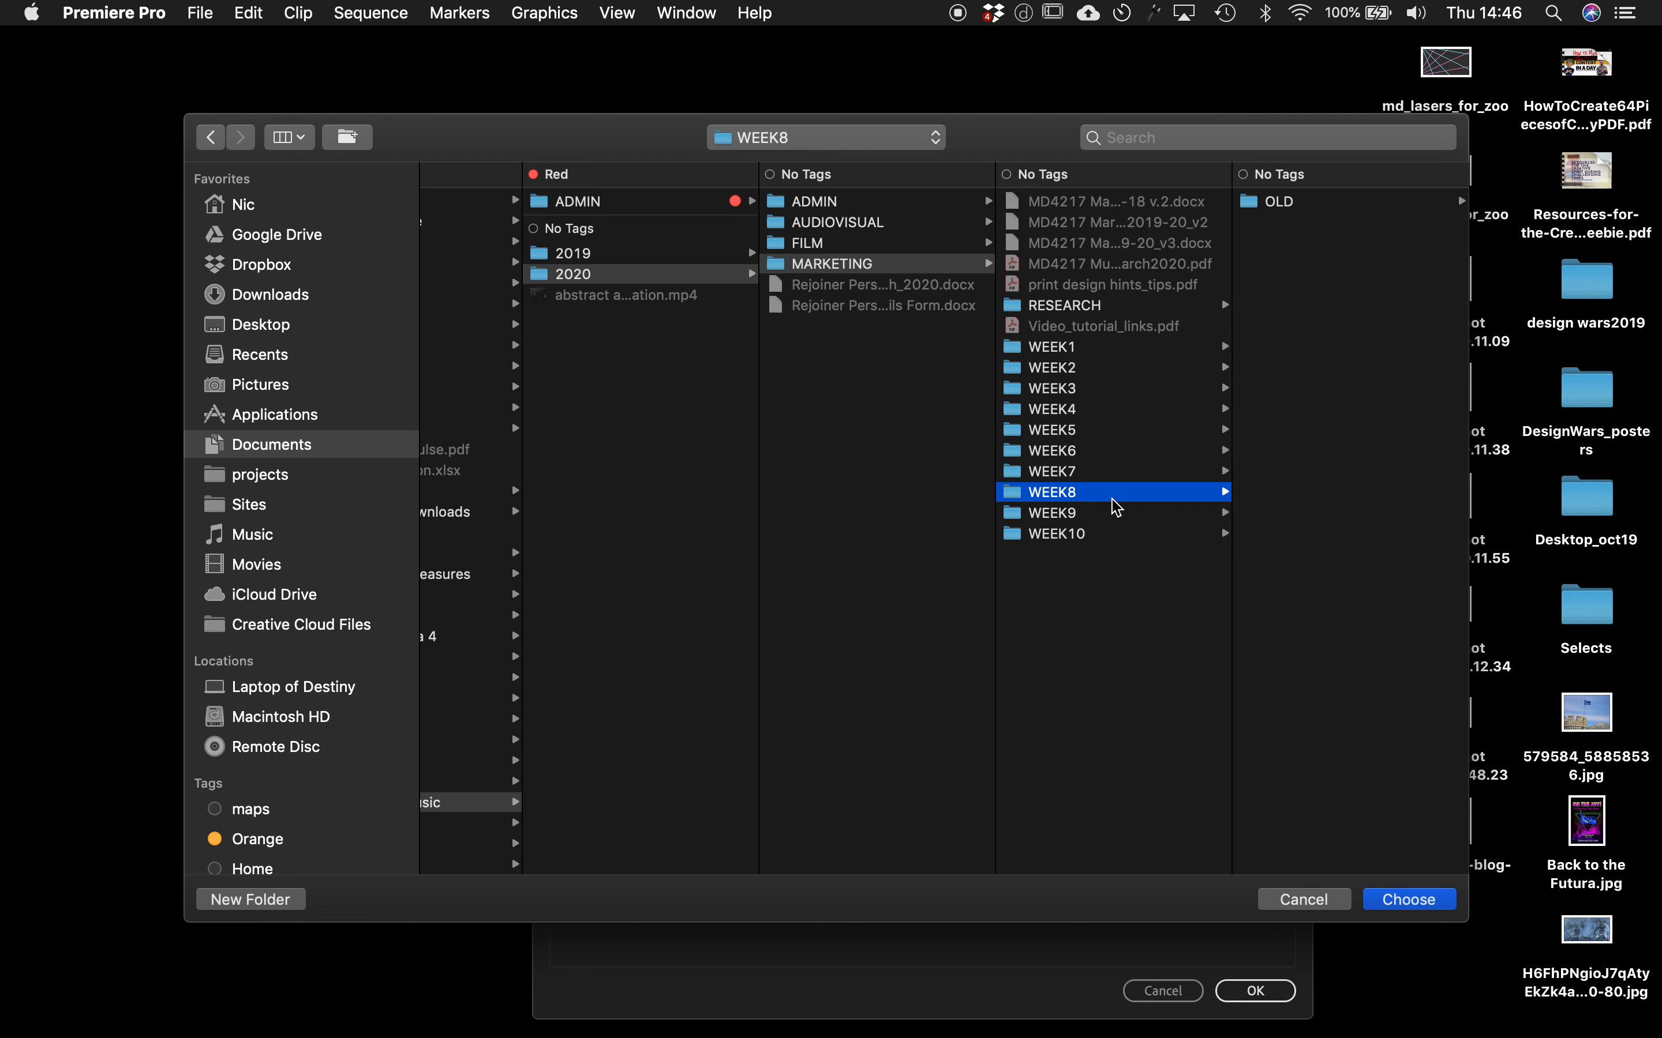
# - Set the new project's location to the WEEK 7 folder inside 2020/AUDIOVISUAL and create the project "a capella sample video"
pyautogui.click(1105, 485)
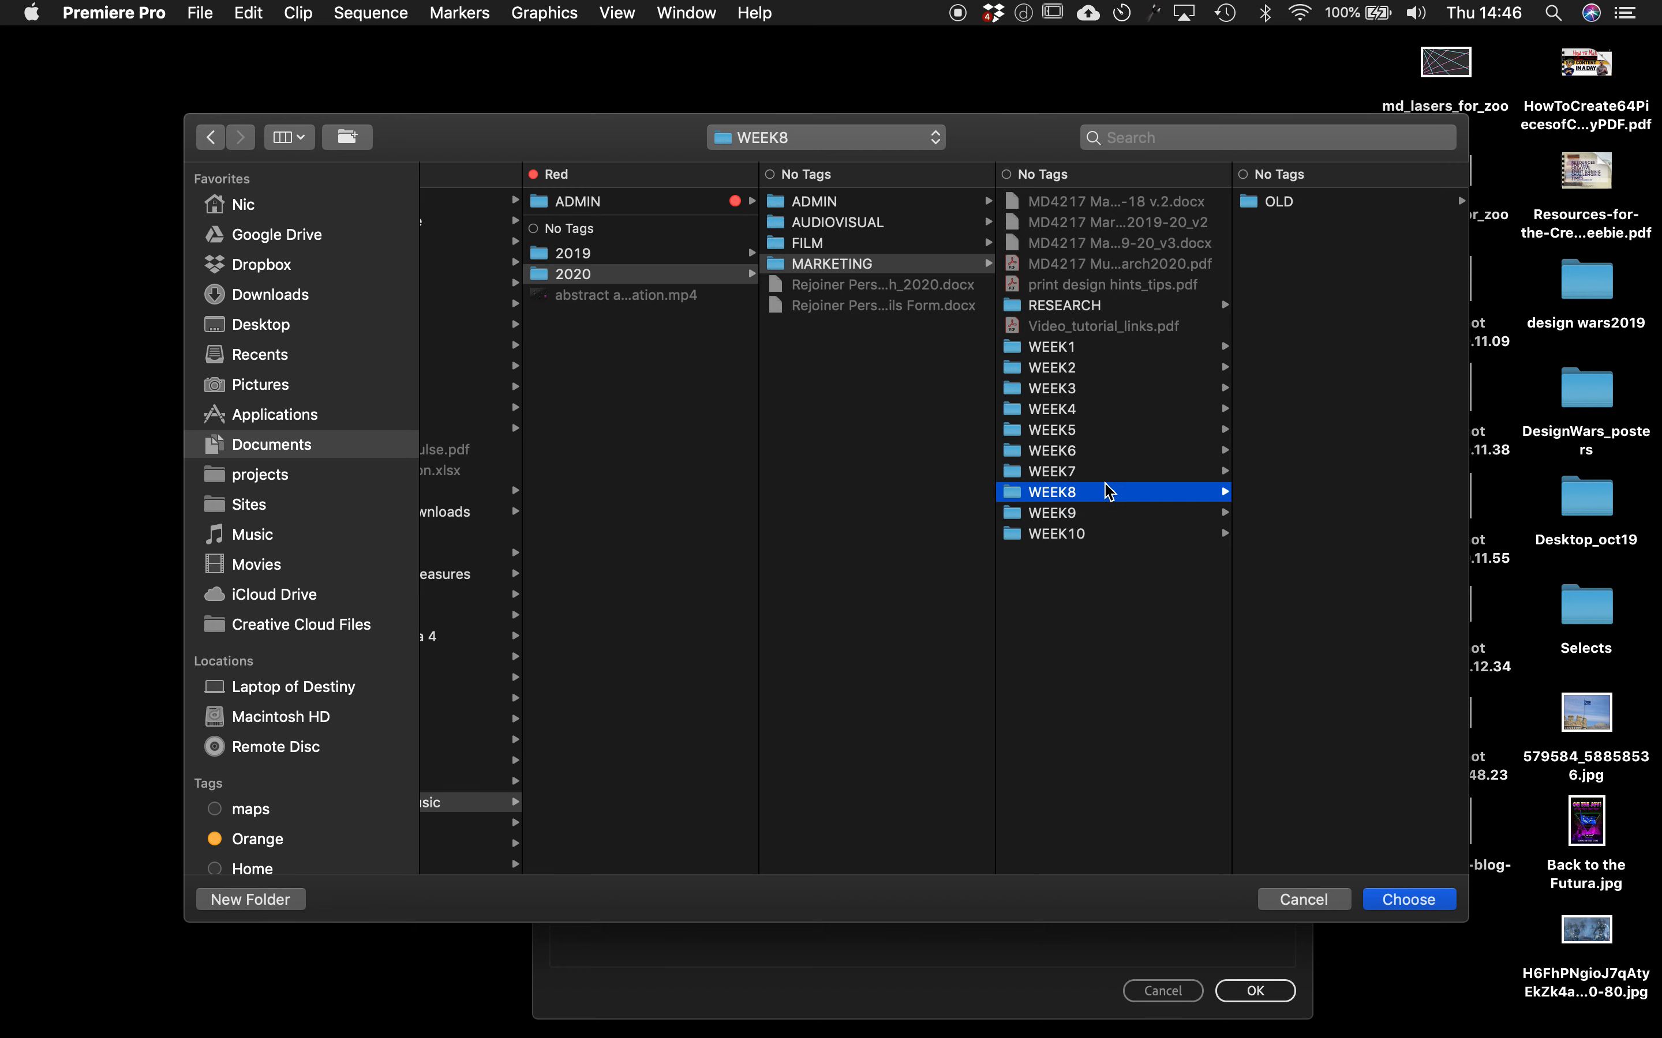
pyautogui.click(796, 201)
pyautogui.click(799, 222)
pyautogui.click(1062, 588)
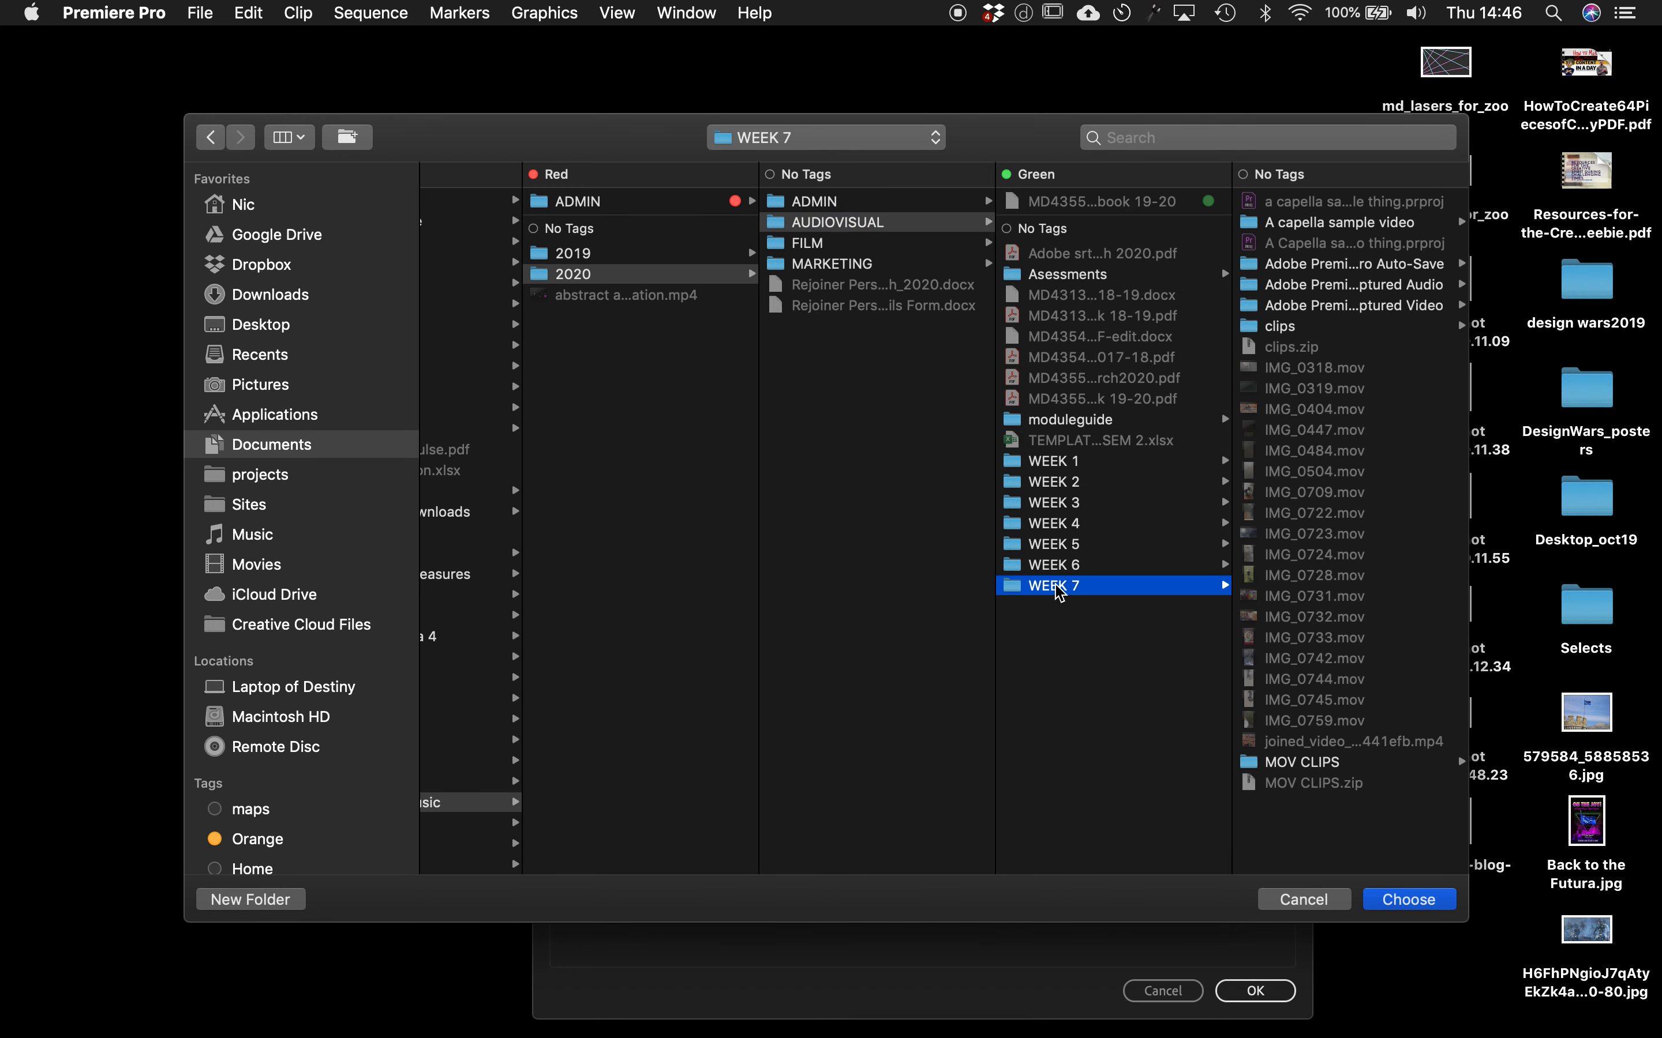
pyautogui.click(1393, 899)
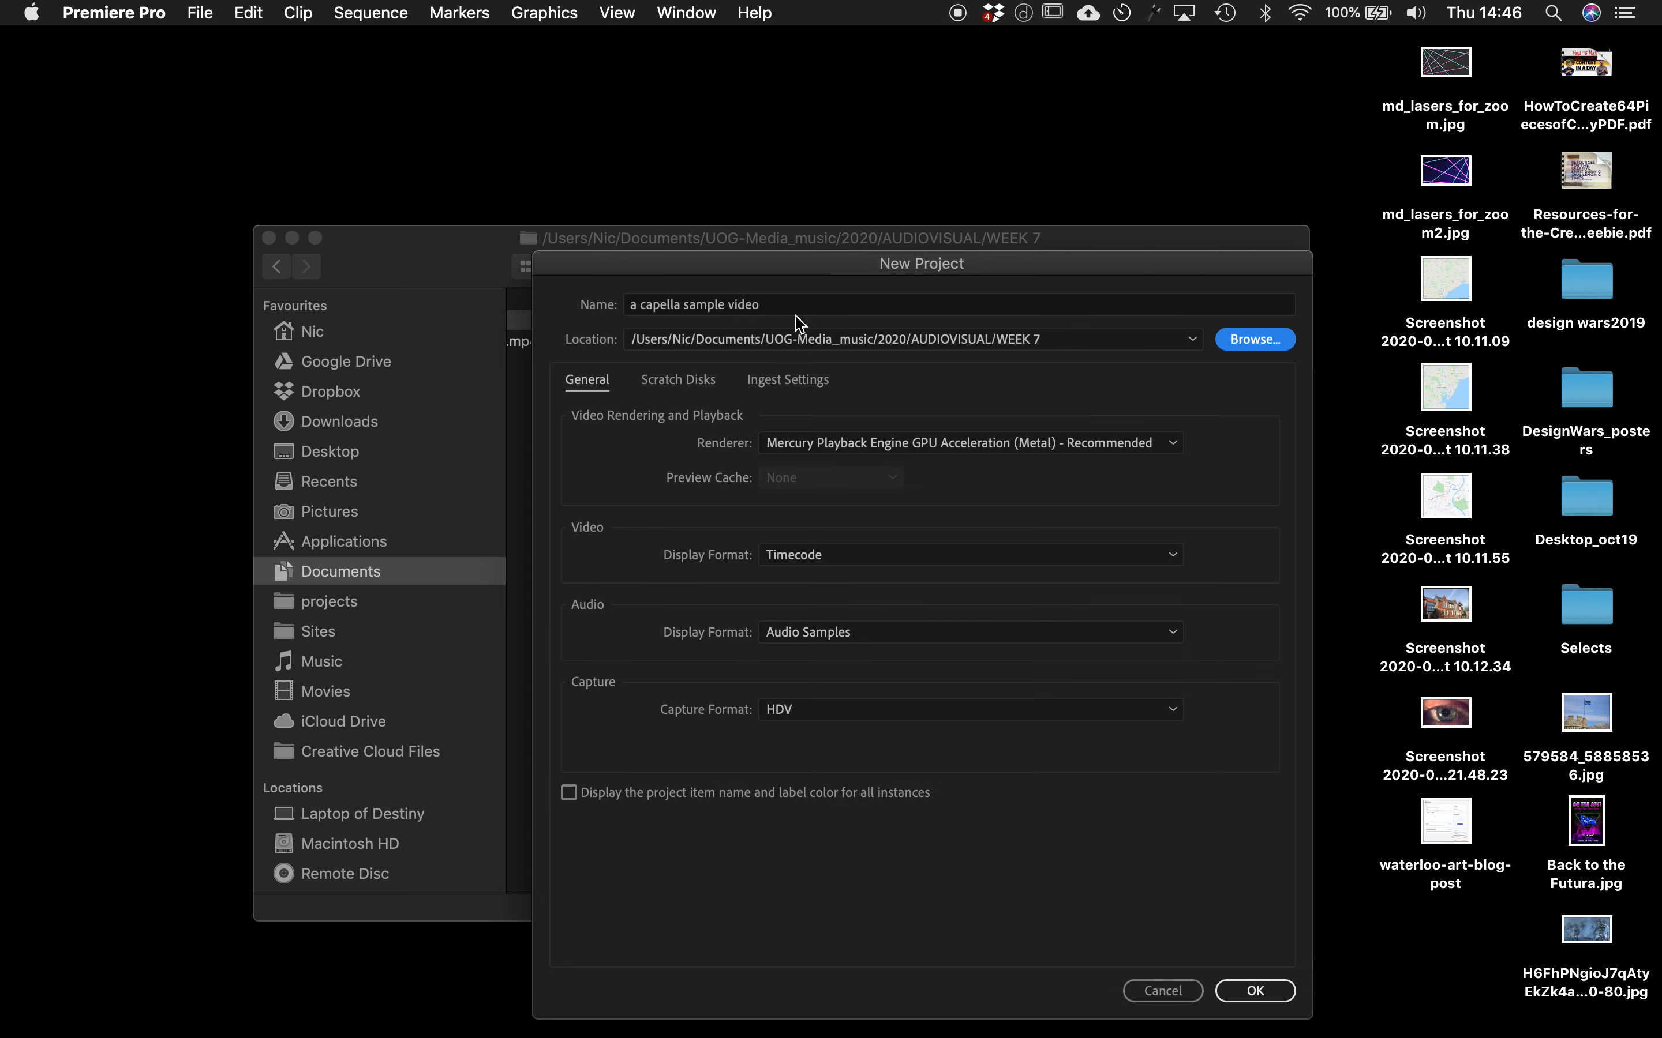
pyautogui.click(1242, 999)
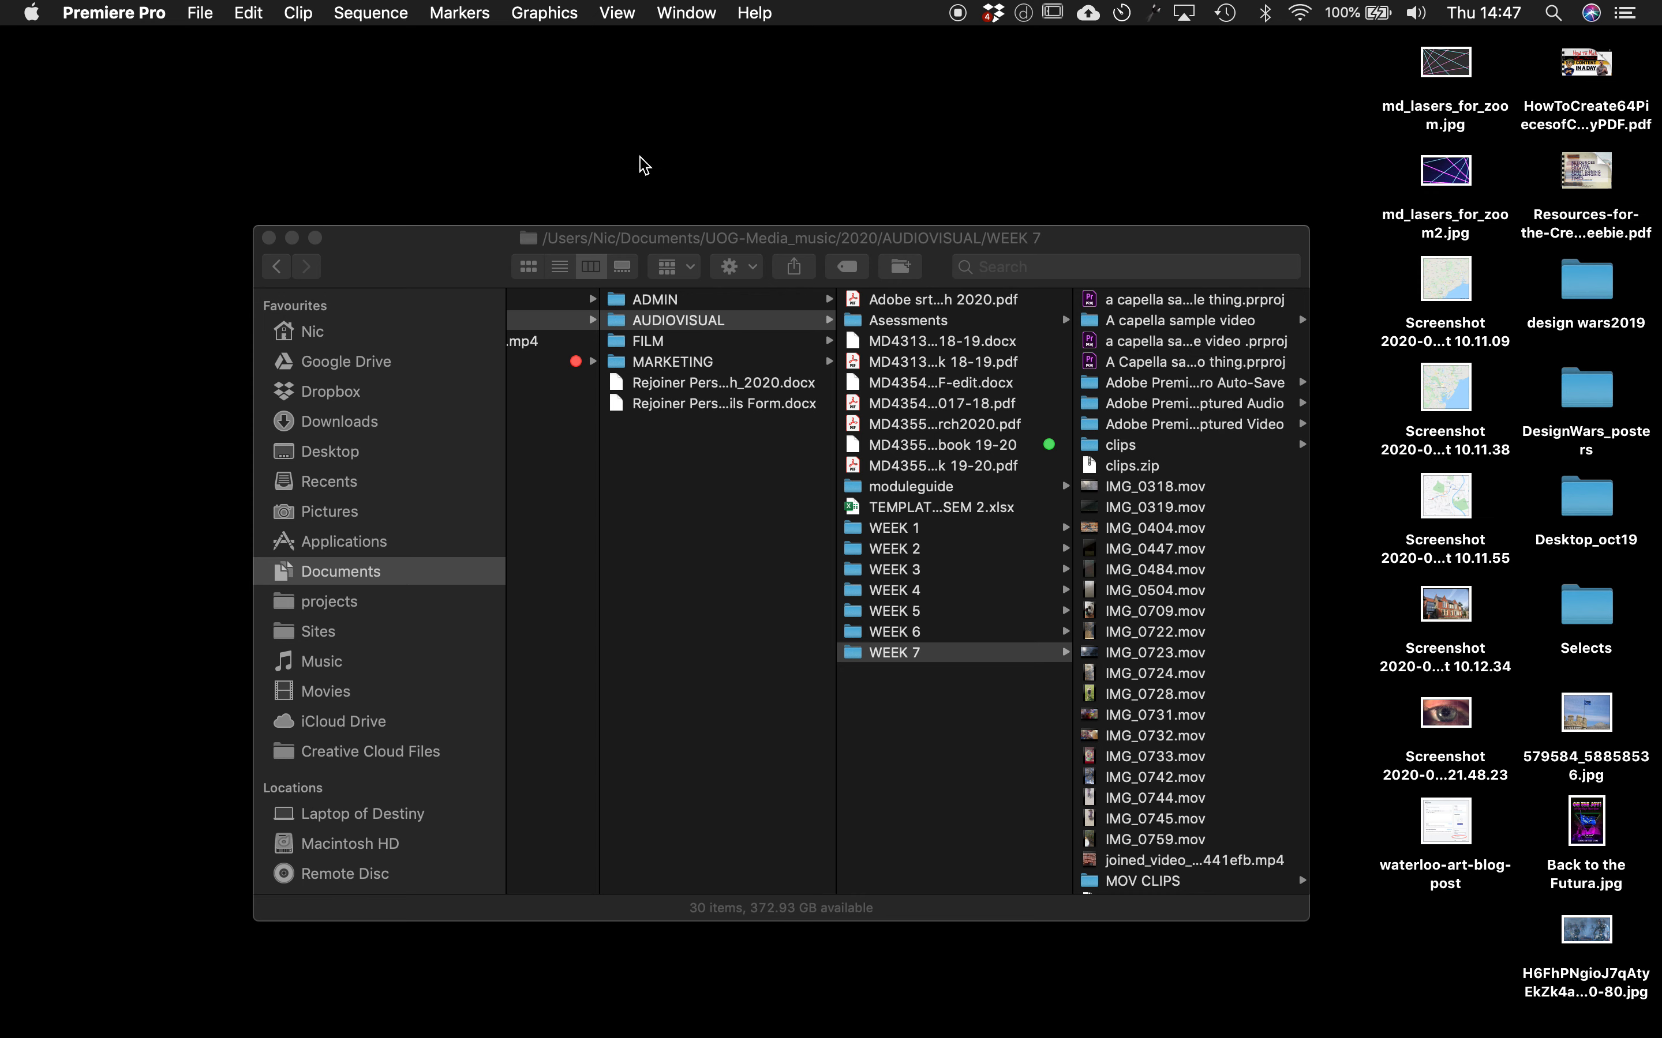
# - Switch to Photos, return from the open clip to the Videos collection, and close the Photos window
pyautogui.click(1099, 252)
pyautogui.moveTo(1098, 252); pyautogui.dragTo(1029, 142)
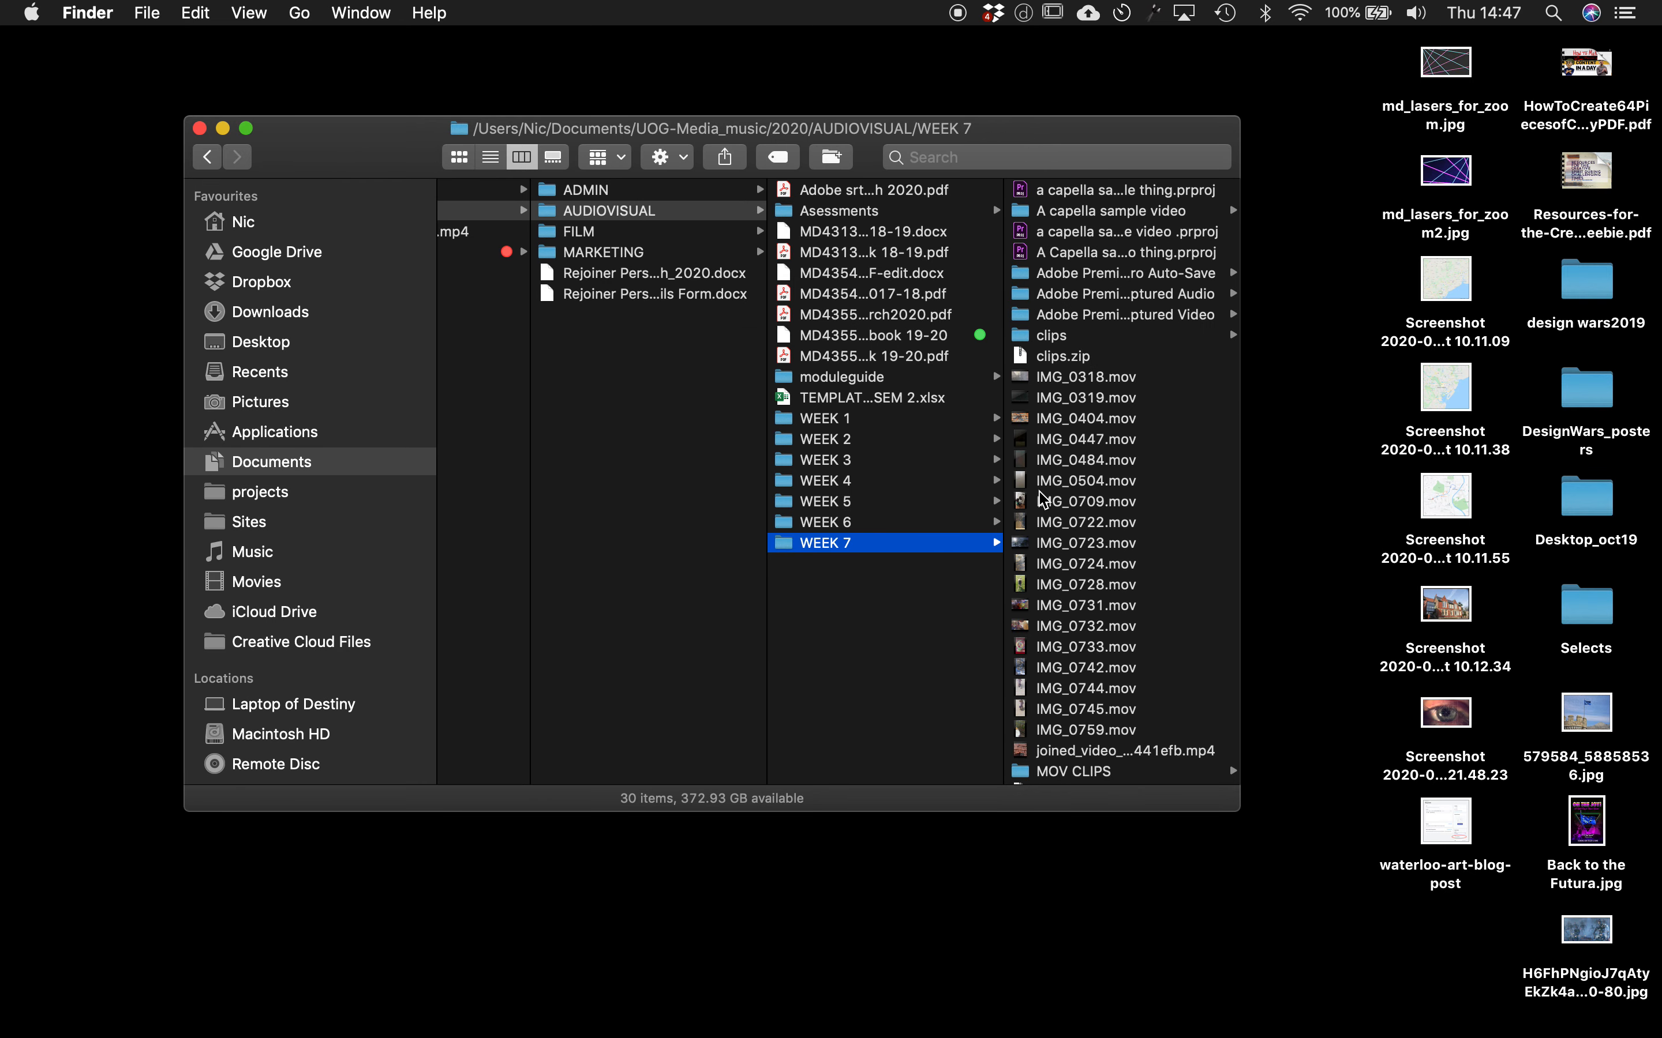
pyautogui.press('super+space')
pyautogui.write('phot')
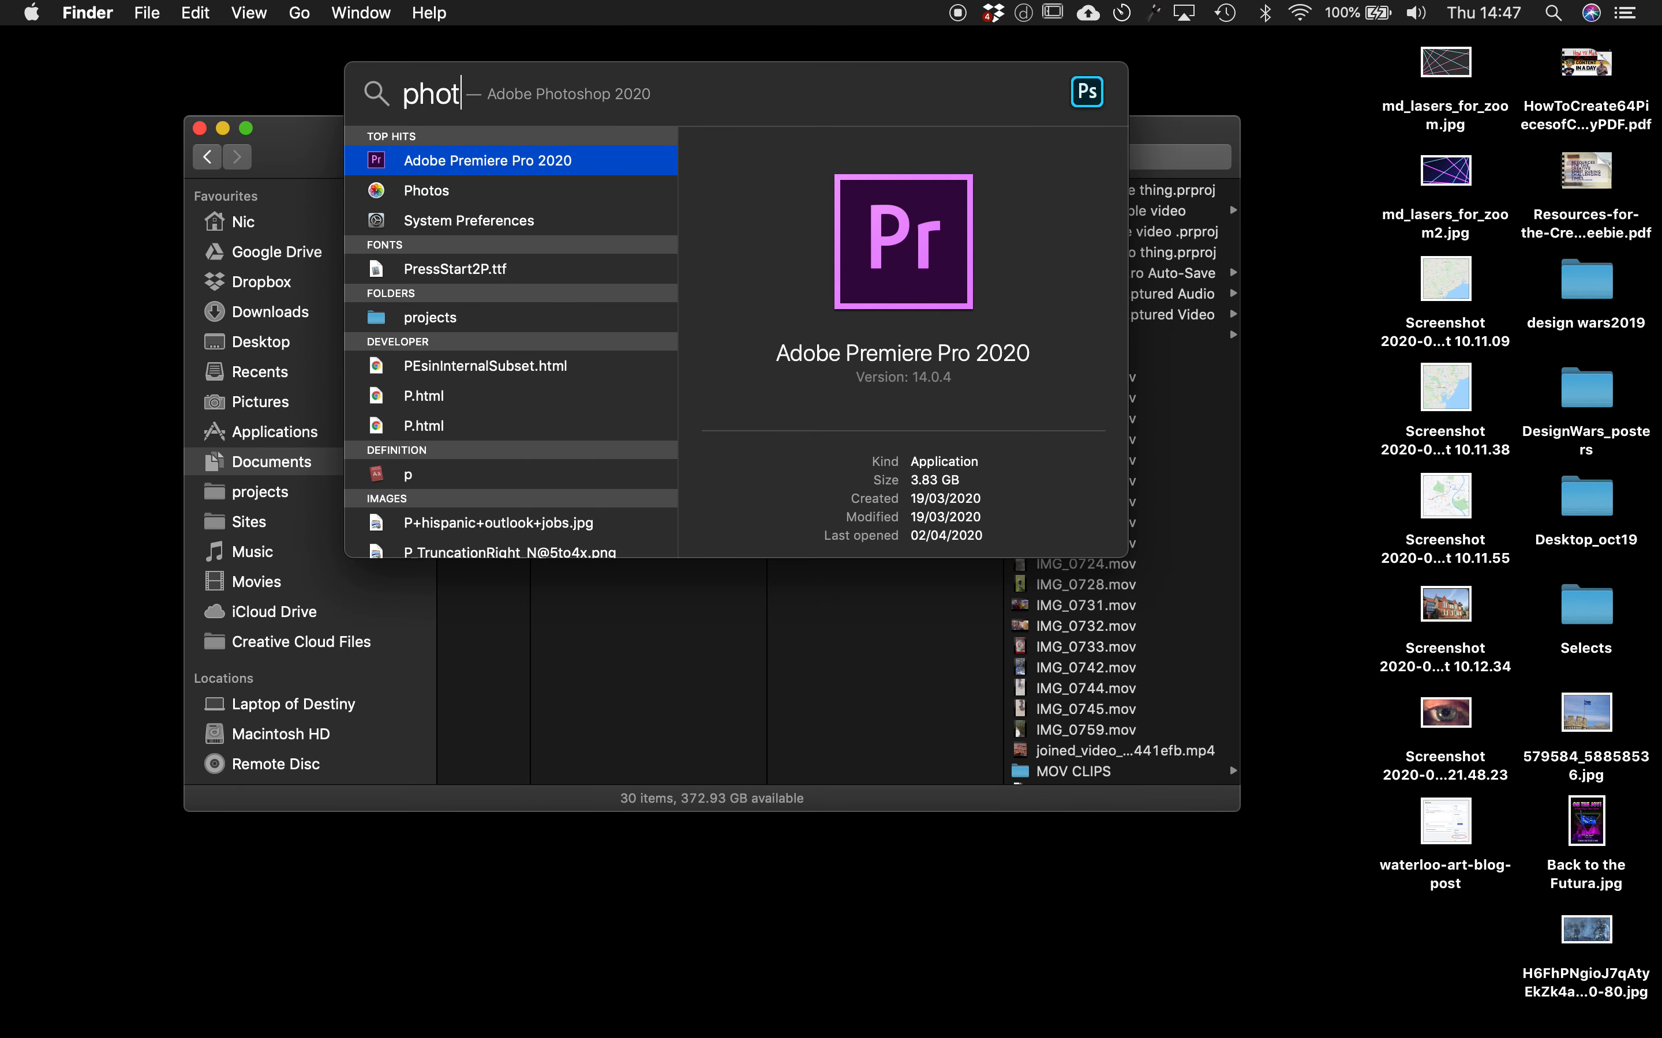
pyautogui.write('os')
pyautogui.press('Return')
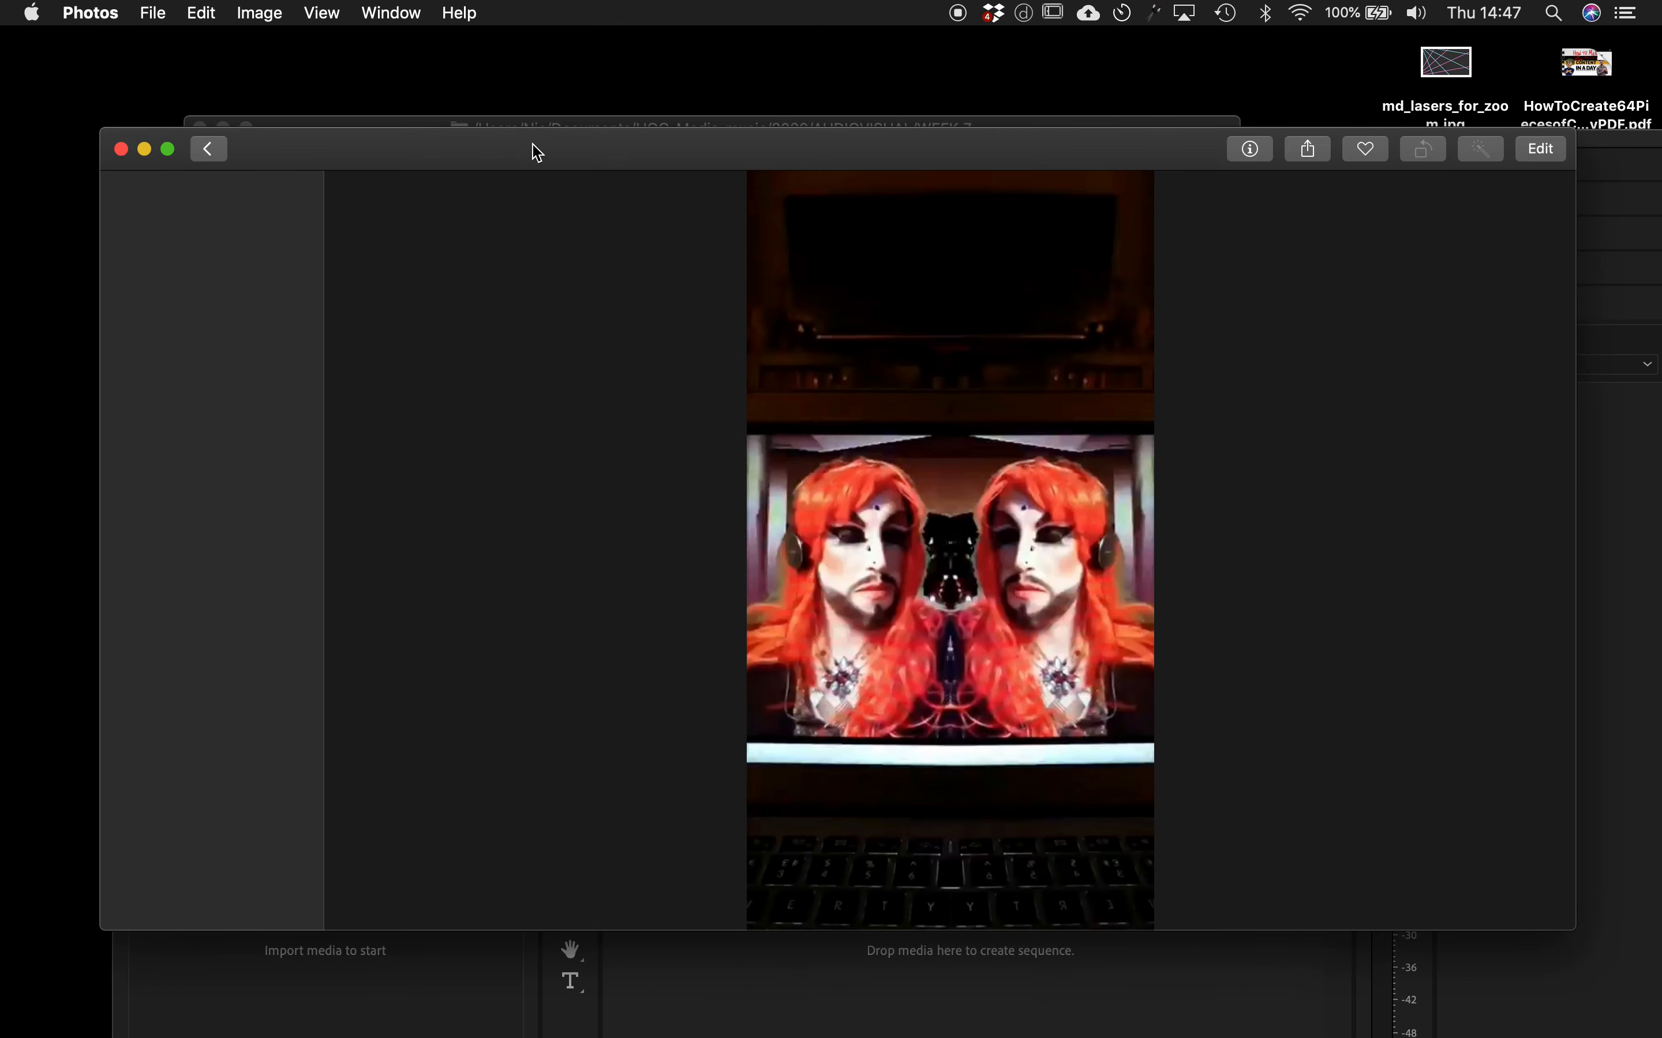
pyautogui.moveTo(530, 152); pyautogui.dragTo(542, 725)
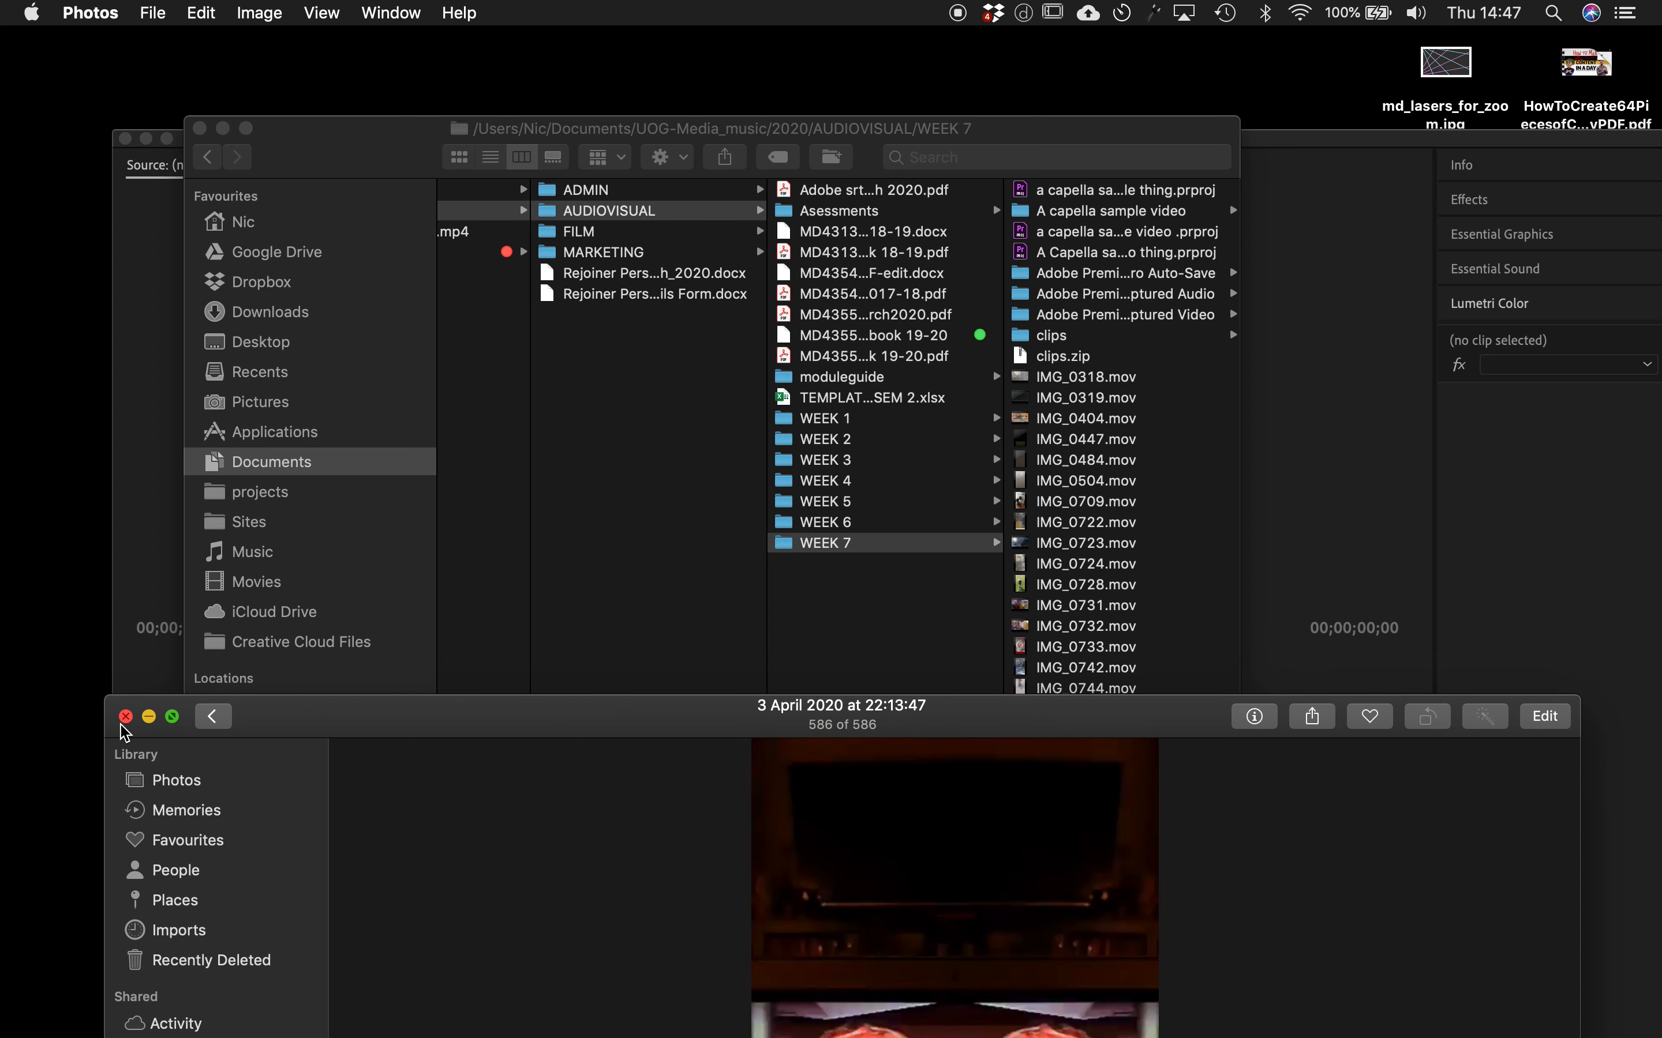
pyautogui.click(213, 717)
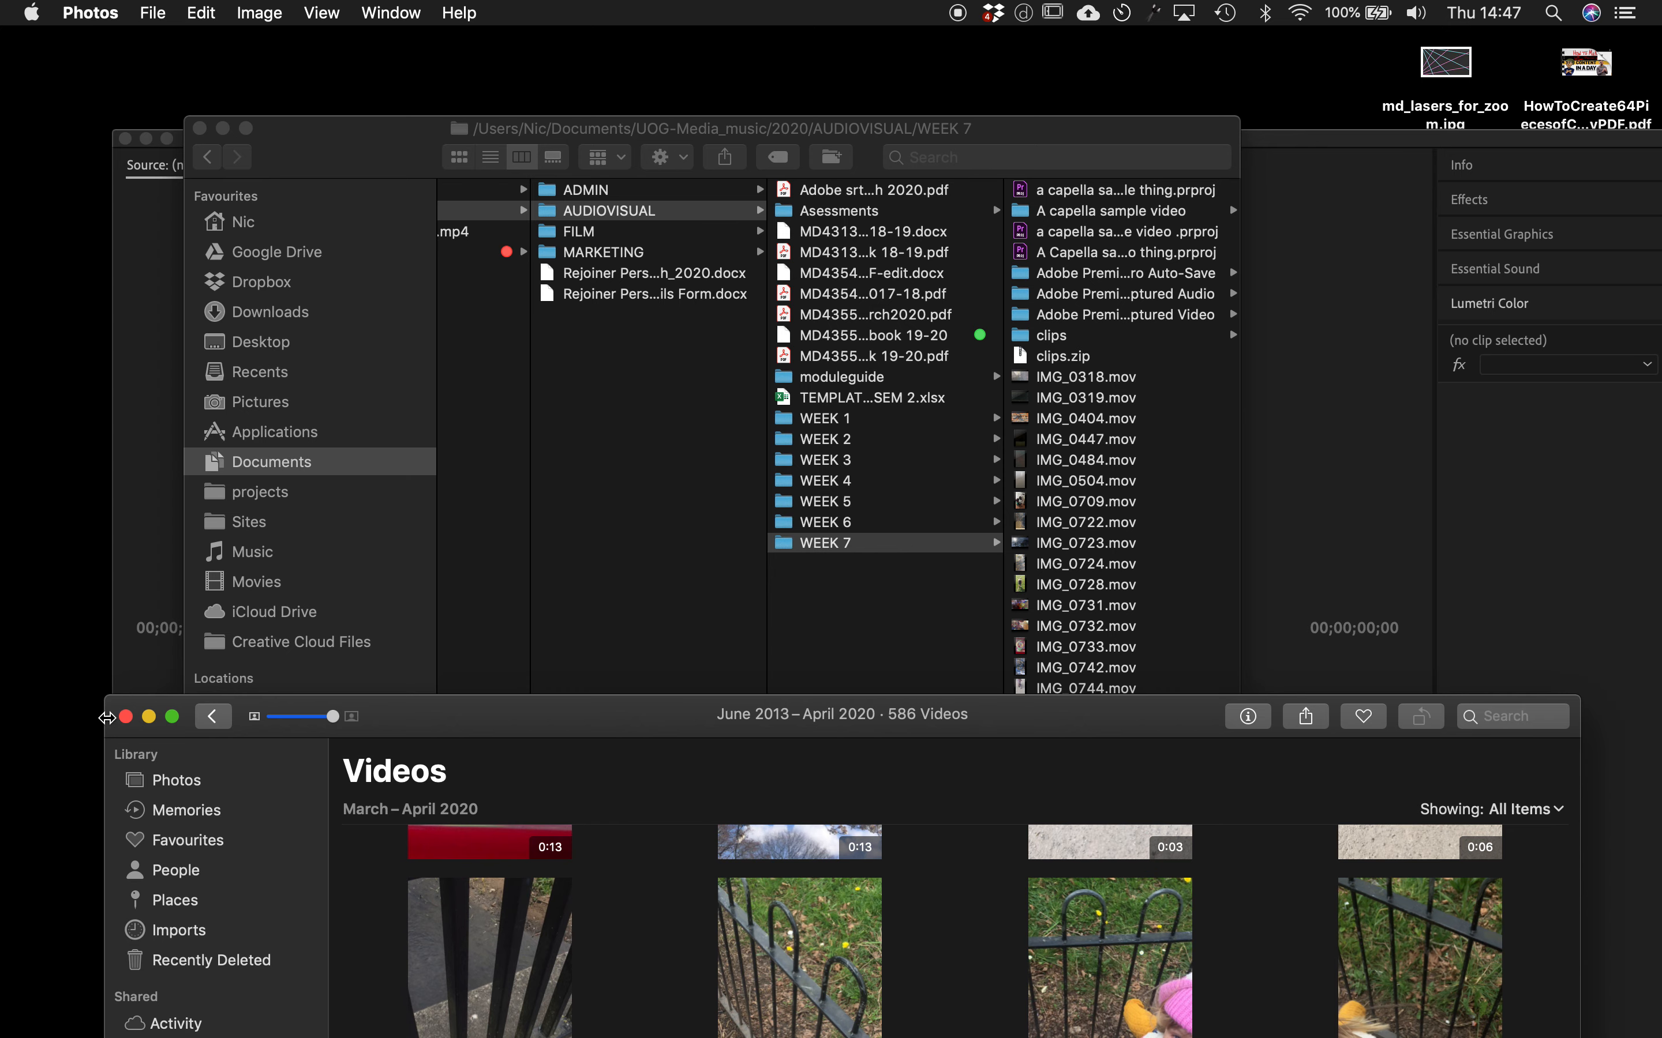
pyautogui.click(125, 717)
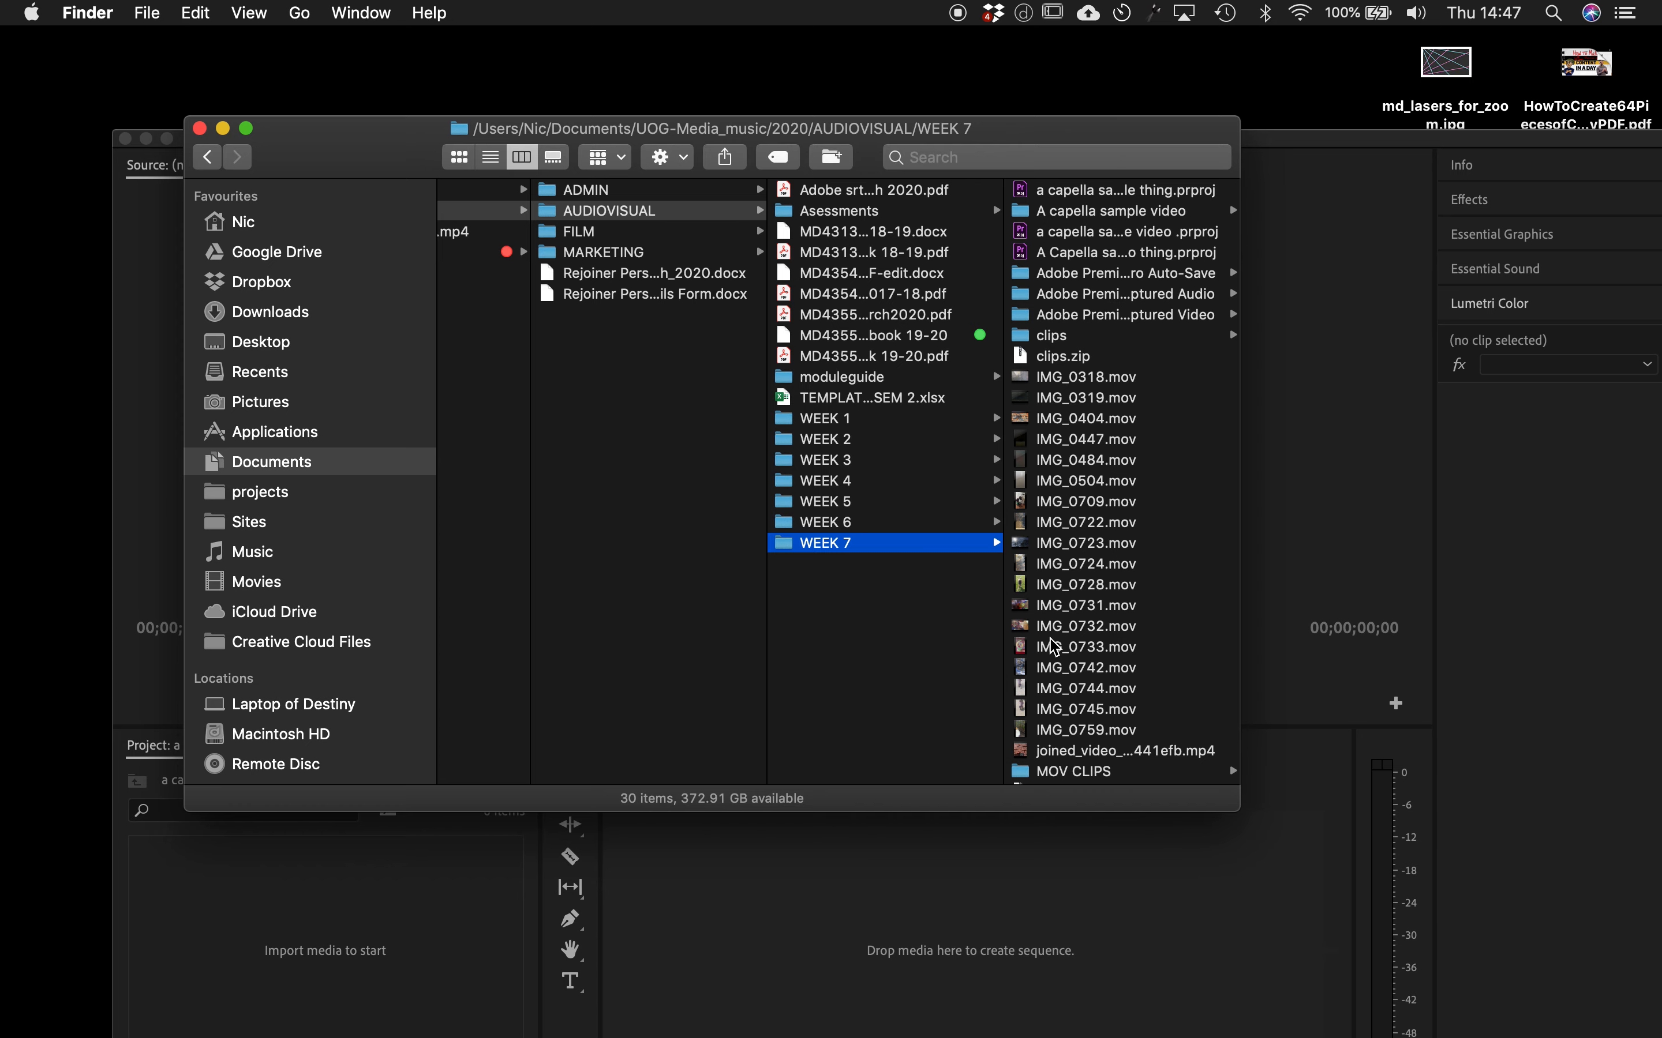
# - Switch to Image Capture to check for connected devices, and close its window
pyautogui.press('super+space')
pyautogui.write('image')
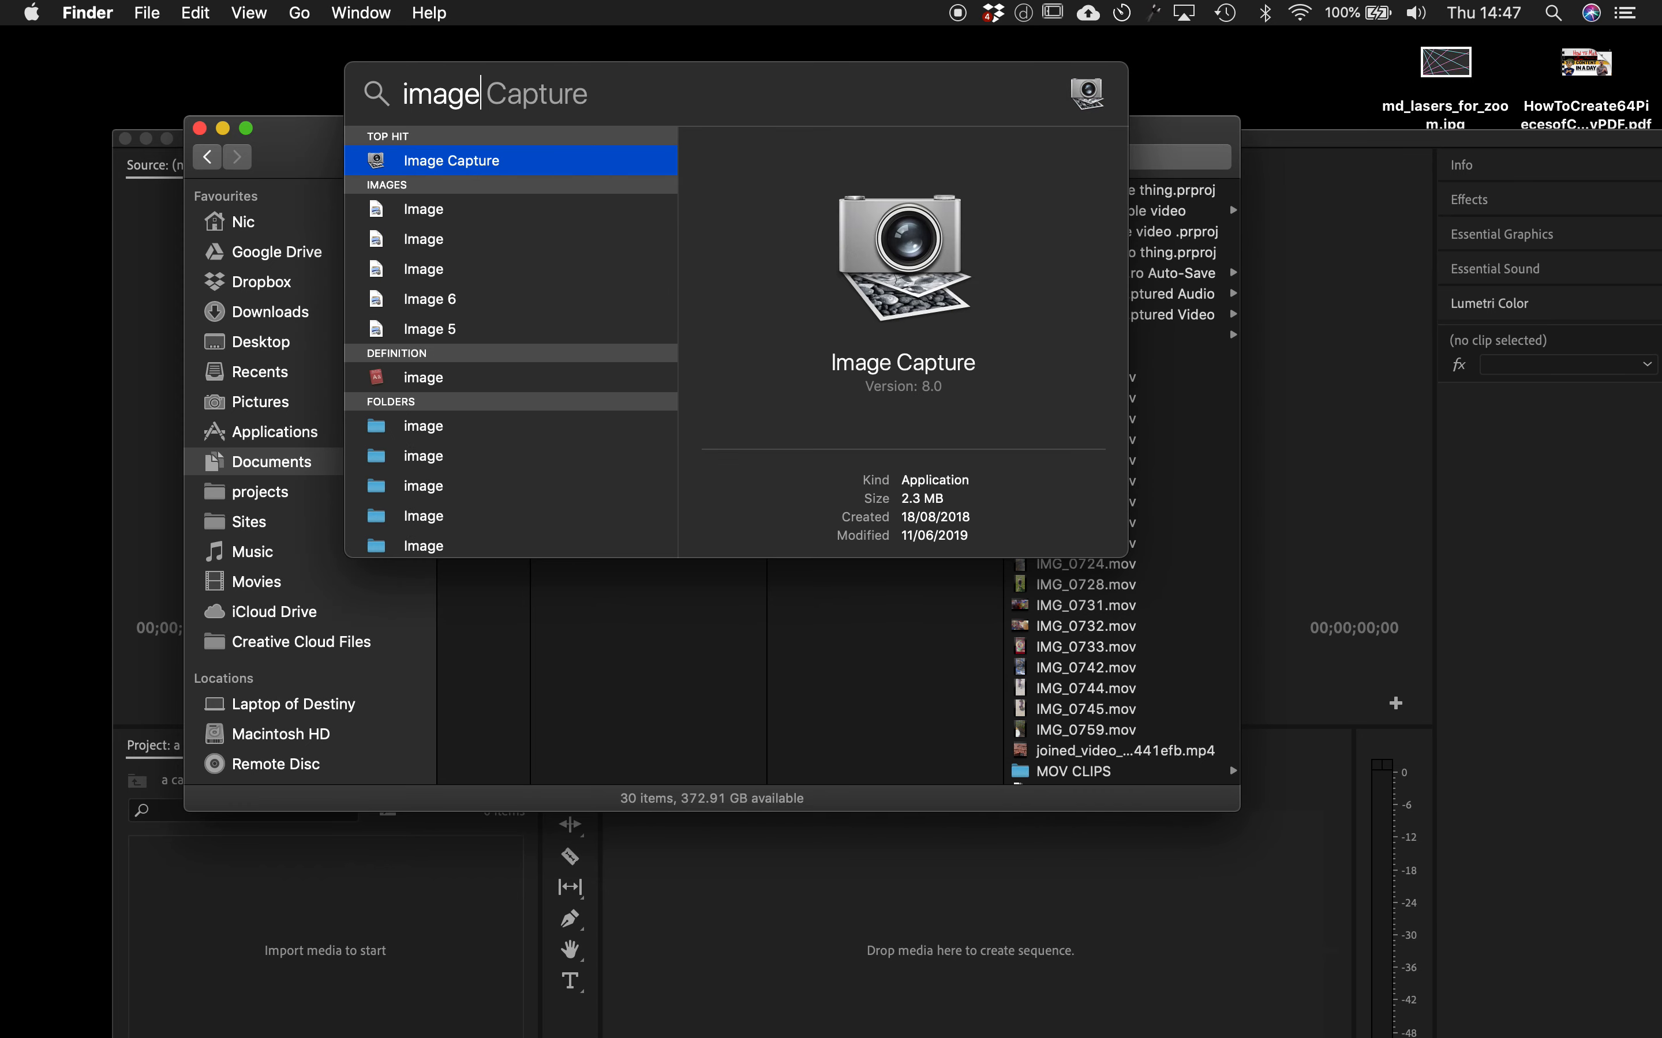
pyautogui.press('Return')
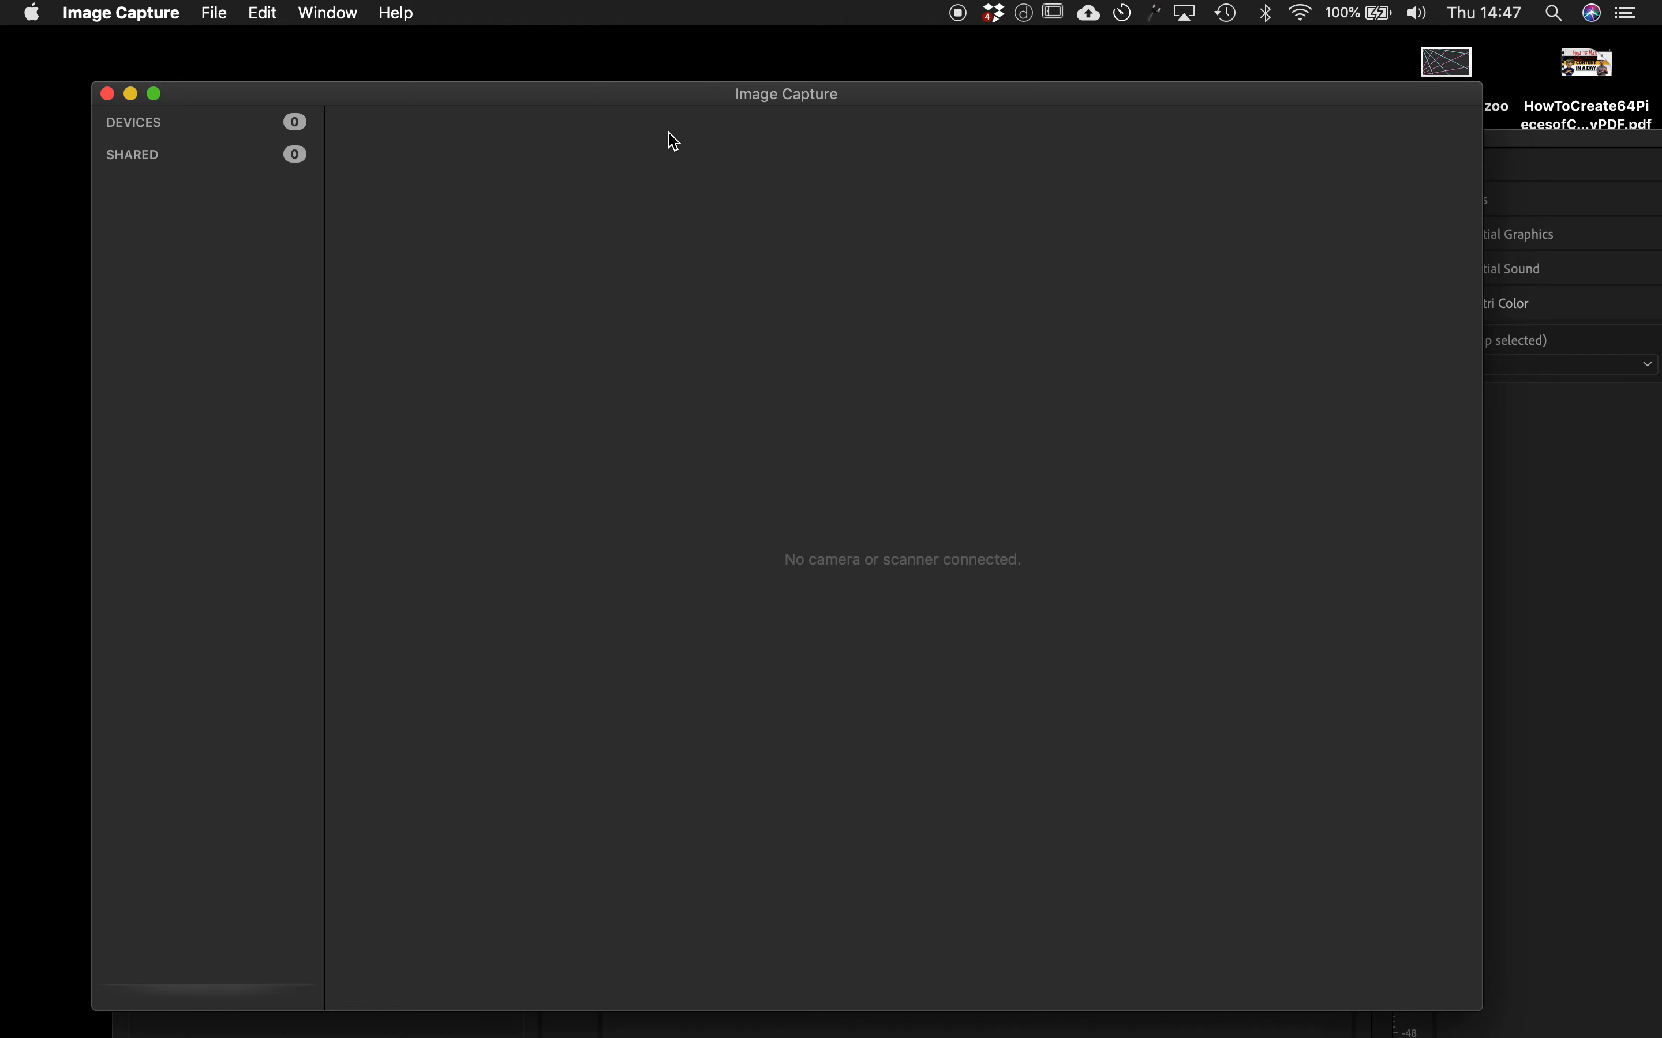
pyautogui.moveTo(690, 92); pyautogui.dragTo(264, 93)
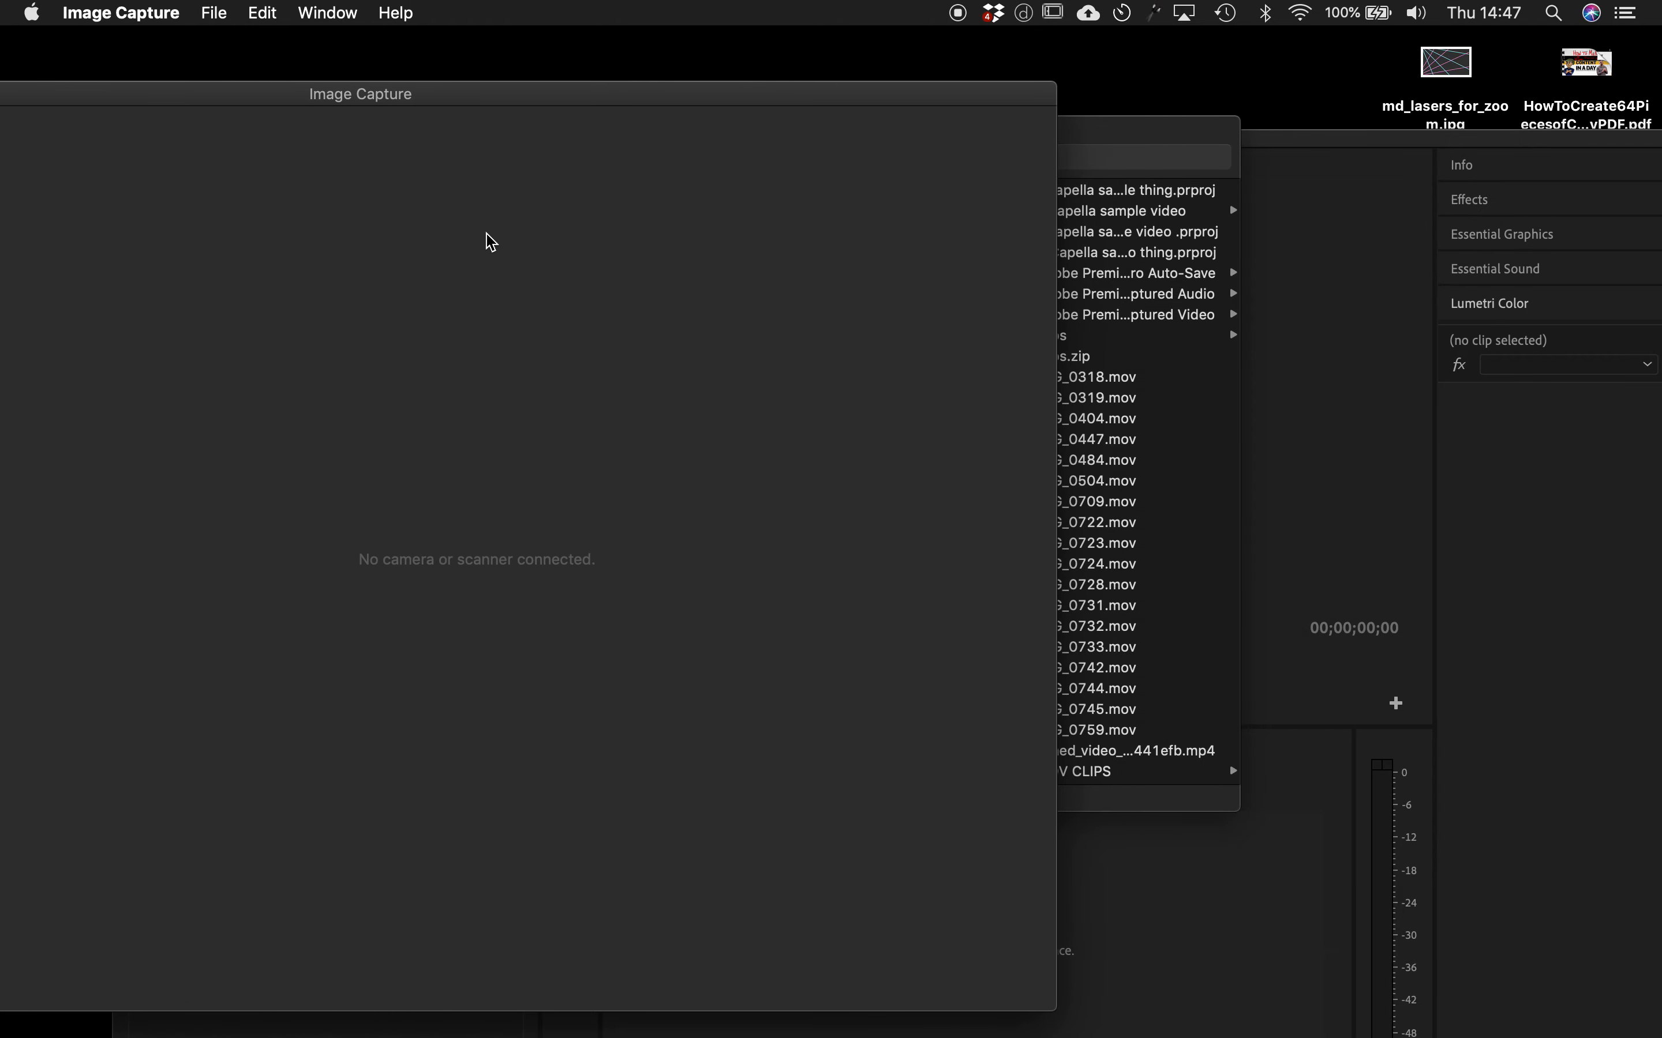
pyautogui.moveTo(148, 93); pyautogui.dragTo(528, 93)
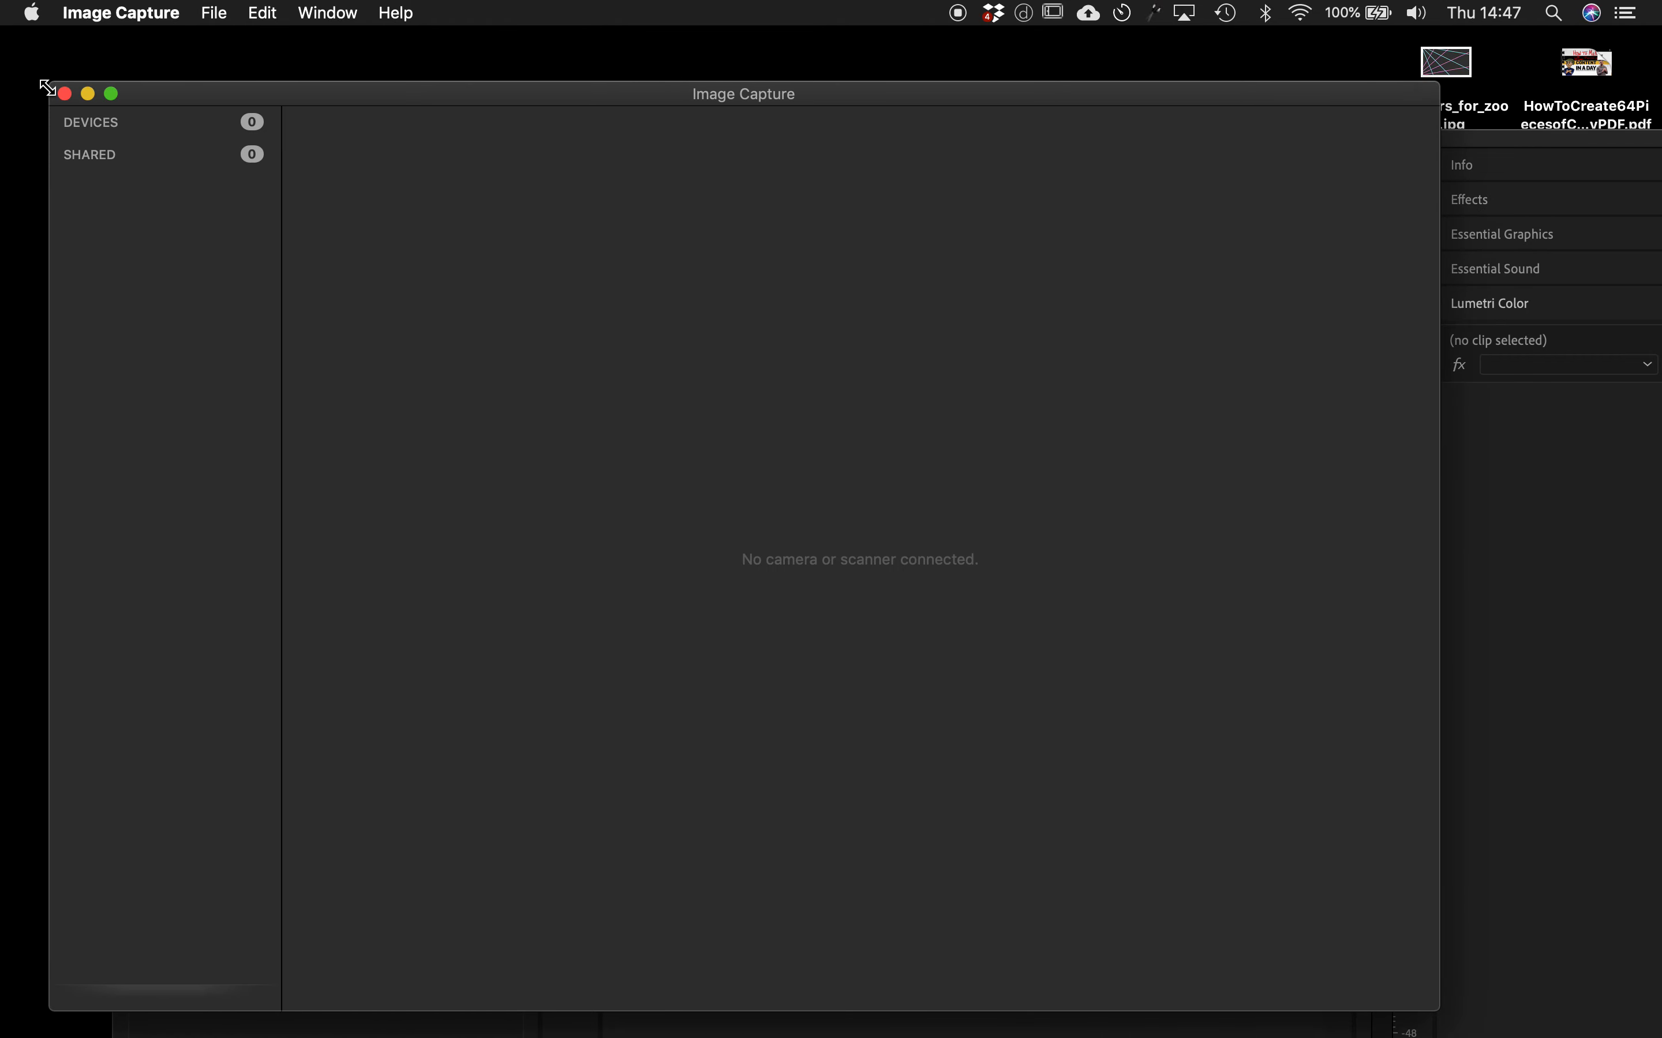
pyautogui.click(63, 94)
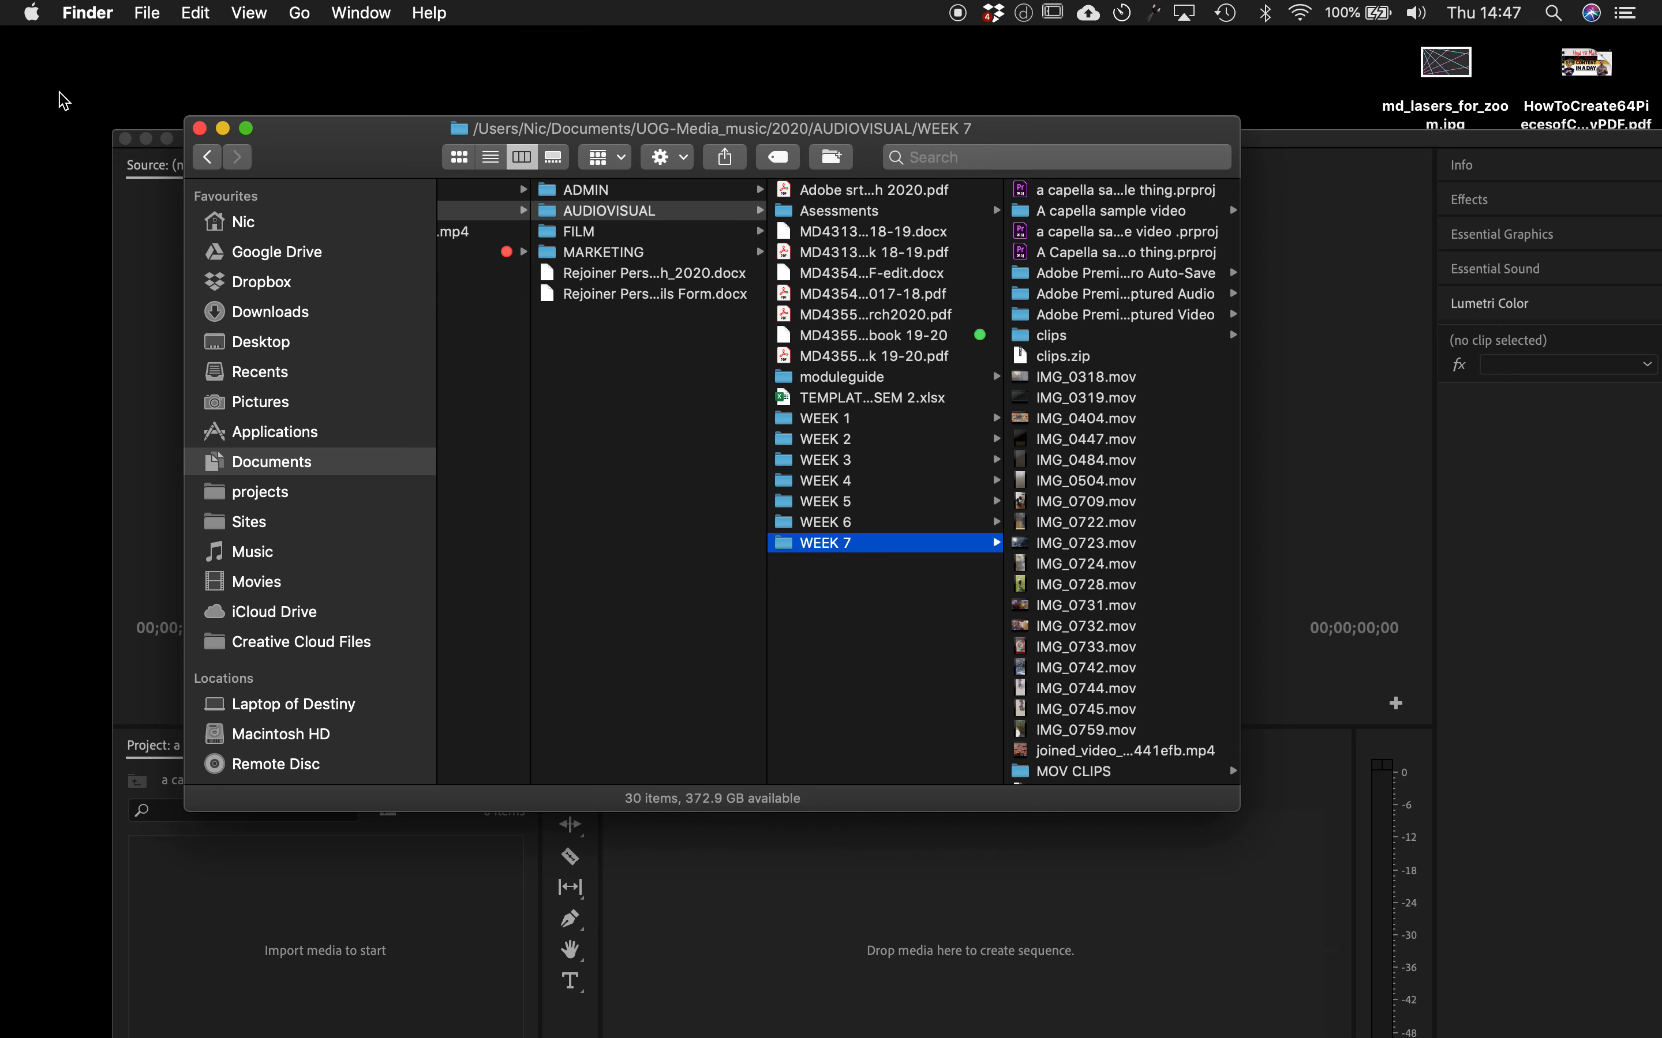
# - Switch back to Premiere Pro and enlarge its project window to fill the screen
pyautogui.moveTo(324, 137); pyautogui.dragTo(198, 97)
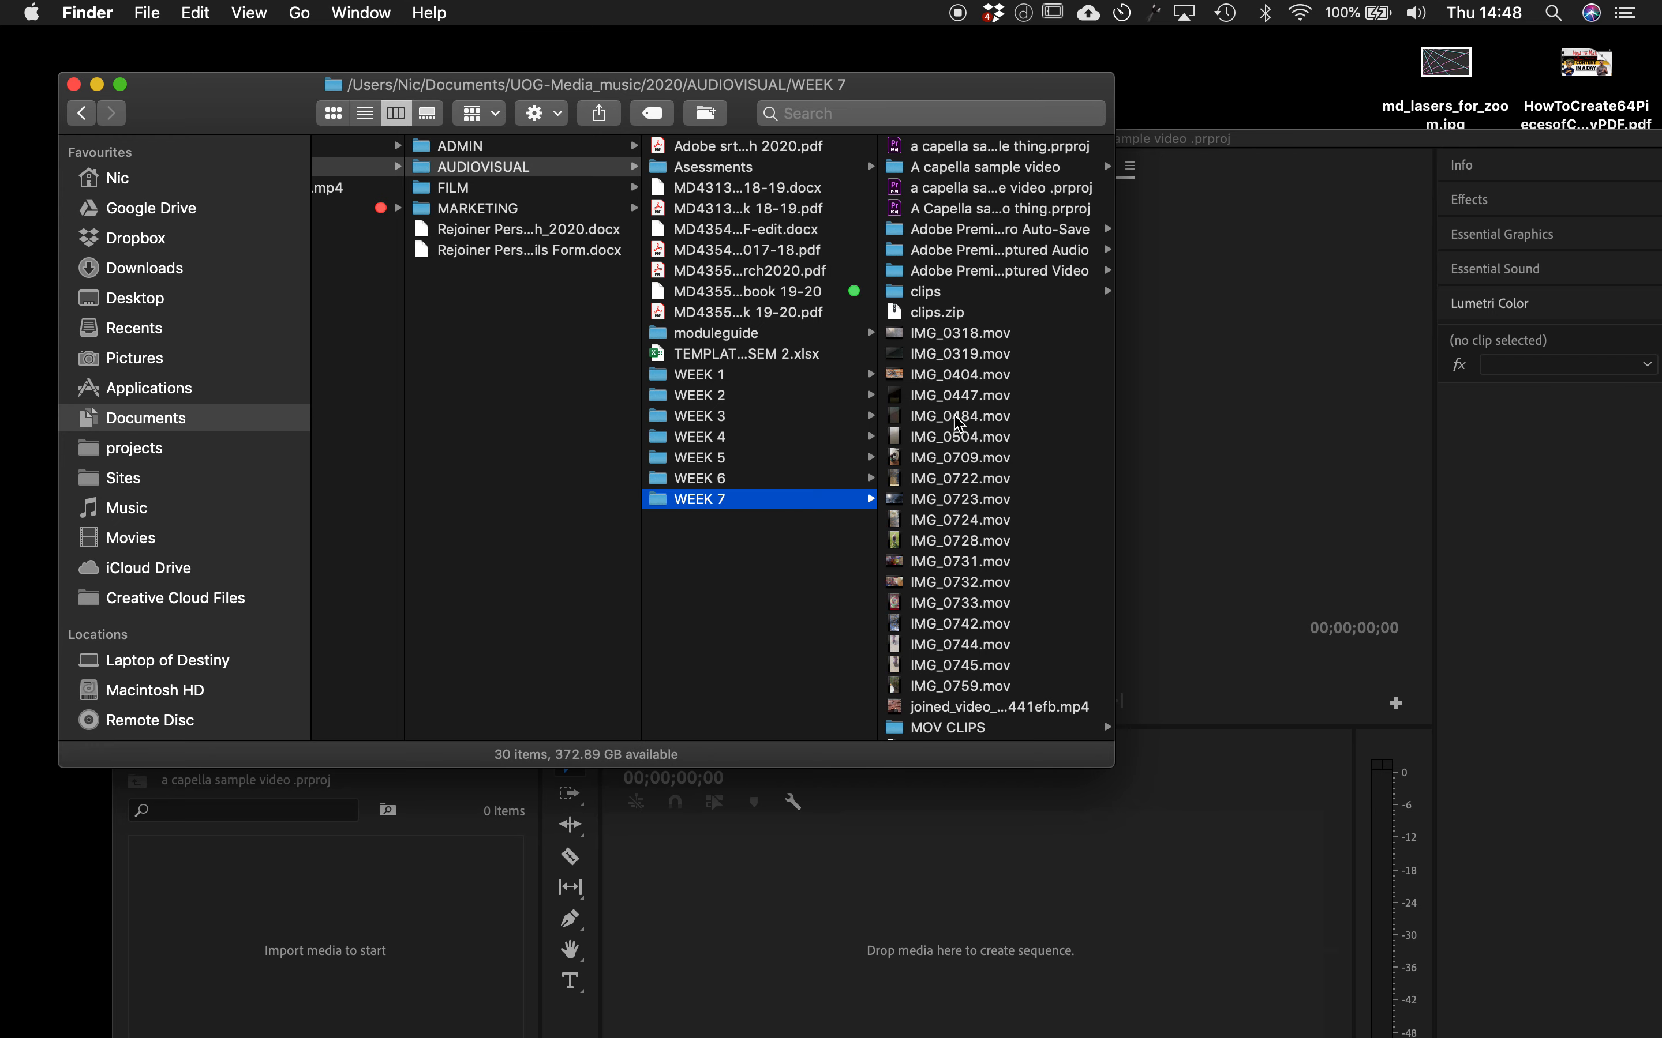
pyautogui.doubleClick(1205, 150)
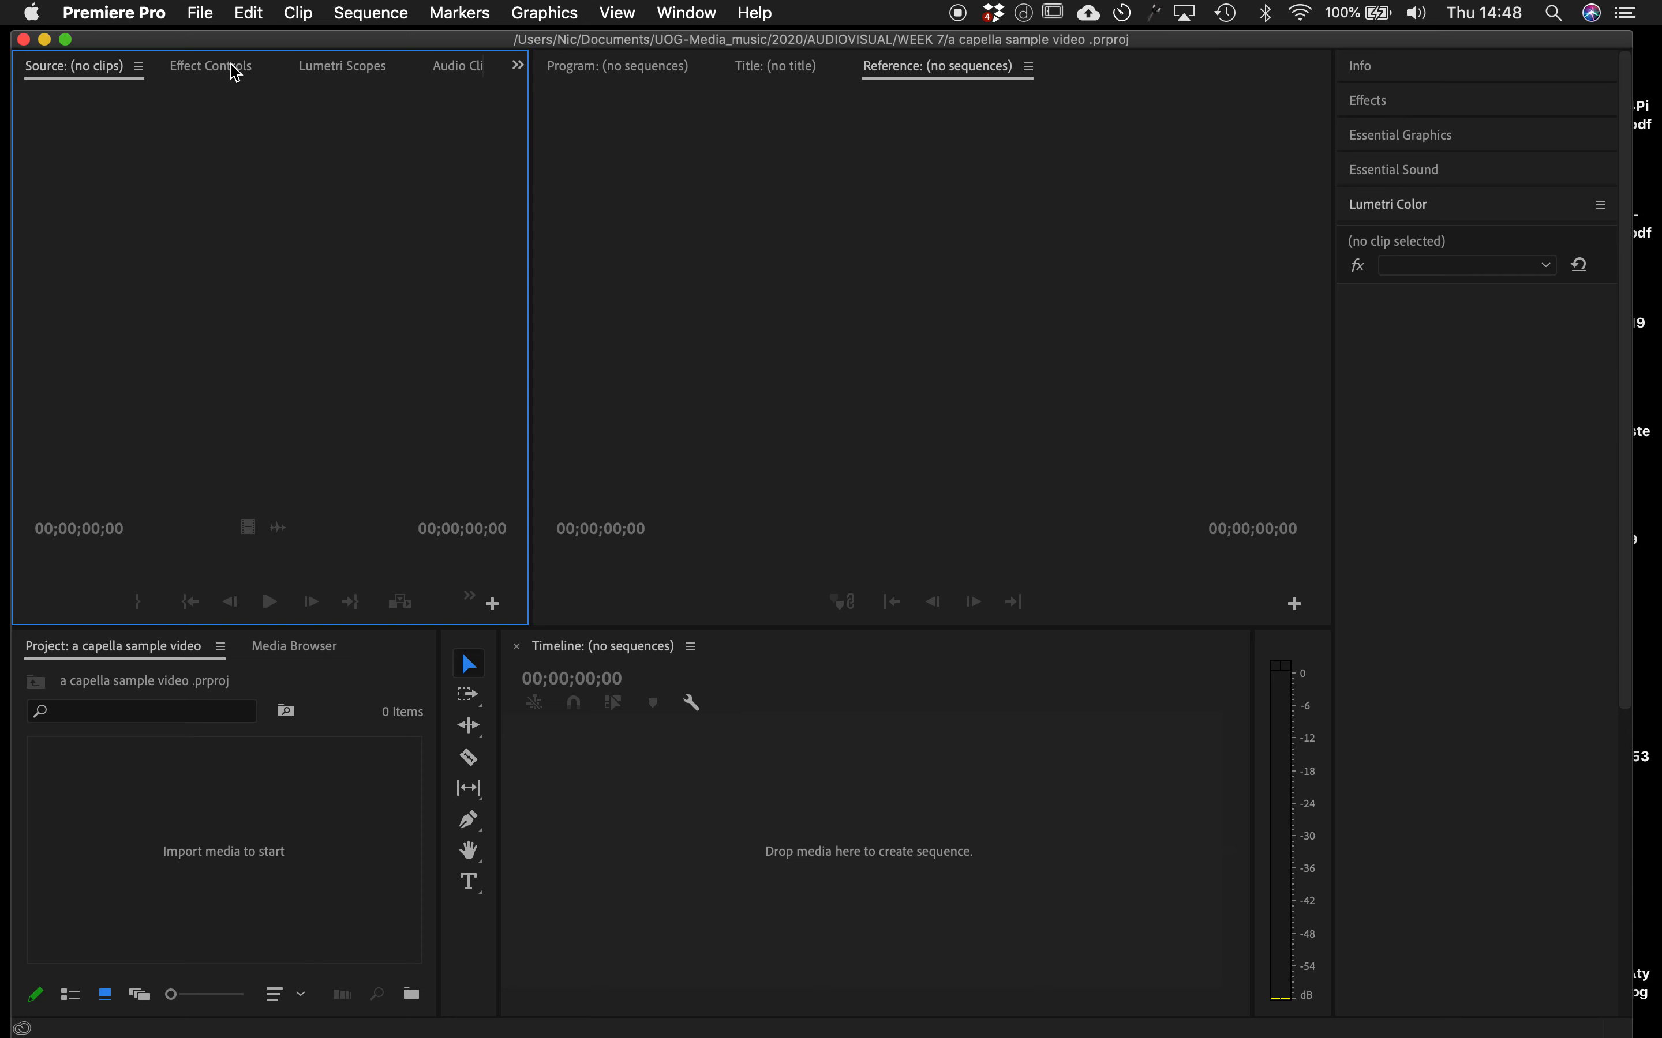
pyautogui.click(66, 40)
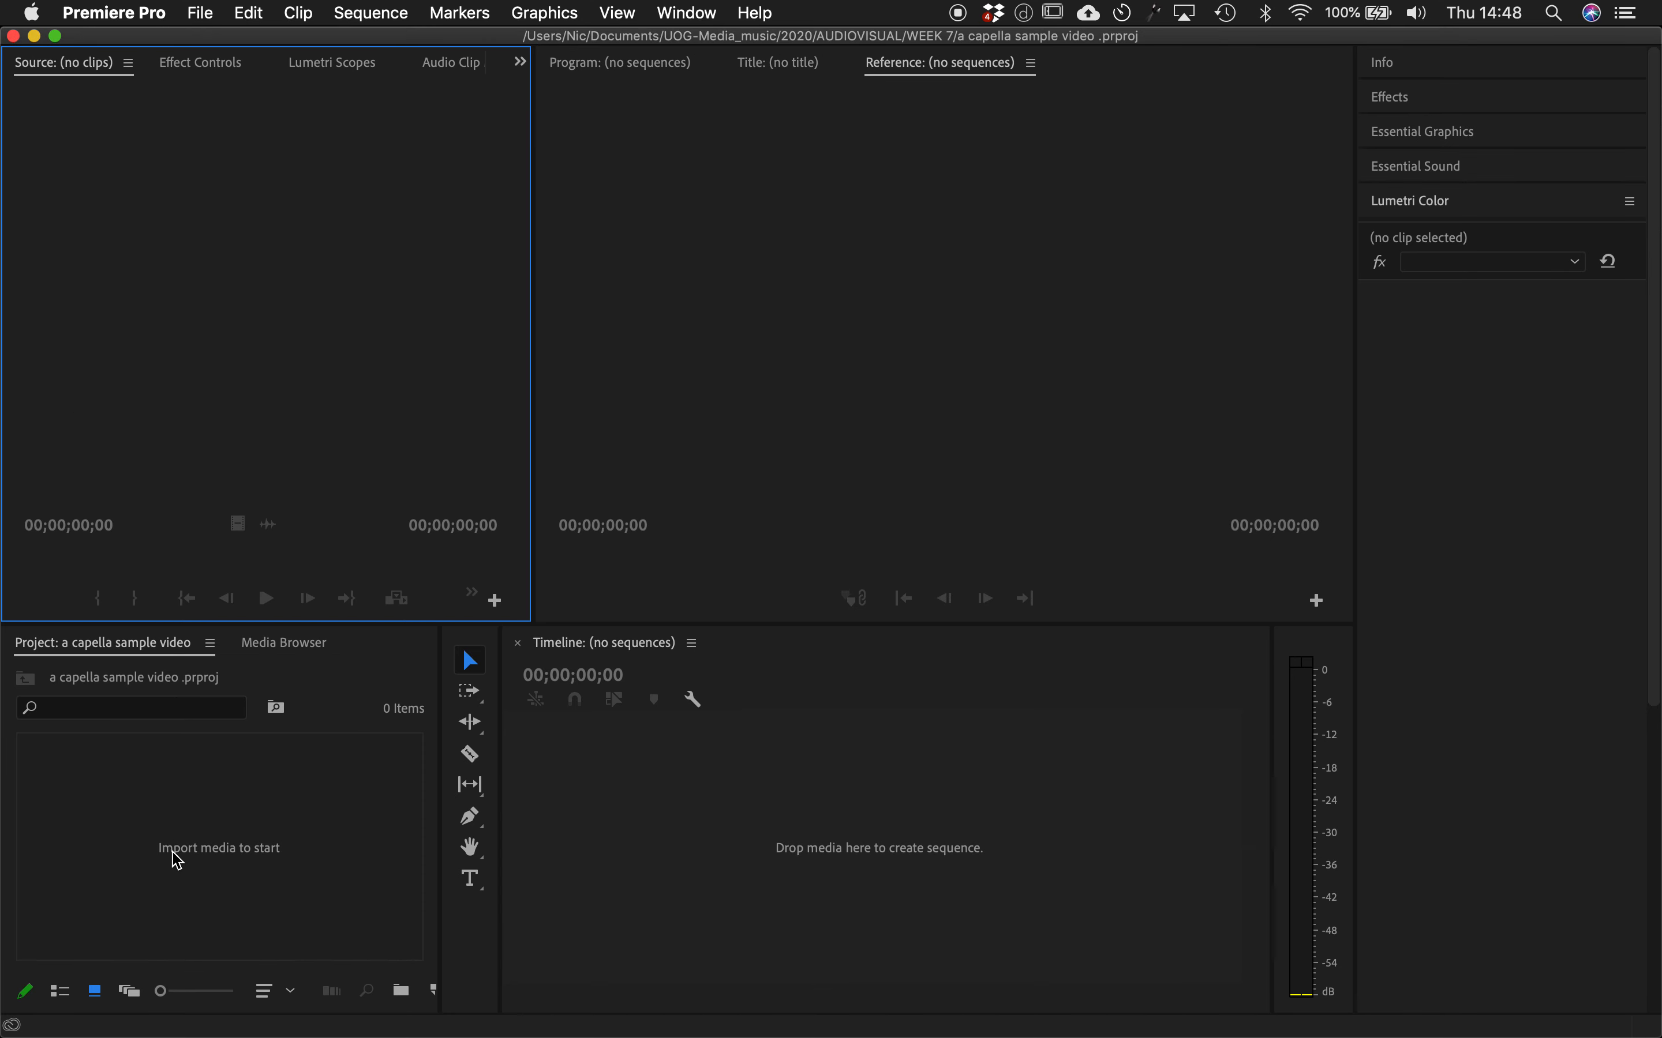
# - Import all video files from IMG_0318.mov through the joined_video MP4 in the WEEK 7 folder and show the start of the imported clips
pyautogui.click(202, 15)
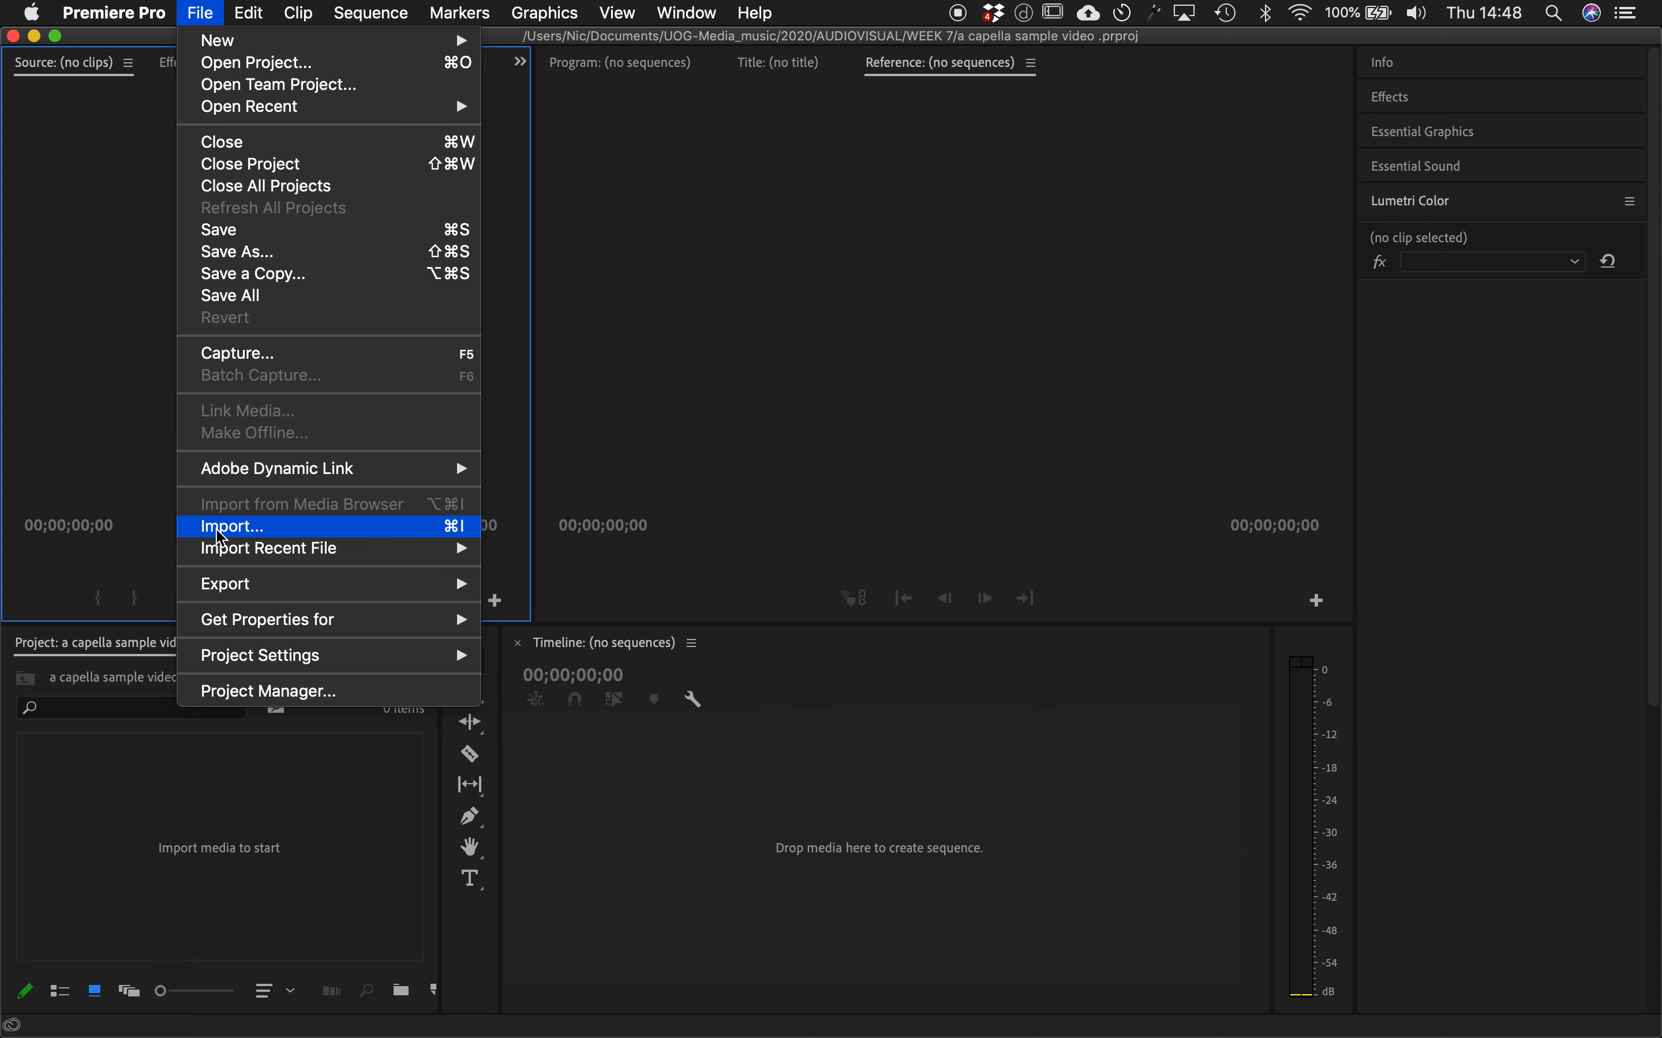
pyautogui.click(220, 528)
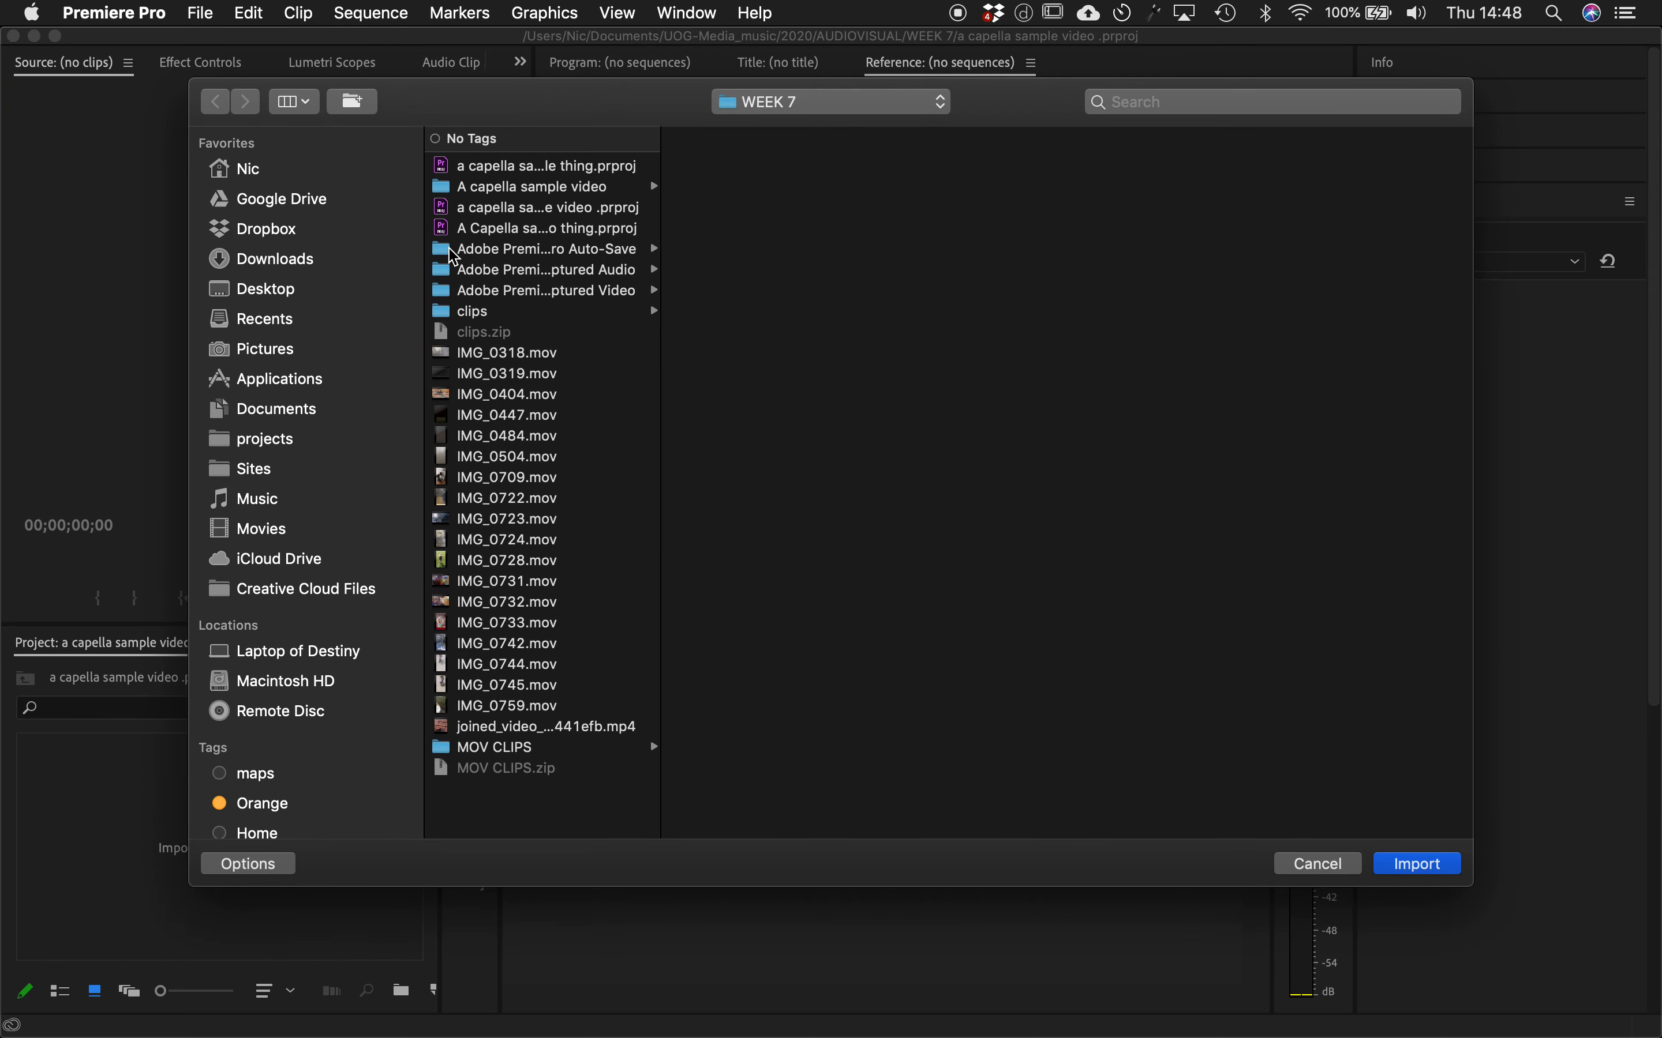
pyautogui.click(483, 353)
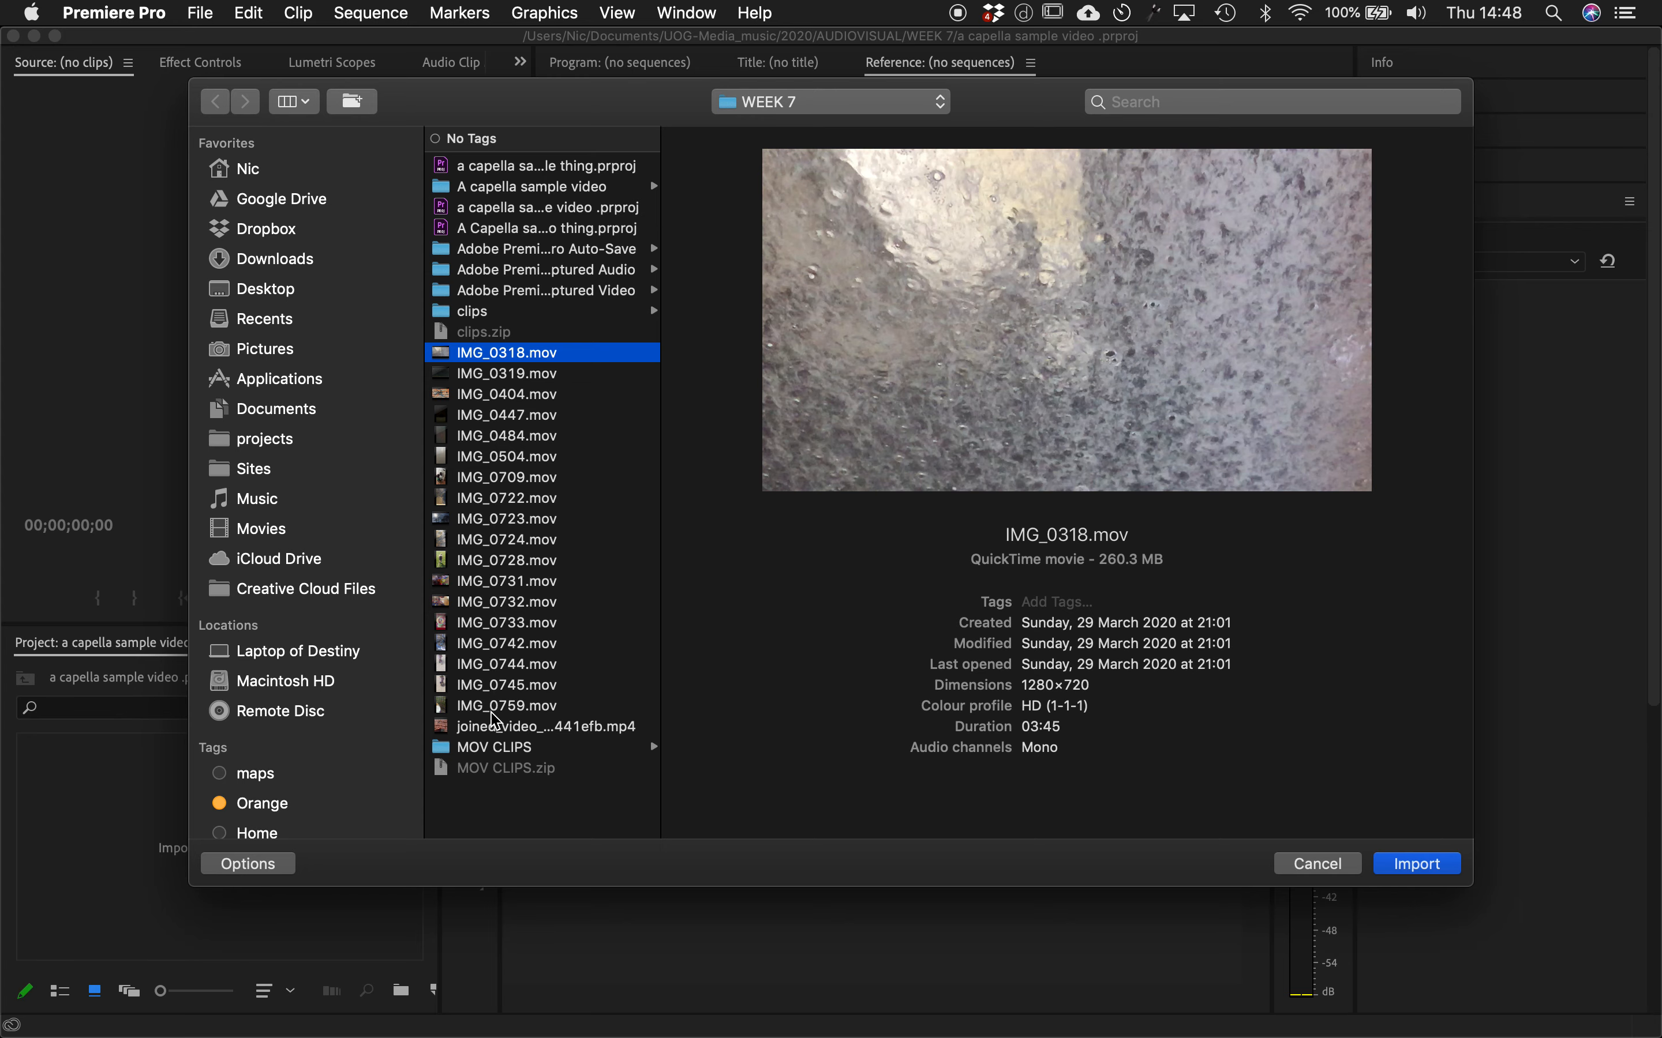
pyautogui.keyDown('shift'); pyautogui.click(496, 728); pyautogui.keyUp('shift')
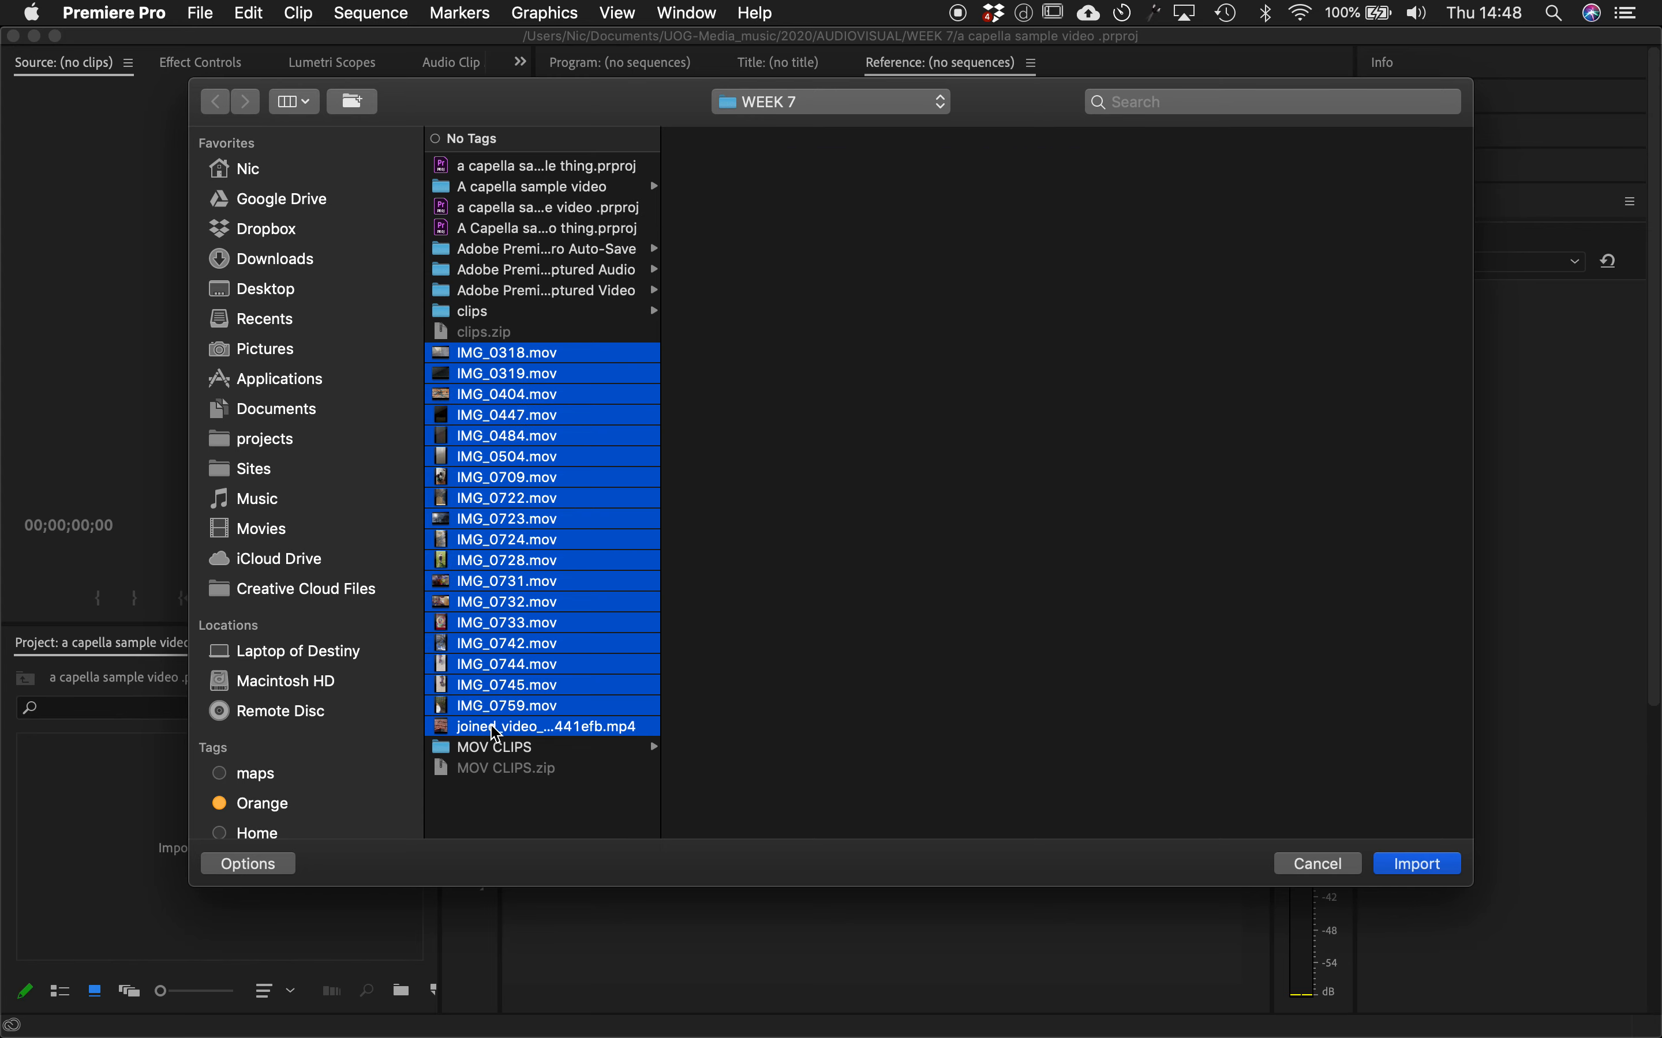
pyautogui.click(1417, 864)
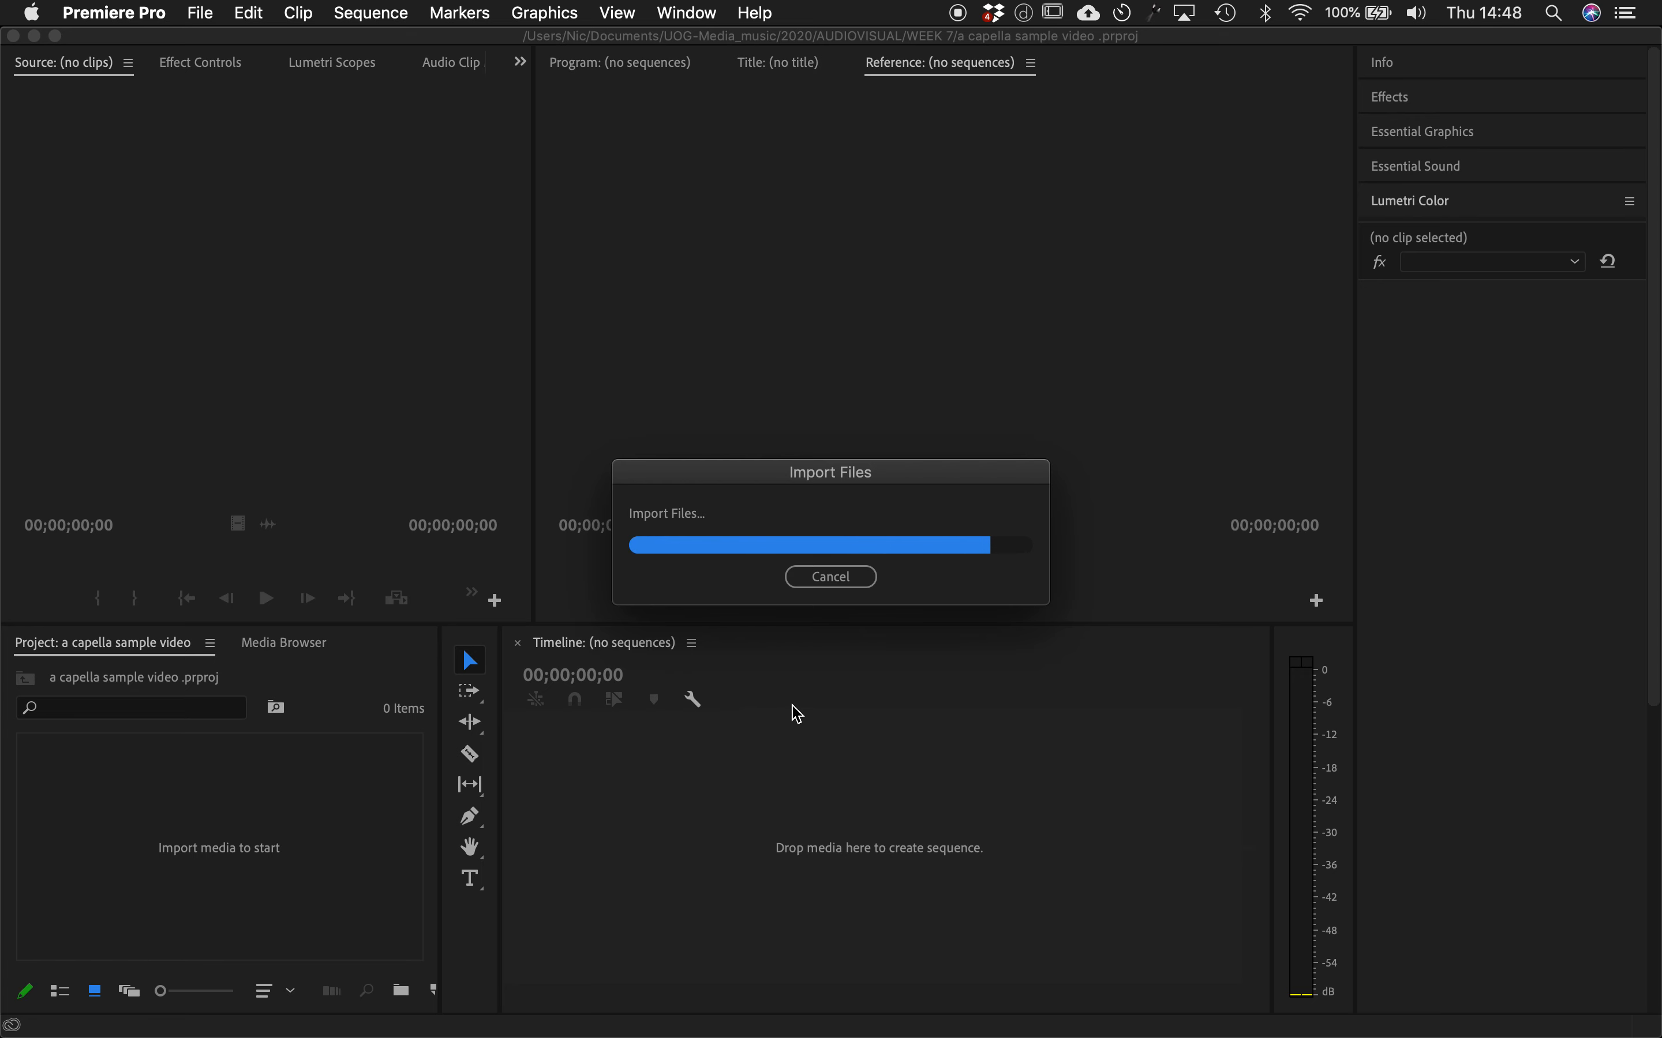
pyautogui.click(273, 881)
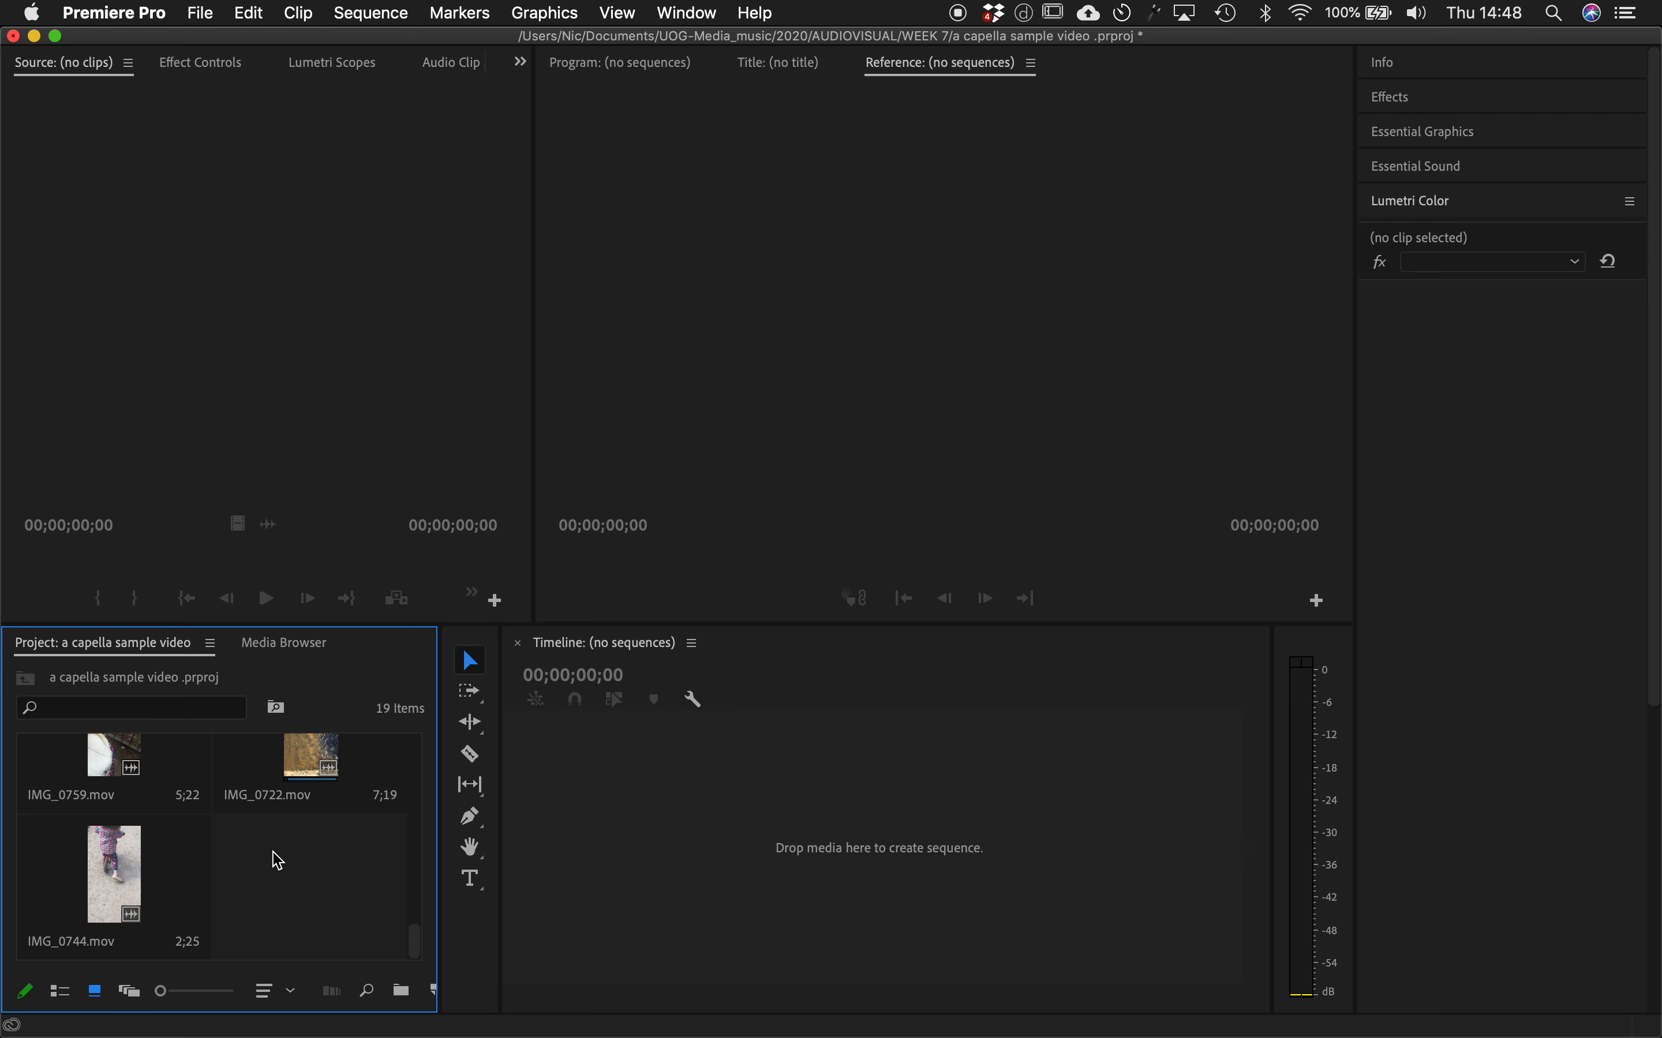
pyautogui.scroll(10, 278, 862)
pyautogui.click(625, 814)
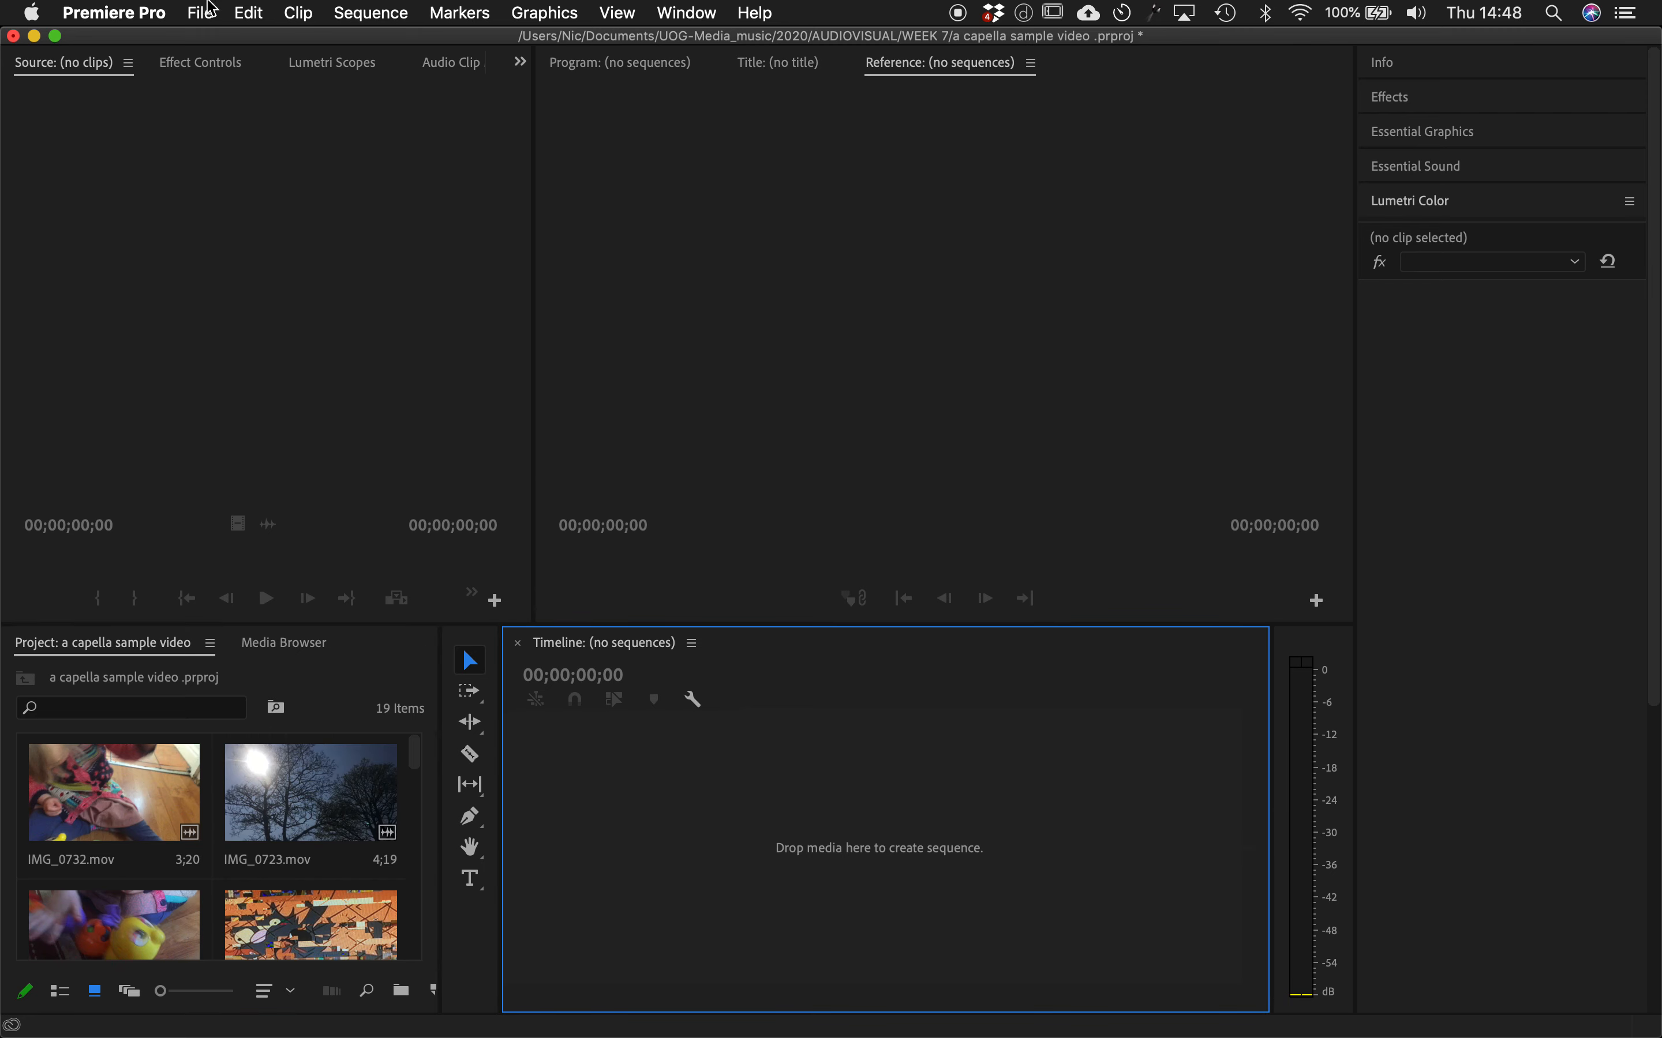
pyautogui.click(206, 15)
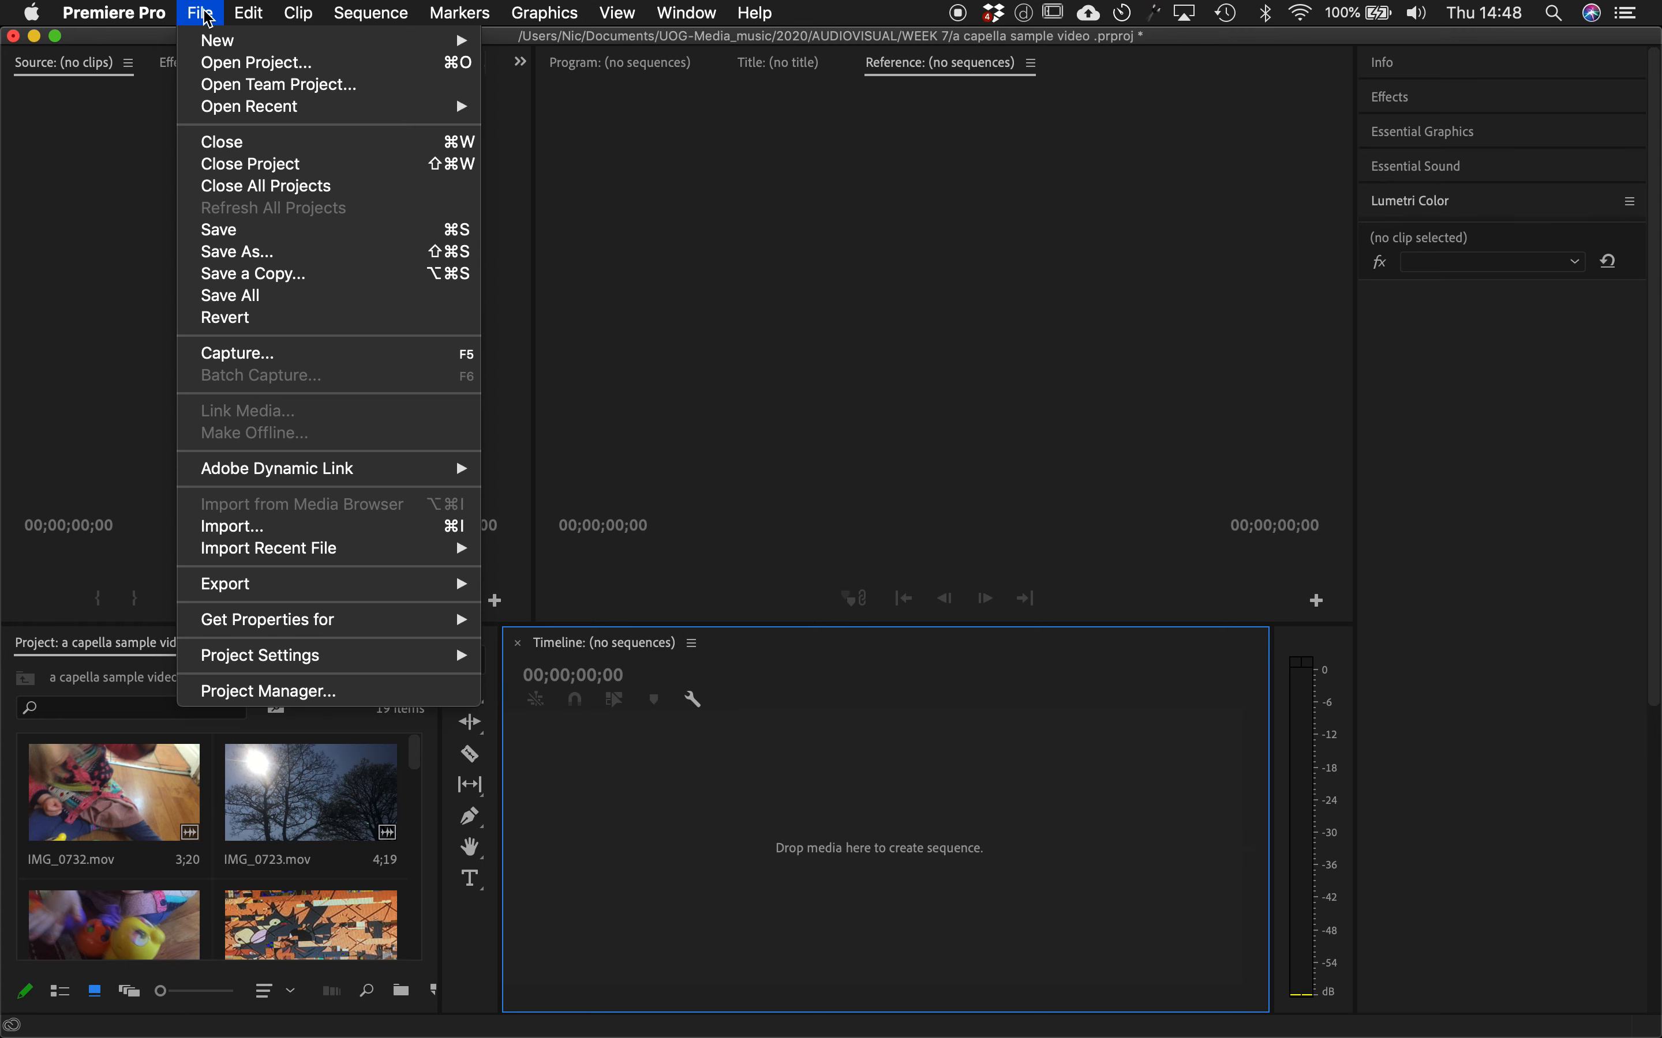
pyautogui.click(84, 155)
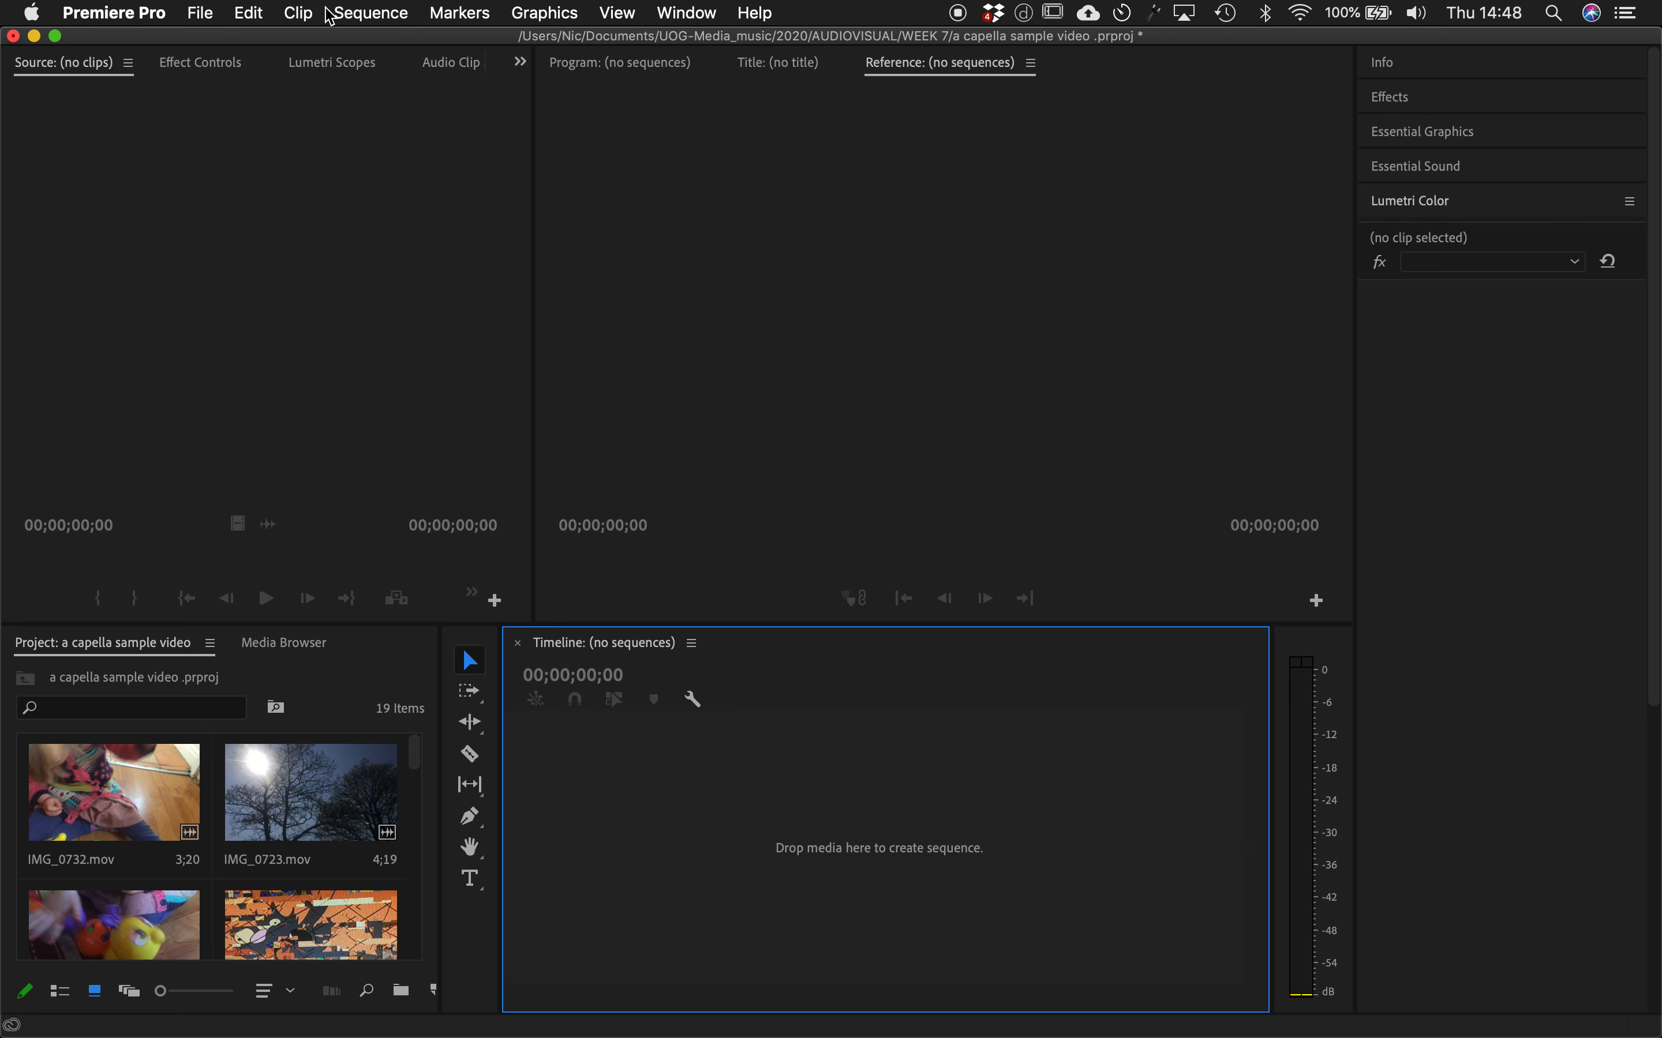
# - Create a new sequence named "sample video" using the AVCHD 1080p25 preset
pyautogui.click(199, 12)
pyautogui.moveTo(215, 122)
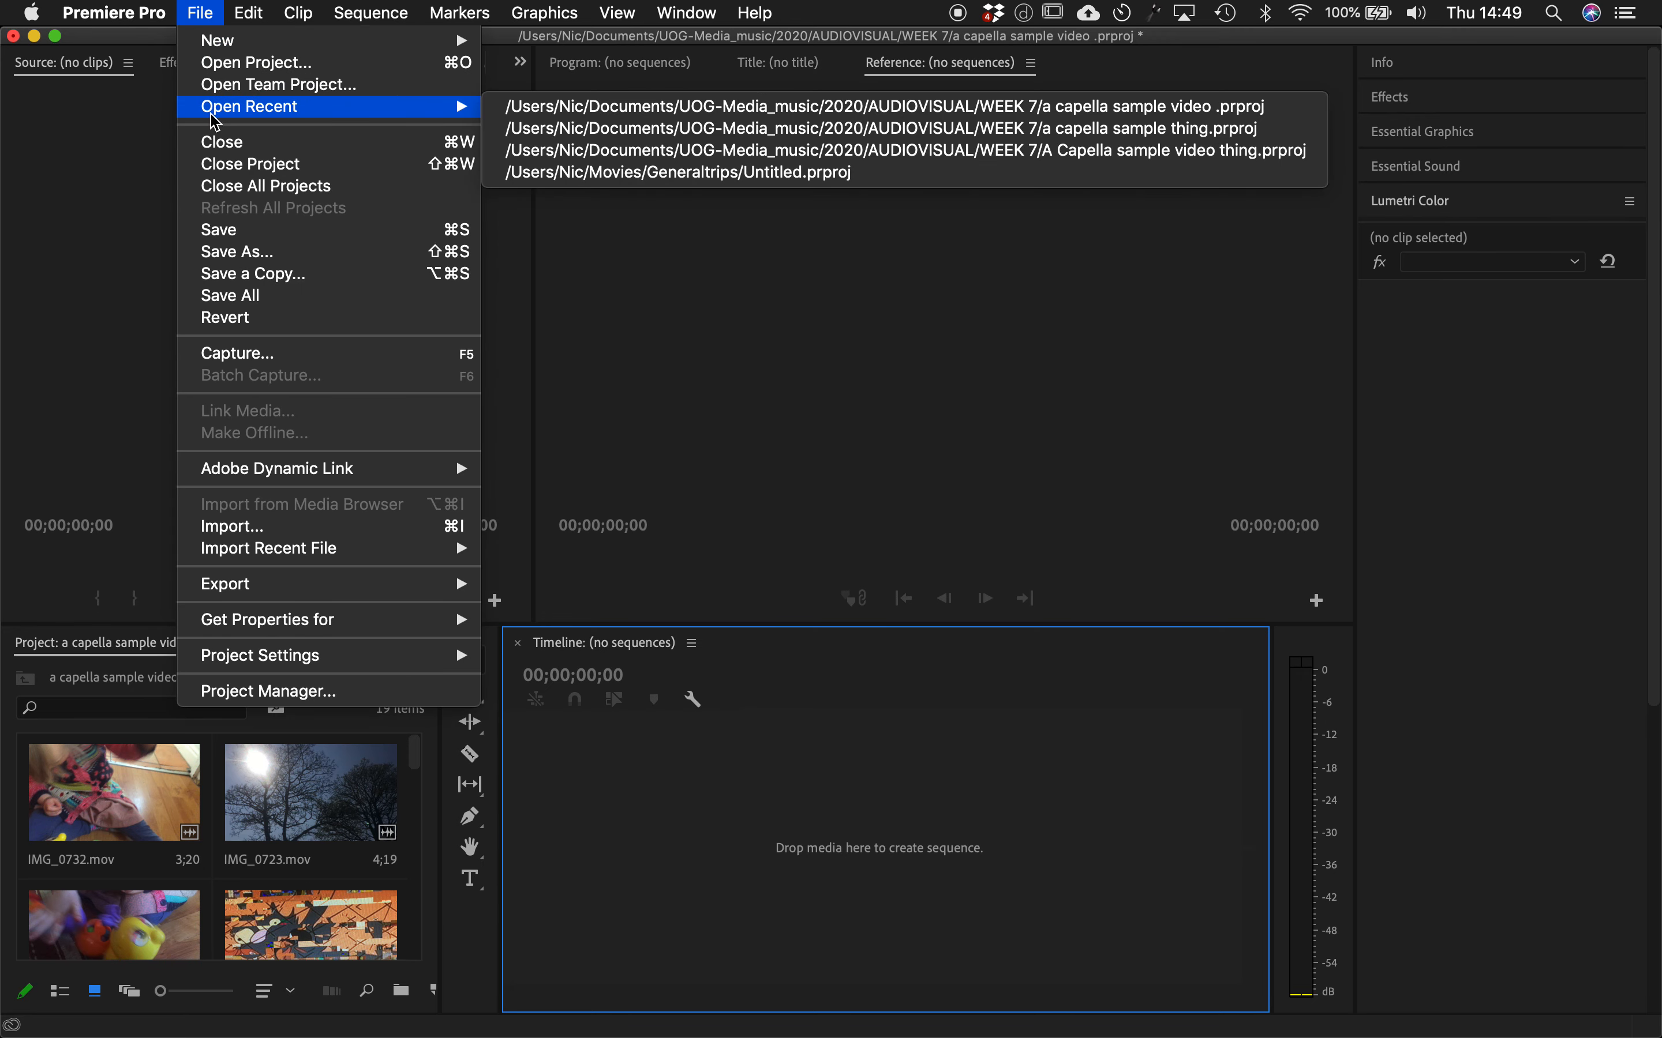
pyautogui.moveTo(211, 44)
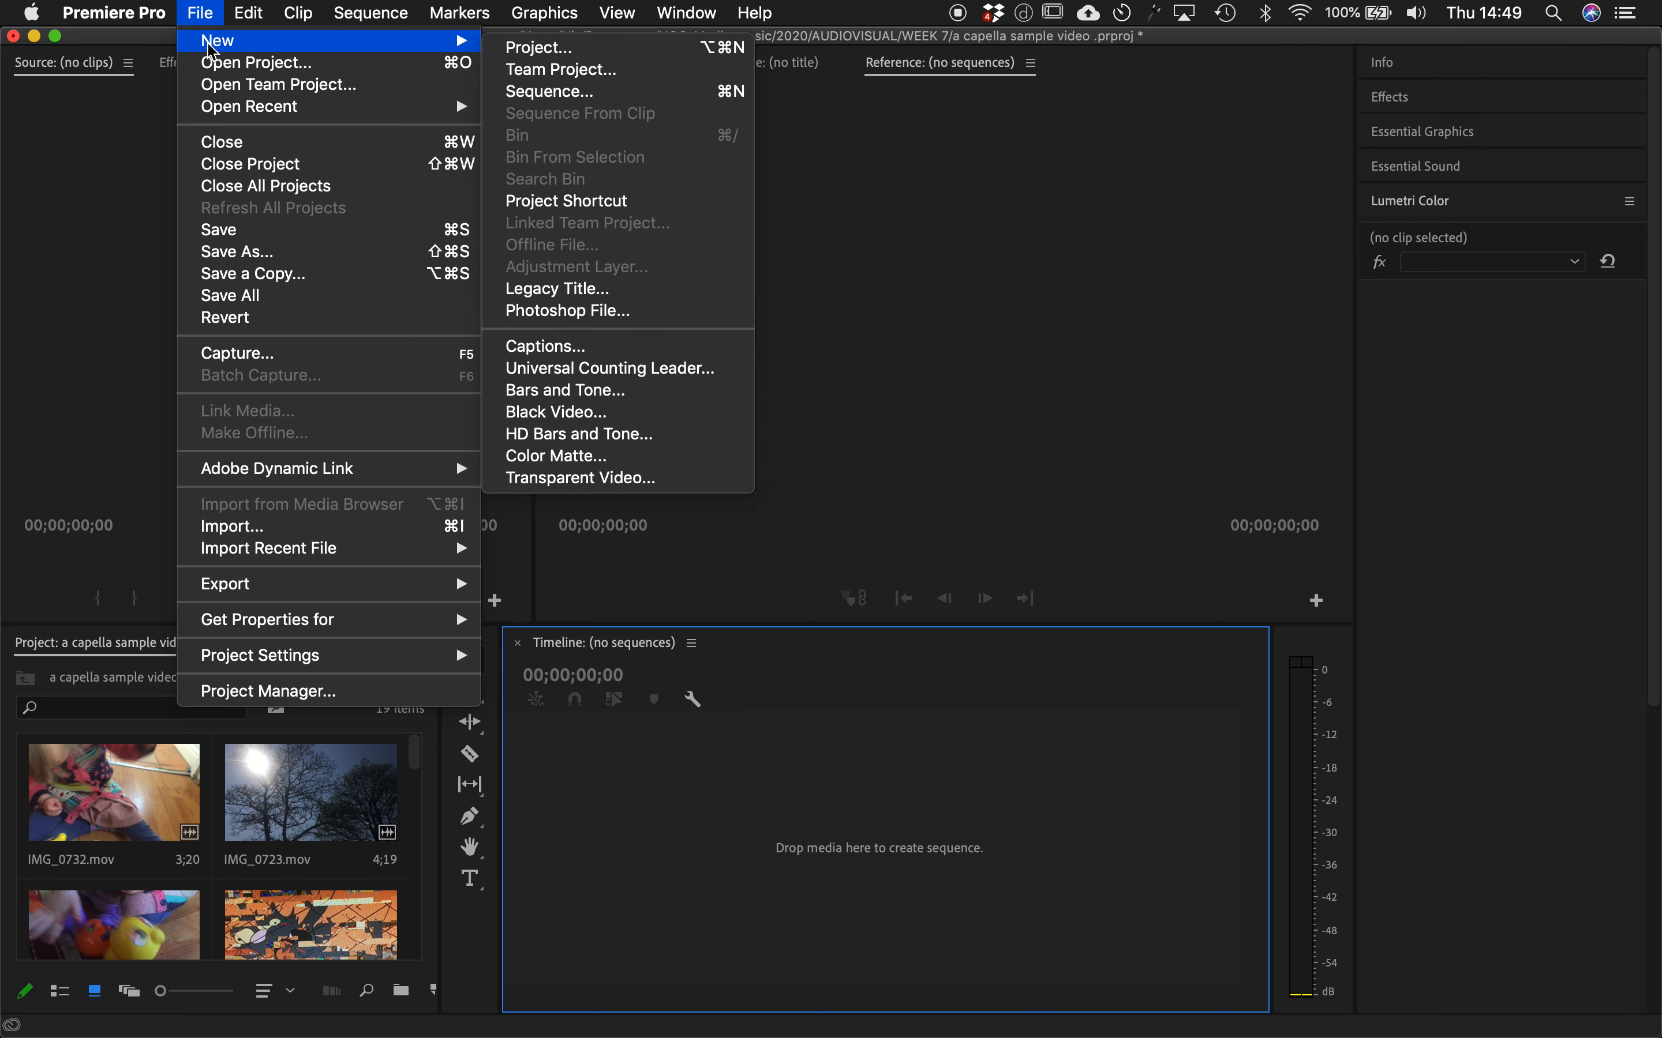
pyautogui.click(527, 91)
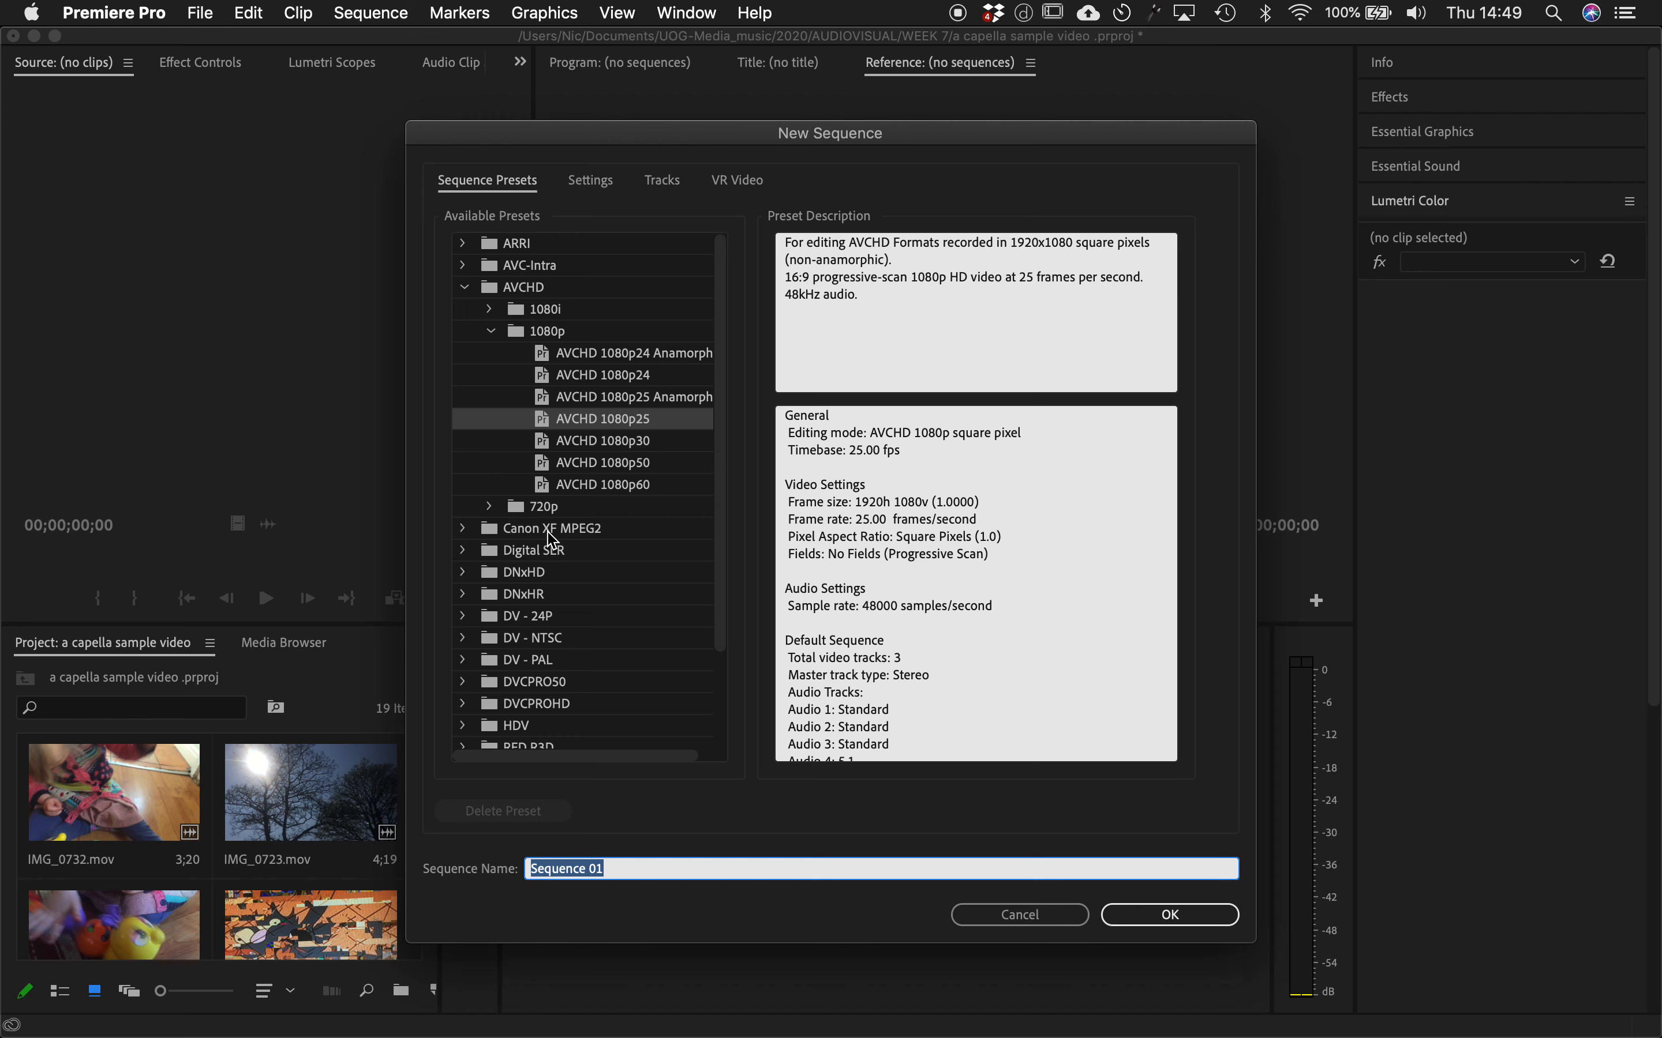
pyautogui.scroll(-5, 521, 727)
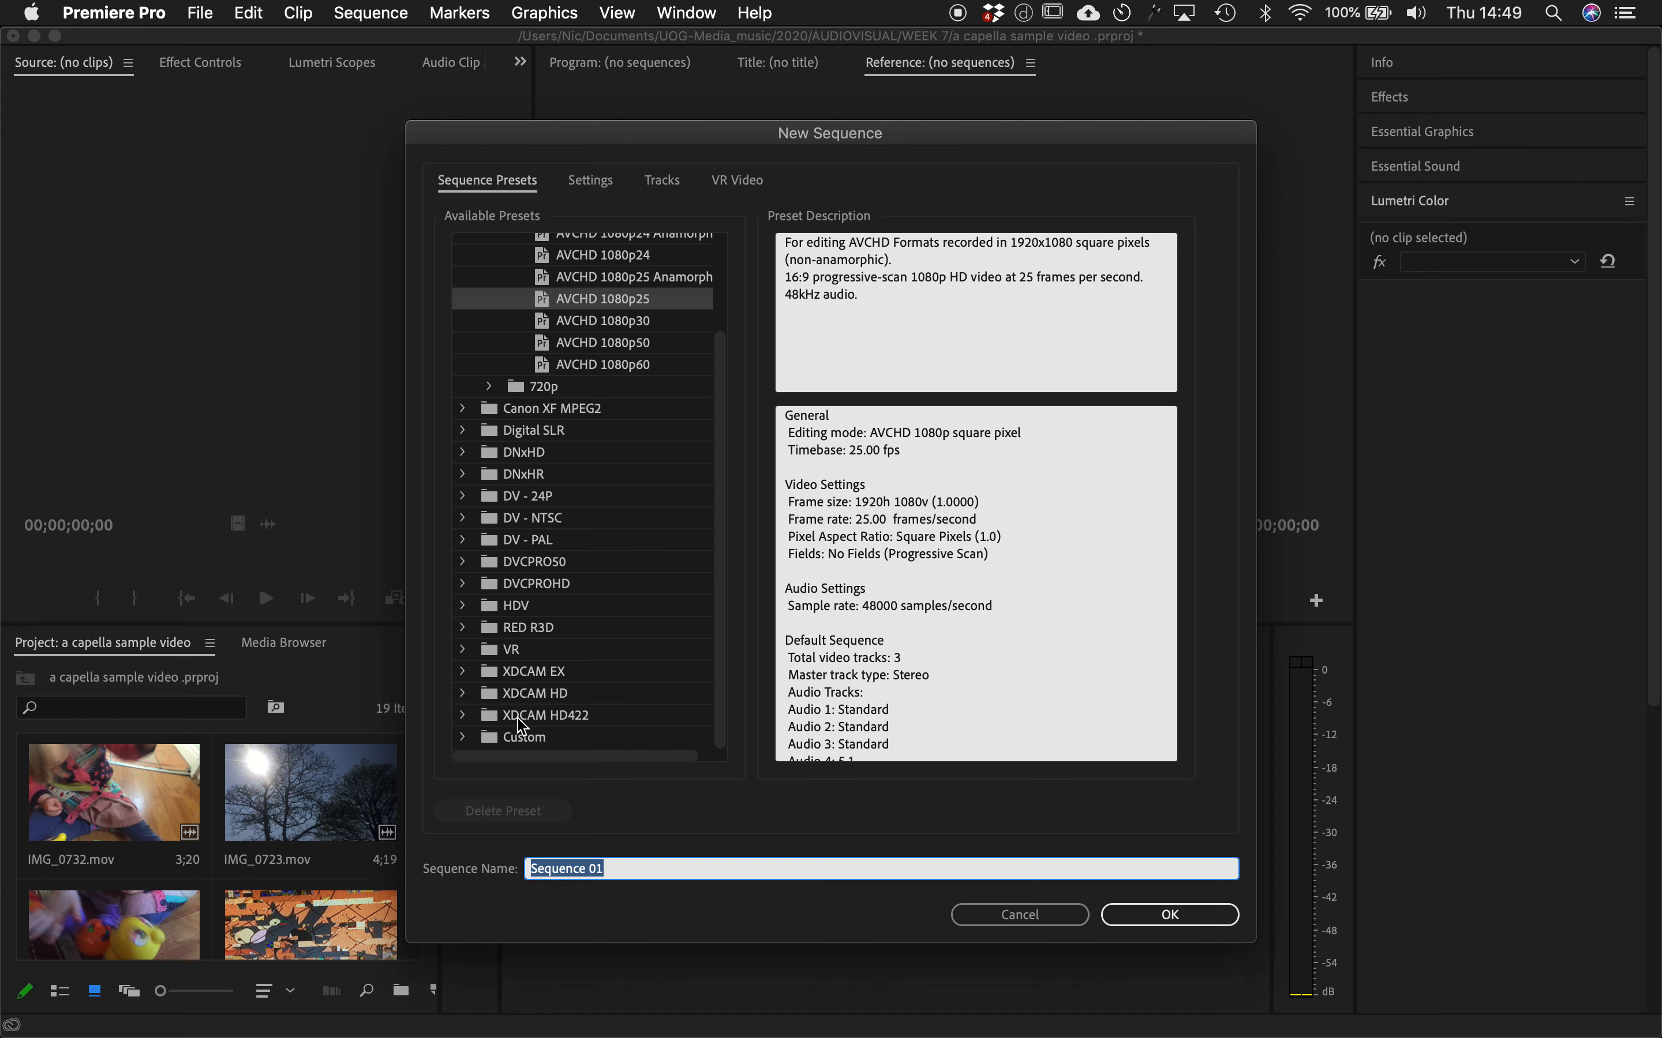
pyautogui.scroll(5, 534, 565)
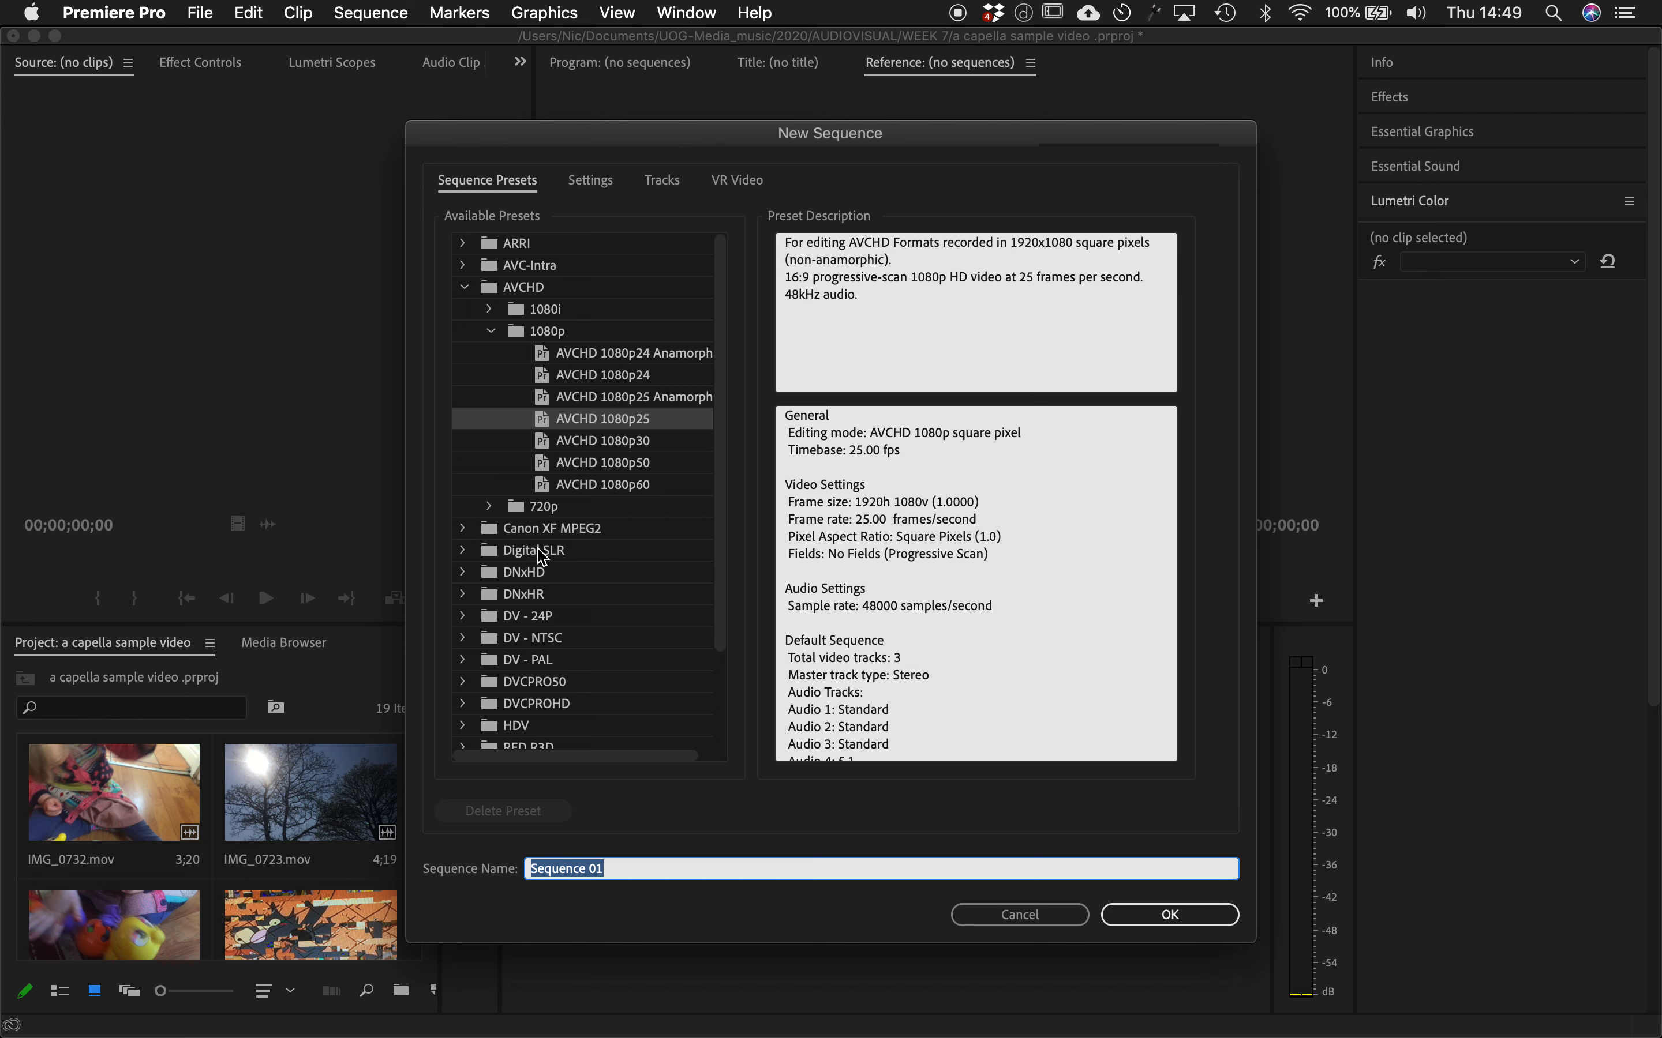
pyautogui.scroll(-5, 539, 660)
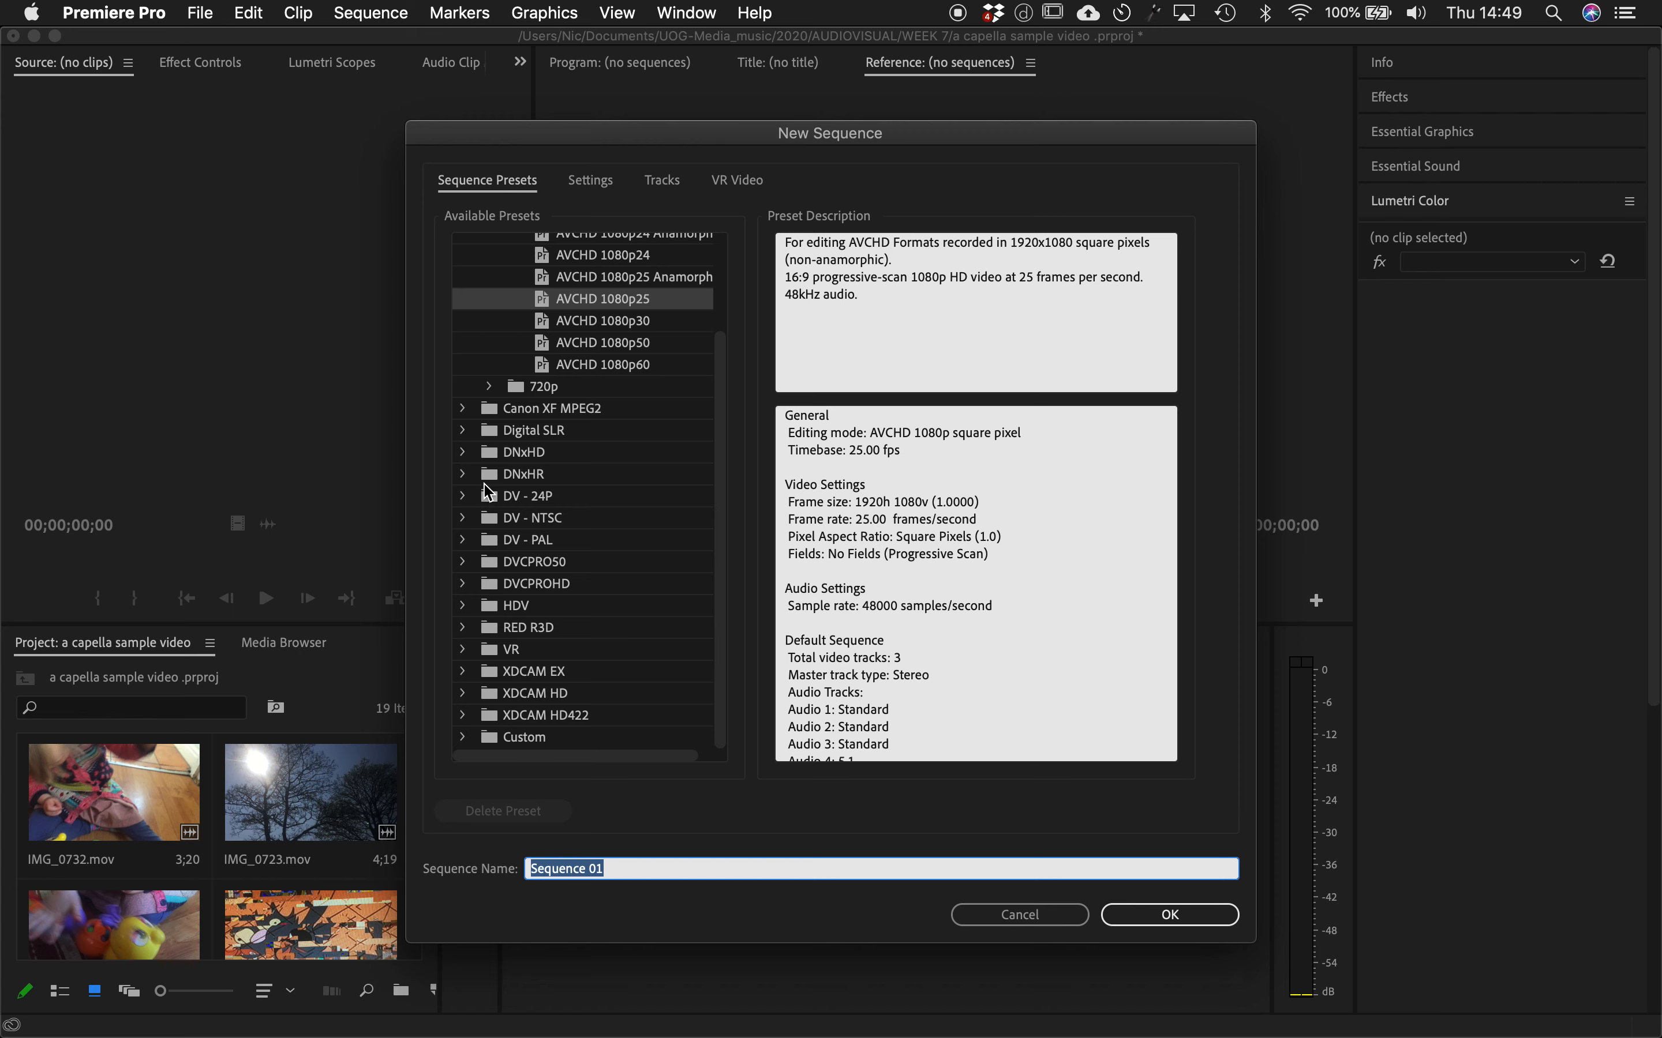
pyautogui.scroll(5, 538, 408)
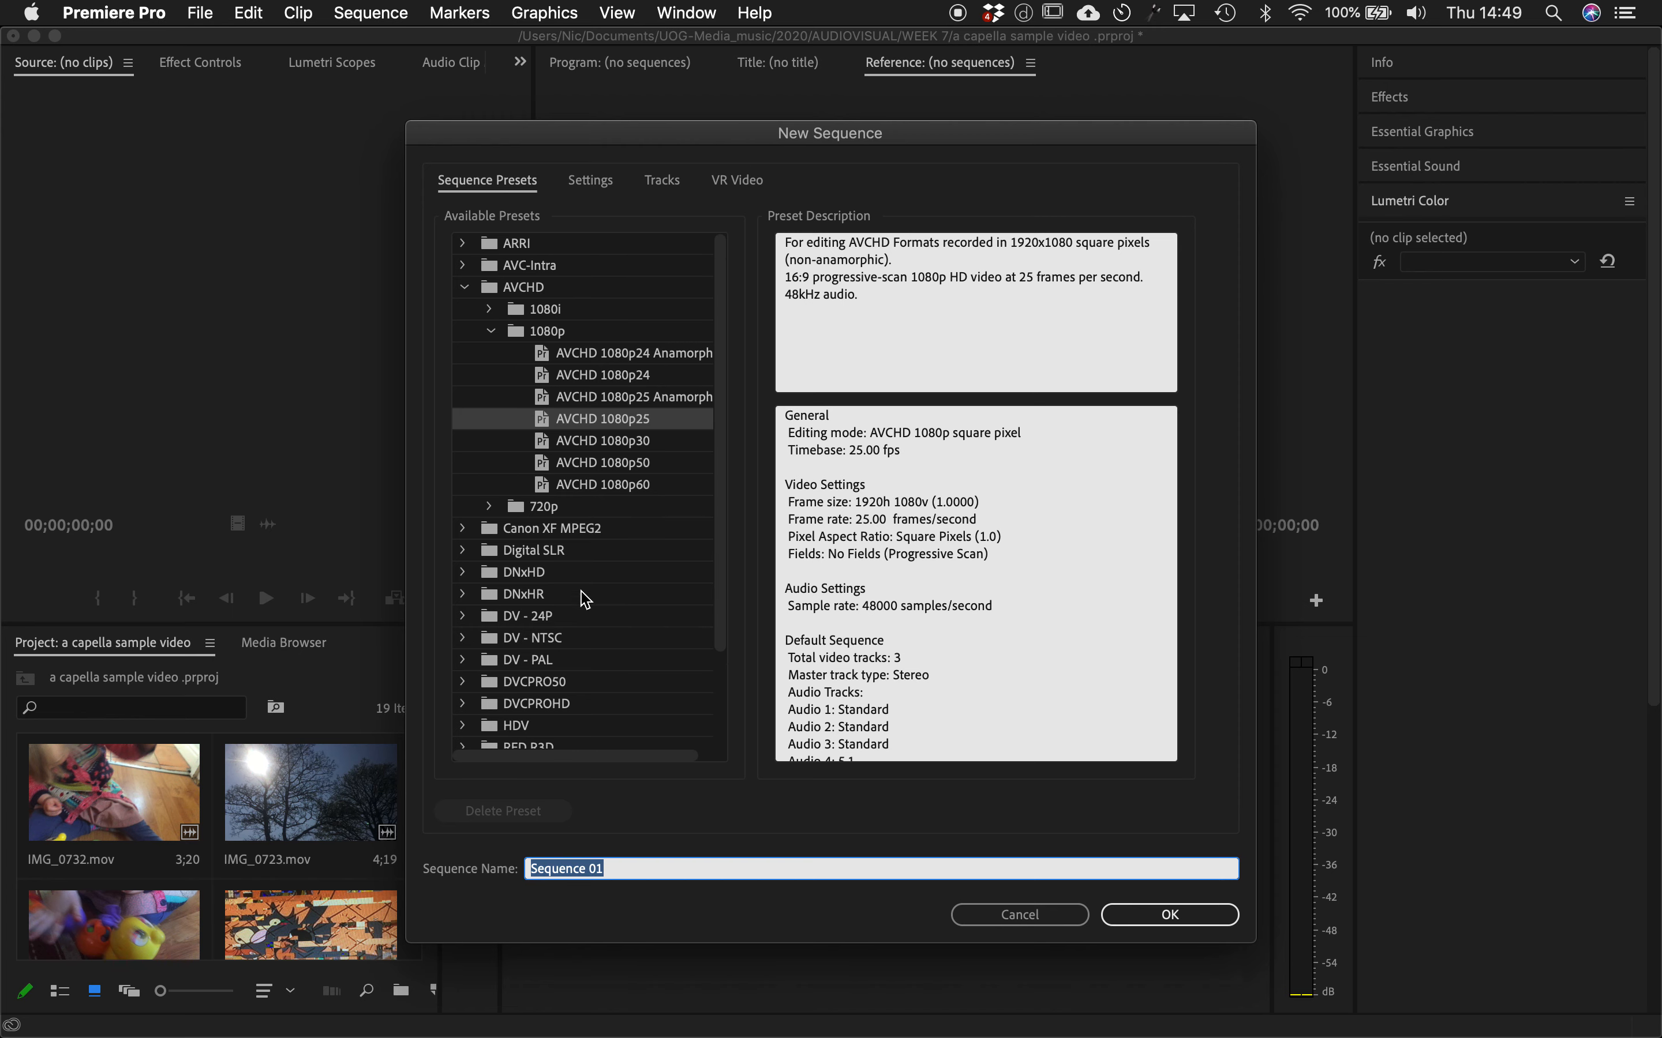
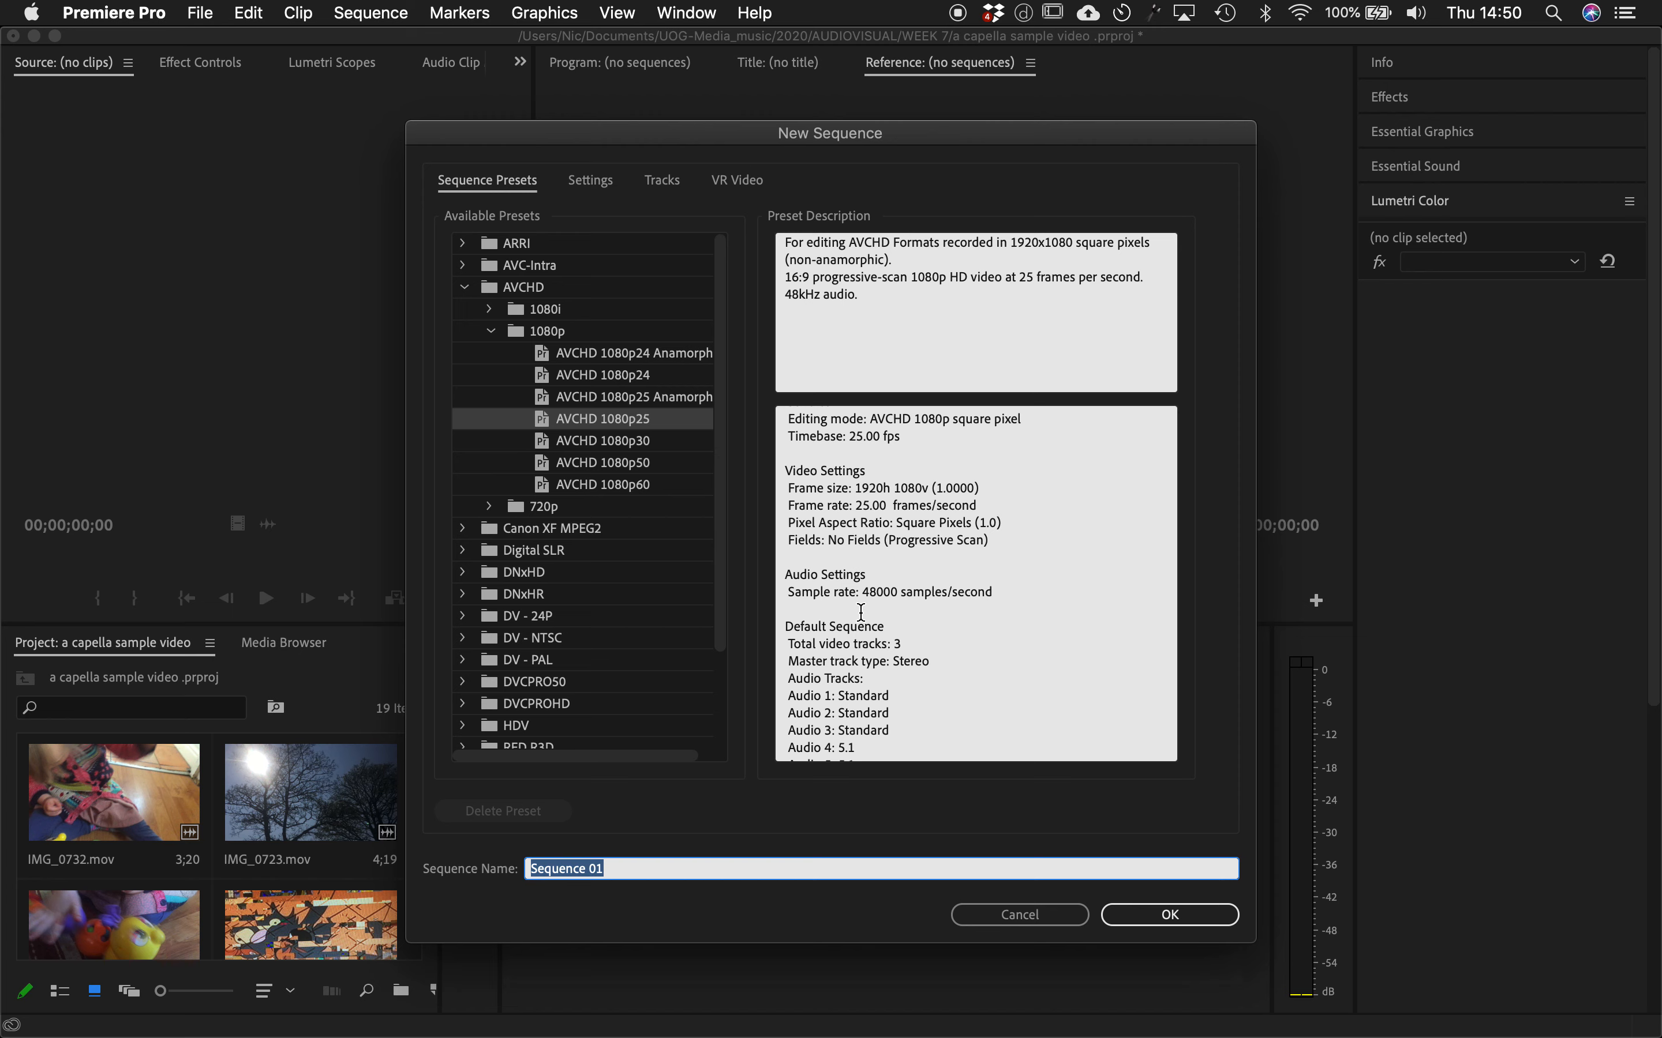
pyautogui.scroll(-1, 861, 672)
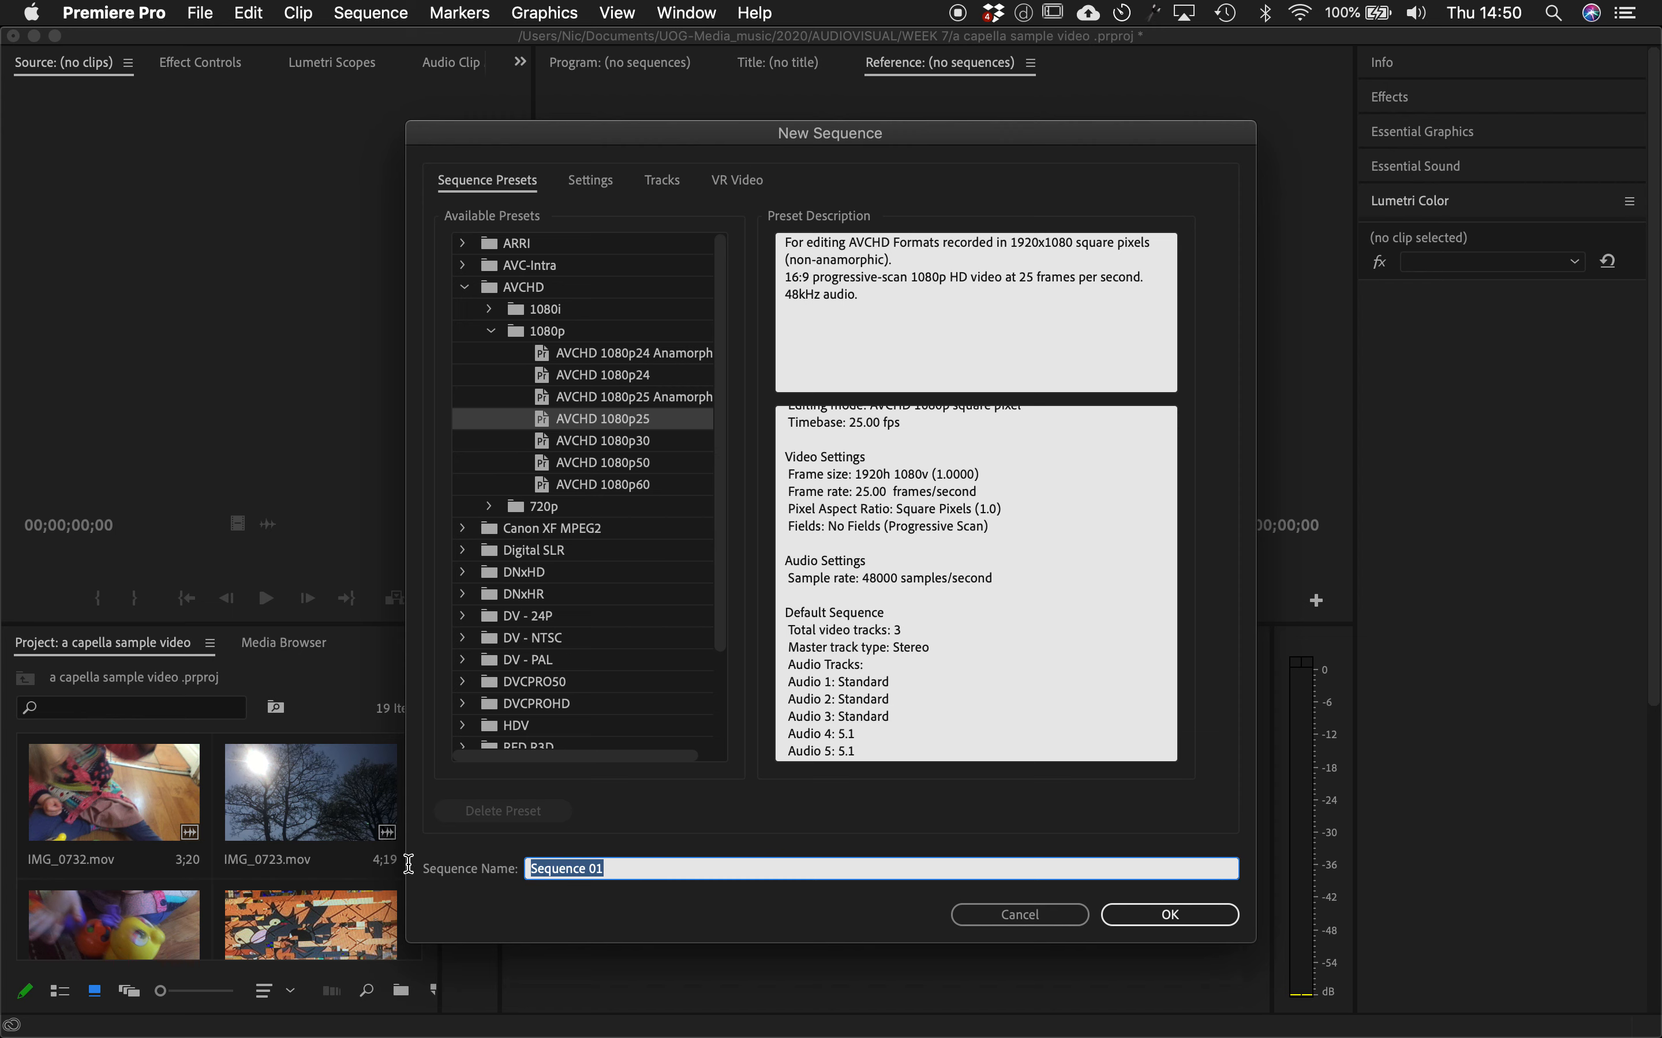
pyautogui.write('s')
pyautogui.press('Return')
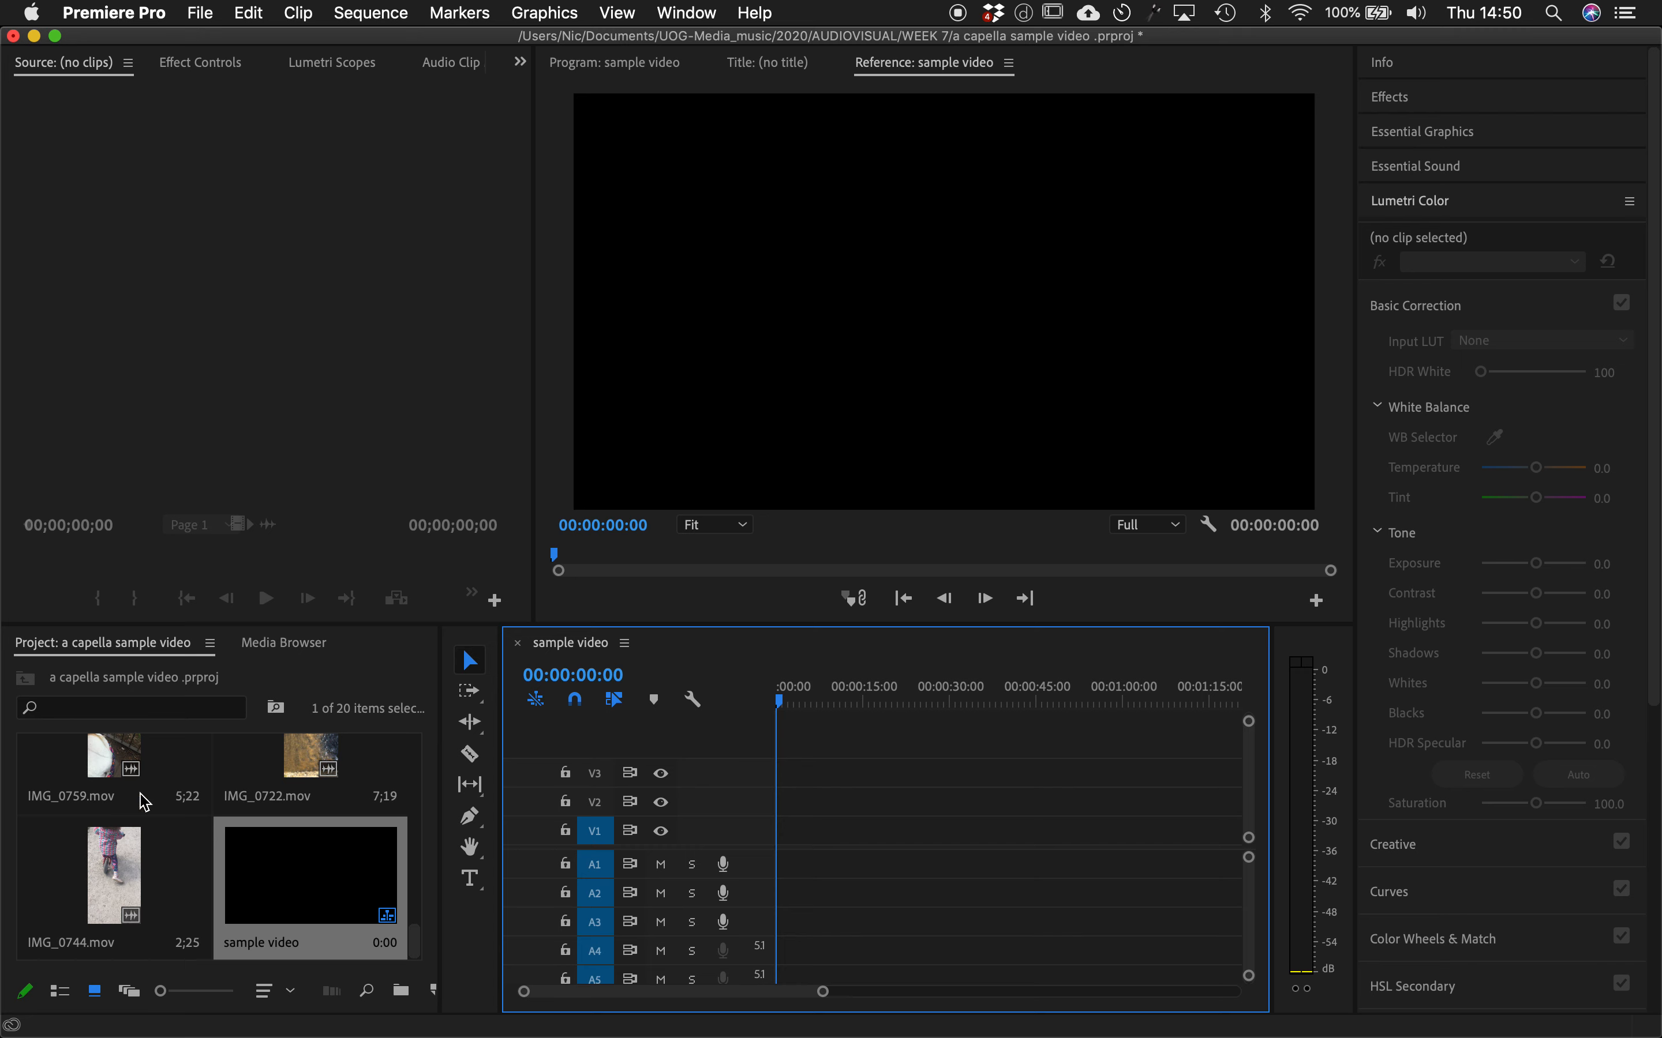
# - Load IMG_0732.mov from the project clips into the Source Monitor and play it from near its start
pyautogui.scroll(5, 139, 766)
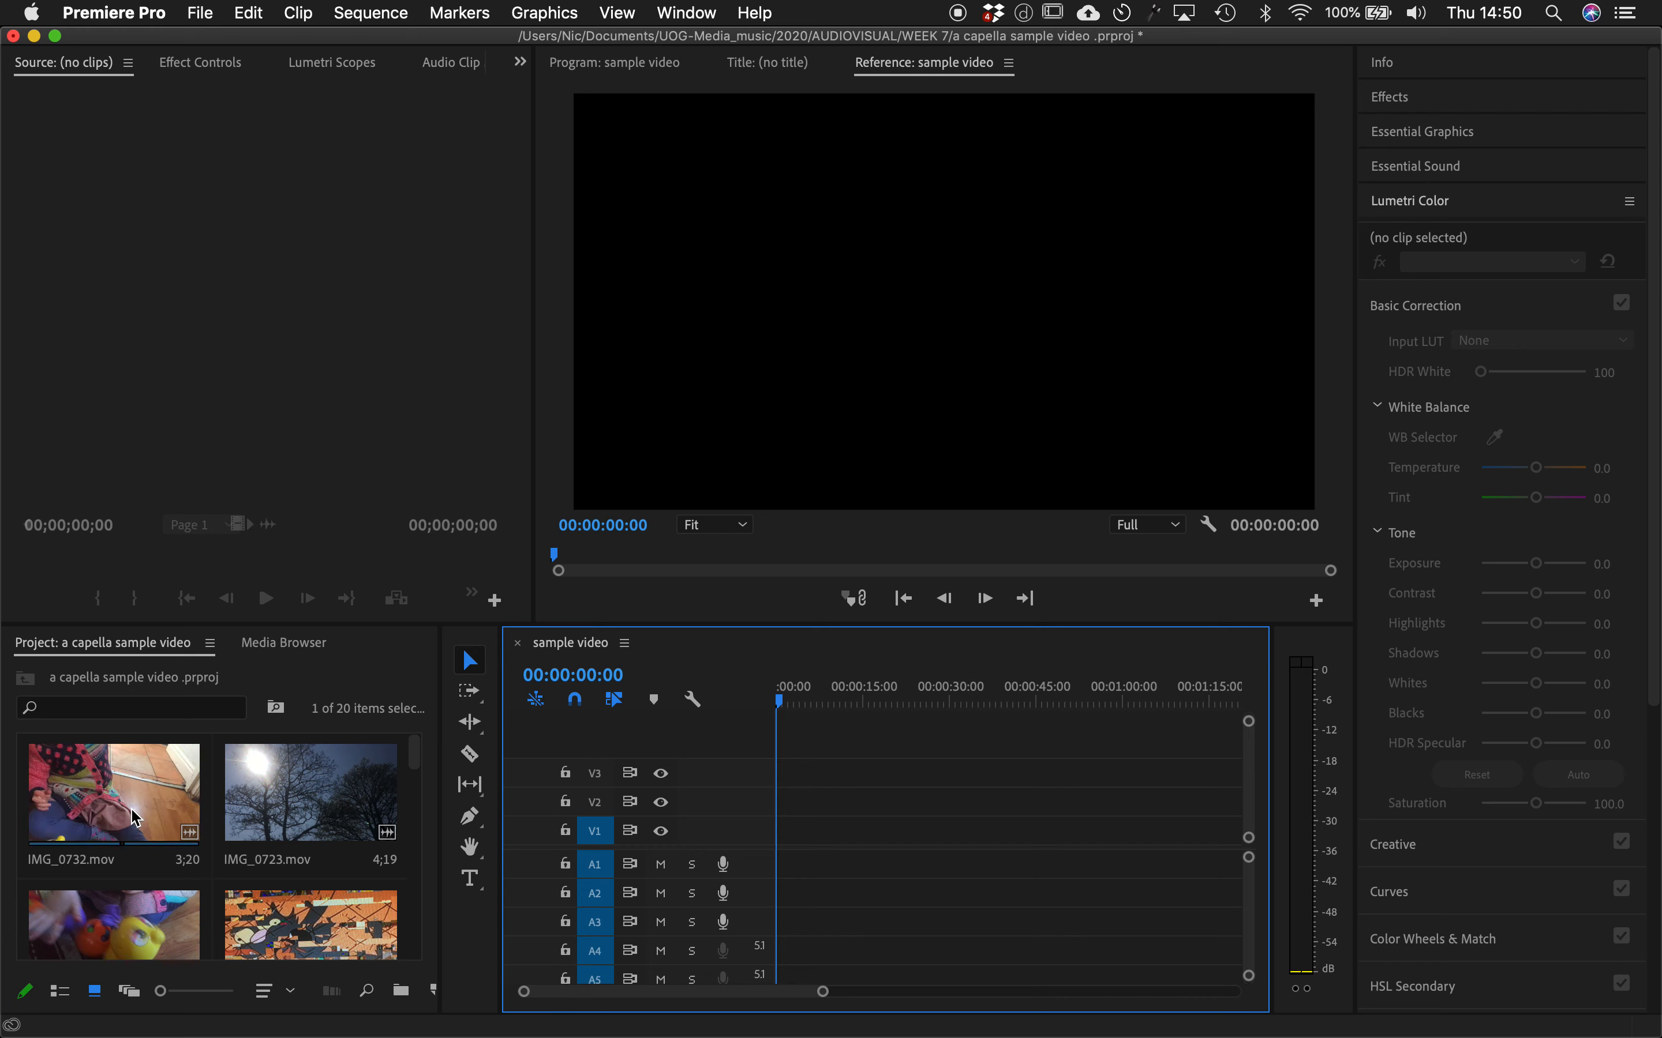
pyautogui.scroll(-10, 130, 856)
pyautogui.scroll(10, 131, 857)
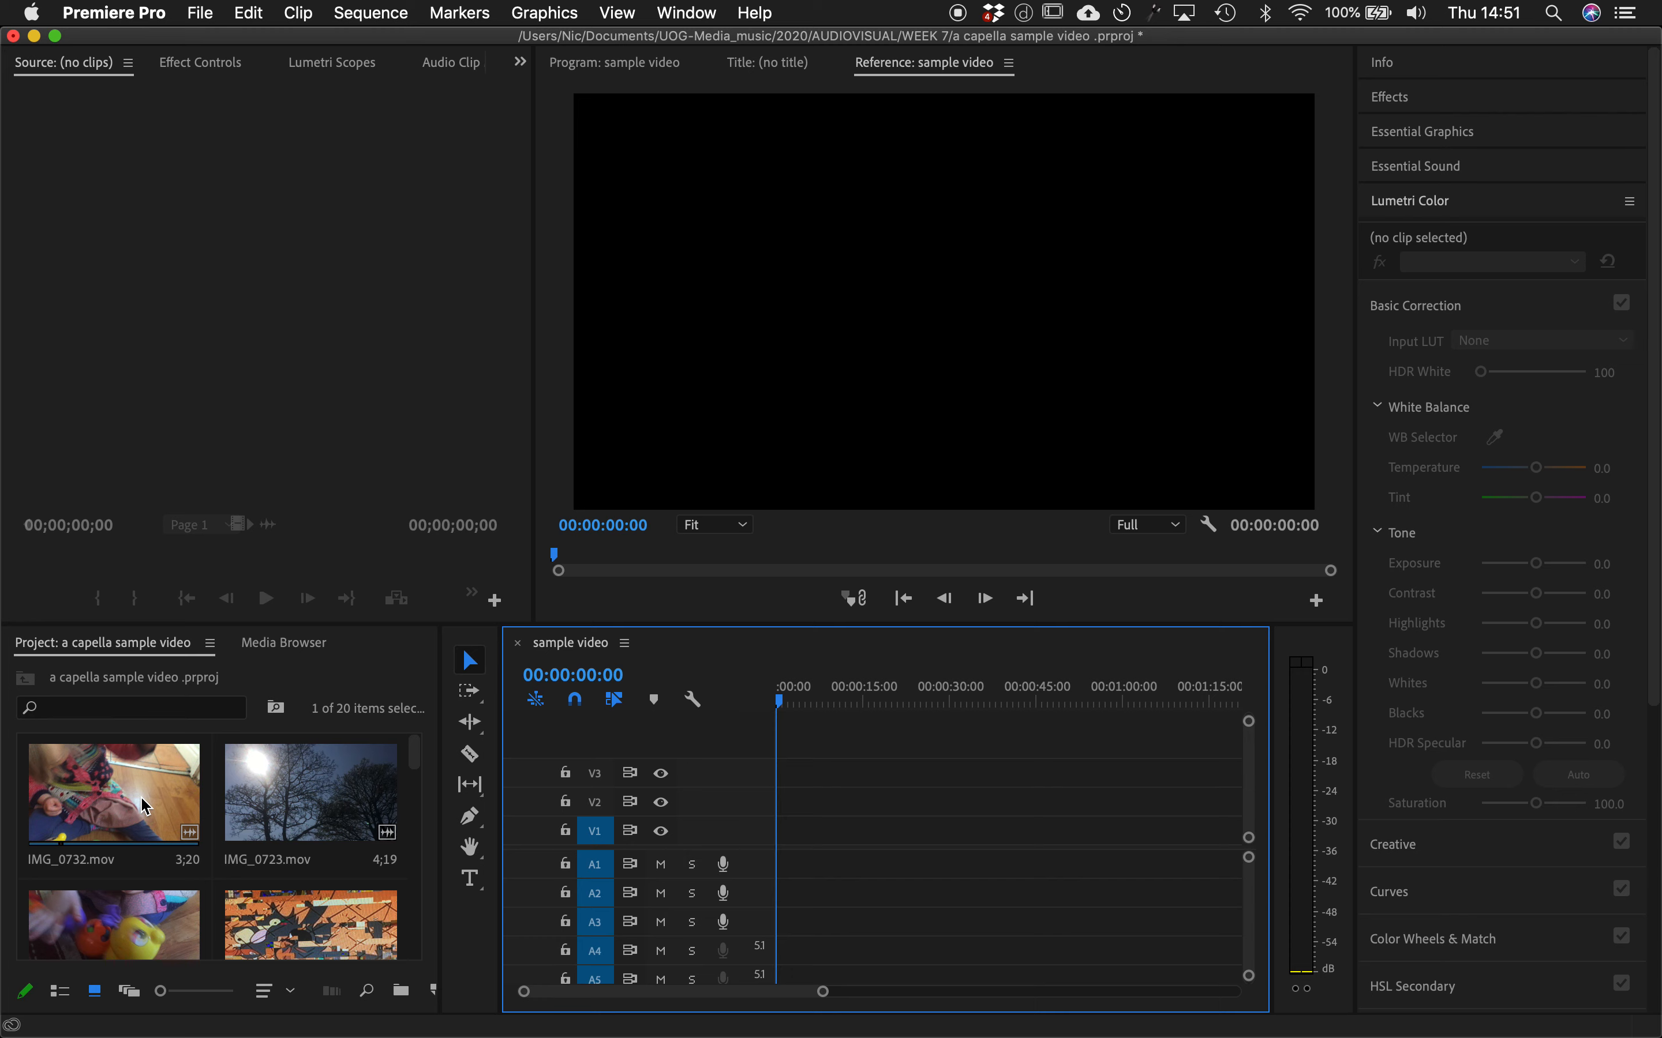
pyautogui.doubleClick(146, 807)
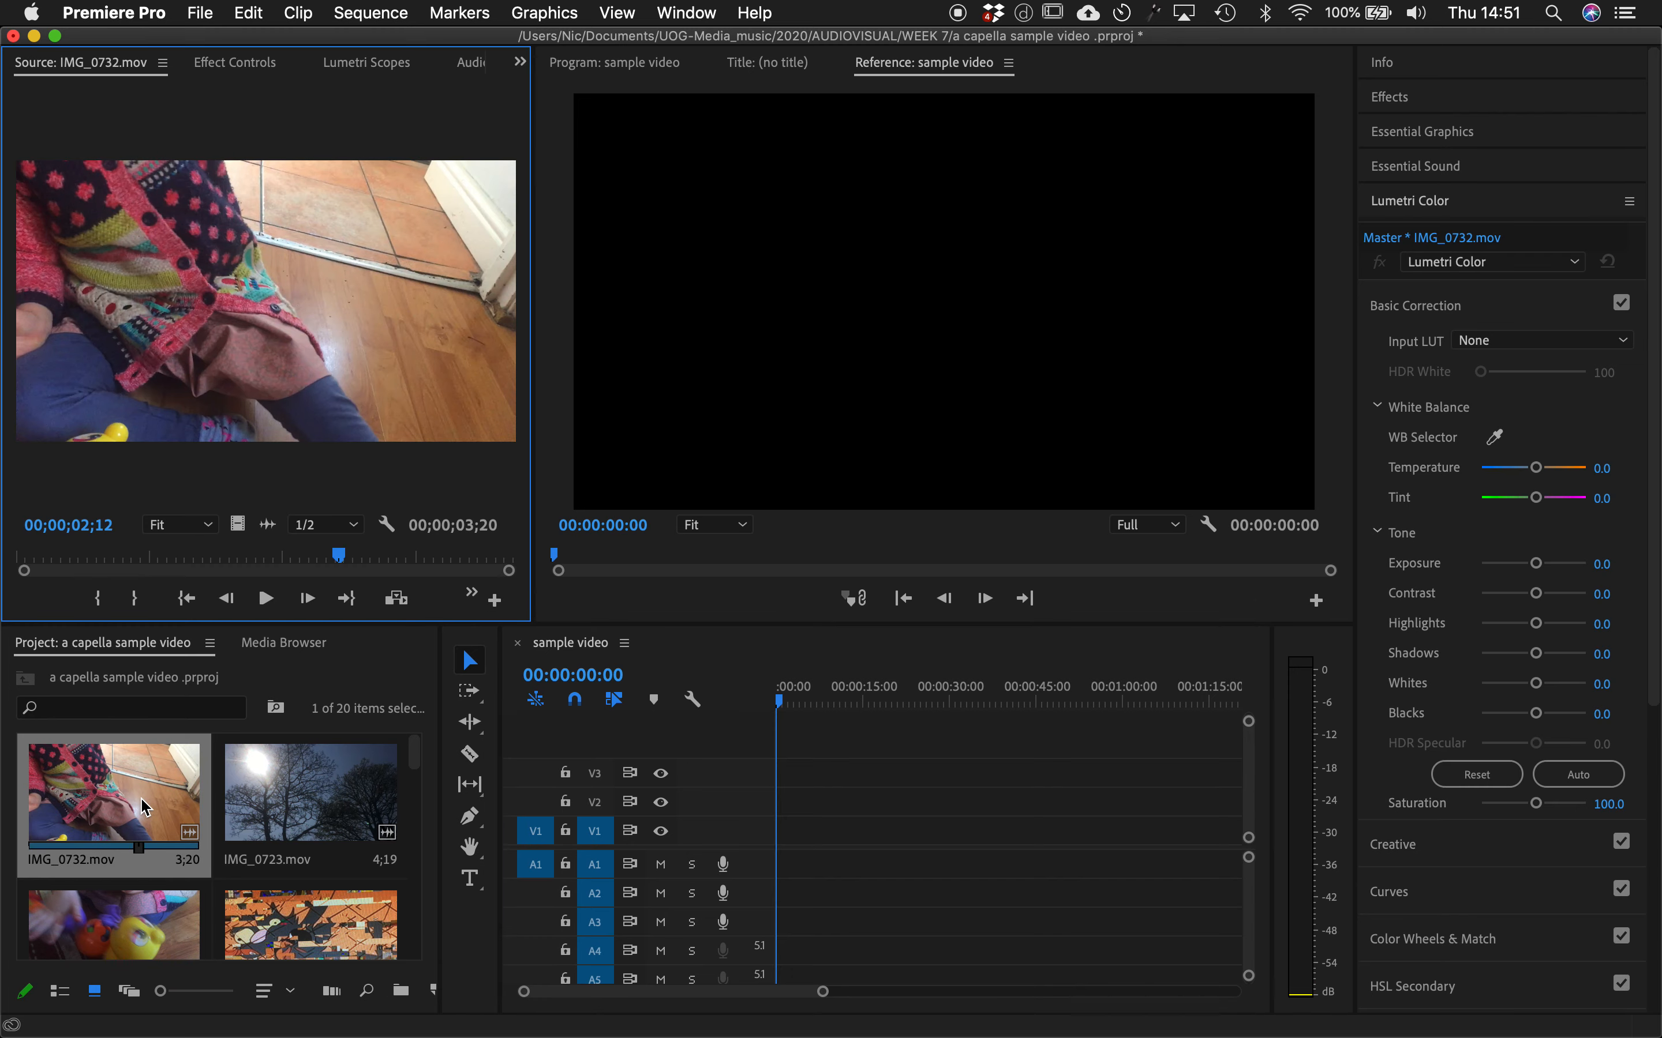
pyautogui.moveTo(342, 562); pyautogui.dragTo(142, 570)
pyautogui.press('space')
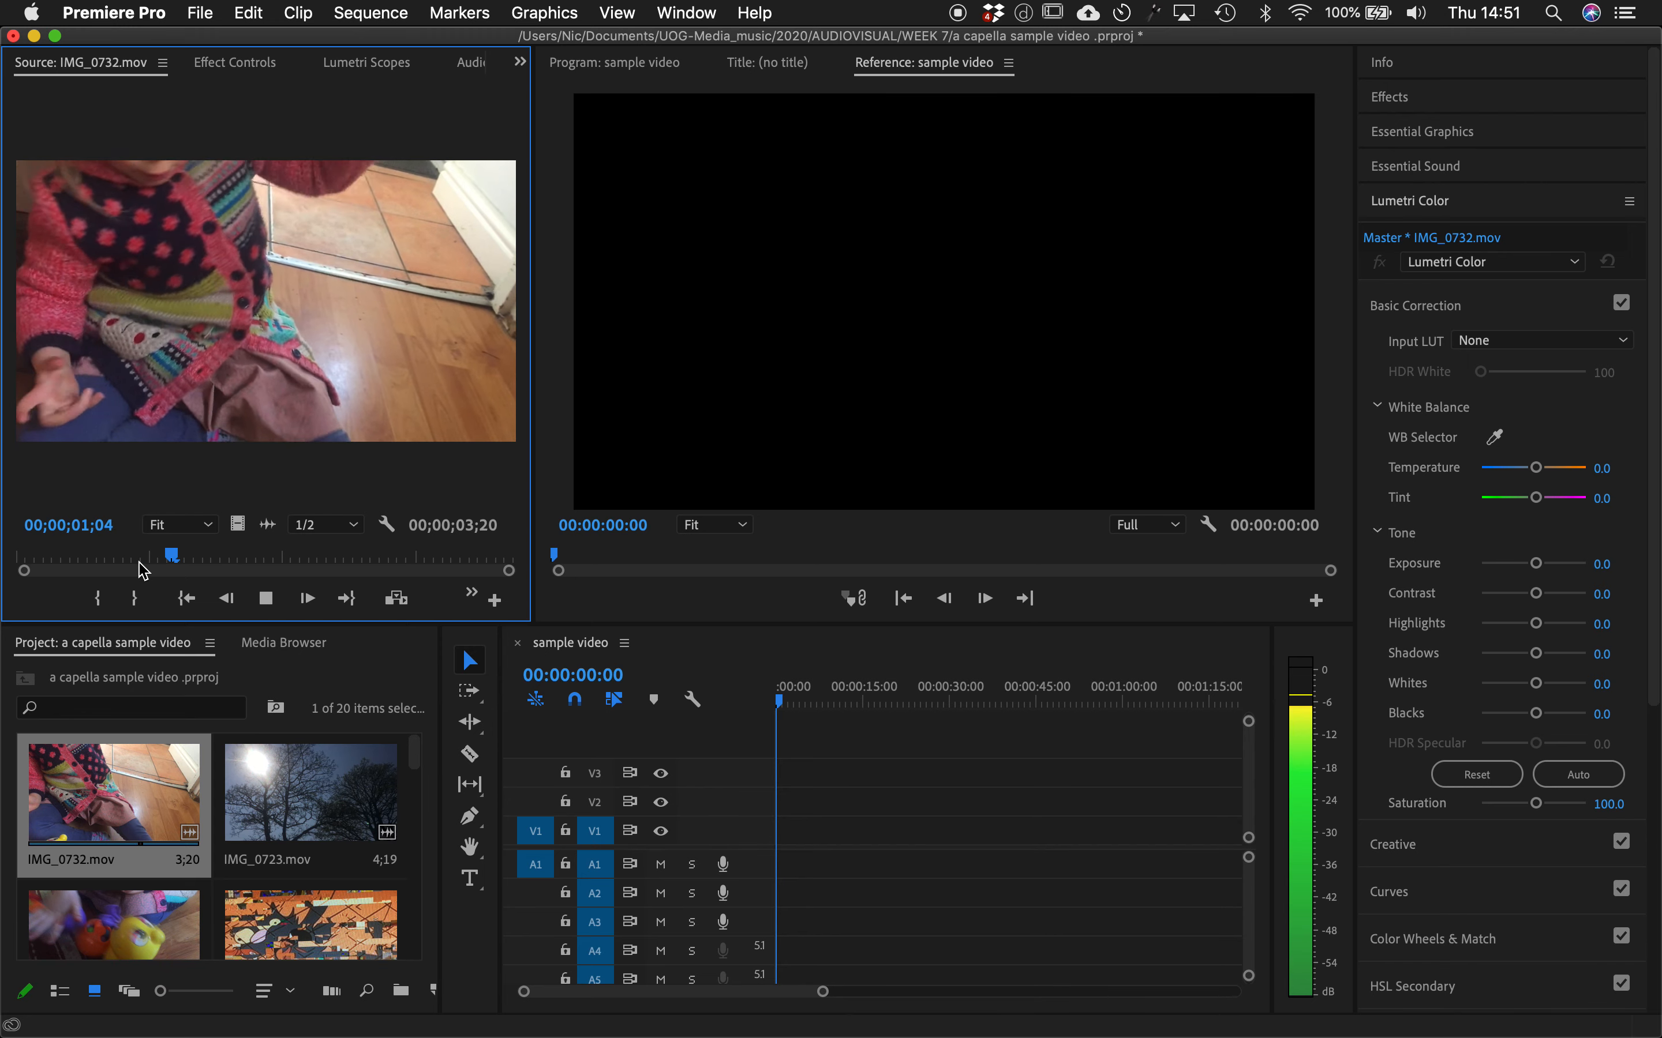
pyautogui.press('space')
# - Mark IMG_0732.mov with an In point at 00;00;00;21 and an Out point at 00;00;02;03
pyautogui.moveTo(315, 558); pyautogui.dragTo(125, 562)
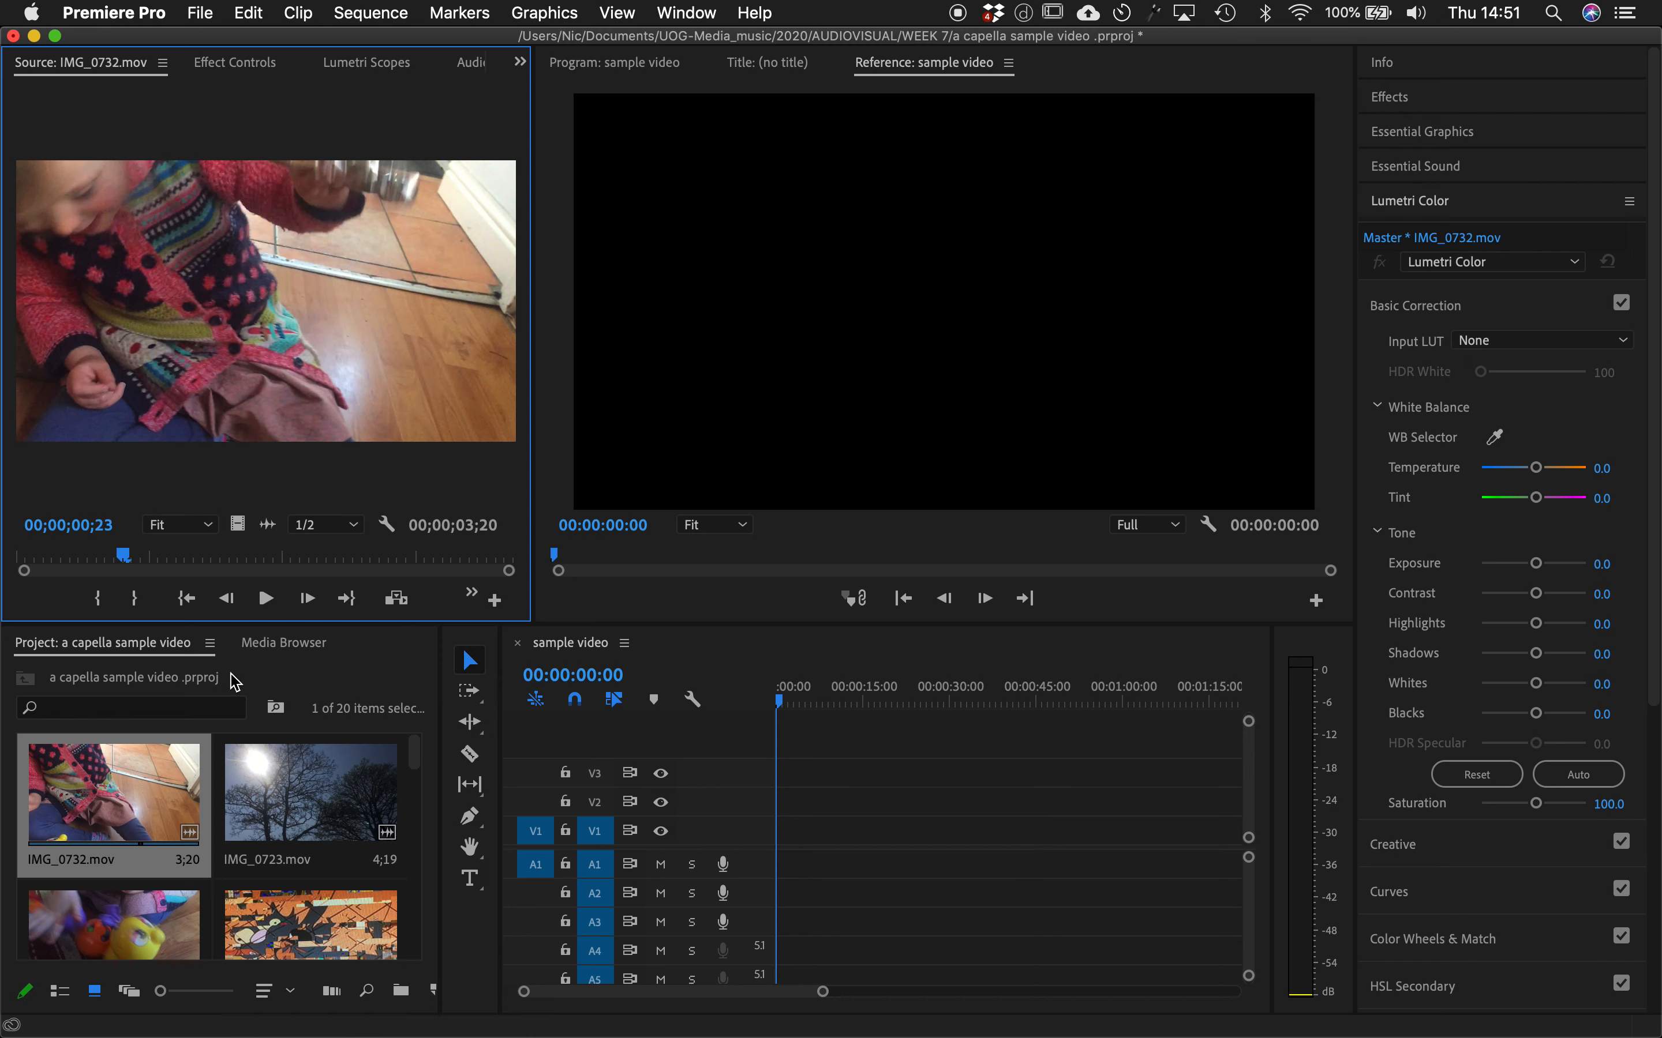
pyautogui.press('space')
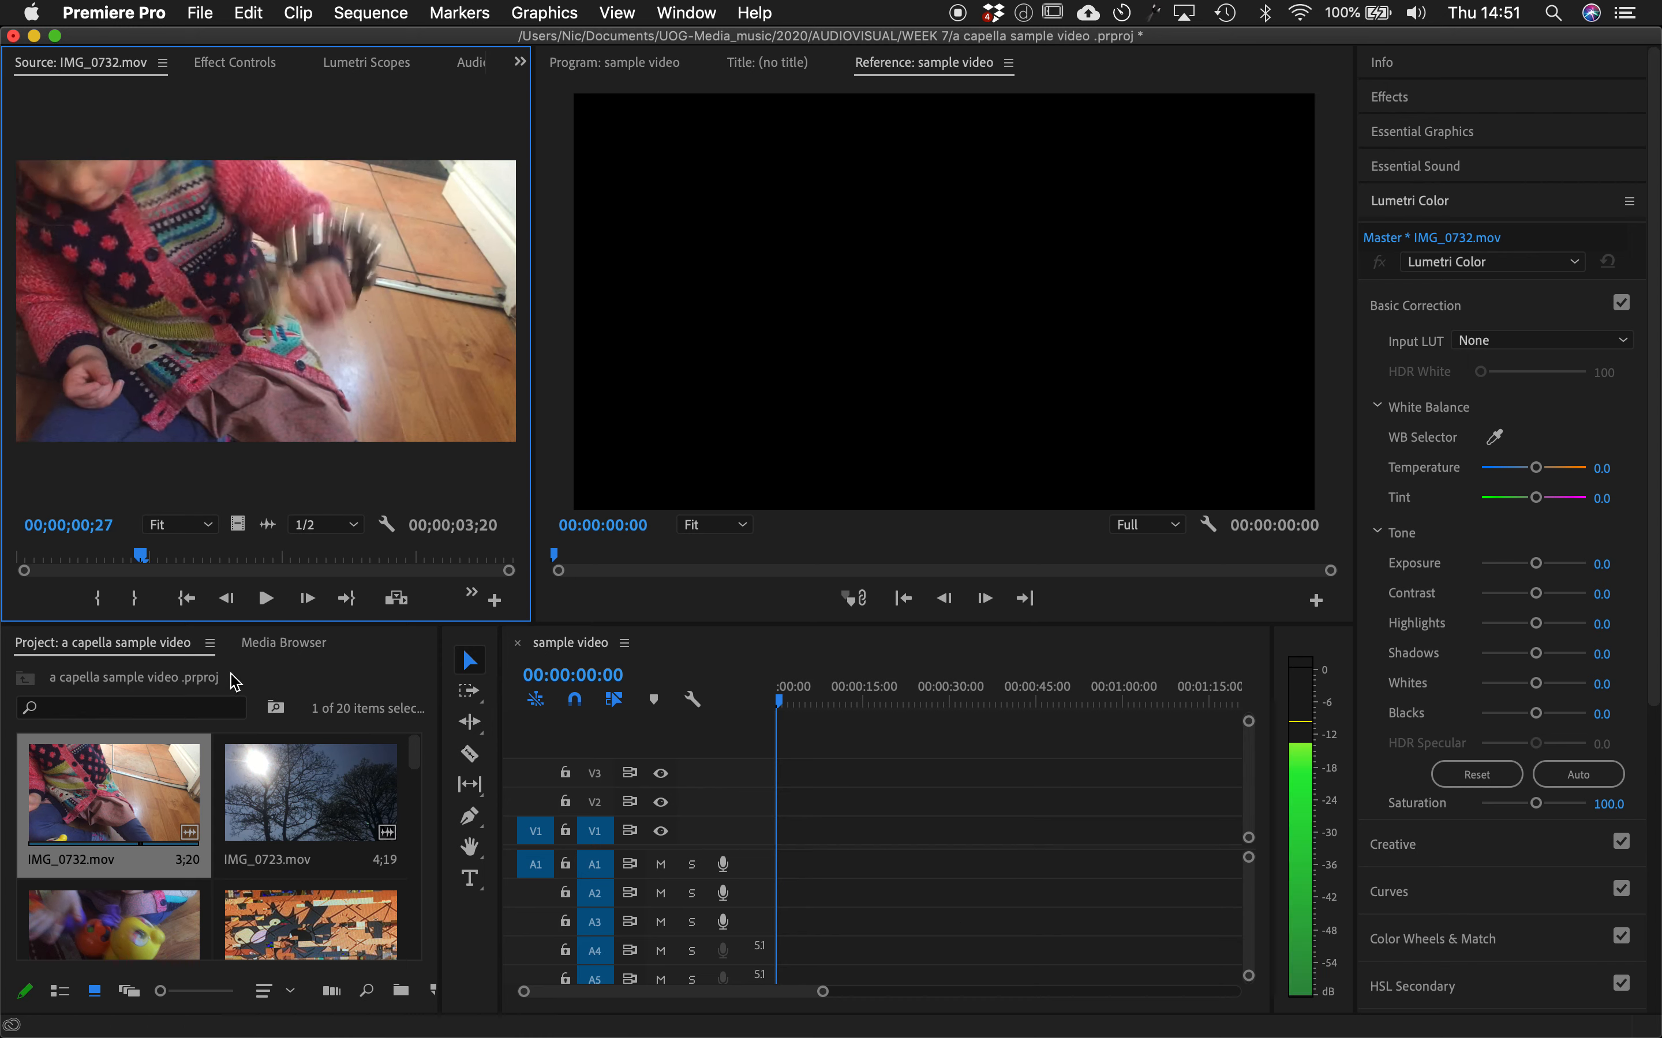
pyautogui.press('Left')
pyautogui.press('Left')
pyautogui.press('Left')
pyautogui.press('Left')
pyautogui.press('Left')
pyautogui.press('Left')
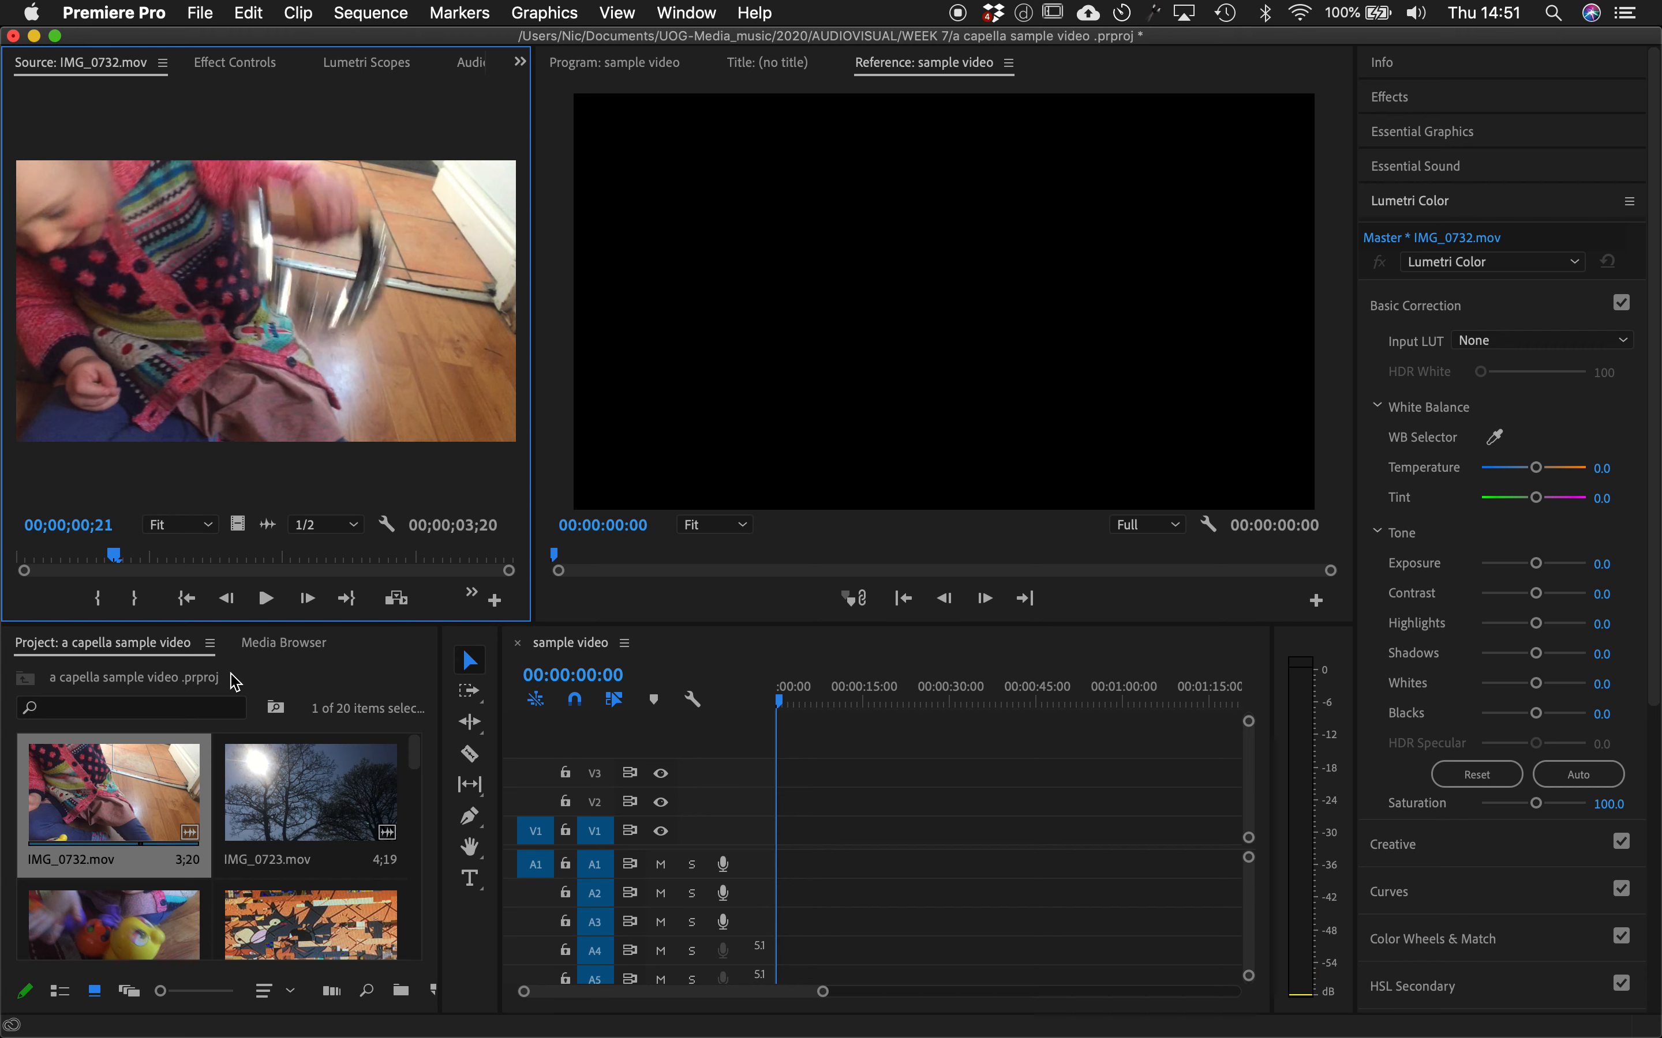
pyautogui.press('i')
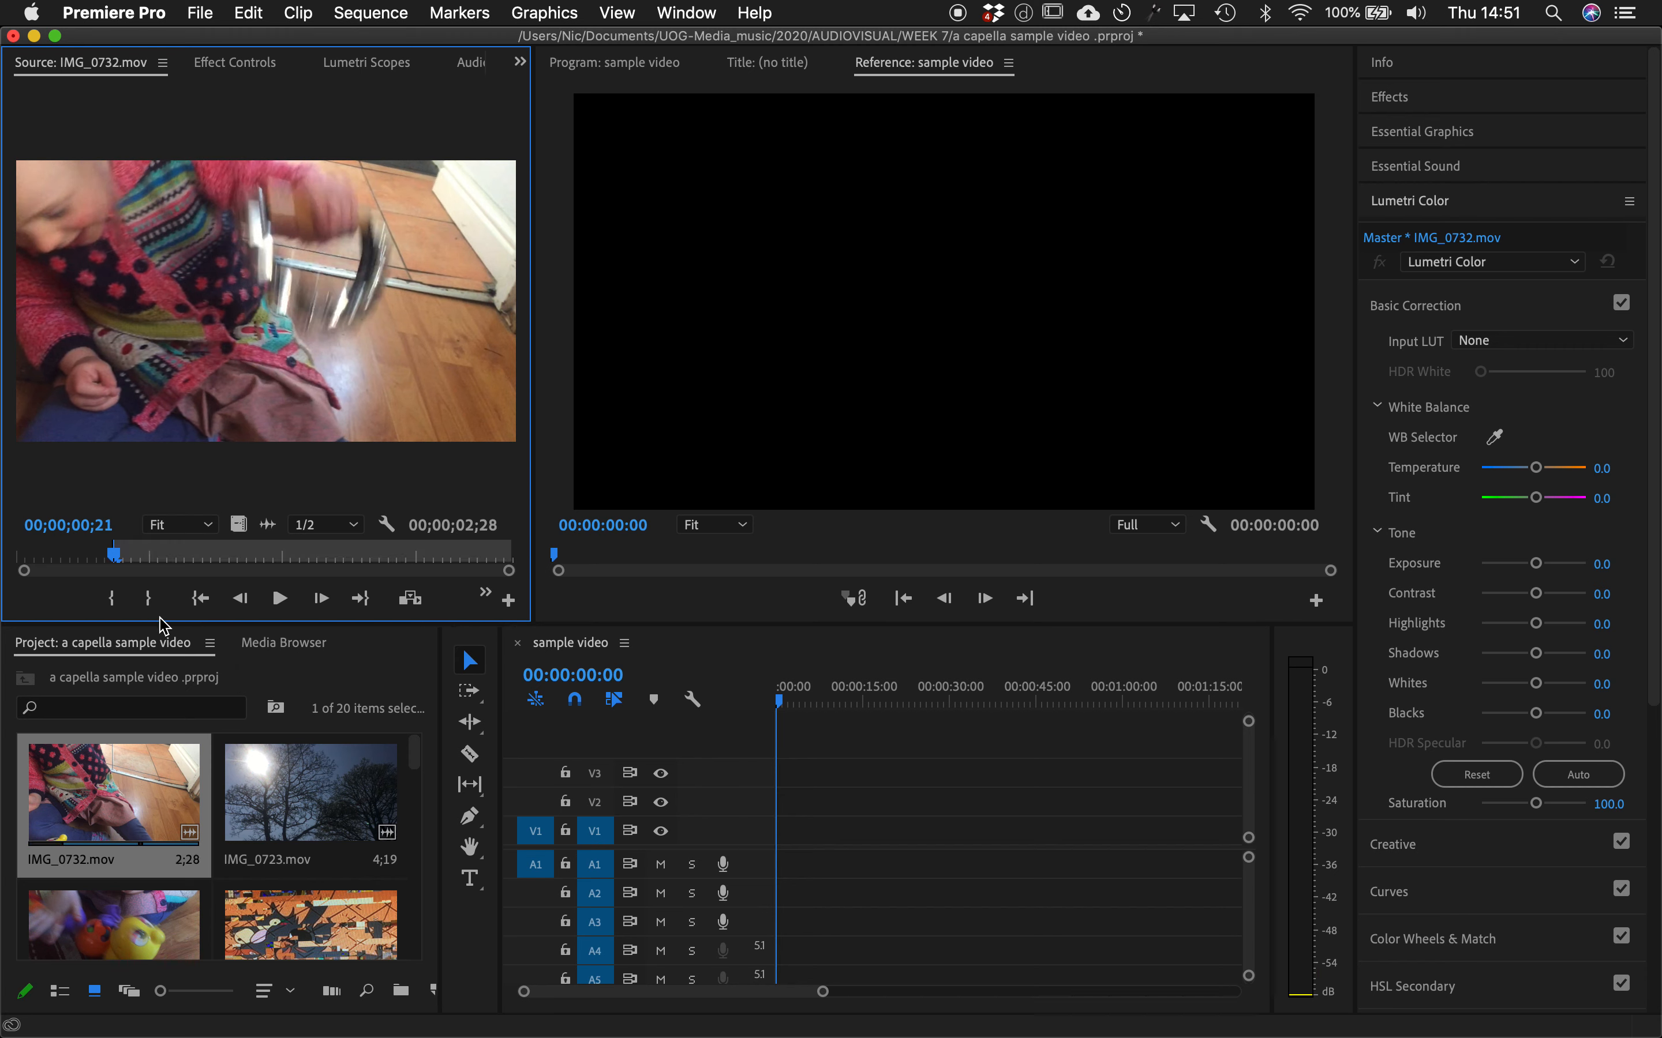
pyautogui.moveTo(122, 564); pyautogui.dragTo(309, 558)
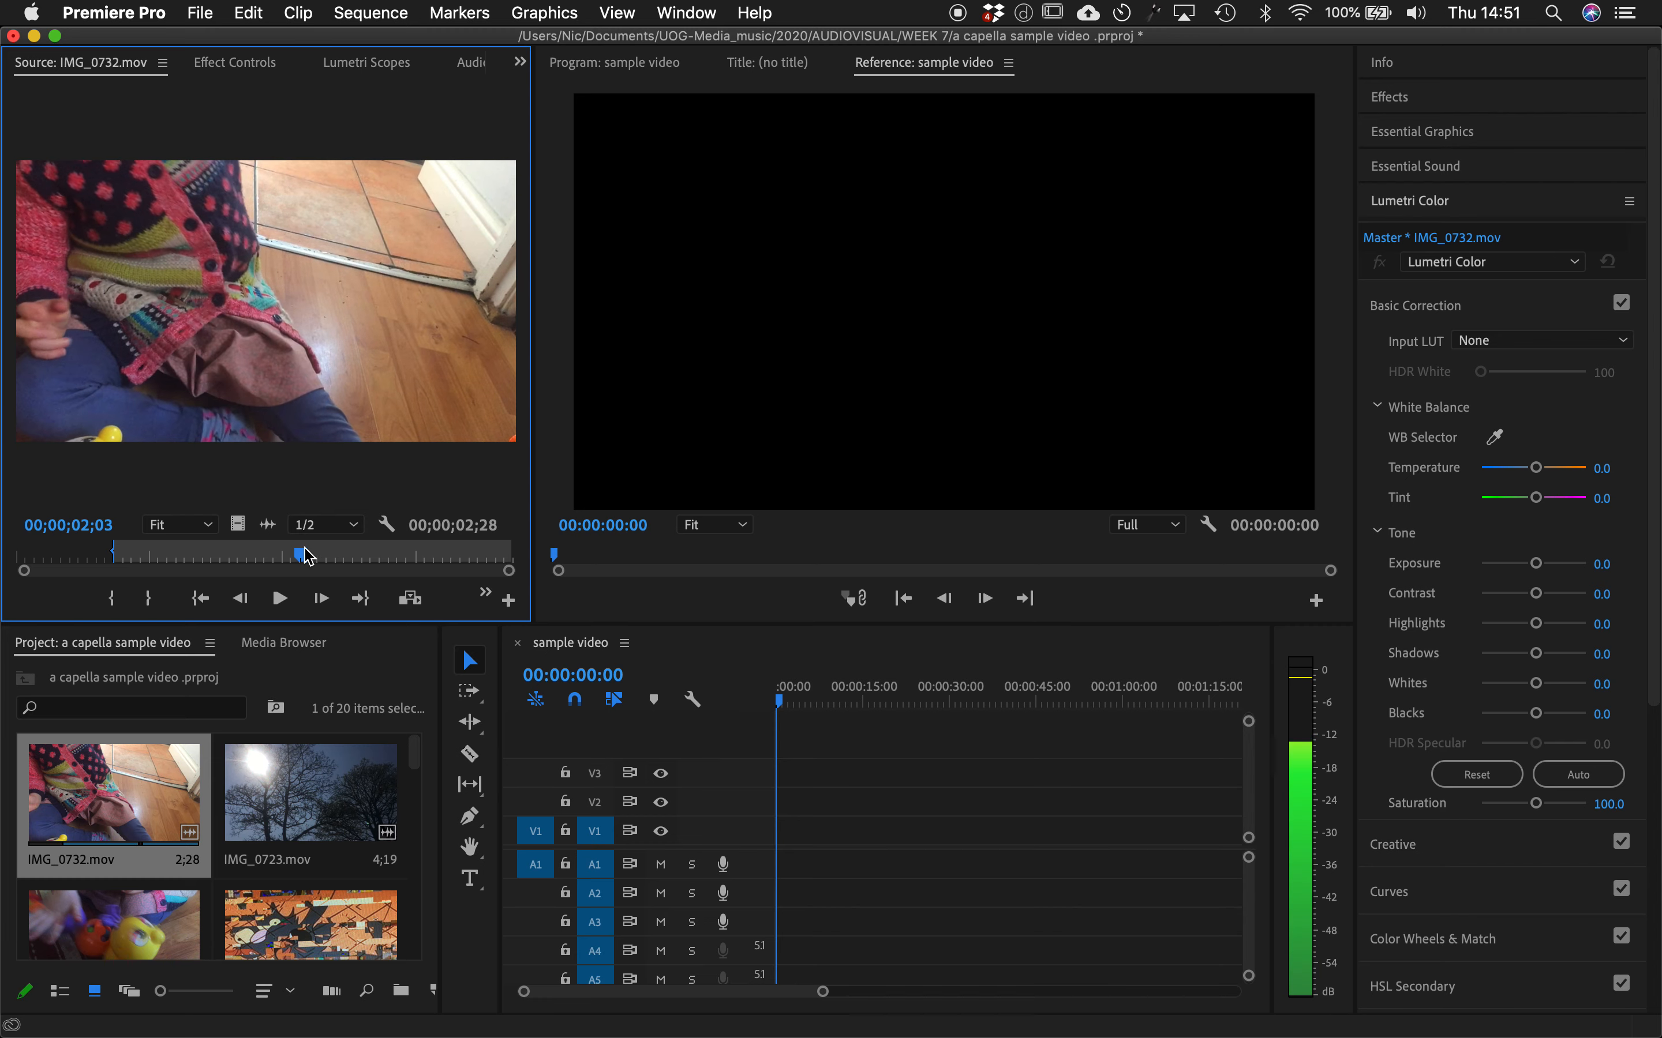
pyautogui.press('o')
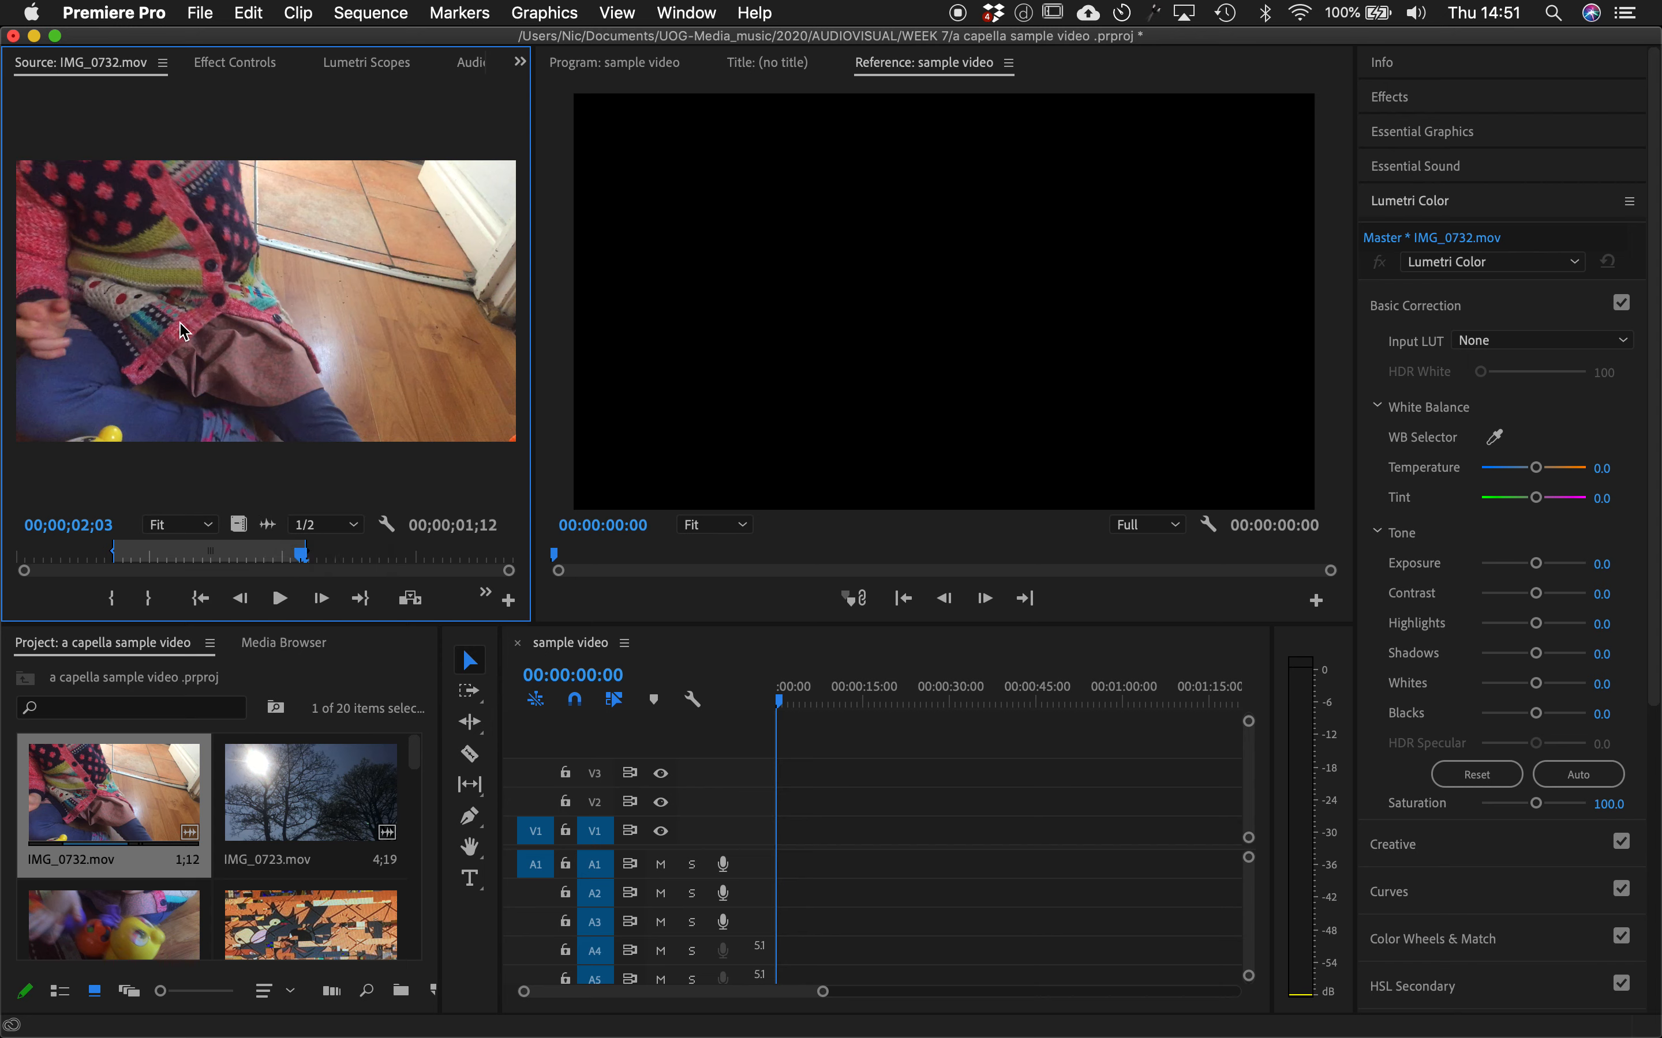
# - Add the marked part of IMG_0732.mov to the sequence, keeping existing settings, and move its video to V2 and audio to A2 at 00:00:00:10
pyautogui.moveTo(228, 312); pyautogui.dragTo(781, 845)
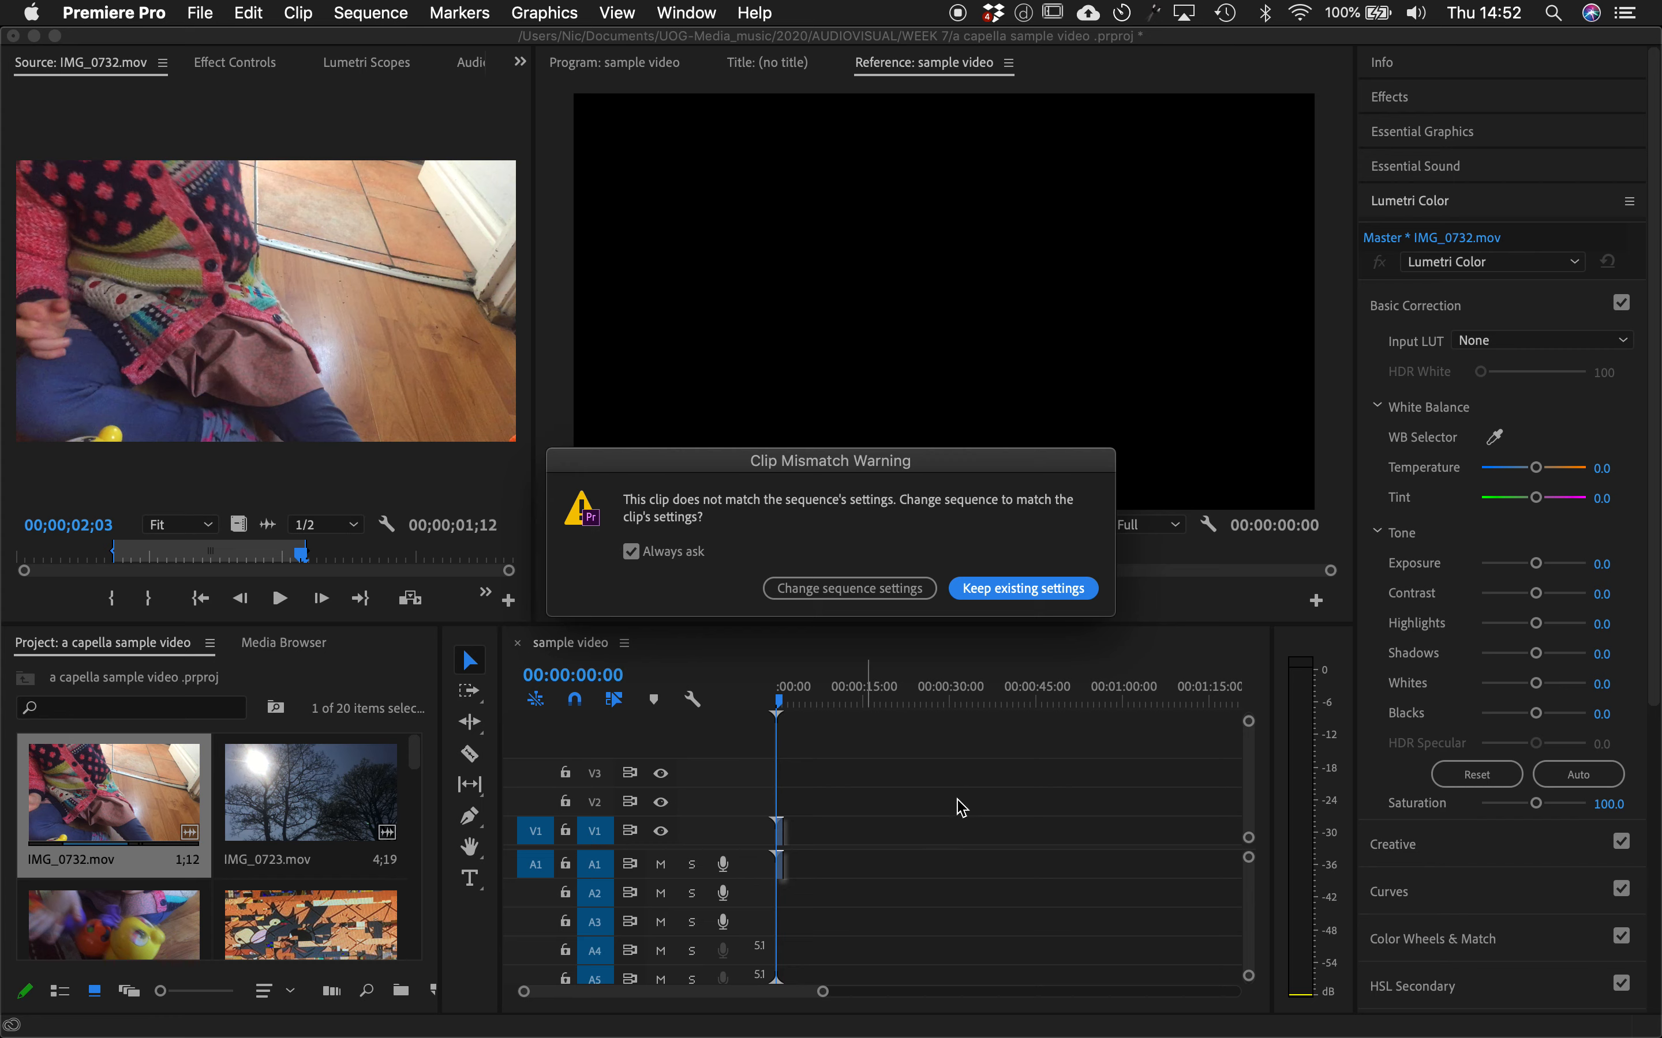
pyautogui.click(1000, 589)
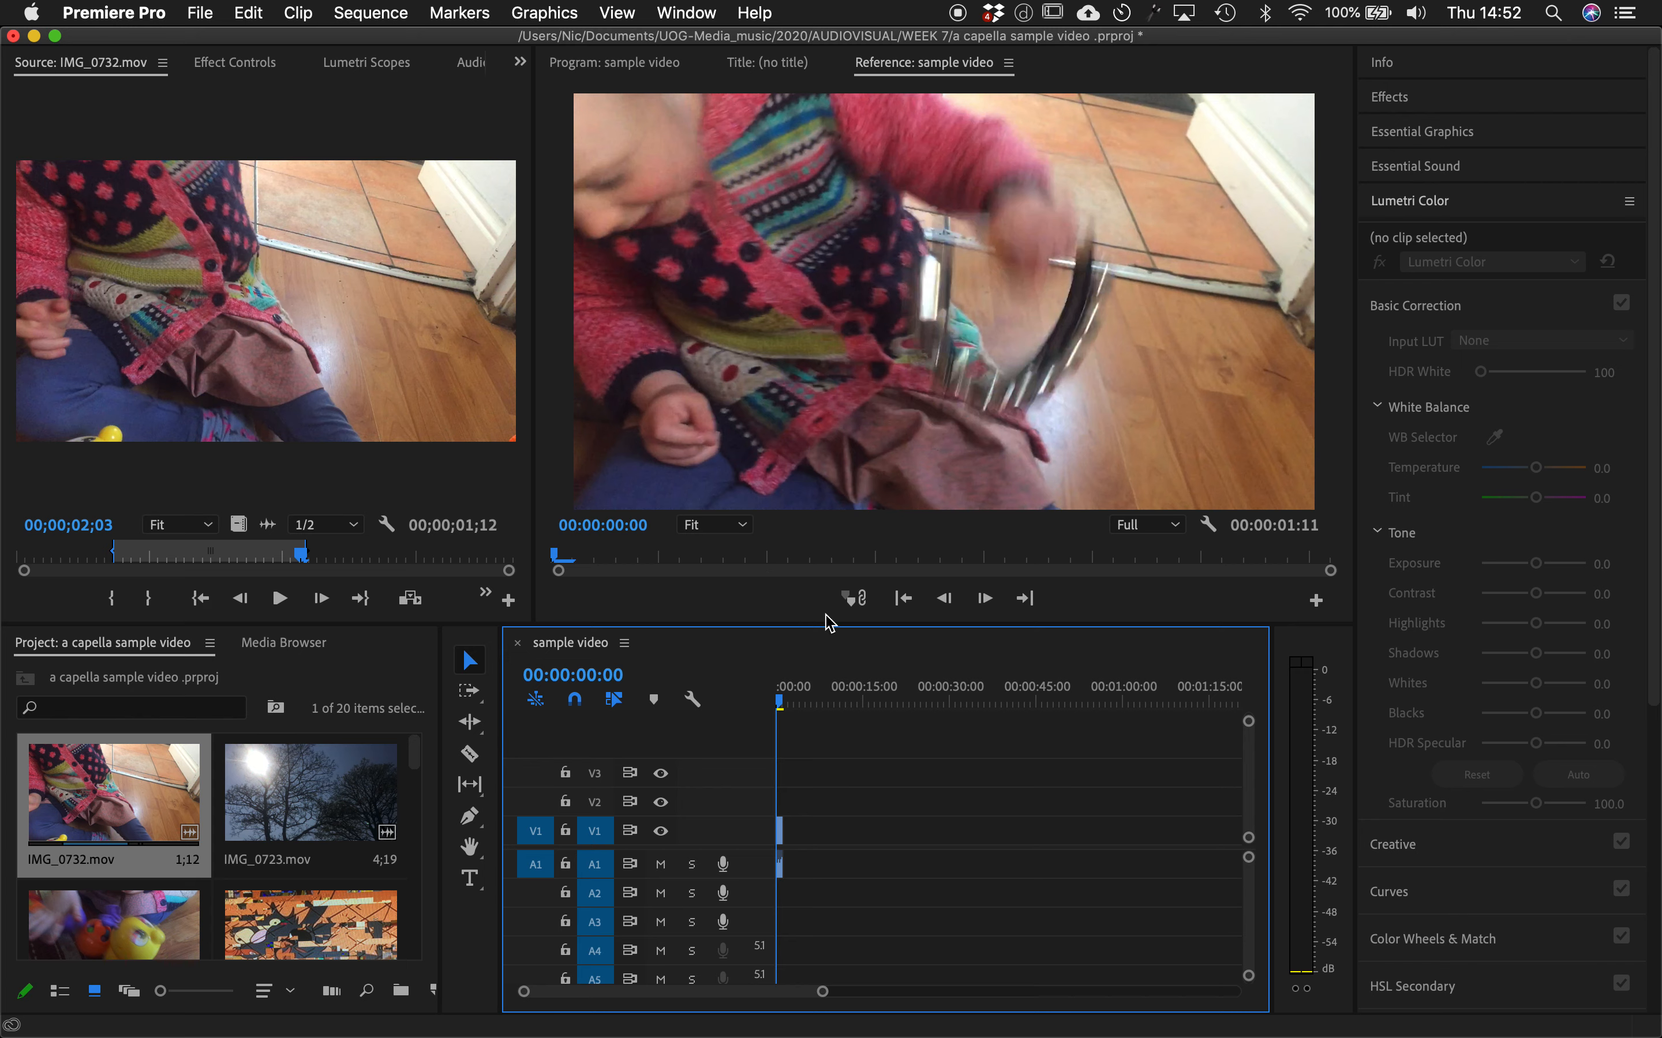
pyautogui.click(783, 708)
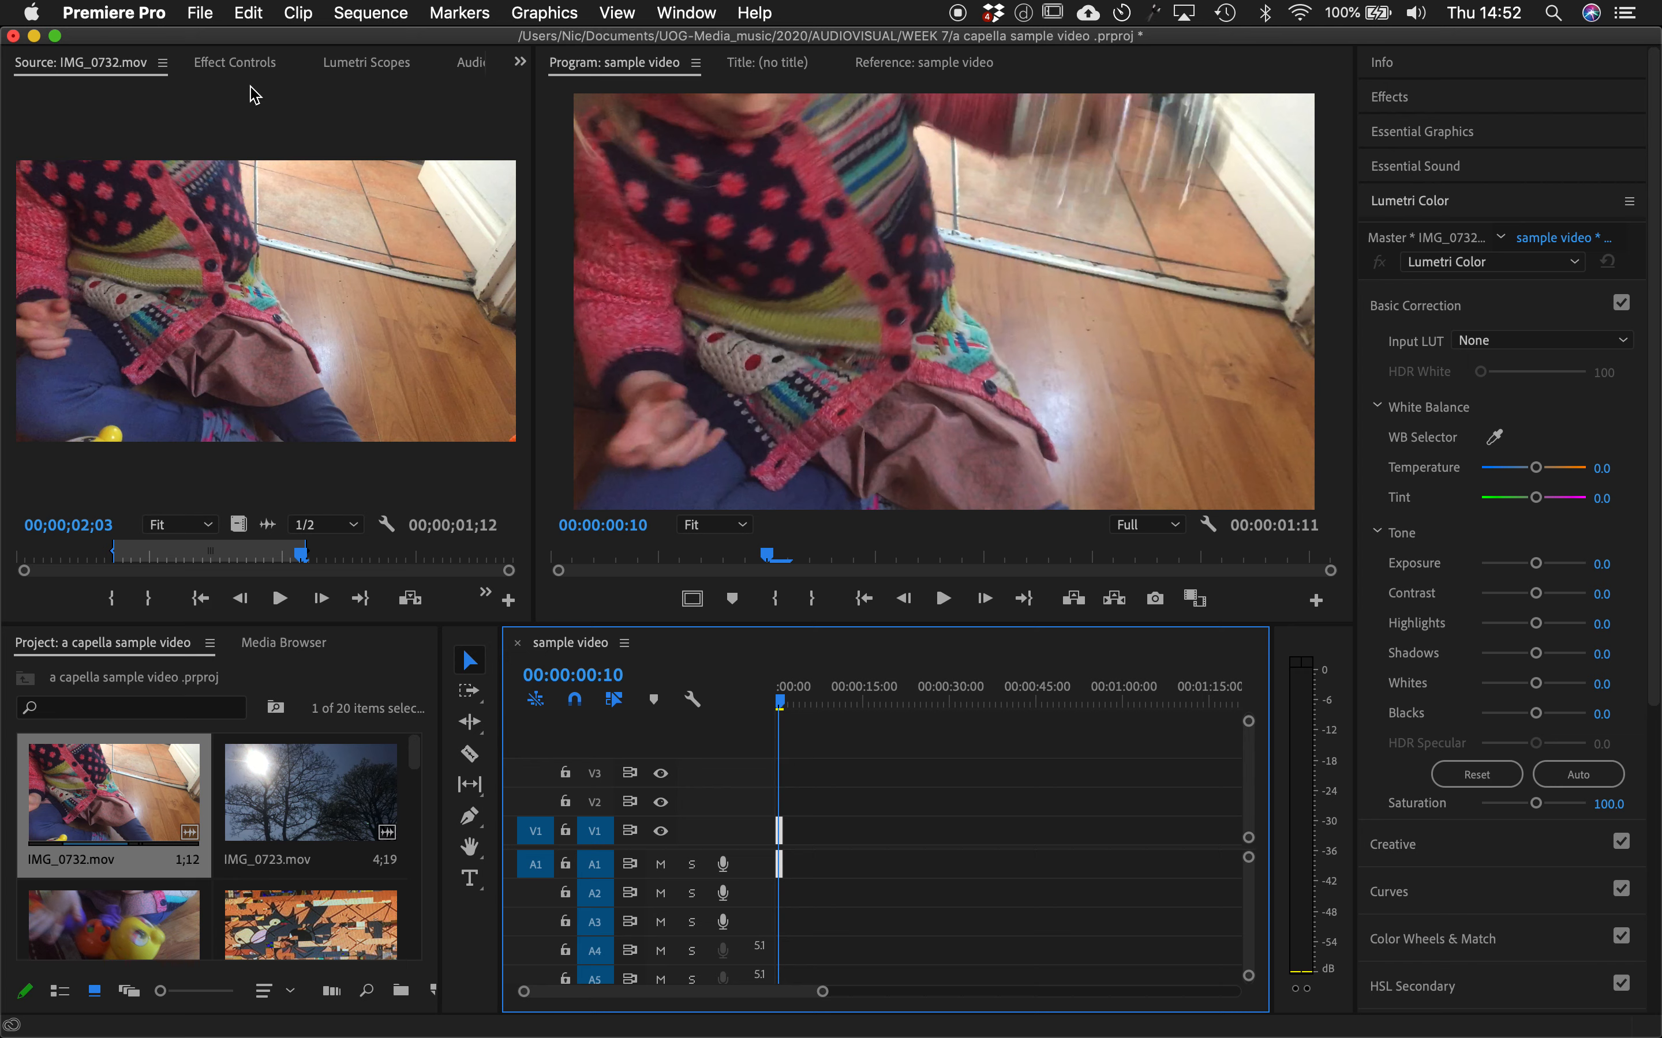
pyautogui.moveTo(780, 833); pyautogui.dragTo(781, 807)
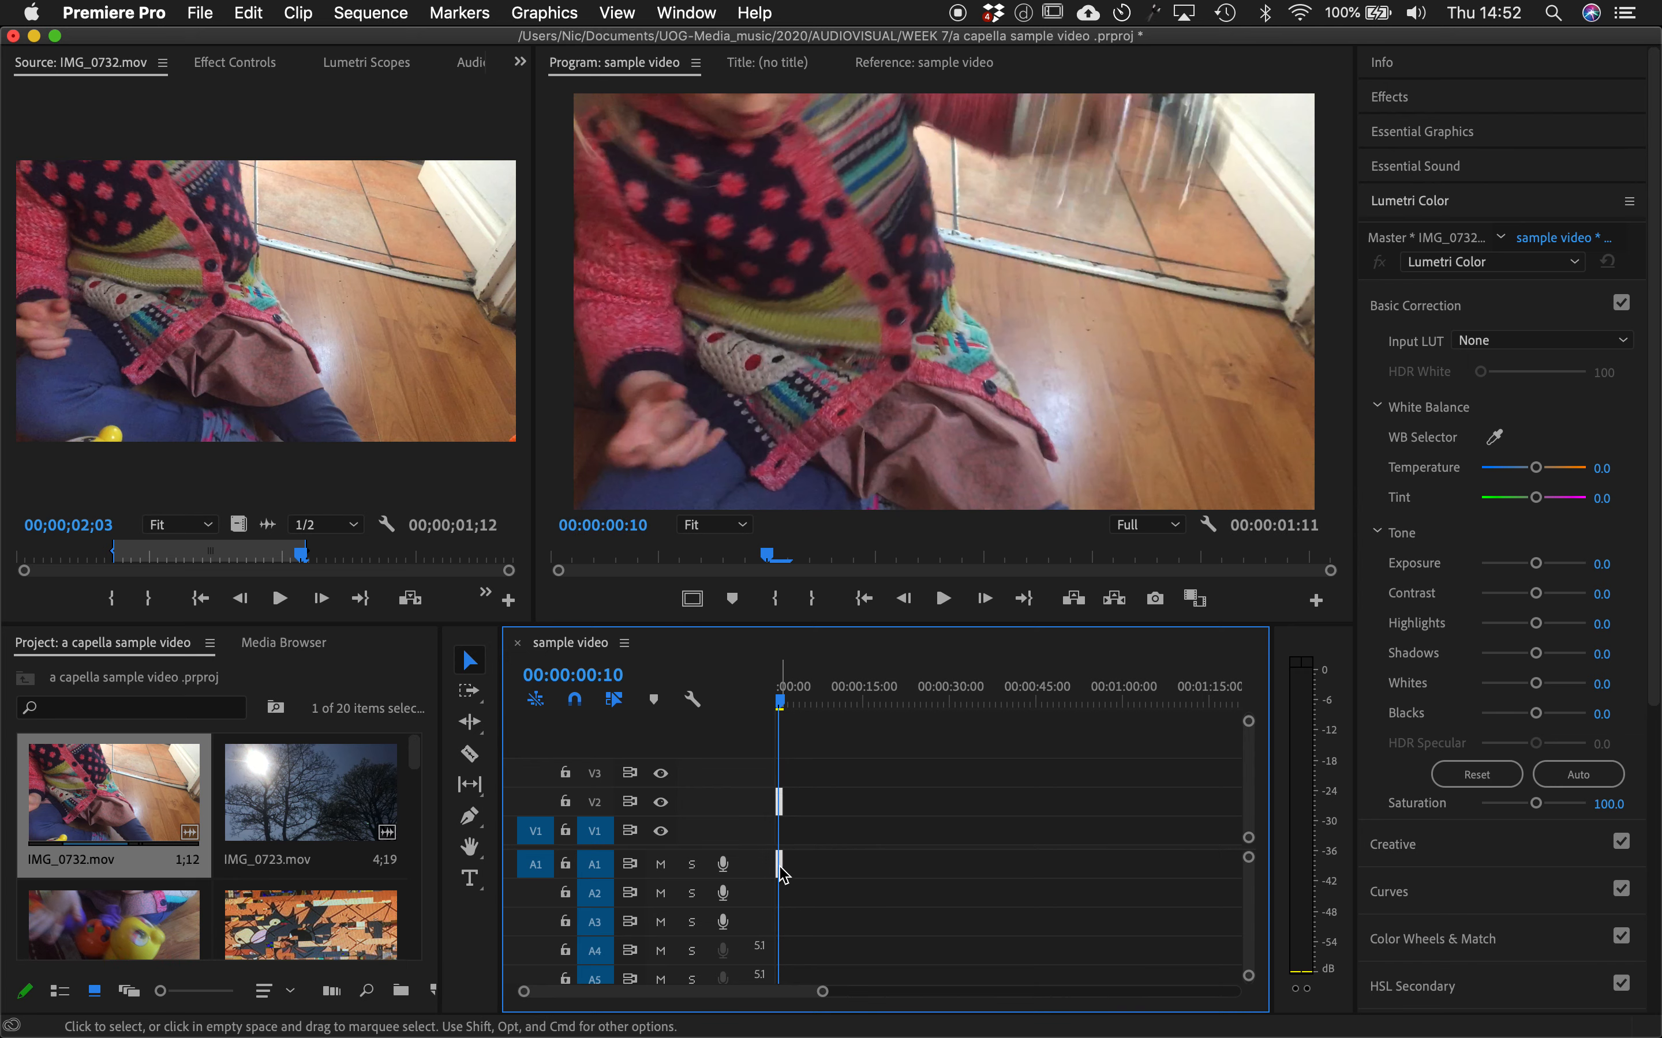
pyautogui.moveTo(783, 874)
pyautogui.mouseDown()
pyautogui.moveTo(783, 903)
pyautogui.moveTo(773, 892)
pyautogui.mouseUp()
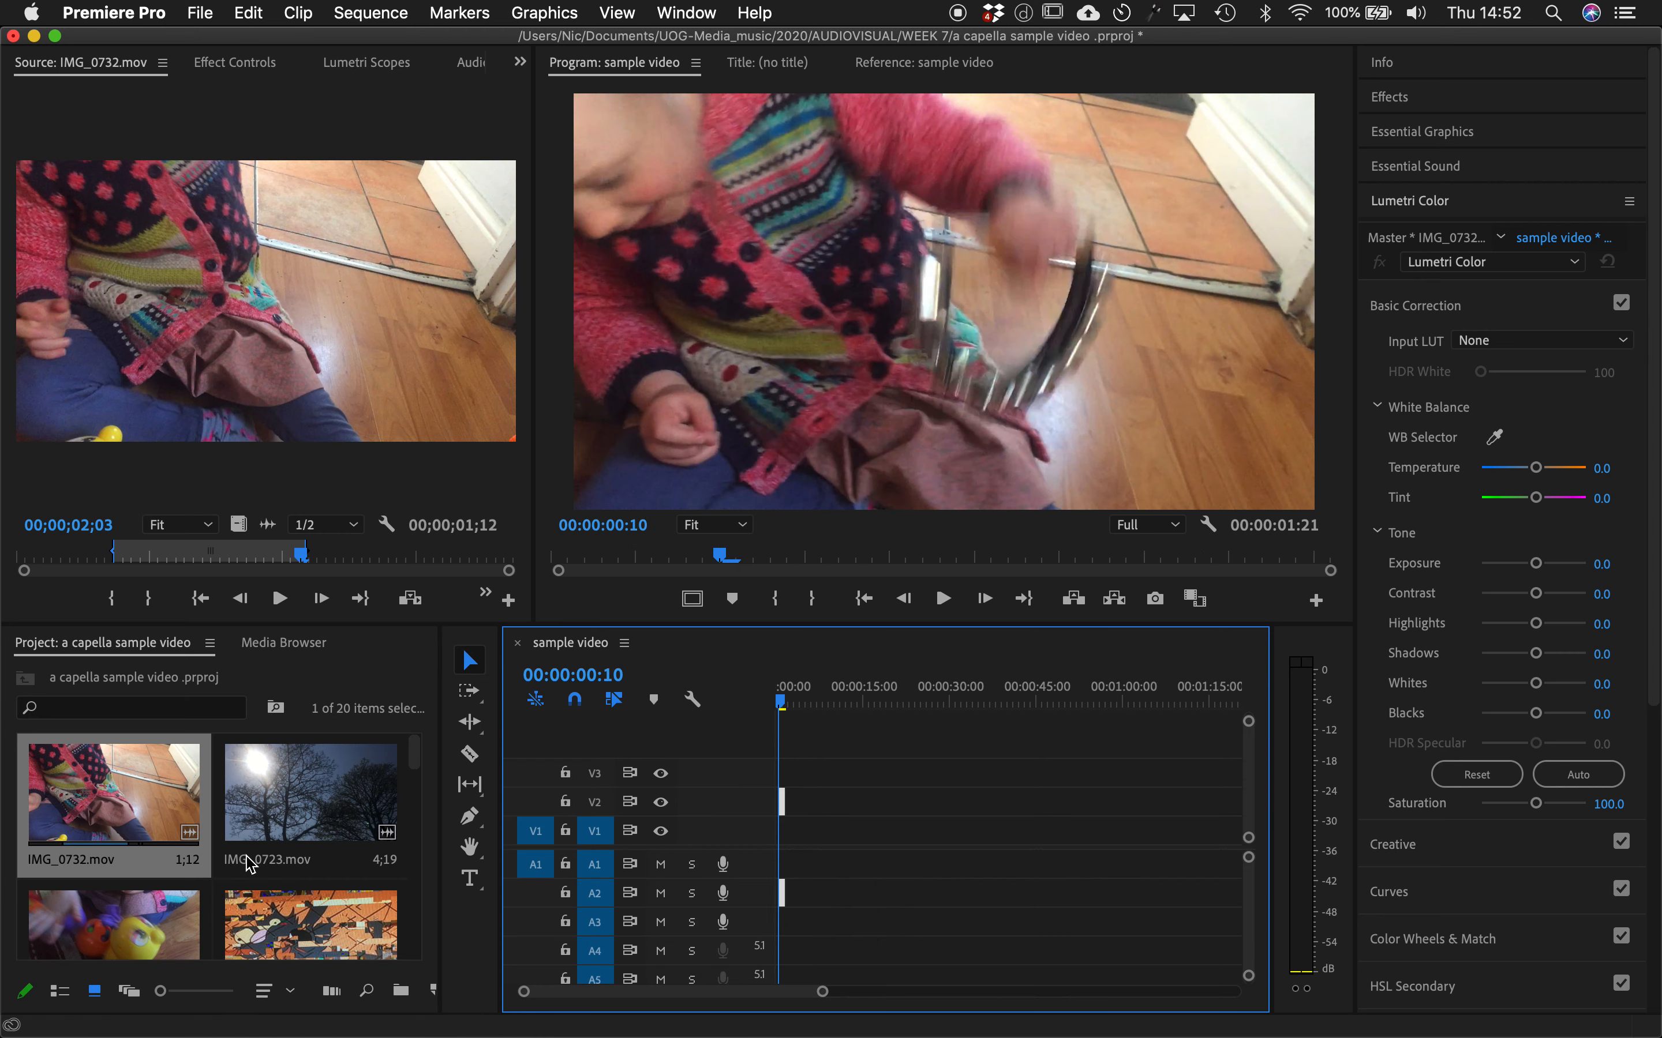
# - Preview the start of IMG_0723.mov, then load IMG_0731.mov into the Source Monitor and cue it to 00;00;00;19
pyautogui.doubleClick(273, 821)
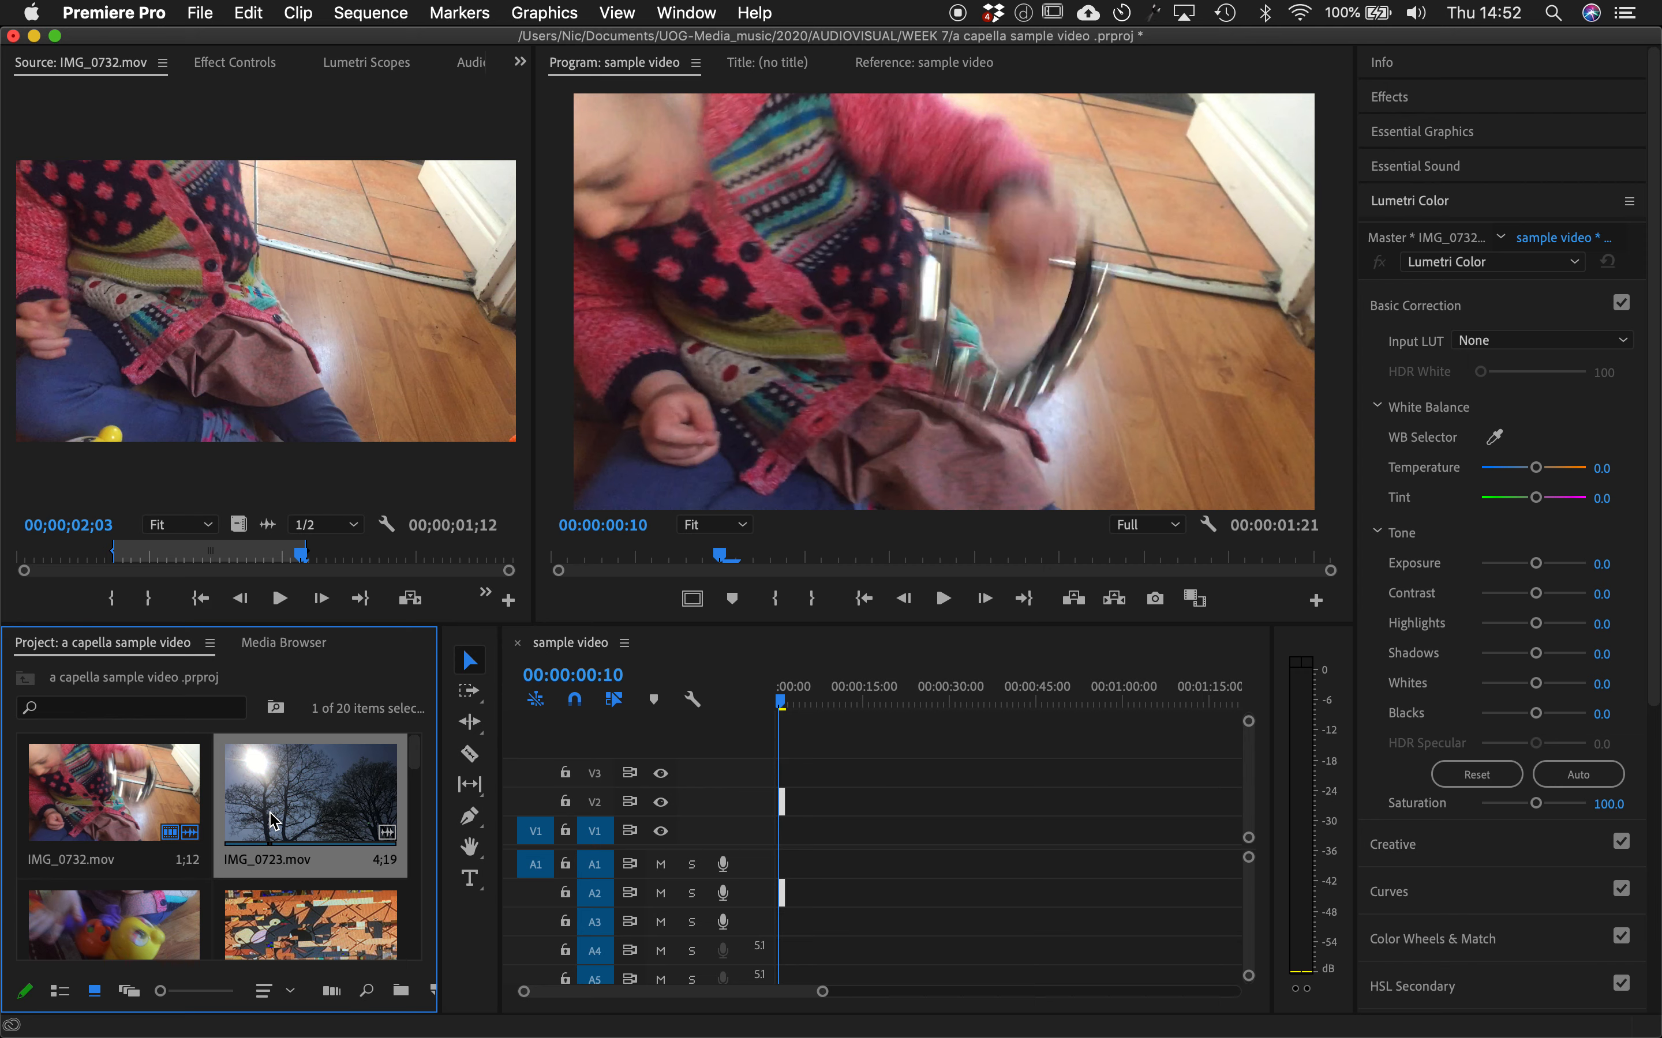
pyautogui.moveTo(149, 559); pyautogui.dragTo(28, 551)
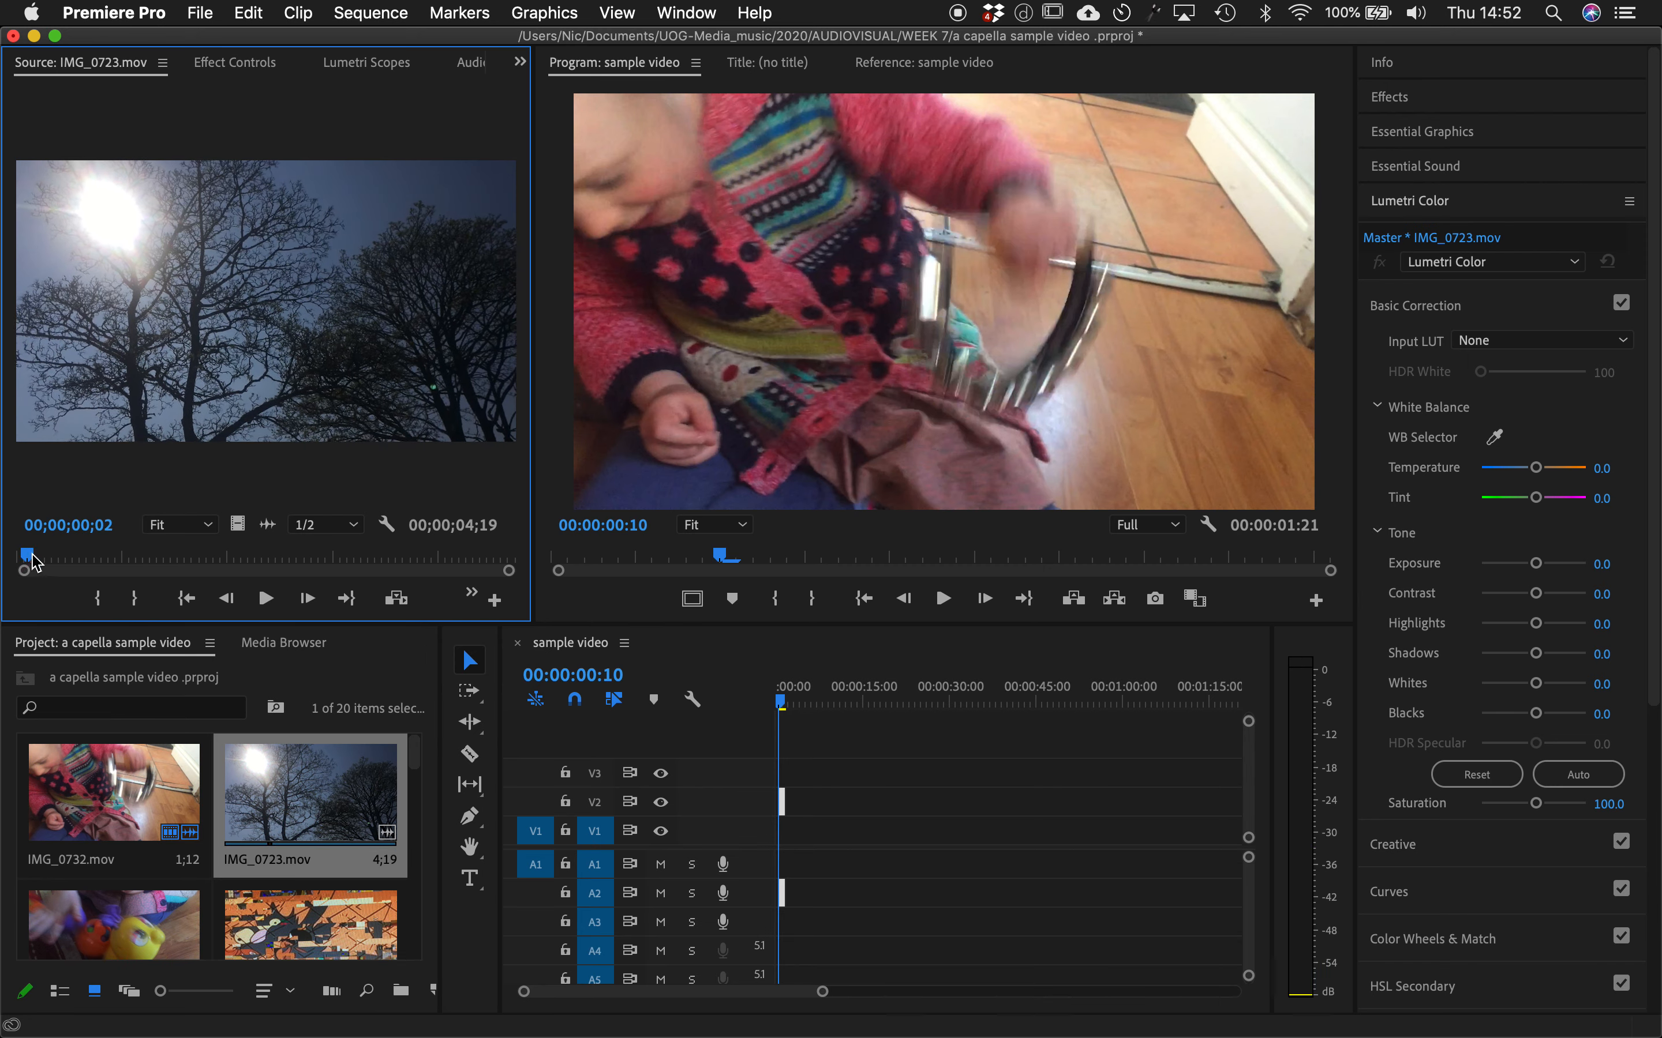
pyautogui.scroll(-2, 68, 868)
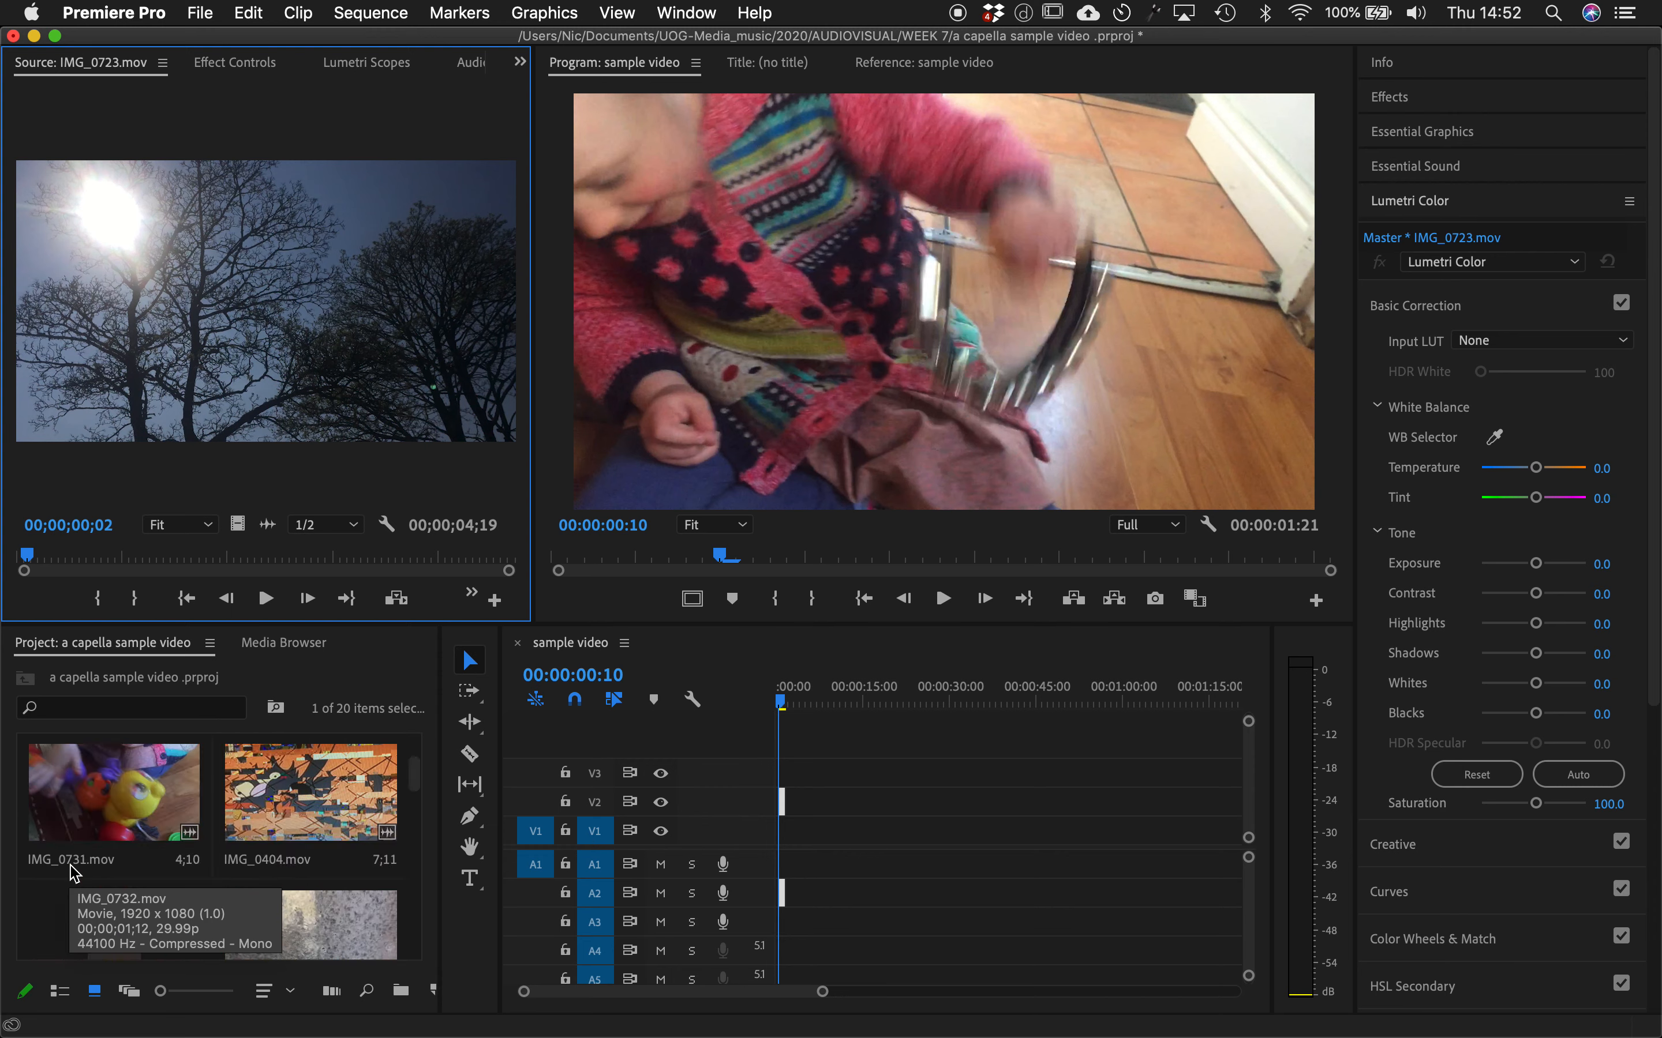
pyautogui.doubleClick(76, 871)
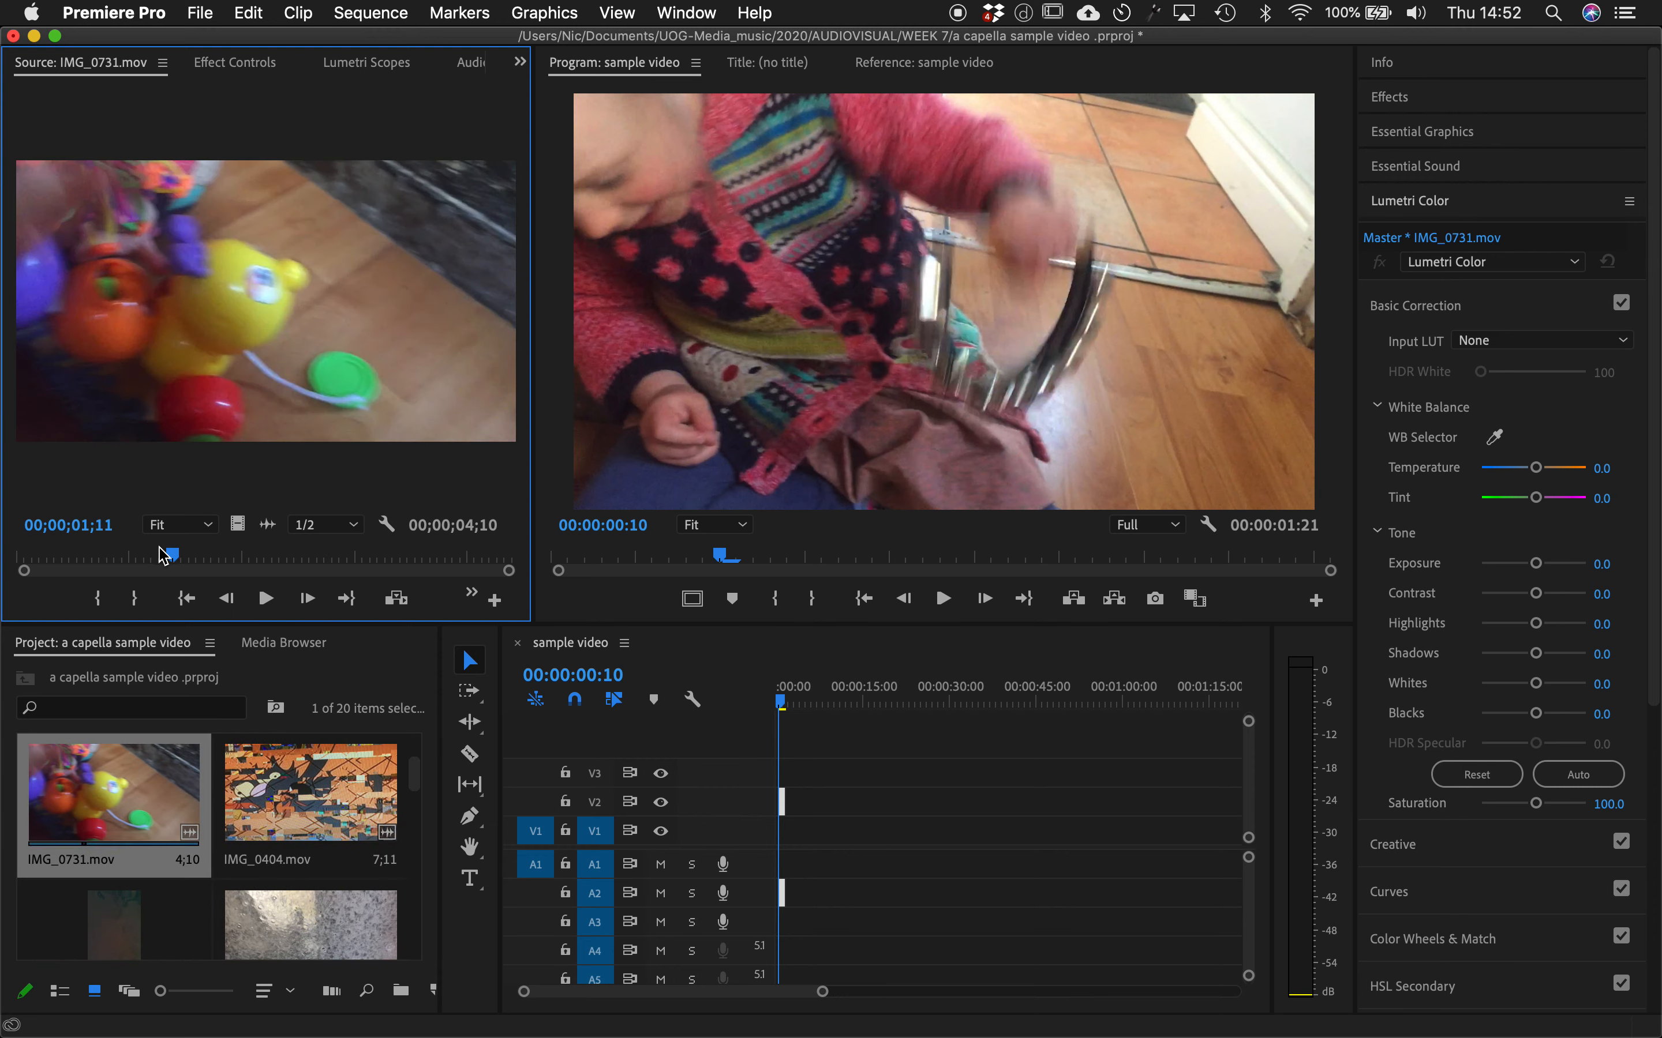
pyautogui.click(152, 558)
pyautogui.moveTo(152, 560); pyautogui.dragTo(92, 560)
pyautogui.press('space')
pyautogui.press('space')
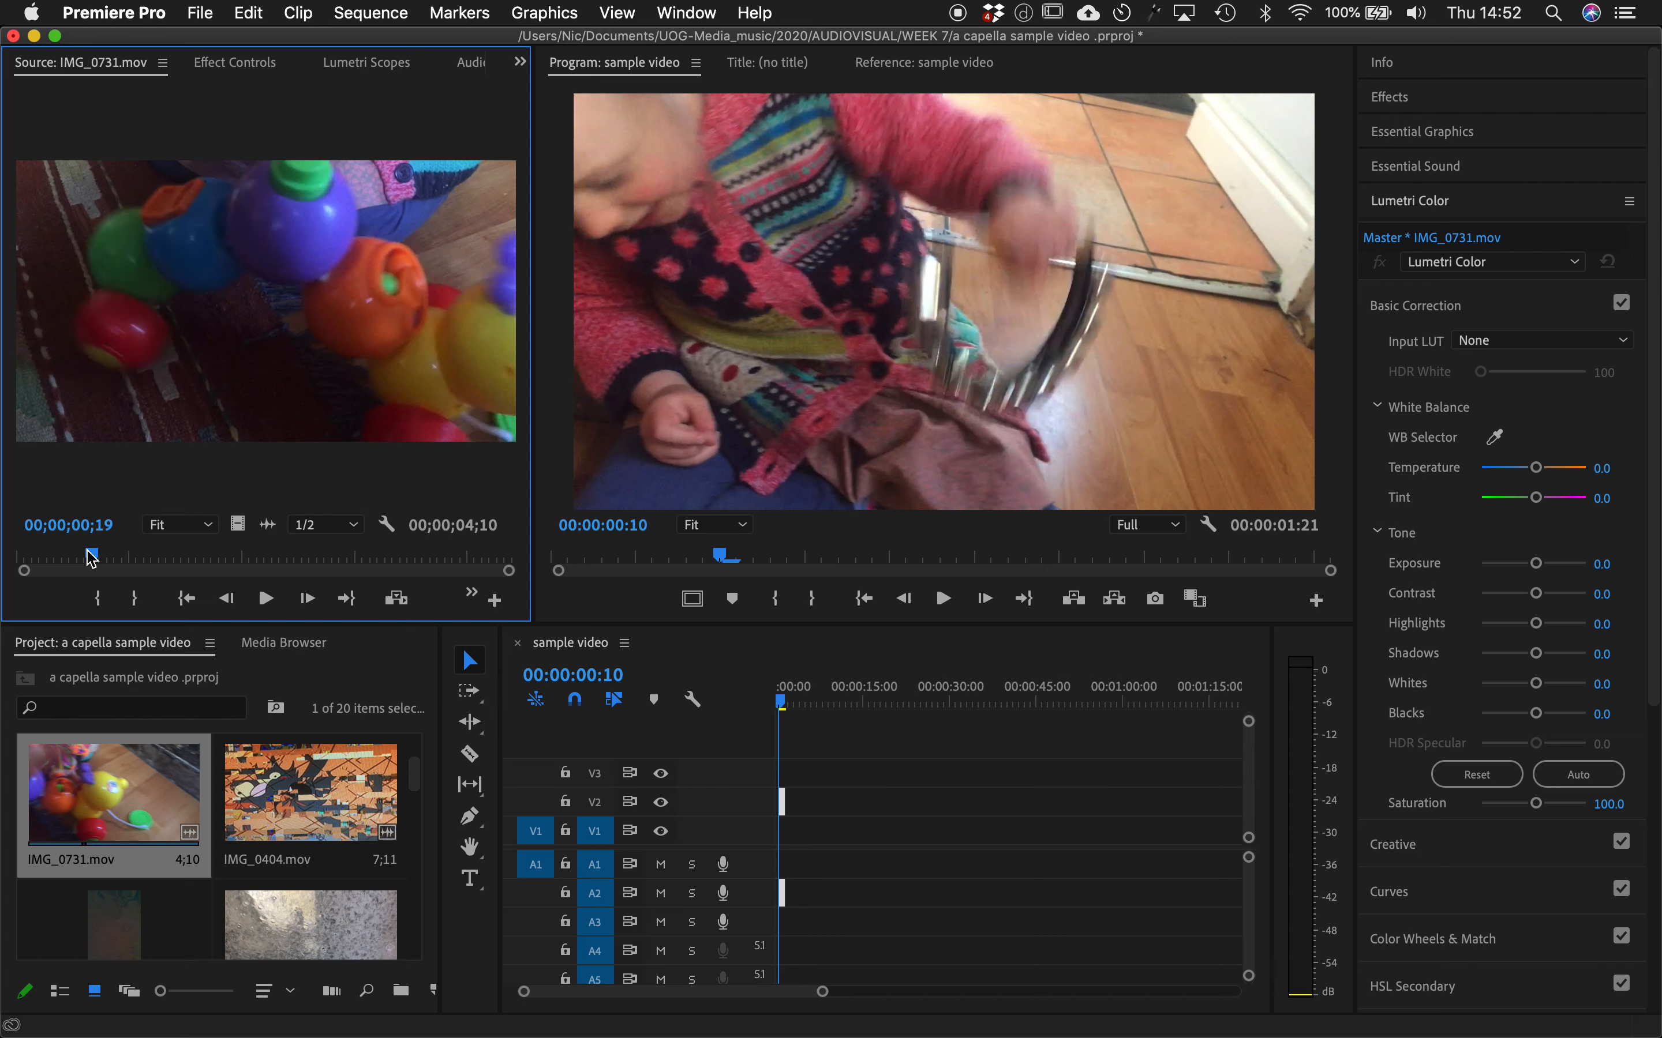
# - Mark a 00;00;01;05 range of IMG_0731.mov from 00;00;00;19 and place it on V3 and A3 directly after the IMG_0732.mov clip
pyautogui.press('i')
pyautogui.press('space')
pyautogui.press('o')
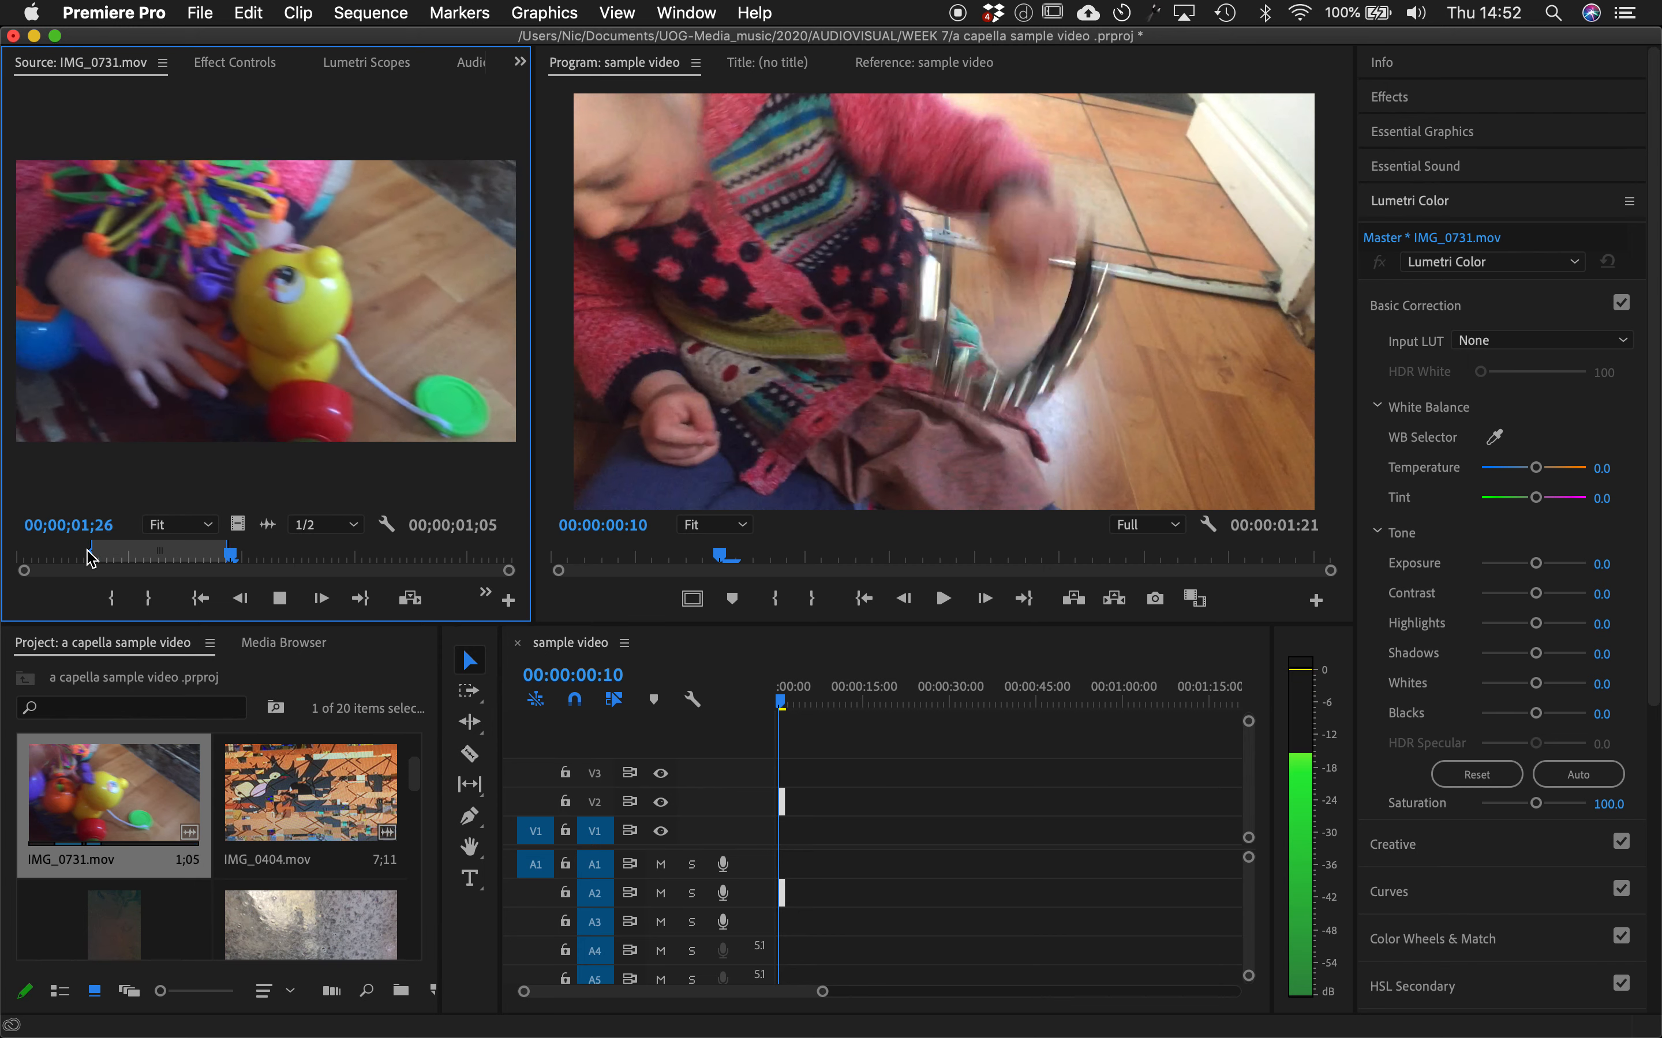
pyautogui.press('space')
pyautogui.moveTo(708, 599); pyautogui.dragTo(790, 785)
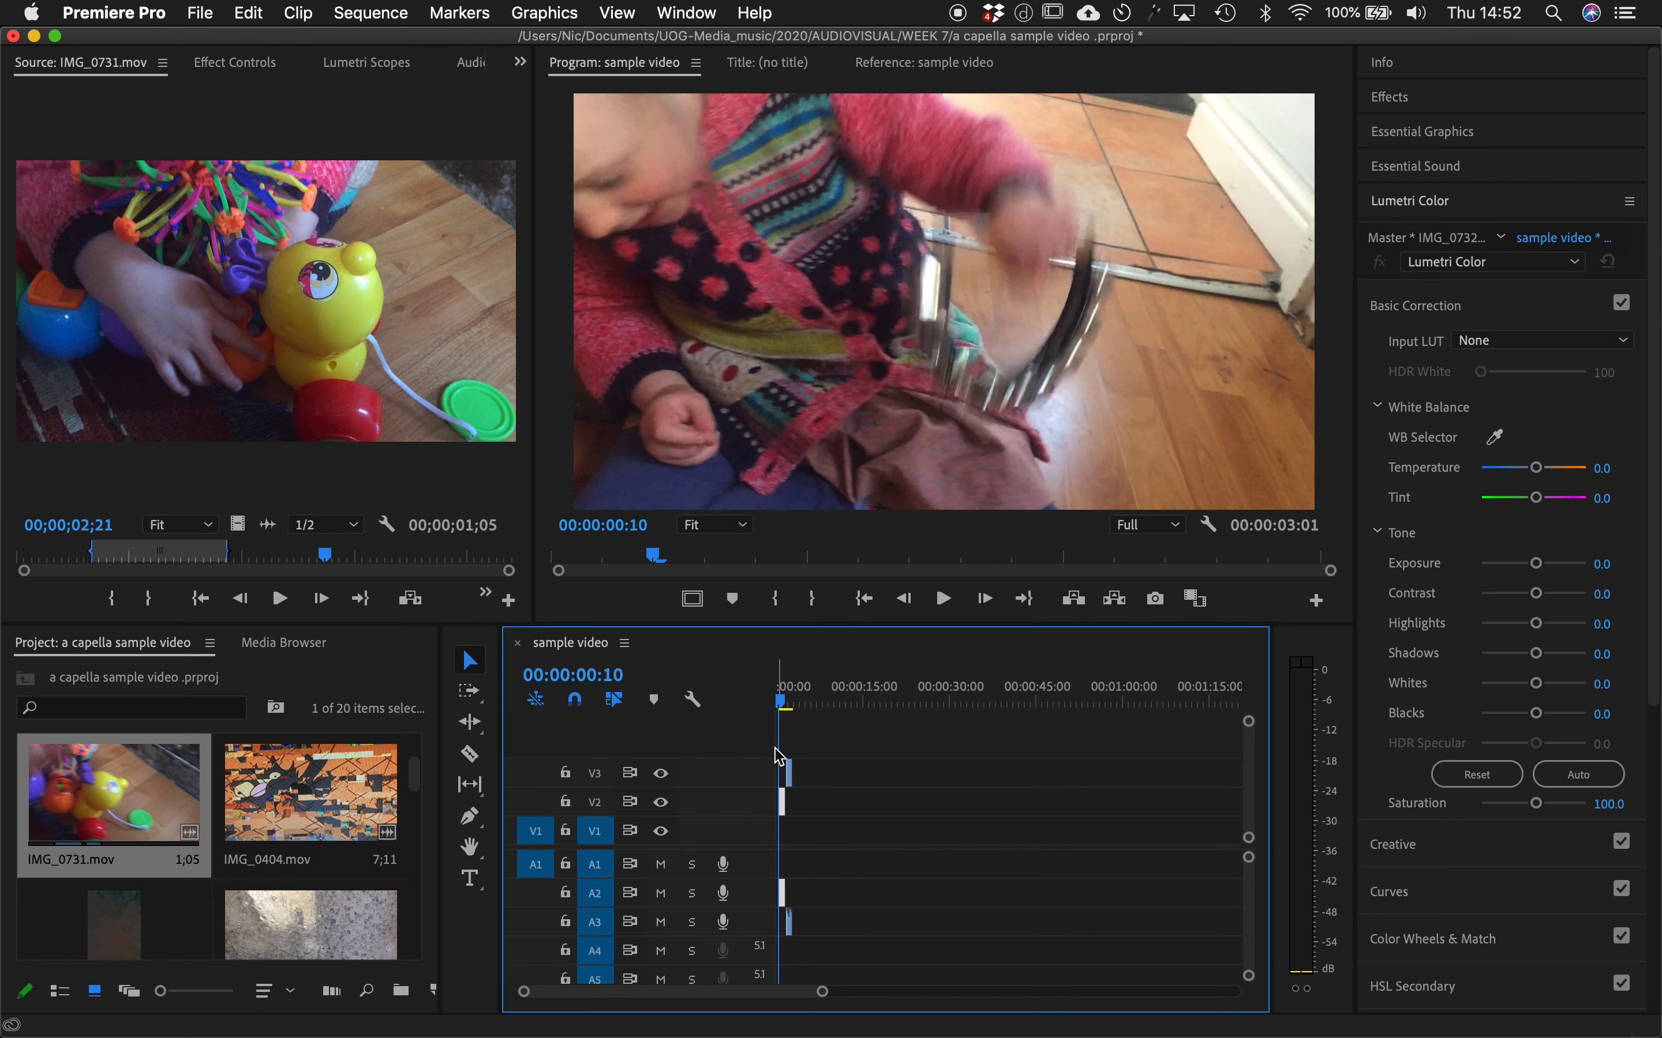
# - Open IMG_0404.mov in the Source Monitor and play through it to find a usable section
pyautogui.doubleClick(260, 804)
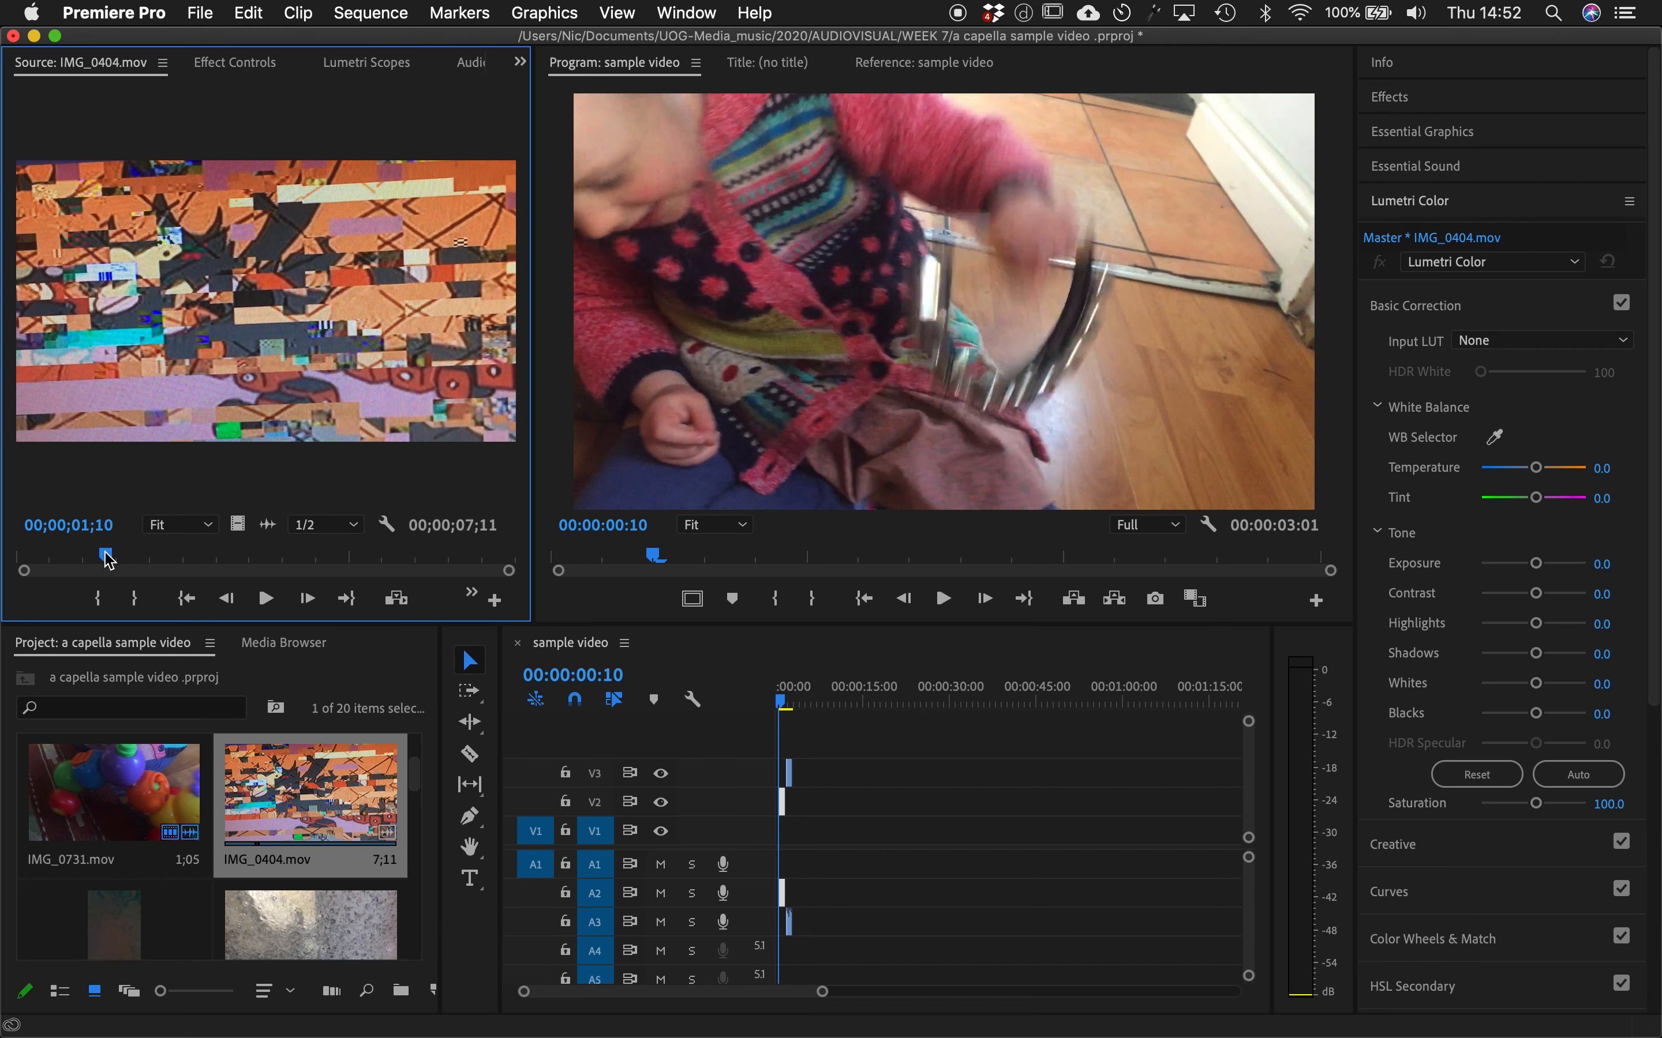
pyautogui.moveTo(108, 560)
pyautogui.mouseDown()
pyautogui.moveTo(375, 560)
pyautogui.moveTo(108, 555)
pyautogui.mouseUp()
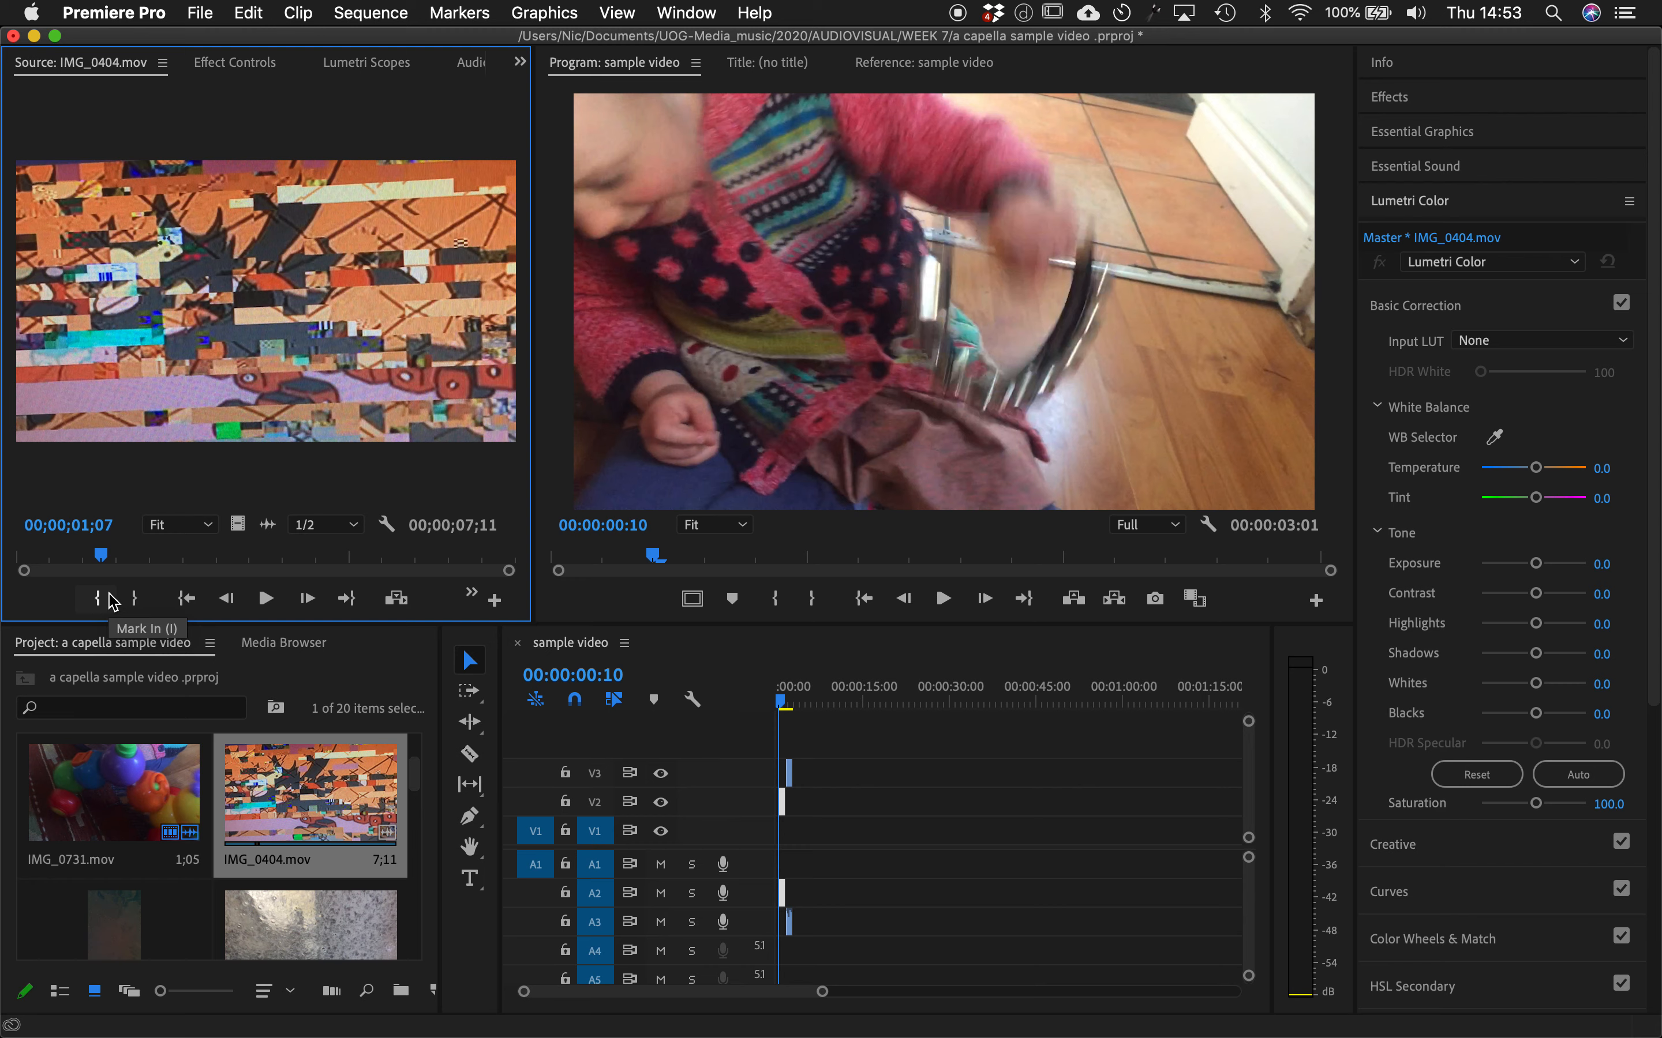
pyautogui.press('space')
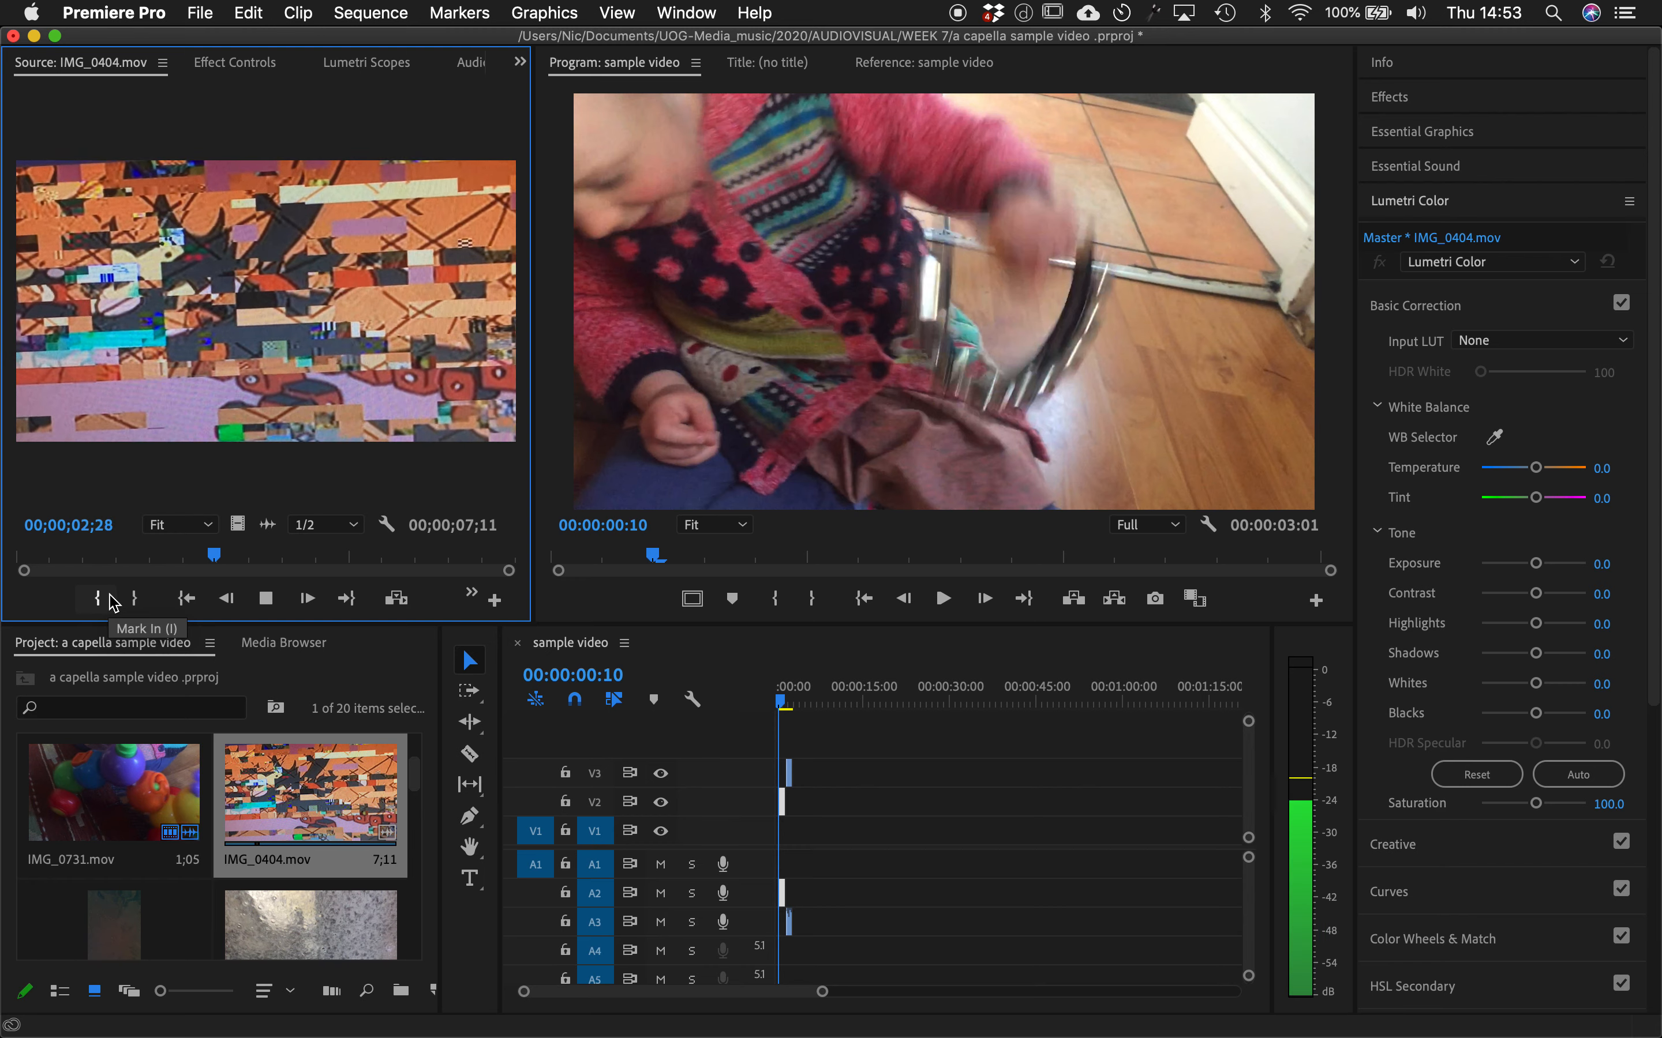
pyautogui.press('space')
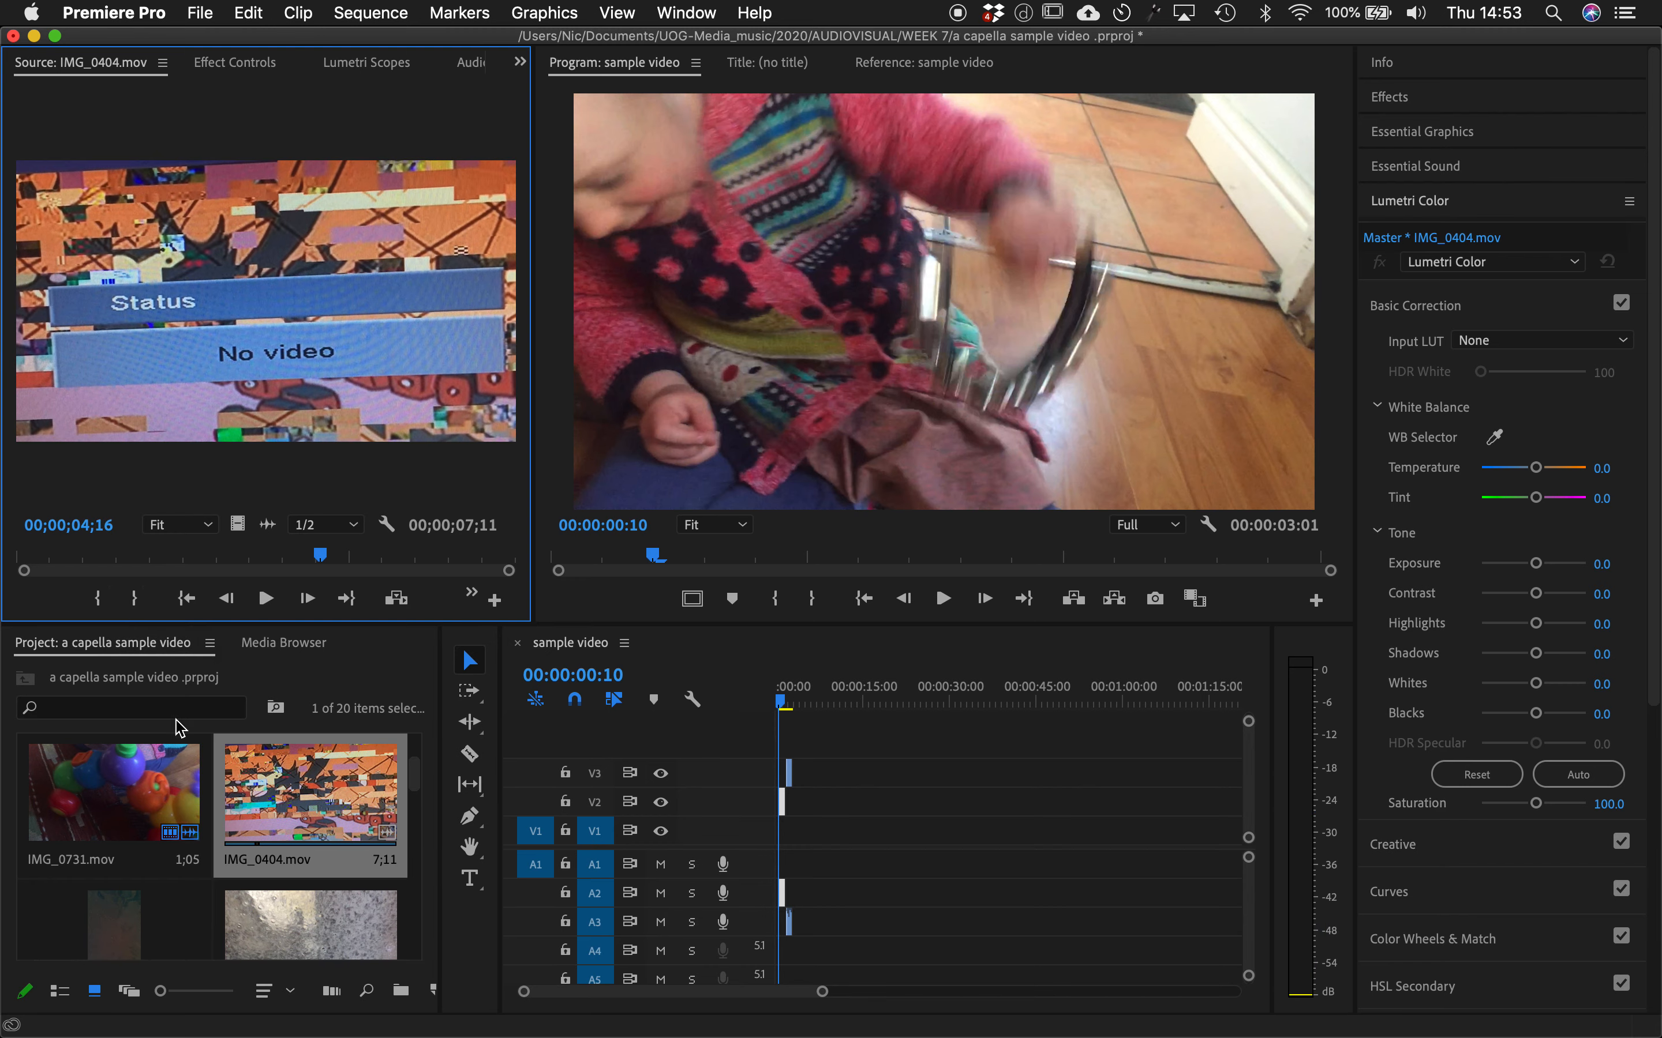
pyautogui.scroll(-5, 182, 749)
pyautogui.scroll(5, 194, 779)
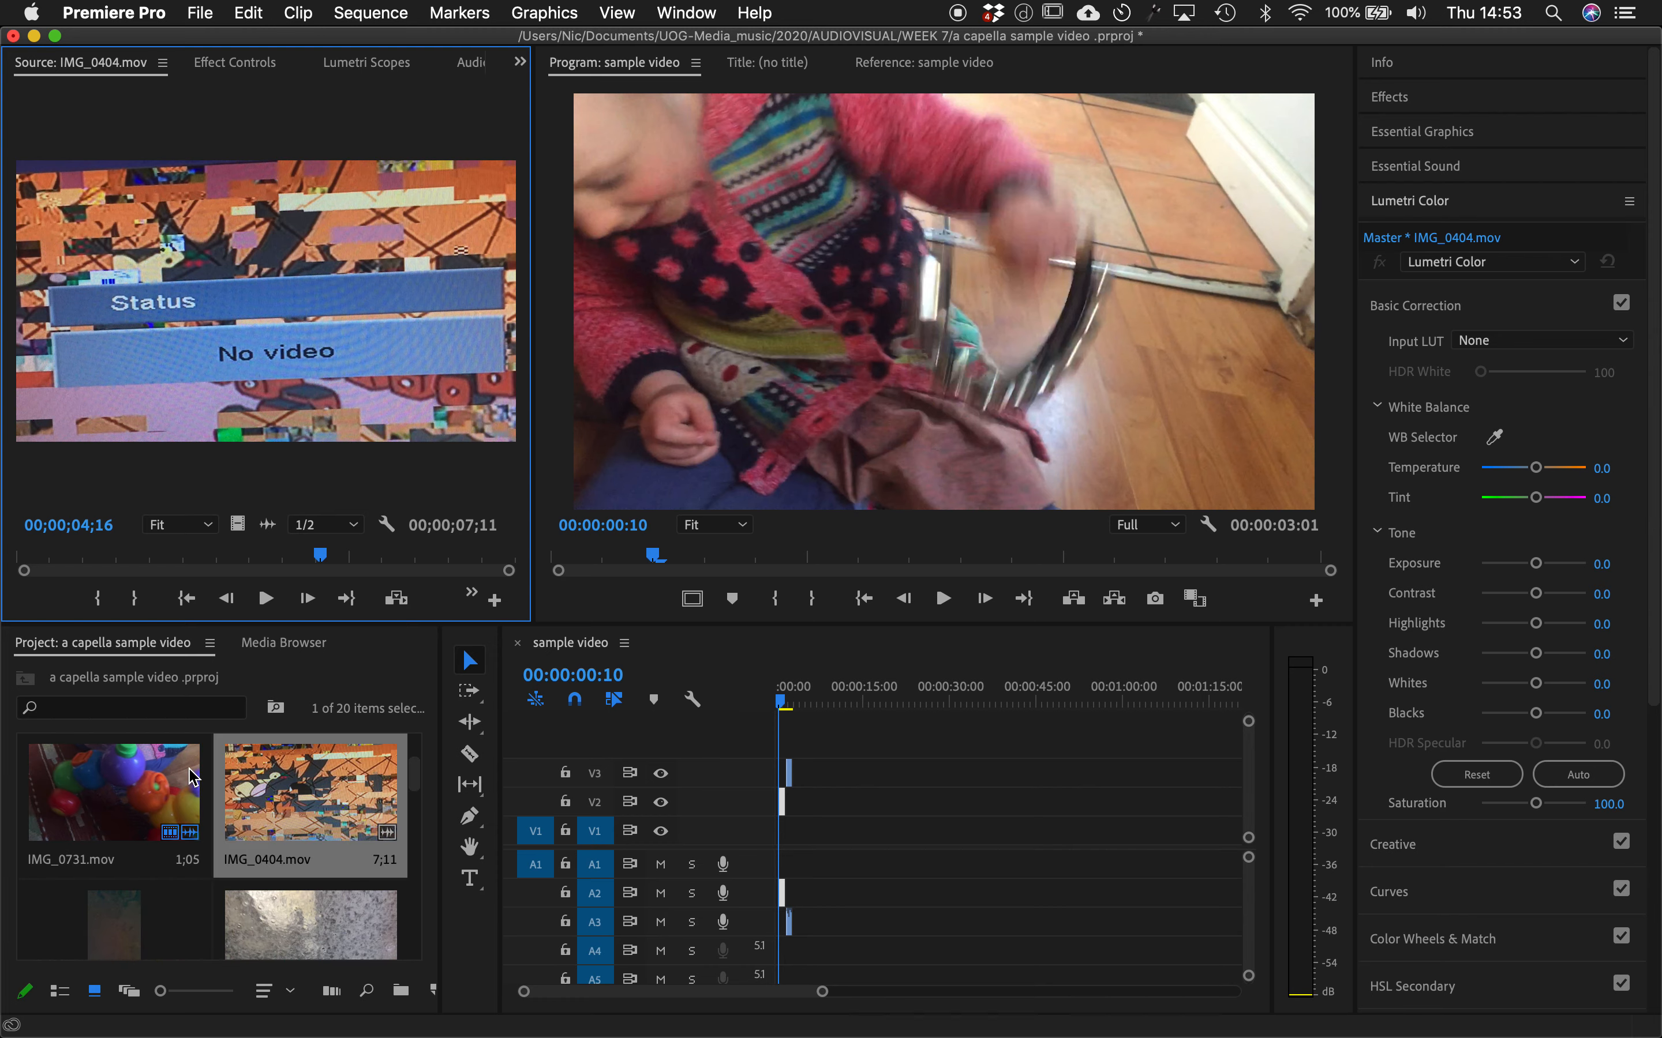
pyautogui.moveTo(320, 555); pyautogui.dragTo(77, 534)
pyautogui.press('space')
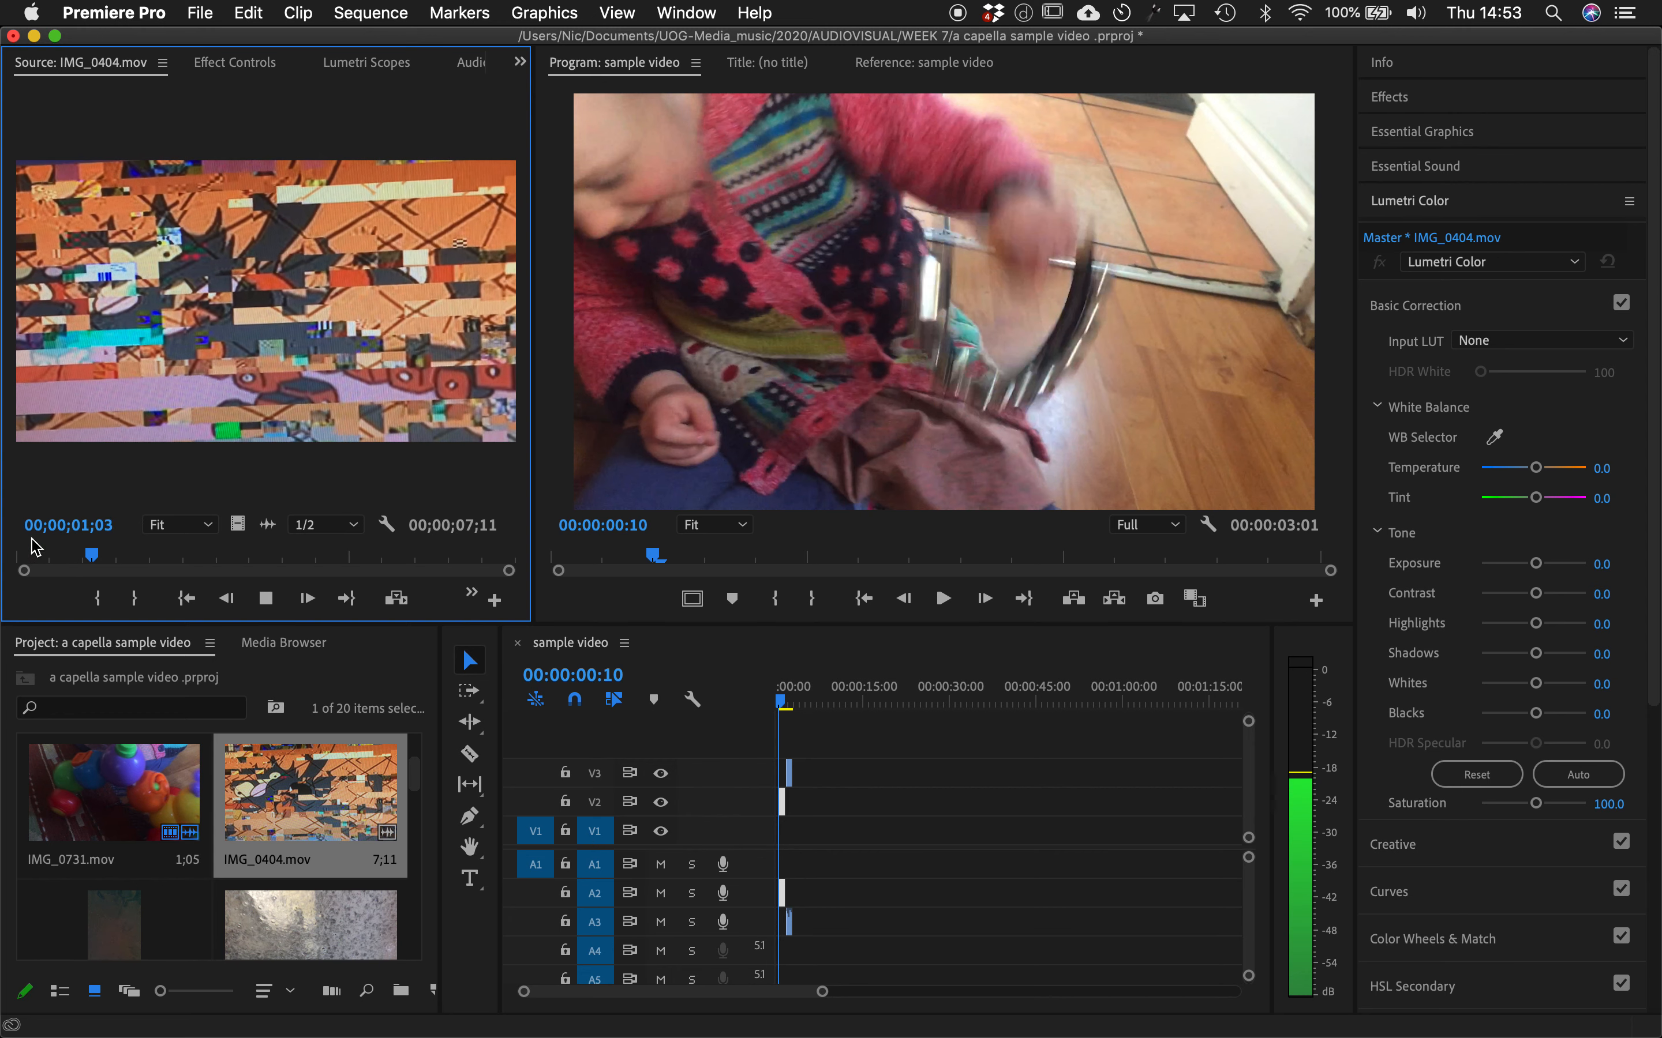
# - Mark a 00;00;02;03 range of IMG_0404.mov ending at 00;00;03;24 and place it on V1 and A1 at the sequence start
pyautogui.click(135, 543)
pyautogui.moveTo(134, 558); pyautogui.dragTo(272, 569)
pyautogui.press('i')
pyautogui.press('o')
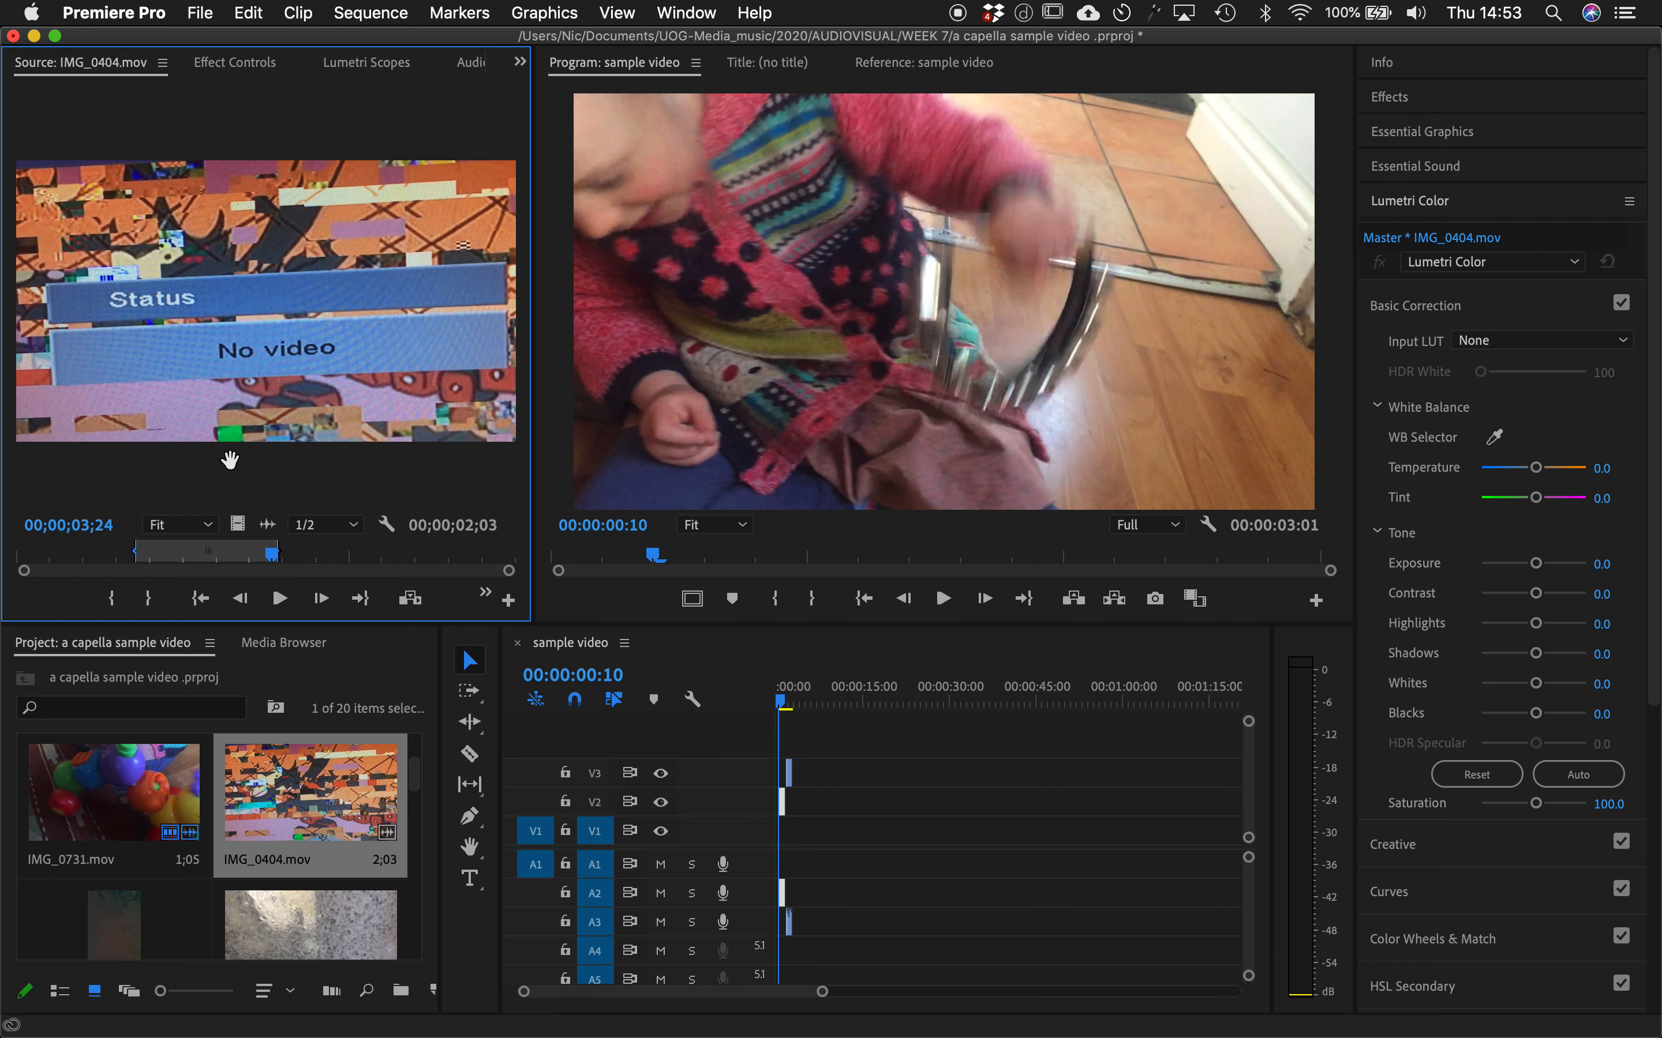
pyautogui.moveTo(260, 381); pyautogui.dragTo(780, 873)
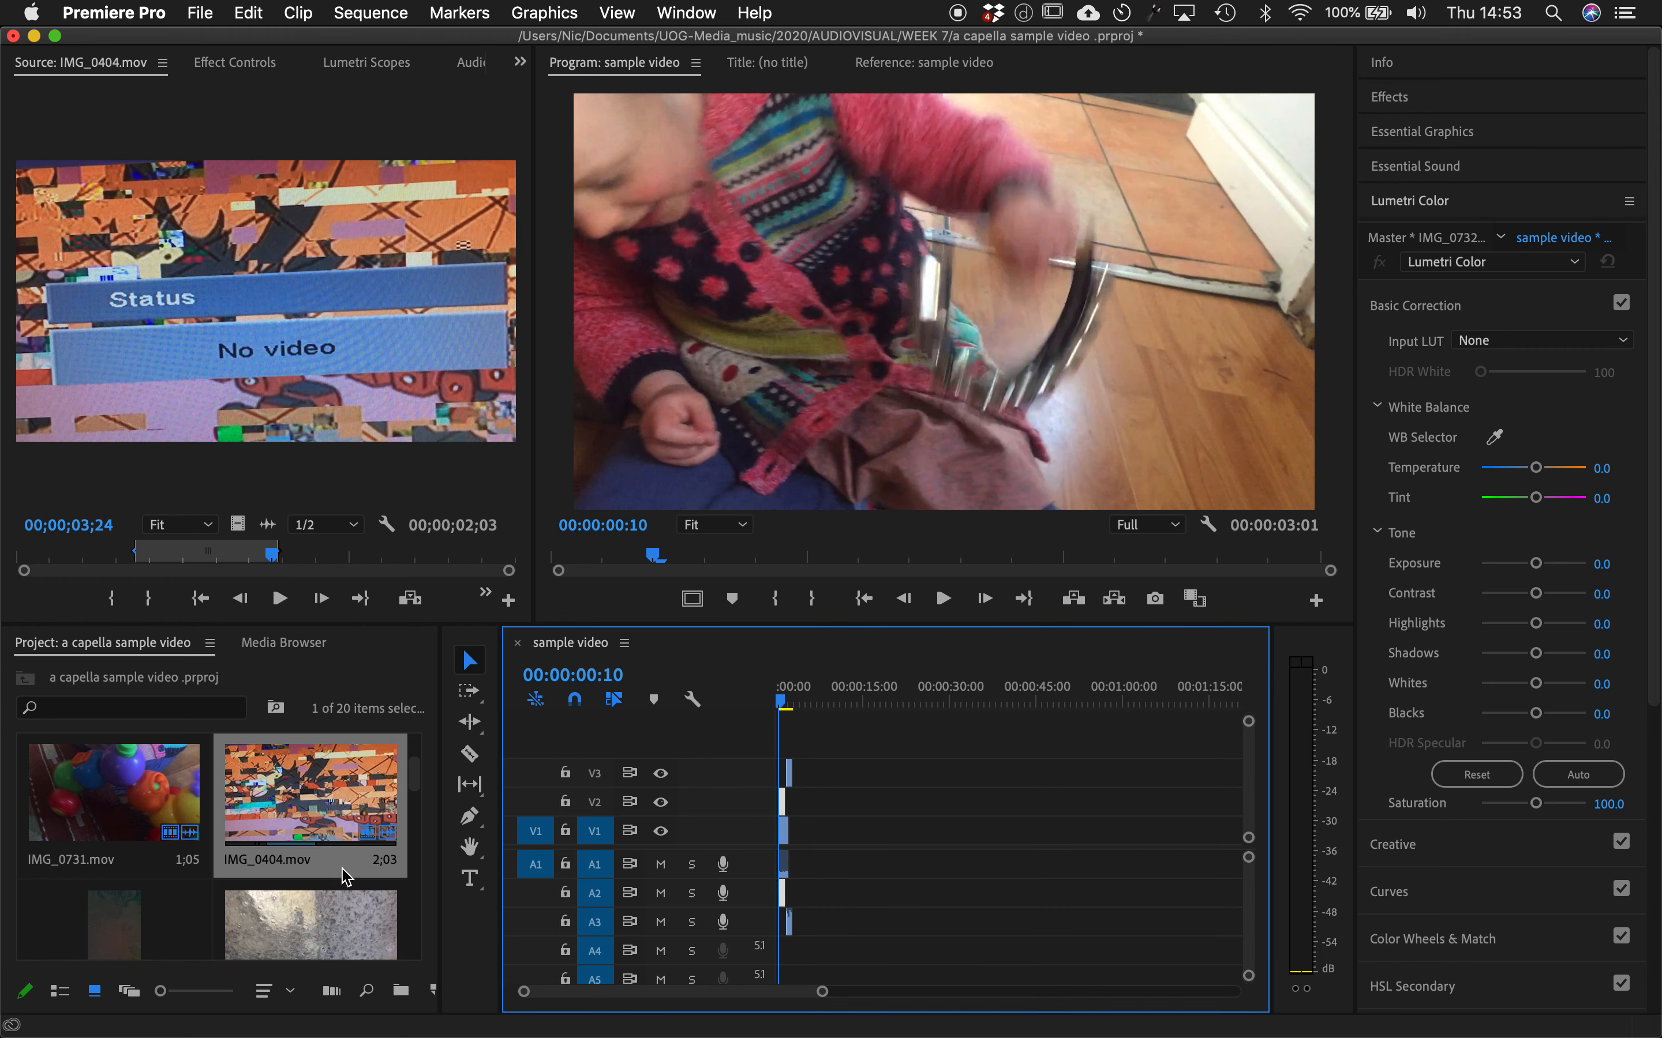
# - Open IMG_0318.mov in the Source Monitor and look through the following clips in the project
pyautogui.scroll(-3, 347, 877)
pyautogui.doubleClick(303, 822)
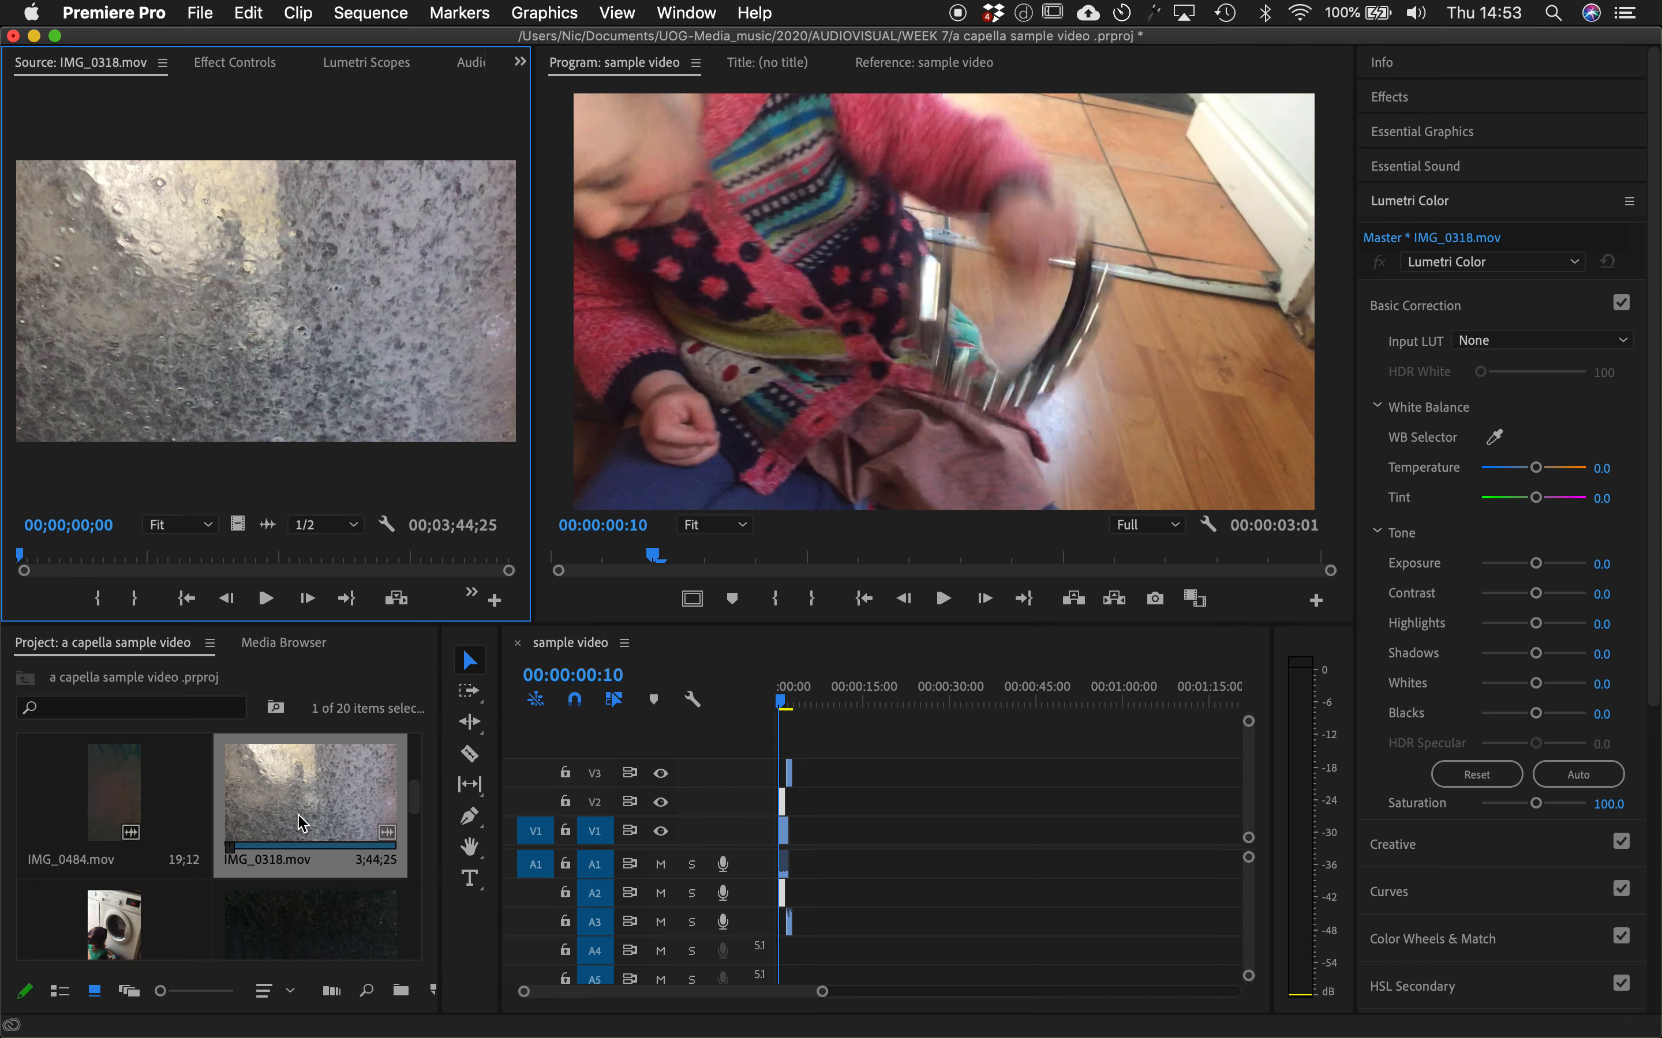
pyautogui.scroll(-3, 237, 817)
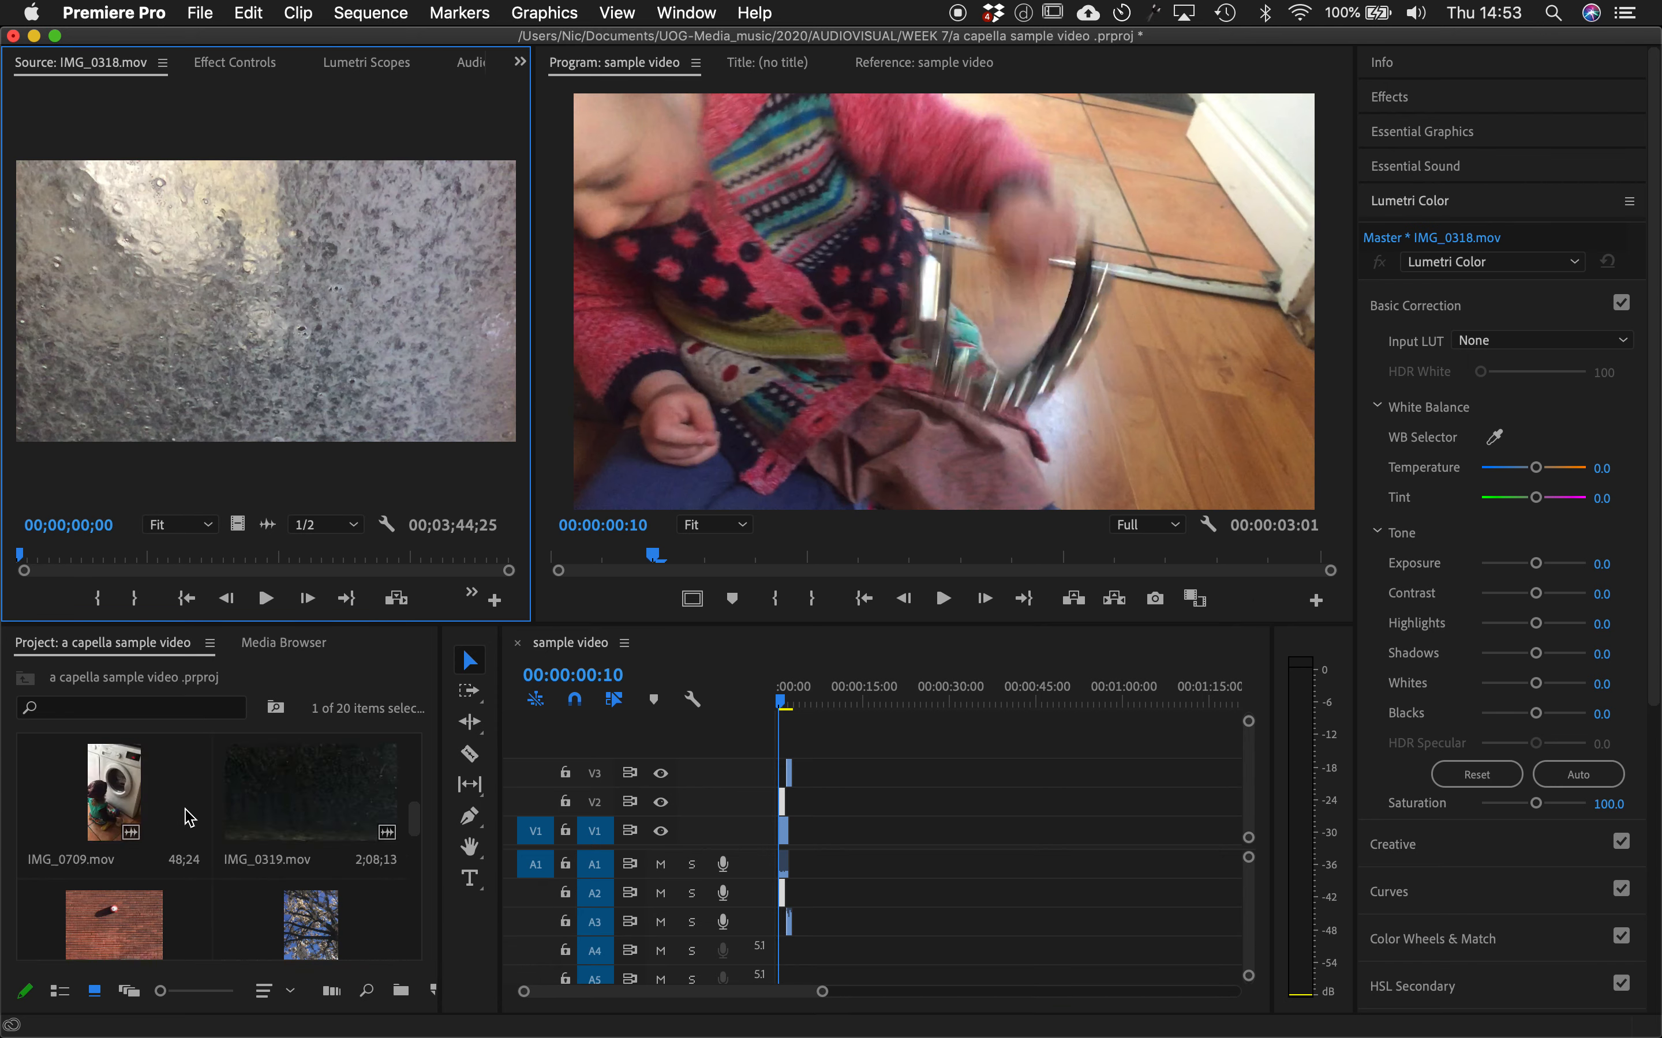
pyautogui.scroll(-3, 250, 824)
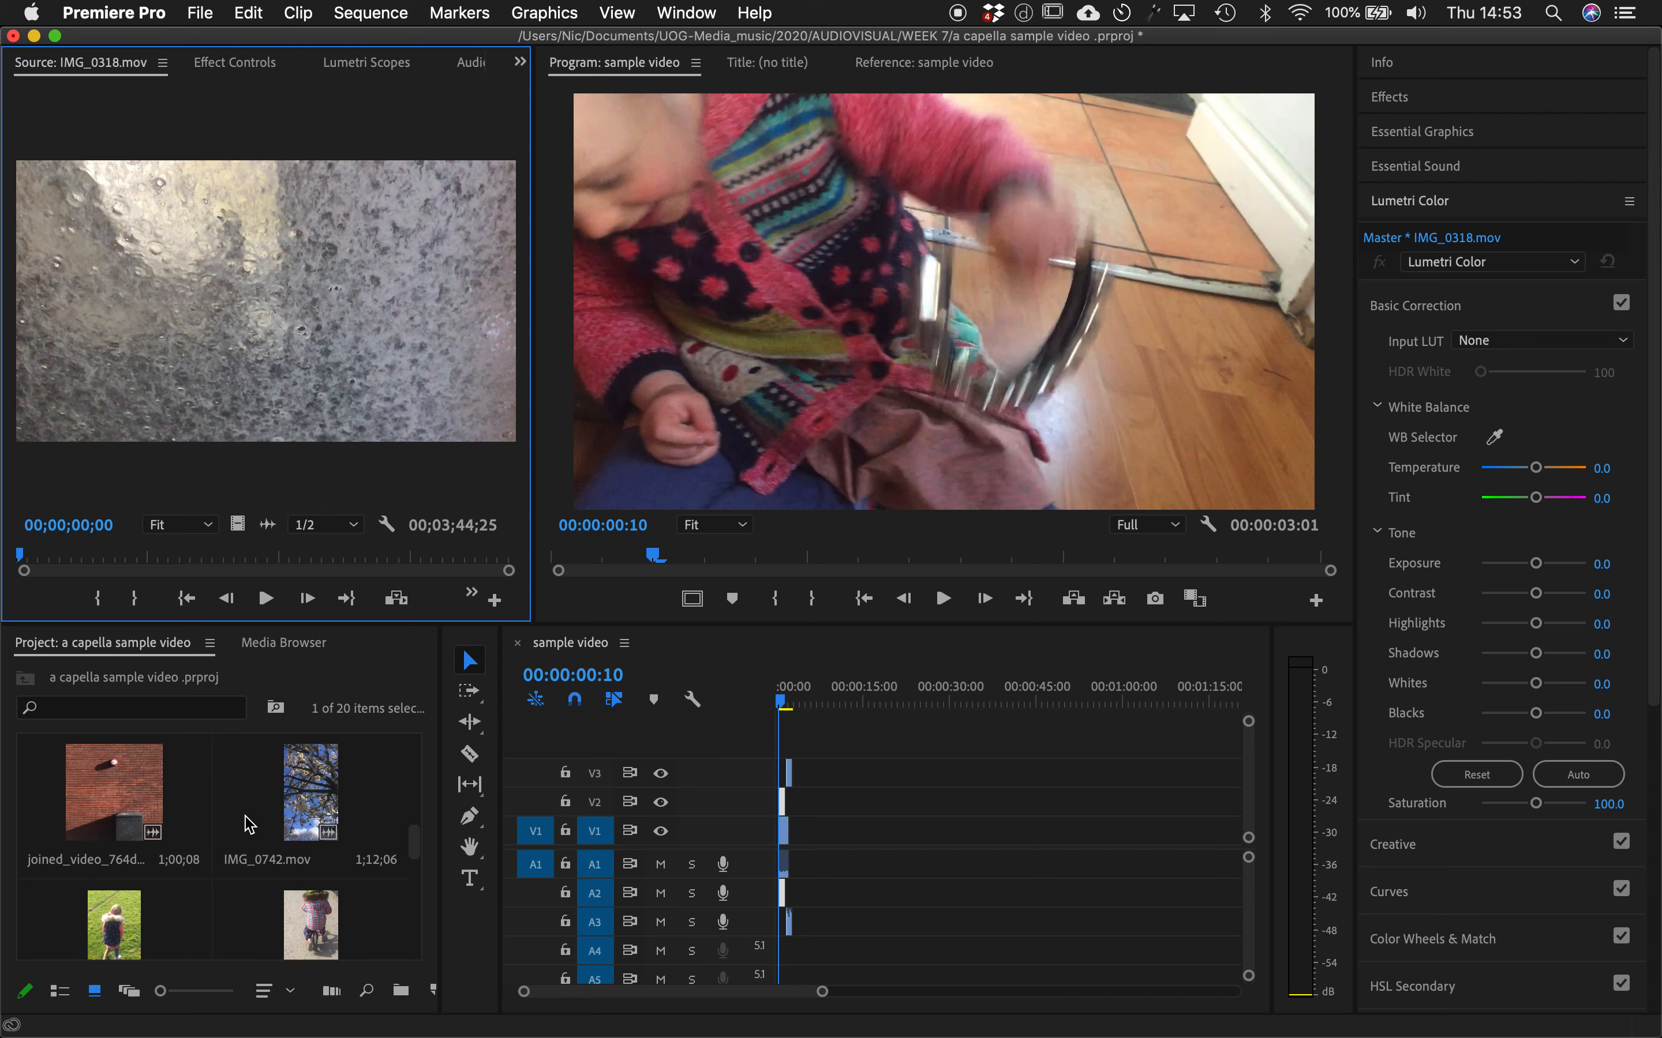
# - Preview the joined_video clip and place it whole on V1 and A1, starting about 6 seconds into the sequence
pyautogui.doubleClick(129, 791)
pyautogui.press('space')
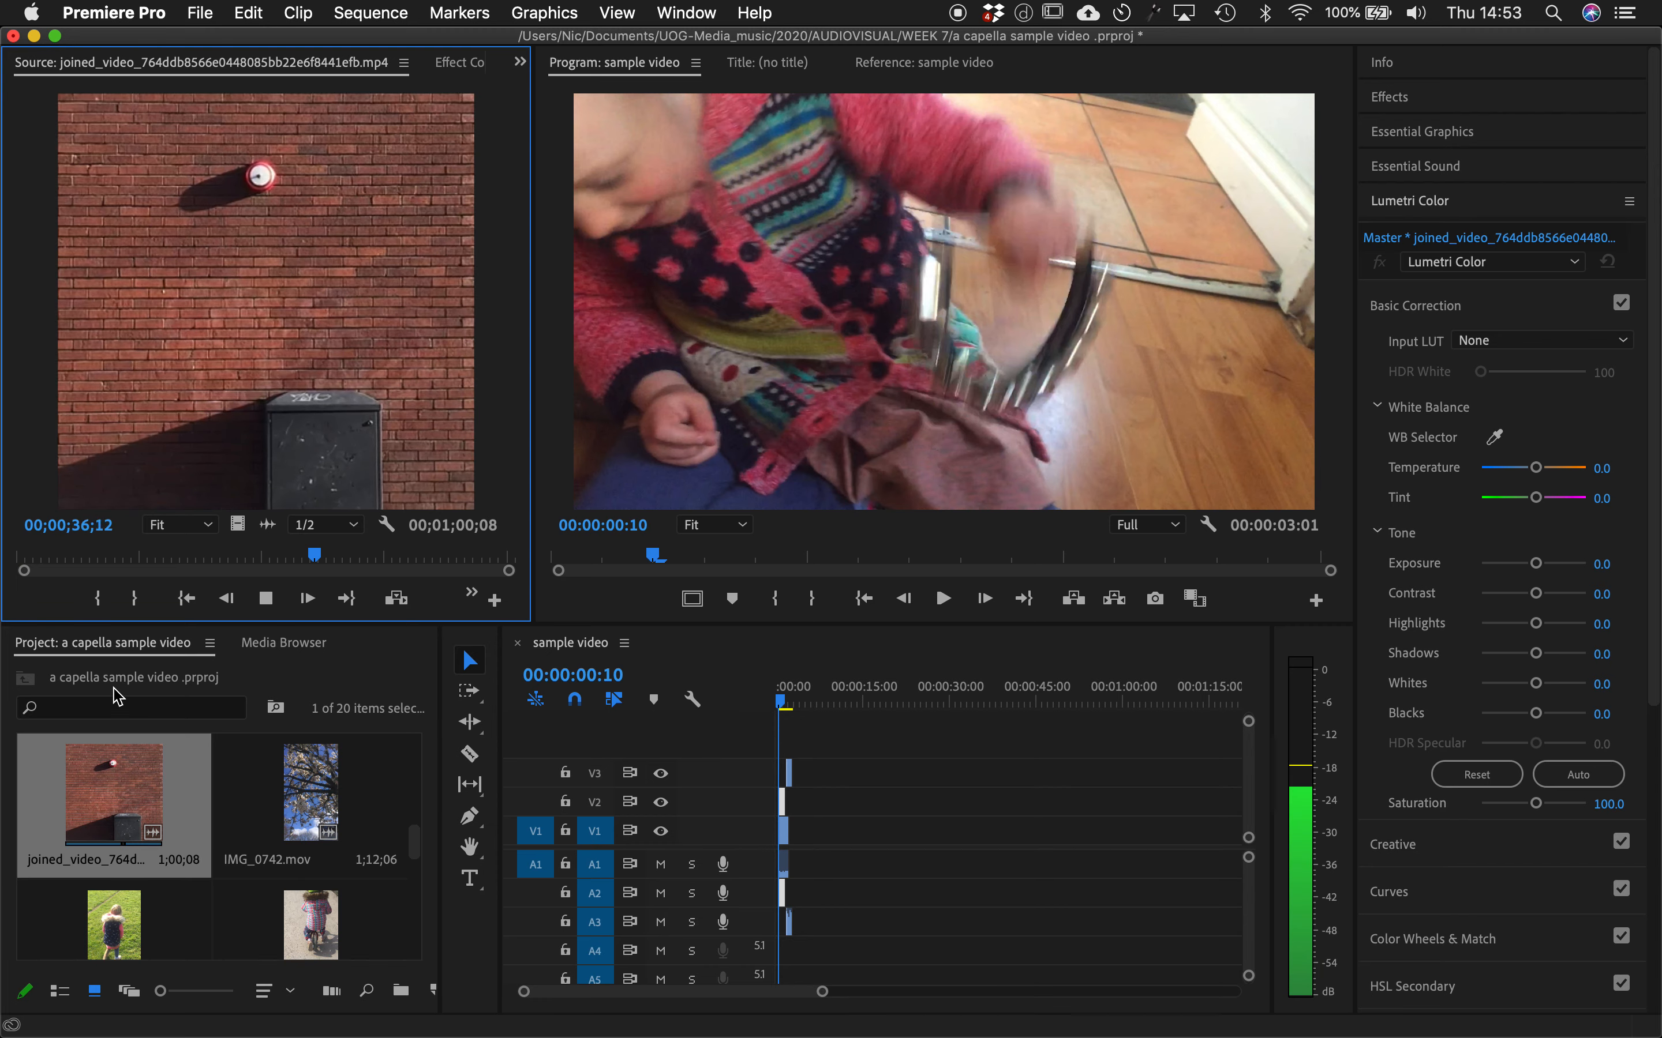
pyautogui.press('space')
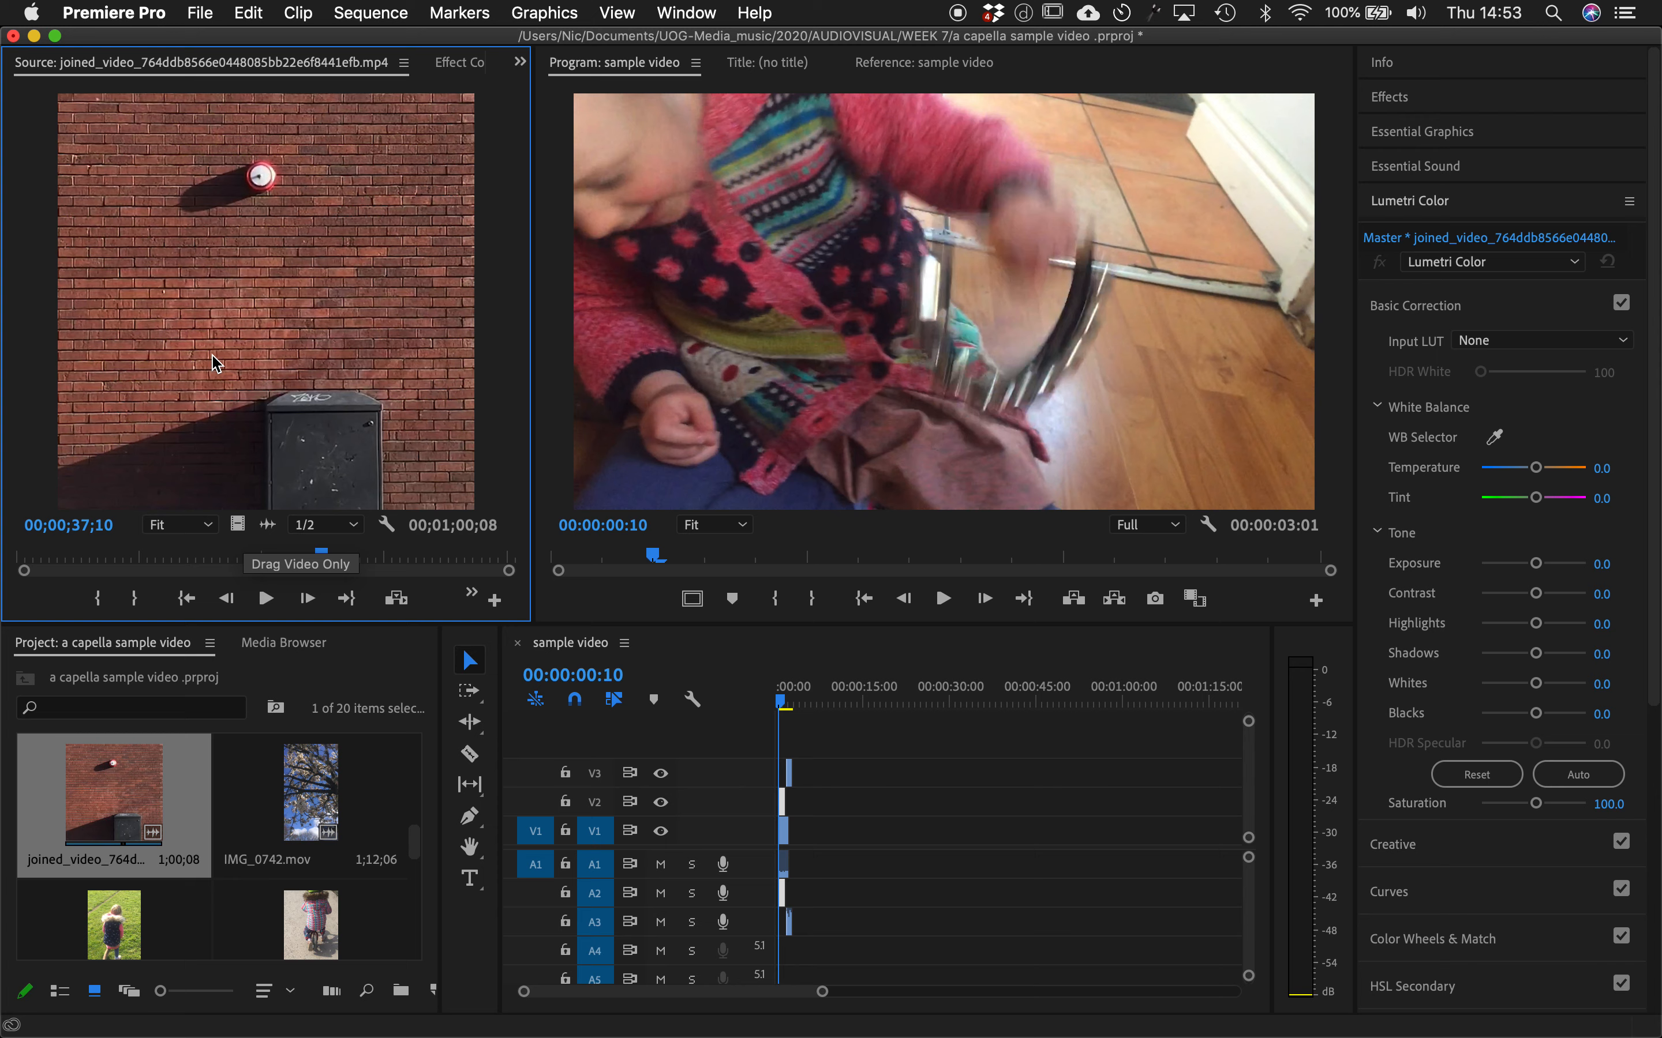
pyautogui.moveTo(889, 879); pyautogui.dragTo(817, 877)
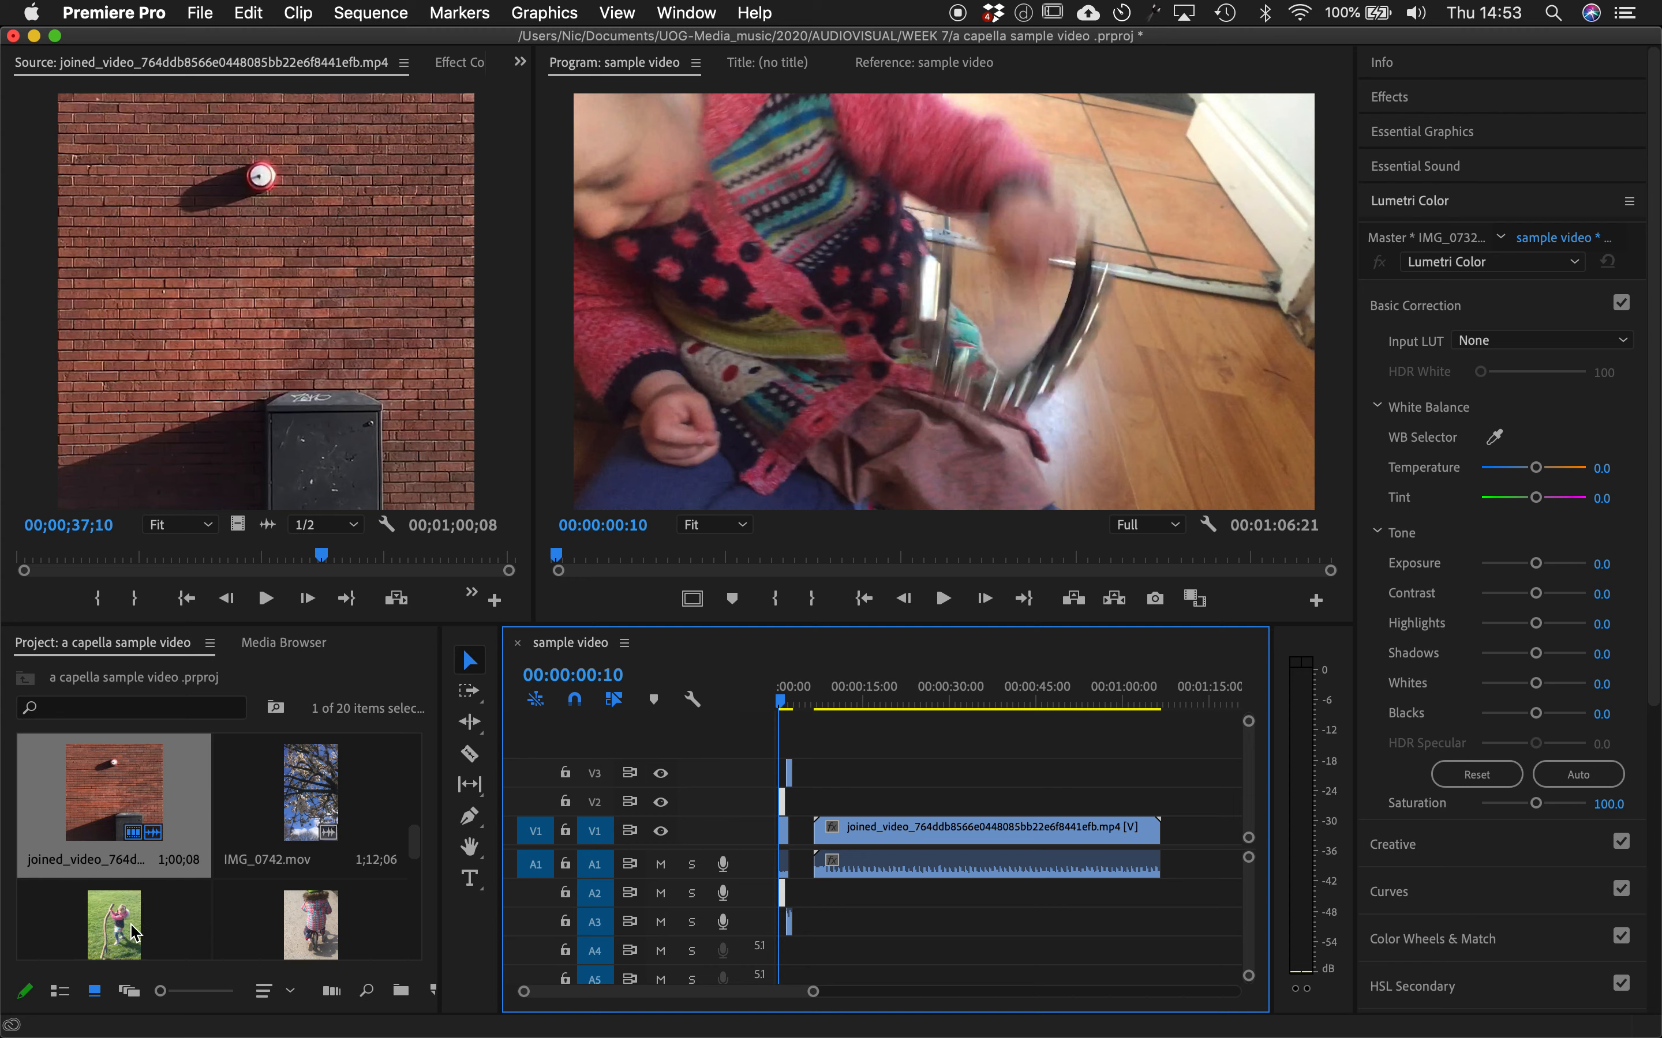
# - Preview IMG_0742.mov and then IMG_0728.mov in the Source Monitor
pyautogui.doubleClick(283, 826)
pyautogui.moveTo(225, 555)
pyautogui.mouseDown()
pyautogui.moveTo(449, 562)
pyautogui.moveTo(224, 566)
pyautogui.mouseUp()
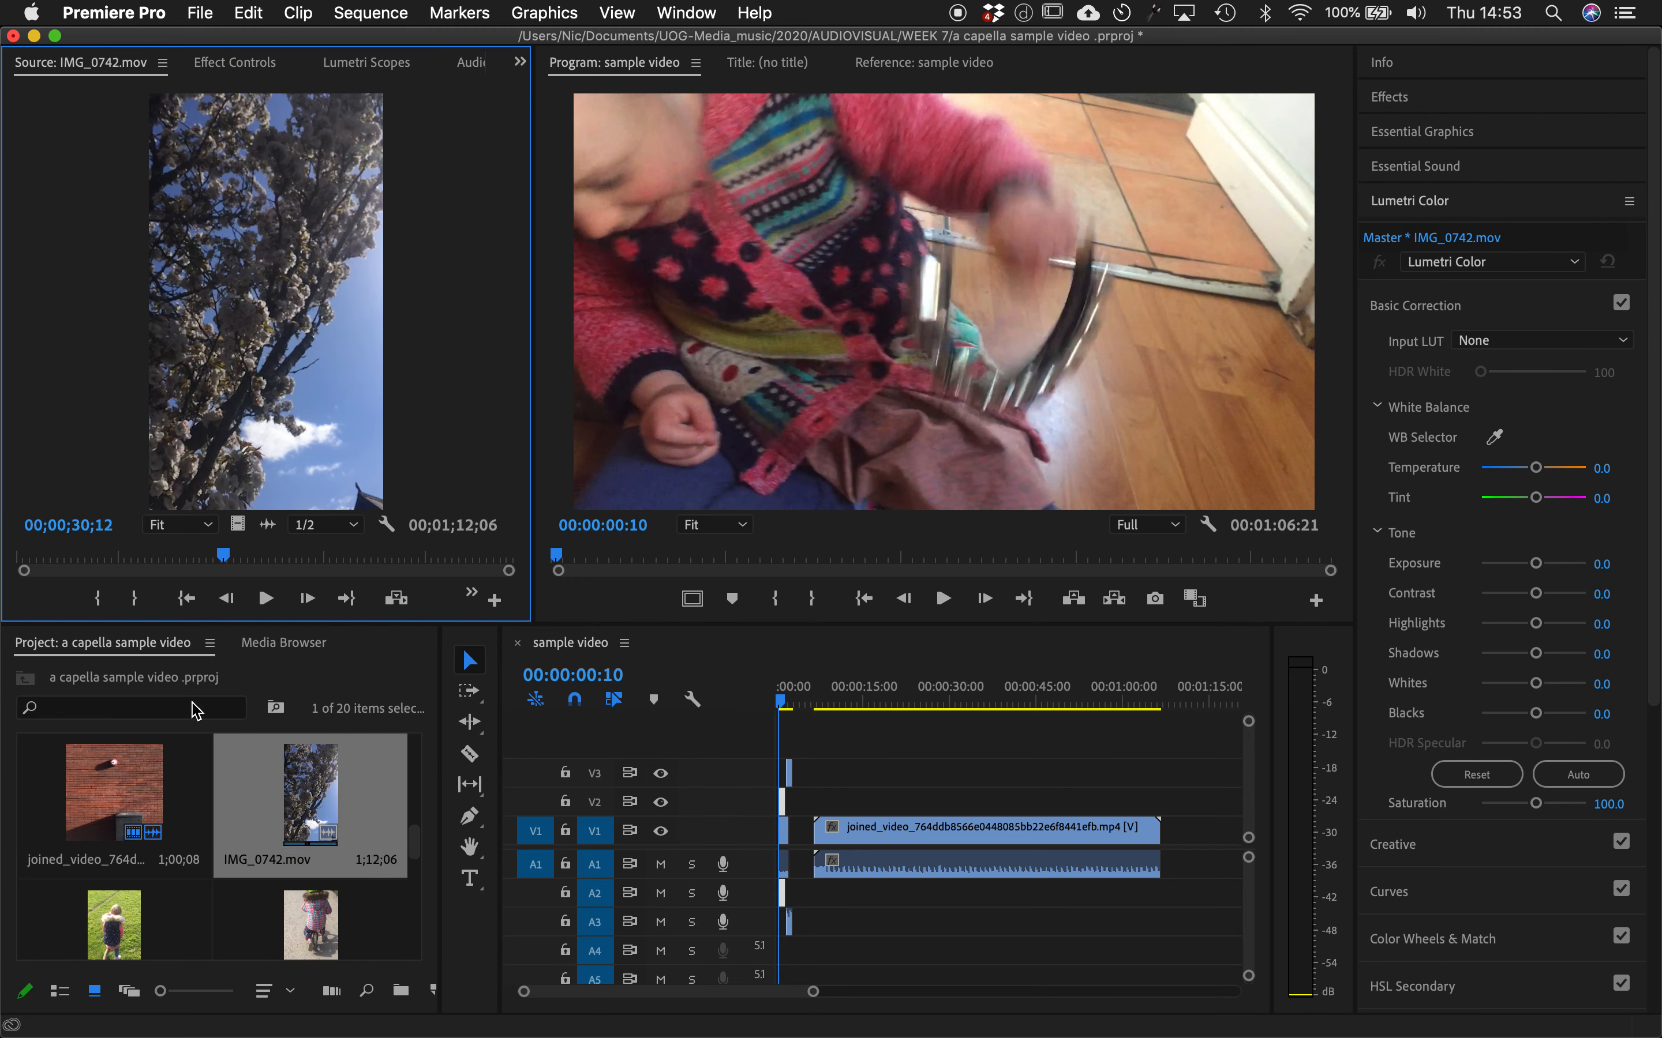
pyautogui.doubleClick(115, 916)
pyautogui.moveTo(77, 559); pyautogui.dragTo(7, 560)
pyautogui.scroll(-2, 173, 805)
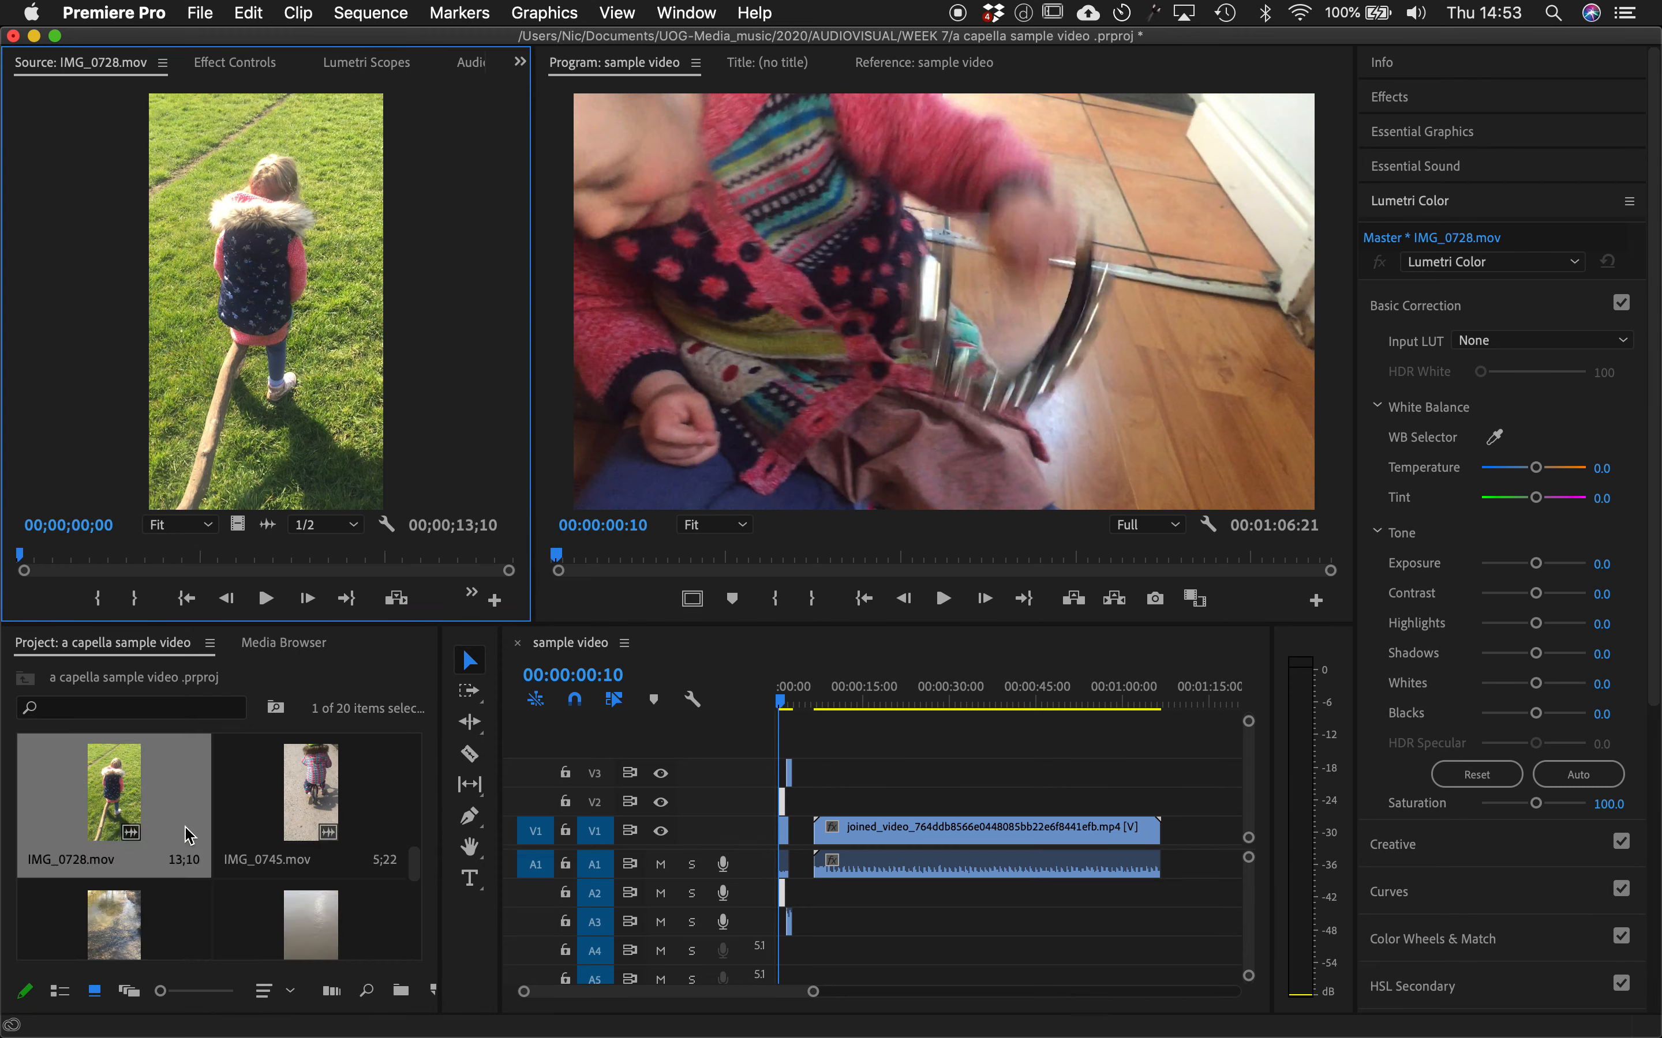
# - Mark a 00;00;02;03 range of IMG_0745.mov ending at 00;00;02;28 and place it on V2 and A2 at the start of the joined_video clip
pyautogui.click(294, 811)
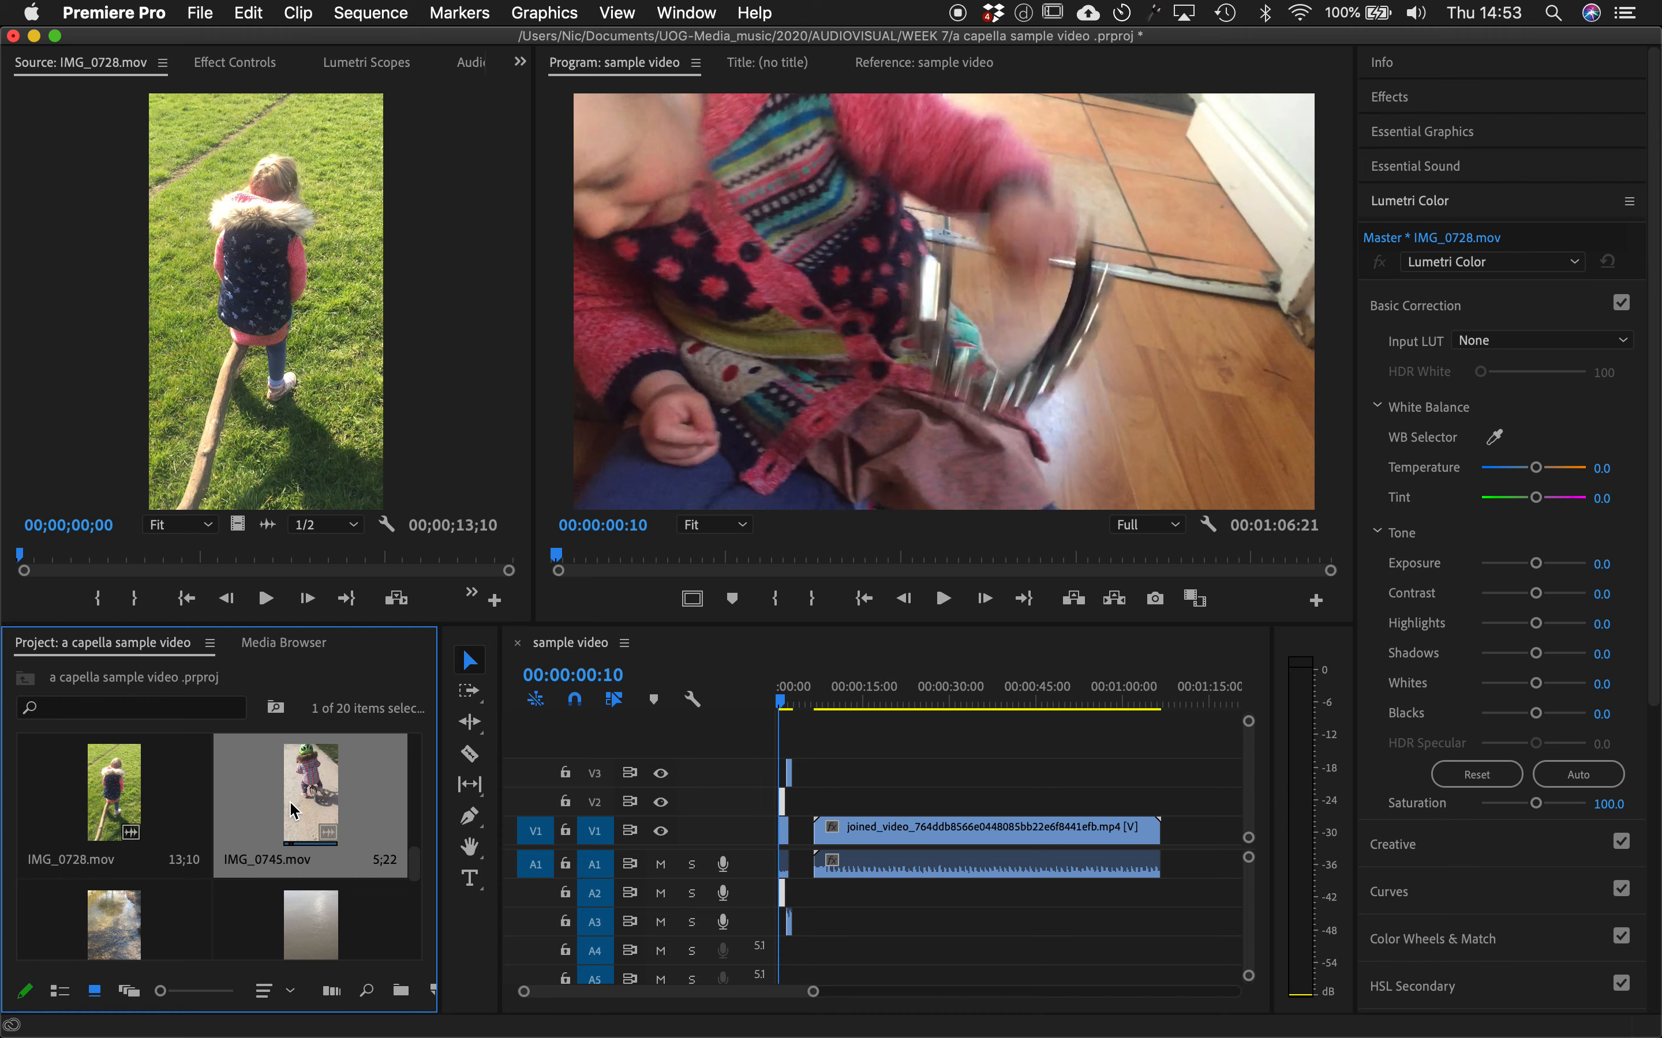
pyautogui.doubleClick(291, 805)
pyautogui.moveTo(110, 555); pyautogui.dragTo(269, 554)
pyautogui.press('i')
pyautogui.press('o')
pyautogui.moveTo(250, 382); pyautogui.dragTo(822, 804)
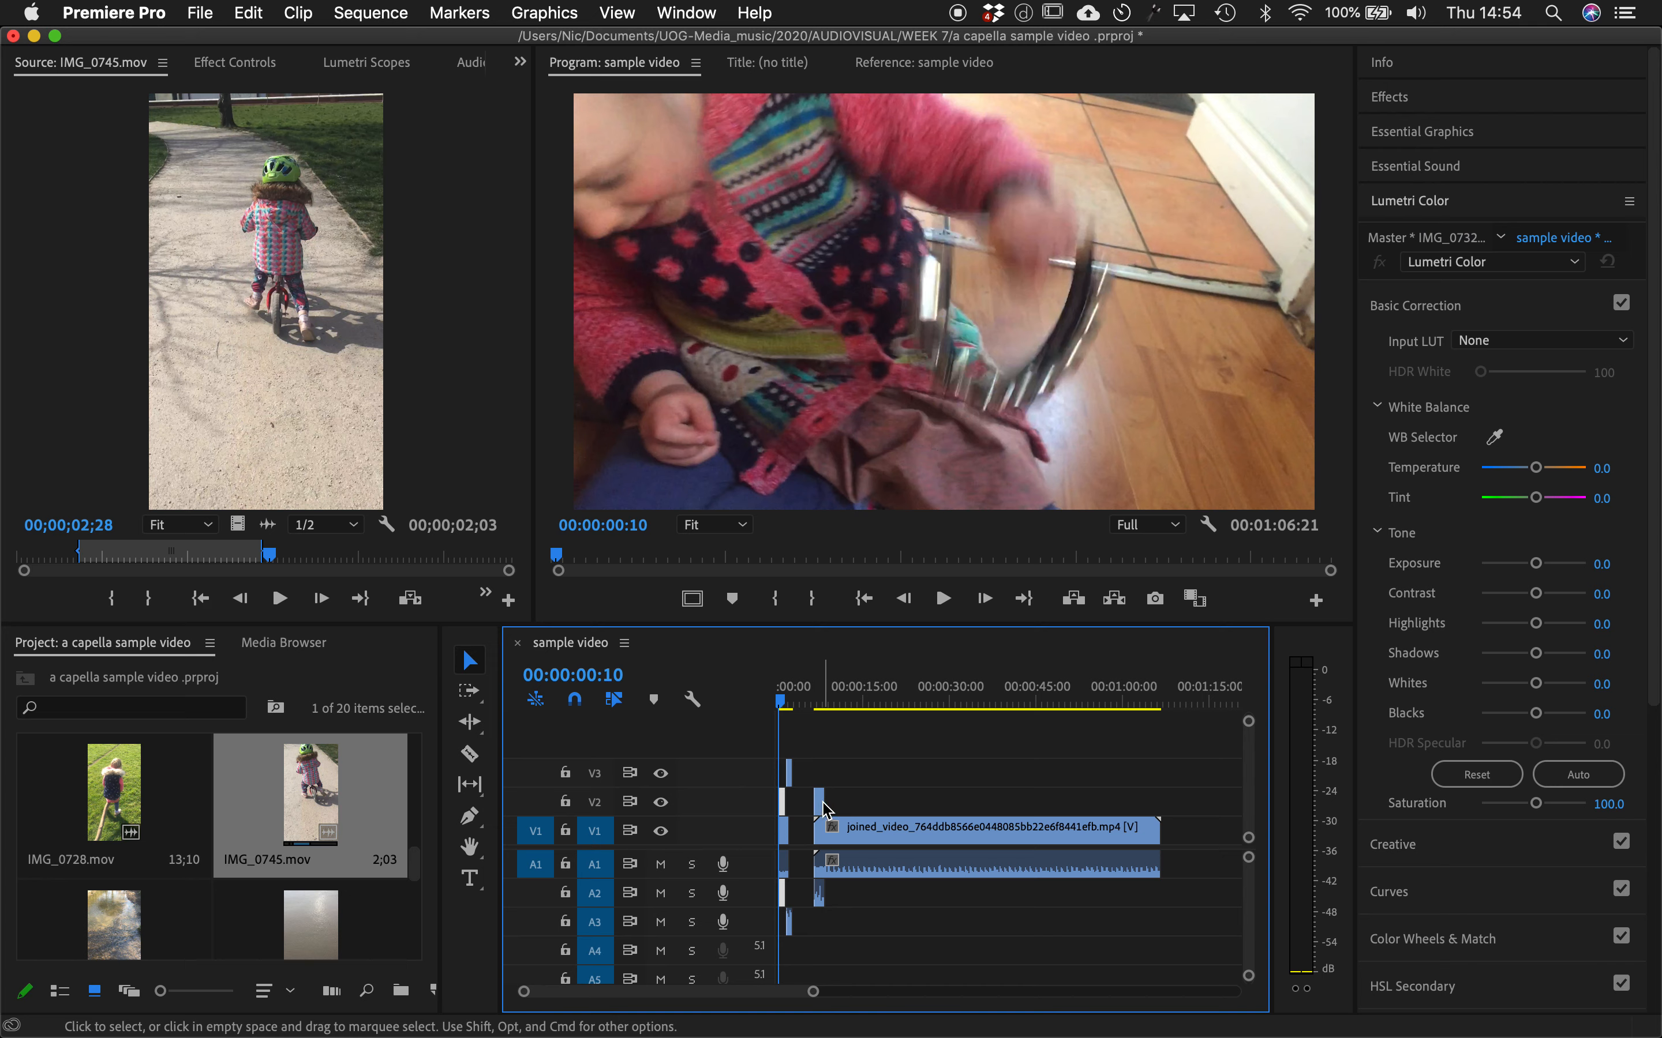
pyautogui.doubleClick(828, 802)
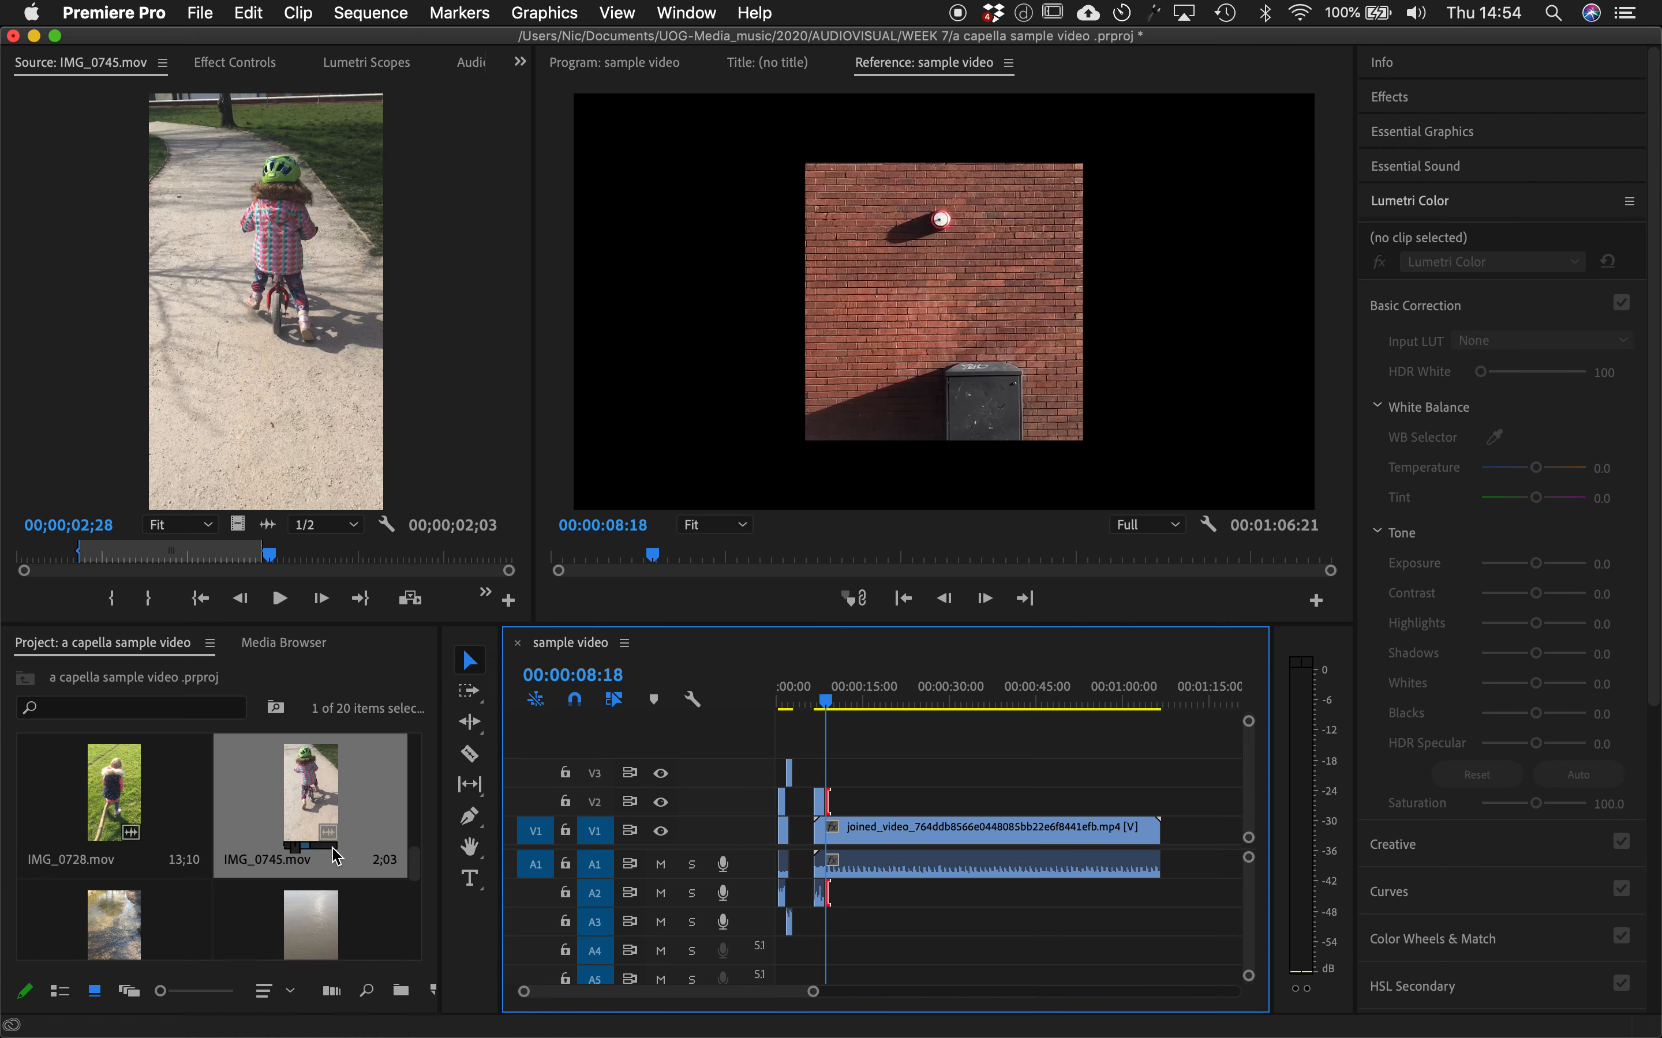
# - Preview sections of IMG_0724.mov and IMG_0504.mov in the Source Monitor
pyautogui.doubleClick(129, 911)
pyautogui.moveTo(175, 554); pyautogui.dragTo(249, 555)
pyautogui.press('space')
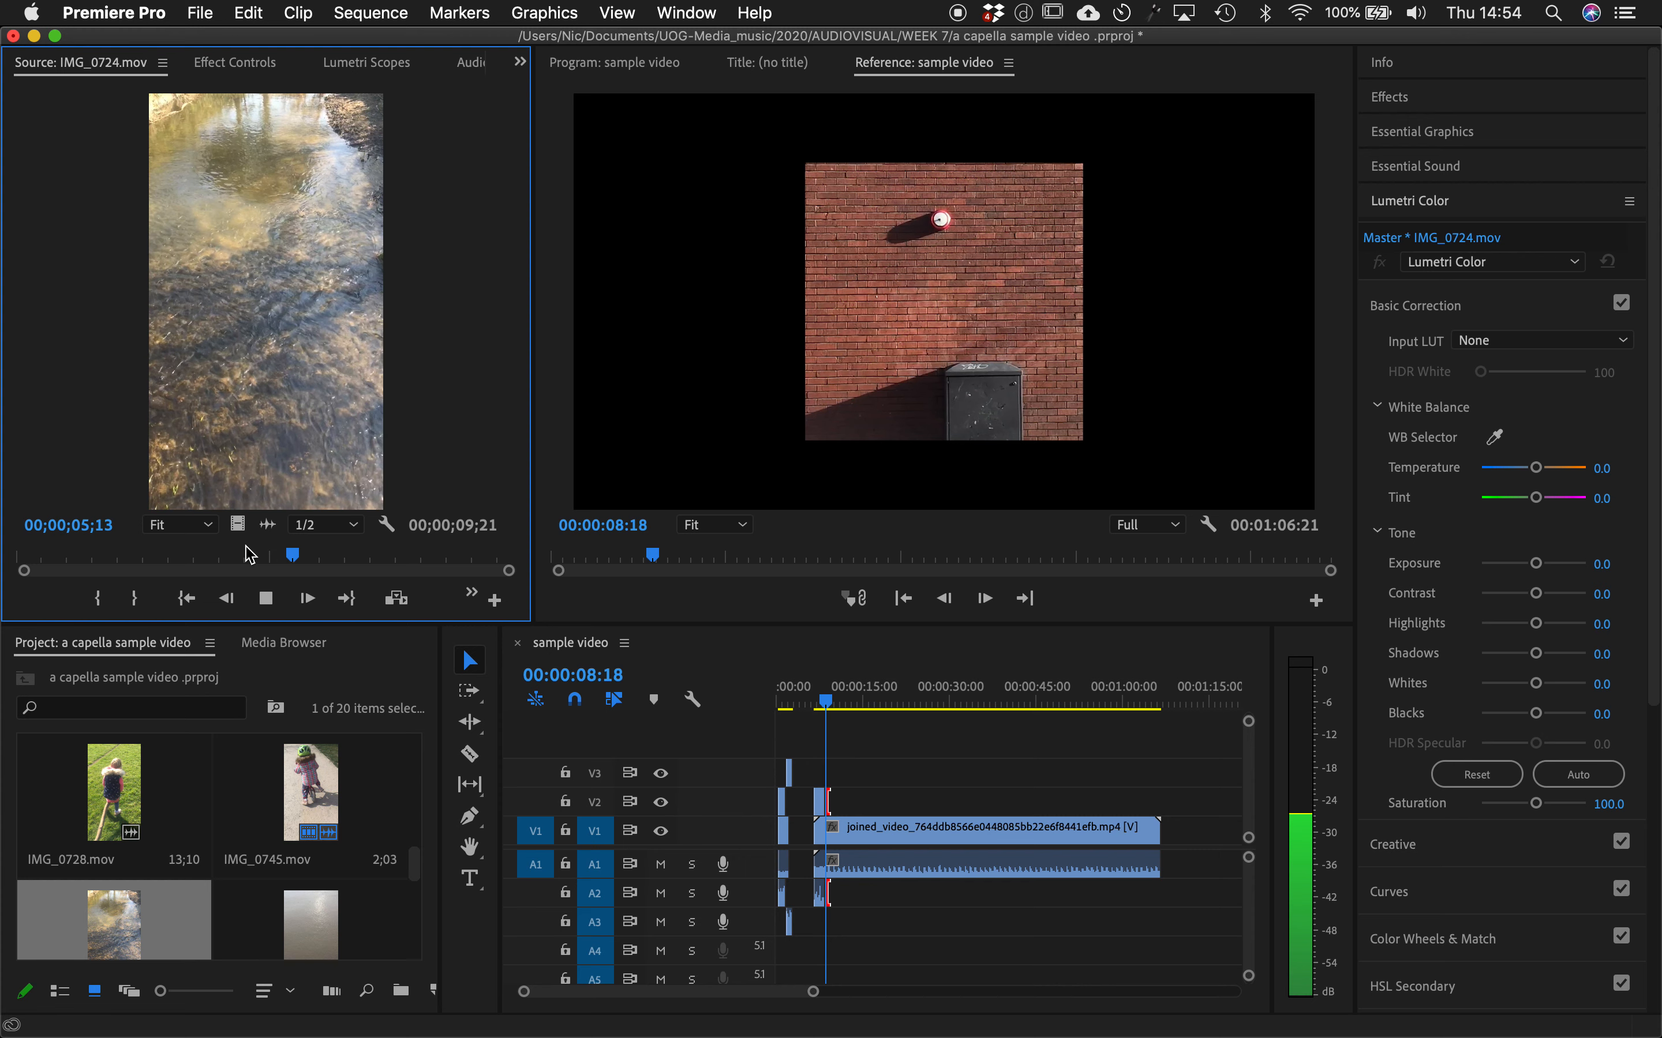
pyautogui.press('space')
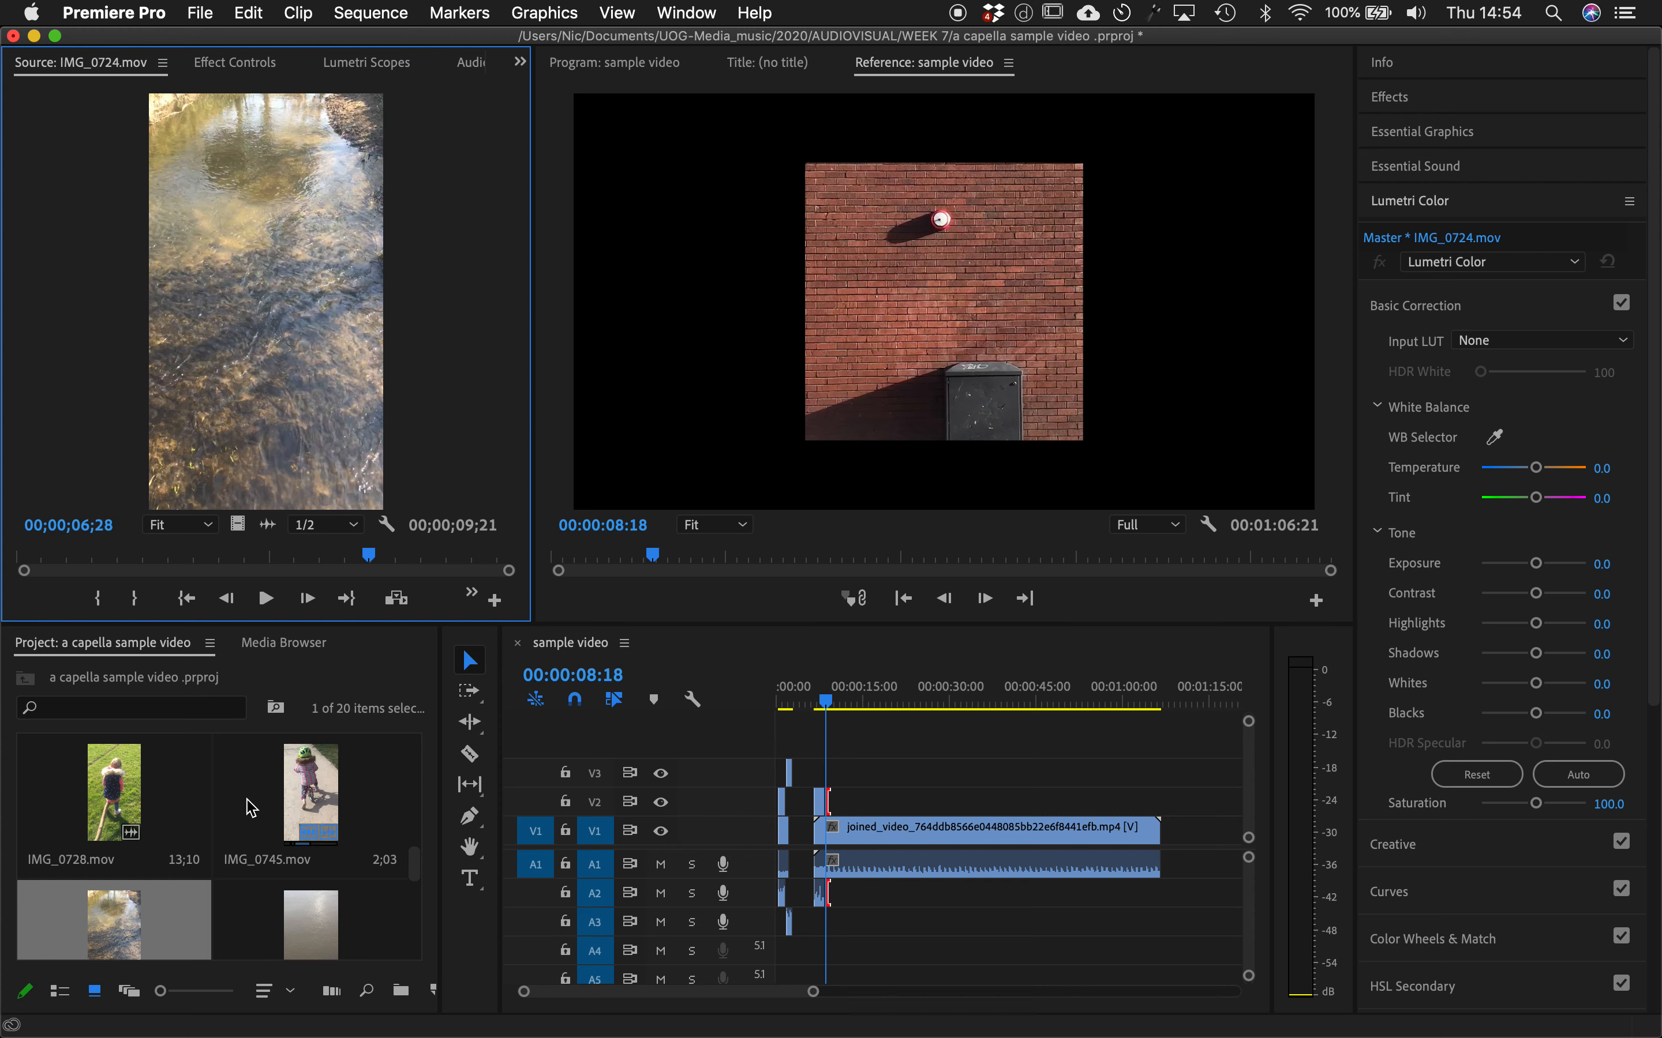
pyautogui.moveTo(411, 863); pyautogui.dragTo(415, 878)
pyautogui.scroll(-4, 415, 879)
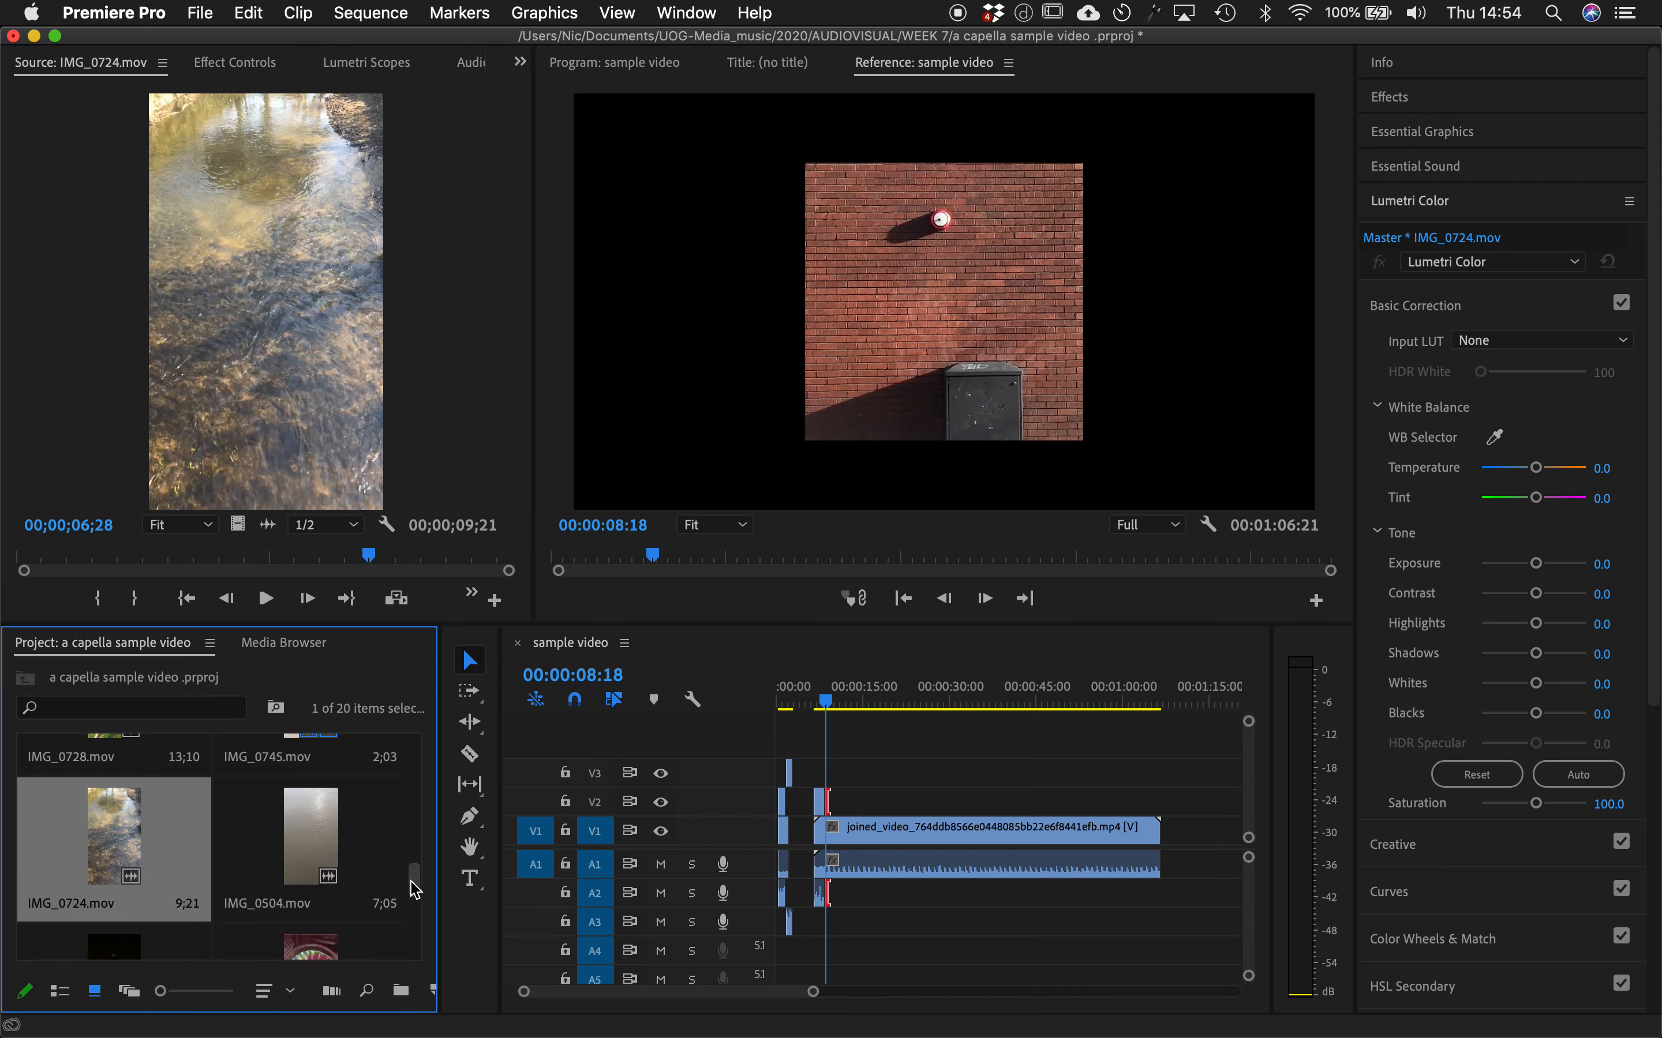
pyautogui.doubleClick(302, 836)
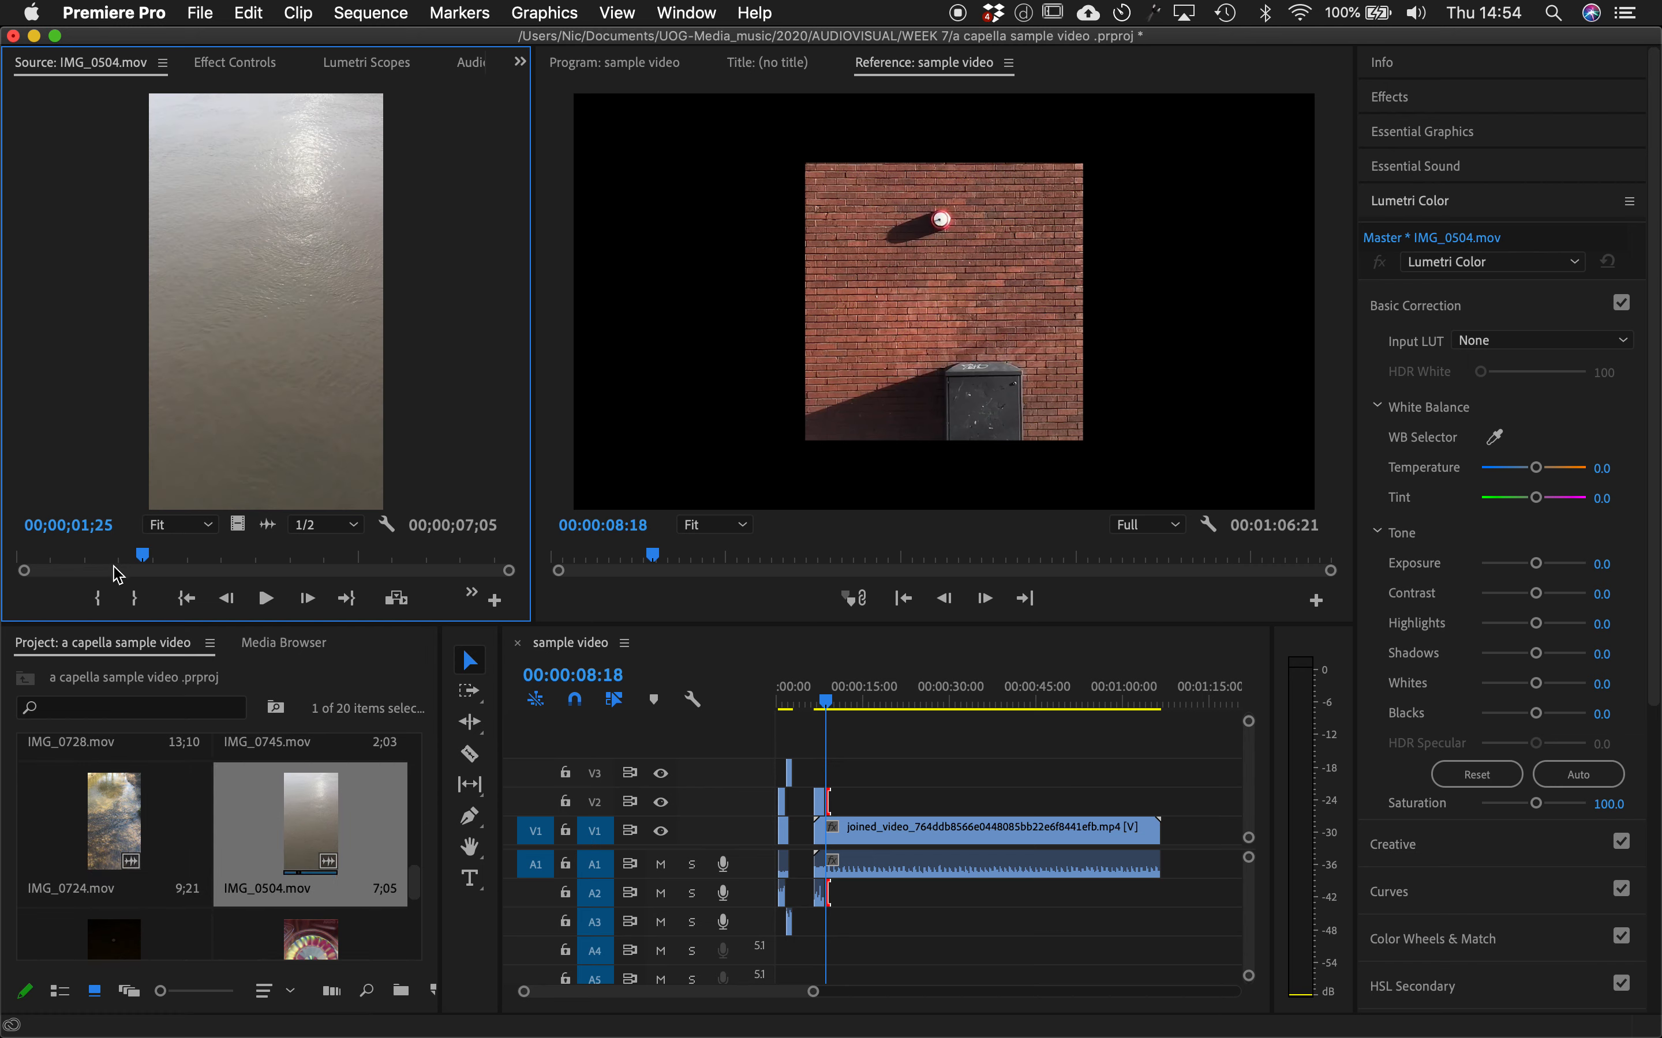
pyautogui.press('space')
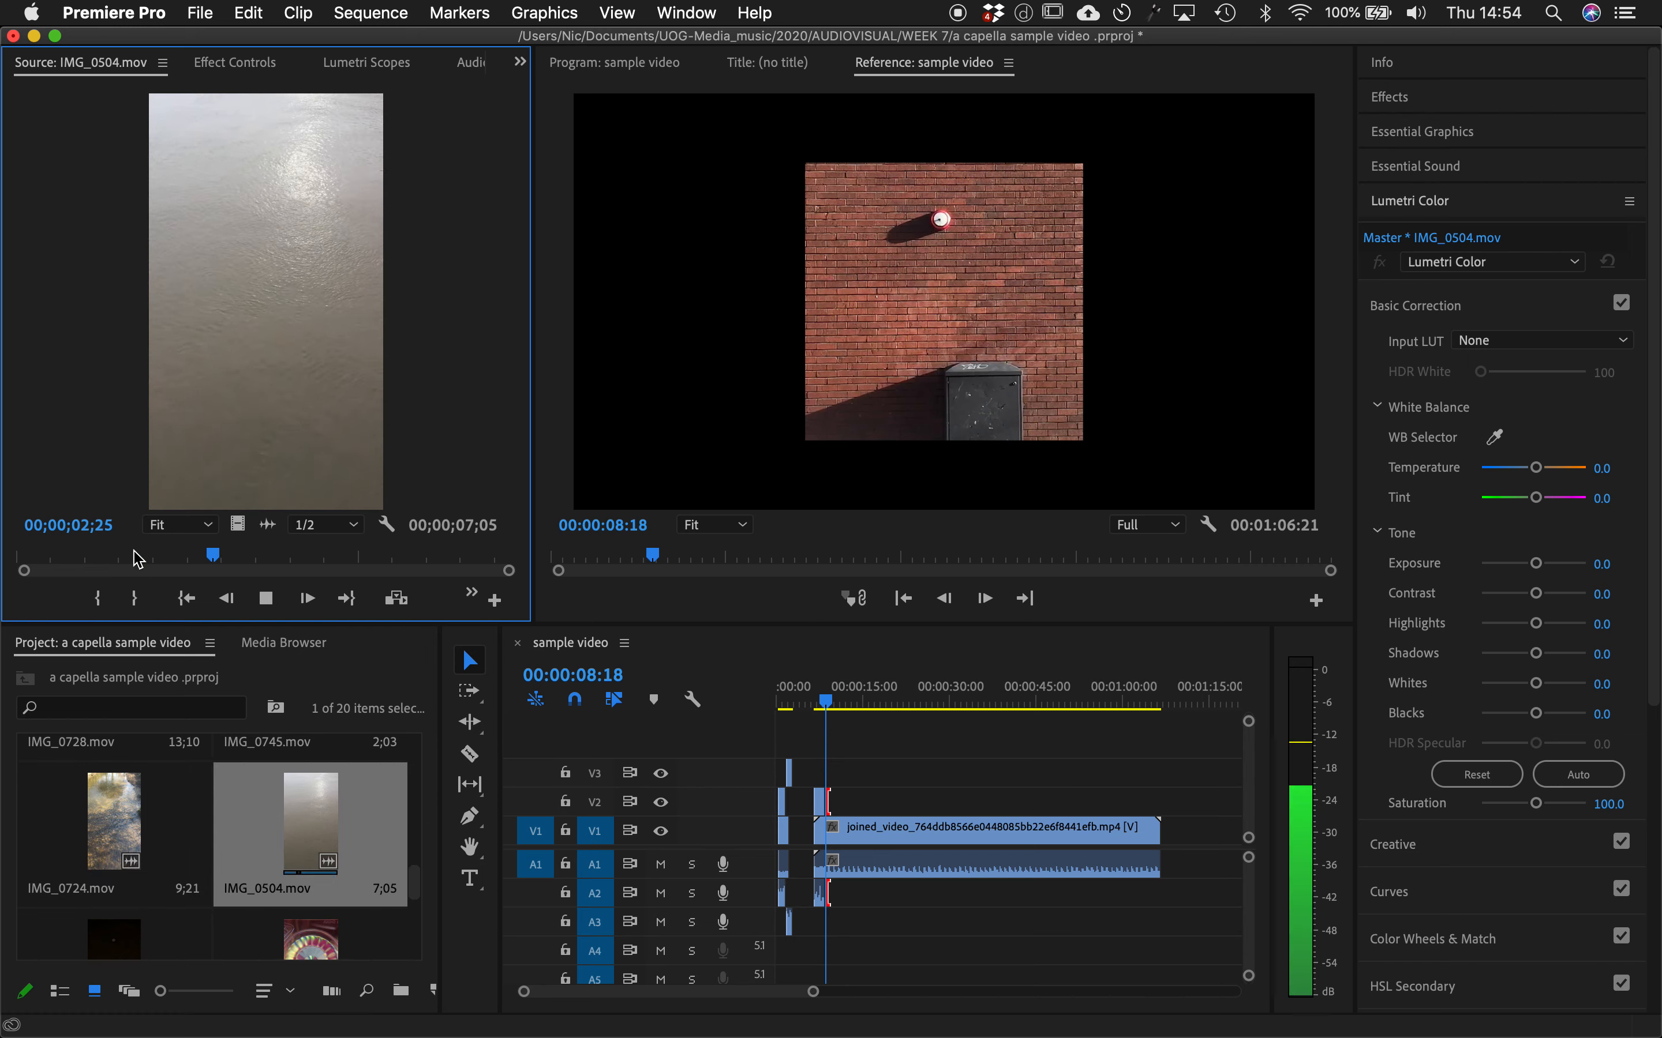
pyautogui.moveTo(258, 554); pyautogui.dragTo(408, 582)
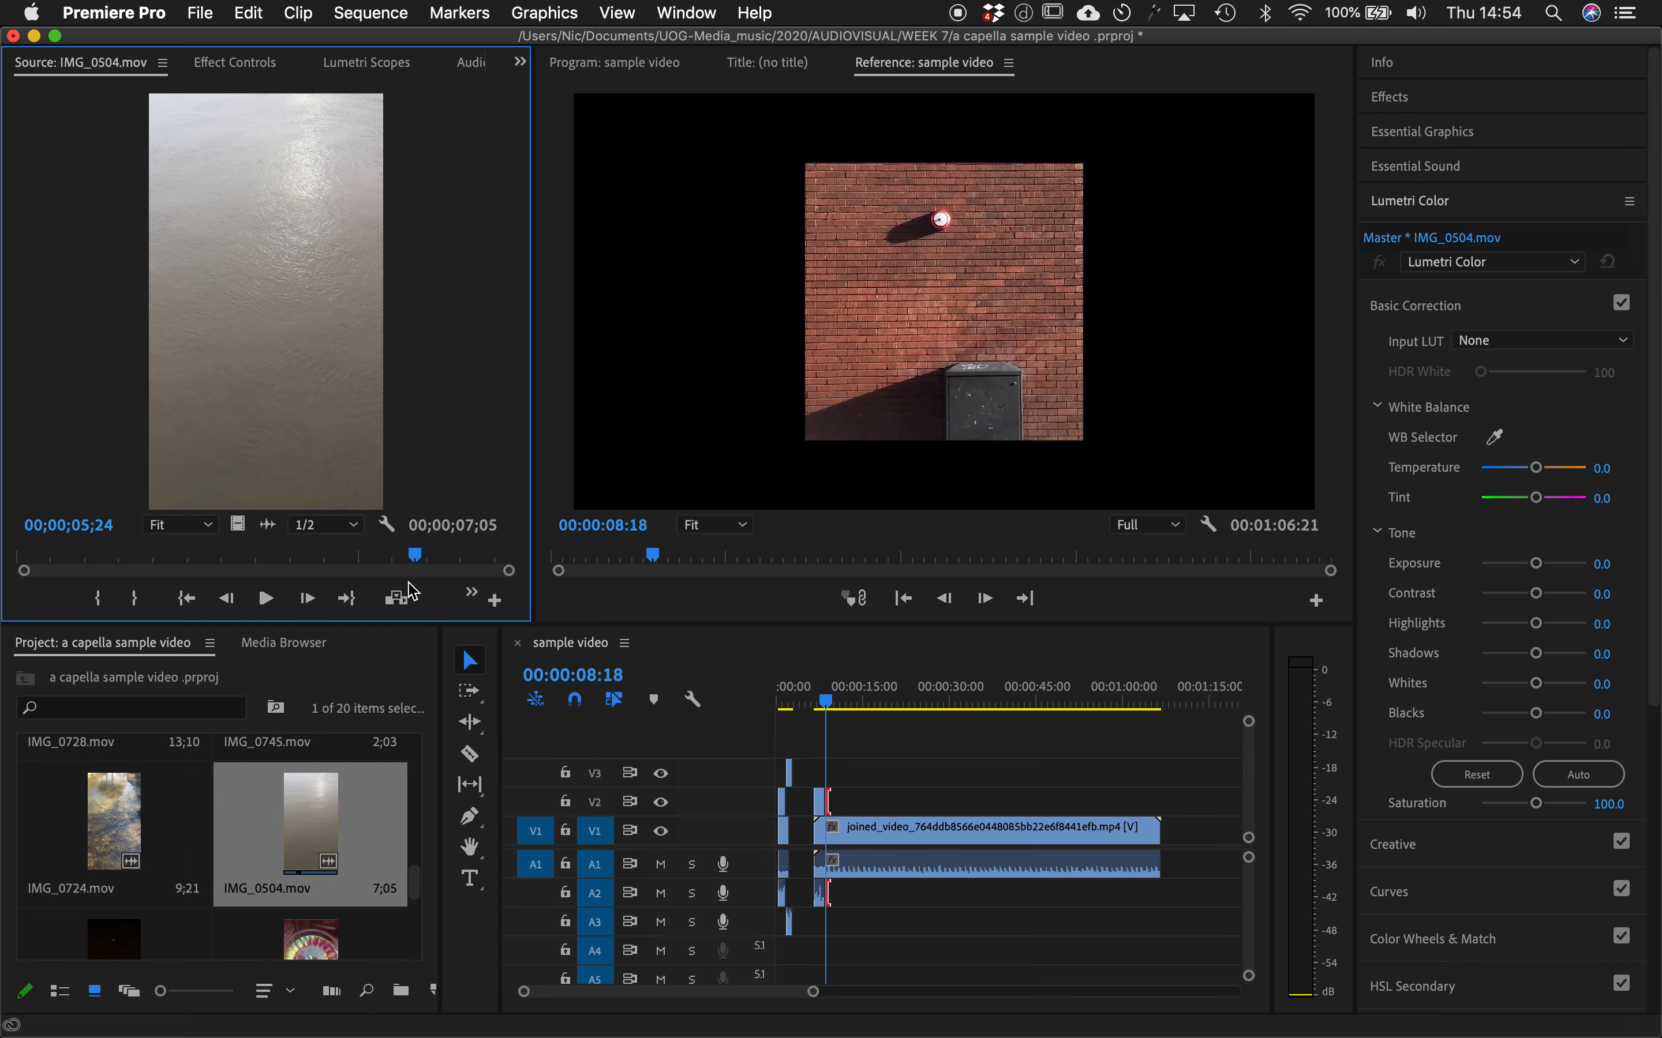
pyautogui.click(258, 864)
pyautogui.moveTo(413, 886); pyautogui.dragTo(416, 919)
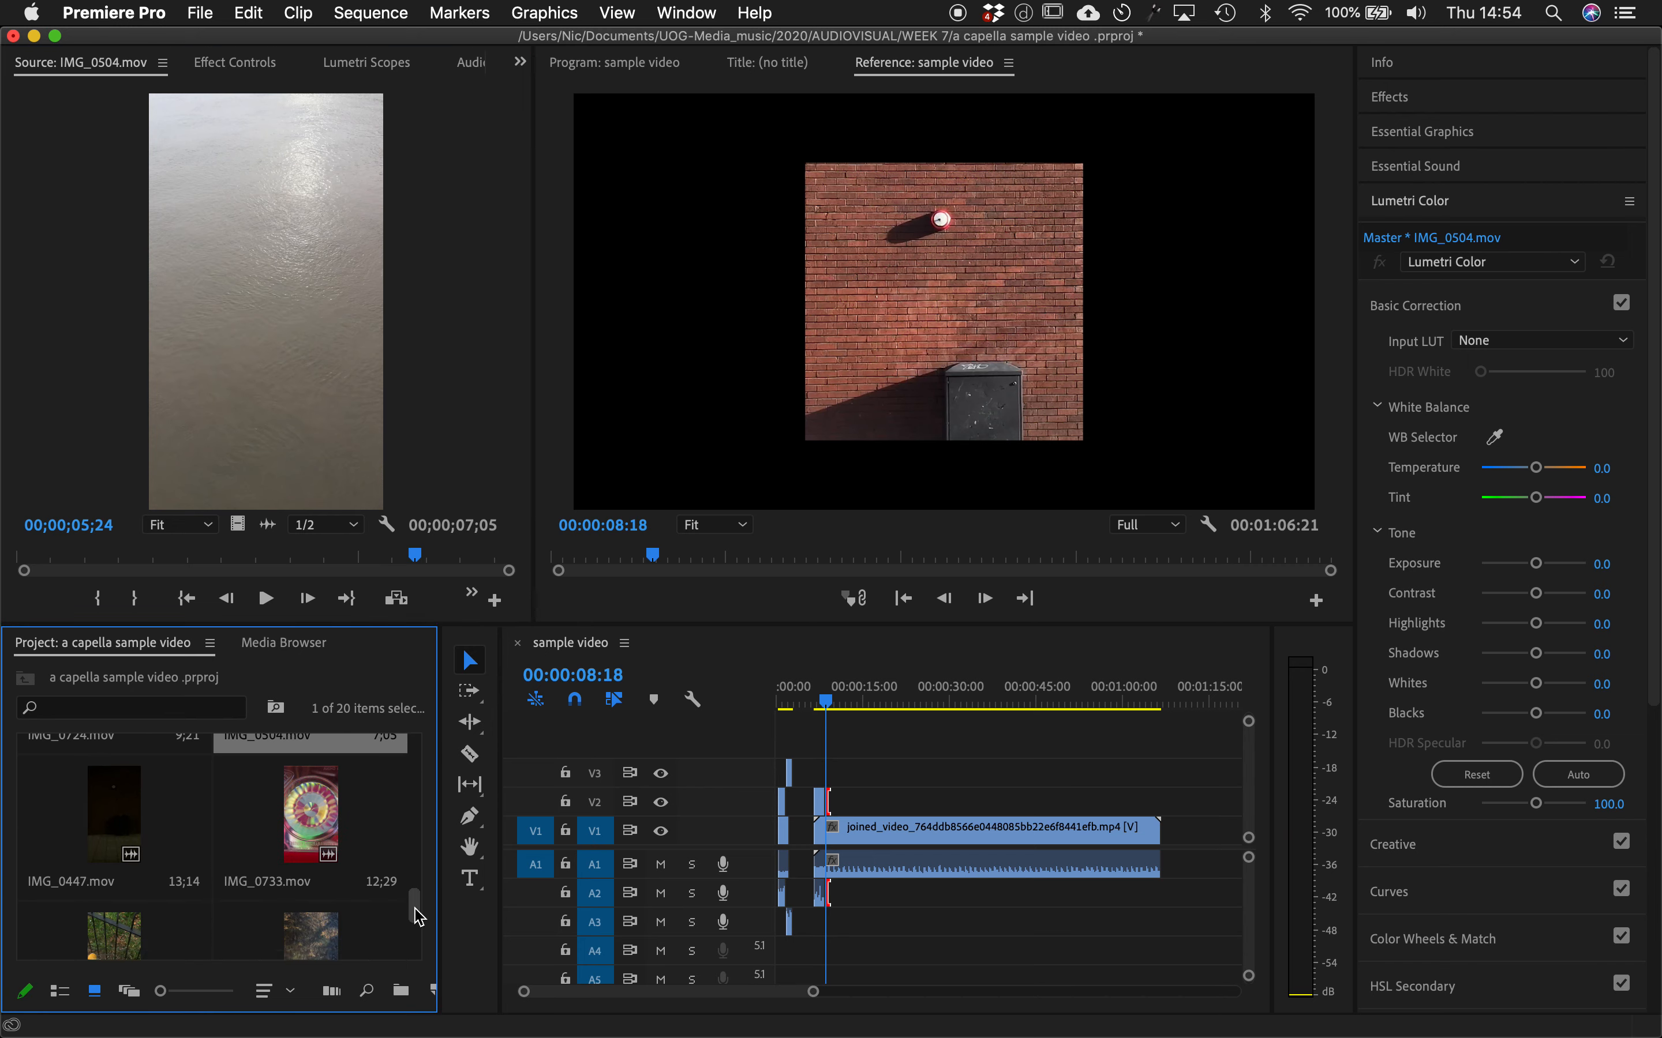
# - Preview IMG_0733.mov, mark a 00;00;04;21 range ending at 00;00;09;12, and place it on V2 and A2 about 13 seconds into the sequence
pyautogui.doubleClick(315, 817)
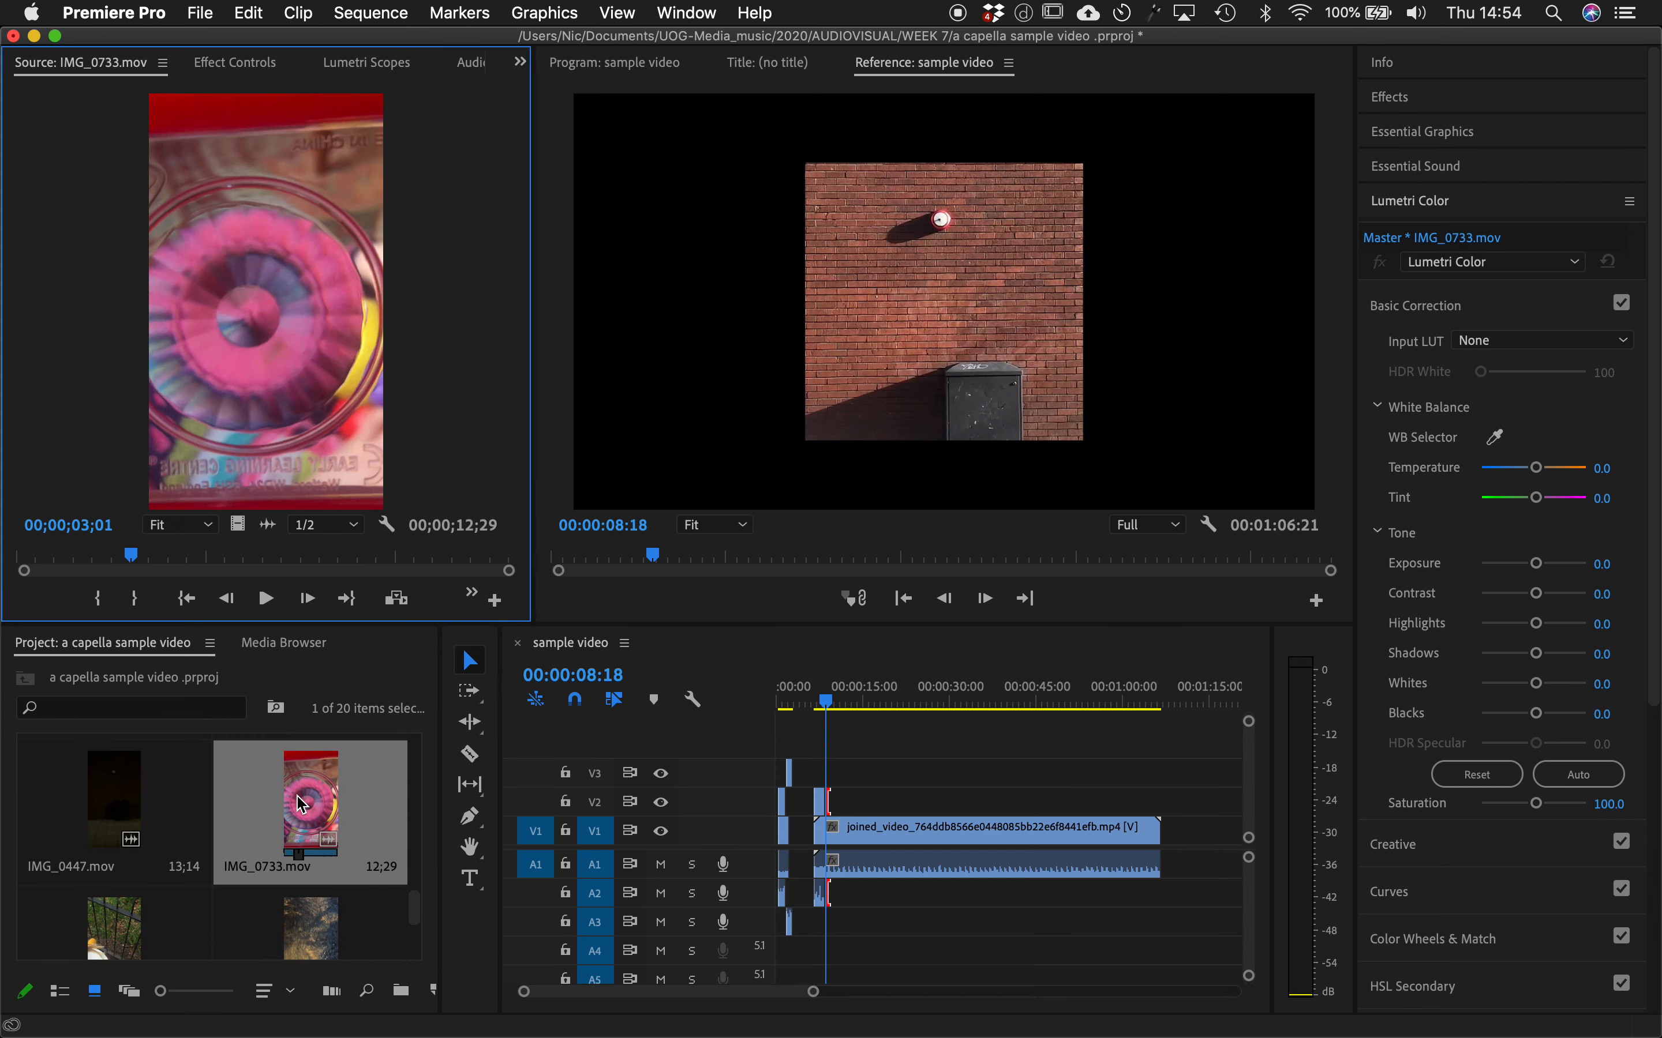
pyautogui.press('space')
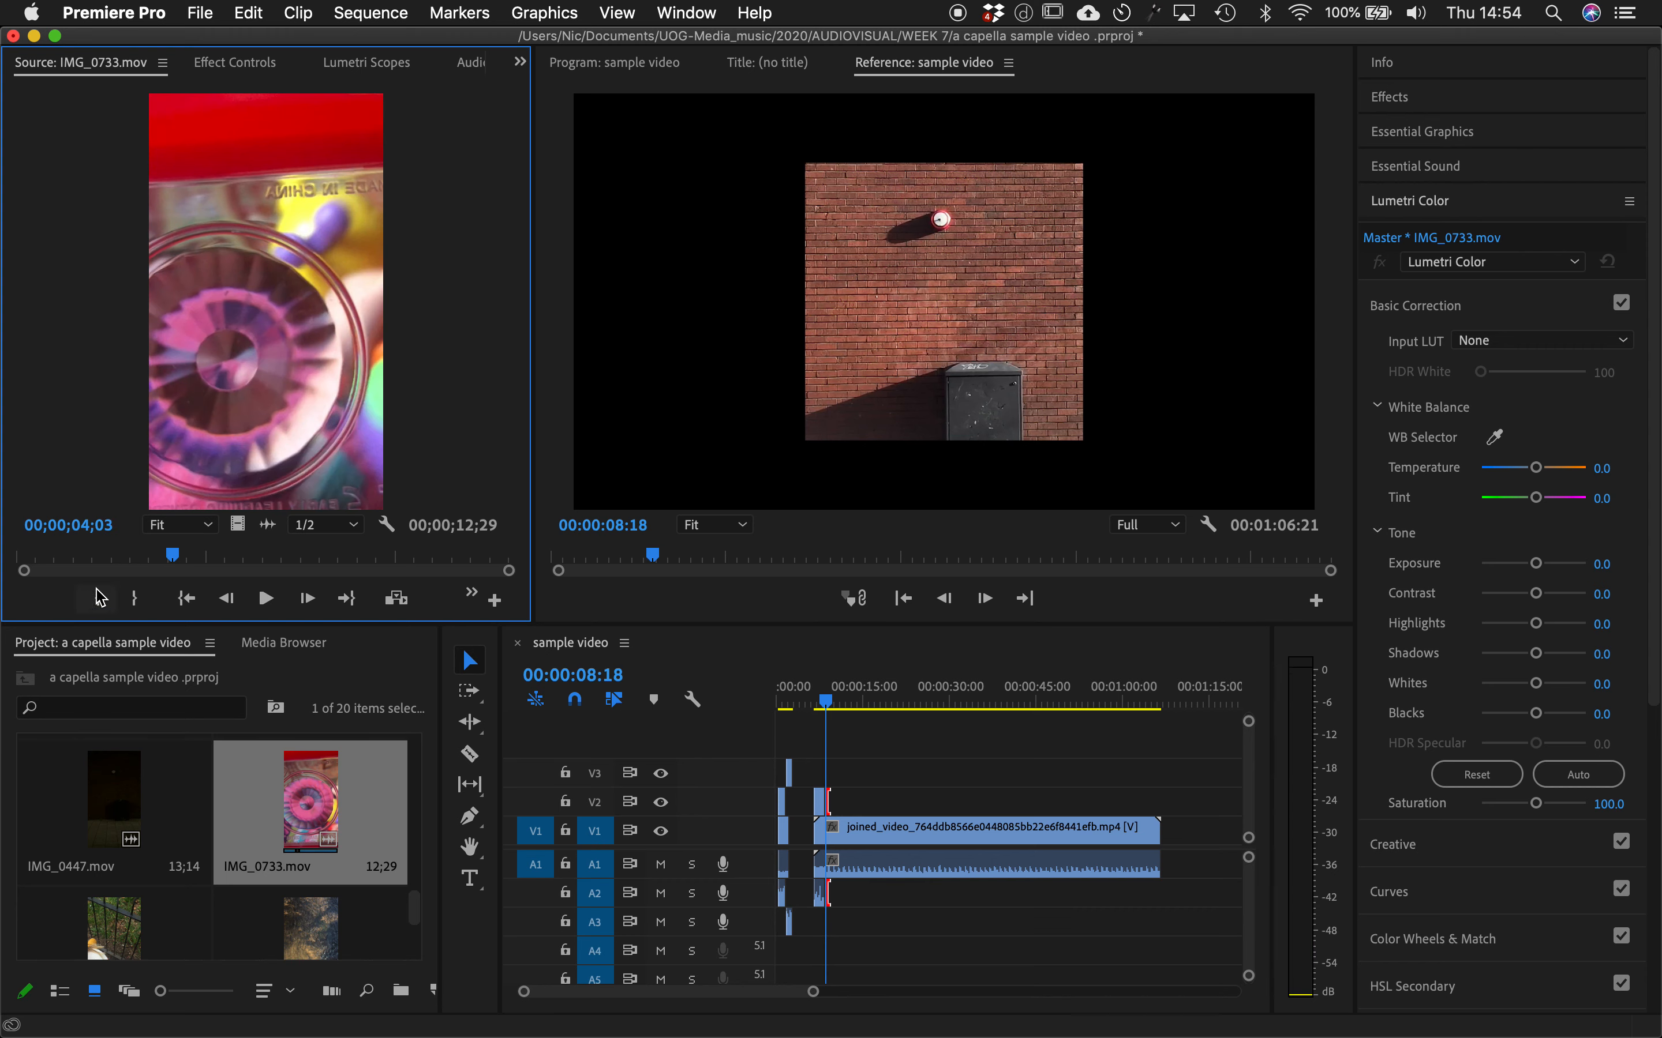
pyautogui.moveTo(171, 556); pyautogui.dragTo(271, 567)
pyautogui.press('space')
pyautogui.click(152, 566)
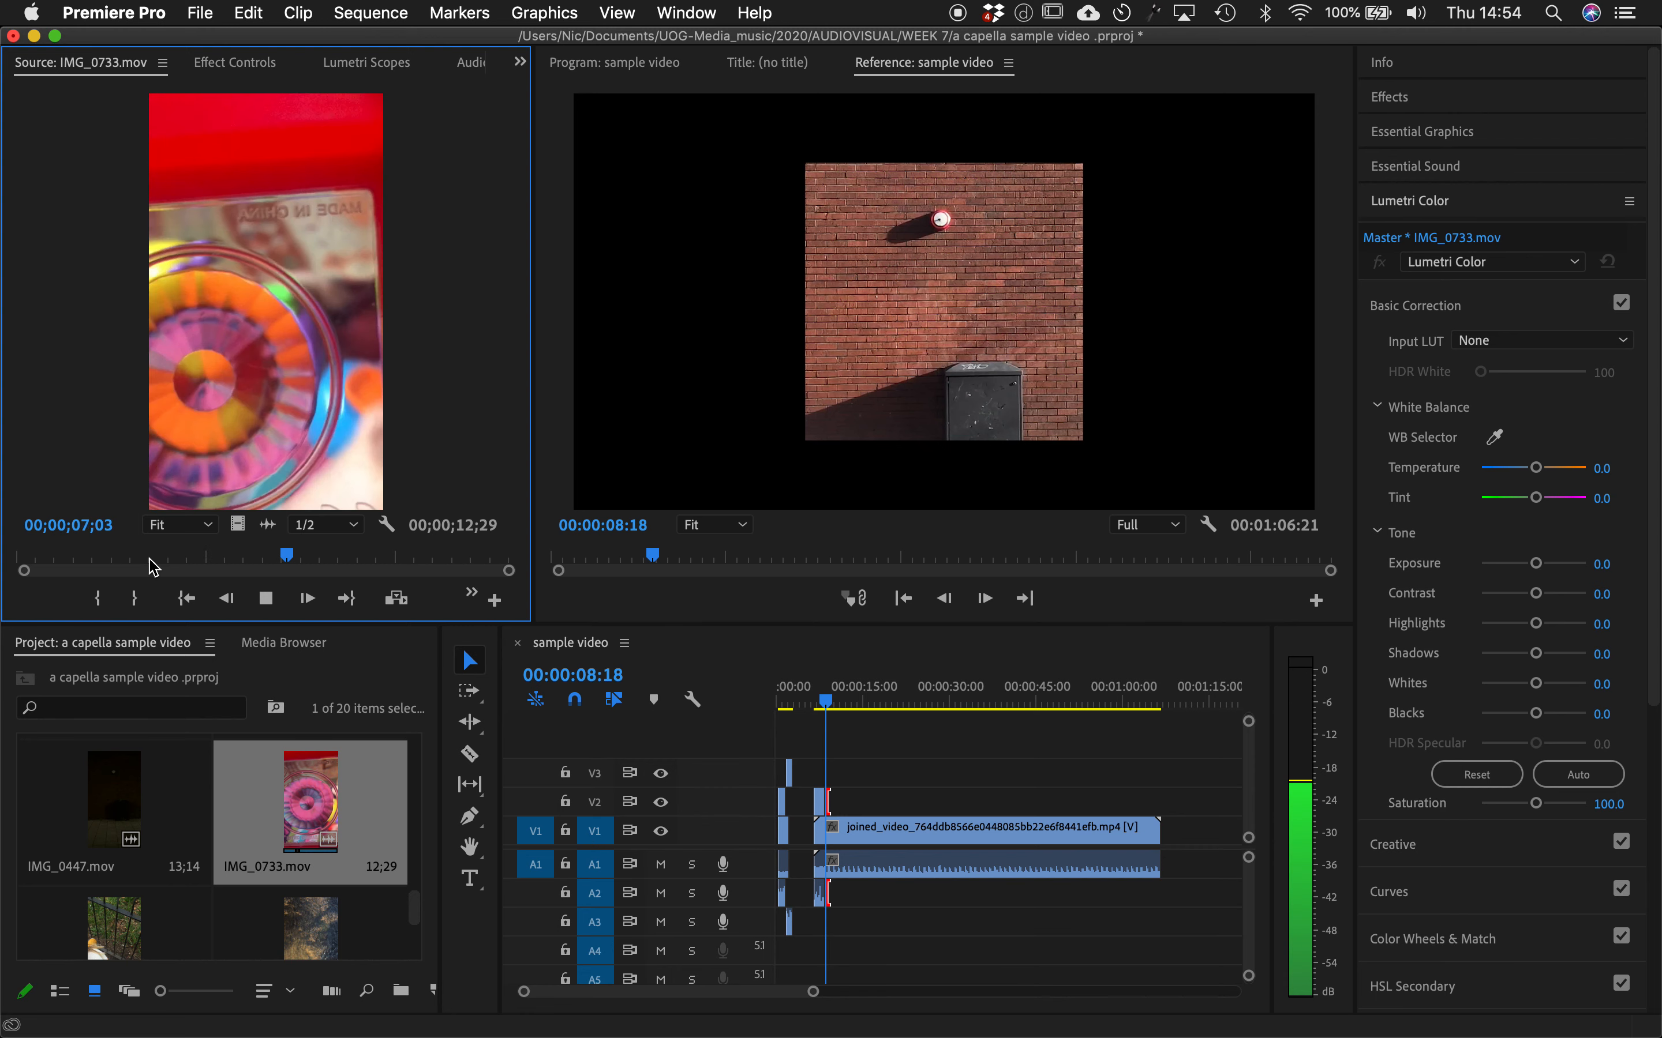
pyautogui.press('space')
pyautogui.moveTo(317, 558); pyautogui.dragTo(373, 558)
pyautogui.press('i')
pyautogui.press('o')
pyautogui.moveTo(243, 372); pyautogui.dragTo(867, 816)
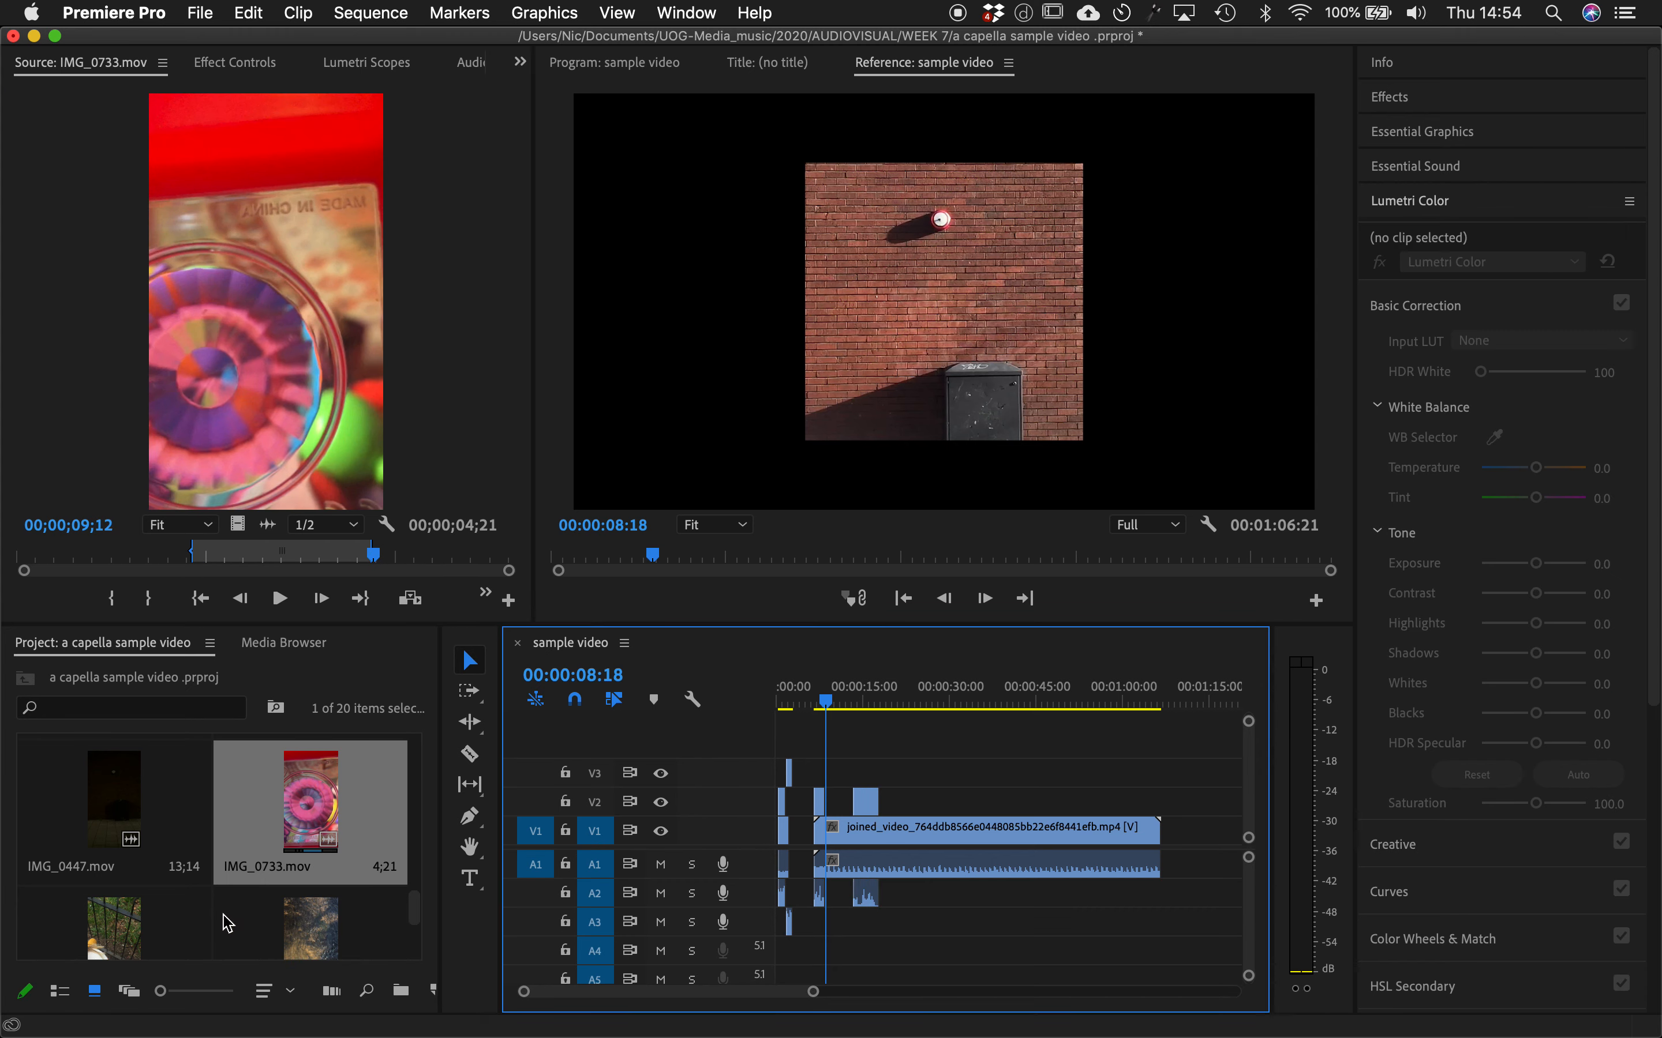
# - Mark a 00;00;01;12 range of IMG_0759.mov ending at 00;00;04;19 and place it on V3 and A3 about 22 seconds into the sequence
pyautogui.scroll(-2, 227, 924)
pyautogui.scroll(2, 227, 924)
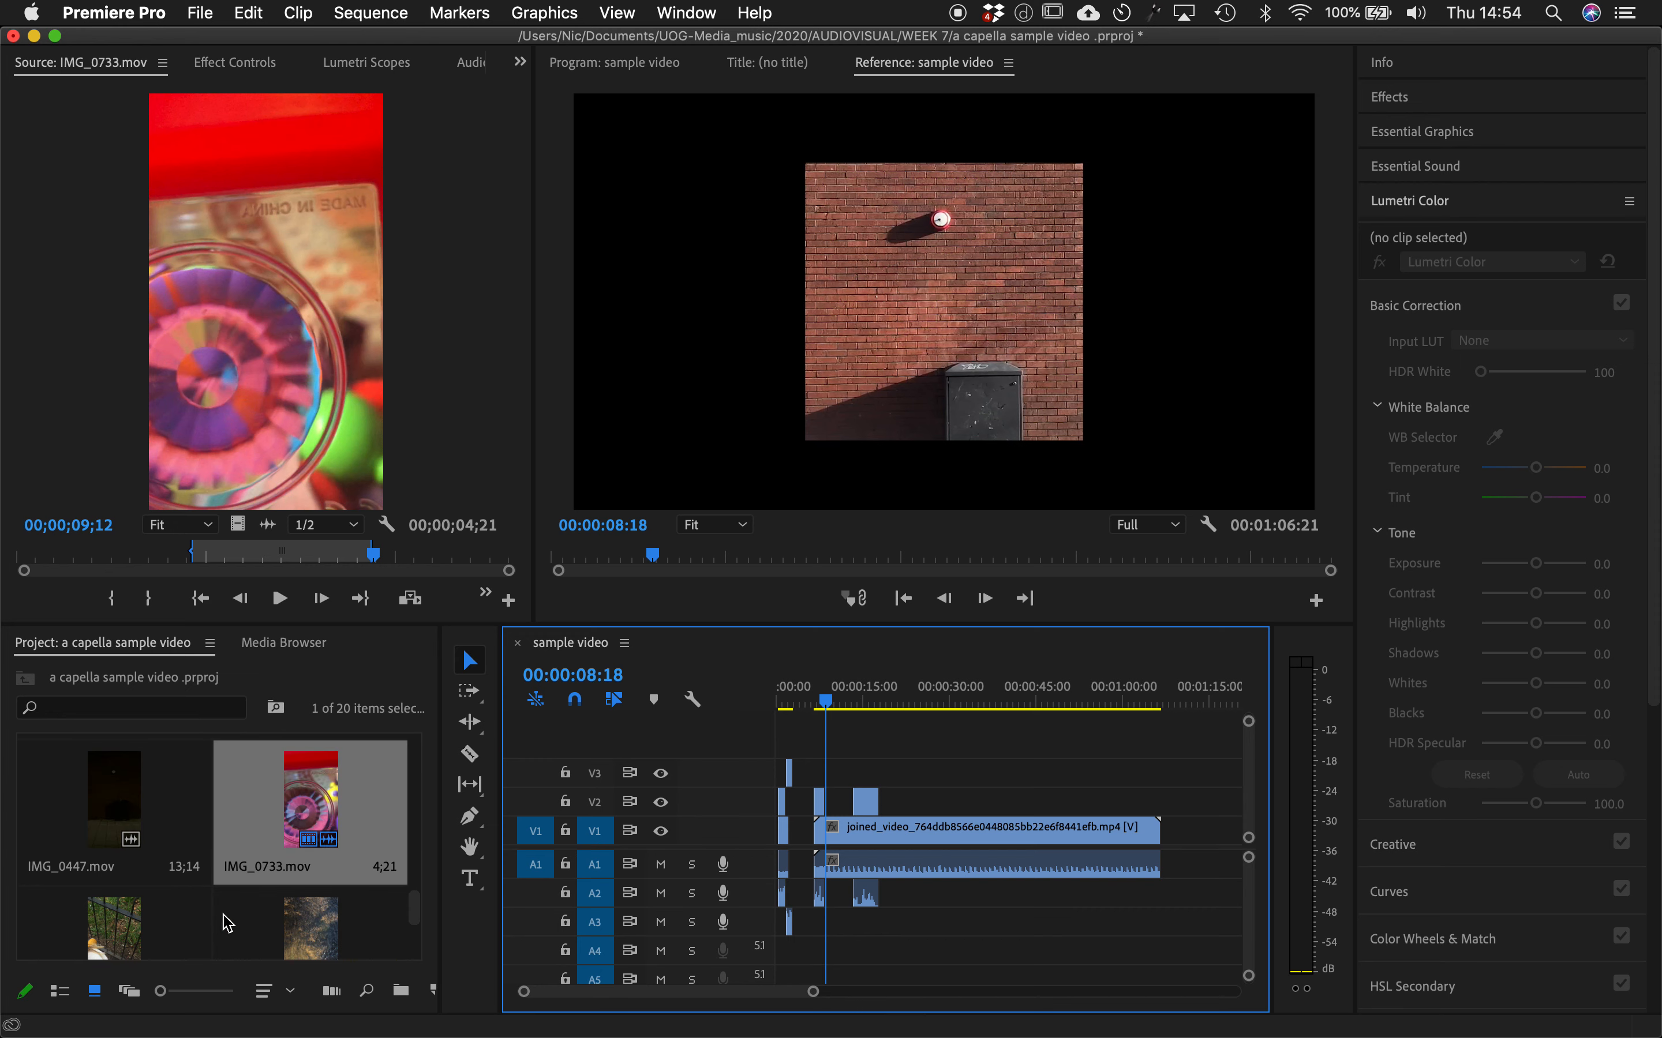
pyautogui.doubleClick(142, 931)
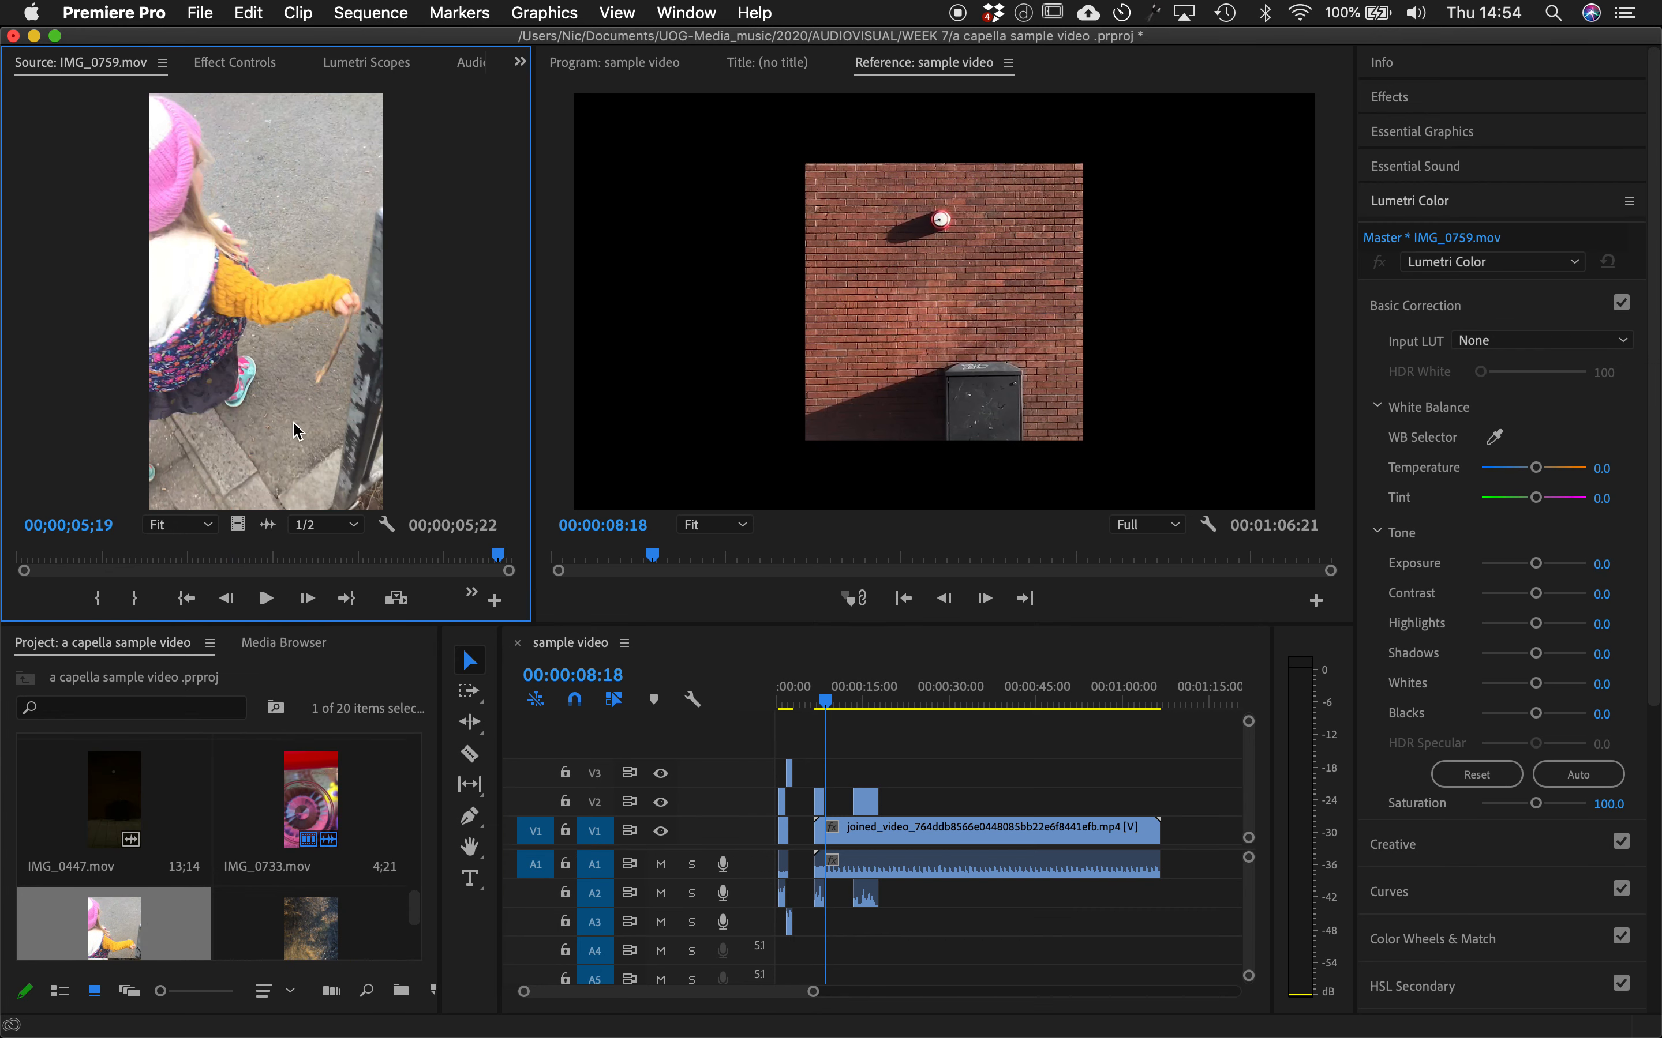
pyautogui.moveTo(111, 558); pyautogui.dragTo(422, 569)
pyautogui.press('i')
pyautogui.press('o')
pyautogui.moveTo(240, 387); pyautogui.dragTo(913, 783)
# - Preview IMG_0722.mov in the Source Monitor and look through the remaining clips in the project
pyautogui.click(418, 913)
pyautogui.scroll(-5, 420, 915)
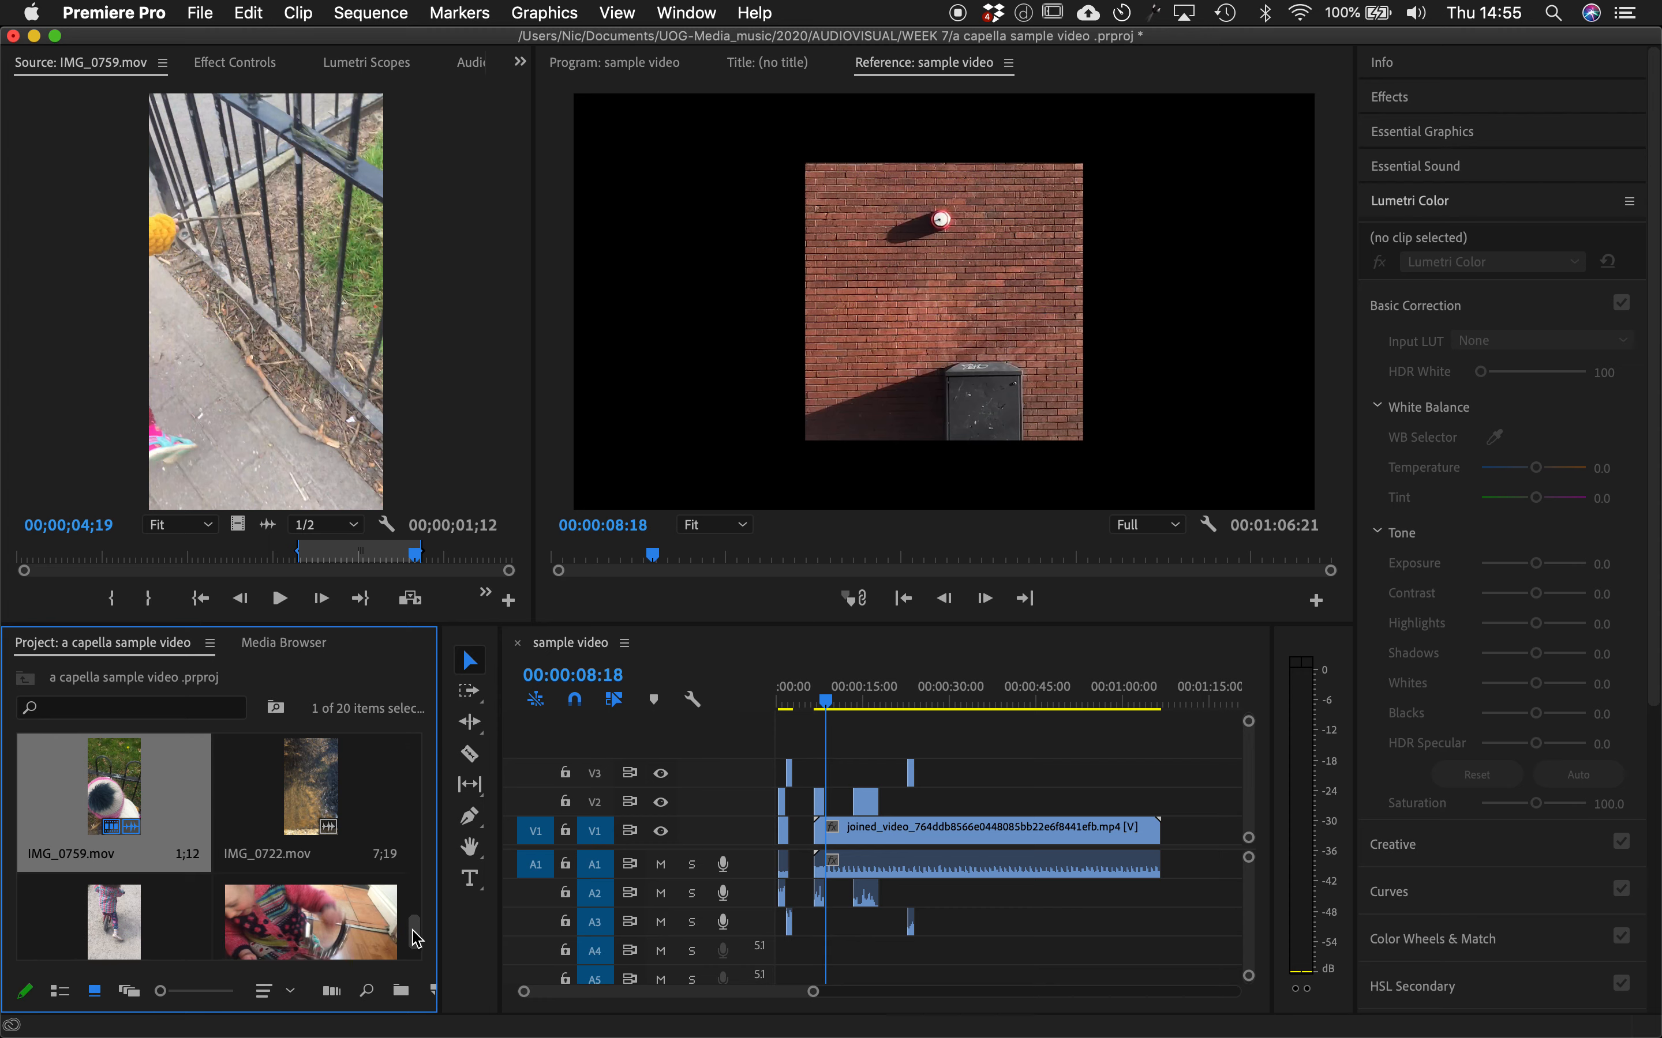
pyautogui.doubleClick(302, 872)
pyautogui.moveTo(173, 558); pyautogui.dragTo(89, 560)
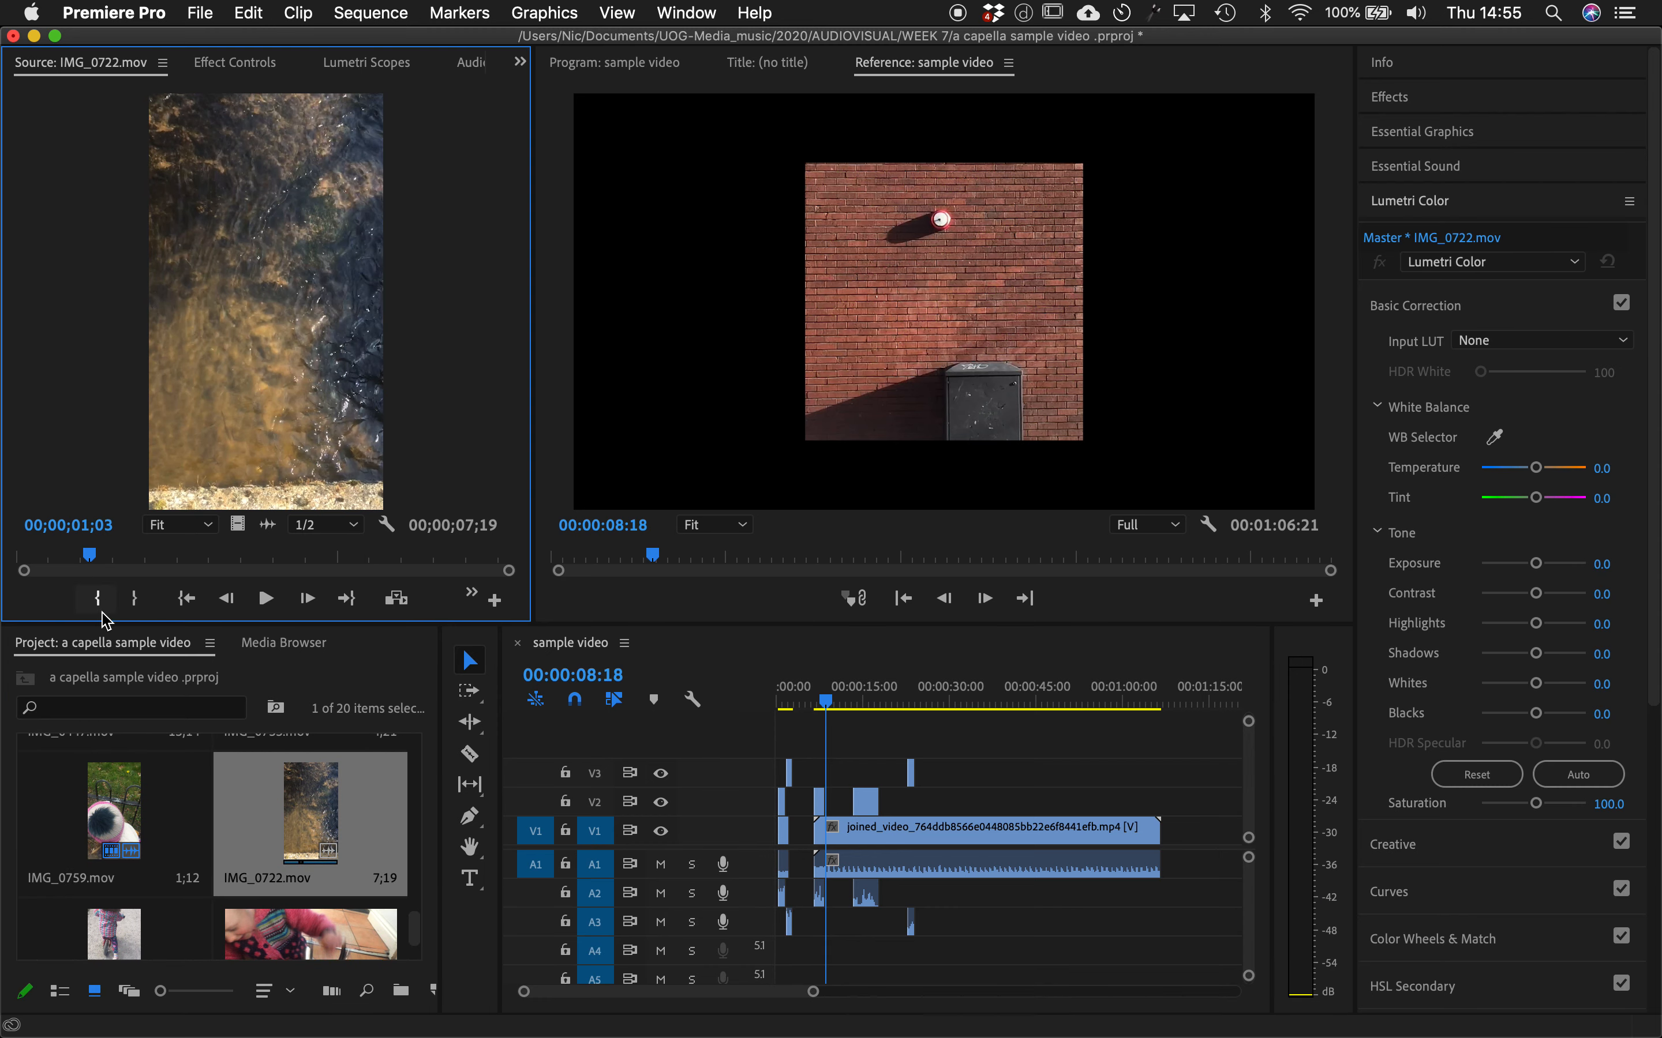
pyautogui.moveTo(415, 936); pyautogui.dragTo(424, 971)
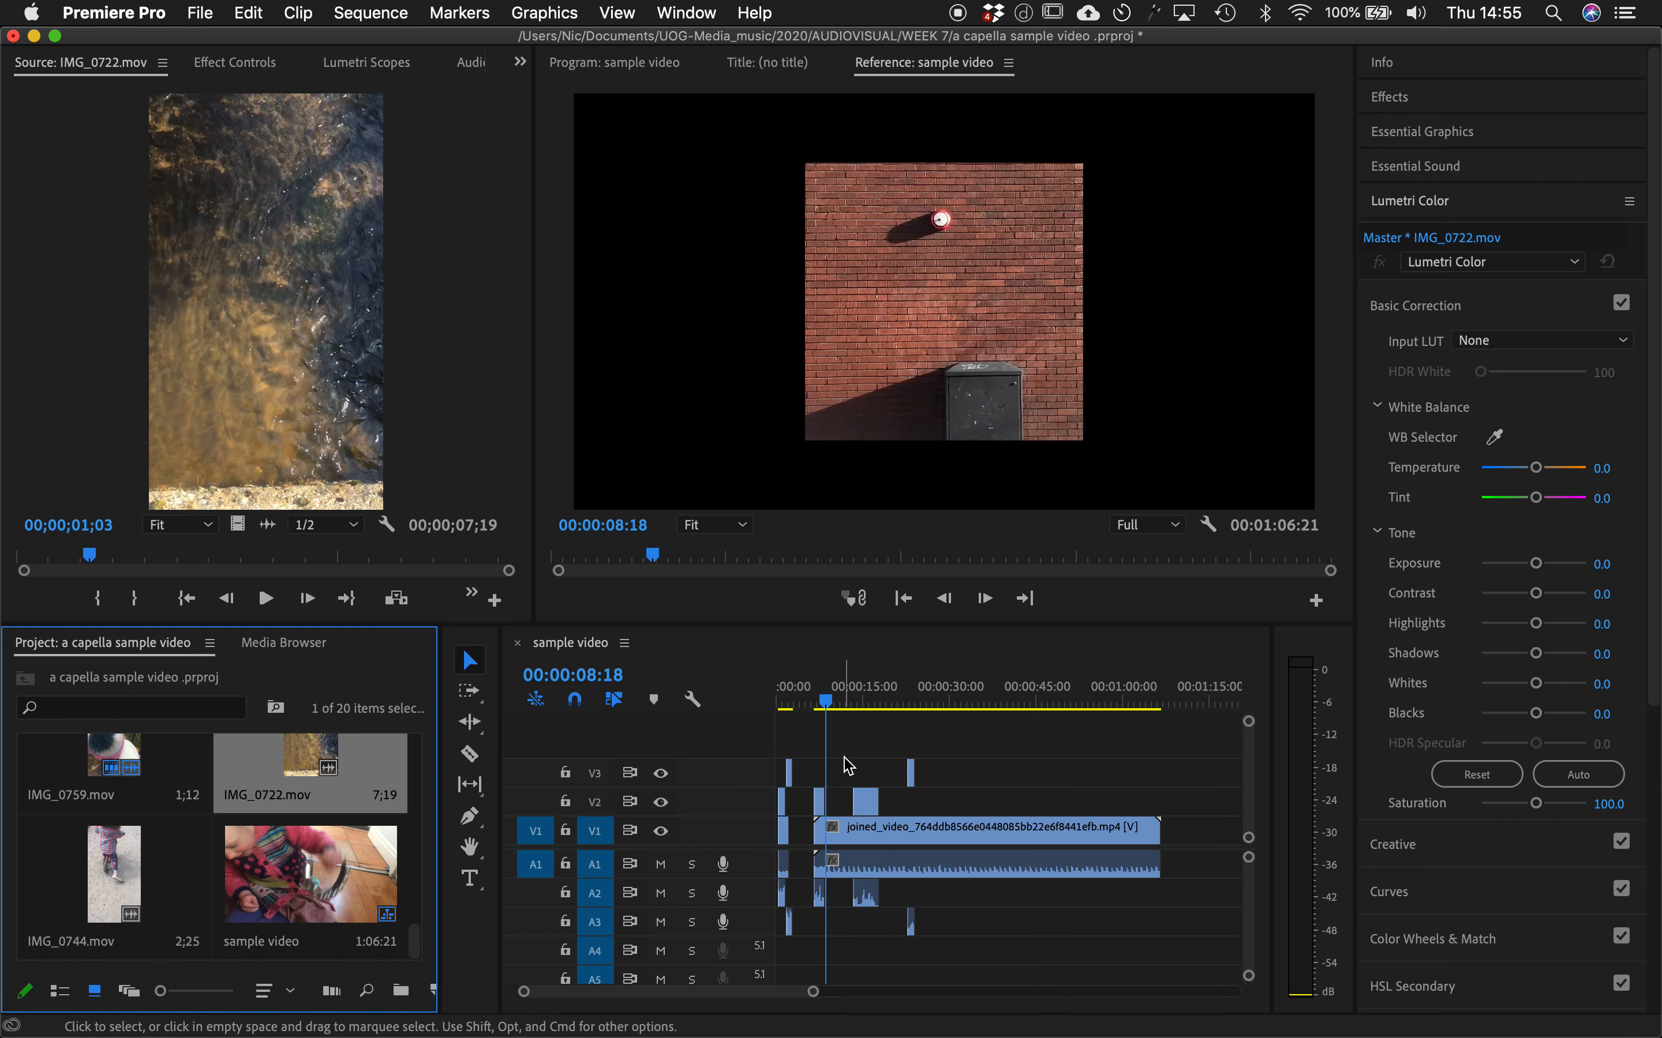
# - Enlarge the timeline area and move the opening V3 and V2 clips to V3 at about 28 and 33 seconds
pyautogui.moveTo(777, 626); pyautogui.dragTo(771, 536)
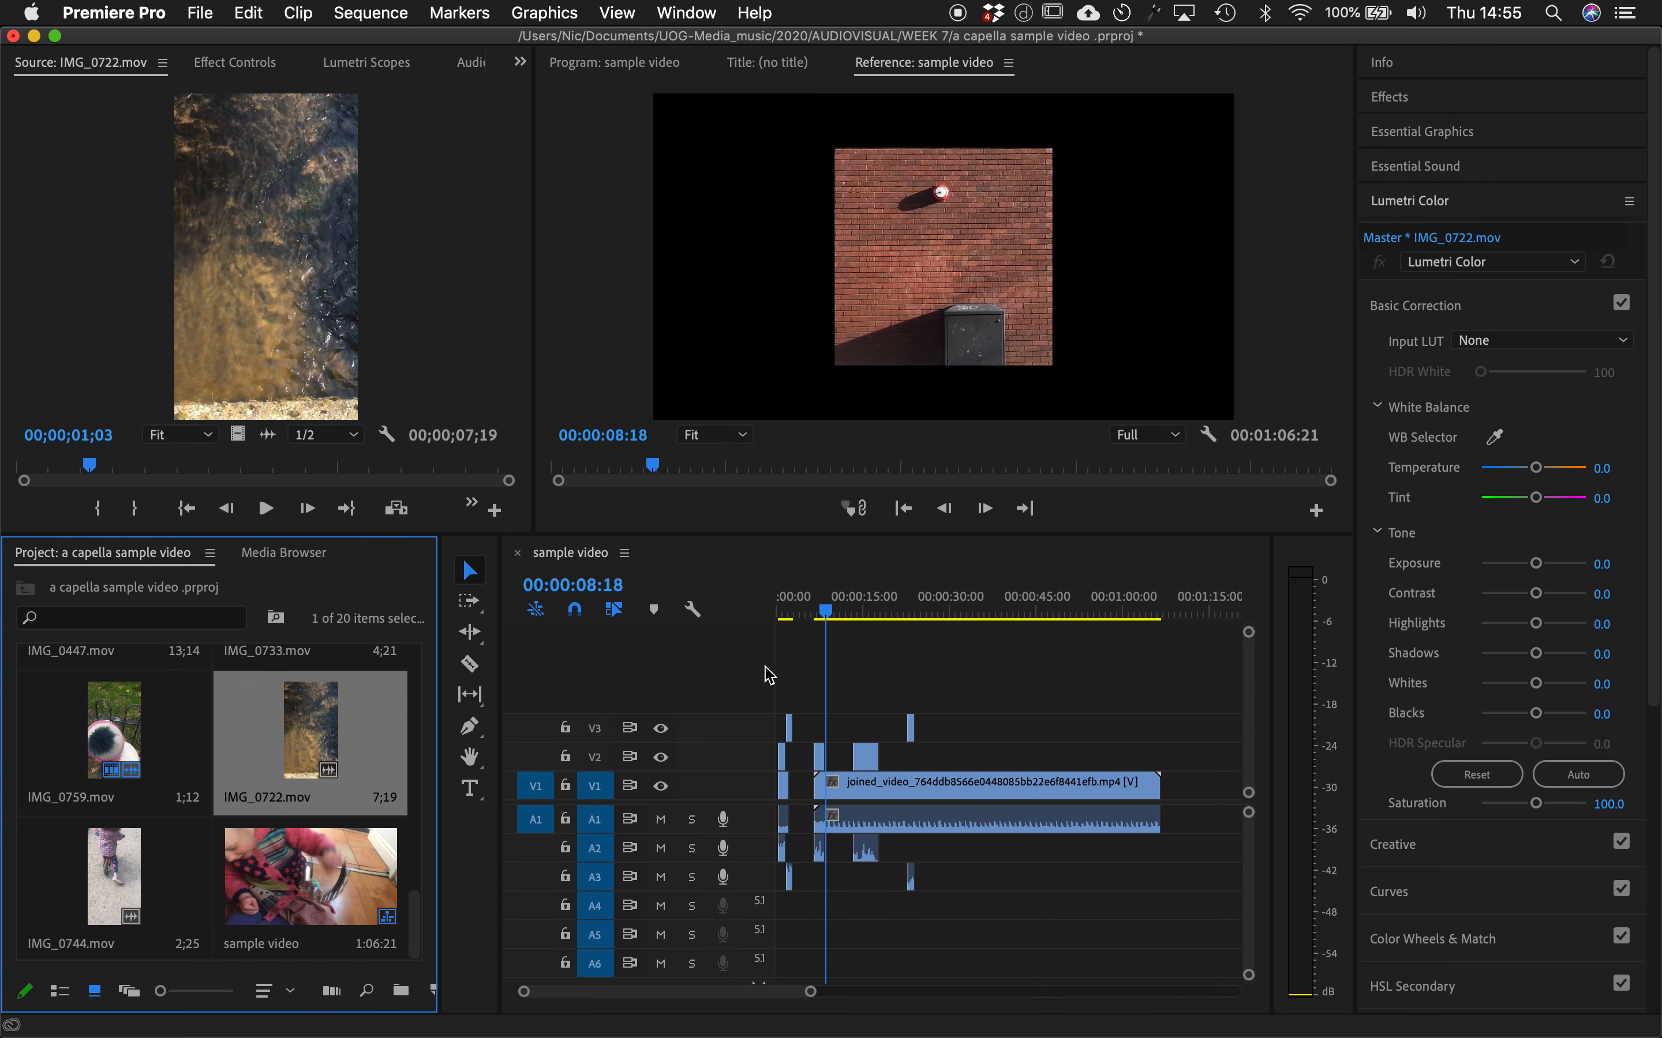
pyautogui.moveTo(829, 620); pyautogui.dragTo(769, 614)
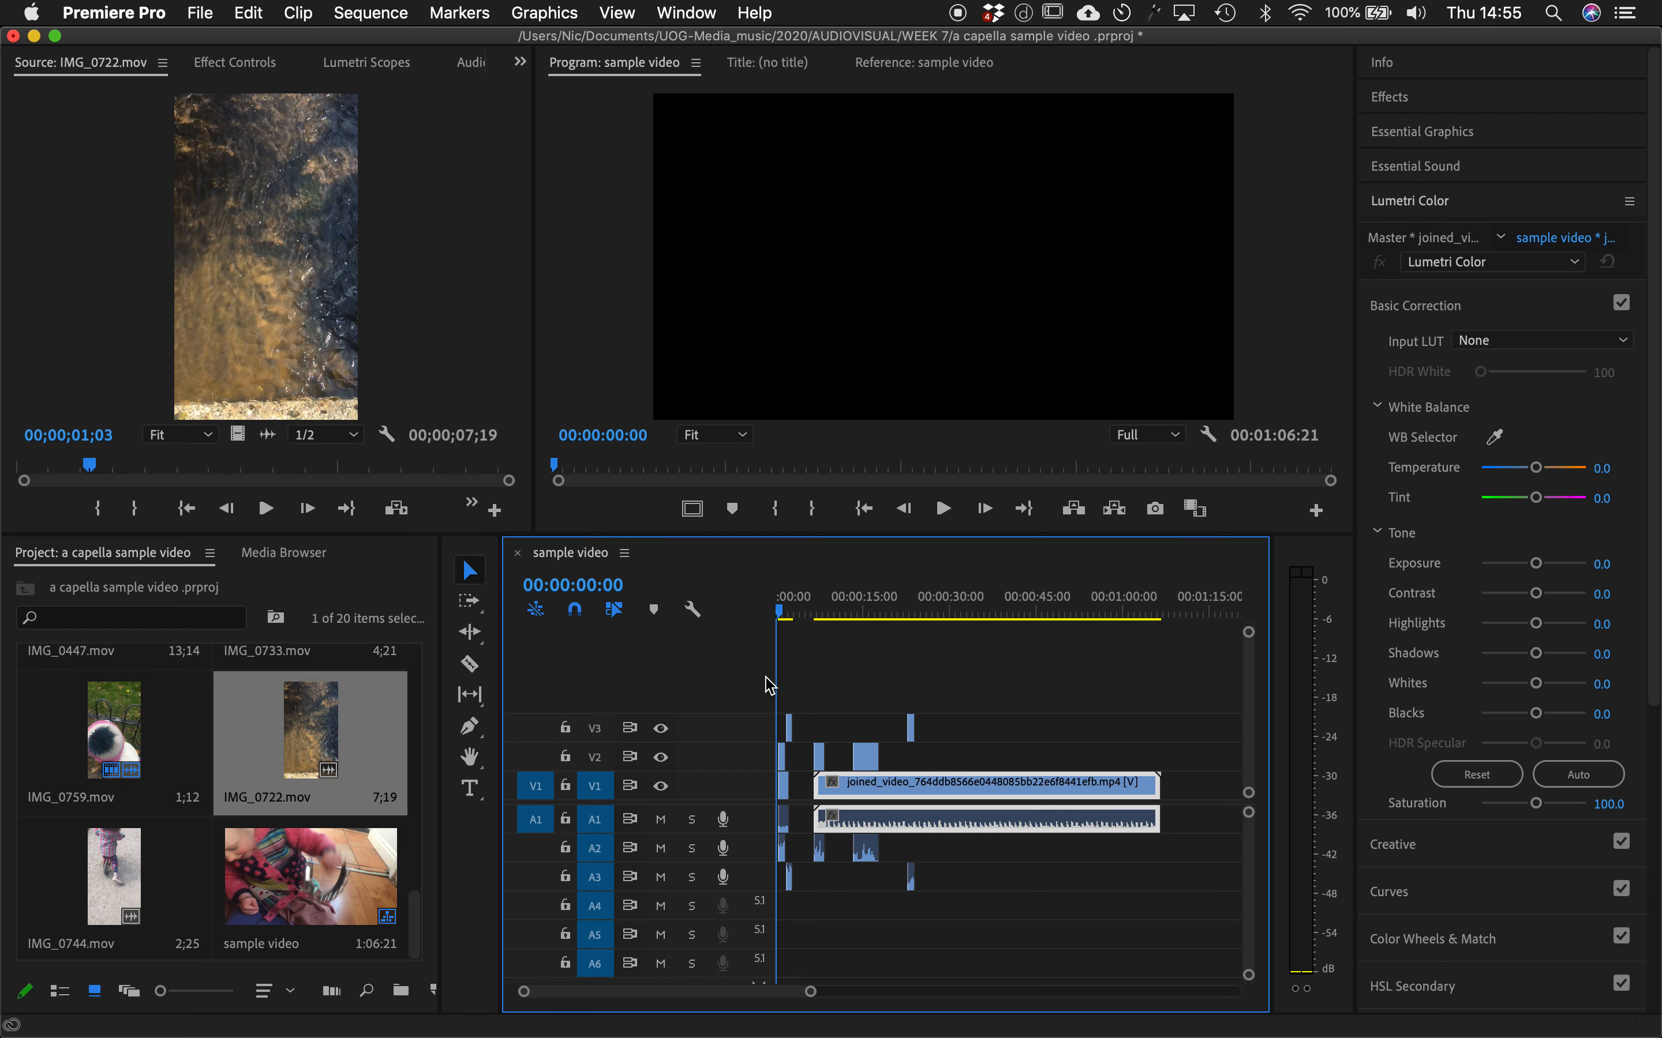
pyautogui.moveTo(791, 729); pyautogui.dragTo(942, 732)
pyautogui.moveTo(782, 755); pyautogui.dragTo(971, 732)
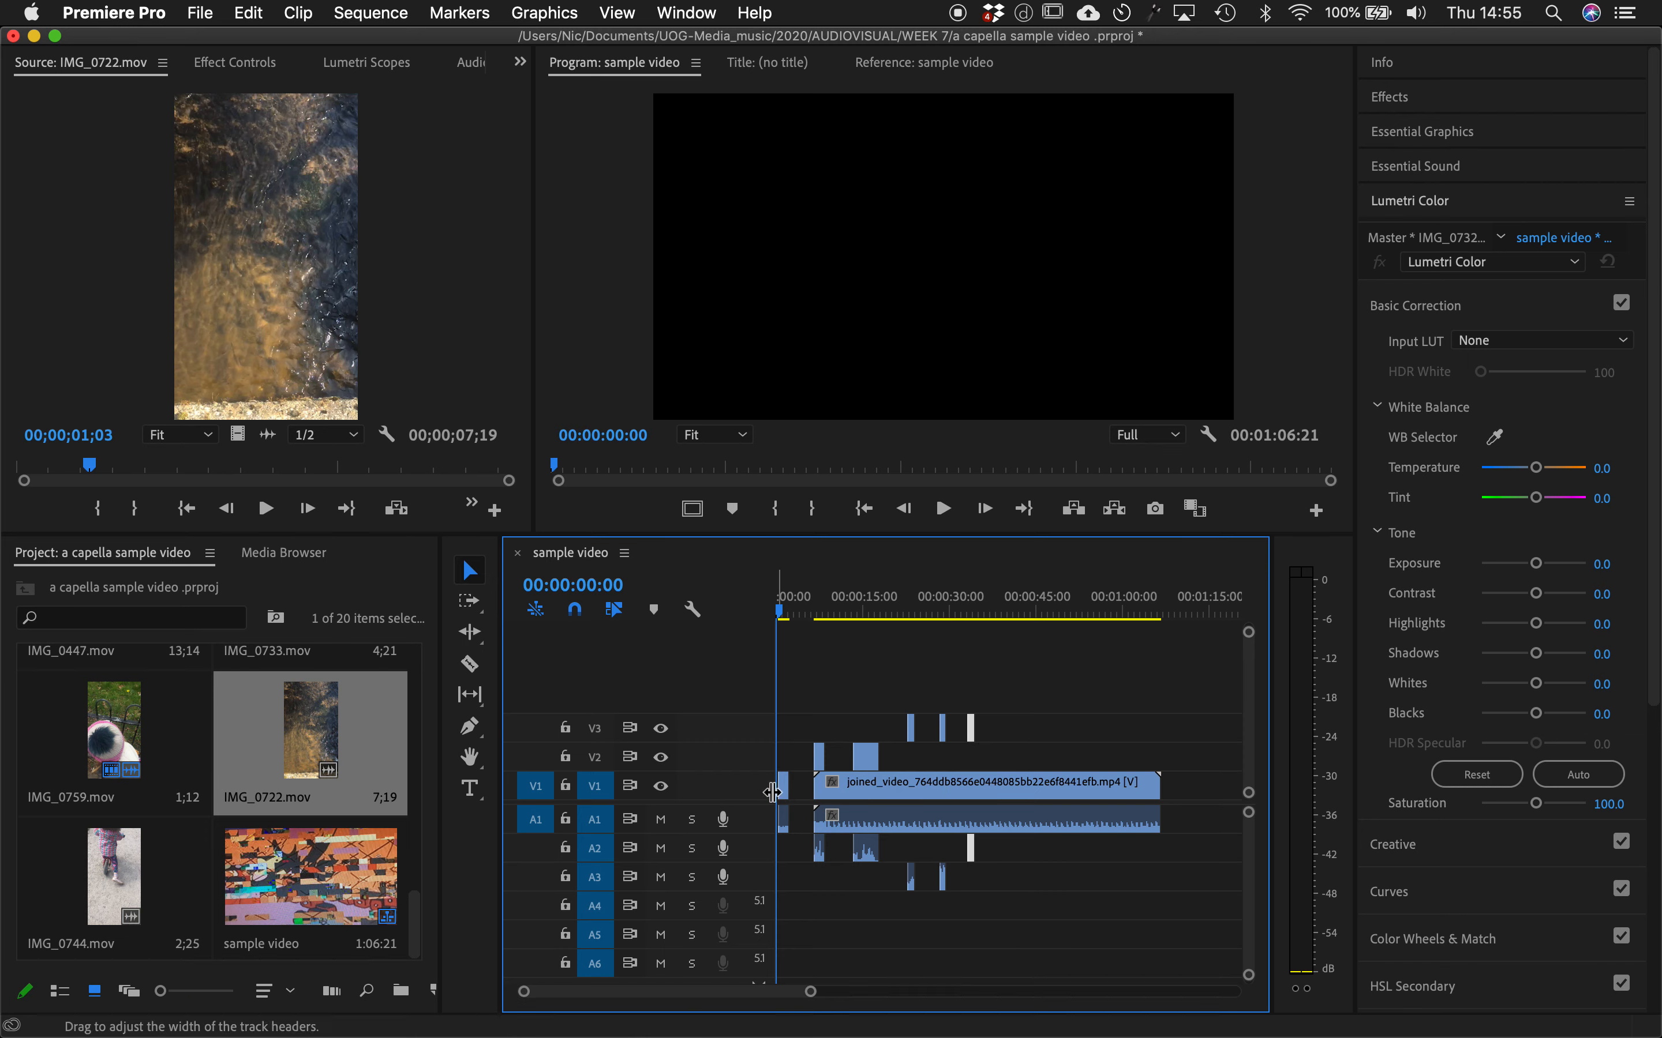
# - Move IMG_0404.mov onto V3 and A2 at about 13 seconds and shift the joined video on V1 and A1 to about 2 seconds
pyautogui.moveTo(784, 786); pyautogui.dragTo(781, 760)
pyautogui.moveTo(784, 826); pyautogui.dragTo(784, 855)
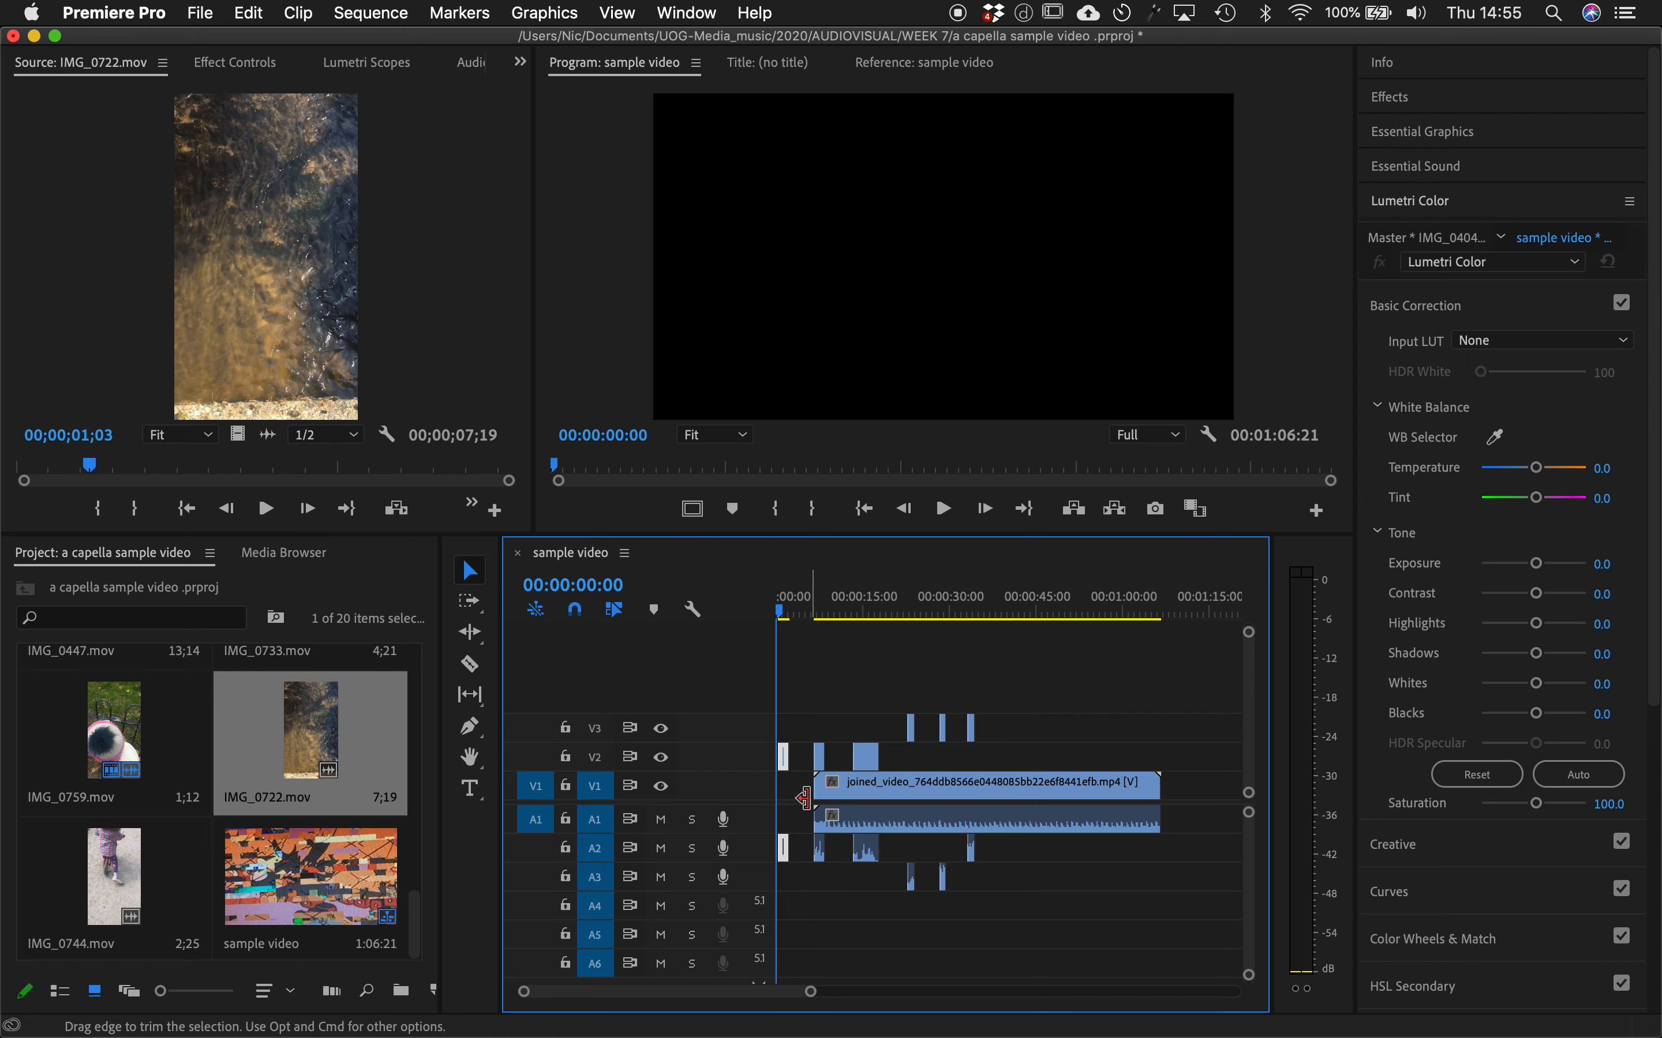
pyautogui.moveTo(836, 799); pyautogui.dragTo(848, 755)
# - Review the sequence around 14 seconds and open its IMG_0733.mov and IMG_0404.mov clips in the Source Monitor
pyautogui.click(870, 608)
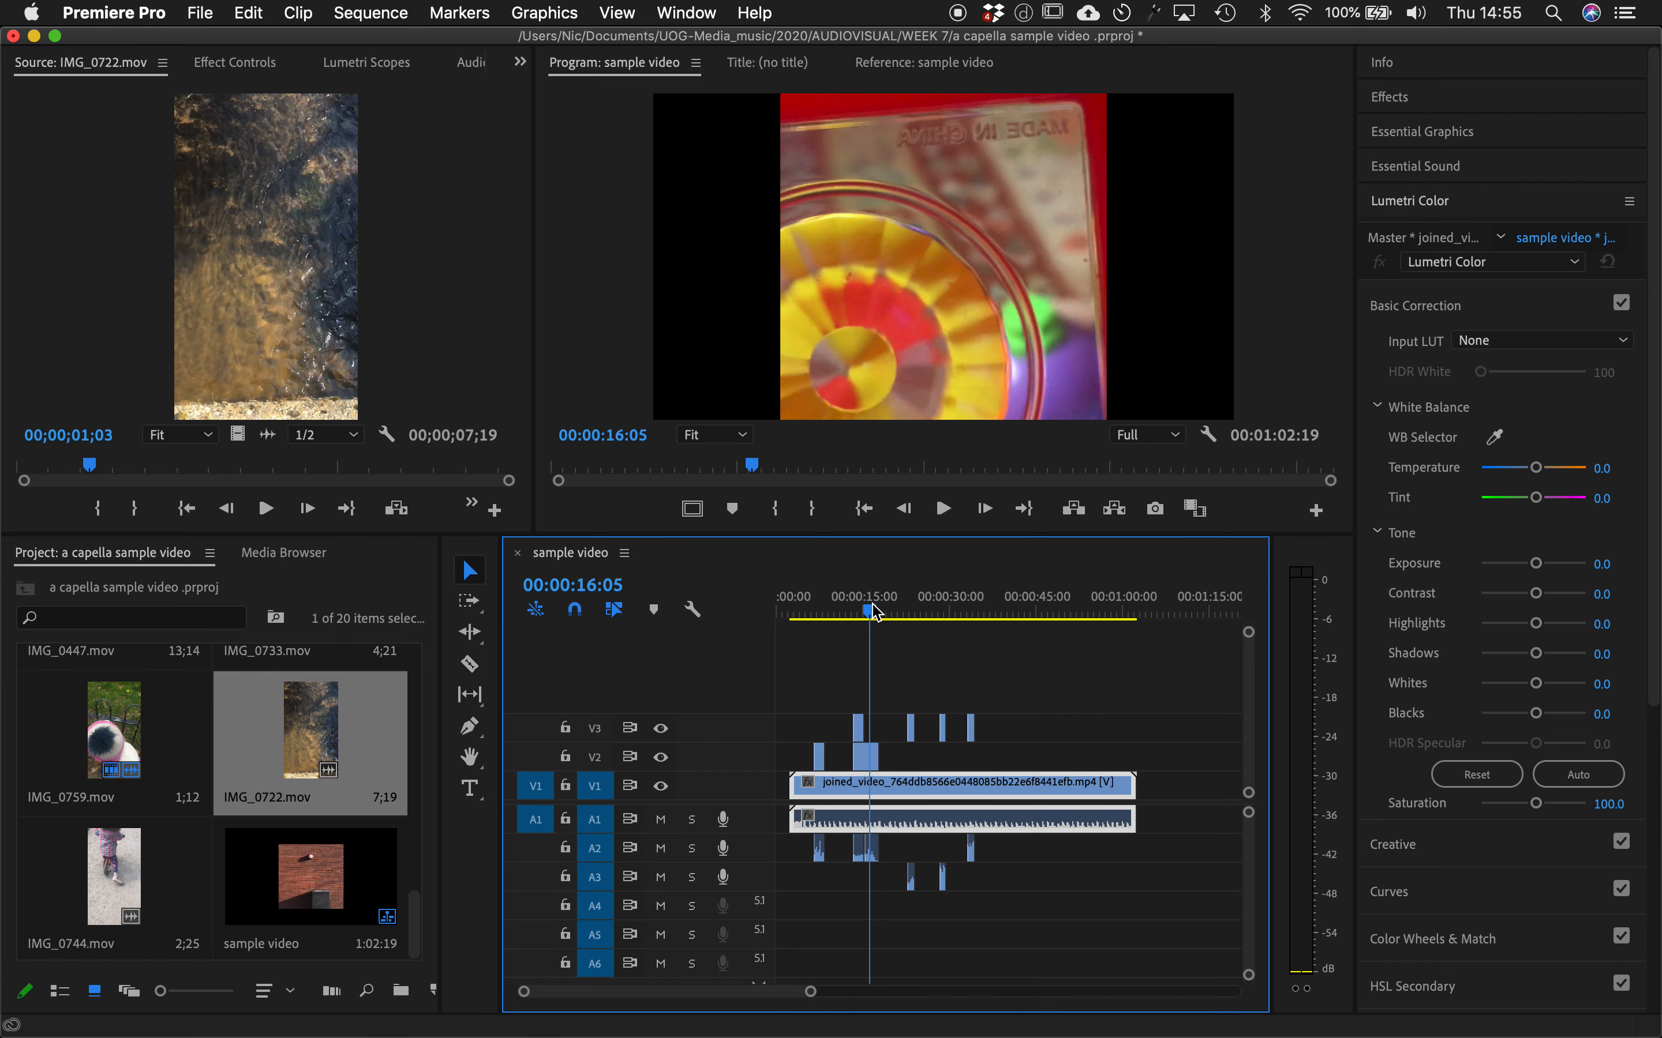
pyautogui.click(816, 584)
pyautogui.moveTo(855, 608); pyautogui.dragTo(863, 610)
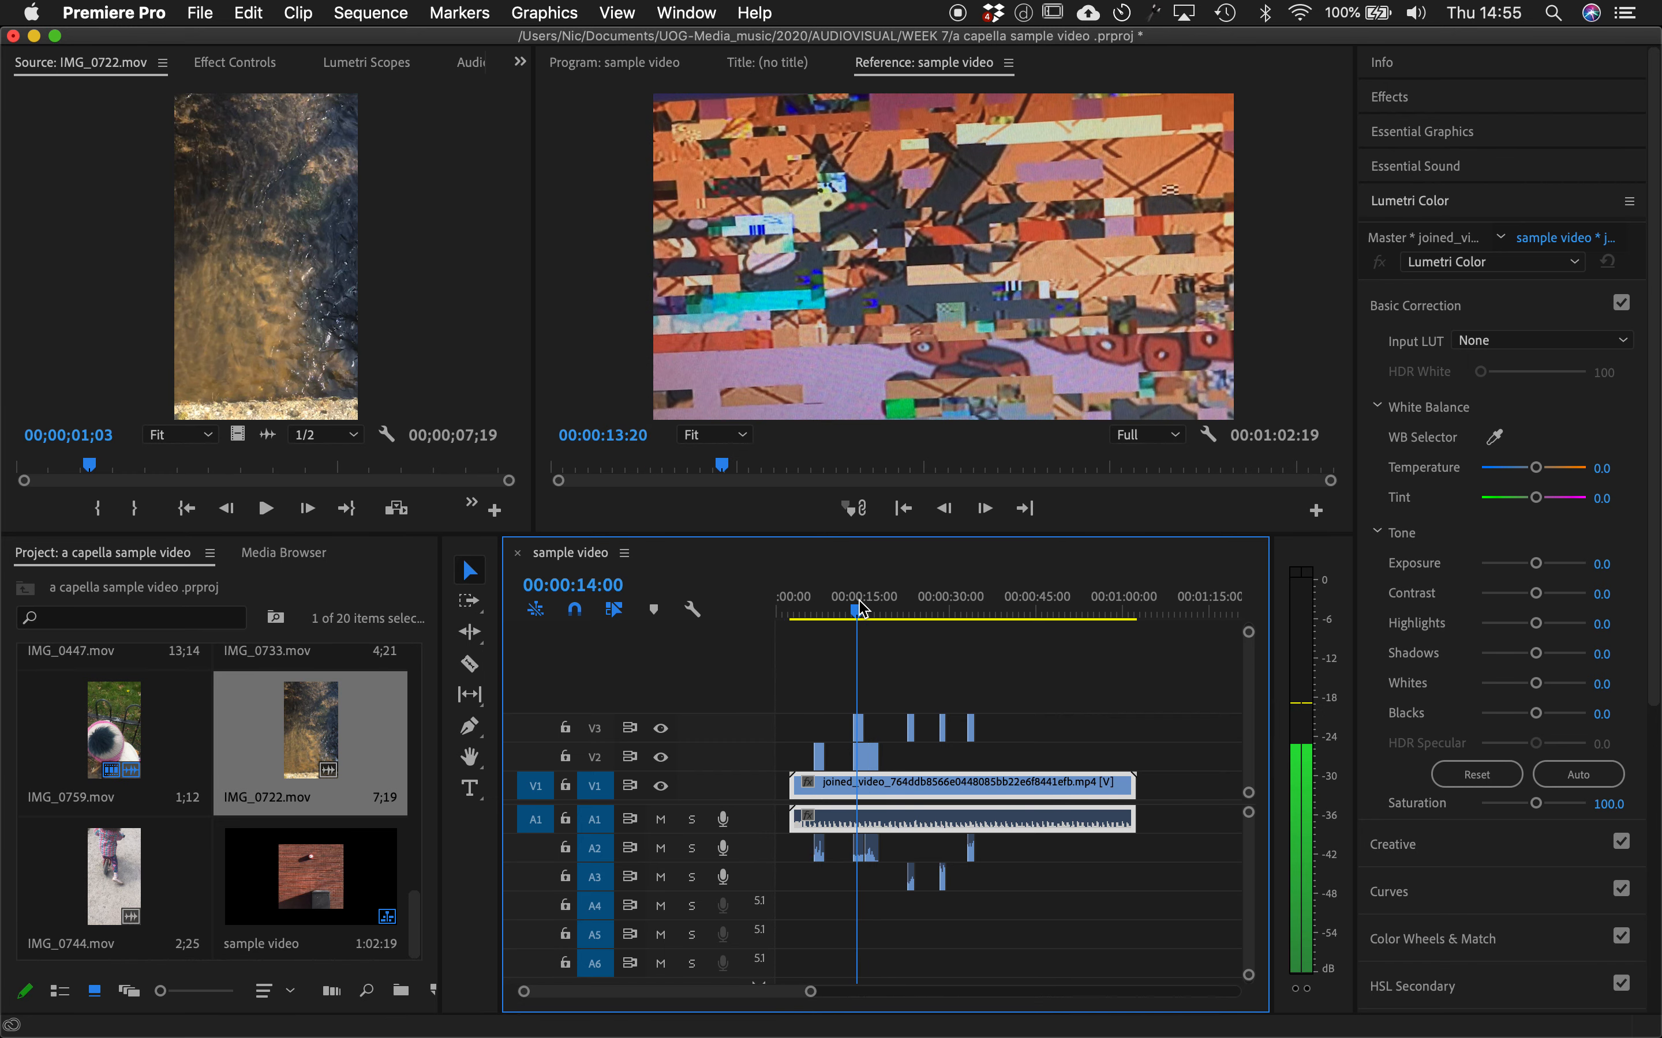
pyautogui.click(859, 732)
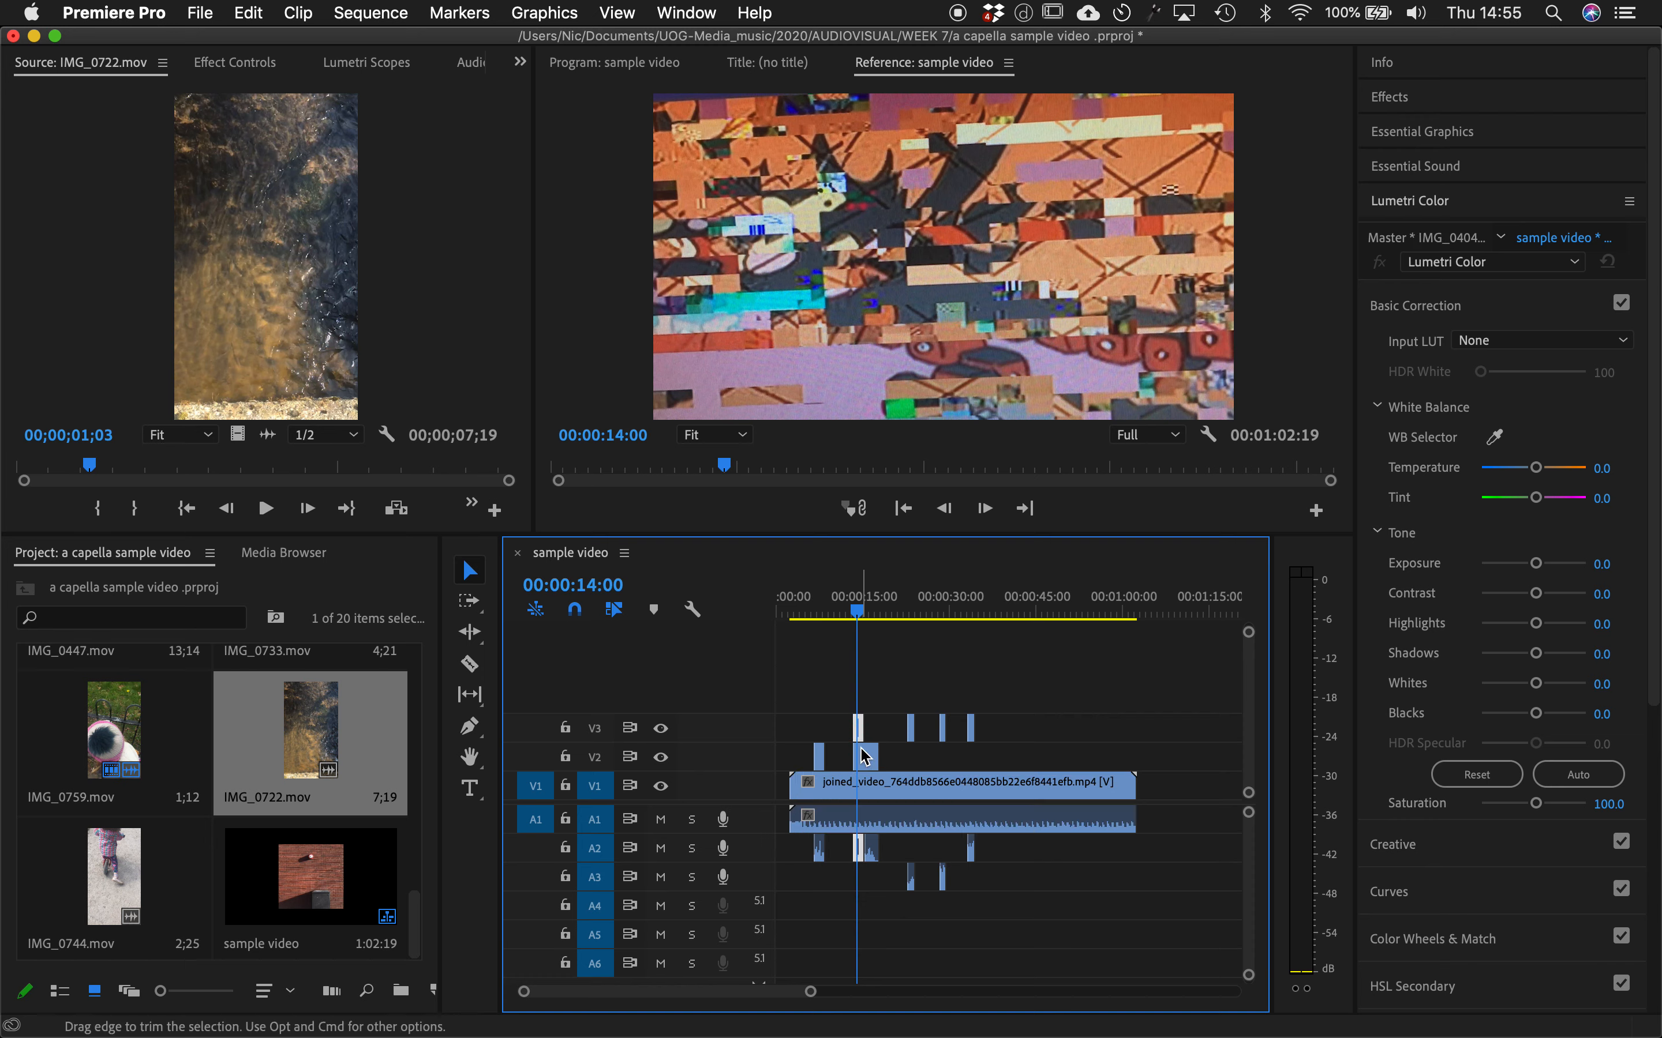
pyautogui.click(866, 756)
pyautogui.doubleClick(869, 761)
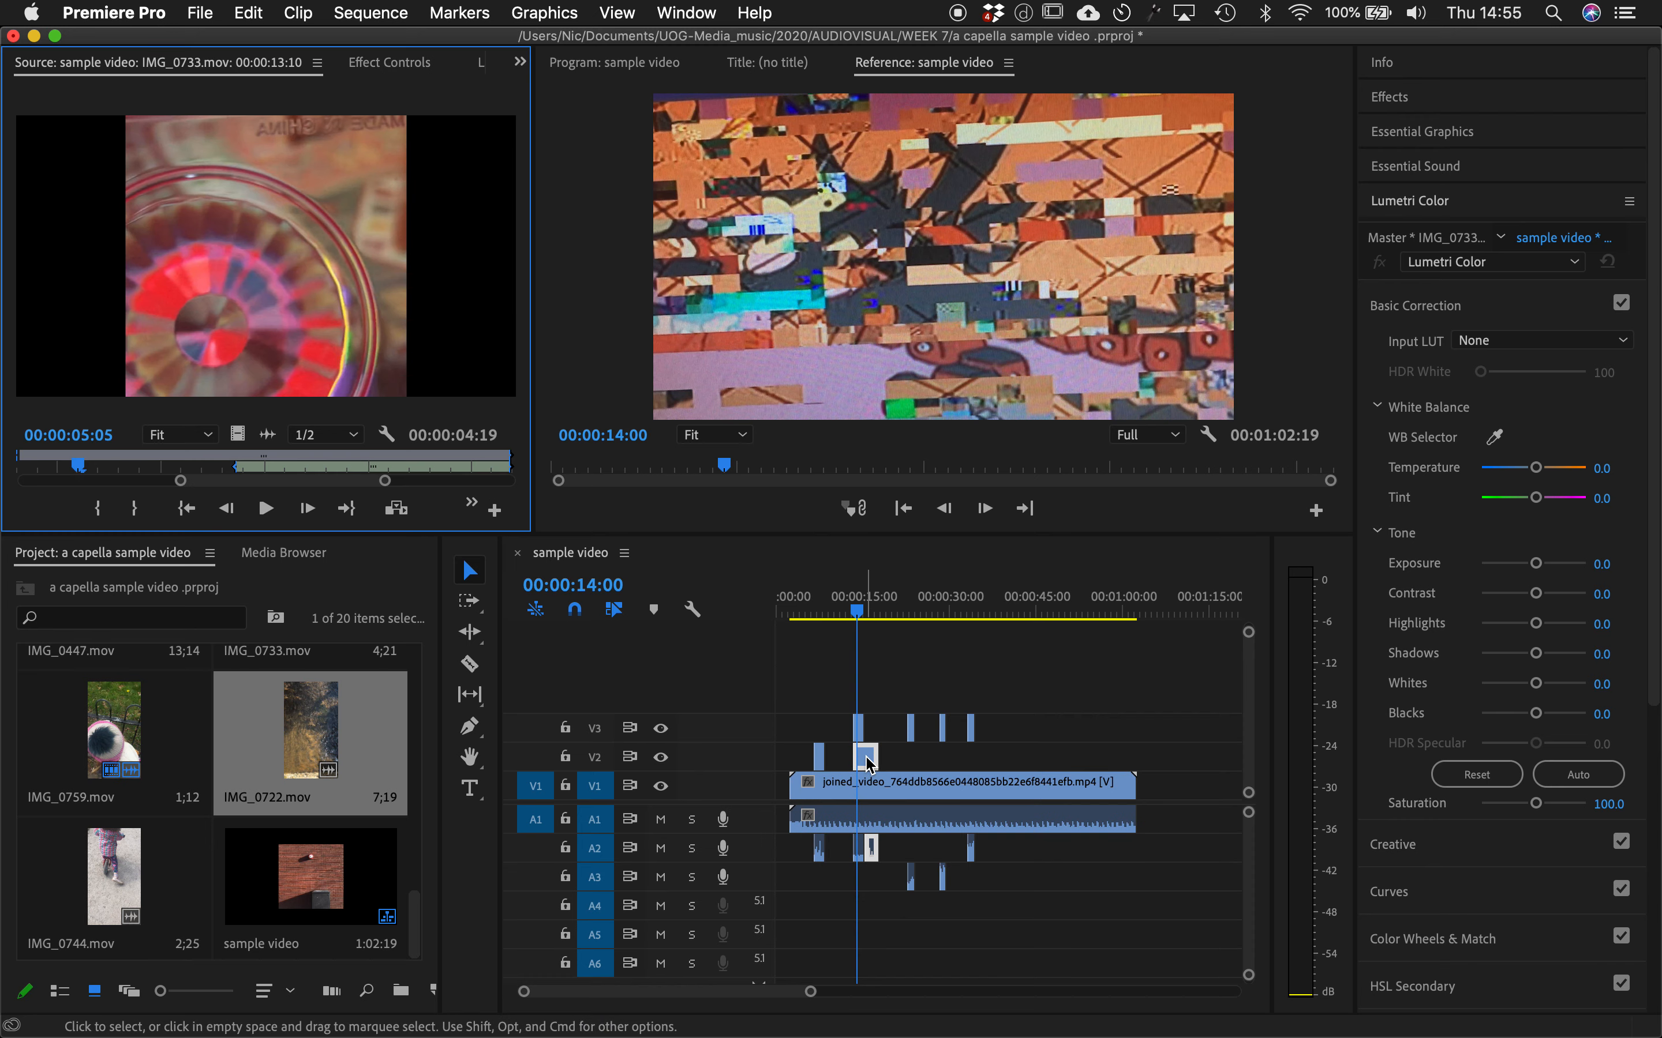
pyautogui.doubleClick(860, 732)
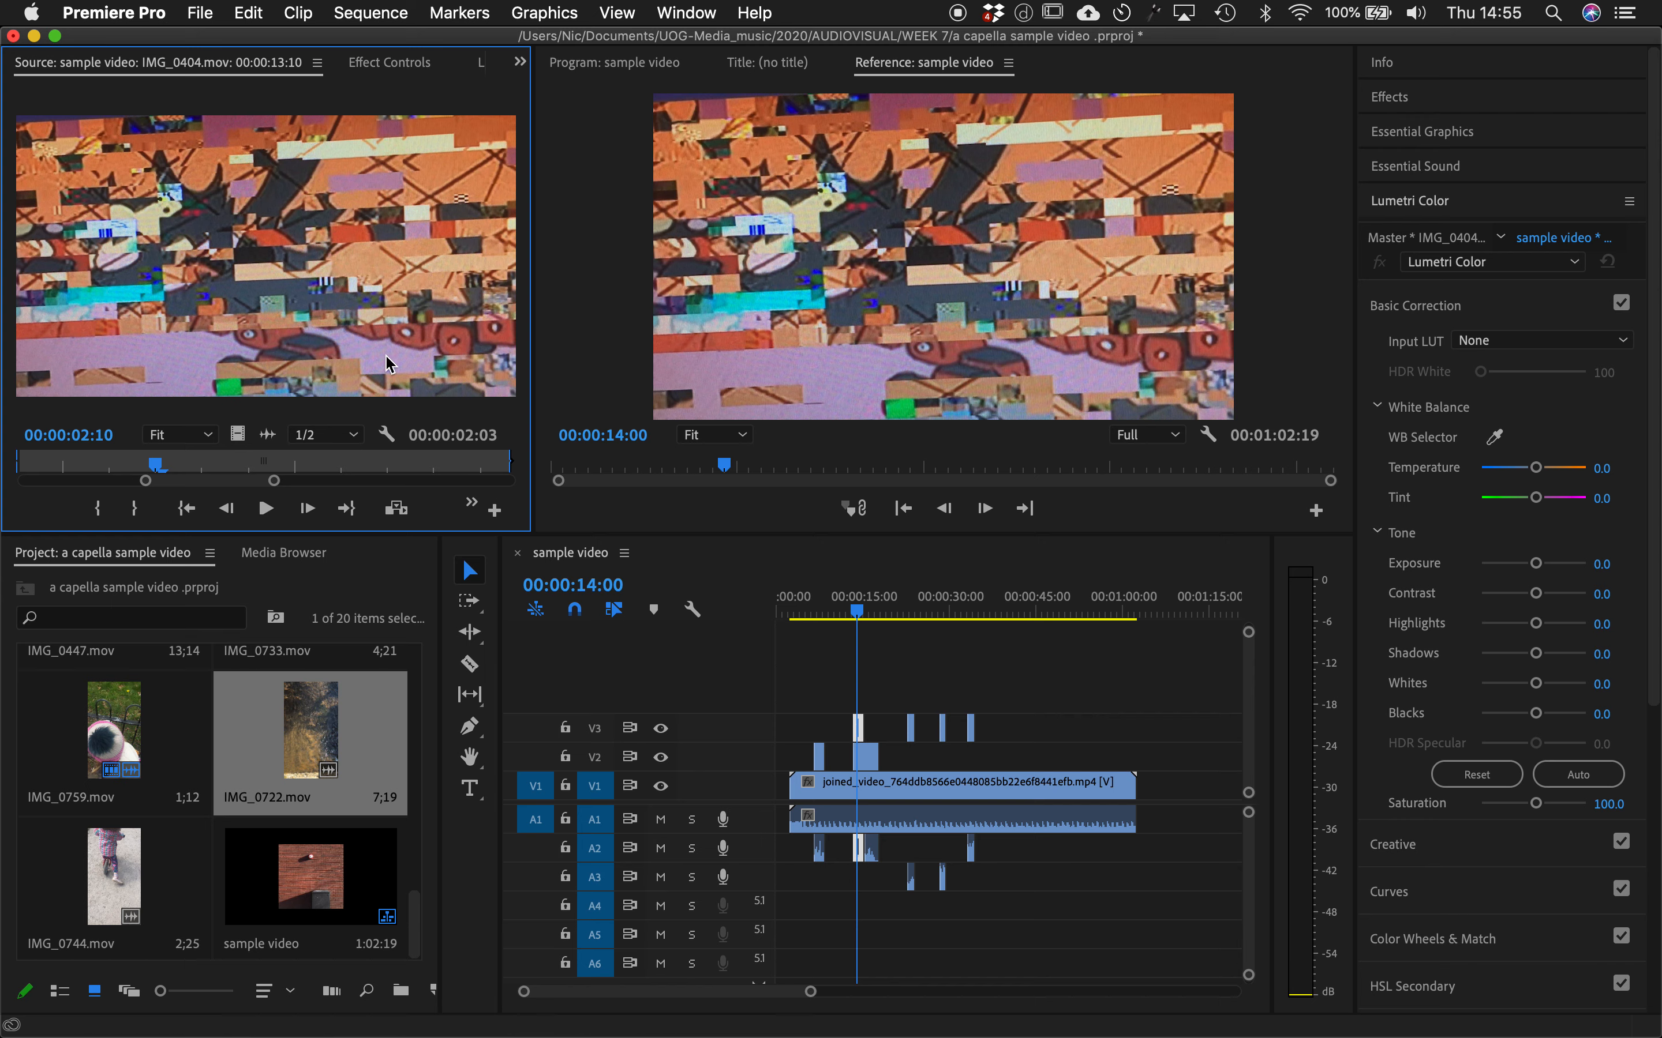
# - Move IMG_0404.mov to the sequence start on V3 and A3, and shift the joined video to about 24 seconds
pyautogui.moveTo(863, 736); pyautogui.dragTo(784, 732)
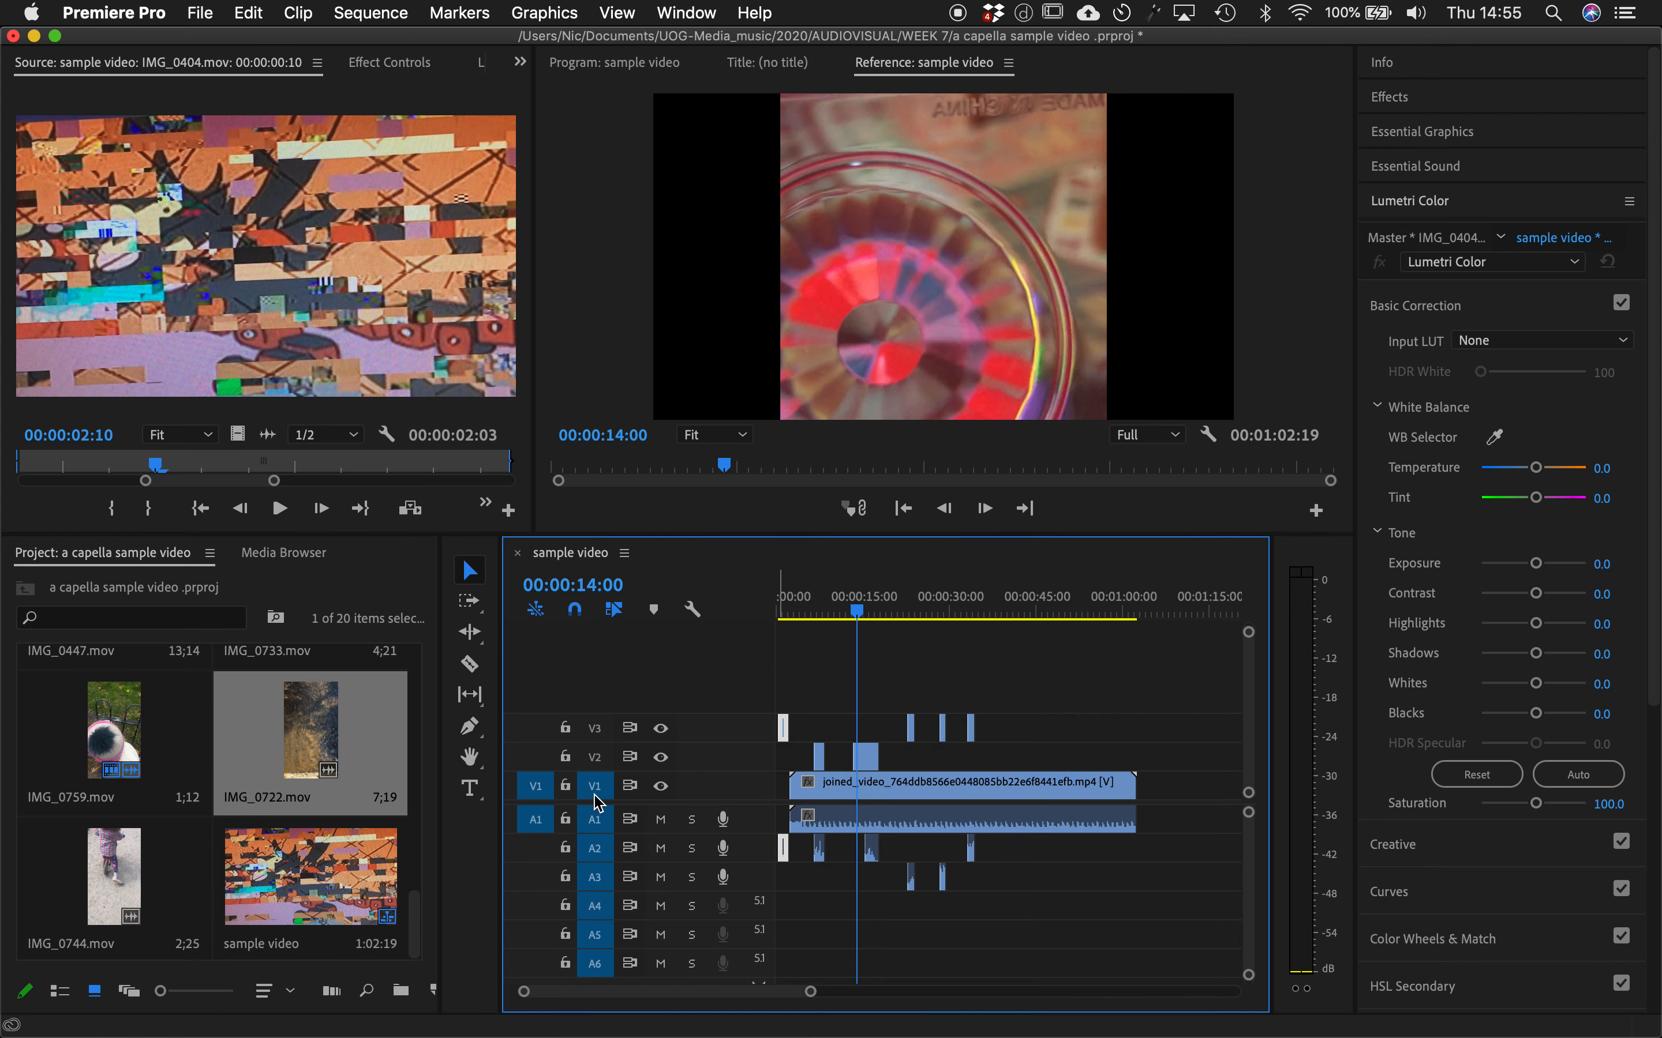
pyautogui.moveTo(784, 852); pyautogui.dragTo(789, 893)
pyautogui.moveTo(851, 796); pyautogui.dragTo(975, 793)
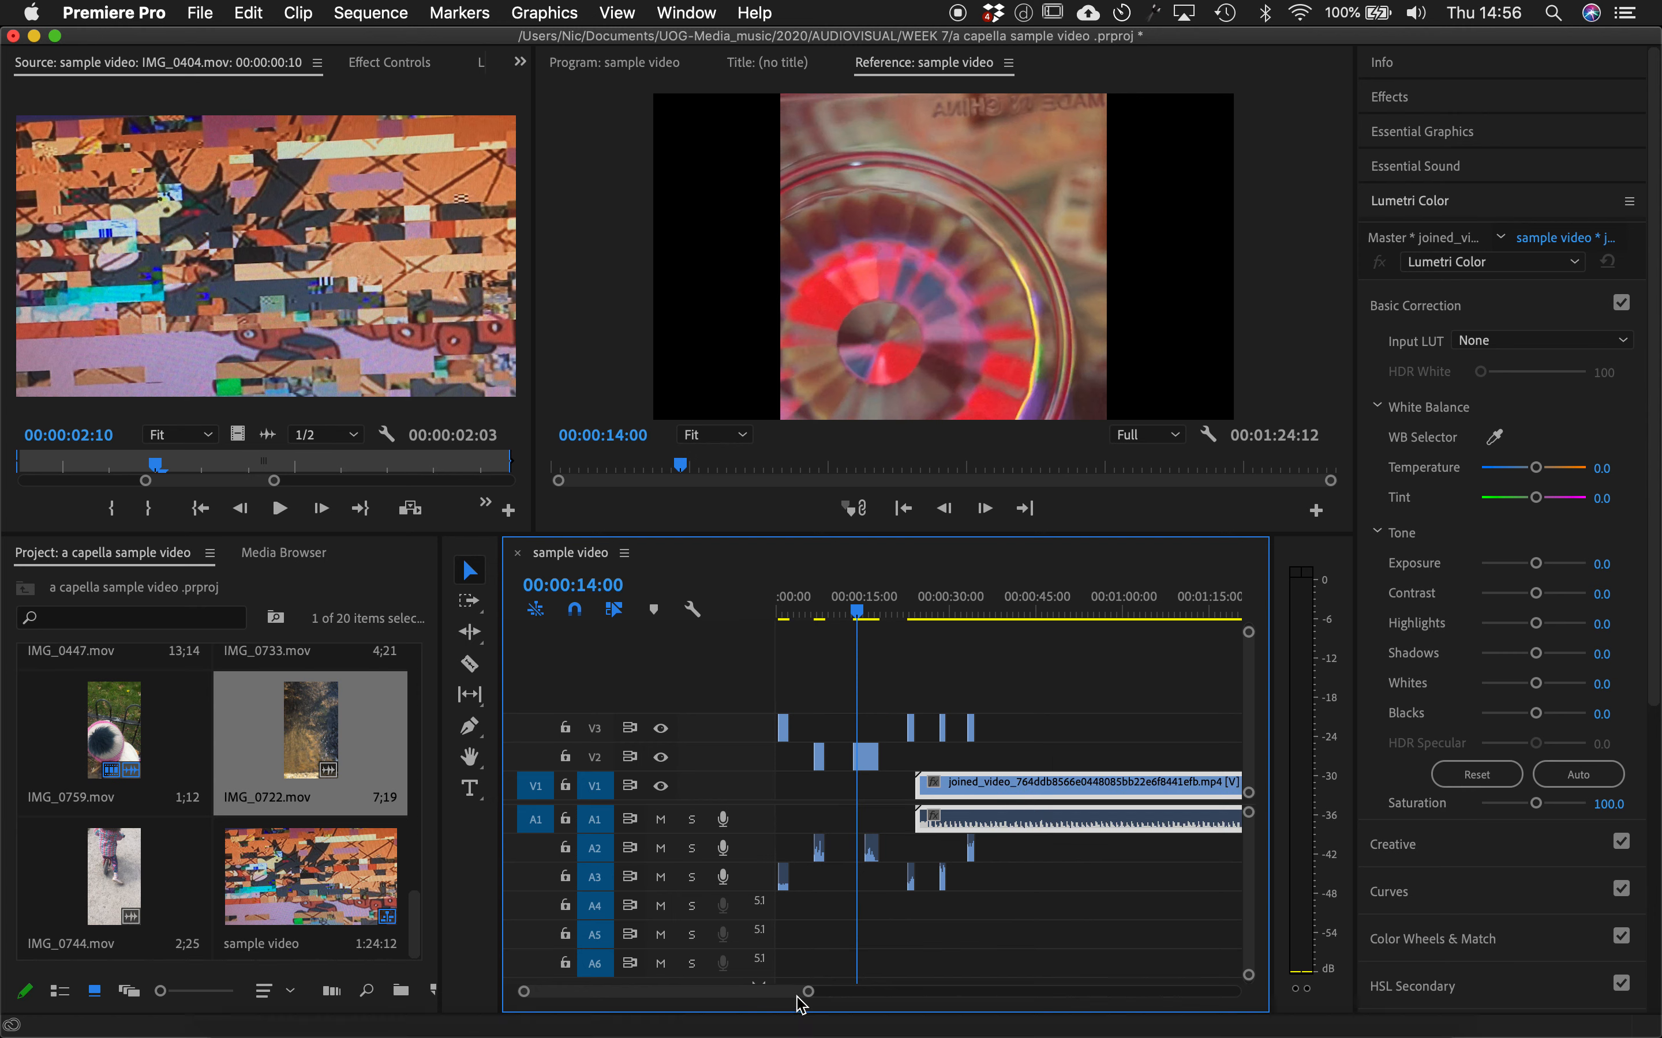
# - Move IMG_0404.mov to 00:00:01:06 on V3 and A3 and play the sequence from the beginning
pyautogui.moveTo(809, 994); pyautogui.dragTo(771, 996)
pyautogui.scroll(2, 999, 622)
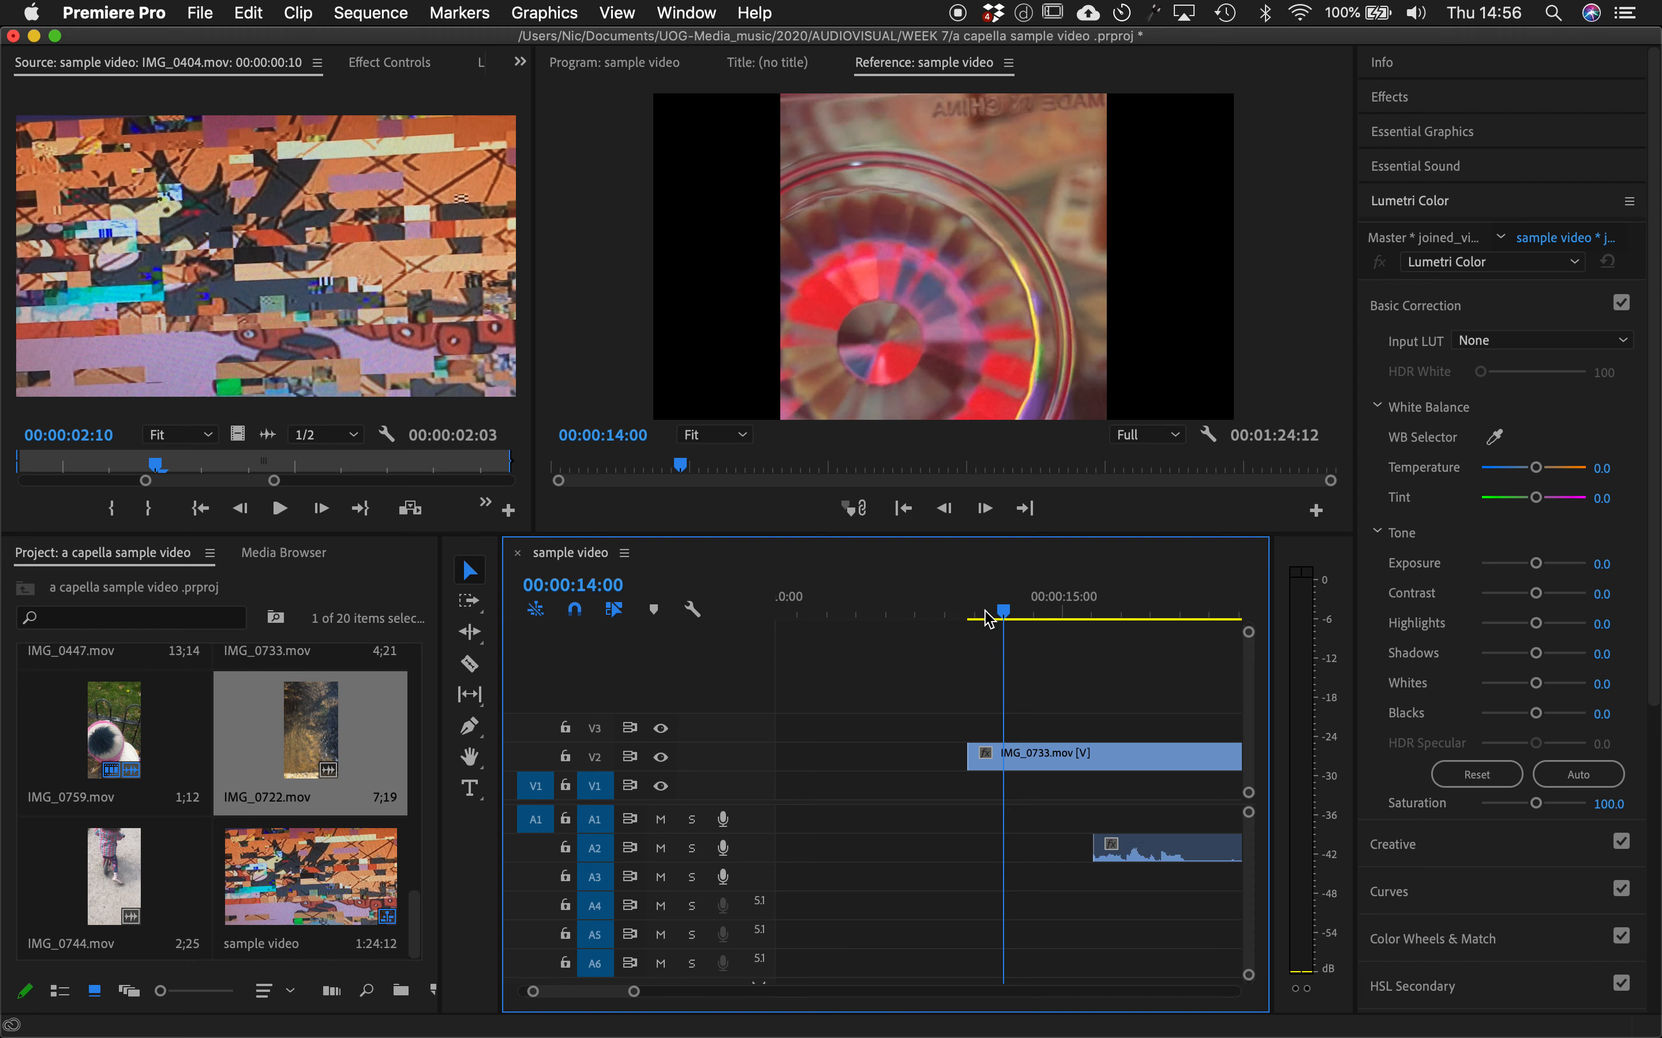
pyautogui.scroll(-2, 999, 621)
pyautogui.moveTo(999, 621); pyautogui.dragTo(755, 598)
pyautogui.scroll(3, 798, 619)
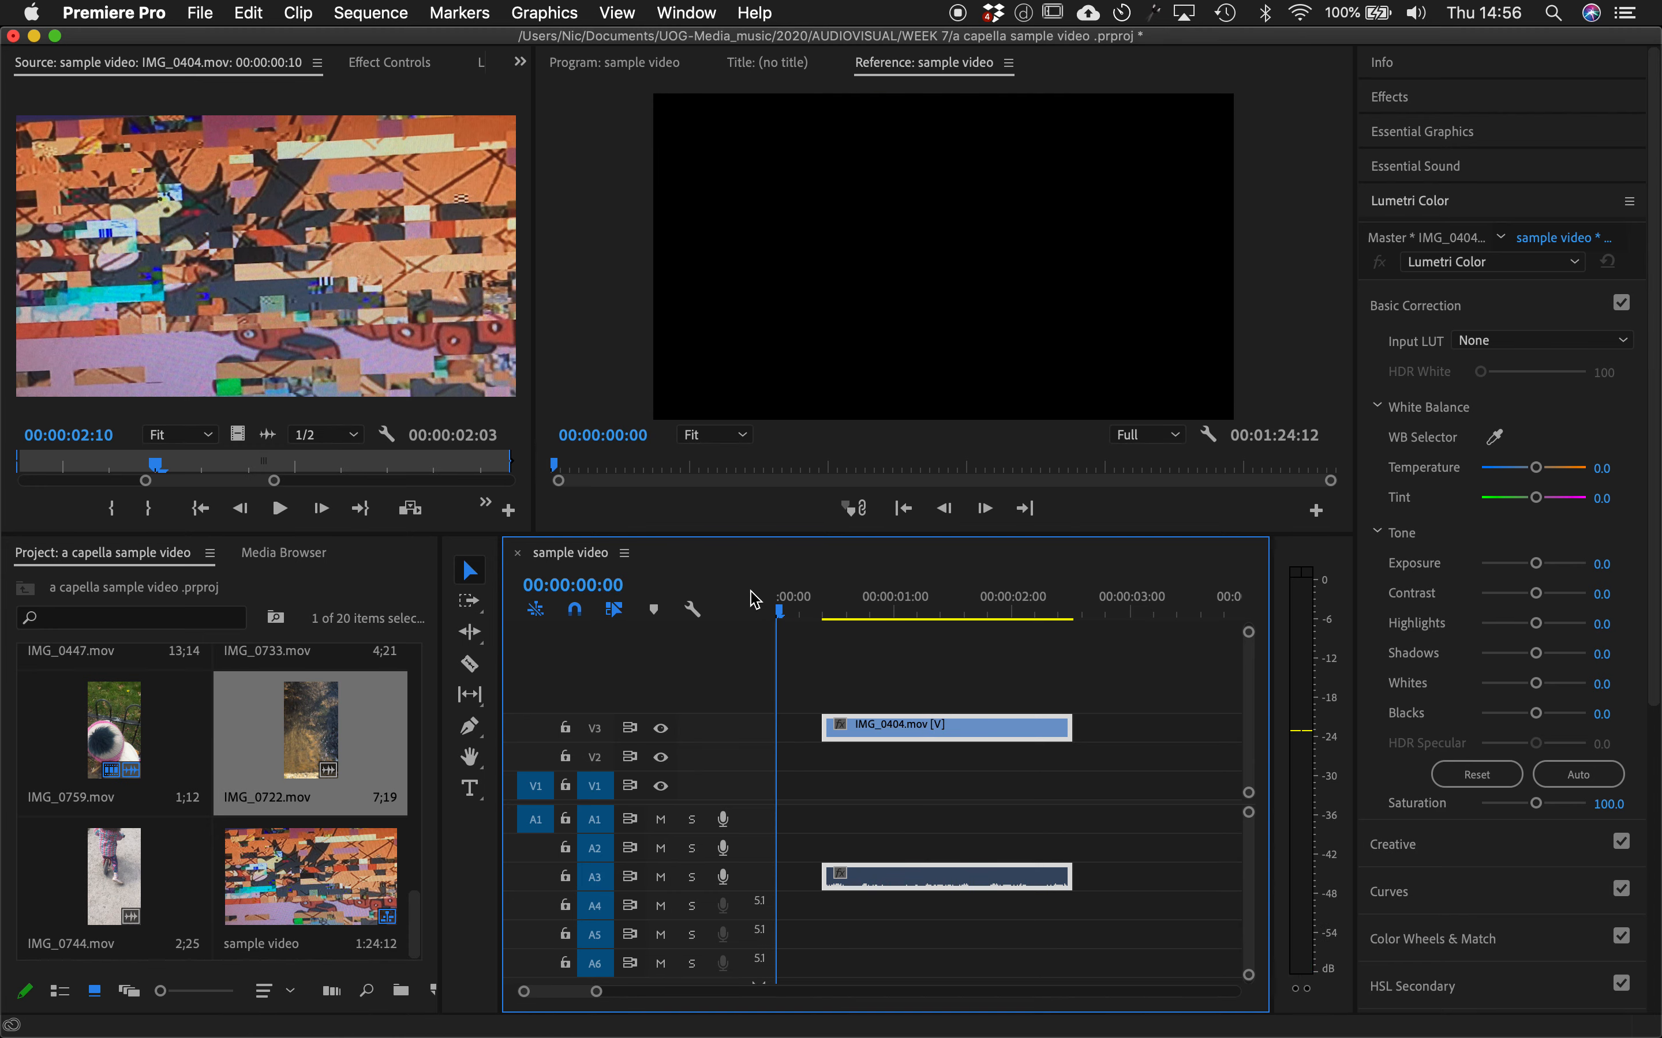
pyautogui.moveTo(872, 744); pyautogui.dragTo(971, 742)
pyautogui.press('space')
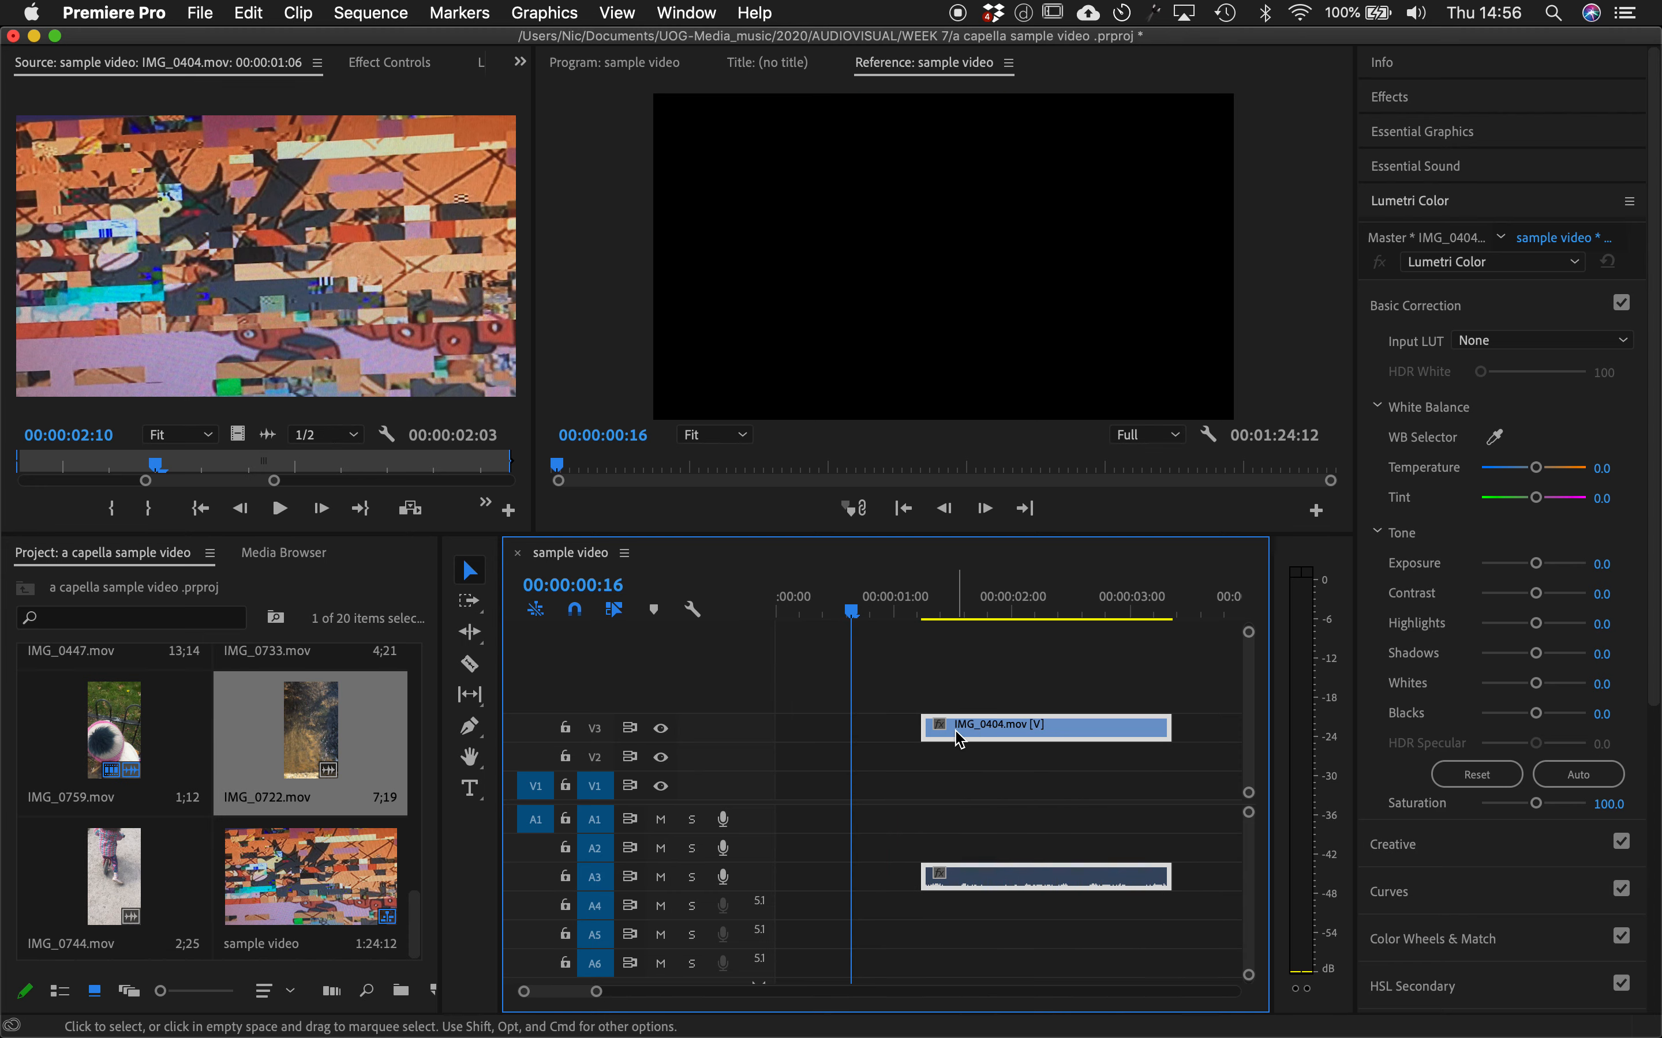
pyautogui.press('Home')
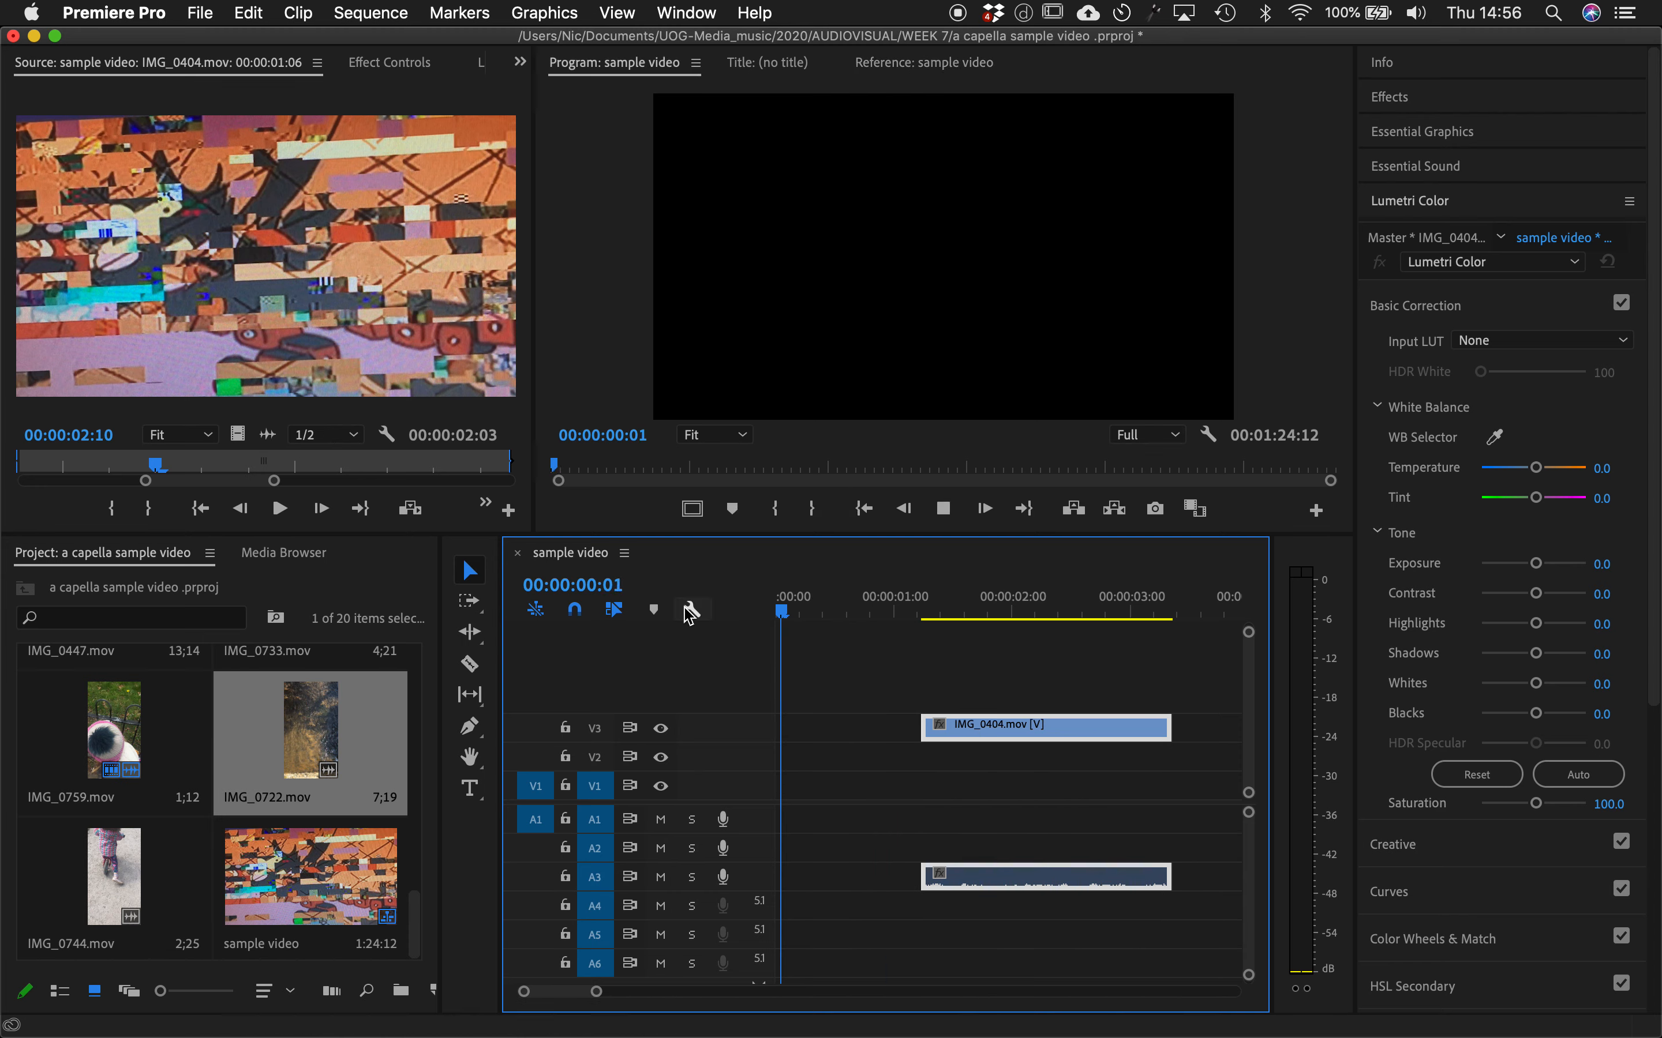
pyautogui.press('space')
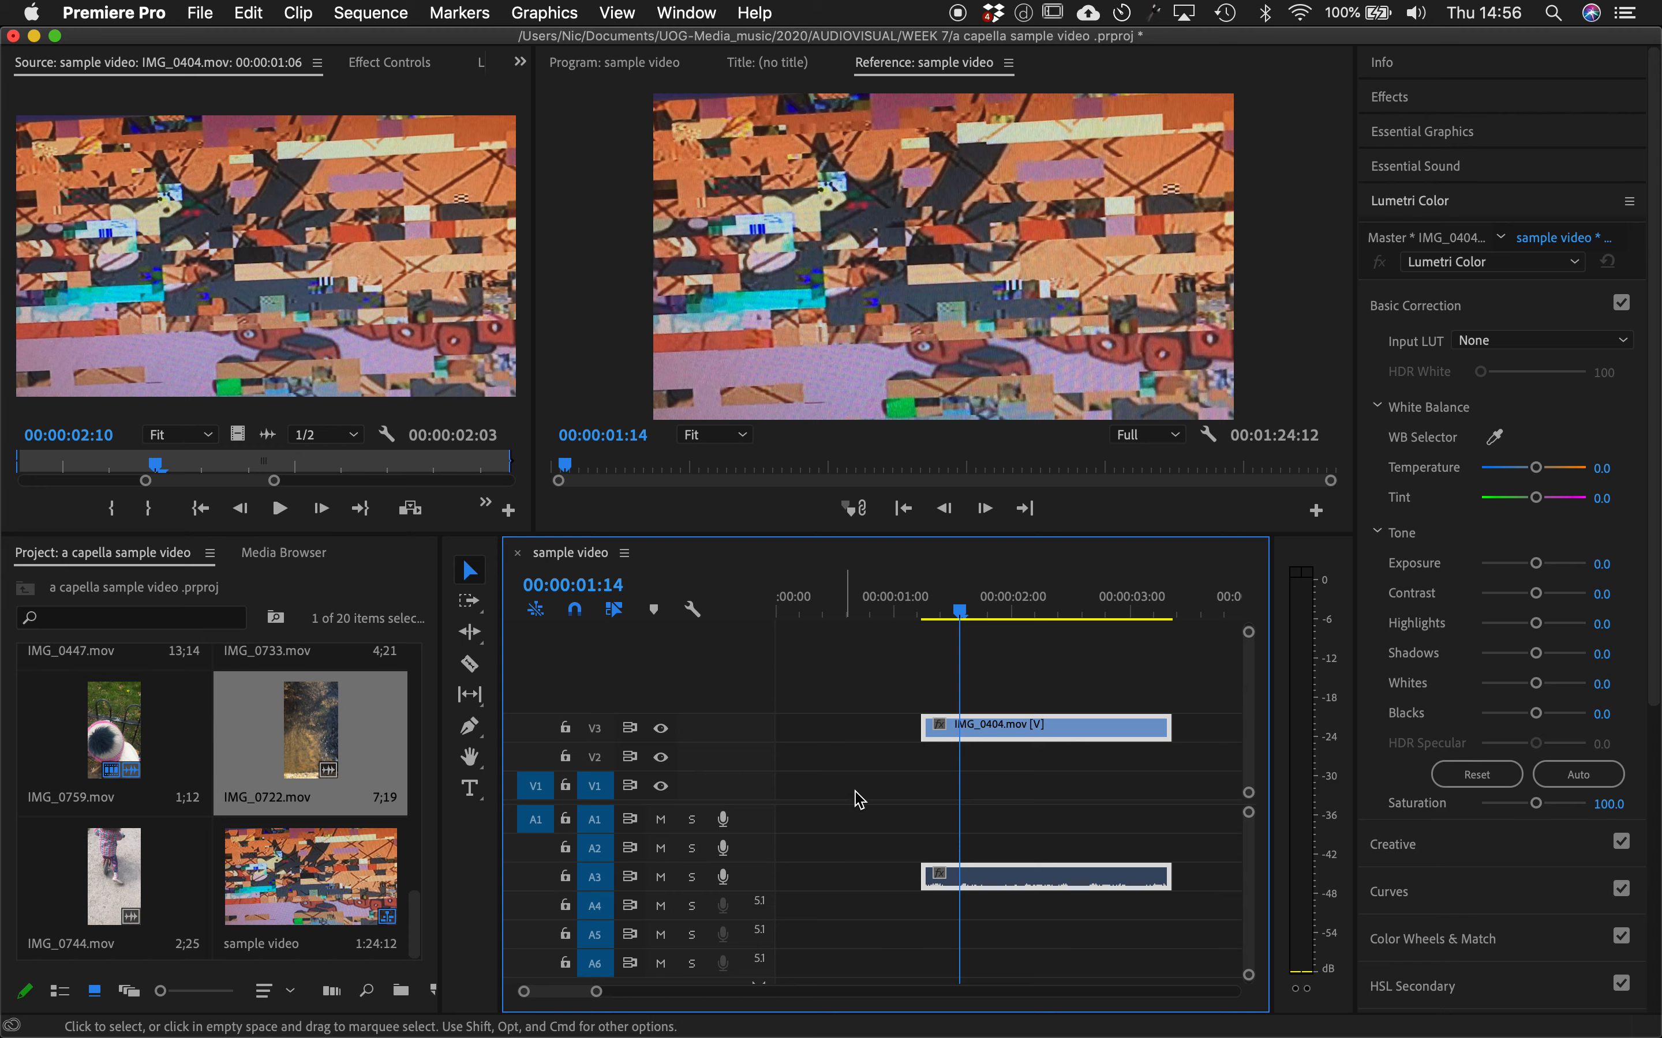
# - Move IMG_0404.mov back to 00:00:00:00 and play the opening of the sequence
pyautogui.moveTo(596, 992); pyautogui.dragTo(657, 993)
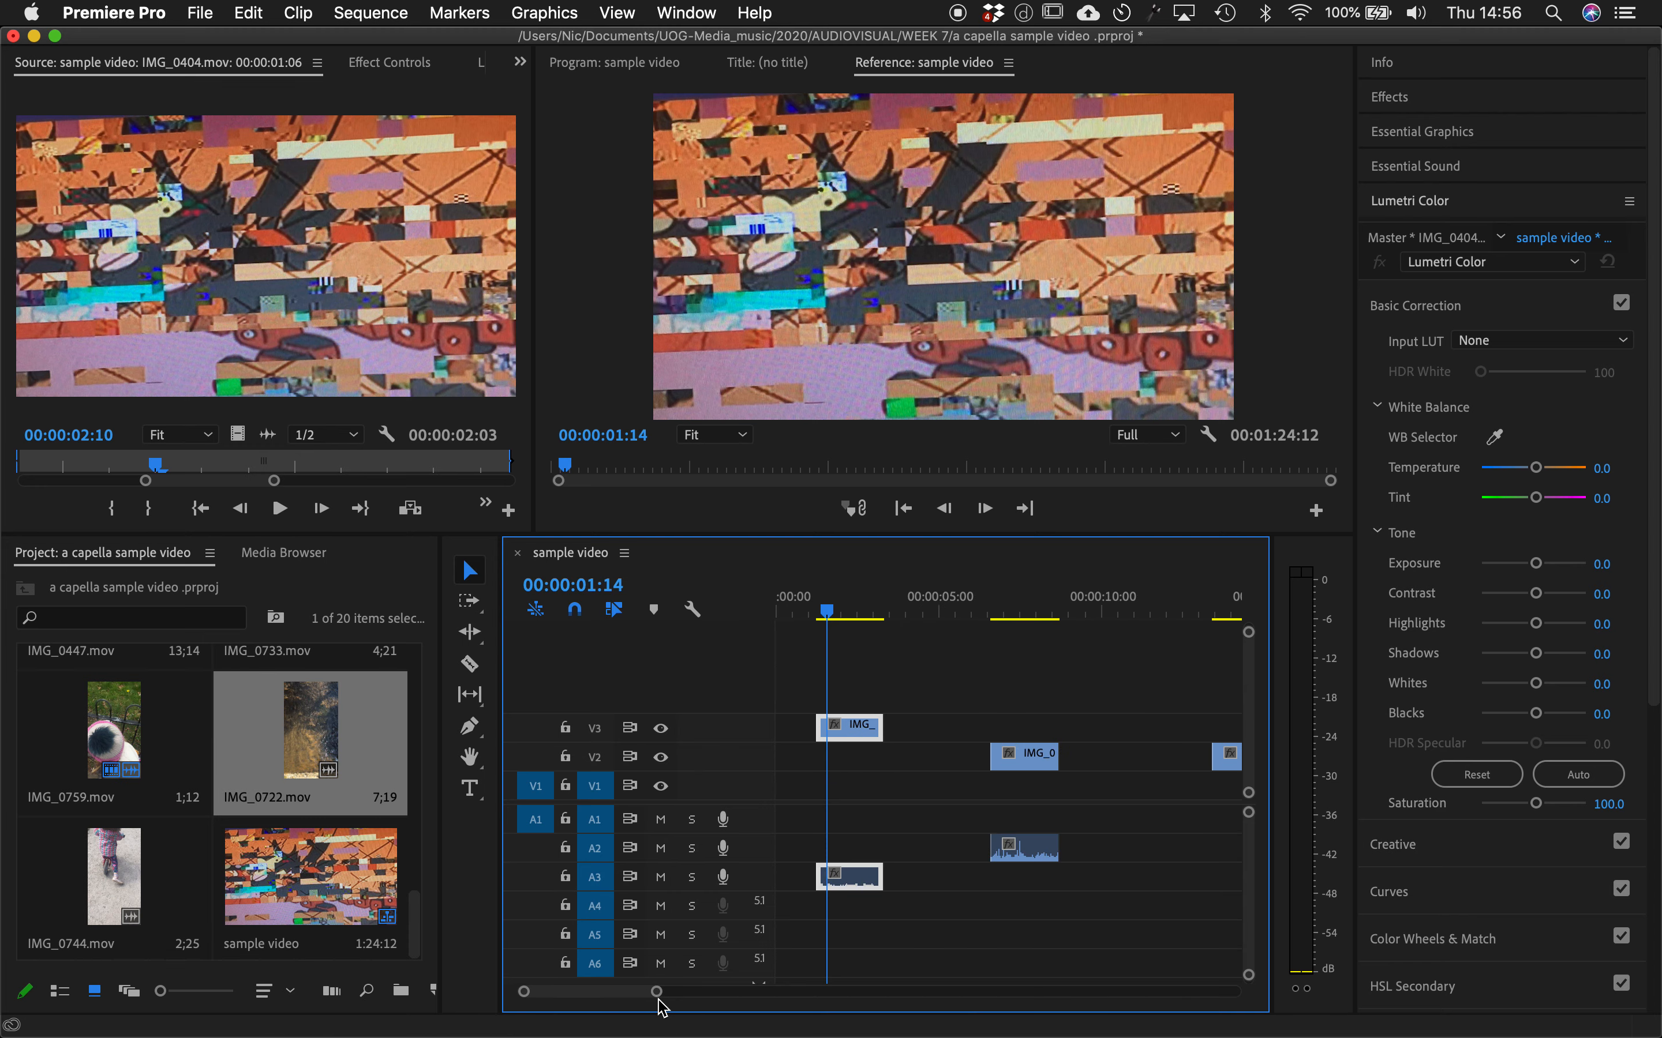
pyautogui.moveTo(834, 742); pyautogui.dragTo(752, 740)
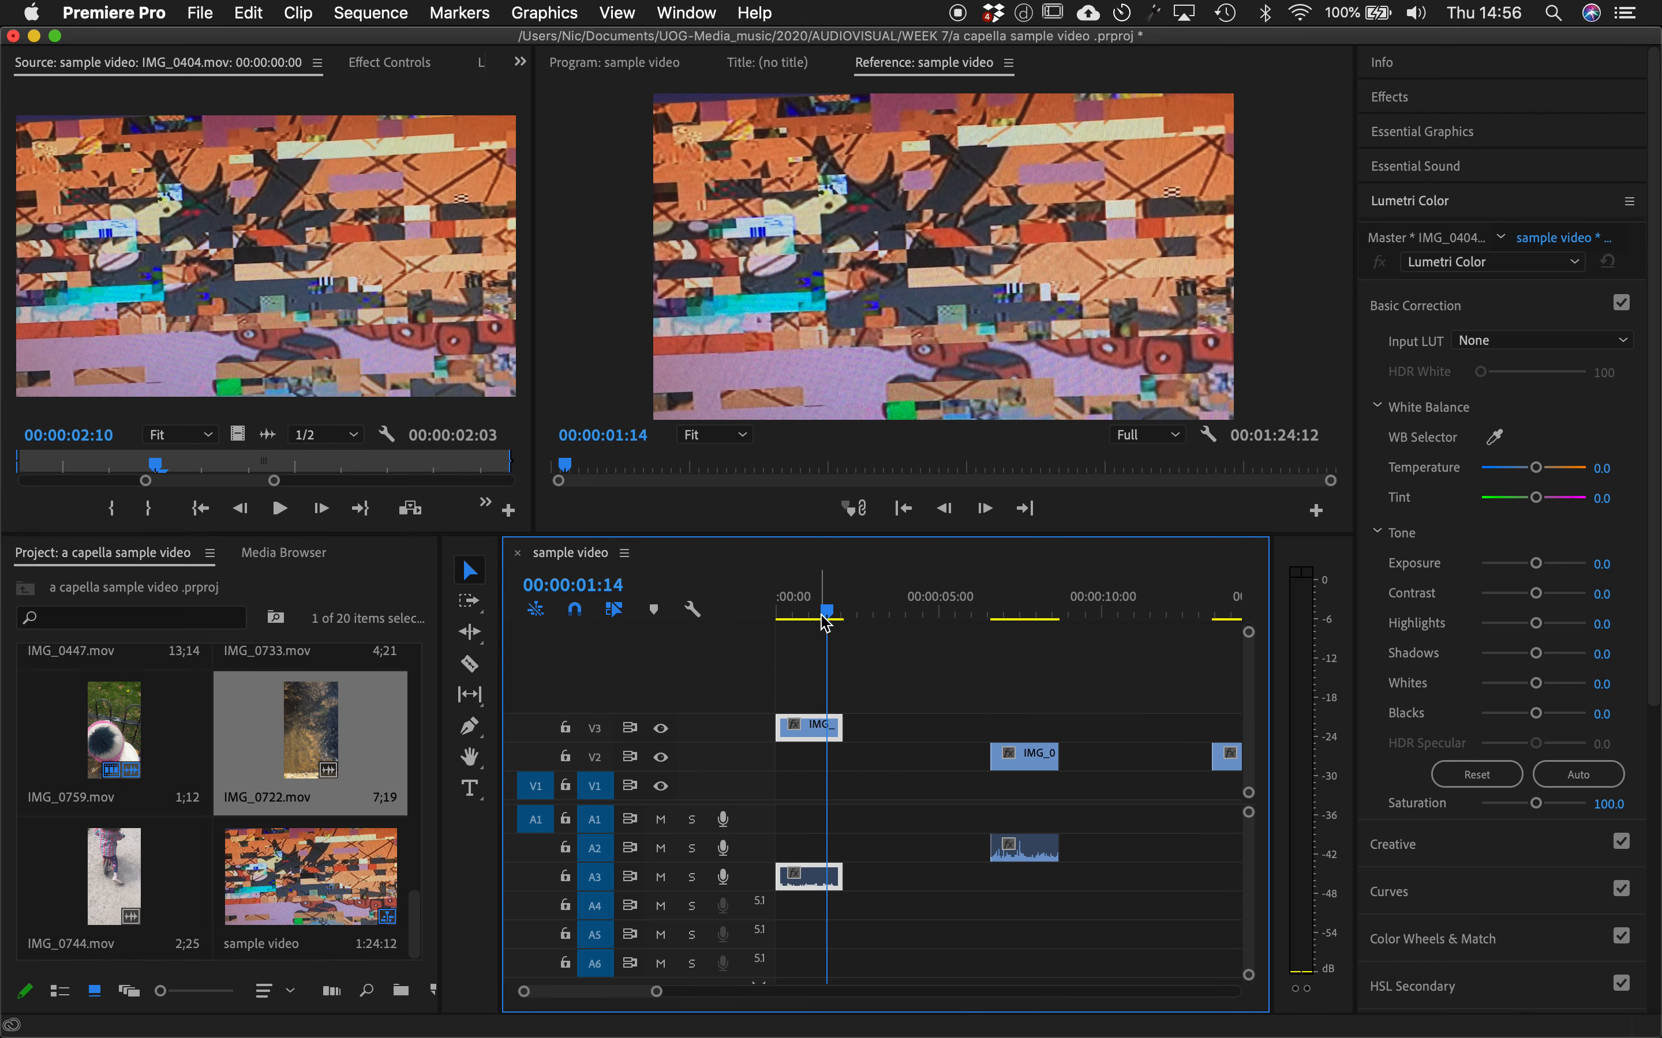
pyautogui.press('Home')
pyautogui.press('space')
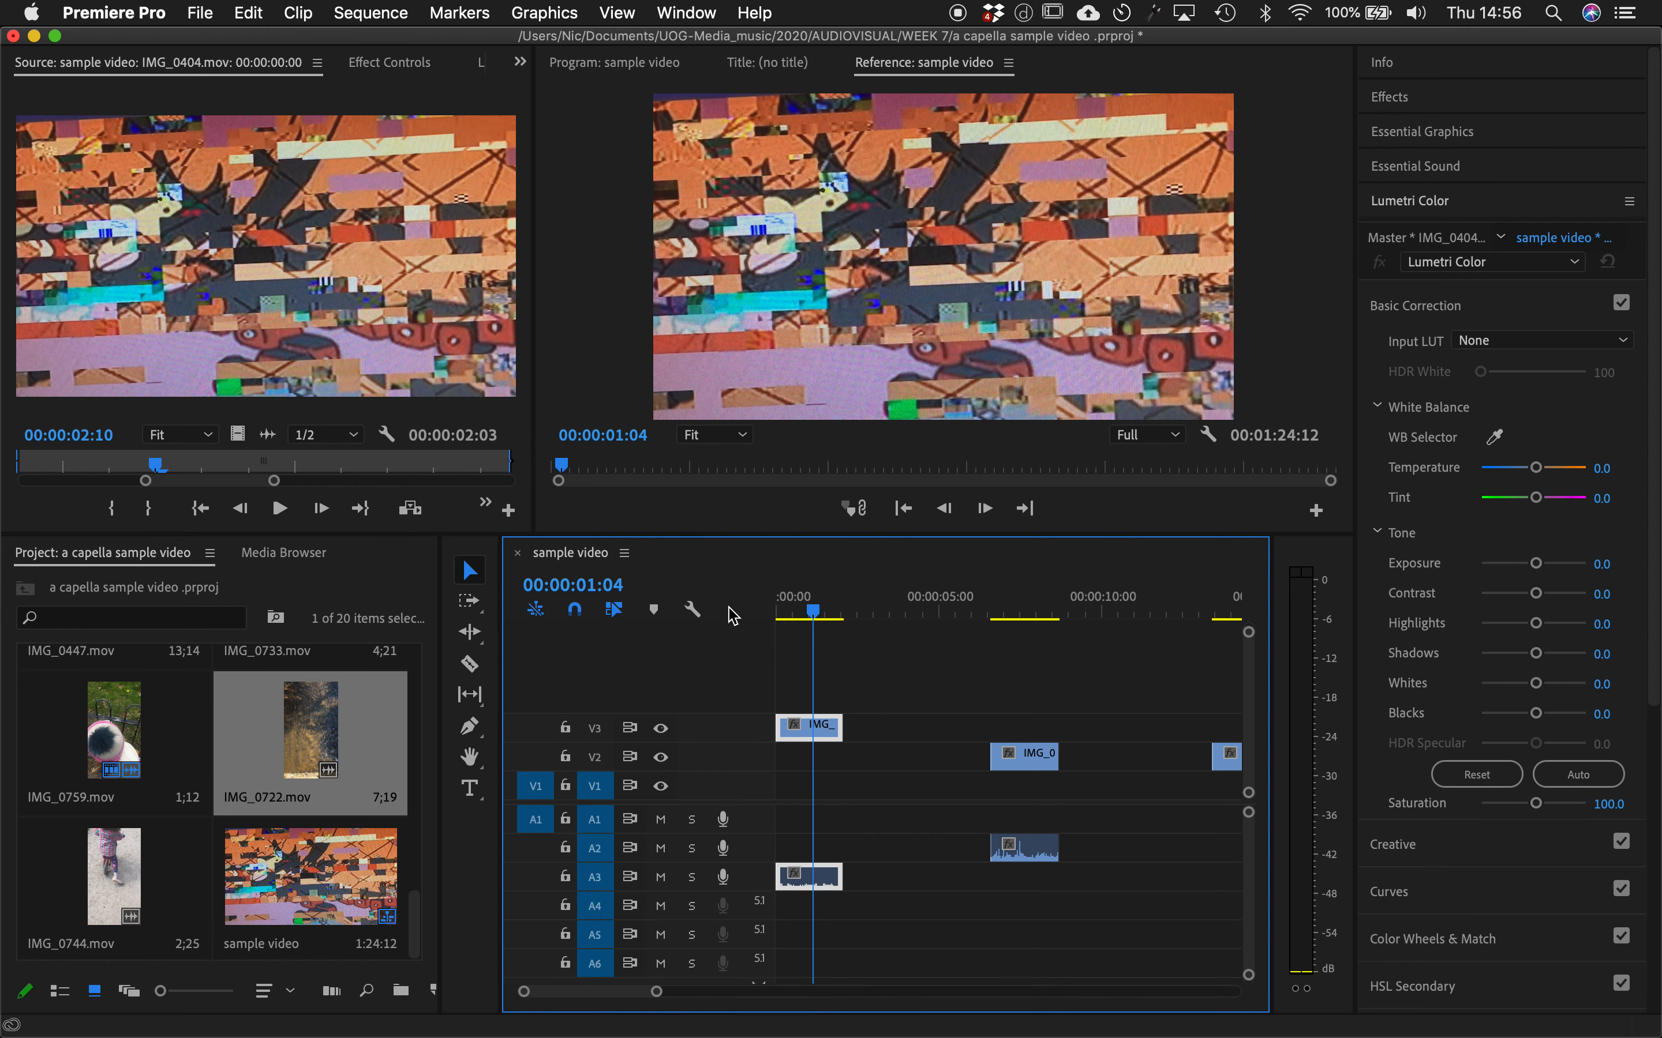
pyautogui.moveTo(793, 612); pyautogui.dragTo(745, 621)
pyautogui.press('space')
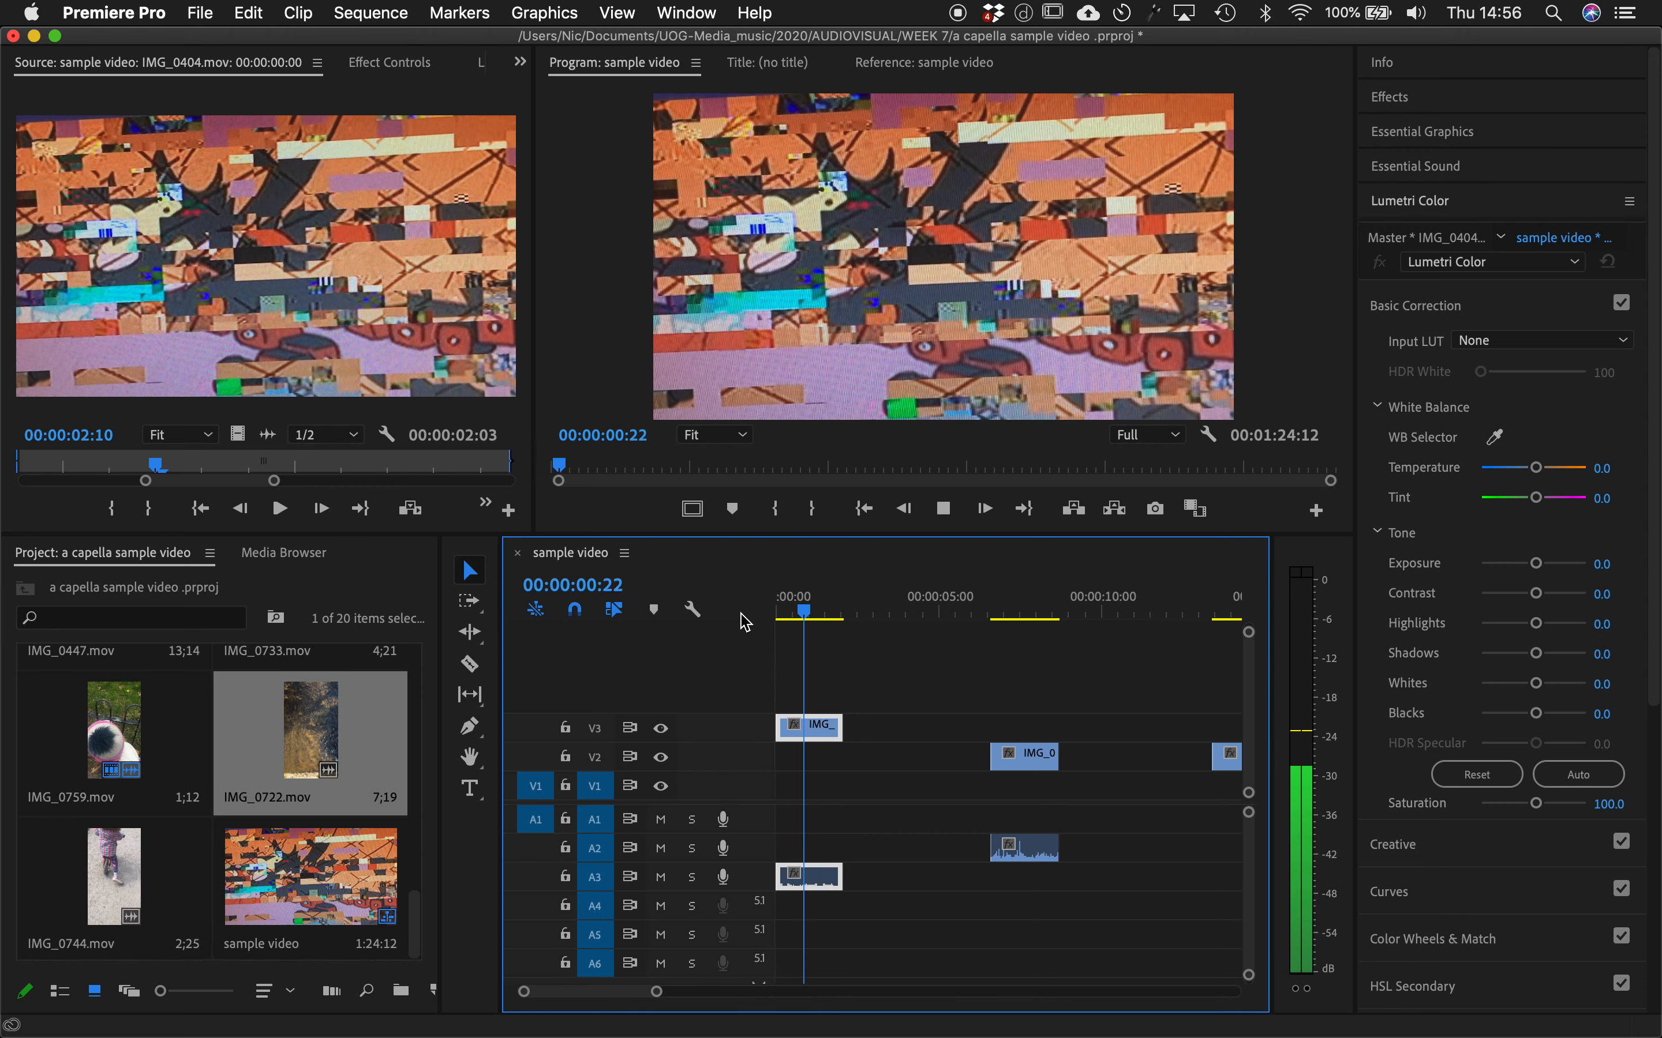
pyautogui.press('space')
# - Trim the end of IMG_0404.mov to a length of 00:00:01:15 and move its video to V1 and its audio to A1
pyautogui.moveTo(839, 722); pyautogui.dragTo(825, 722)
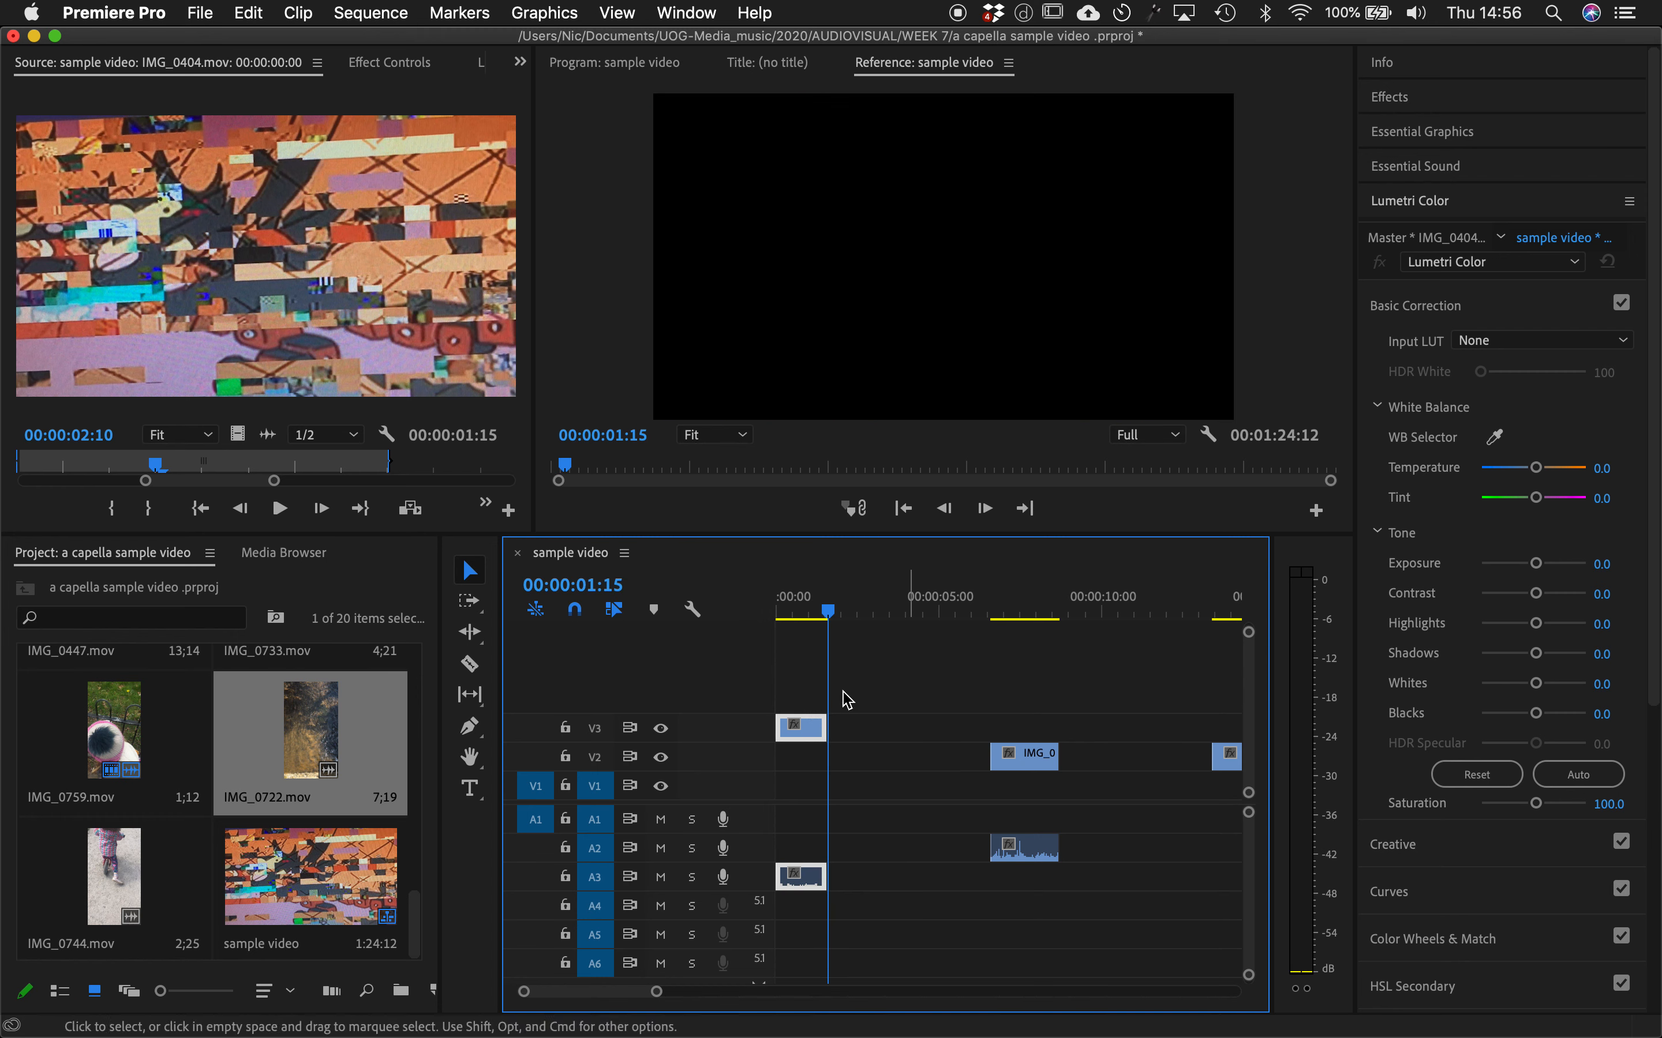
pyautogui.moveTo(819, 609); pyautogui.dragTo(780, 608)
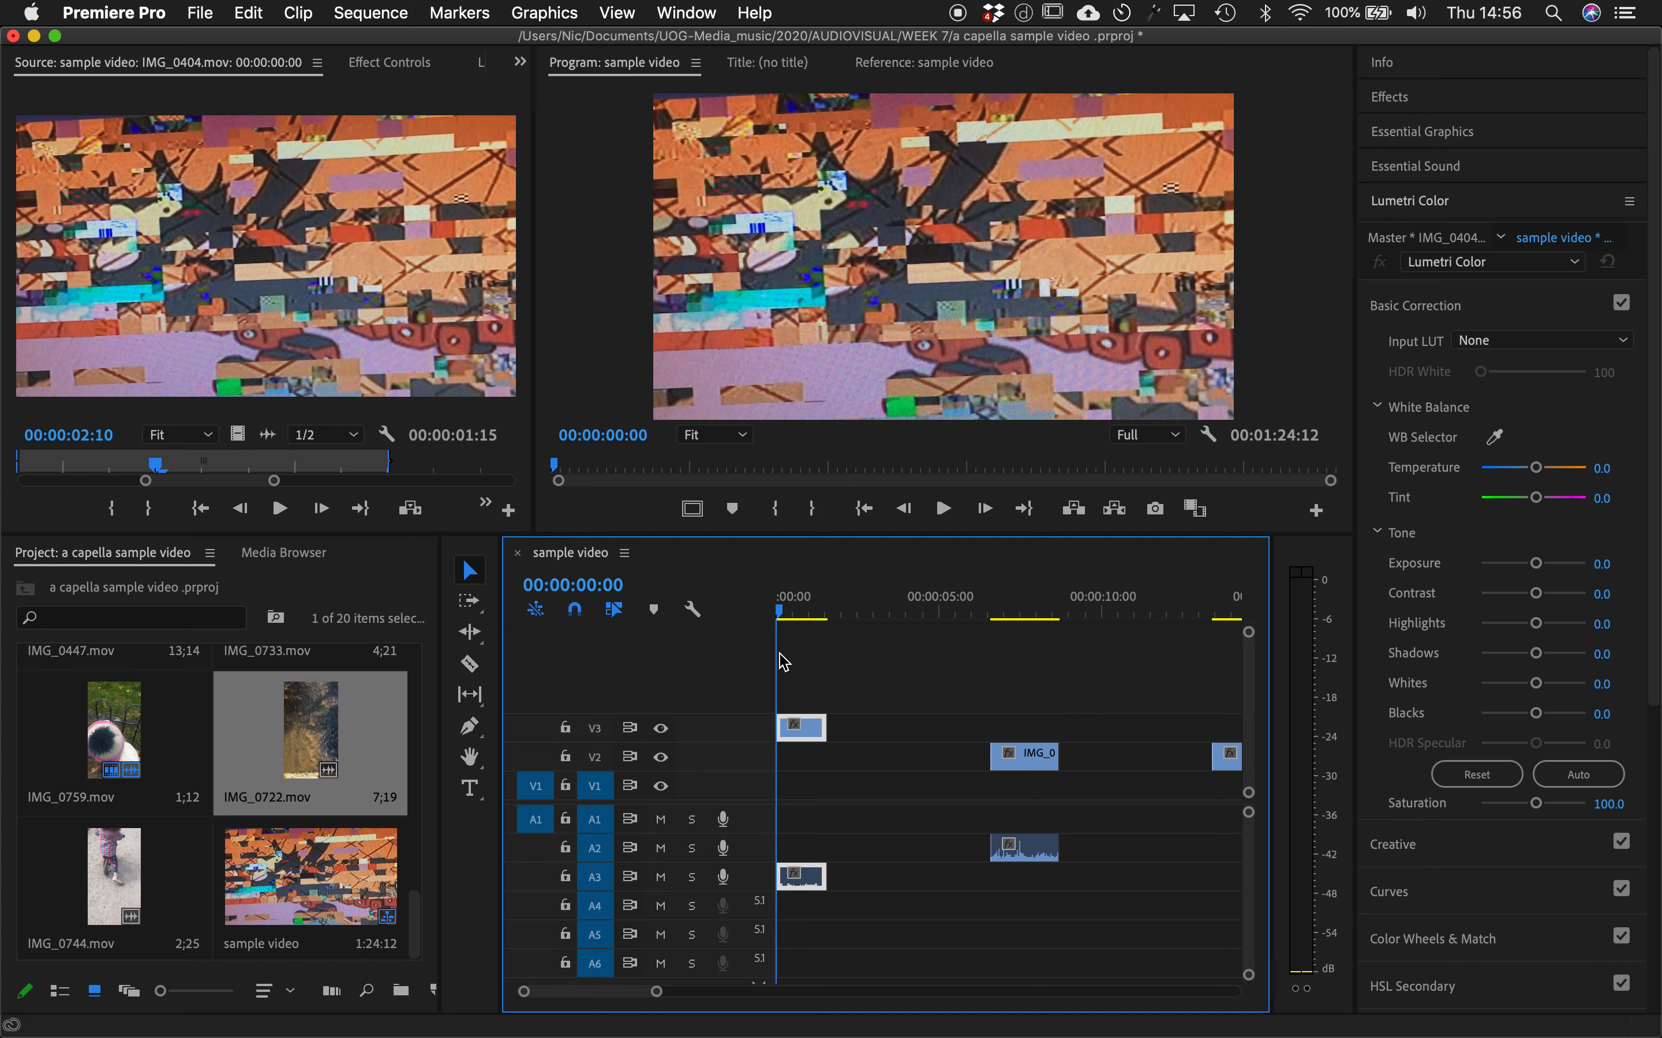
pyautogui.moveTo(798, 739); pyautogui.dragTo(794, 797)
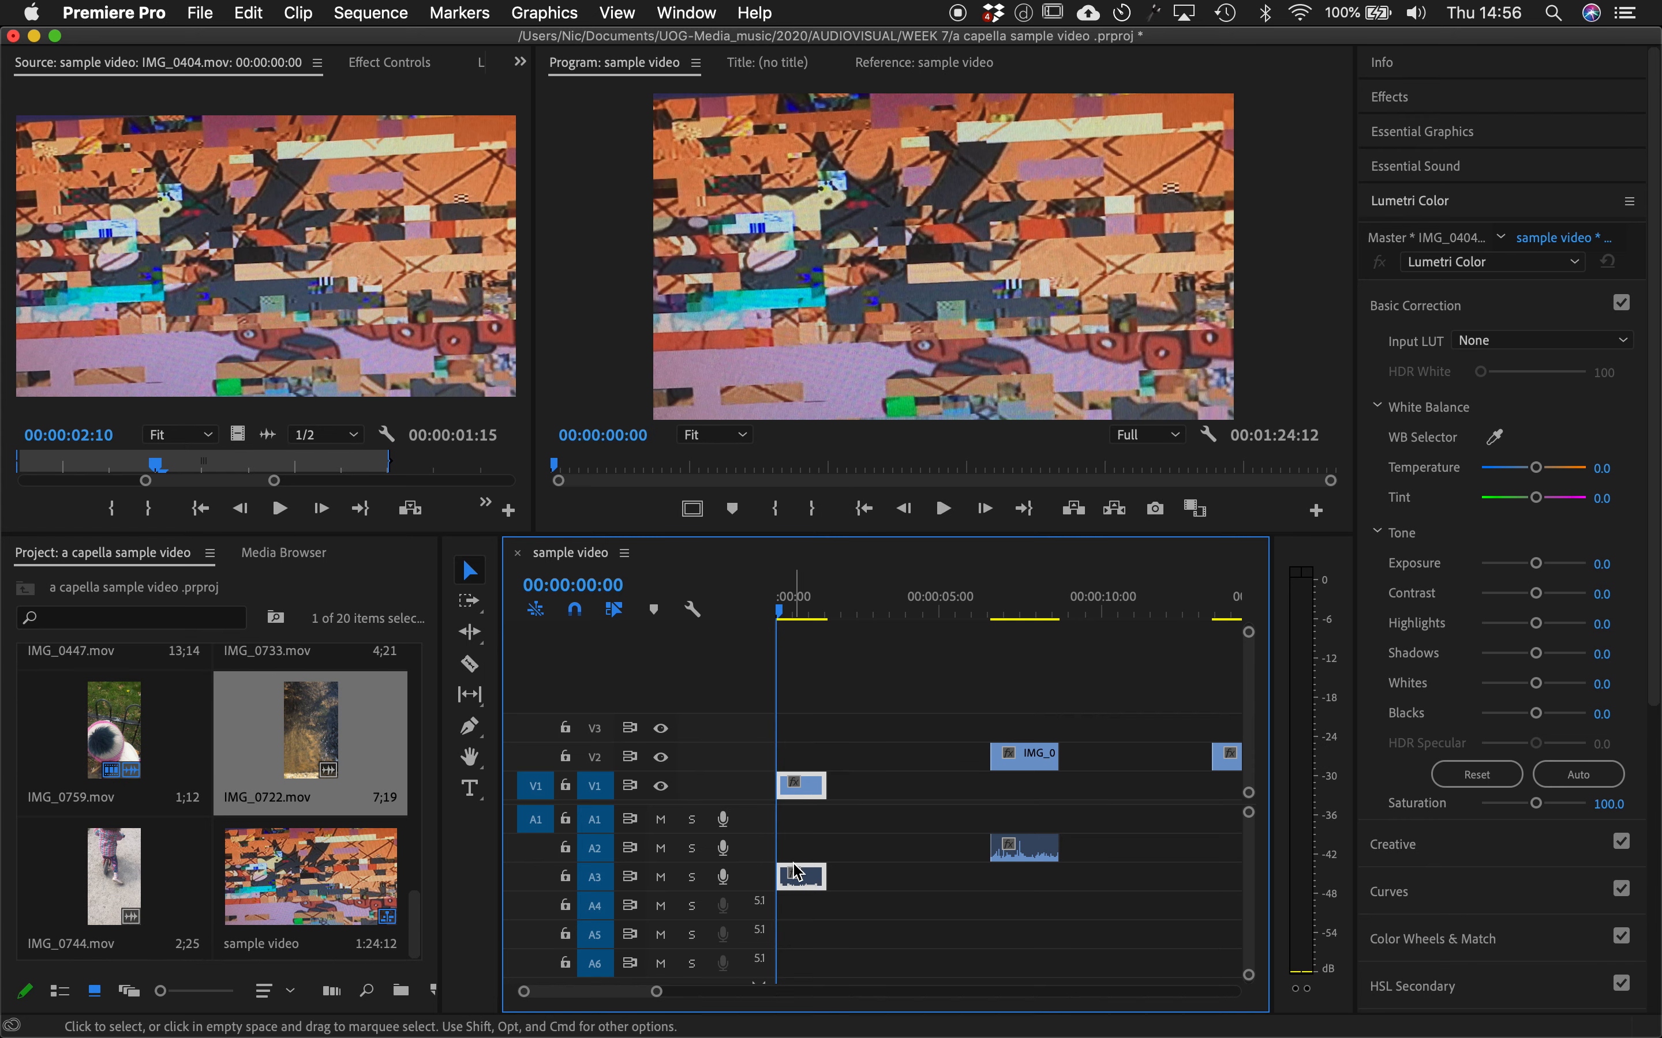
pyautogui.moveTo(798, 878); pyautogui.dragTo(798, 821)
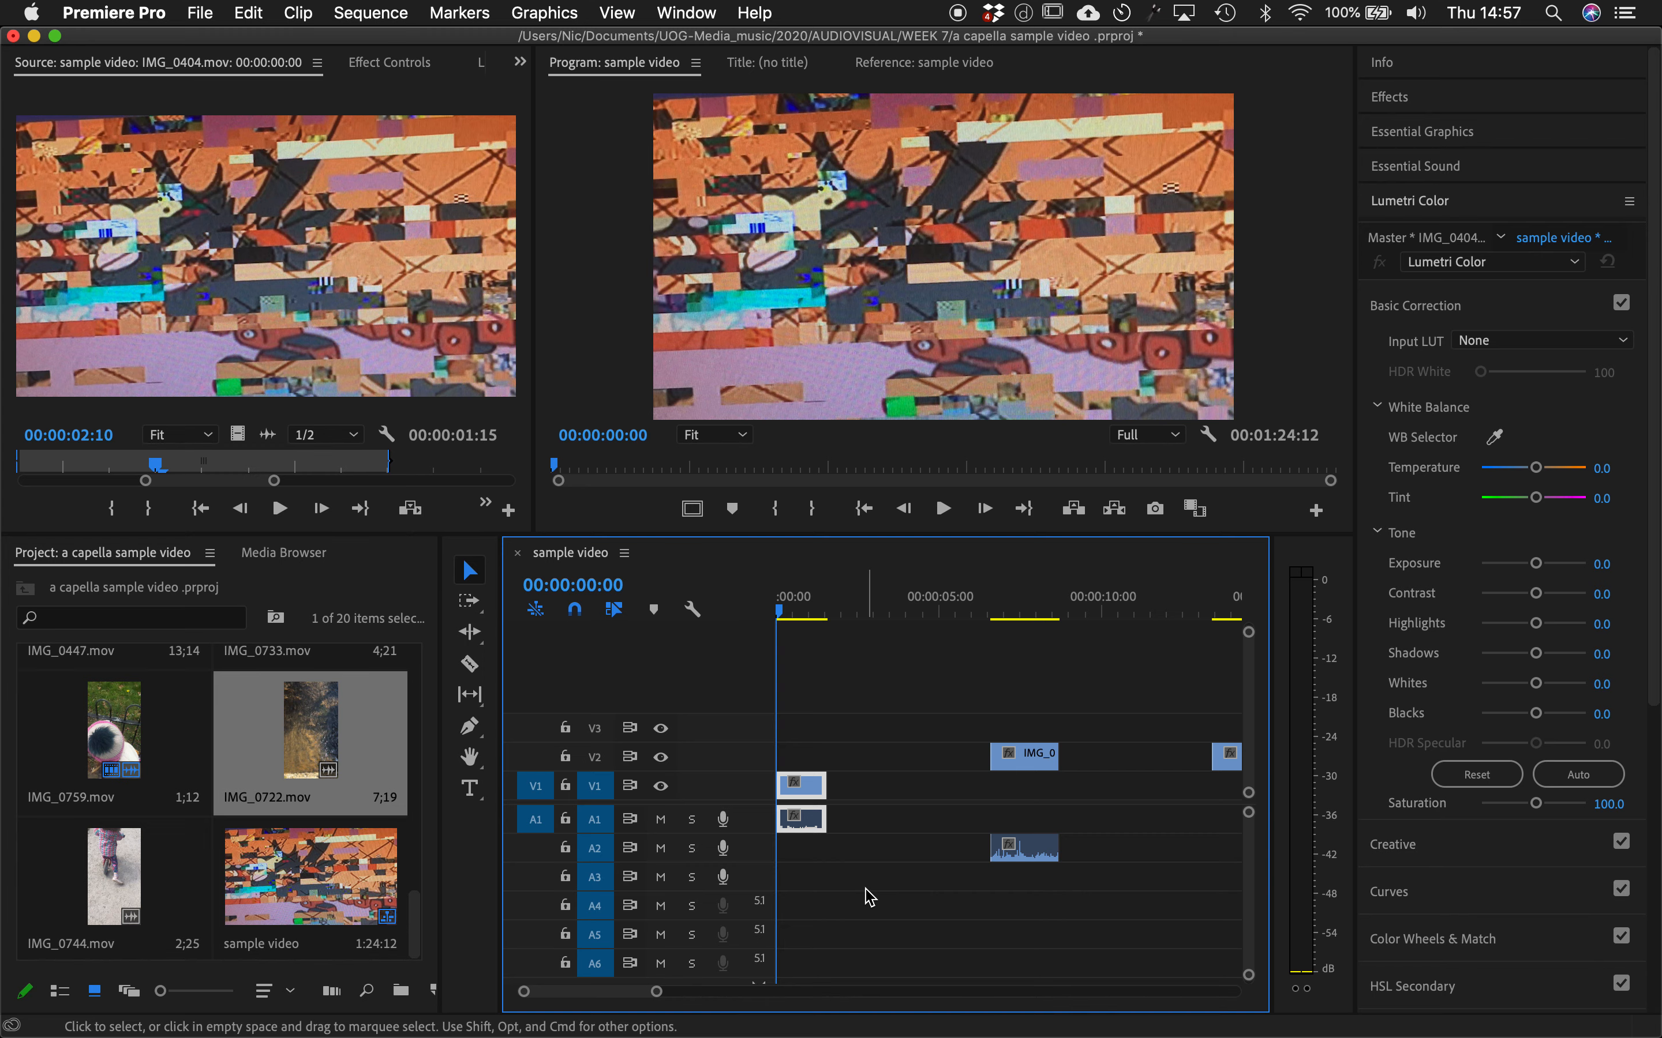
# - Switch to Finder and import "Early CGI - Tomorrow's World - Brit Lab - BBC.mp4" from the WEEK 7 clips folder into the Premiere project
pyautogui.press('super+Tab')
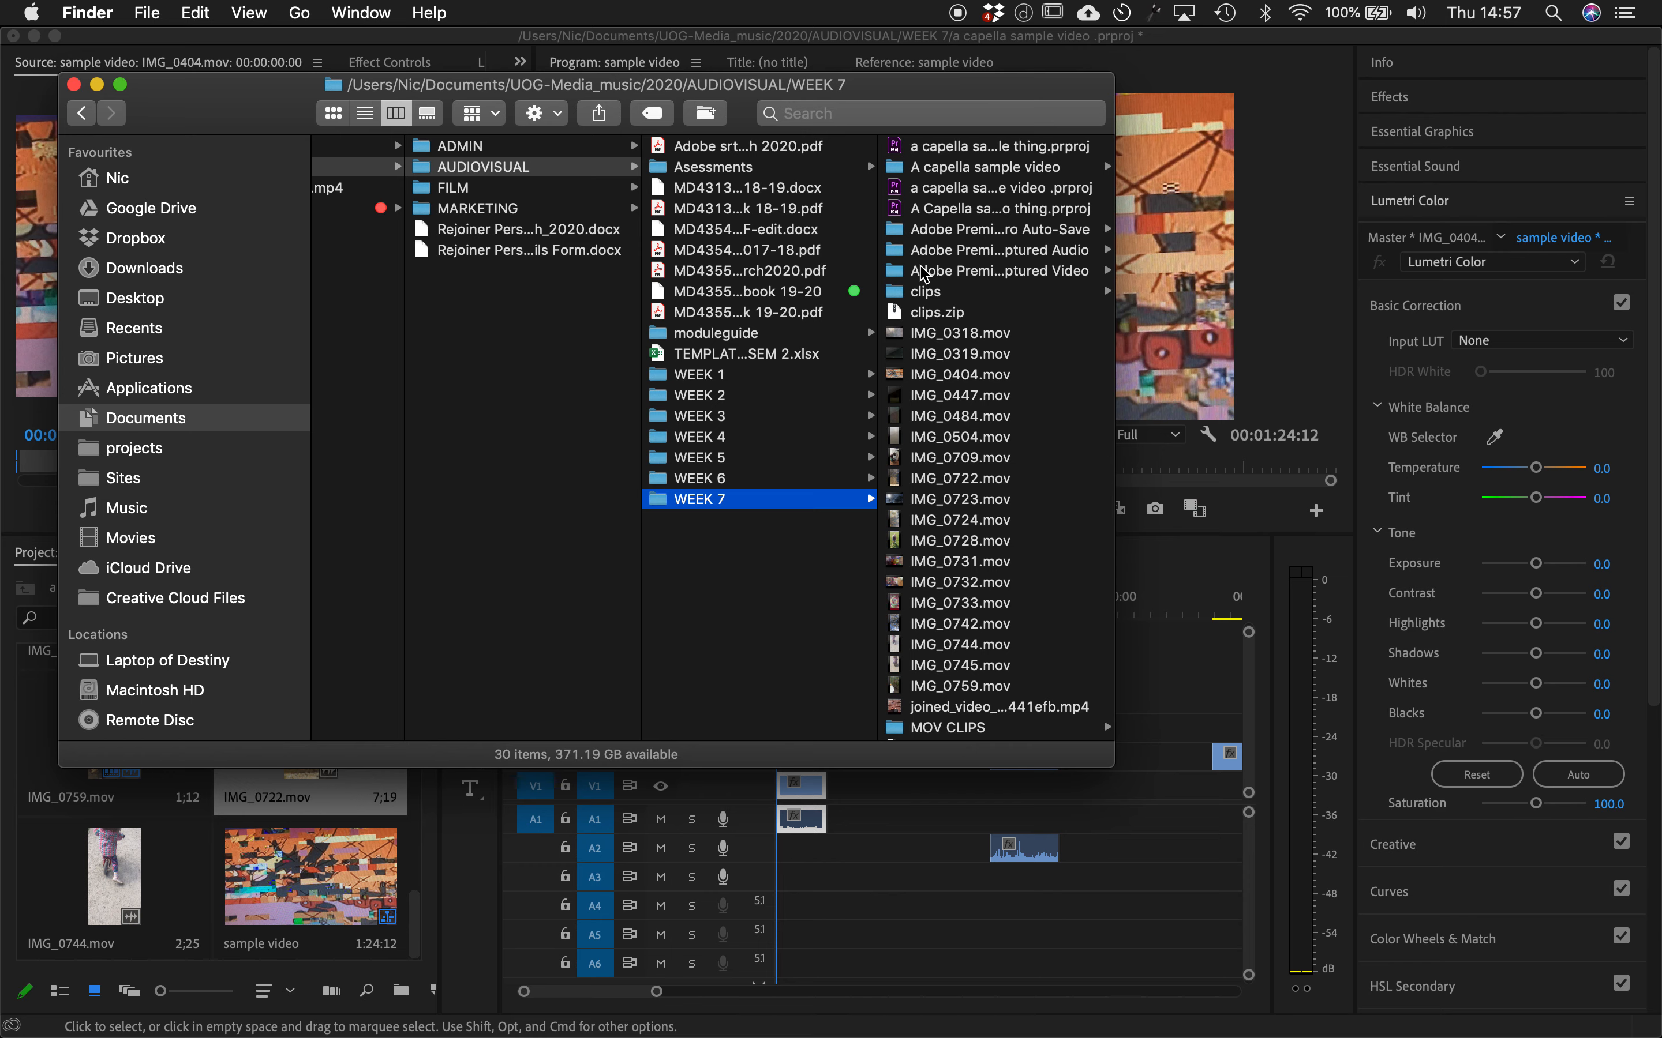
pyautogui.click(924, 293)
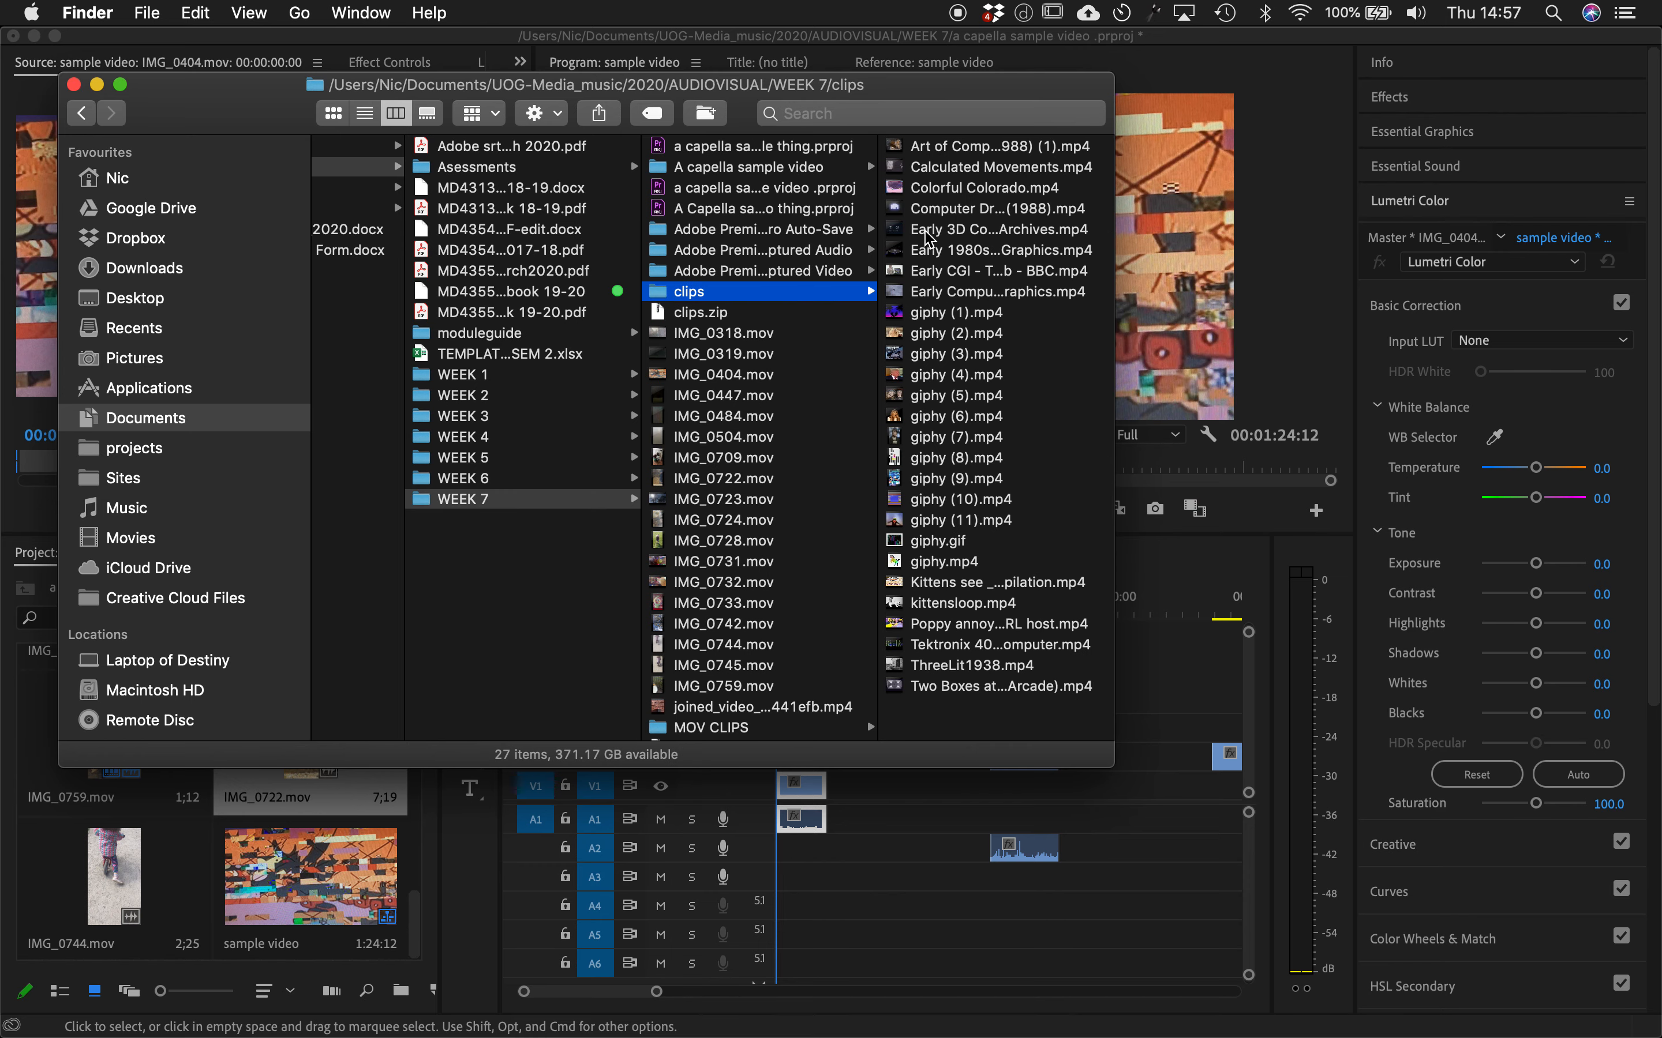
pyautogui.click(924, 273)
pyautogui.click(753, 293)
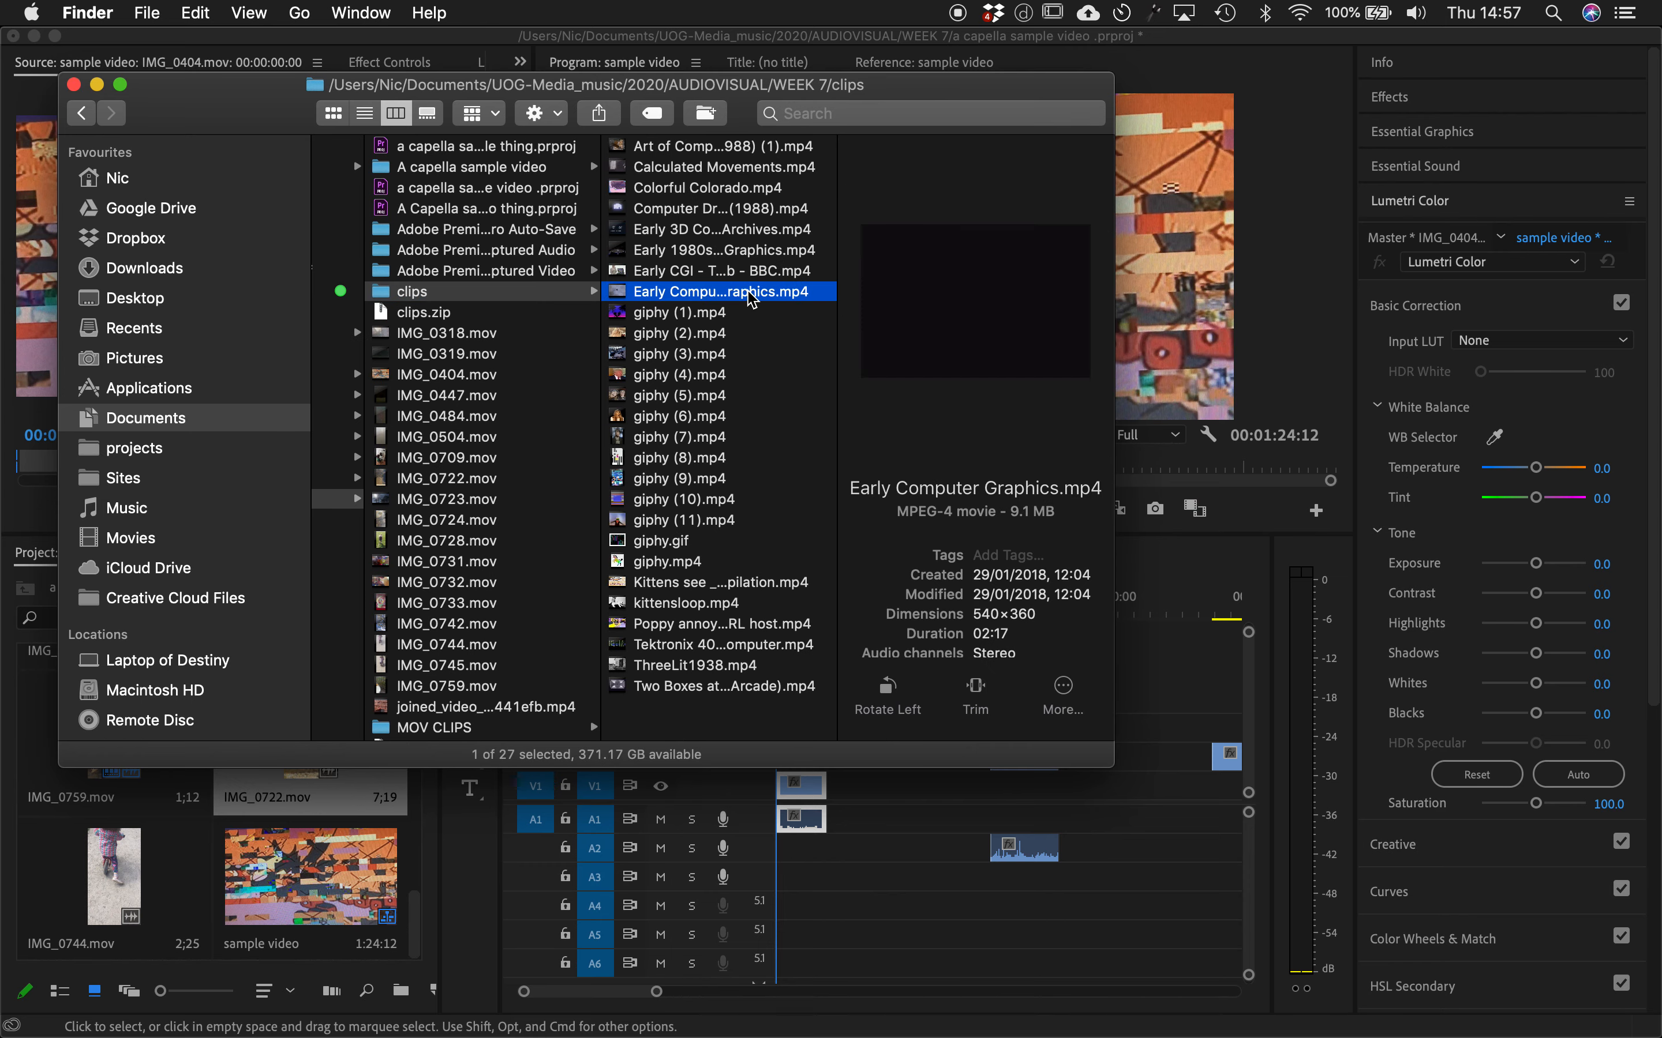
pyautogui.click(649, 275)
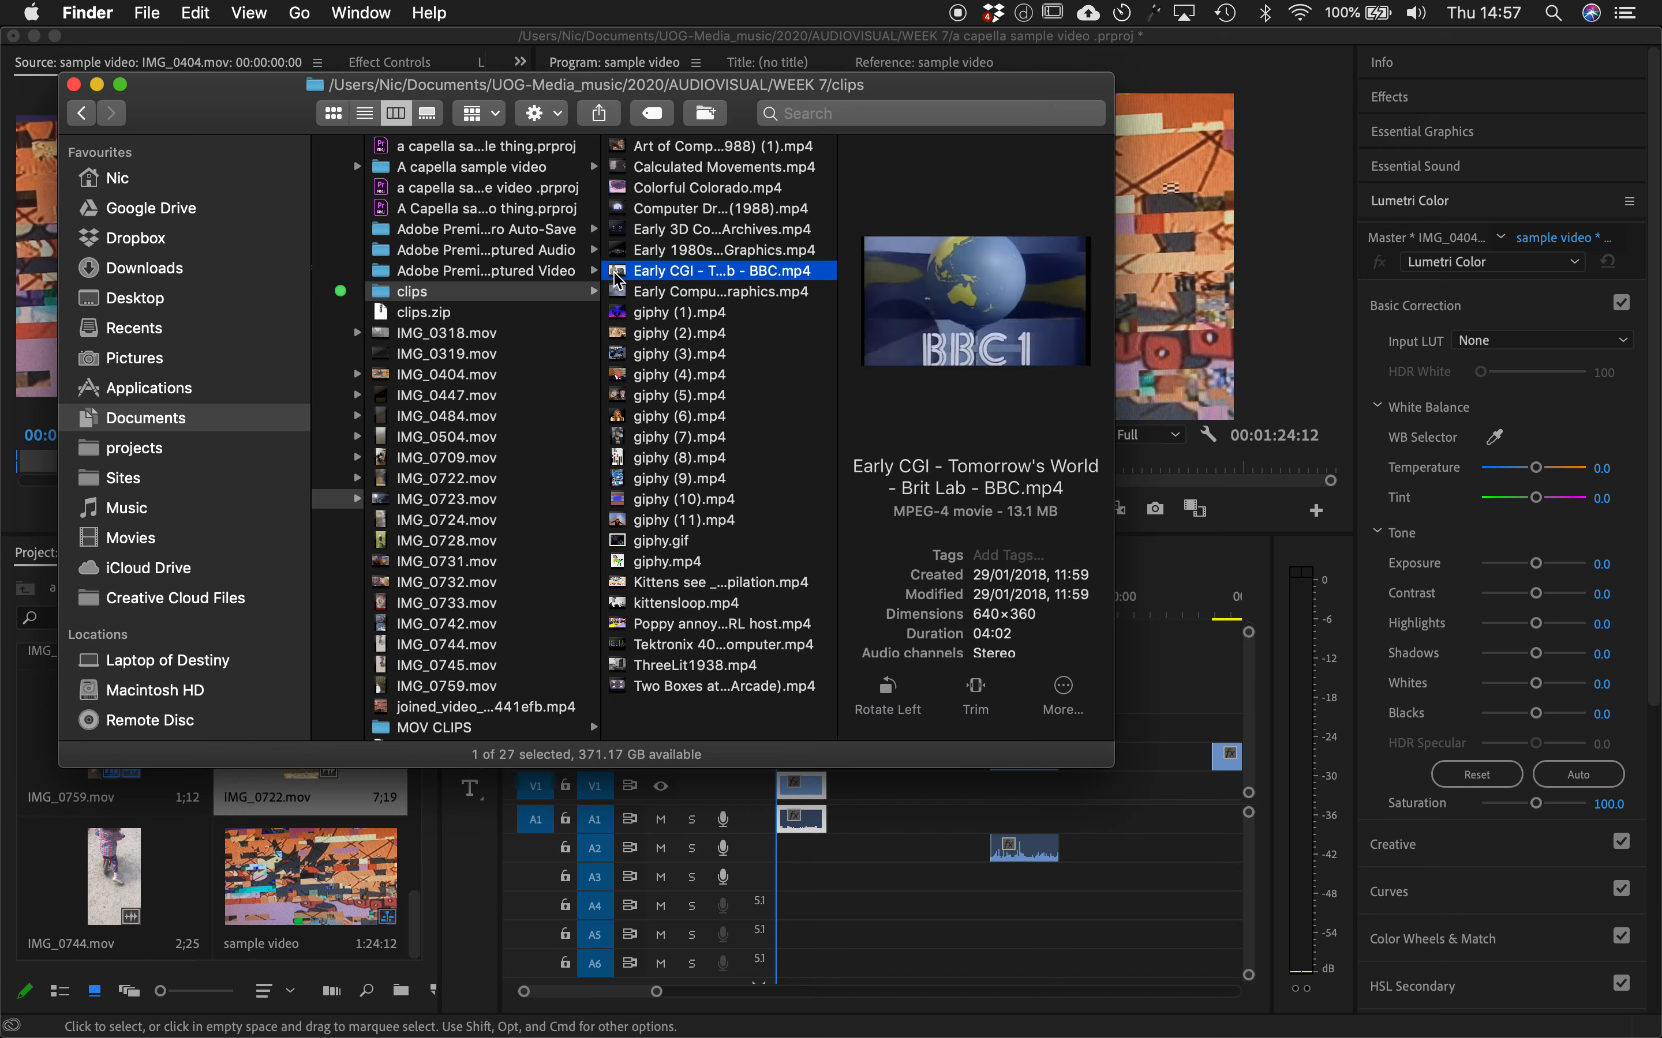
pyautogui.moveTo(615, 275); pyautogui.dragTo(228, 858)
# - Browse the other videos in the clips folder, including a Quick Look preview of giphy (2).mp4
pyautogui.click(658, 623)
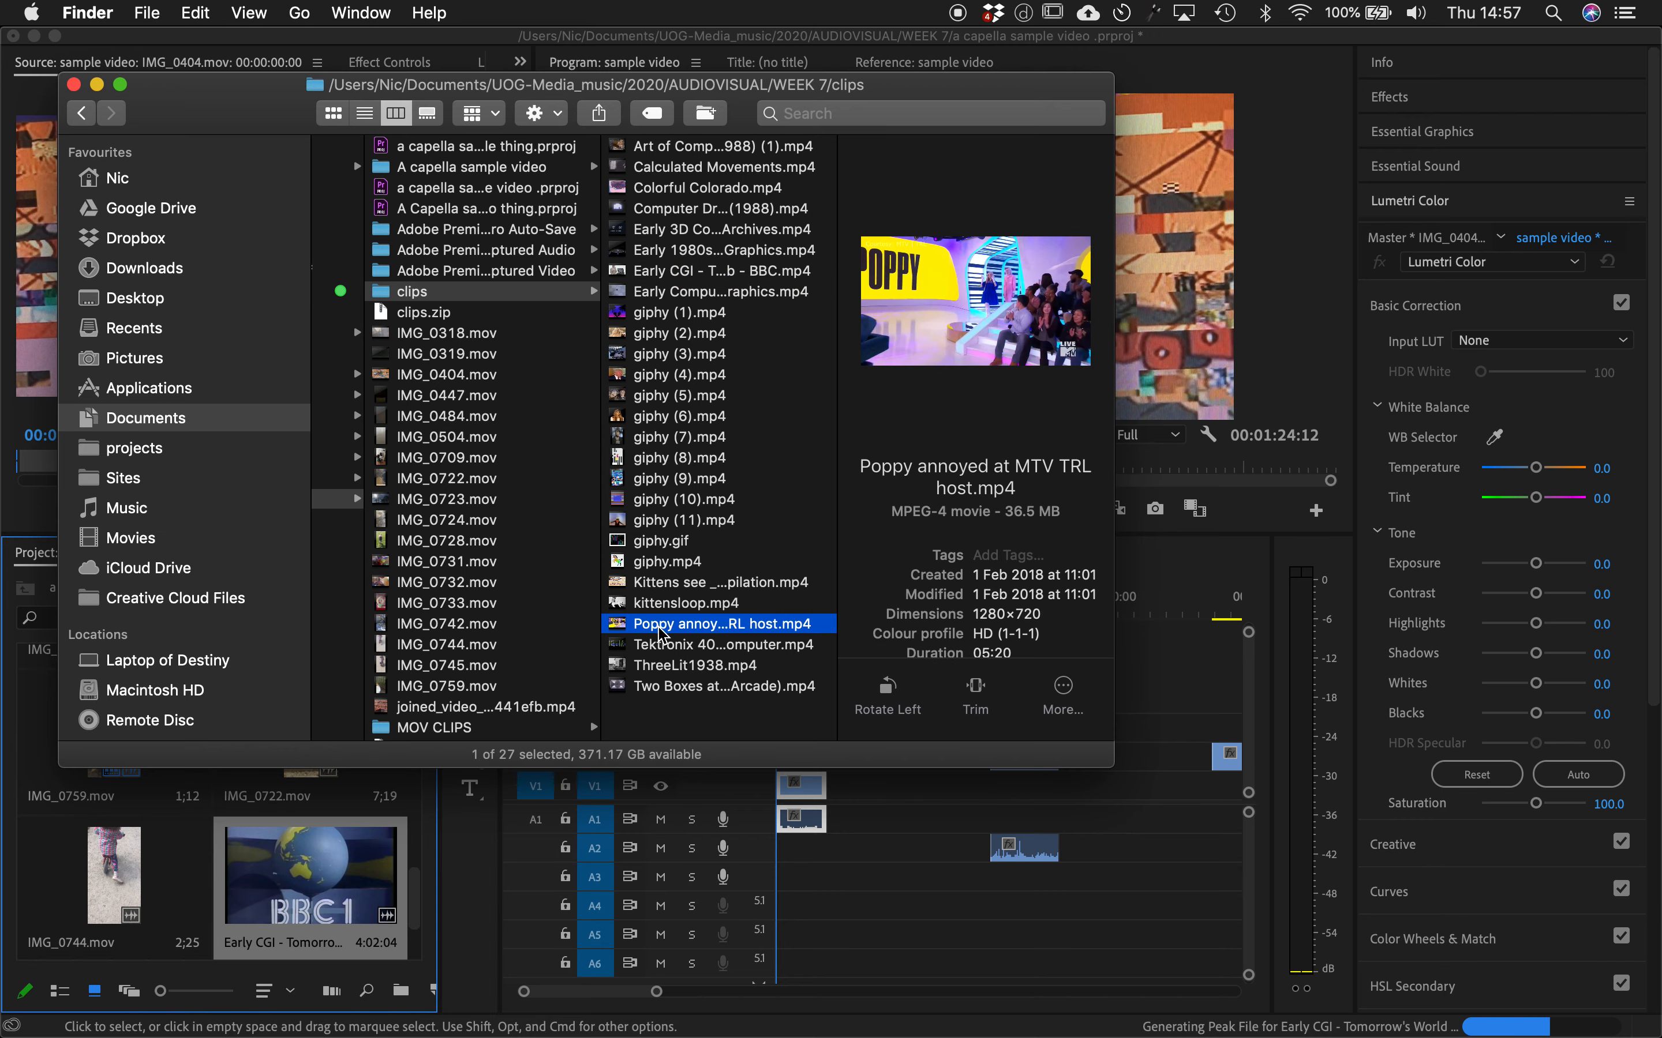
pyautogui.click(667, 665)
pyautogui.click(648, 342)
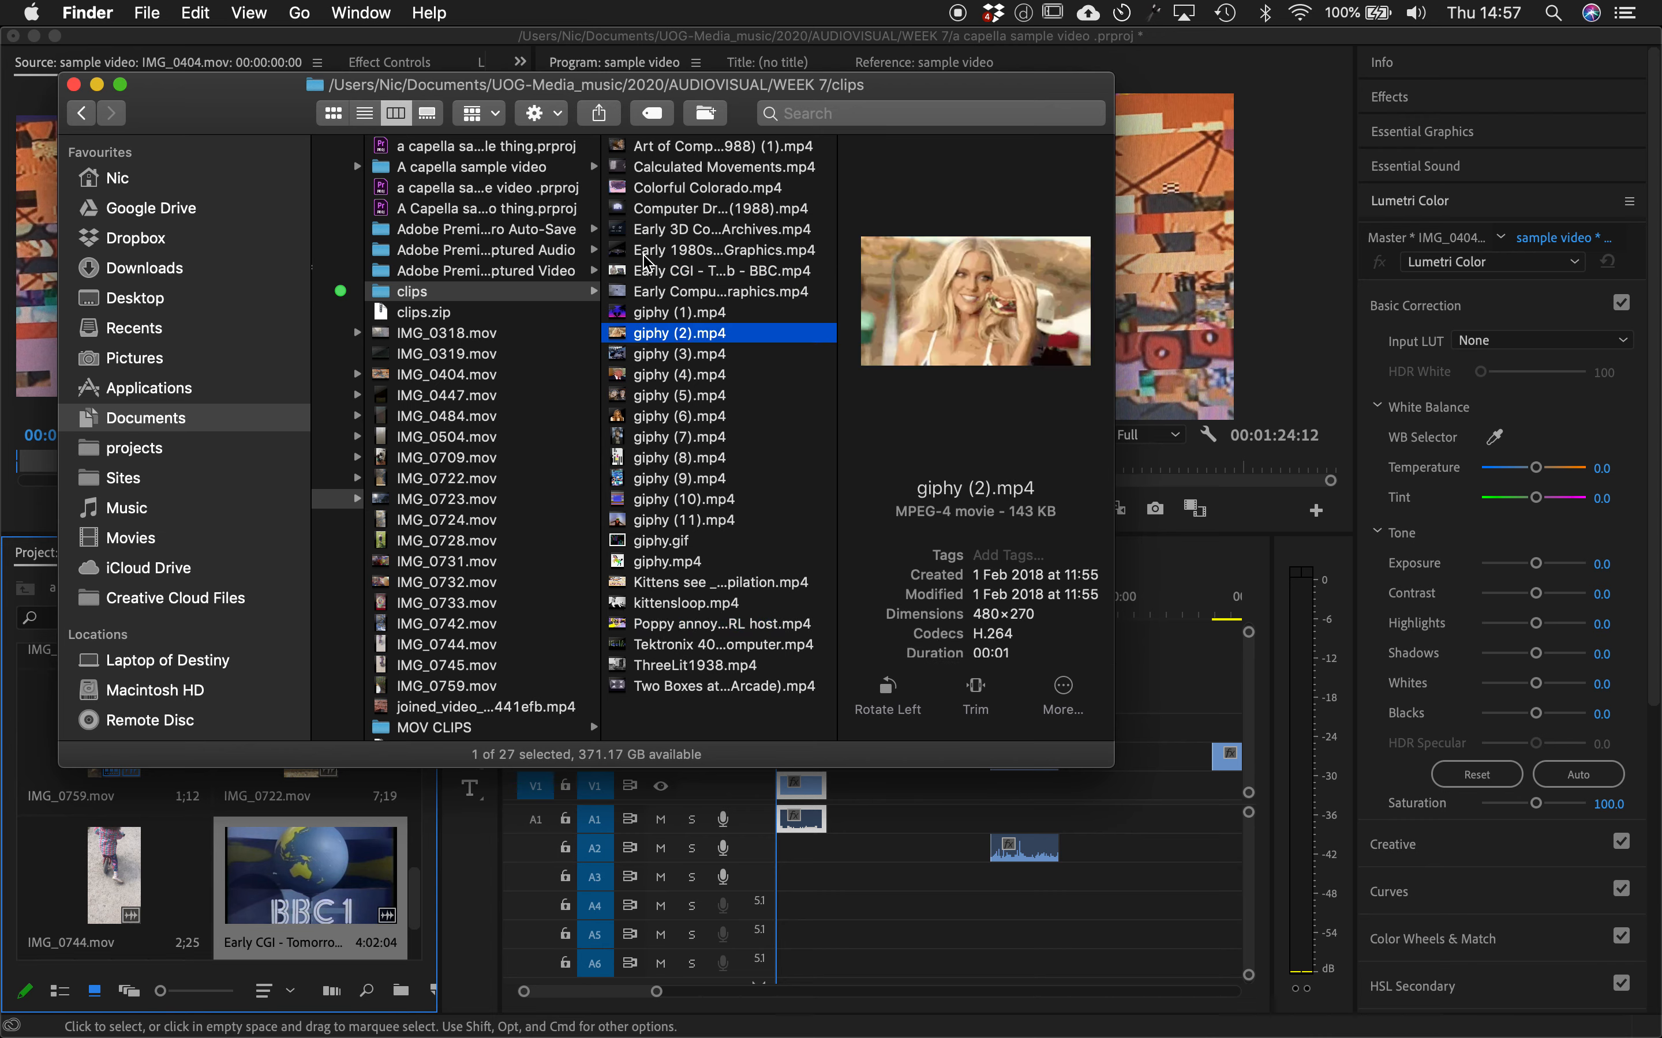
pyautogui.click(644, 253)
pyautogui.click(648, 291)
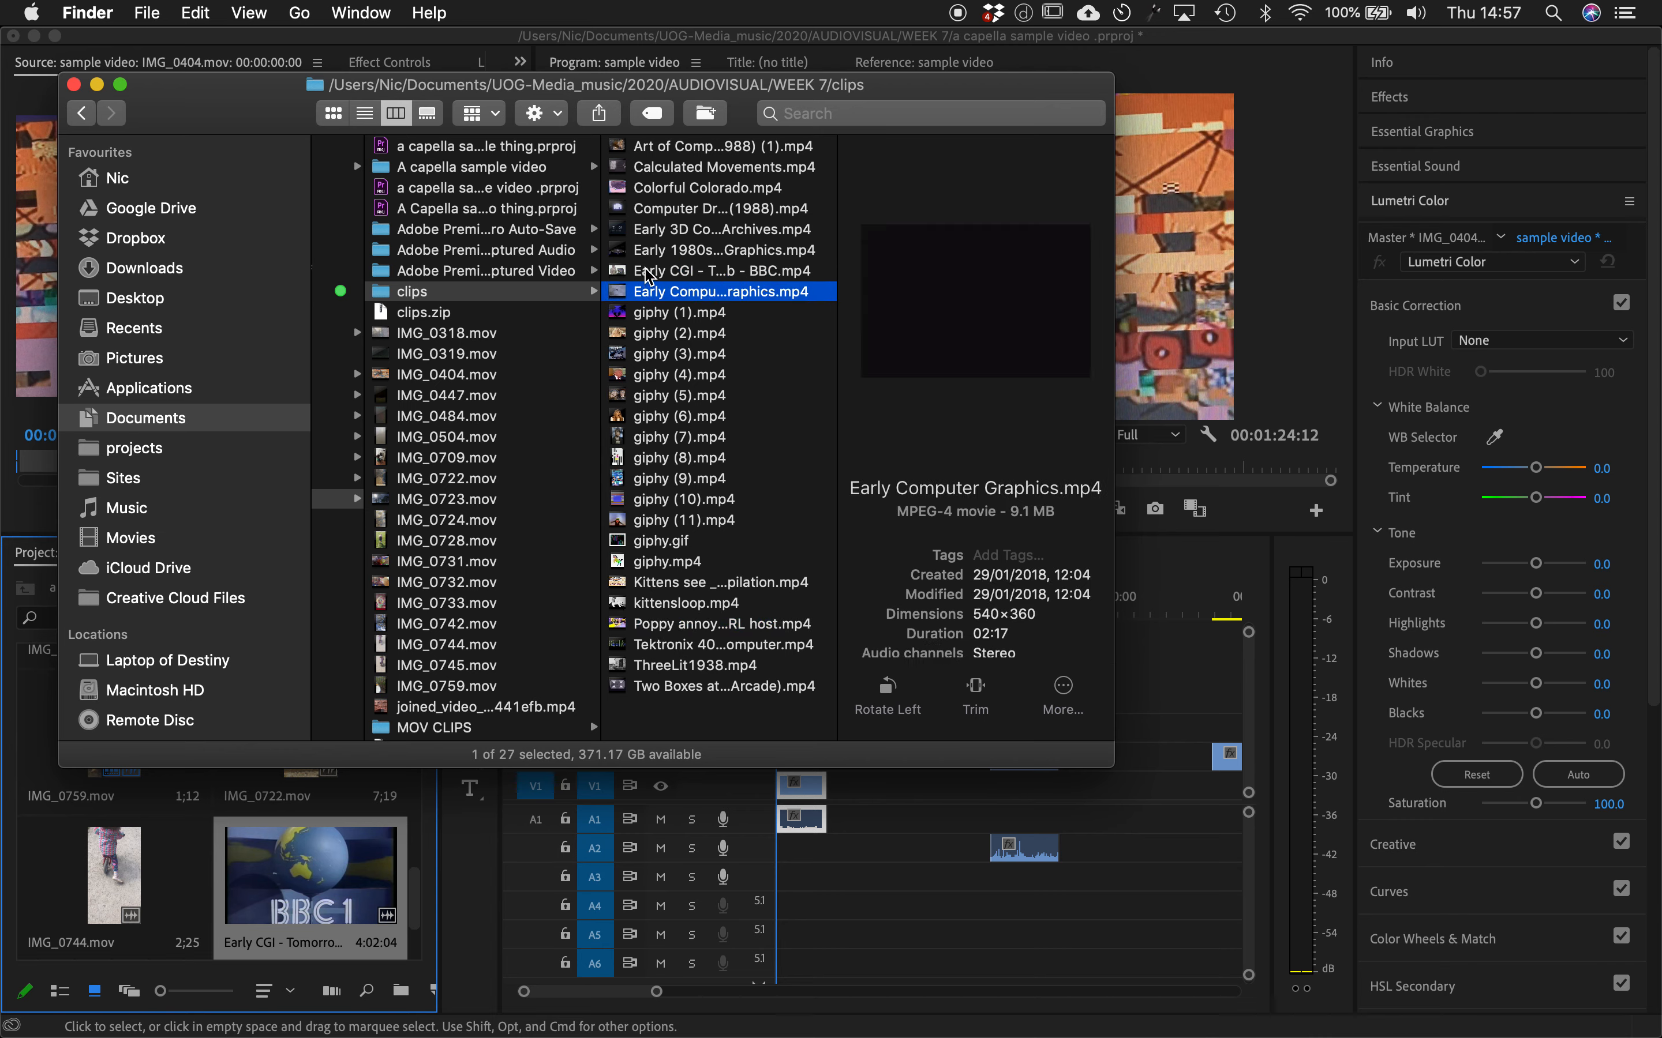
pyautogui.click(648, 274)
pyautogui.click(652, 317)
pyautogui.click(651, 335)
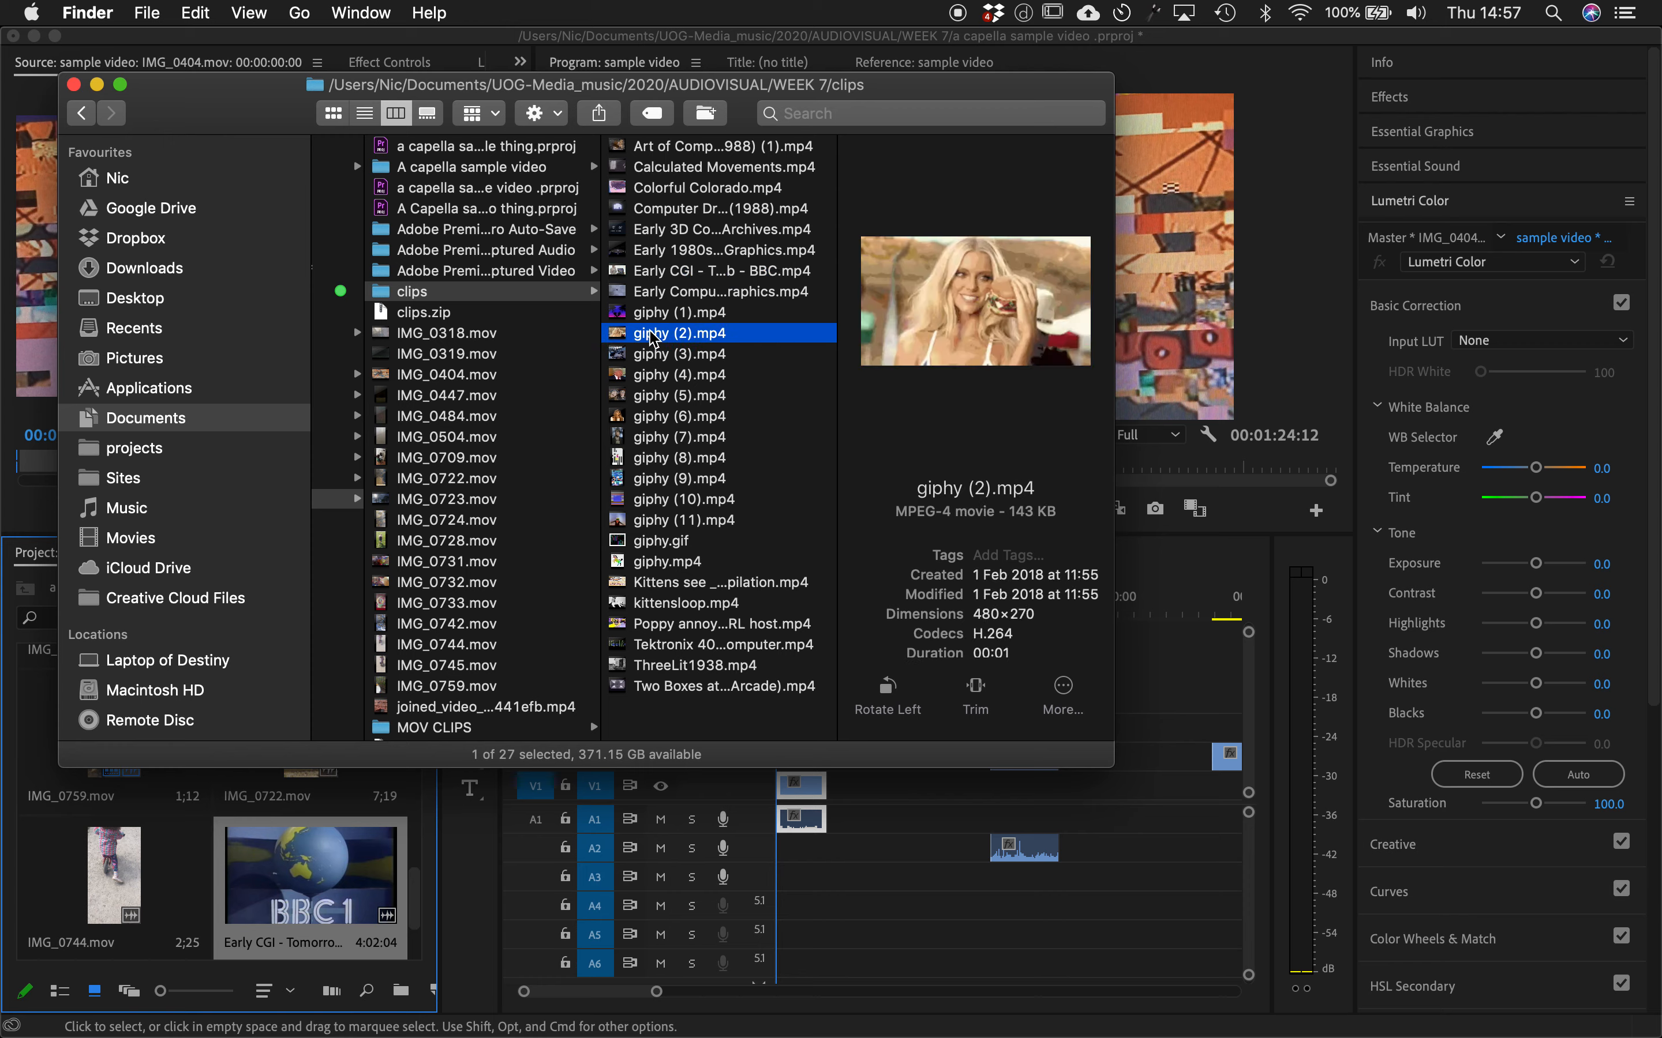
pyautogui.press('space')
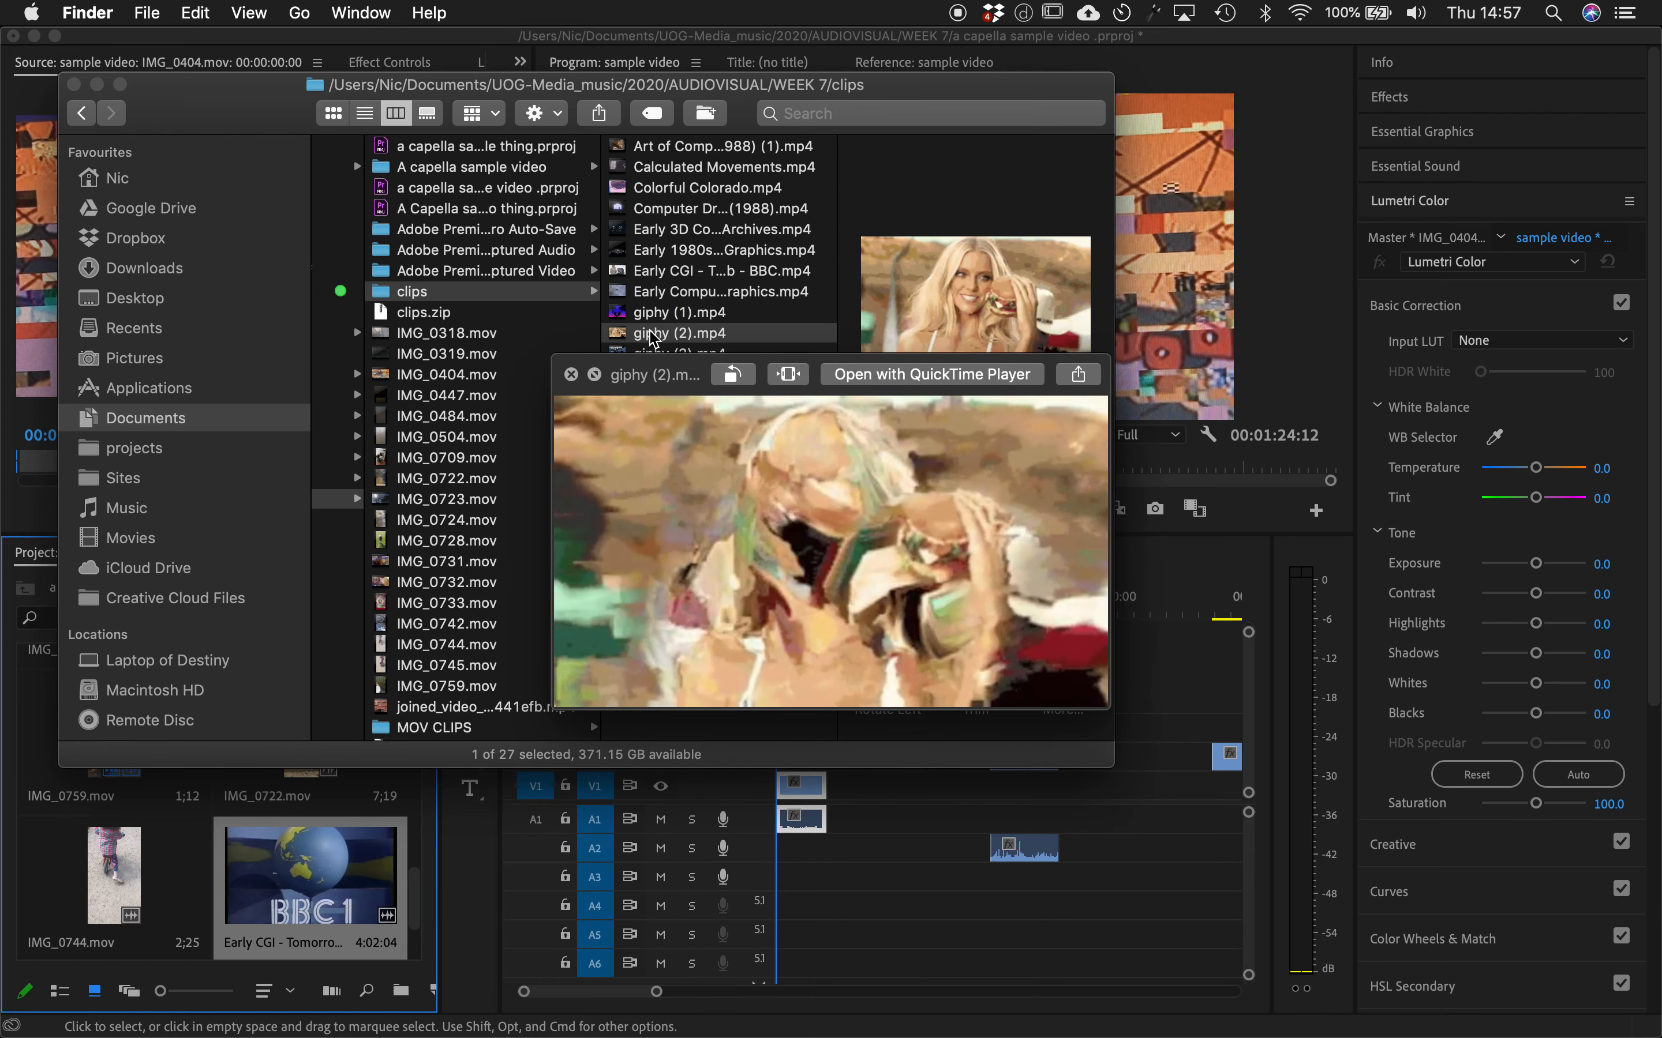
pyautogui.press('space')
pyautogui.click(649, 147)
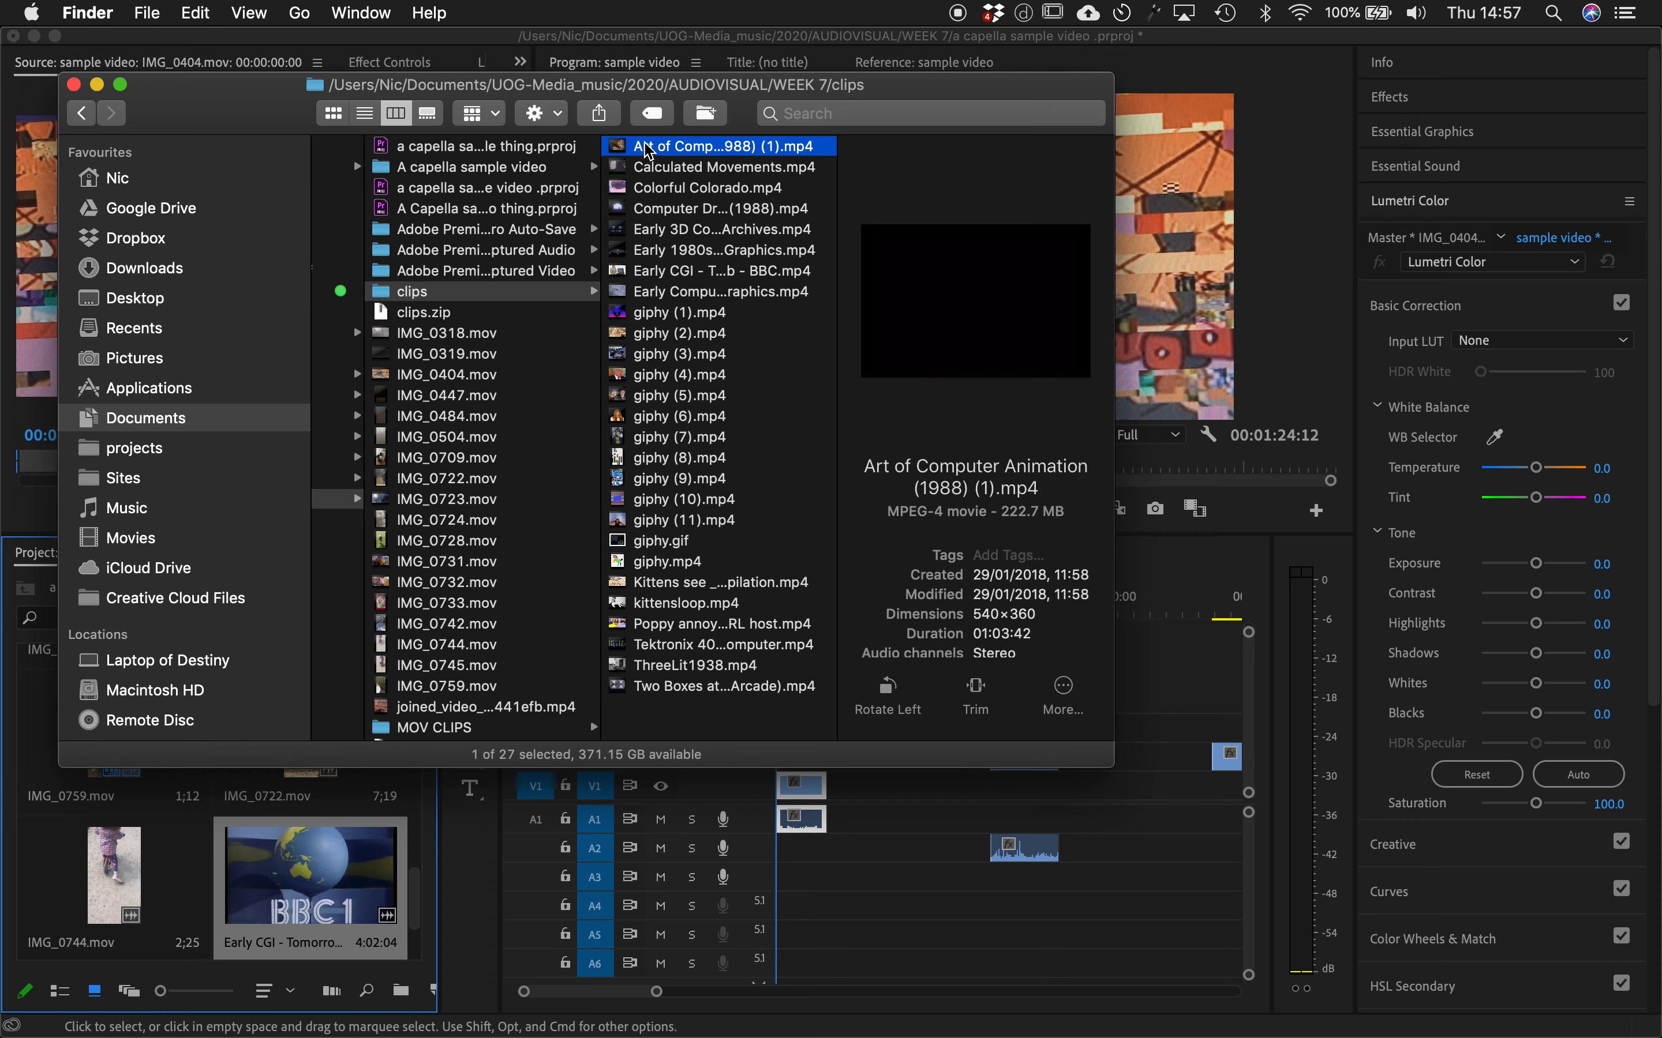
pyautogui.press('Down')
pyautogui.press('Down')
pyautogui.press('Down')
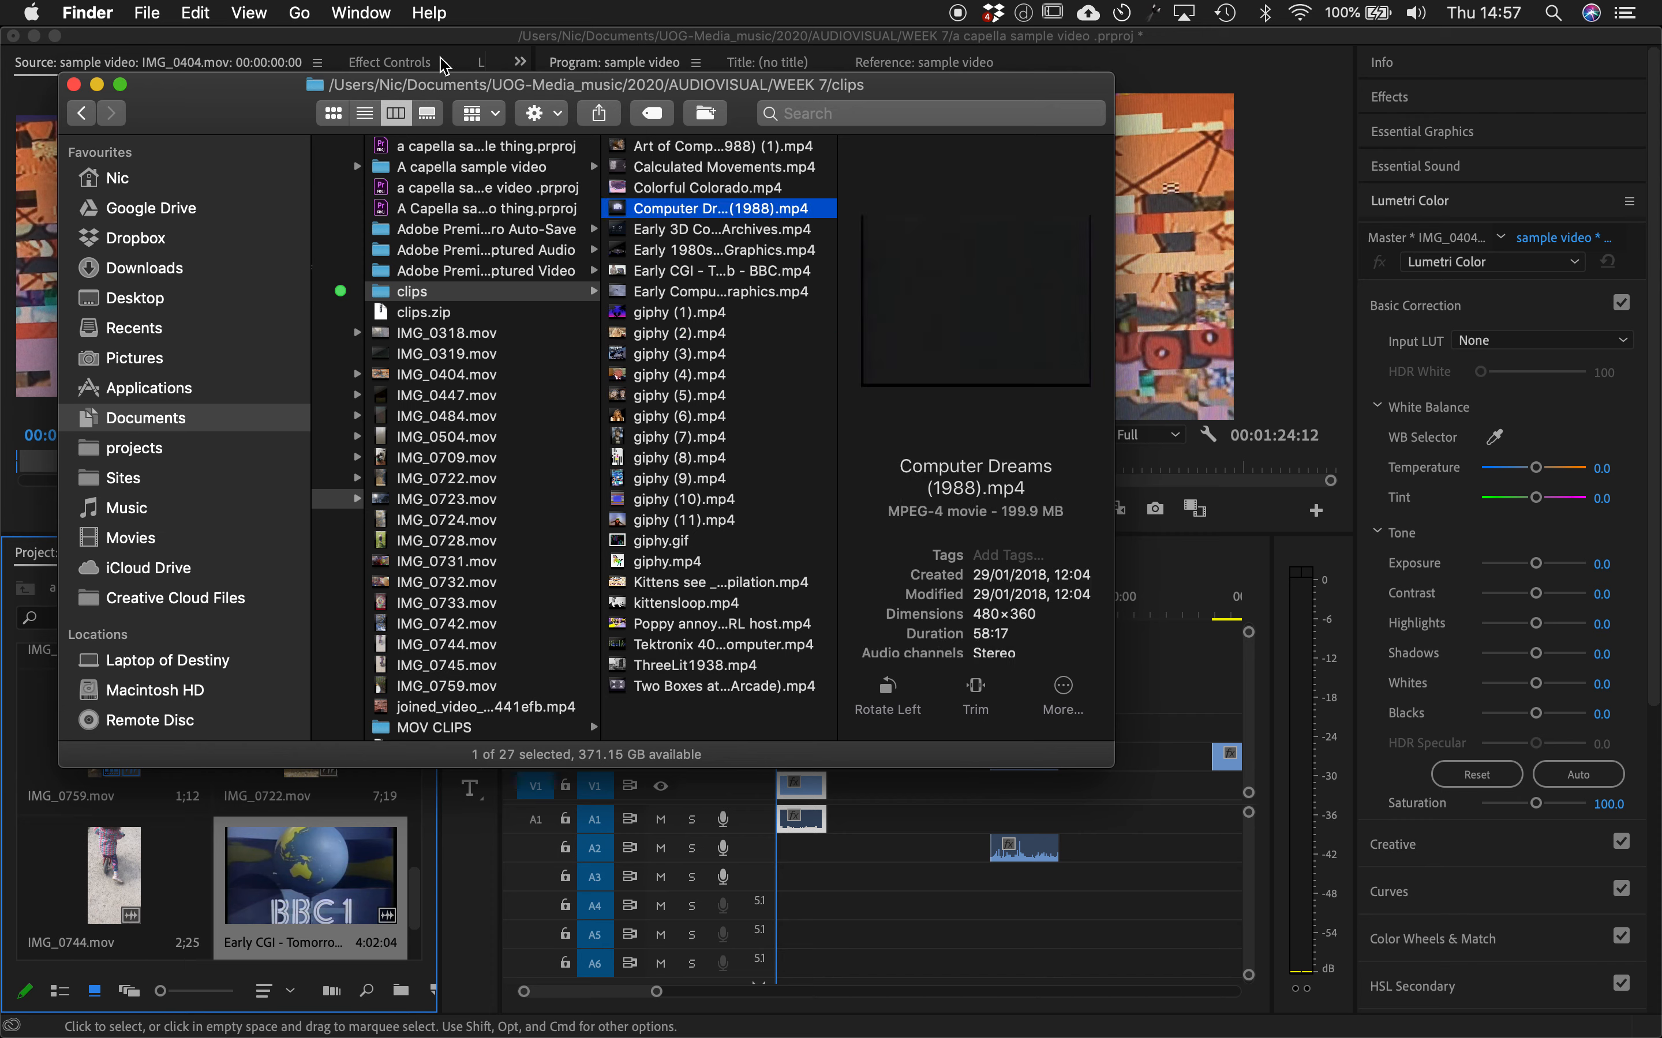
# - Return to Premiere Pro, target V2 instead of V1 and place the playhead at the end of IMG_0404.mov, 00:00:01:15
pyautogui.click(74, 85)
pyautogui.click(819, 607)
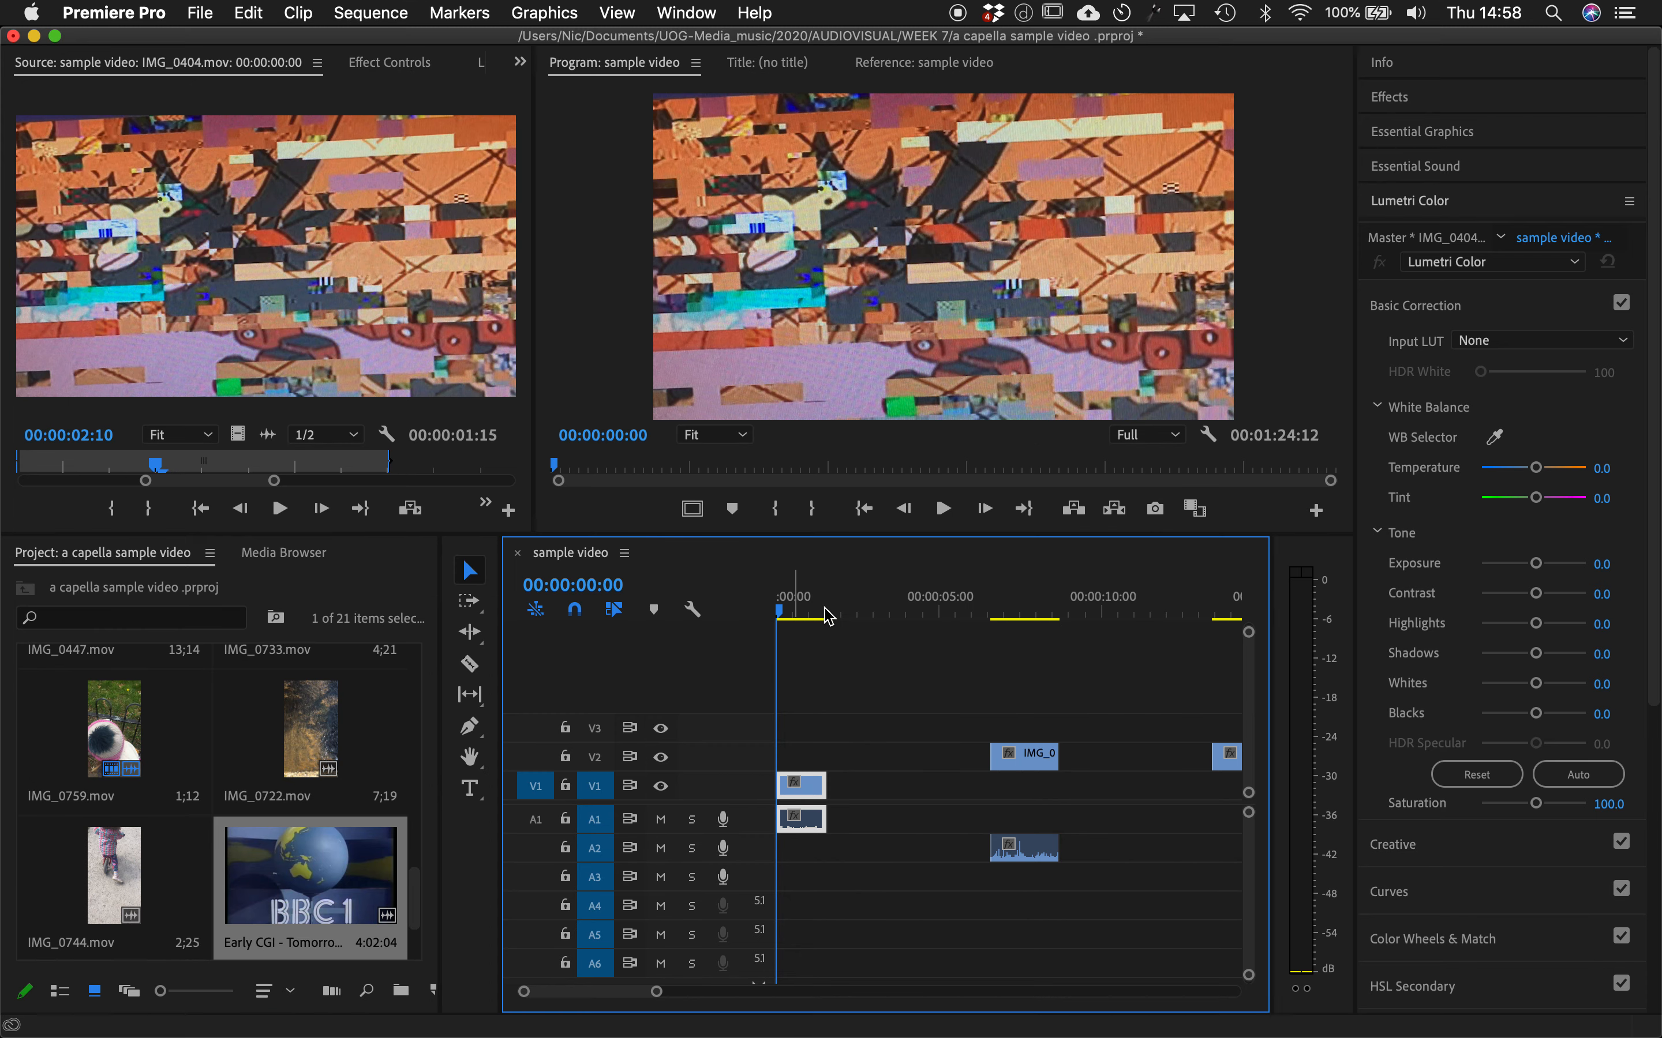
pyautogui.moveTo(801, 607); pyautogui.dragTo(781, 606)
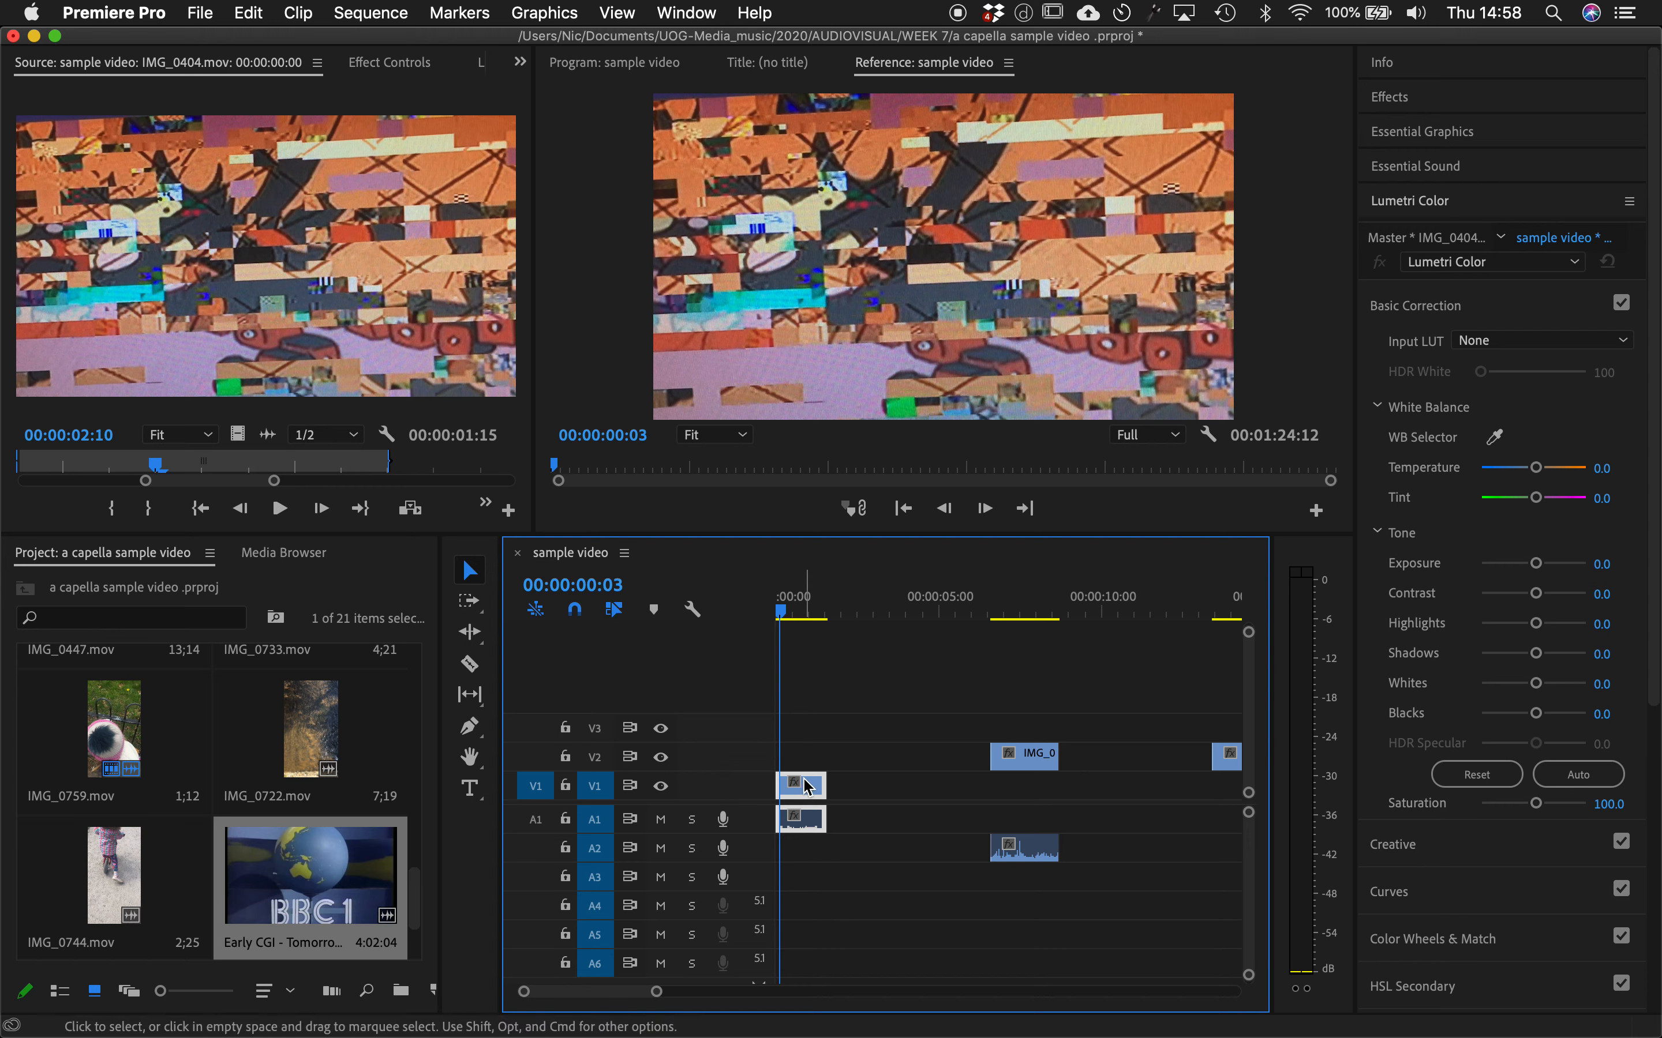
pyautogui.click(805, 746)
pyautogui.click(804, 793)
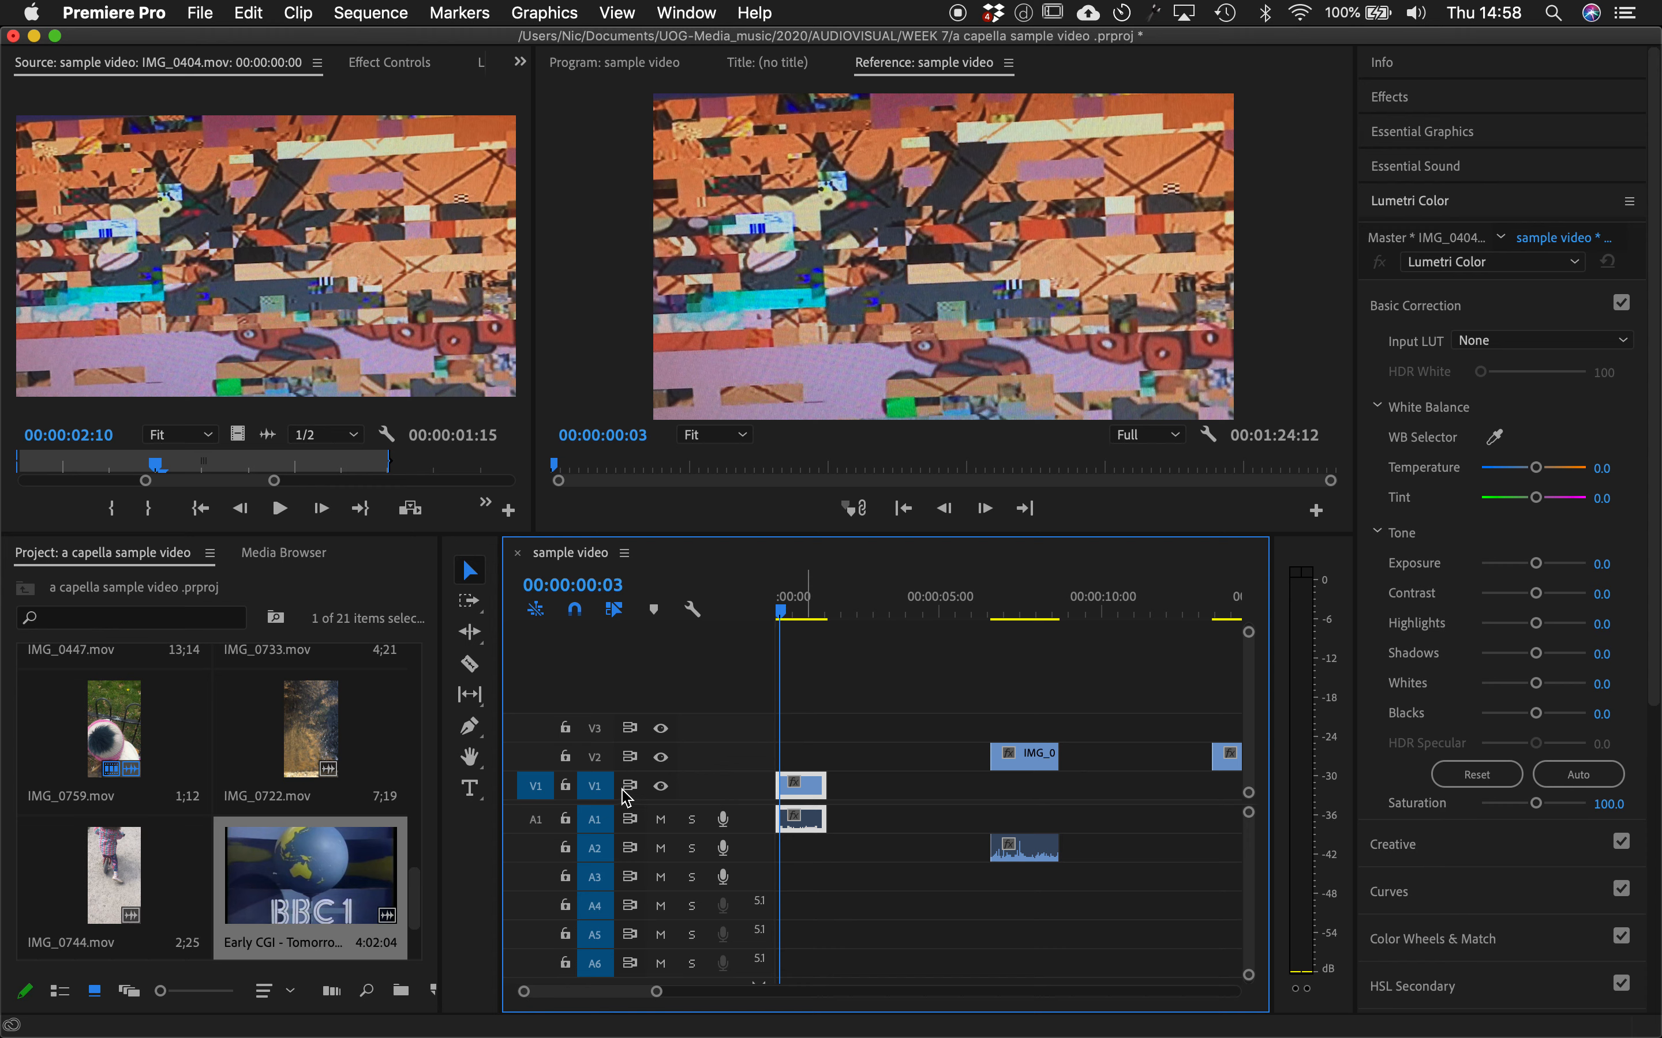
pyautogui.click(594, 757)
pyautogui.click(596, 789)
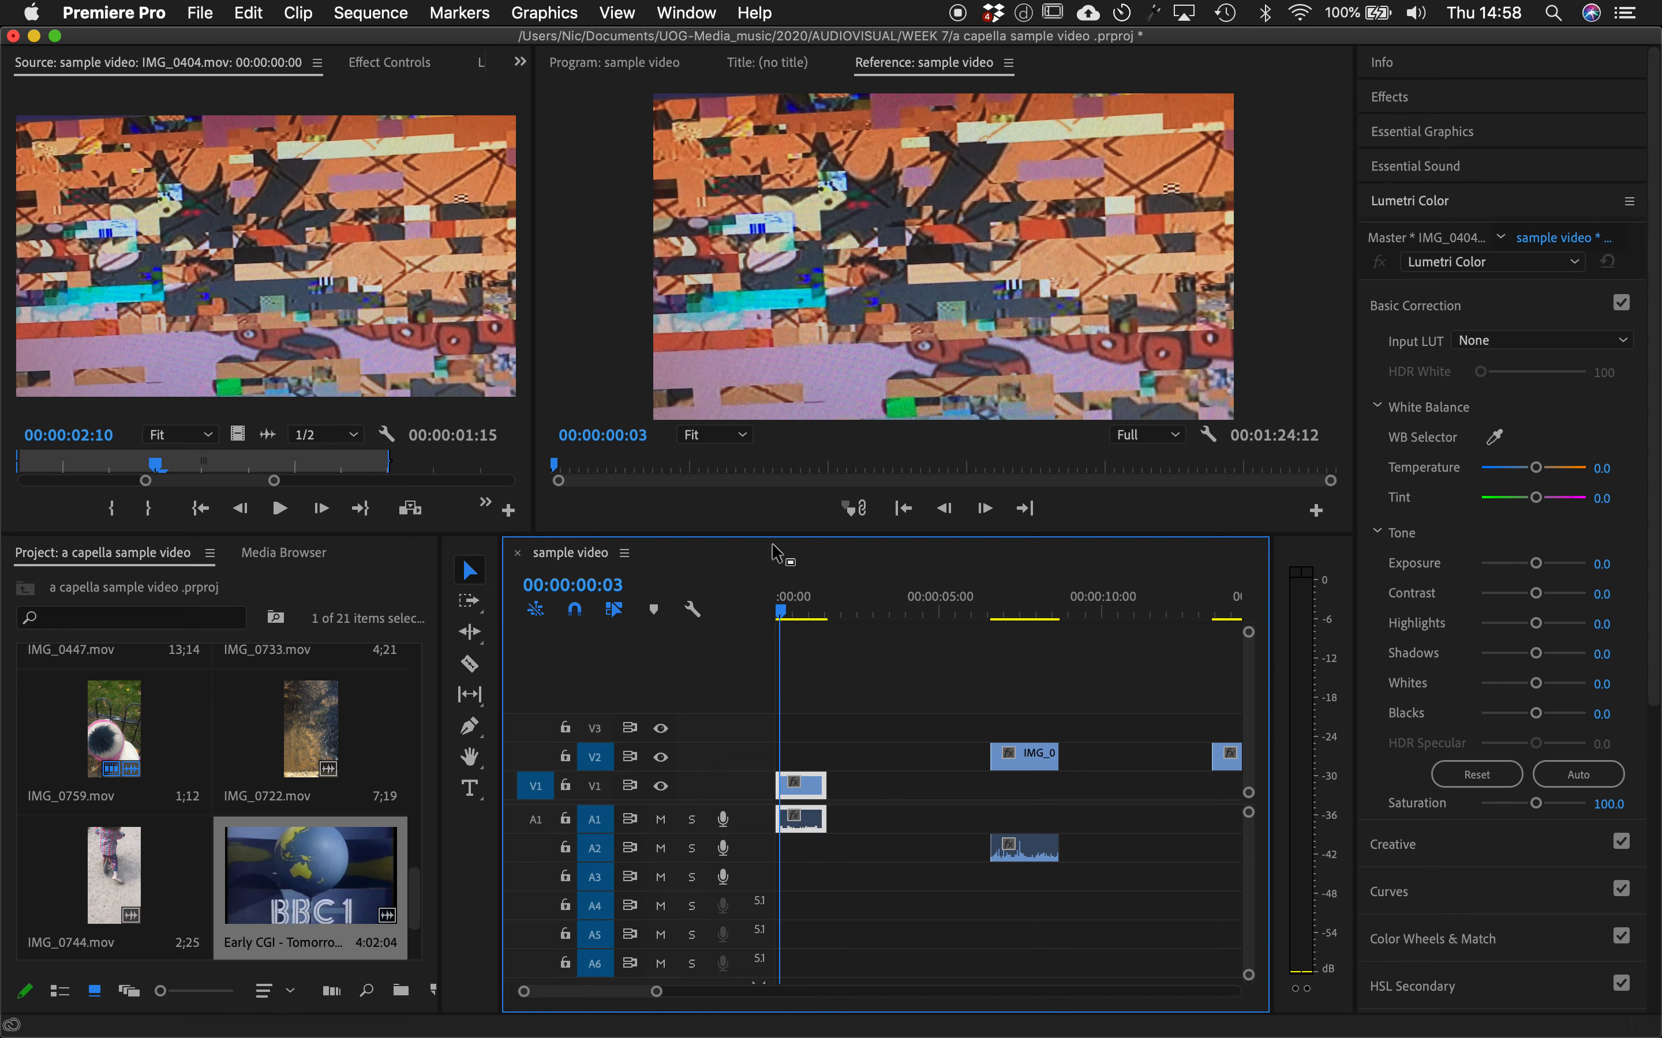
pyautogui.moveTo(783, 612); pyautogui.dragTo(835, 603)
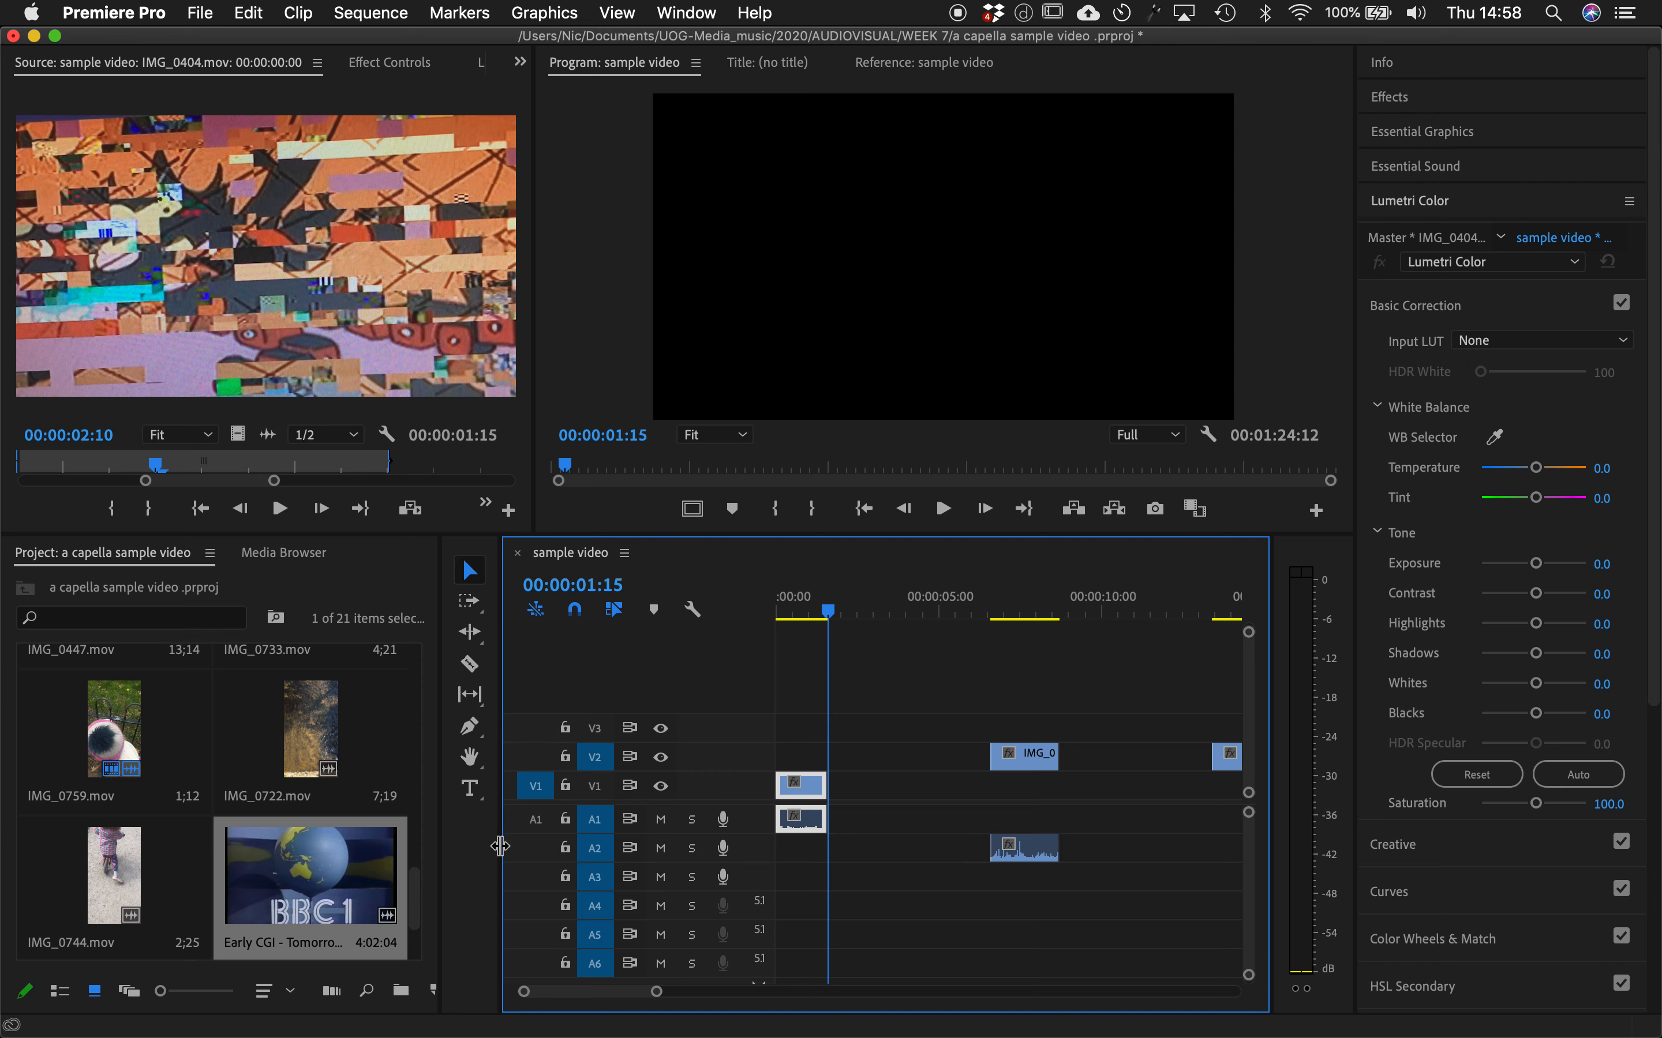
# - Widen the Tools panel slightly beside the timeline and check the list of available panels for Tools
pyautogui.moveTo(501, 852)
pyautogui.mouseDown()
pyautogui.moveTo(563, 851)
pyautogui.moveTo(524, 847)
pyautogui.mouseUp()
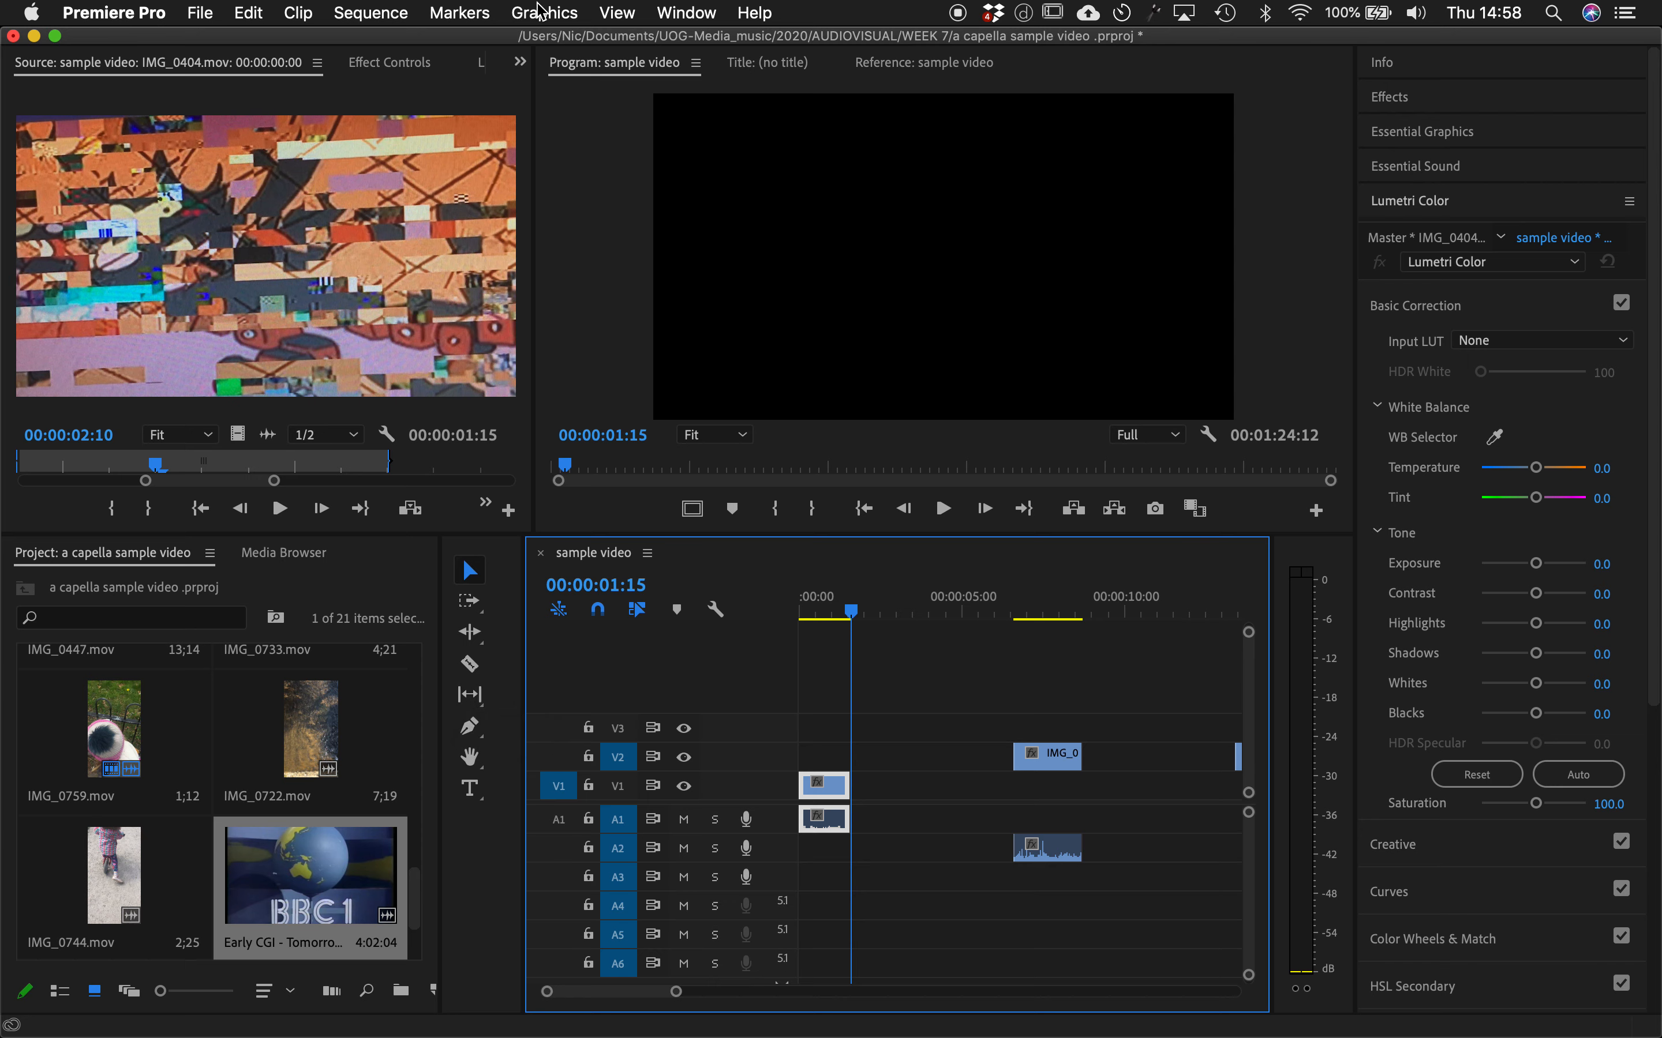
pyautogui.click(694, 18)
pyautogui.moveTo(698, 51)
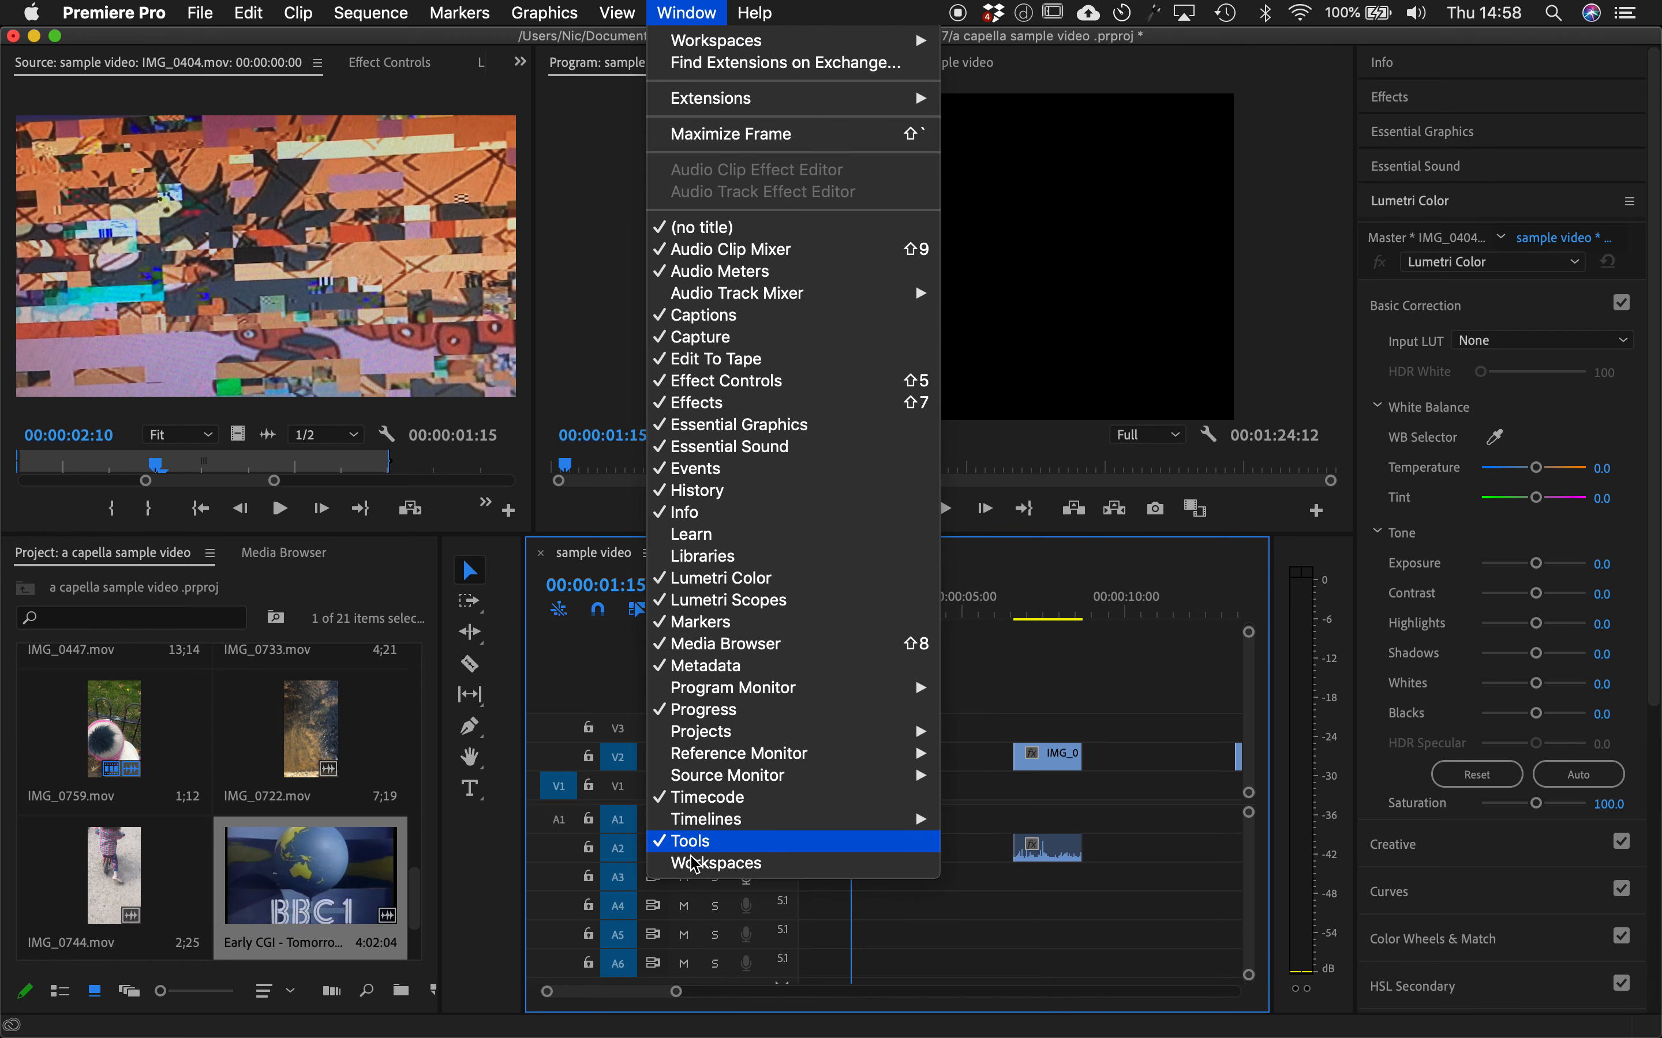
pyautogui.click(474, 833)
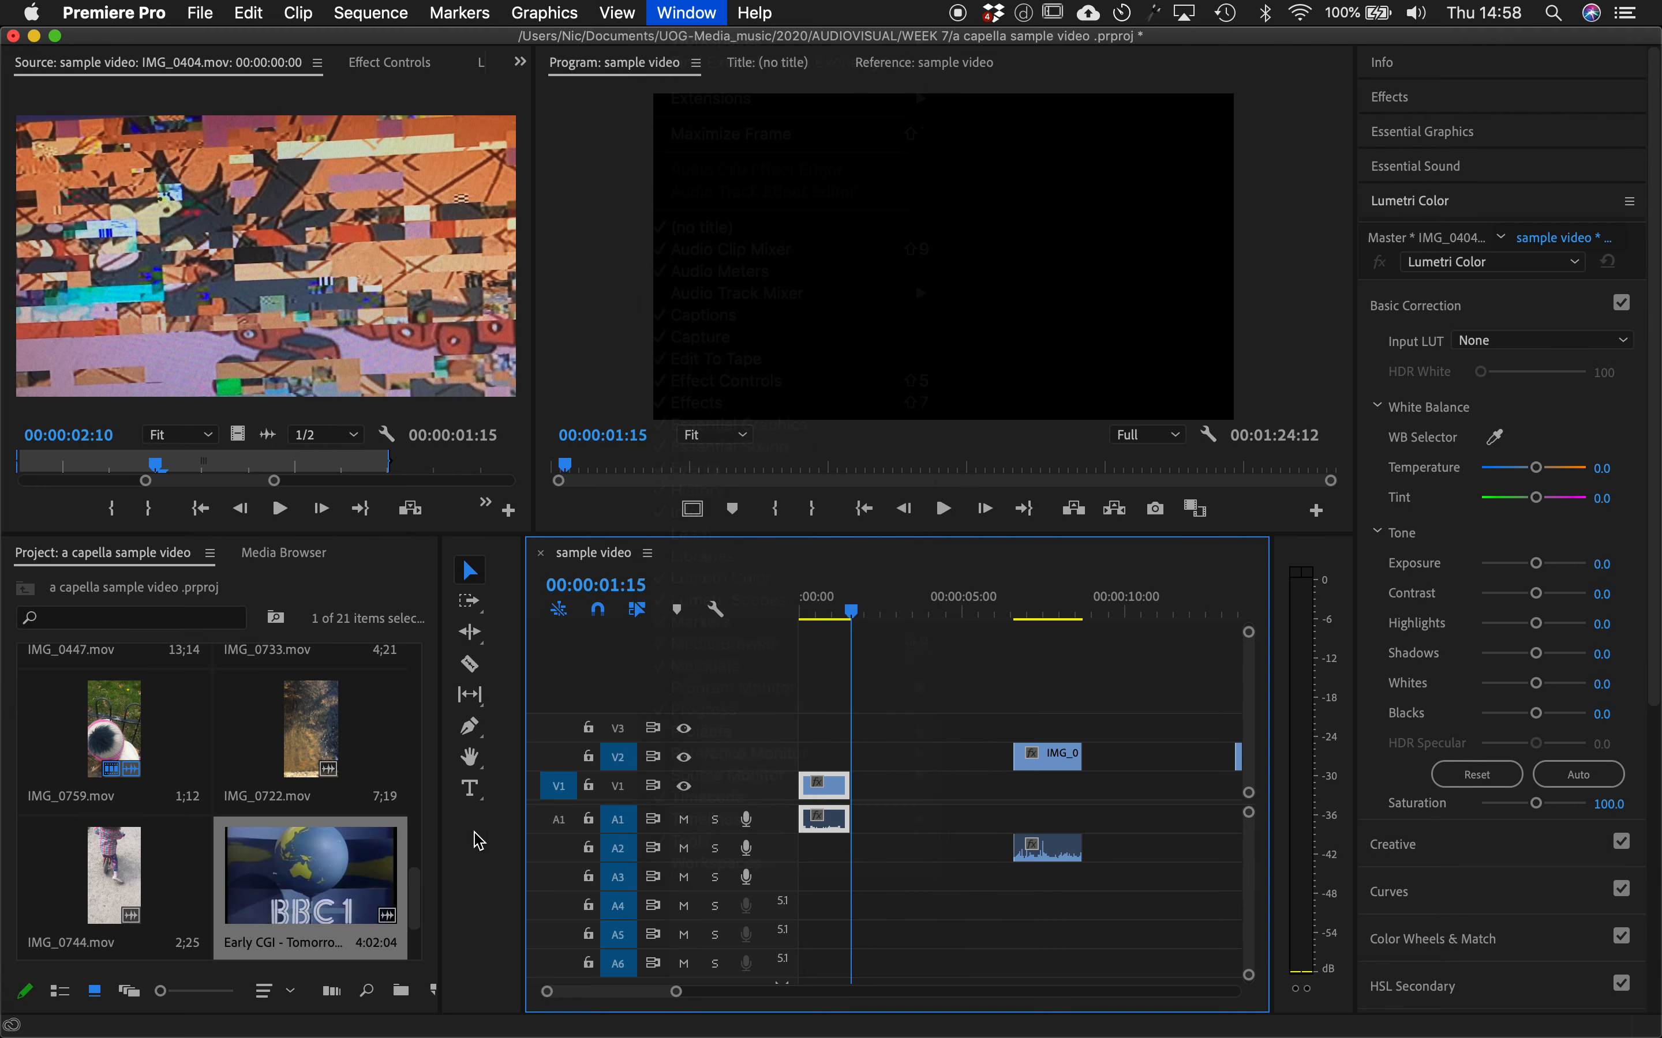
# - Toggle snapping off and on, align the playhead with the end of IMG_0404.mov and paste a copy of it onto V2
pyautogui.click(599, 613)
pyautogui.click(599, 612)
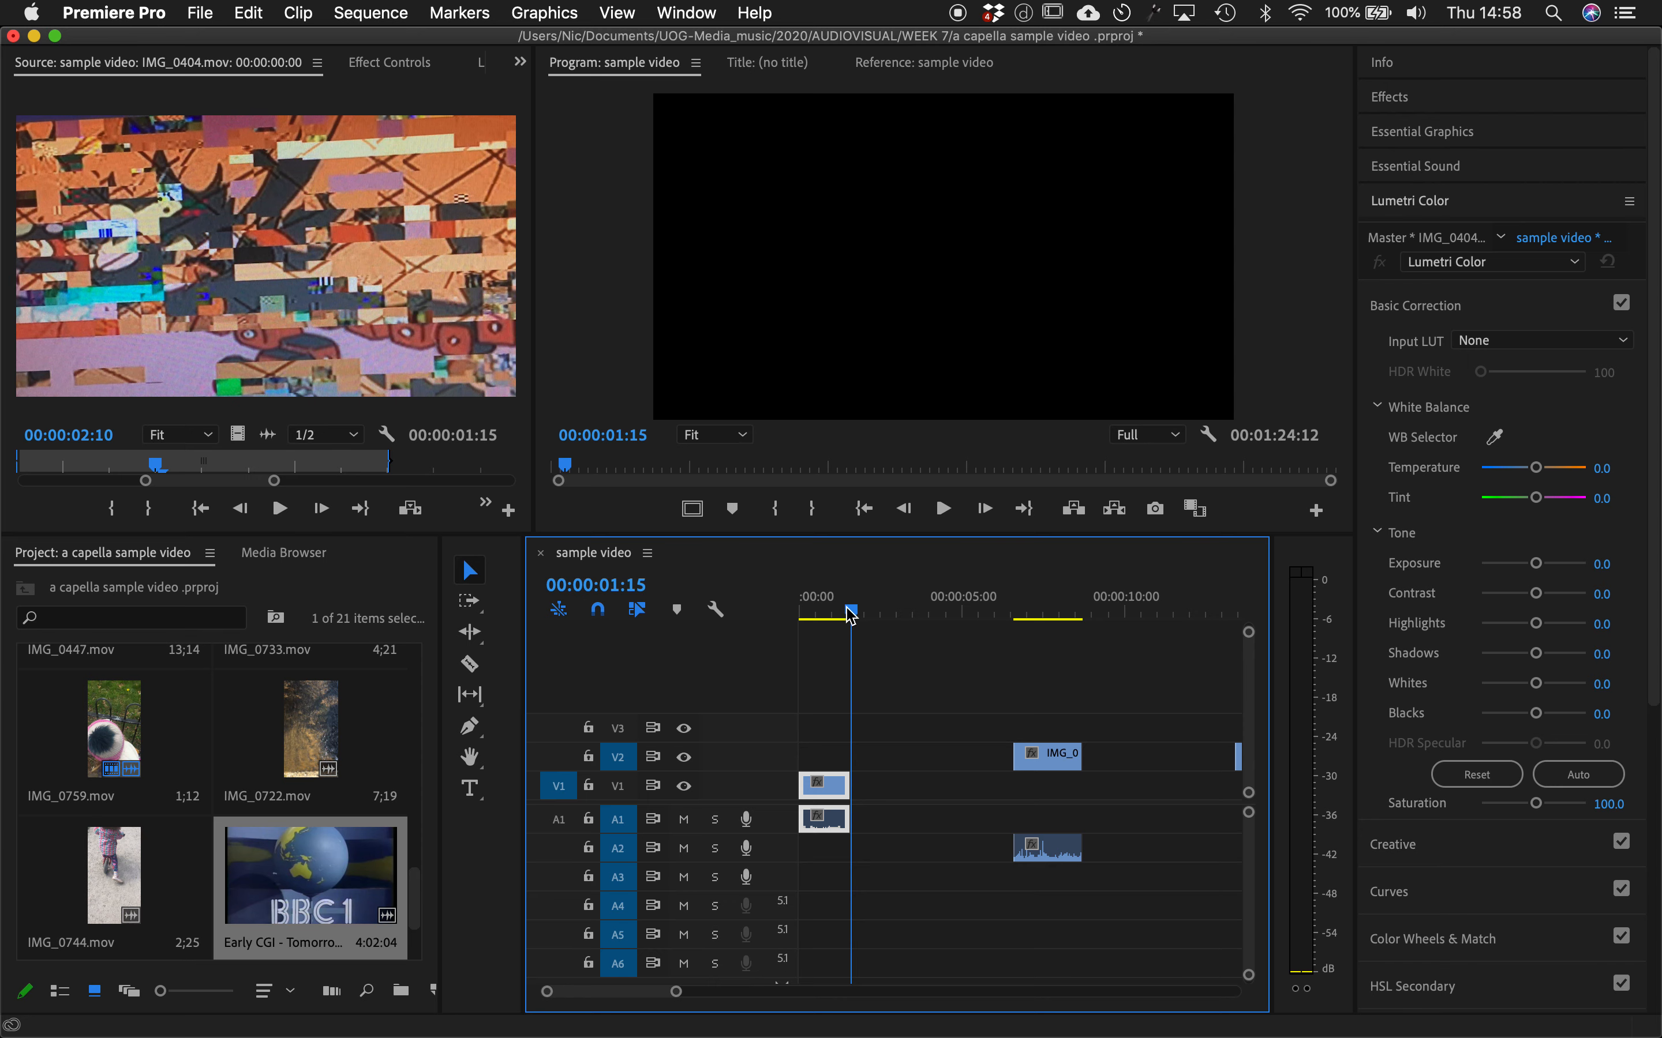
pyautogui.click(830, 617)
pyautogui.moveTo(831, 618)
pyautogui.mouseDown()
pyautogui.moveTo(1016, 614)
pyautogui.moveTo(853, 613)
pyautogui.mouseUp()
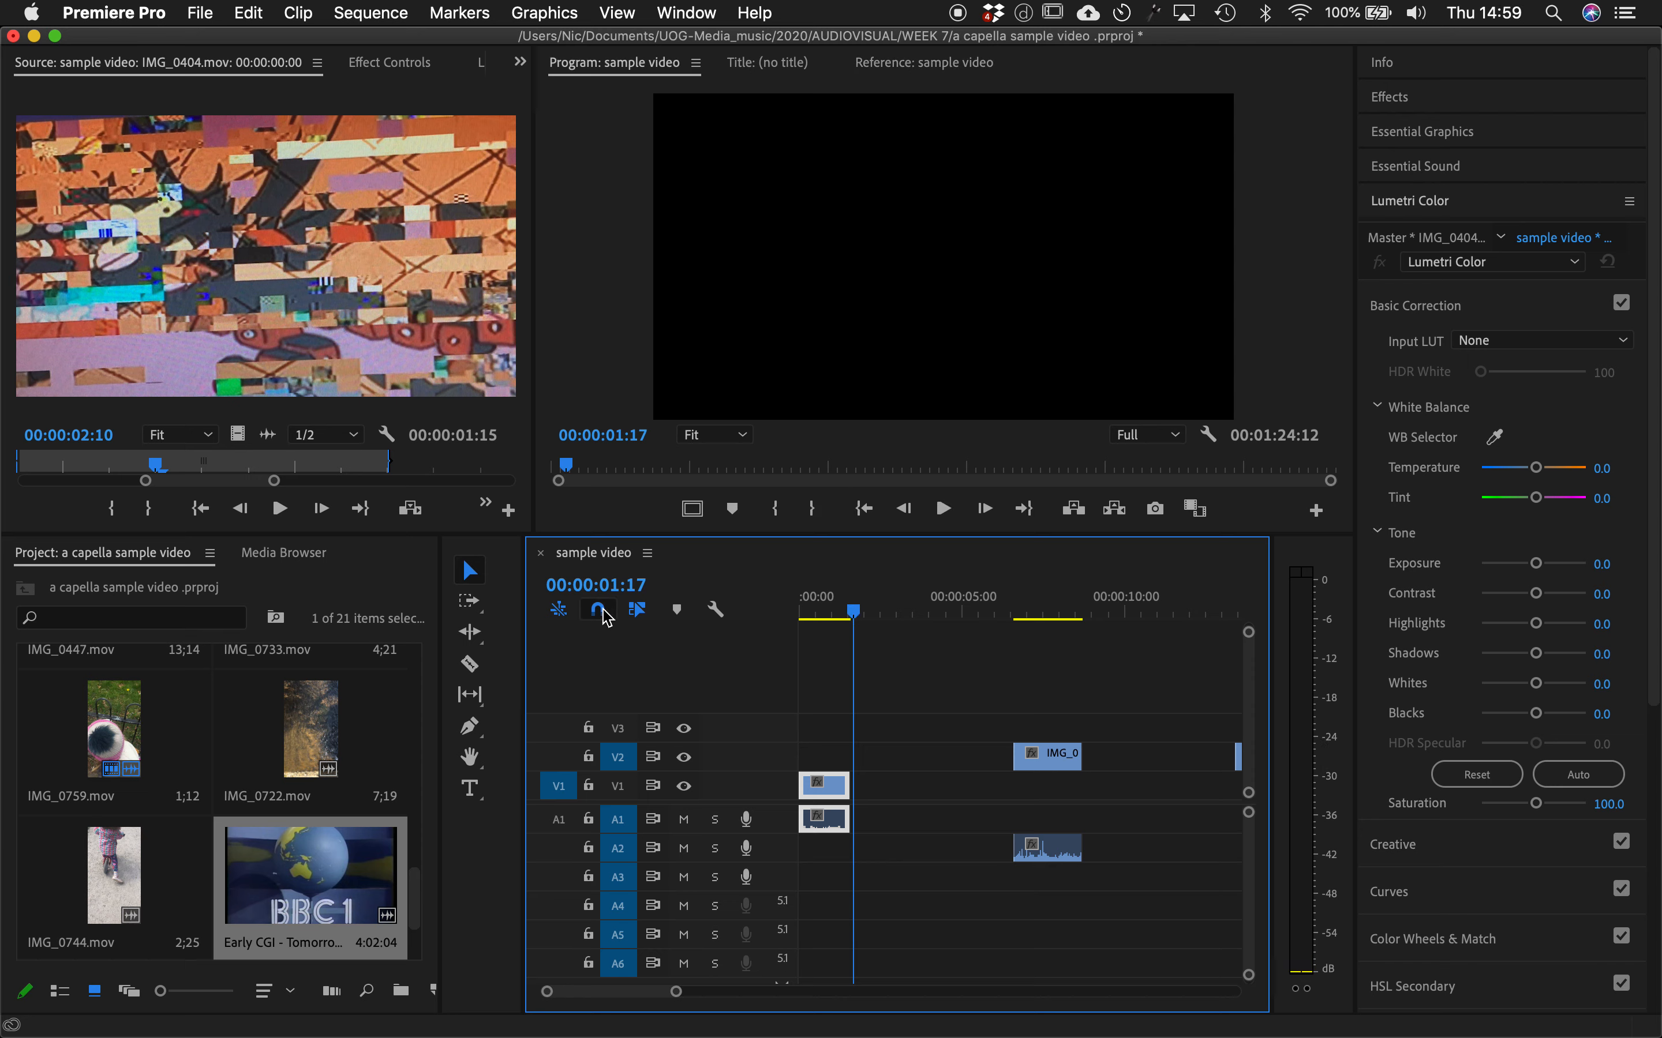
pyautogui.moveTo(855, 616)
pyautogui.mouseDown()
pyautogui.moveTo(875, 618)
pyautogui.moveTo(821, 617)
pyautogui.moveTo(852, 614)
pyautogui.mouseUp()
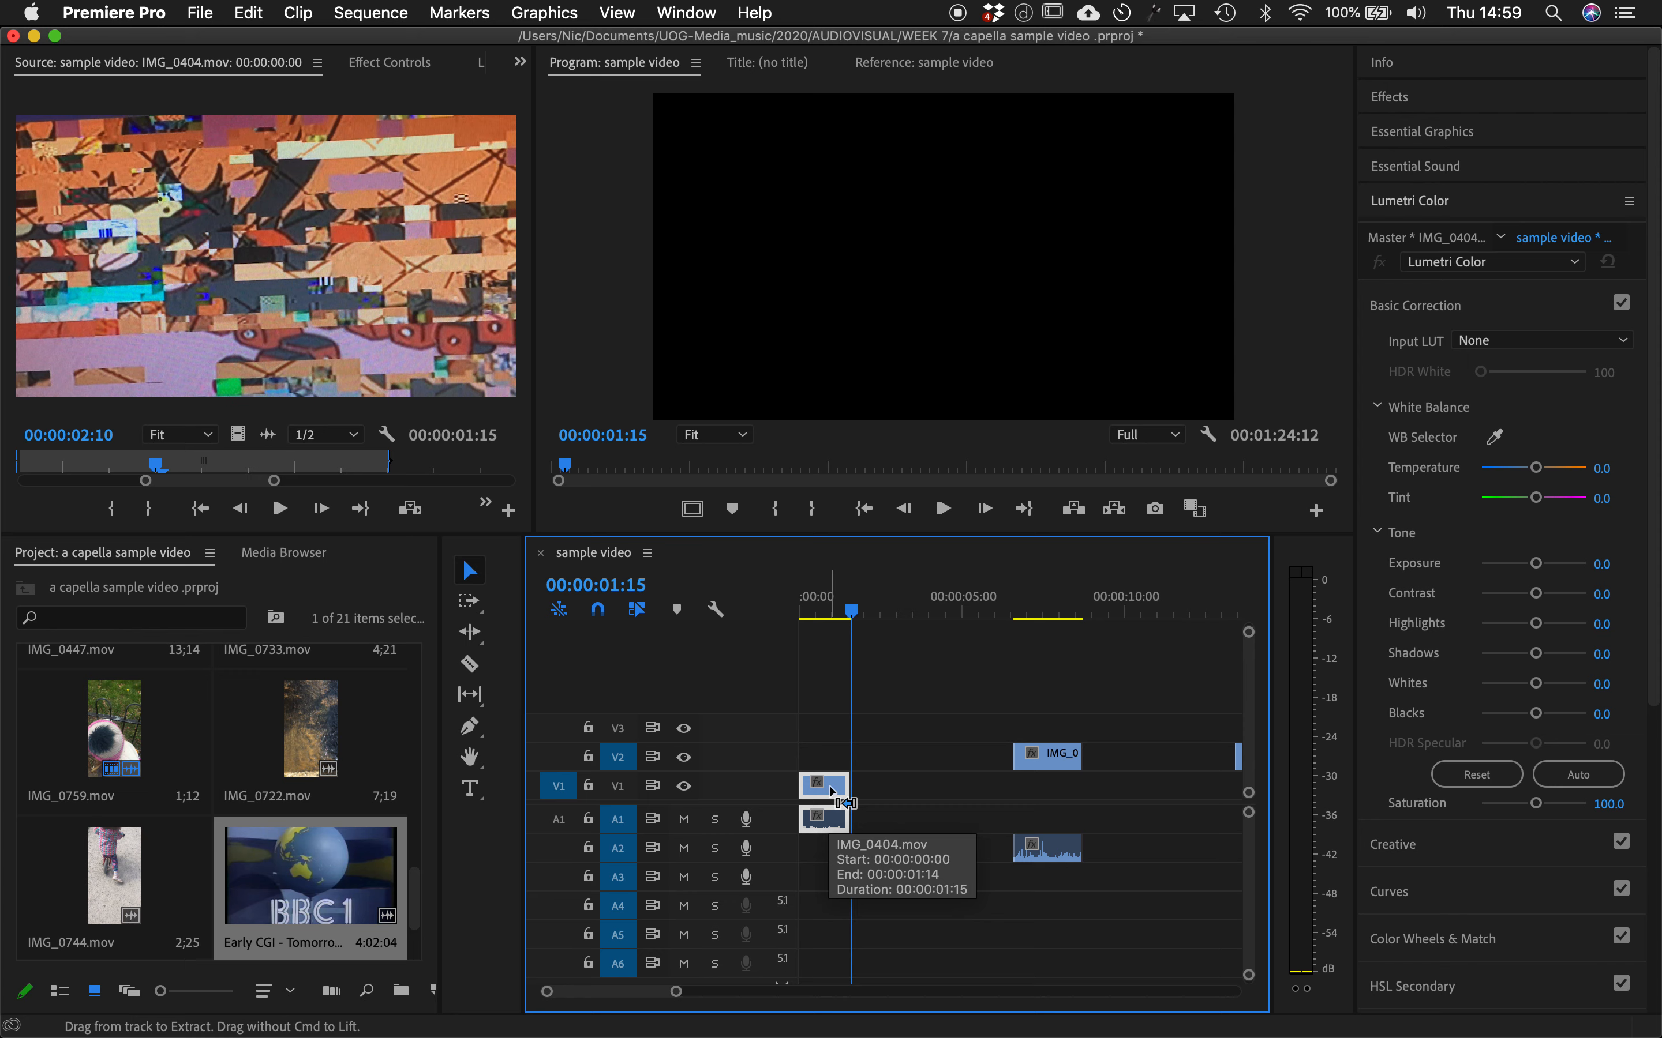
pyautogui.press('super+v')
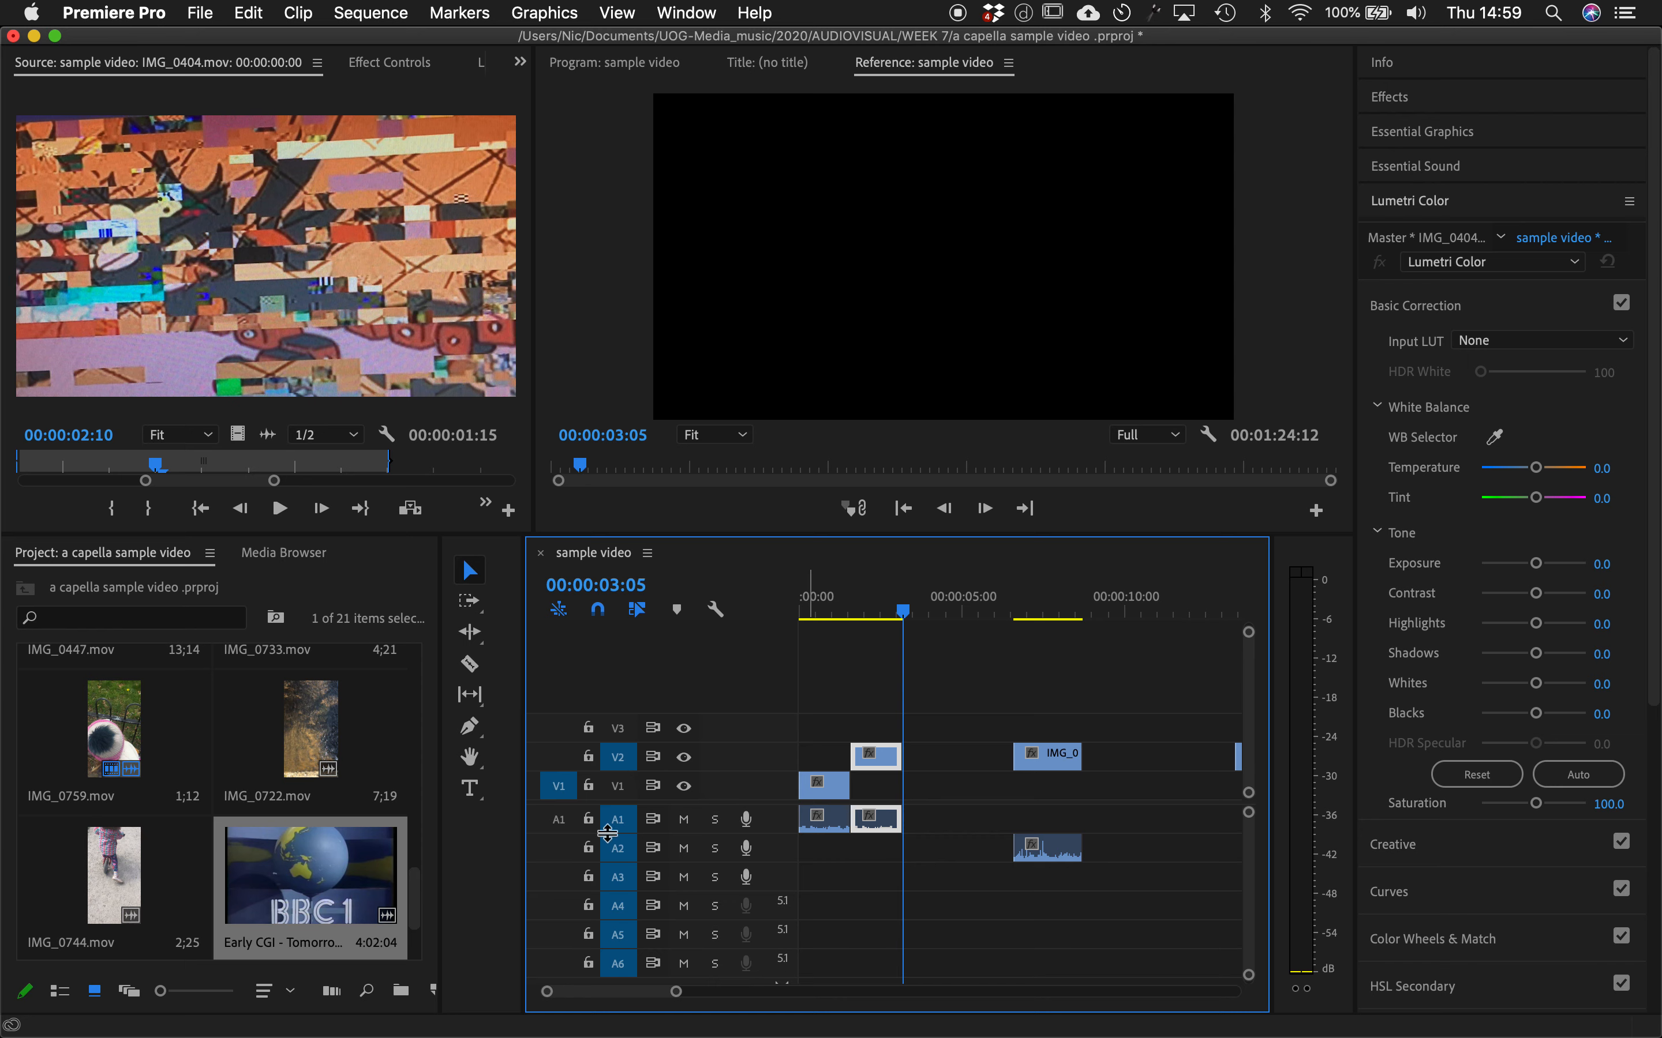
# - Target V1 instead of V2 and delete the pasted IMG_0404.mov copy from V2 and A1
pyautogui.click(620, 730)
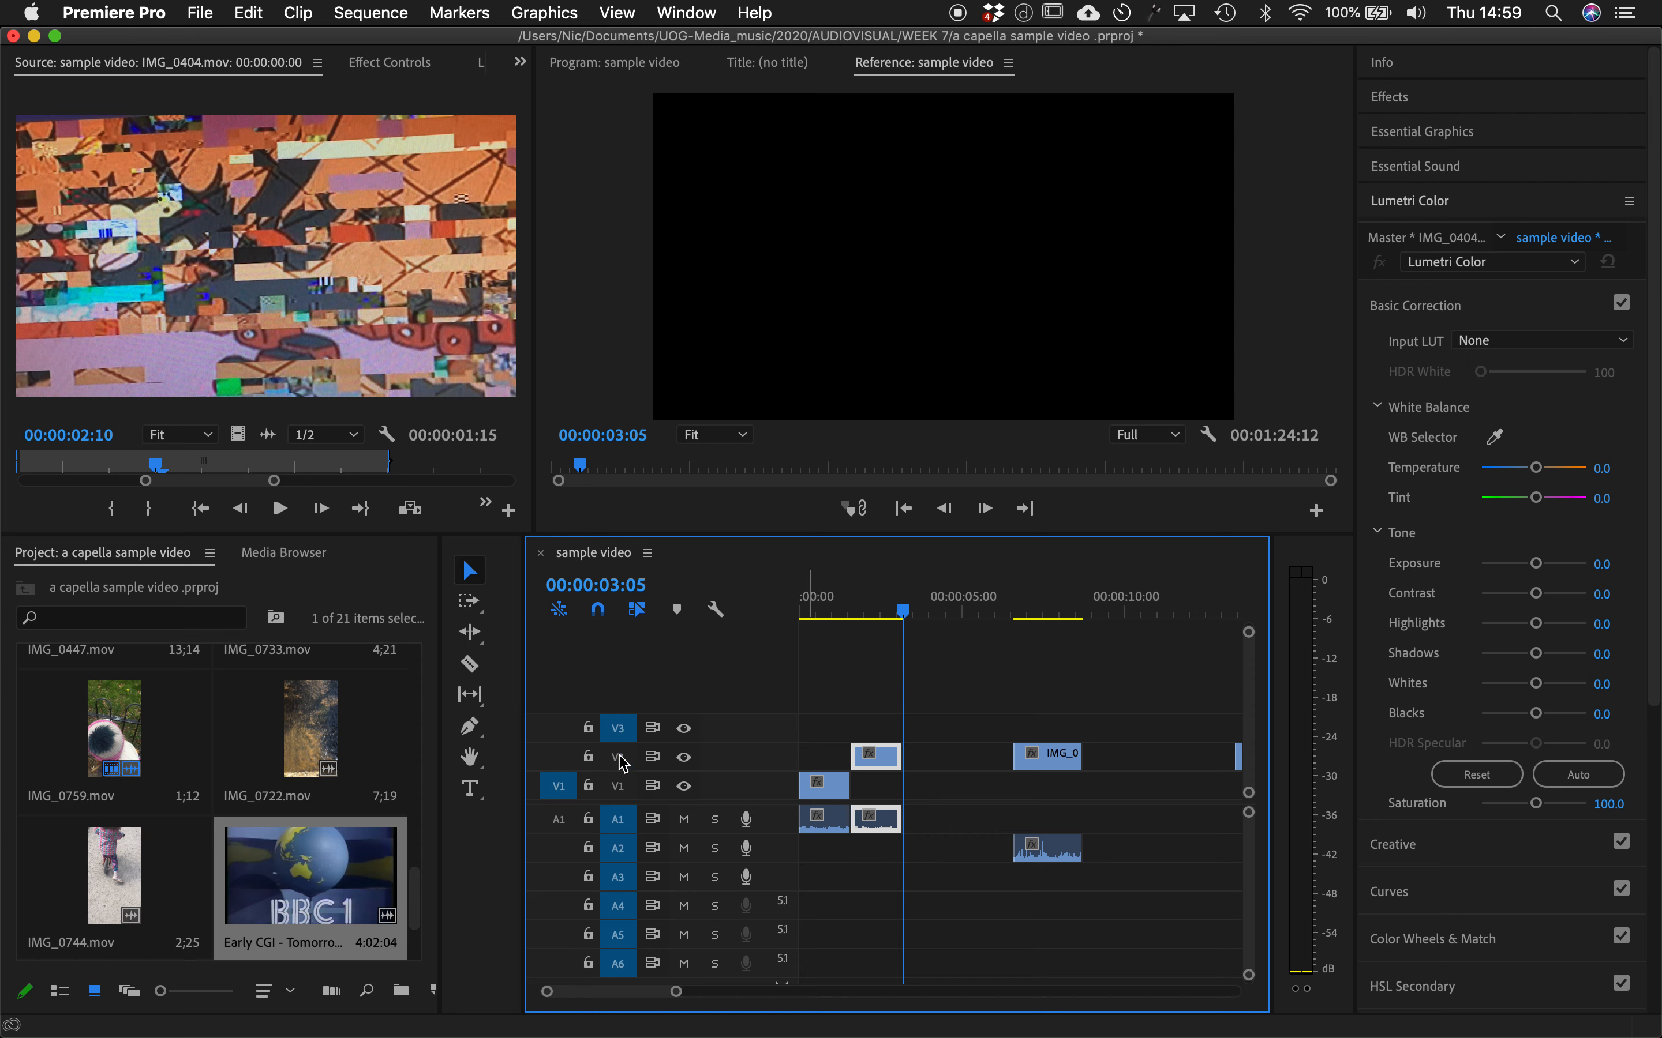
pyautogui.click(620, 730)
pyautogui.click(622, 783)
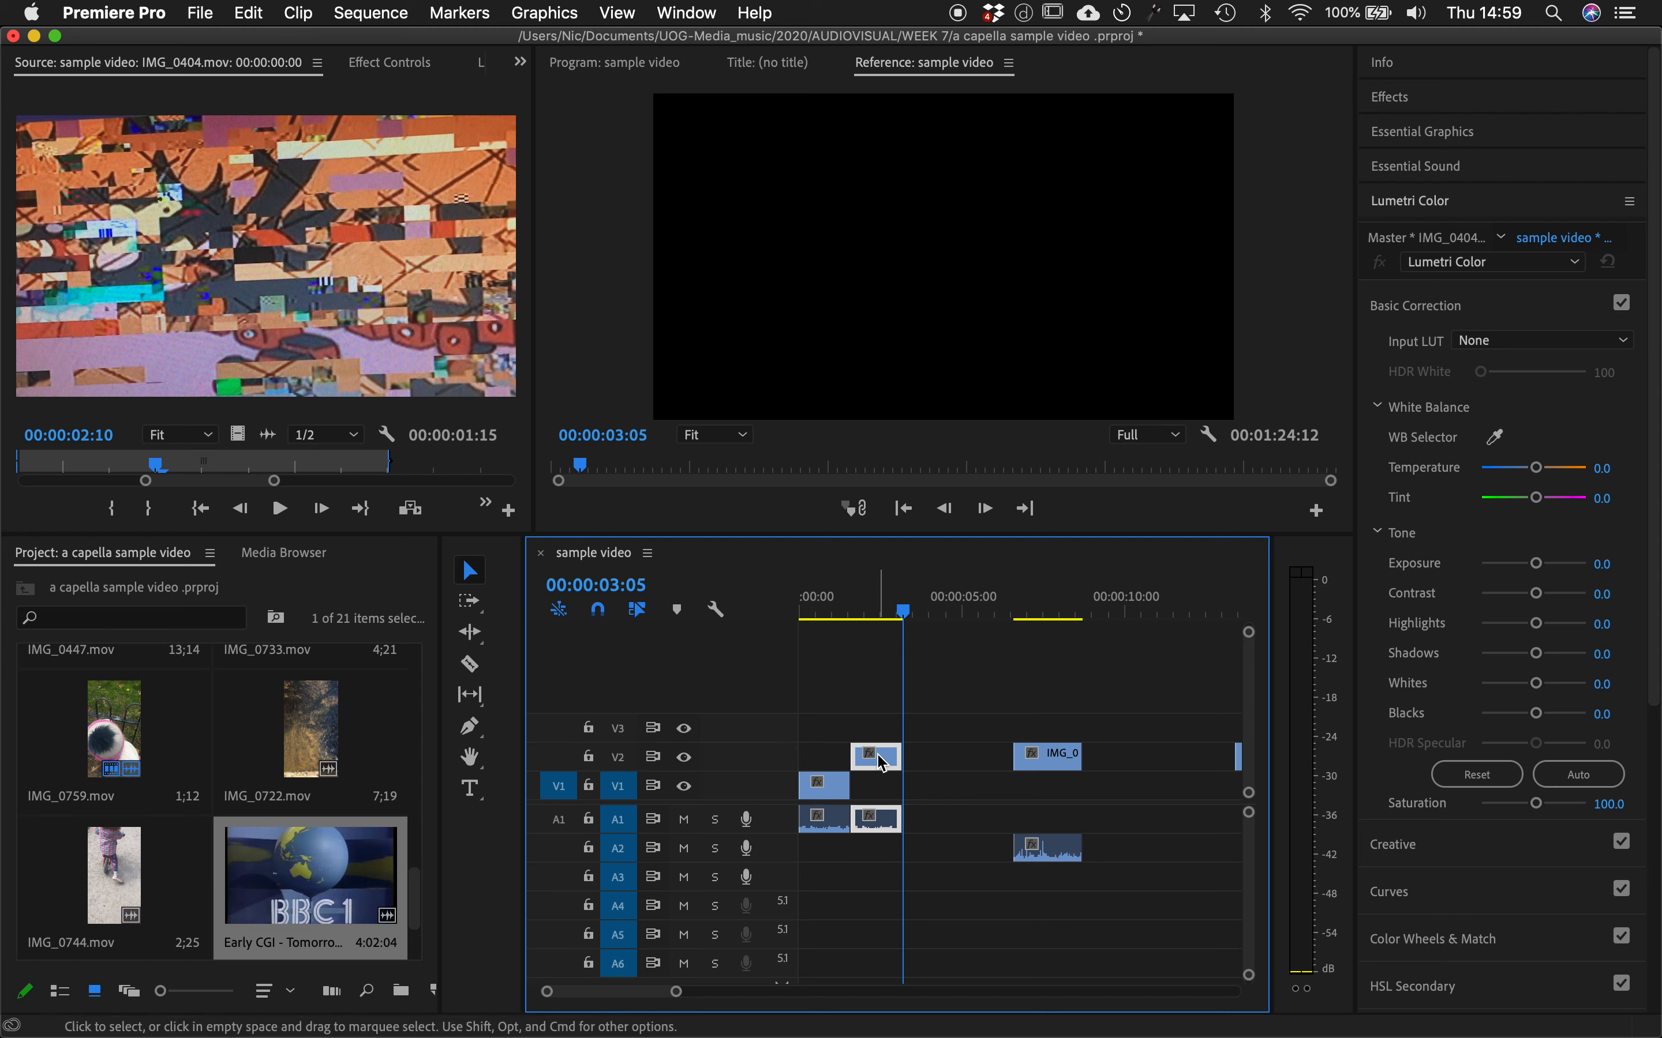
pyautogui.press('Home')
pyautogui.press('space')
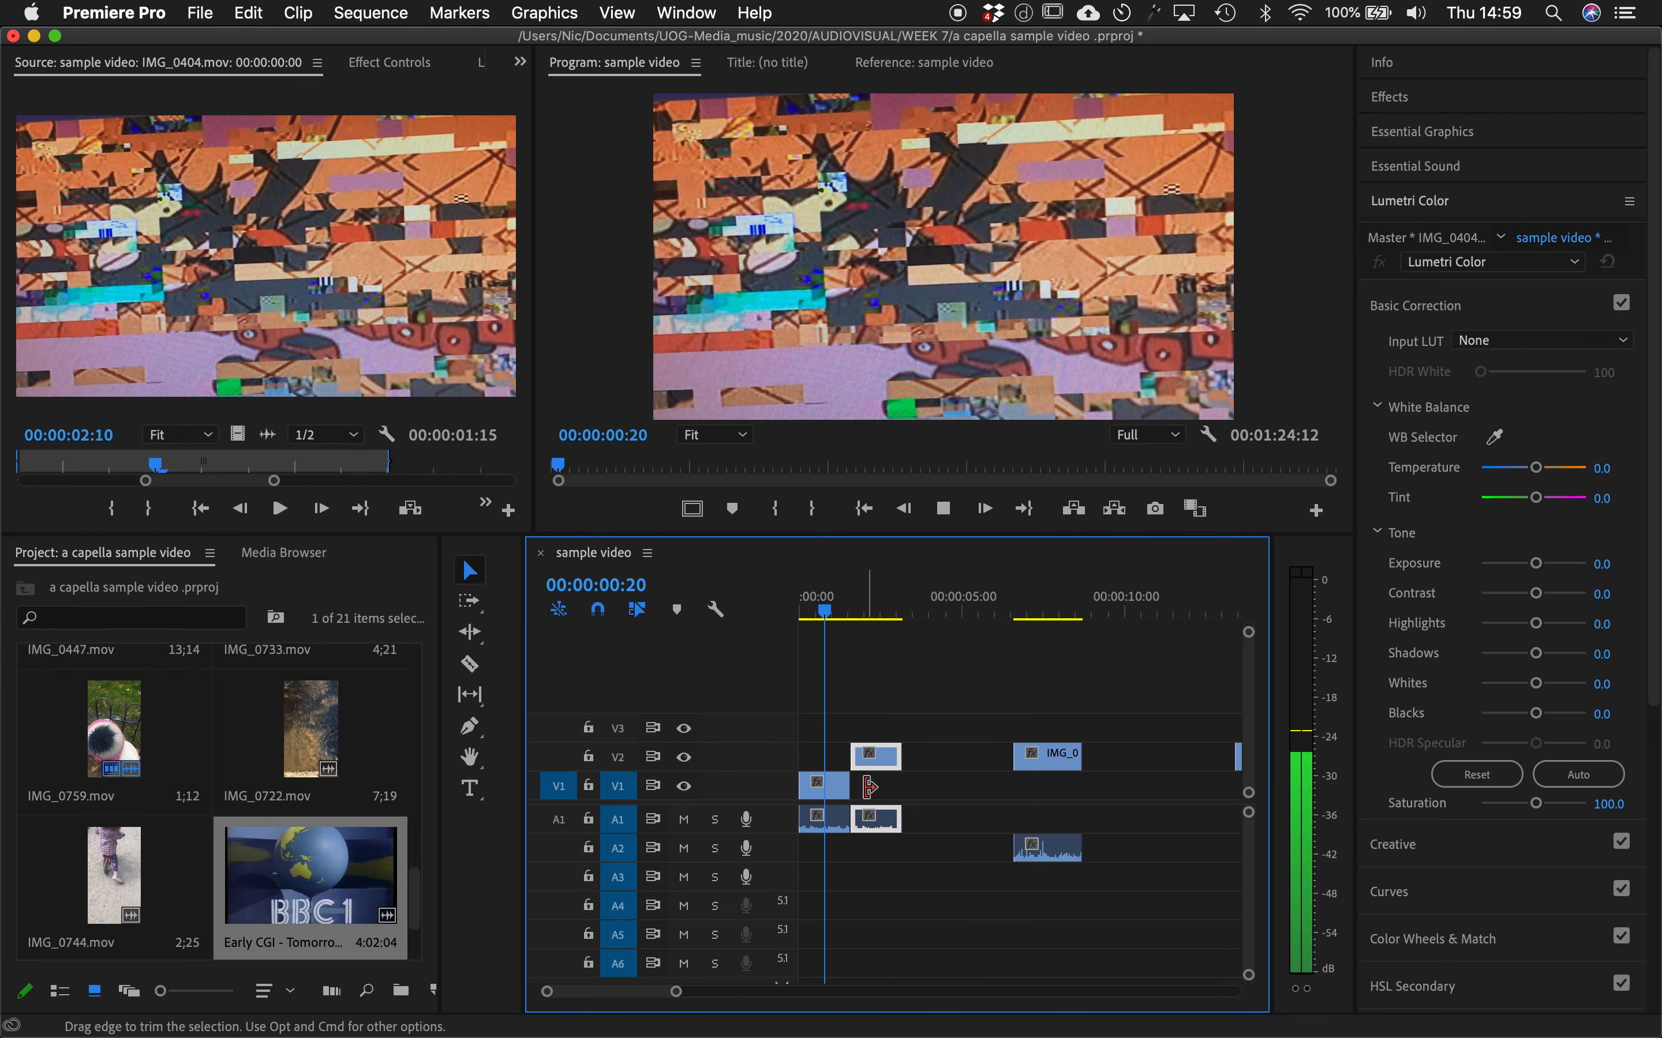
pyautogui.click(869, 786)
pyautogui.click(874, 764)
pyautogui.press('Delete')
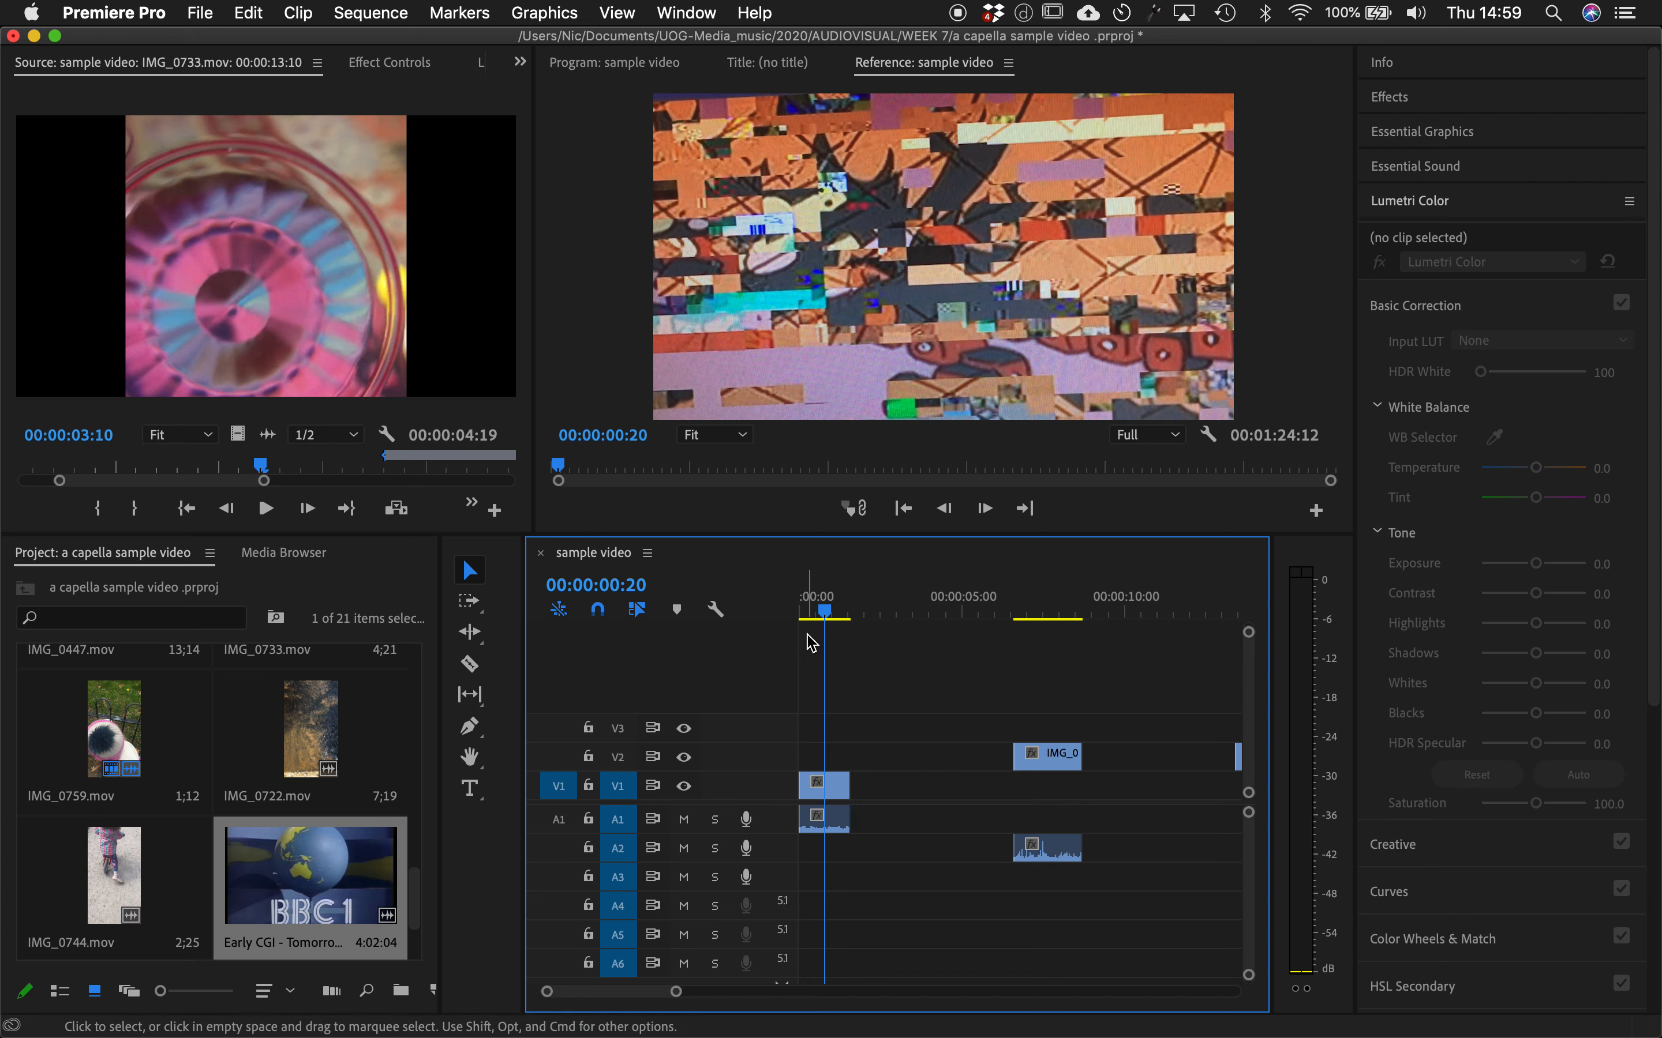
# - Paste two copies of IMG_0404.mov back to back on V1 and A1 from 00:00:01:15, and play the repeated opening
pyautogui.click(837, 790)
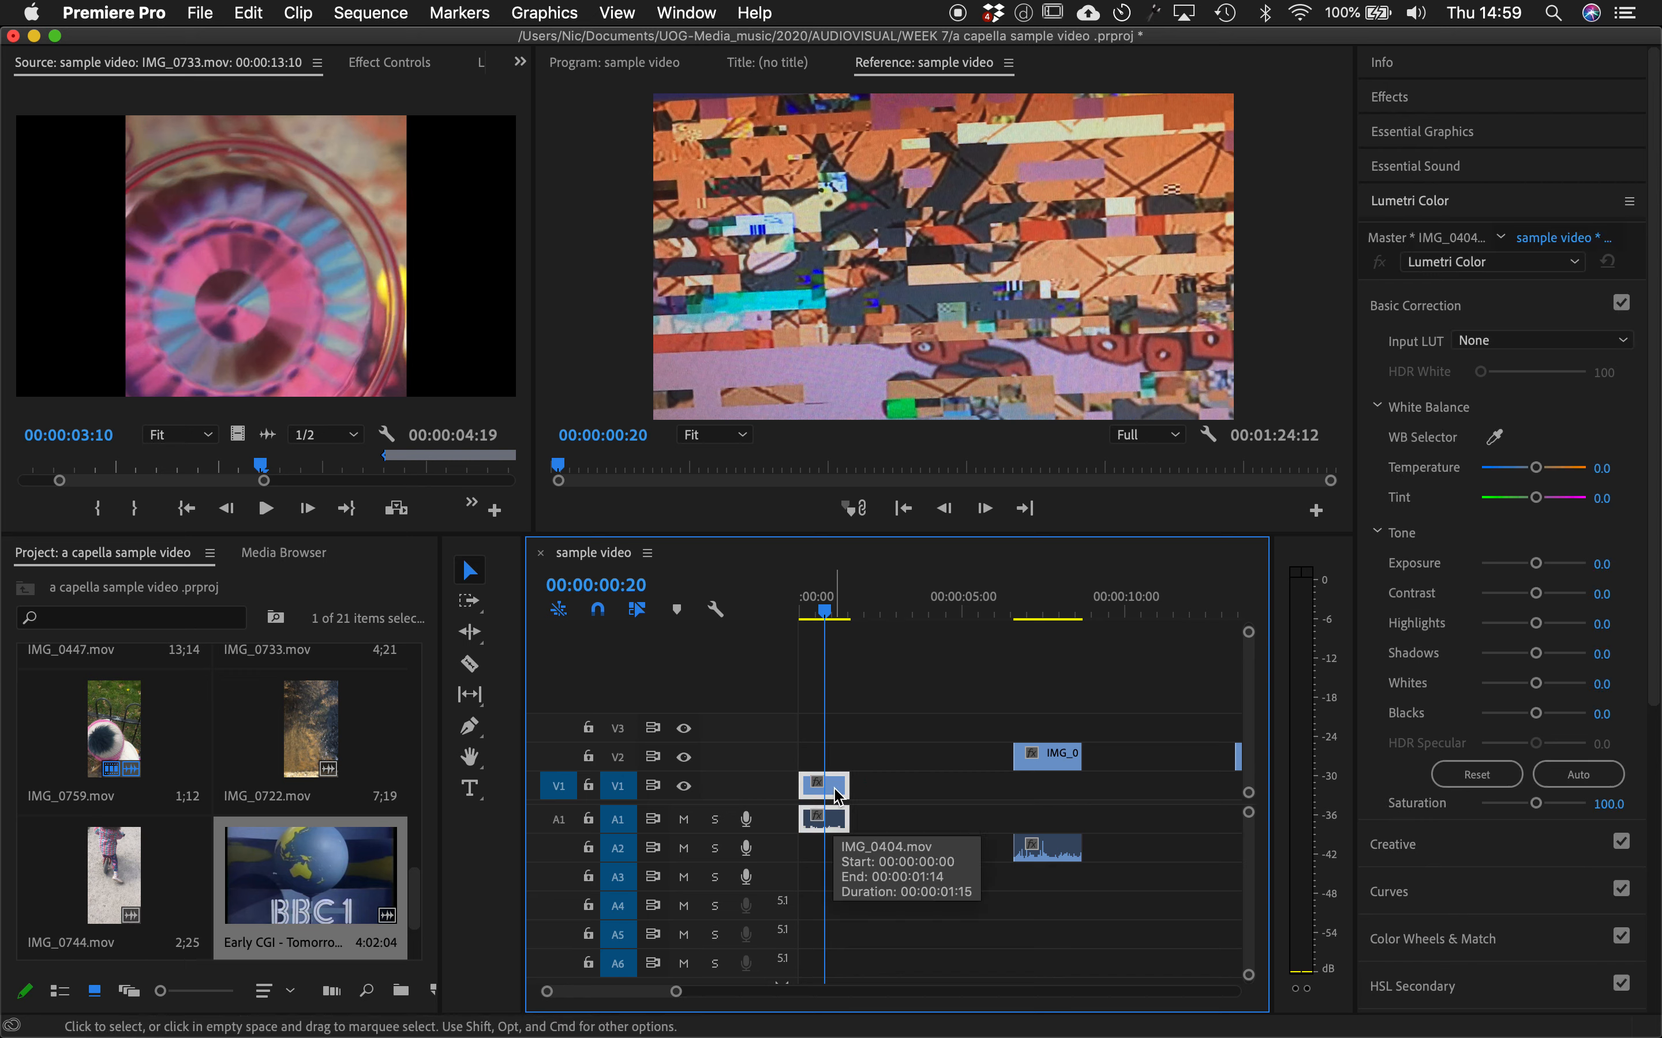
pyautogui.click(850, 613)
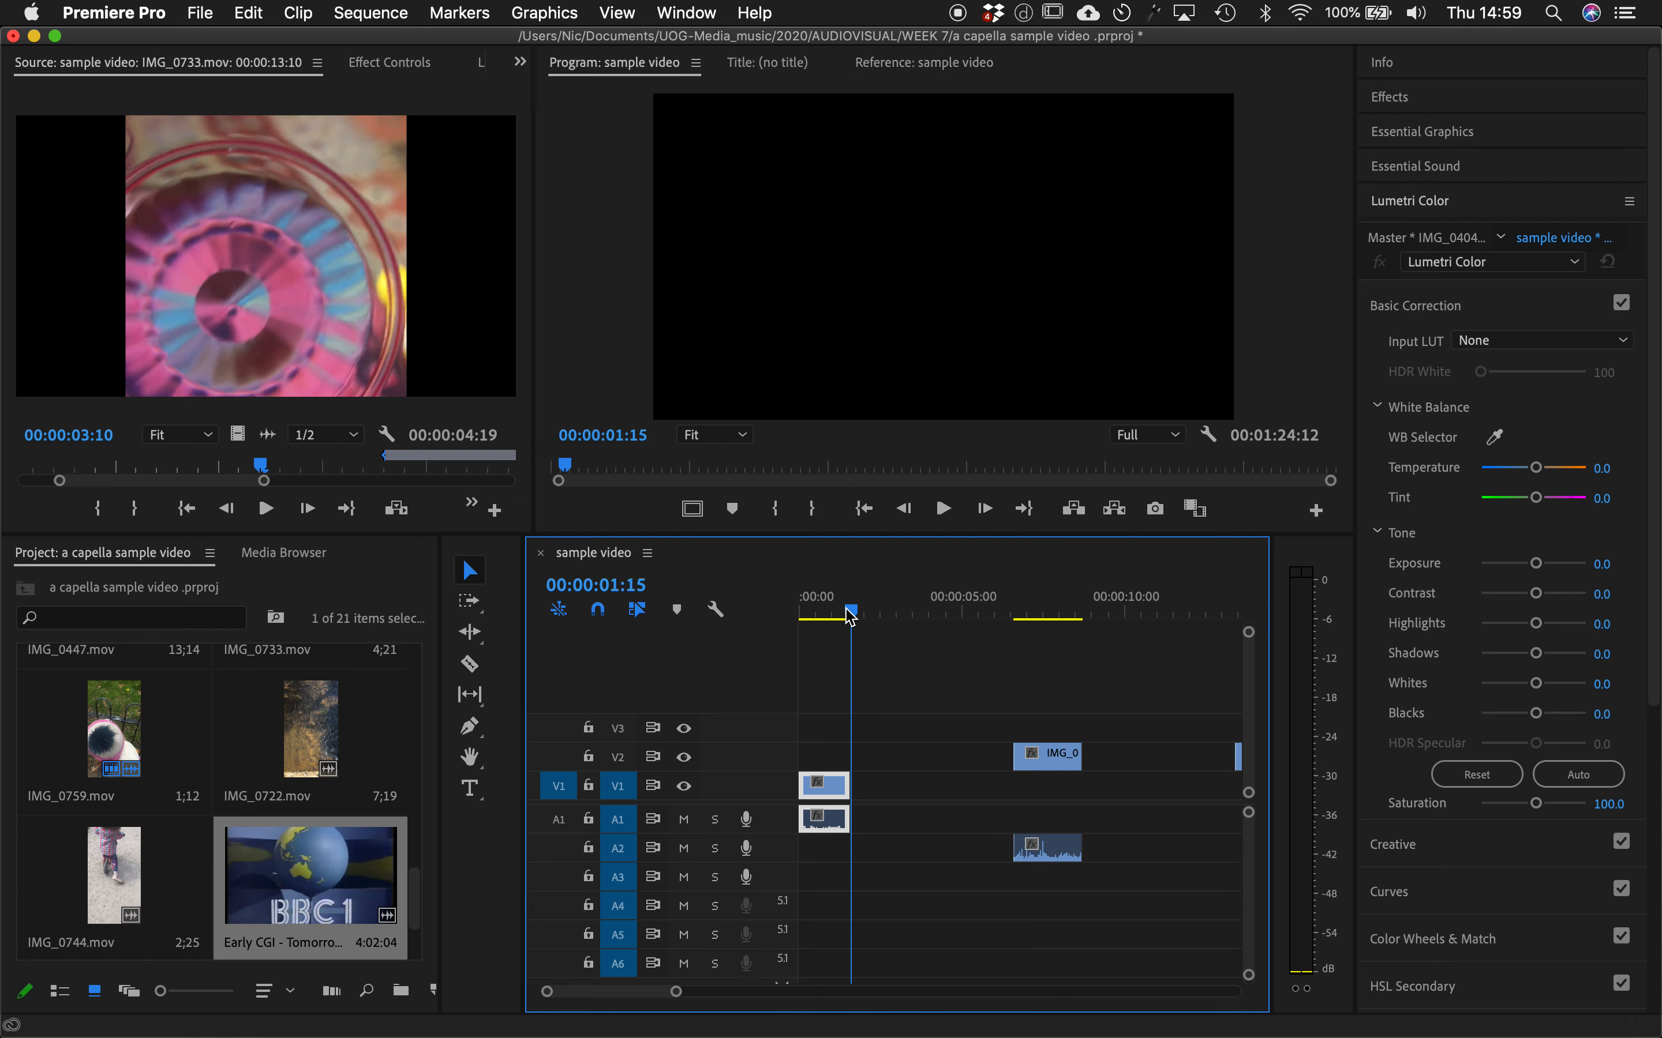
pyautogui.press('.')
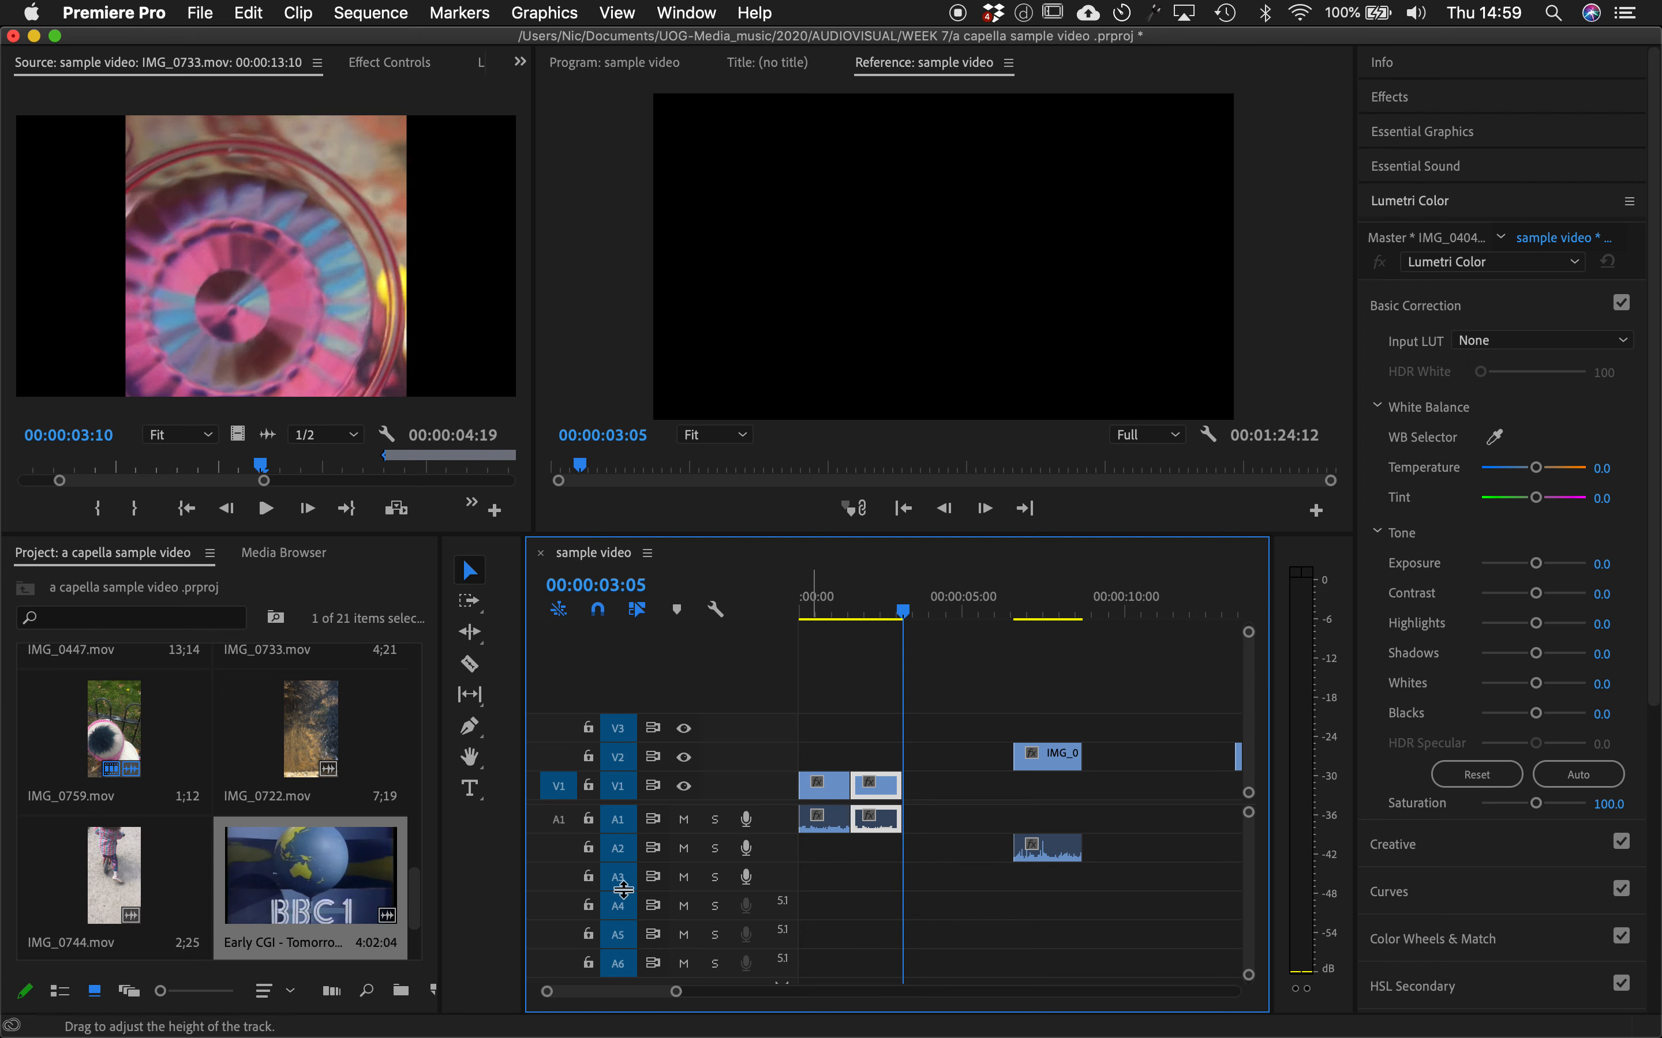
pyautogui.moveTo(874, 784)
pyautogui.mouseDown()
pyautogui.moveTo(878, 757)
pyautogui.moveTo(881, 783)
pyautogui.mouseUp()
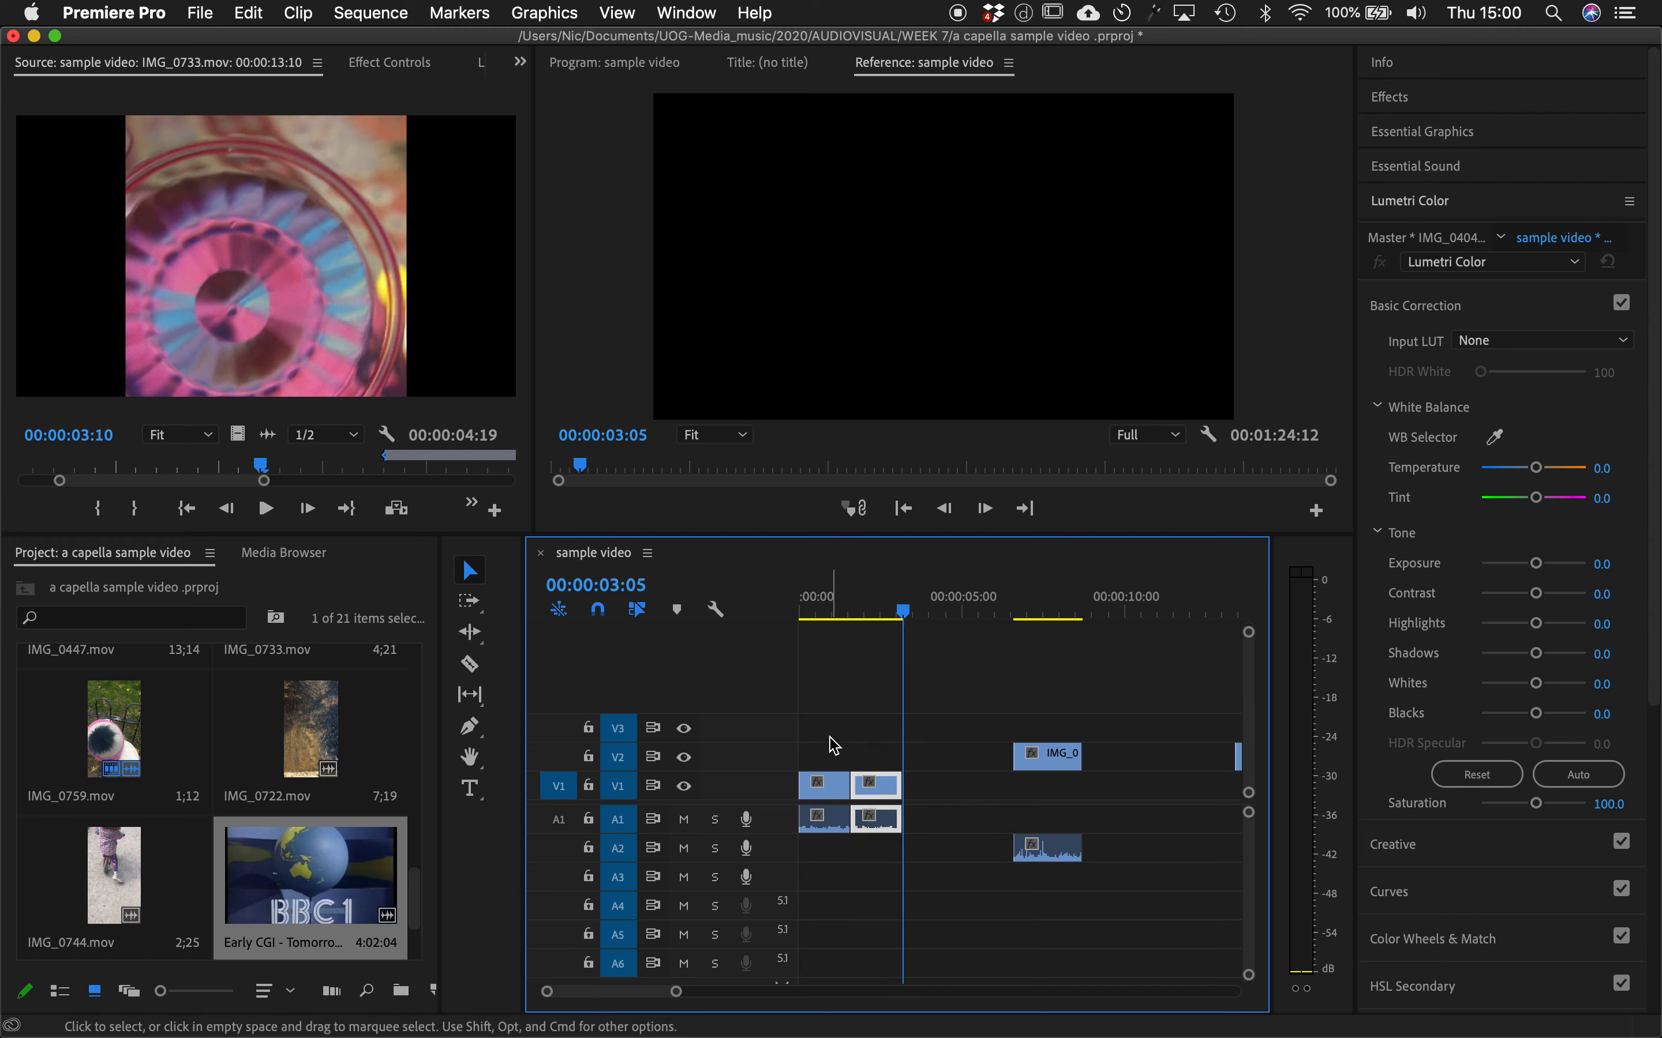
pyautogui.press('super+v')
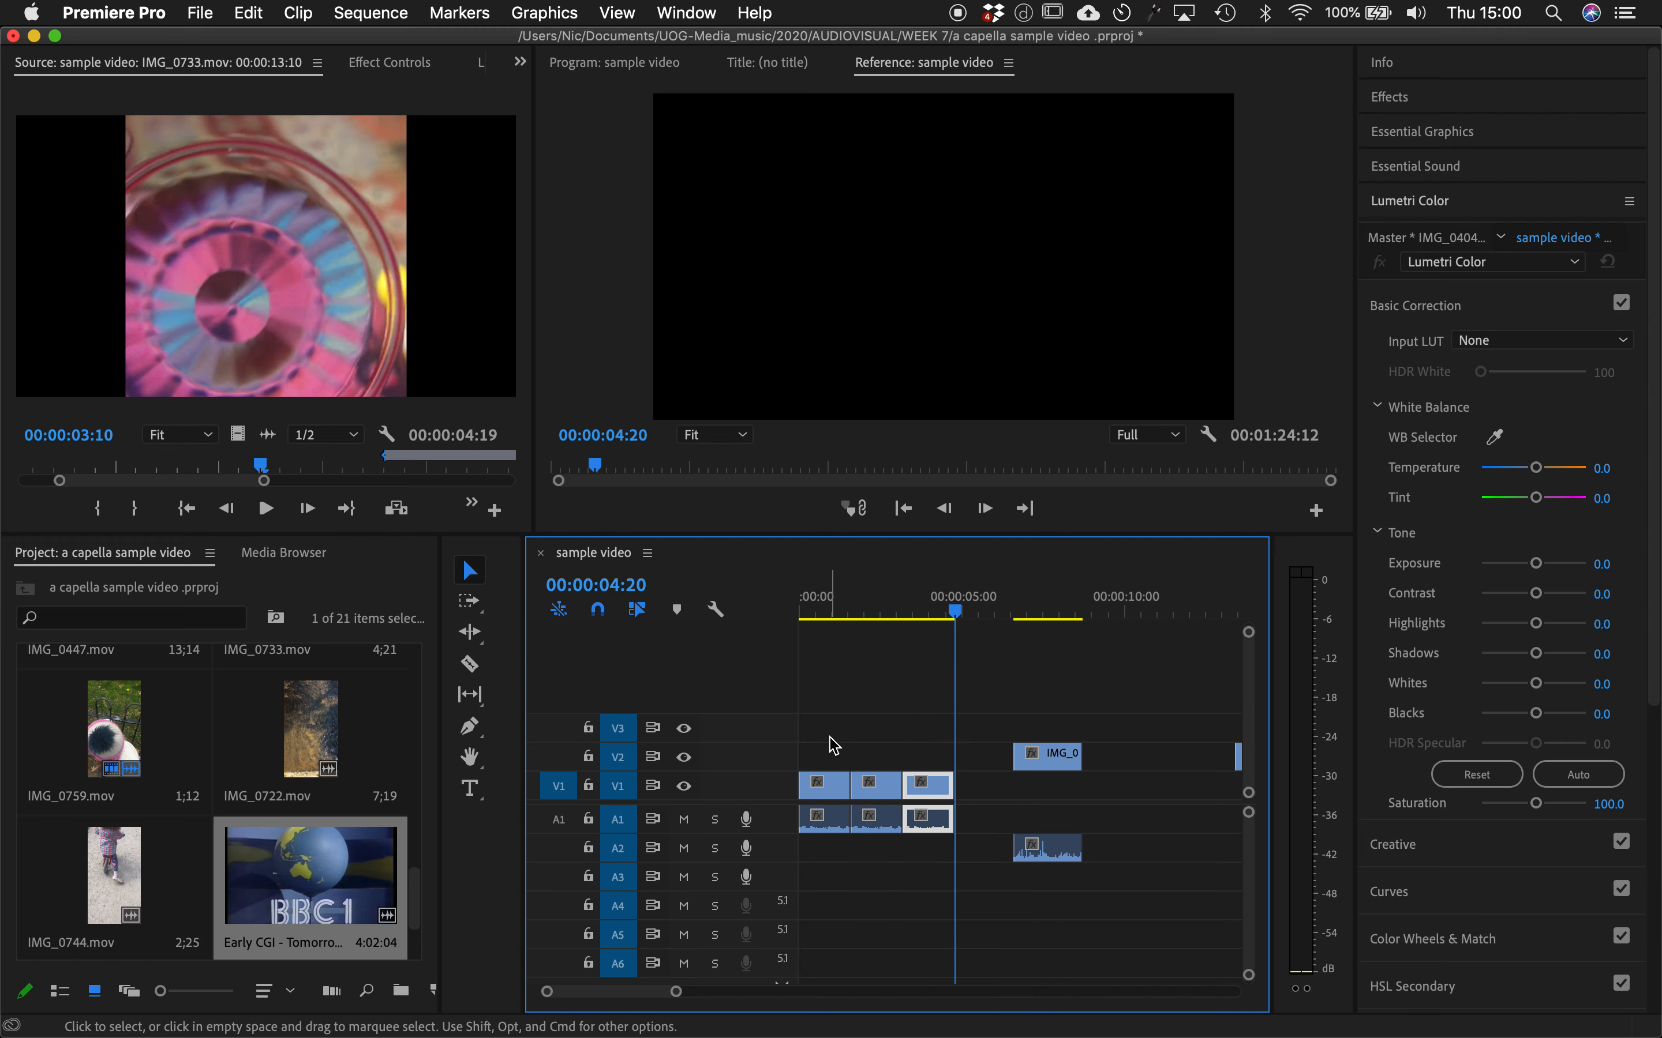
pyautogui.click(802, 595)
pyautogui.press('space')
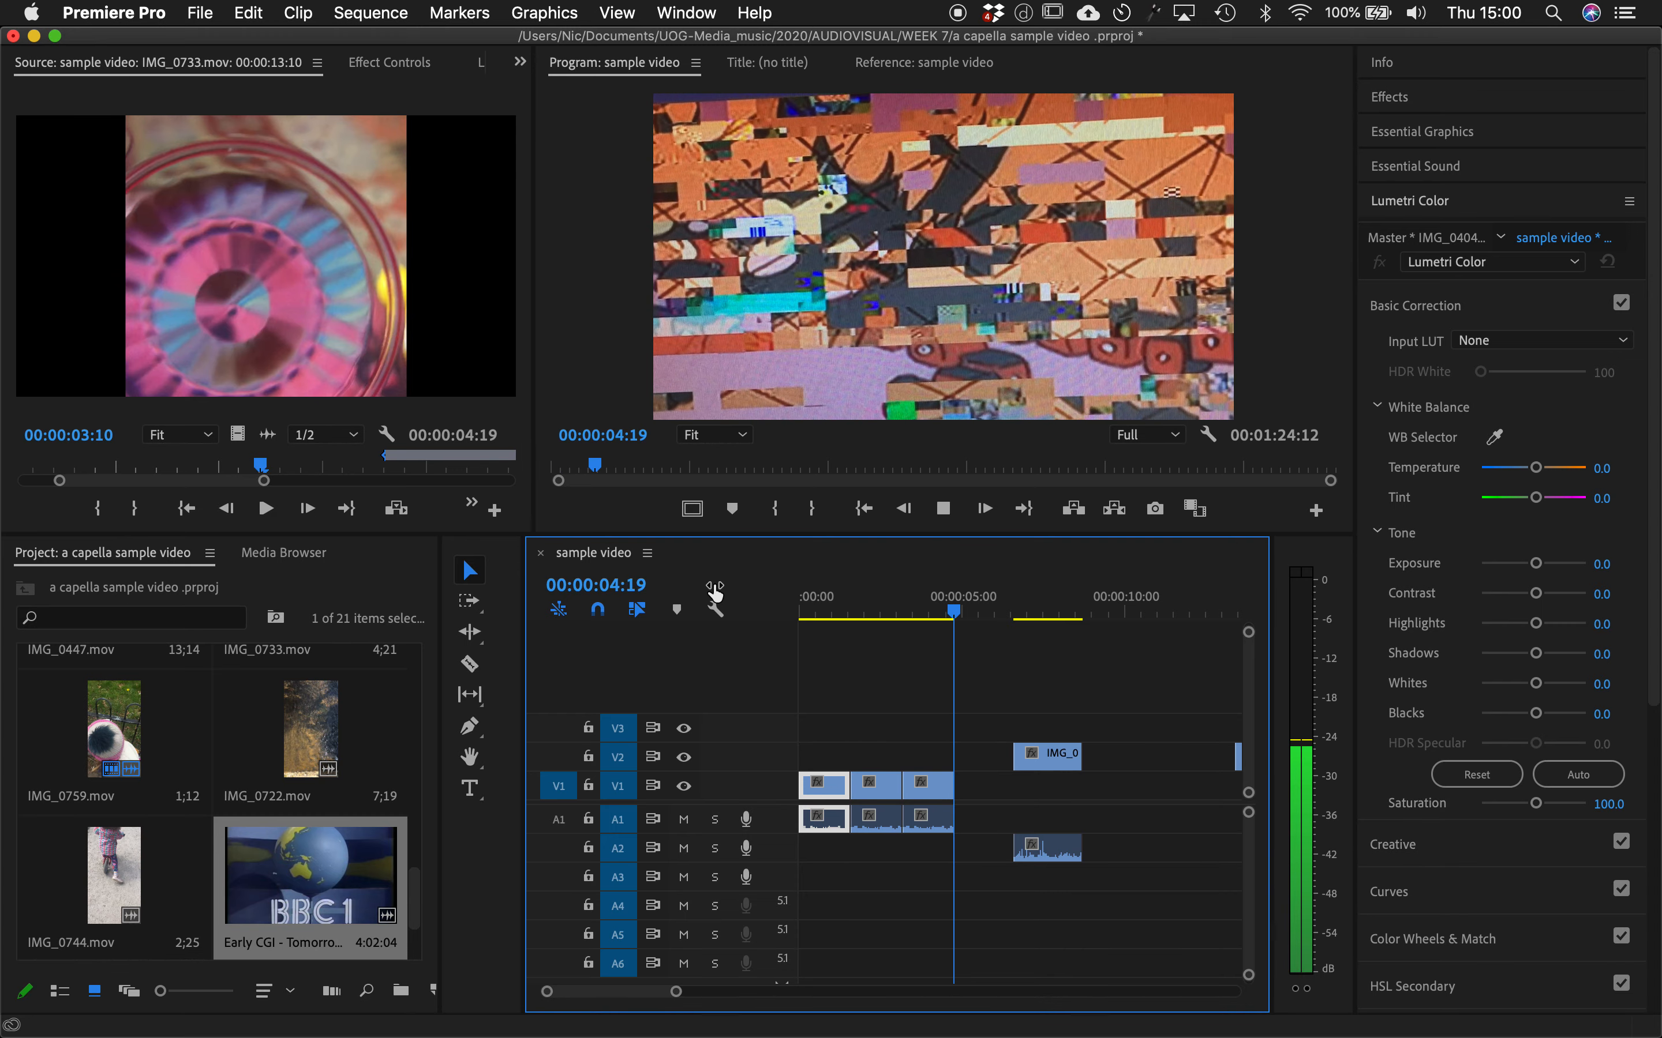
pyautogui.press('space')
# - Move the joined_video clip on V1 against the last IMG_0404.mov copy, and move IMG_0745.mov and IMG_0733.mov above it to V3 and A3
pyautogui.moveTo(680, 996); pyautogui.dragTo(755, 995)
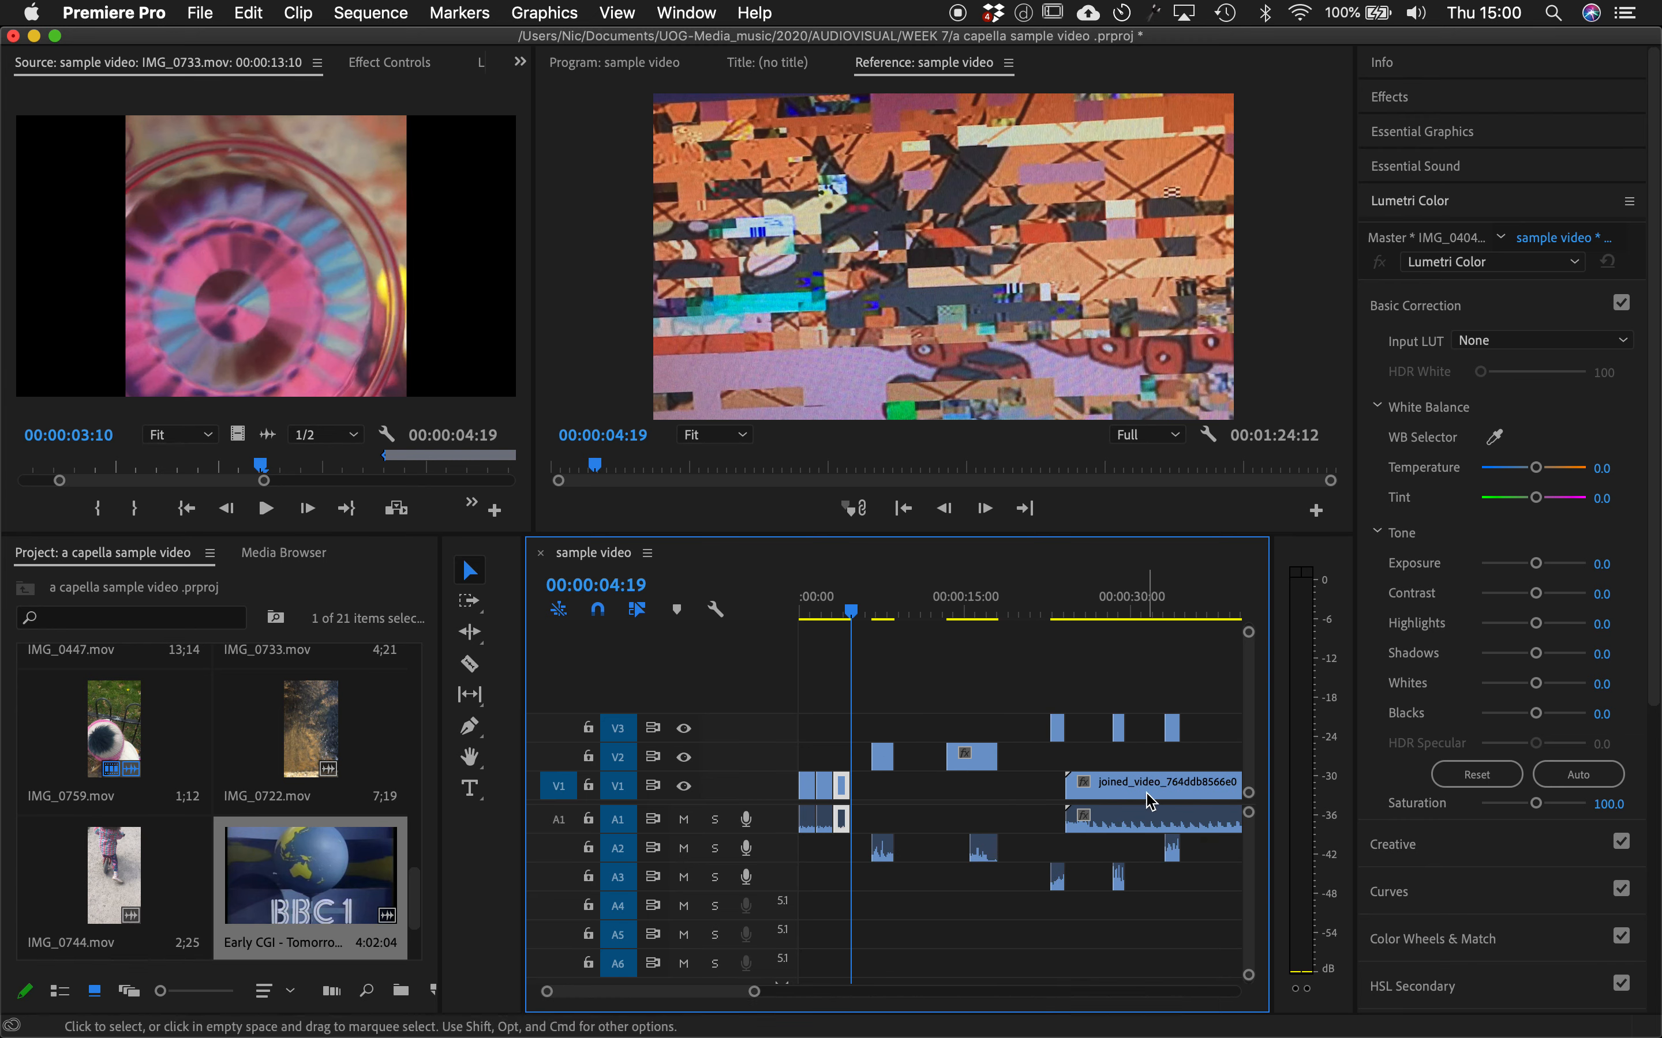
pyautogui.moveTo(1178, 797); pyautogui.dragTo(889, 890)
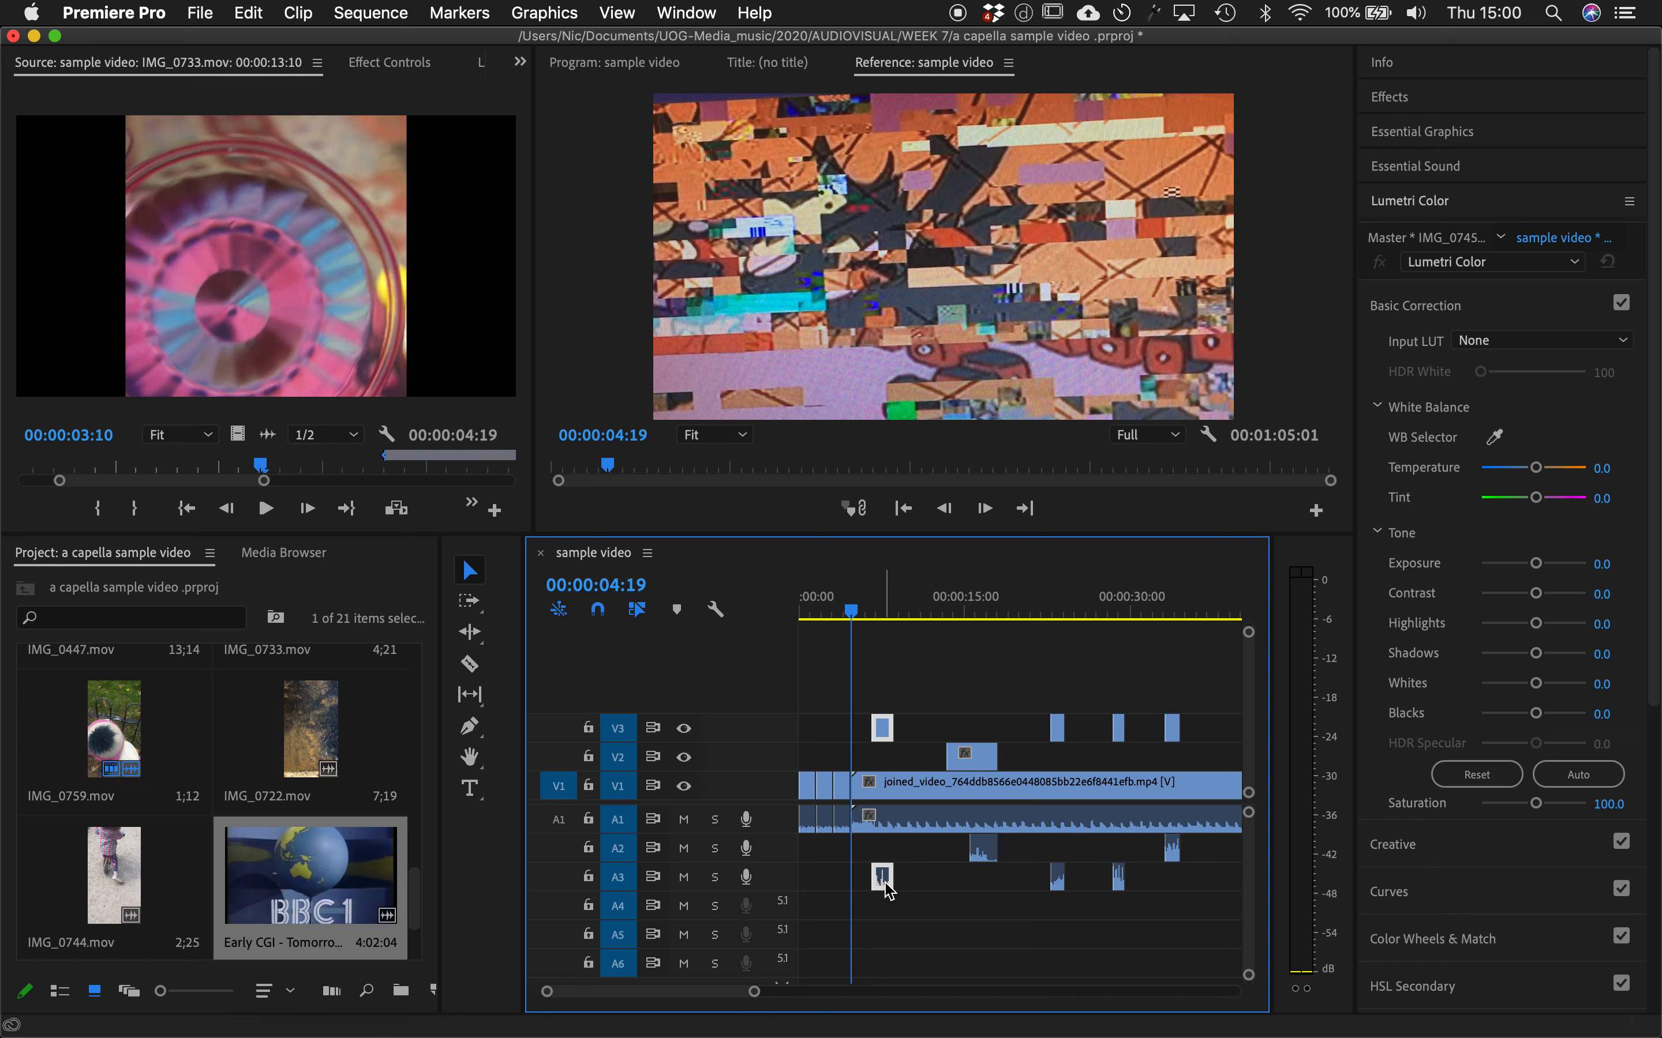
pyautogui.moveTo(982, 850); pyautogui.dragTo(982, 878)
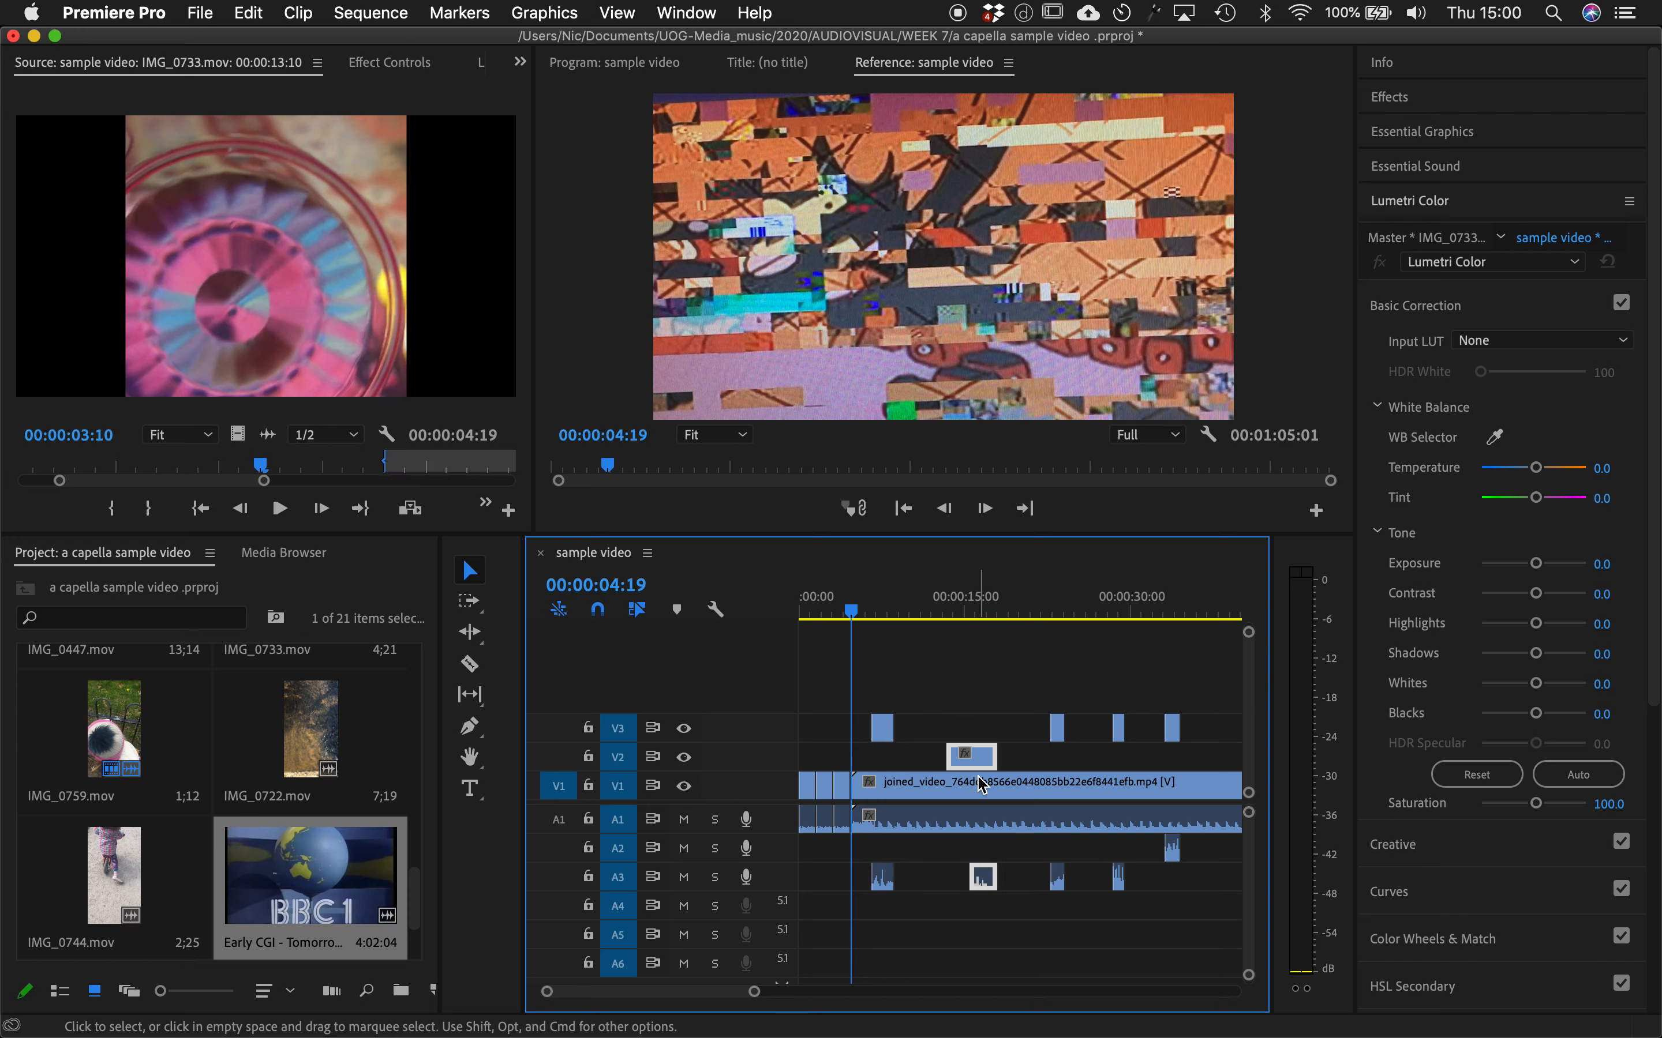
pyautogui.moveTo(983, 762); pyautogui.dragTo(983, 743)
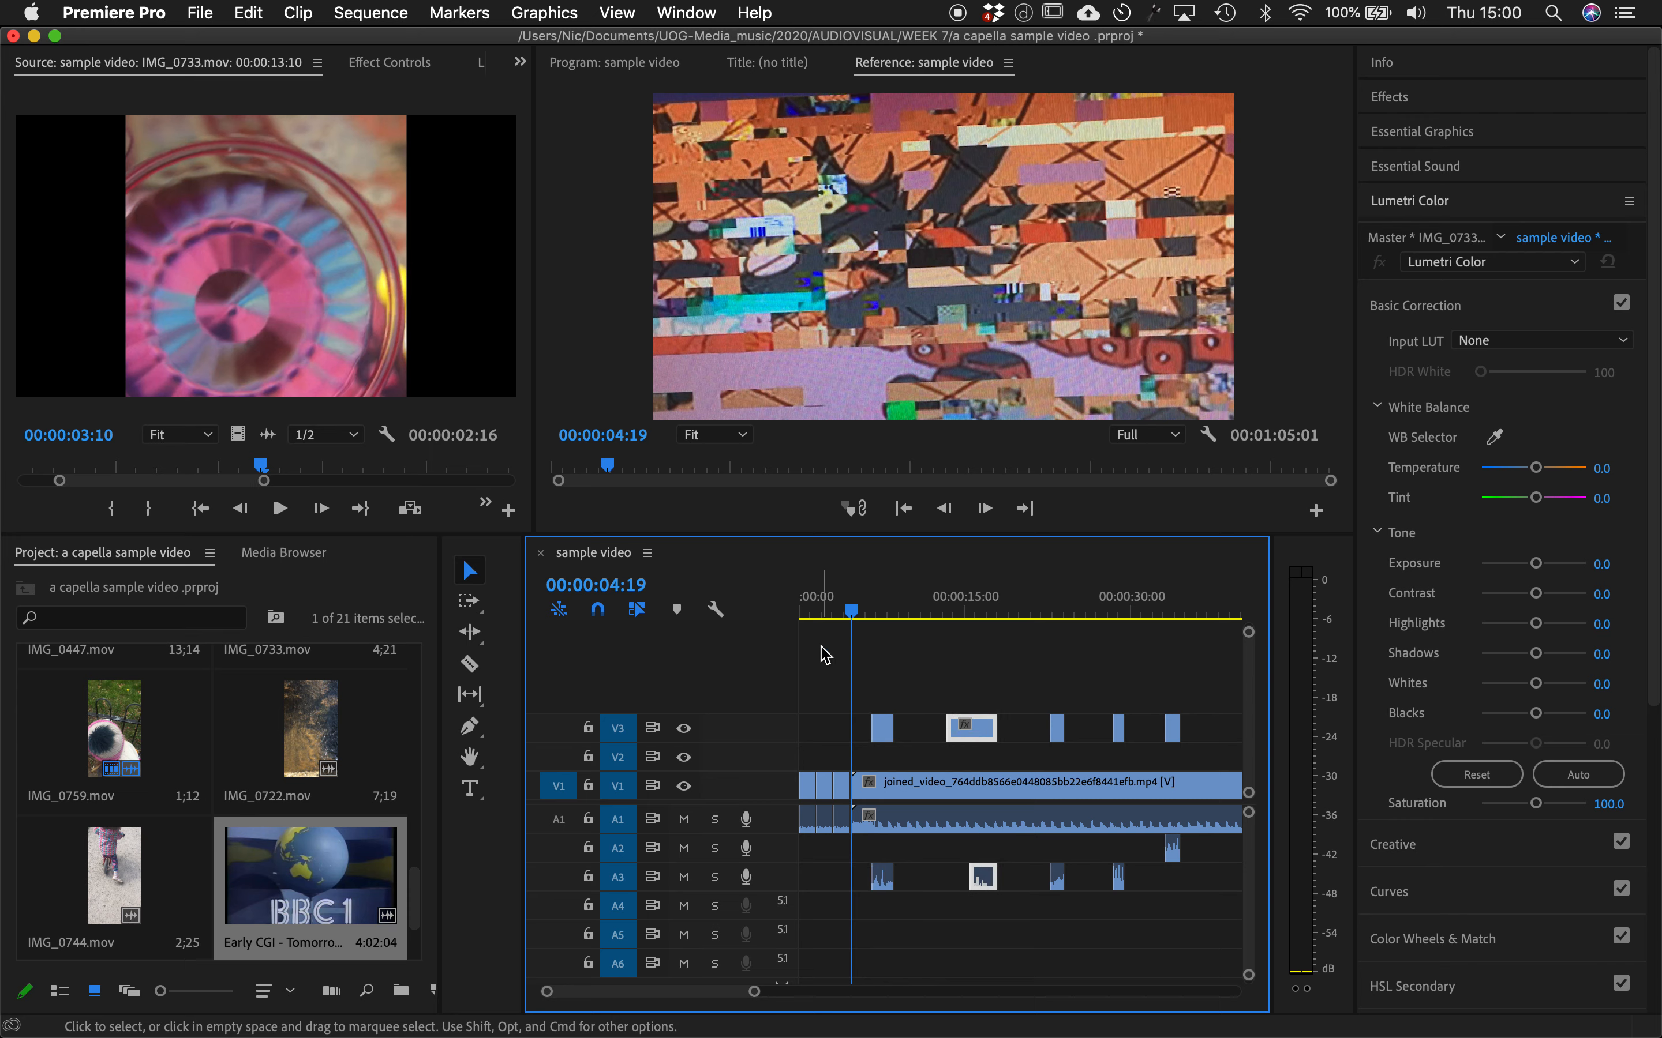
pyautogui.press('space')
pyautogui.press('space')
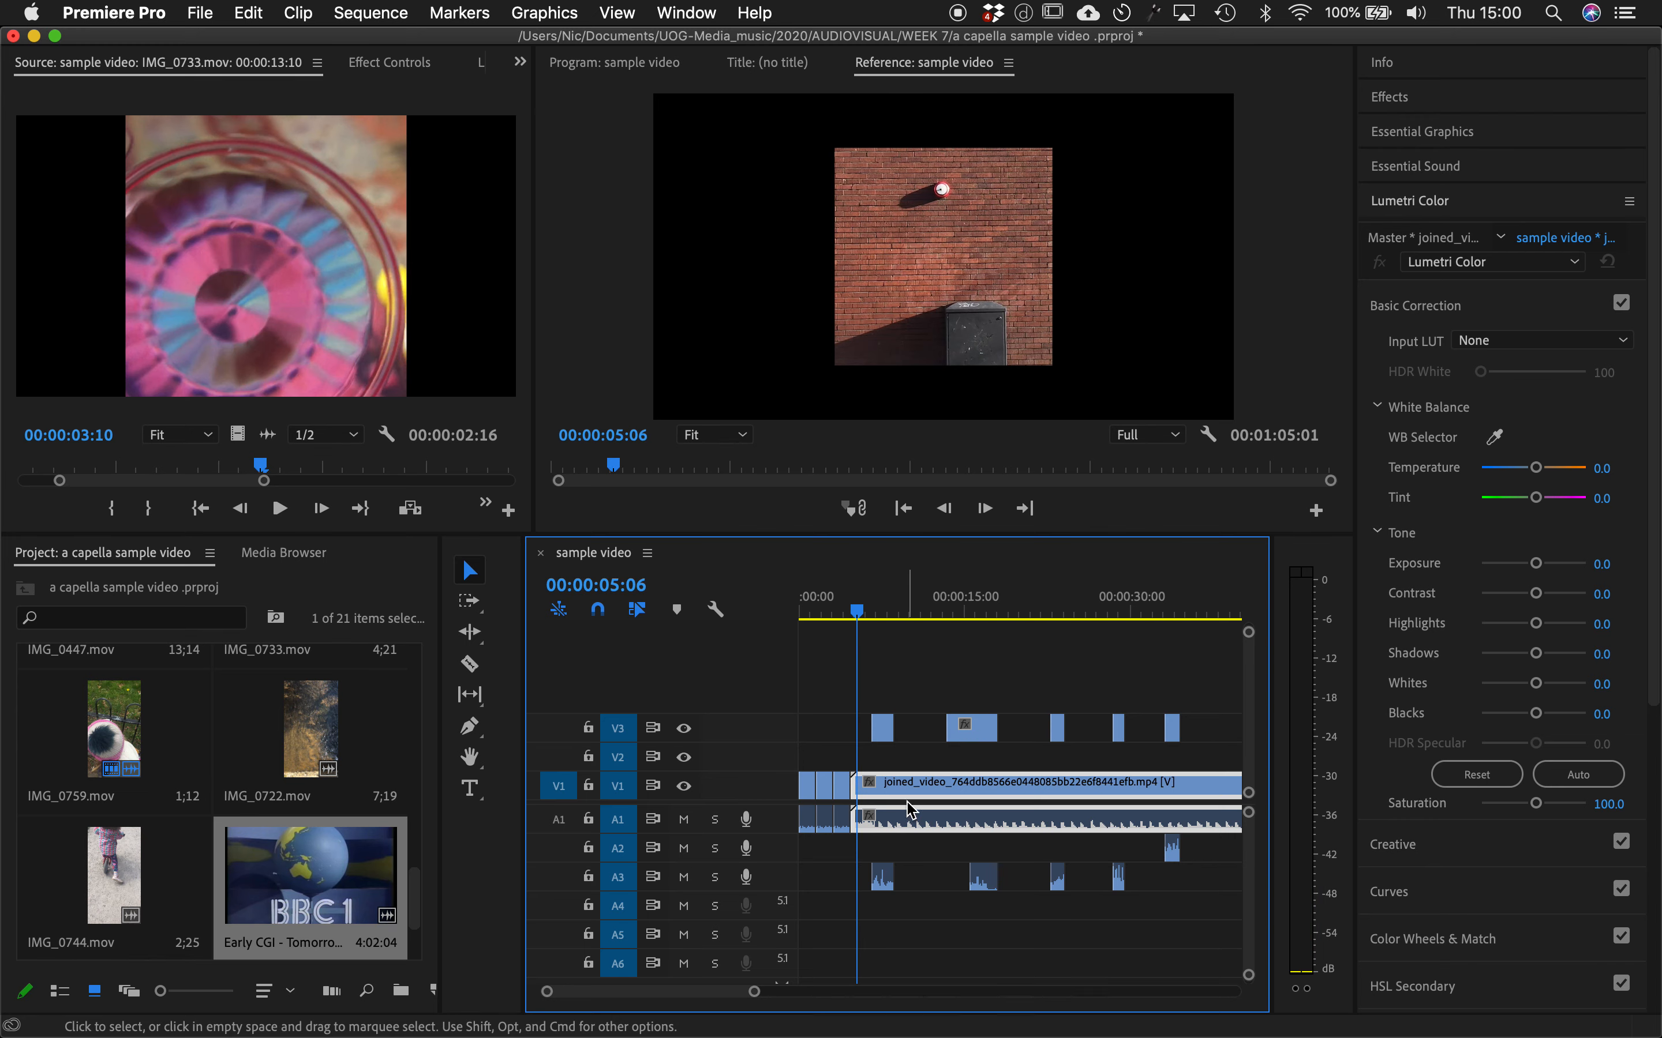
pyautogui.press('space')
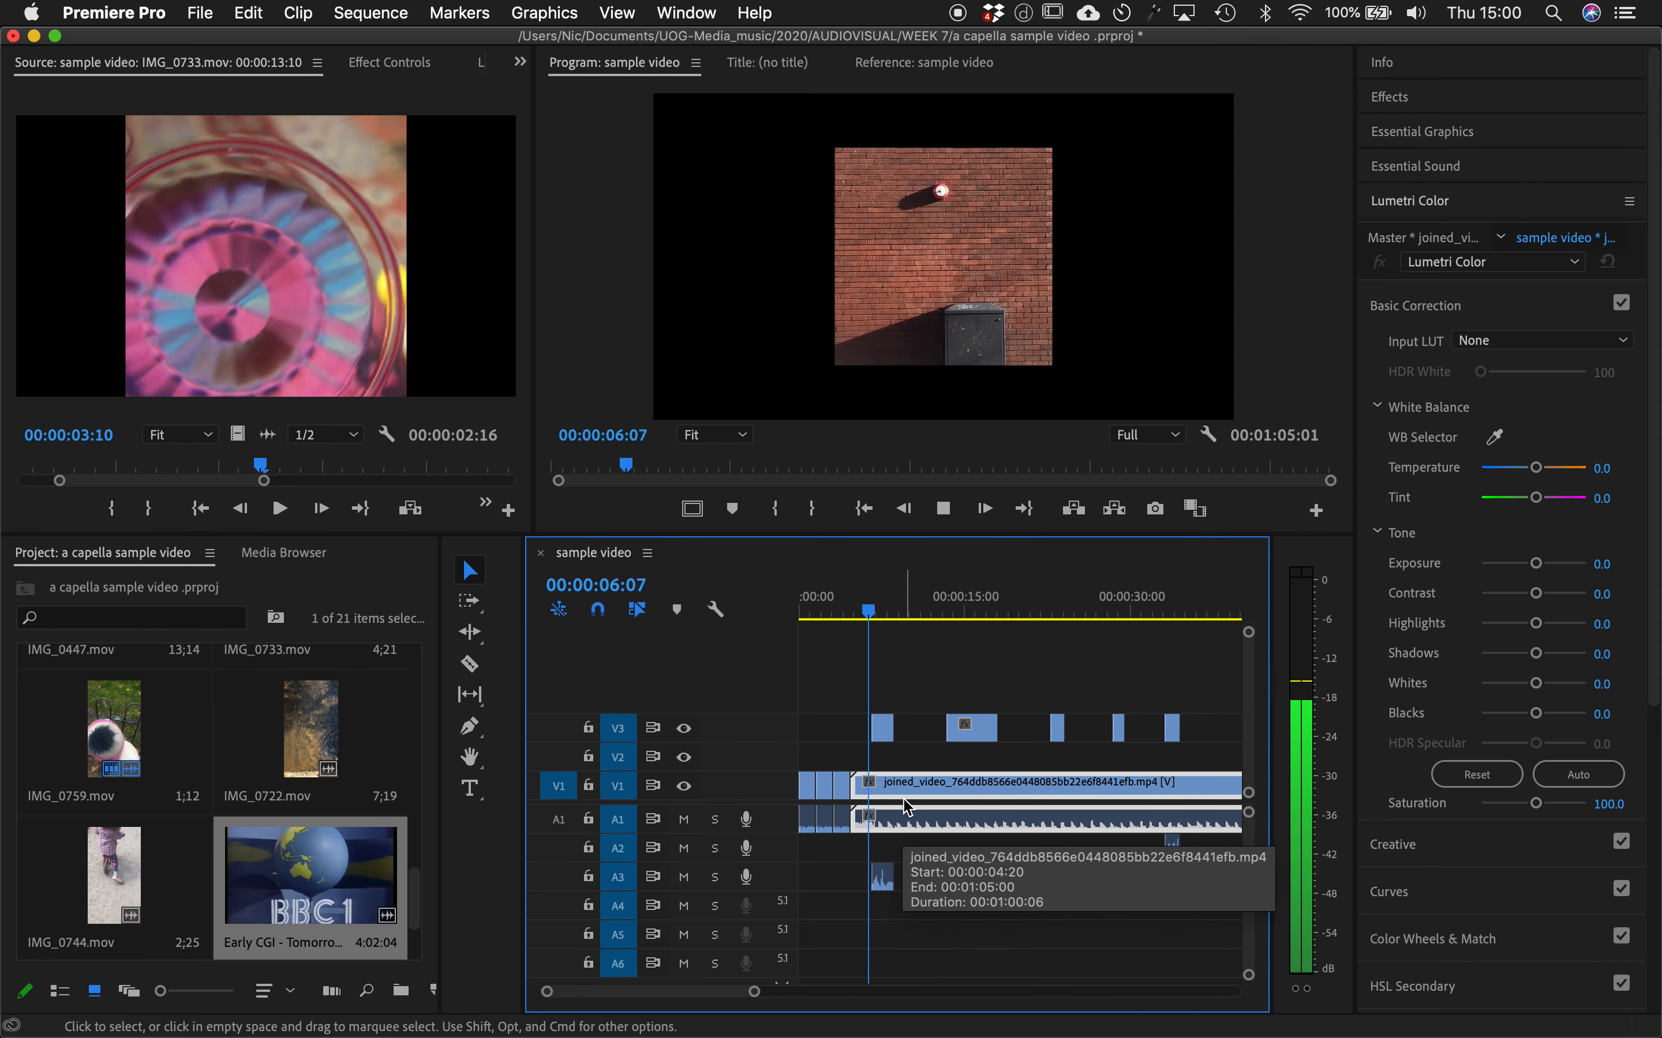
# - Check the Interpret Footage settings of the joined_video clip in the project and close them without changes
pyautogui.scroll(10, 148, 731)
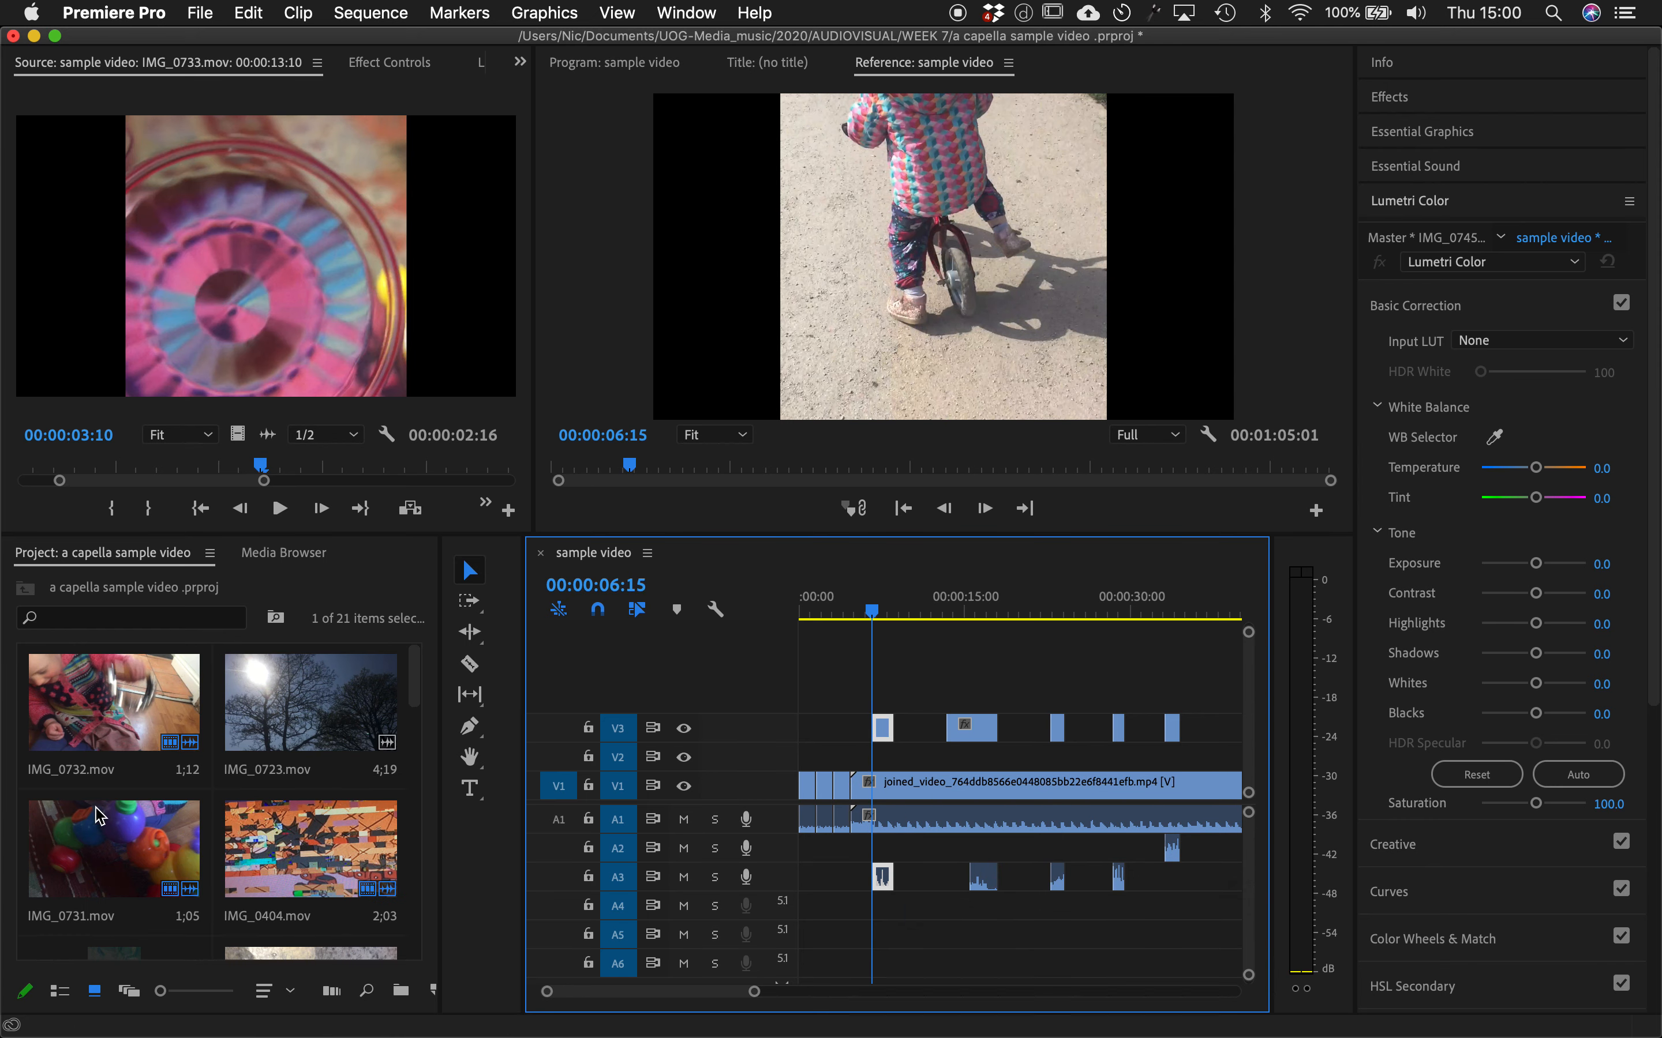
pyautogui.scroll(-6, 115, 785)
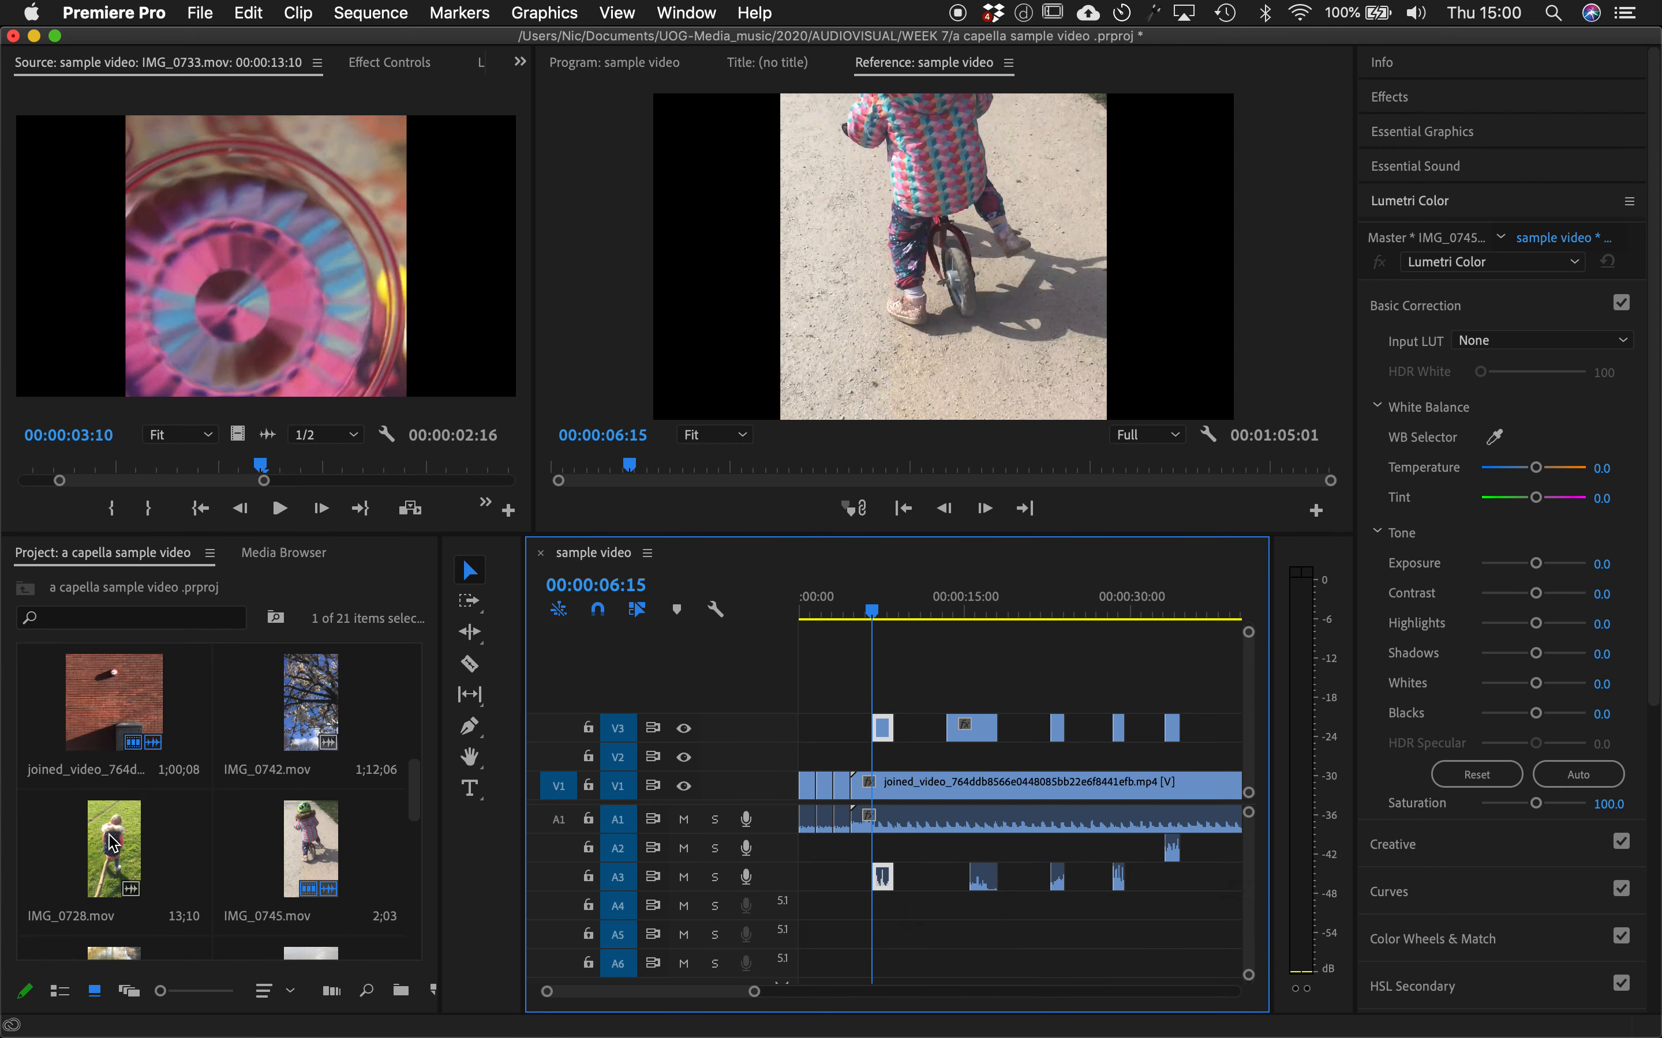
pyautogui.click(110, 727)
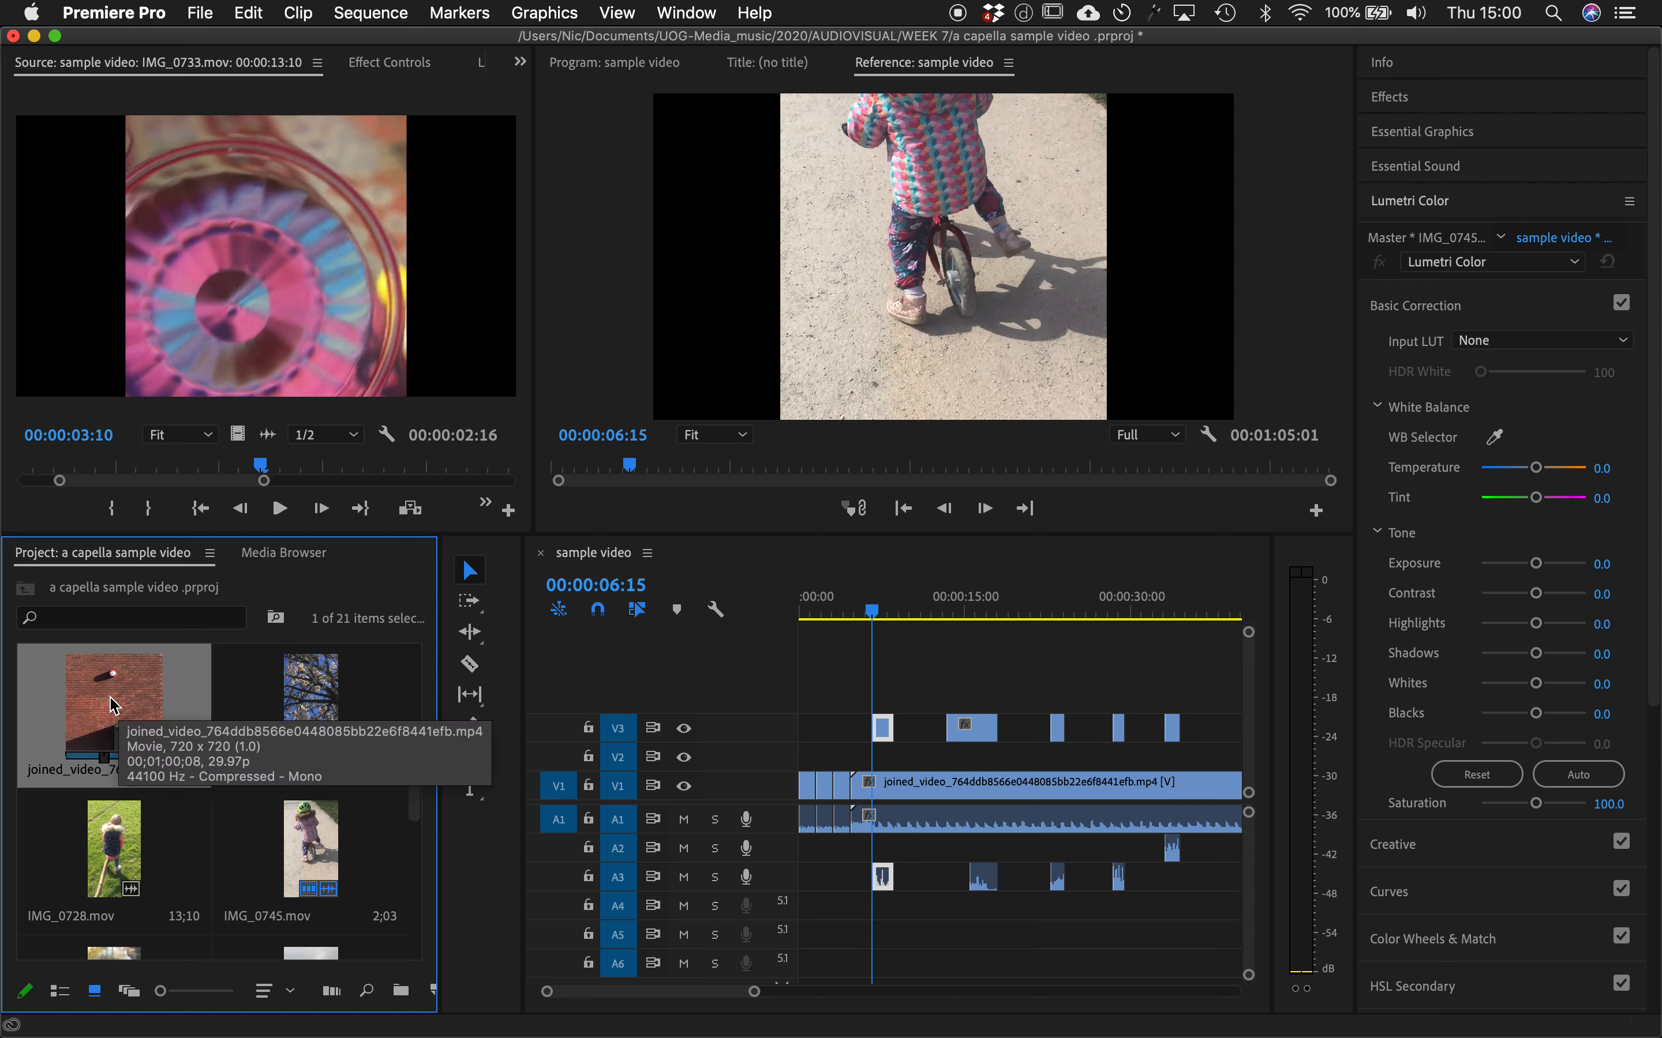
pyautogui.rightClick(183, 704)
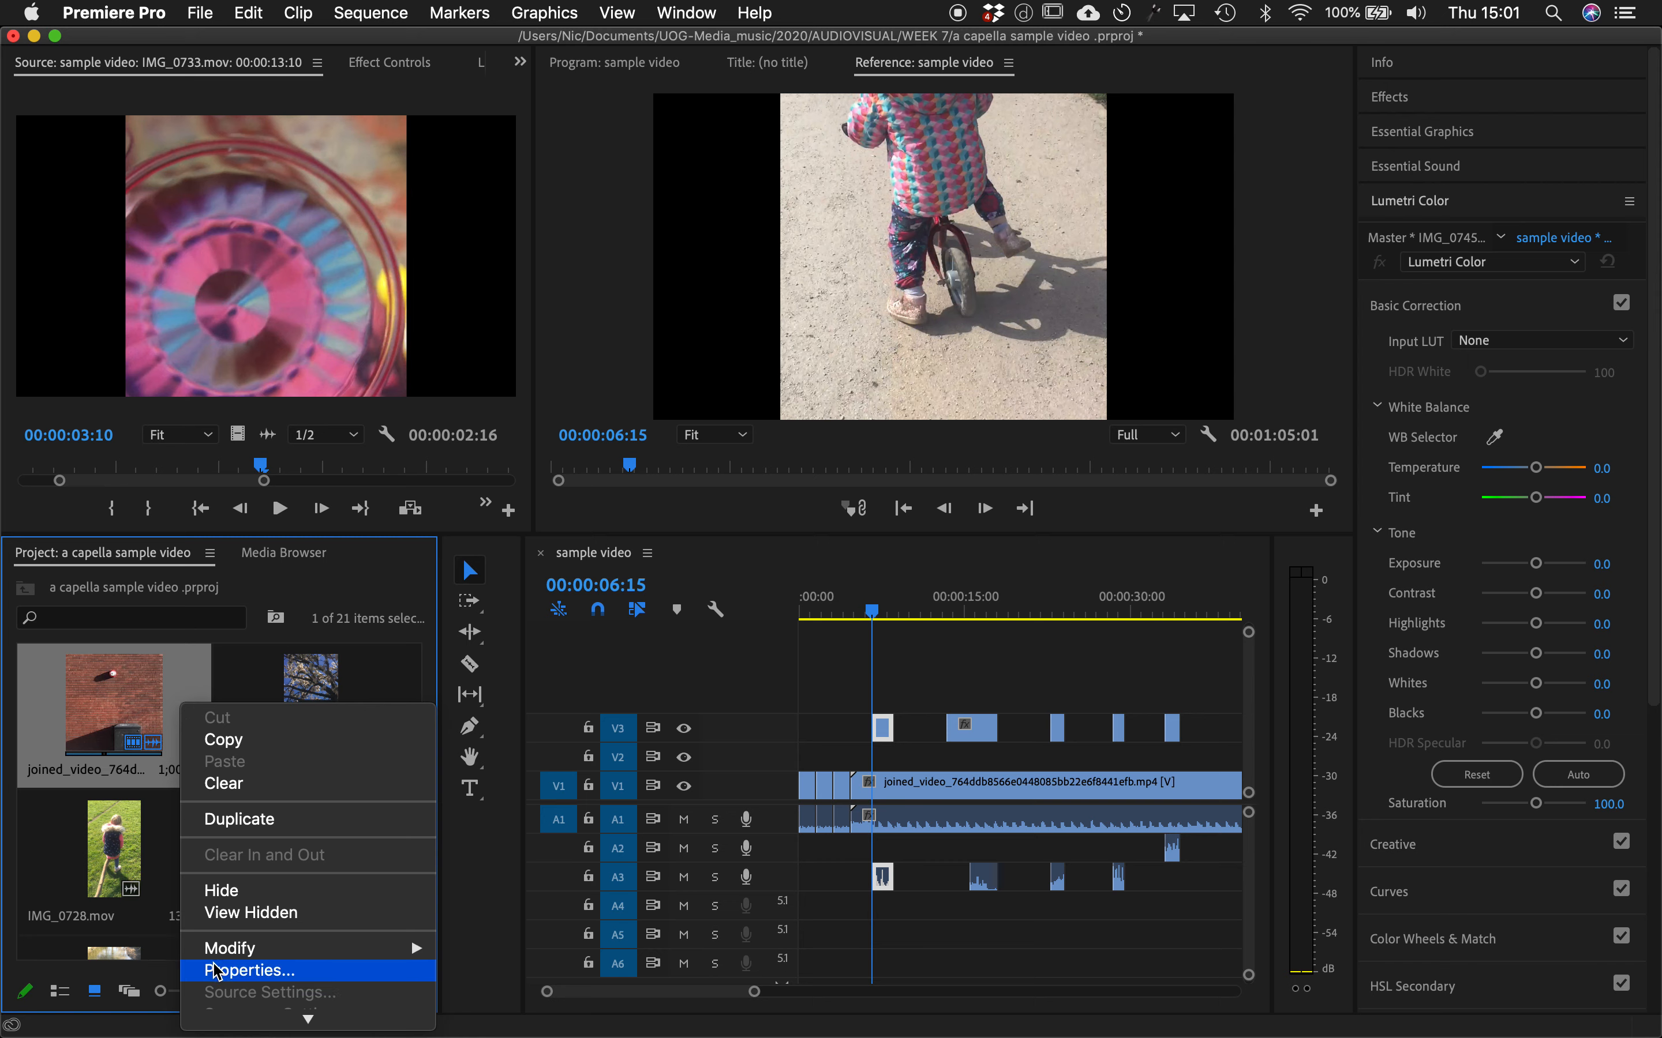
pyautogui.moveTo(218, 963)
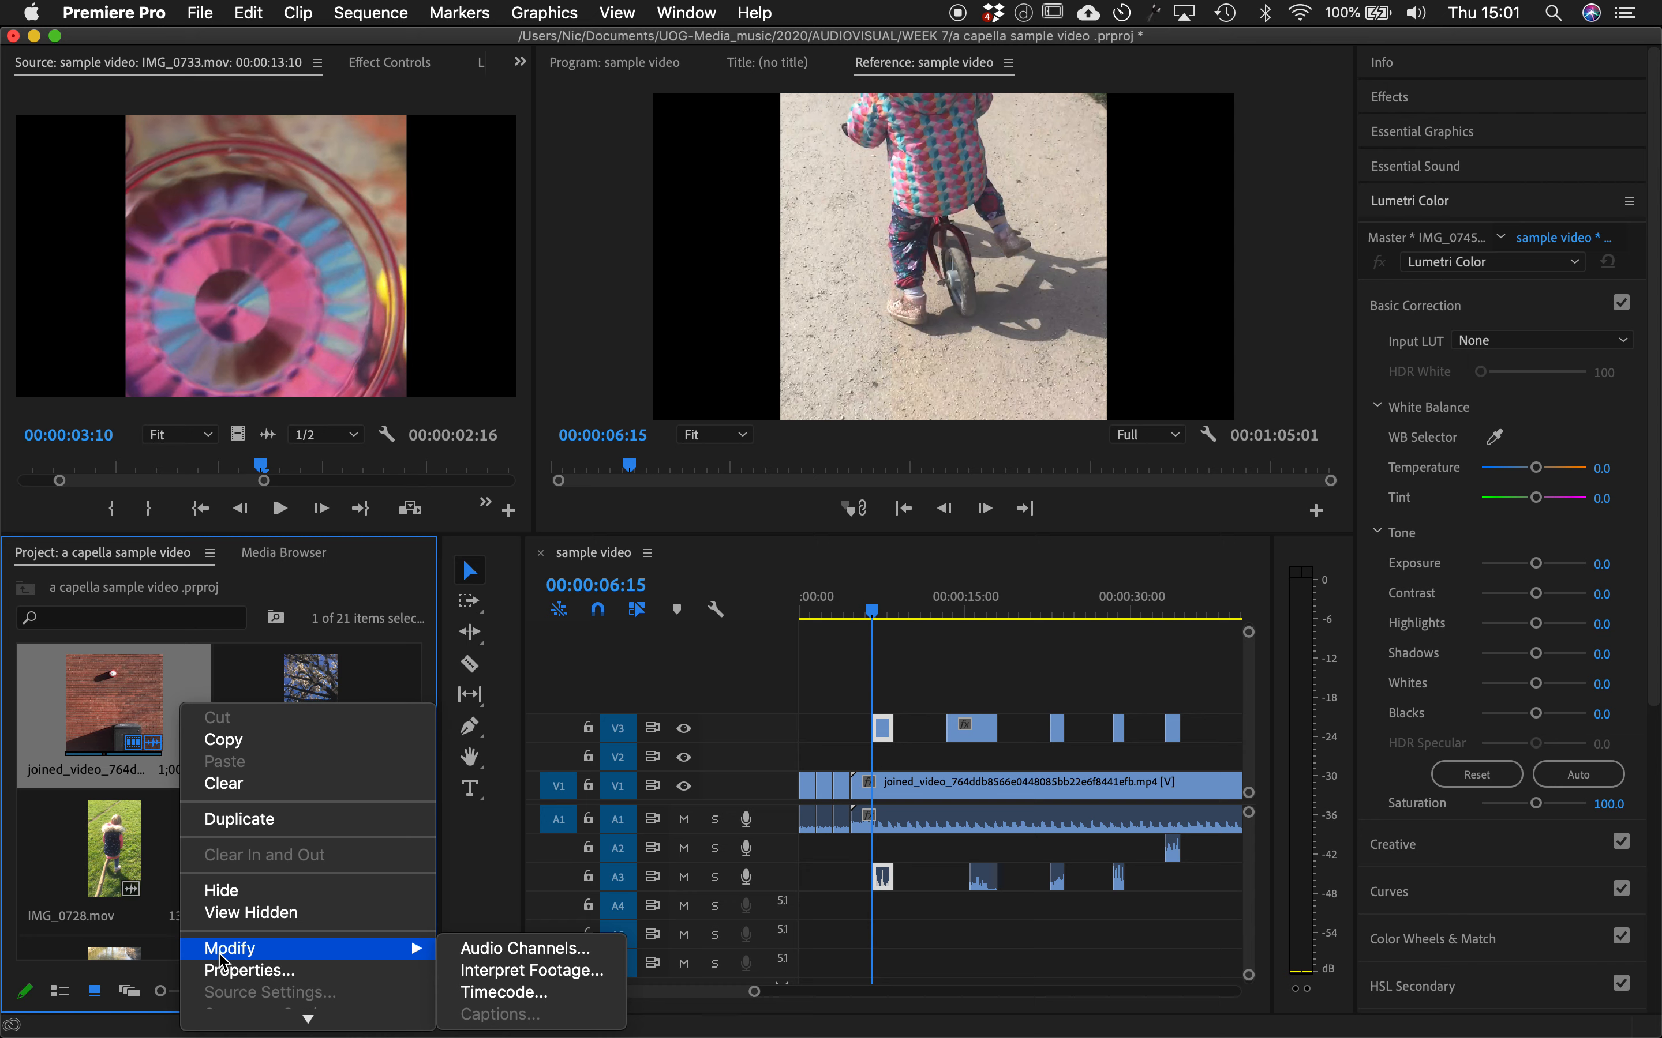
pyautogui.click(499, 971)
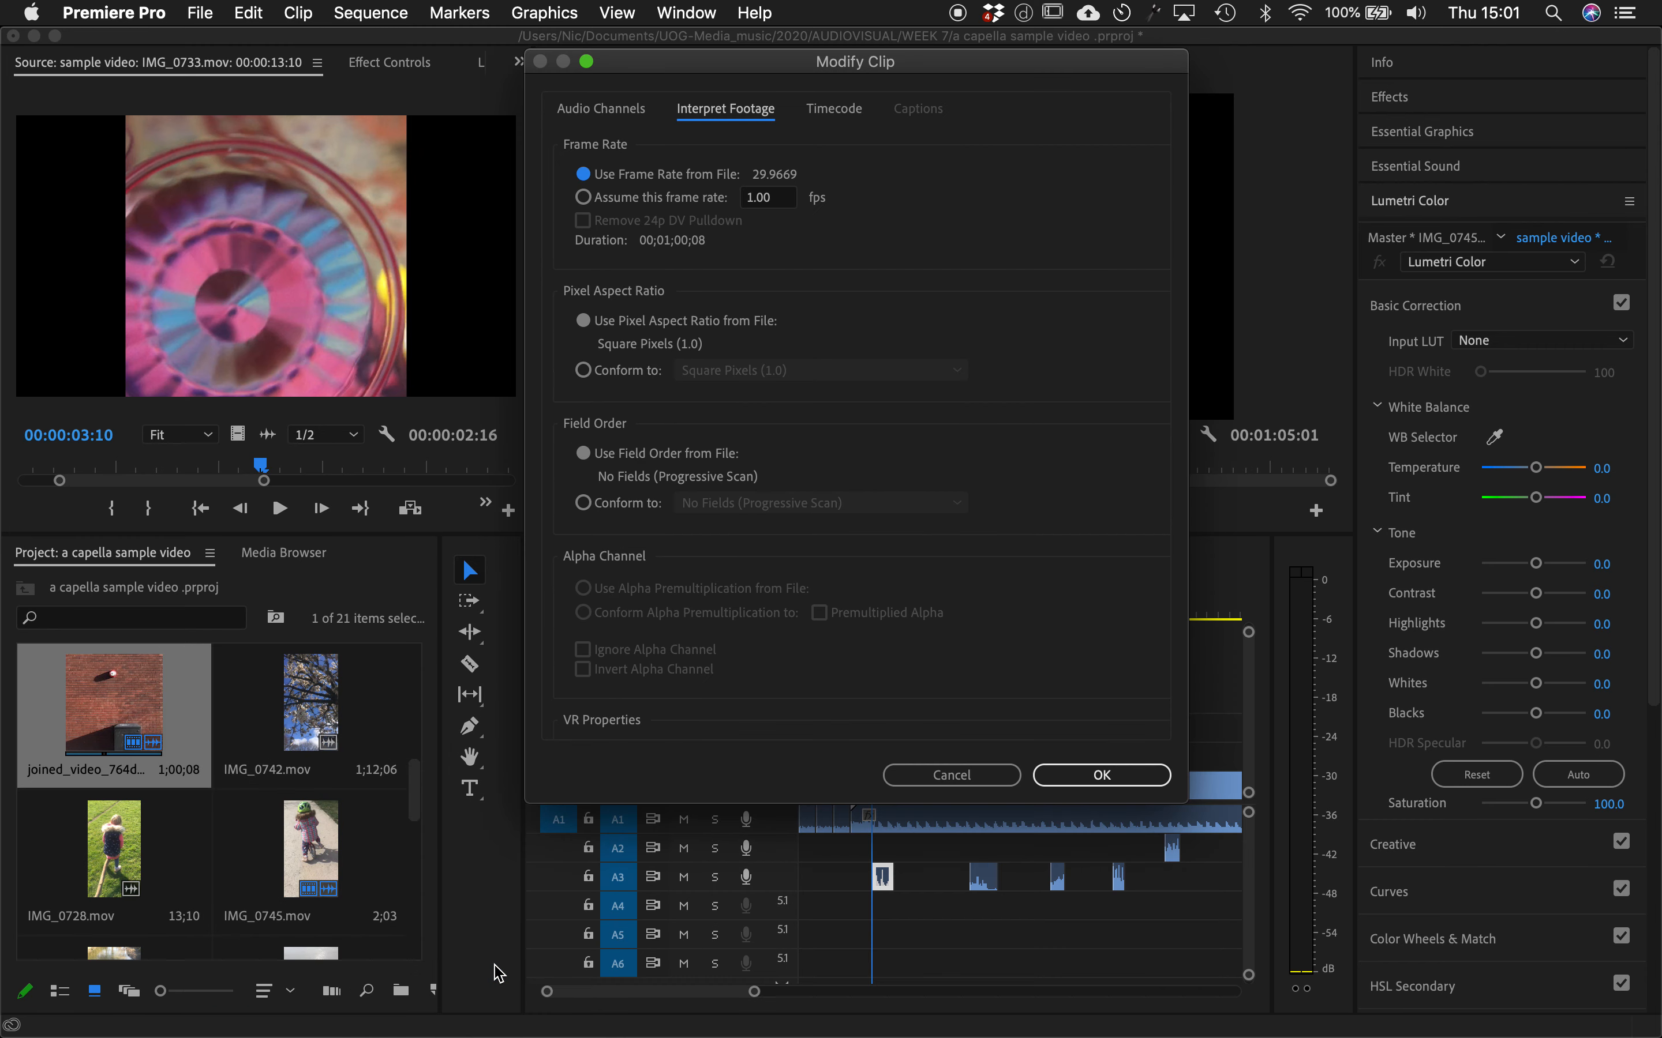
pyautogui.moveTo(657, 66); pyautogui.dragTo(502, 164)
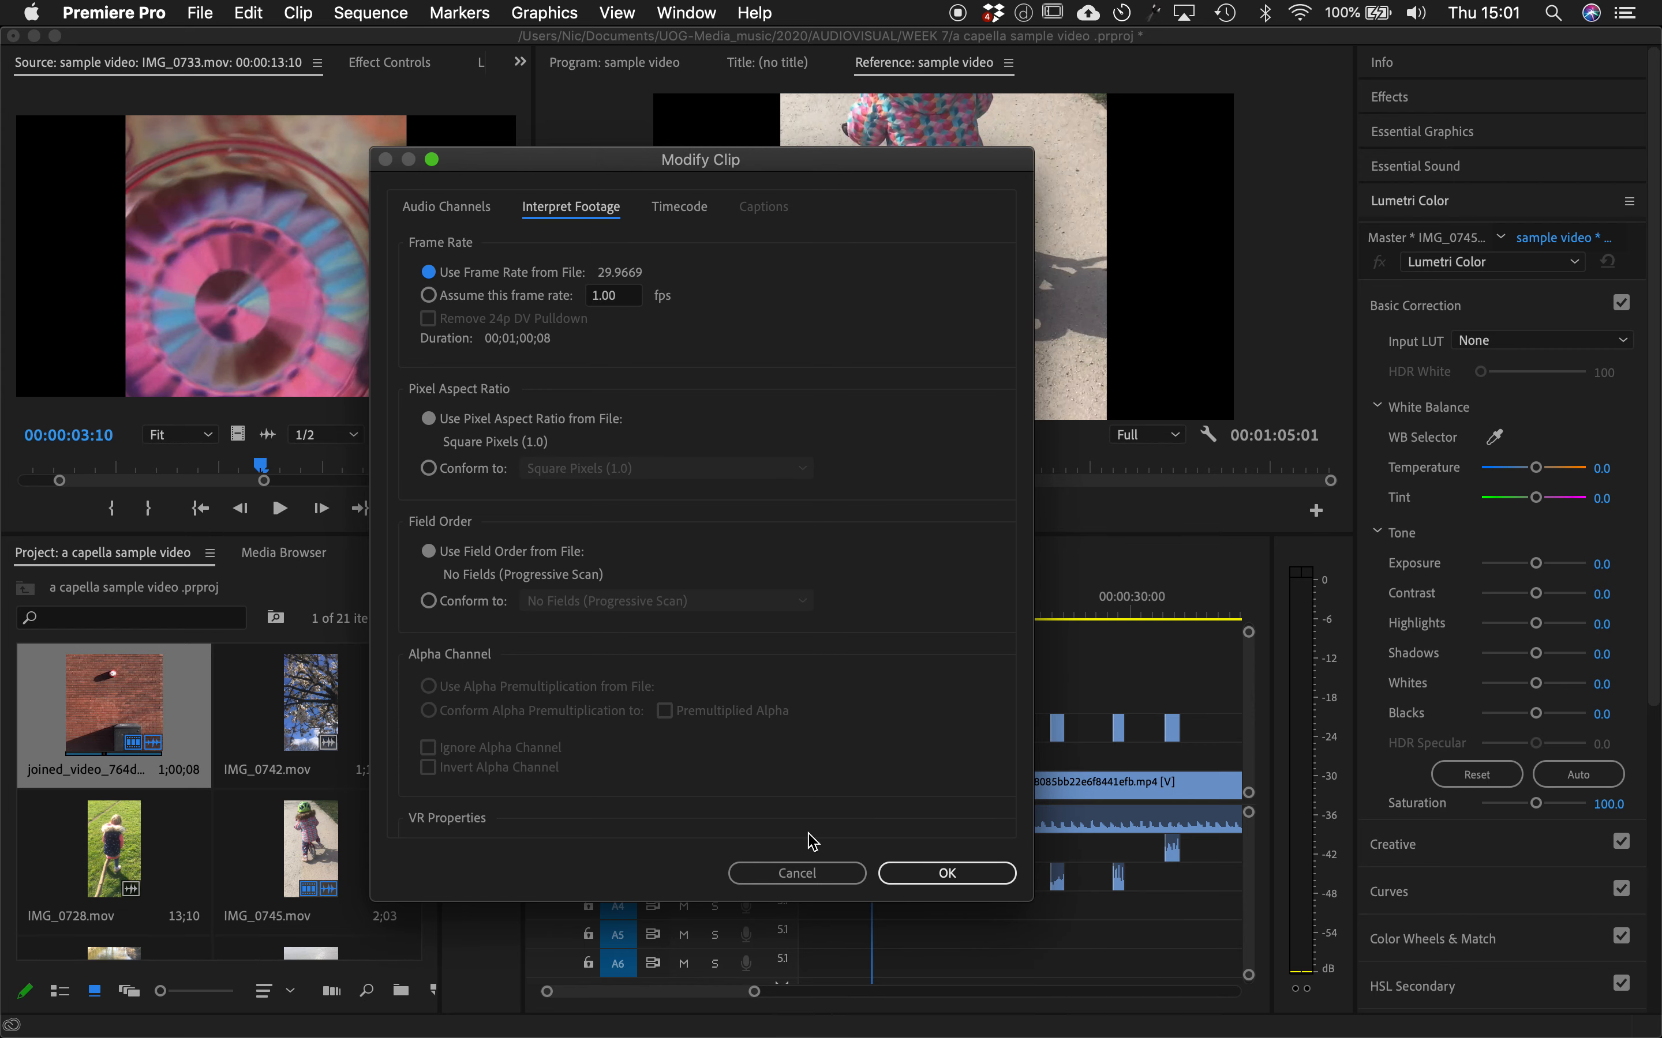
pyautogui.click(810, 874)
# - Open the joined_video clip from the project as the source and play a short part of it
pyautogui.scroll(5, 156, 855)
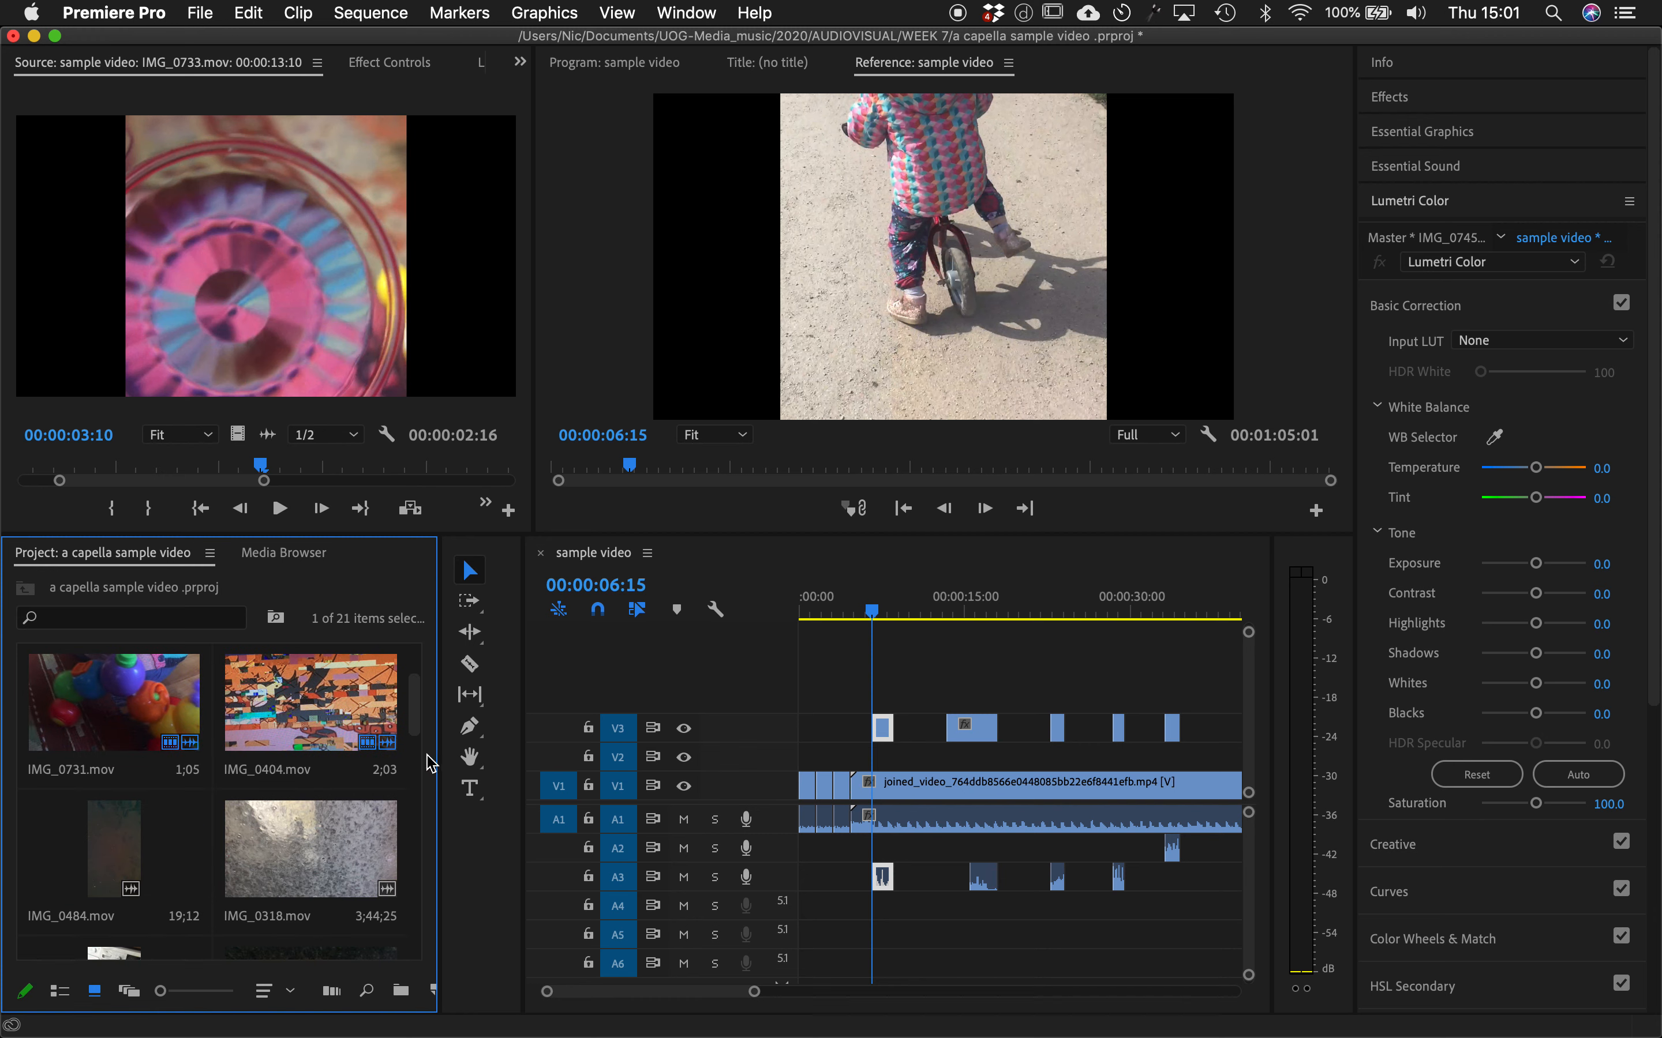
pyautogui.moveTo(418, 728); pyautogui.dragTo(426, 782)
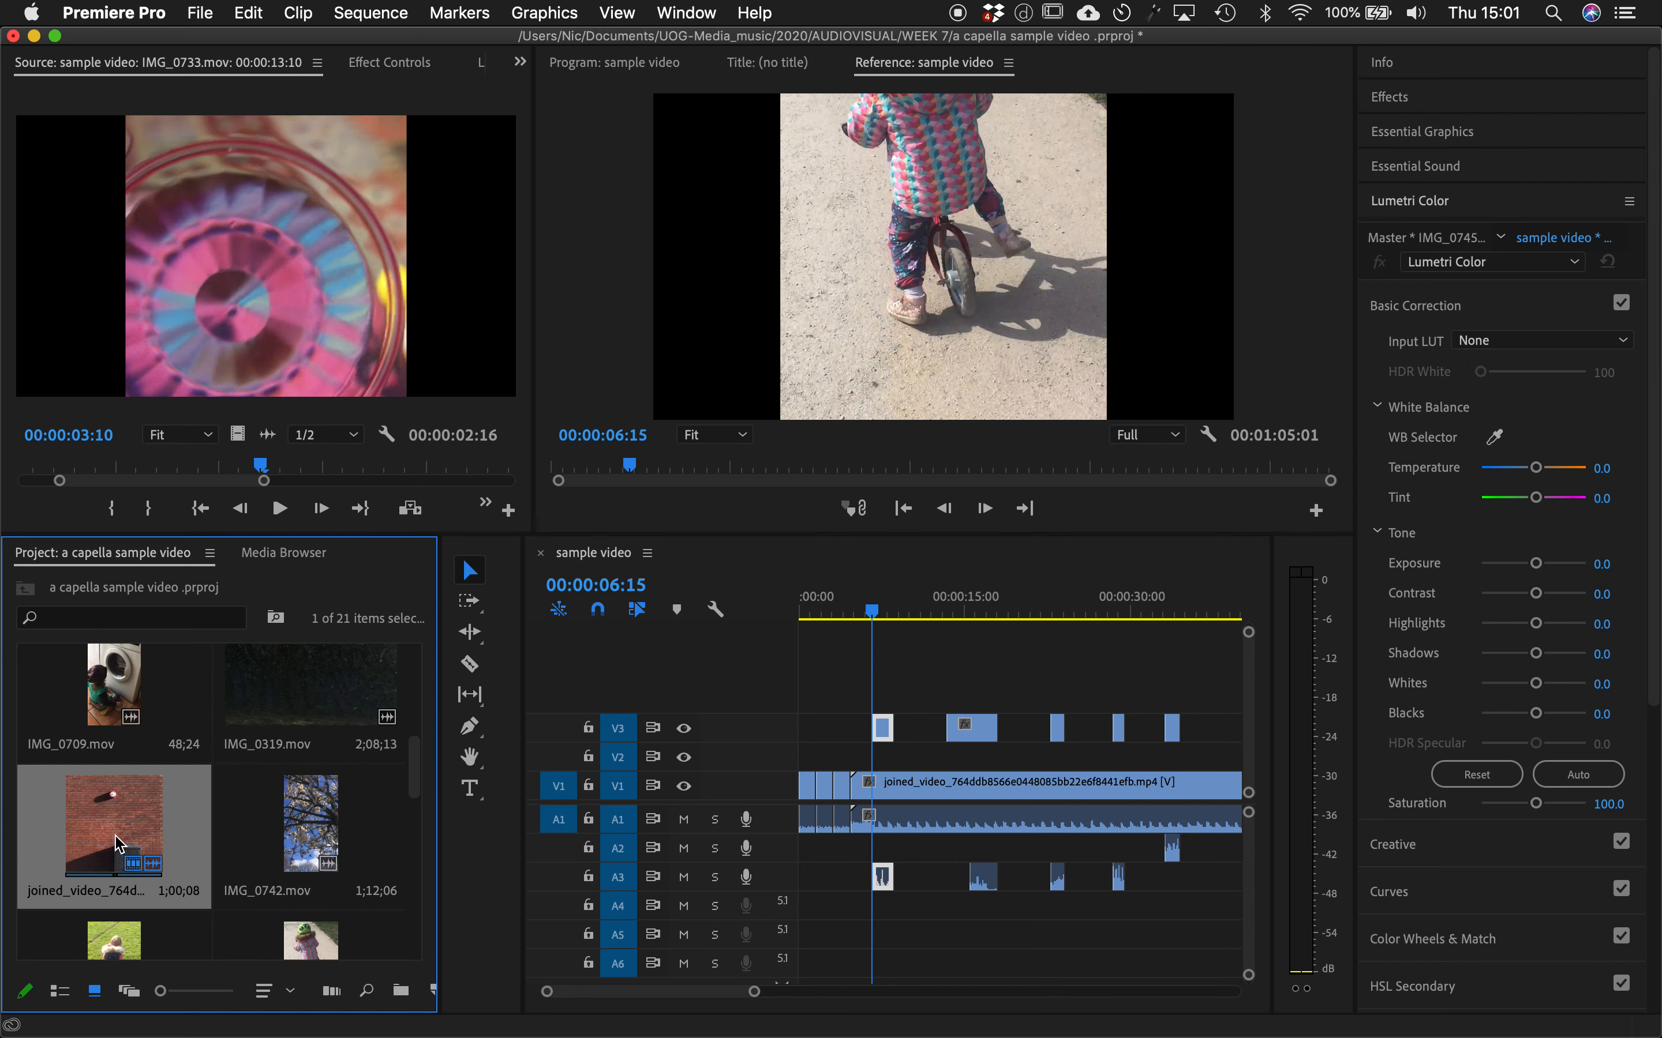
pyautogui.doubleClick(116, 844)
pyautogui.click(265, 508)
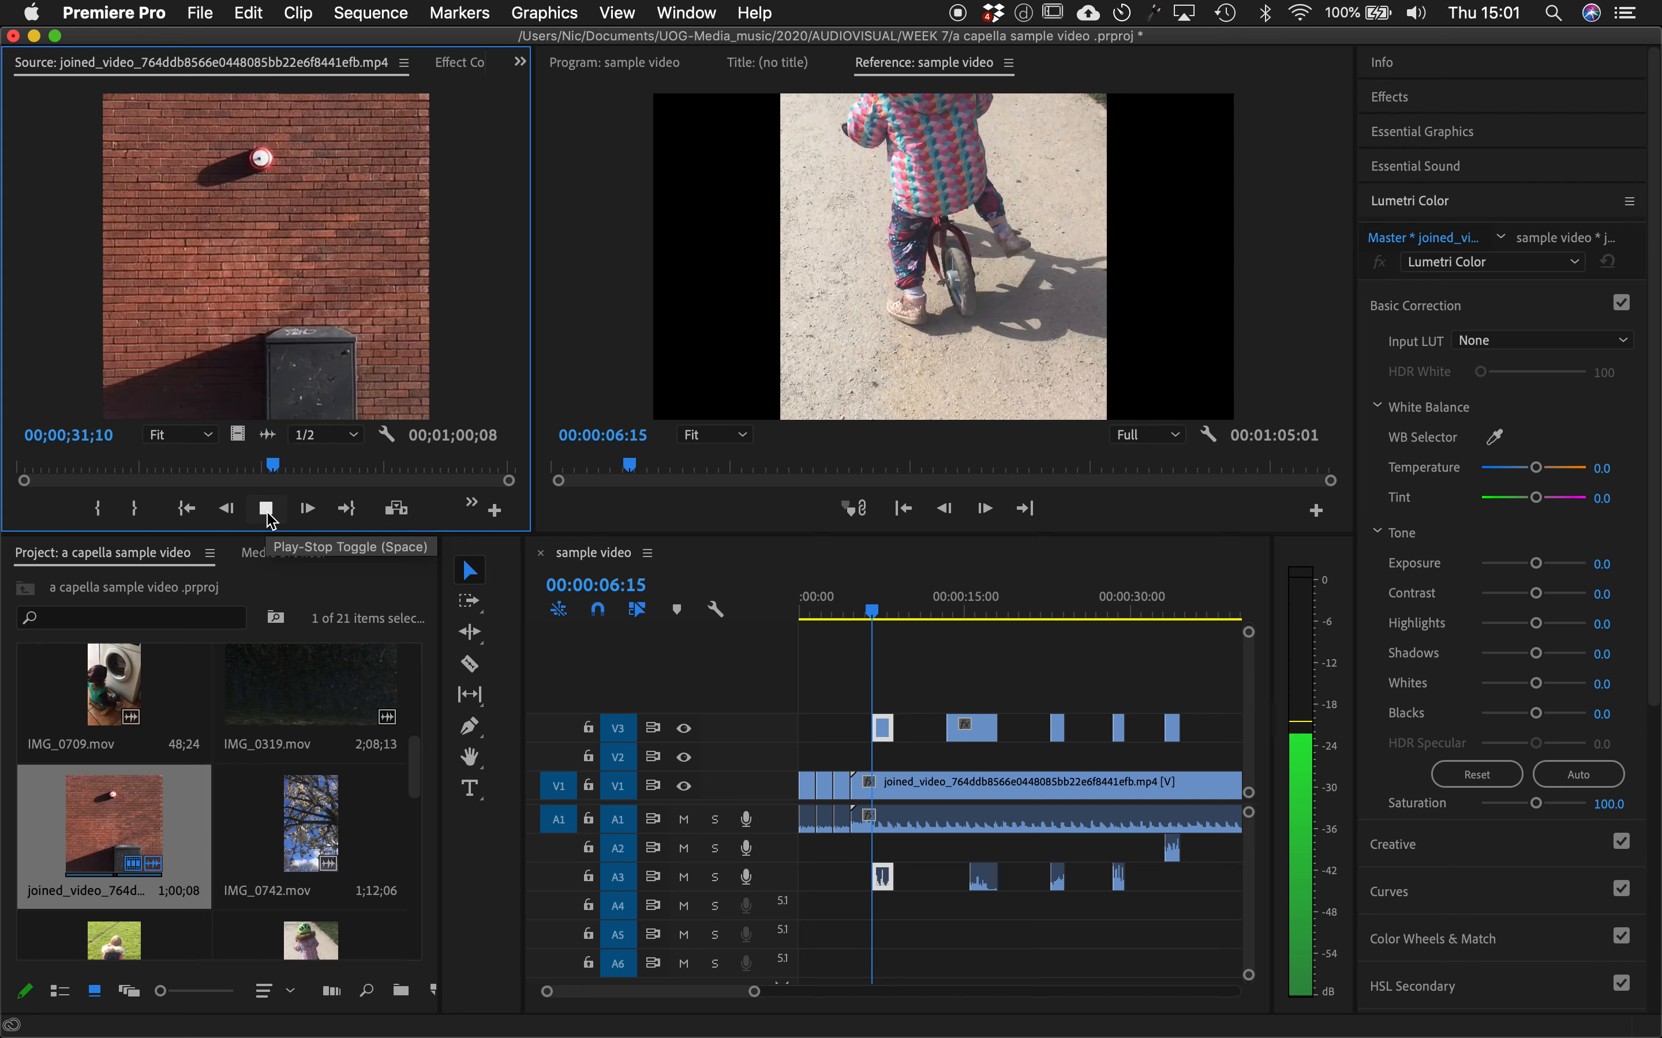
pyautogui.click(268, 516)
# - Reopen the Interpret Footage settings of the project's joined_video clip and examine its frame rate options
pyautogui.click(1007, 800)
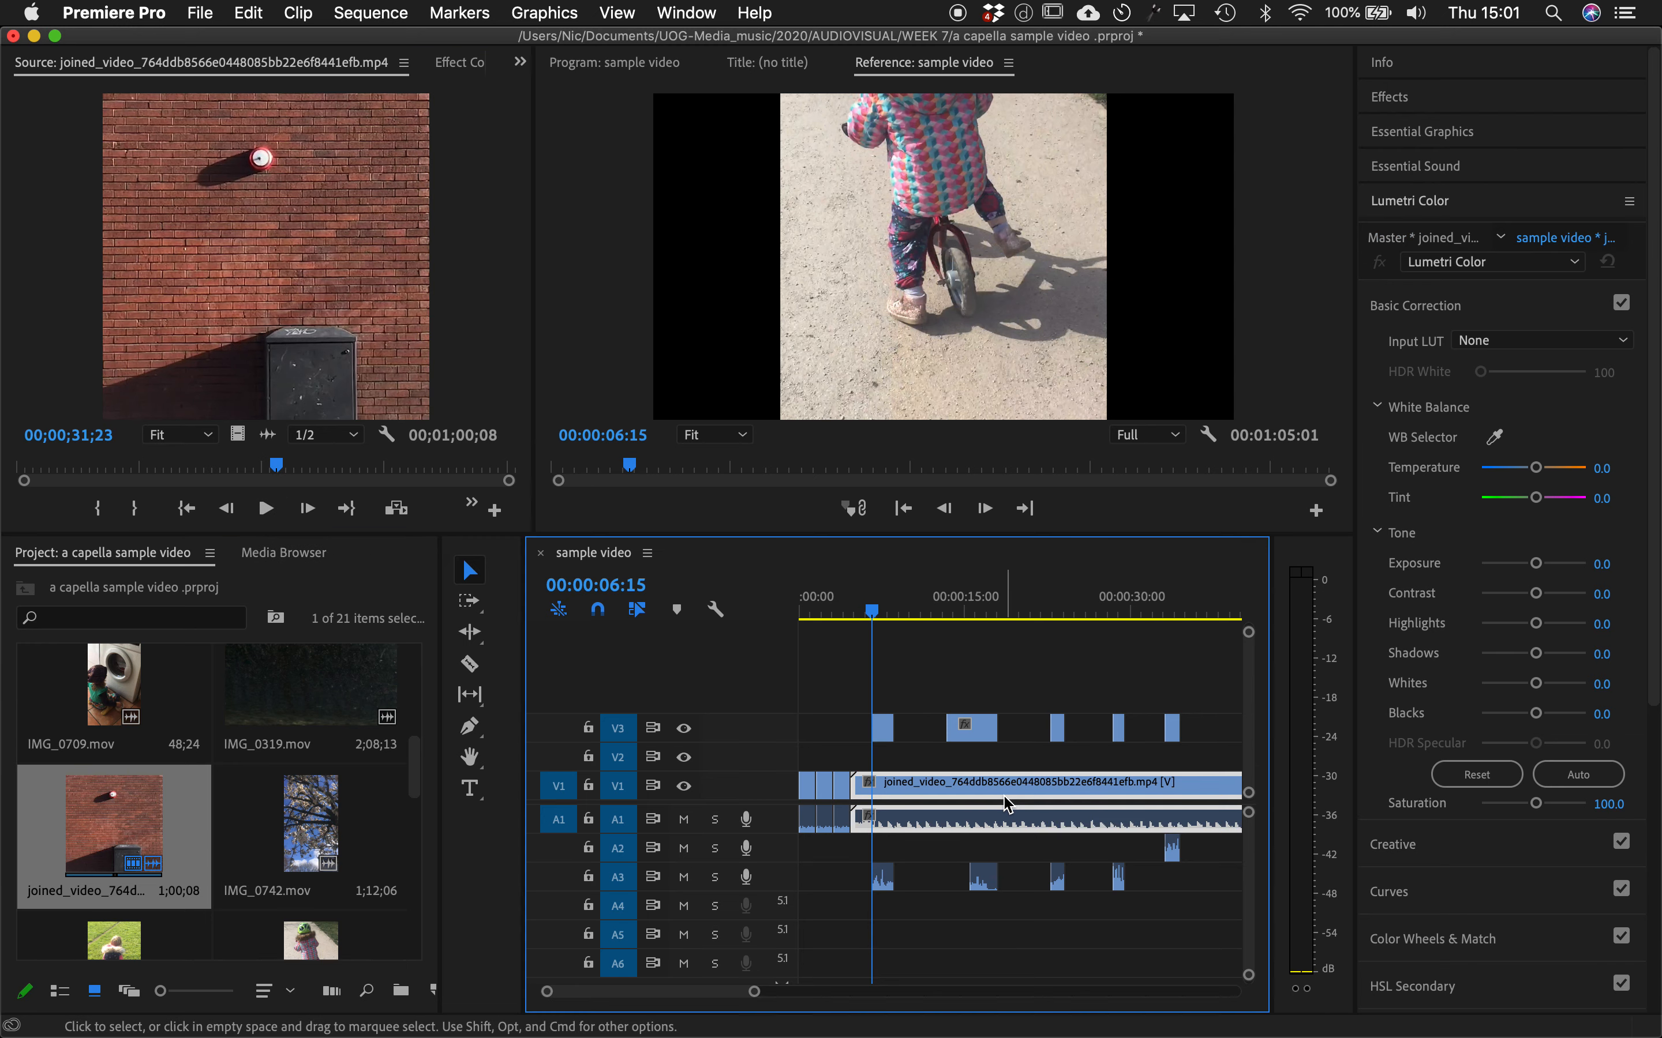
pyautogui.click(194, 826)
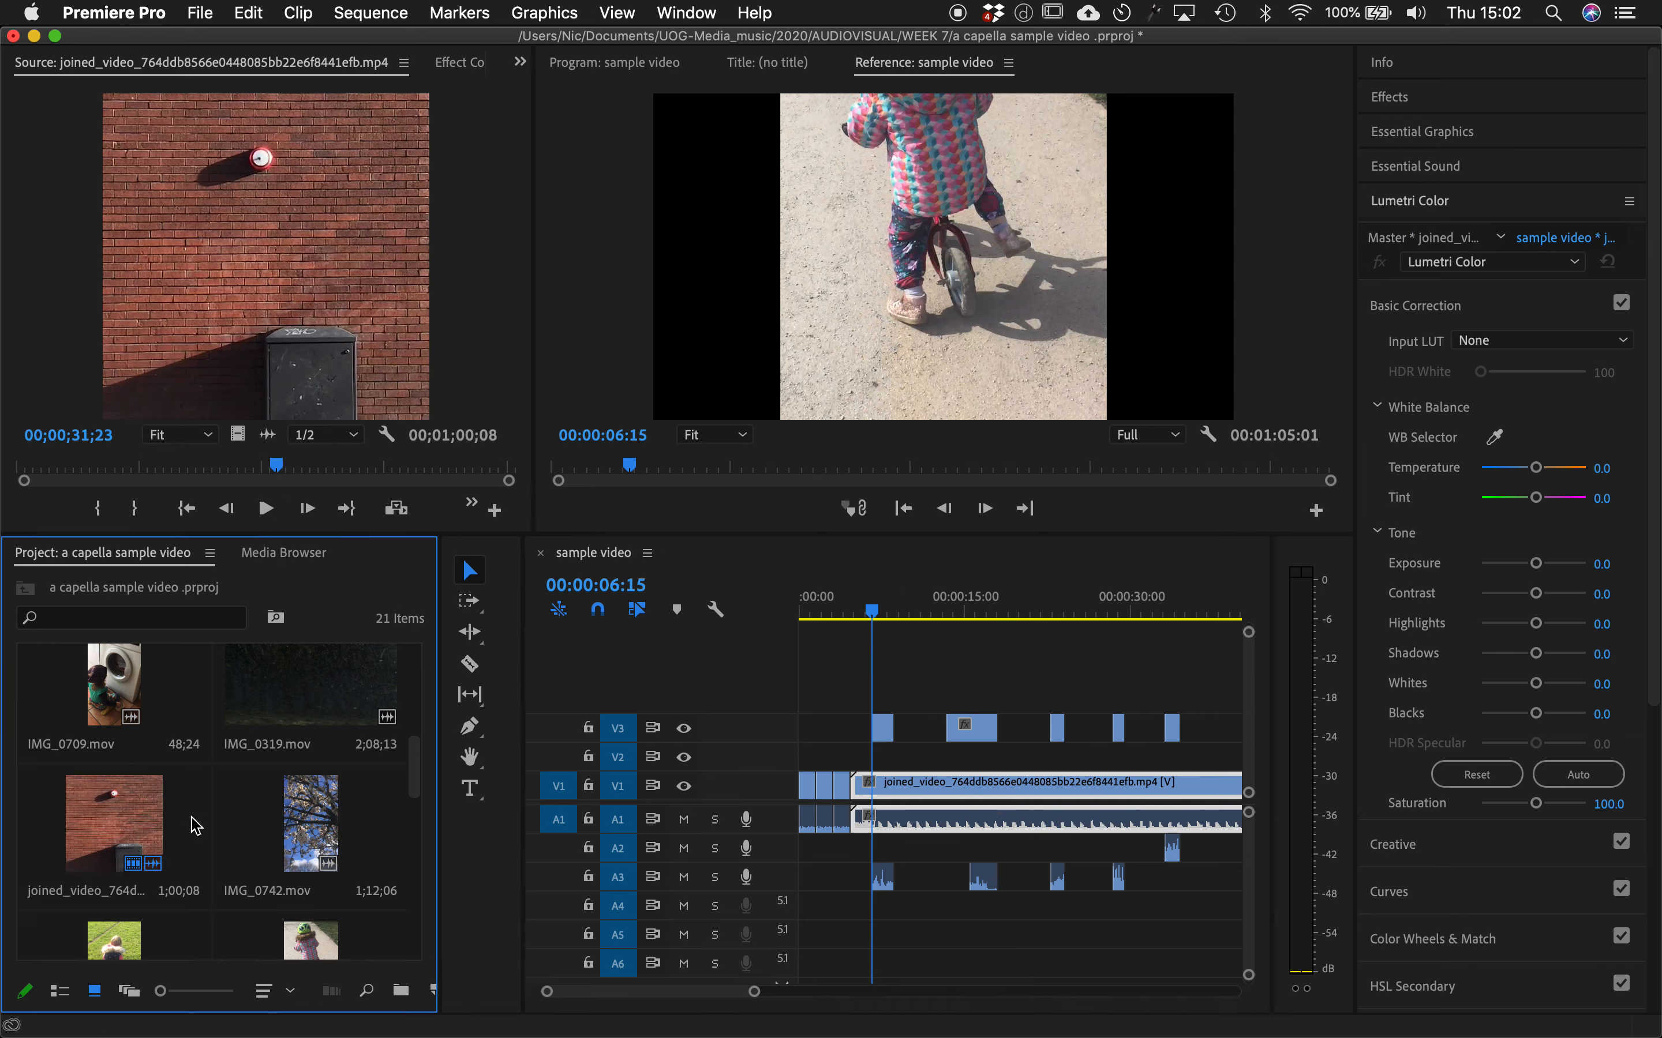
pyautogui.rightClick(192, 819)
pyautogui.click(192, 821)
pyautogui.rightClick(192, 825)
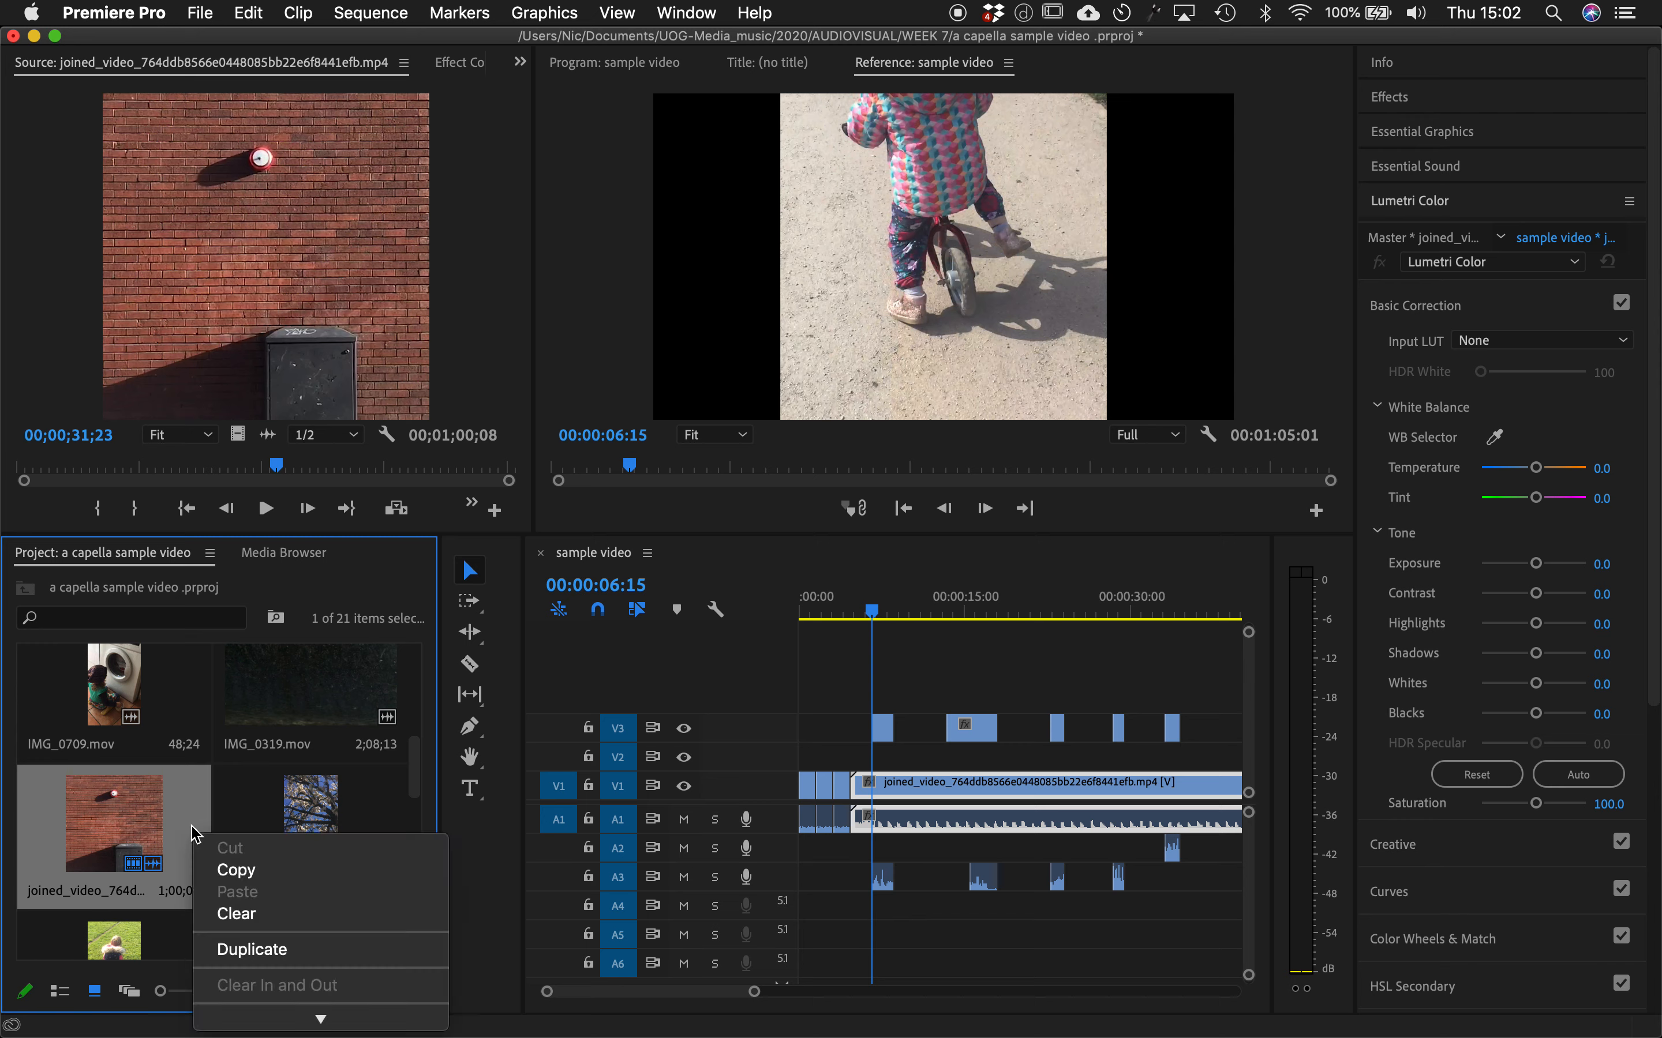
pyautogui.scroll(-5, 241, 921)
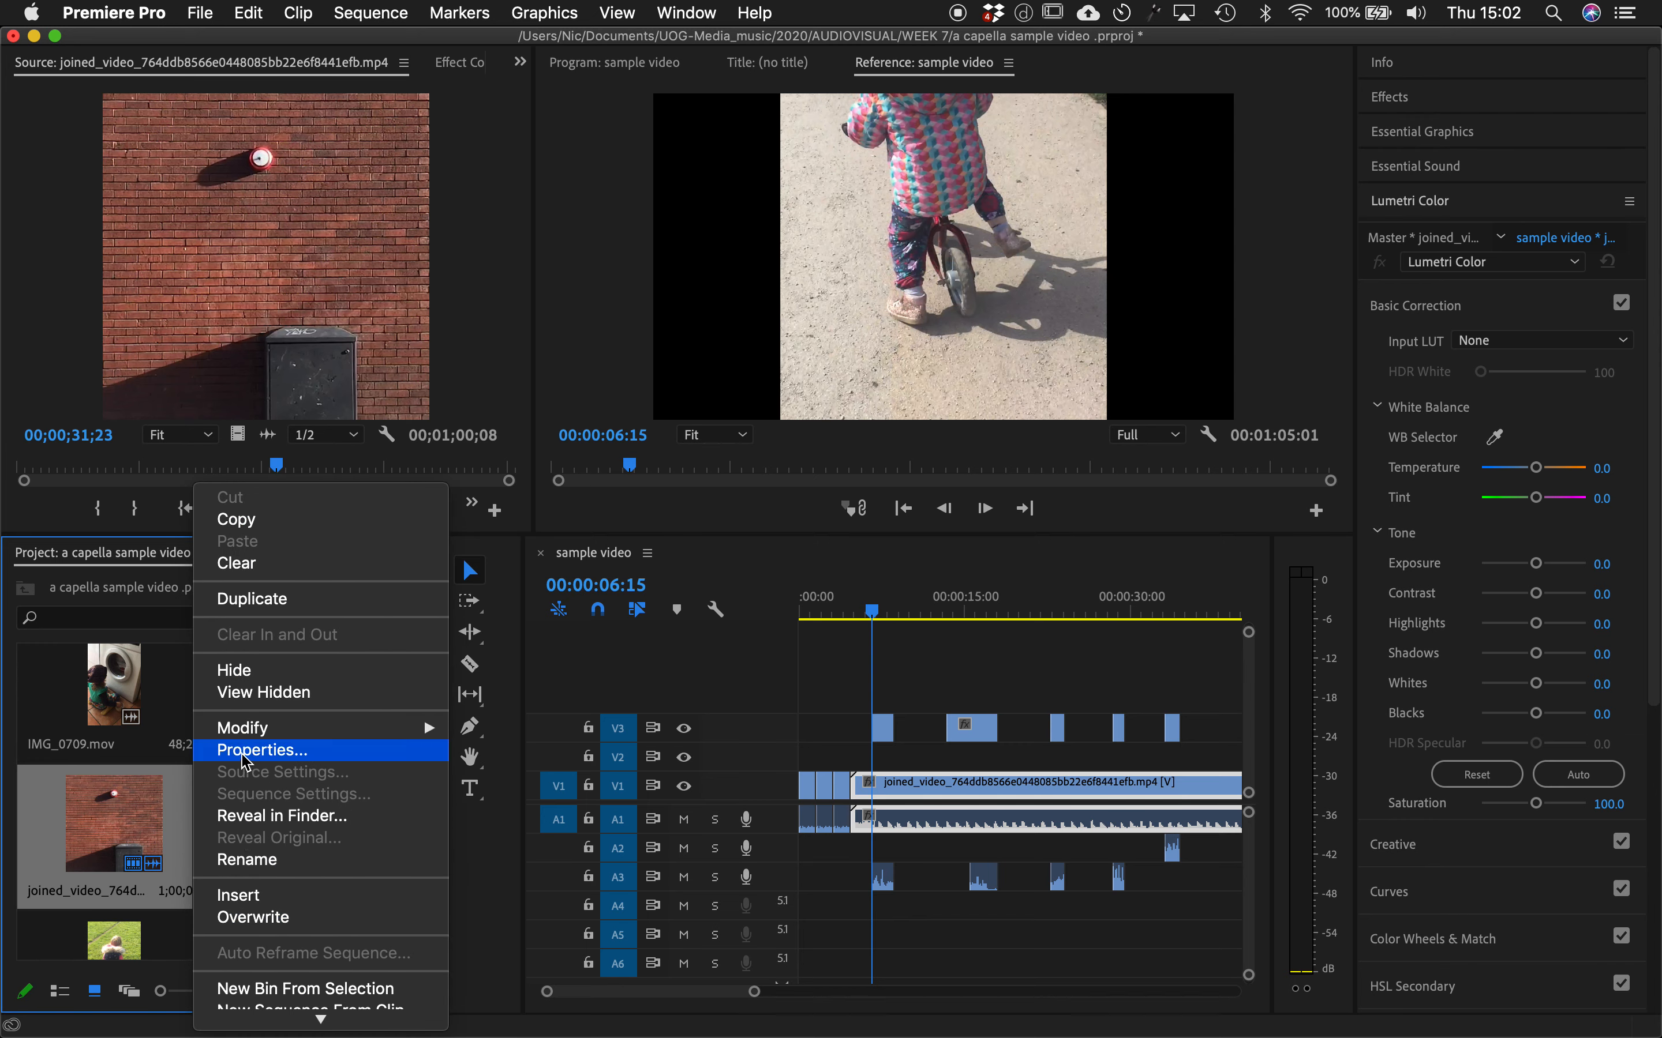
pyautogui.moveTo(244, 732)
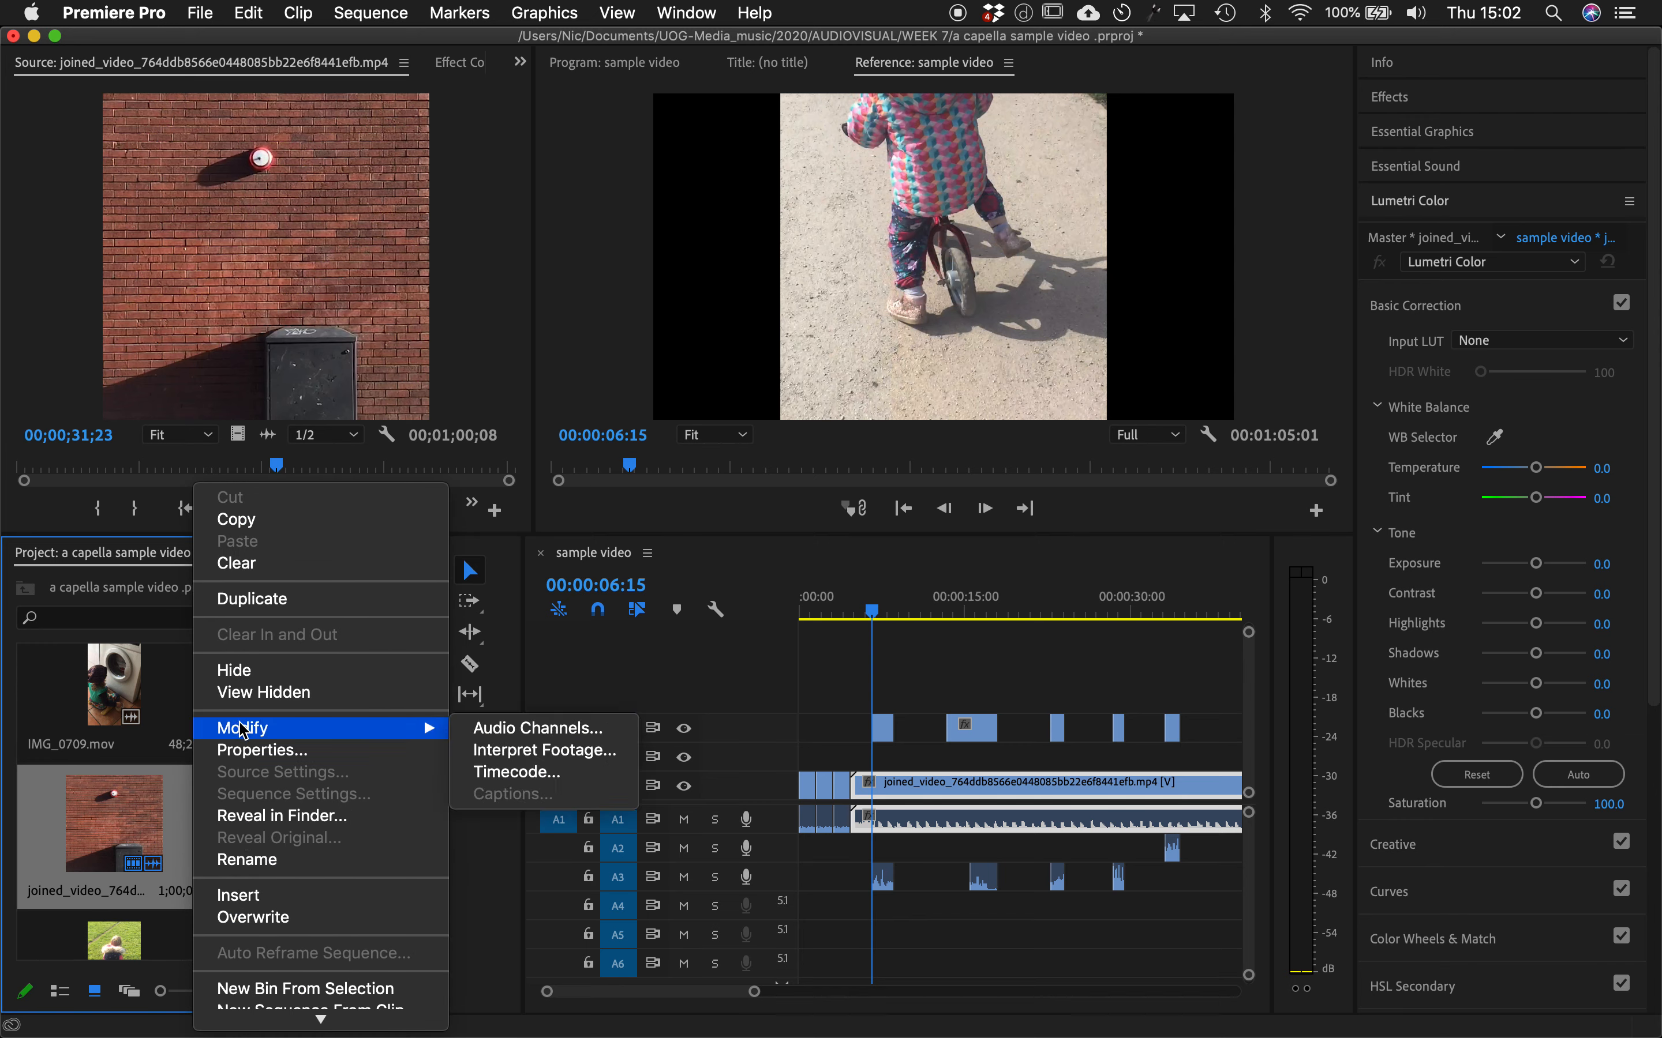
pyautogui.click(509, 756)
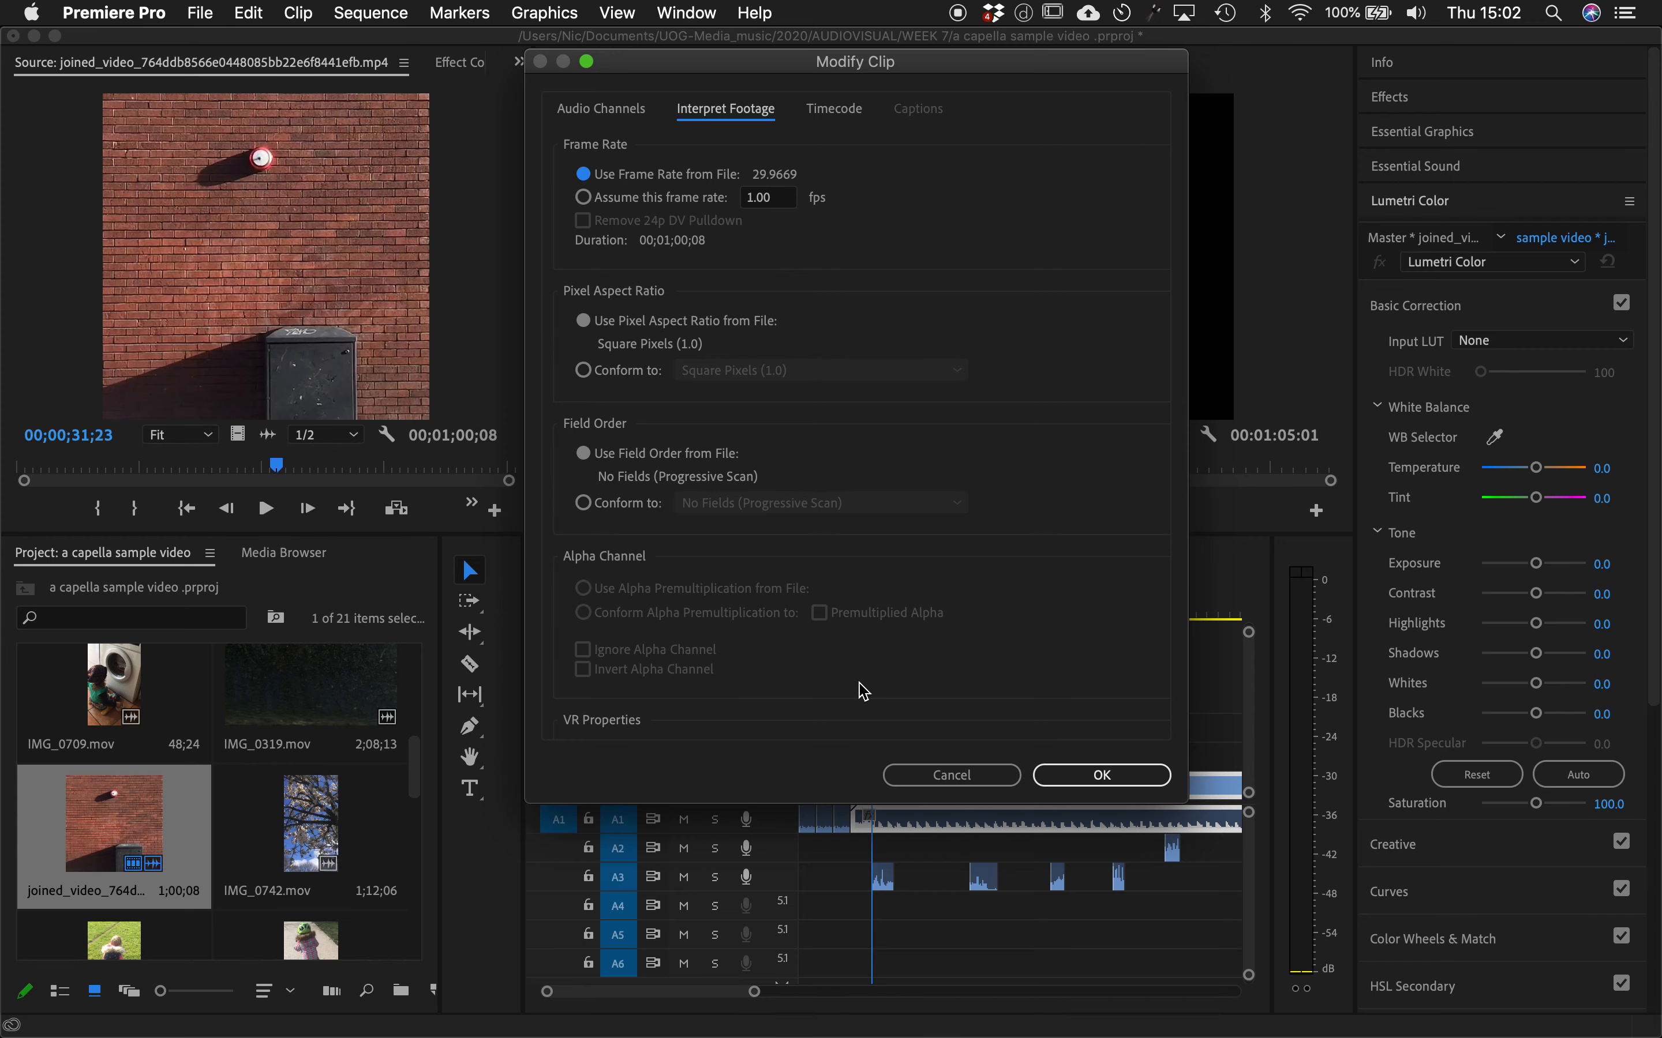
pyautogui.click(1083, 782)
# - Set the speed of the joined_video clip on V1 to 50% and play the sequence from just before it
pyautogui.click(1006, 788)
pyautogui.rightClick(1004, 790)
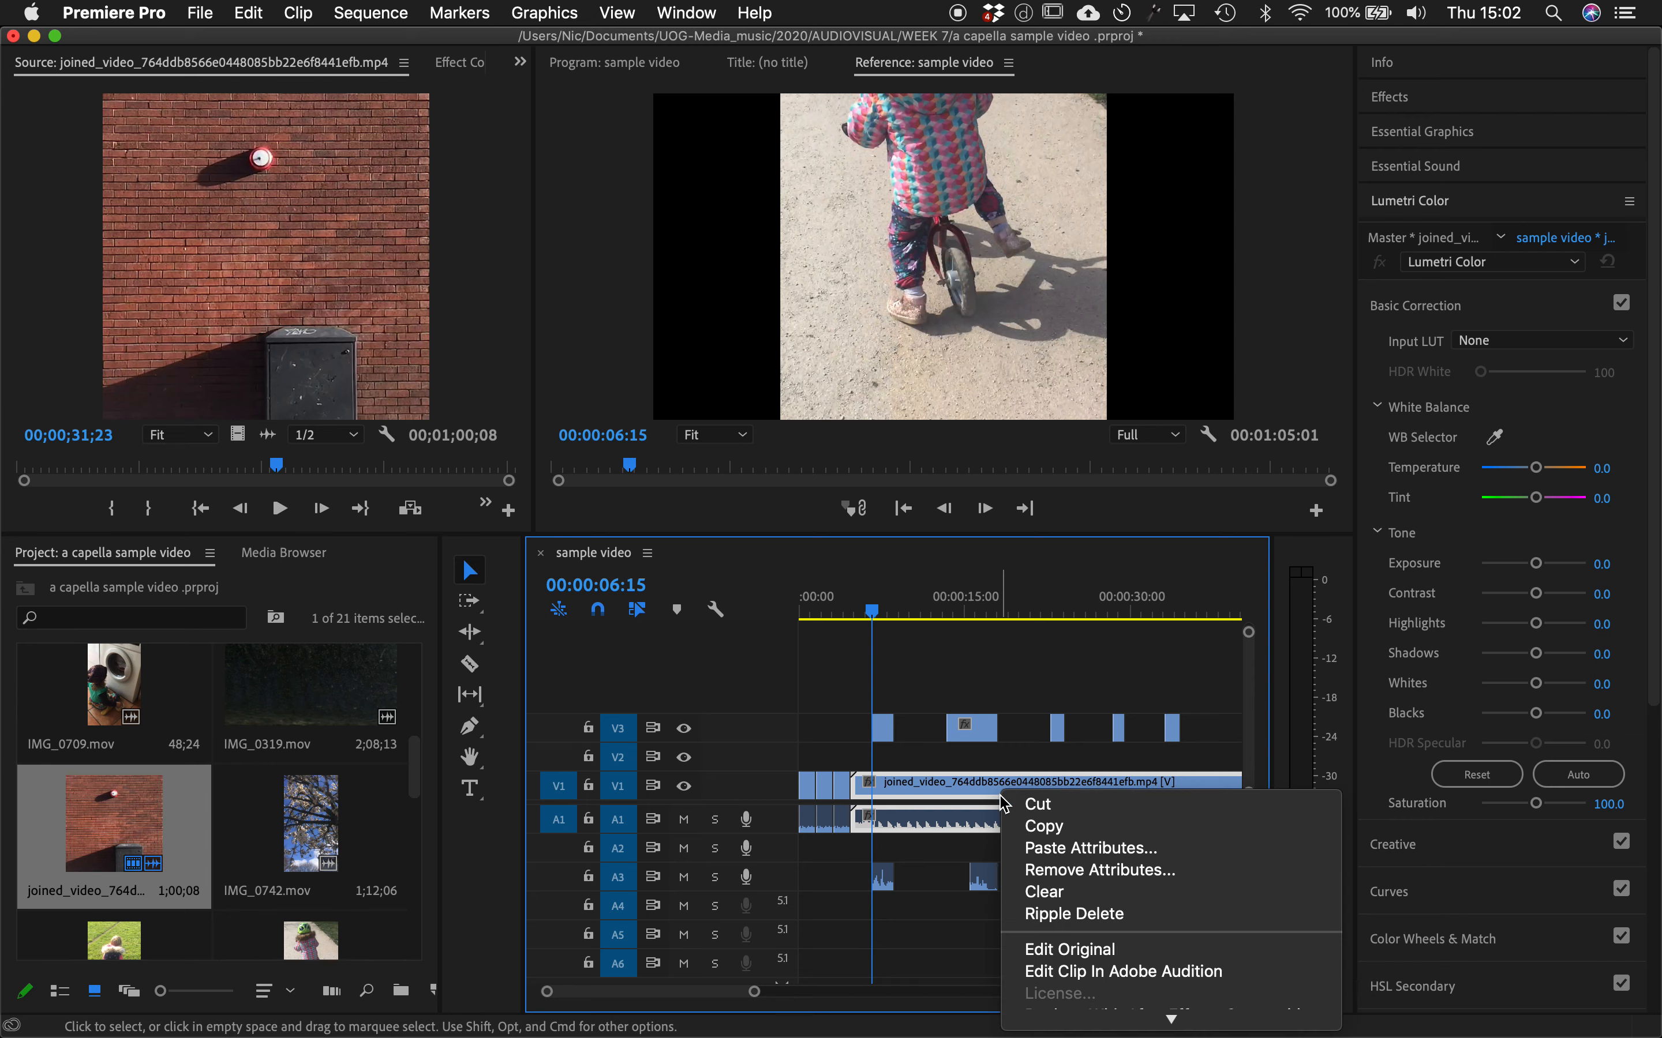
pyautogui.moveTo(1036, 1008)
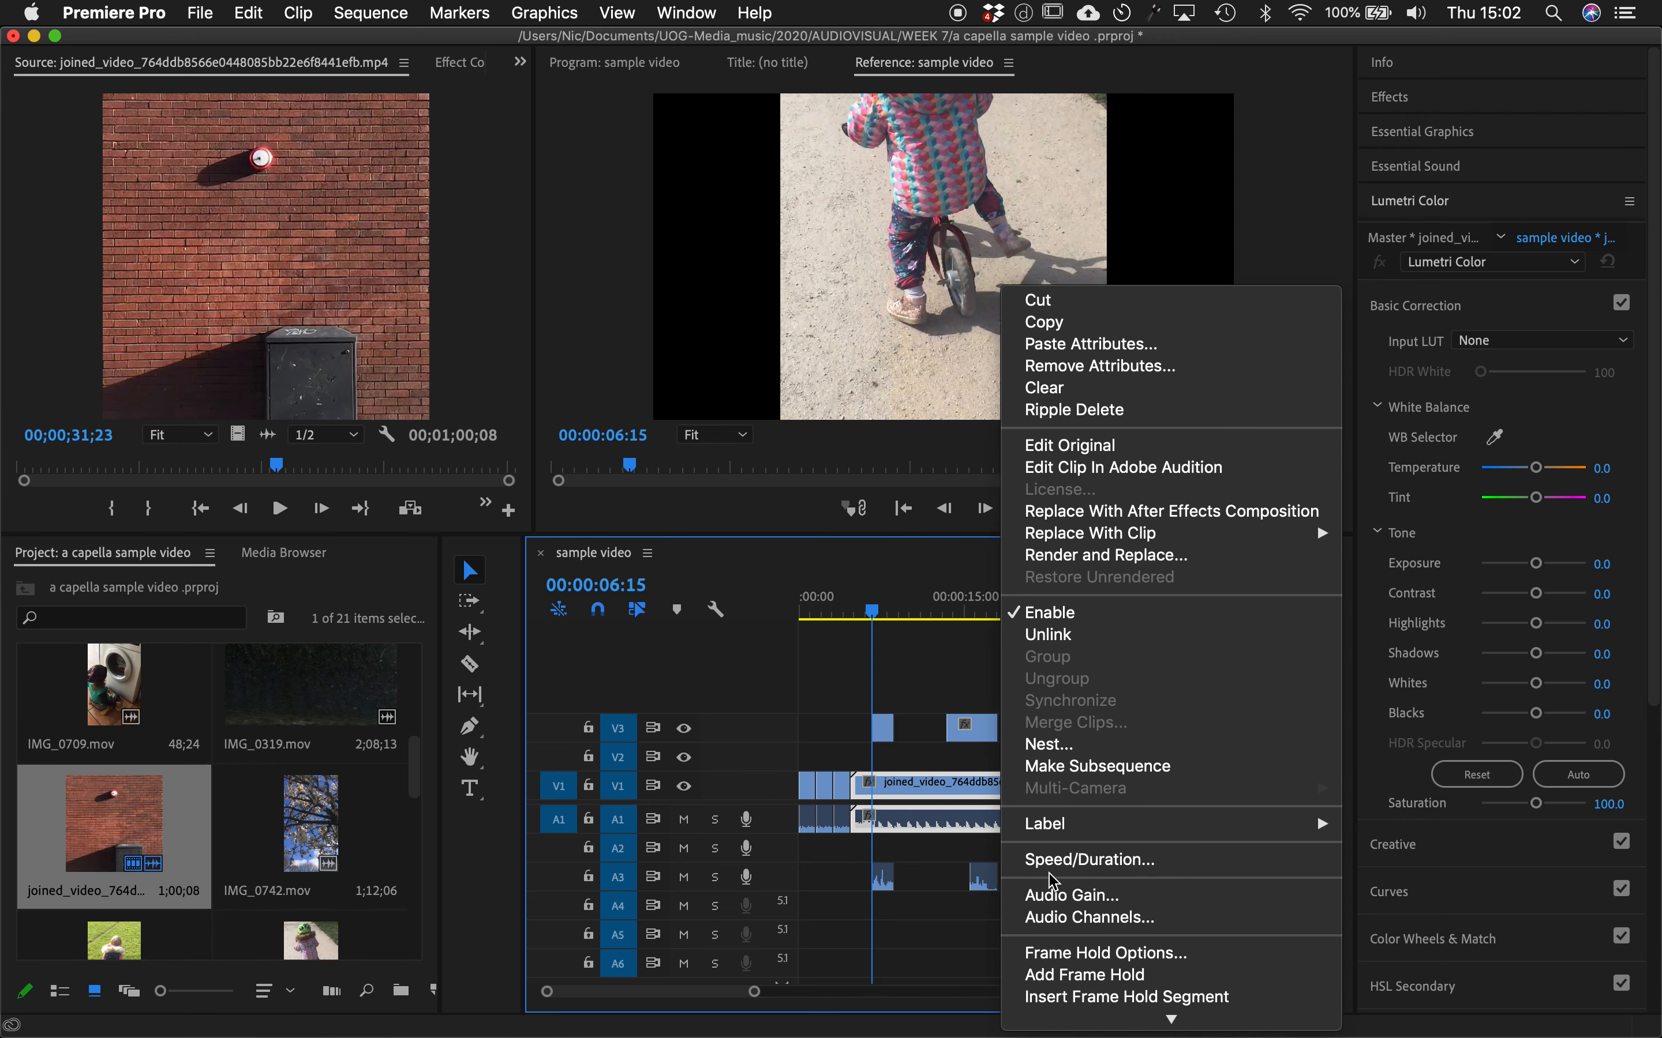
pyautogui.click(1052, 874)
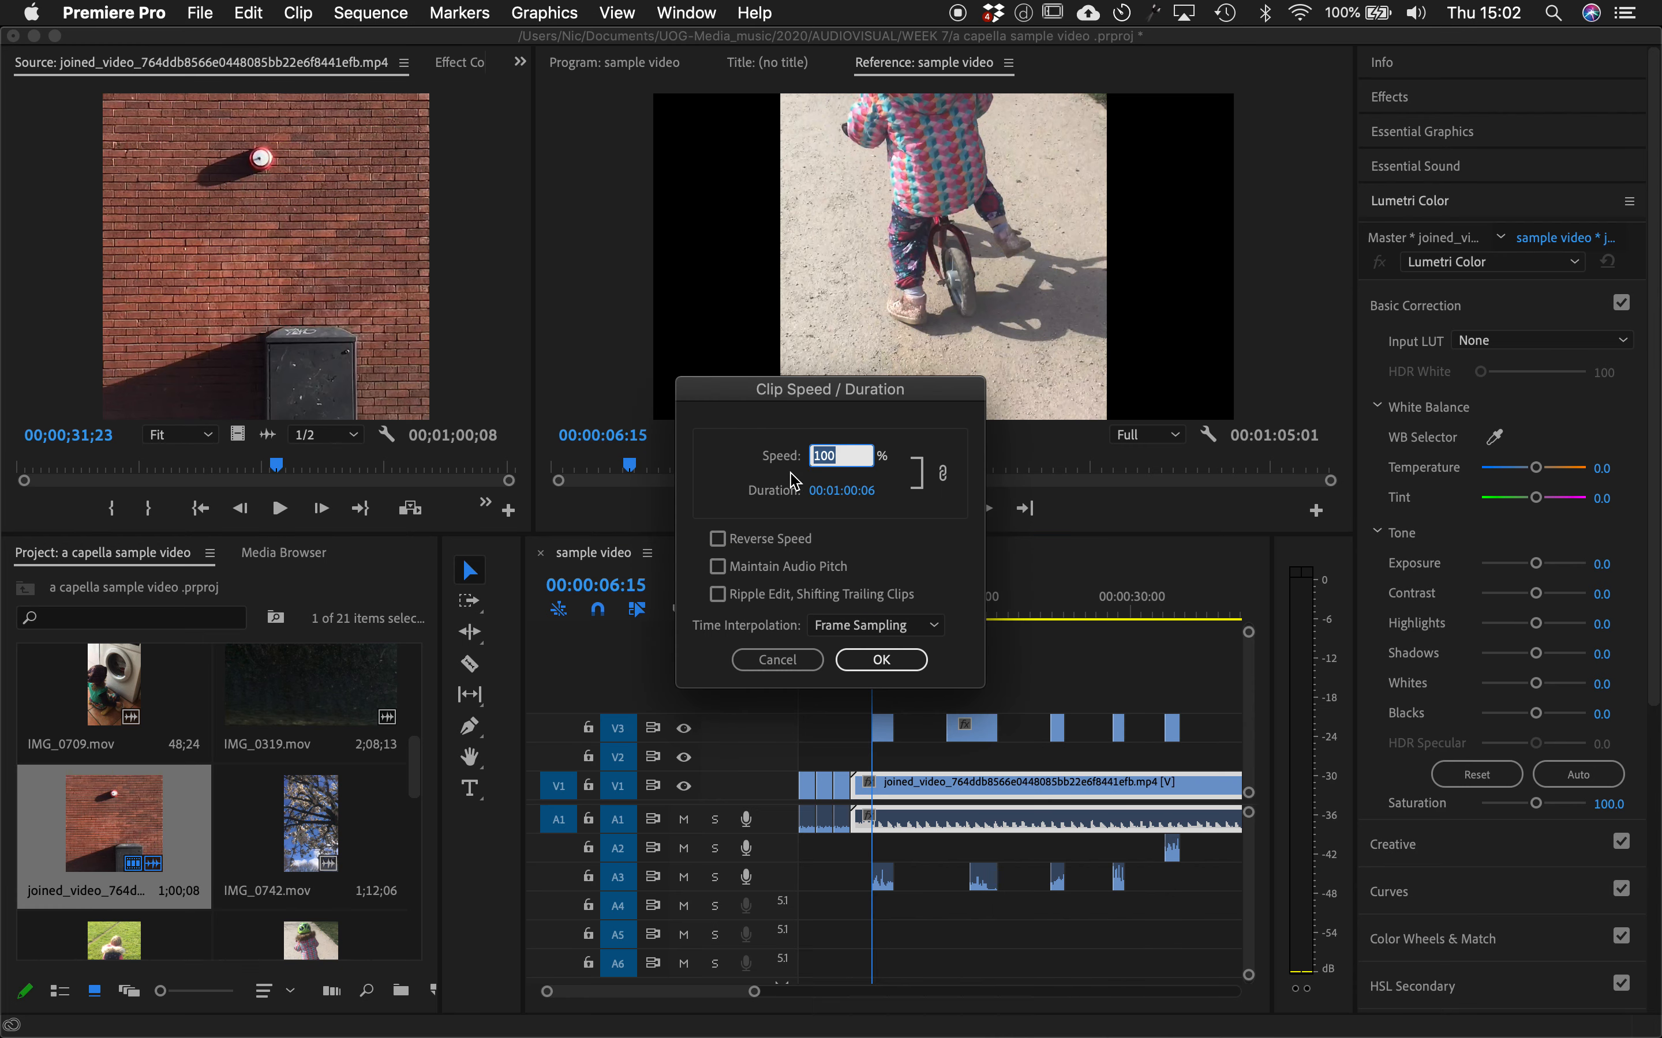
pyautogui.write('50')
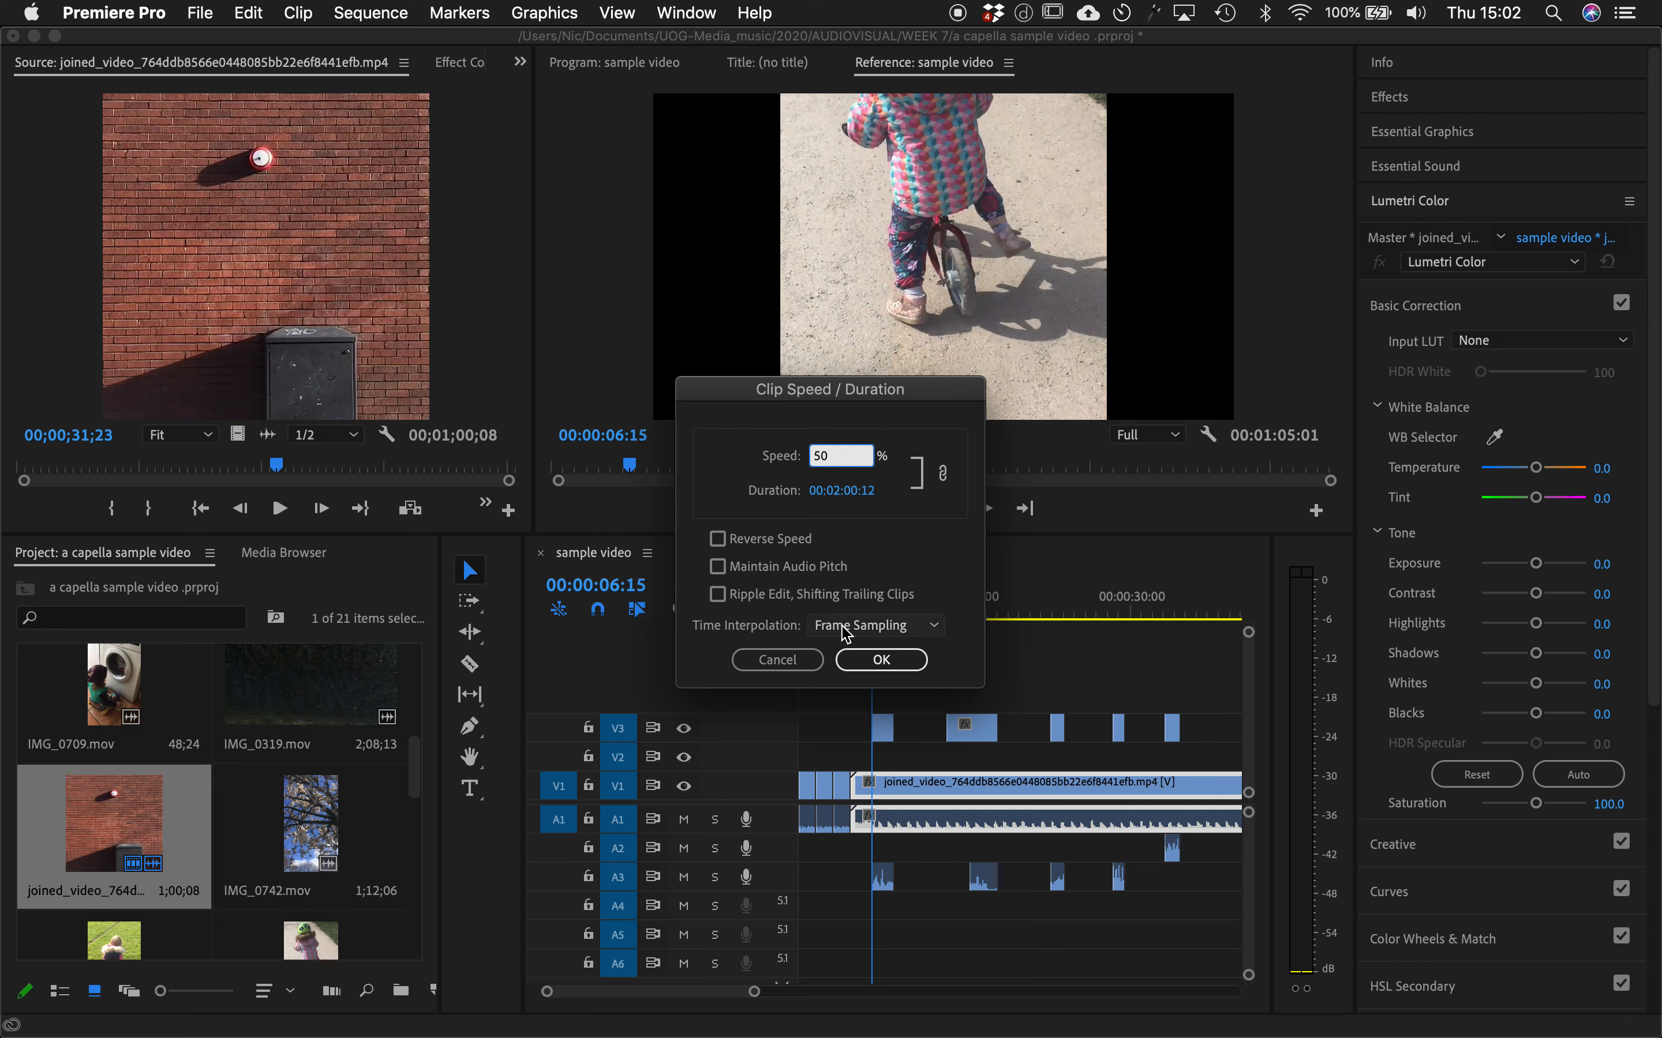
pyautogui.click(882, 660)
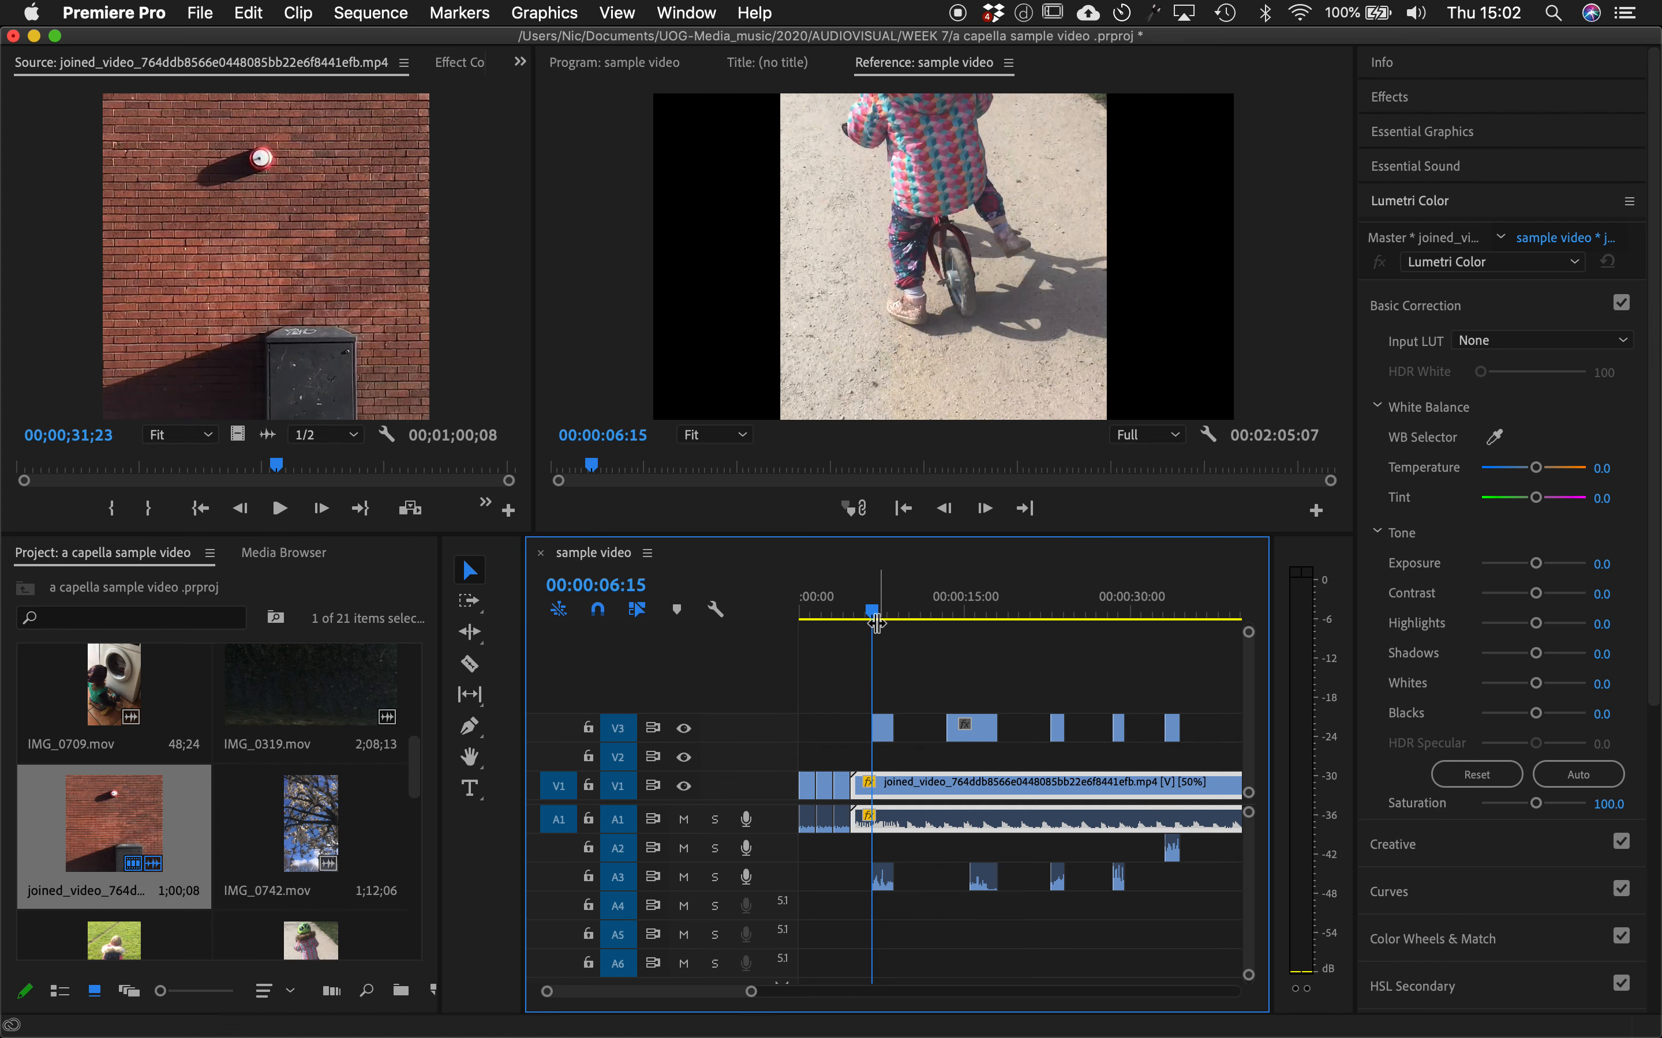
pyautogui.click(848, 614)
pyautogui.press('space')
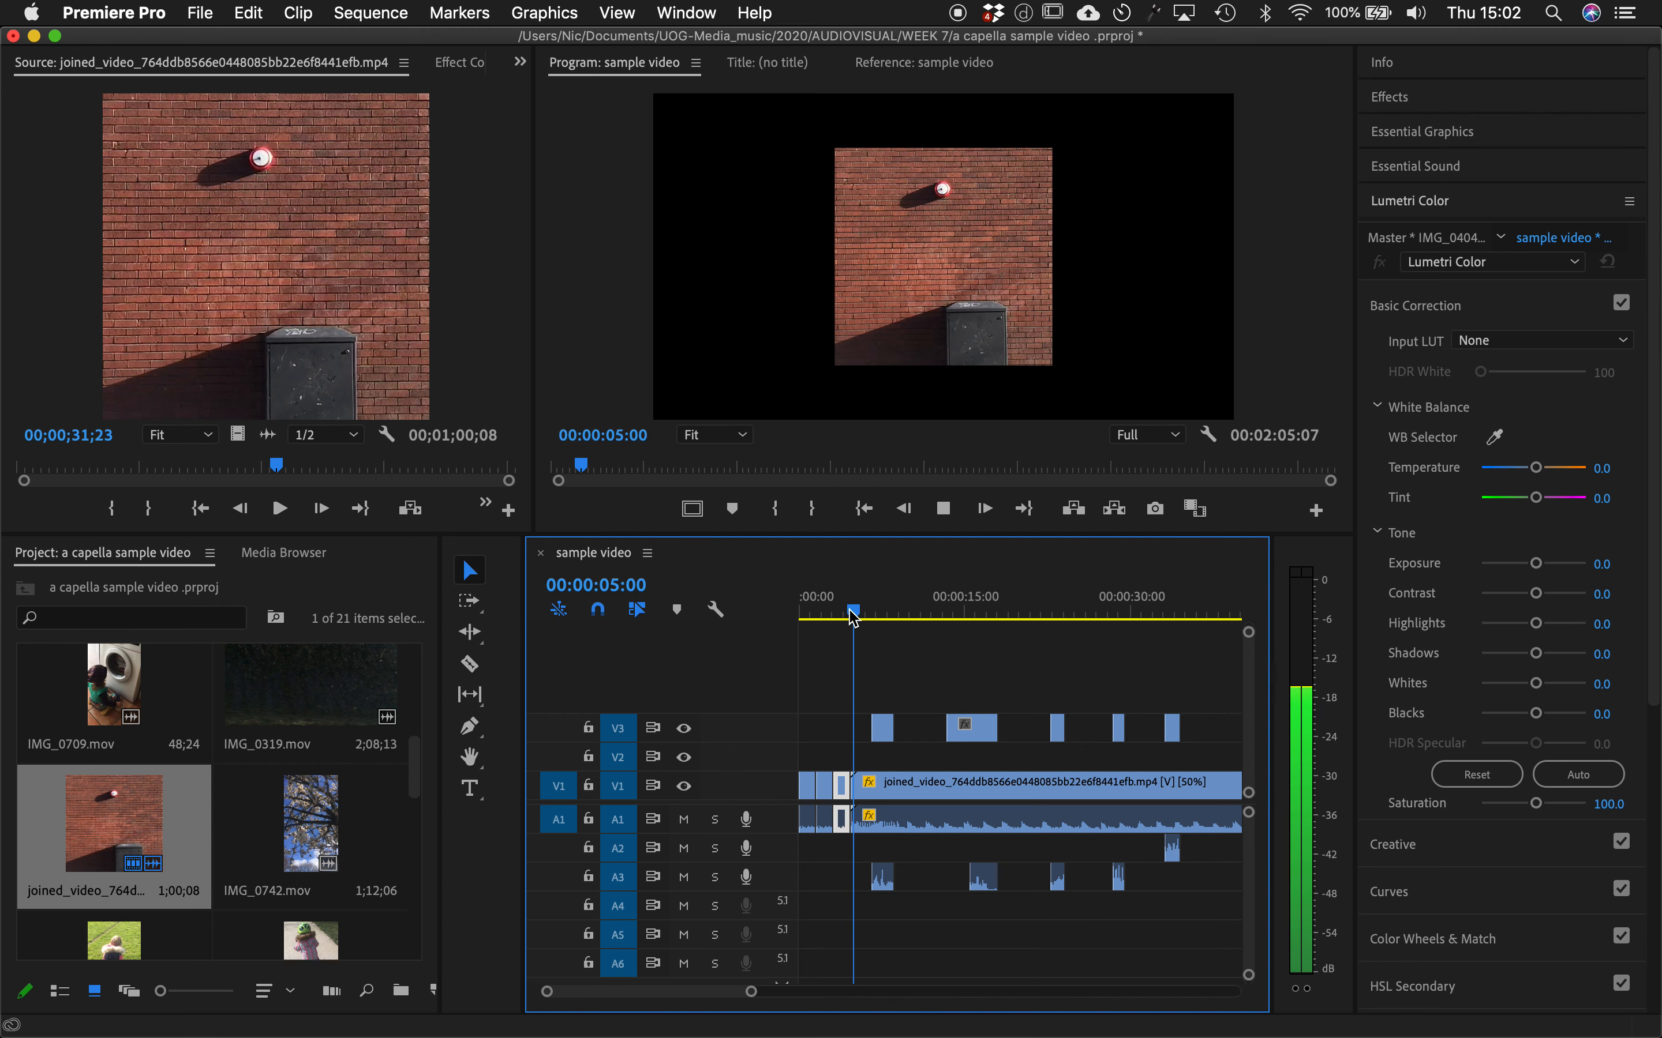
pyautogui.press('space')
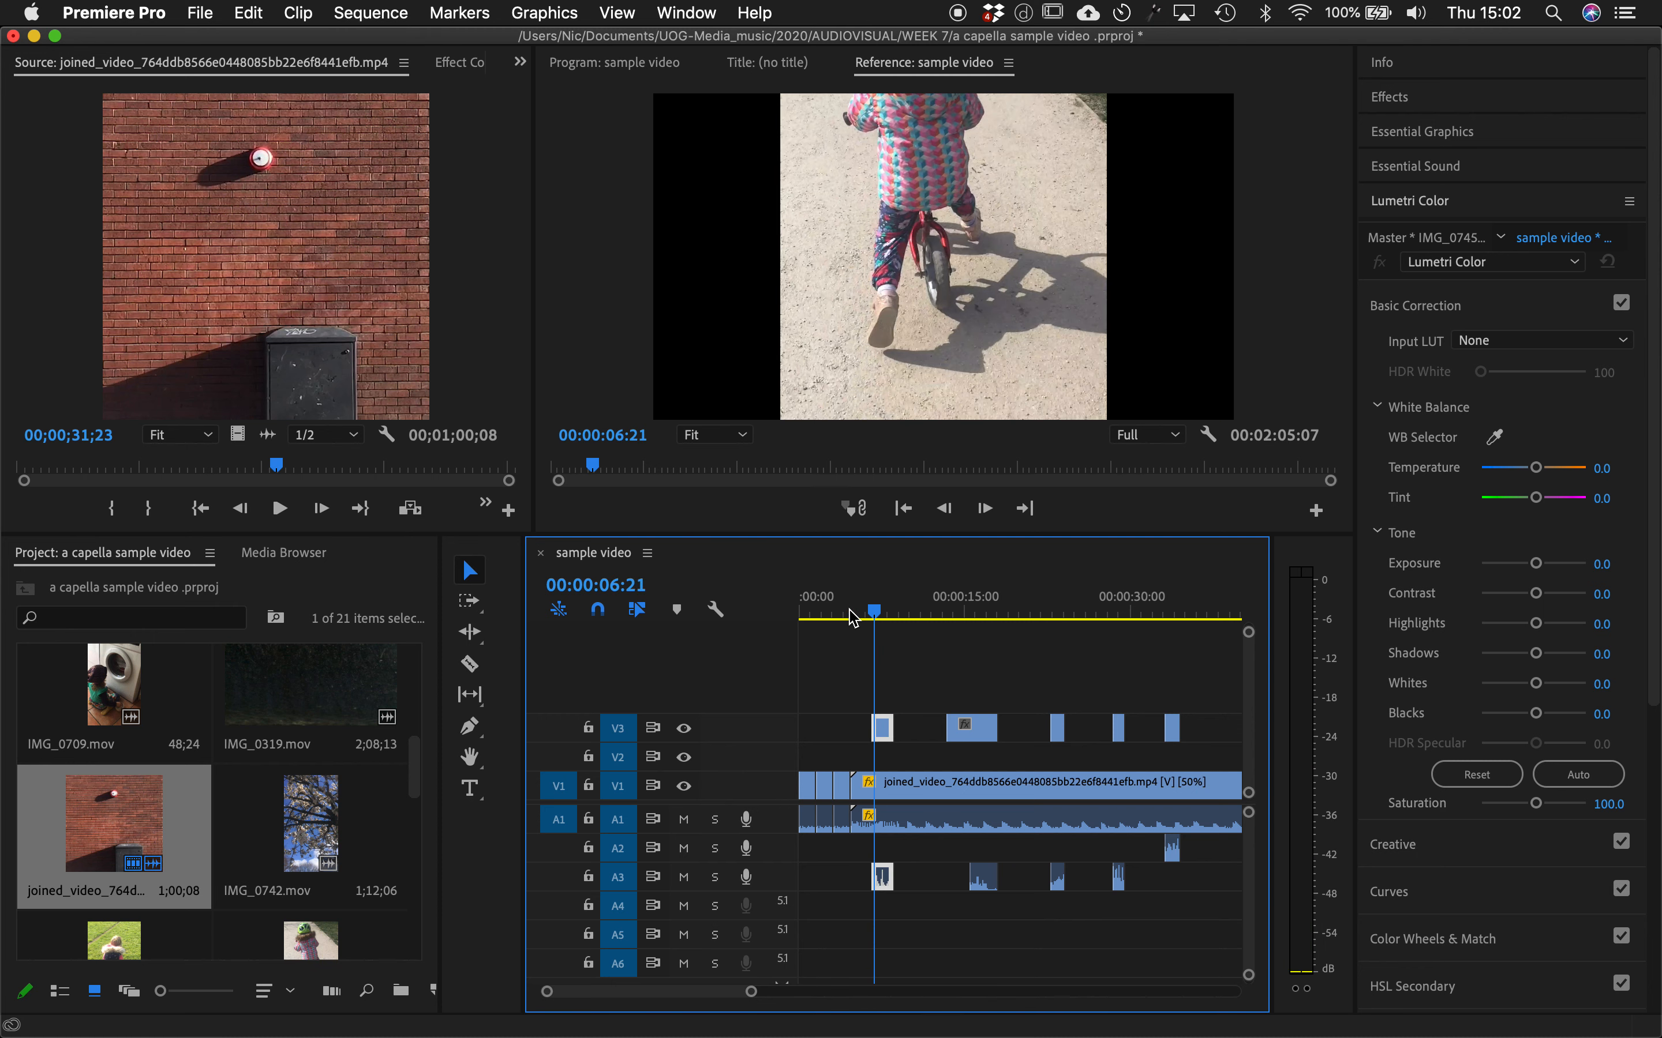
# - Set the speed of the joined_video clip on V1 to 25% and continue playing the sequence
pyautogui.click(906, 786)
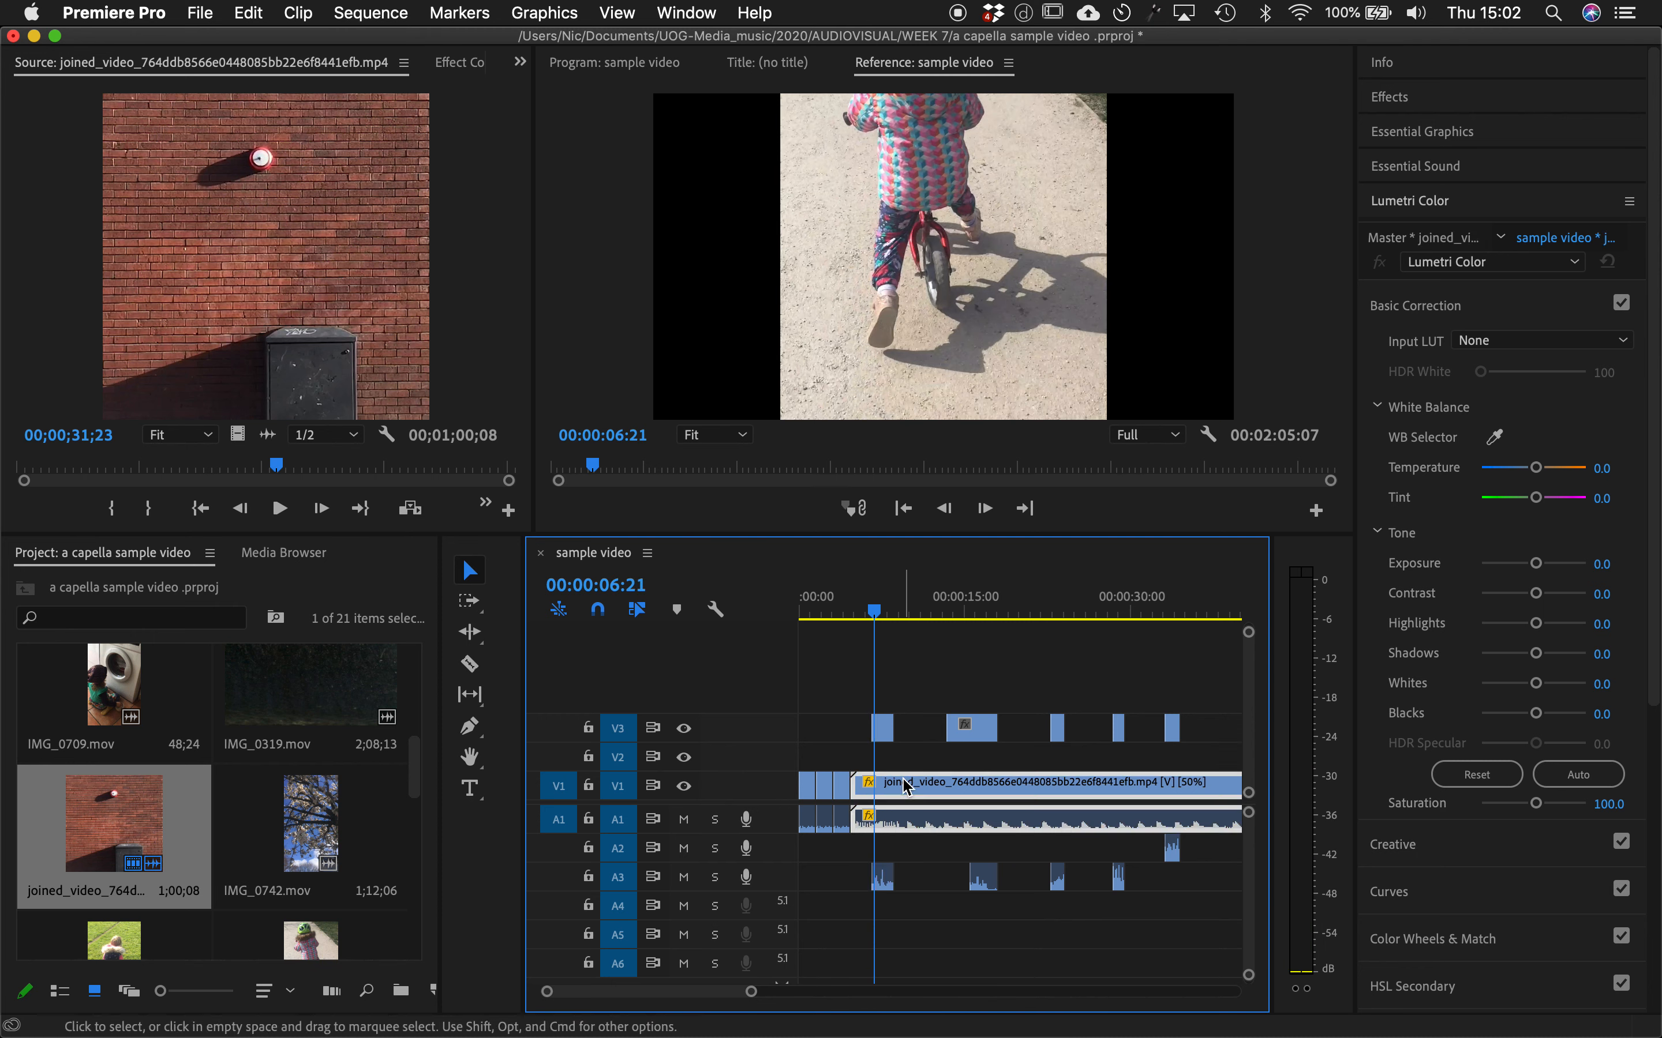
pyautogui.rightClick(906, 786)
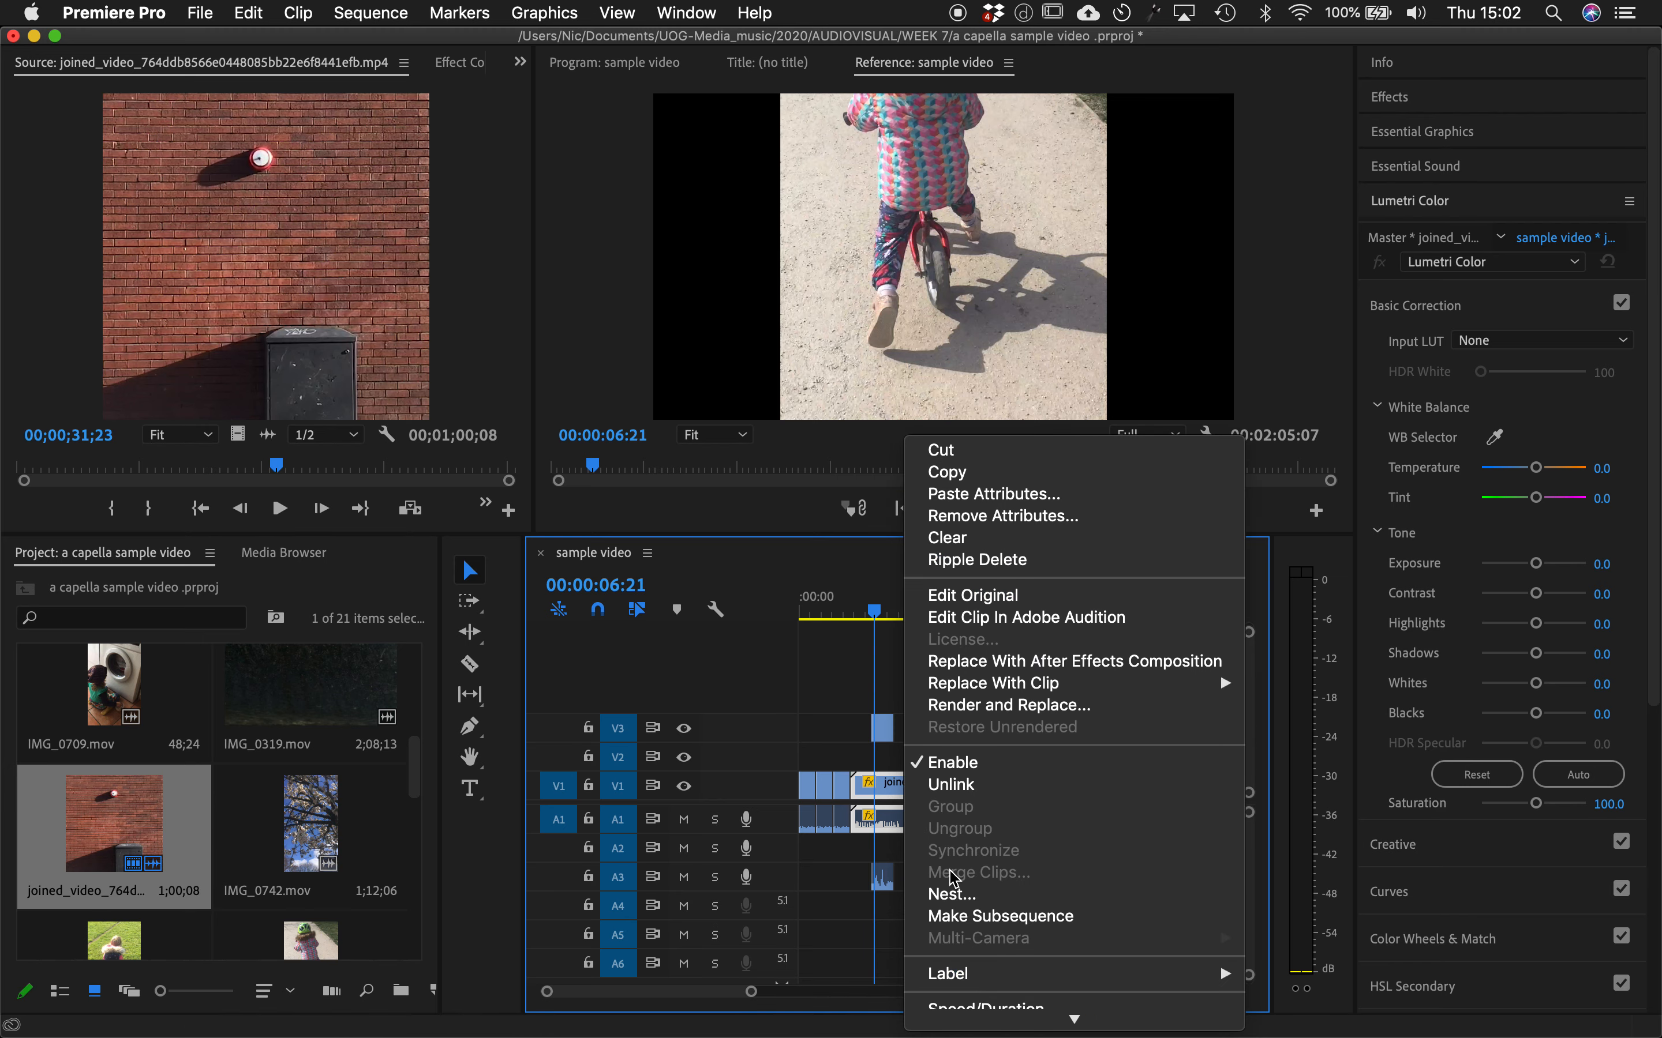
pyautogui.click(962, 839)
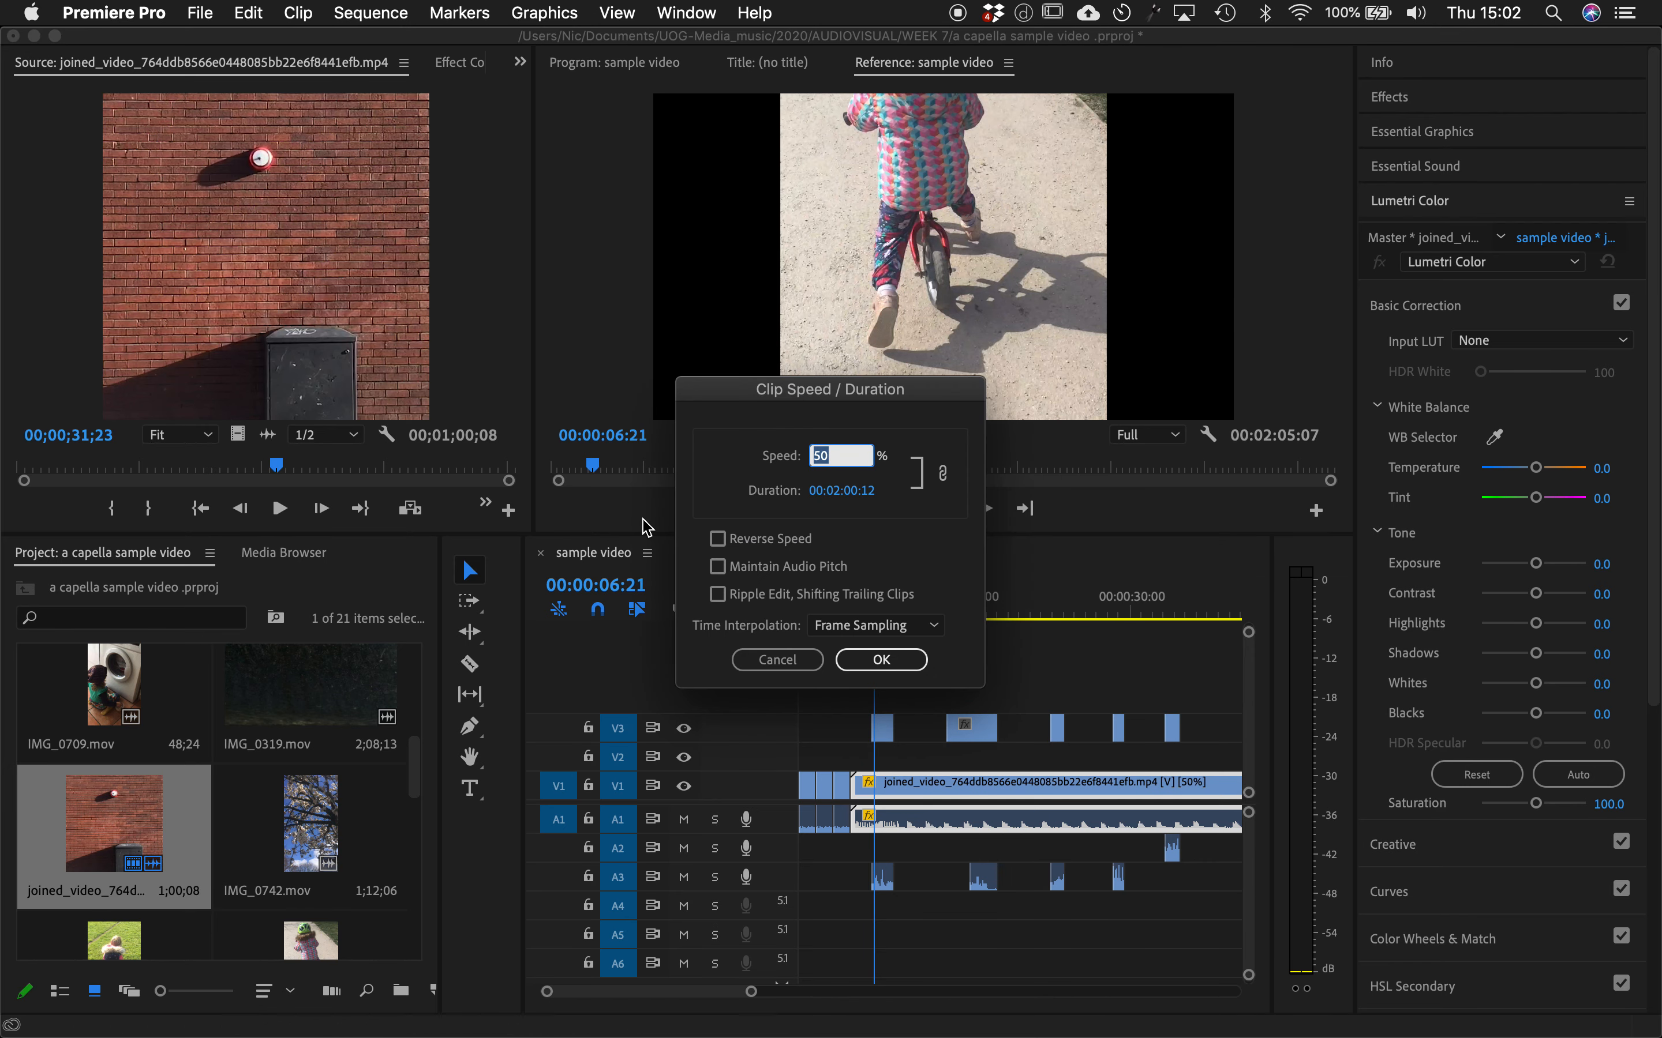
pyautogui.write('25')
pyautogui.press('Return')
pyautogui.press('space')
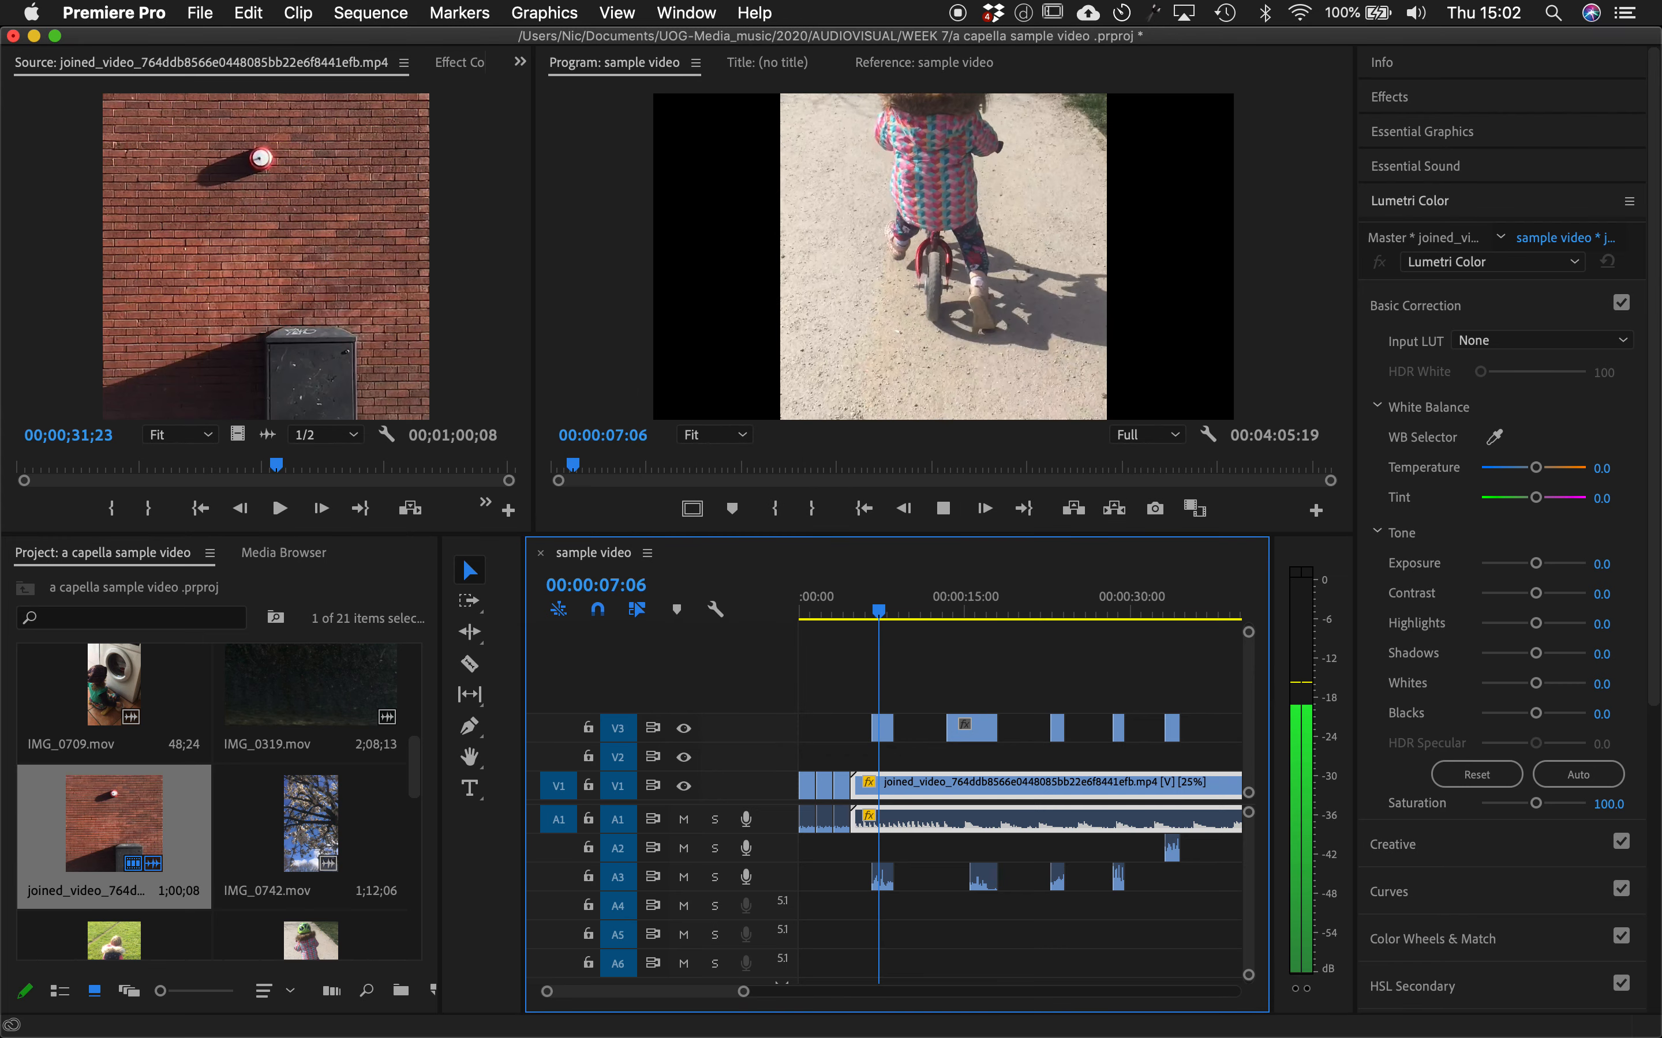
# - Set the speed of the joined_video clip on V1 to 10% and play the sequence from 00:00:08:13
pyautogui.rightClick(980, 799)
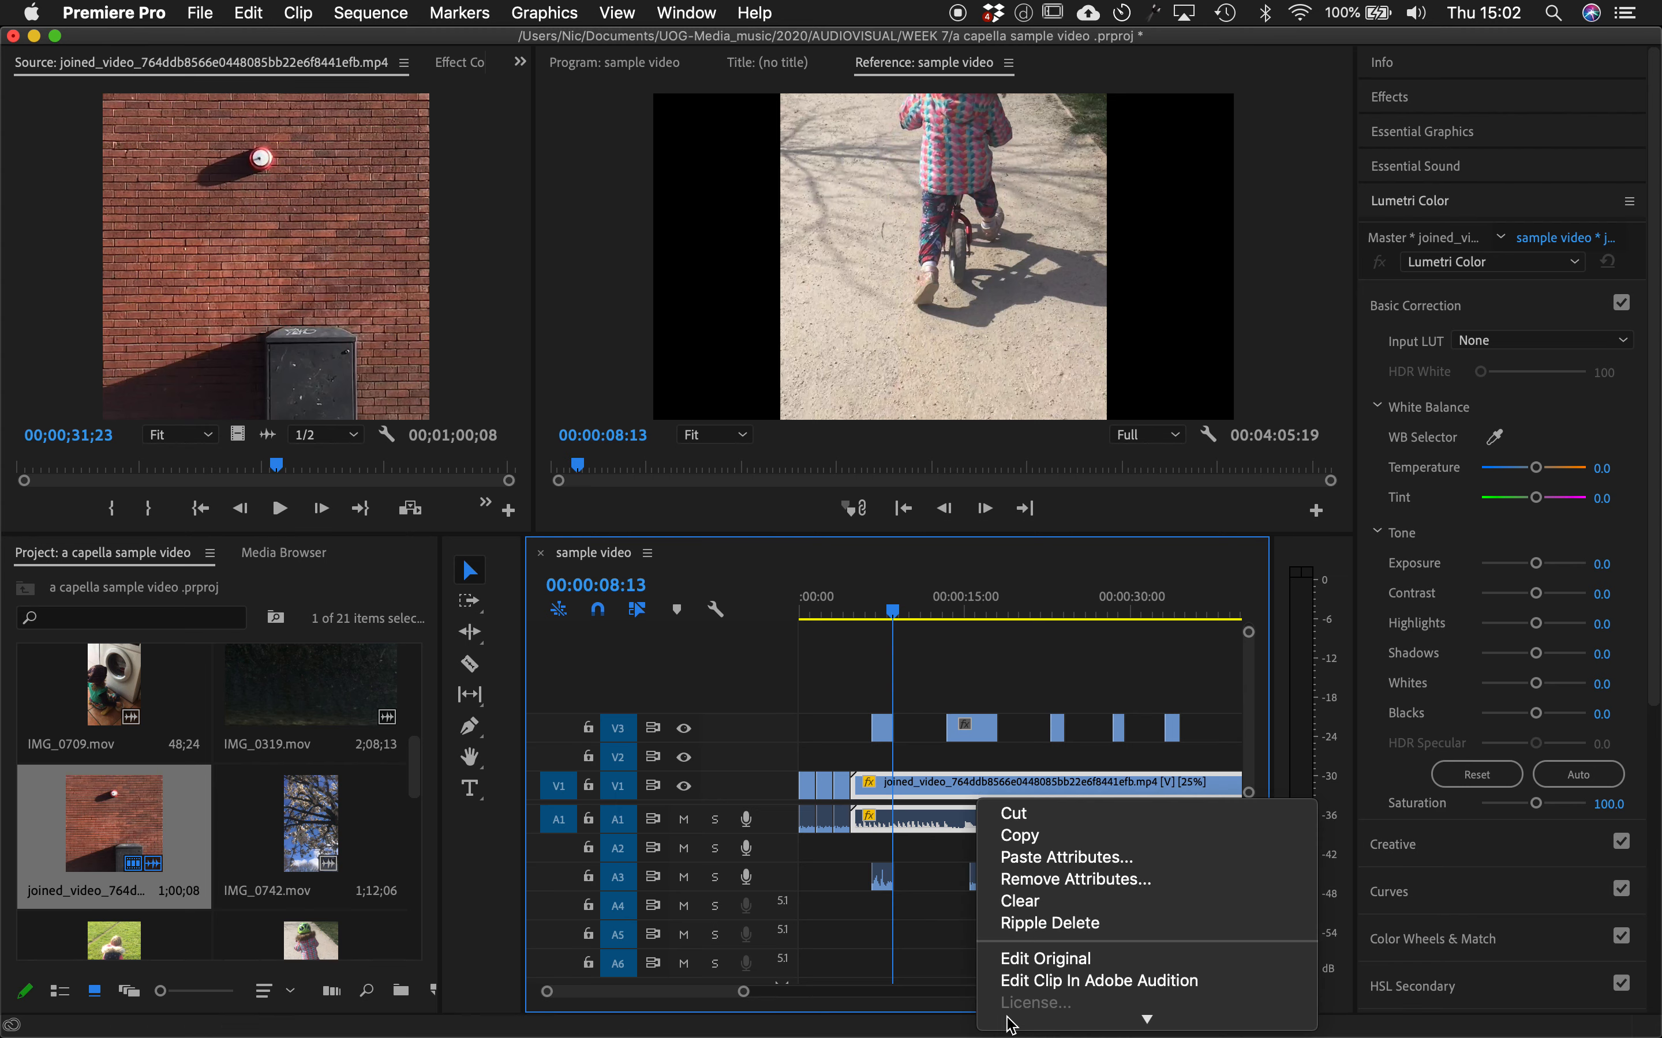
pyautogui.scroll(-5, 1015, 941)
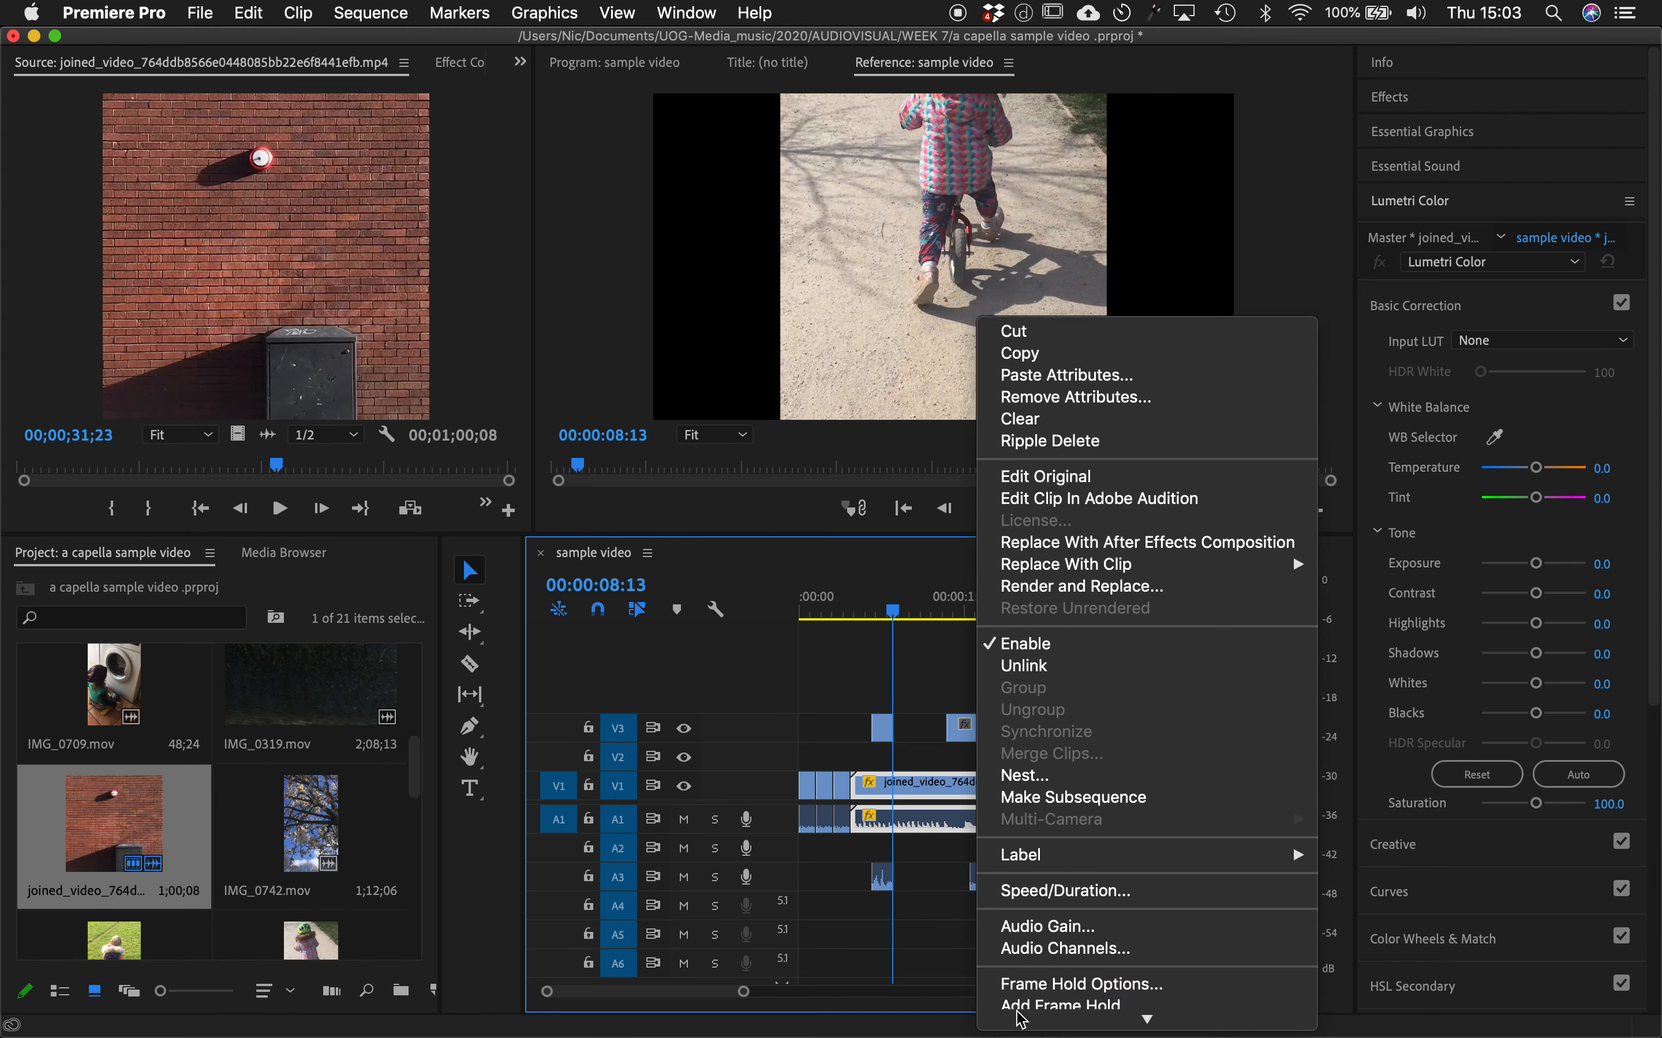
pyautogui.click(1020, 872)
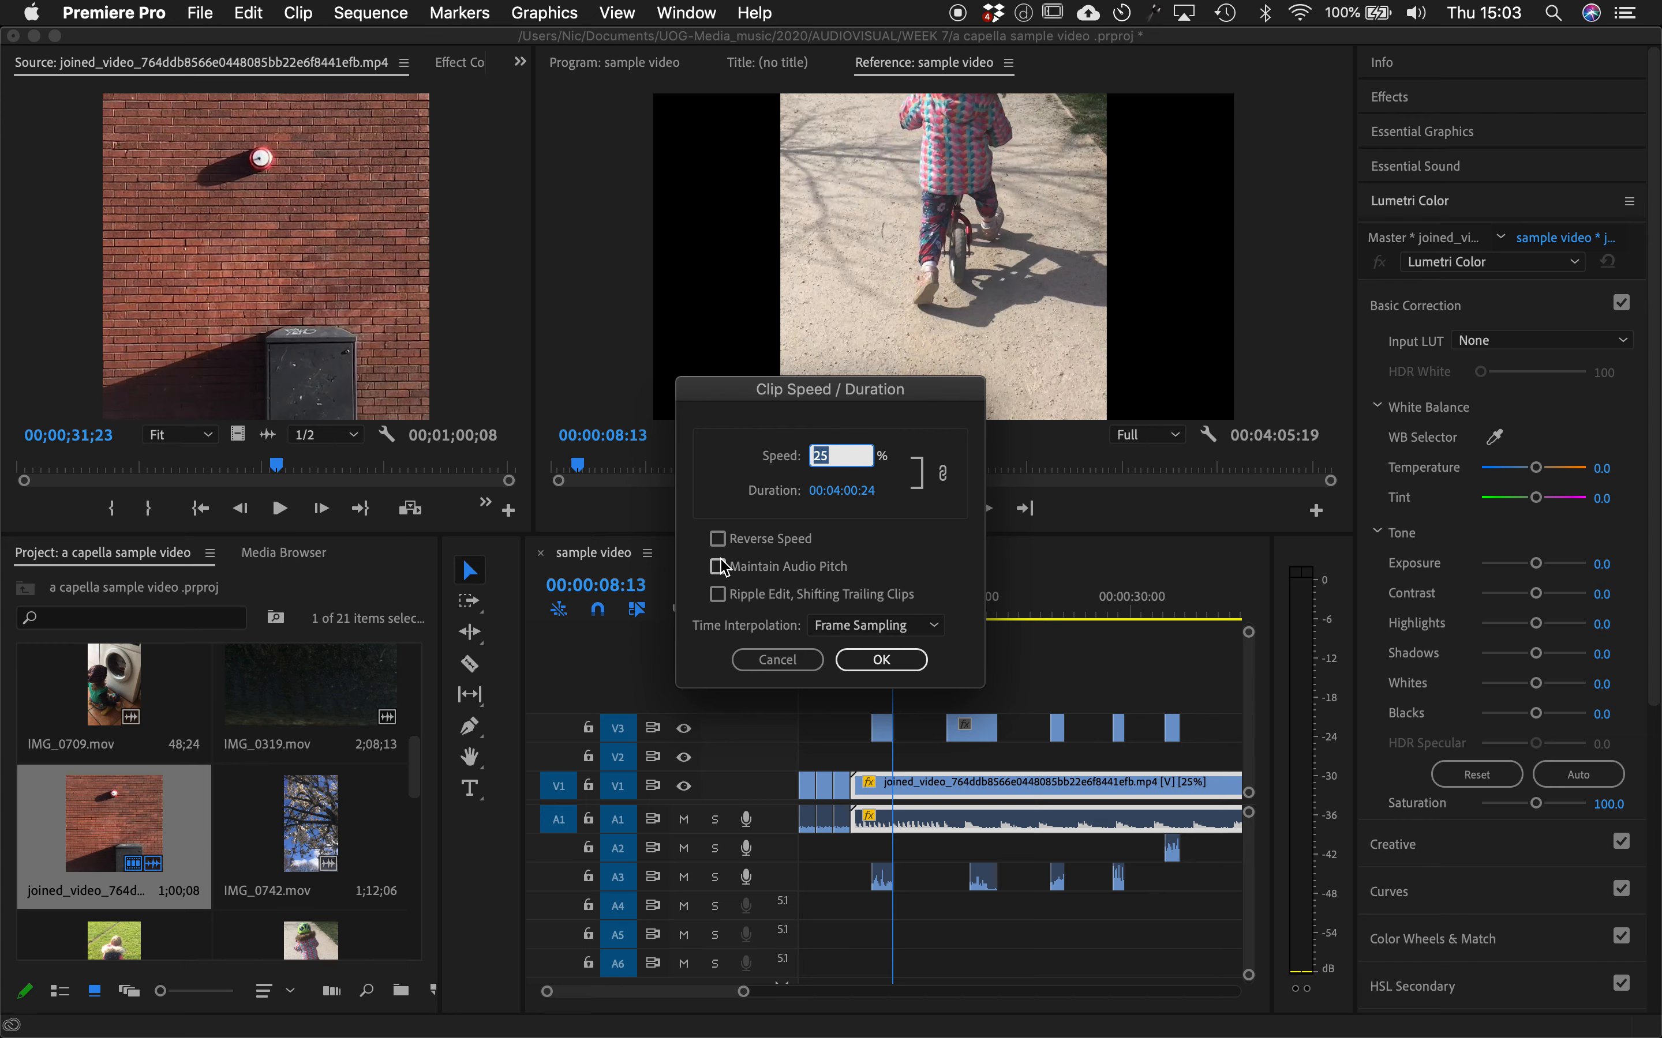
pyautogui.write('10')
pyautogui.press('Return')
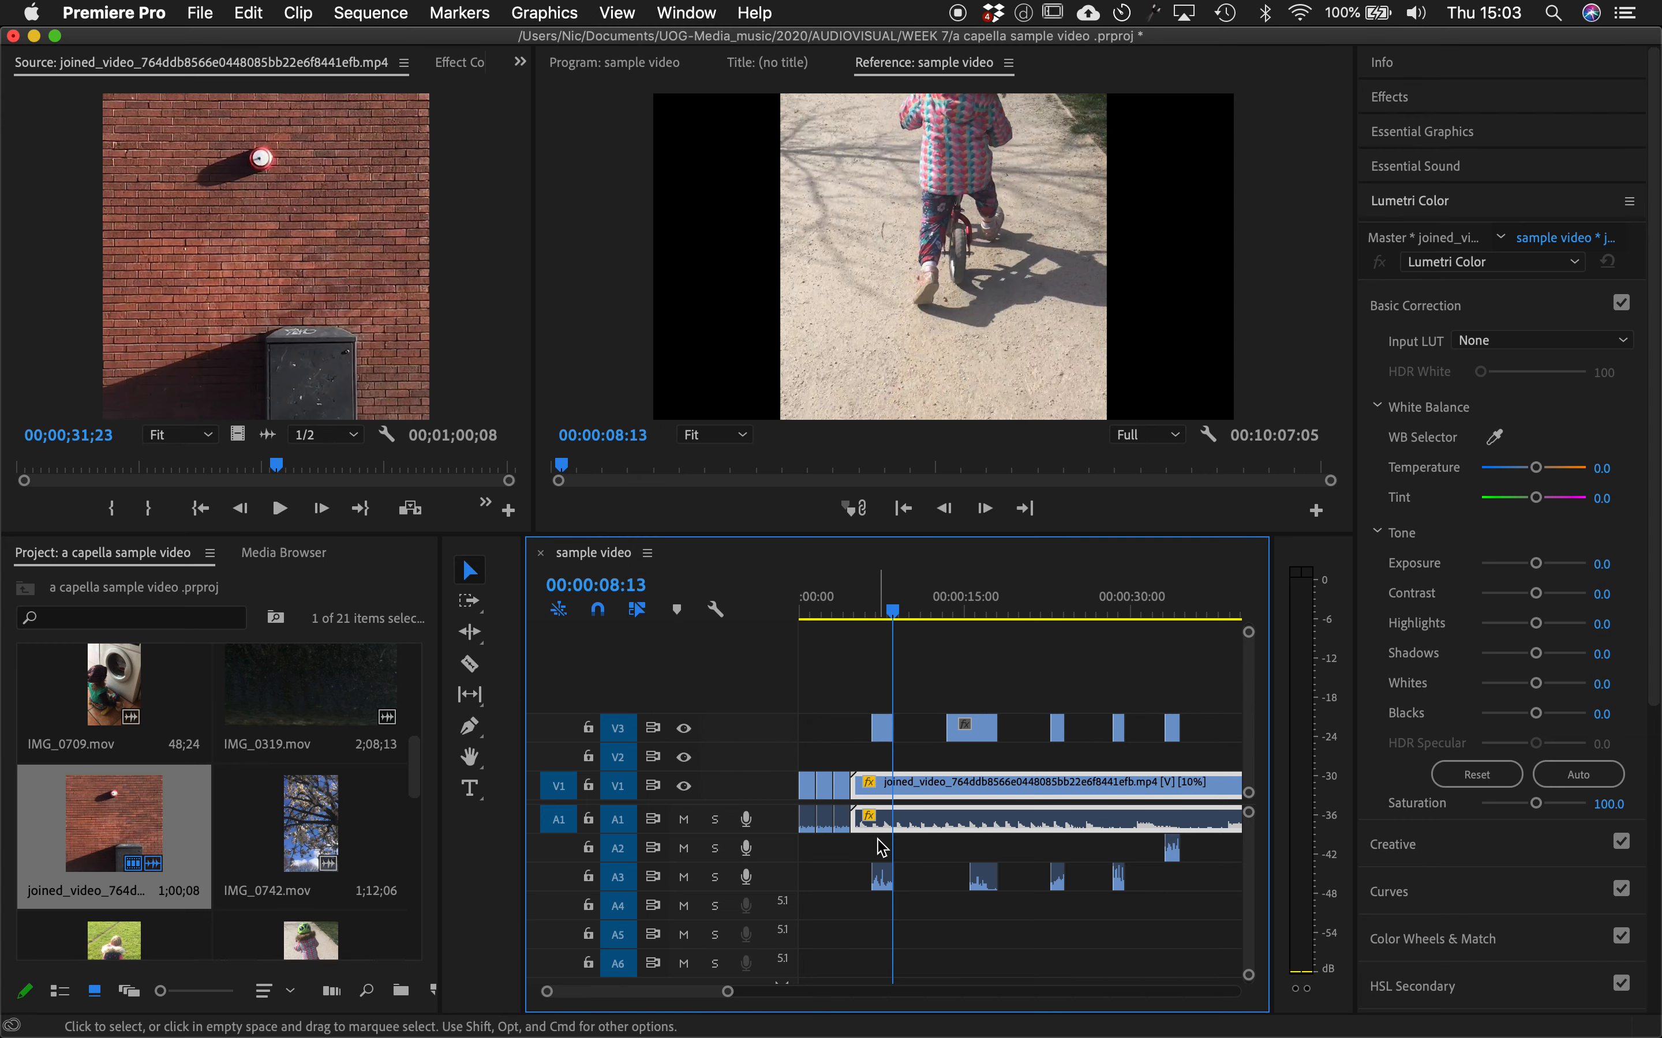
pyautogui.press('space')
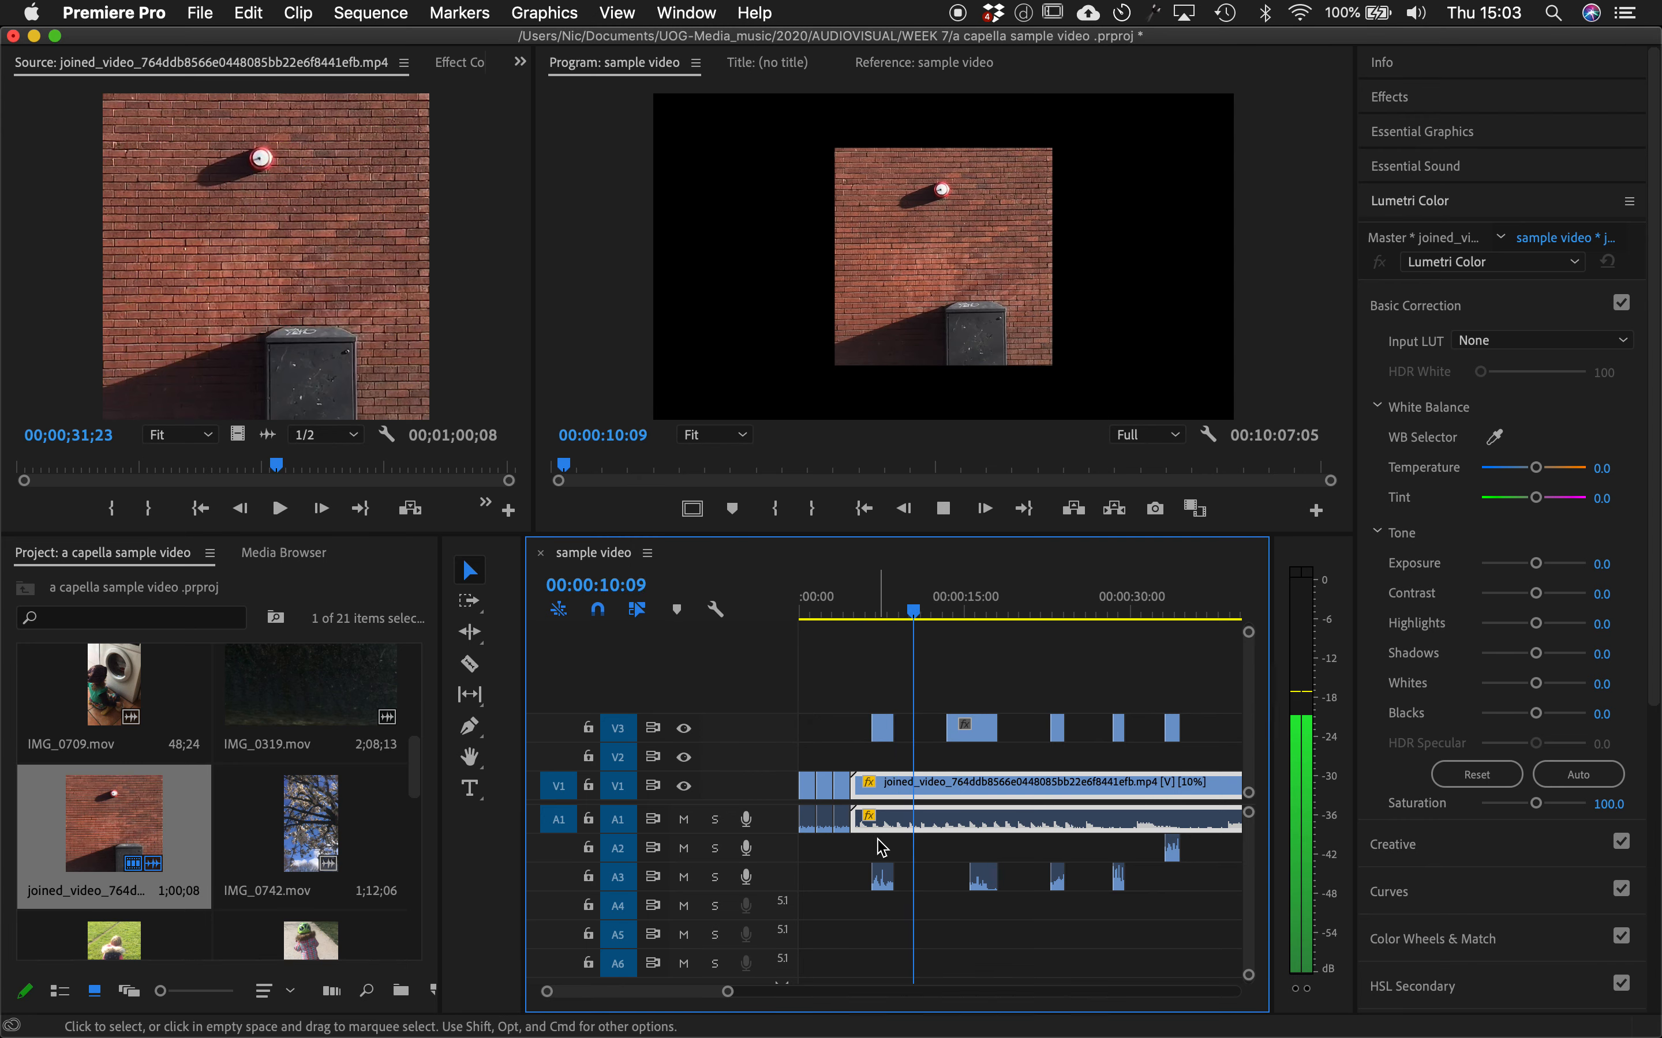
# - Shift IMG_0745.mov on V3 and A3 about two seconds later and preview the start of the slowed joined_video clip
pyautogui.moveTo(888, 611); pyautogui.dragTo(849, 609)
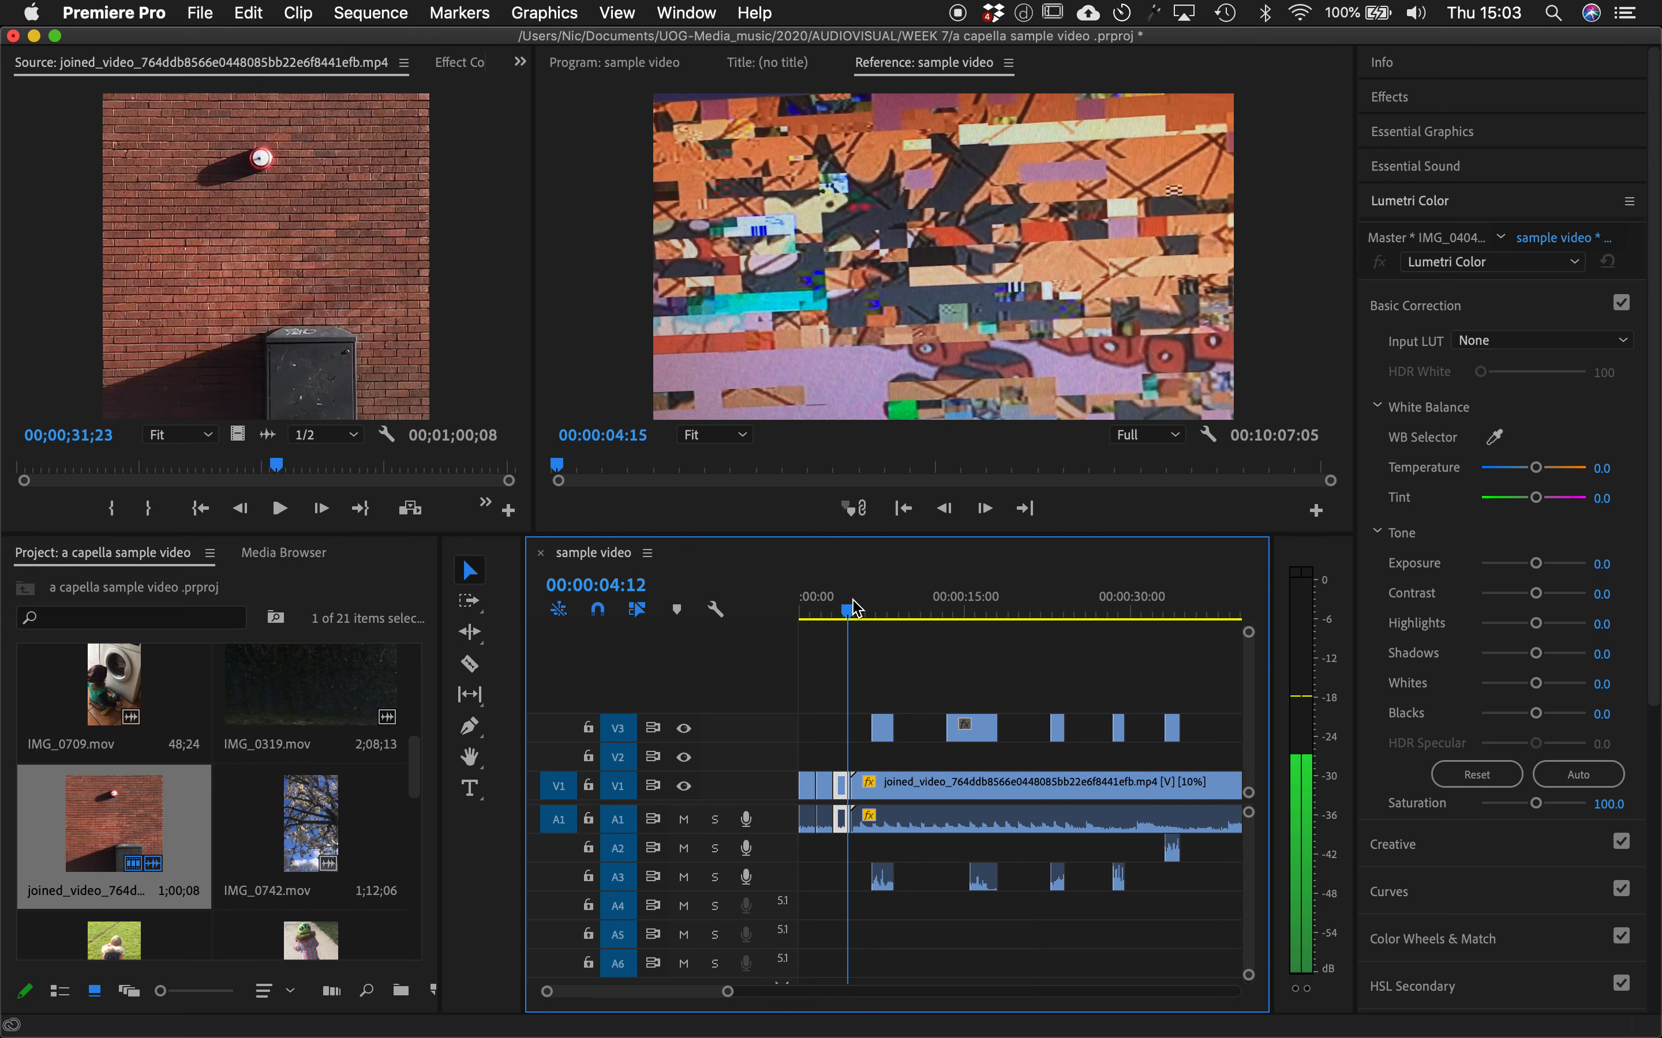
pyautogui.moveTo(881, 723); pyautogui.dragTo(906, 726)
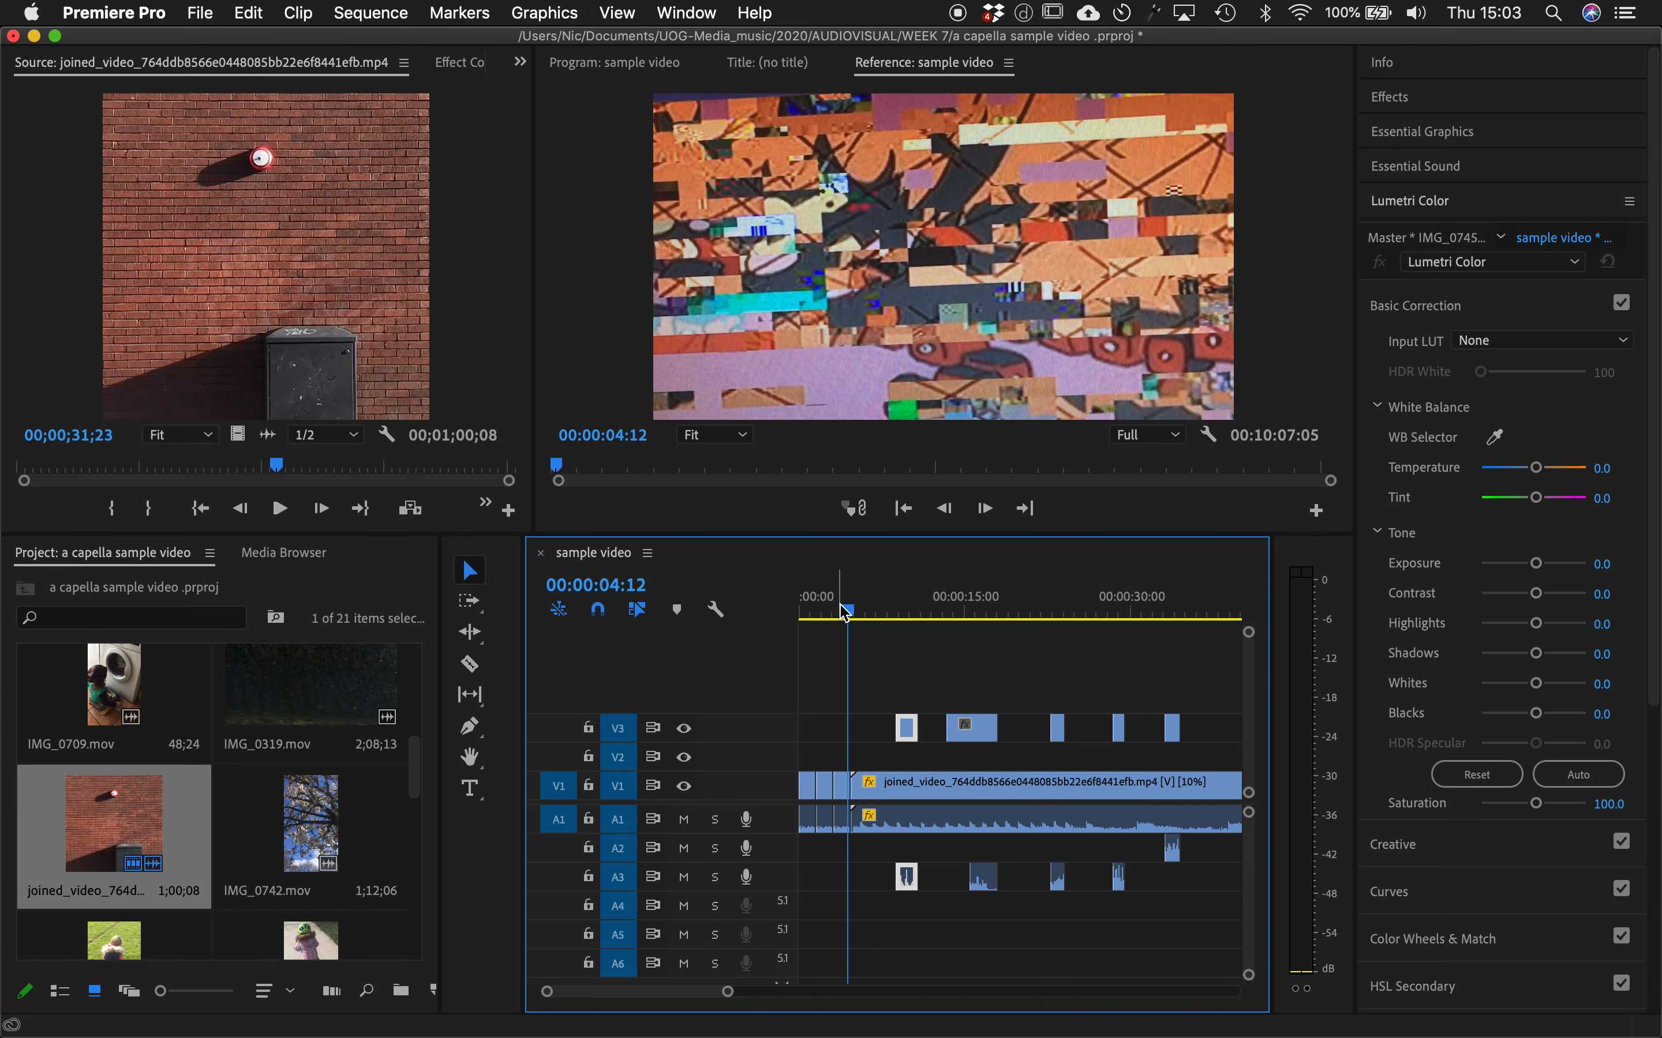
pyautogui.press('space')
pyautogui.moveTo(845, 613); pyautogui.dragTo(860, 623)
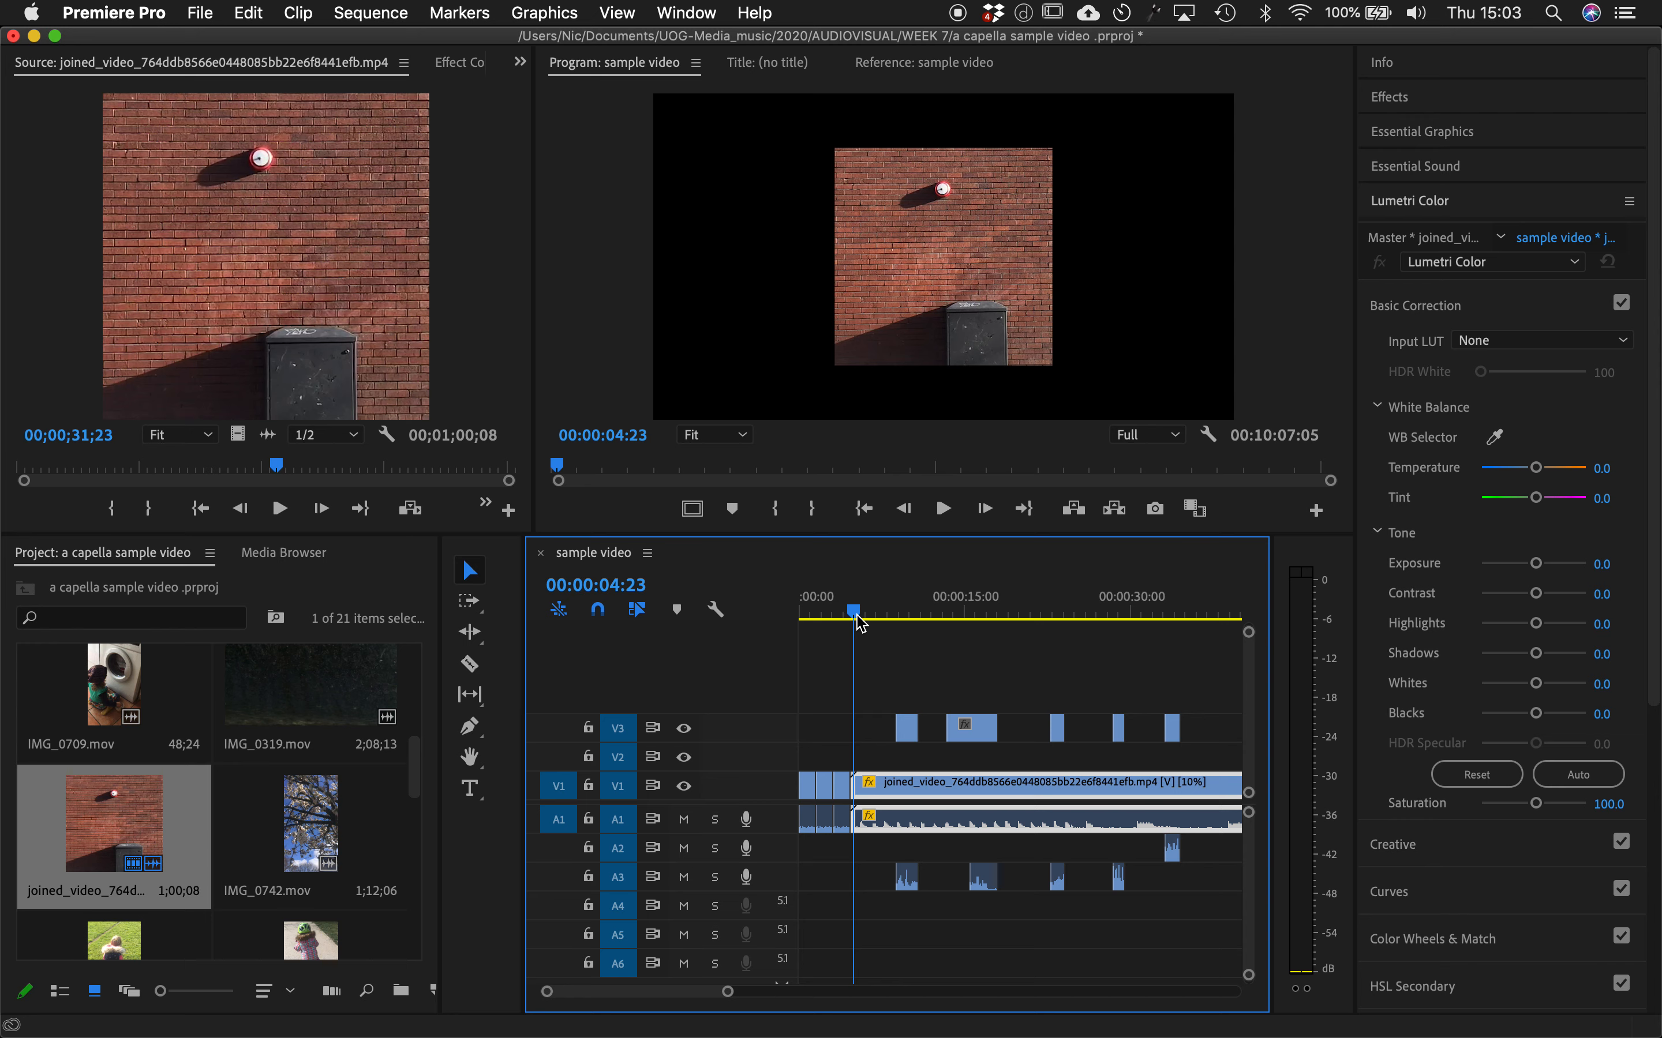
# - Cut the joined_video clip on V1 at 00:00:05:16, delete its opening piece and move the rest against the preceding IMG_0404.mov
pyautogui.press('=')
pyautogui.press('=')
pyautogui.press('=')
pyautogui.press('=')
pyautogui.press('=')
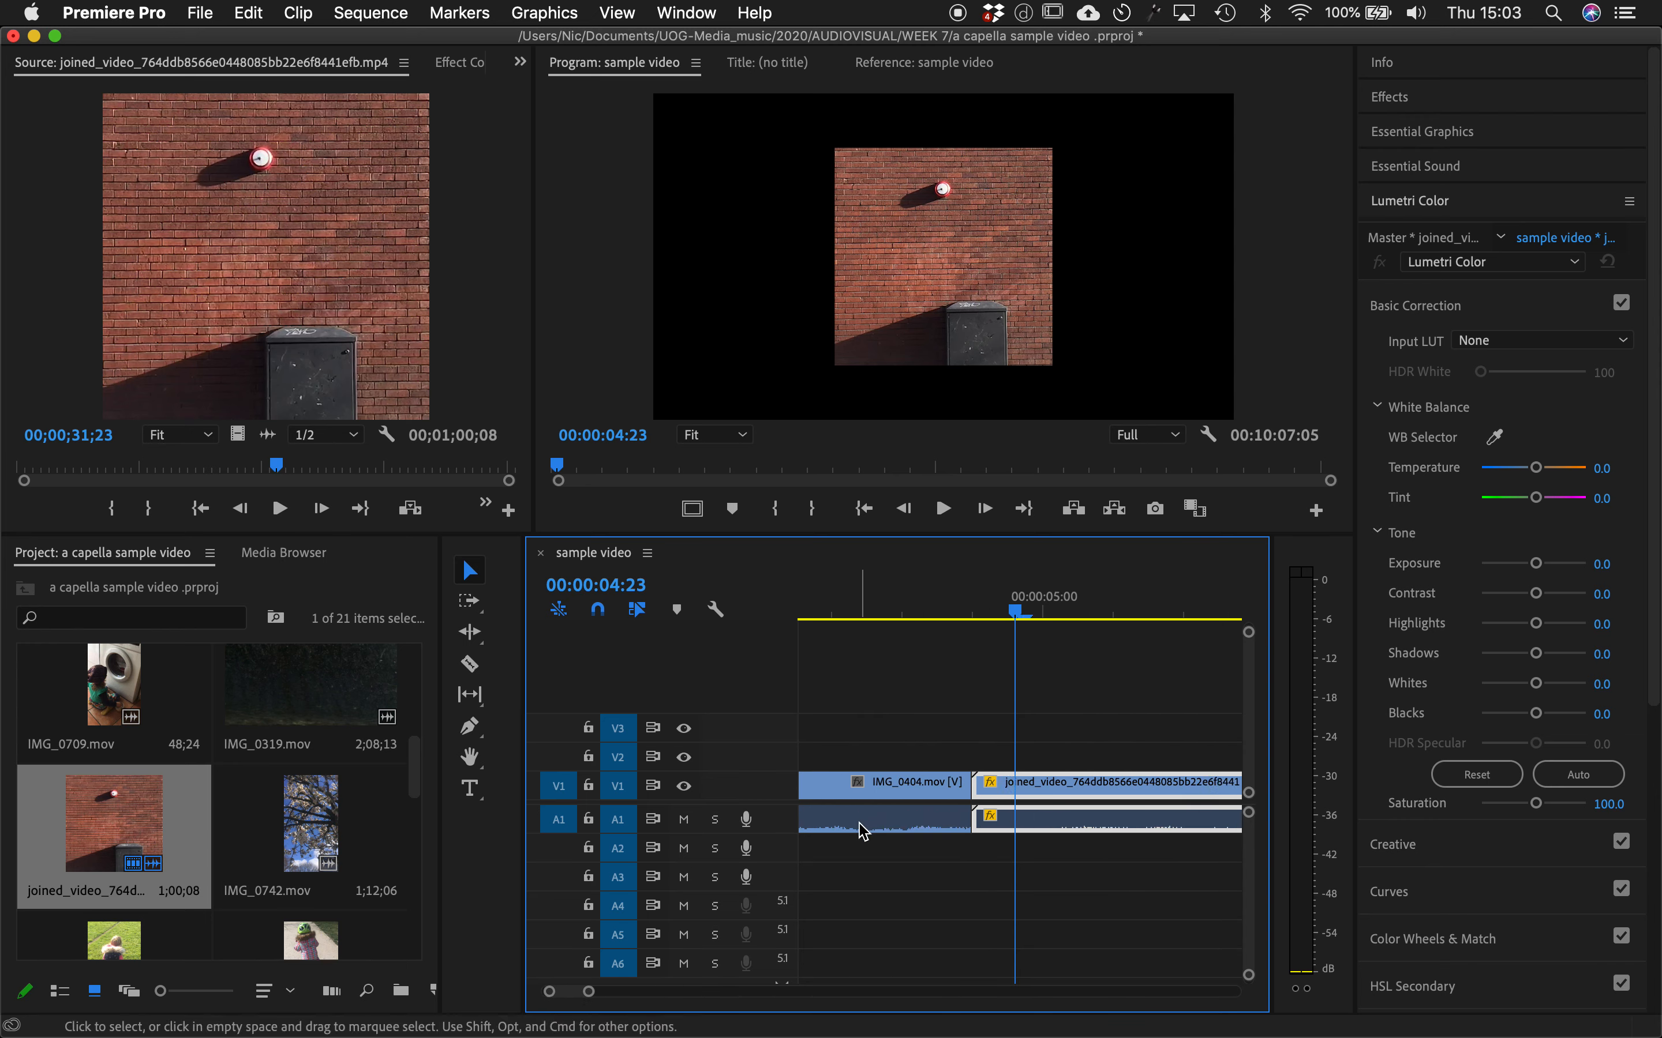
pyautogui.press('super+s')
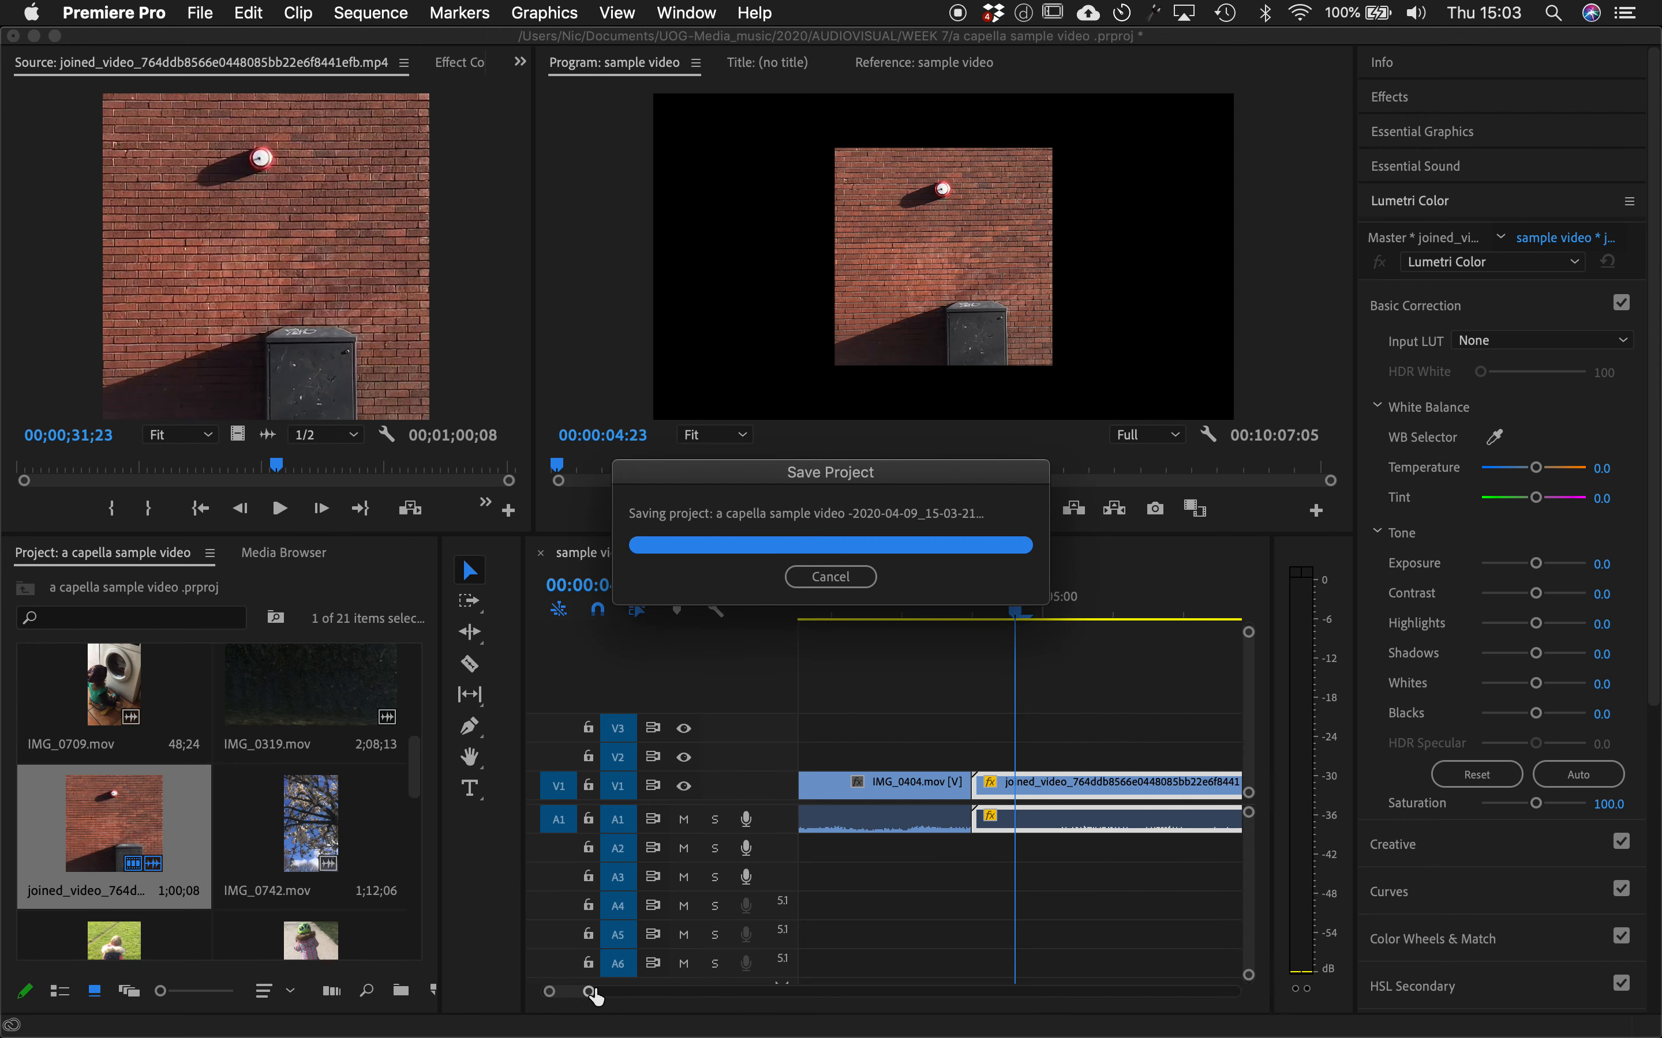
pyautogui.moveTo(588, 991); pyautogui.dragTo(626, 993)
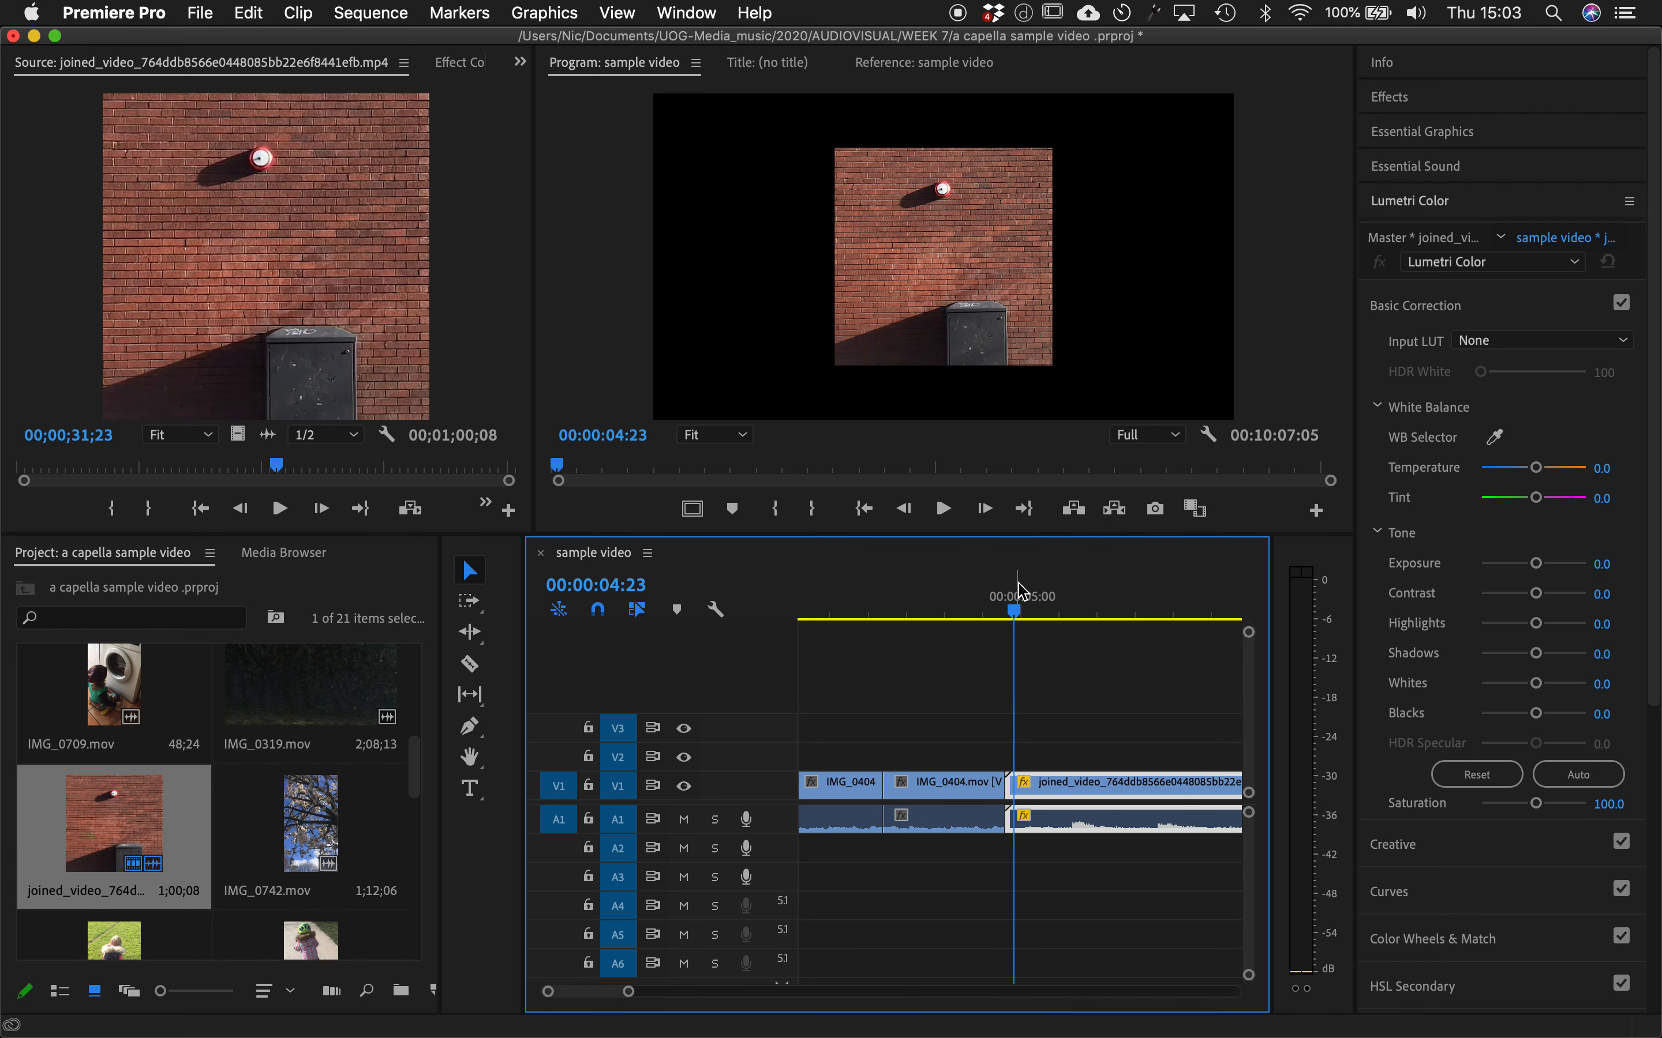
pyautogui.moveTo(1017, 617); pyautogui.dragTo(1069, 666)
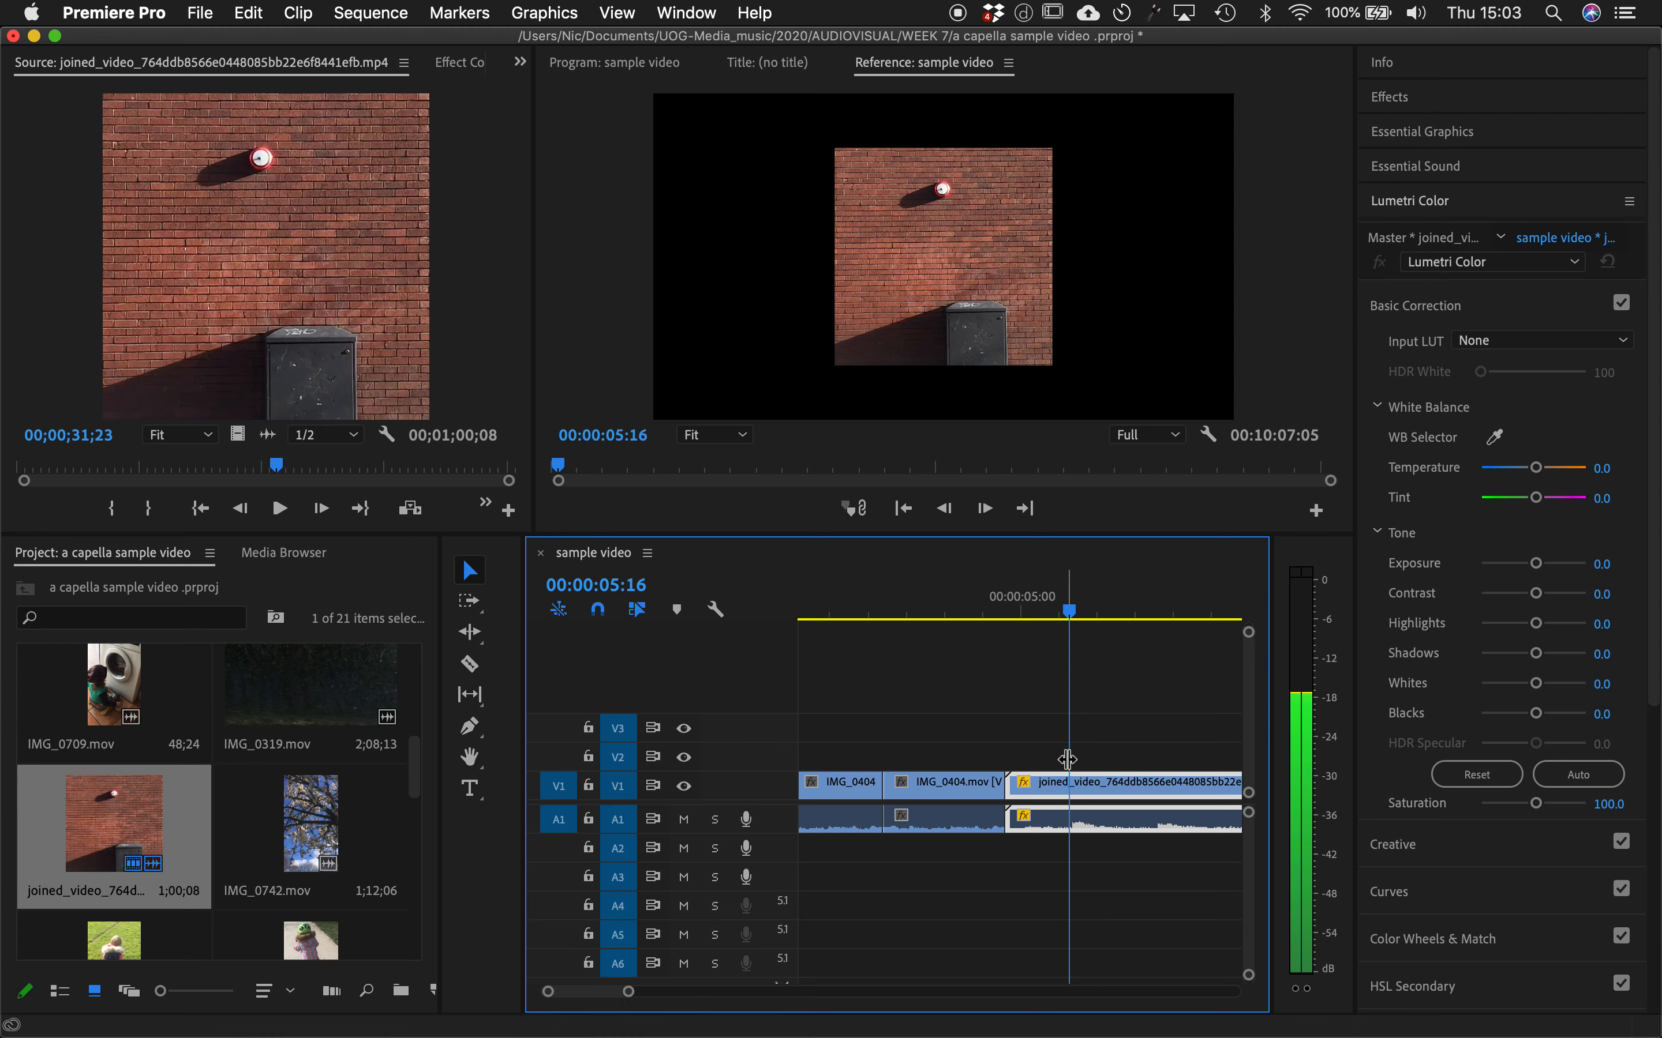
pyautogui.press('space')
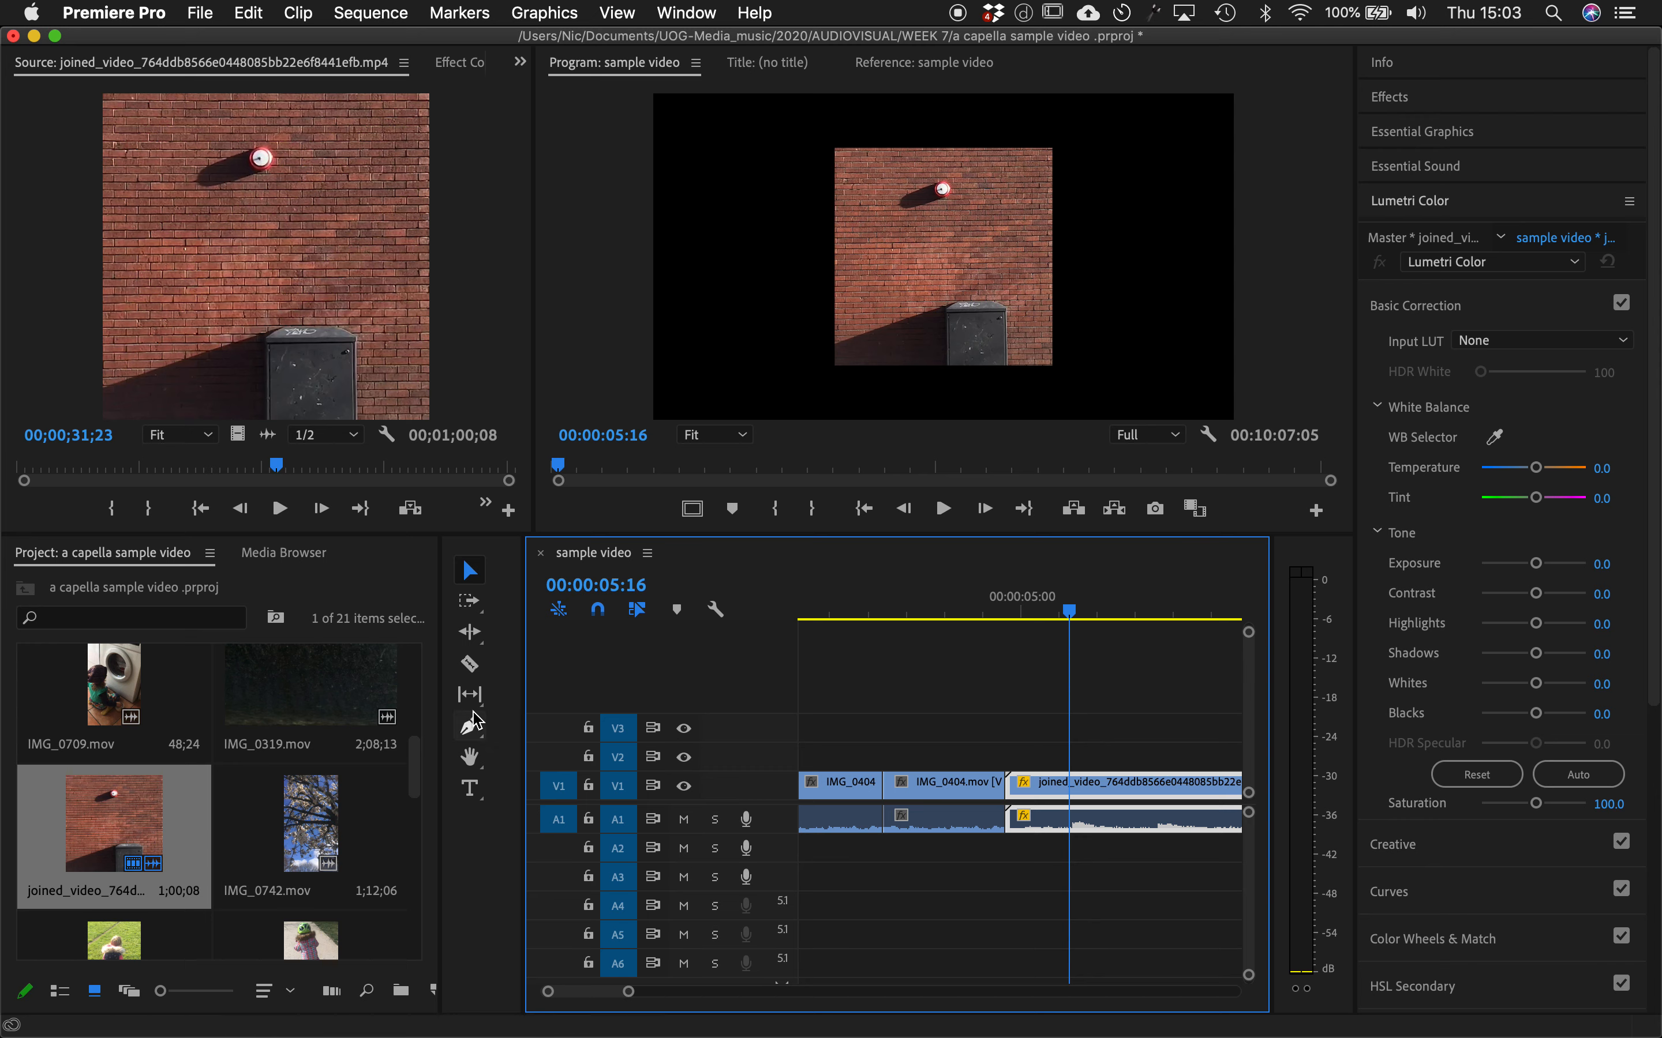
pyautogui.click(469, 664)
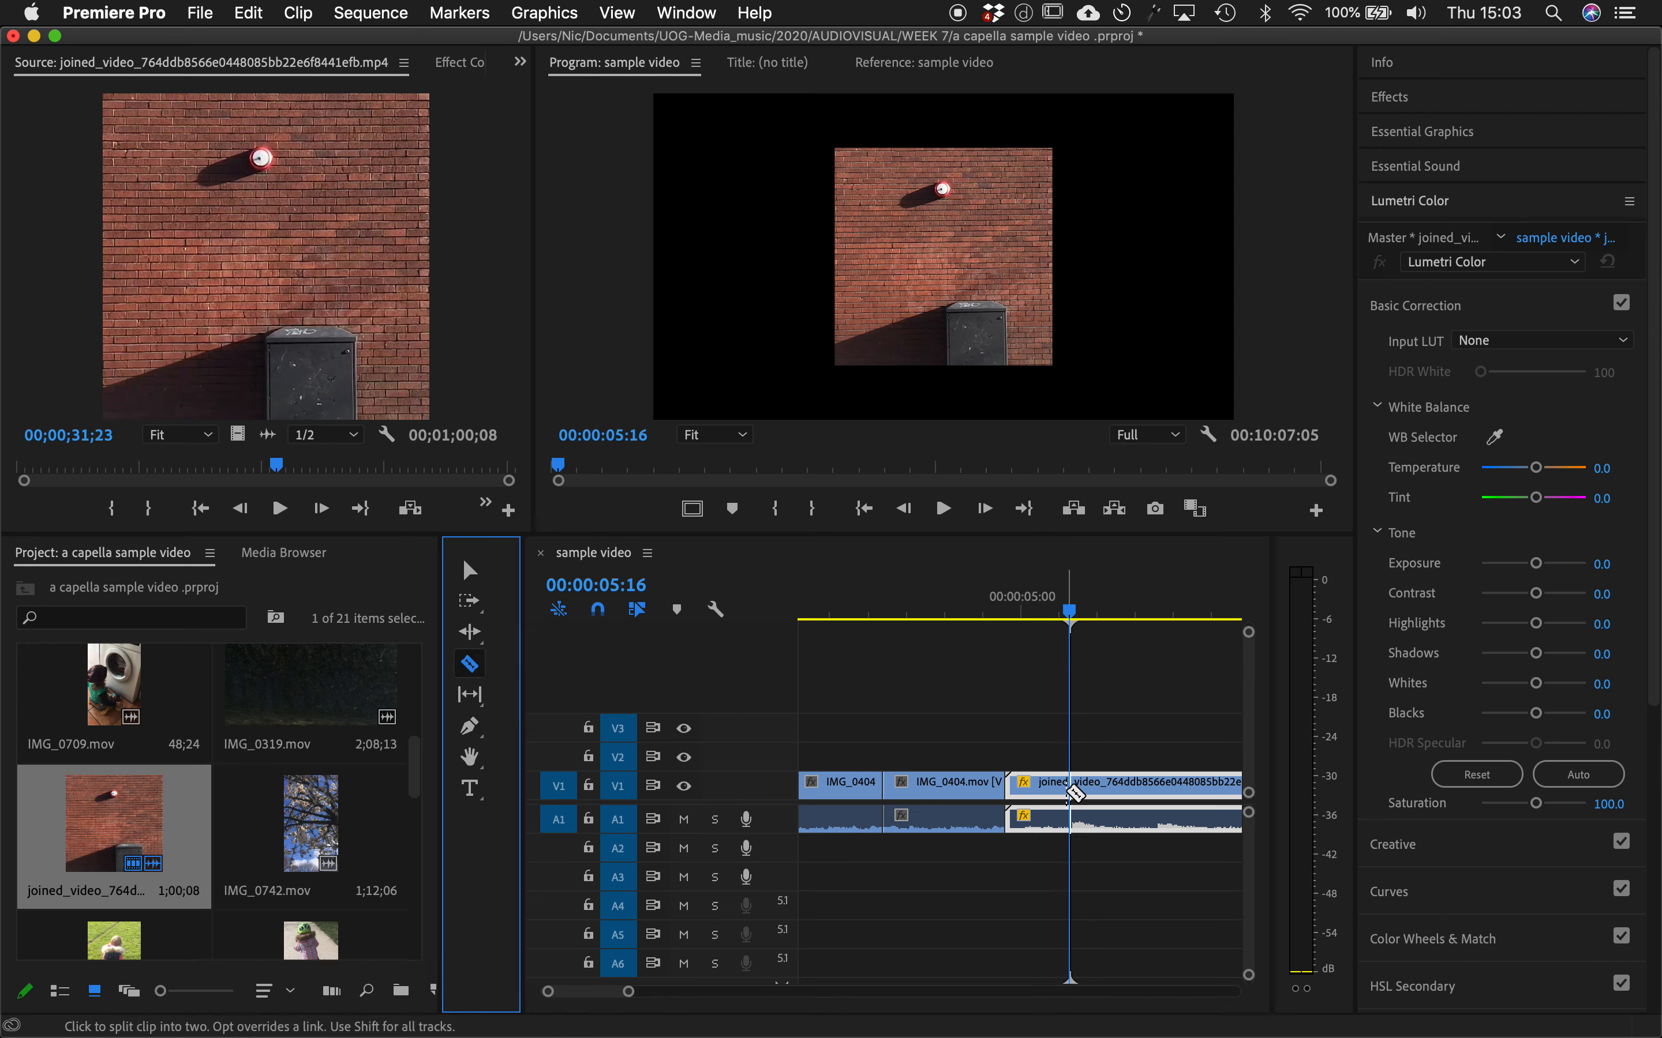
pyautogui.click(1073, 795)
pyautogui.press('v')
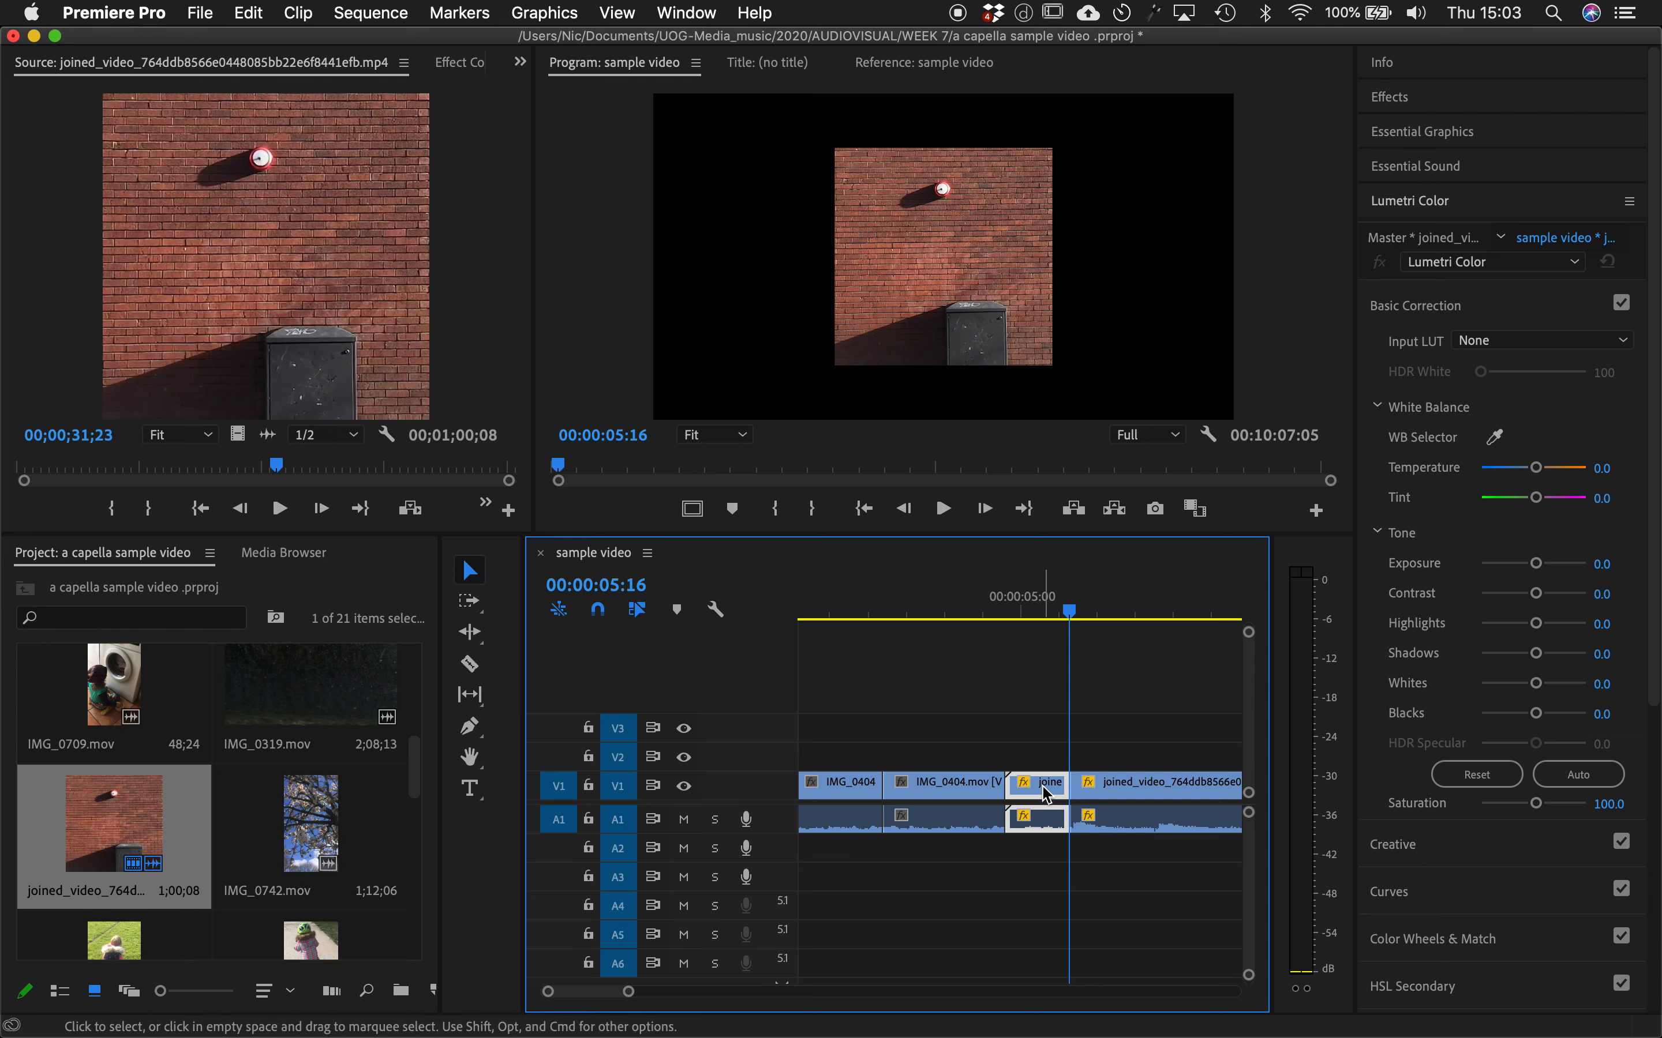
pyautogui.press('Delete')
pyautogui.moveTo(1126, 791); pyautogui.dragTo(1061, 787)
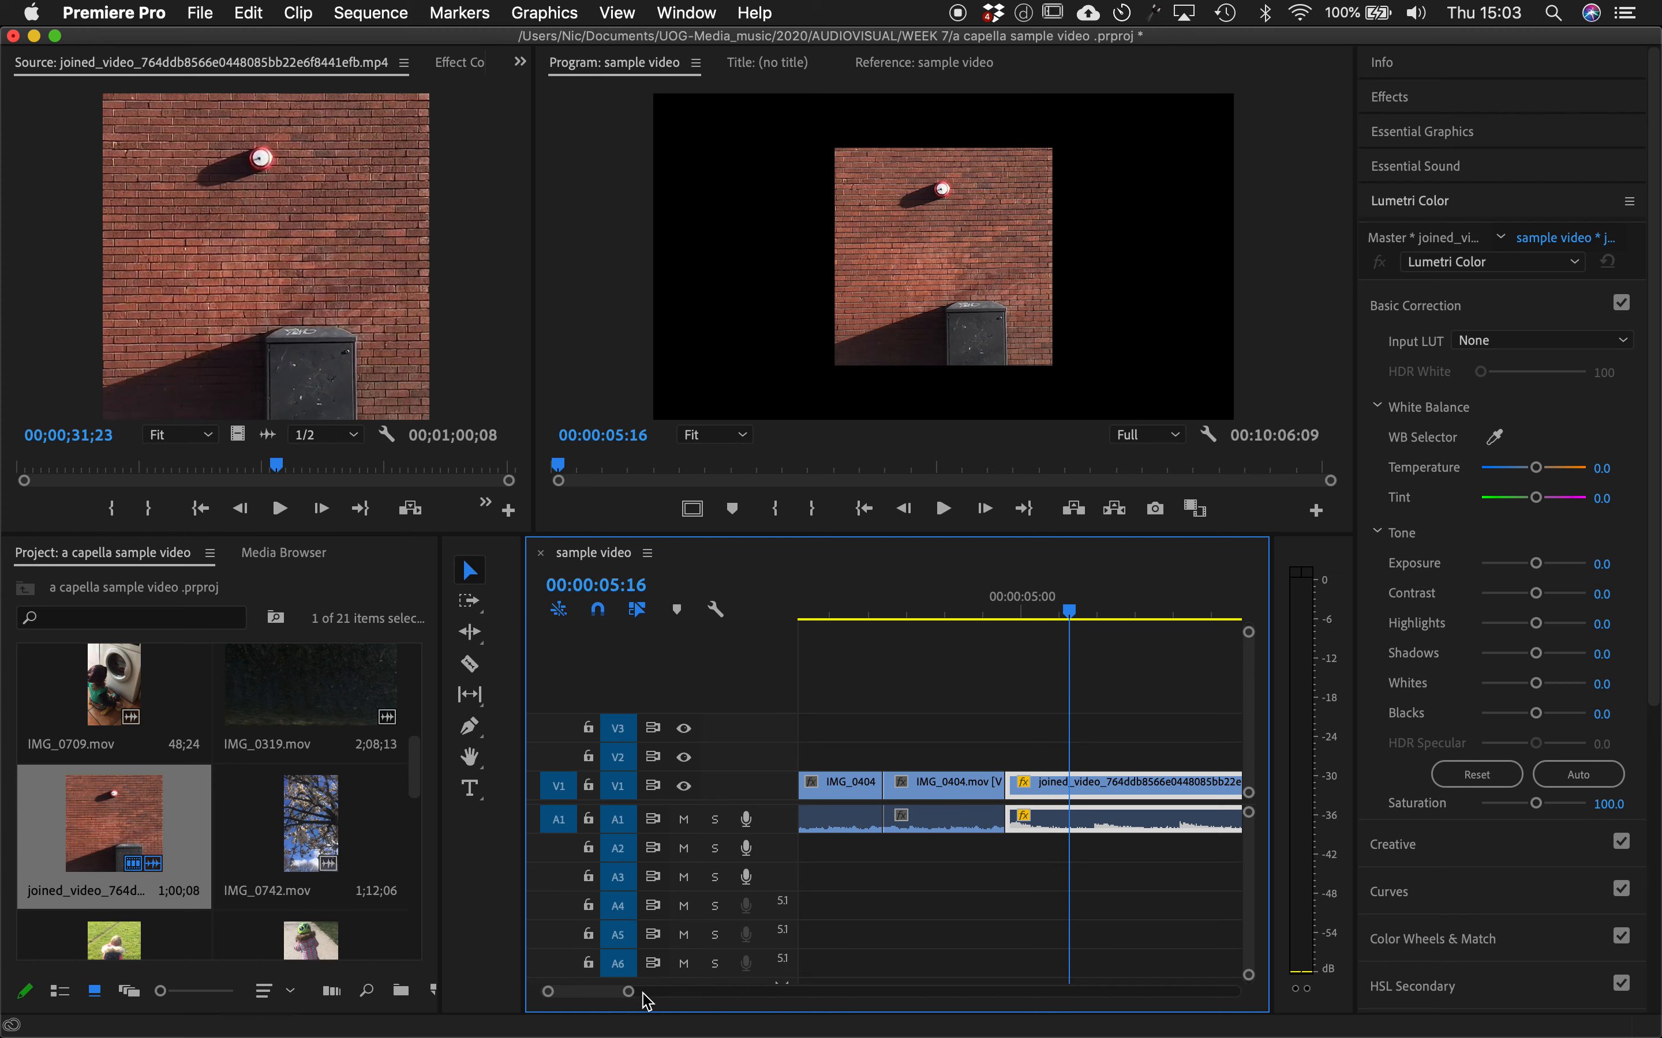
# - Play the sequence from the last IMG_0404.mov clip through the first IMG_0745.mov overlay to check the trimmed joined_video clip
pyautogui.moveTo(630, 992); pyautogui.dragTo(665, 994)
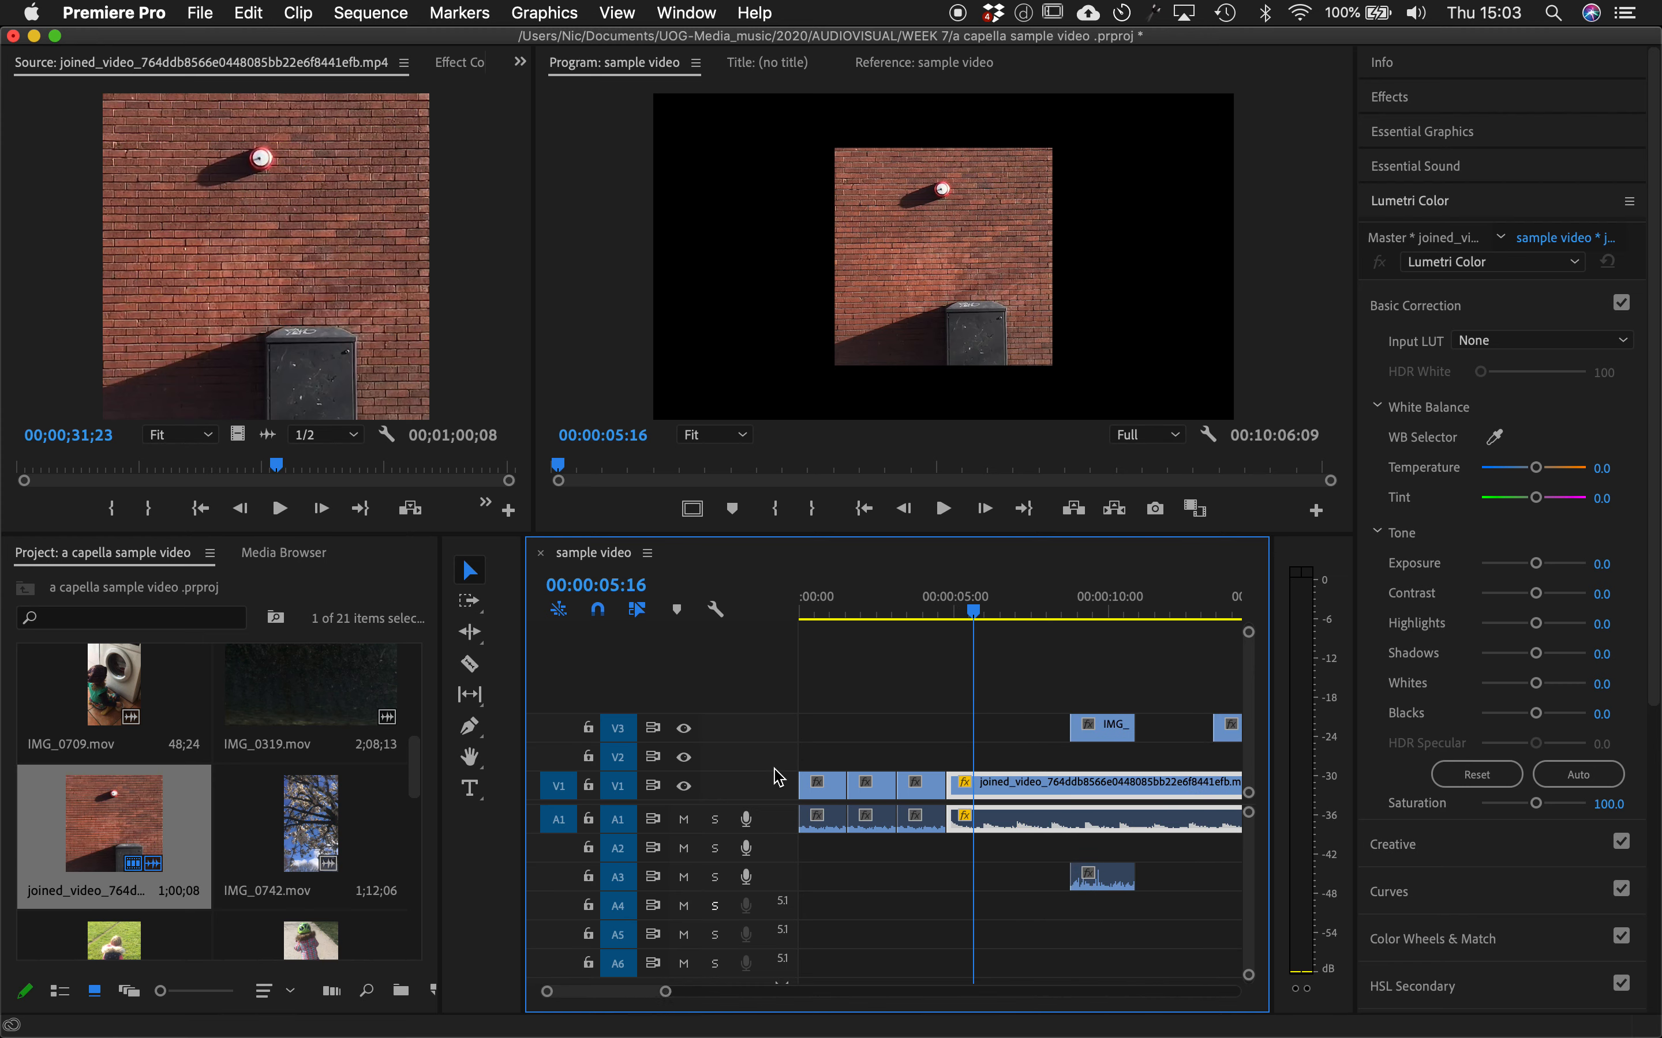
pyautogui.click(924, 608)
pyautogui.press('space')
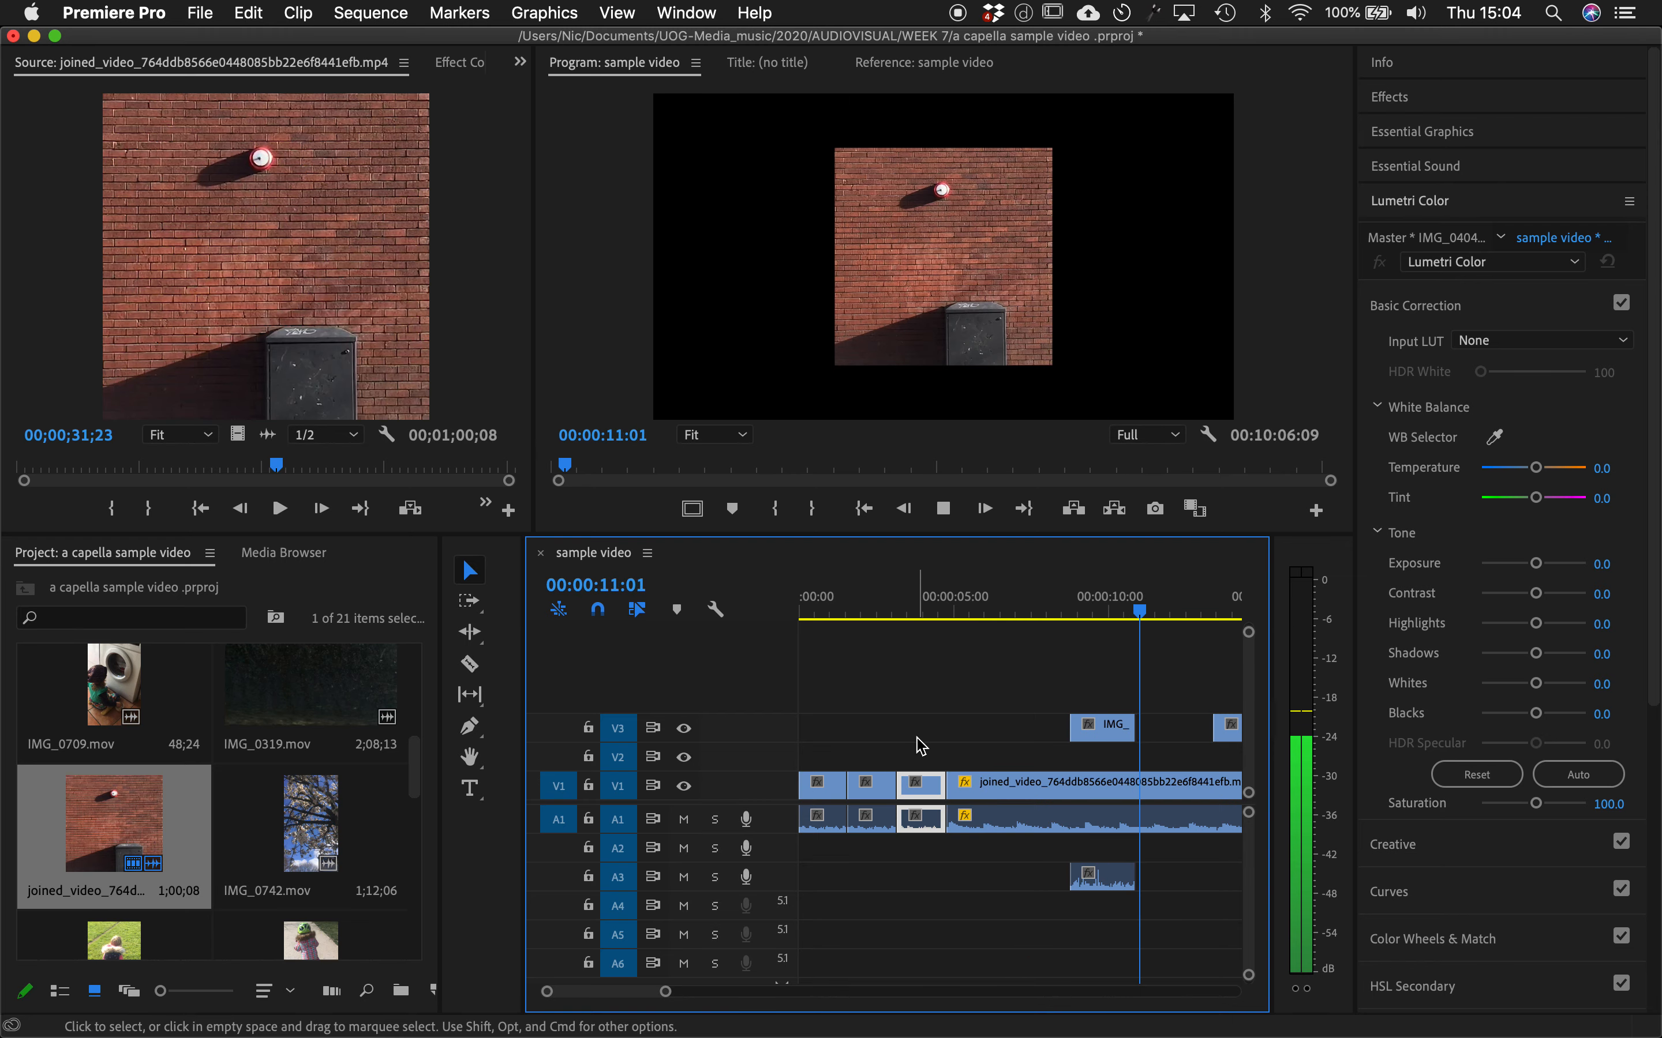
pyautogui.press('space')
# - Move the IMG_0733.mov video from V3 to V4, extend the clip's start so its audio begins at 00:00:15:06, and preview it
pyautogui.moveTo(666, 992); pyautogui.dragTo(702, 994)
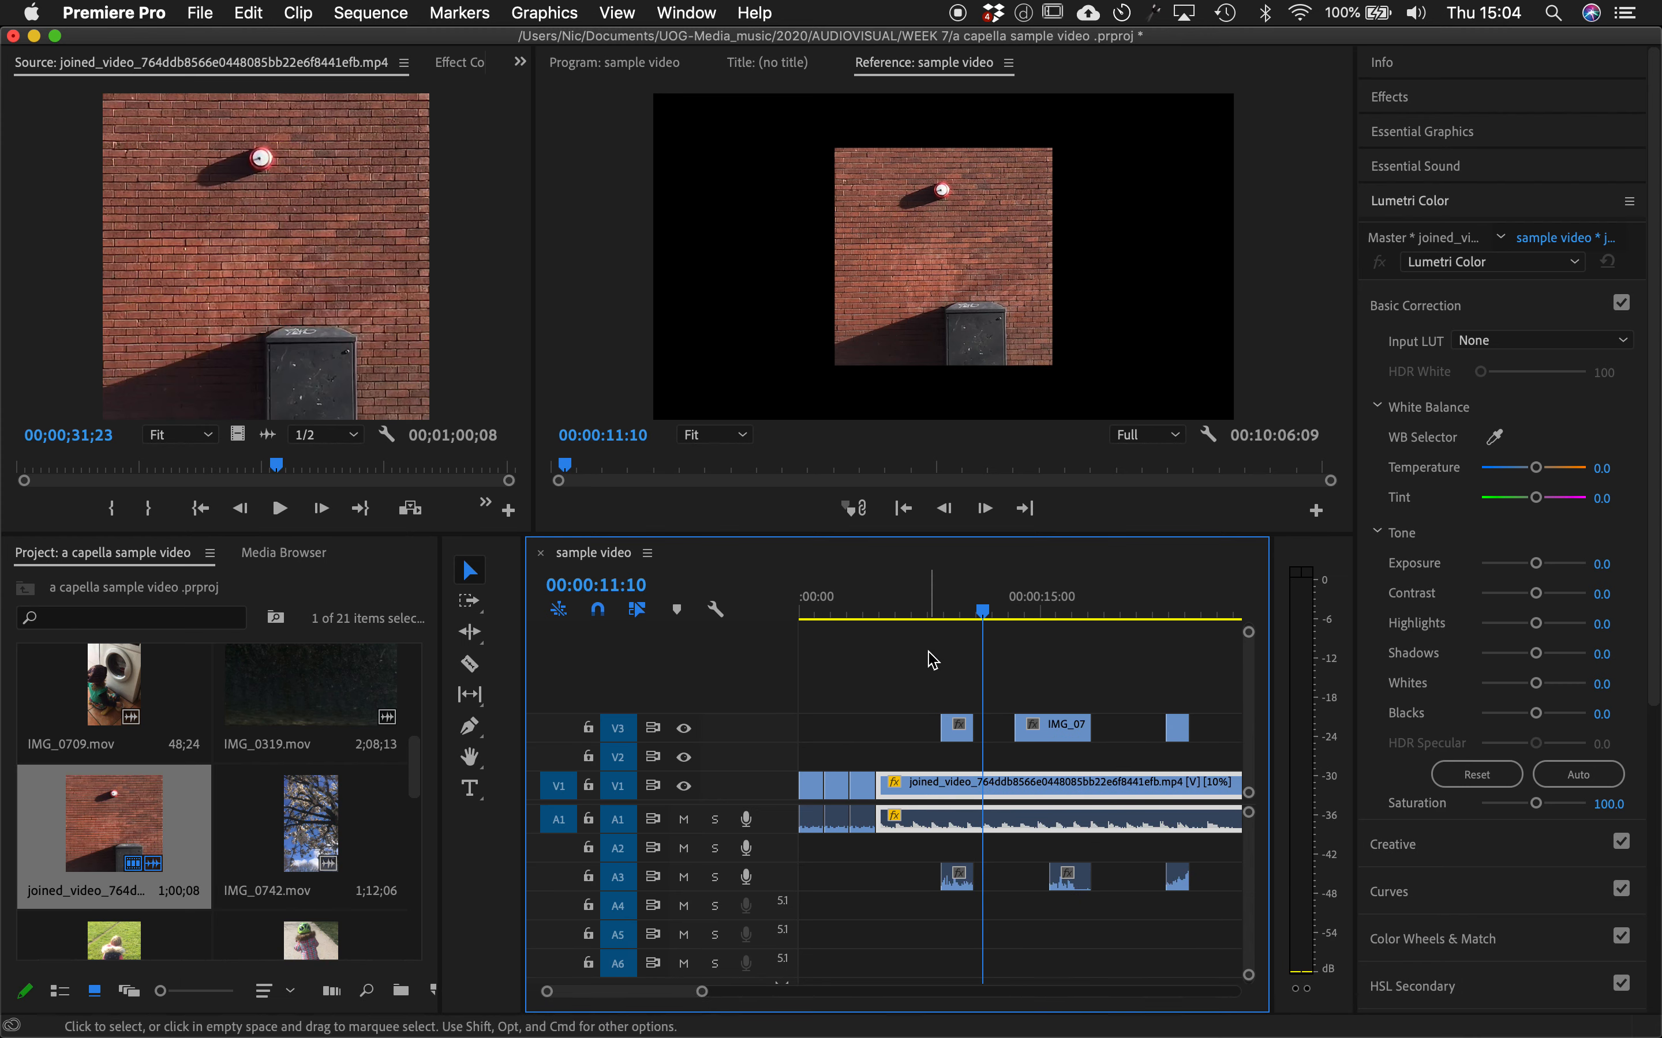
pyautogui.moveTo(1041, 736); pyautogui.dragTo(1070, 888)
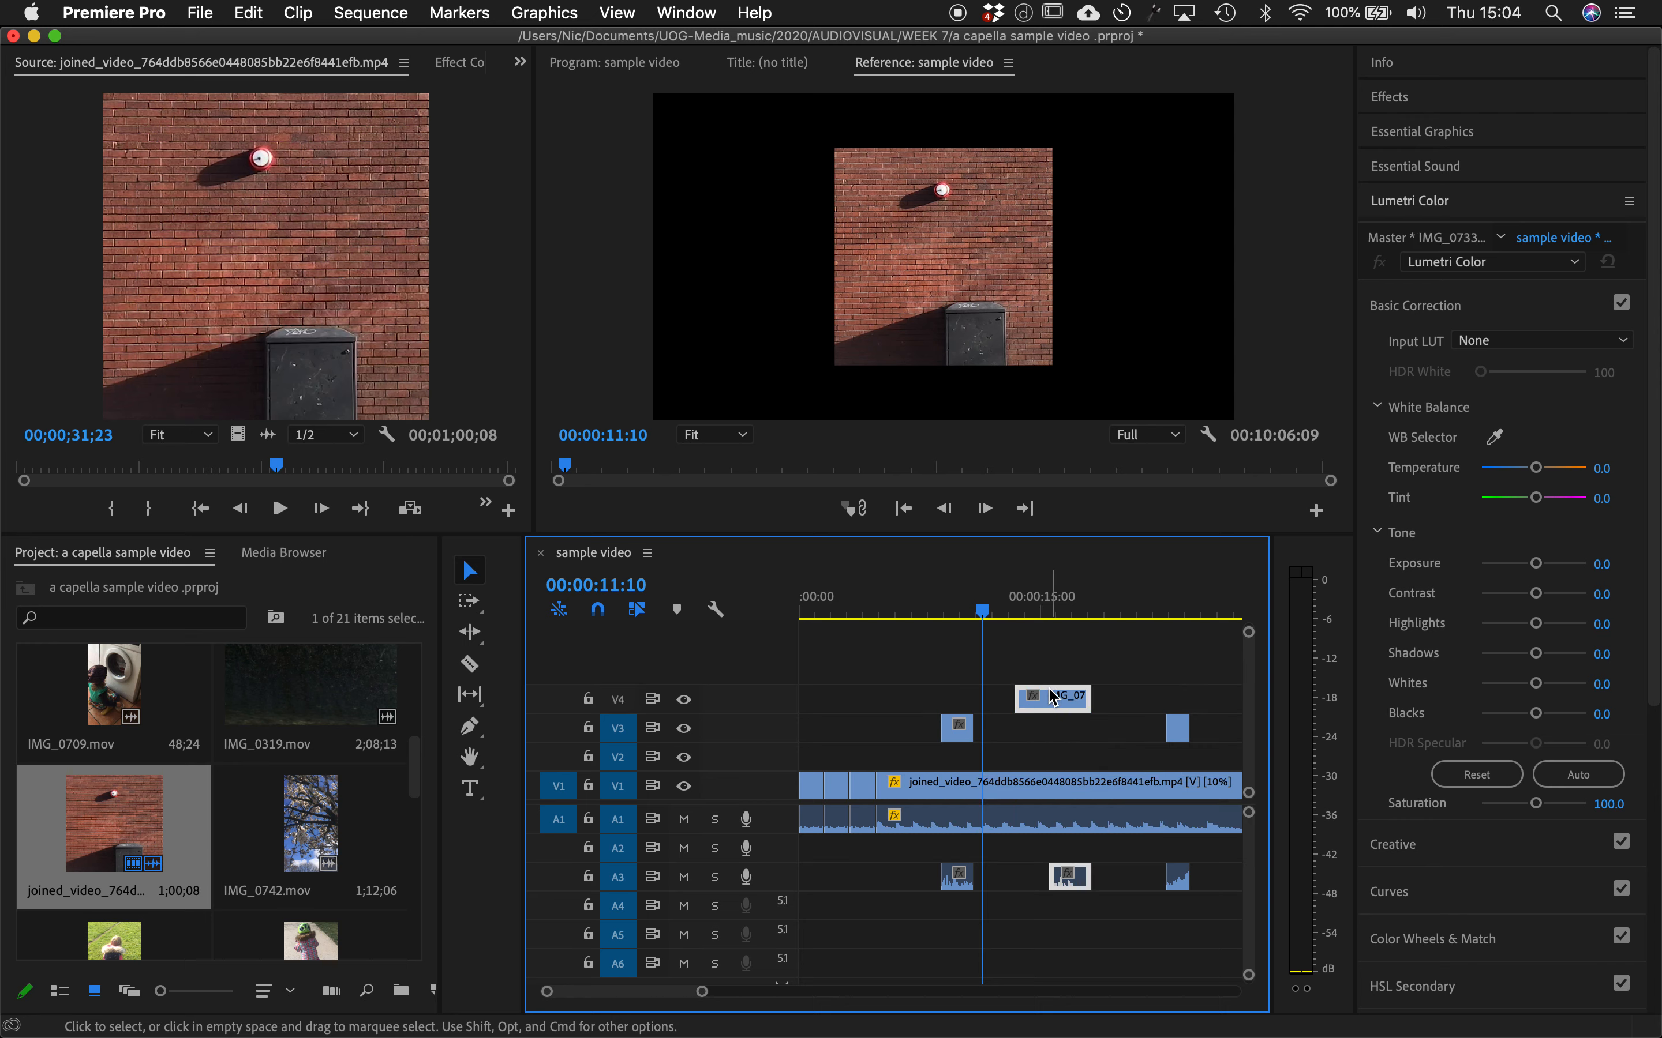
pyautogui.click(1050, 613)
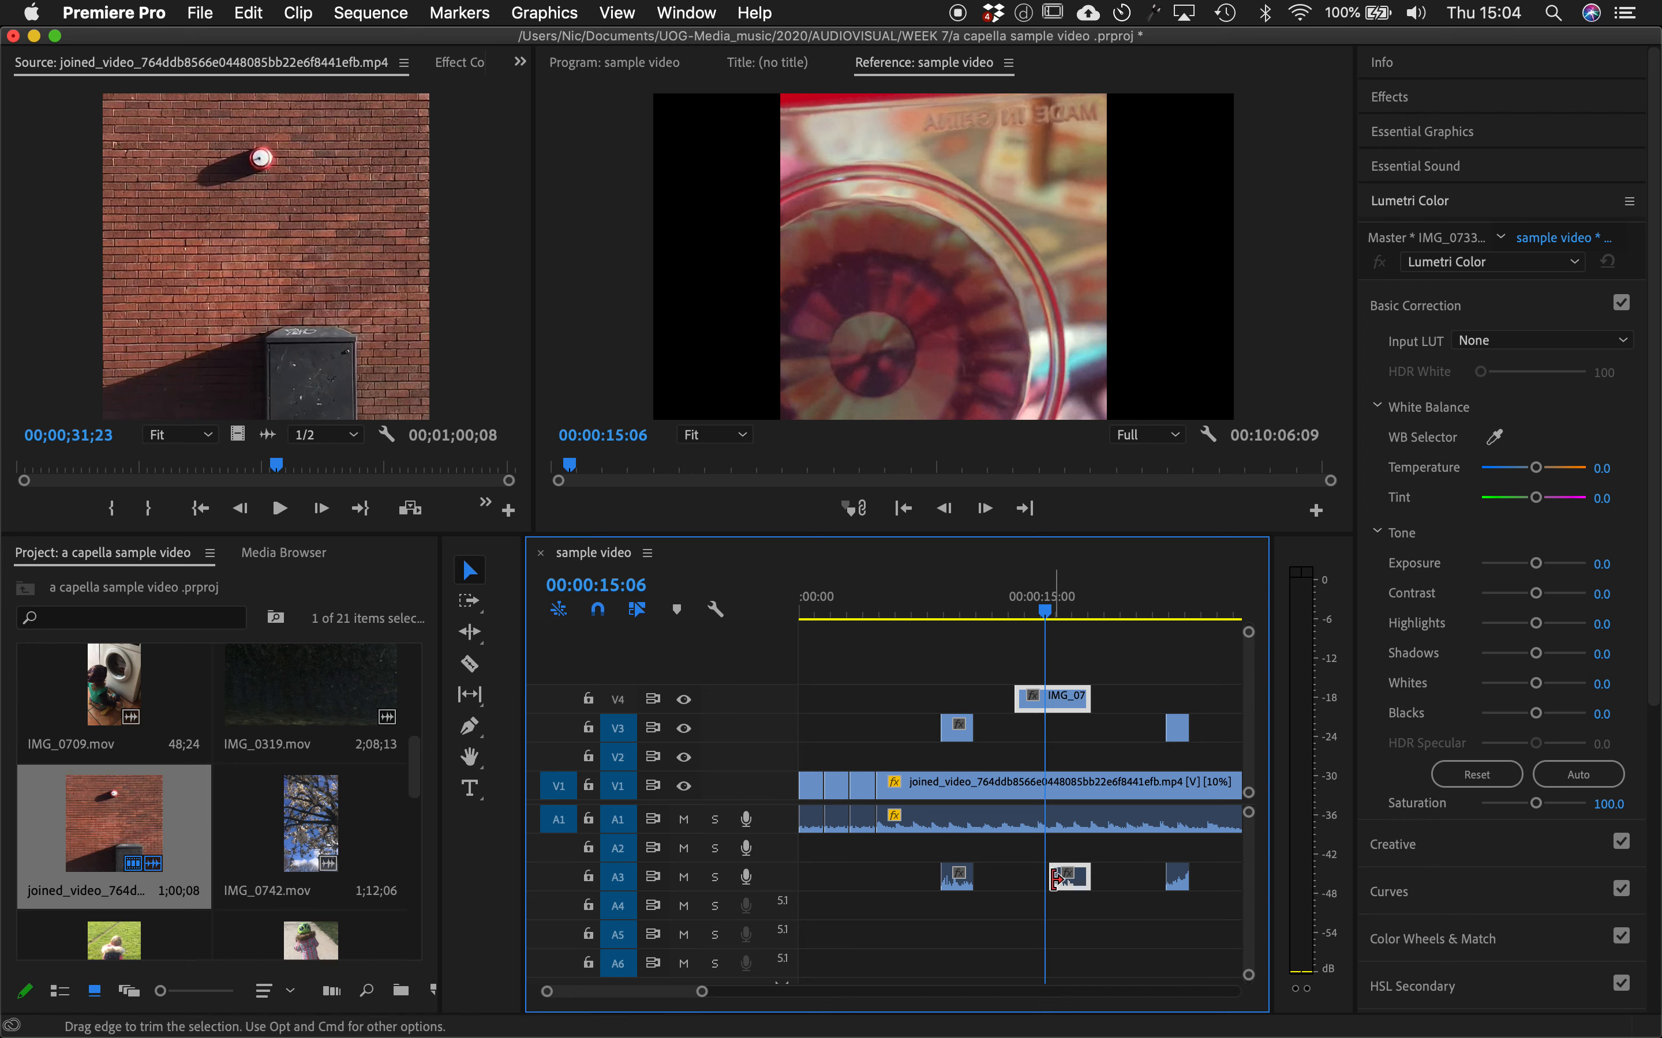
pyautogui.moveTo(1052, 878)
pyautogui.mouseDown()
pyautogui.moveTo(1019, 878)
pyautogui.moveTo(1058, 877)
pyautogui.mouseUp()
pyautogui.press('space')
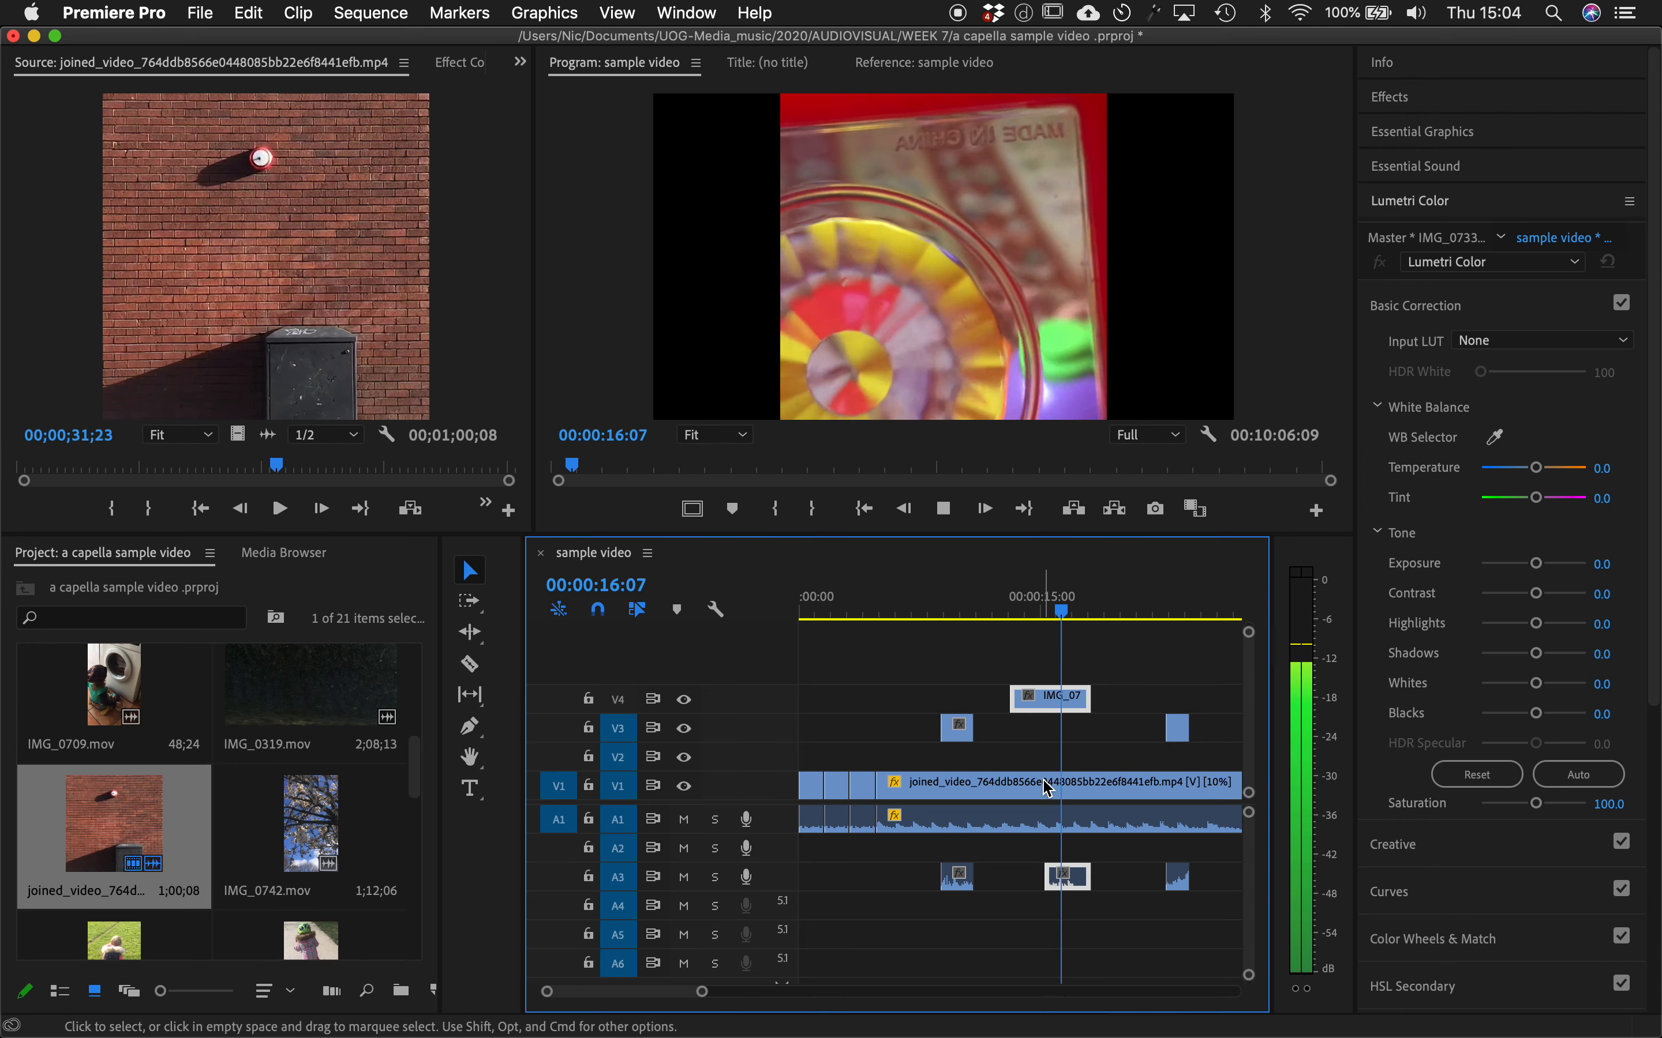
pyautogui.click(1022, 604)
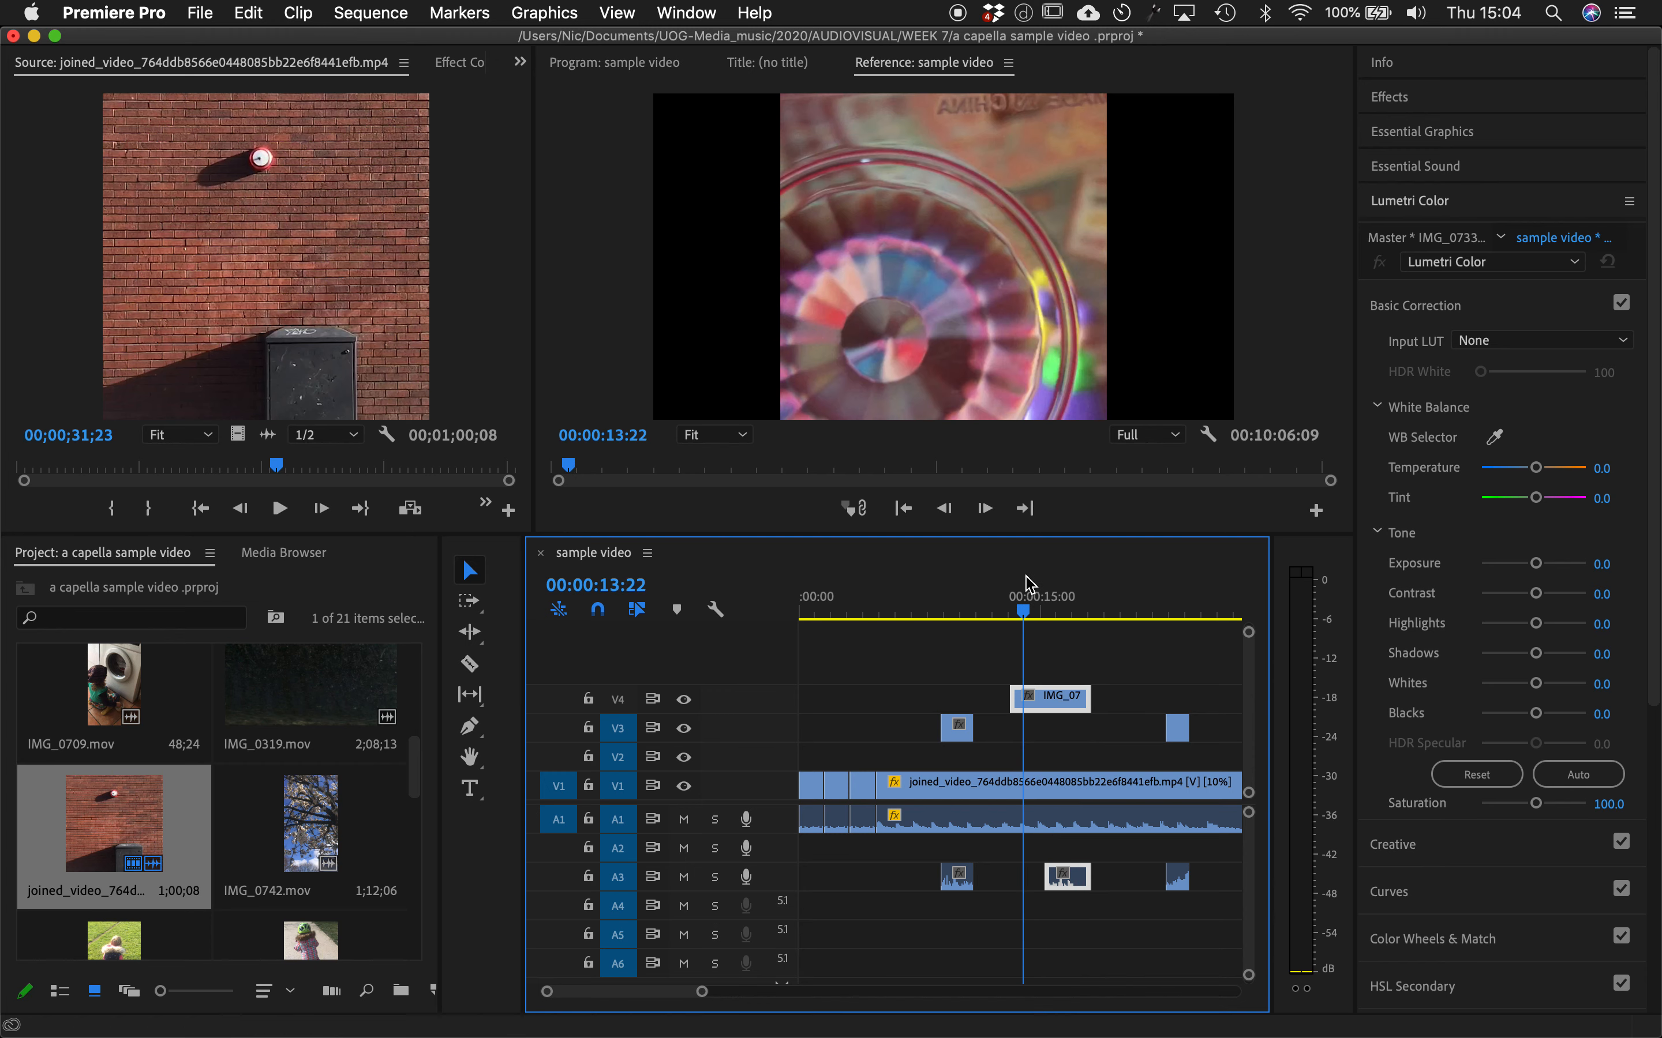
pyautogui.press('space')
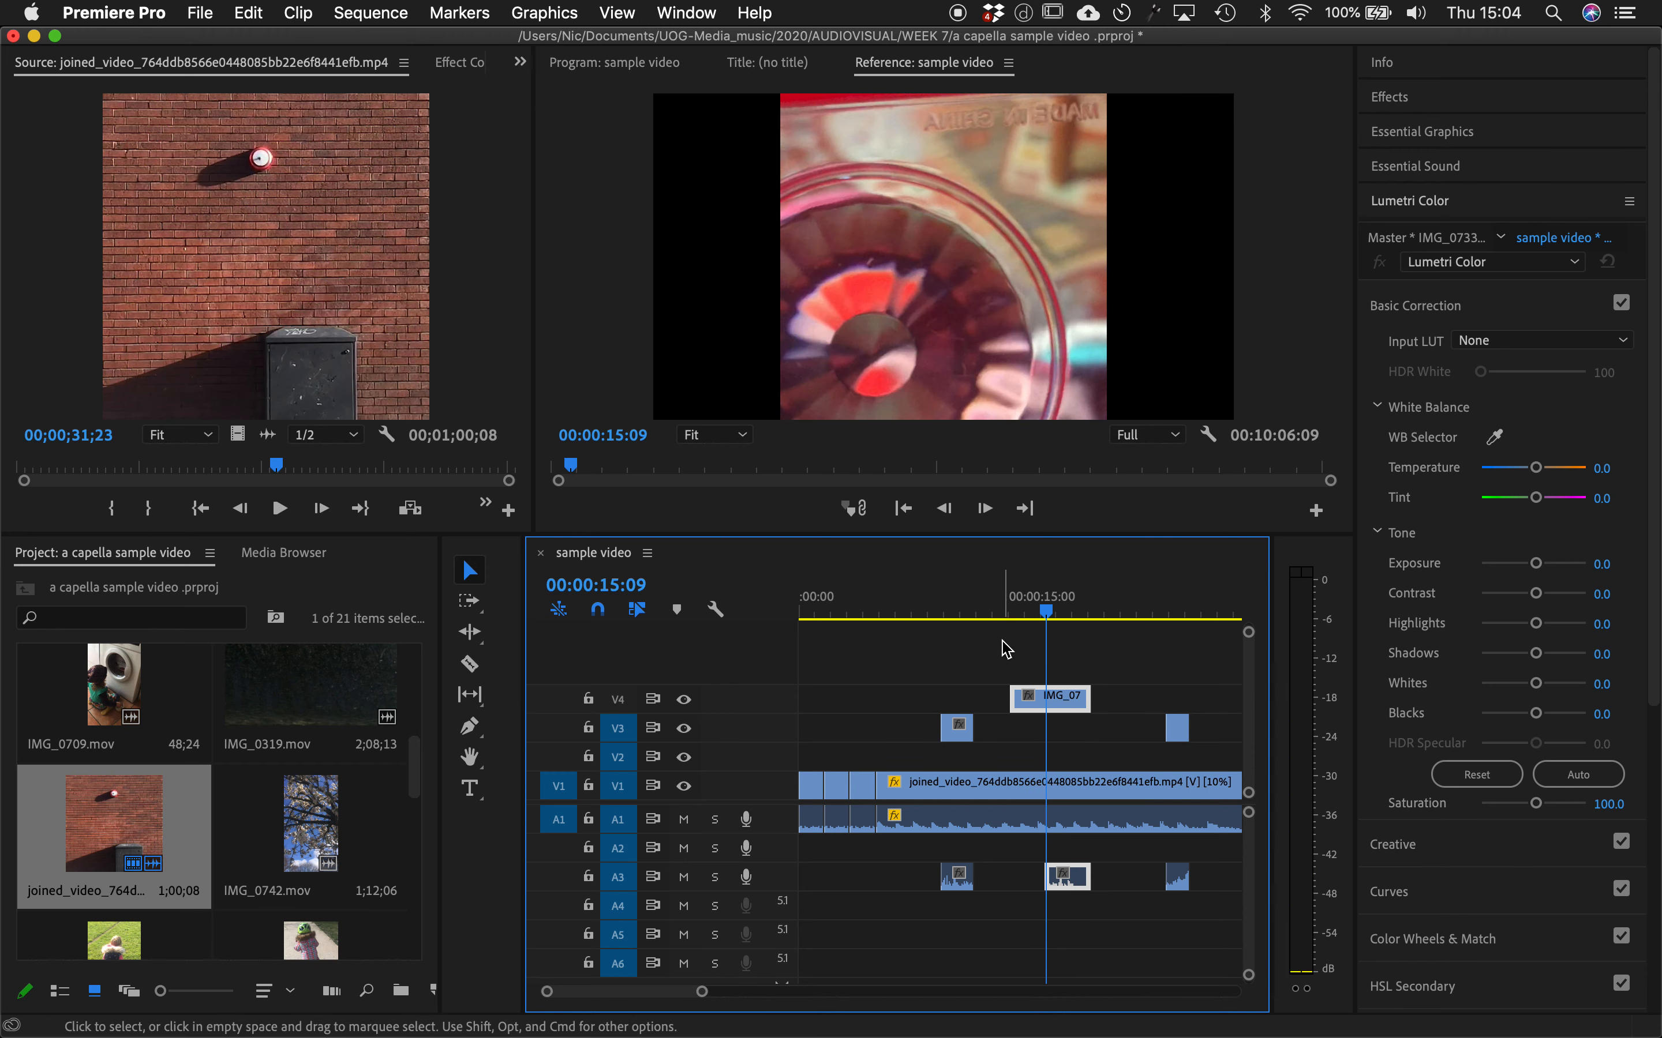
# - Cut IMG_0733.mov on V4 at 00:00:15:06 and delete the piece before the cut
pyautogui.click(1044, 613)
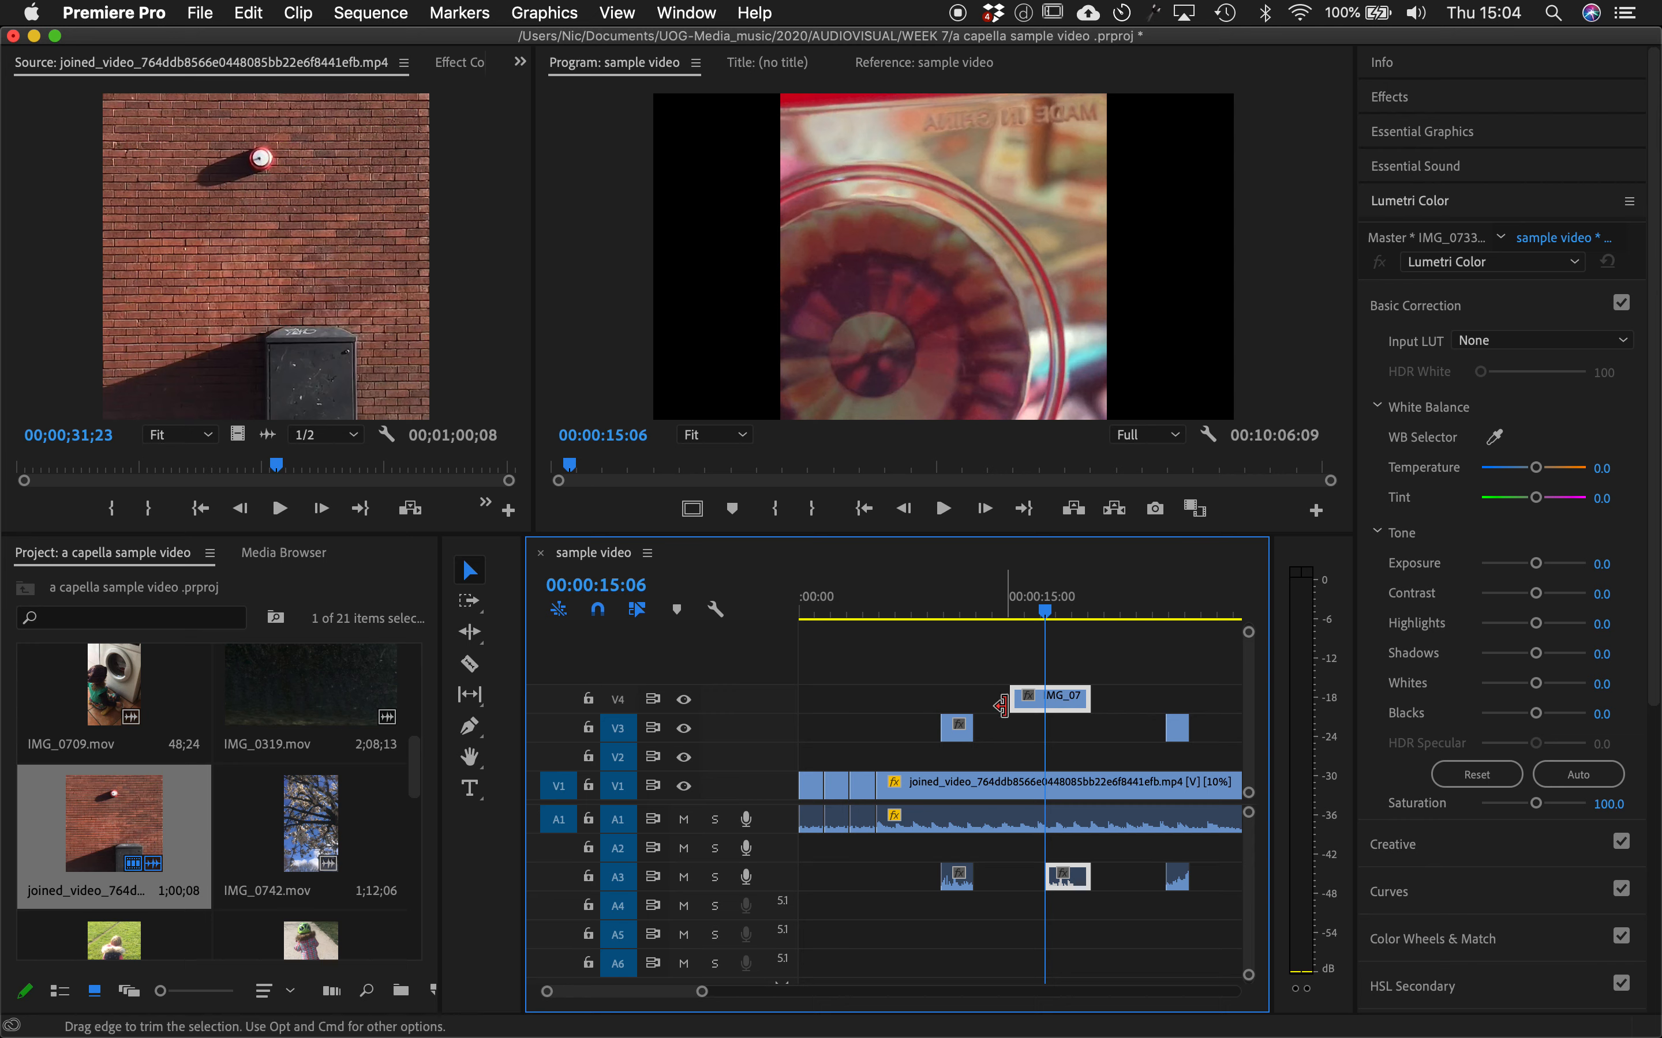
pyautogui.moveTo(1021, 699); pyautogui.dragTo(1019, 699)
pyautogui.press('c')
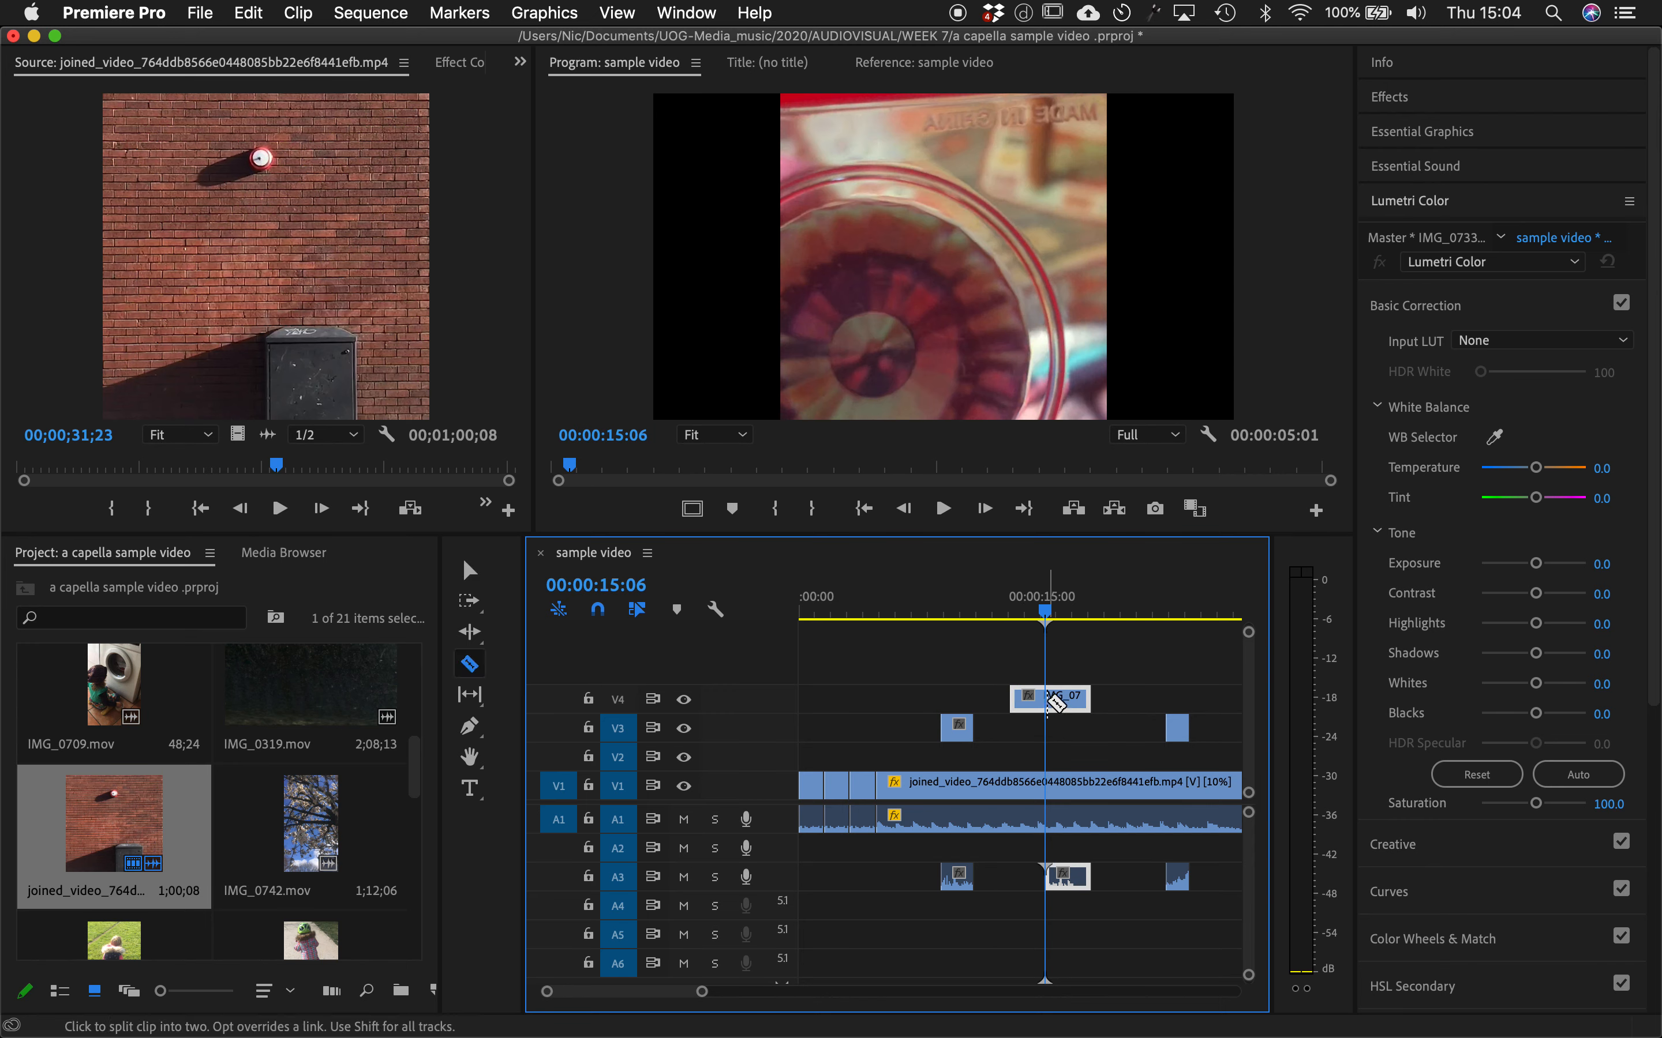
pyautogui.click(1054, 702)
pyautogui.press('v')
pyautogui.click(1022, 700)
pyautogui.press('Delete')
# - Move the IMG_0759.mov video from V3 to V4 and place its audio back on A3
pyautogui.moveTo(1186, 739); pyautogui.dragTo(1178, 920)
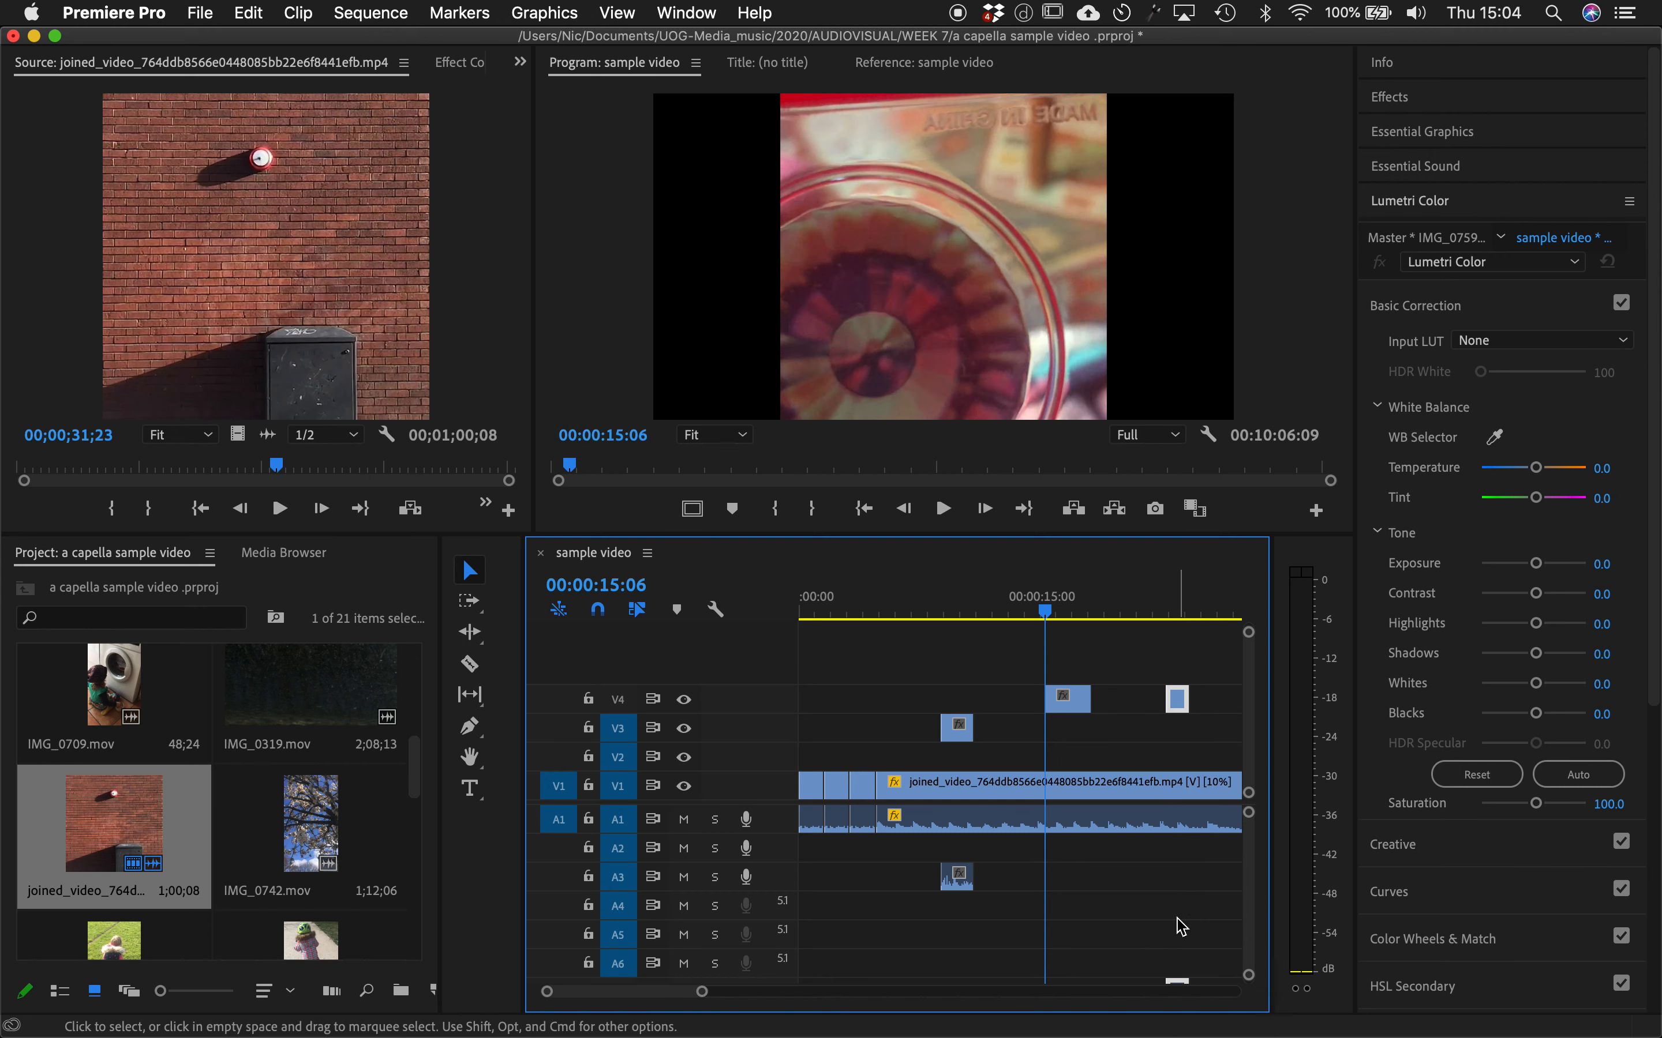
pyautogui.moveTo(1180, 987); pyautogui.dragTo(1179, 987)
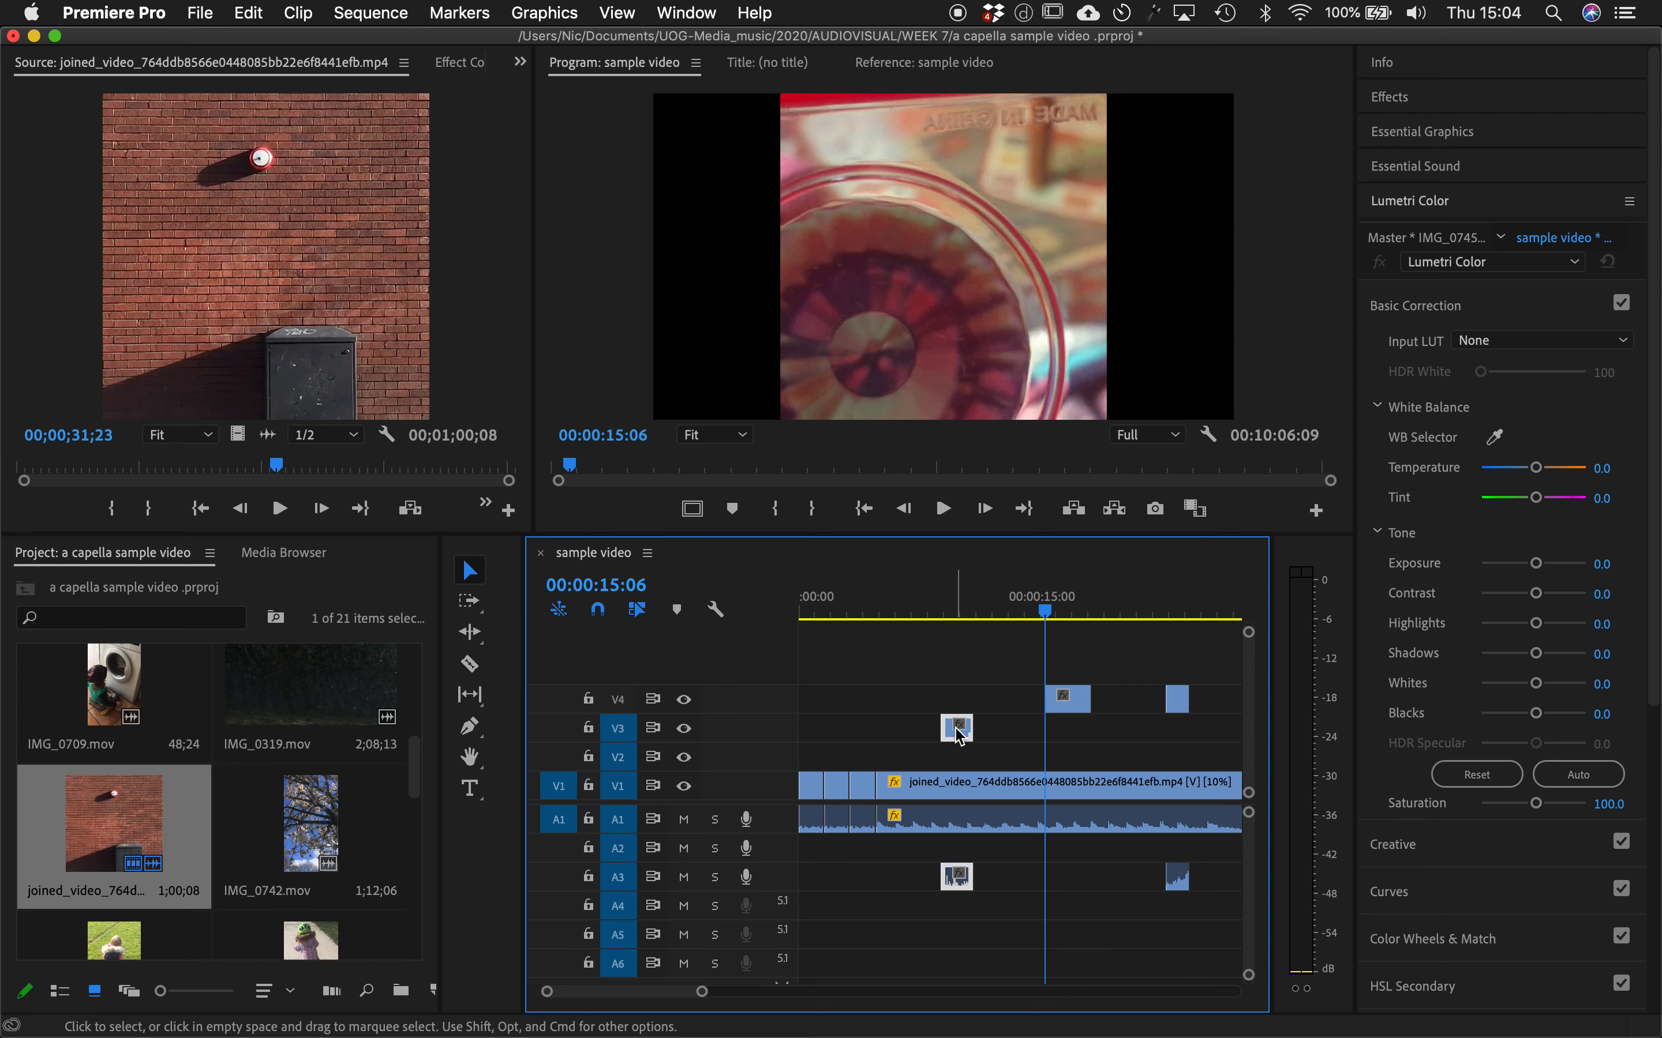
# - Align the start of IMG_0745.mov on V3 and A3 with the playhead at 00:00:08:21
pyautogui.moveTo(958, 608); pyautogui.dragTo(1045, 610)
pyautogui.press('=')
pyautogui.press('=')
pyautogui.moveTo(1095, 729); pyautogui.dragTo(1098, 730)
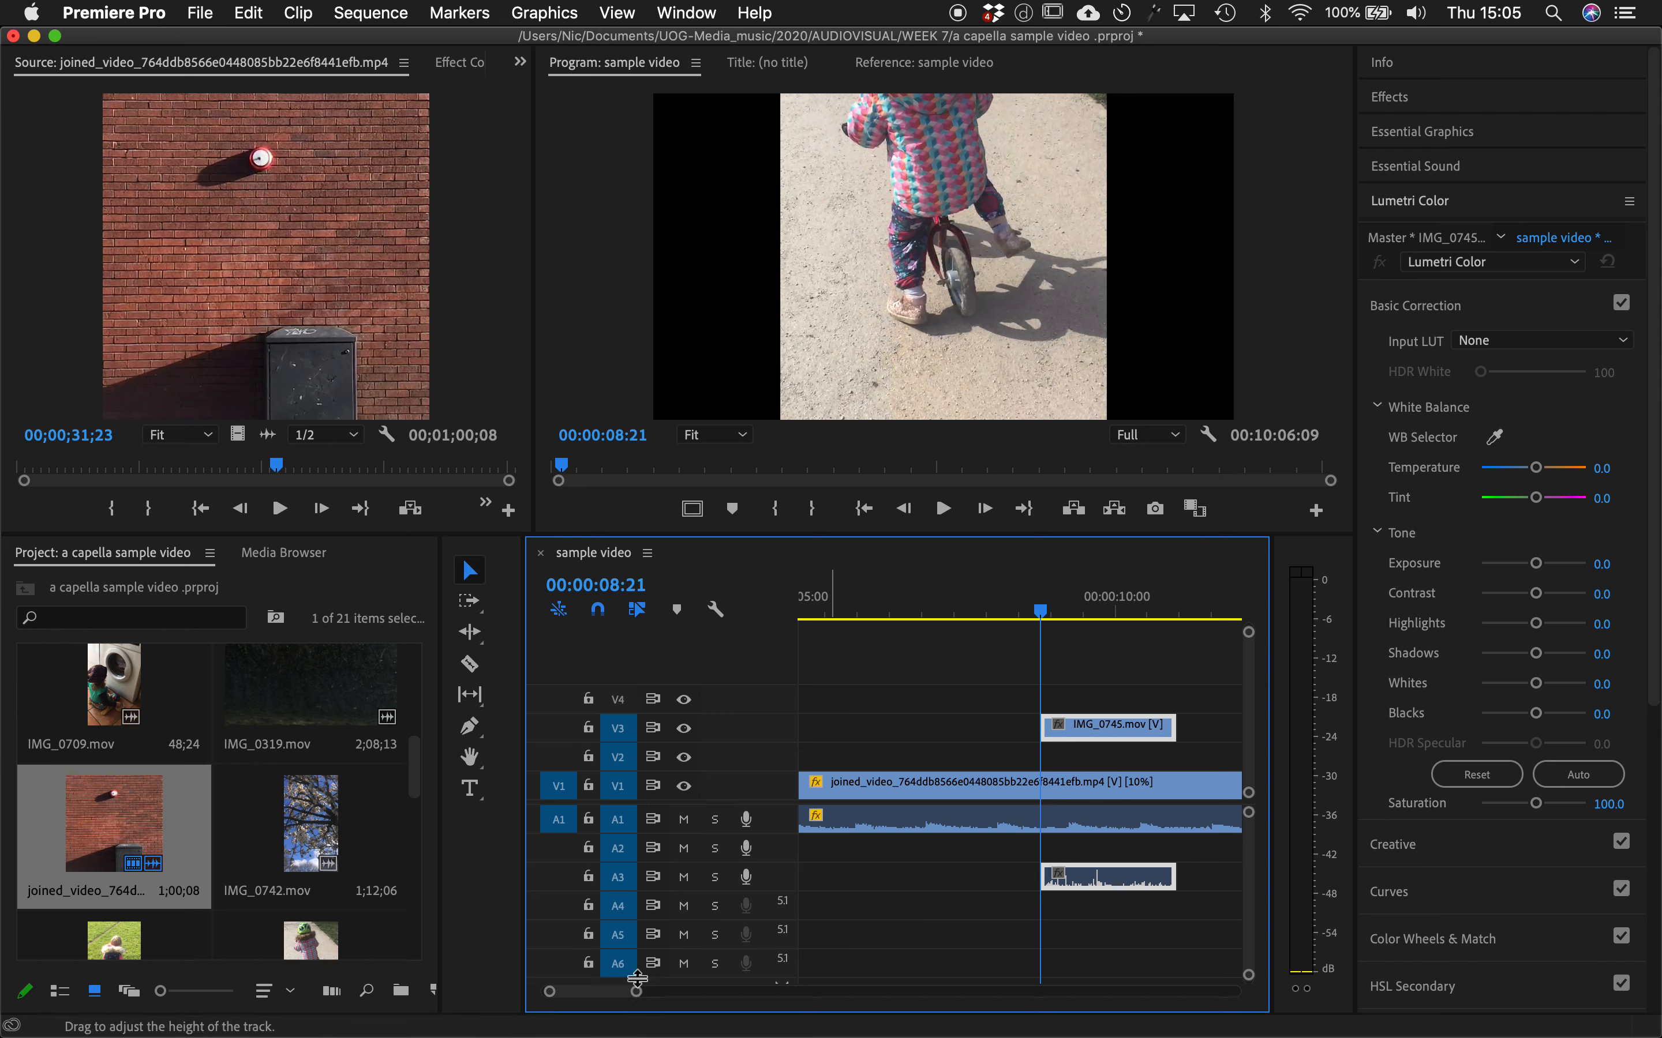
# - Paste a copy of IMG_0745.mov at 00:00:14:19 on V3 and A3, with V1, V2, A1 and A2 untargeted
pyautogui.moveTo(636, 991); pyautogui.dragTo(660, 993)
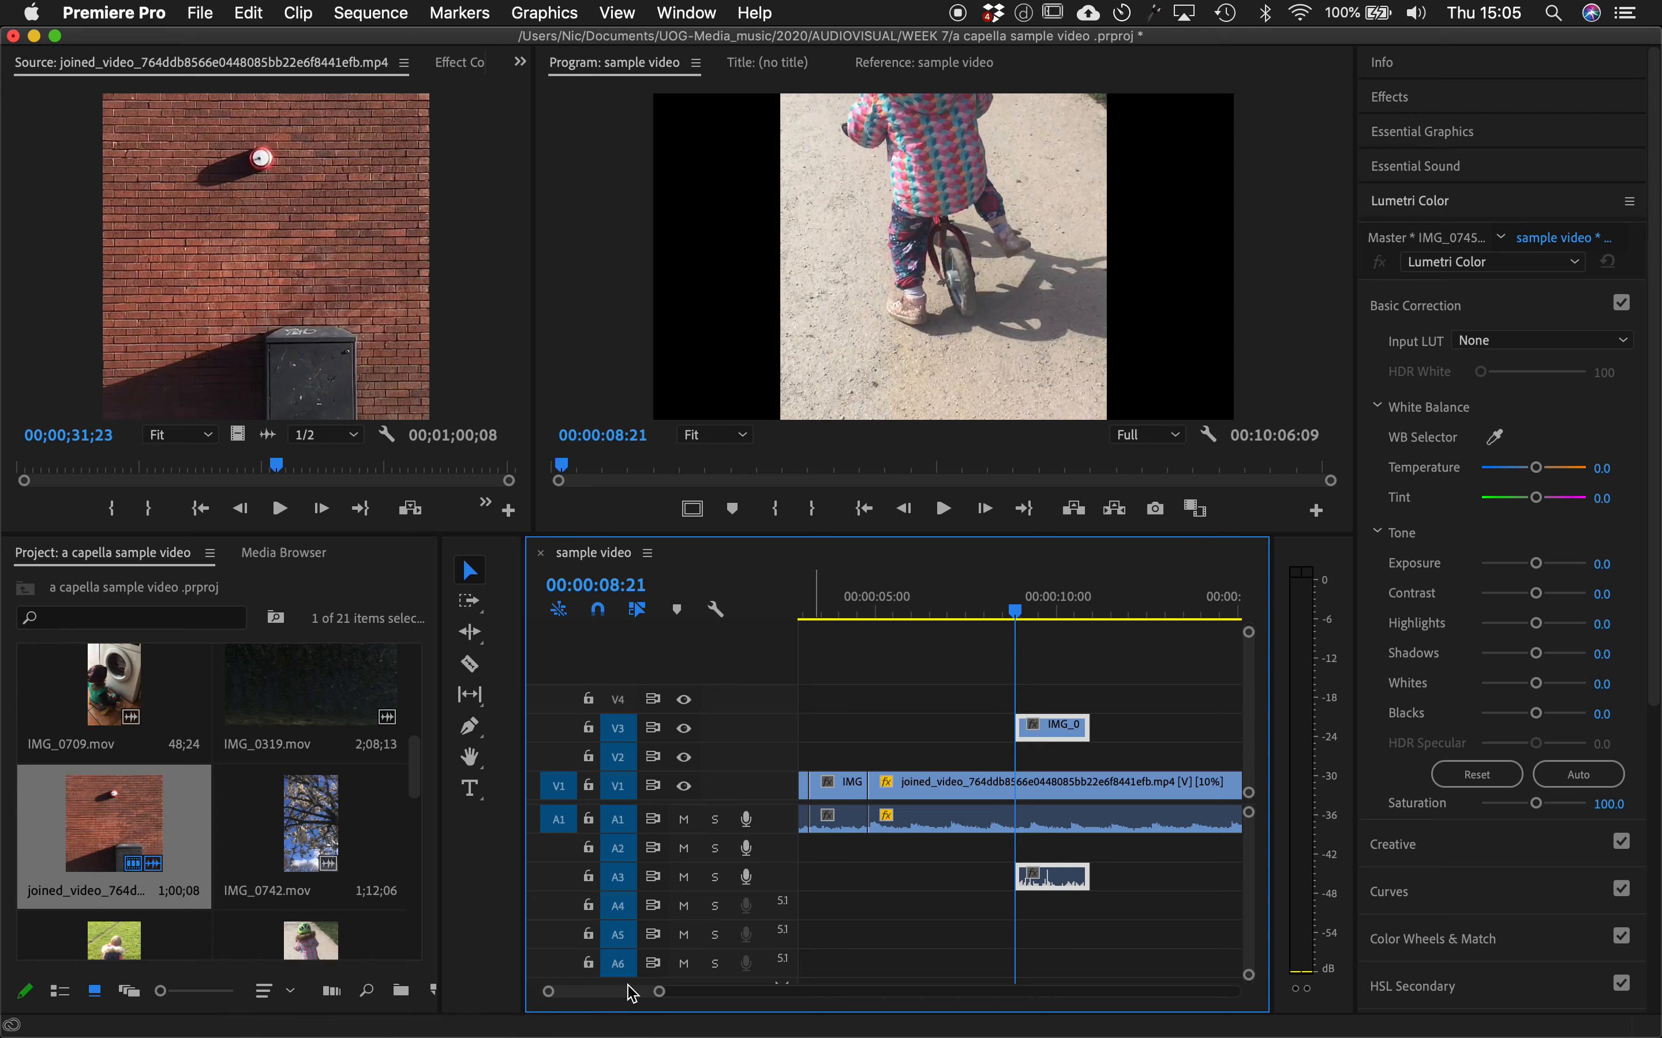
pyautogui.moveTo(661, 995); pyautogui.dragTo(667, 994)
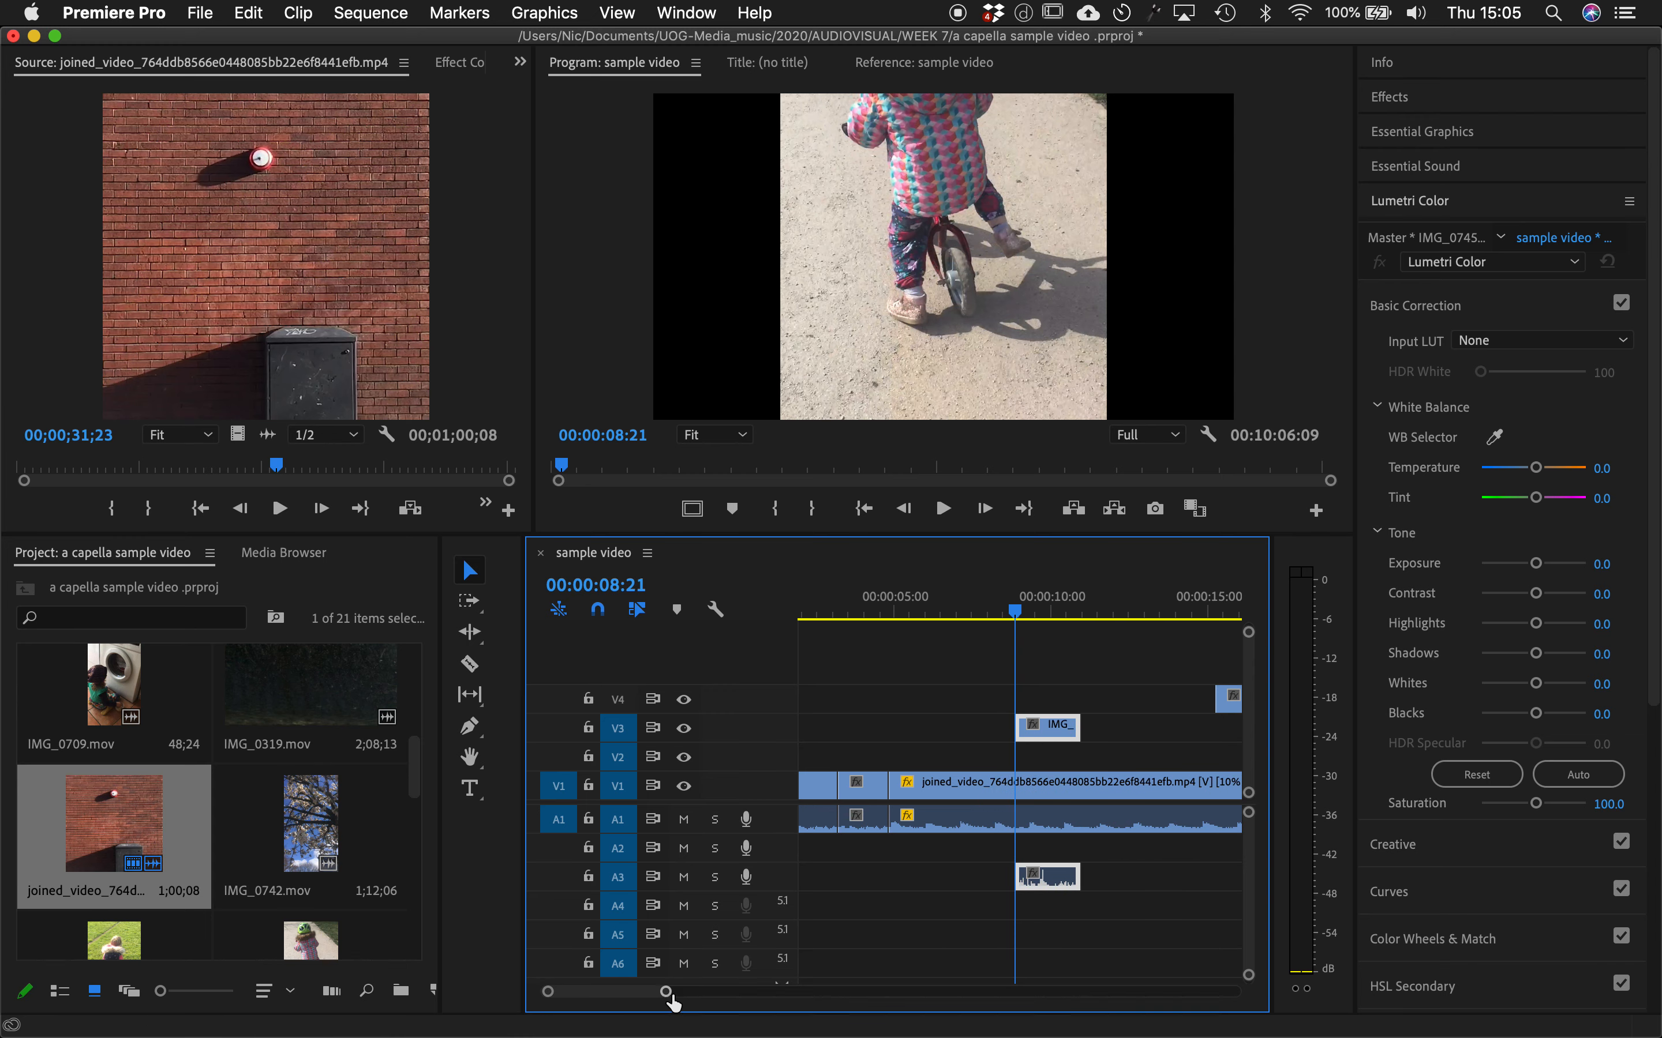
pyautogui.click(1078, 608)
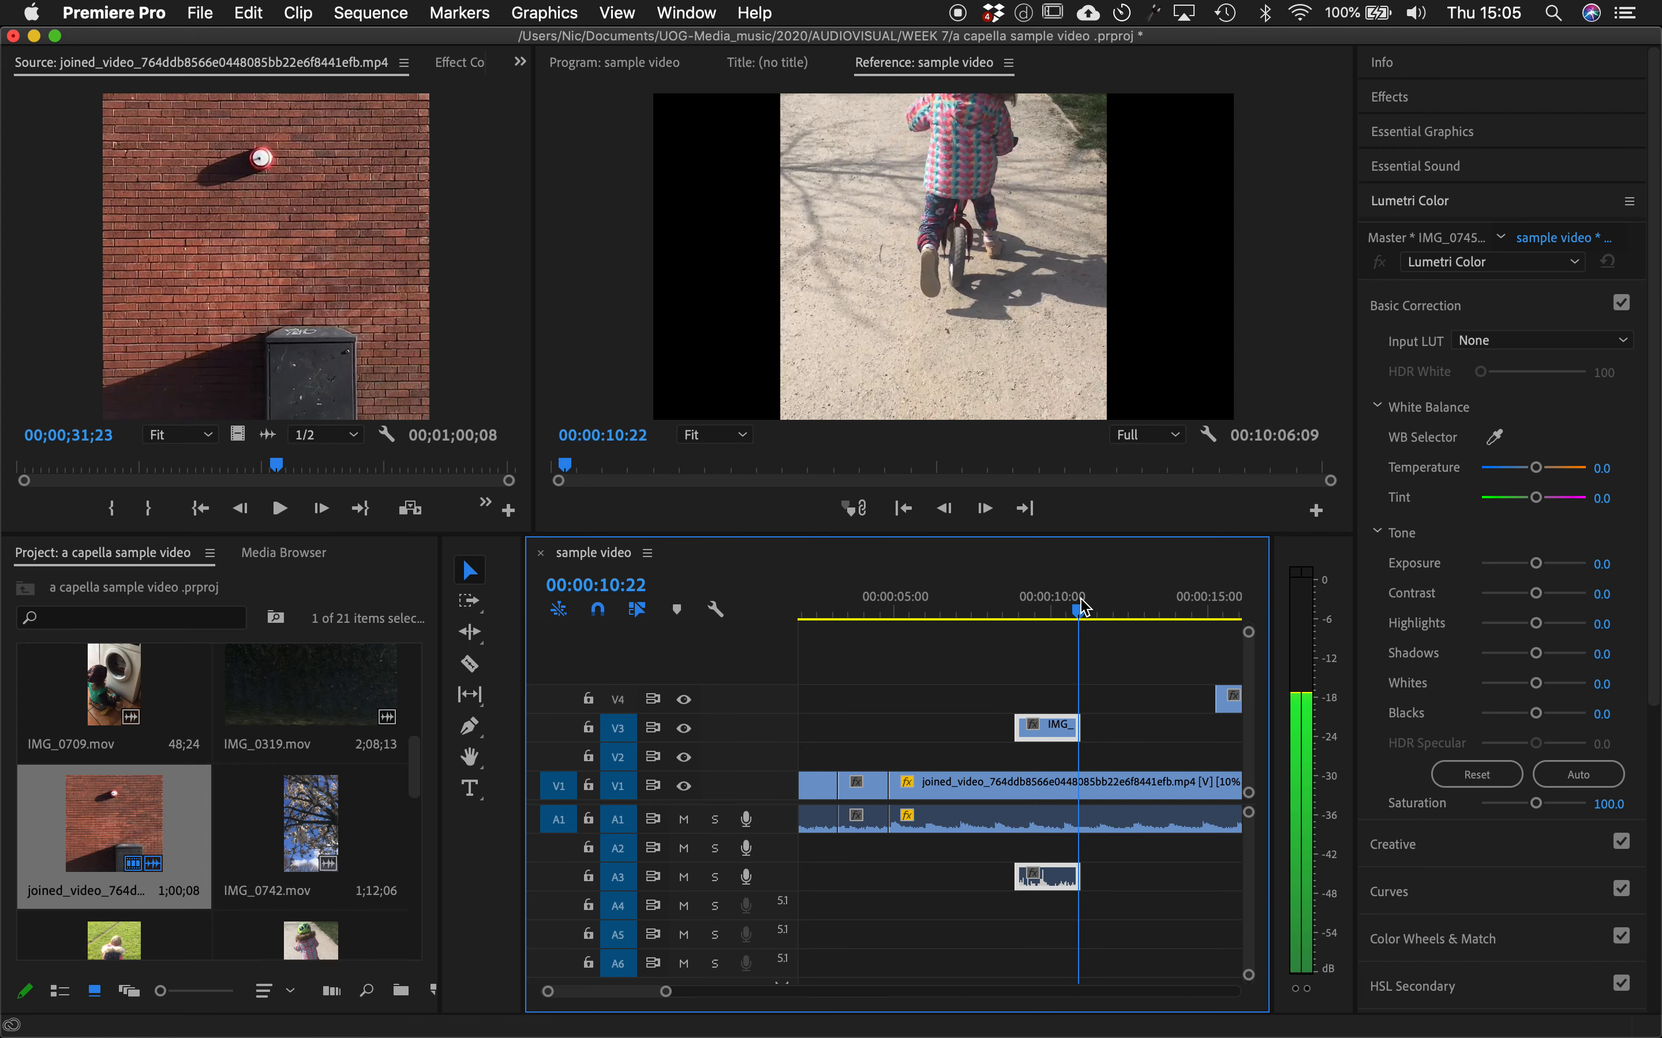
pyautogui.moveTo(1083, 607); pyautogui.dragTo(1207, 610)
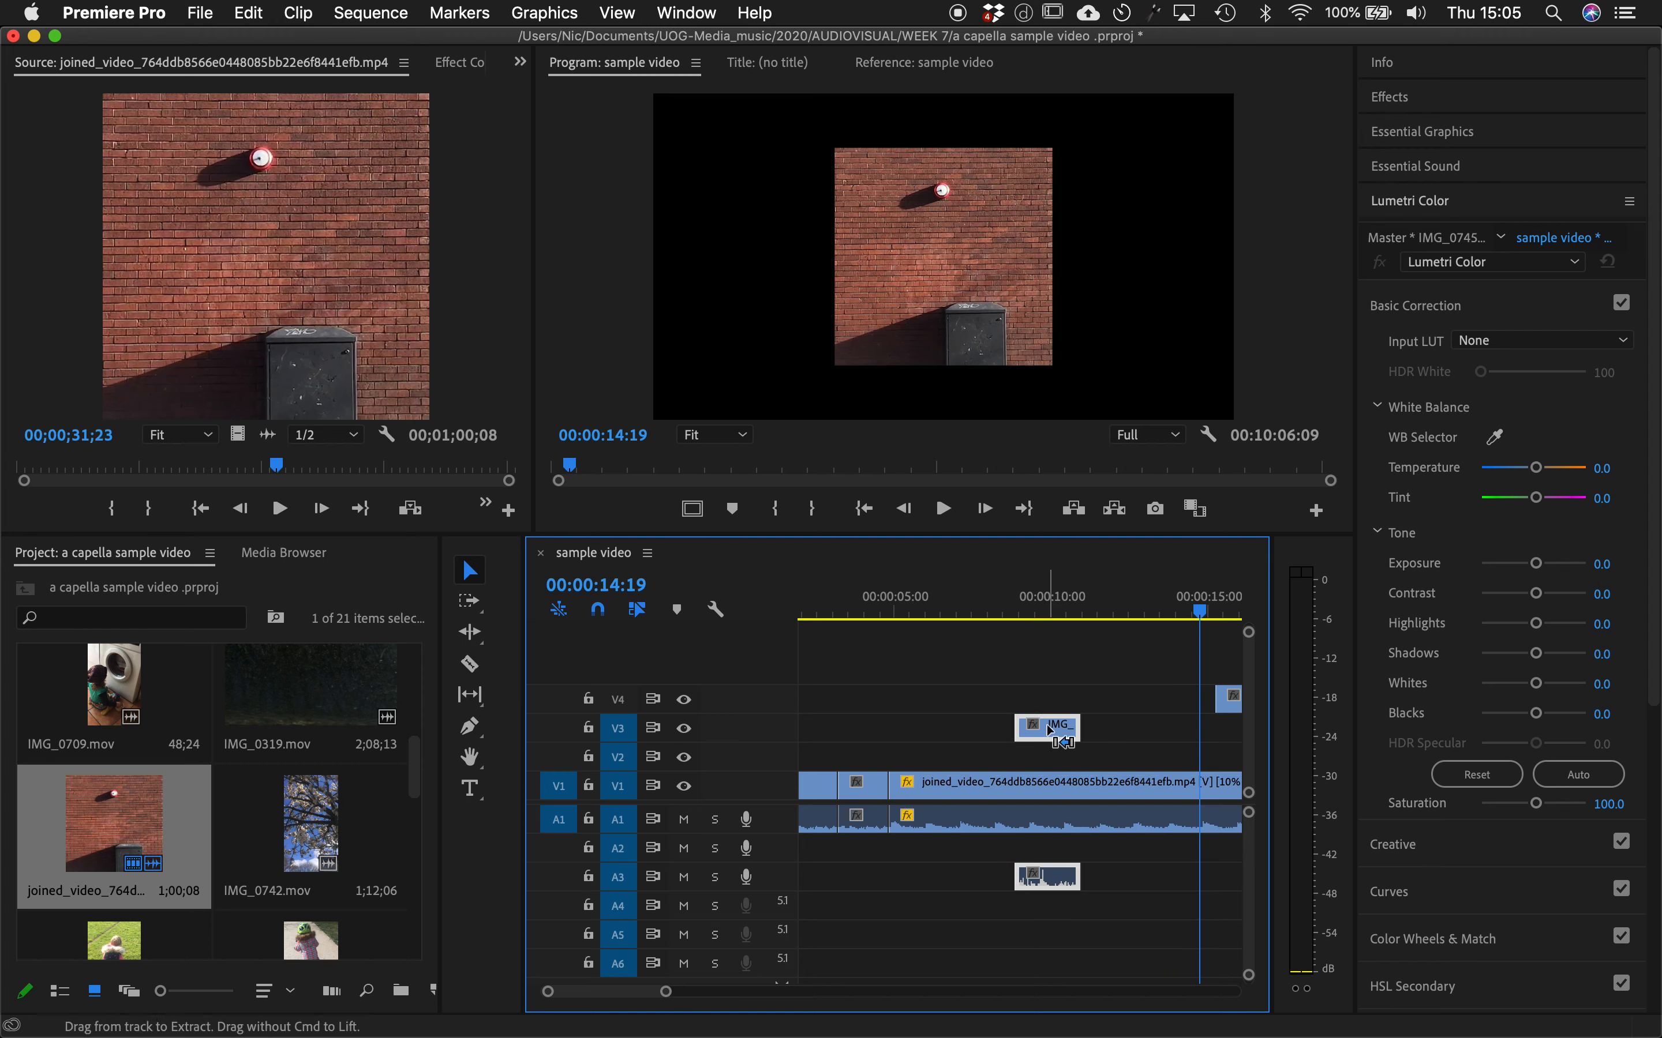
pyautogui.press('Down')
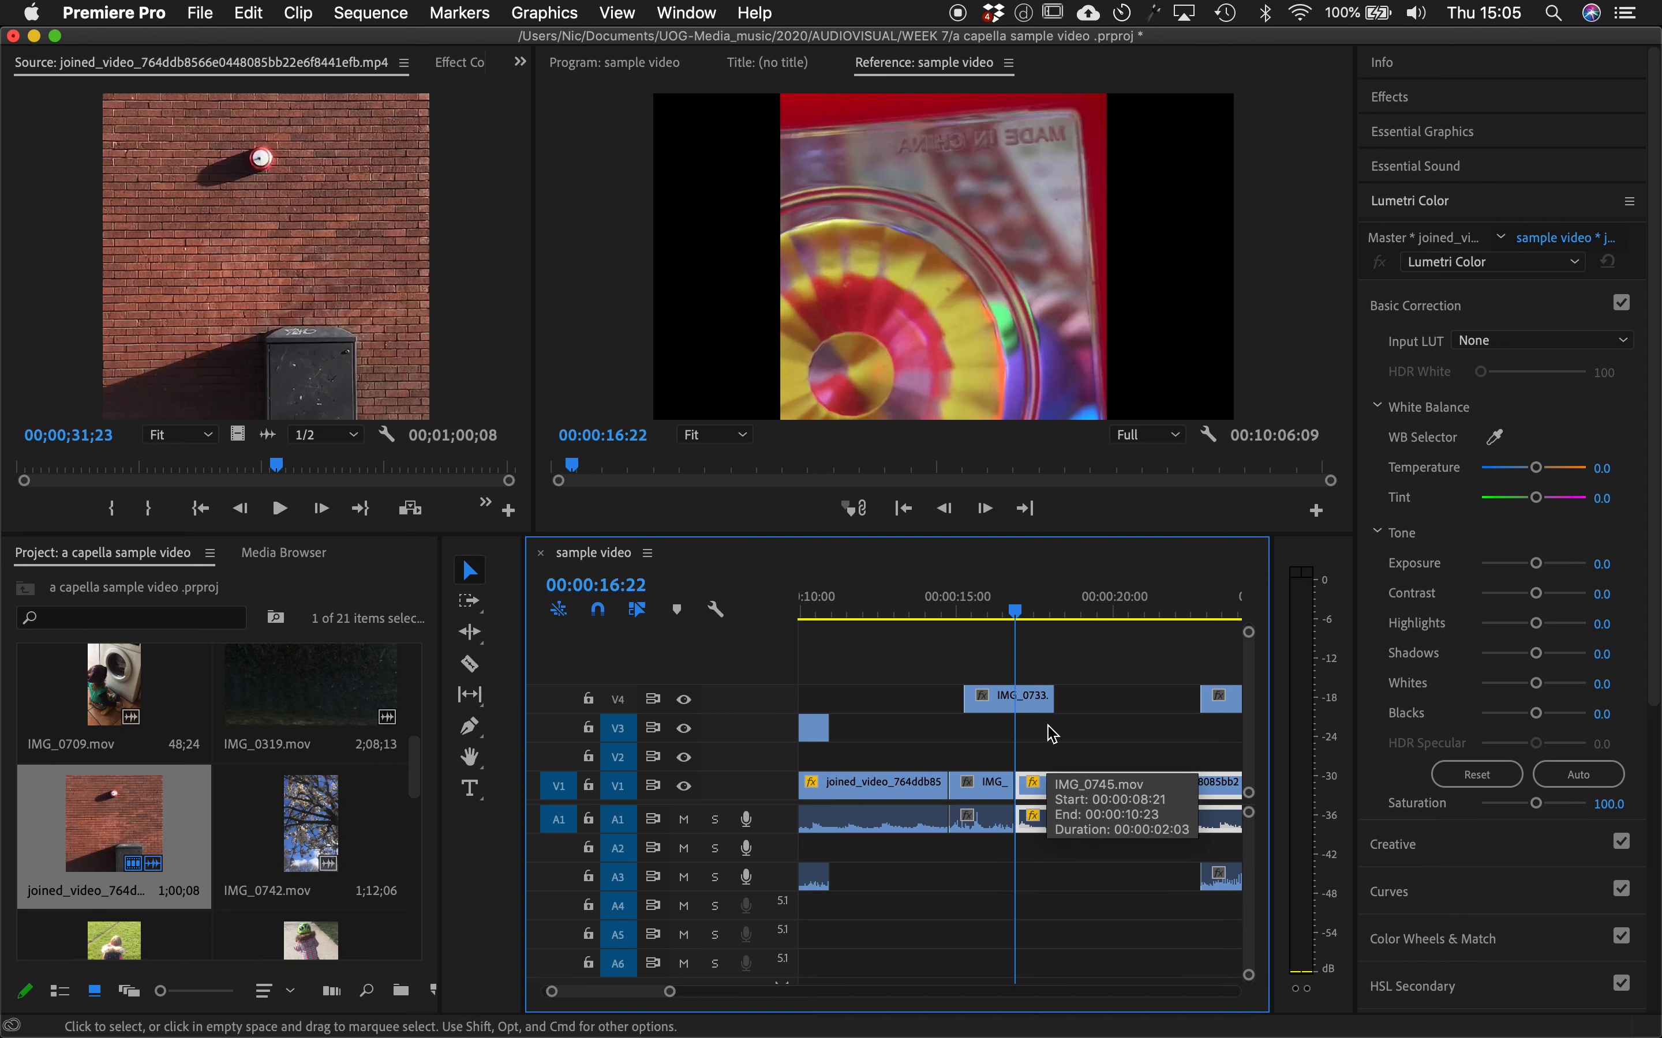
pyautogui.press('super+z')
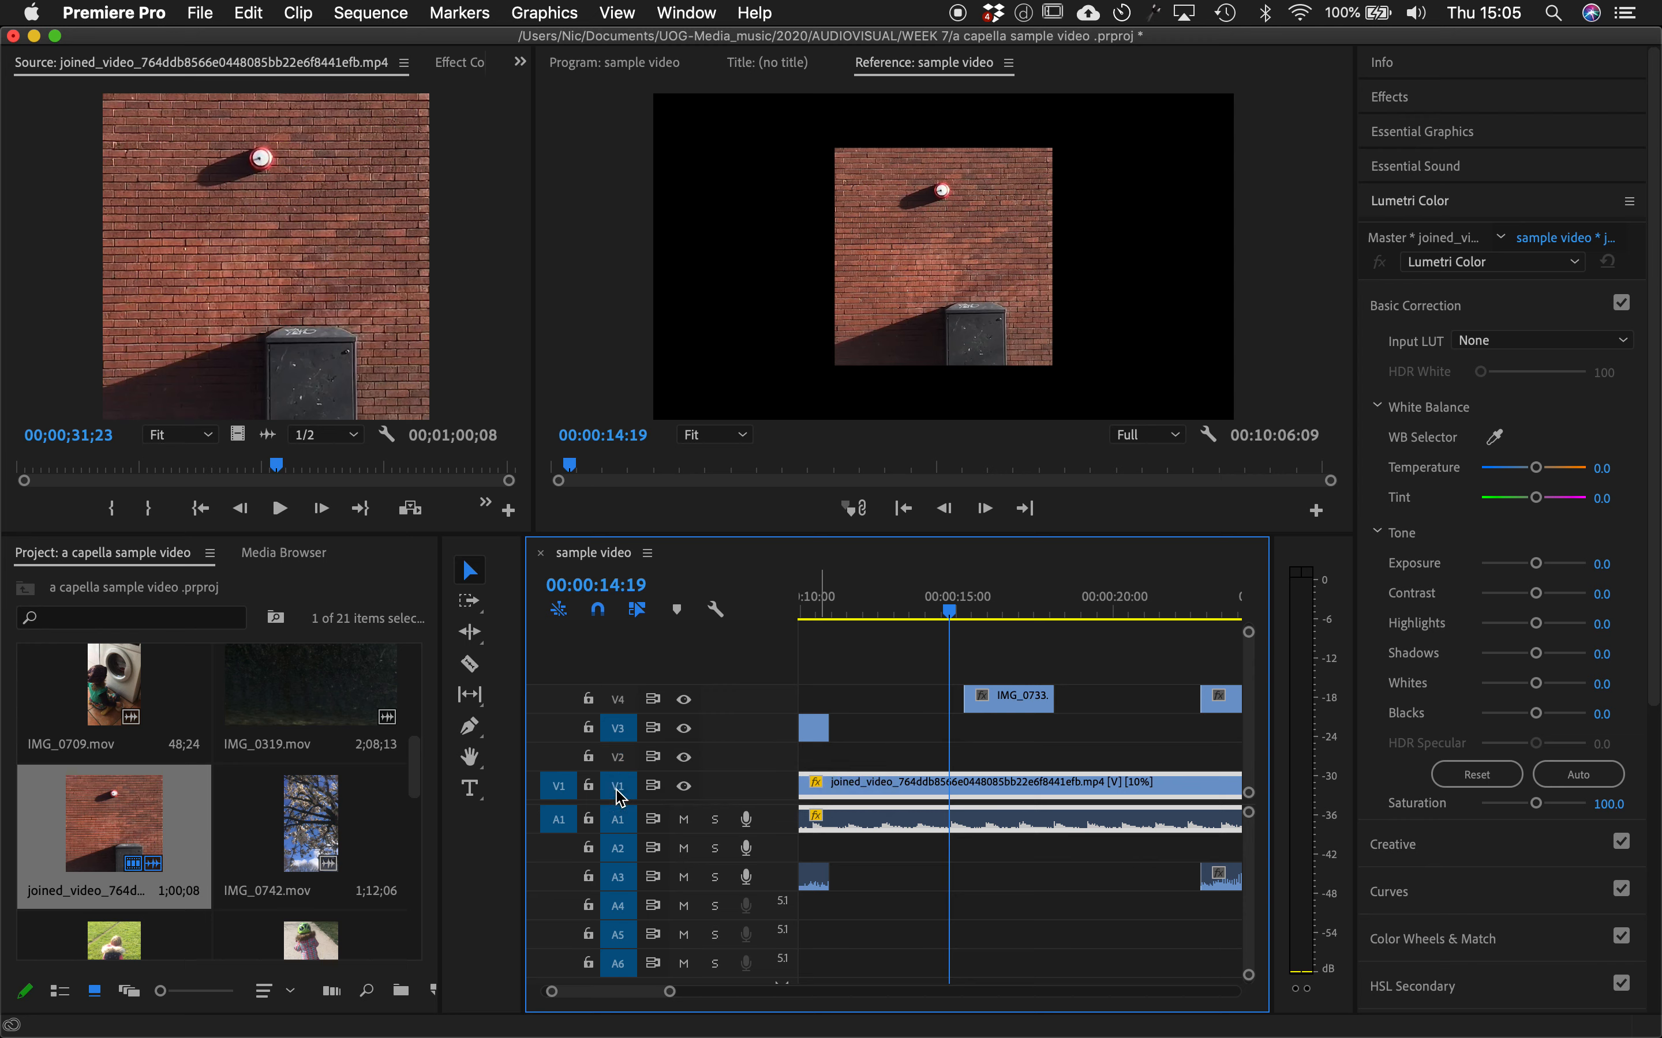
pyautogui.press('super+shift+z')
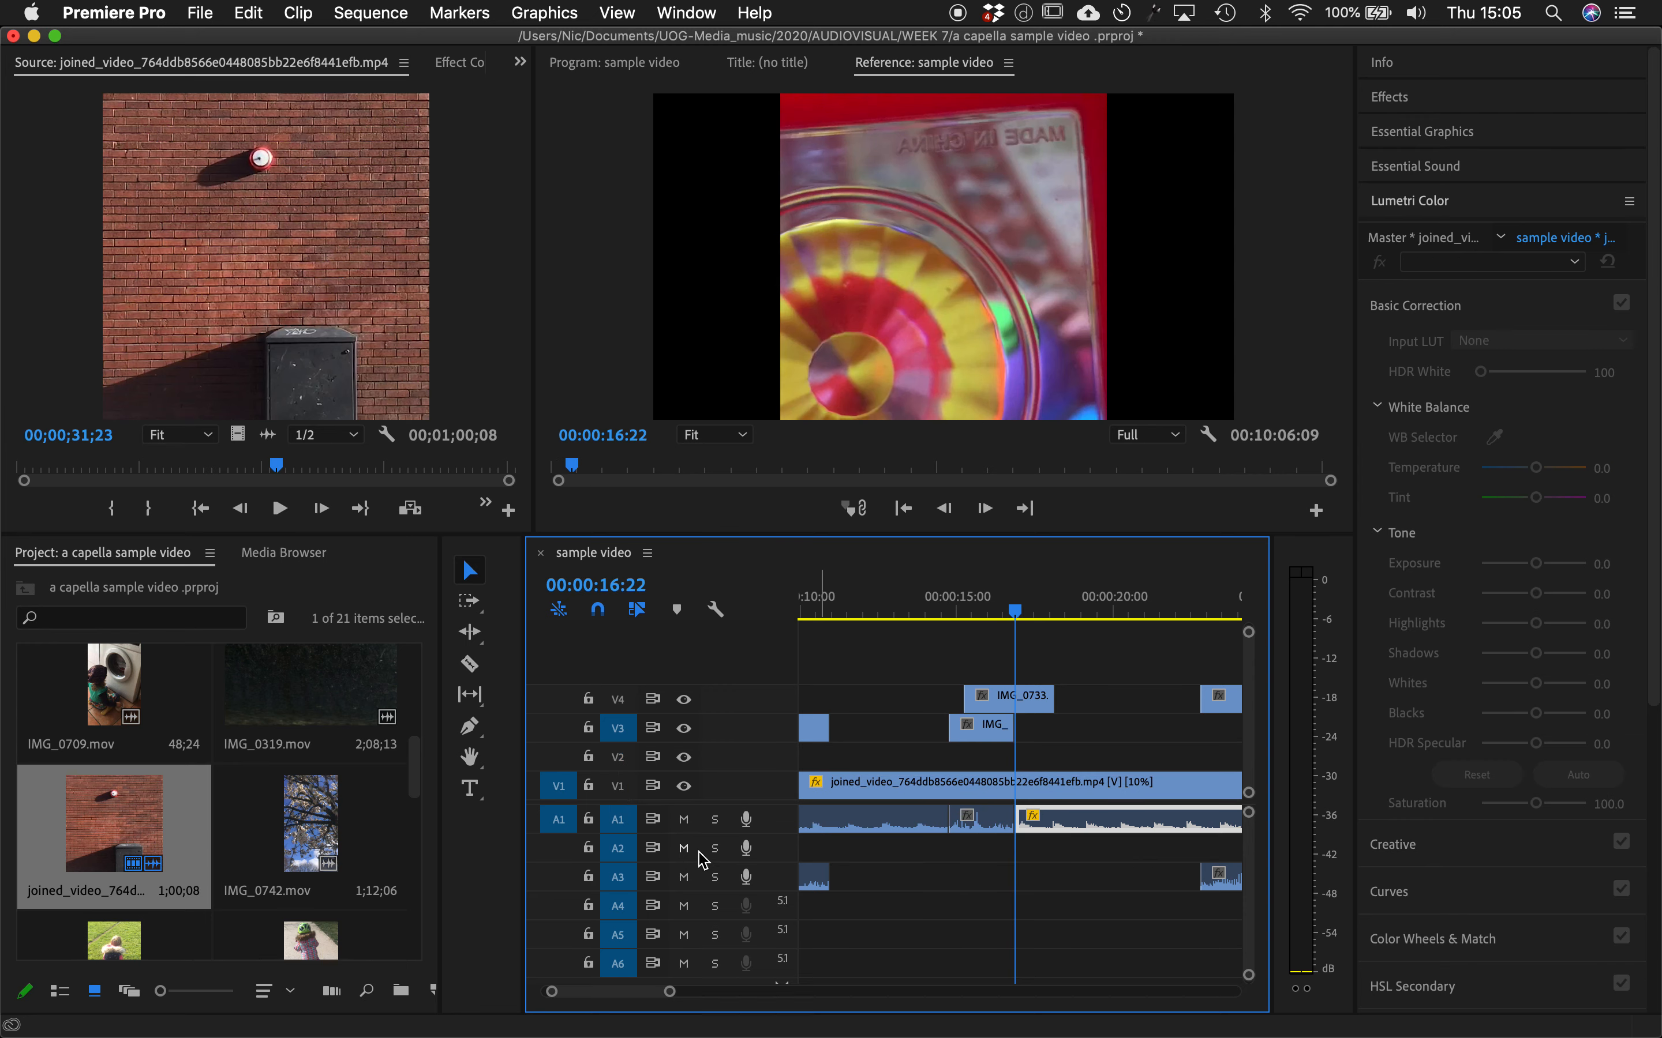
pyautogui.press('super+z')
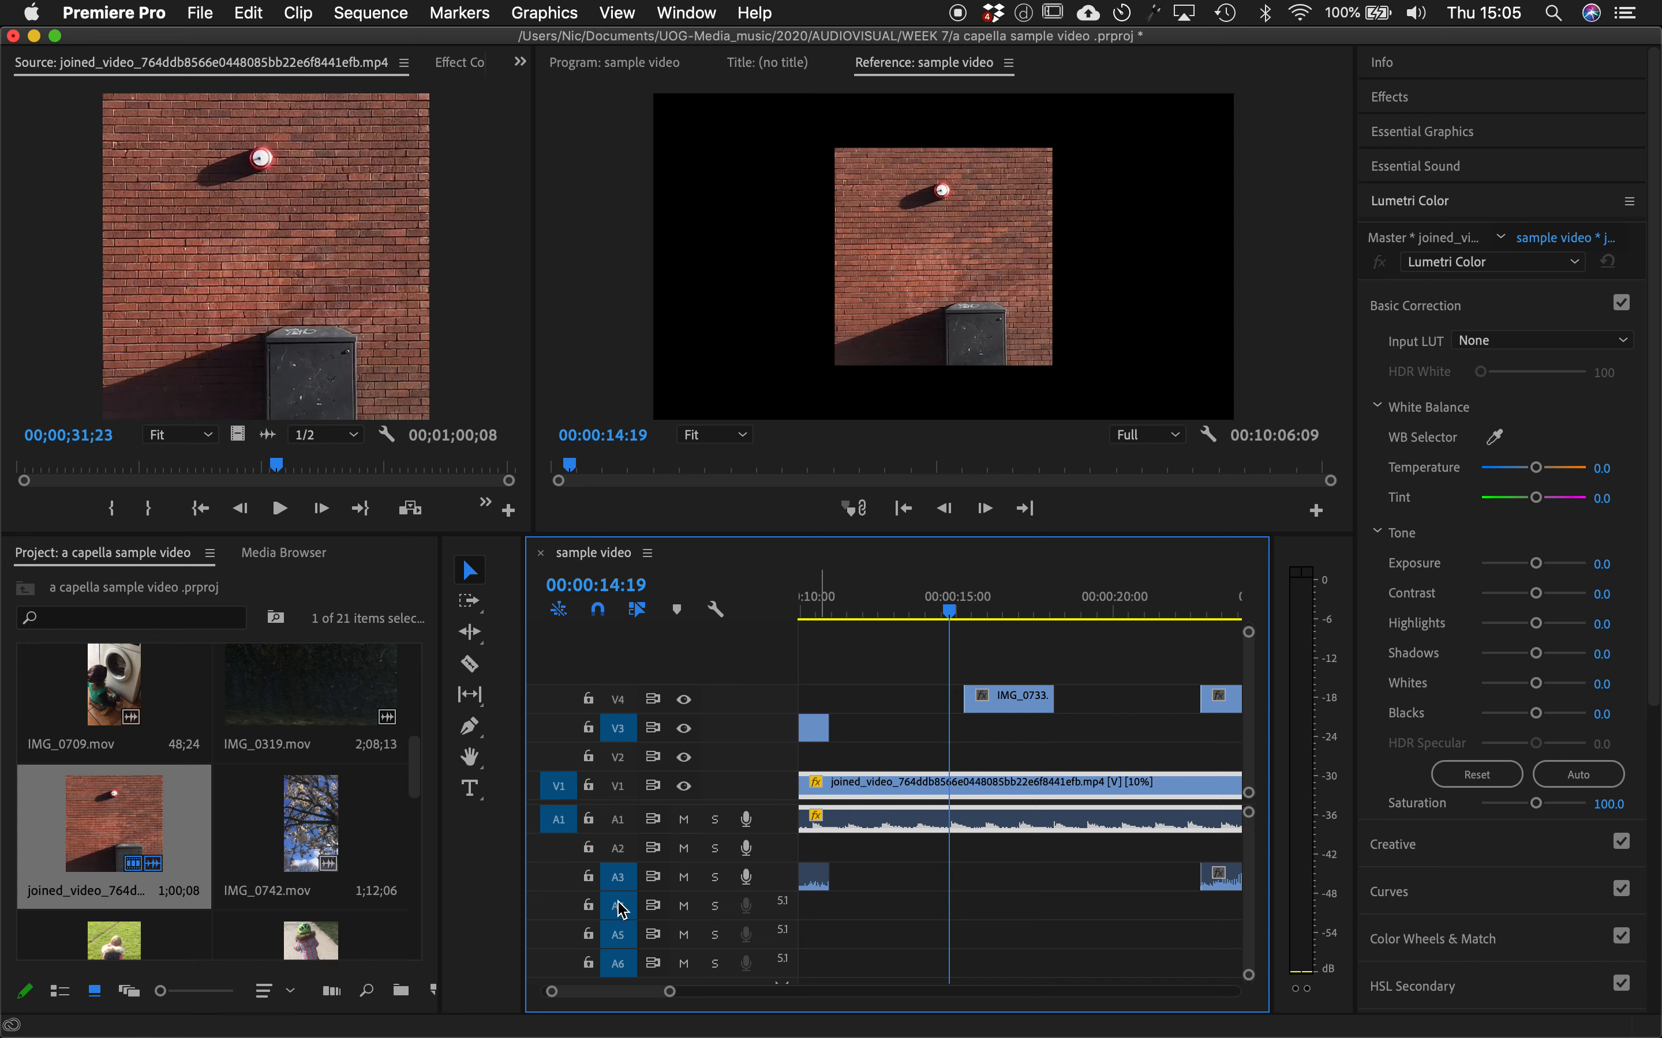
pyautogui.press('super+v')
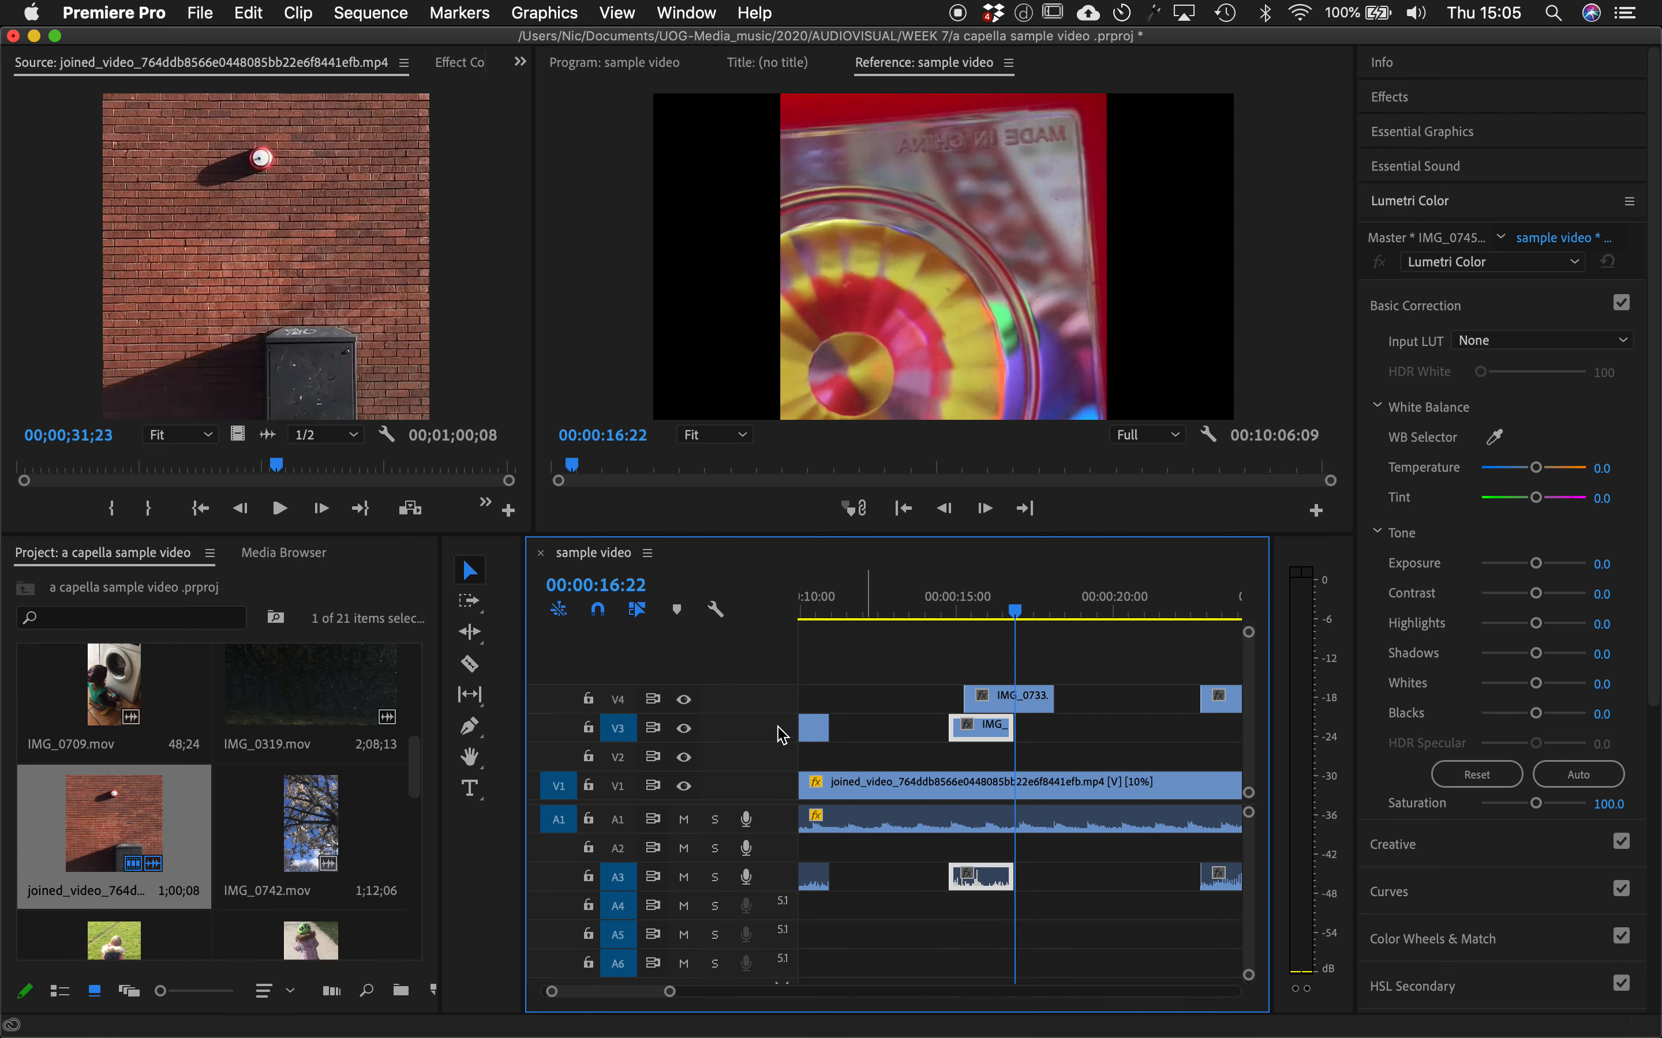
# - Move the IMG_0731.mov video from V3 to V4 and return its audio to A3 after trying it on a lower track
pyautogui.moveTo(669, 992); pyautogui.dragTo(750, 991)
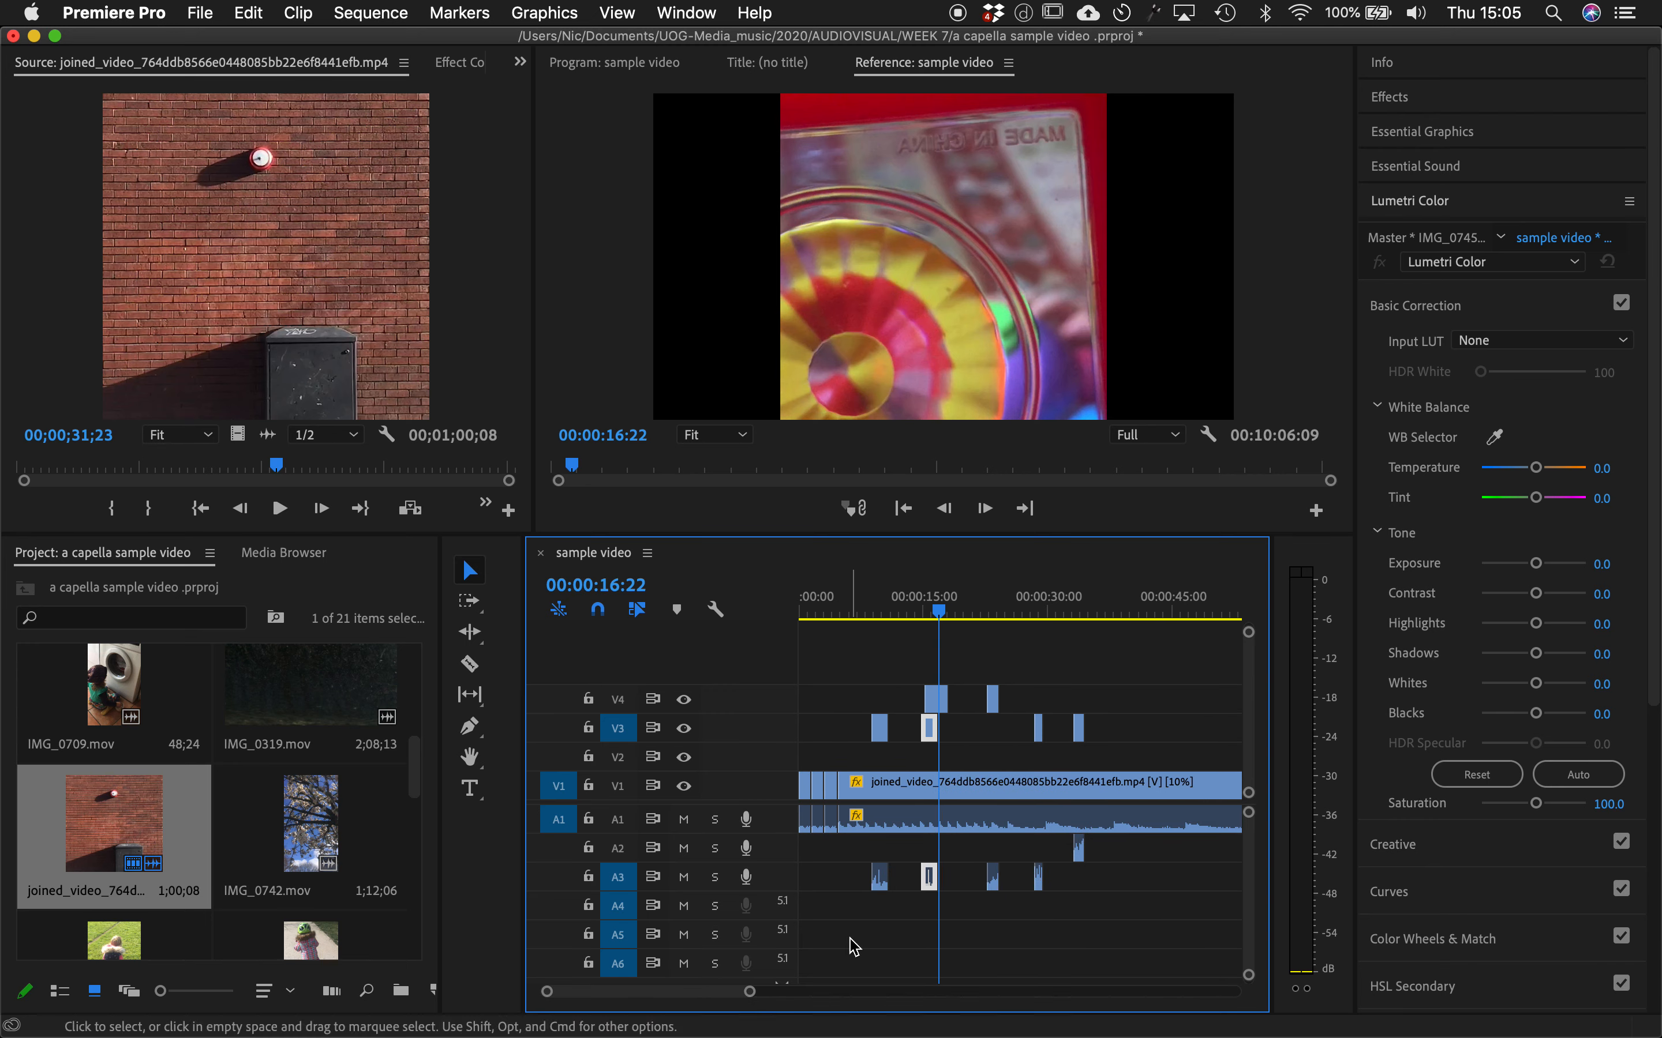
pyautogui.click(1039, 729)
pyautogui.moveTo(1042, 733); pyautogui.dragTo(1041, 703)
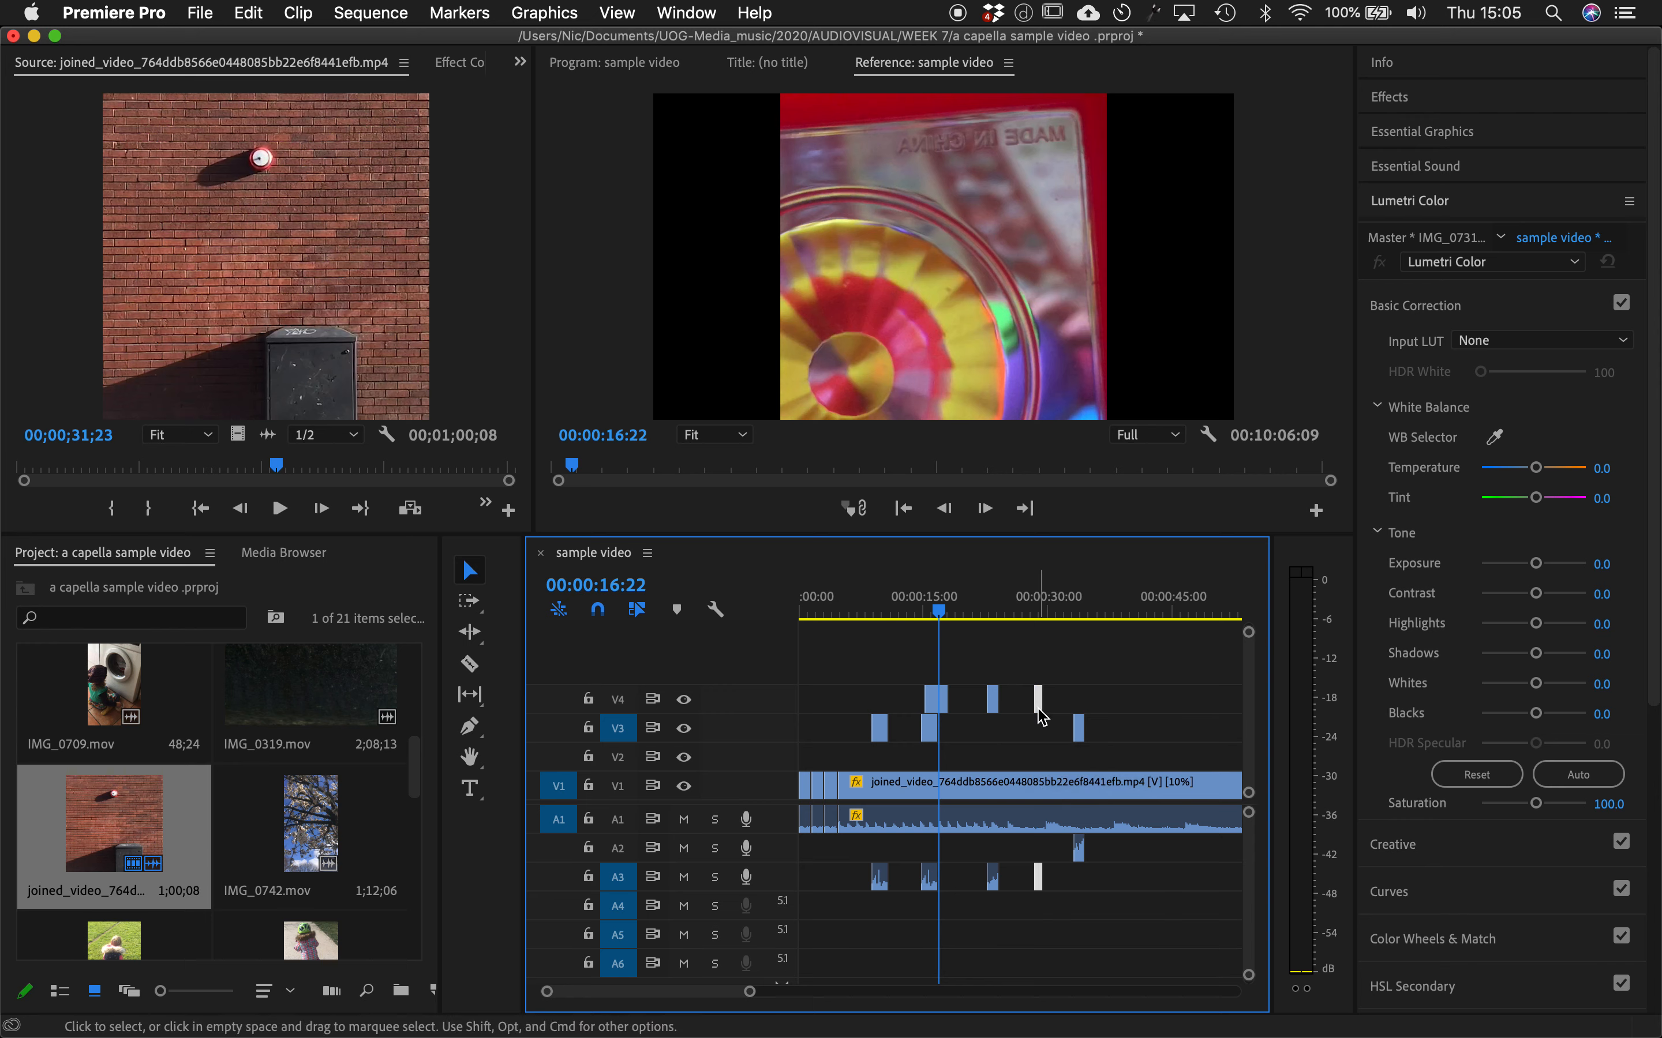
pyautogui.moveTo(1041, 876); pyautogui.dragTo(1041, 907)
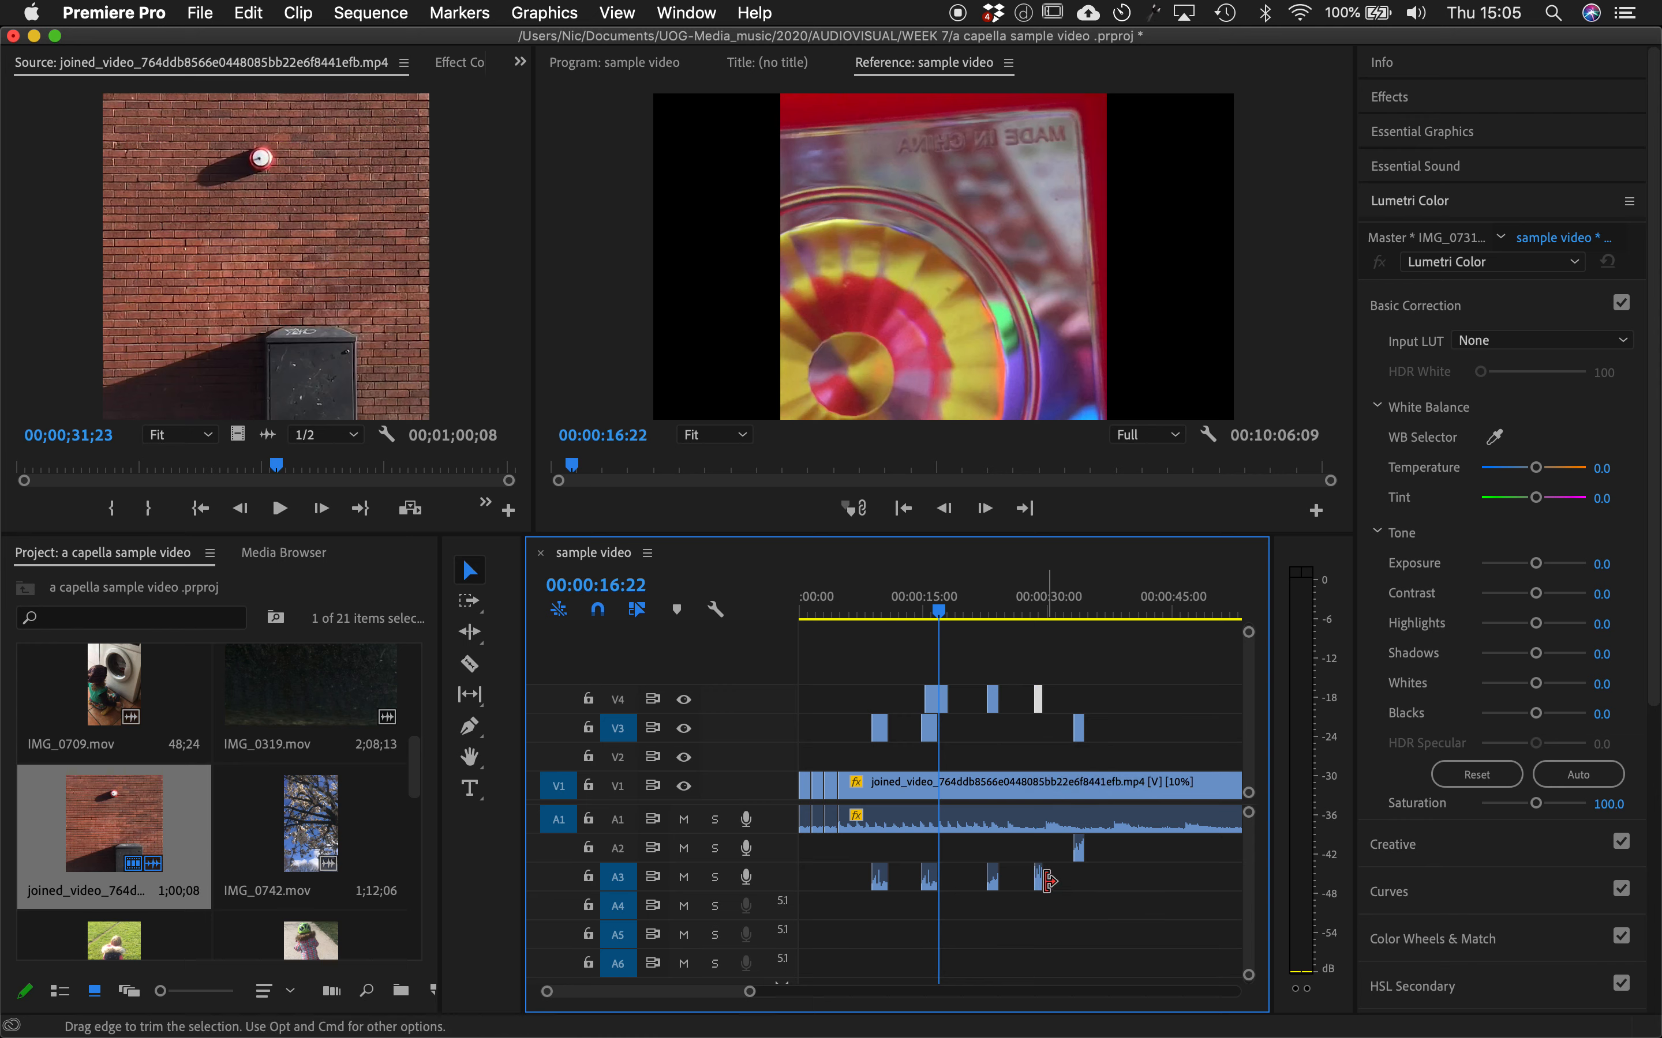
pyautogui.moveTo(1037, 879); pyautogui.dragTo(1041, 903)
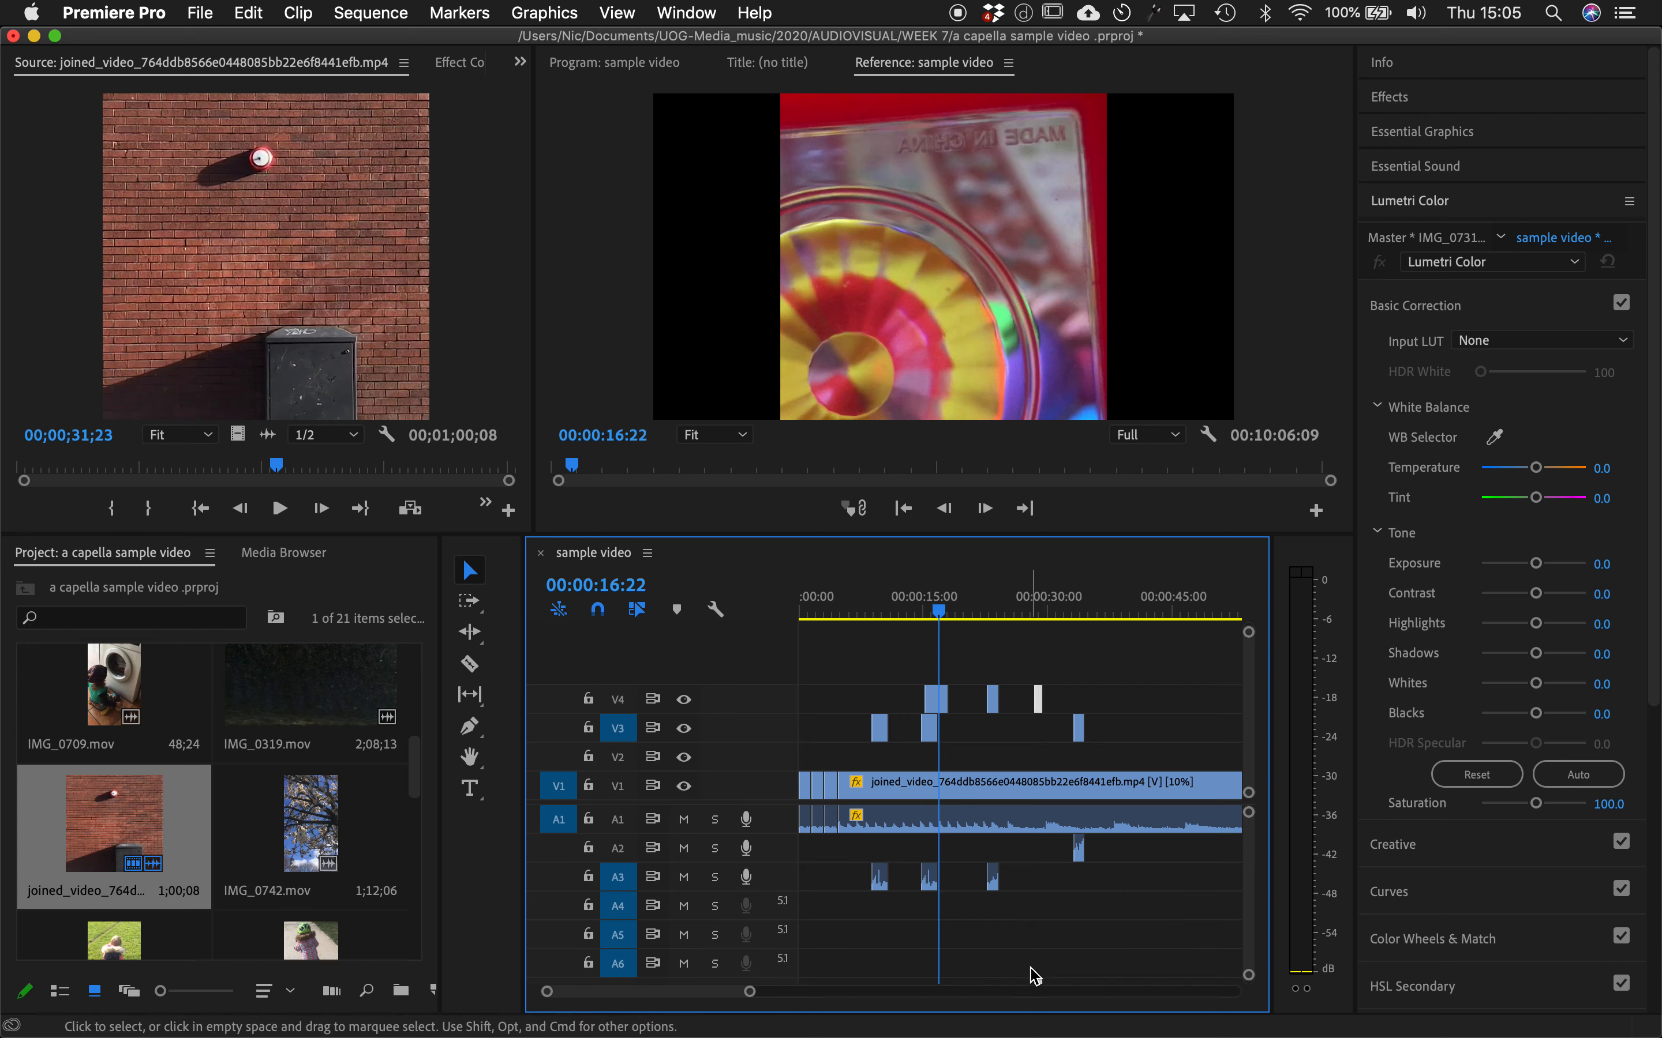
pyautogui.scroll(-2, 1037, 975)
pyautogui.moveTo(1041, 952); pyautogui.dragTo(1037, 834)
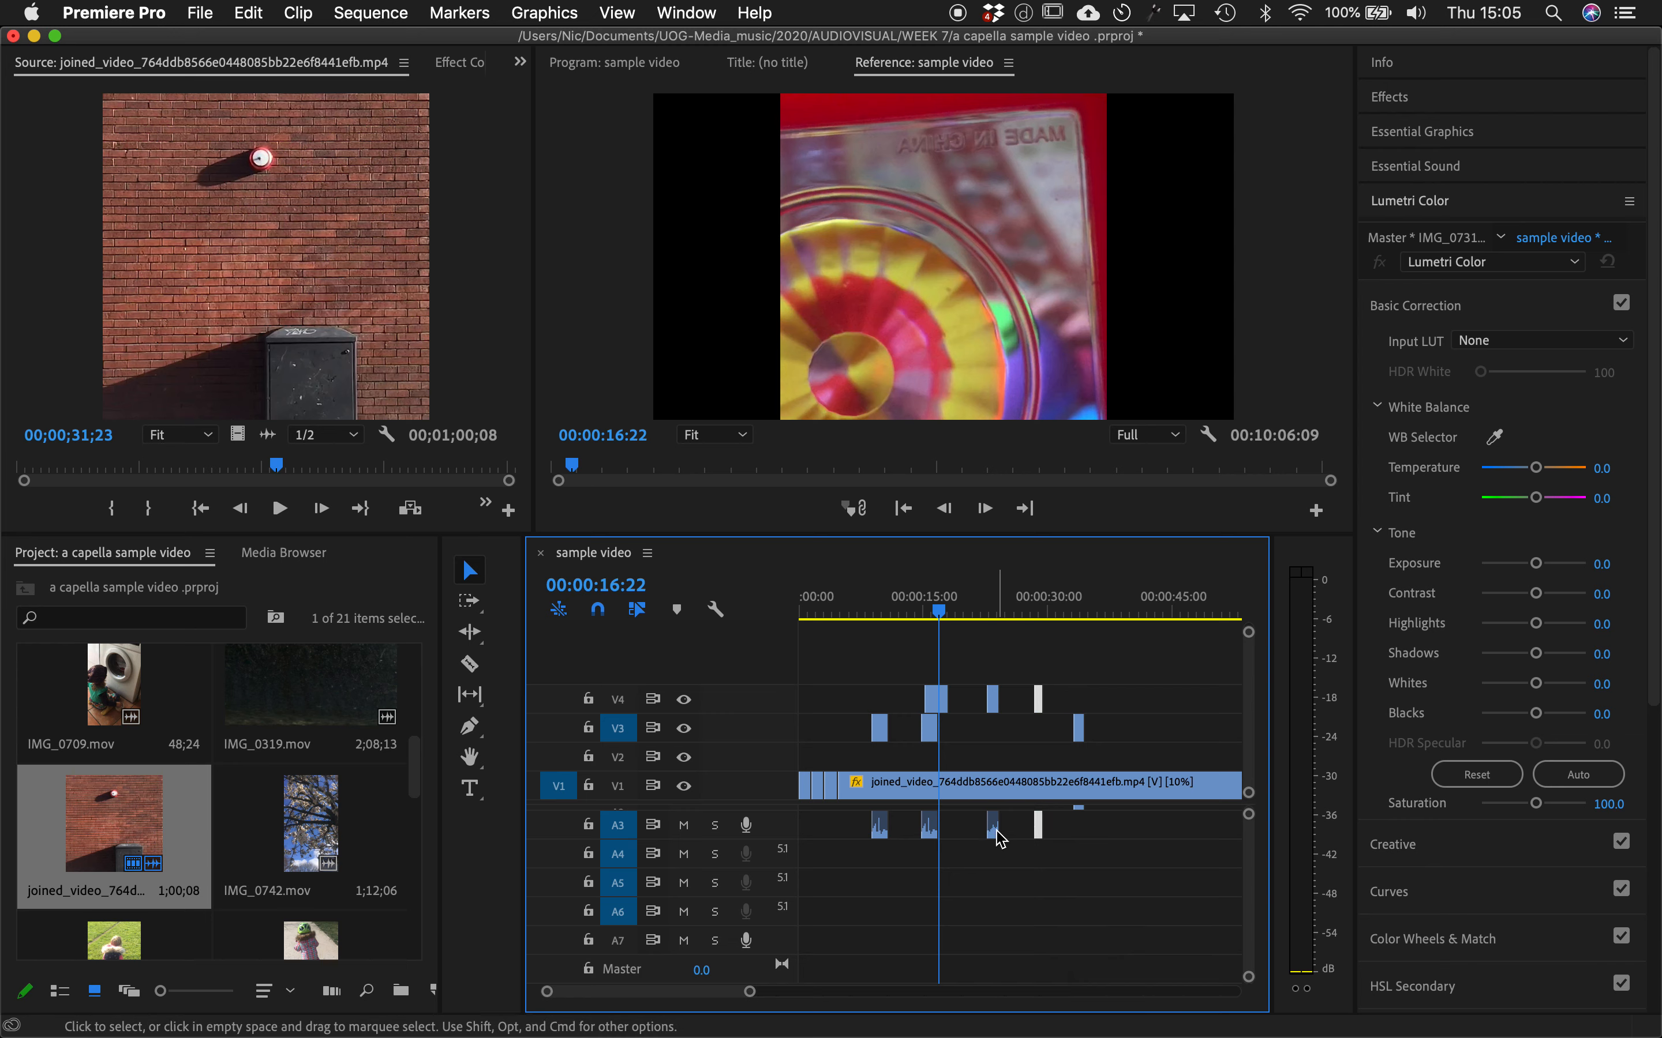
# - Move the IMG_0732.mov audio from A2 to A3 and its video from V3 to V4
pyautogui.scroll(2, 1001, 839)
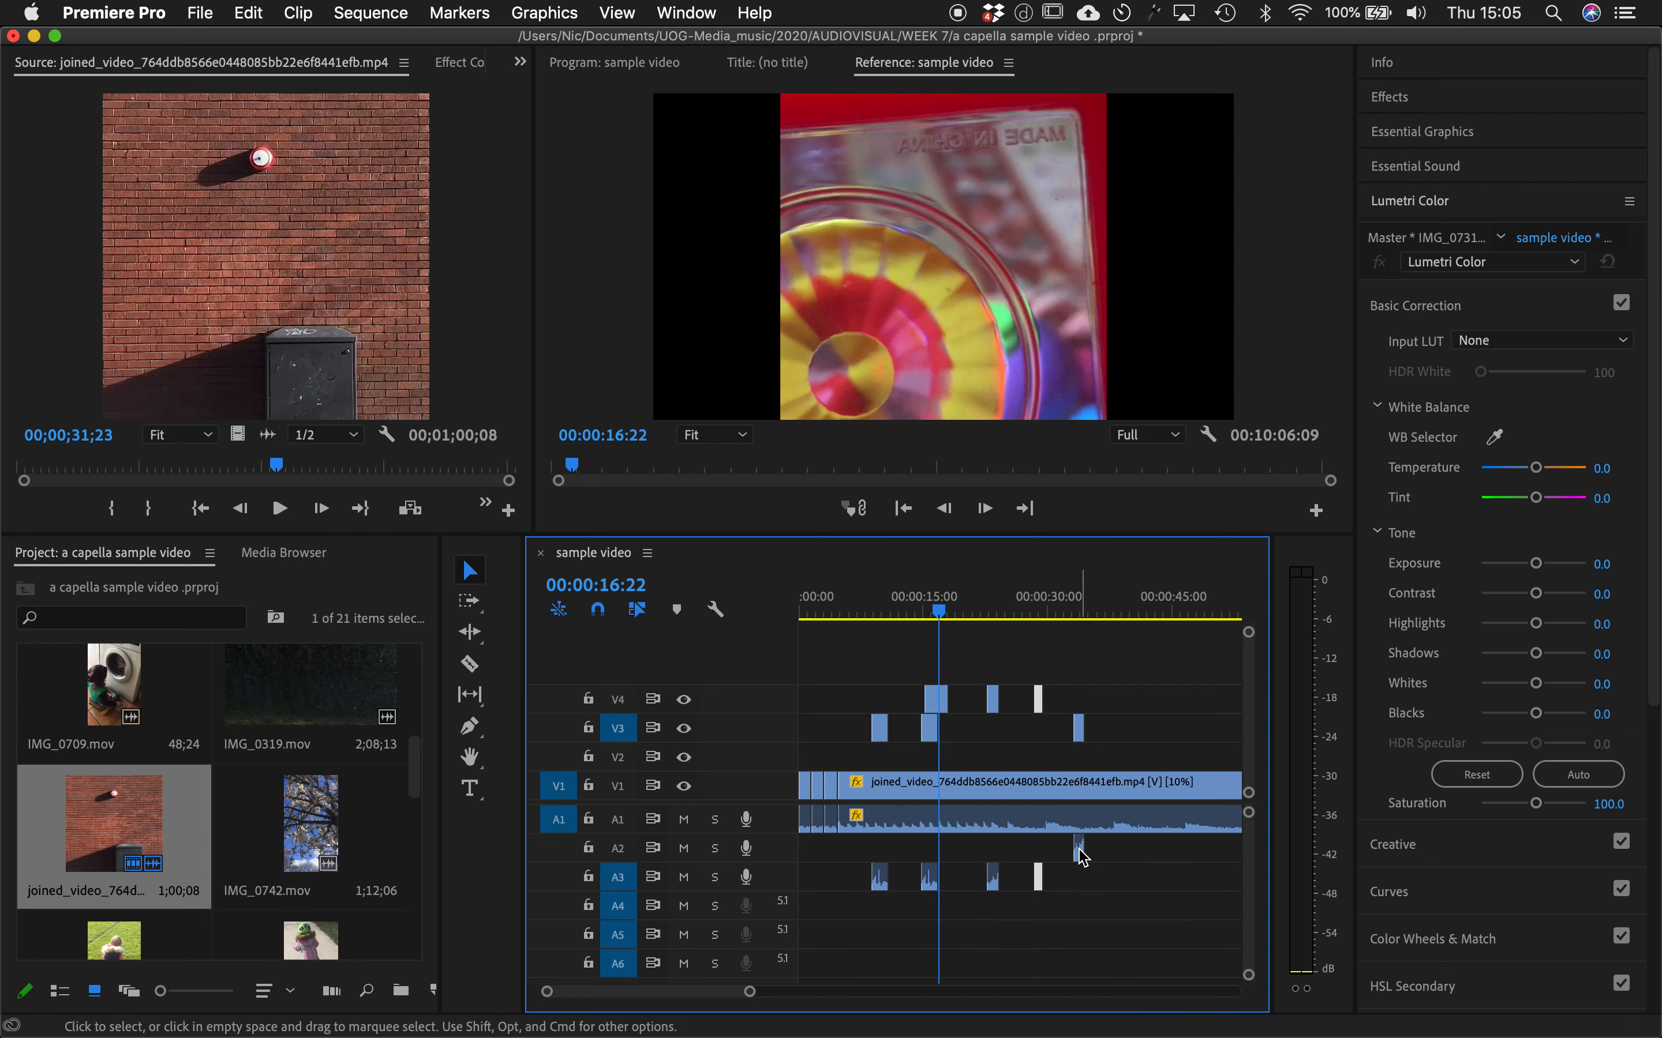
pyautogui.moveTo(1083, 859); pyautogui.dragTo(1083, 886)
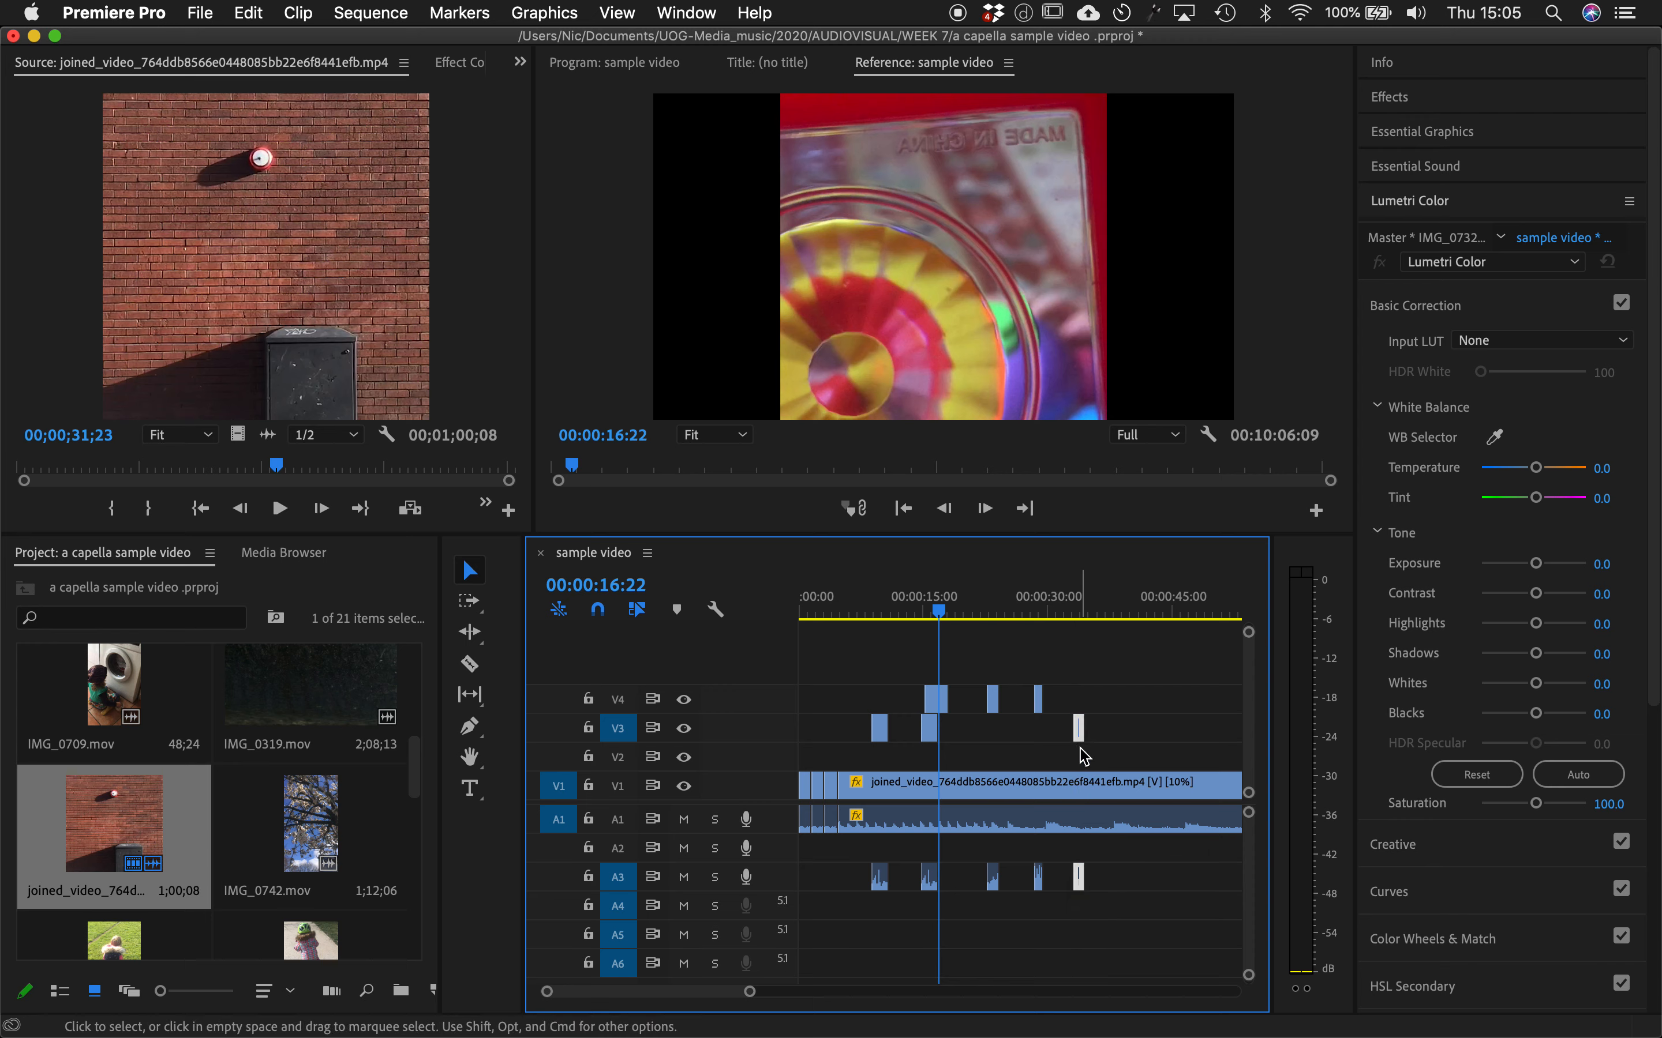
pyautogui.moveTo(1083, 731); pyautogui.dragTo(1081, 702)
# - Move both IMG_0745.mov clips down to V2 and up to A2, and target V2 and A2 instead of V3
pyautogui.click(880, 729)
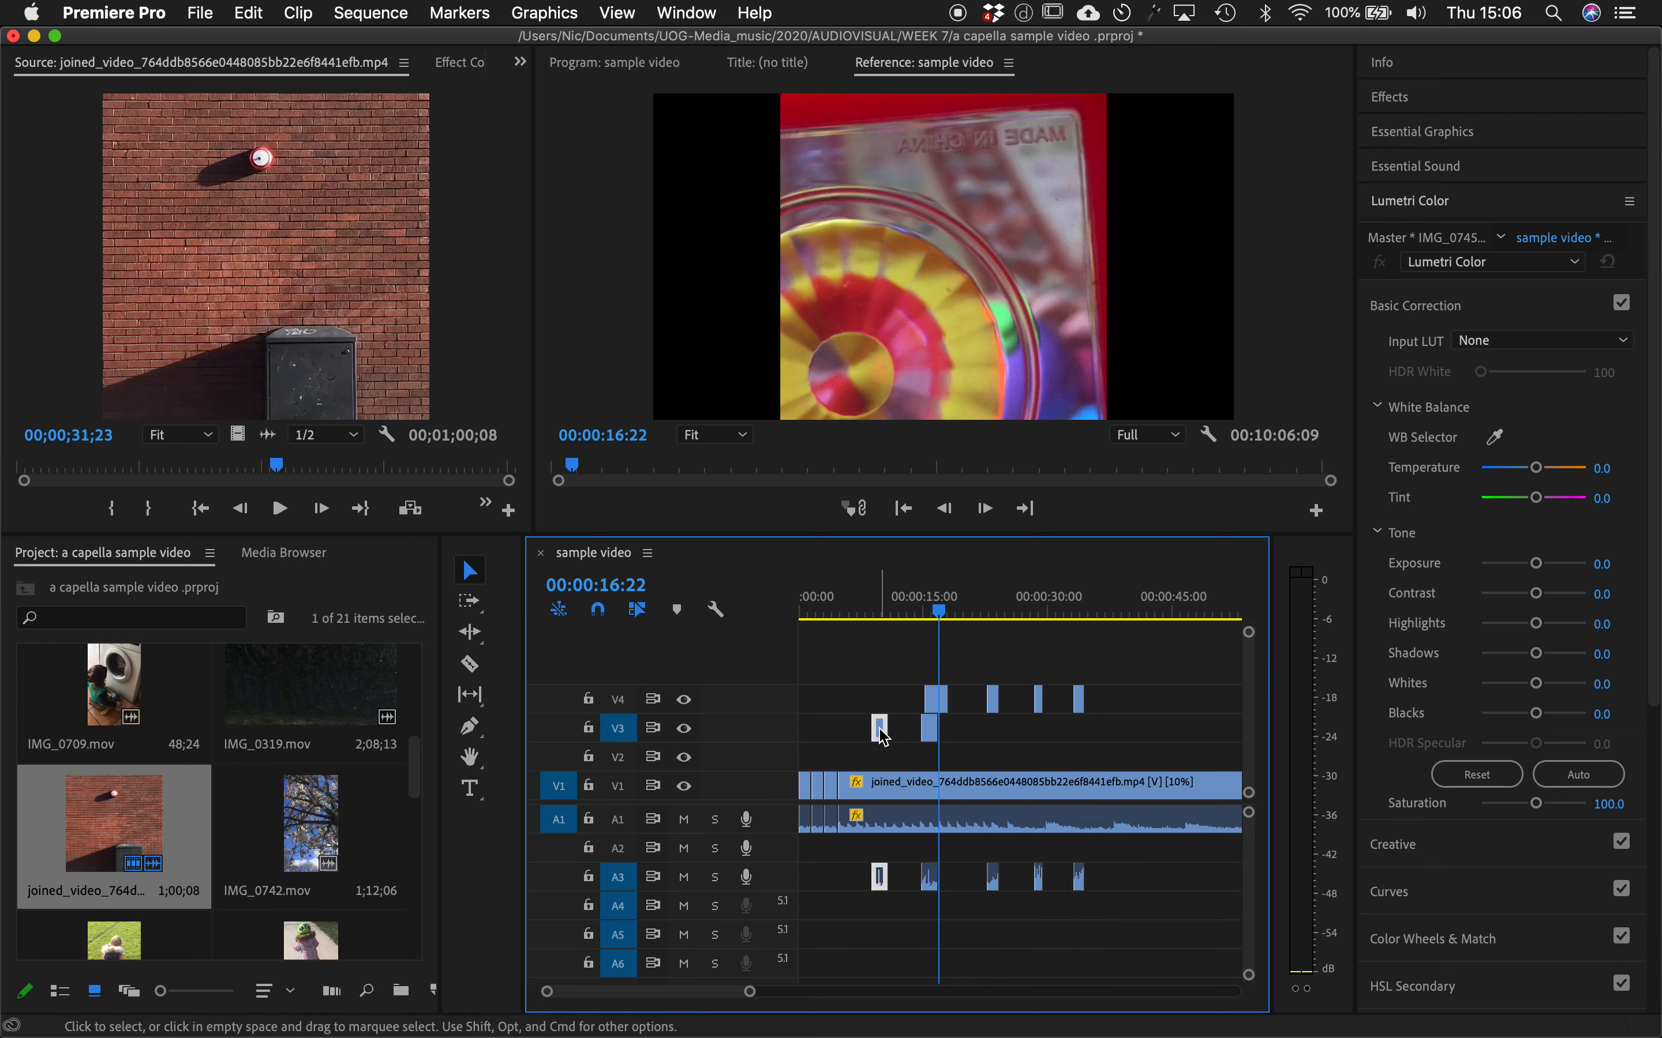
pyautogui.keyDown('shift'); pyautogui.click(937, 736); pyautogui.keyUp('shift')
pyautogui.moveTo(936, 736); pyautogui.dragTo(935, 764)
pyautogui.moveTo(884, 886); pyautogui.dragTo(881, 851)
pyautogui.click(618, 848)
pyautogui.click(619, 757)
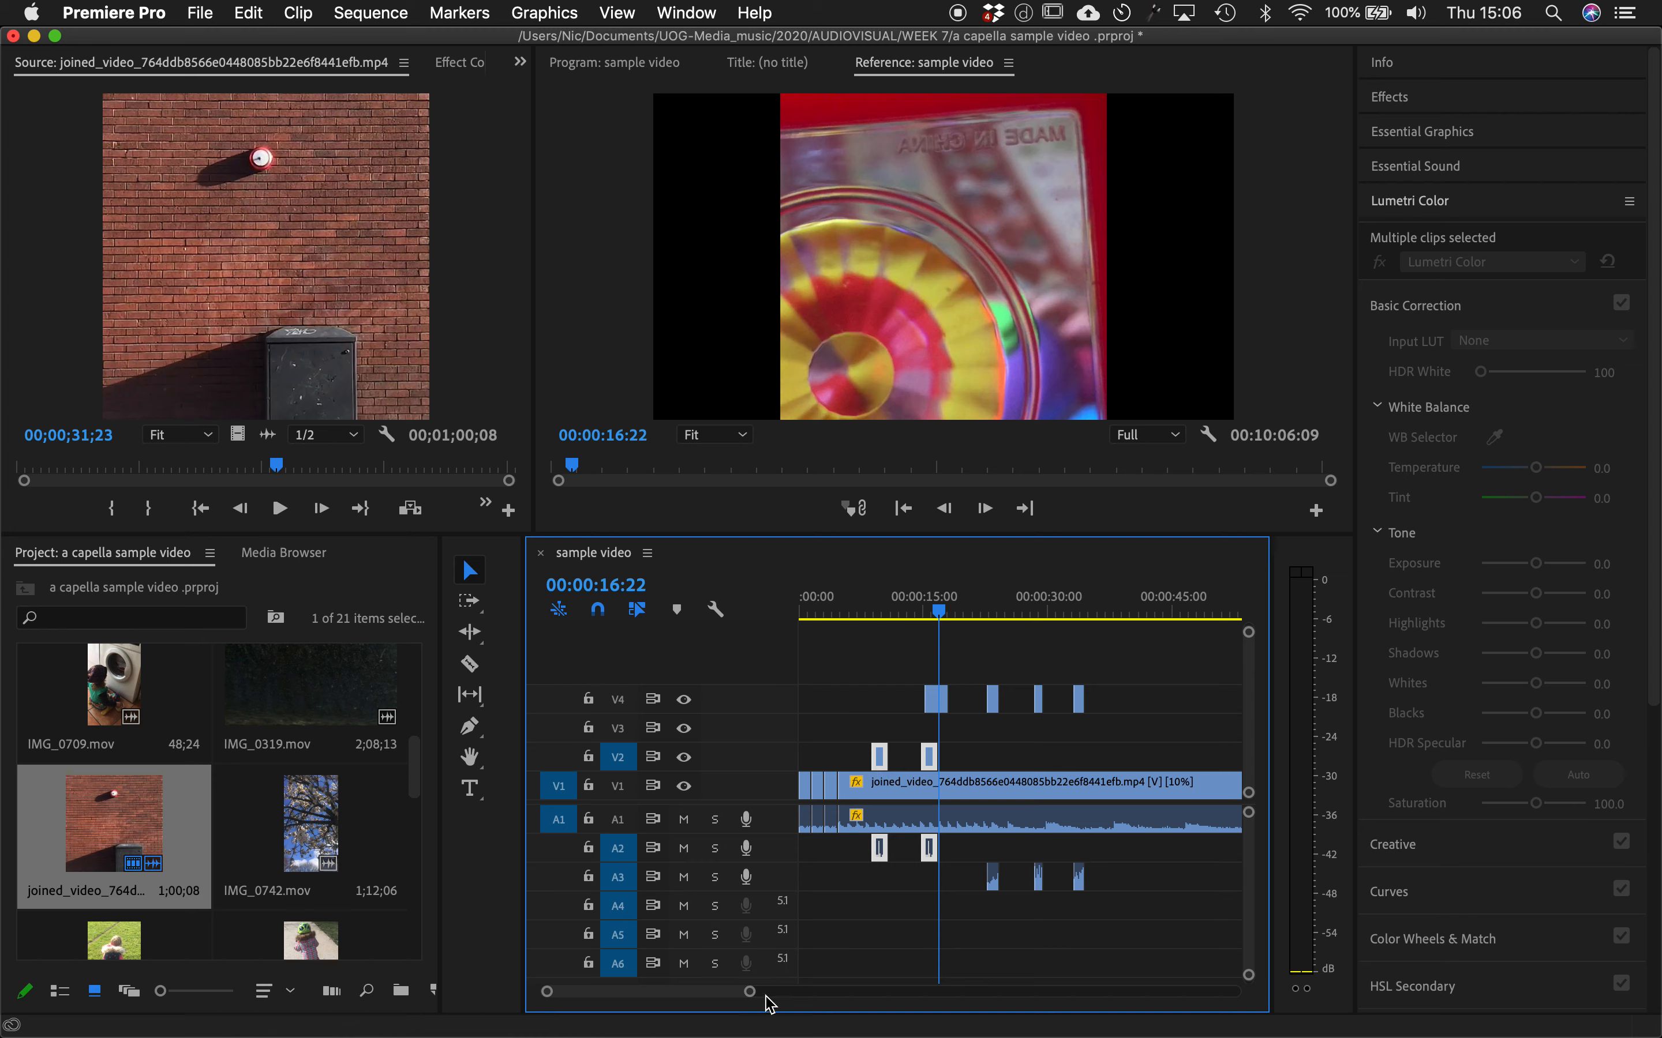
# - Paste two more copies of IMG_0745.mov on V2 and A2, the first at 00:00:21:05 and the second at about 00:00:27
pyautogui.moveTo(751, 999); pyautogui.dragTo(729, 997)
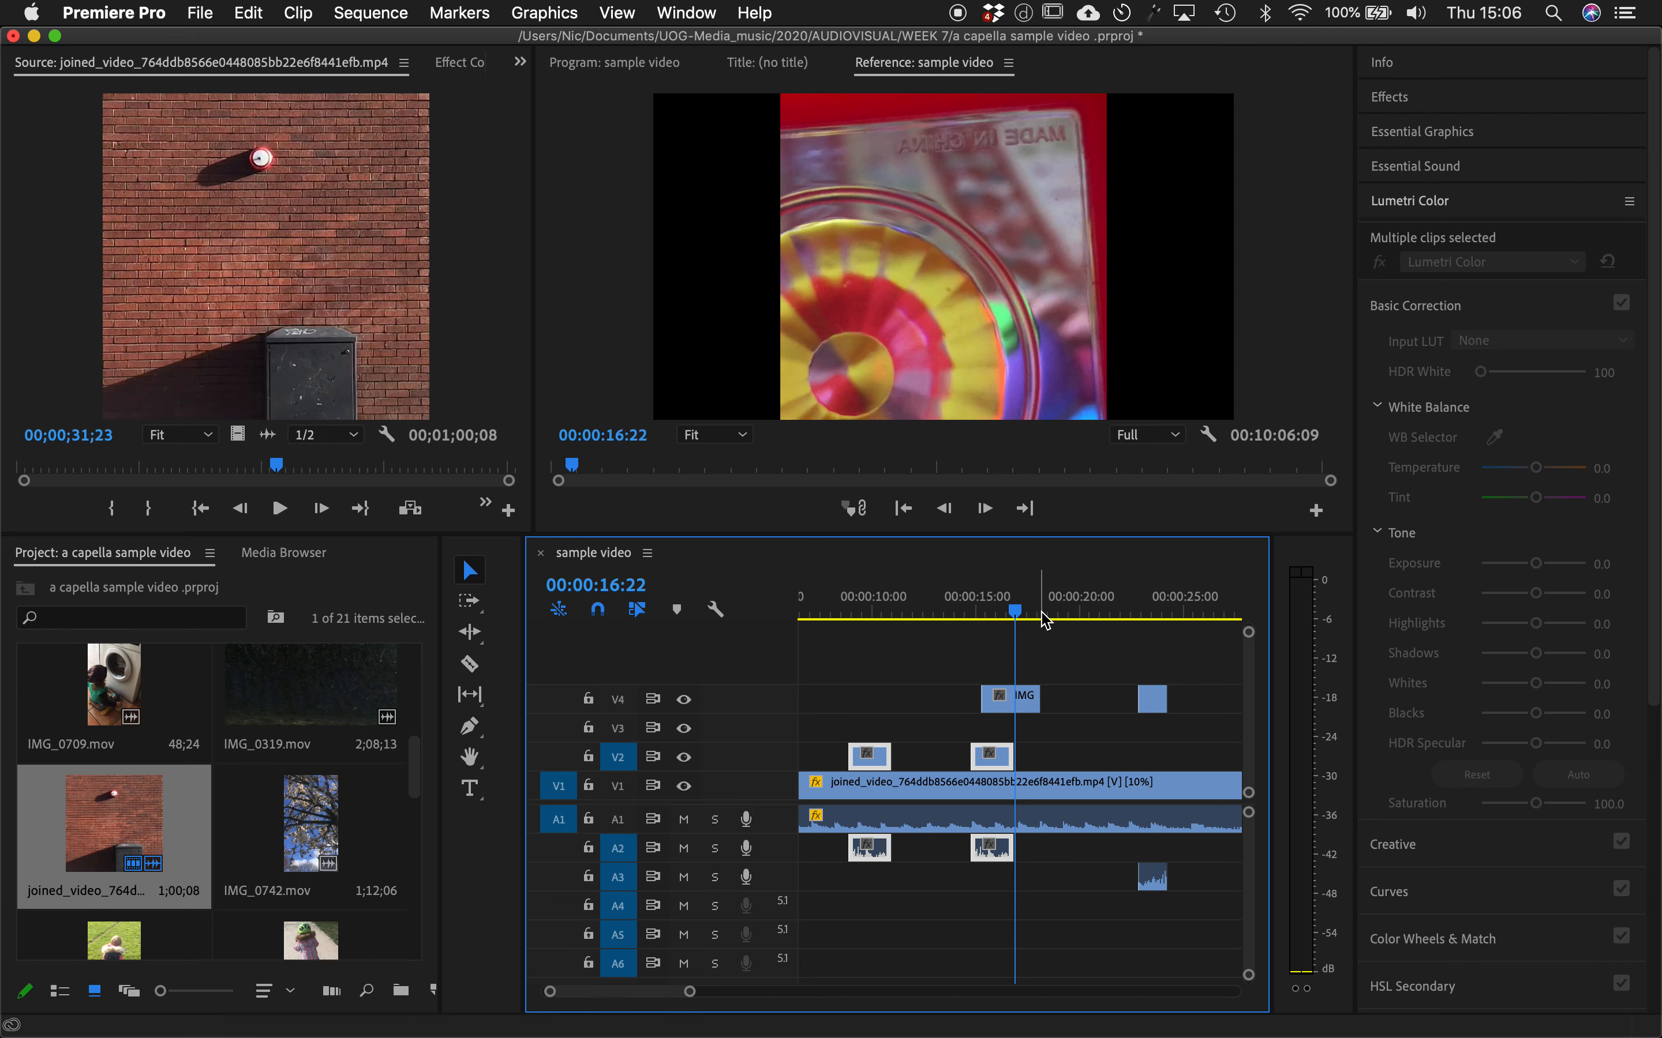
pyautogui.moveTo(1018, 616); pyautogui.dragTo(1108, 616)
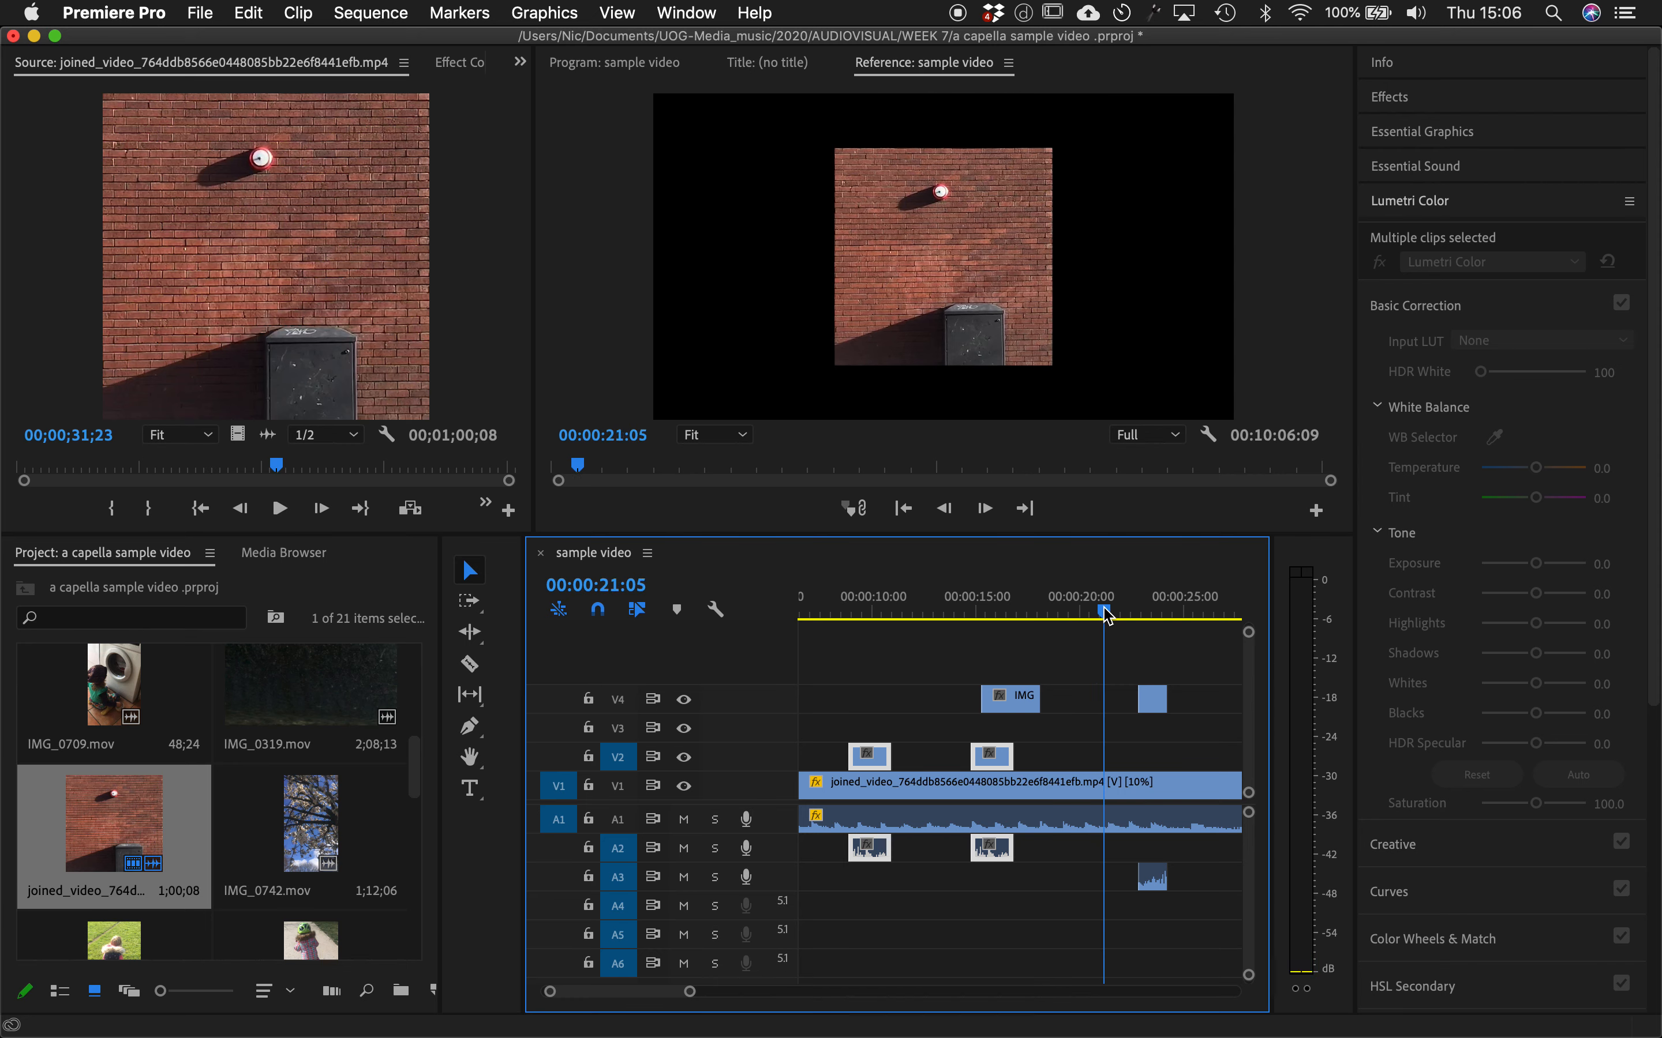
pyautogui.press('super+v')
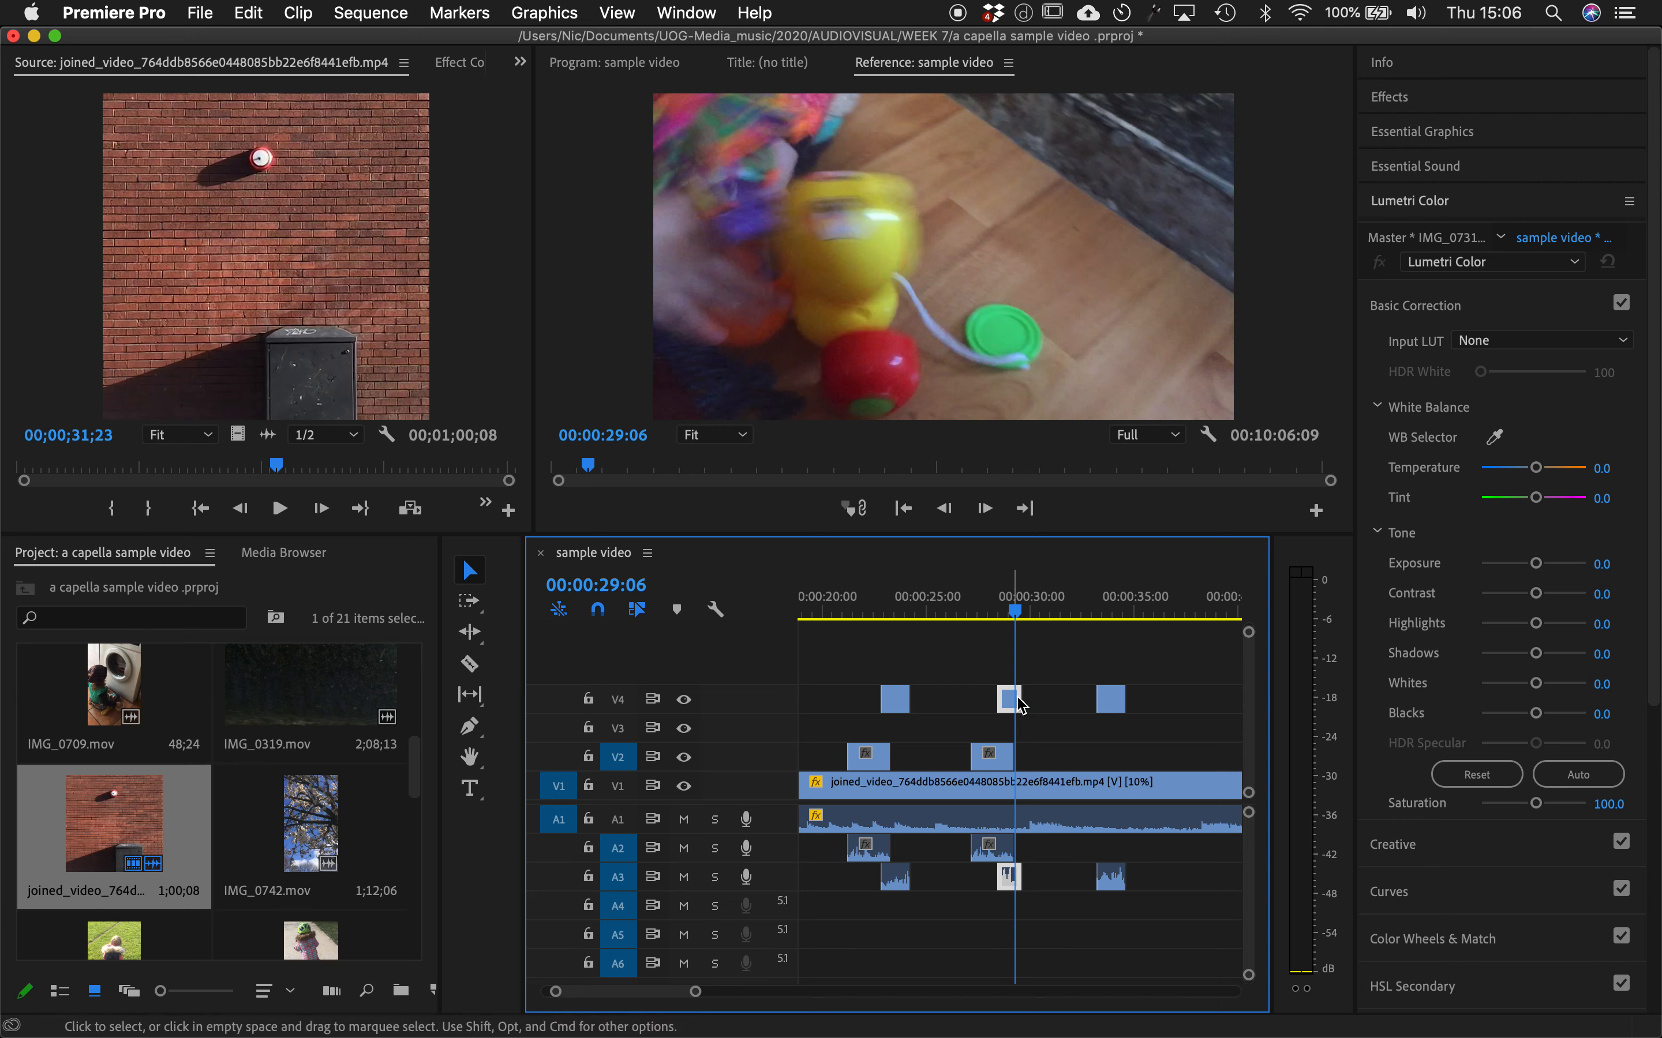
# - Move the IMG_0731.mov and IMG_0759.mov clips on V4 and A3 later, past the last IMG_0745.mov copy
pyautogui.moveTo(1015, 706); pyautogui.dragTo(1048, 706)
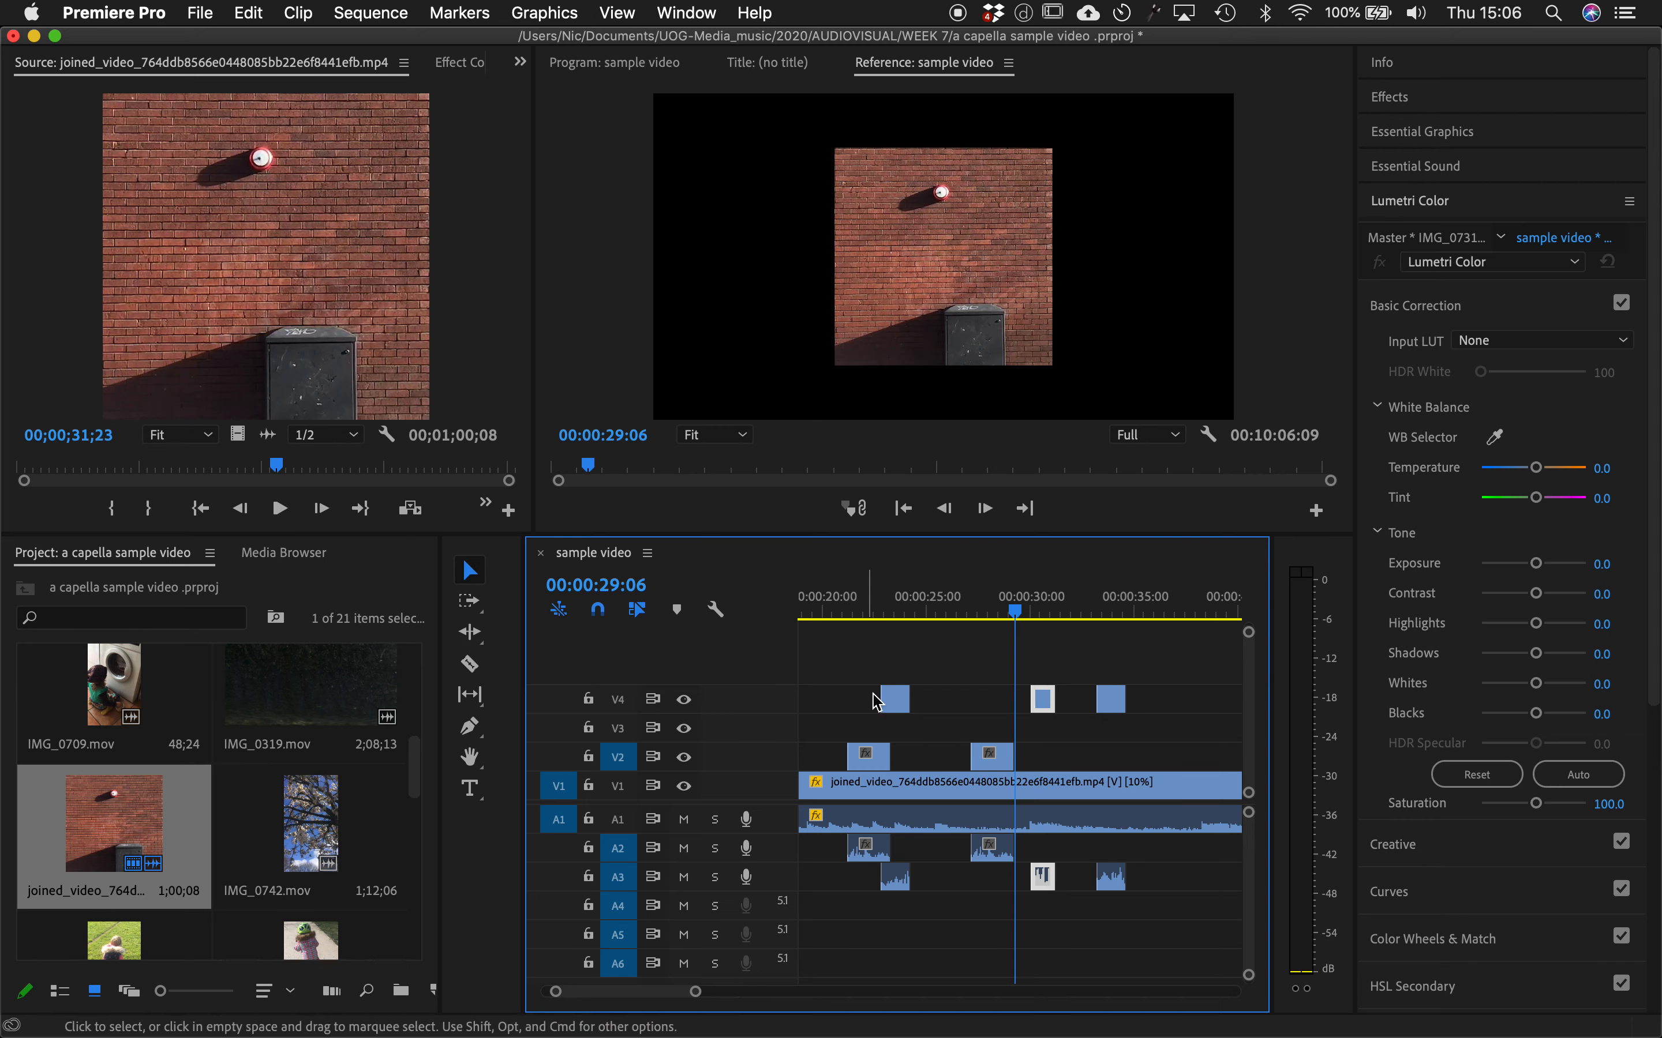
pyautogui.moveTo(903, 710); pyautogui.dragTo(1173, 707)
pyautogui.hscroll(-5, 877, 858)
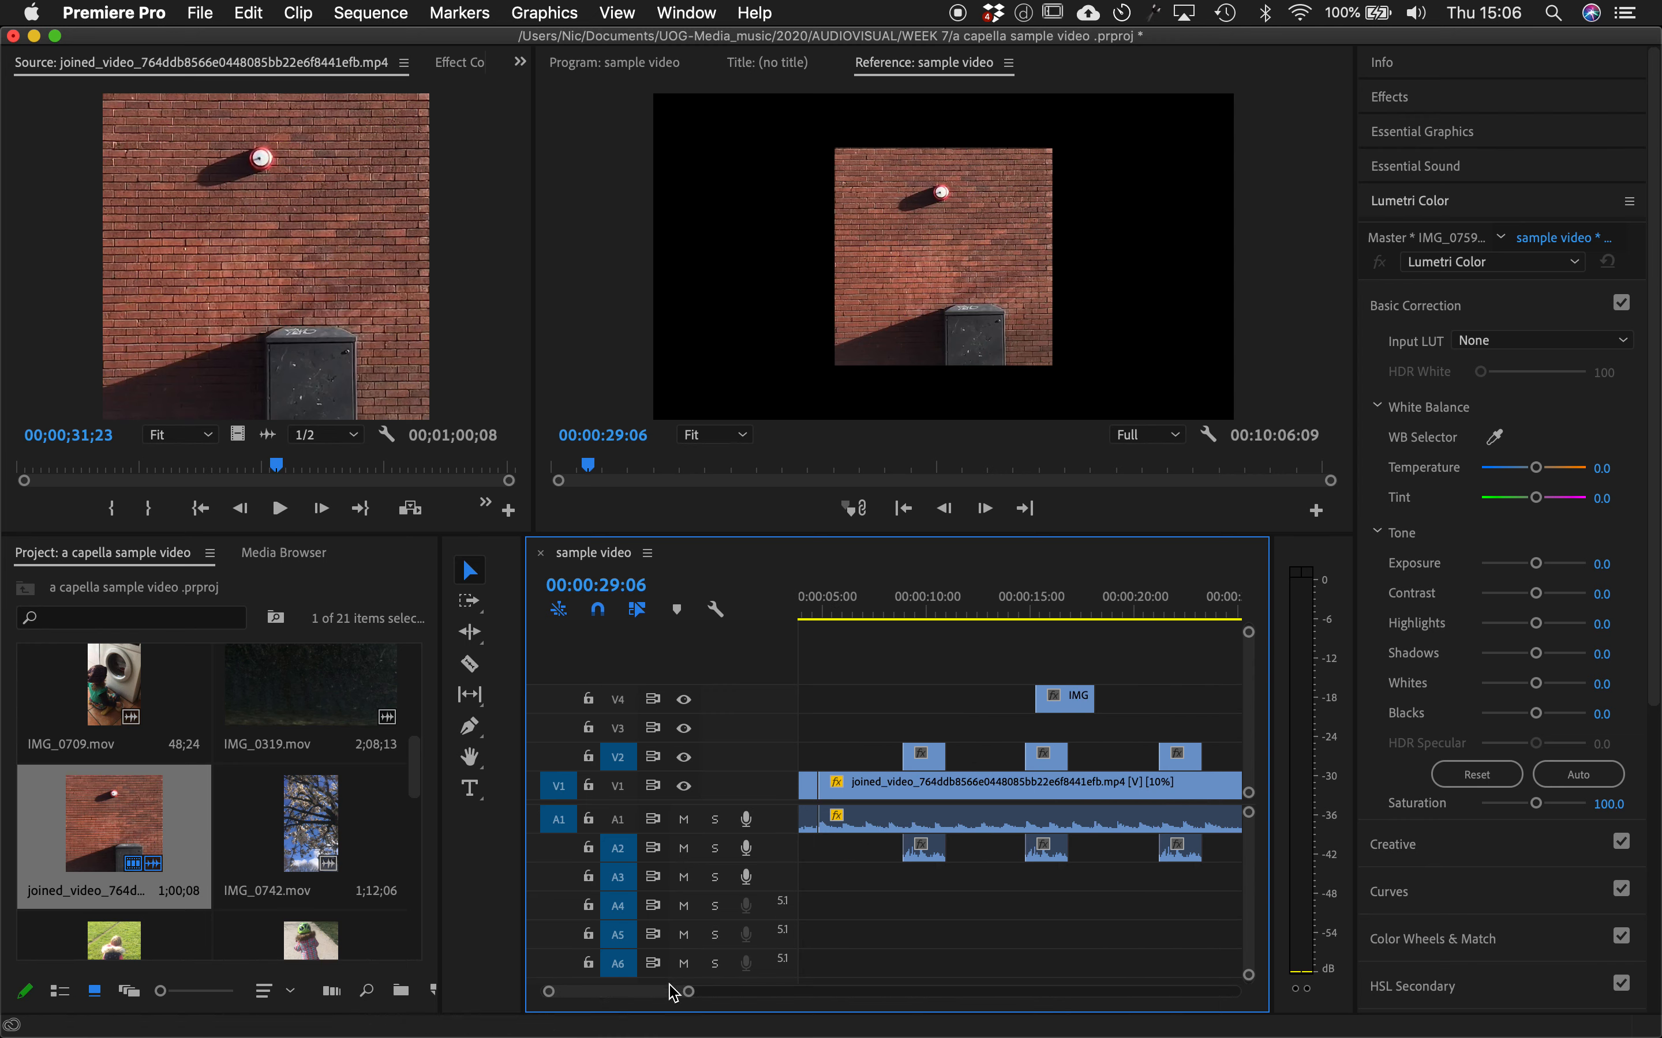
# - Play the sequence from about 00:00:06 through the first IMG_0745.mov clip on V2
pyautogui.moveTo(687, 992); pyautogui.dragTo(747, 992)
pyautogui.moveTo(923, 601); pyautogui.dragTo(850, 602)
pyautogui.press('space')
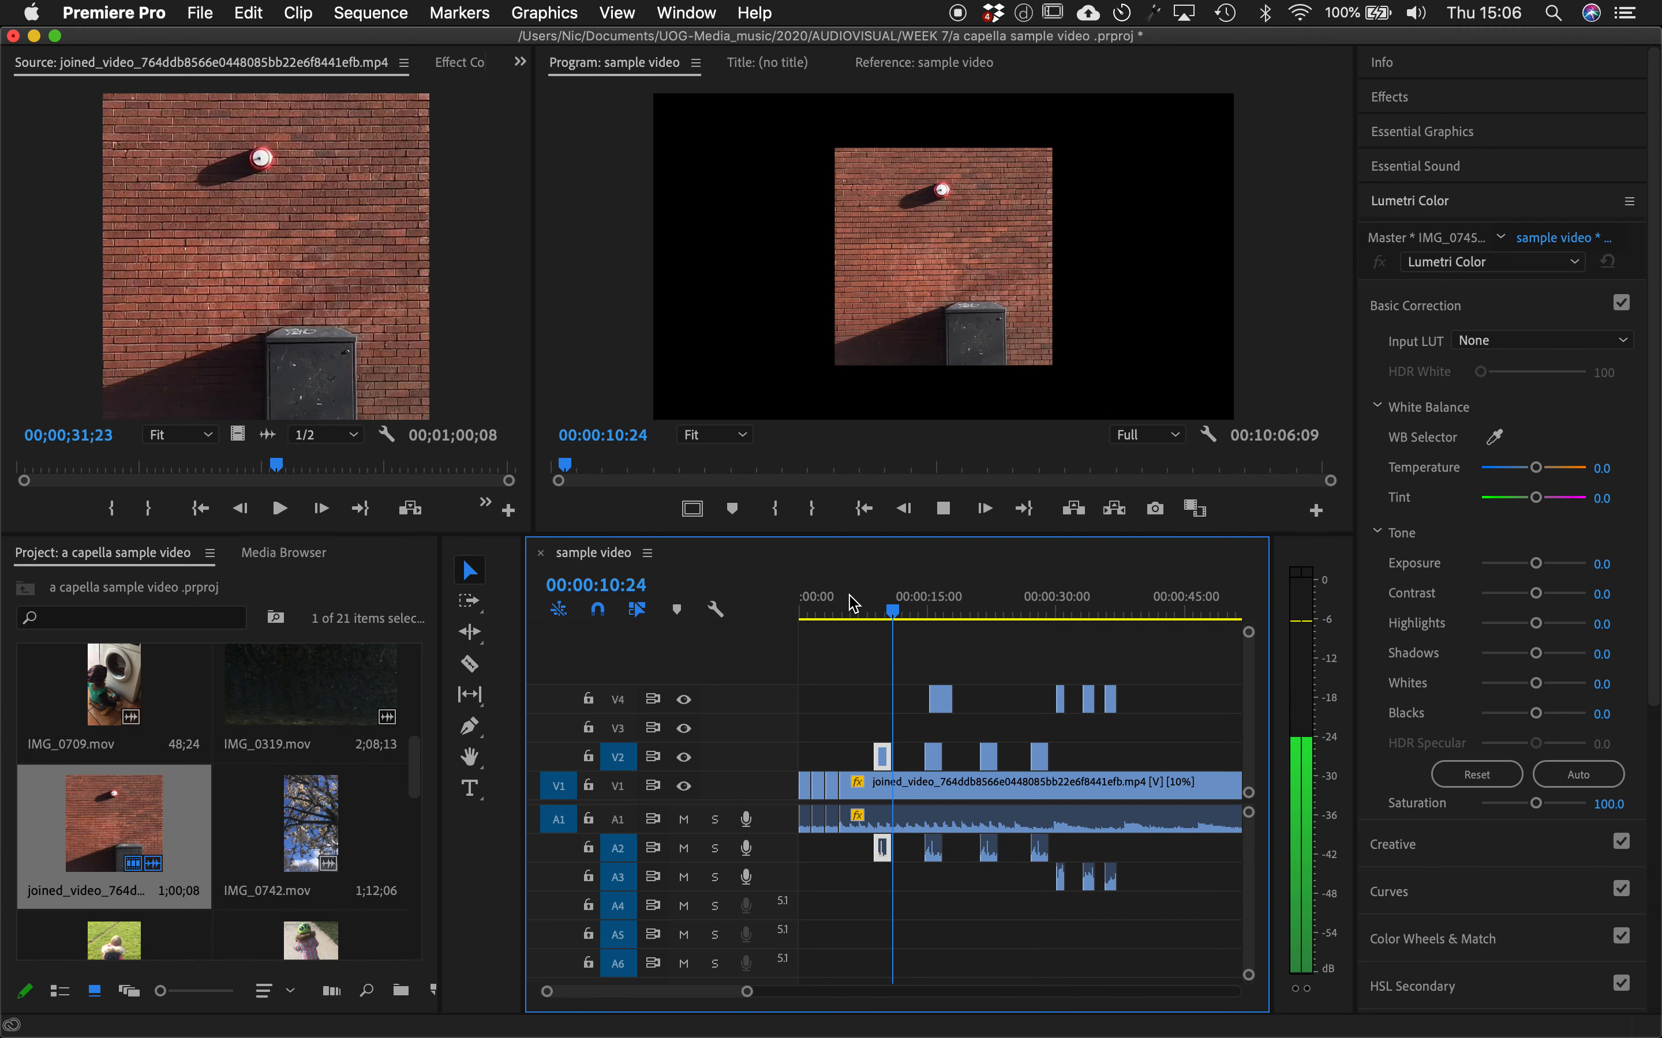
pyautogui.press('space')
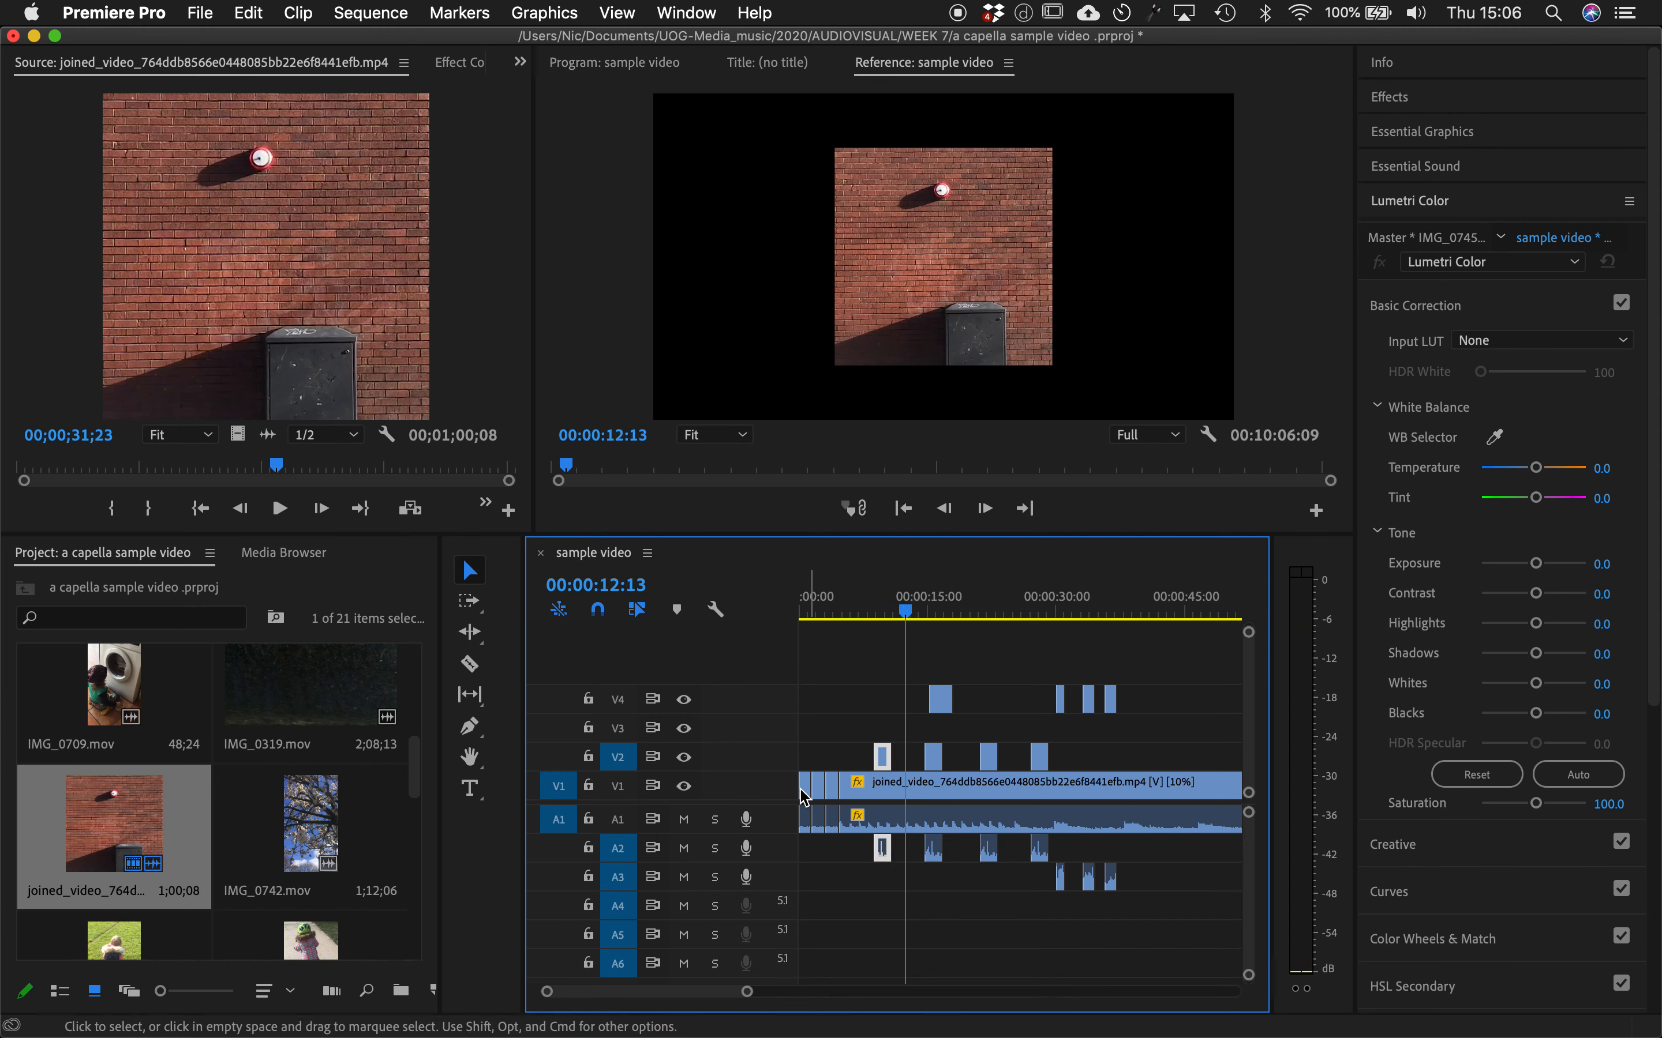
# - Delete the IMG_0733.mov video from V4 after trying it earlier, near 00:00:12:10
pyautogui.click(935, 605)
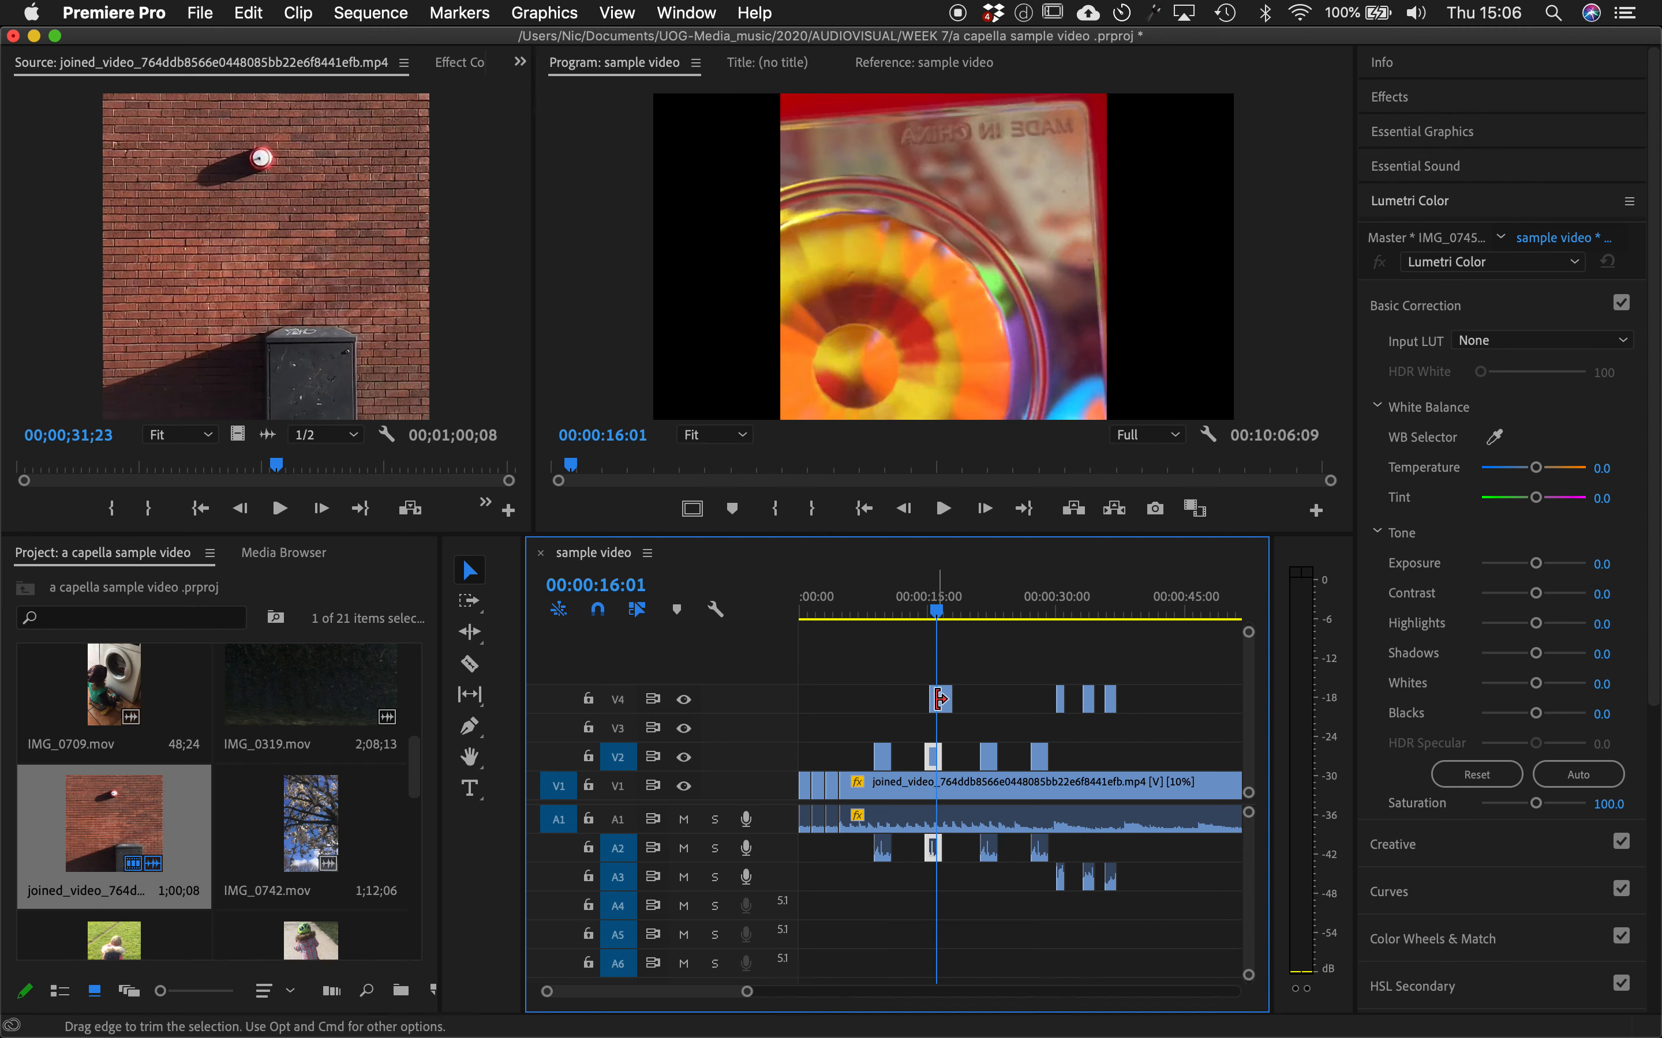
pyautogui.click(893, 719)
pyautogui.moveTo(948, 707); pyautogui.dragTo(920, 708)
pyautogui.click(908, 606)
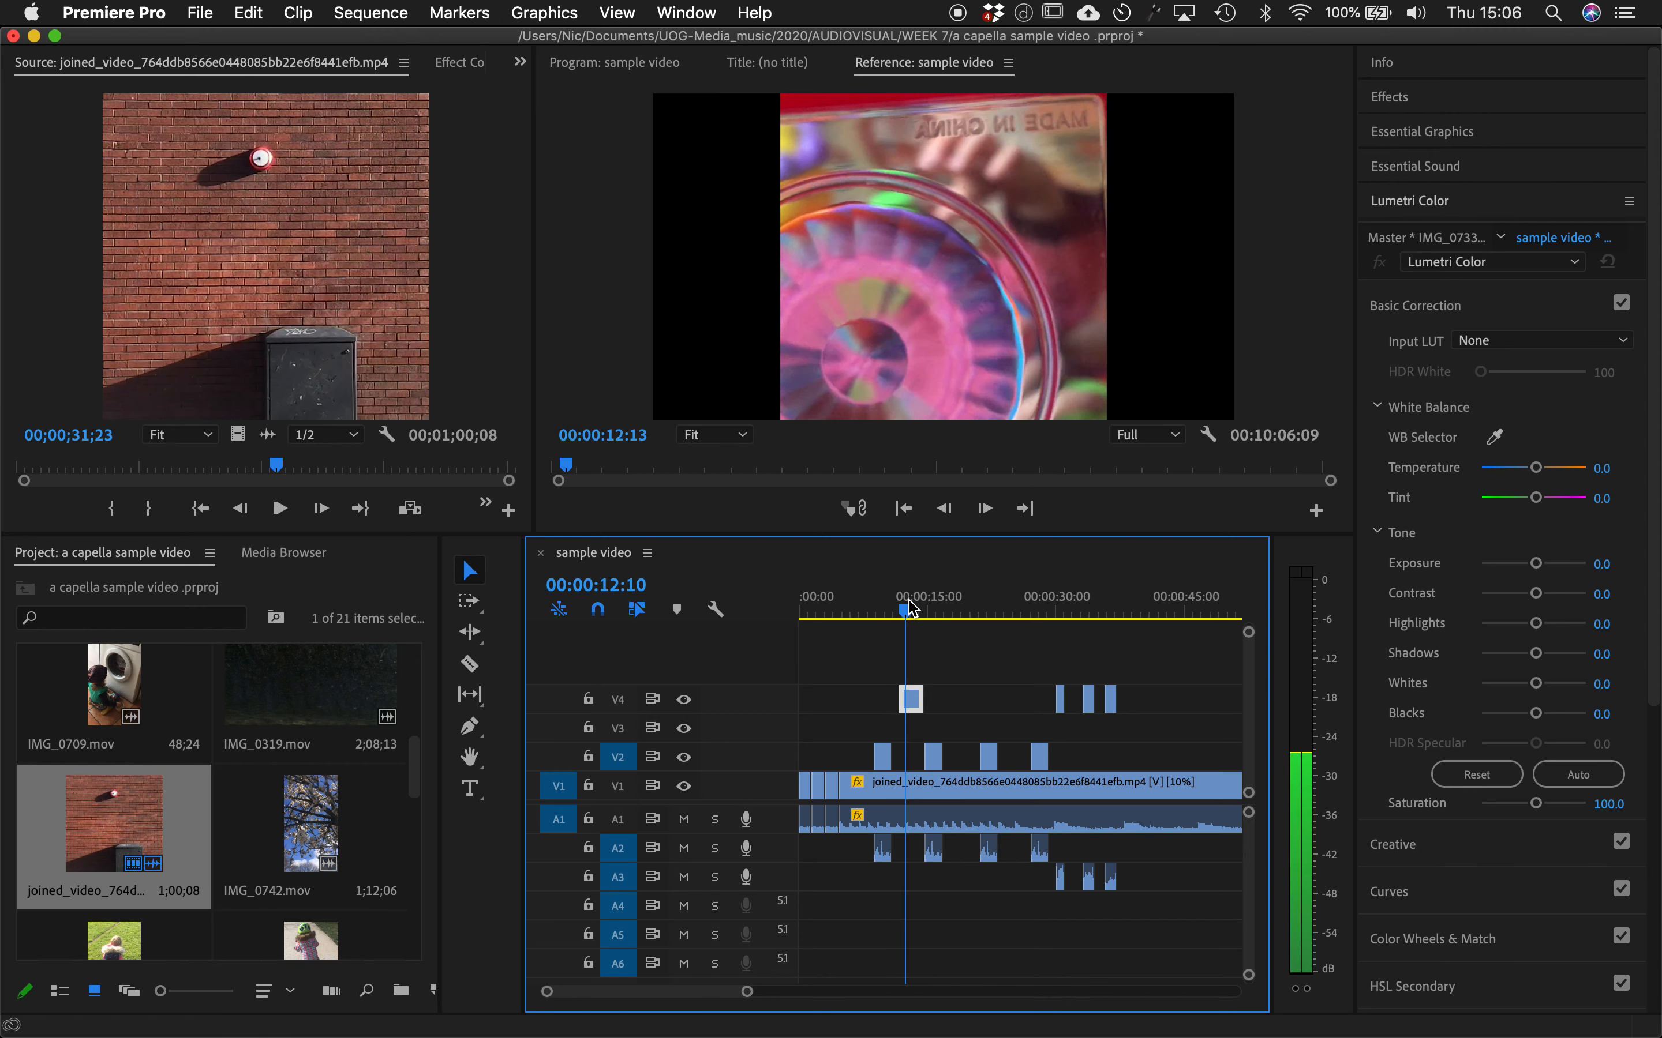
pyautogui.scroll(-3, 913, 927)
pyautogui.scroll(2, 914, 927)
pyautogui.click(864, 687)
pyautogui.click(910, 698)
pyautogui.press('Delete')
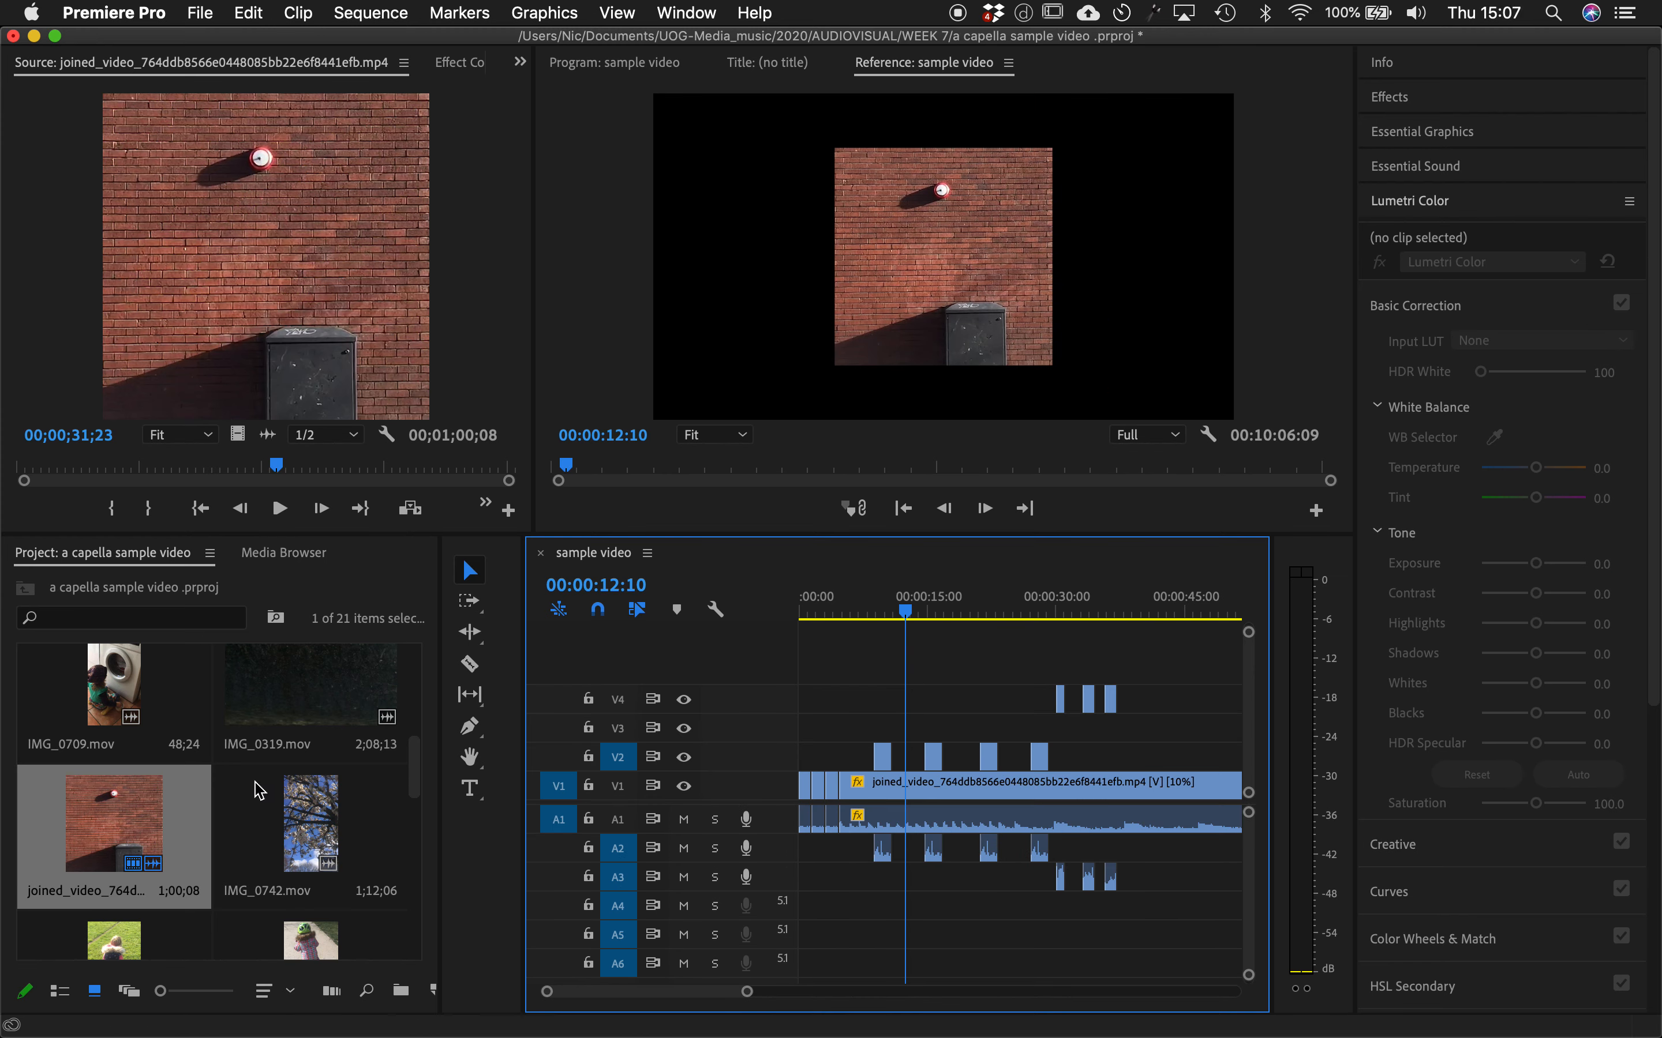
# - Add IMG_0733.mov from the project with its video on V4 and audio on A3, parked past the other clips at about 00:00:41
pyautogui.scroll(-5, 259, 790)
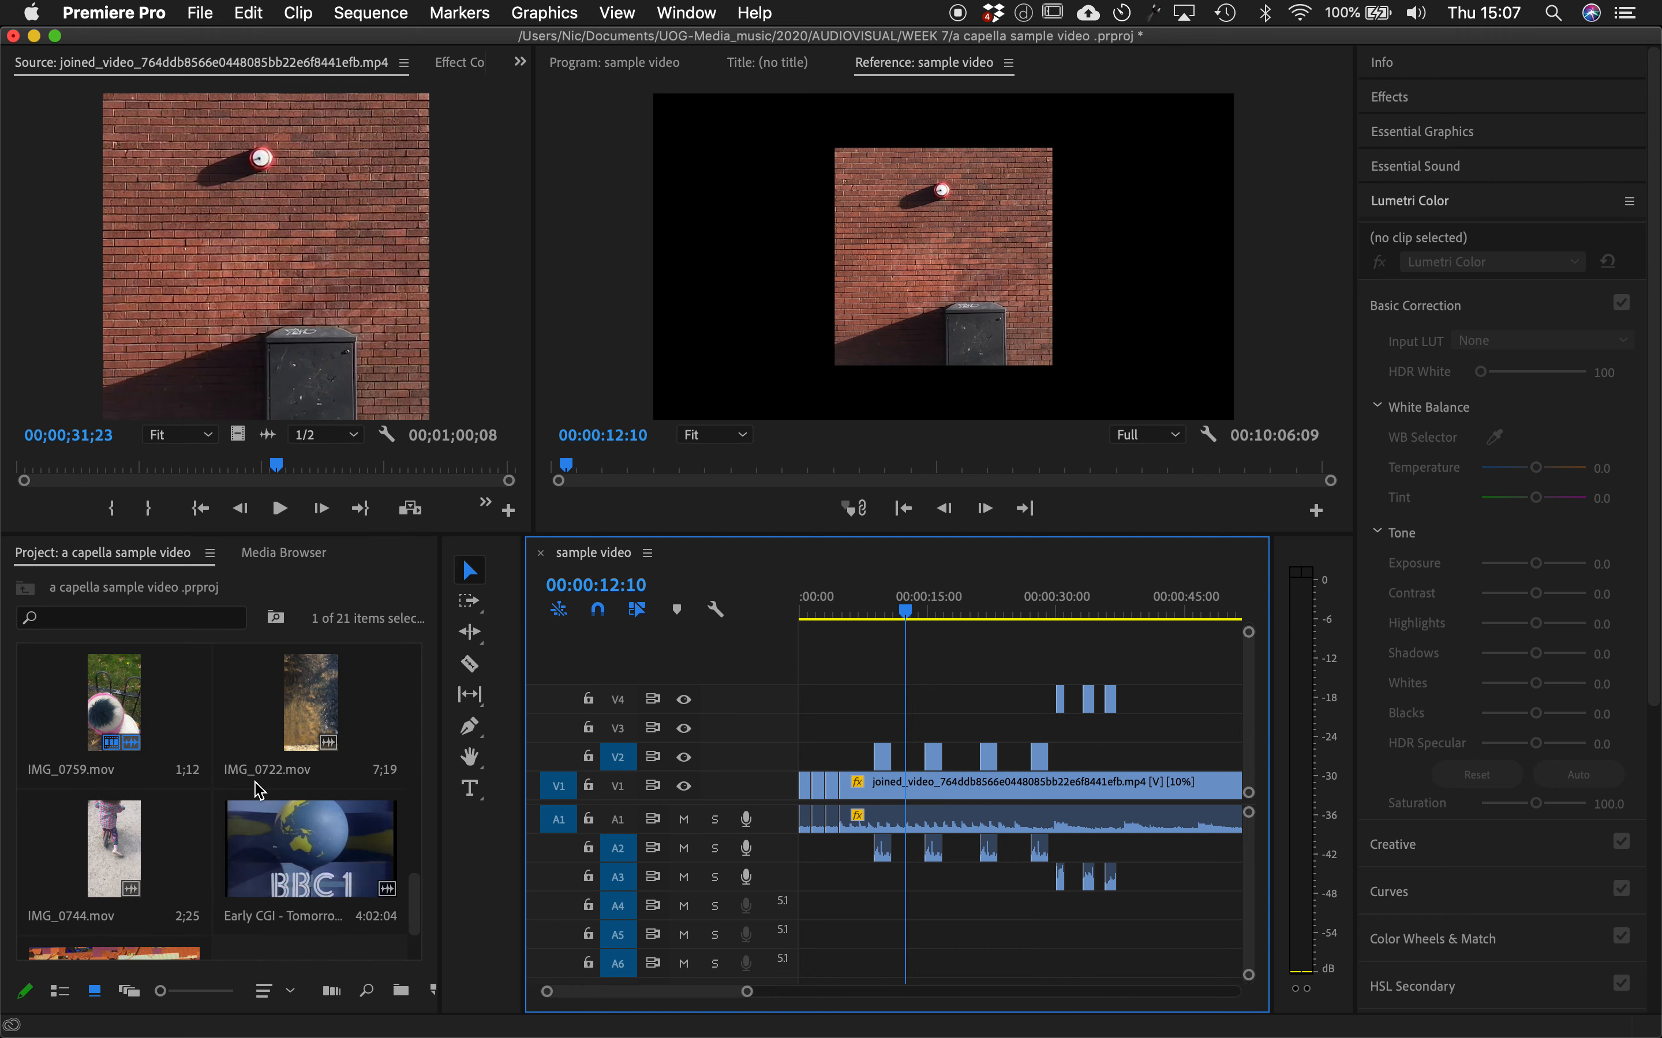
pyautogui.scroll(2, 259, 787)
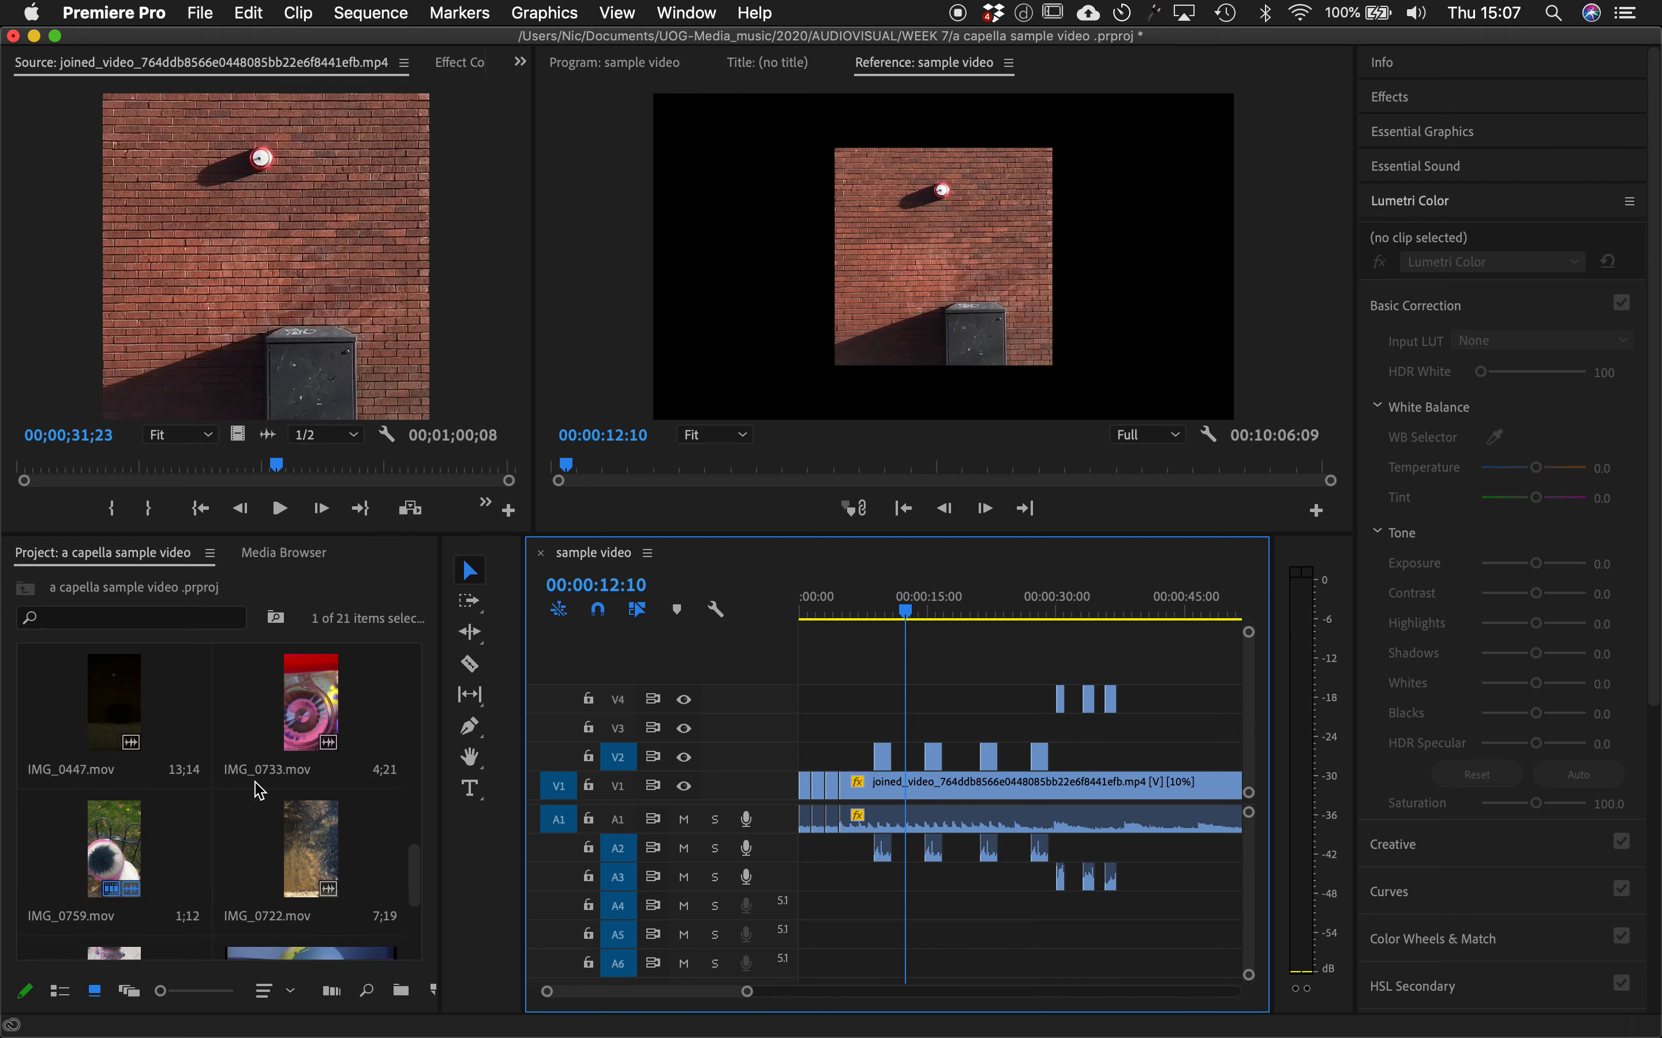
pyautogui.doubleClick(292, 694)
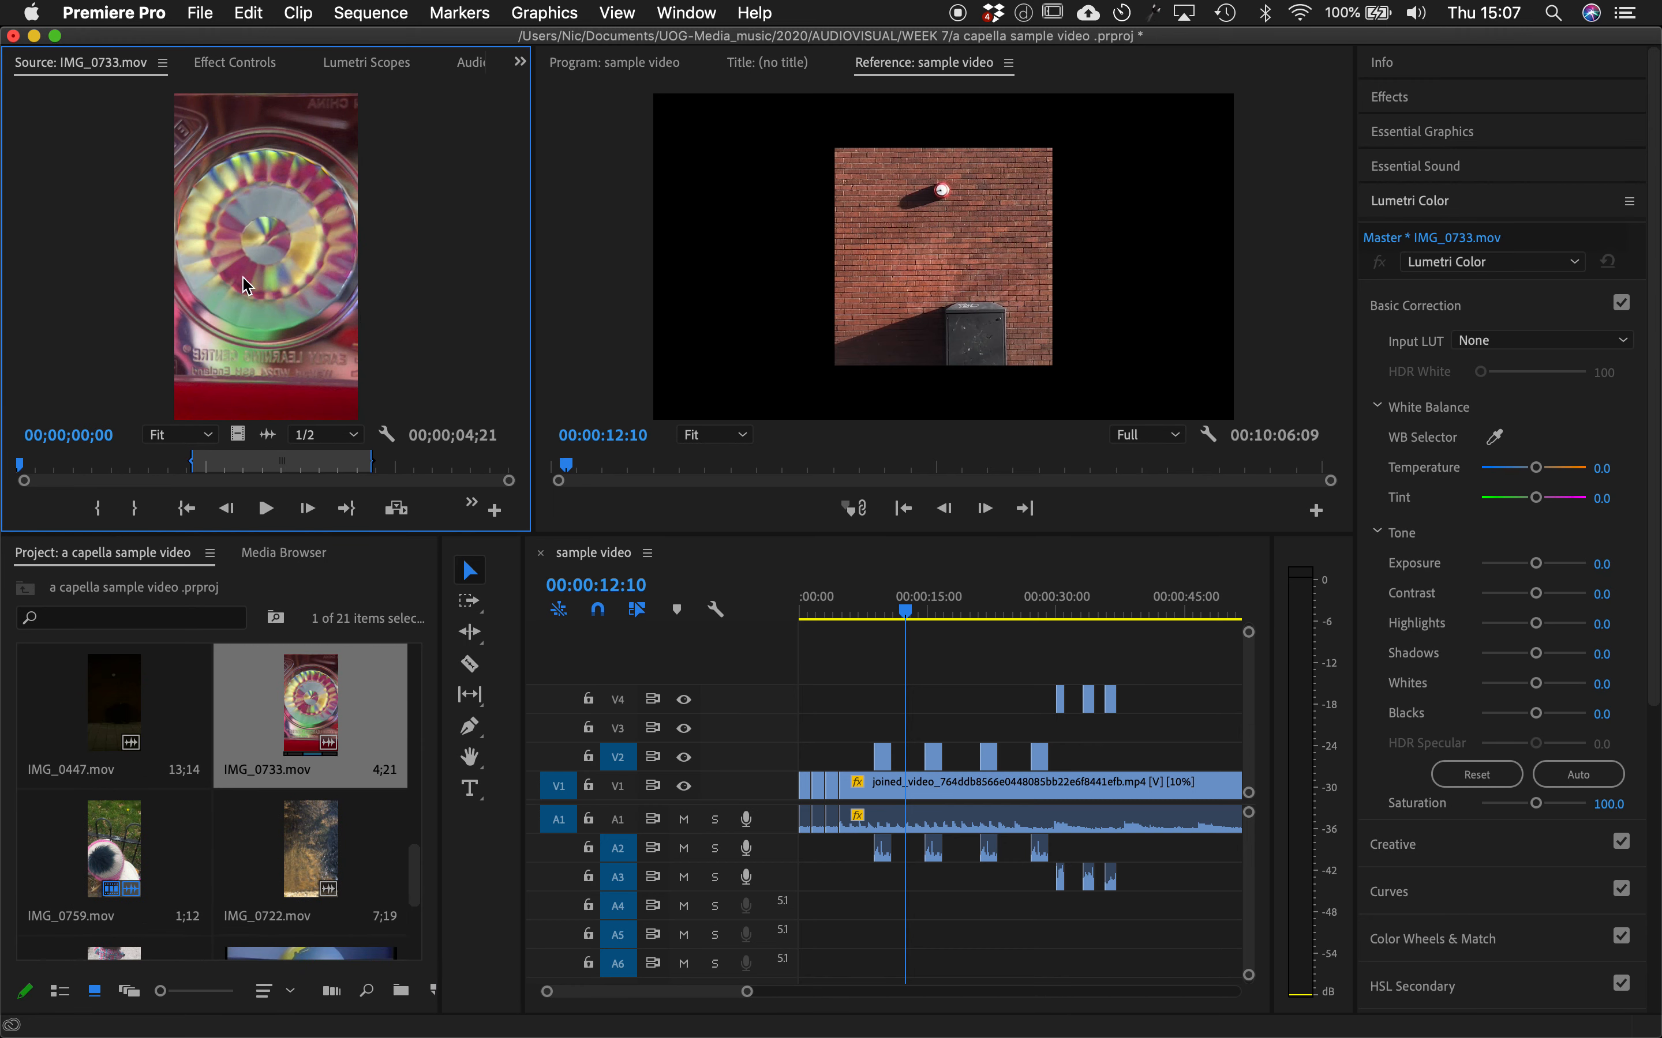
pyautogui.moveTo(779, 579); pyautogui.dragTo(868, 699)
pyautogui.scroll(-1, 853, 906)
pyautogui.moveTo(867, 964); pyautogui.dragTo(871, 862)
pyautogui.scroll(1, 878, 900)
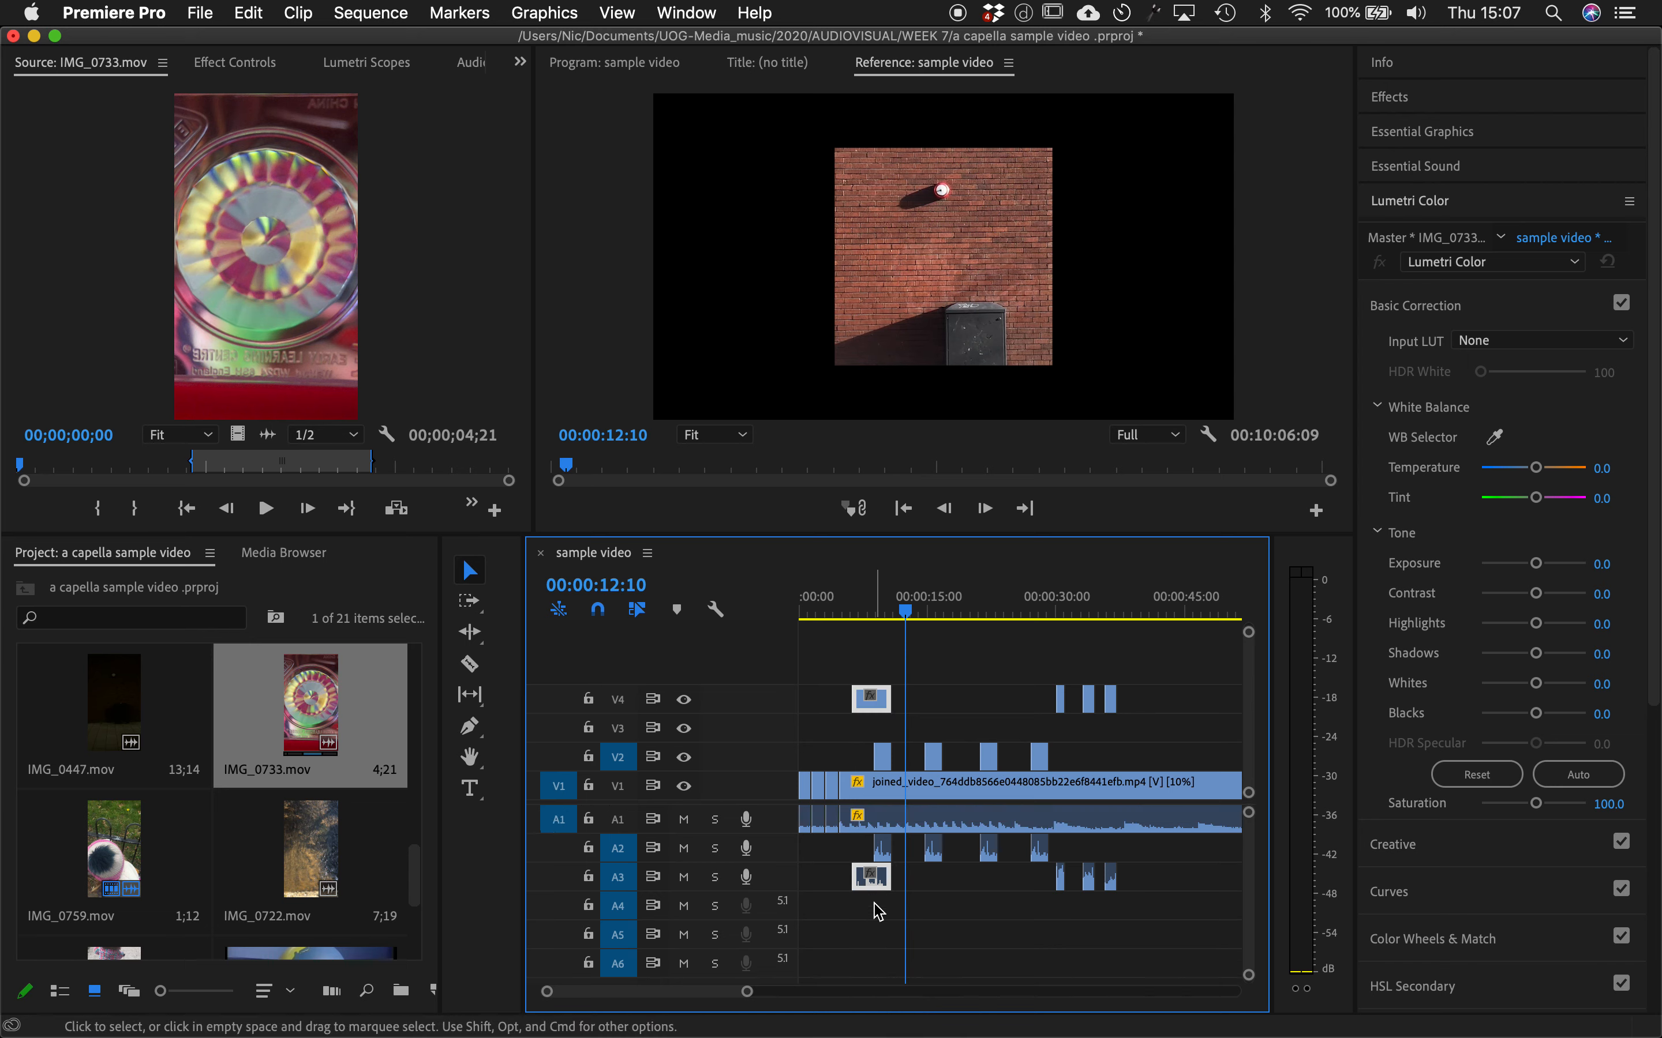
pyautogui.press('super+z')
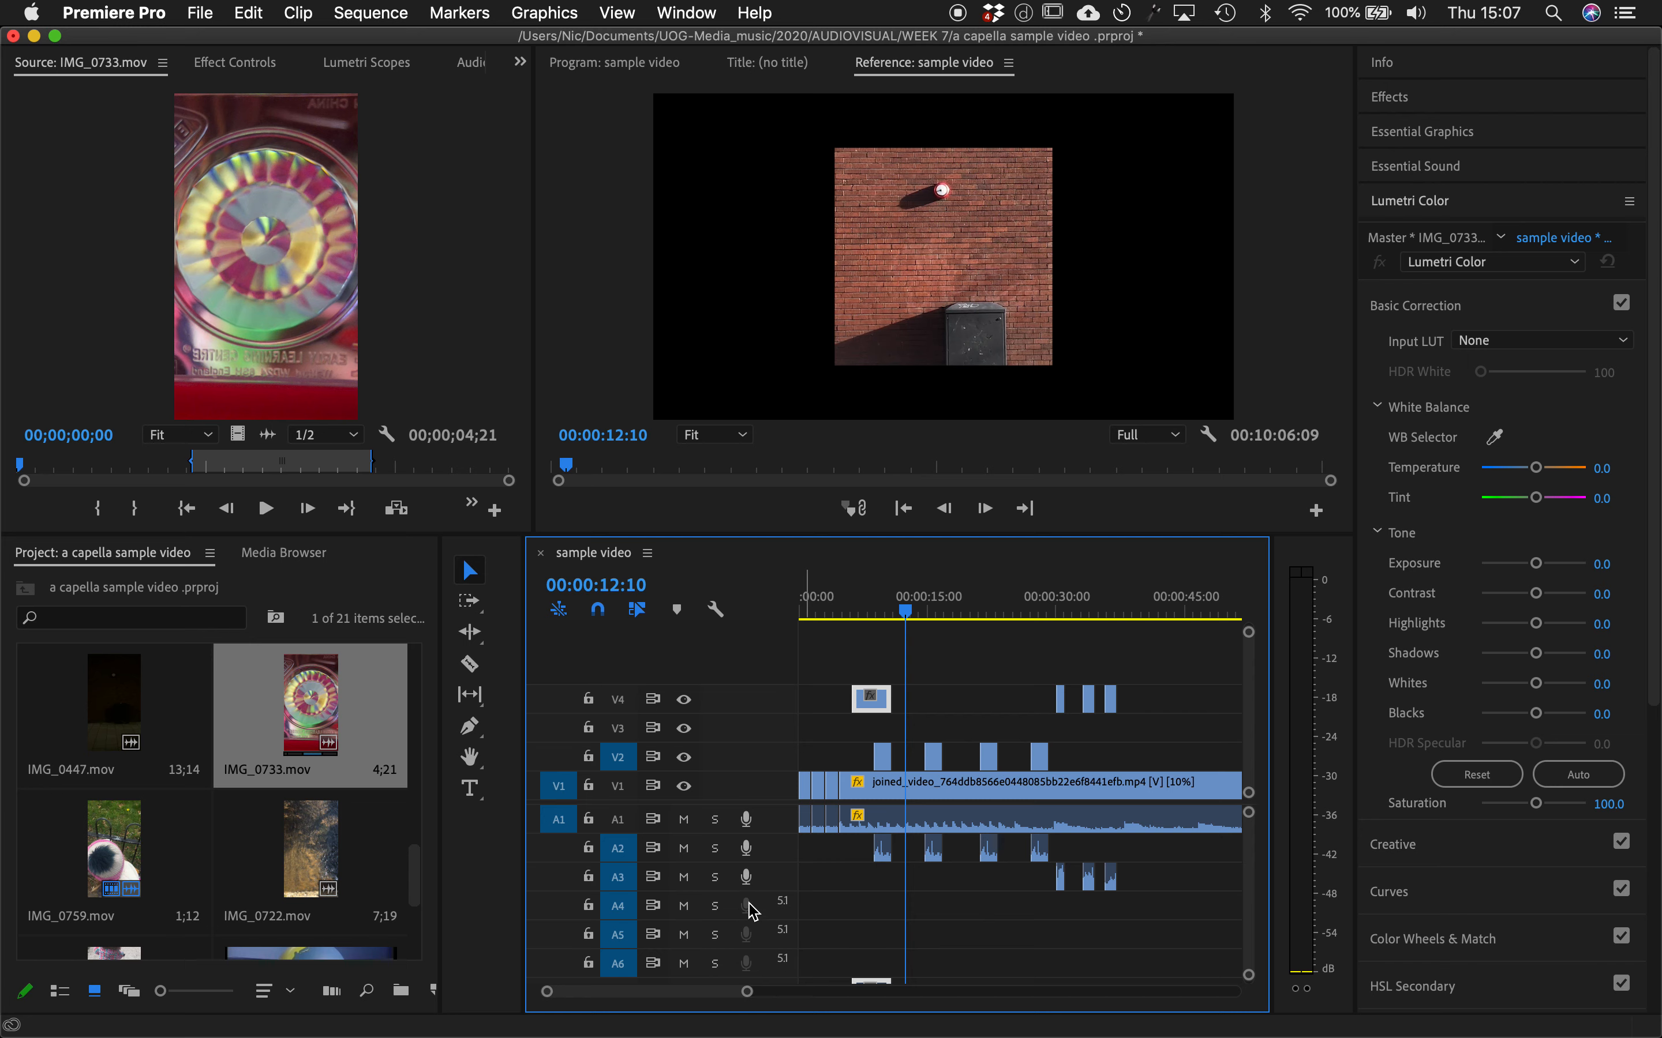
pyautogui.moveTo(879, 991); pyautogui.dragTo(888, 883)
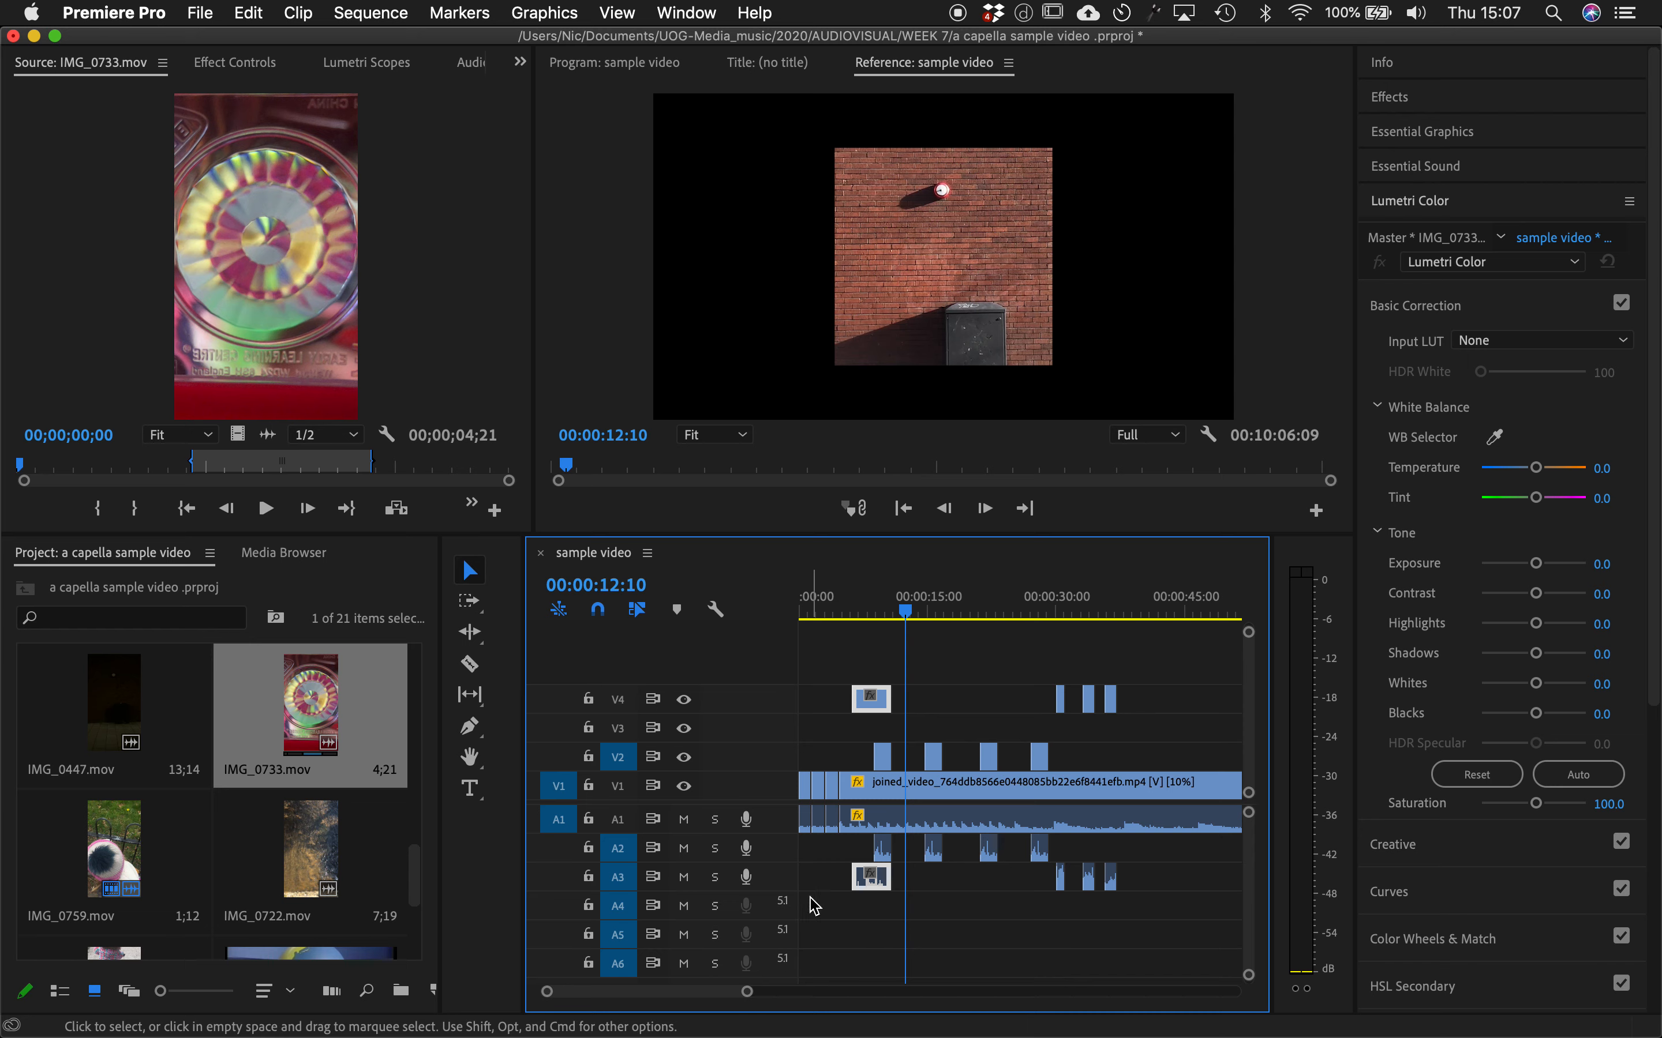
pyautogui.moveTo(890, 703); pyautogui.dragTo(1175, 708)
# - Split the joined_video clip on V1 and A1 at 00:00:29:07, where the last IMG_0745.mov copy ends, and delete the remainder
pyautogui.moveTo(906, 609); pyautogui.dragTo(1008, 637)
pyautogui.press('space')
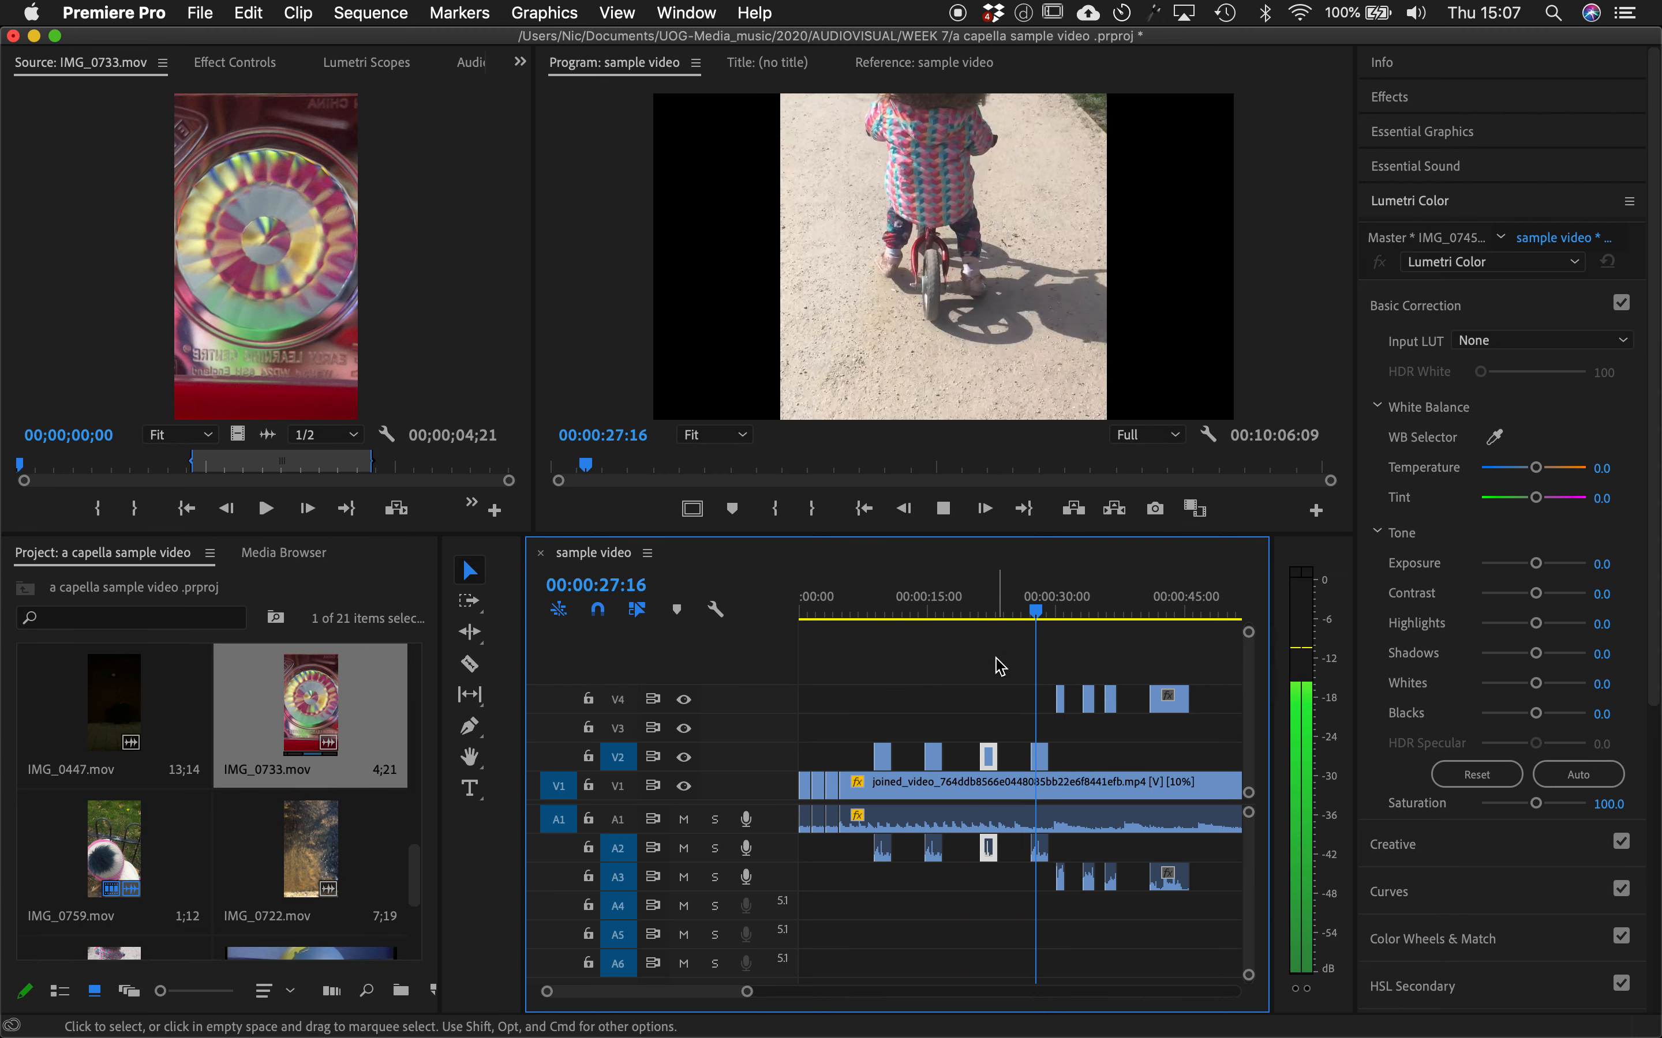
pyautogui.press('space')
pyautogui.press('Right')
pyautogui.press('Right')
pyautogui.press('Right')
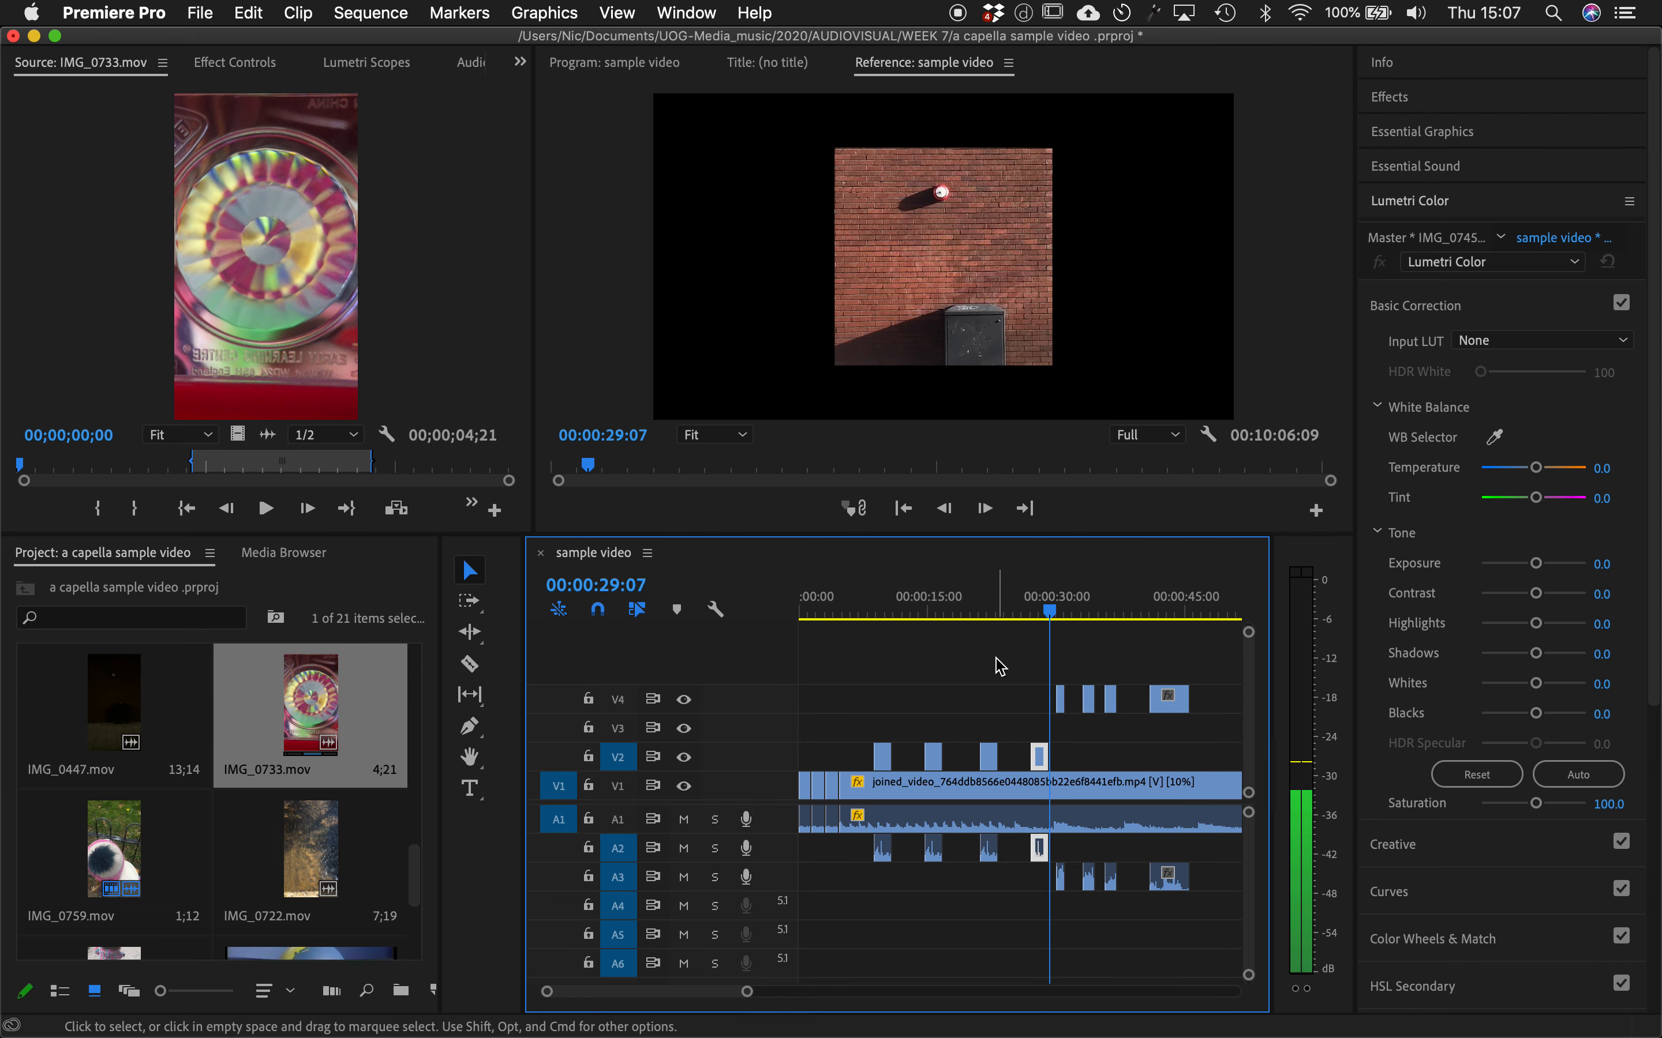
pyautogui.press('c')
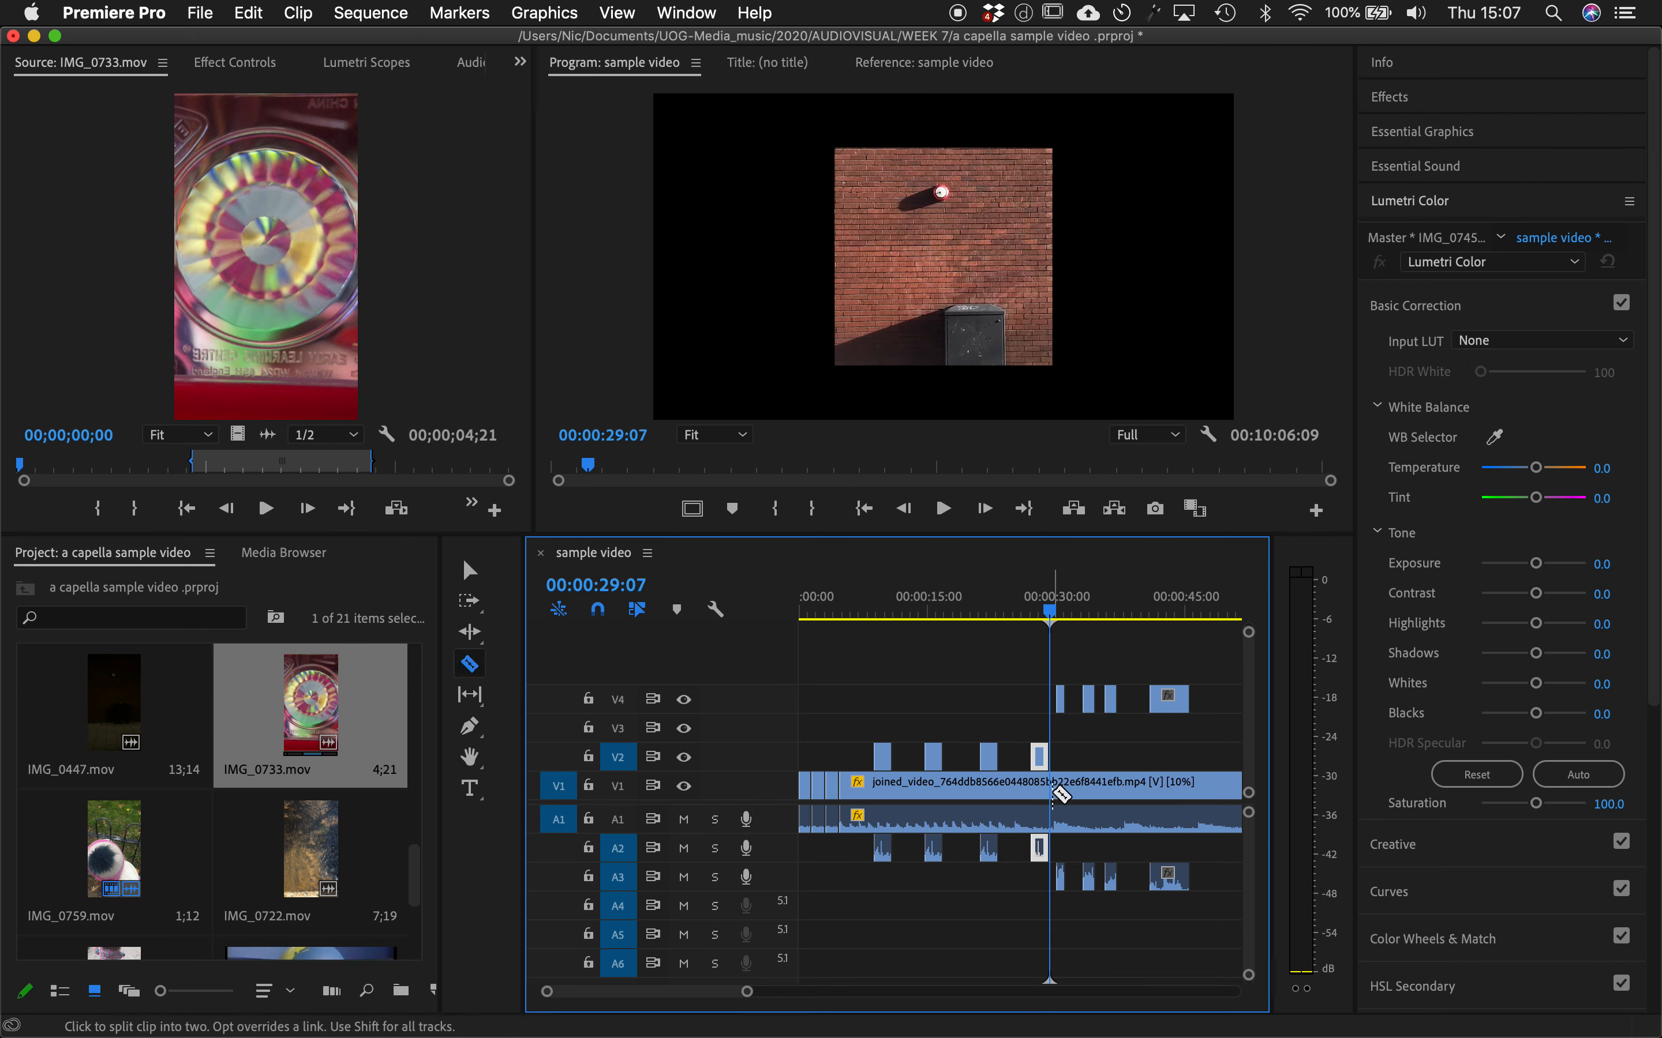
pyautogui.click(1056, 798)
pyautogui.press('v')
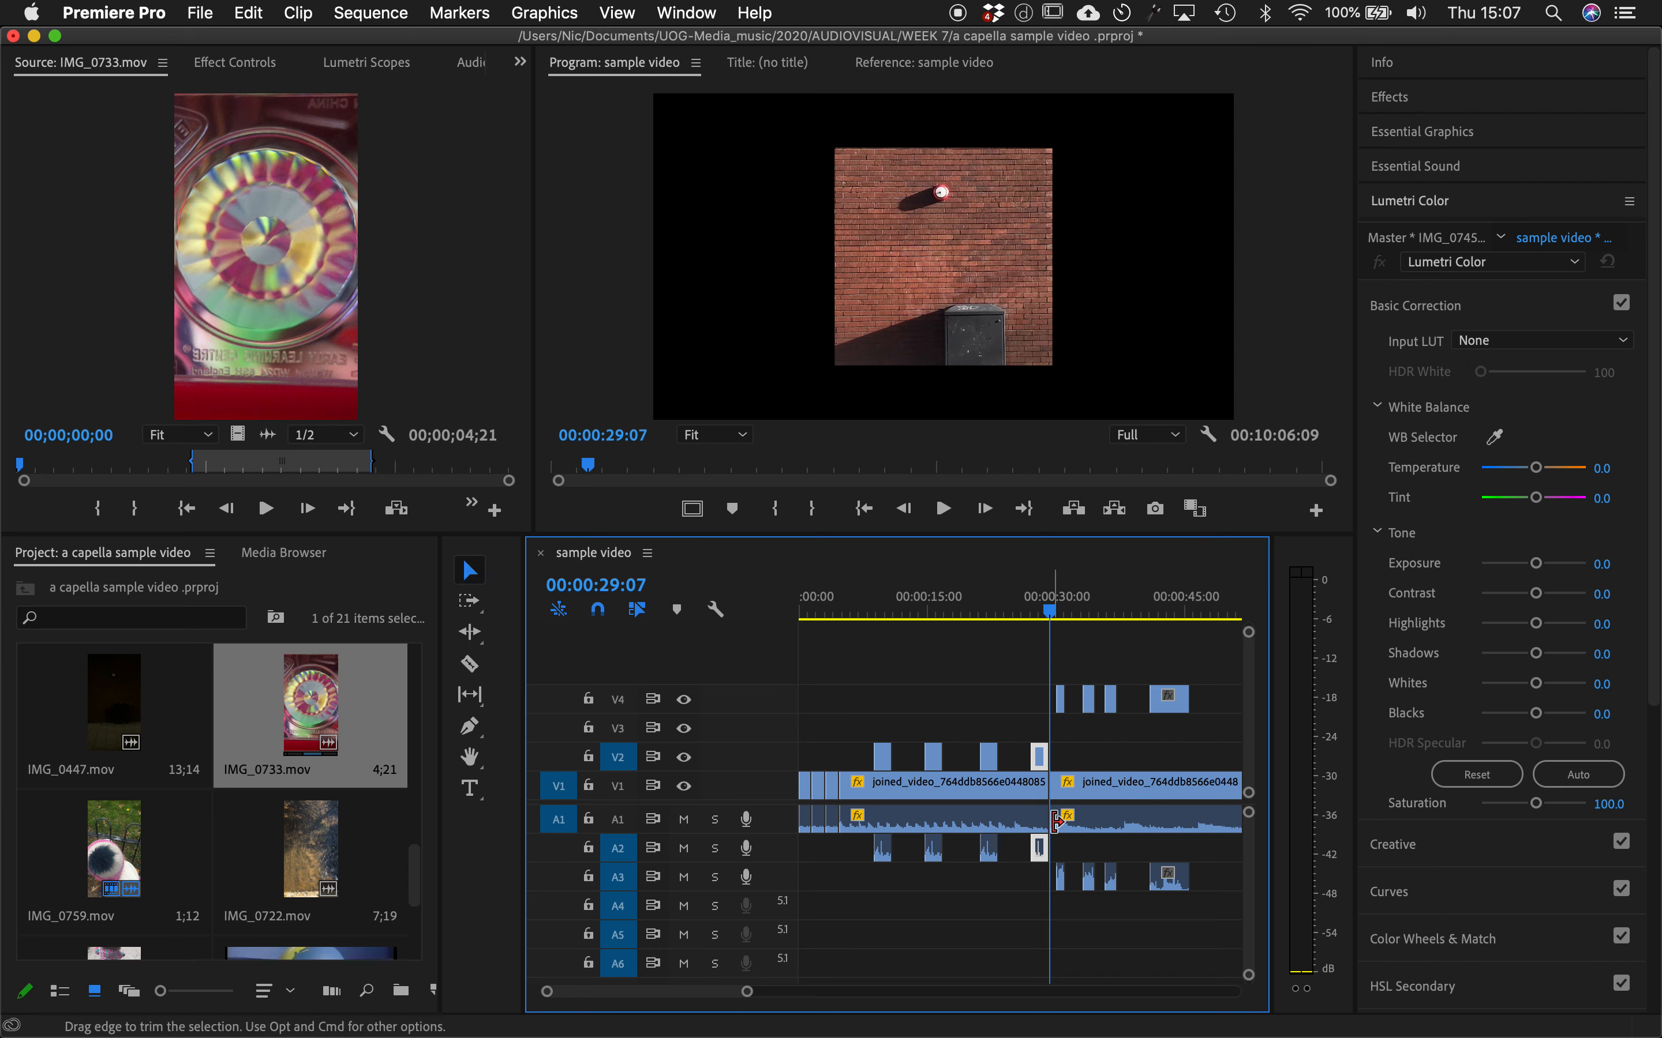
pyautogui.click(1088, 810)
pyautogui.press('Delete')
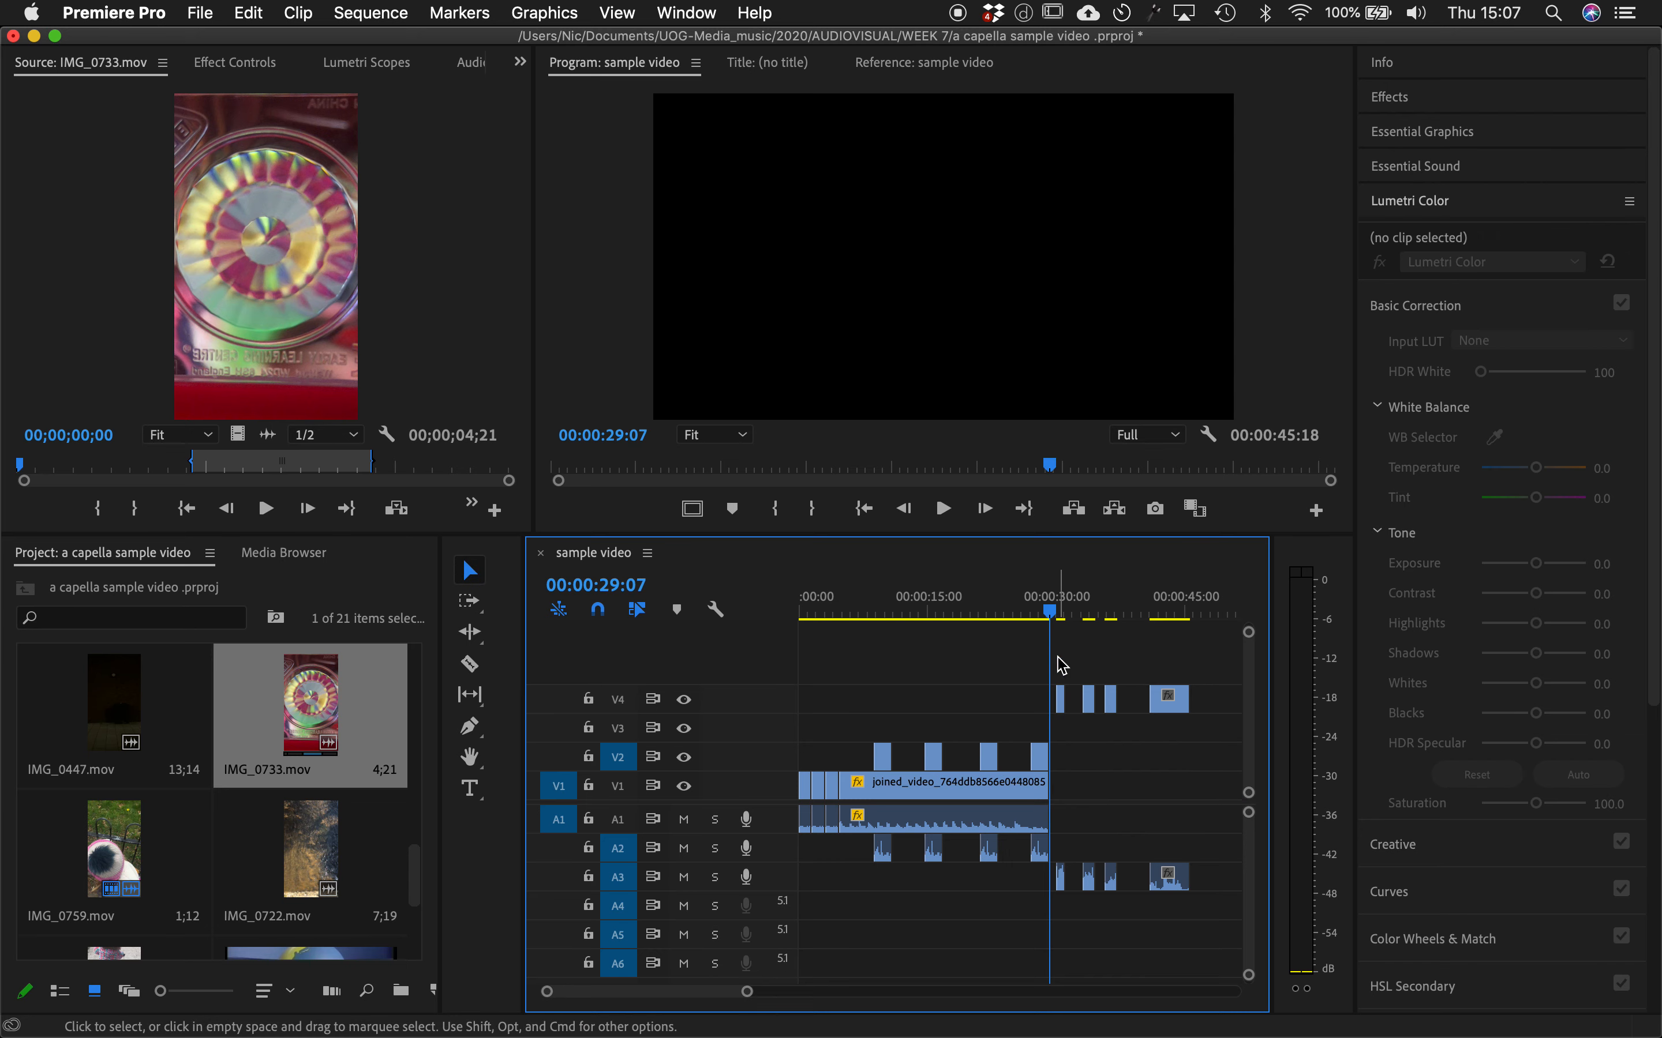
# - Move the three short V4/A3 clips back among the repeated V2 clips, and start IMG_0733.mov at 00:00:30:04
pyautogui.click(1064, 608)
pyautogui.press('space')
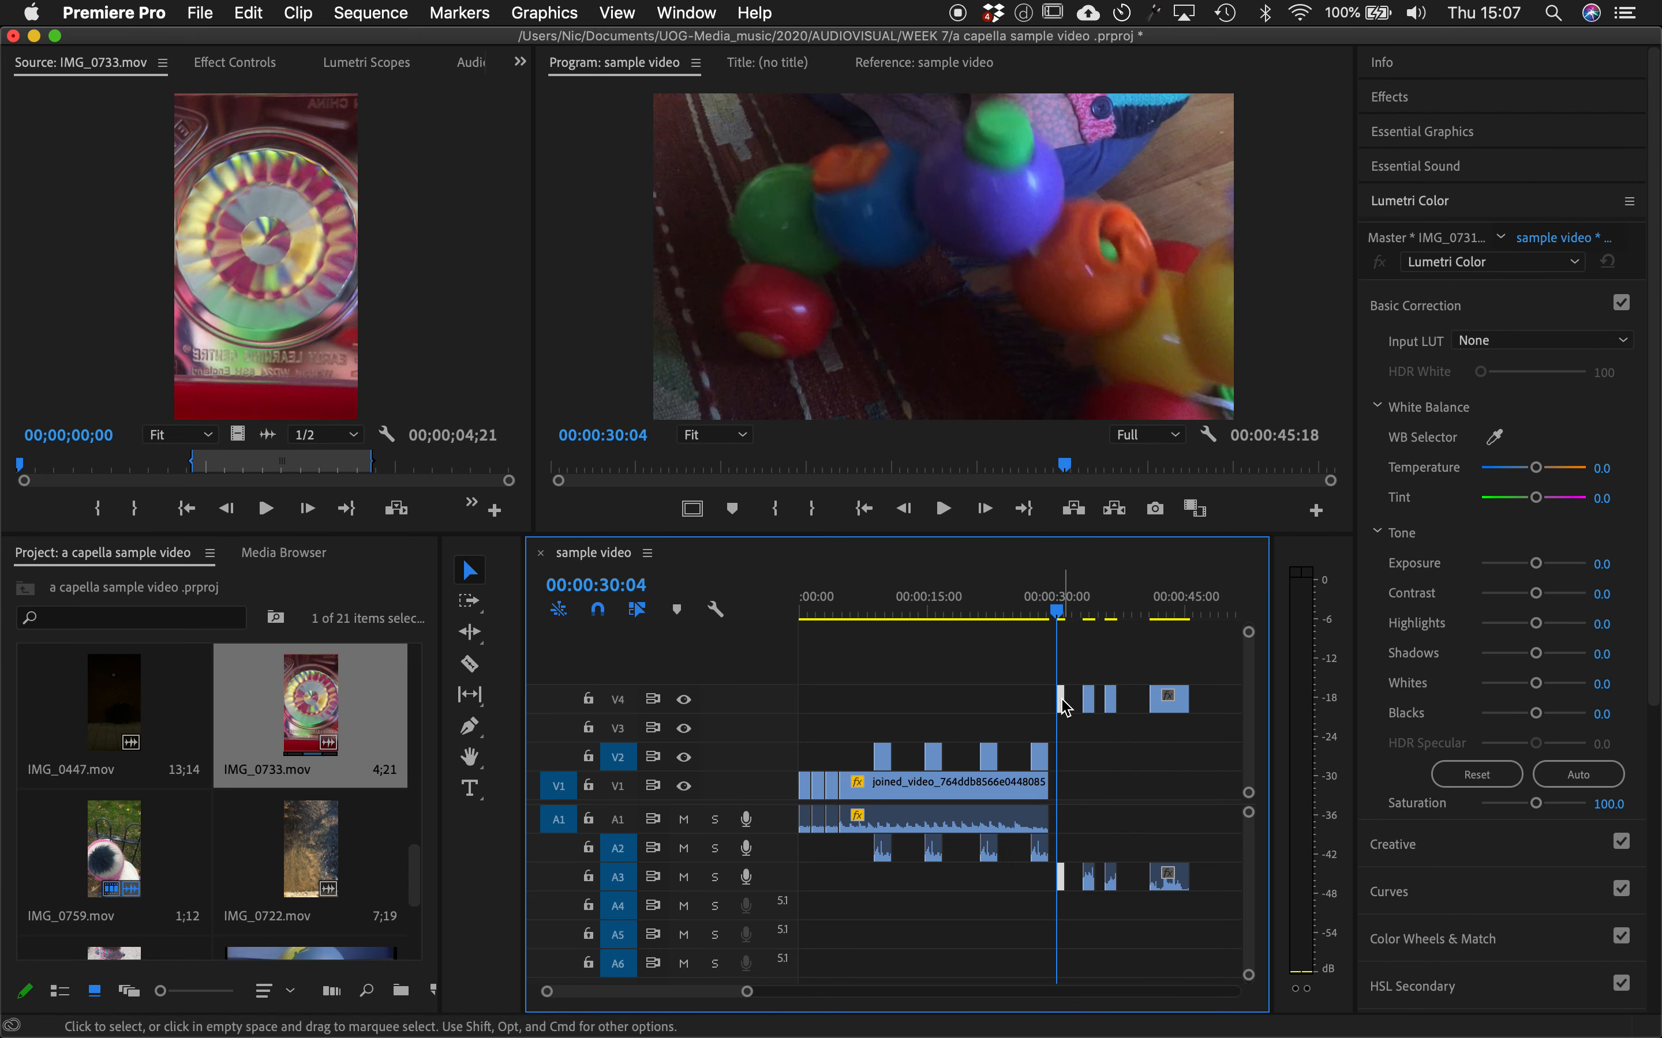
pyautogui.moveTo(1062, 707); pyautogui.dragTo(945, 703)
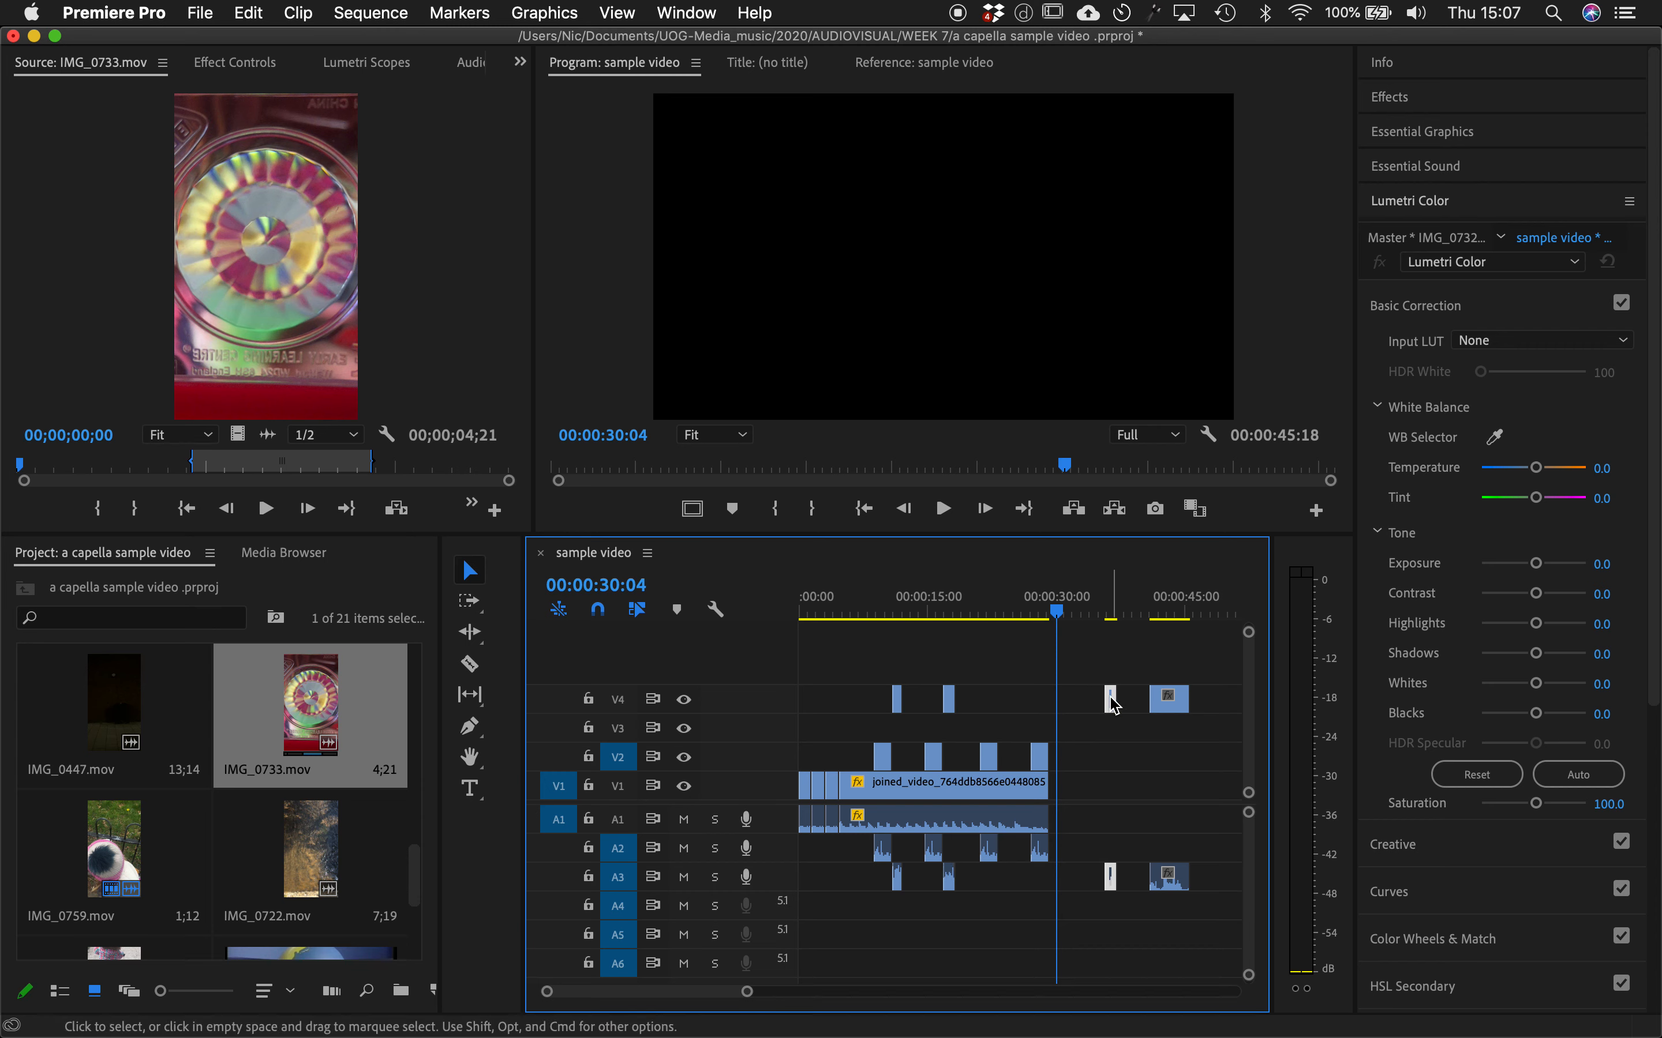
pyautogui.moveTo(1110, 700); pyautogui.dragTo(987, 699)
pyautogui.click(1156, 707)
pyautogui.moveTo(1156, 707); pyautogui.dragTo(1065, 707)
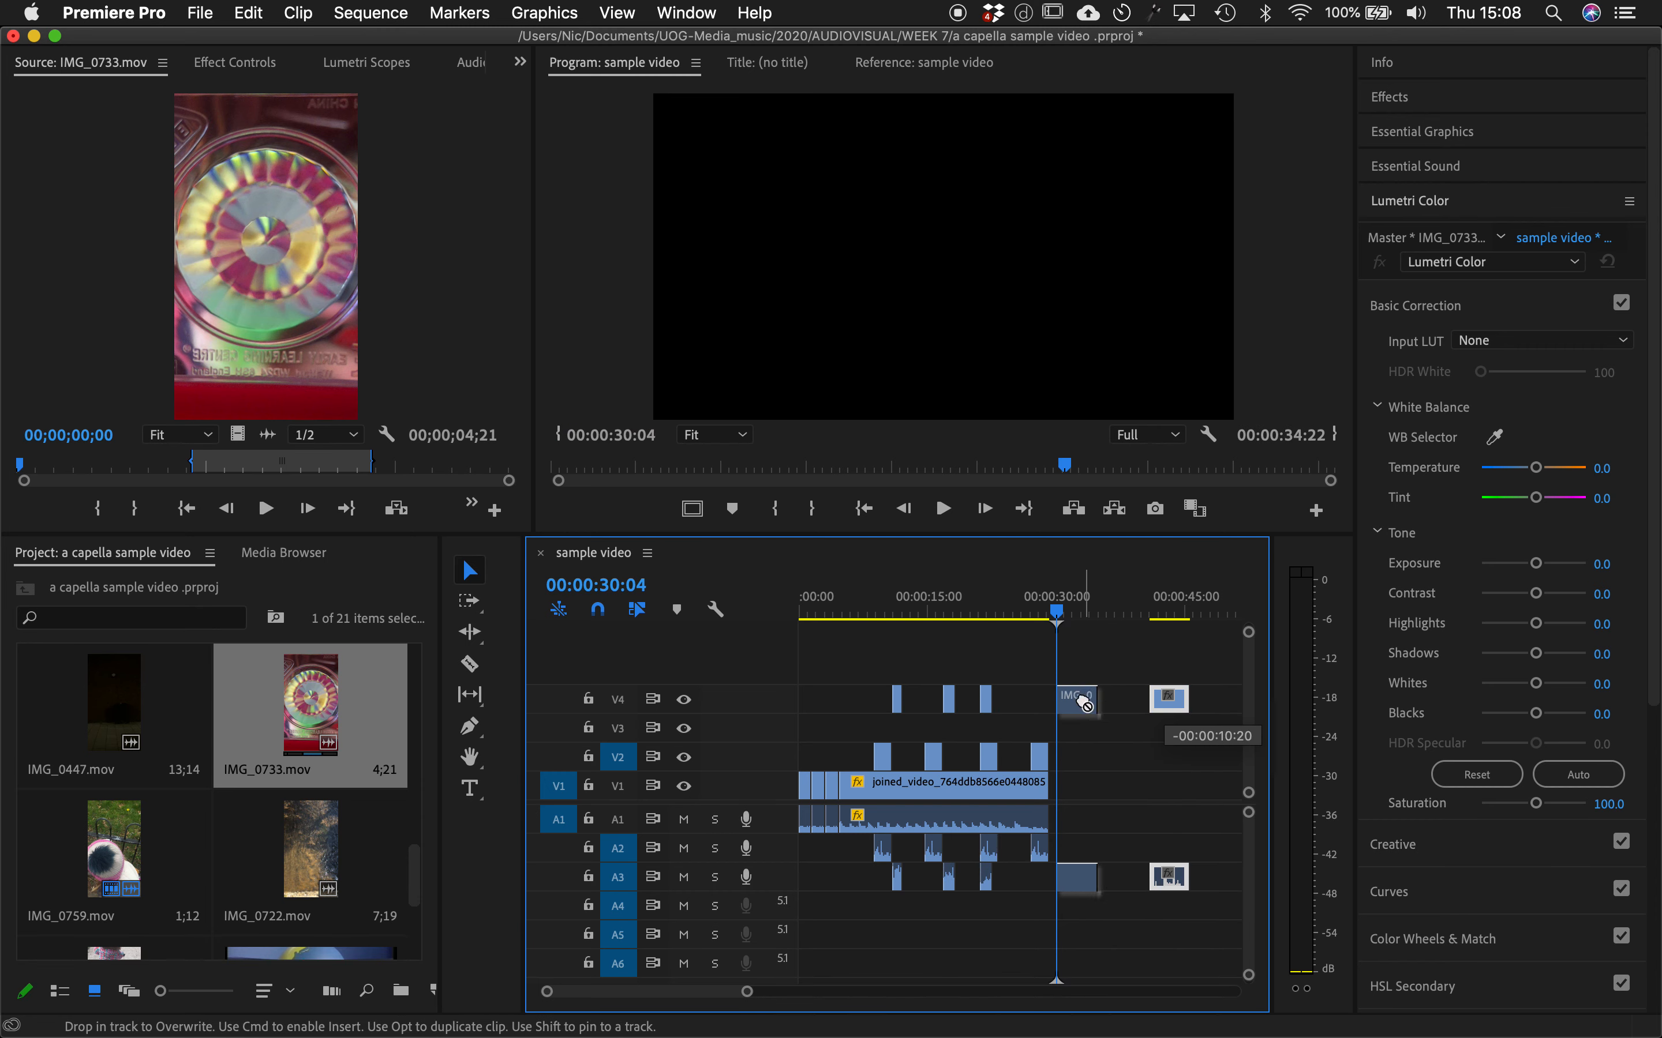
# - Move the IMG_0731.mov video to V3 and, with snapping off, shift the clip to start just past 00:00:12
pyautogui.moveTo(895, 596); pyautogui.dragTo(900, 598)
pyautogui.moveTo(896, 697); pyautogui.dragTo(906, 732)
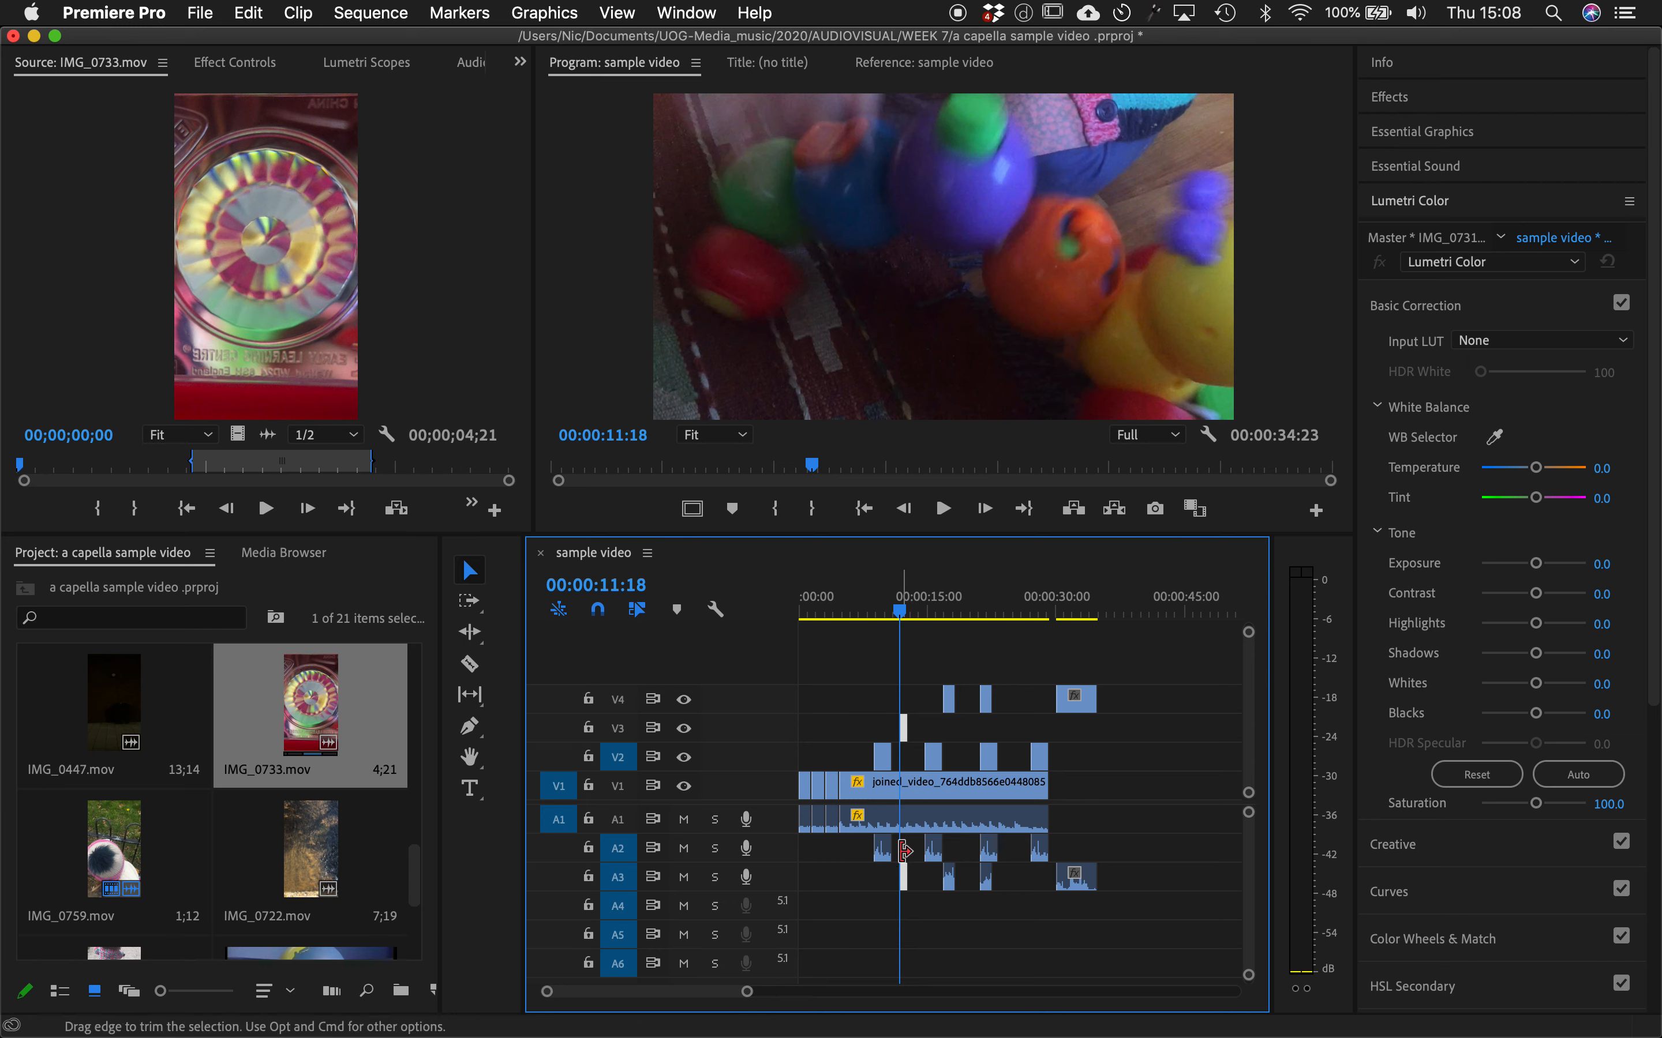
pyautogui.press('=')
pyautogui.press('=')
pyautogui.moveTo(1047, 739); pyautogui.dragTo(1047, 736)
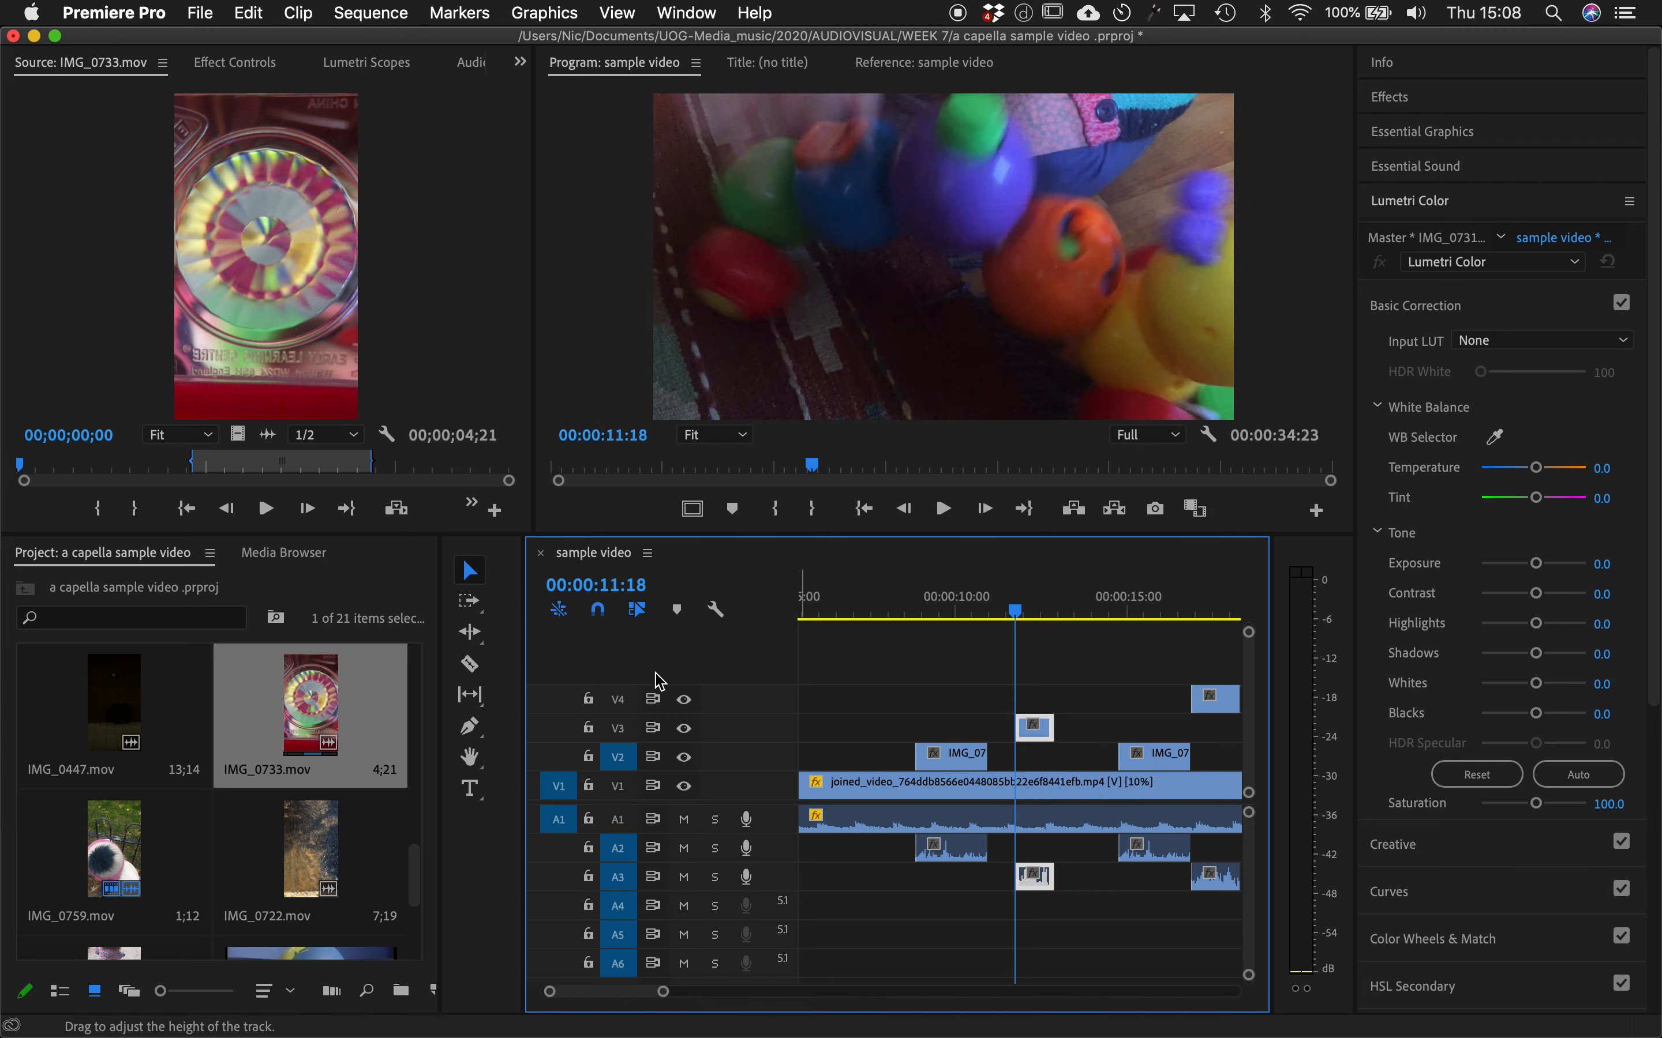
pyautogui.click(598, 611)
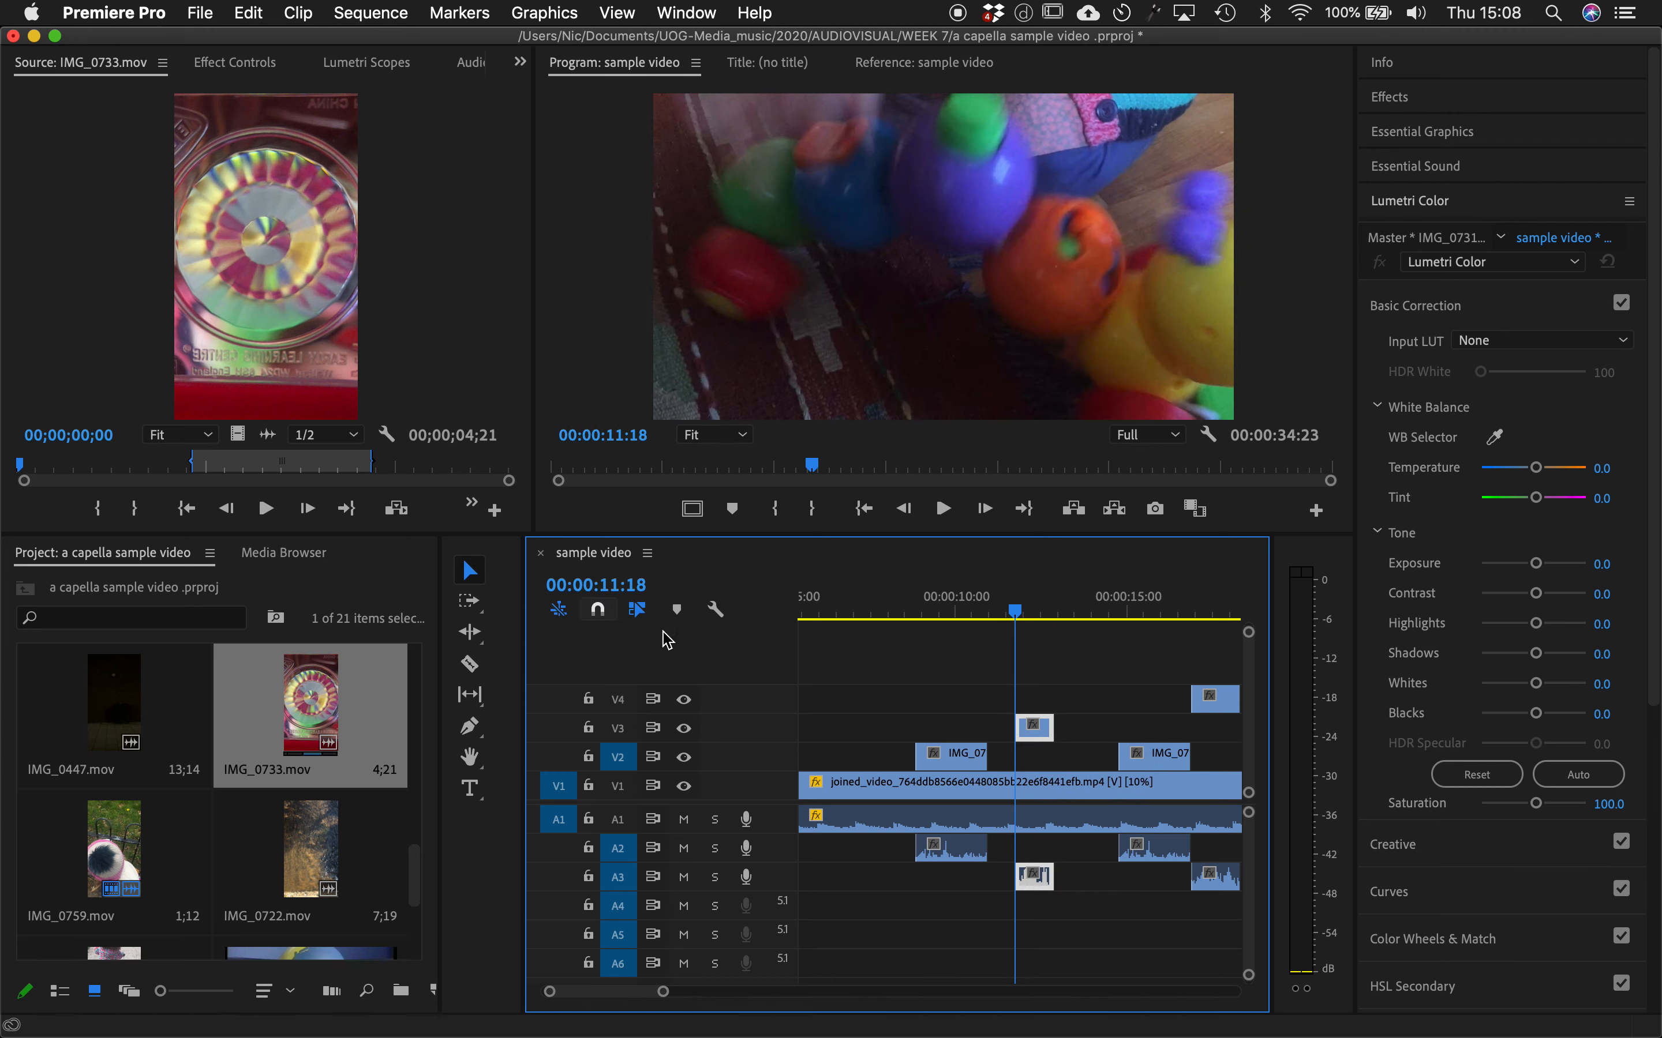
pyautogui.moveTo(1043, 736); pyautogui.dragTo(1059, 736)
# - Play the section from the first IMG_0745.mov clip through IMG_0731.mov to check its timing
pyautogui.click(1014, 610)
pyautogui.moveTo(1014, 610); pyautogui.dragTo(957, 610)
pyautogui.press('space')
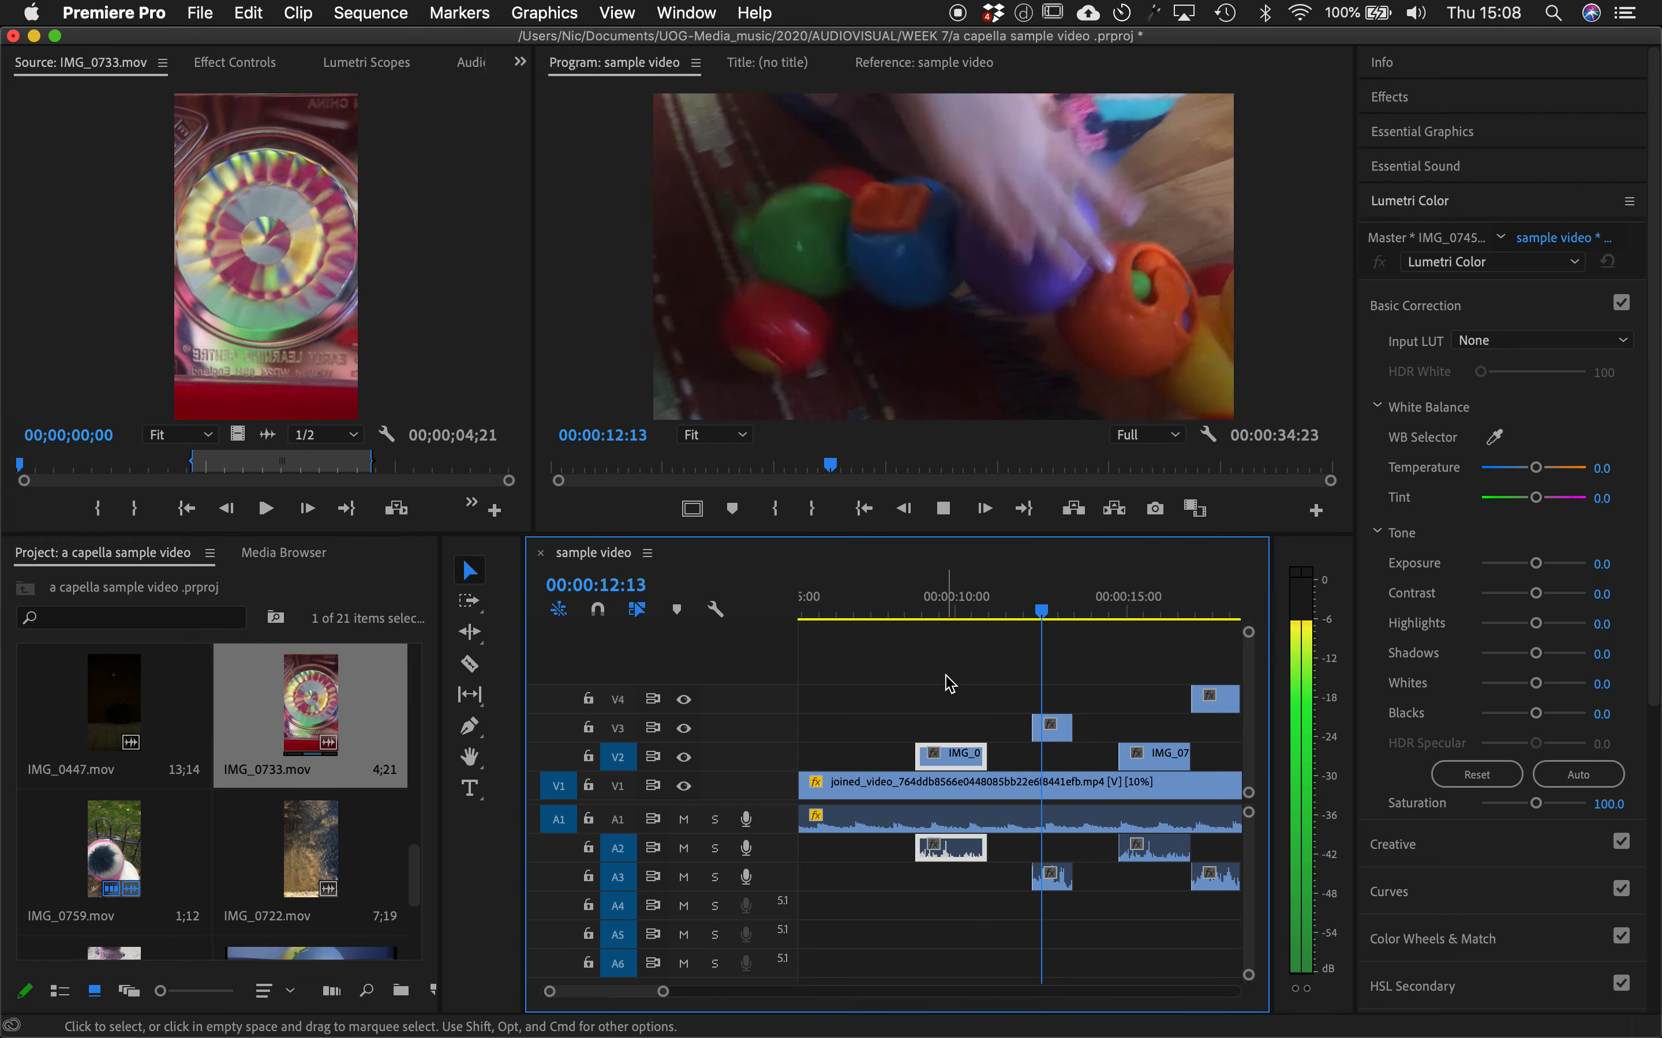
pyautogui.press('space')
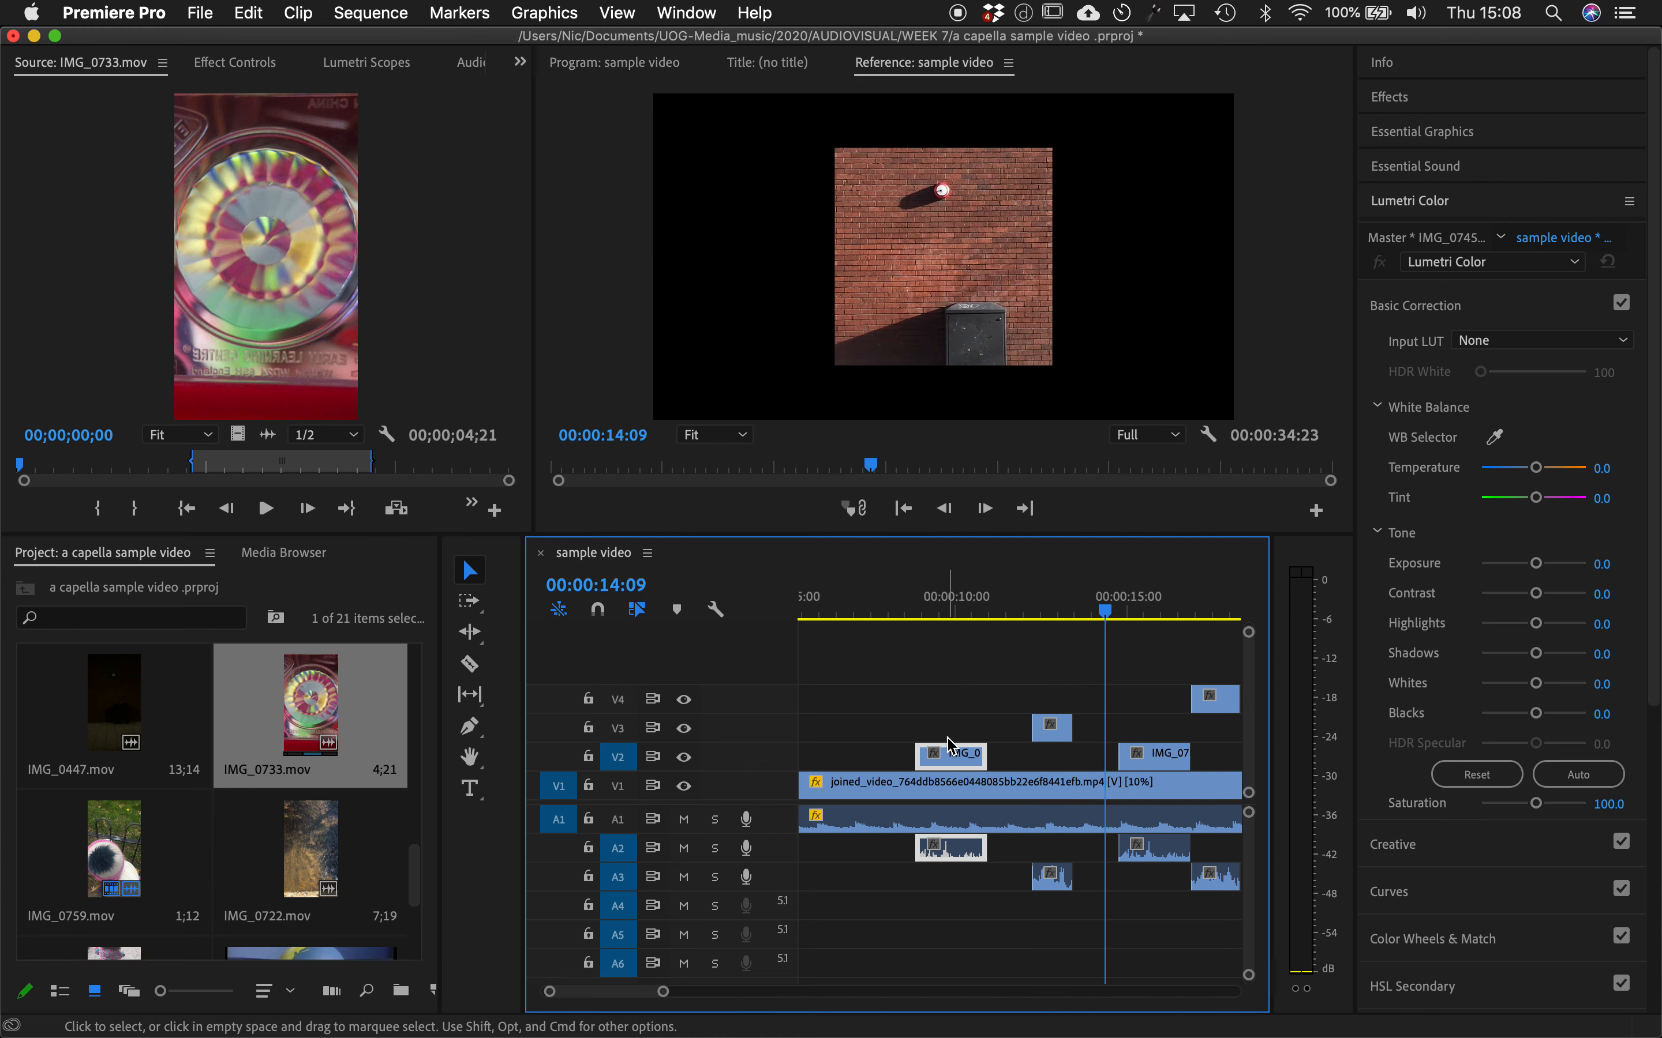
# - Move the linked audio of the first short V4 clip, IMG_0732.mov, down from A3 to track A7
pyautogui.moveTo(662, 1003); pyautogui.dragTo(698, 996)
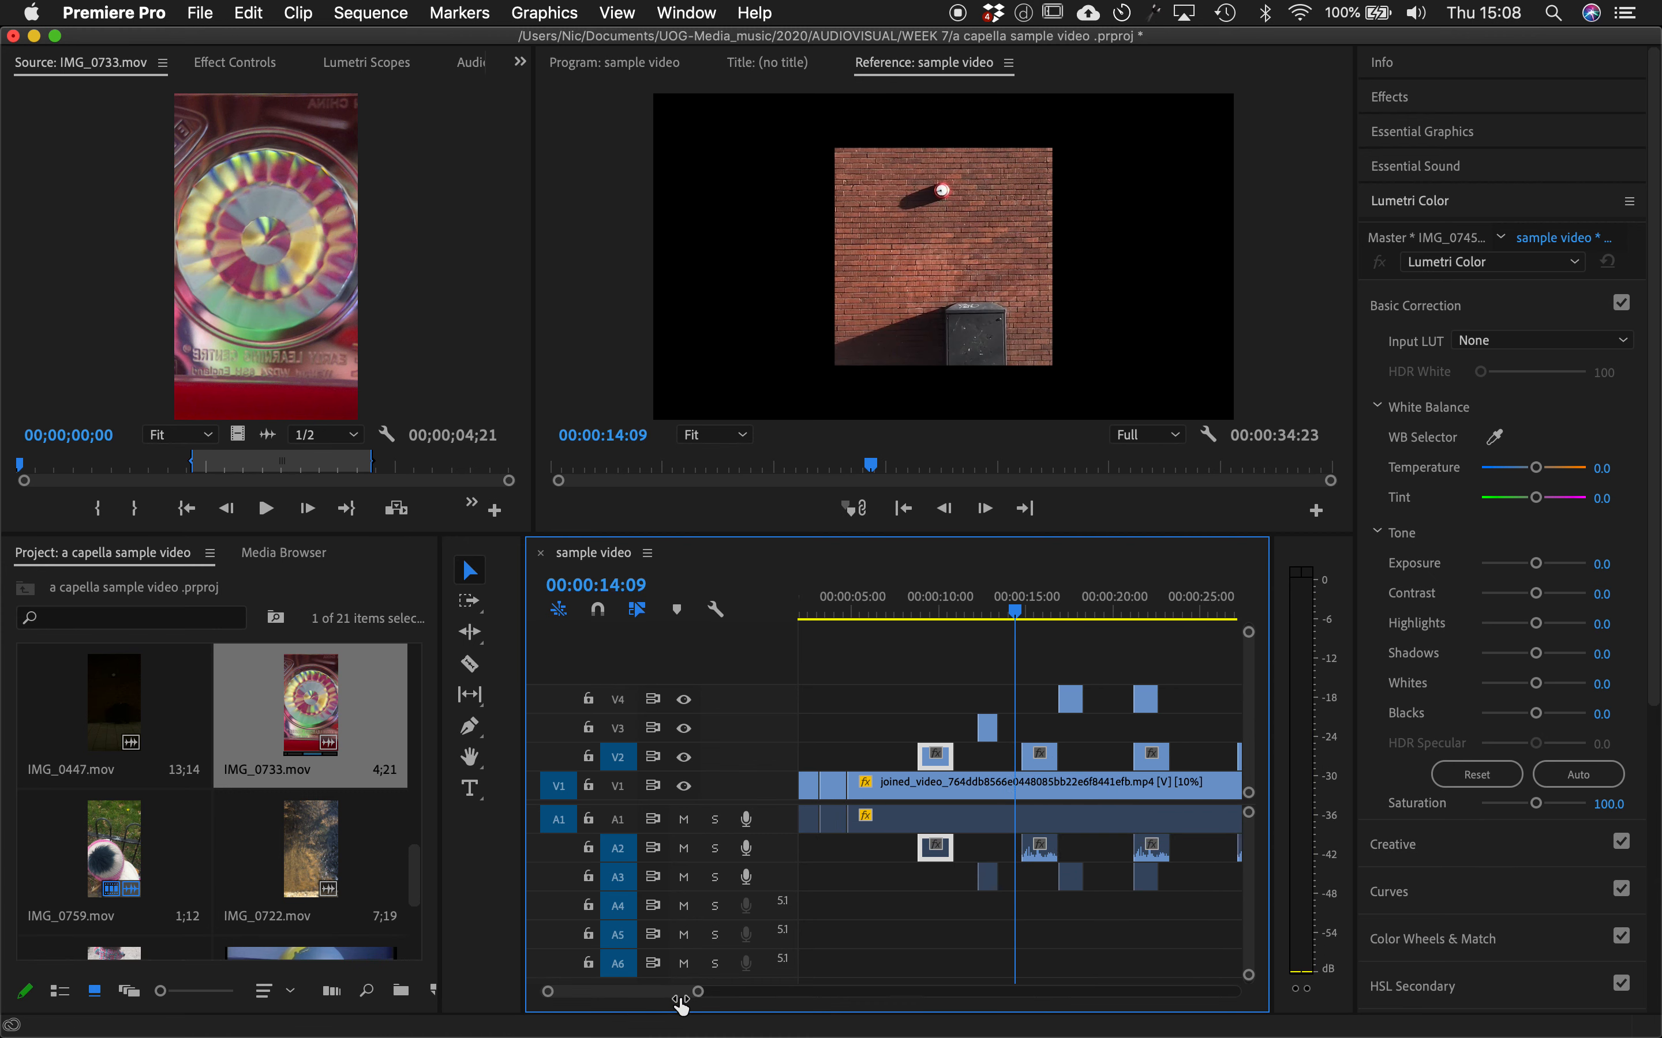
pyautogui.moveTo(1073, 887); pyautogui.dragTo(1075, 922)
pyautogui.moveTo(1077, 991); pyautogui.dragTo(1074, 931)
pyautogui.click(1075, 931)
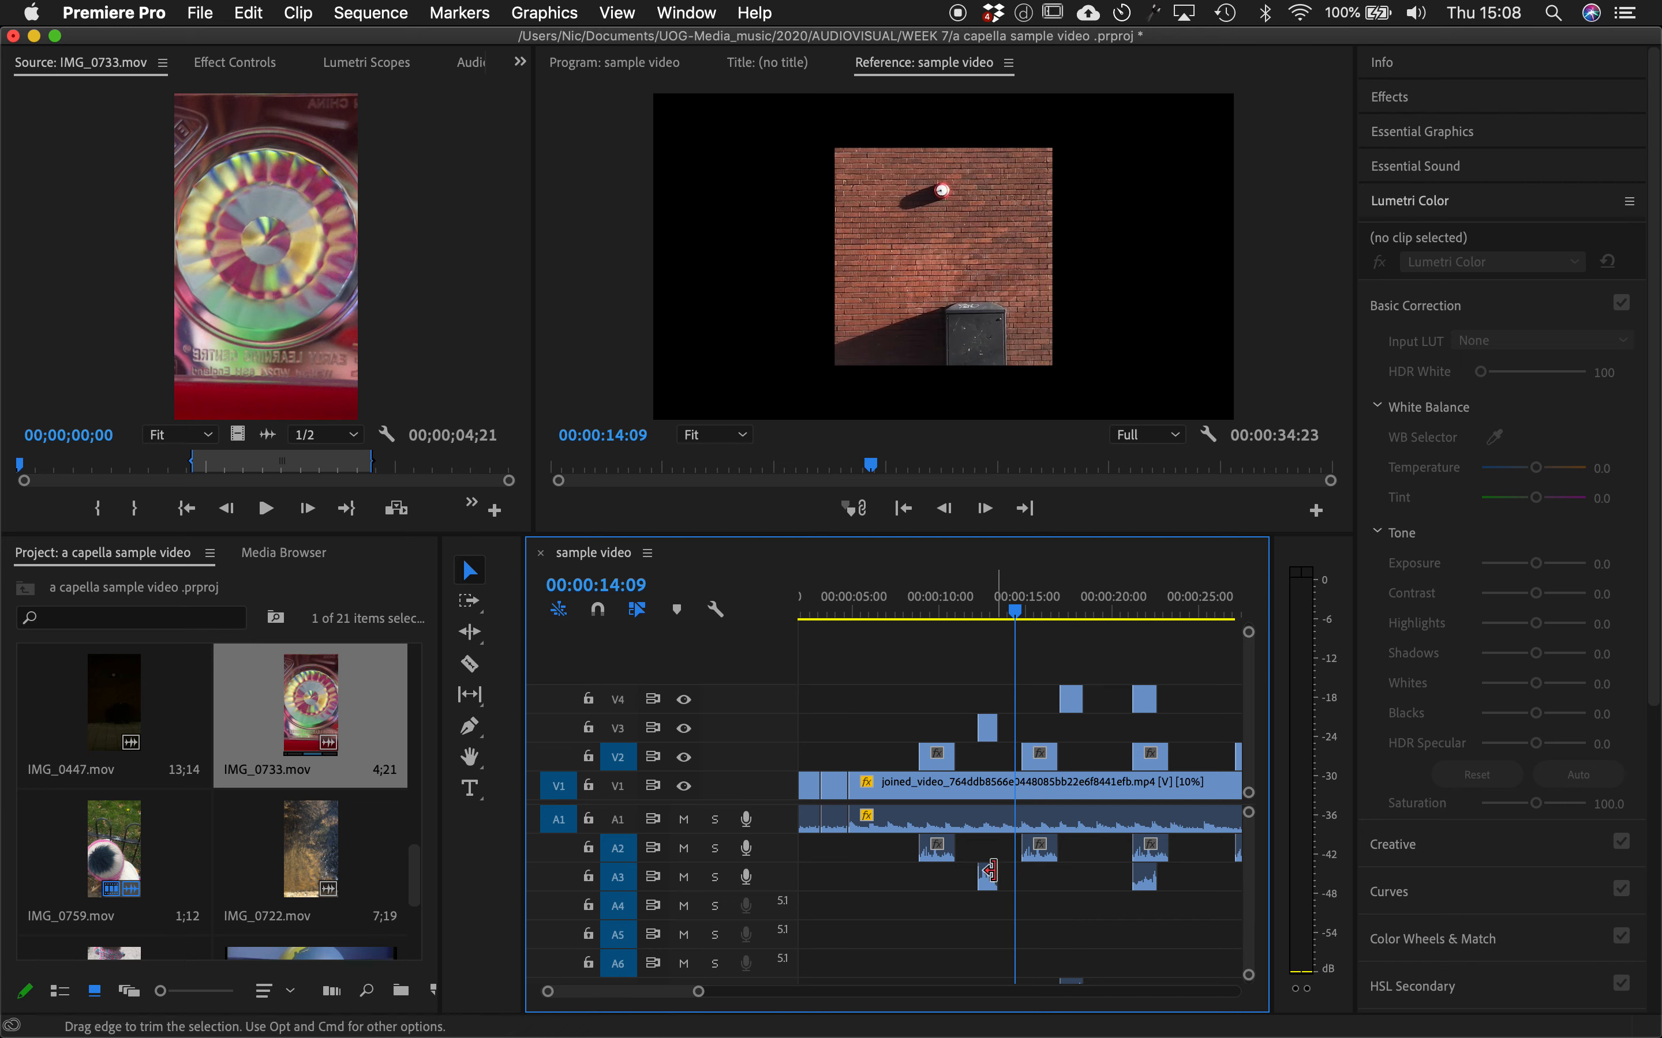
# - Copy the IMG_0731.mov clip twice along V3 and A3, into the gaps after the second and third IMG_0745.mov clips, around 00:00:18 and 00:00:24
pyautogui.click(990, 883)
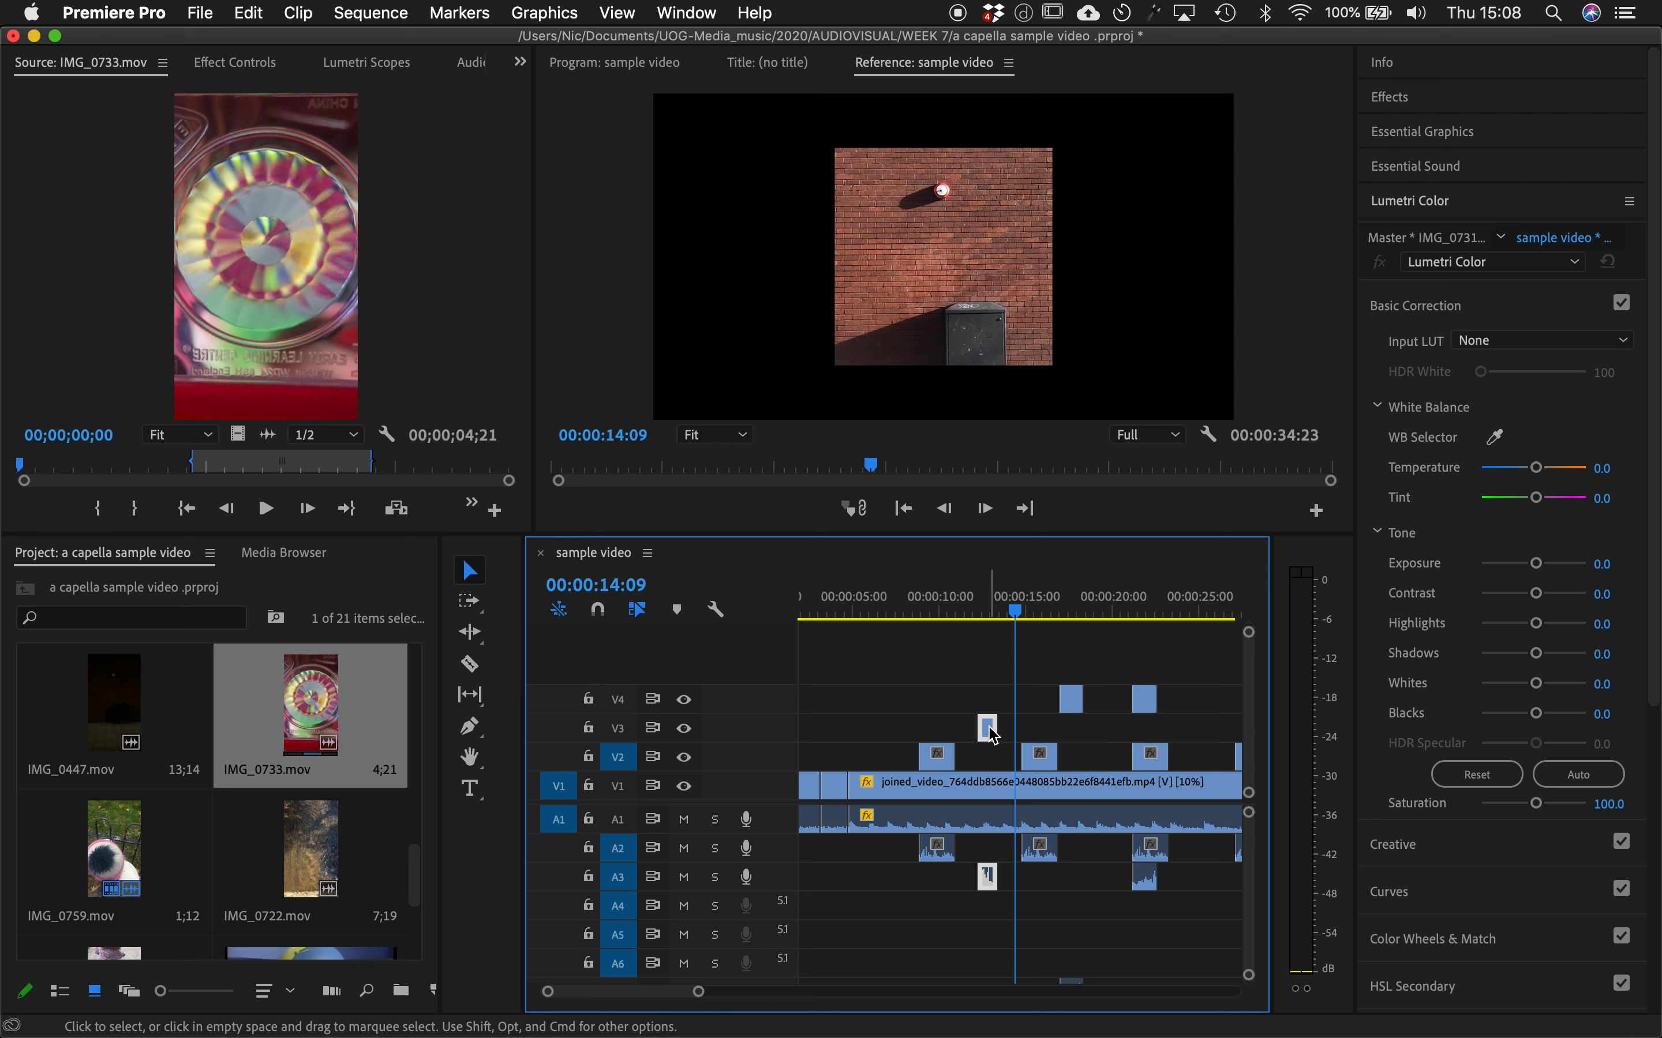
pyautogui.moveTo(990, 728); pyautogui.dragTo(1097, 728)
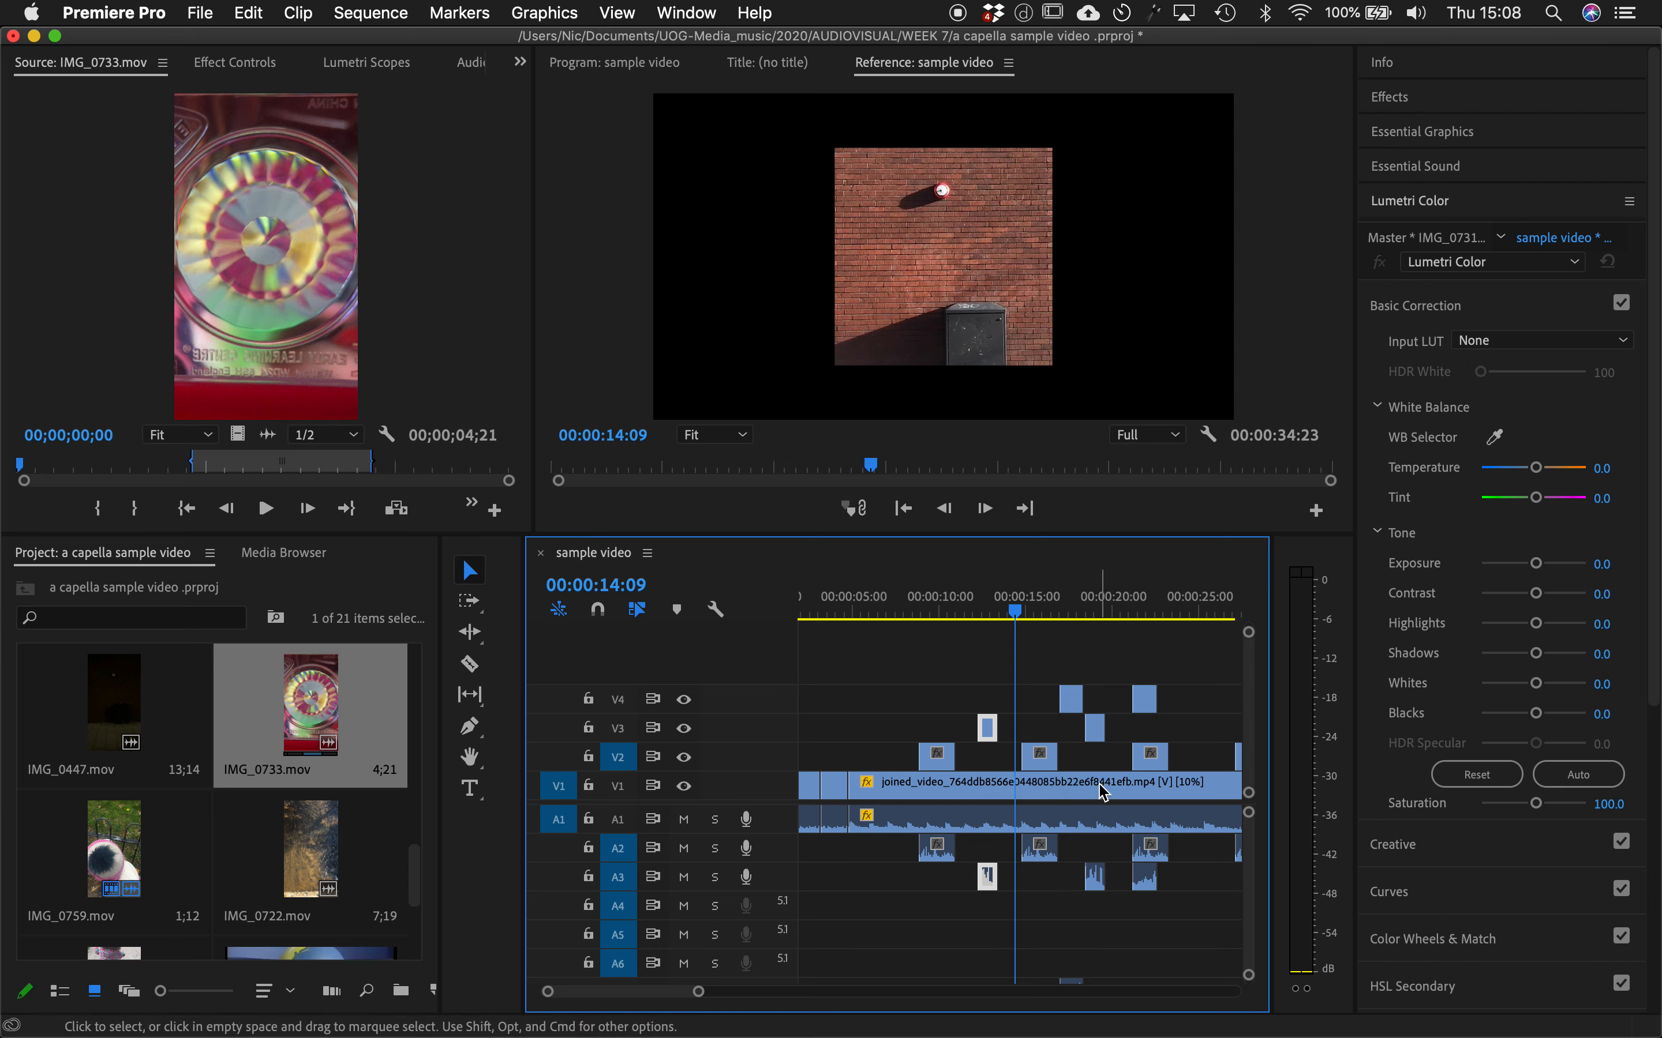
pyautogui.hscroll(5, 1013, 900)
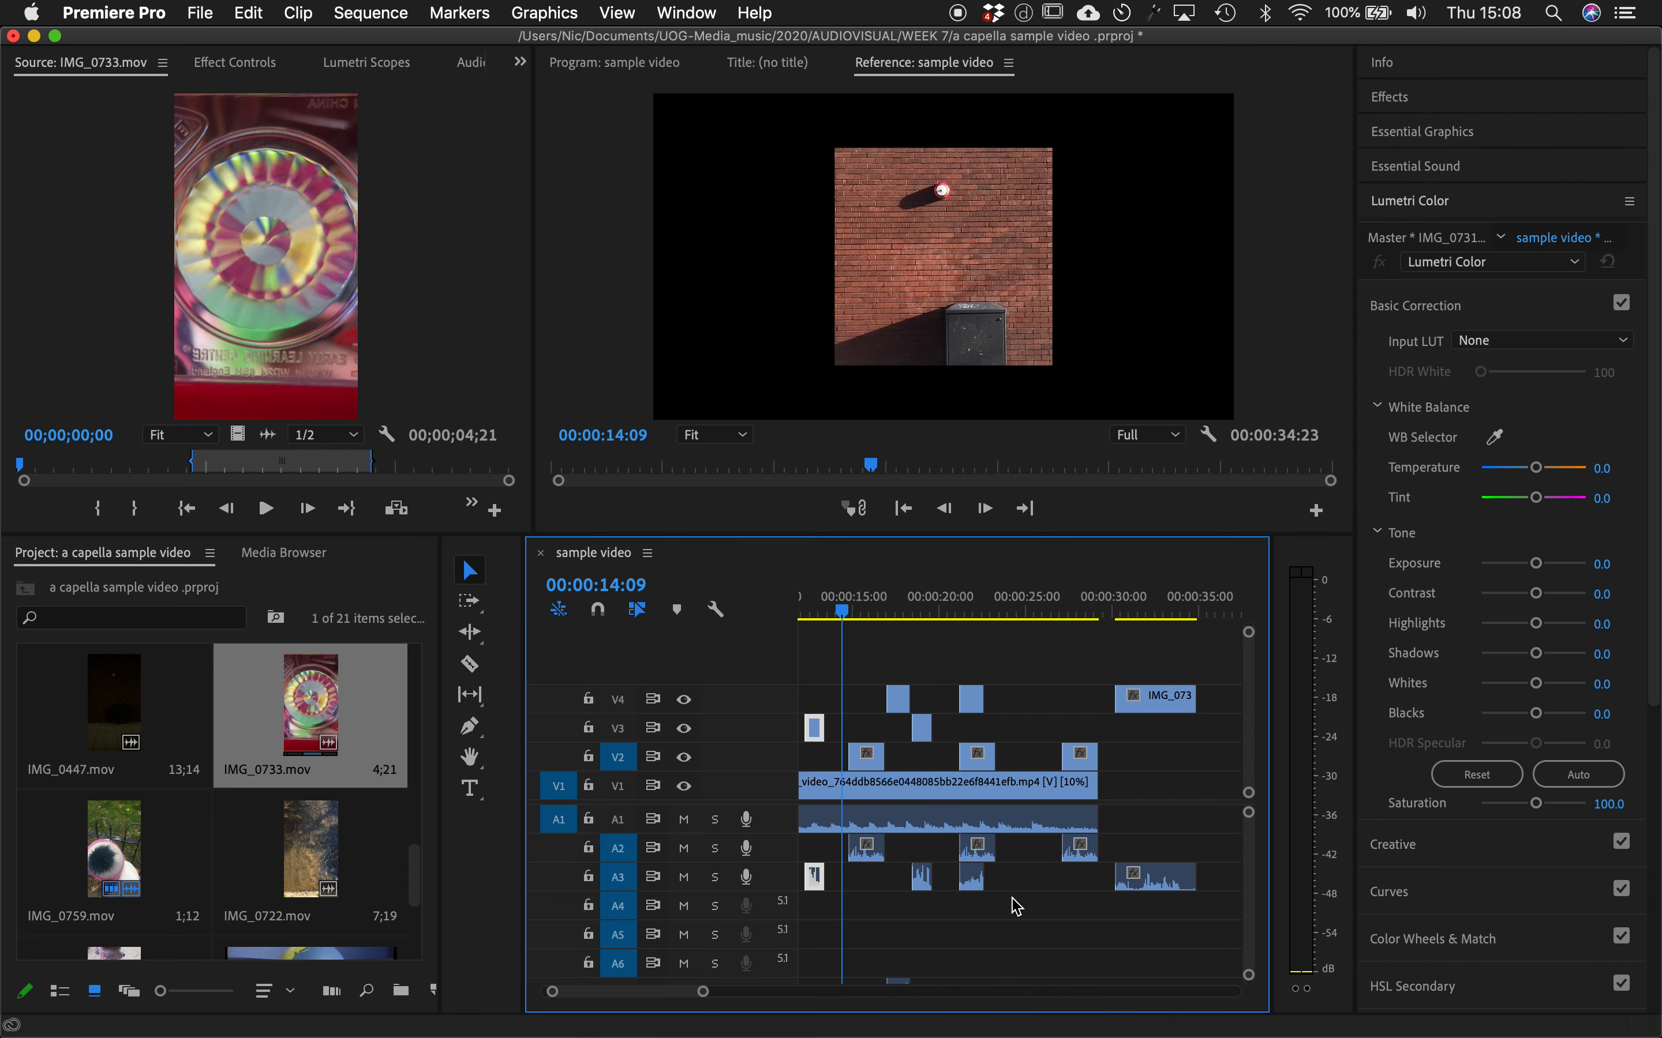
pyautogui.click(922, 728)
pyautogui.moveTo(925, 739); pyautogui.dragTo(1030, 736)
pyautogui.hscroll(-3, 950, 776)
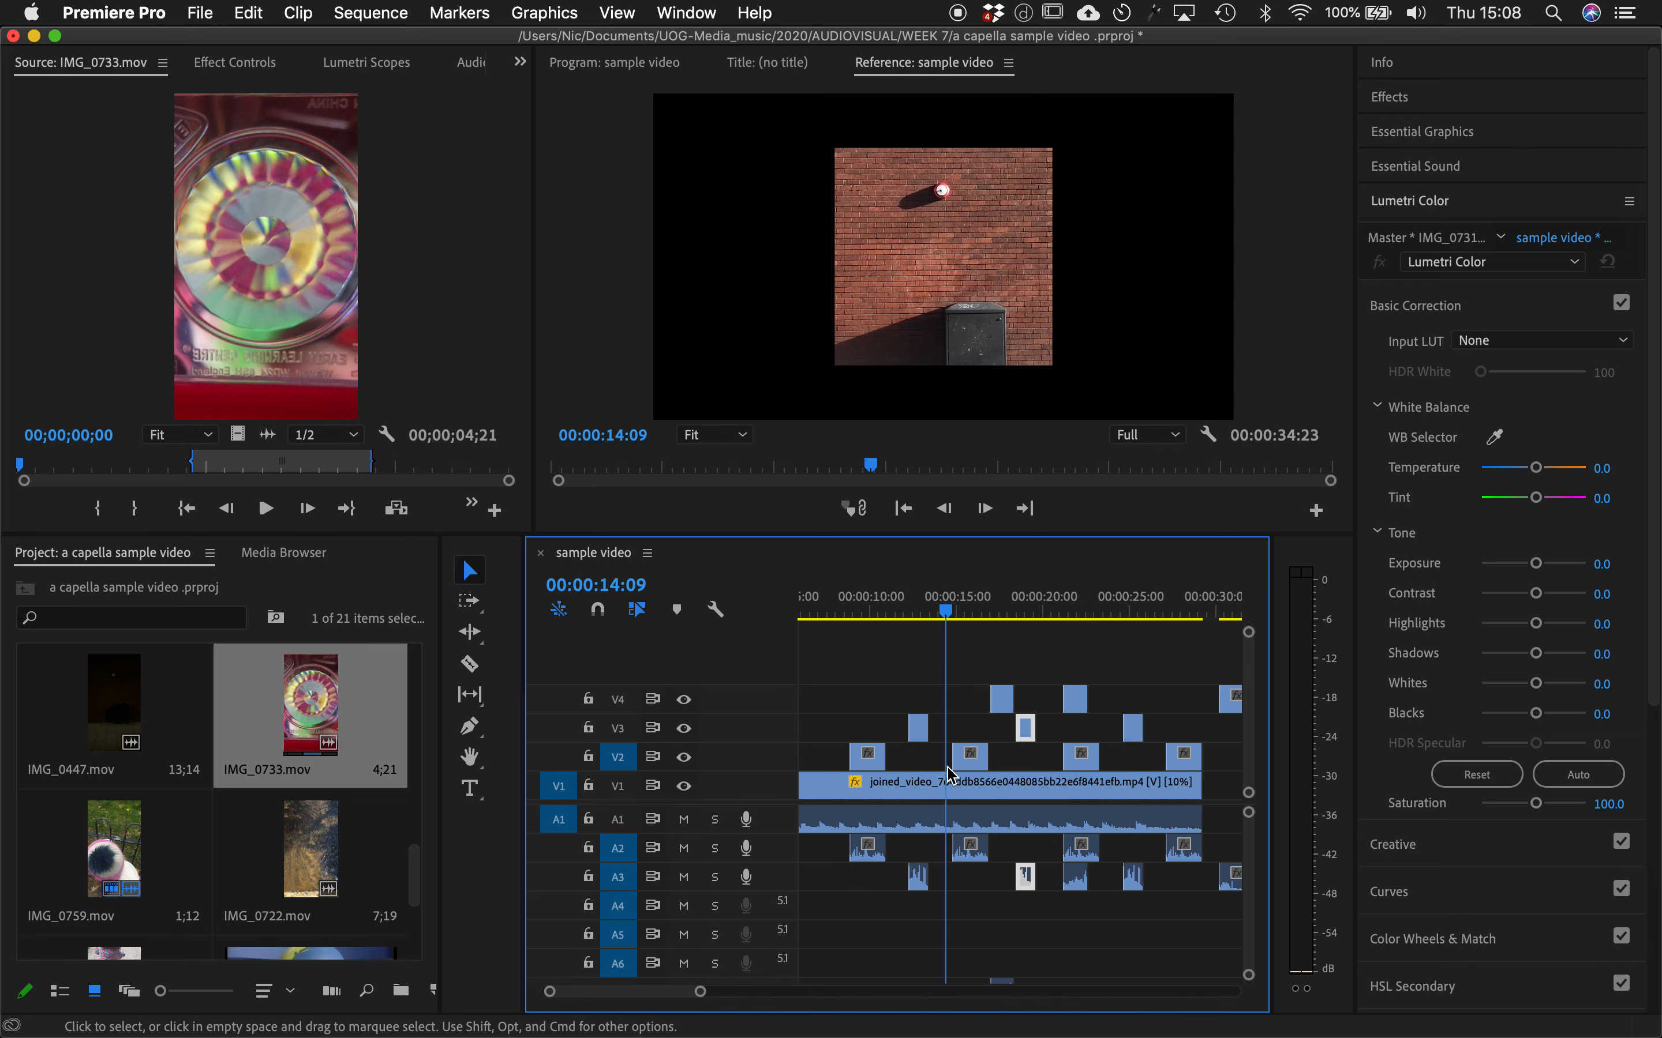
pyautogui.moveTo(916, 622); pyautogui.dragTo(913, 618)
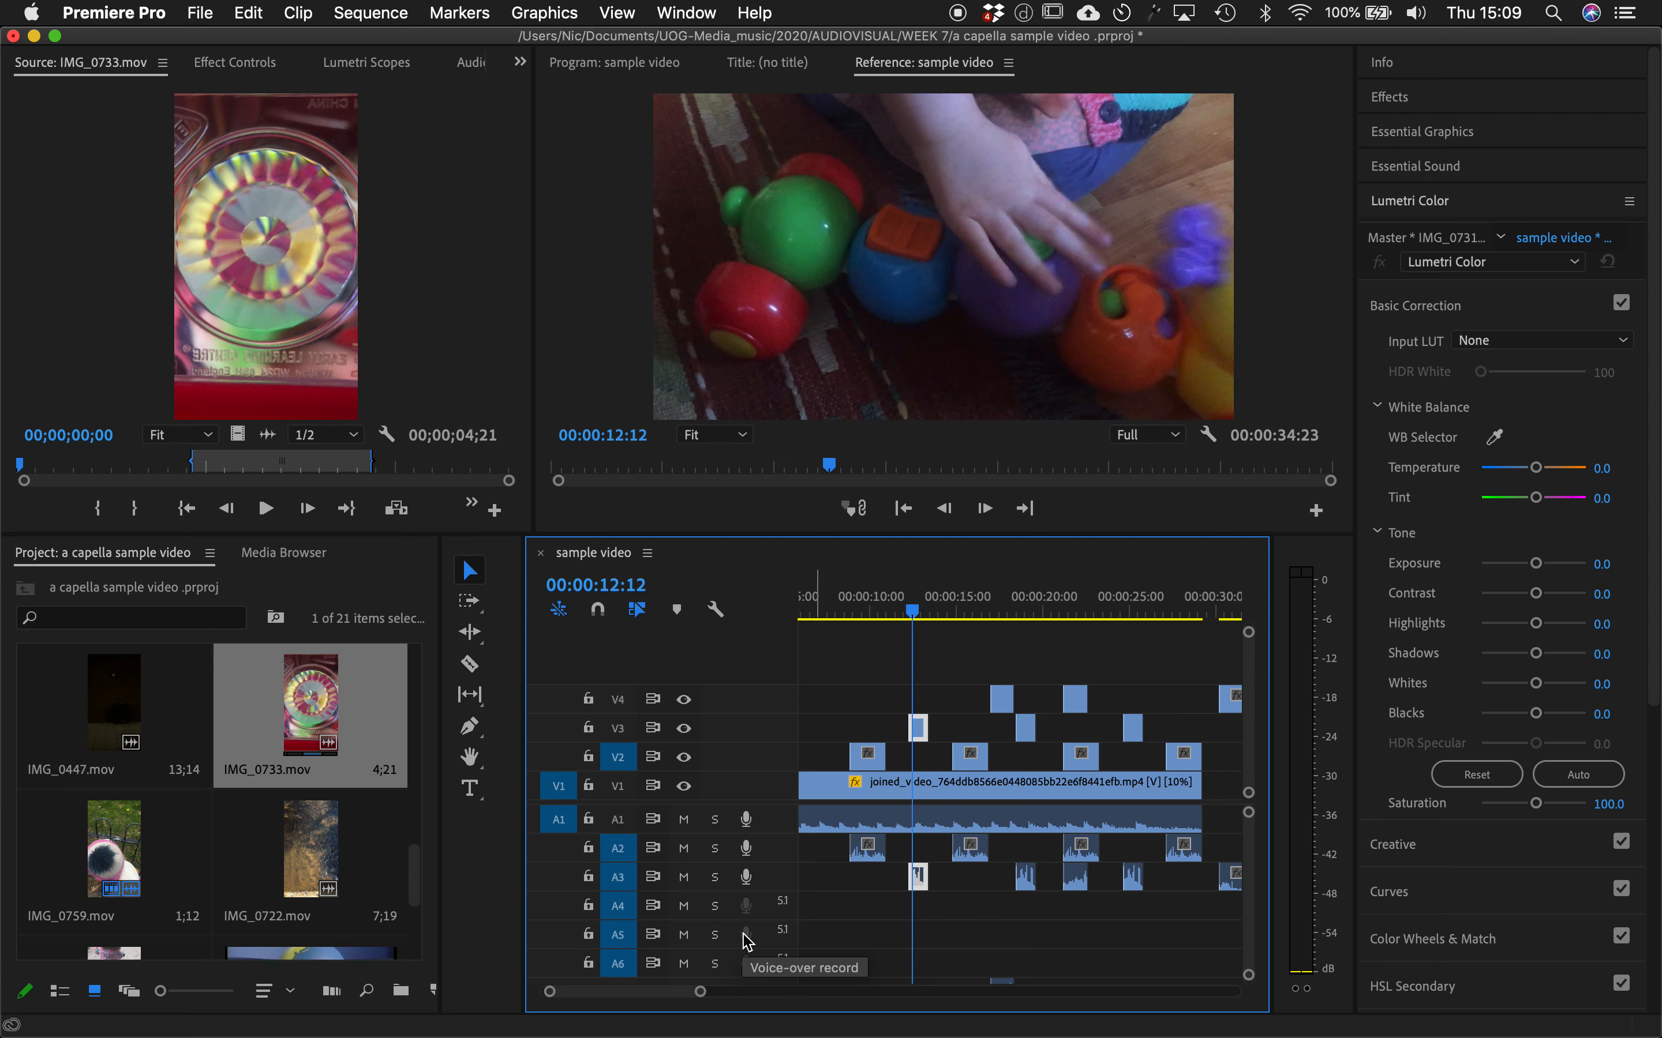
pyautogui.click(726, 911)
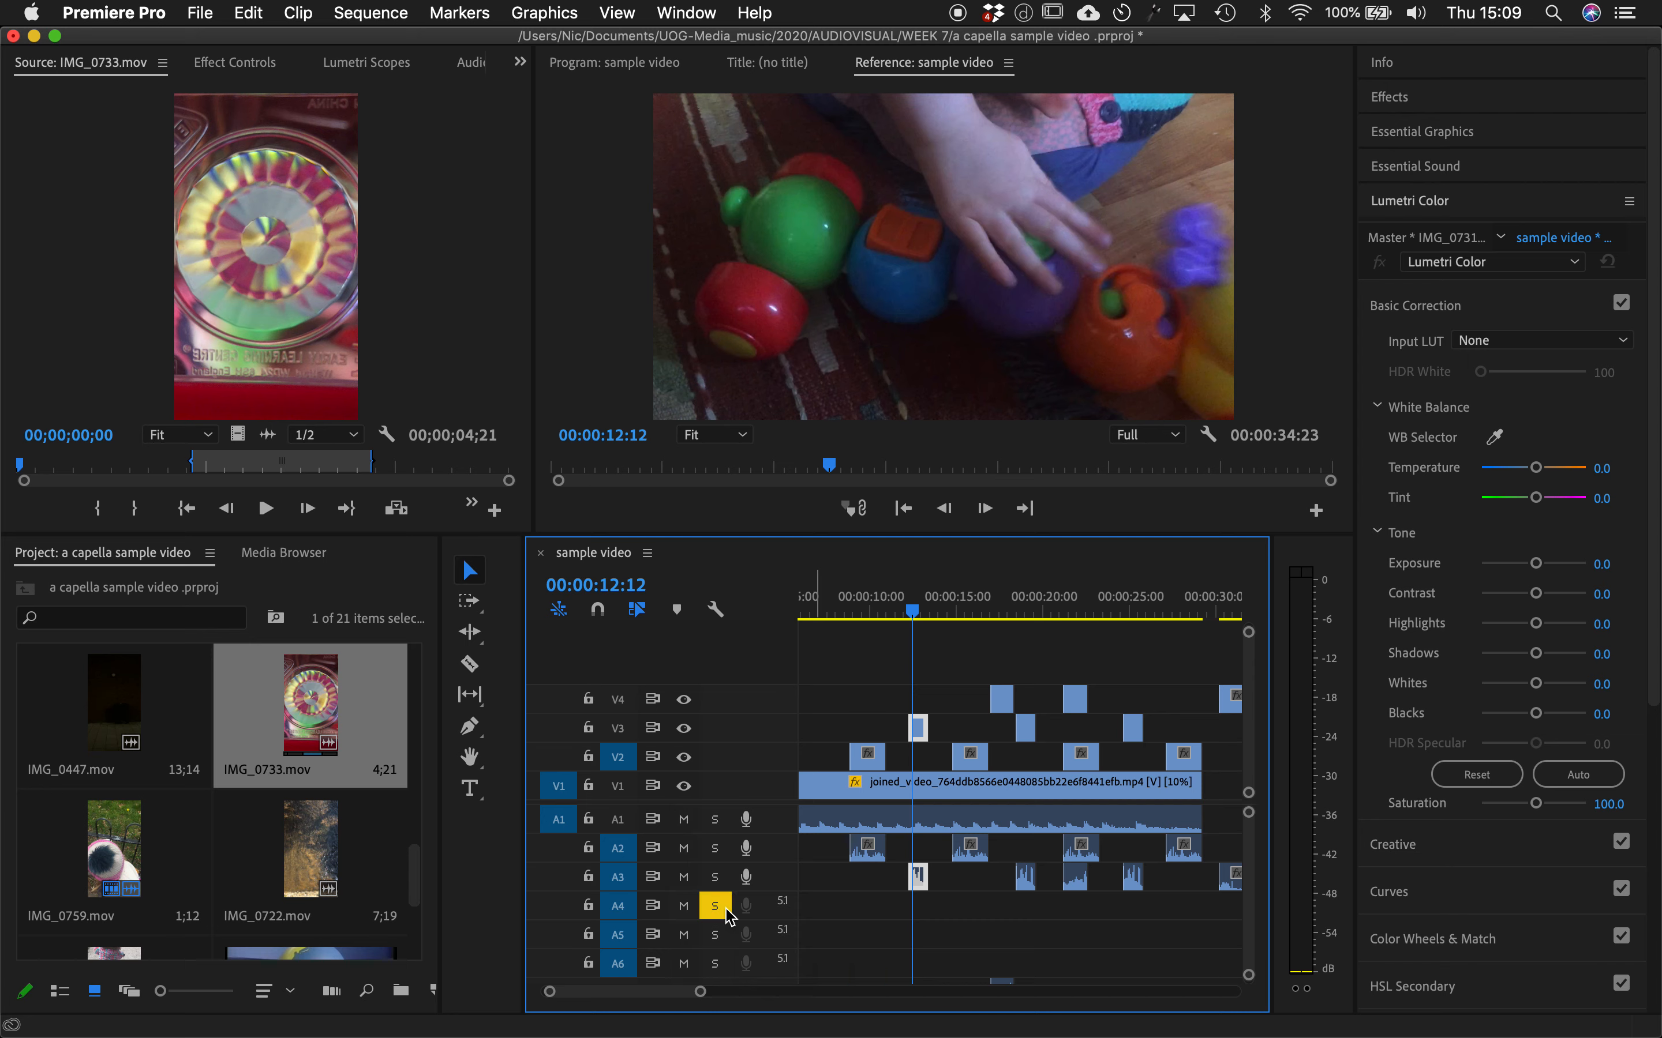
pyautogui.click(722, 911)
pyautogui.doubleClick(747, 911)
pyautogui.doubleClick(748, 911)
pyautogui.scroll(-2, 748, 946)
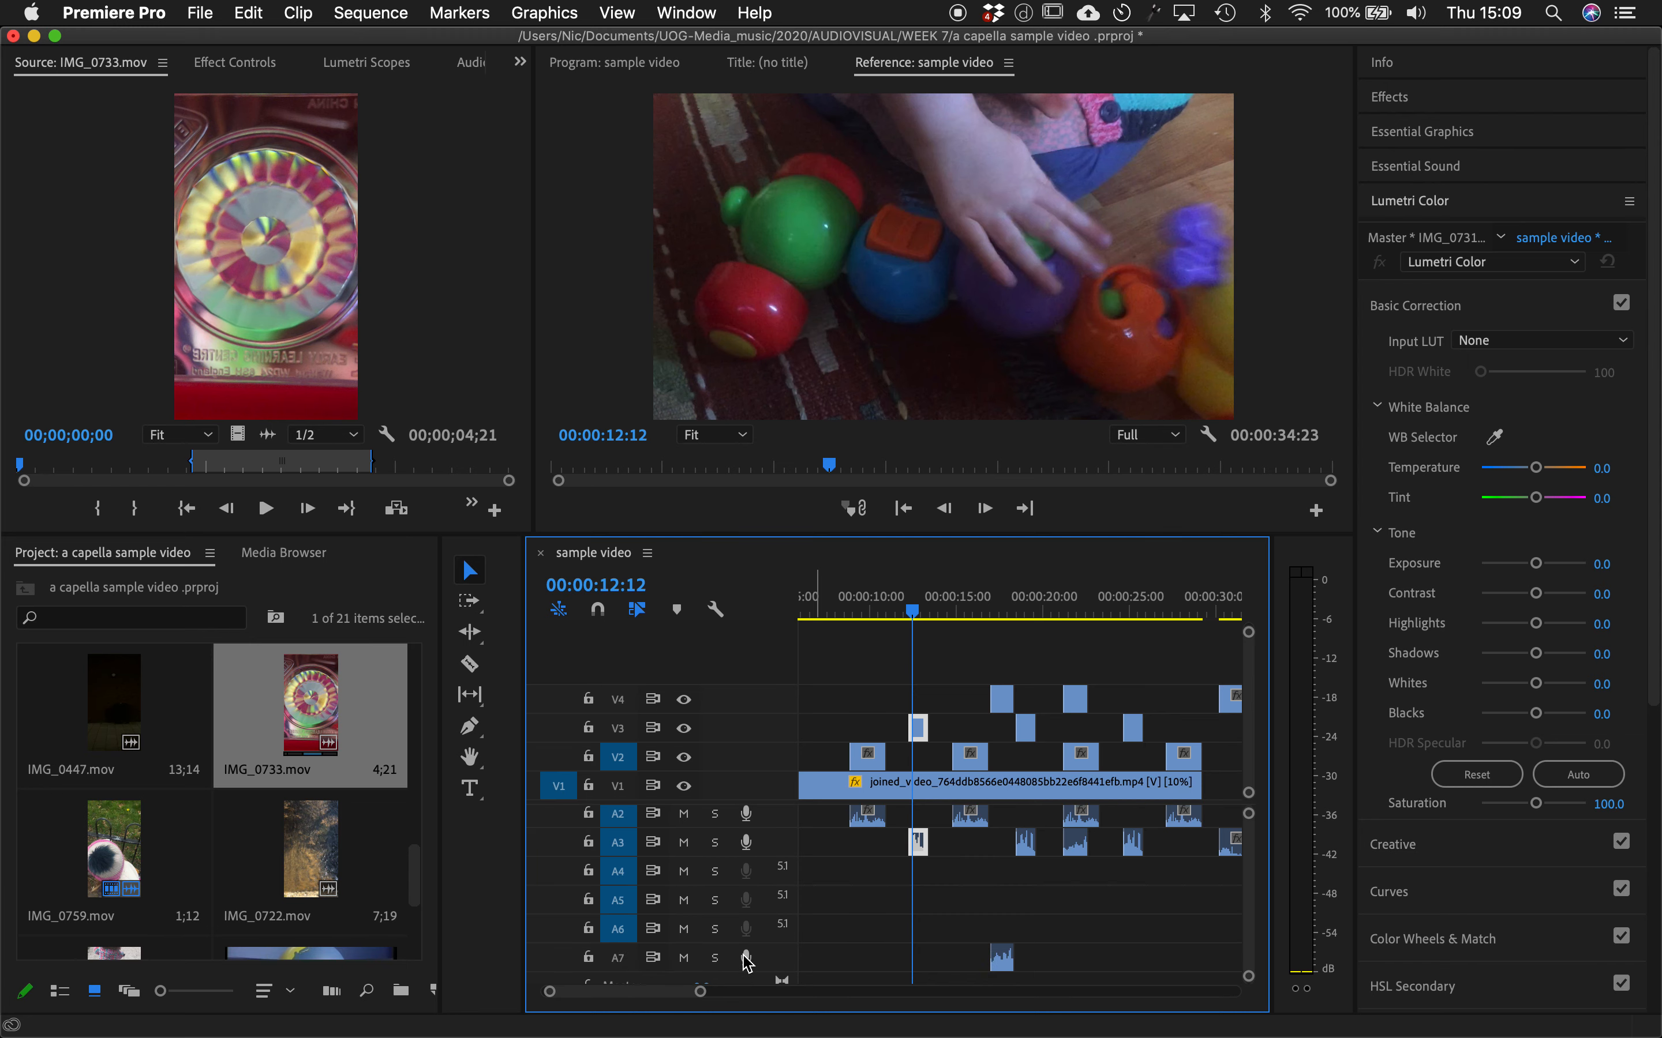
pyautogui.scroll(-1, 747, 969)
pyautogui.scroll(1, 747, 969)
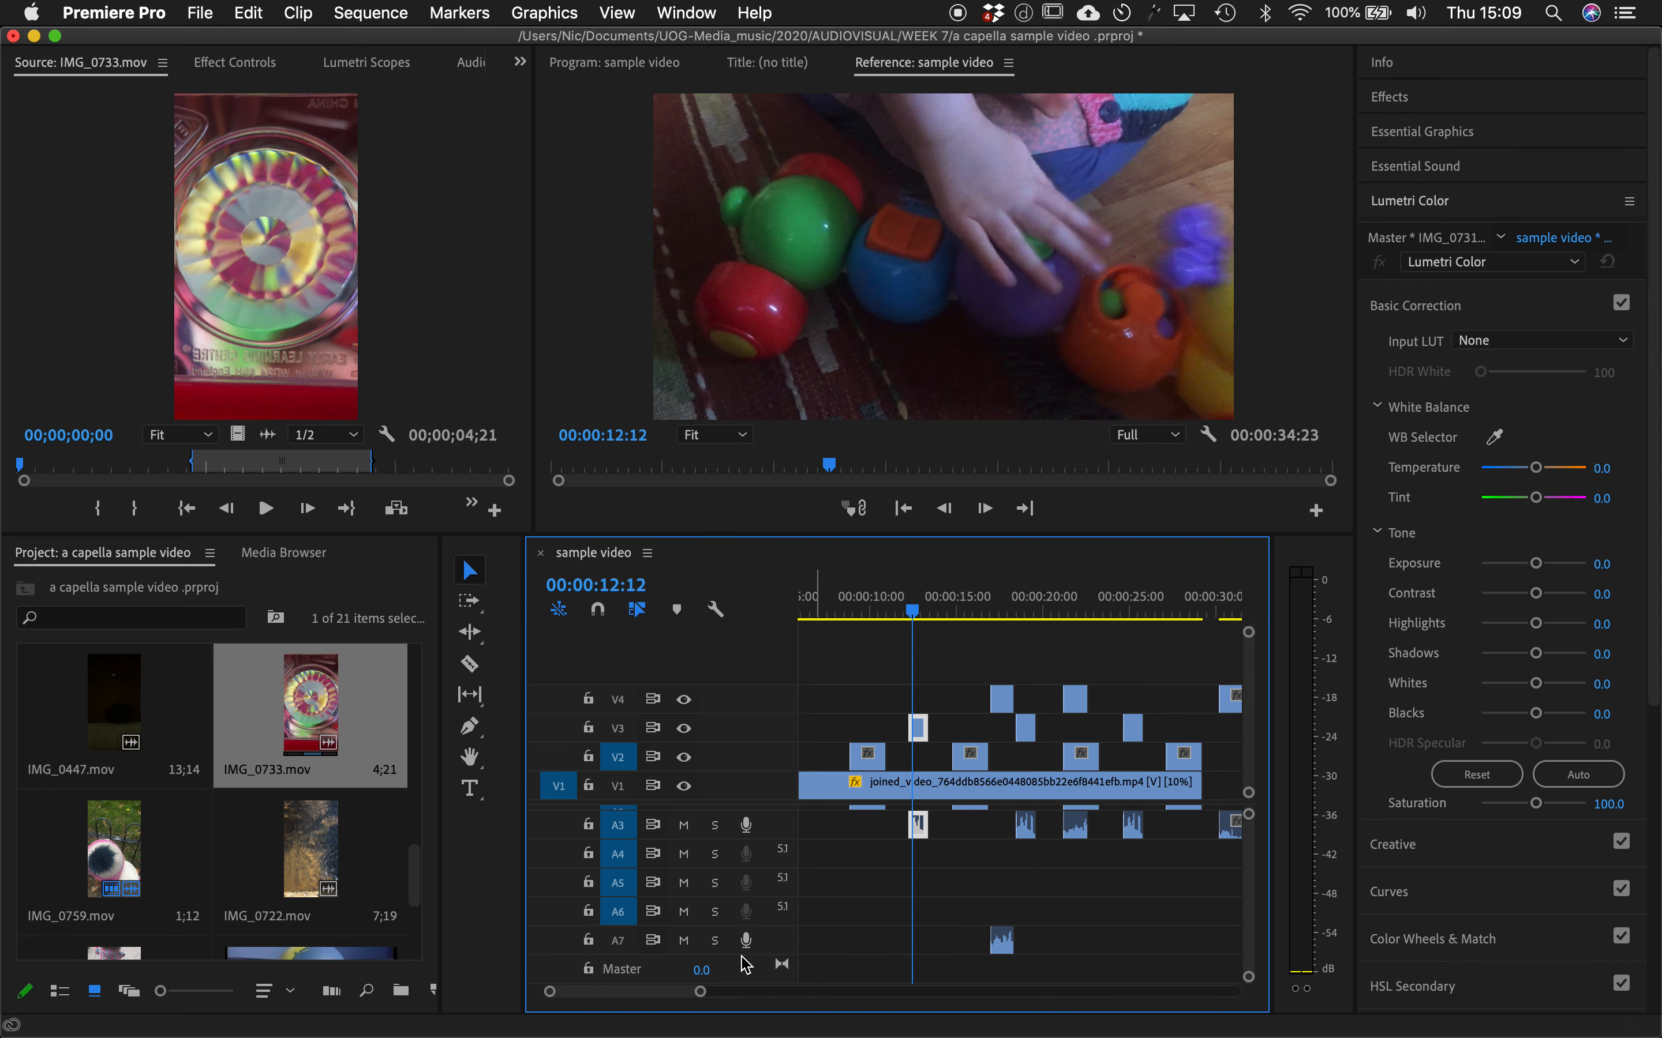
pyautogui.click(715, 855)
pyautogui.click(719, 855)
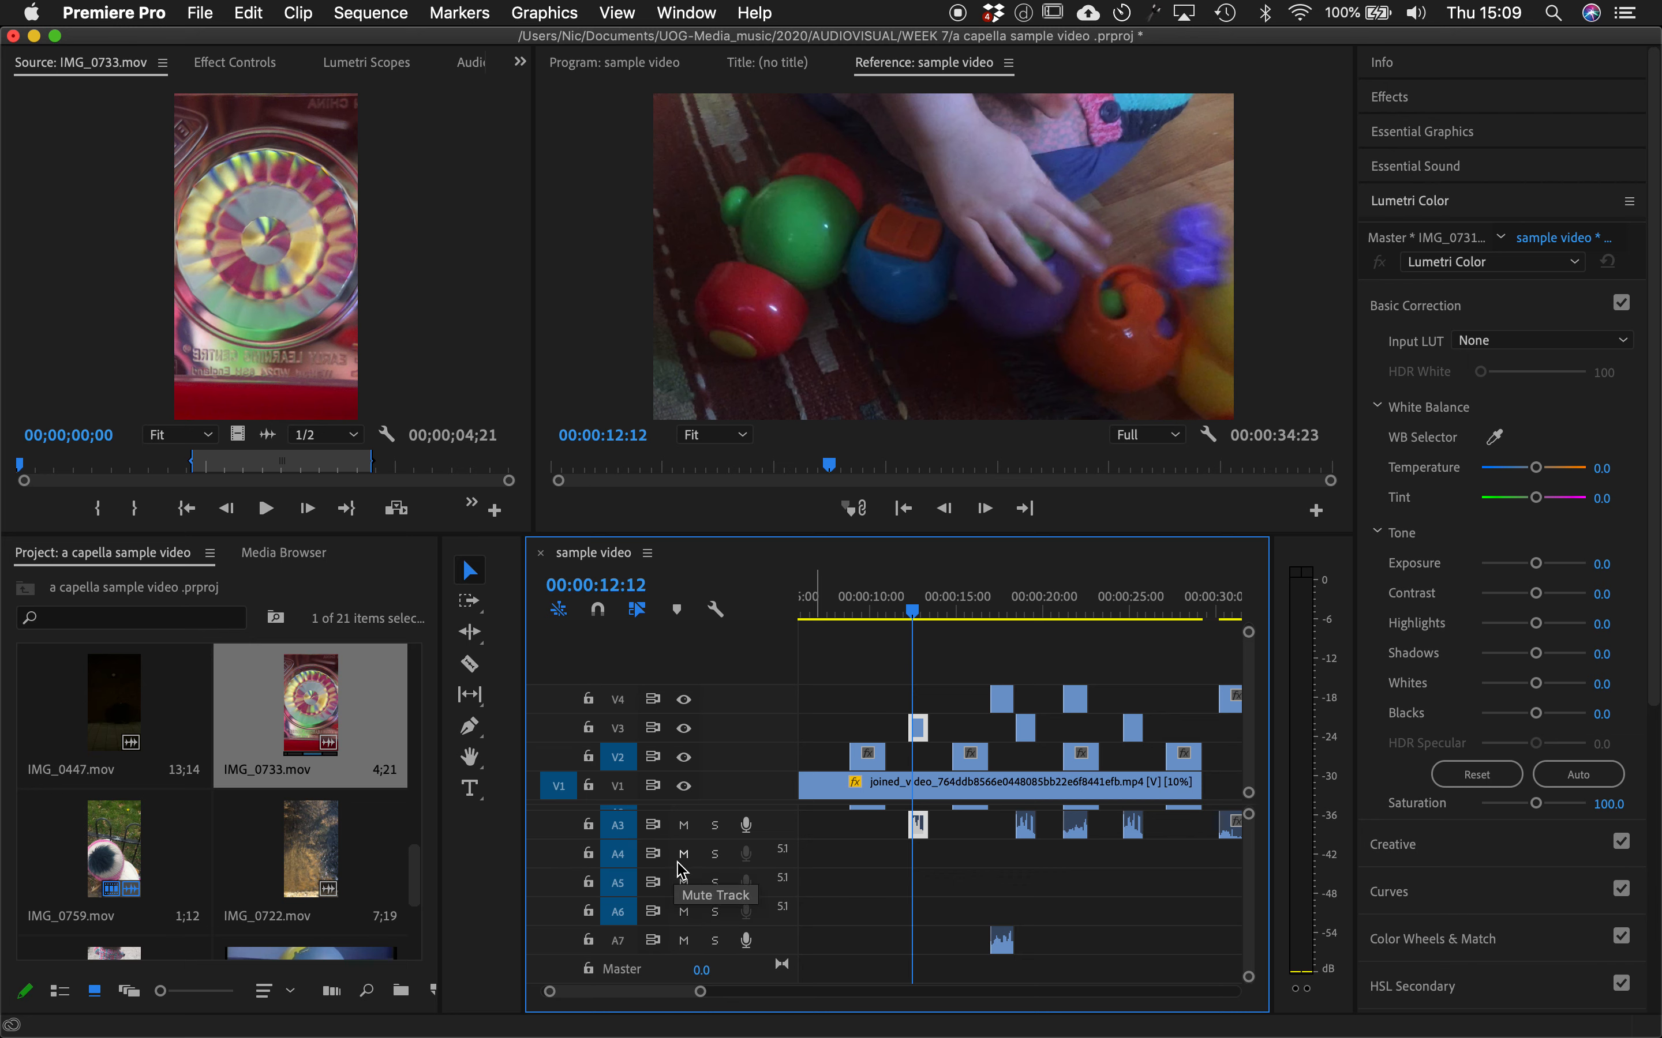
pyautogui.scroll(1, 682, 911)
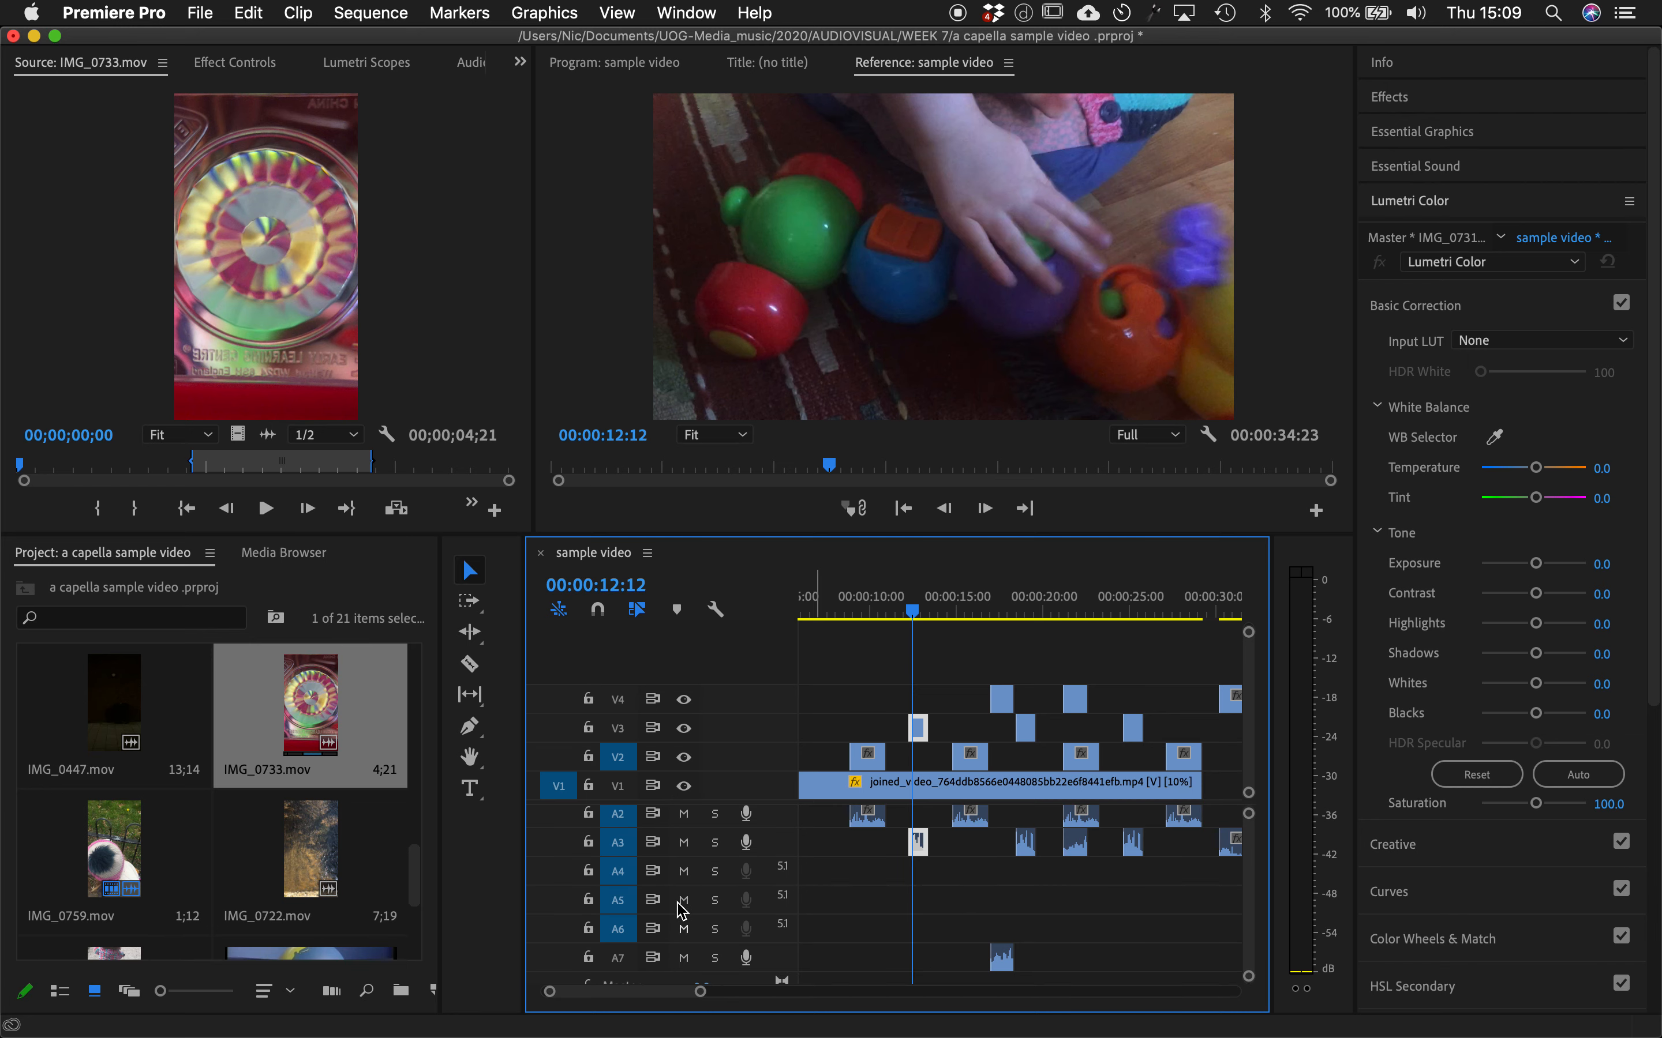
pyautogui.doubleClick(789, 868)
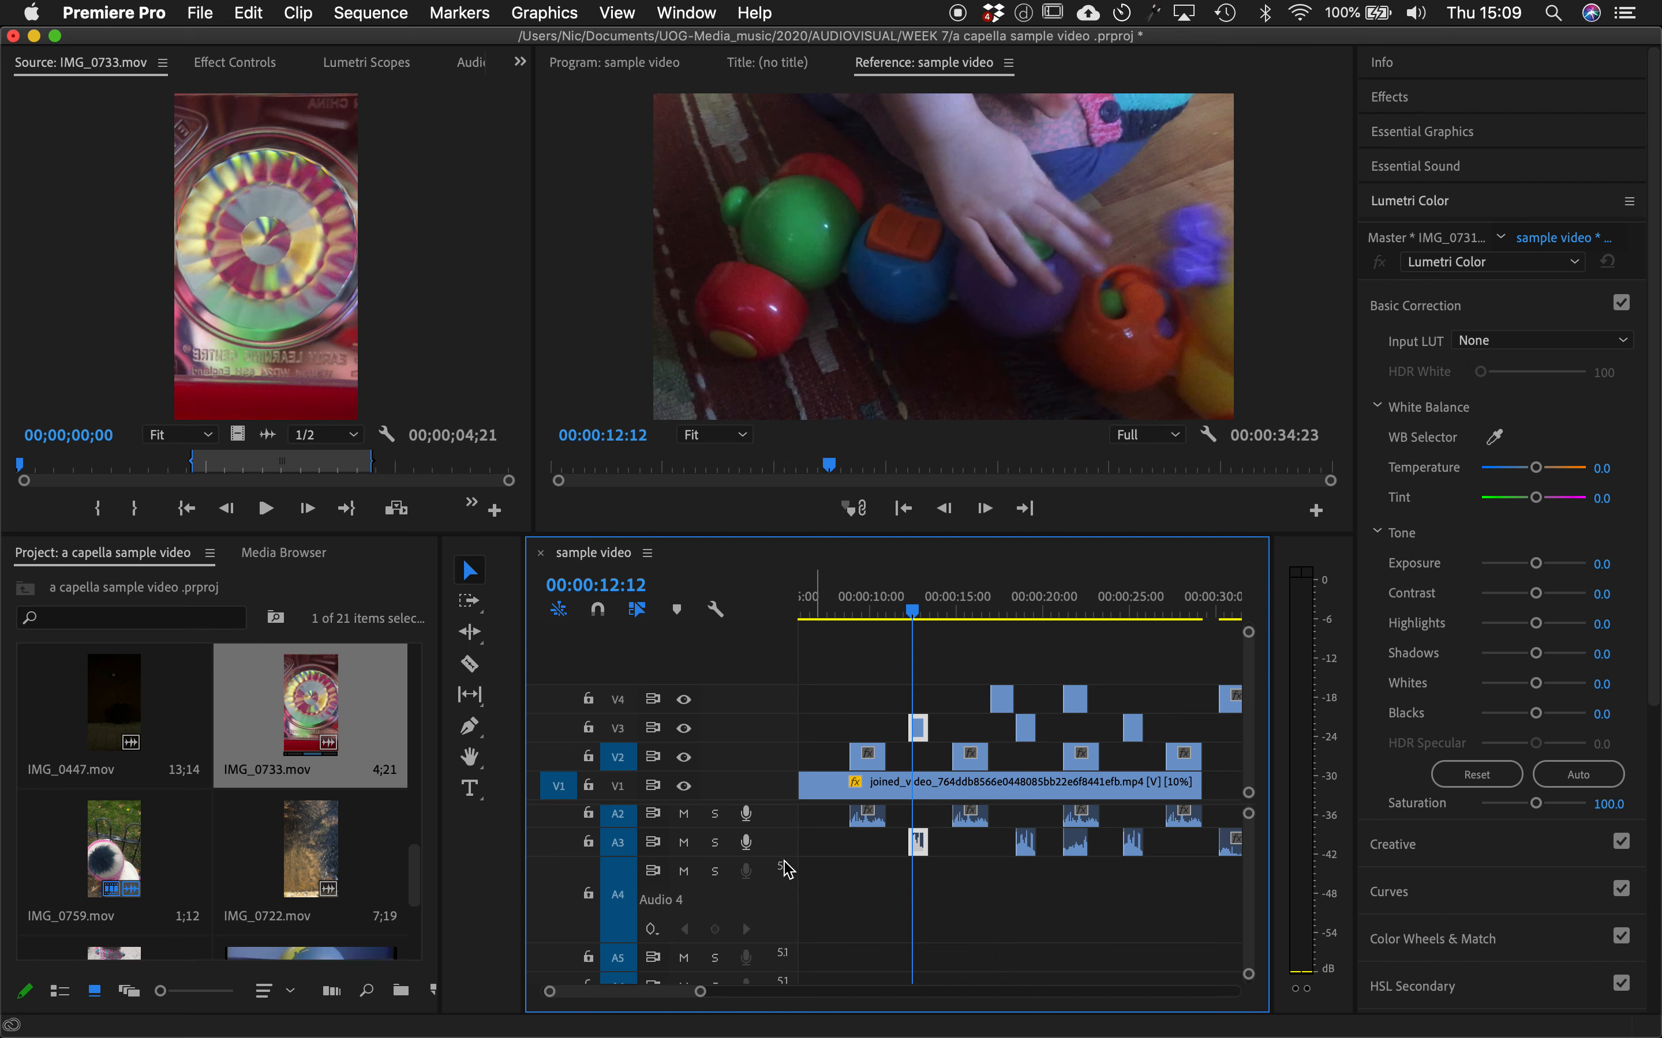
pyautogui.doubleClick(788, 870)
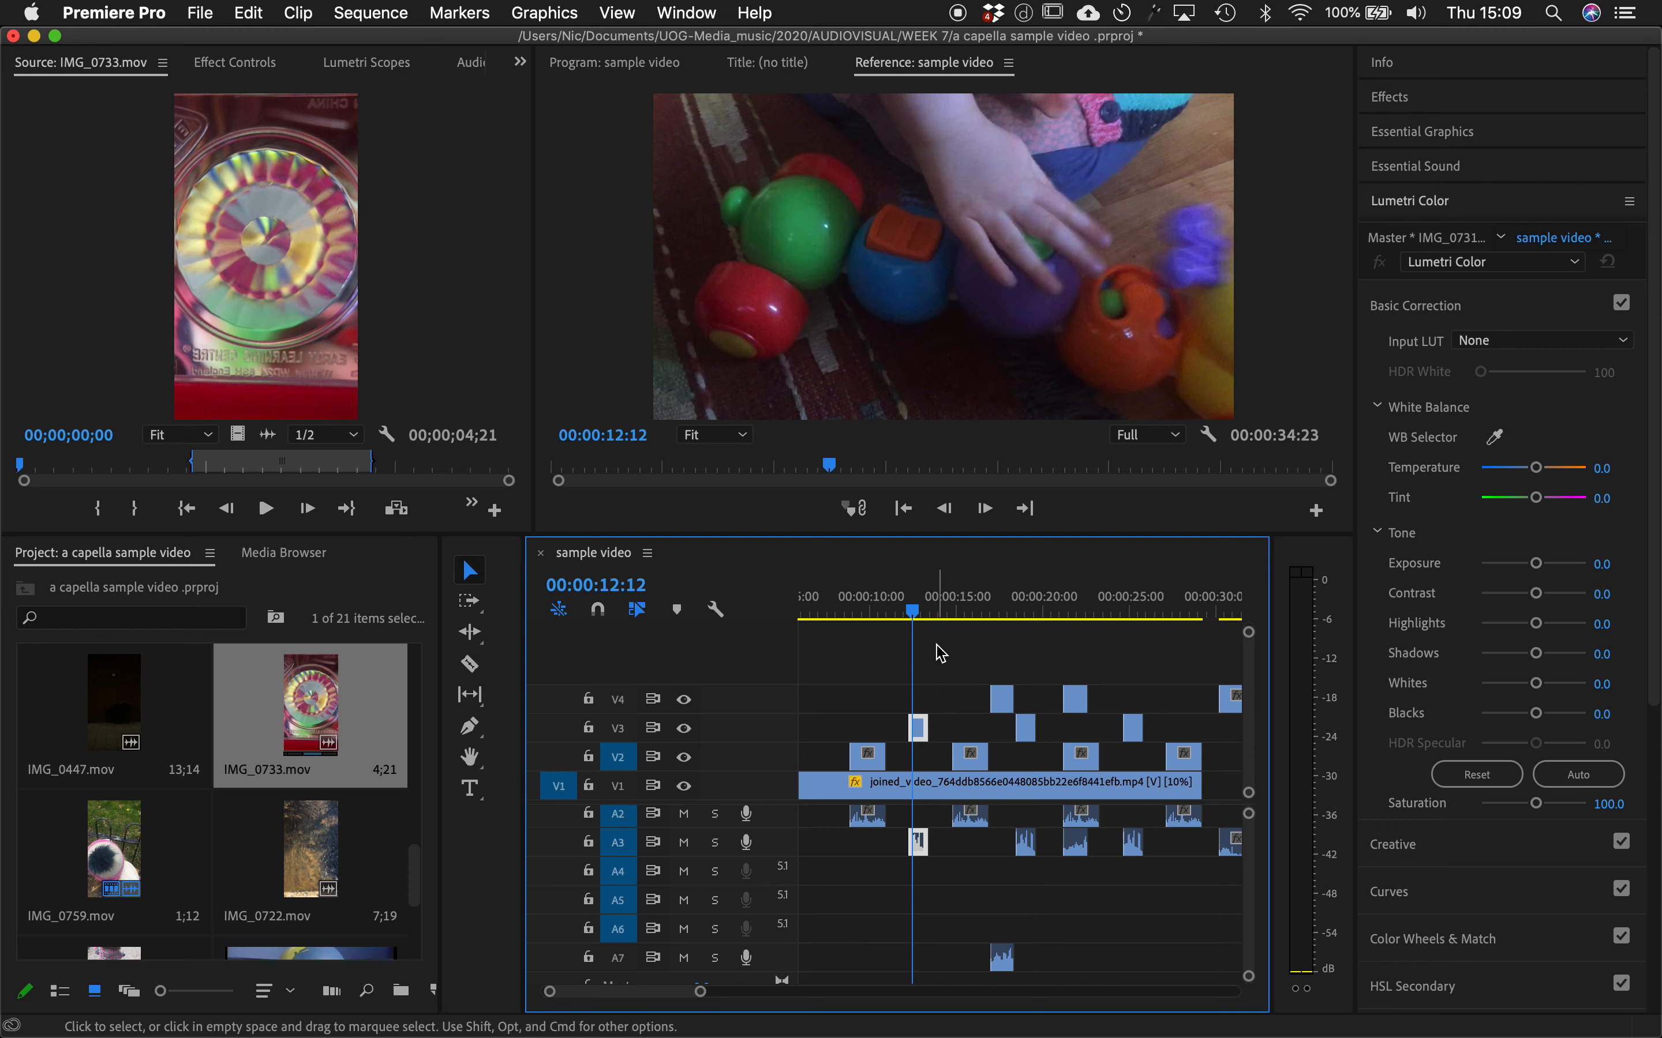
# - Move IMG_0732.mov earlier on V4 and A7, with snapping on, so it starts exactly where the first IMG_0731.mov clip ends
pyautogui.moveTo(1007, 968); pyautogui.dragTo(954, 893)
pyautogui.moveTo(918, 599); pyautogui.dragTo(933, 598)
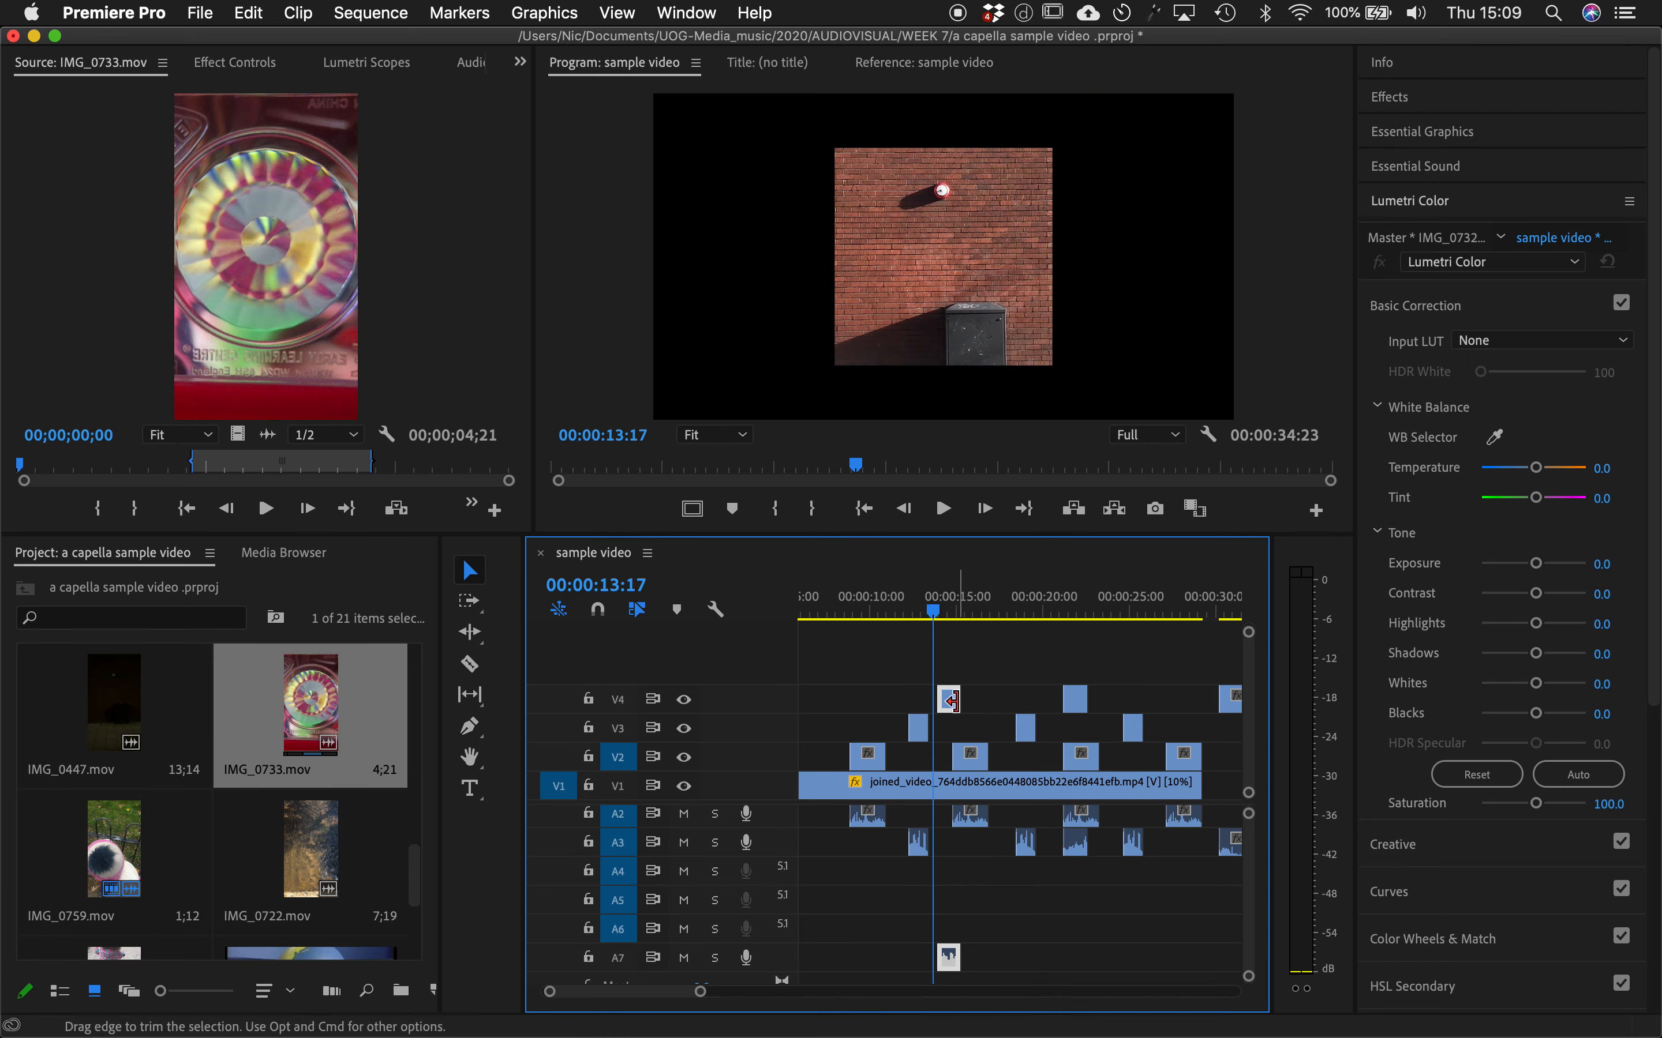
pyautogui.moveTo(954, 707); pyautogui.dragTo(944, 711)
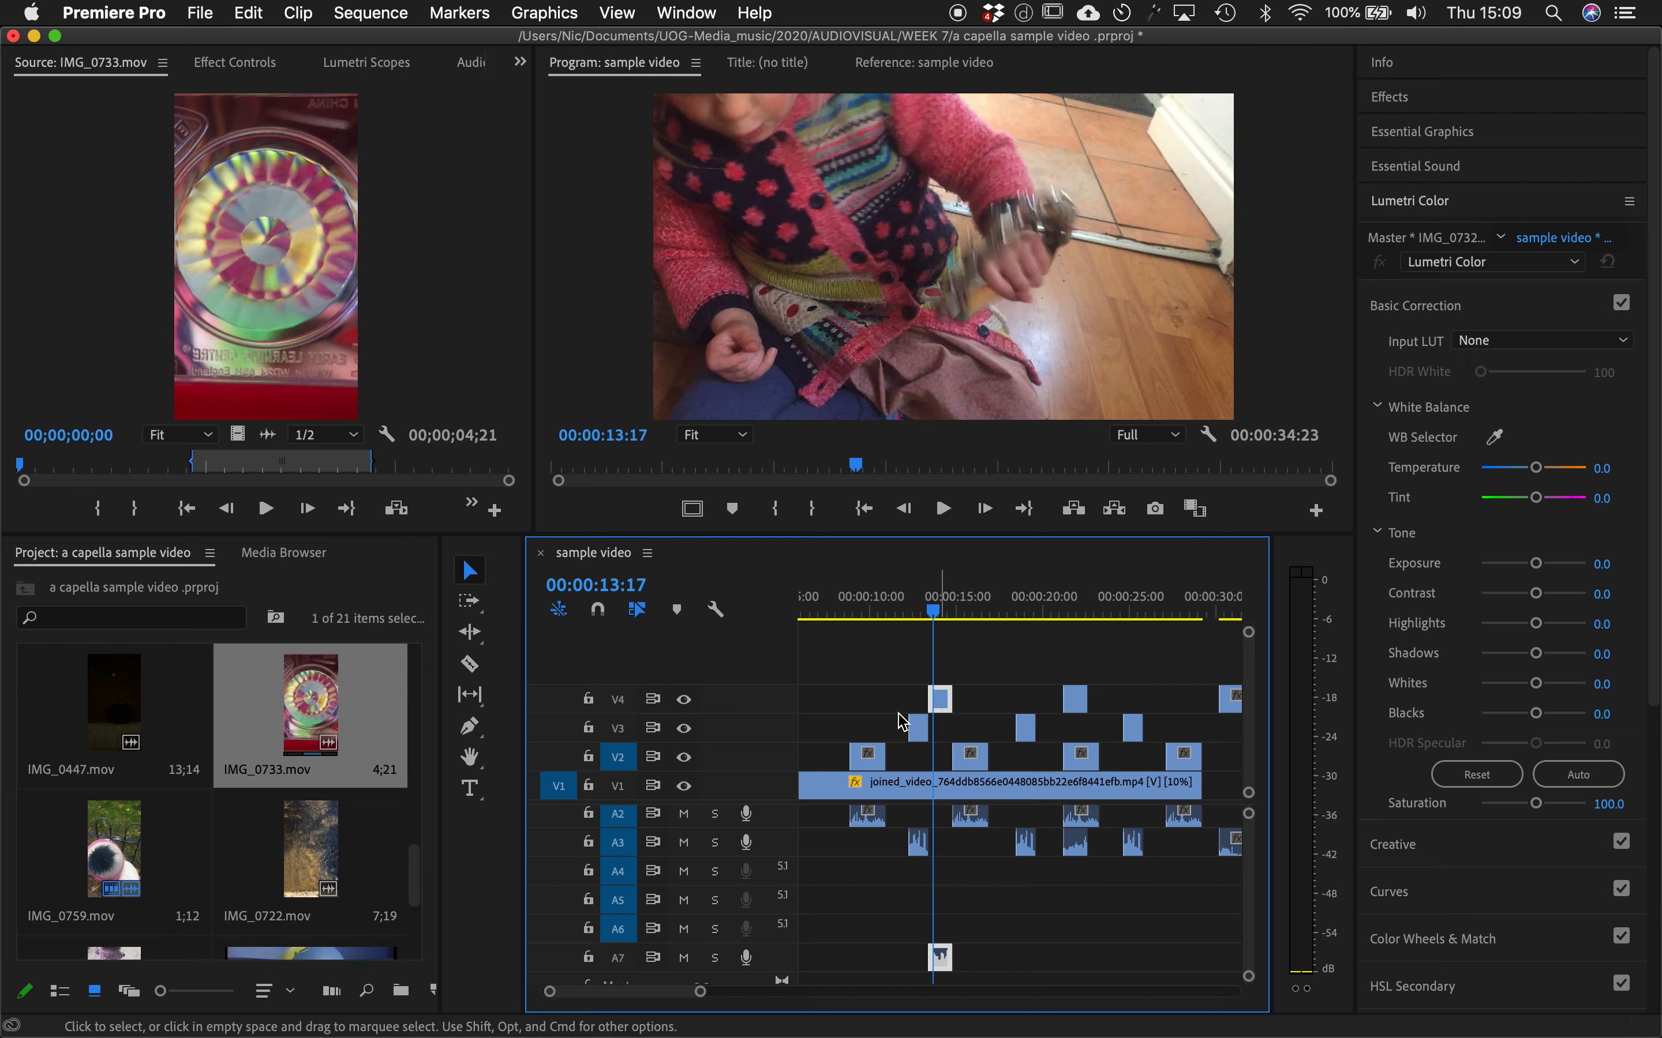
pyautogui.moveTo(944, 713); pyautogui.dragTo(1051, 715)
pyautogui.press('=')
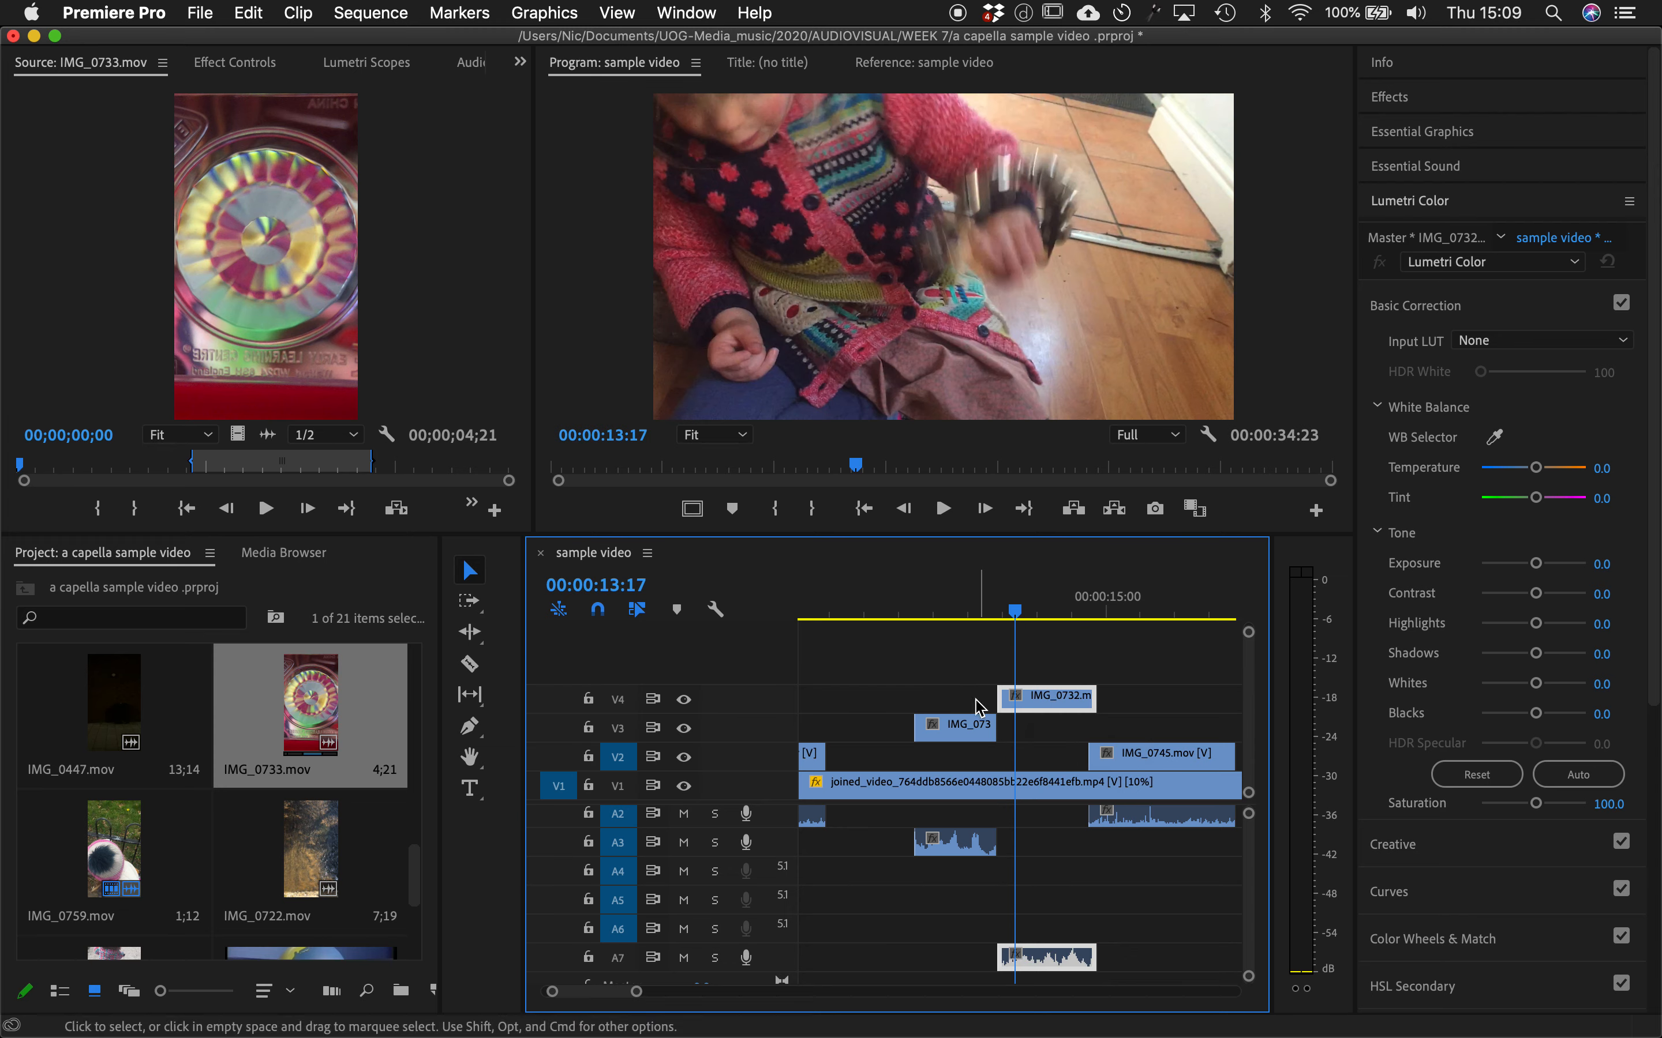
# - Play the cut from IMG_0731.mov to IMG_0732.mov and trim the end of IMG_0732.mov to where the second IMG_0745.mov clip starts
pyautogui.moveTo(1008, 612); pyautogui.dragTo(978, 615)
pyautogui.press('space')
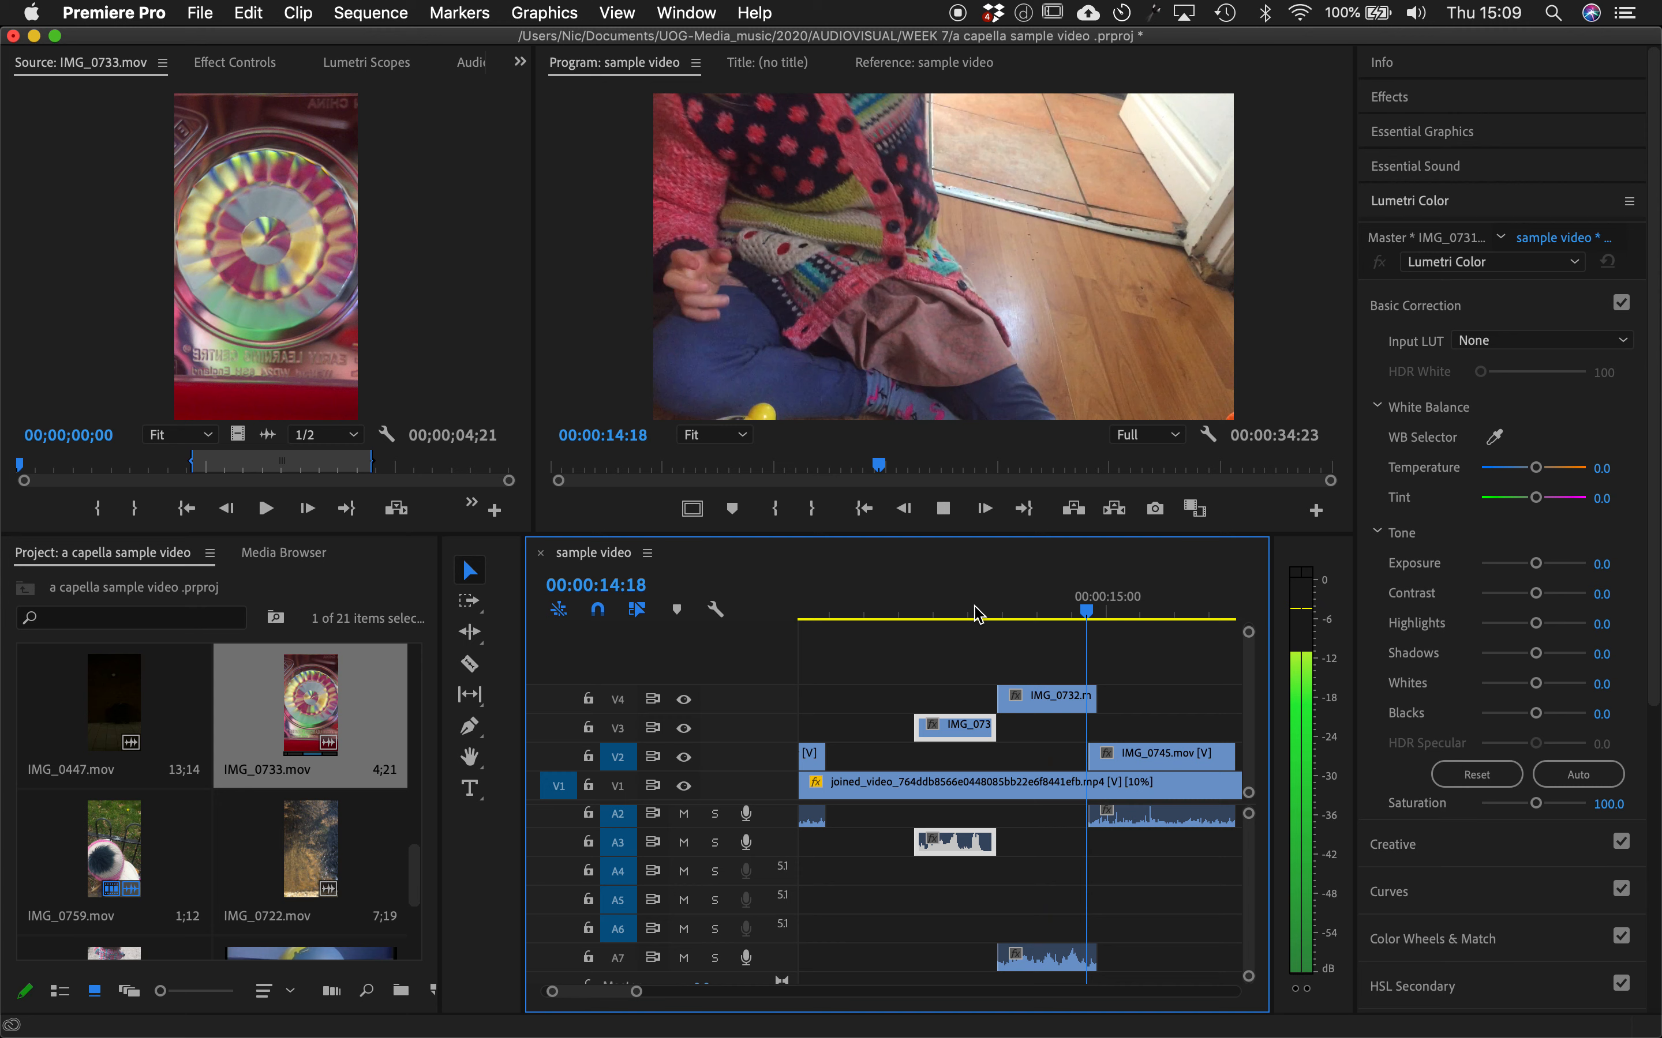
pyautogui.moveTo(979, 614)
pyautogui.mouseDown()
pyautogui.moveTo(1075, 608)
pyautogui.moveTo(1008, 611)
pyautogui.mouseUp()
pyautogui.moveTo(1062, 711); pyautogui.dragTo(1001, 697)
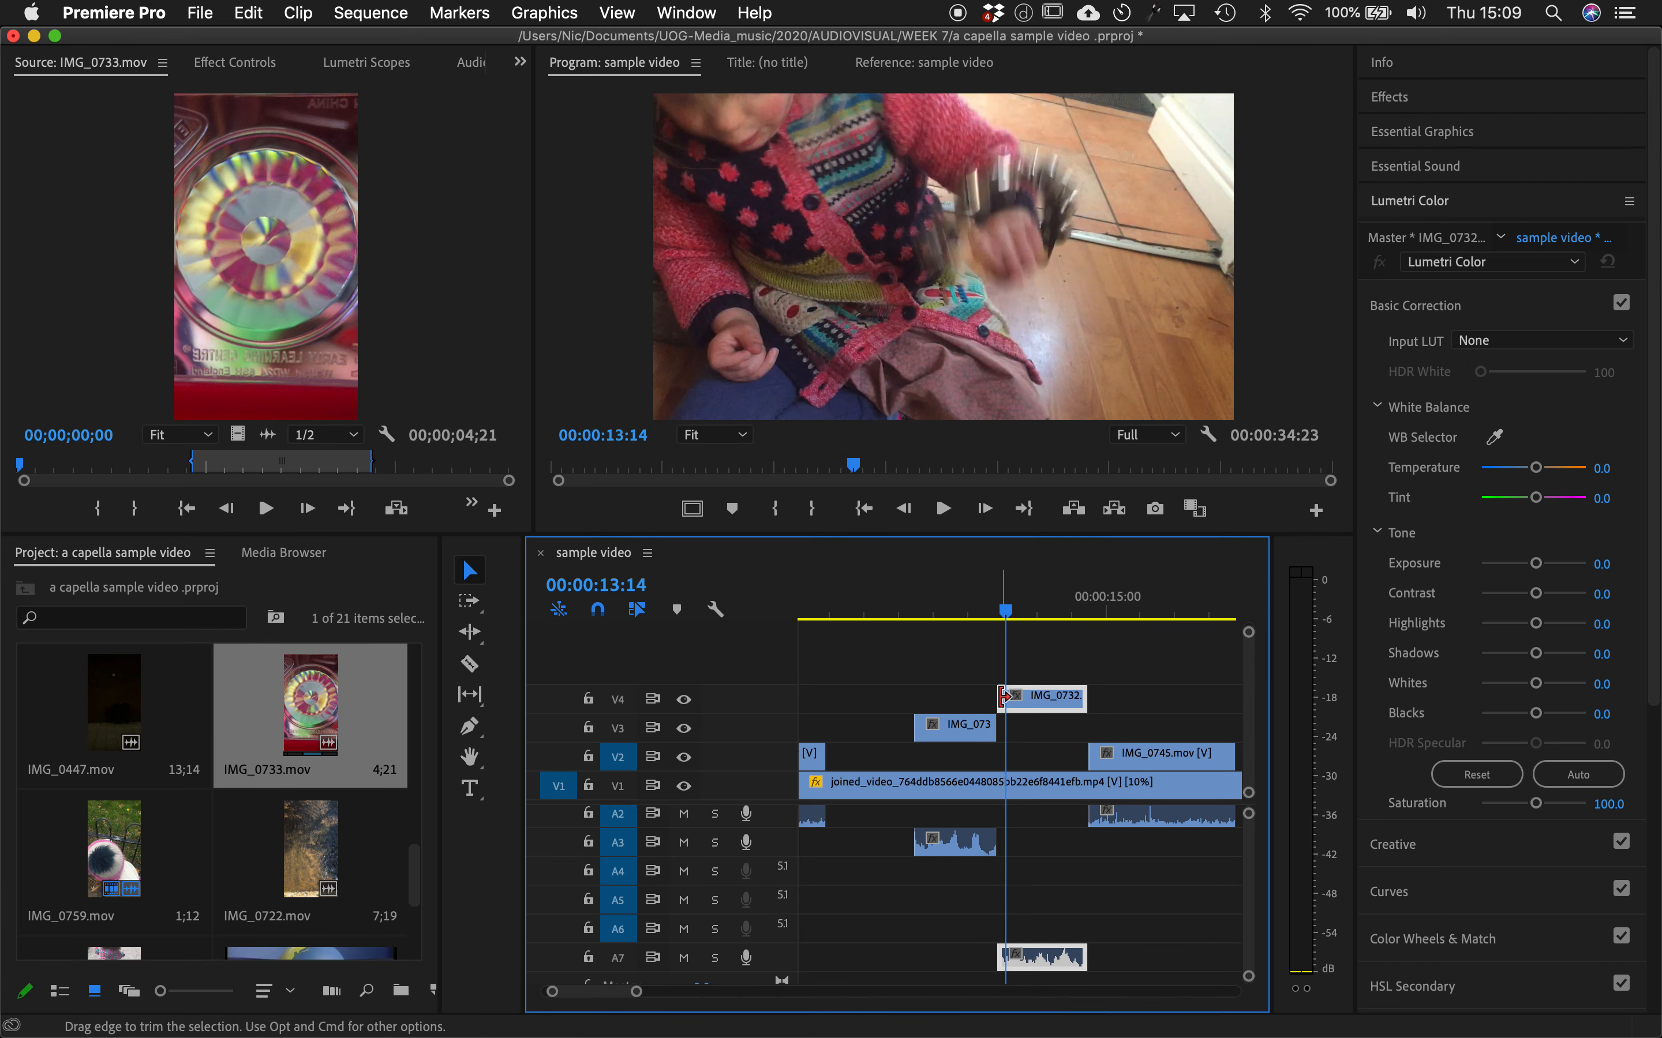
pyautogui.moveTo(1004, 611); pyautogui.dragTo(936, 612)
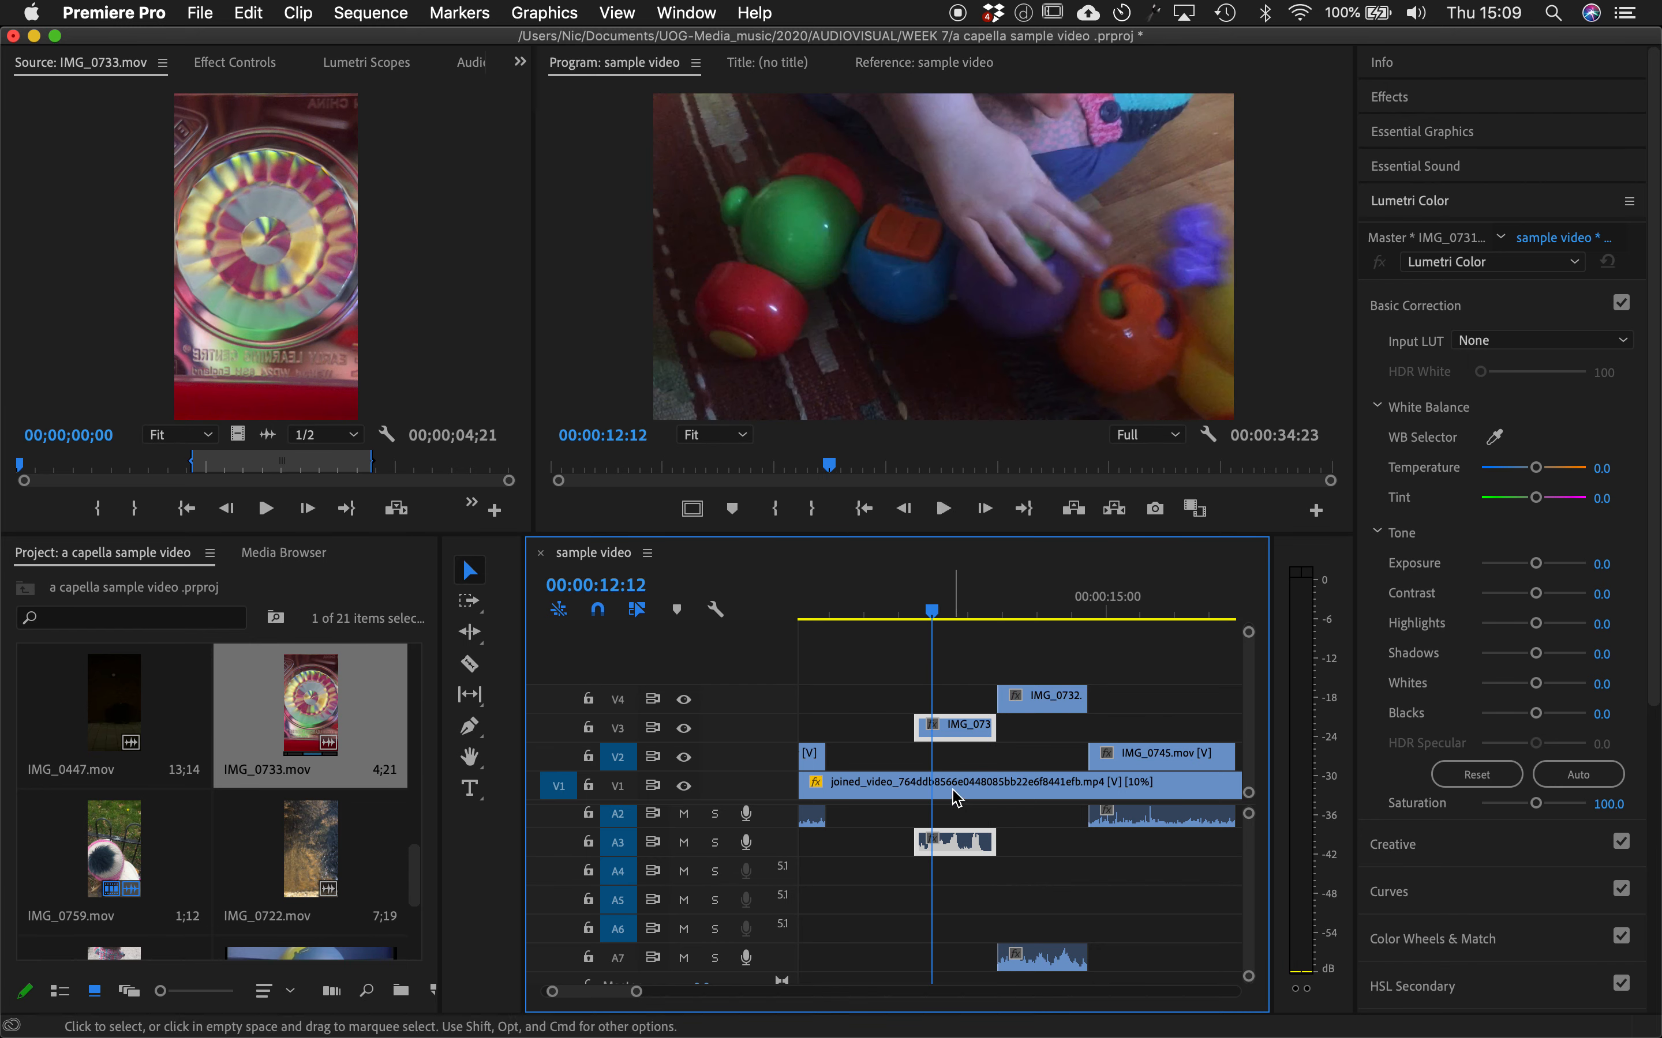
pyautogui.click(860, 610)
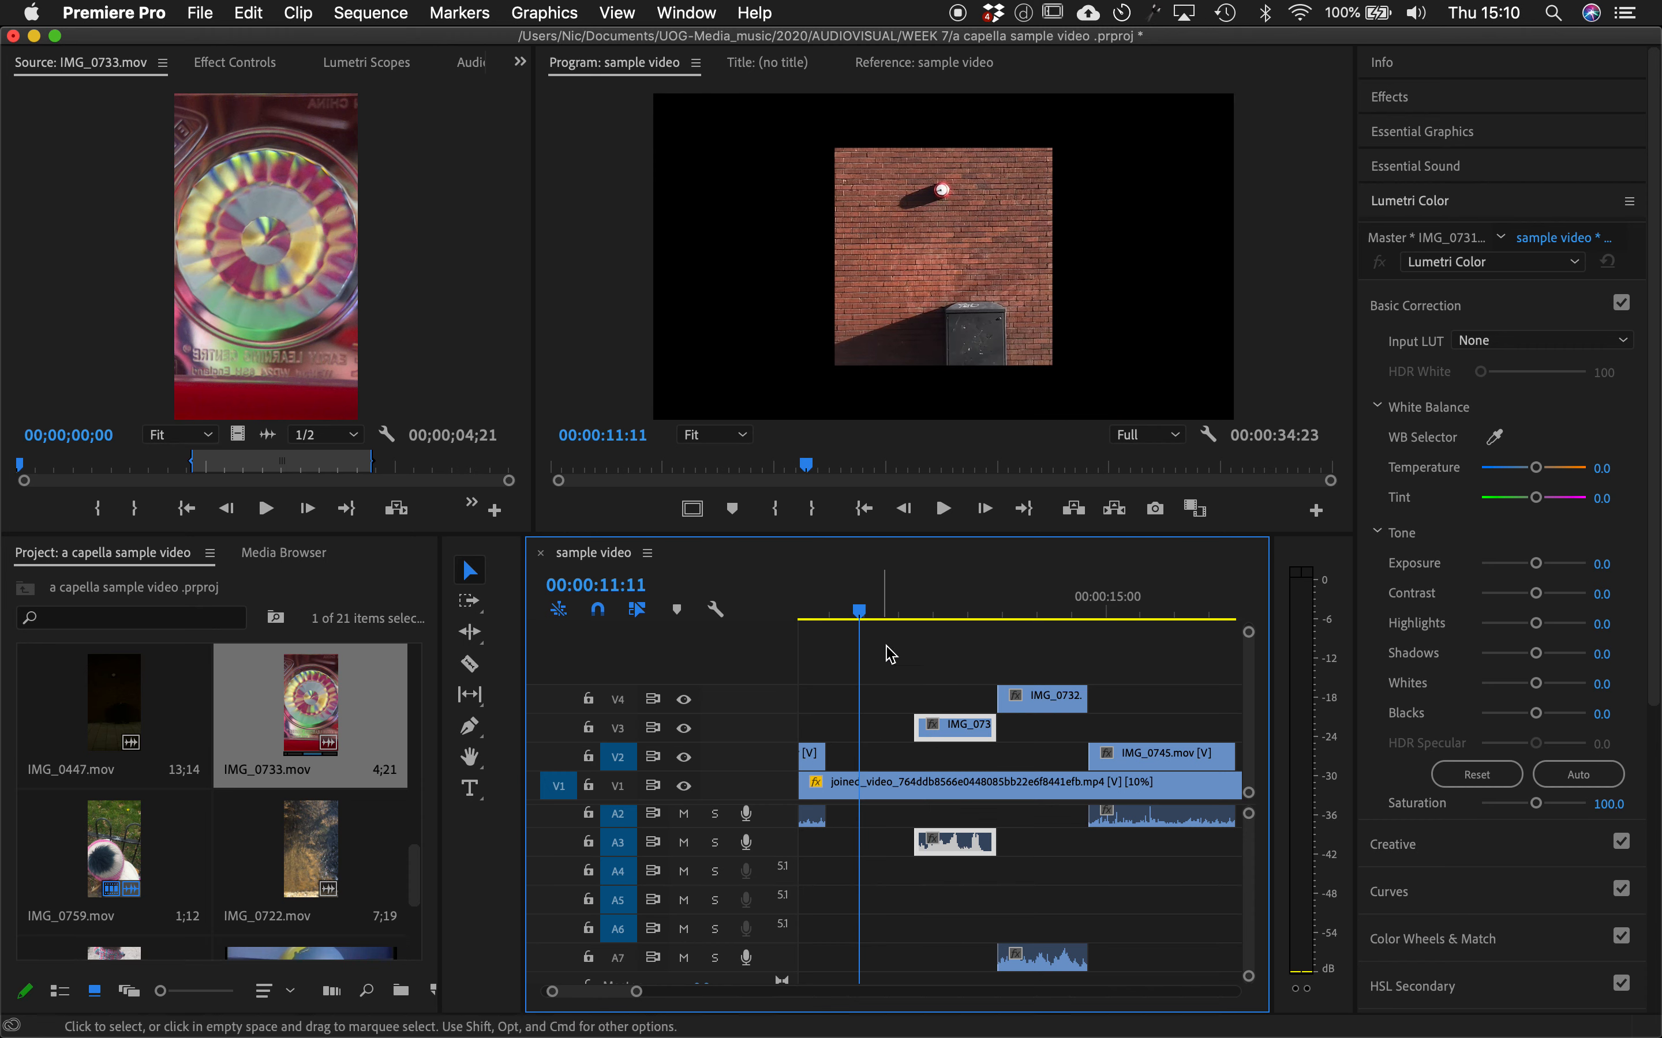
pyautogui.click(918, 791)
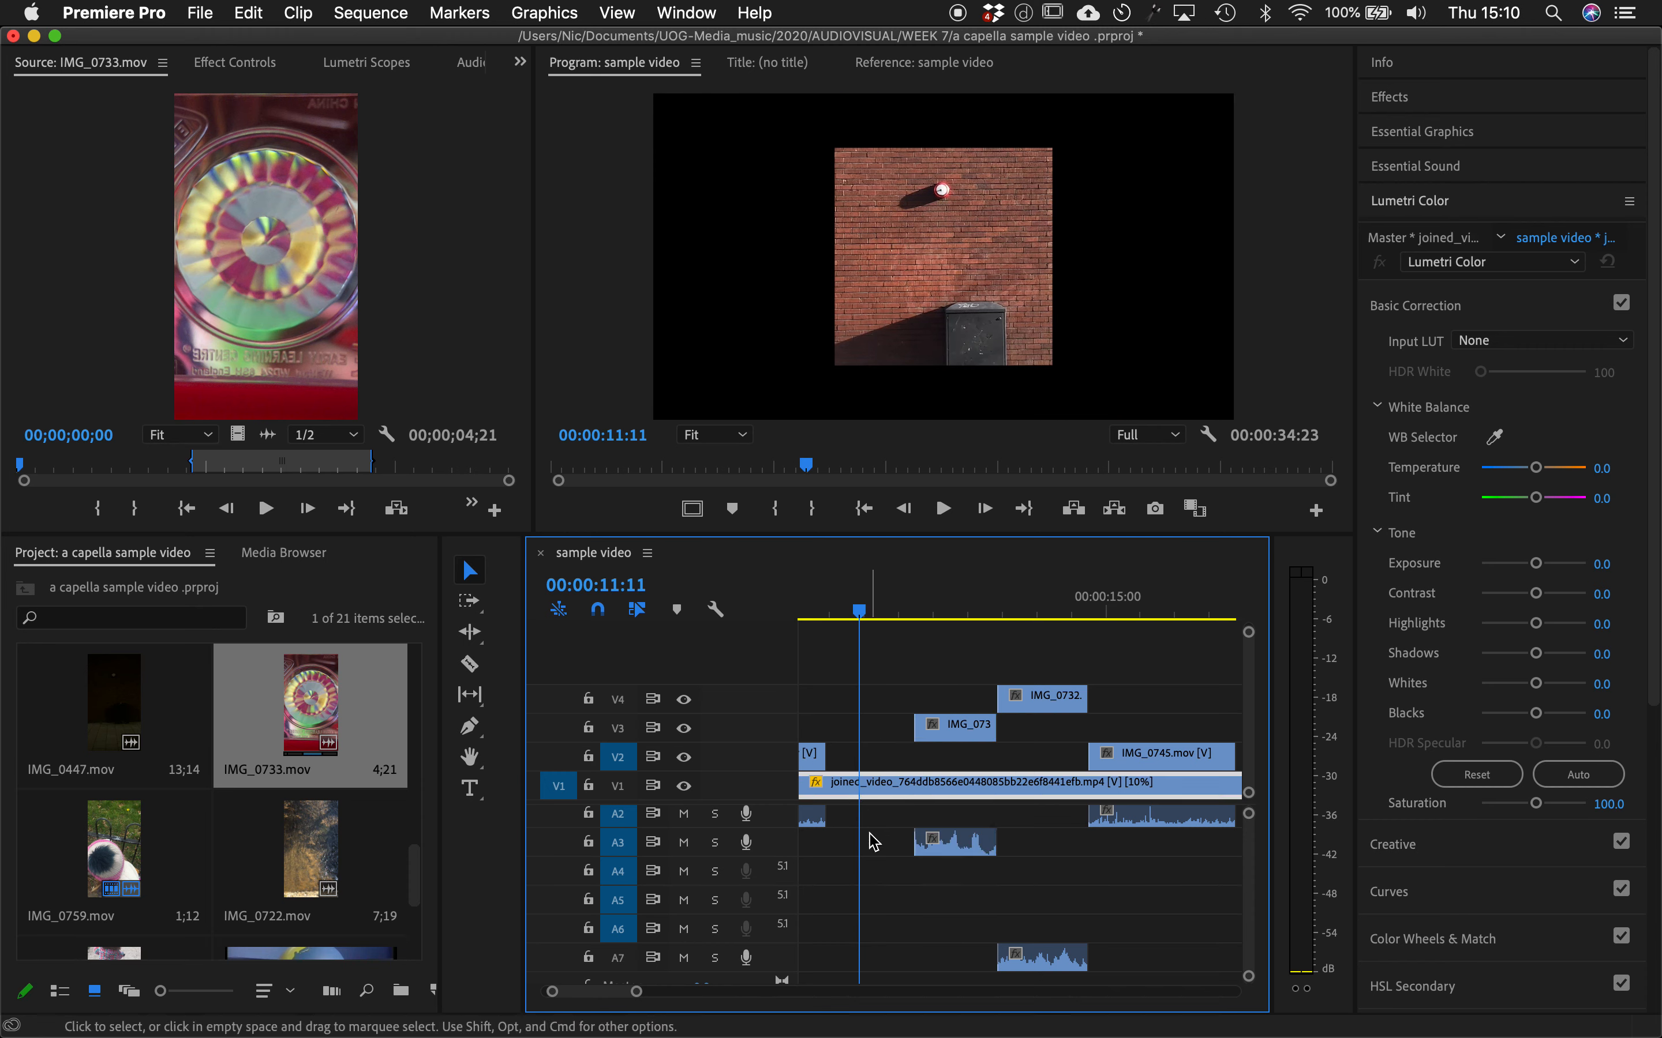
pyautogui.press('-')
pyautogui.press('-')
pyautogui.press('-')
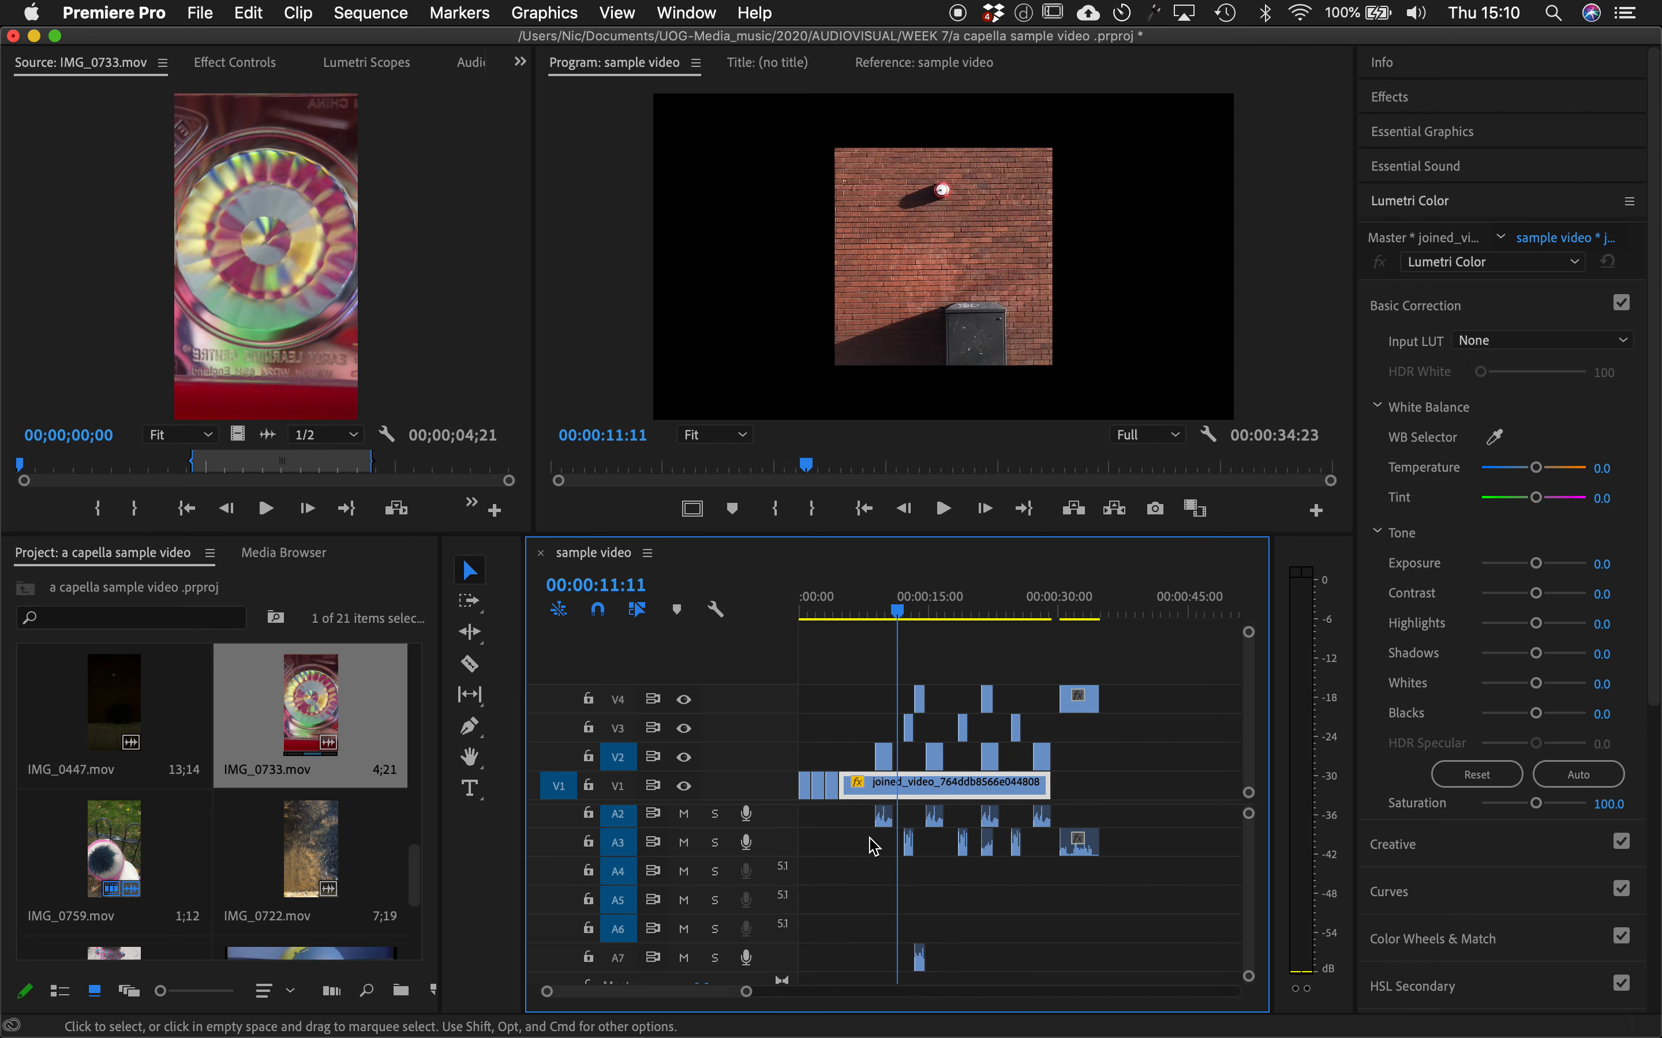
pyautogui.press('=')
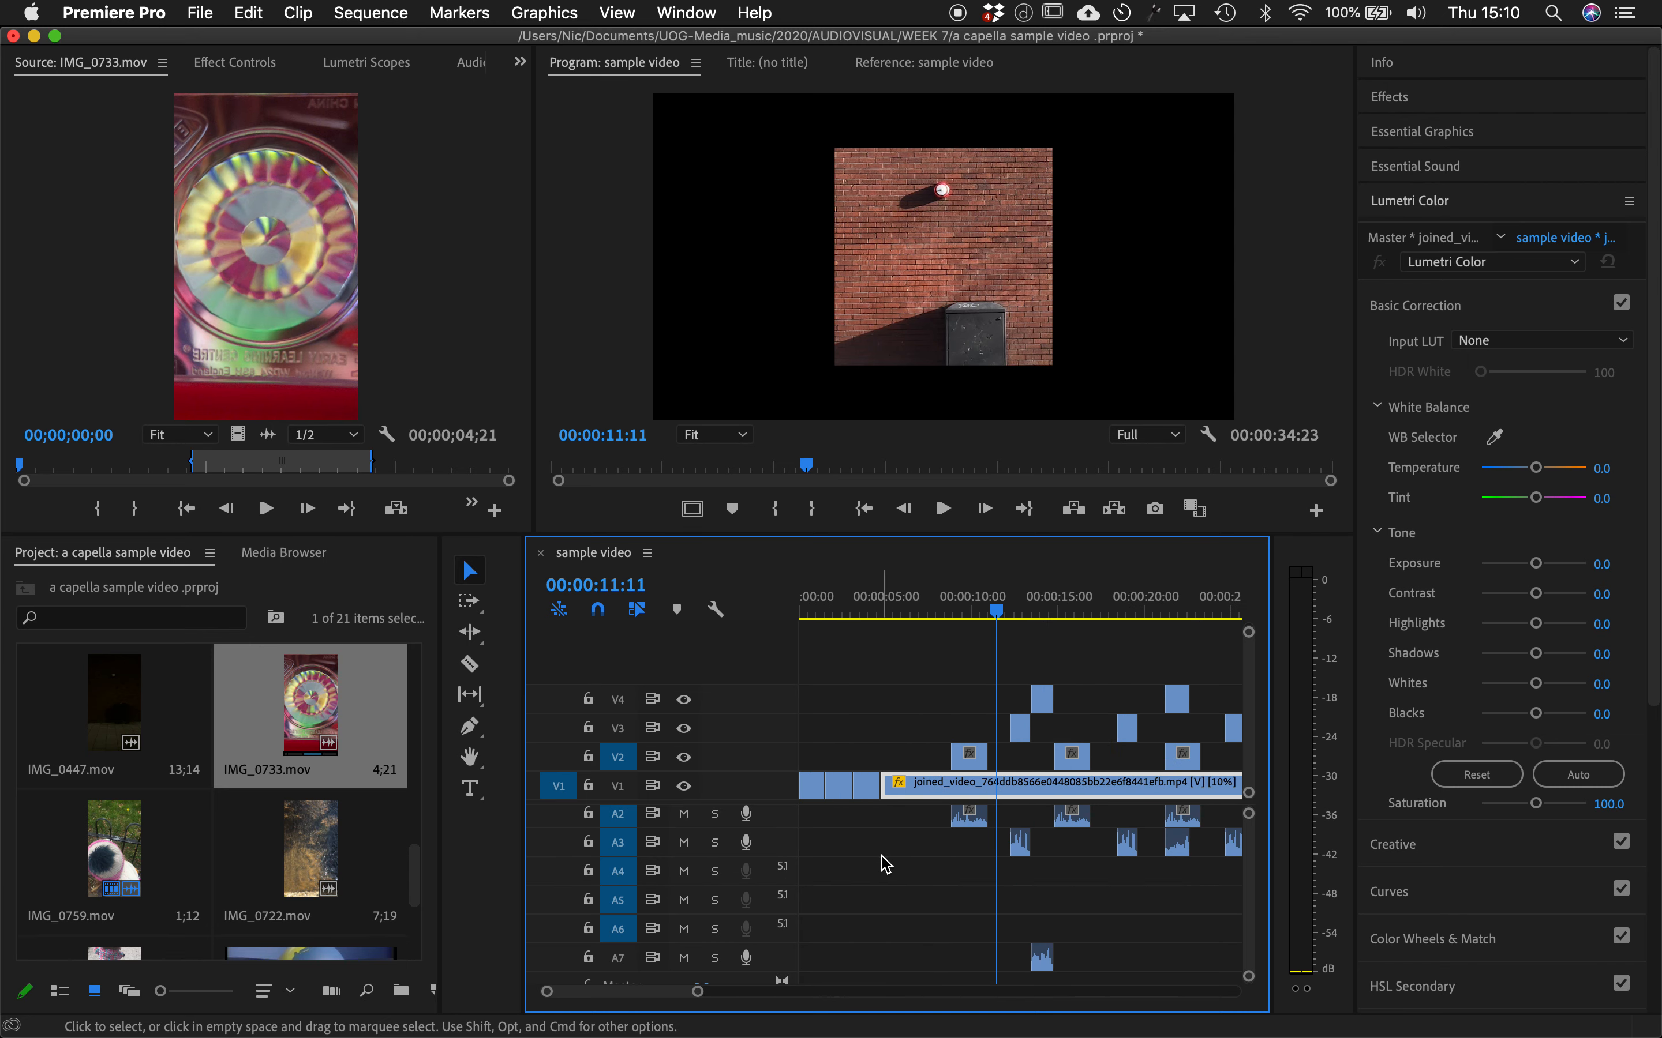
pyautogui.click(882, 856)
pyautogui.click(893, 888)
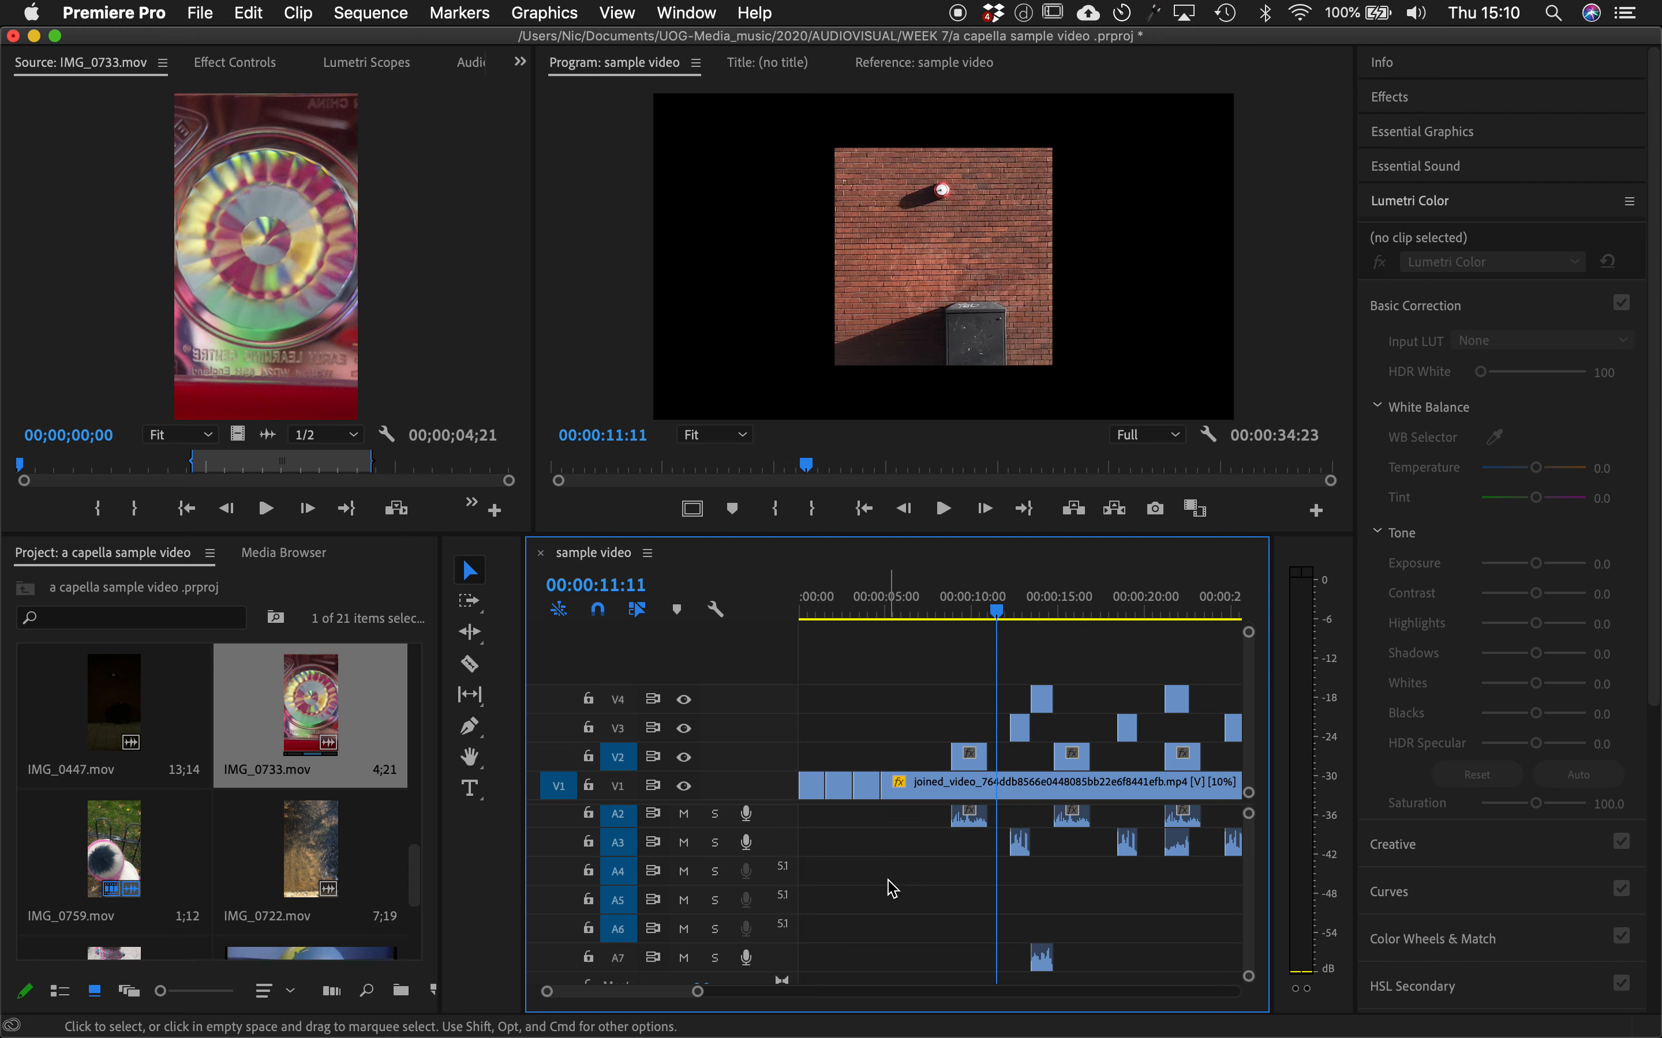
pyautogui.scroll(2, 892, 889)
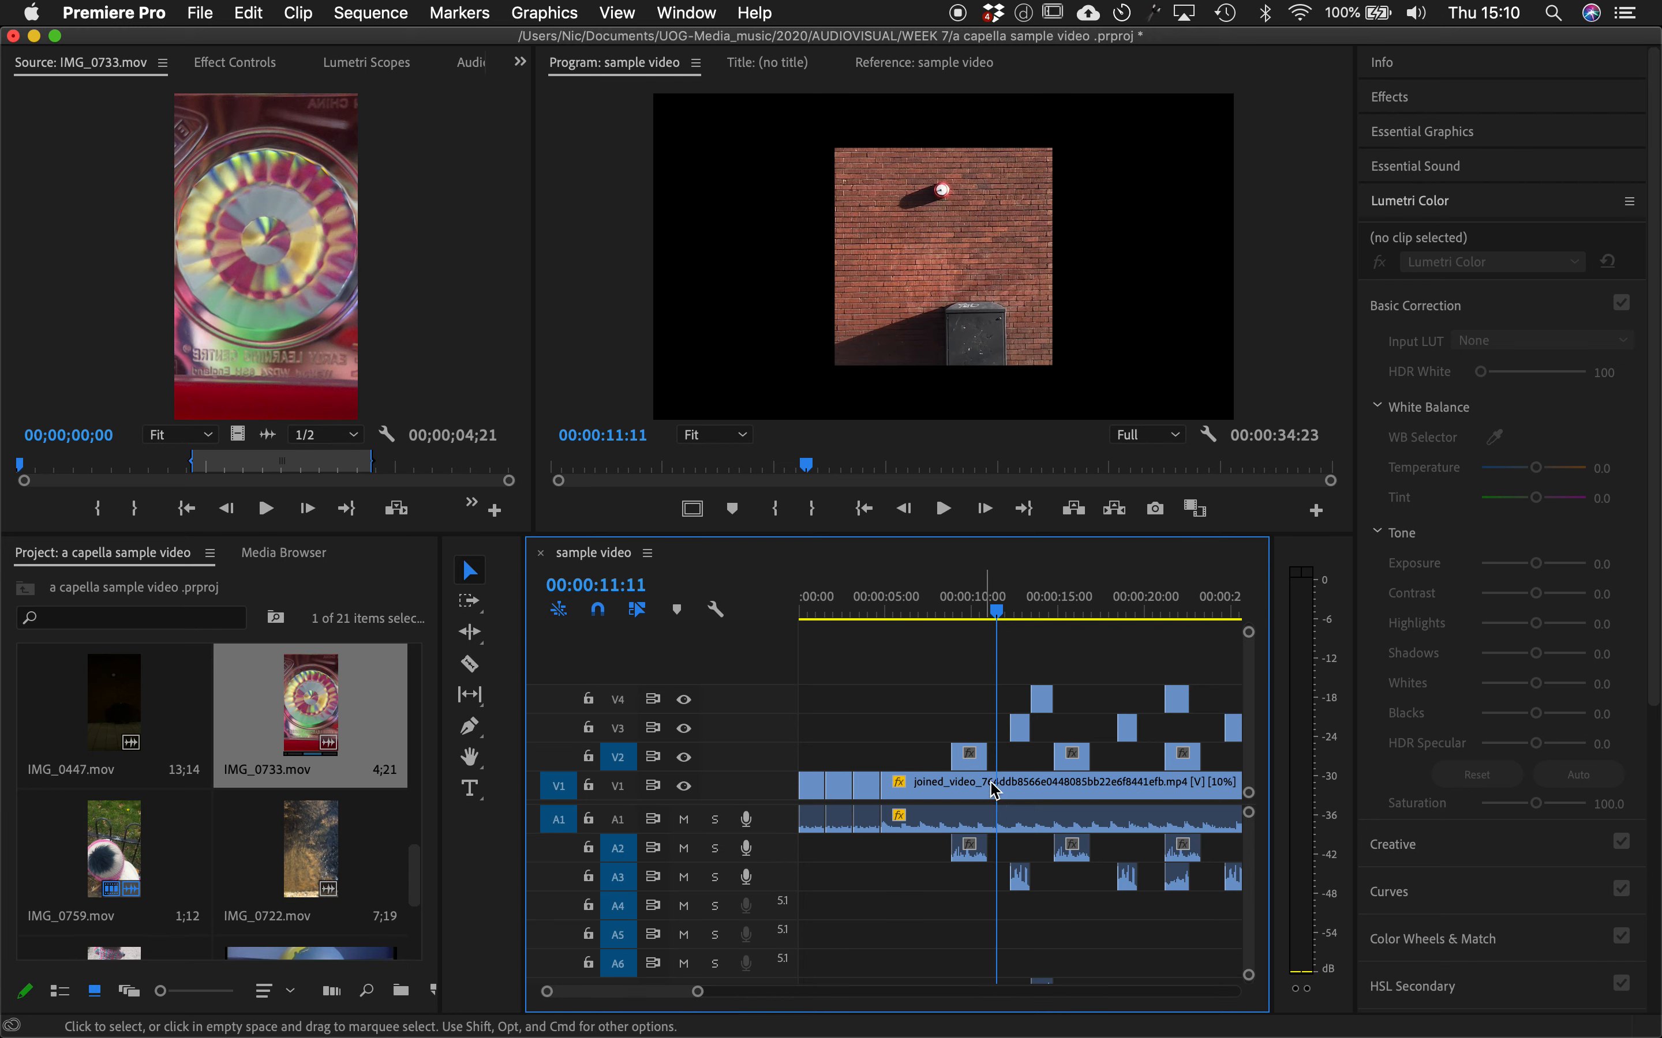
# - Select the long joined_video clip on V1 and A1 and park the playhead at its start, 00:00:04:20
pyautogui.click(1018, 785)
pyautogui.click(925, 604)
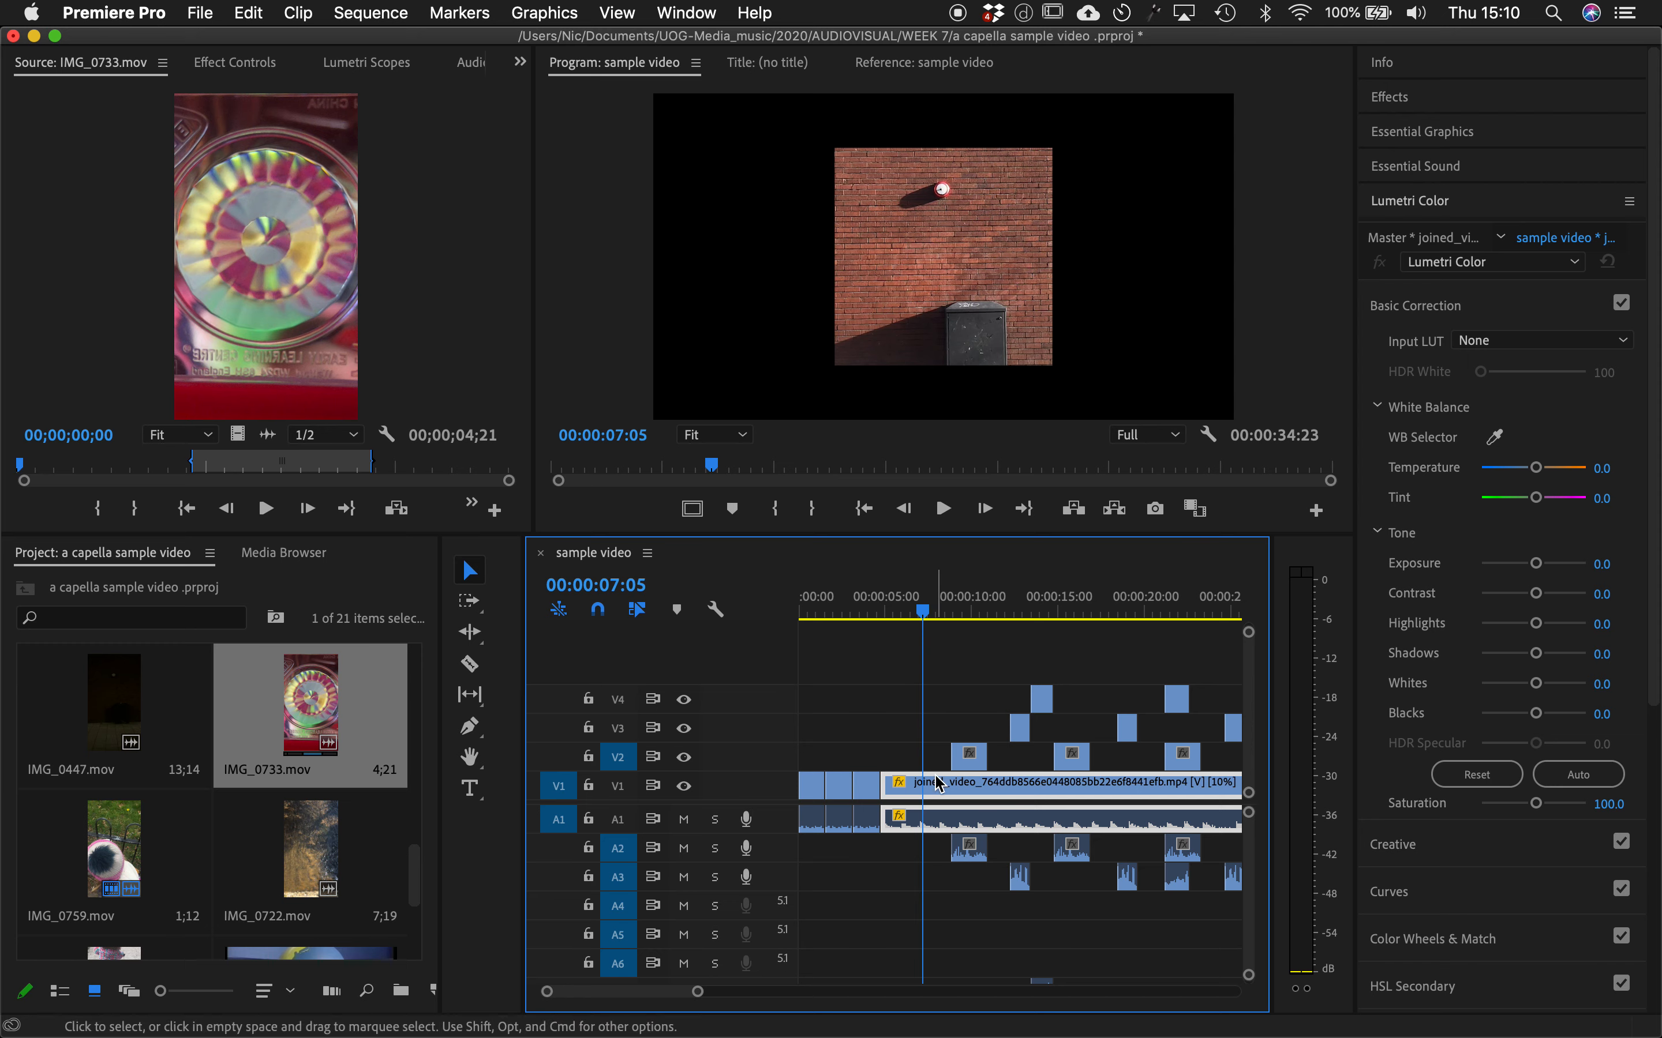
pyautogui.hscroll(4, 1149, 613)
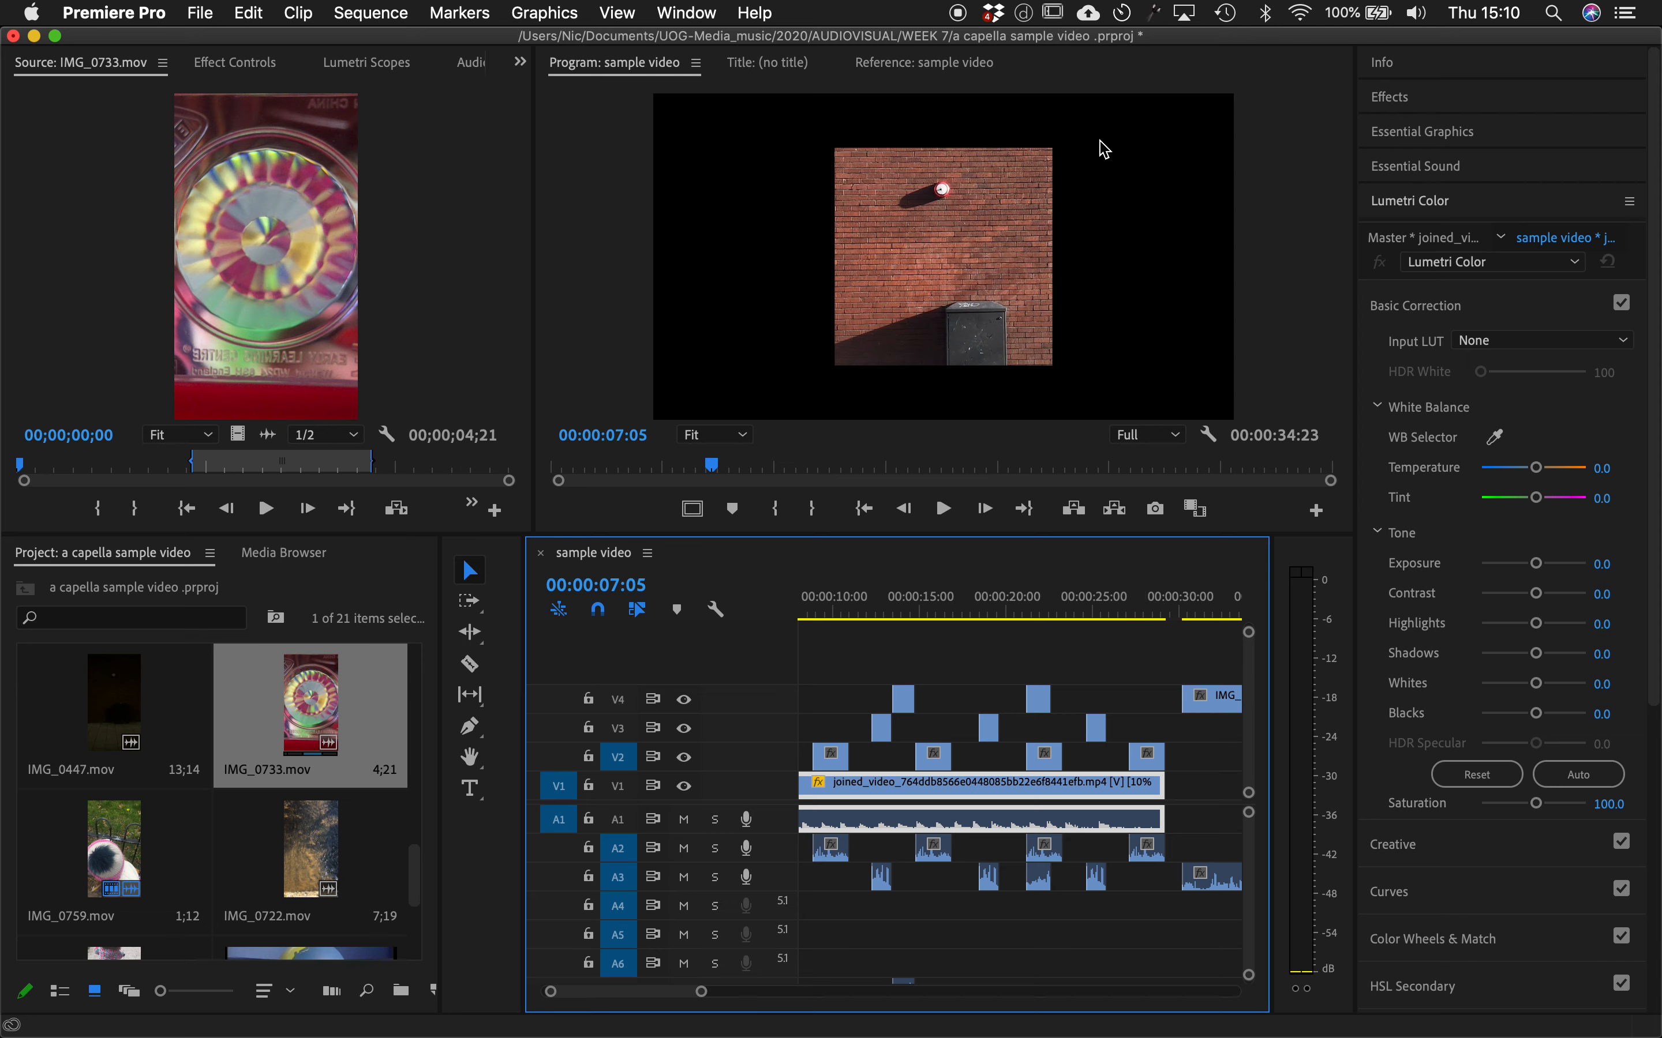
pyautogui.hscroll(-3, 934, 877)
pyautogui.moveTo(921, 610); pyautogui.dragTo(882, 610)
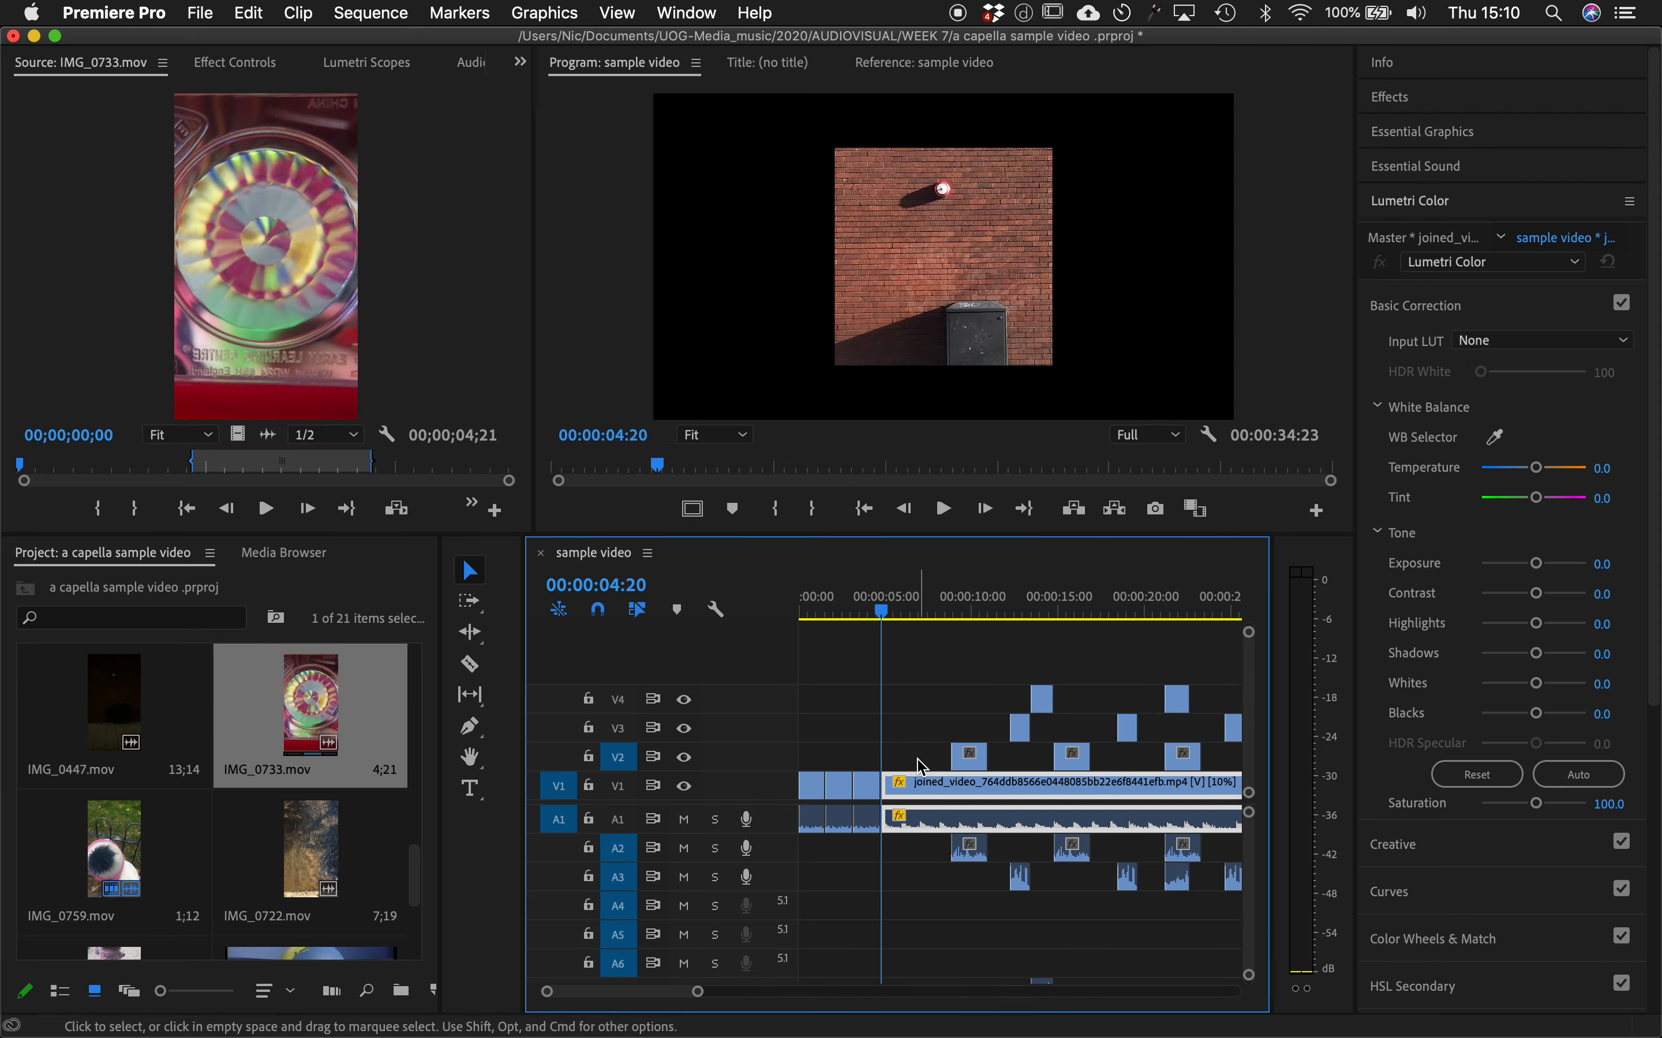
# - Open the Effect Controls for the long joined_video clip on V1, leaving that clip selected
pyautogui.click(918, 740)
pyautogui.click(918, 779)
pyautogui.doubleClick(934, 789)
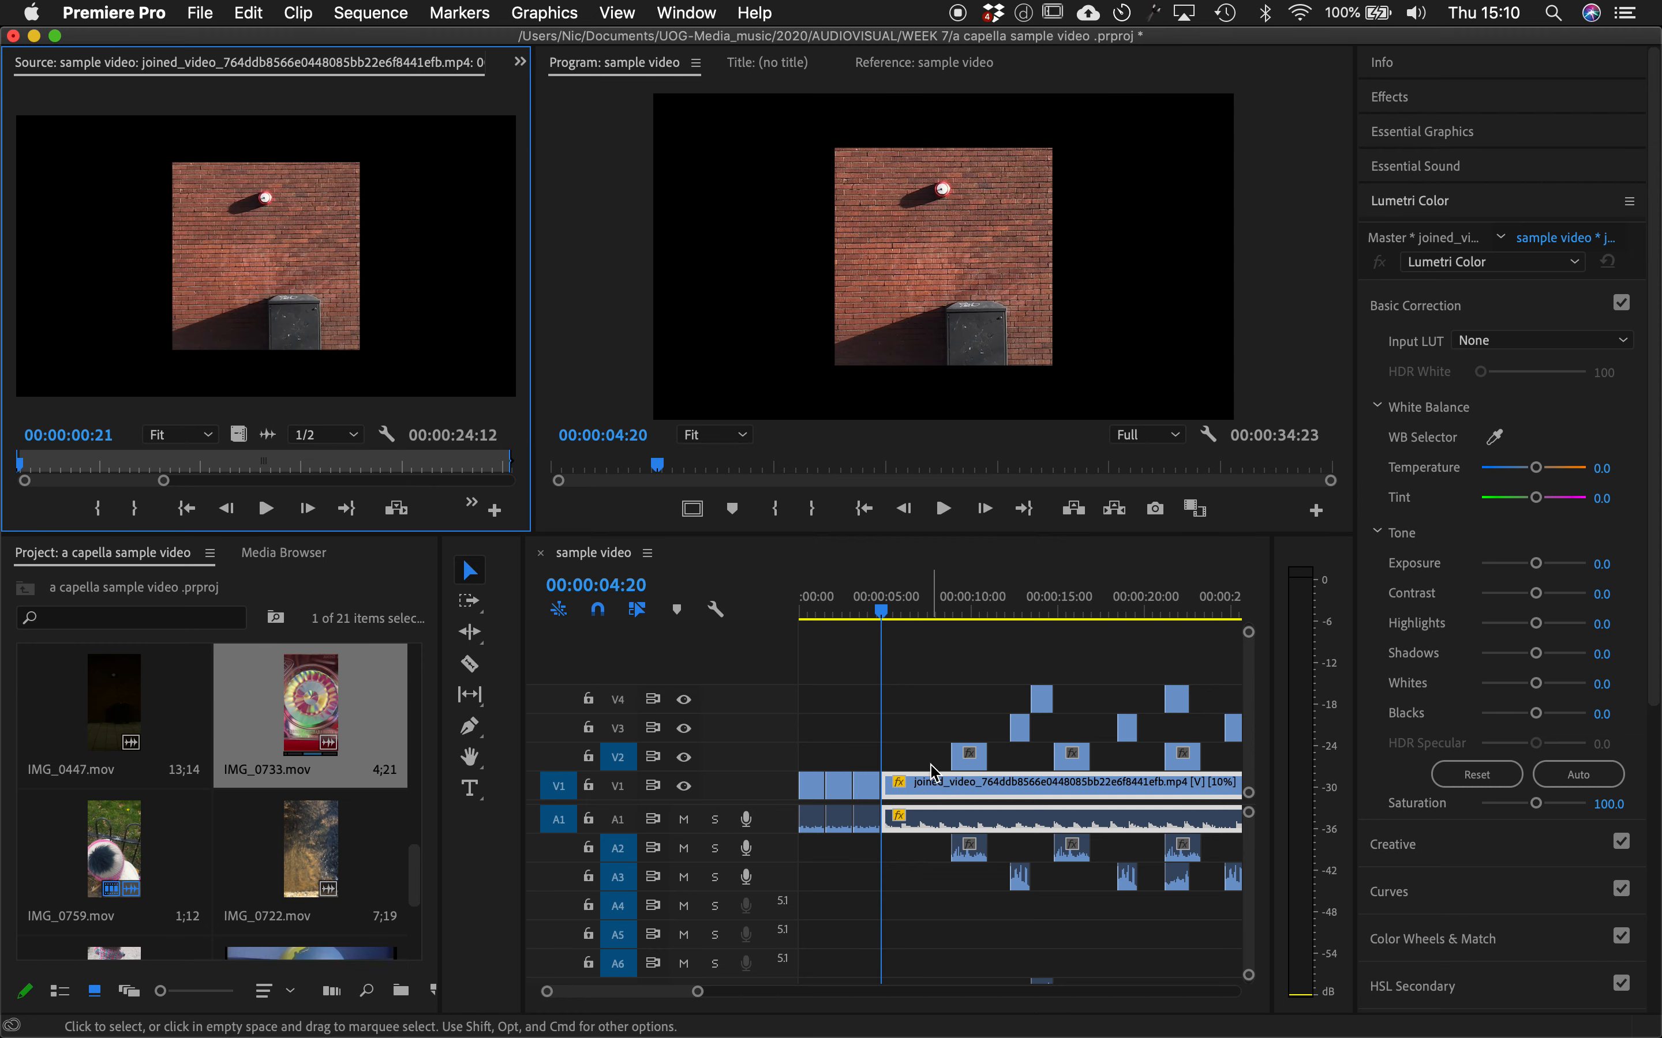
pyautogui.click(934, 740)
pyautogui.click(934, 782)
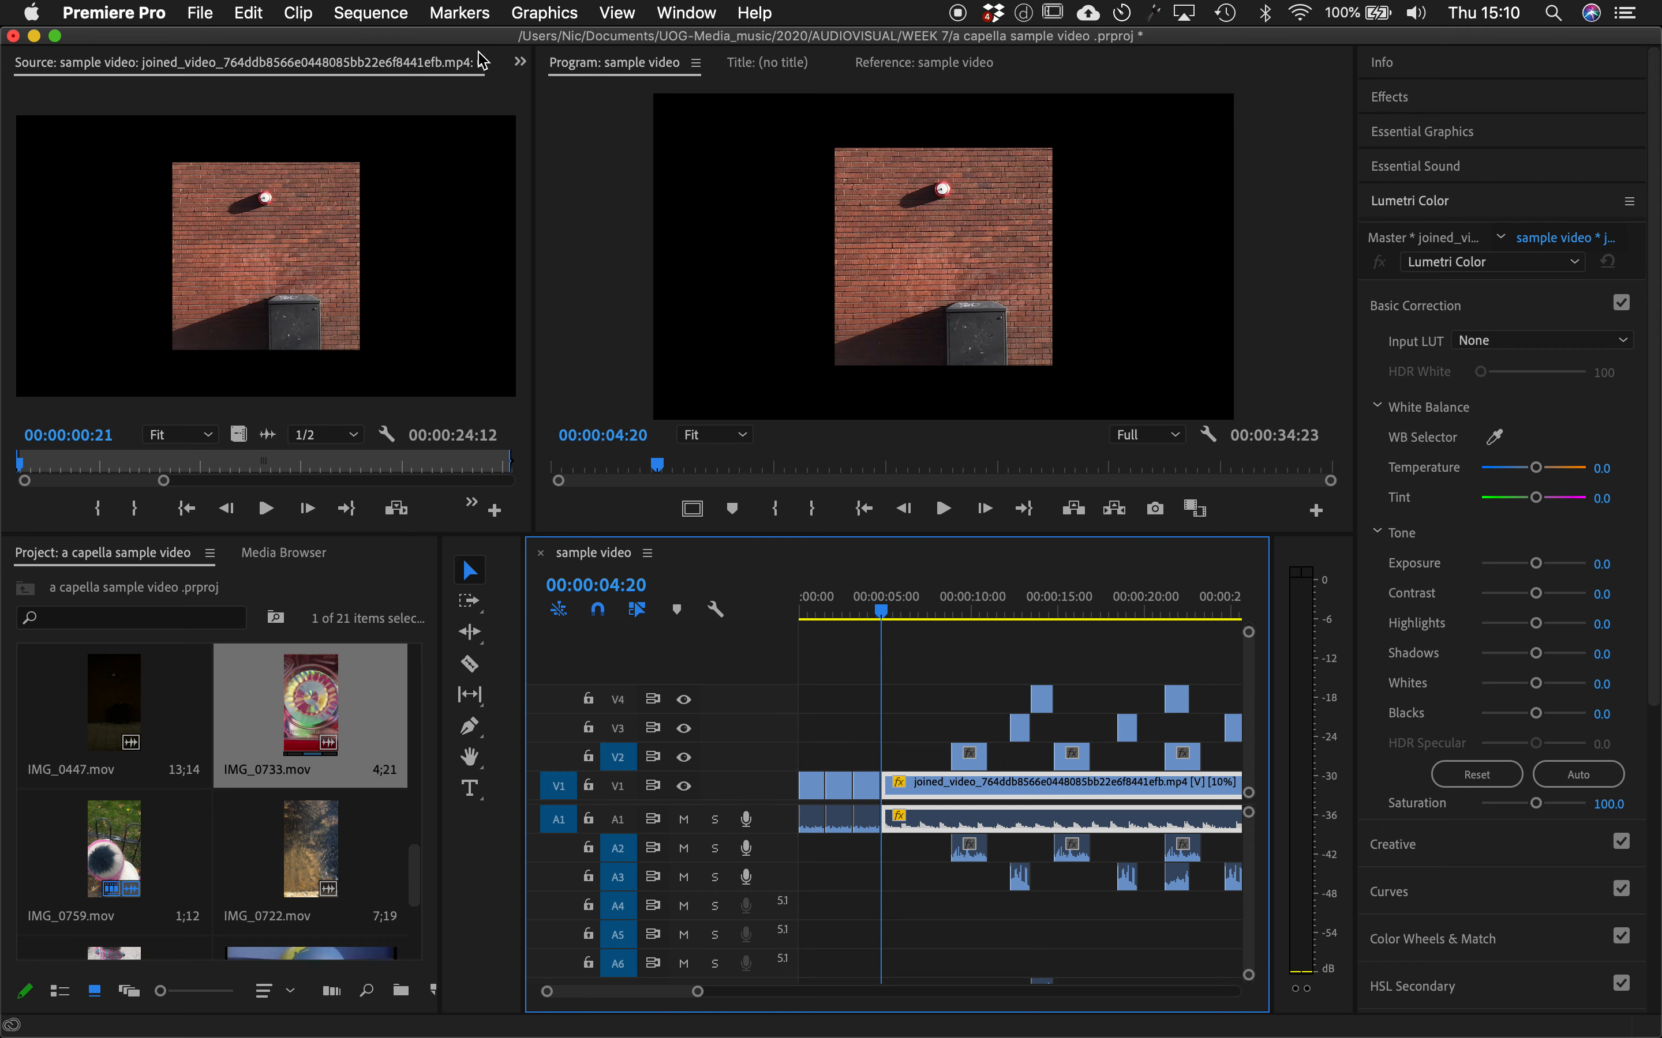
pyautogui.click(521, 63)
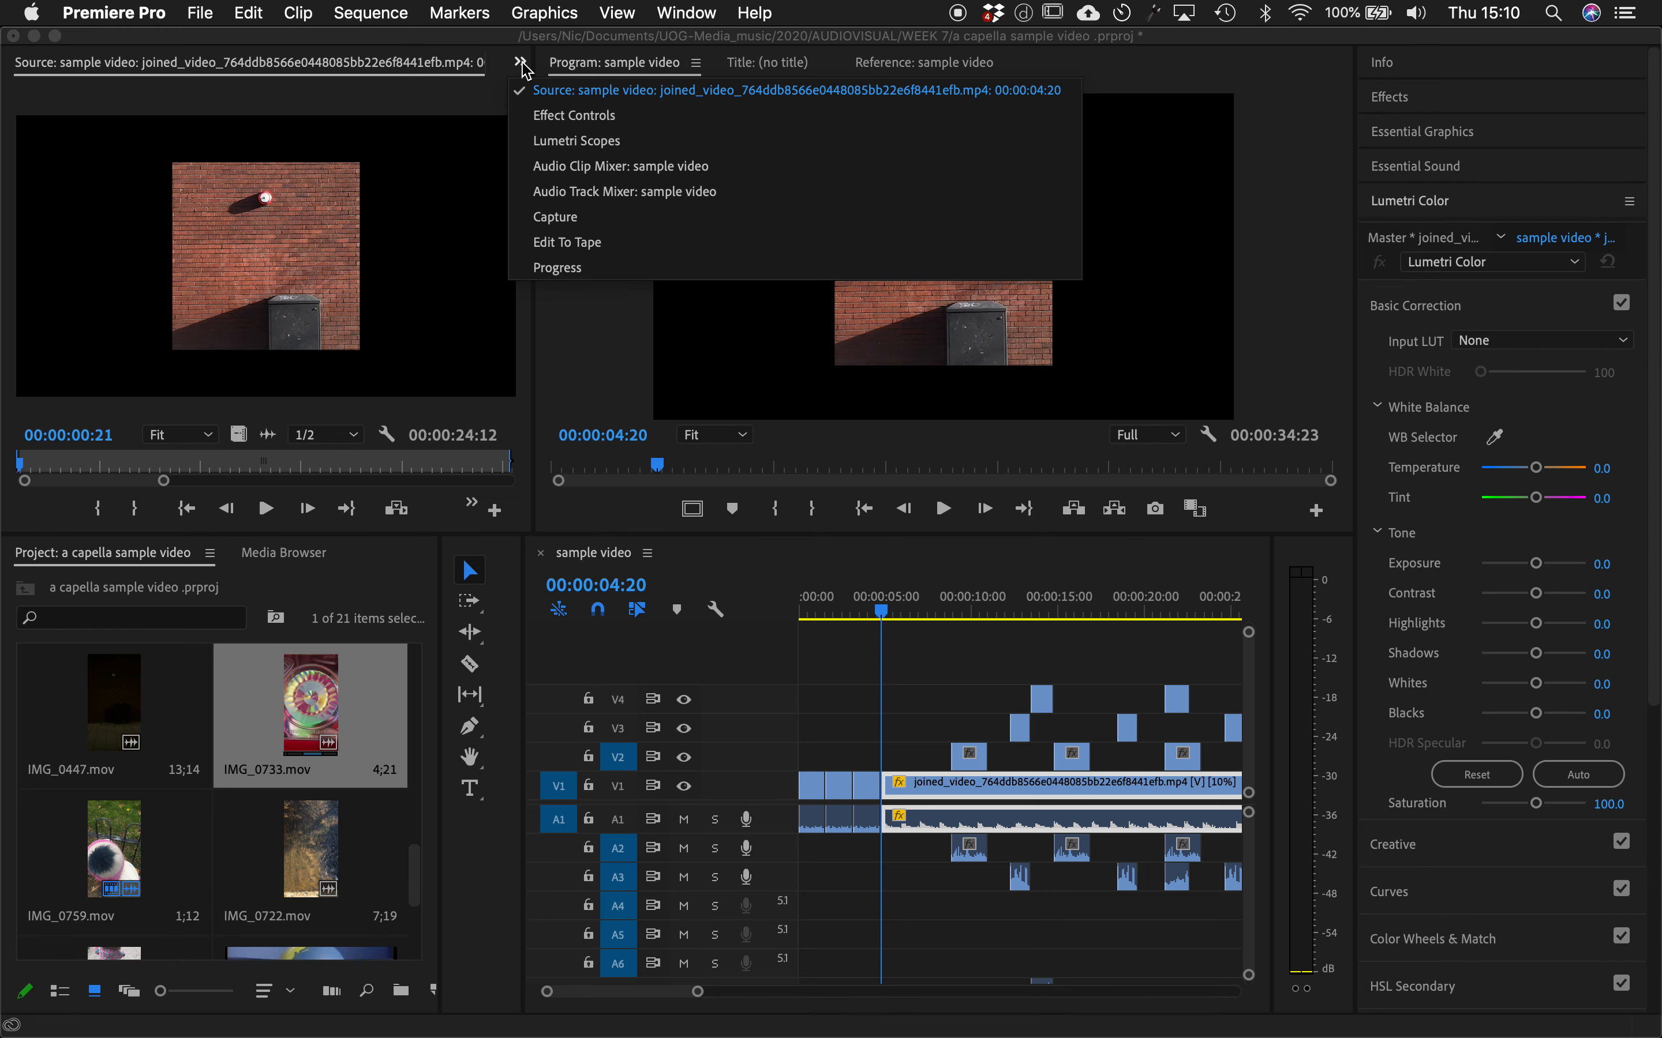
pyautogui.click(553, 114)
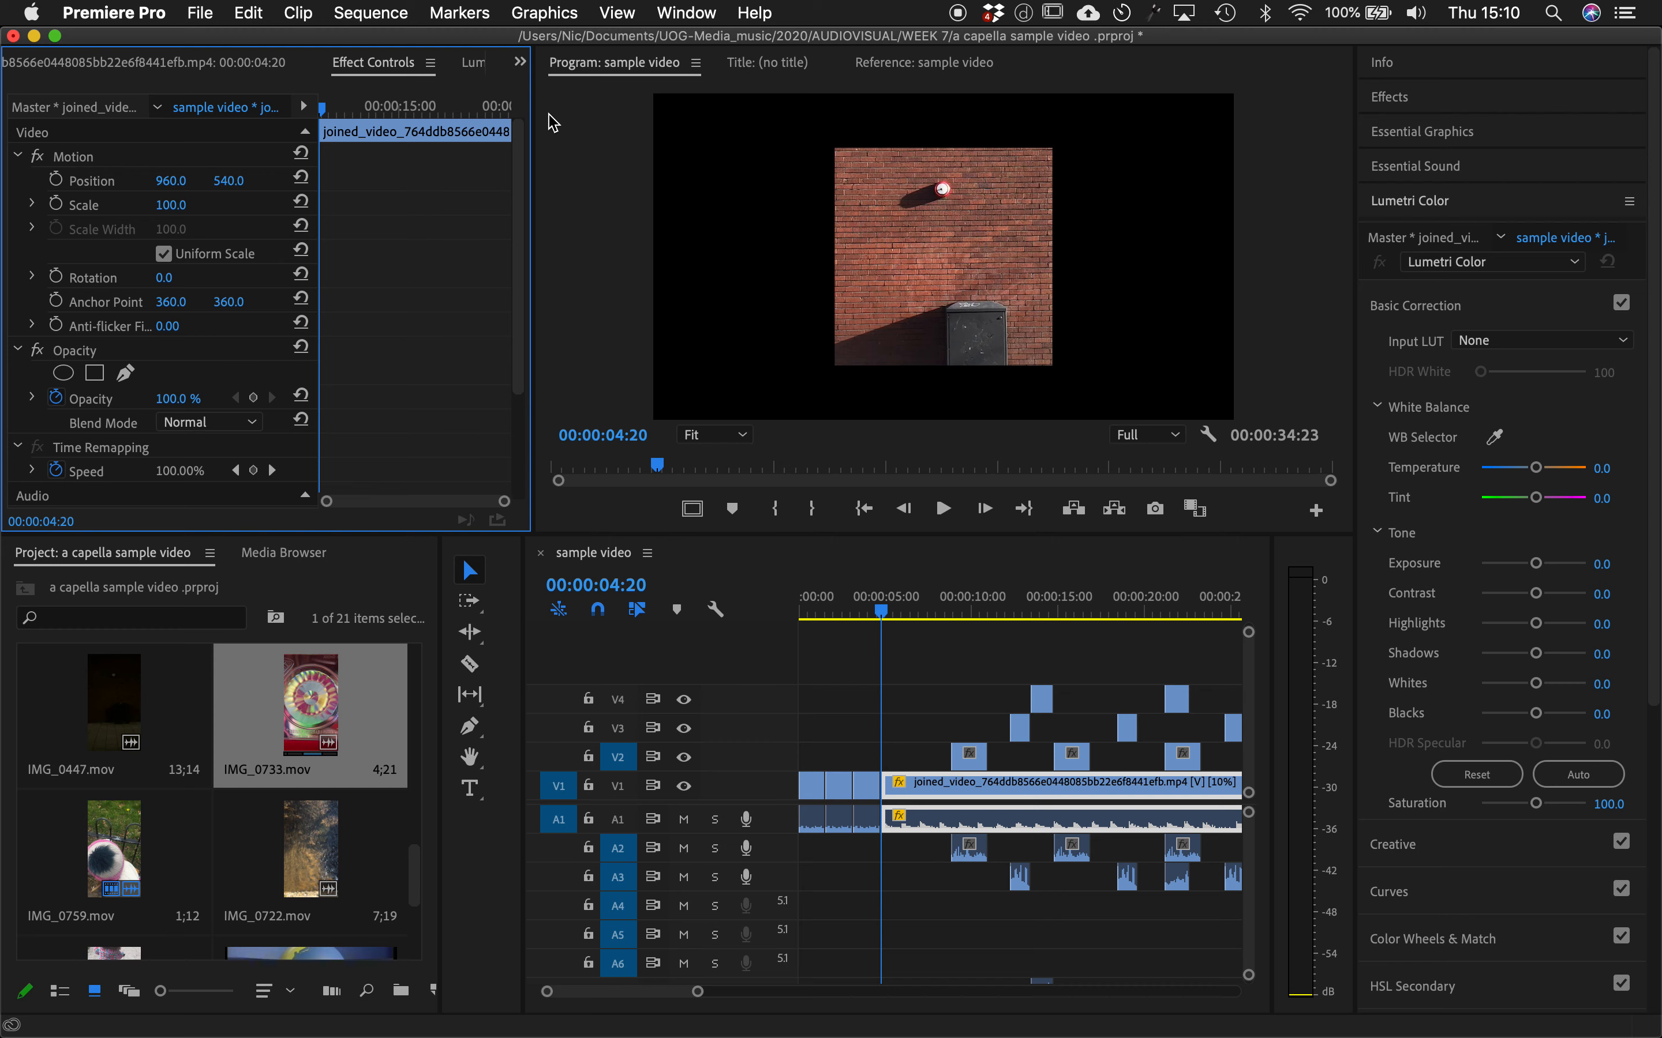
pyautogui.click(927, 711)
pyautogui.click(977, 761)
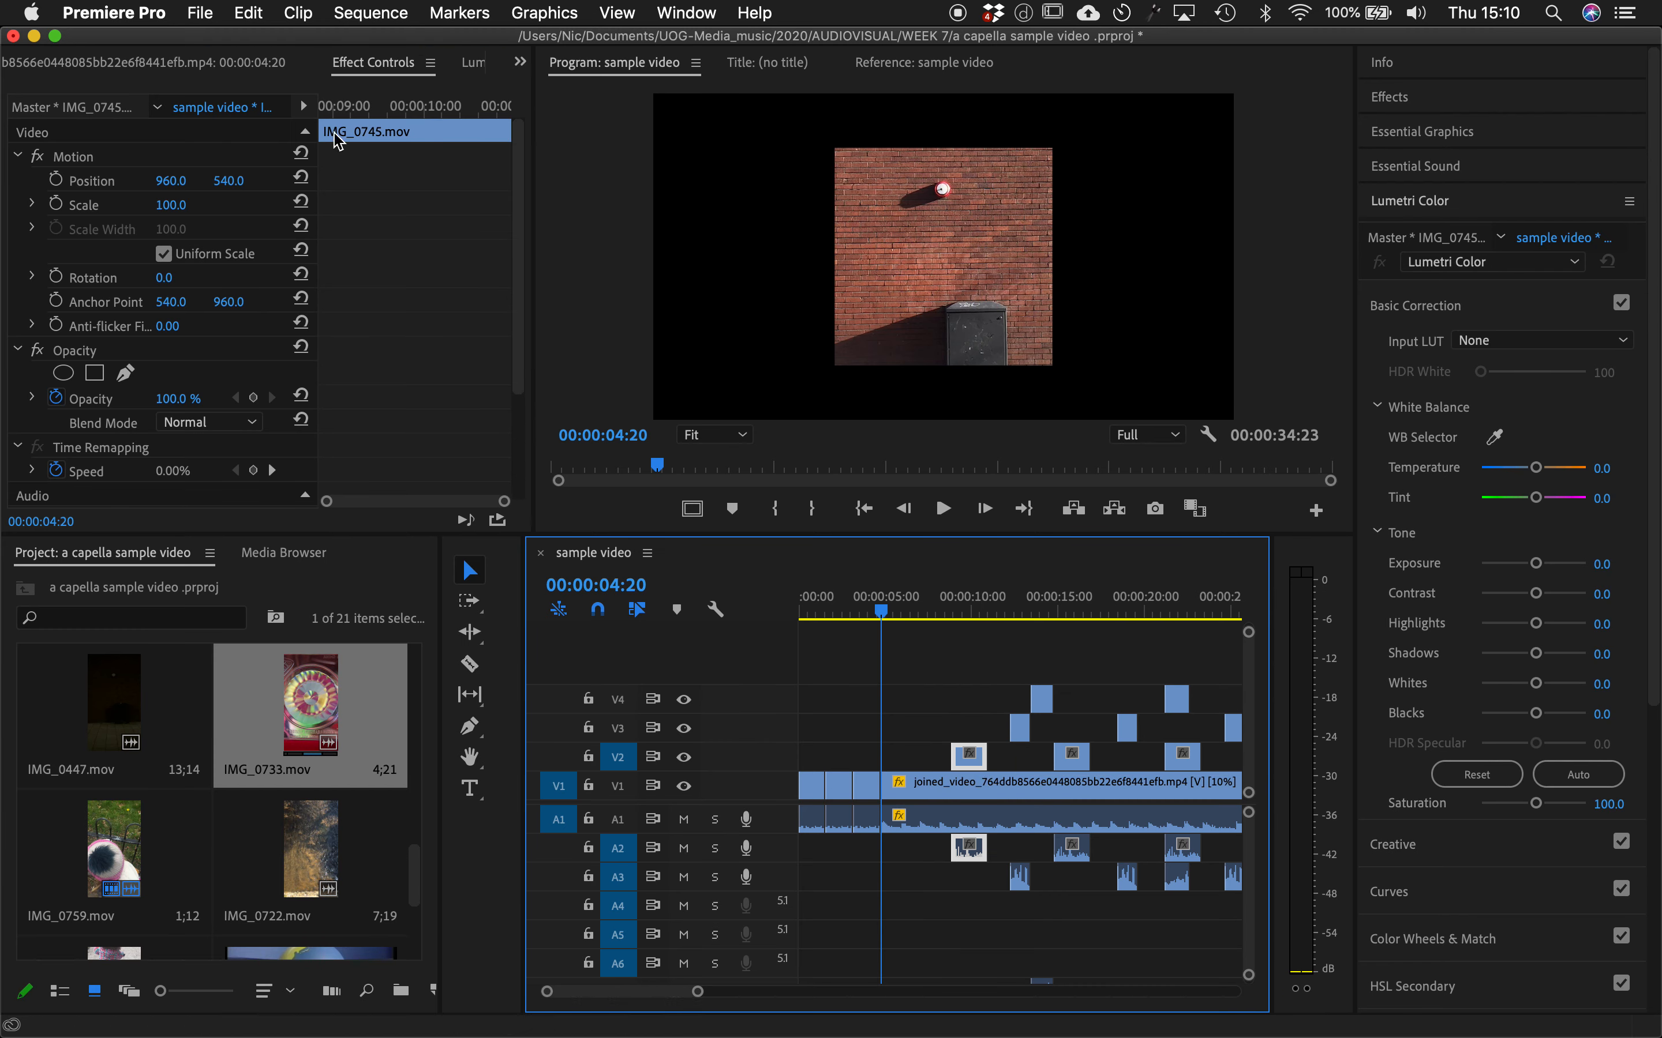
pyautogui.click(910, 776)
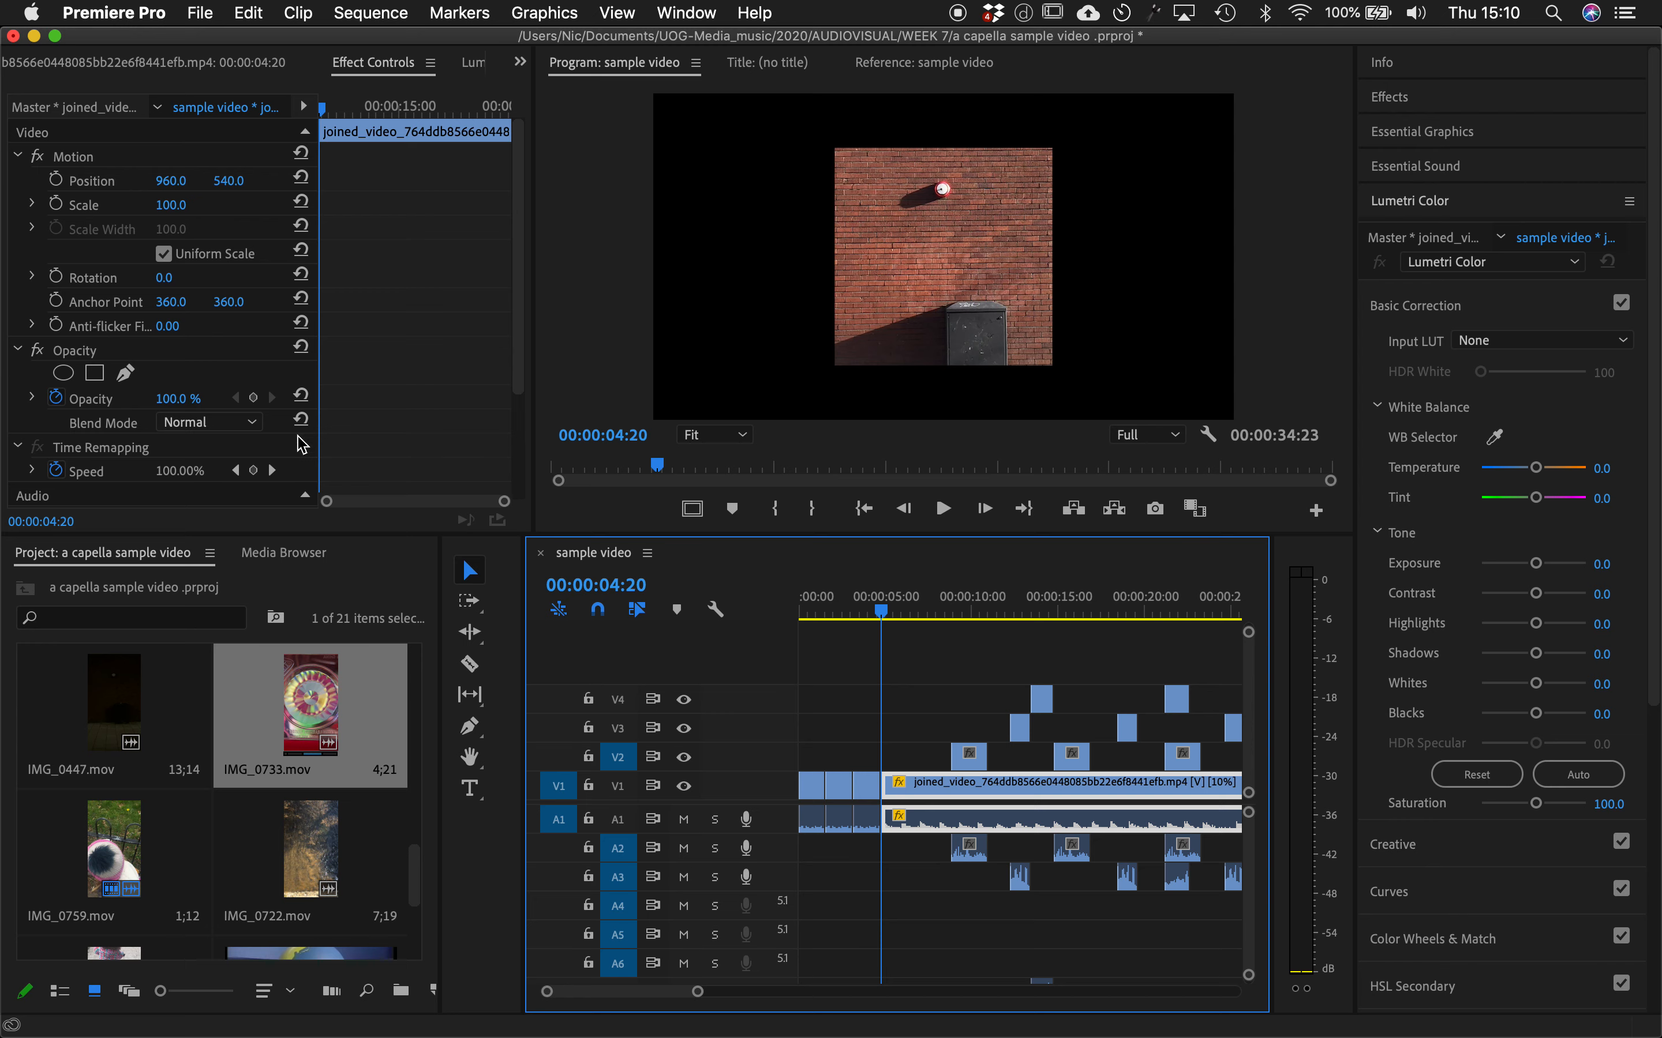
# - Review the joined_video clip's lower effect settings, then display the available effects and presets and look over the workspace choices
pyautogui.scroll(-4, 83, 403)
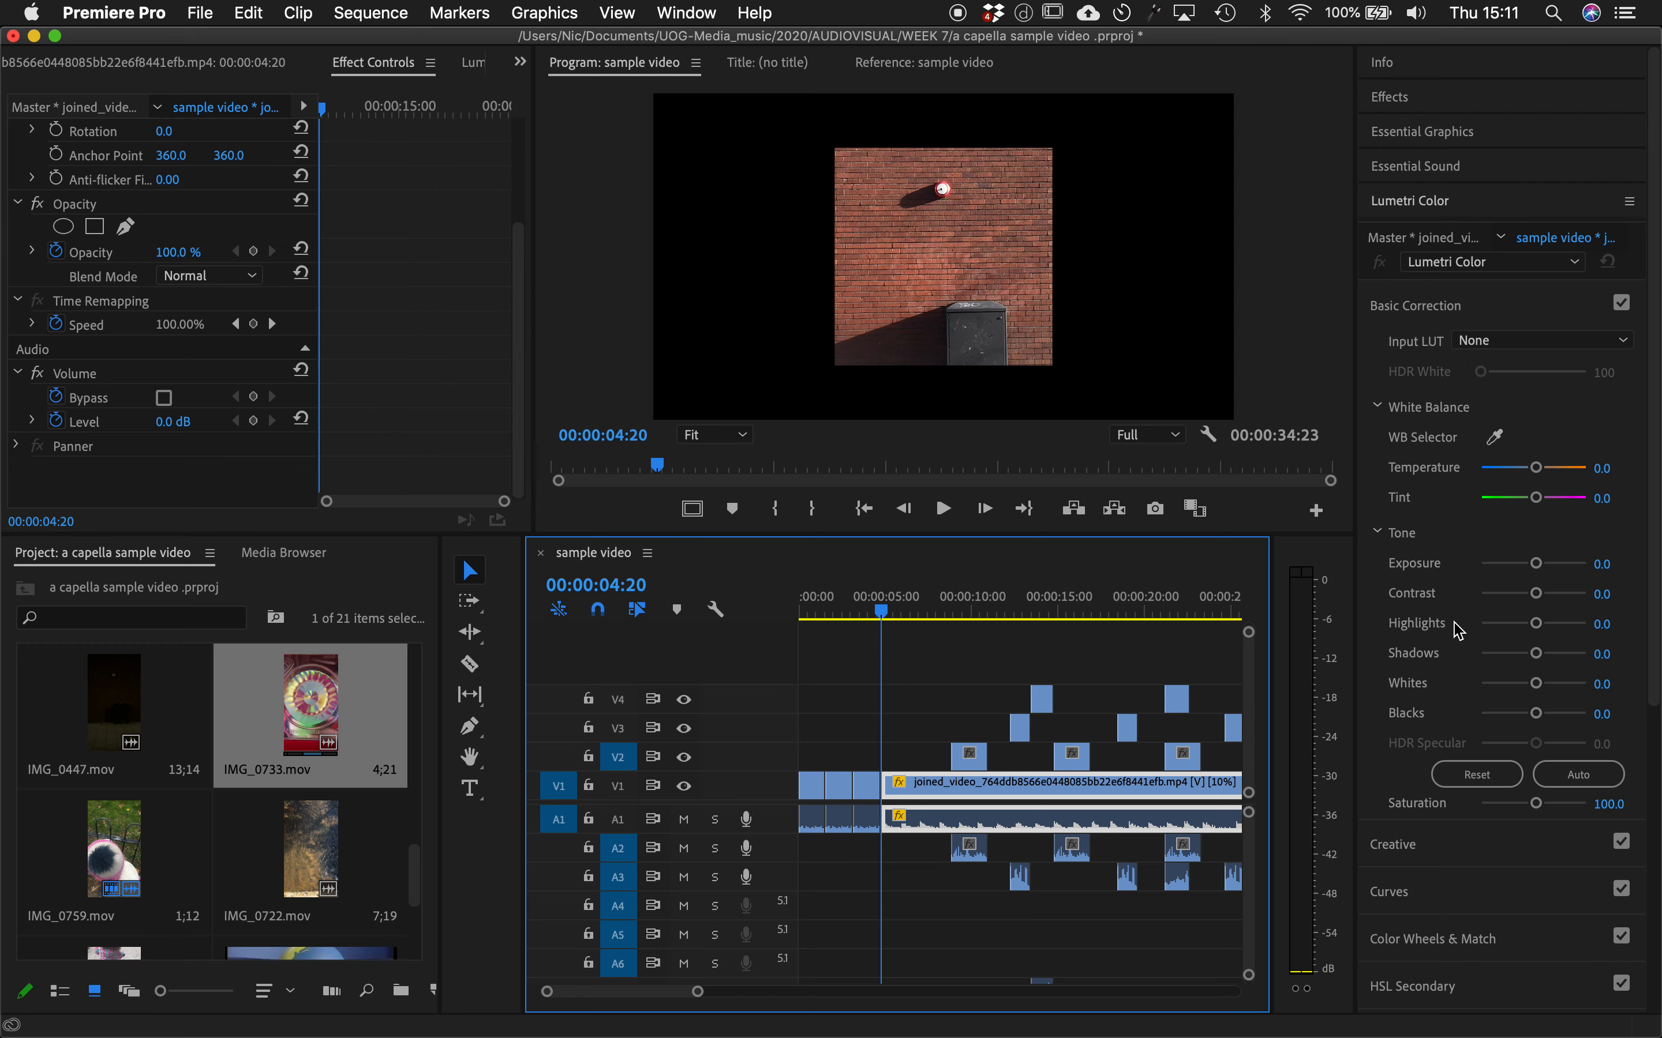
pyautogui.click(1398, 104)
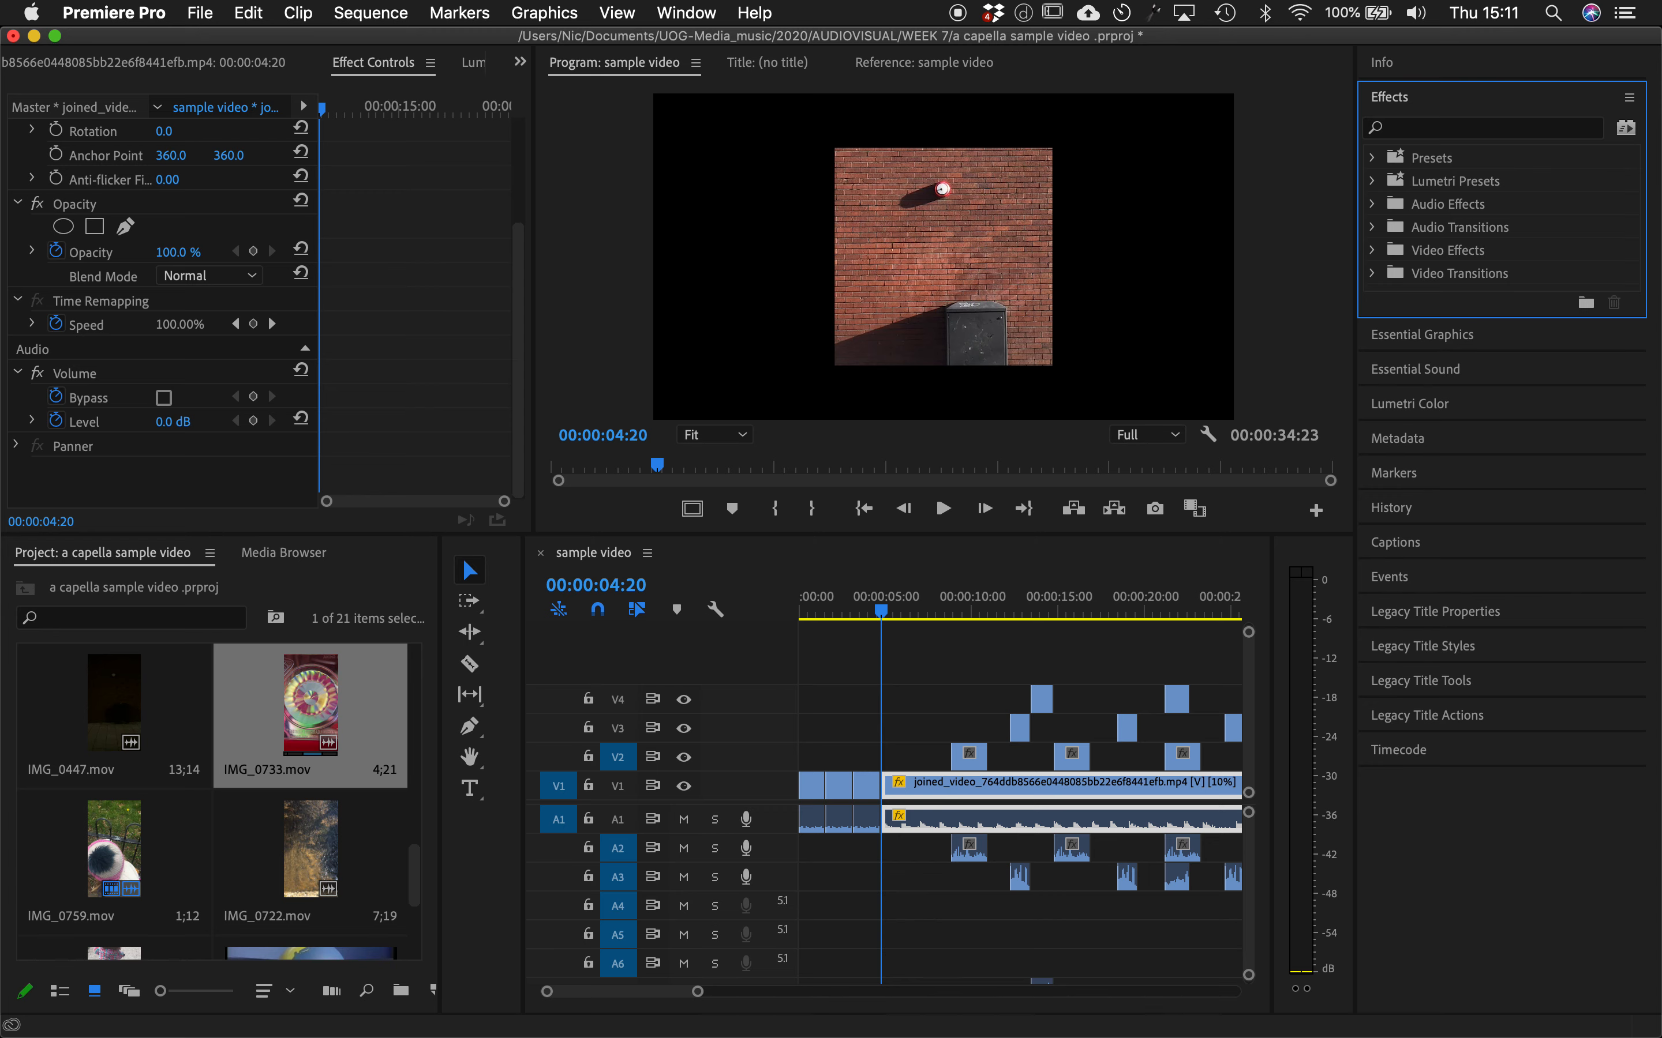
pyautogui.click(689, 13)
pyautogui.moveTo(755, 40)
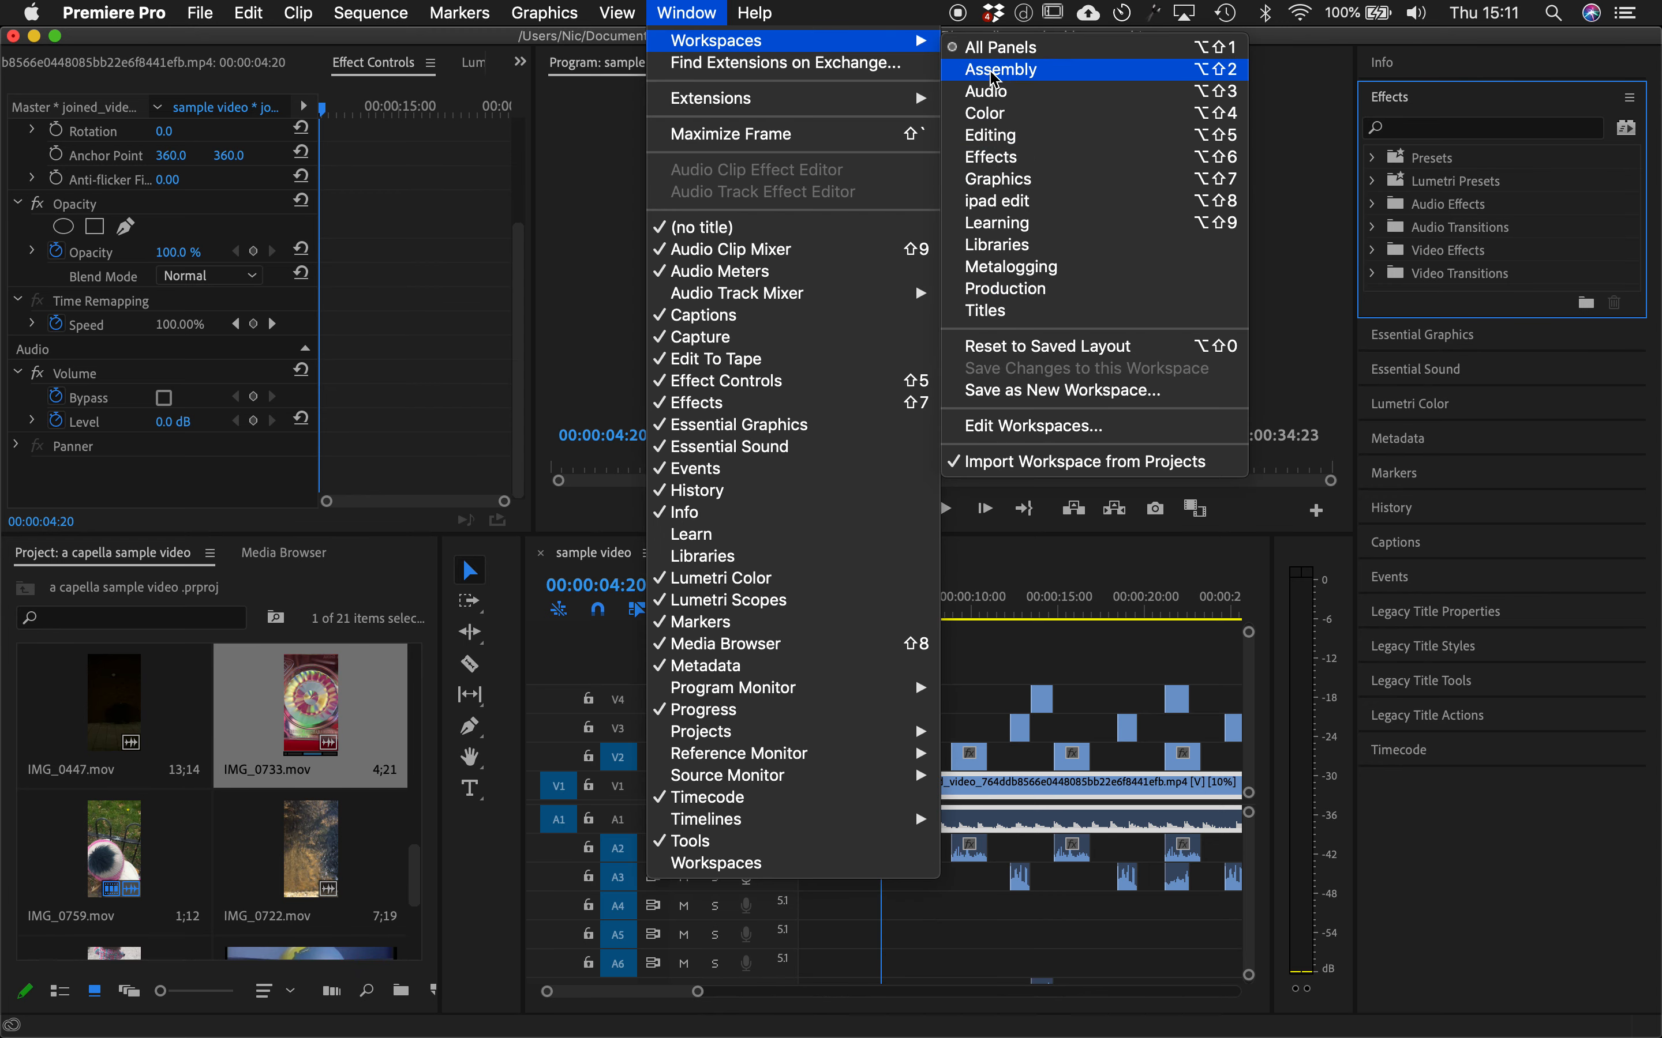
pyautogui.click(1356, 43)
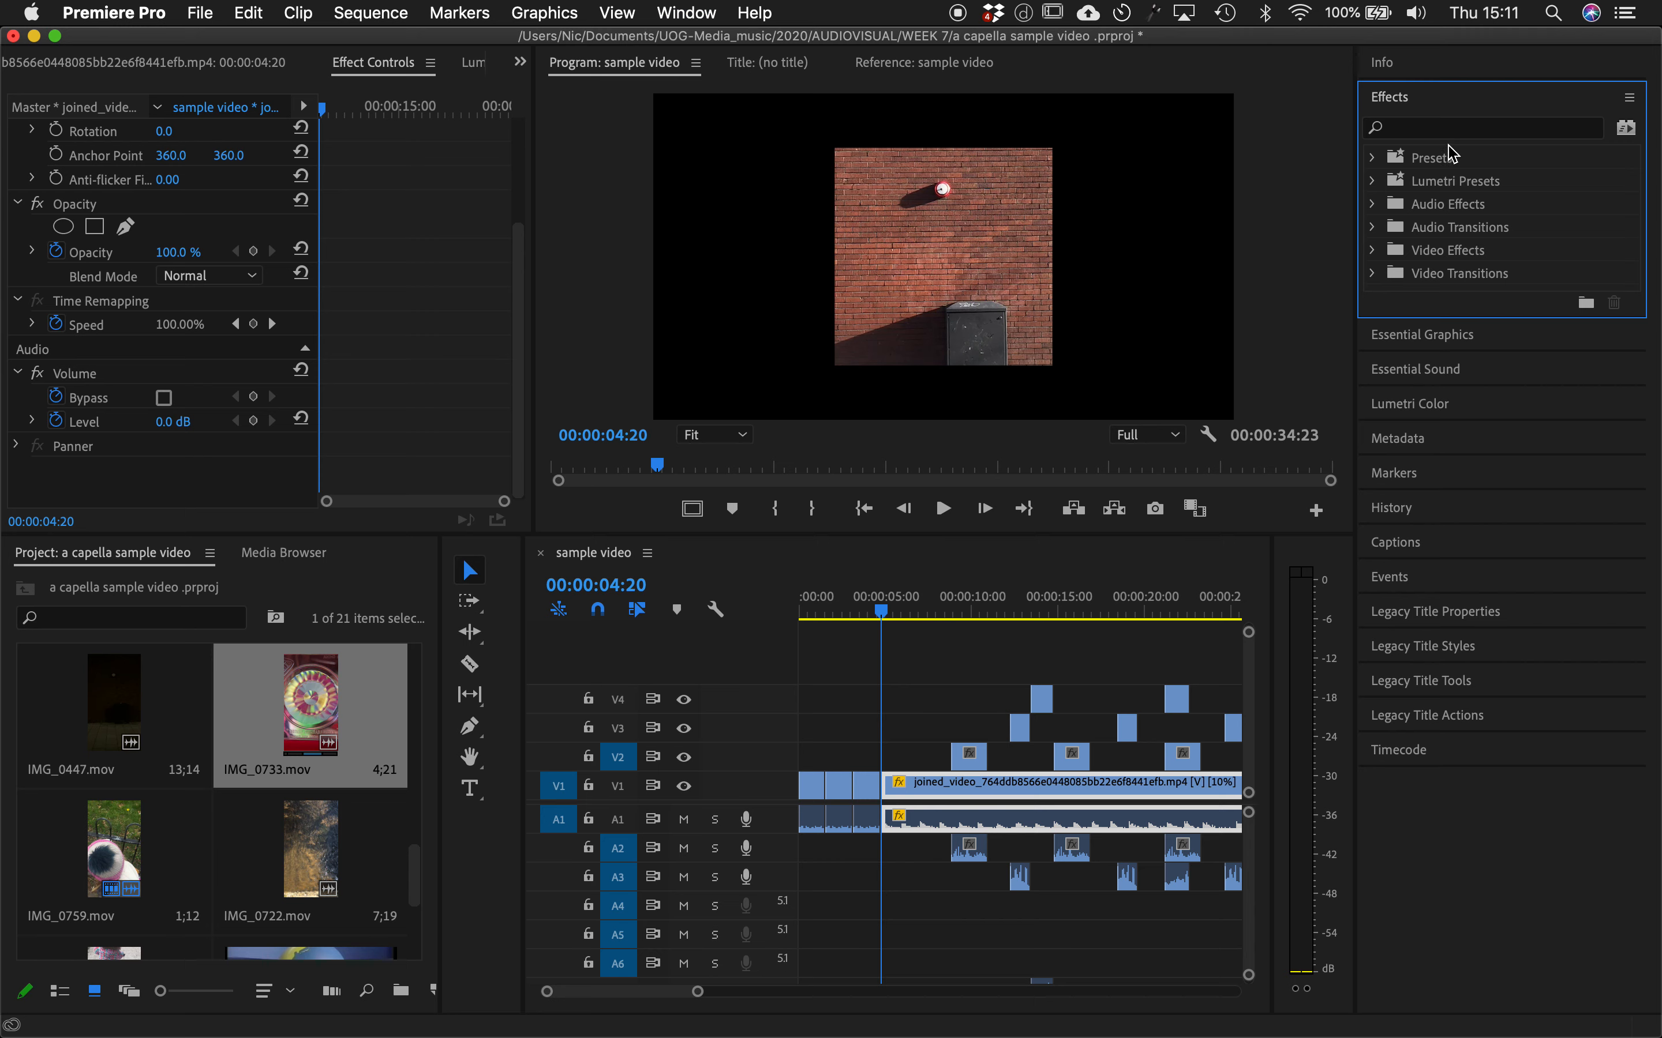
# - Reduce the joined_video clip's Scale to 9.0 and turn on Scale keyframing at its start, 00:00:04:20
pyautogui.scroll(4, 146, 349)
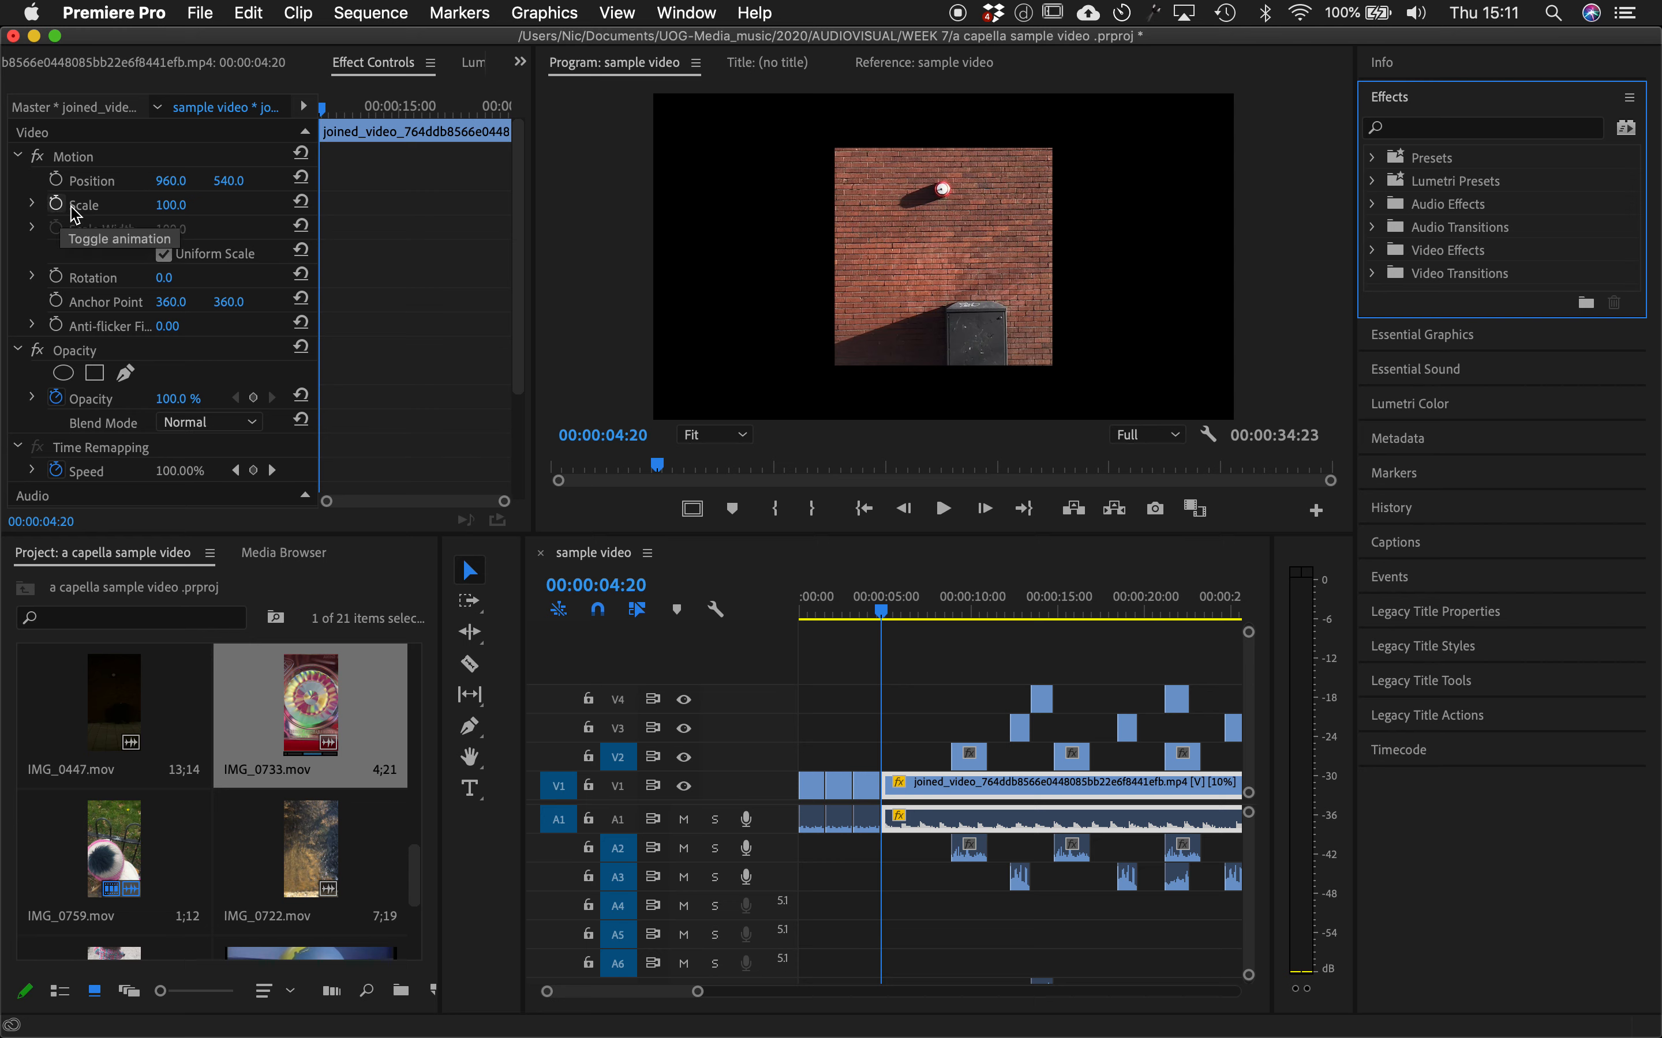
pyautogui.click(171, 208)
pyautogui.moveTo(171, 208); pyautogui.dragTo(107, 208)
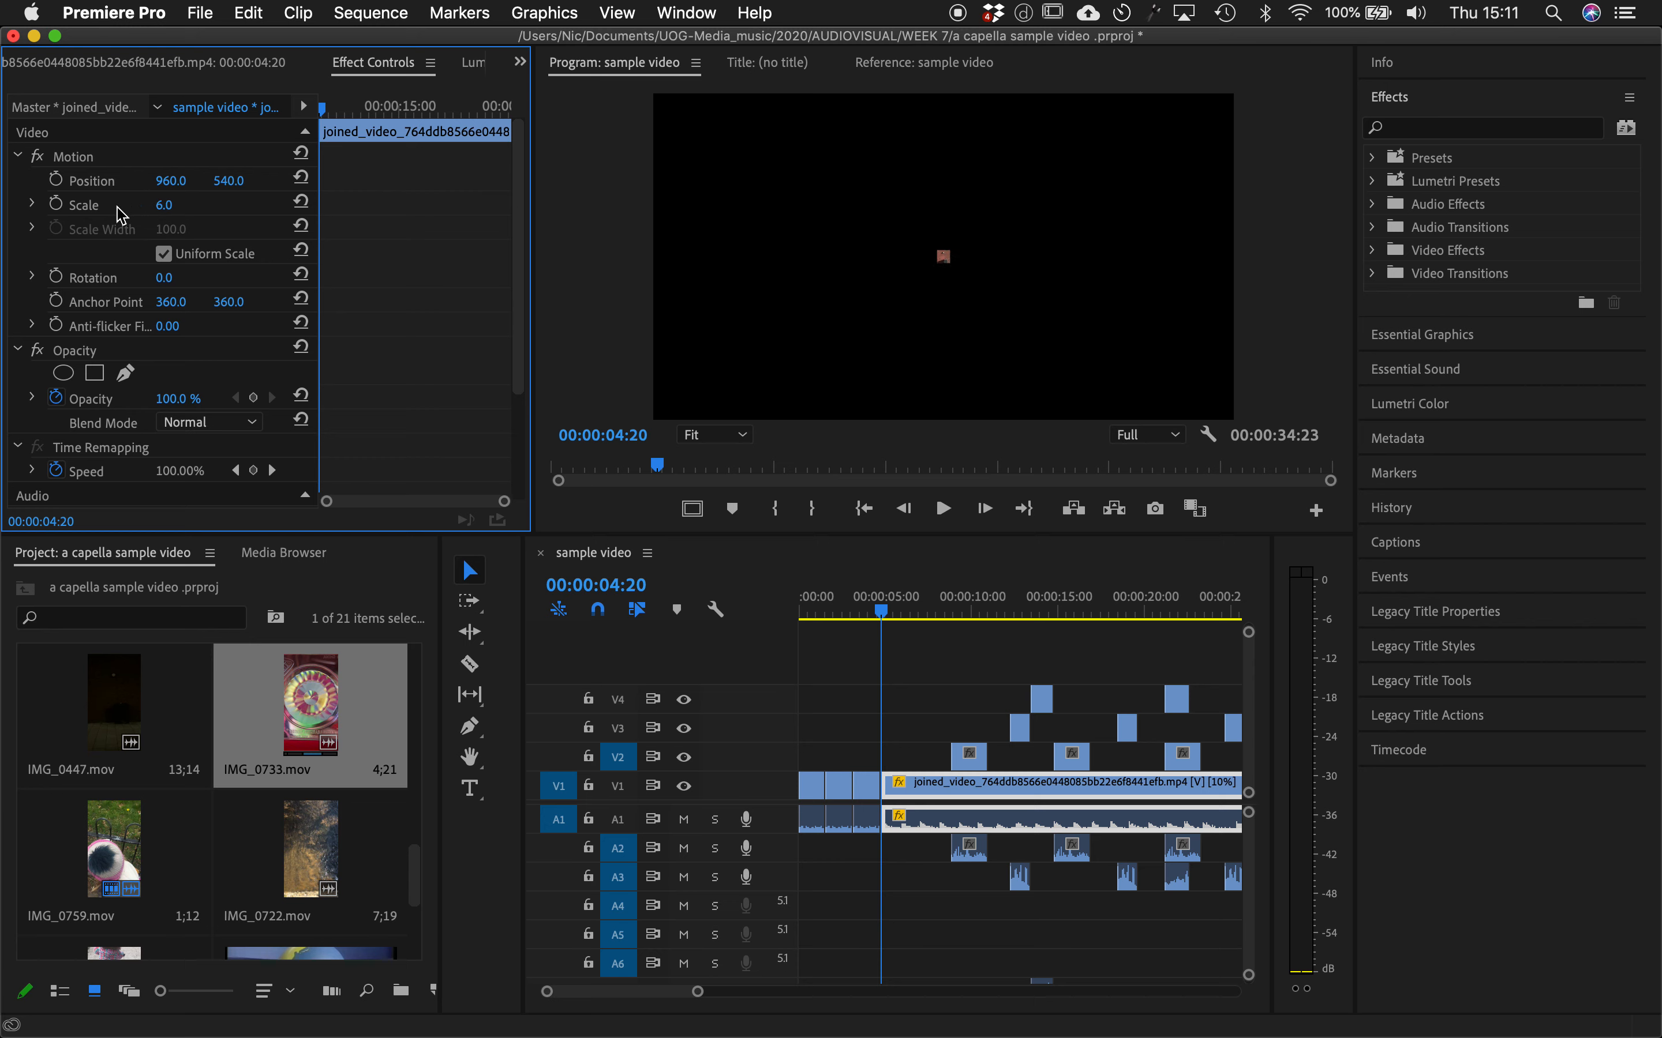
pyautogui.moveTo(164, 206); pyautogui.dragTo(165, 206)
pyautogui.click(57, 208)
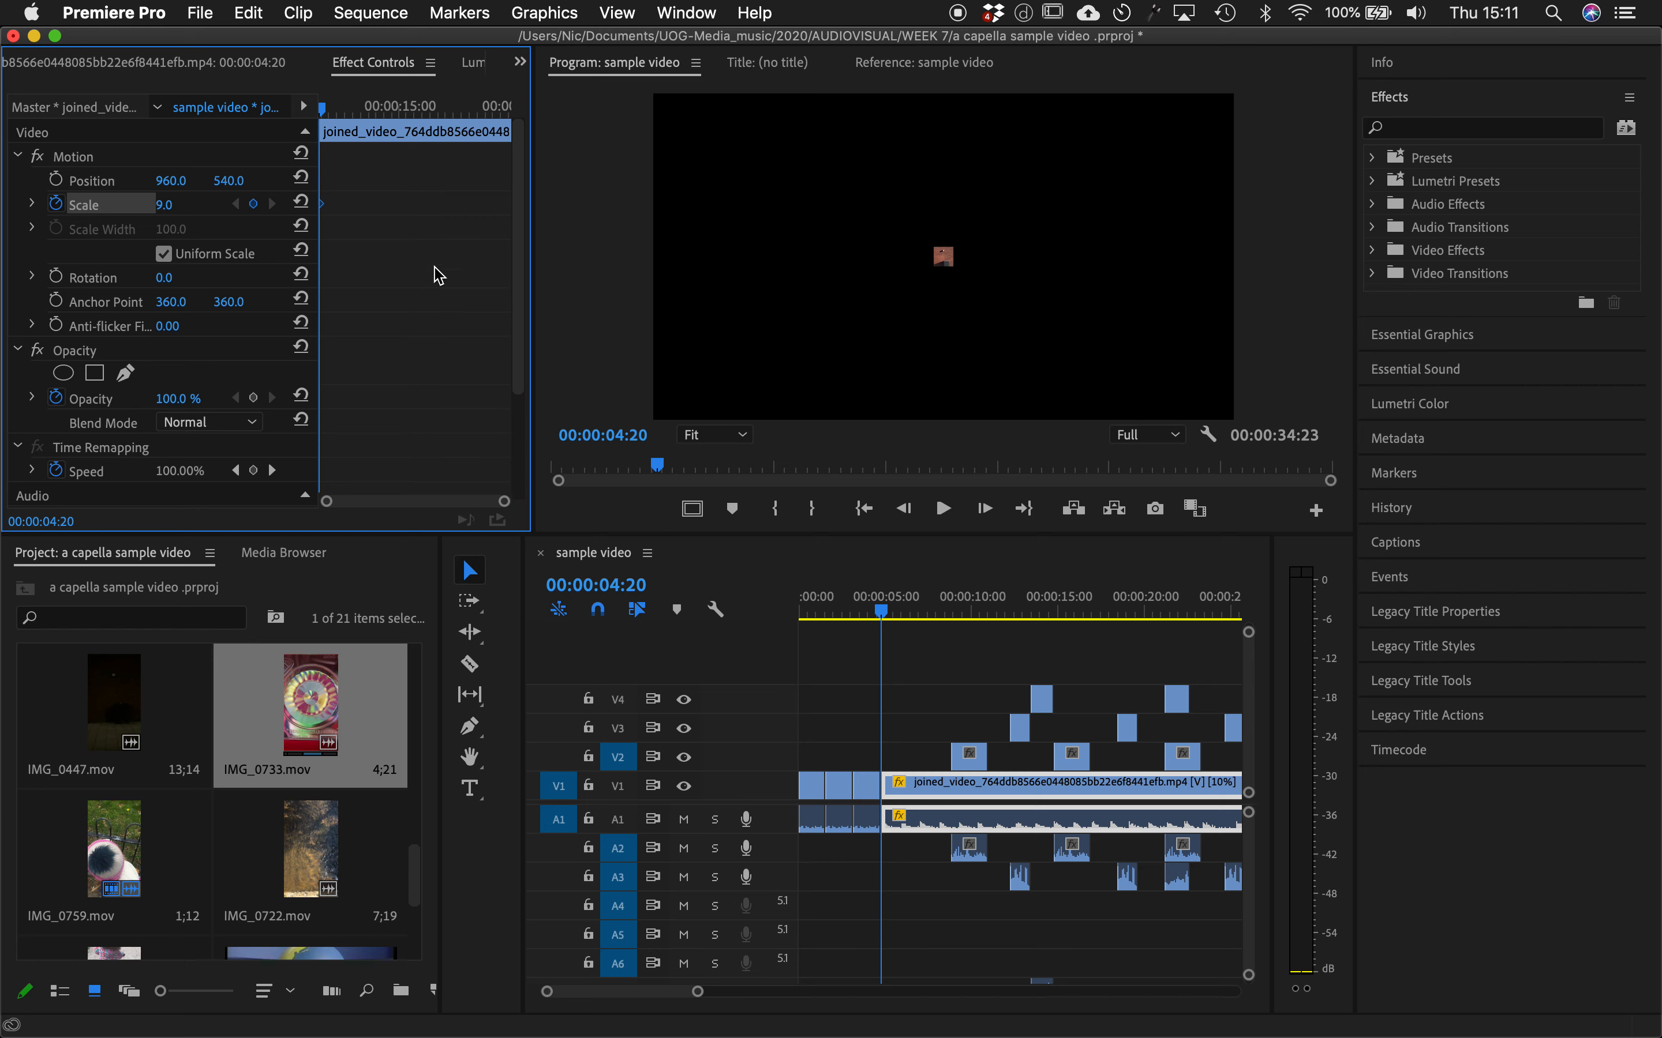
# - Add a Scale keyframe of 102 at 00:00:11:17 to the joined_video clip and scrub through the resulting zoom
pyautogui.moveTo(362, 109); pyautogui.dragTo(371, 110)
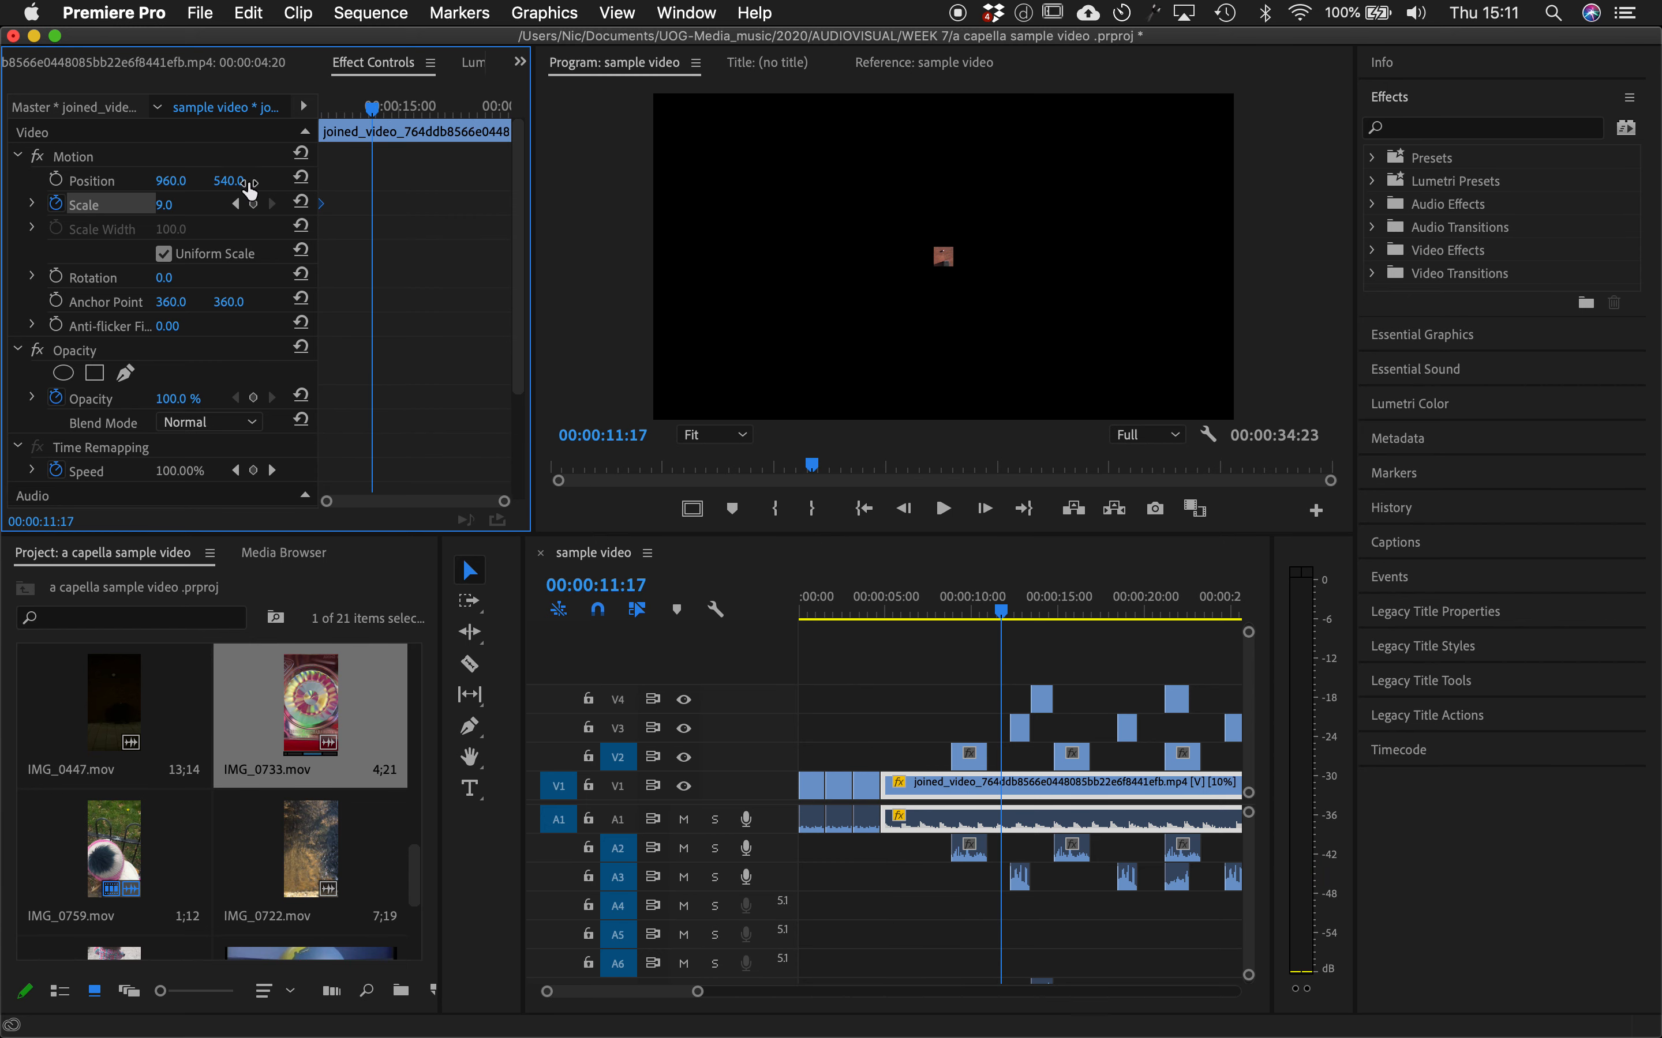
pyautogui.moveTo(177, 209)
pyautogui.mouseDown()
pyautogui.moveTo(265, 208)
pyautogui.moveTo(186, 208)
pyautogui.mouseUp()
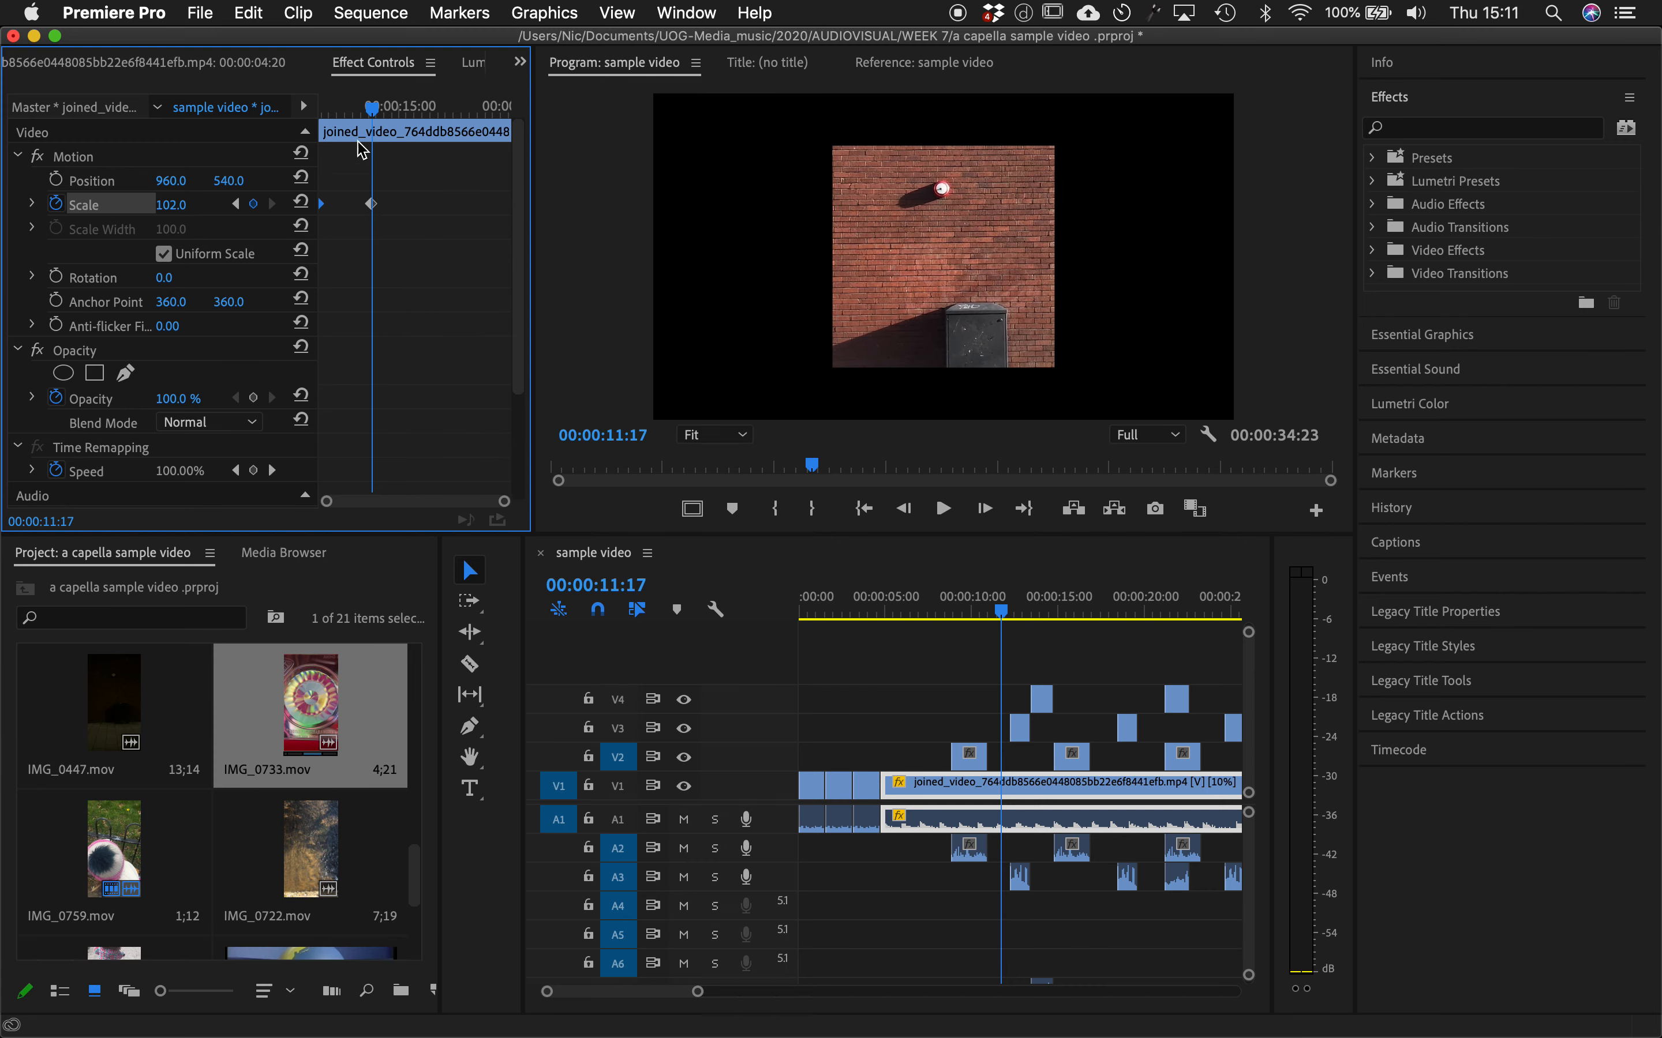
pyautogui.moveTo(369, 115)
pyautogui.mouseDown()
pyautogui.moveTo(327, 113)
pyautogui.moveTo(351, 113)
pyautogui.mouseUp()
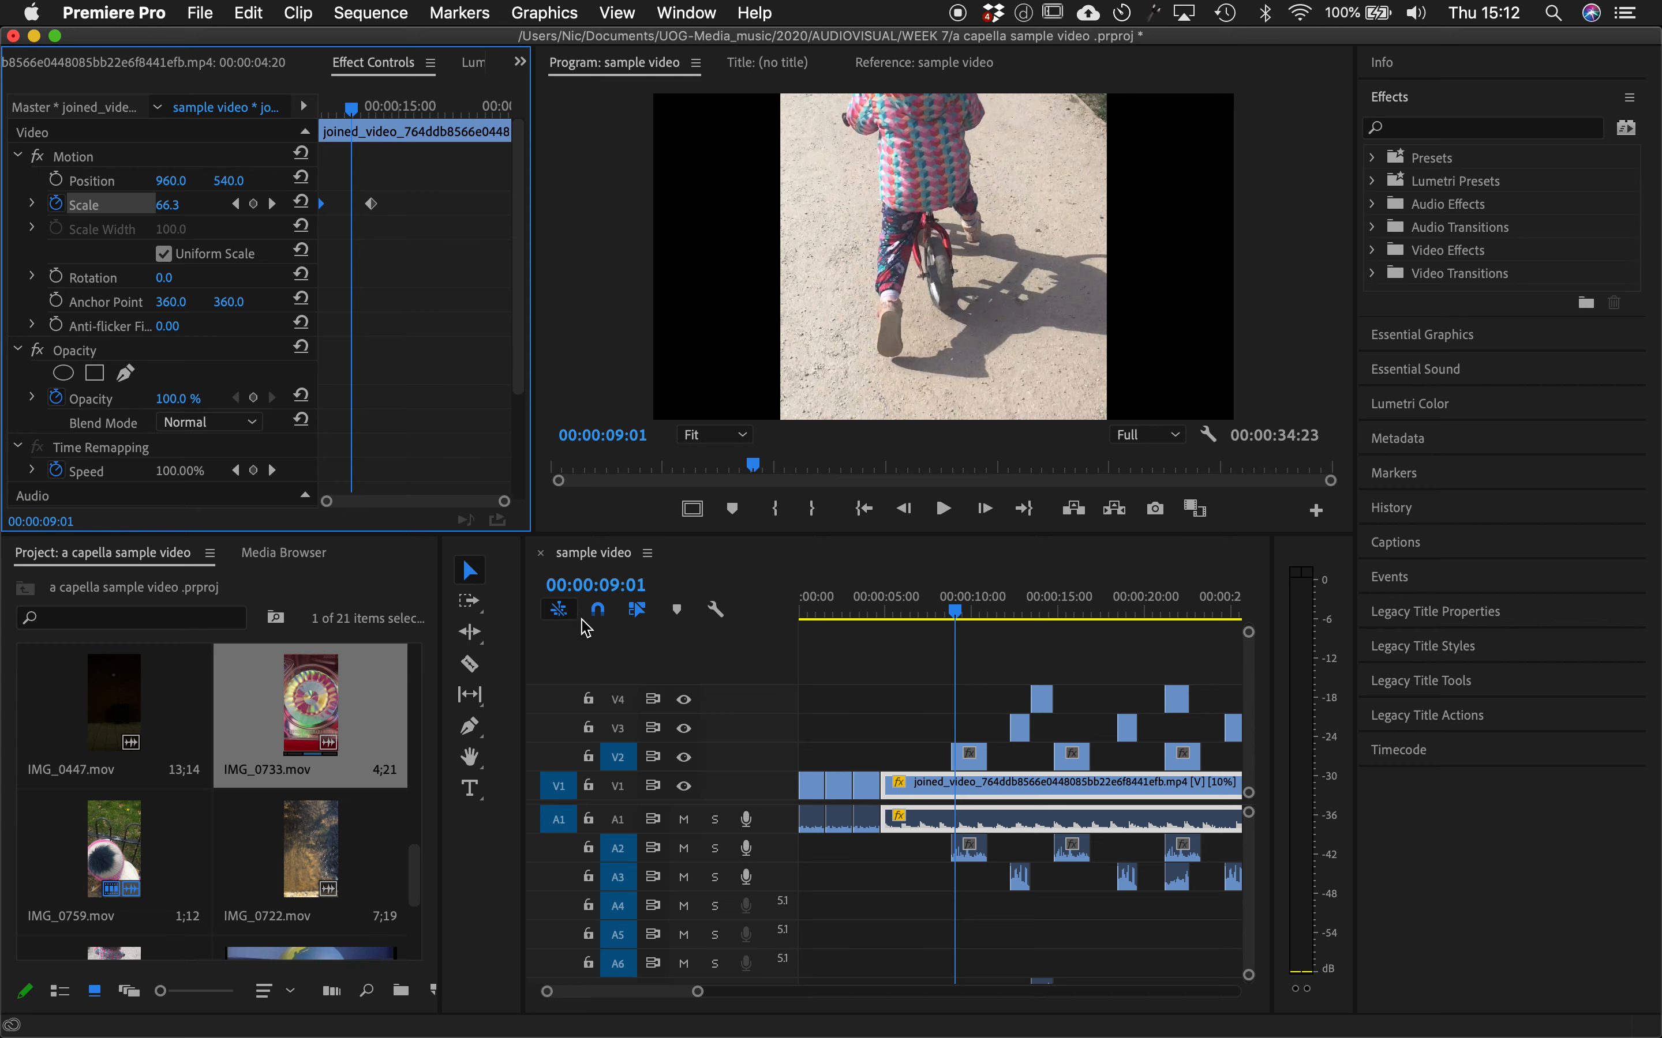
pyautogui.moveTo(697, 991); pyautogui.dragTo(738, 1002)
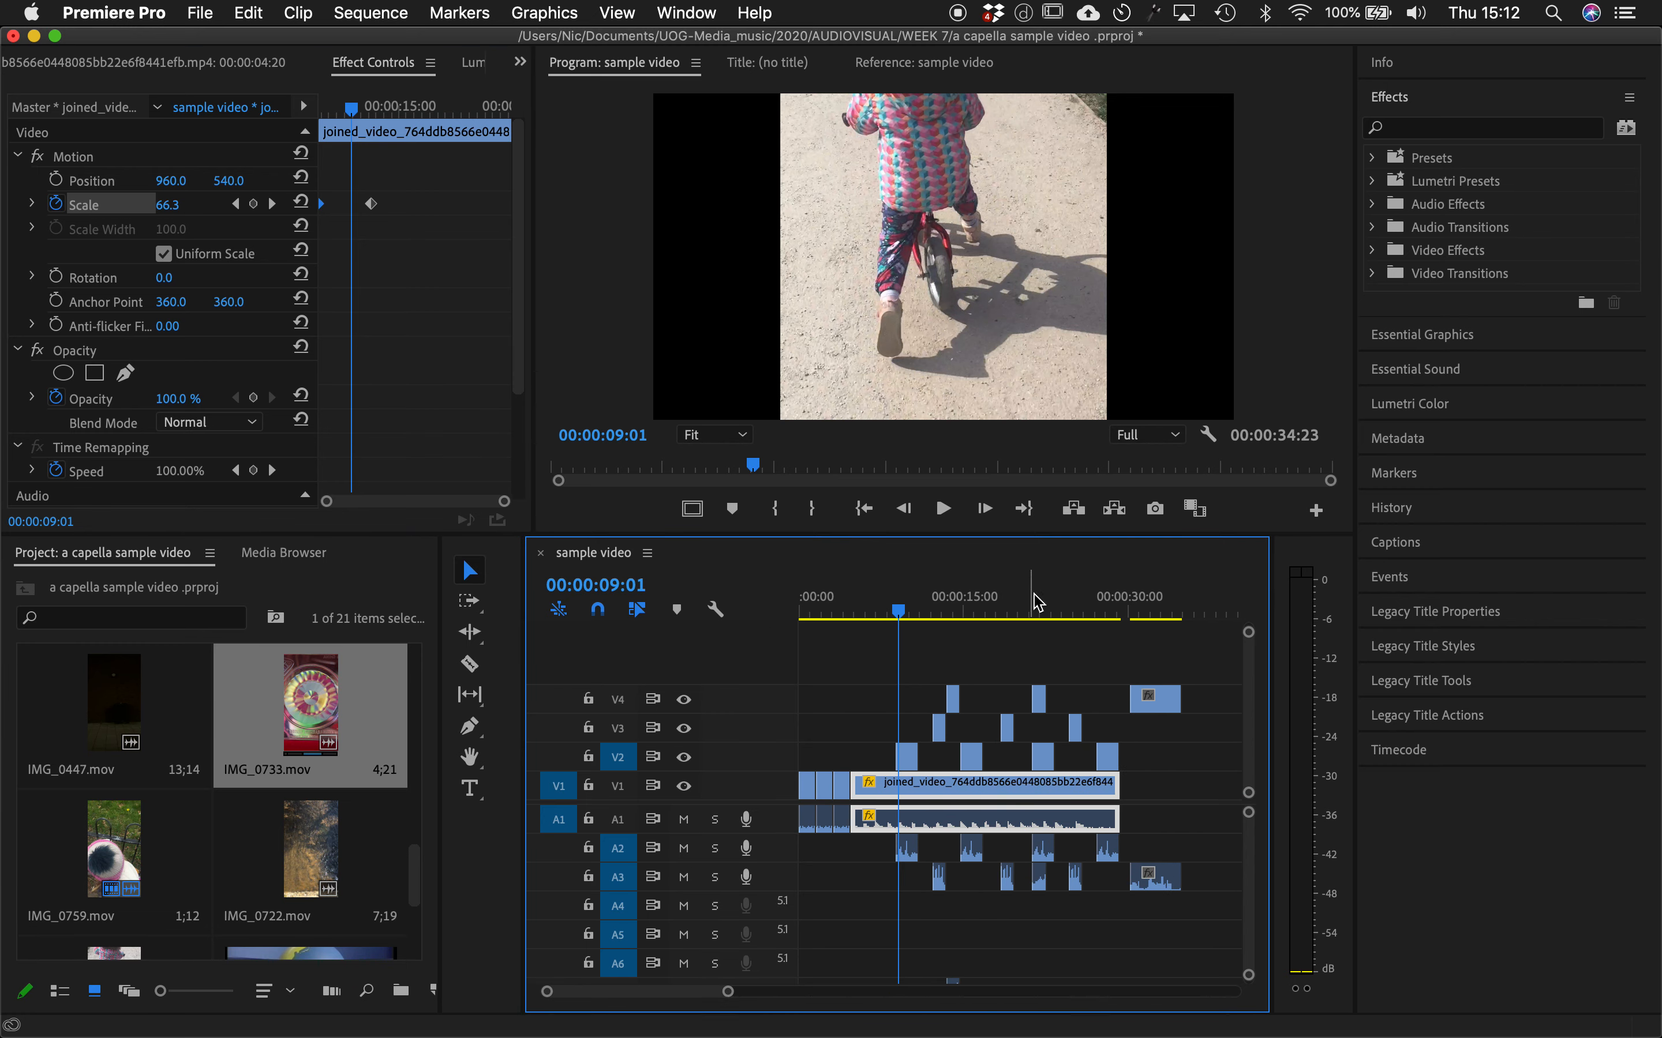
pyautogui.moveTo(934, 608)
pyautogui.mouseDown()
pyautogui.moveTo(1122, 605)
pyautogui.moveTo(931, 614)
pyautogui.mouseUp()
pyautogui.moveTo(370, 116); pyautogui.dragTo(416, 109)
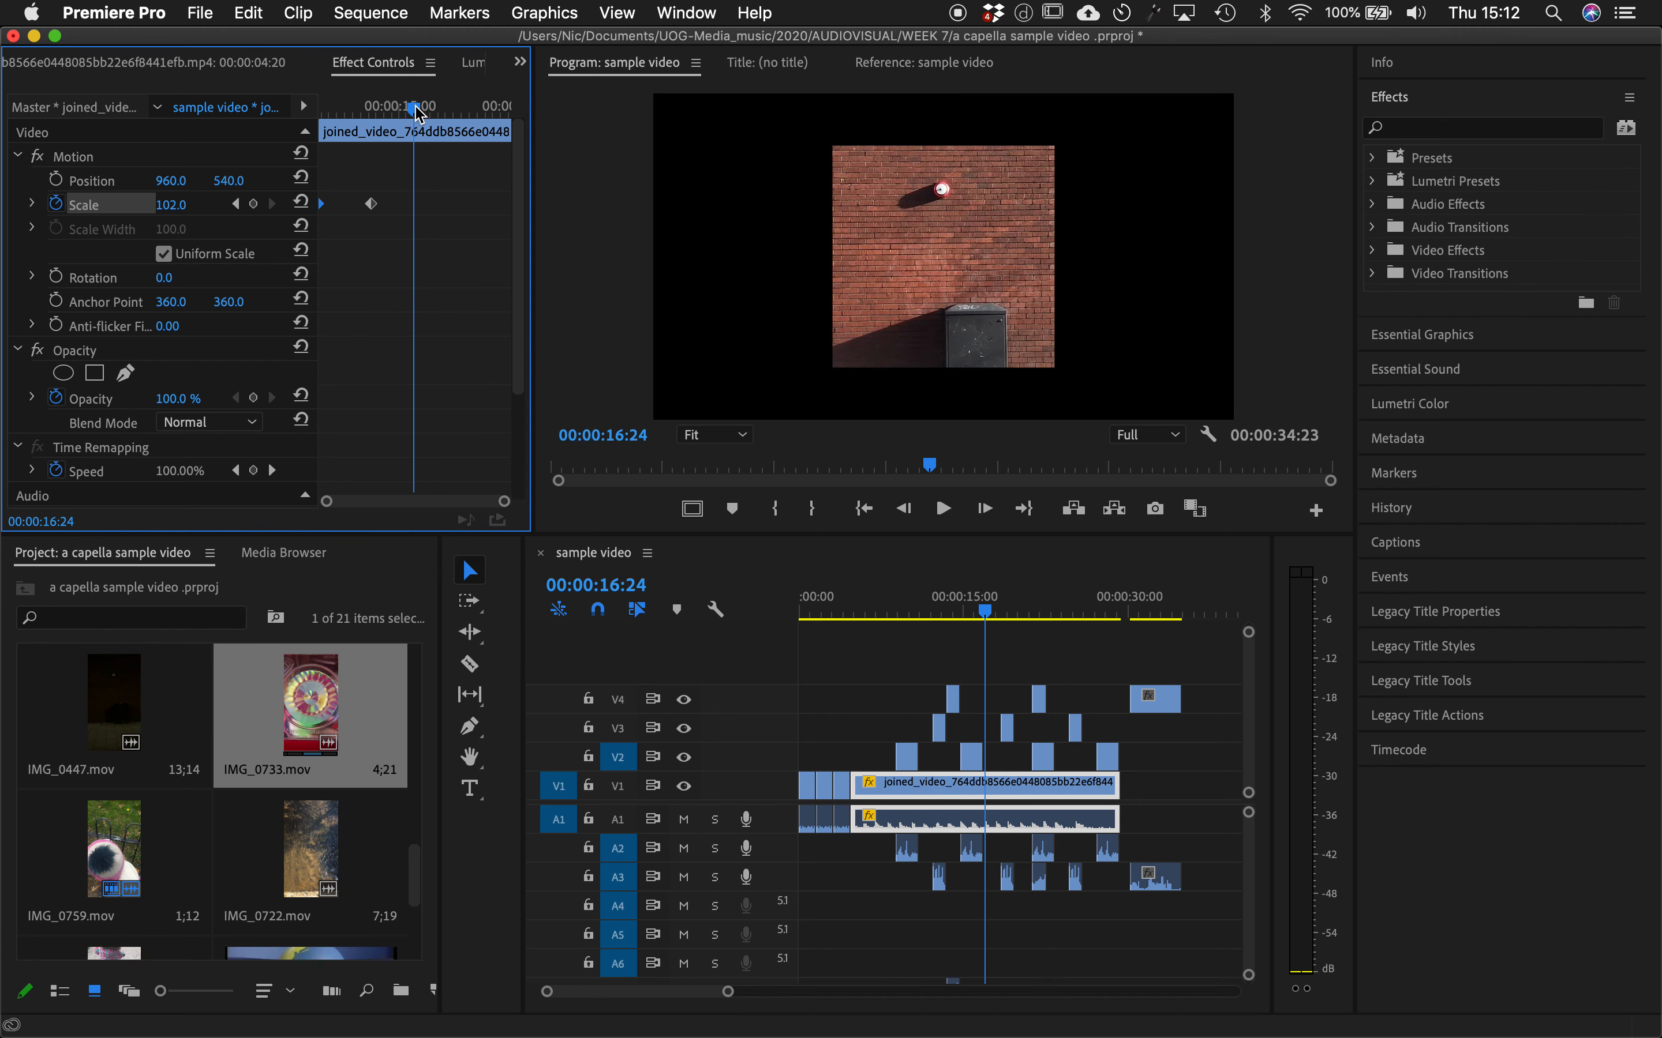
pyautogui.moveTo(416, 116)
pyautogui.mouseDown()
pyautogui.moveTo(402, 122)
pyautogui.moveTo(430, 115)
pyautogui.mouseUp()
# - Move the second Scale keyframe to the clip's end at 00:00:29:06 and set its scale to 346
pyautogui.moveTo(1009, 620); pyautogui.dragTo(1120, 620)
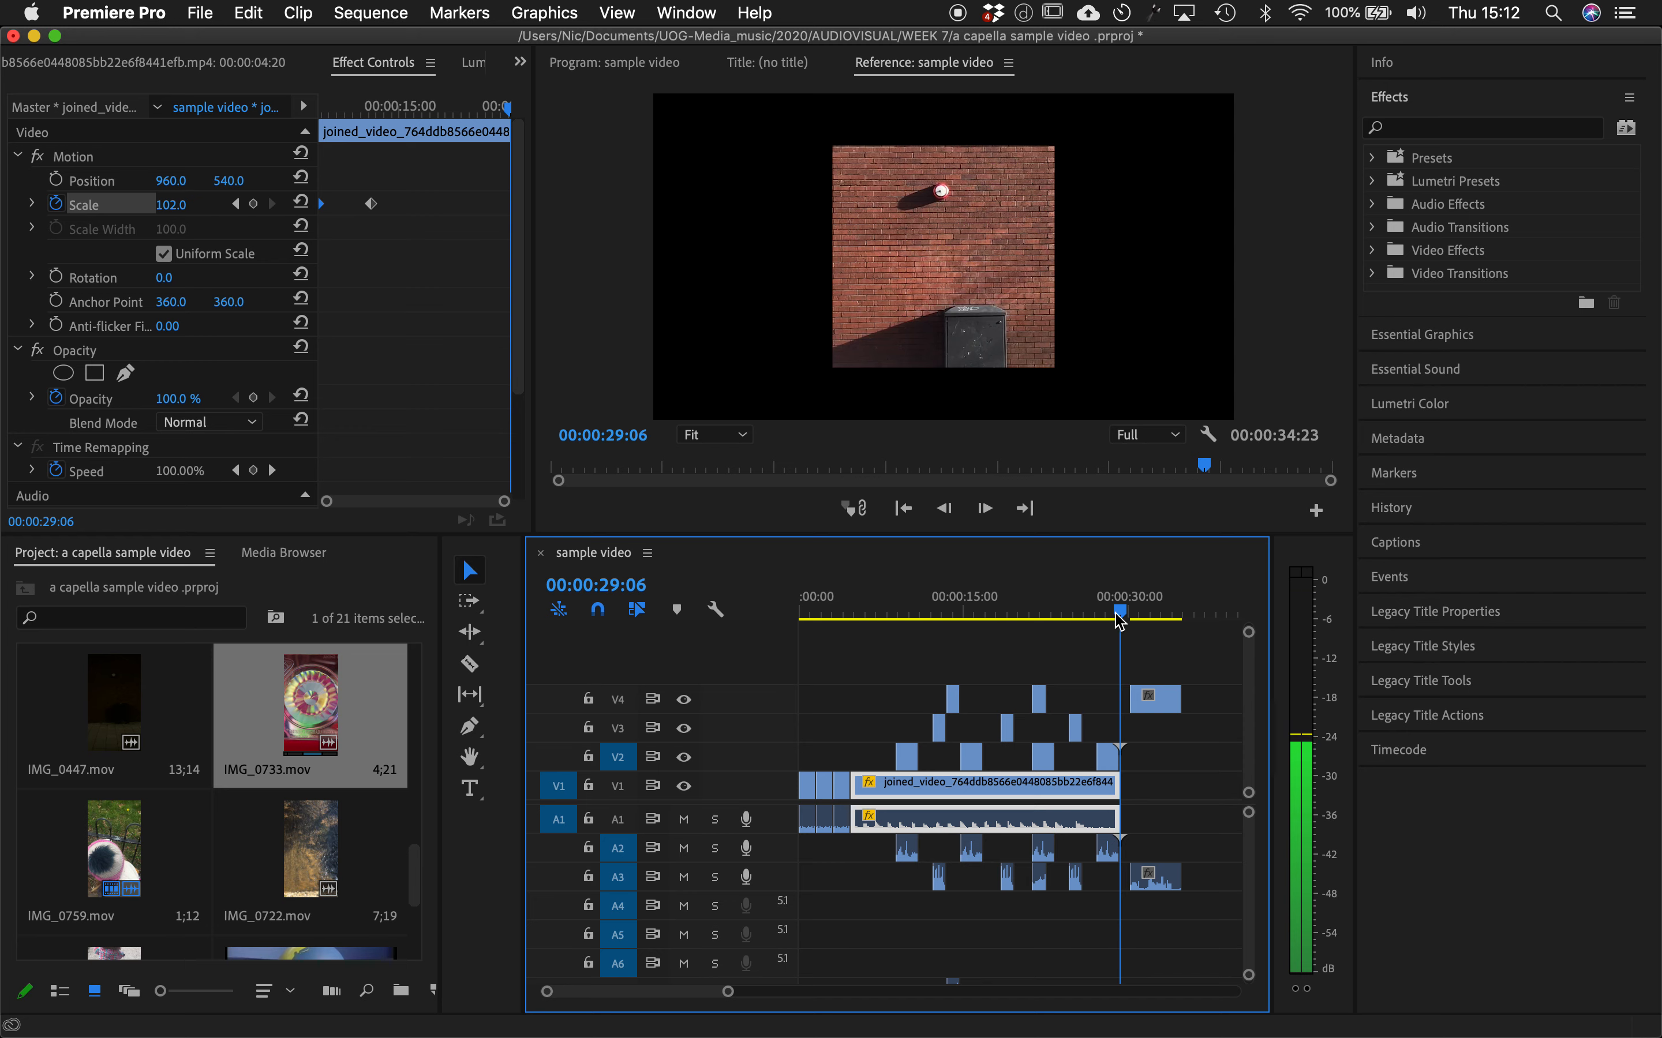
pyautogui.moveTo(371, 205); pyautogui.dragTo(508, 213)
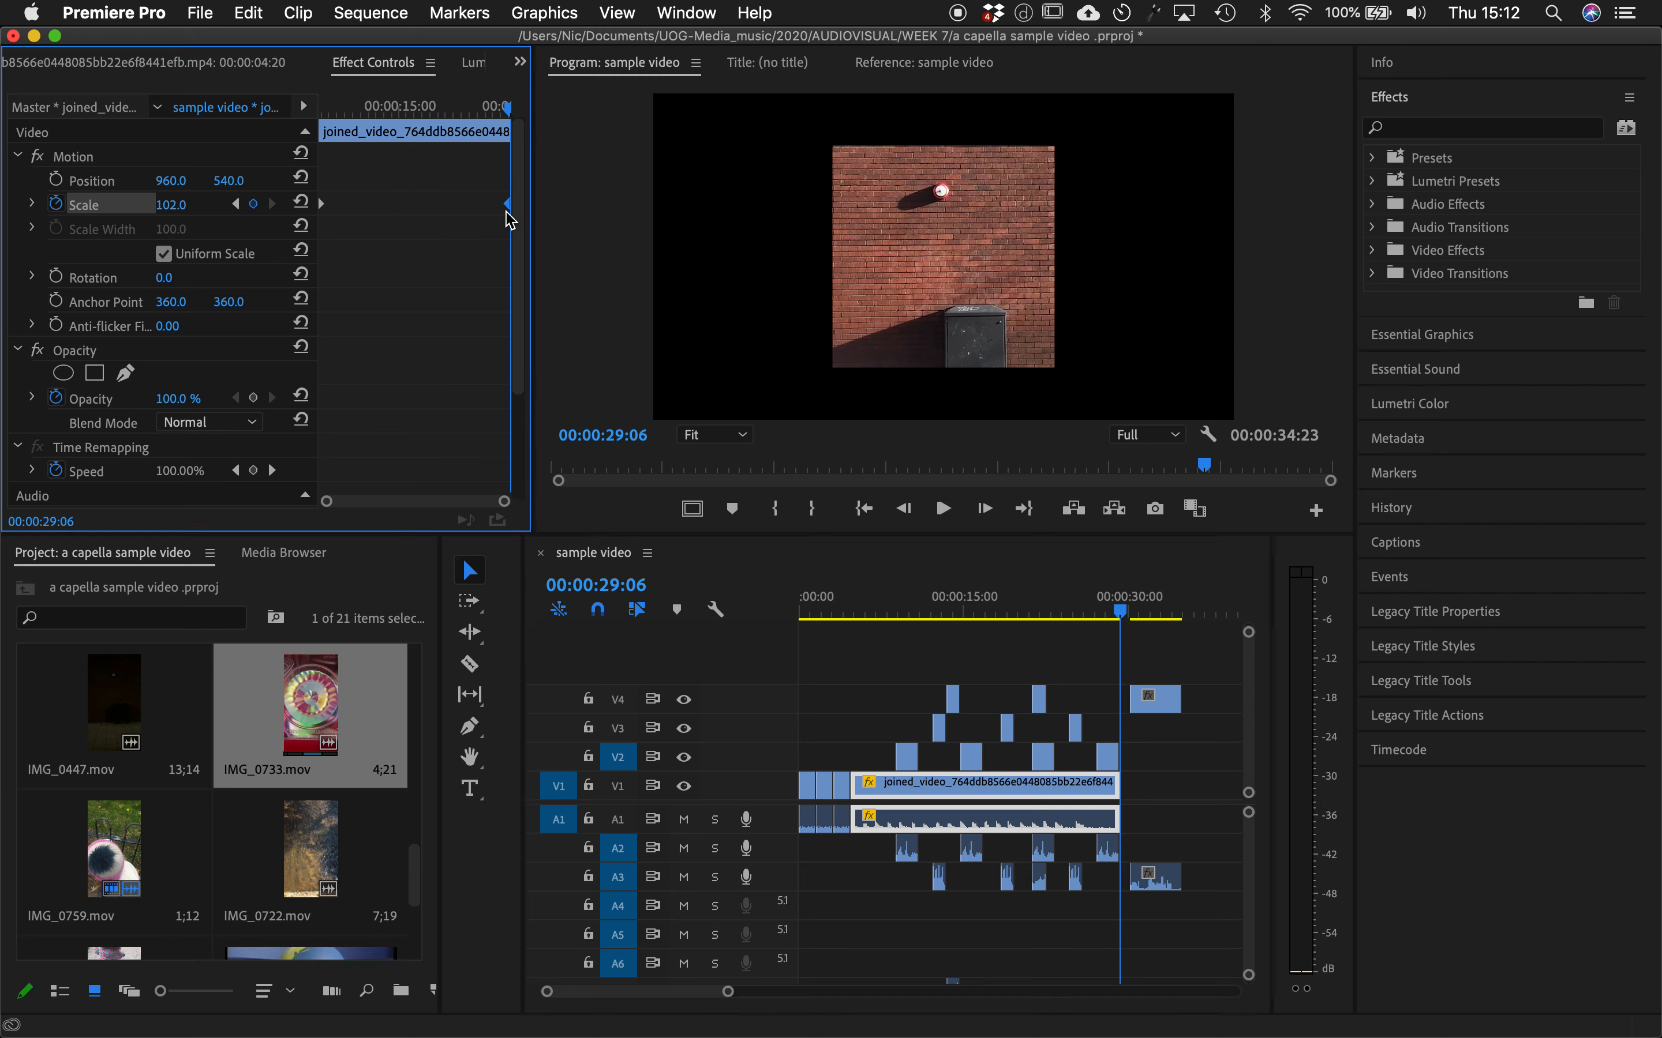
pyautogui.moveTo(173, 214); pyautogui.dragTo(341, 214)
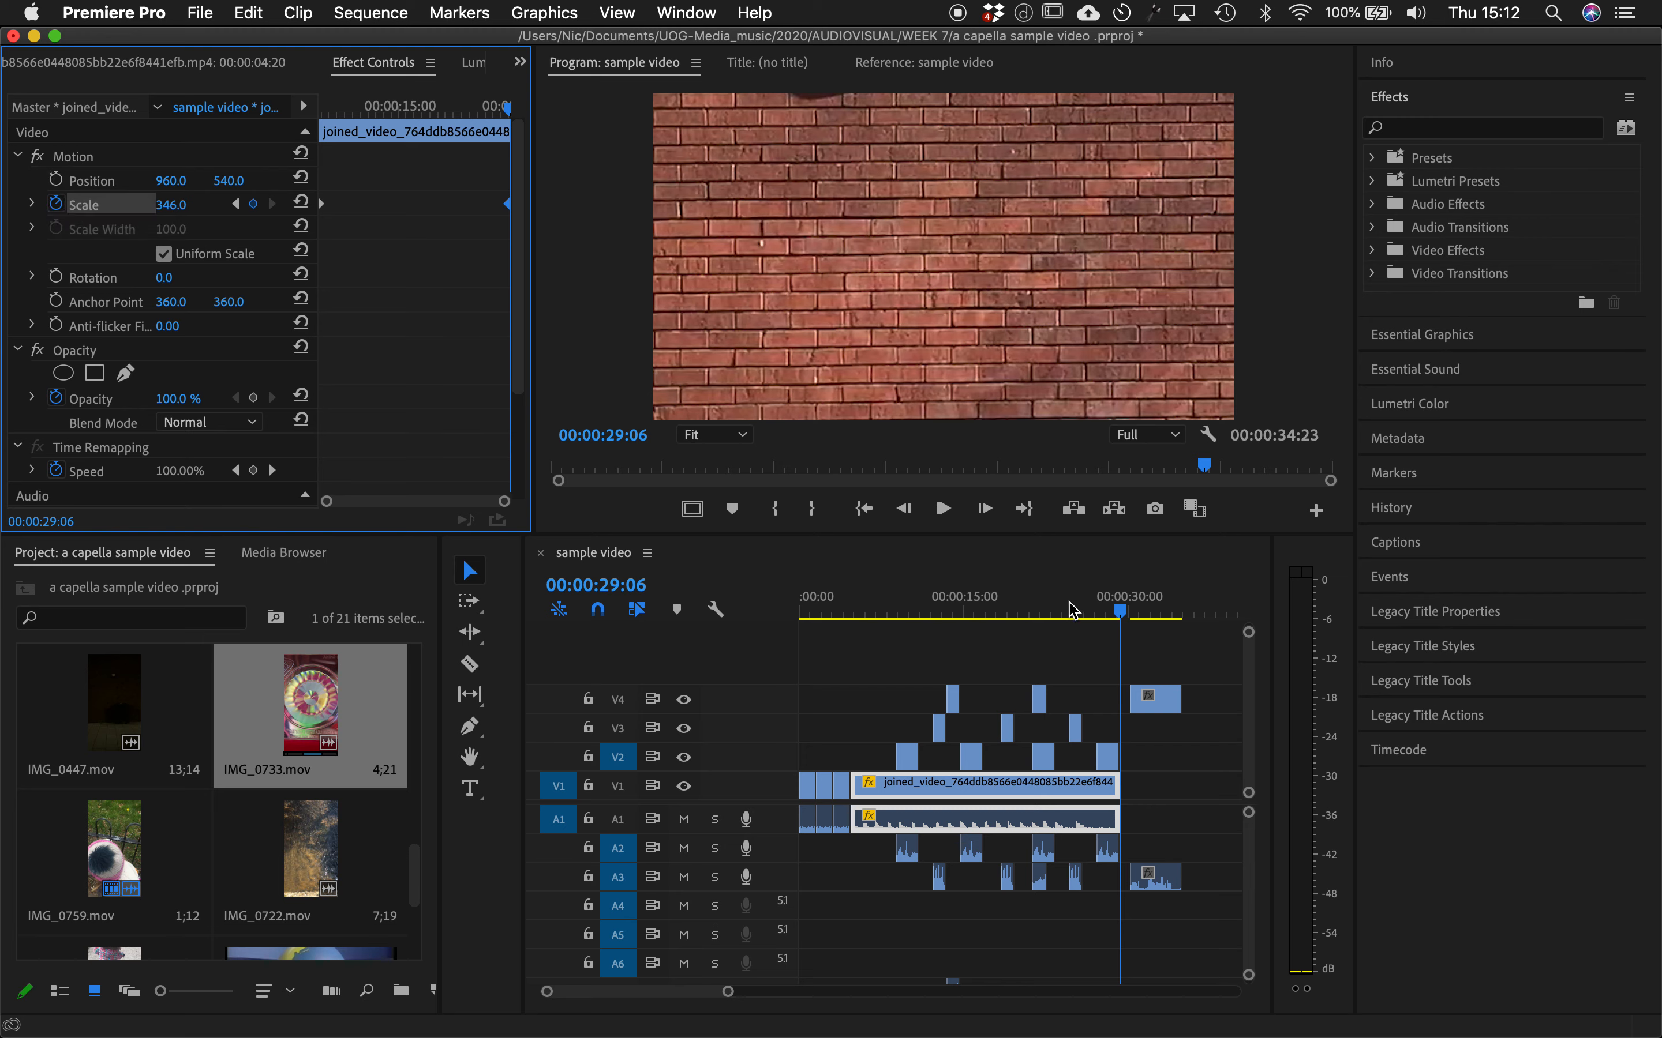
# - With track V2 hidden, animate Position from 00:00:23:13 to 00:00:29:00, shifting the final picture down until the wall lamp is near the frame's centre
pyautogui.moveTo(1124, 611); pyautogui.dragTo(1062, 620)
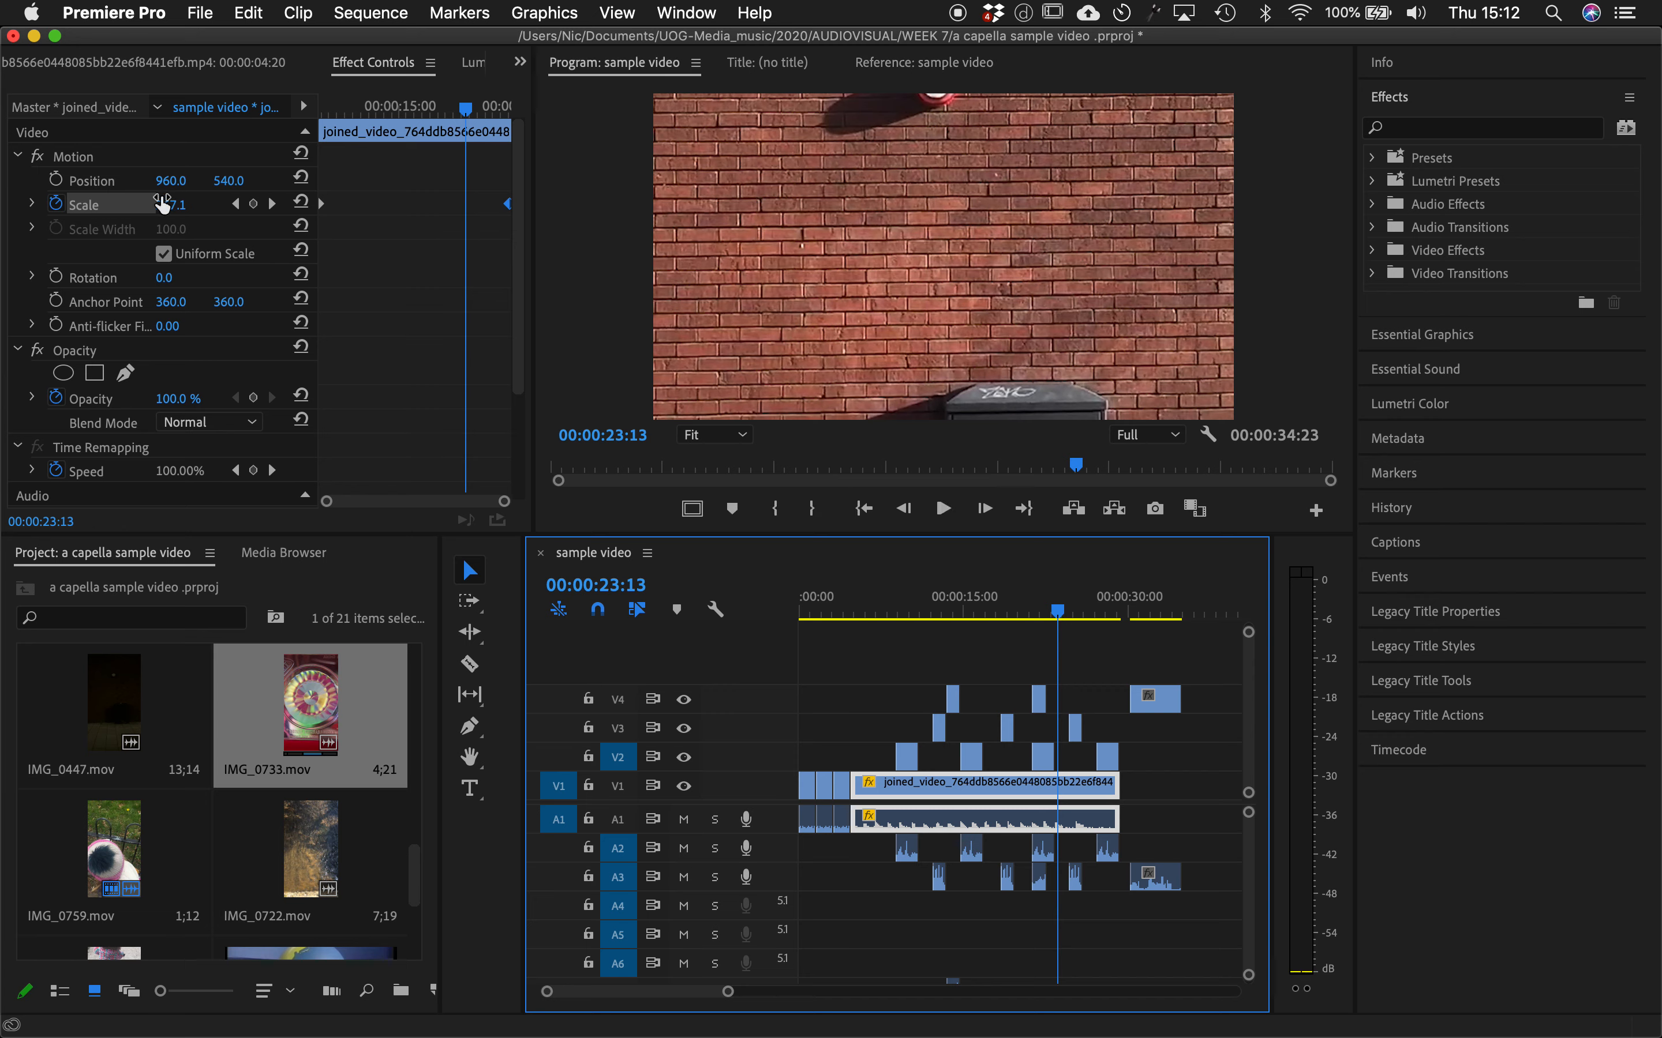
pyautogui.click(55, 180)
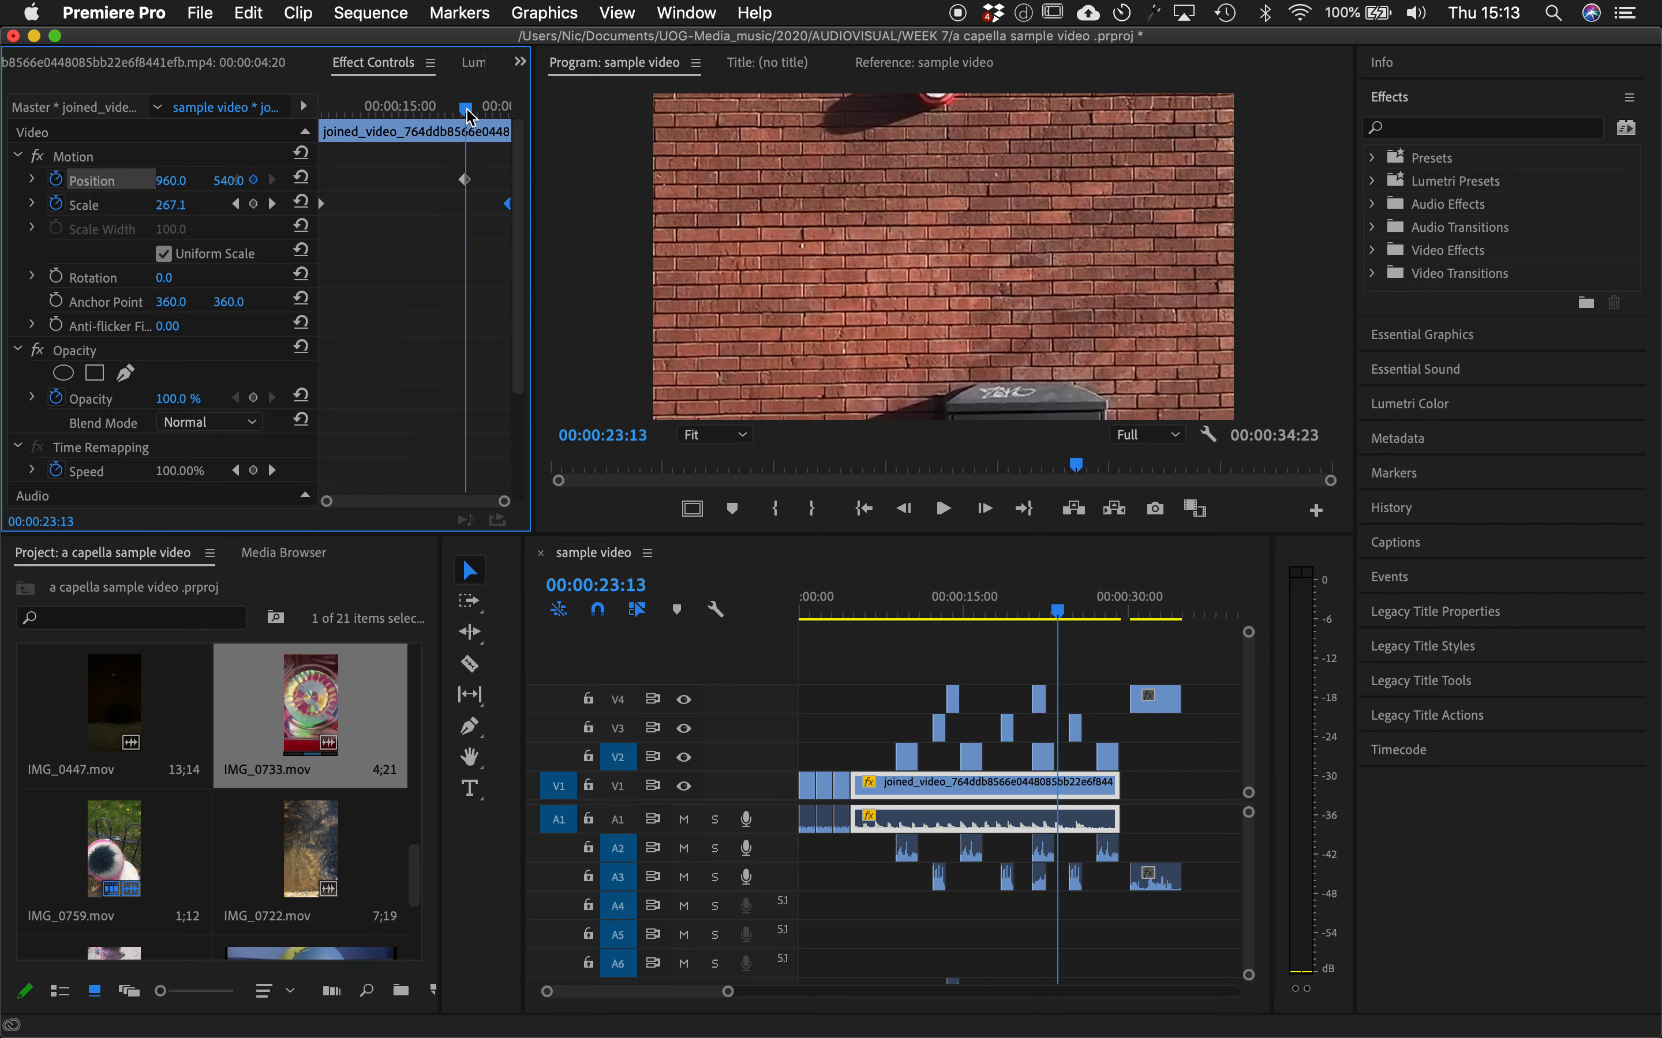
pyautogui.moveTo(469, 113); pyautogui.dragTo(506, 116)
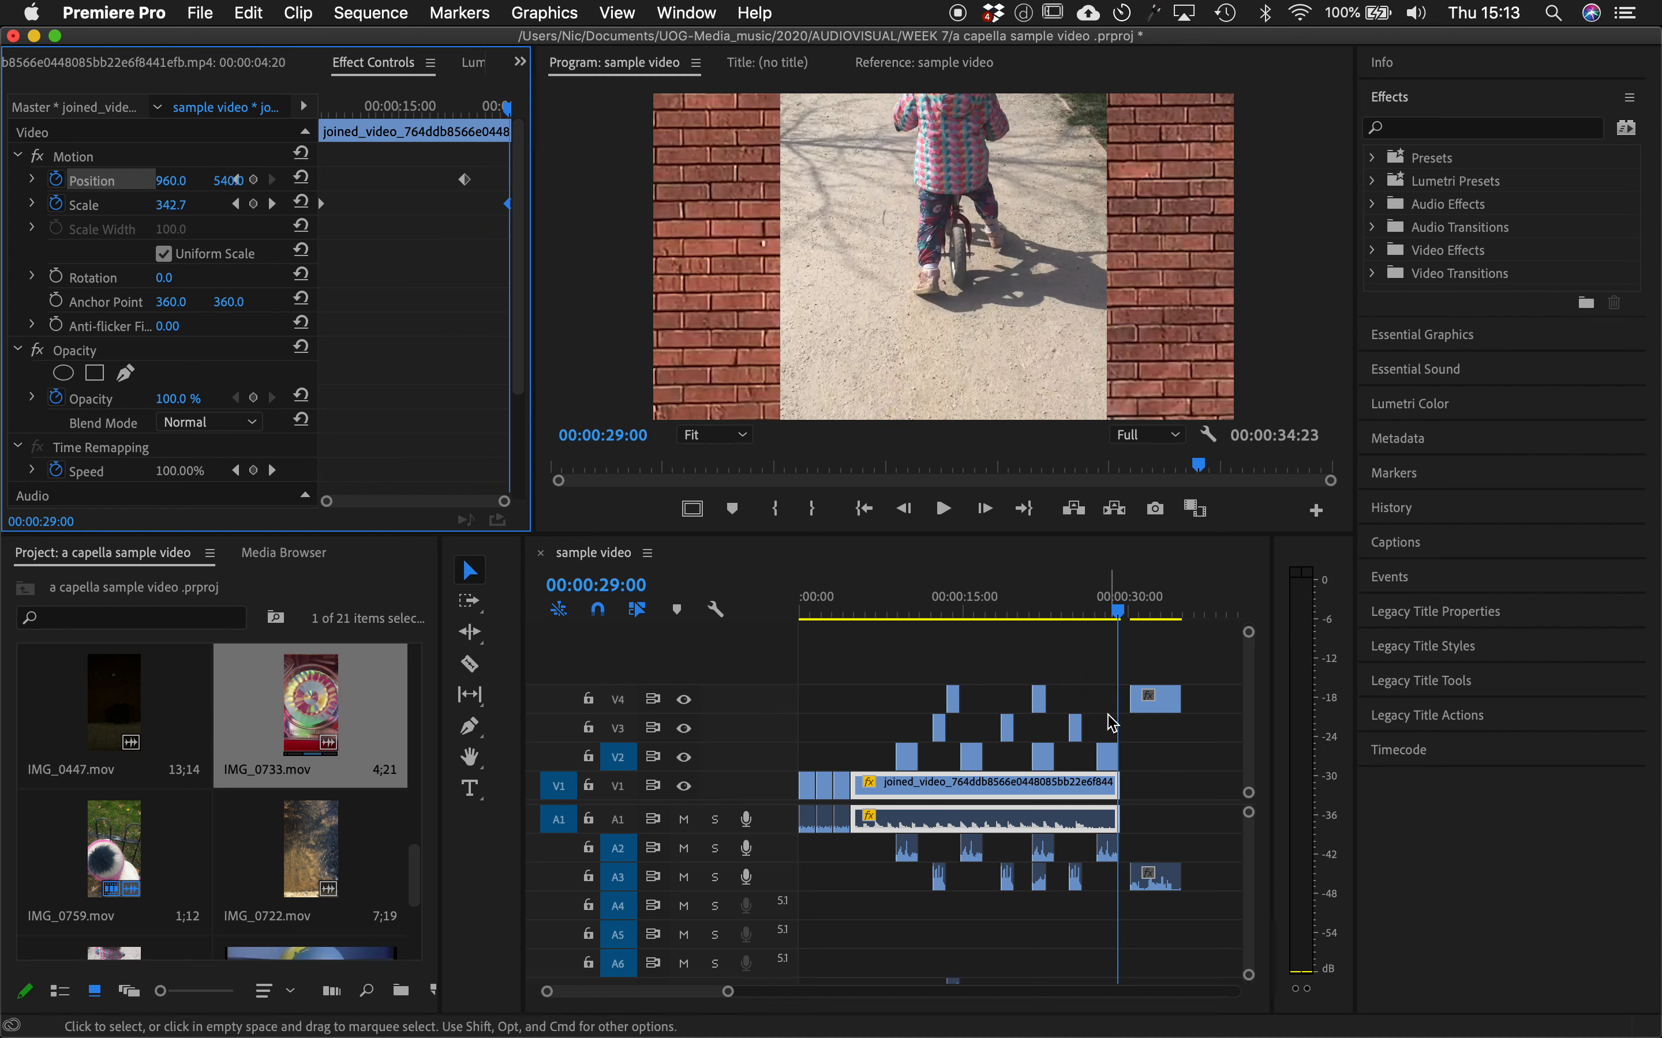
pyautogui.click(686, 758)
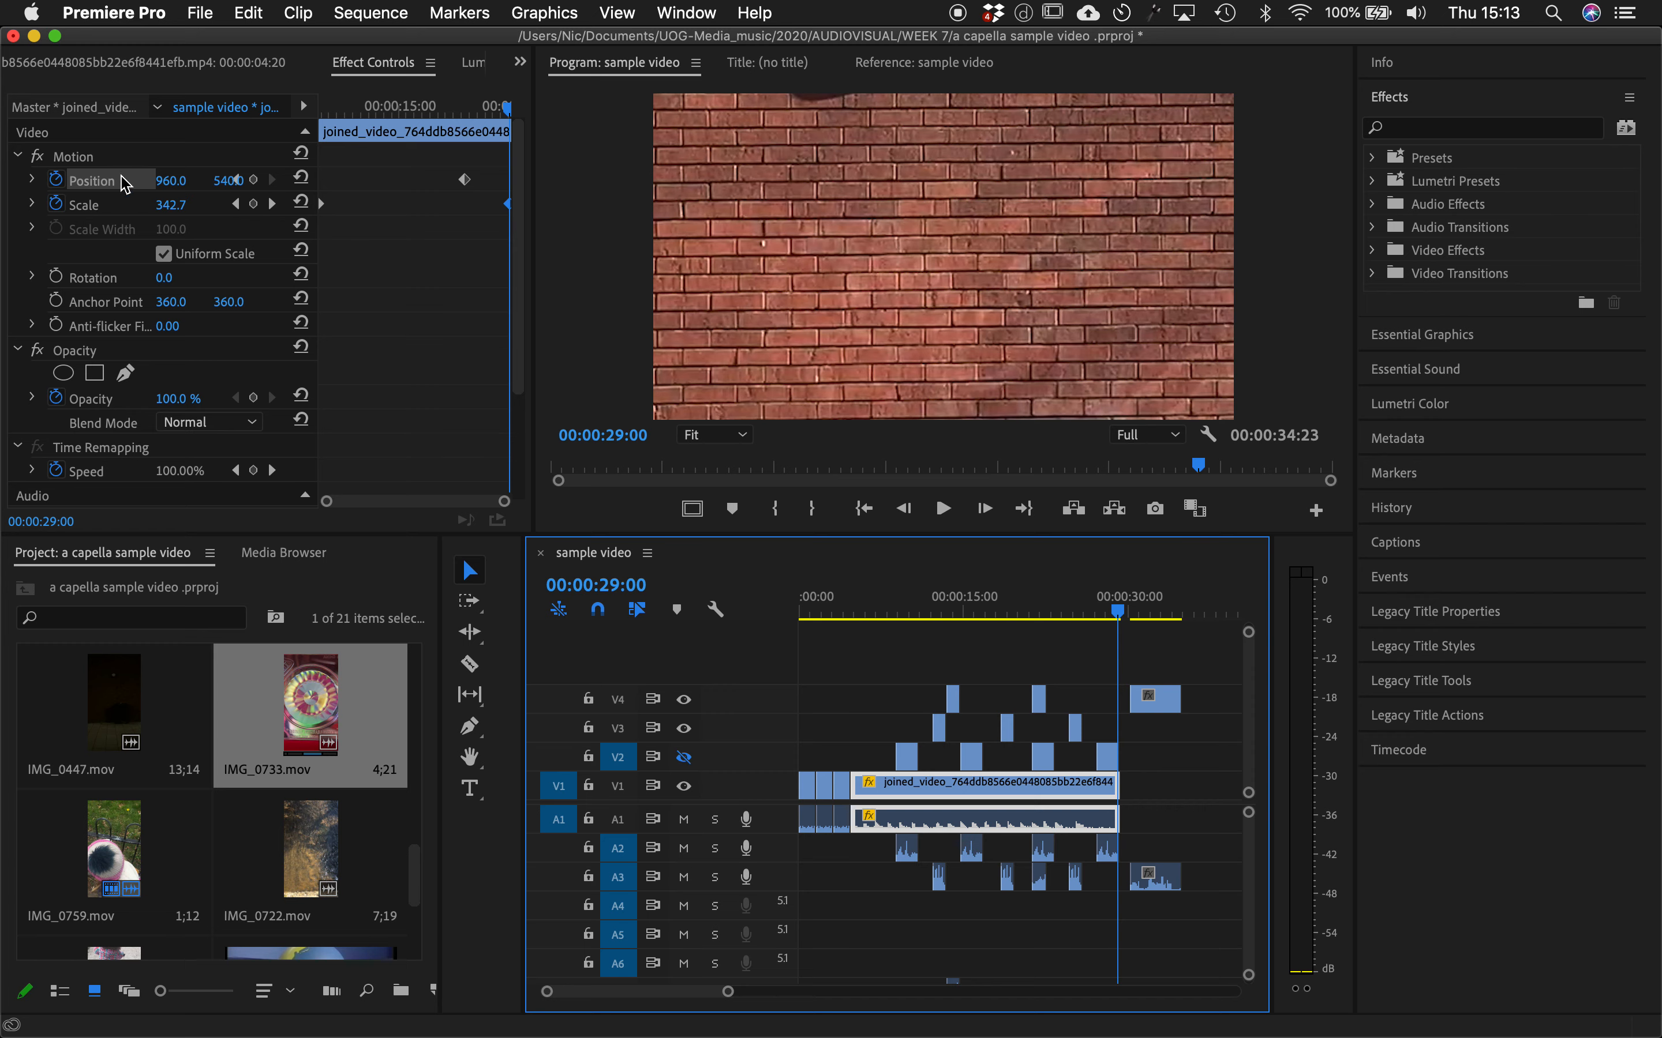
pyautogui.moveTo(221, 184); pyautogui.dragTo(236, 180)
pyautogui.click(754, 319)
pyautogui.moveTo(755, 288); pyautogui.dragTo(796, 310)
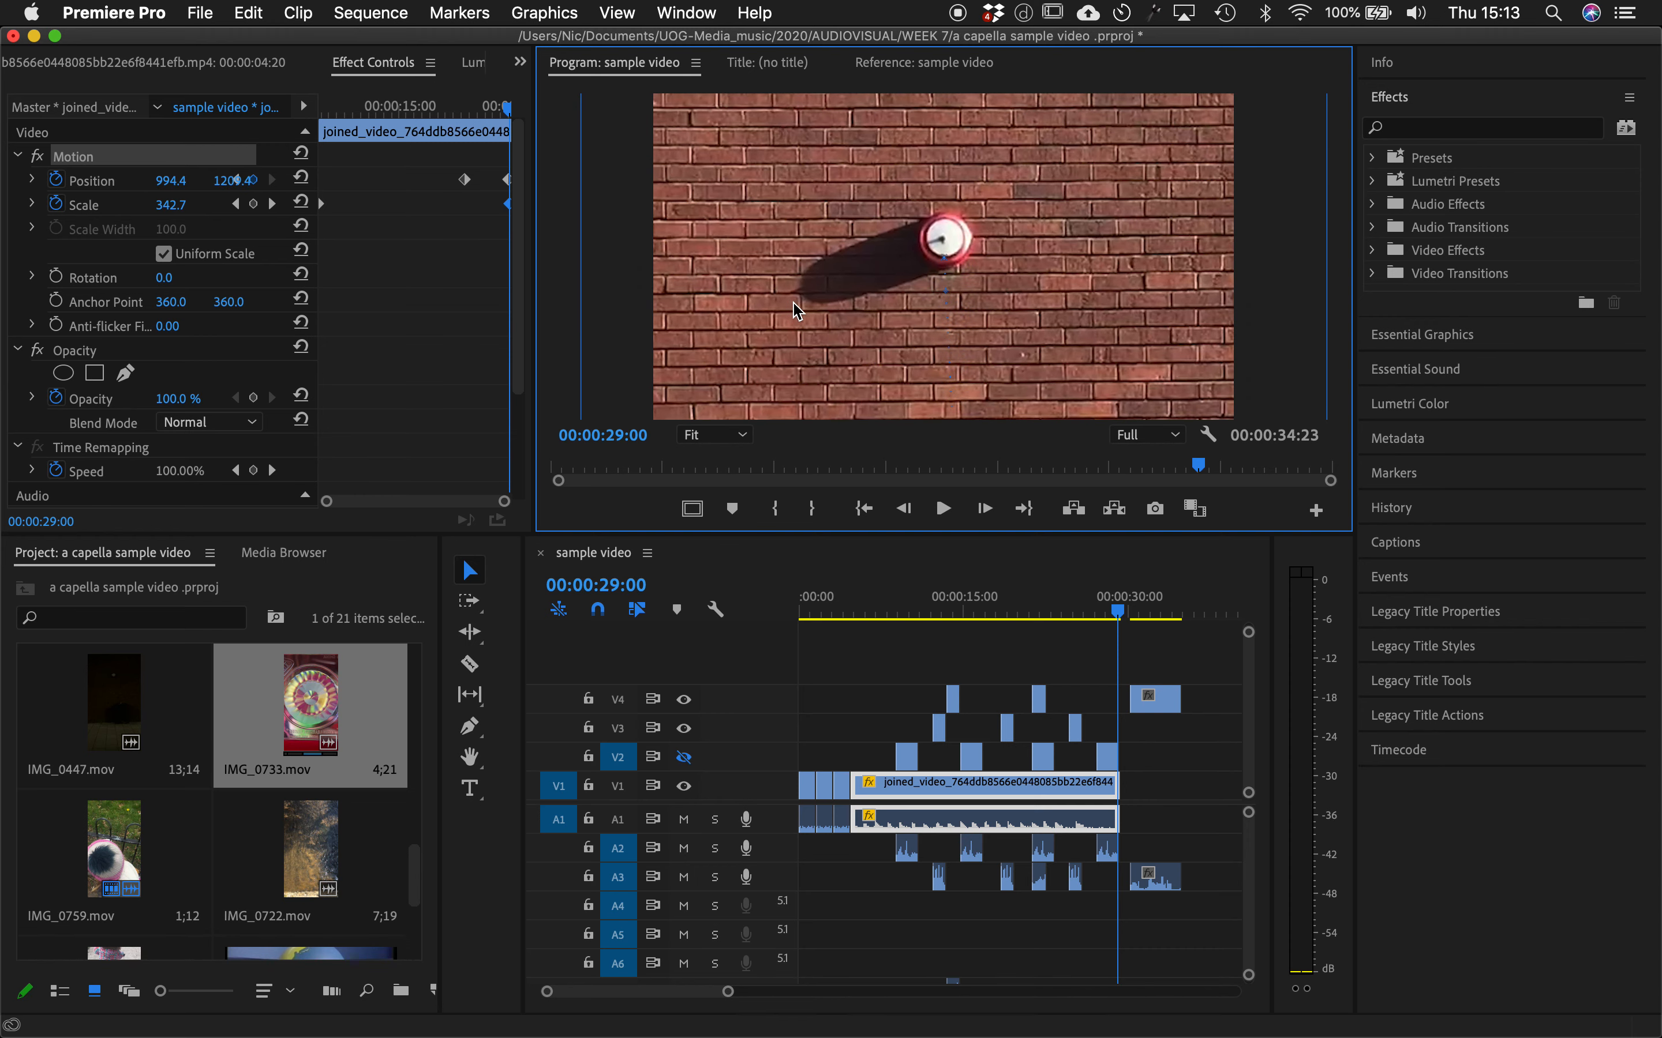
# - Scrub through the joined_video clip to review its scale and position animation, and show track V2 again
pyautogui.moveTo(1094, 613)
pyautogui.mouseDown()
pyautogui.moveTo(999, 614)
pyautogui.moveTo(1090, 631)
pyautogui.moveTo(1076, 630)
pyautogui.mouseUp()
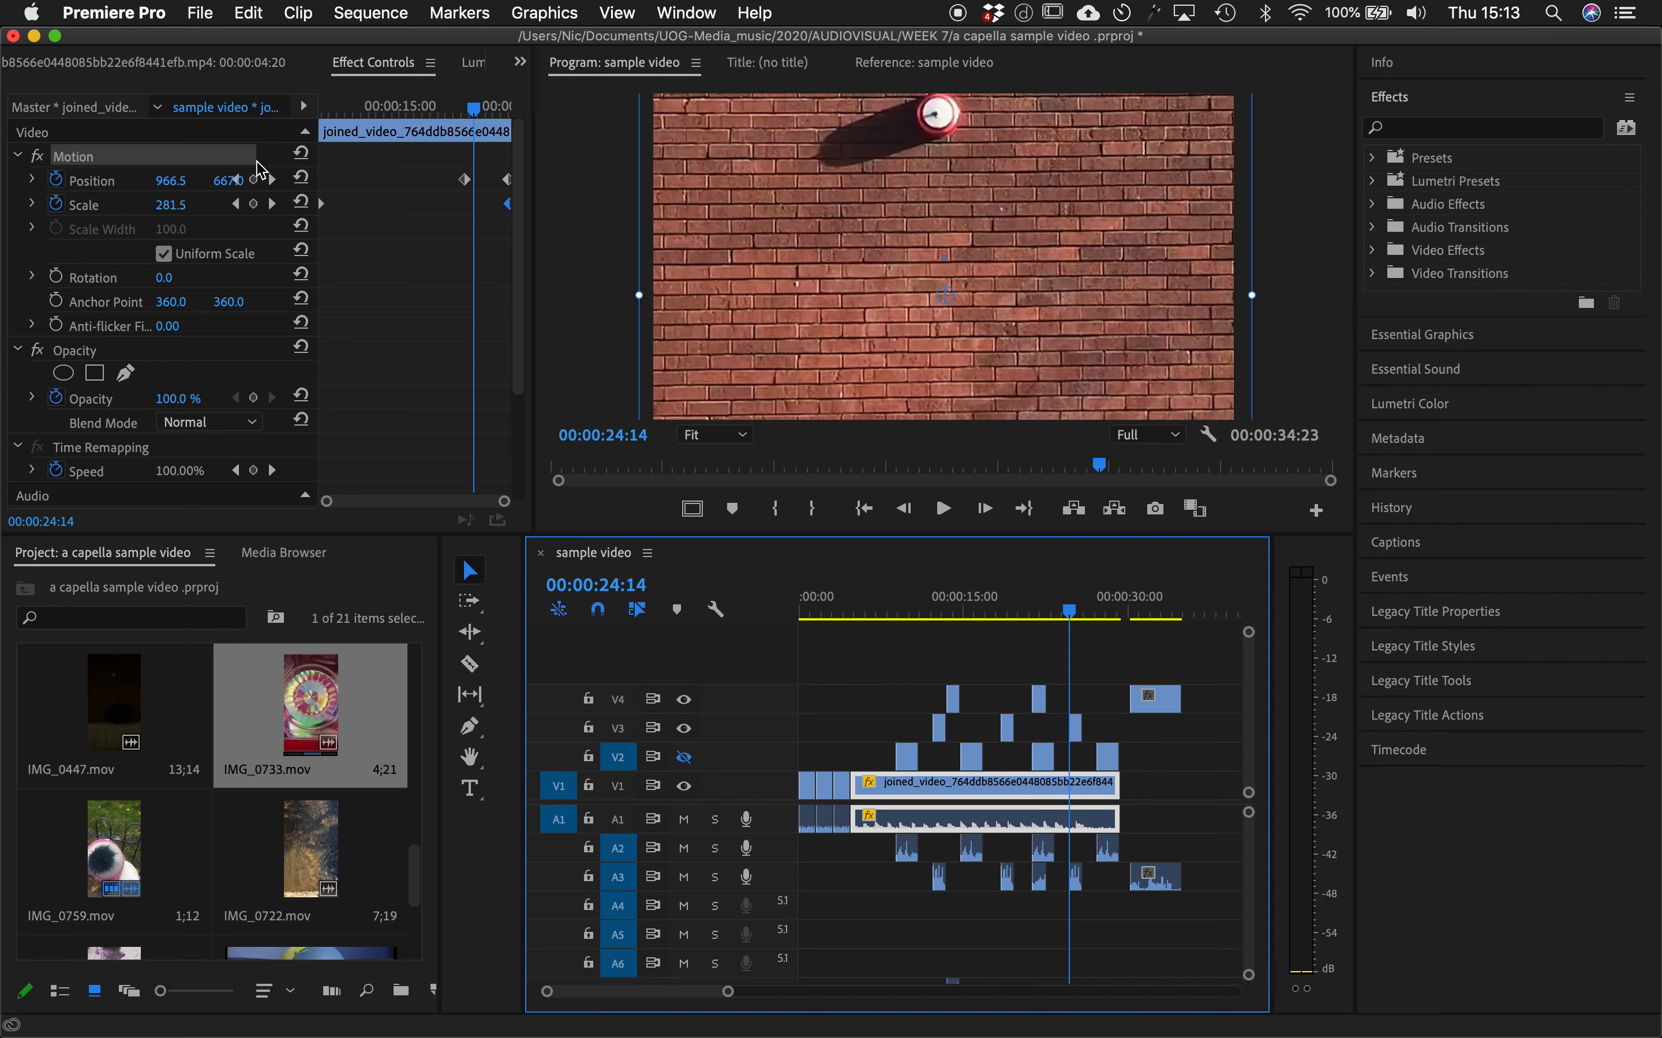
pyautogui.moveTo(465, 181); pyautogui.dragTo(464, 180)
pyautogui.click(1058, 603)
pyautogui.moveTo(1061, 608); pyautogui.dragTo(854, 608)
pyautogui.moveTo(842, 609); pyautogui.dragTo(913, 623)
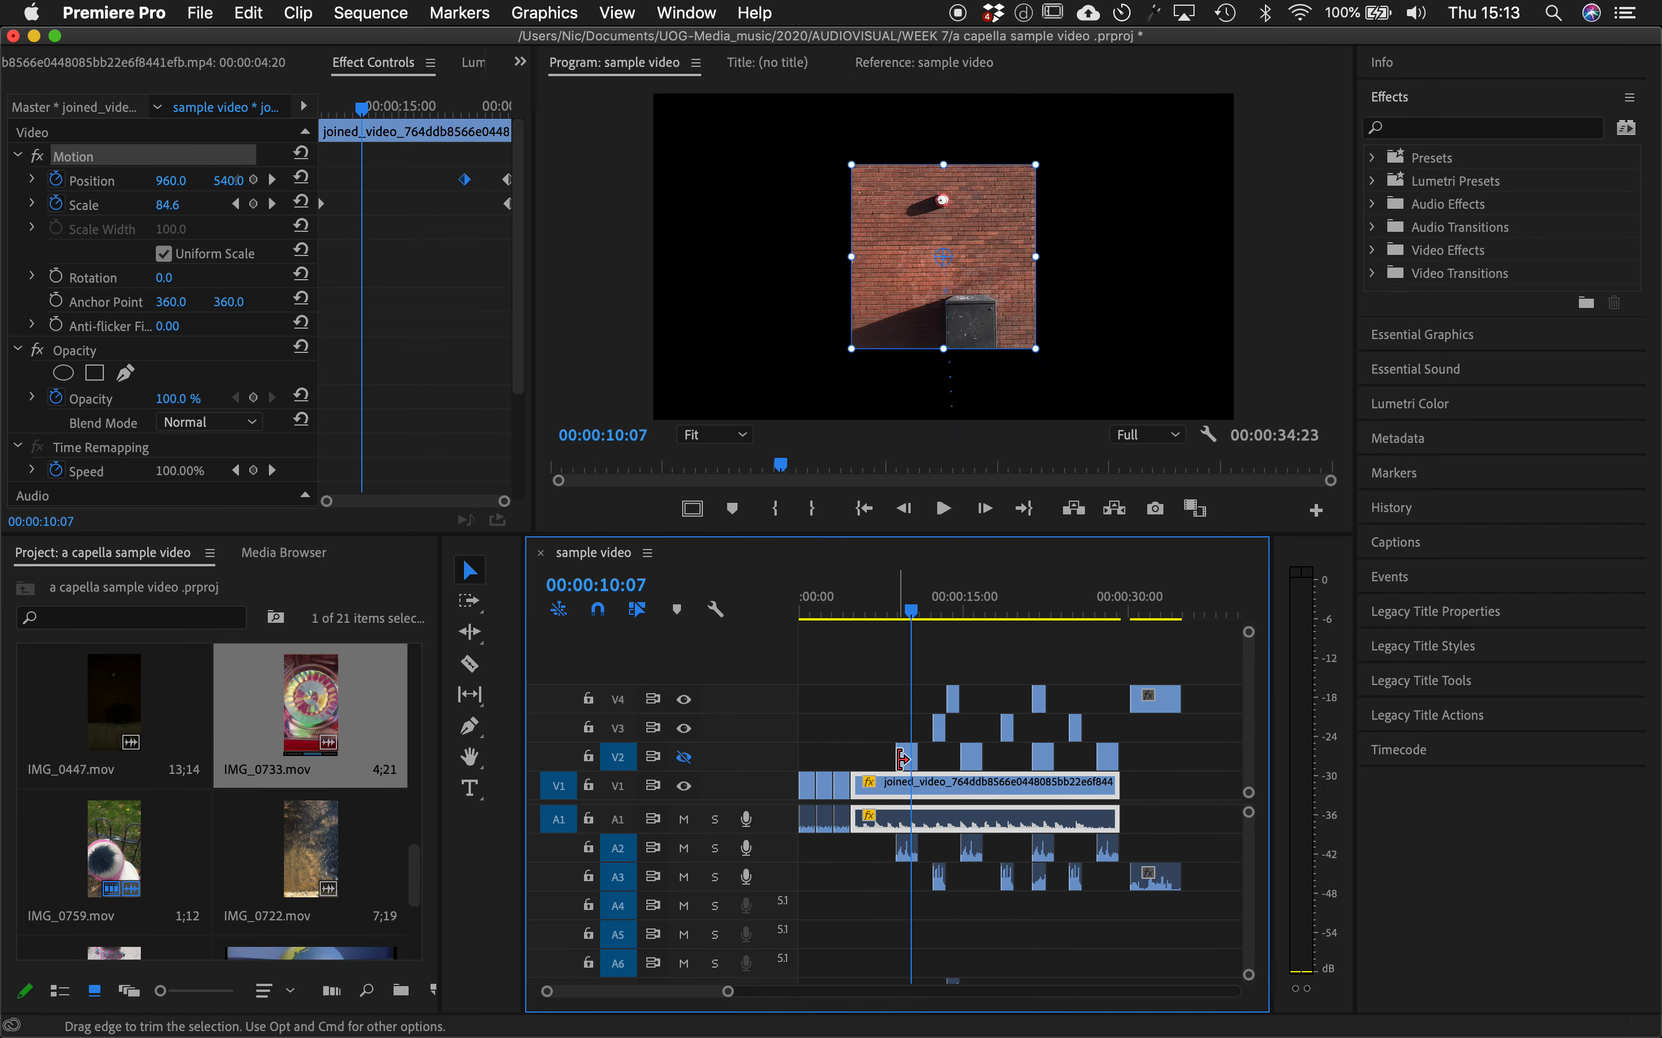
pyautogui.click(684, 757)
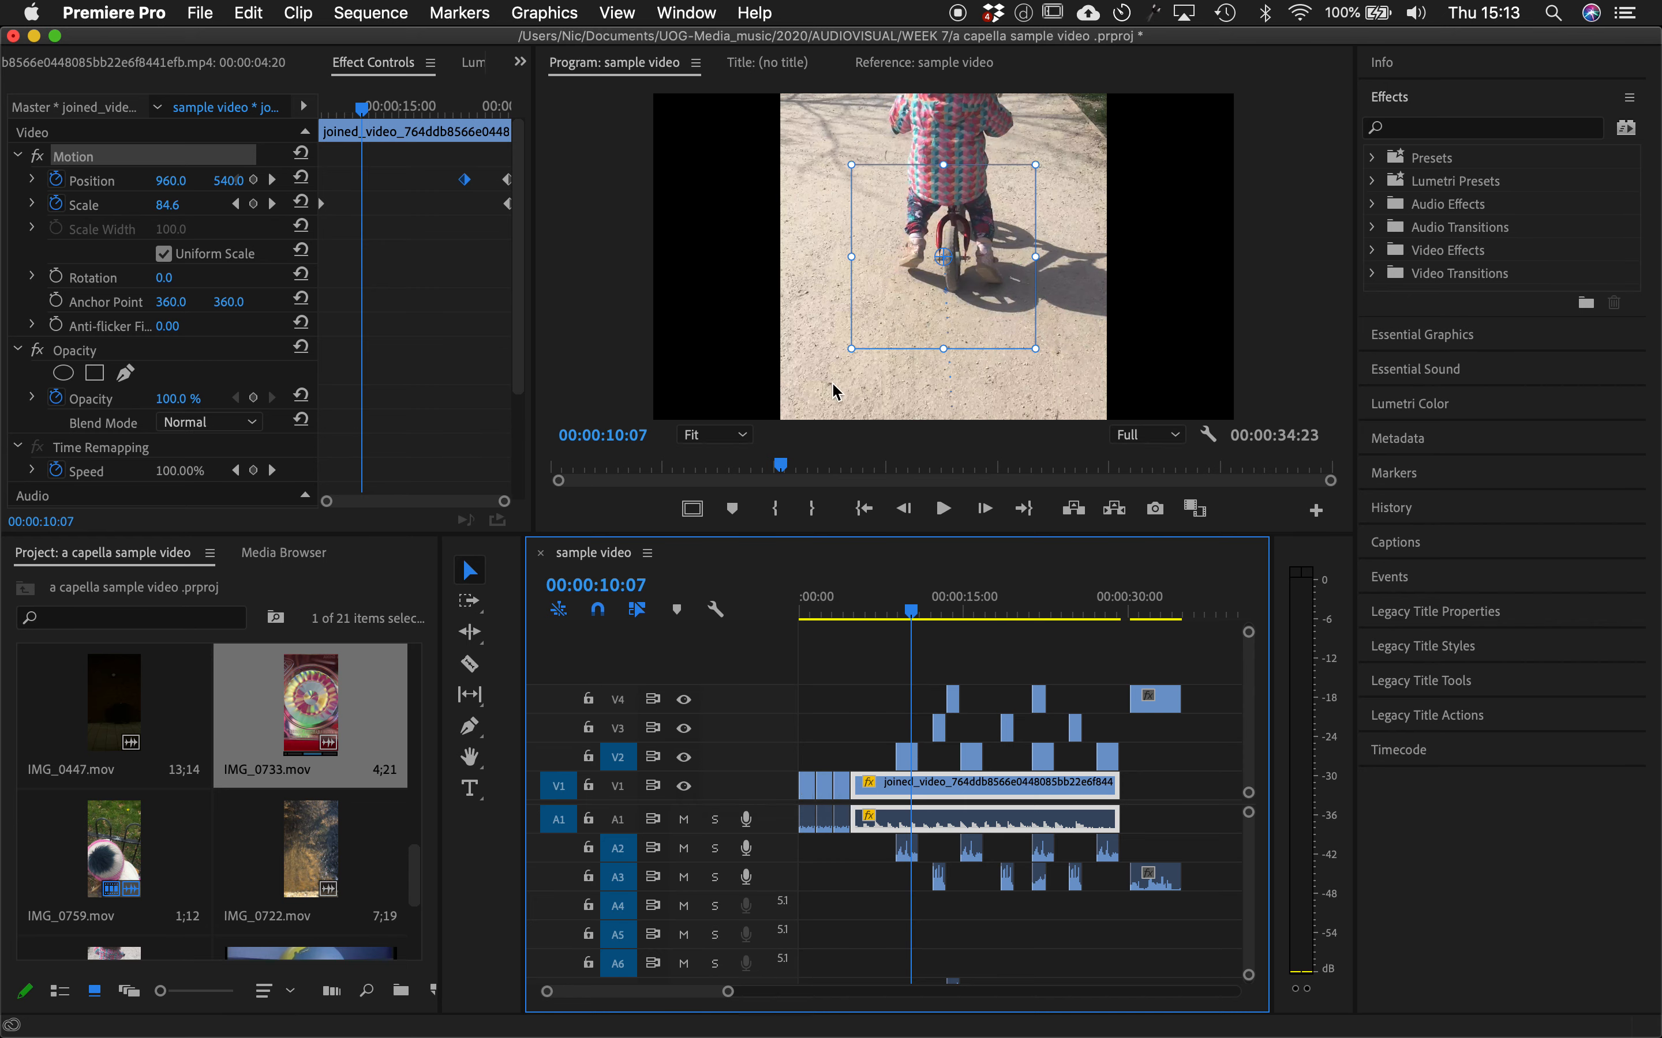
# - Scale the first IMG_0745.mov clip on V2 to 53 and preview it at 00:00:09:14
pyautogui.click(908, 761)
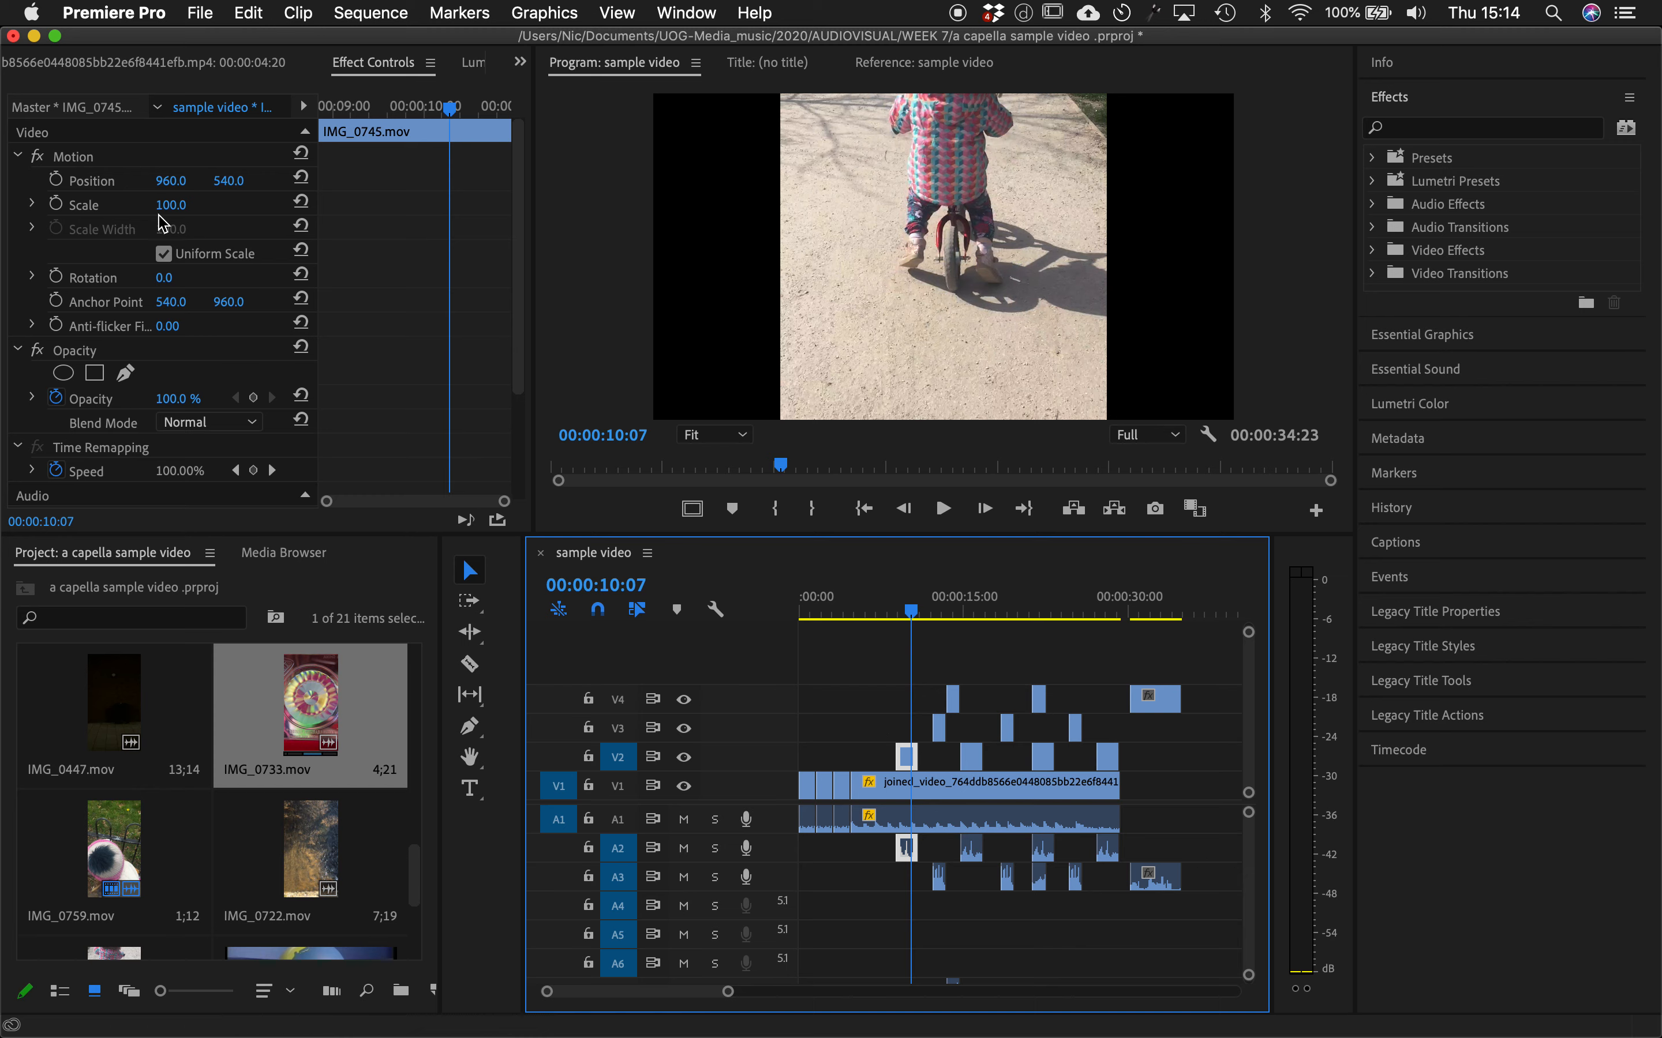
pyautogui.moveTo(169, 205)
pyautogui.mouseDown()
pyautogui.moveTo(131, 205)
pyautogui.moveTo(188, 206)
pyautogui.mouseUp()
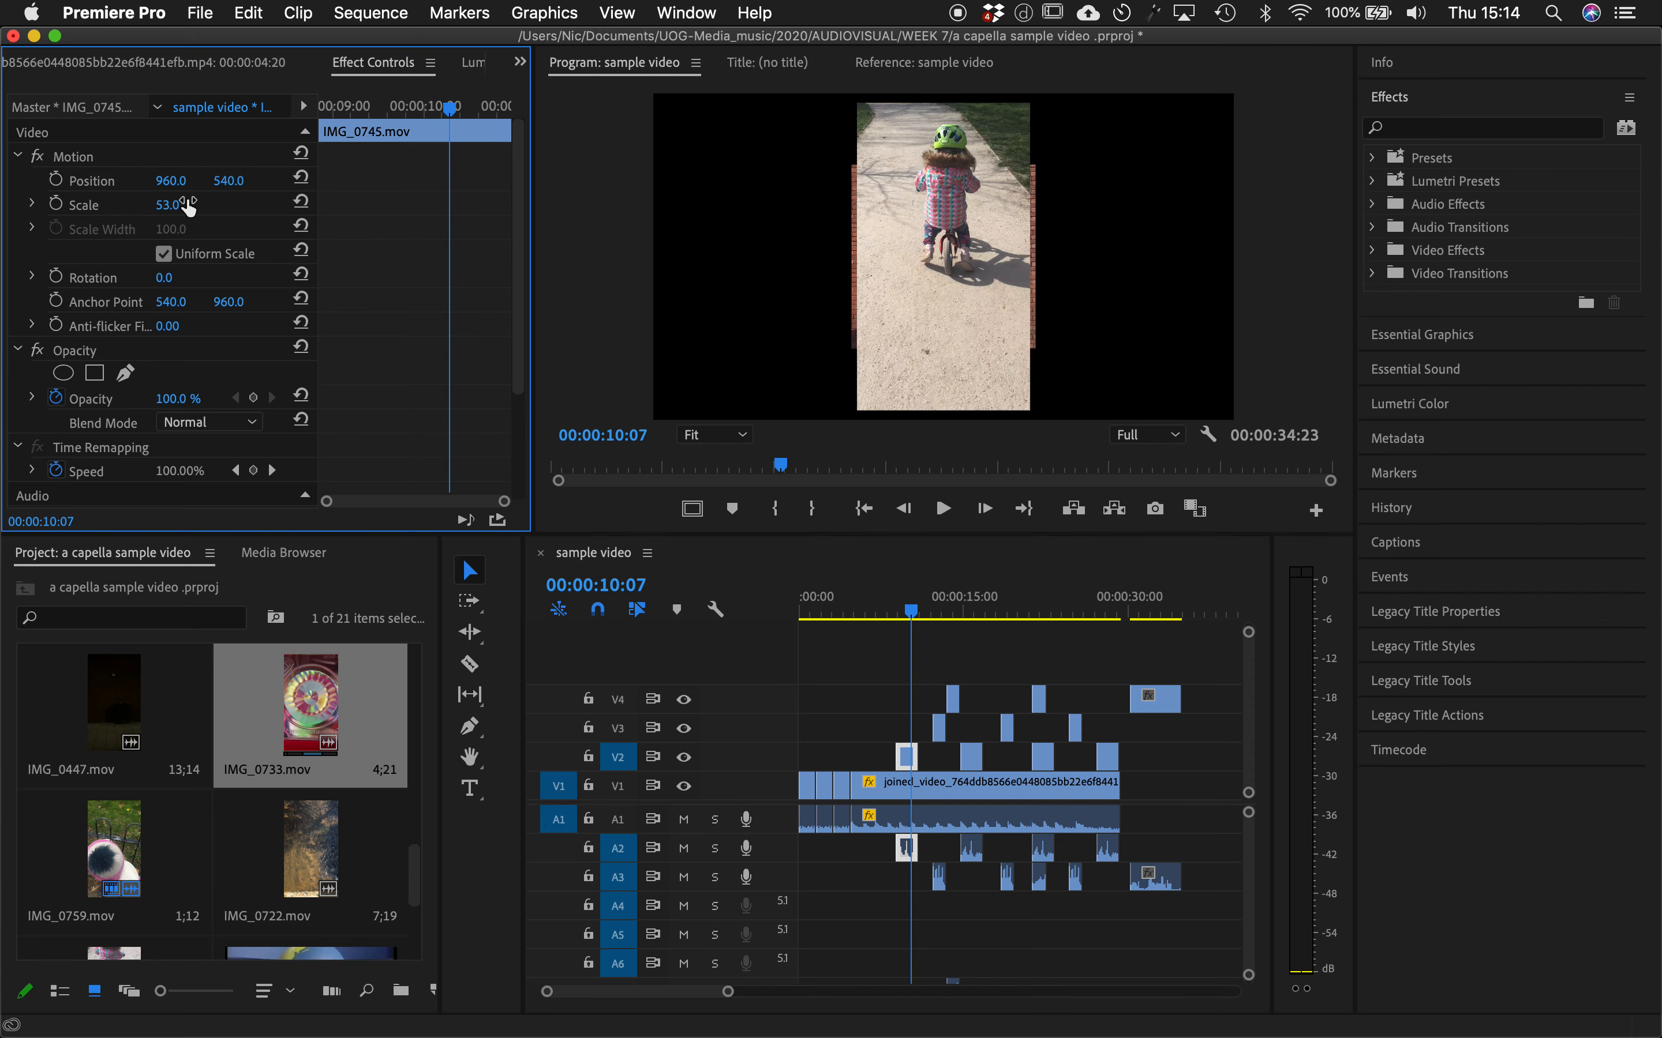
pyautogui.moveTo(947, 607); pyautogui.dragTo(911, 607)
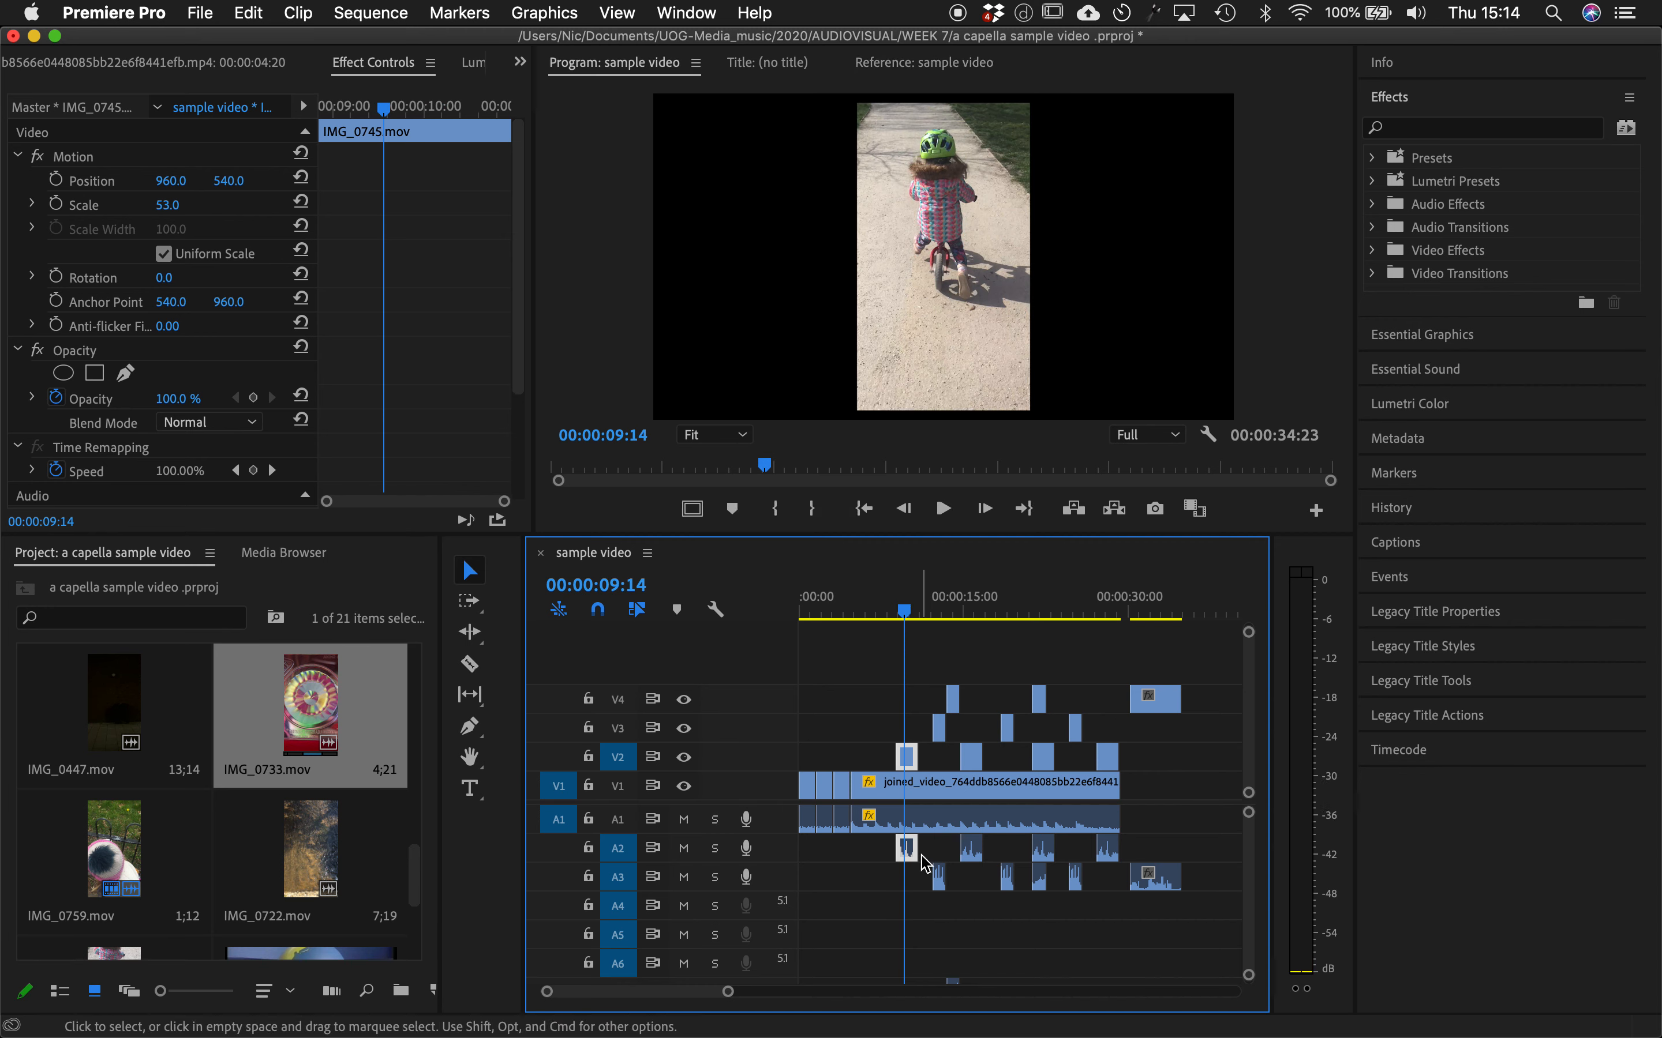
# - Search the effects for "crop" and apply the Crop effect to the first IMG_0745.mov clip on V2
pyautogui.click(1428, 131)
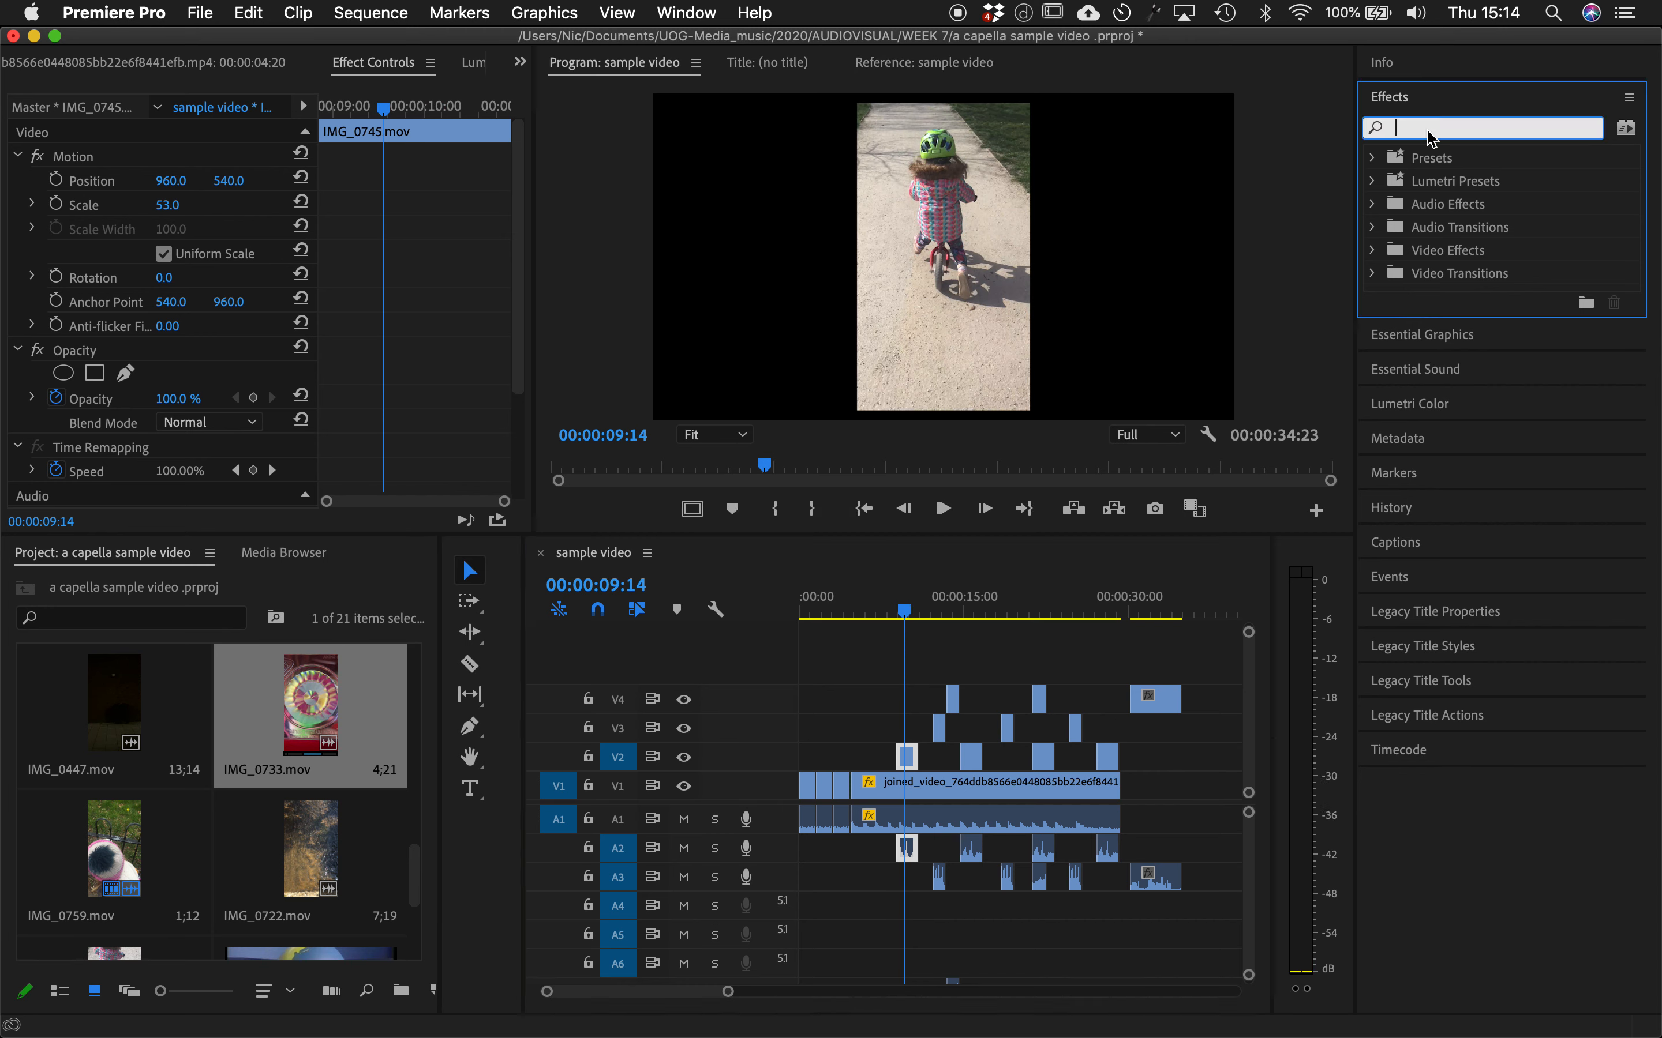
pyautogui.write('crop')
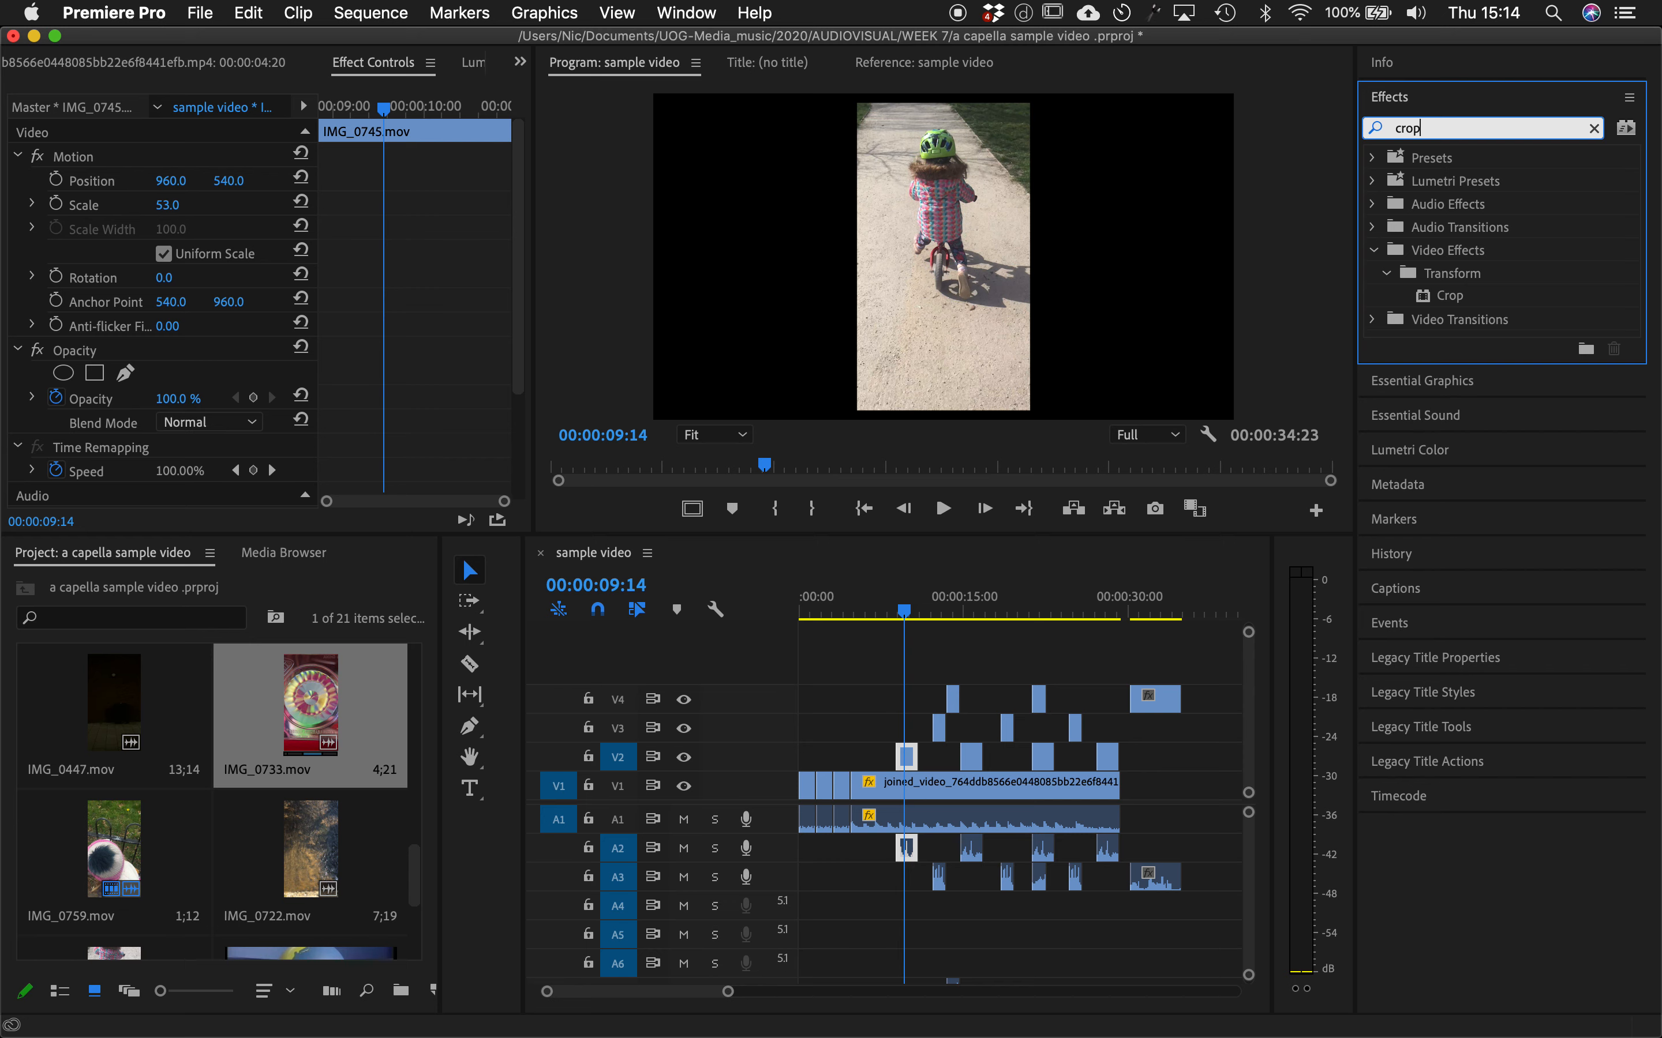
pyautogui.moveTo(1457, 300); pyautogui.dragTo(1337, 325)
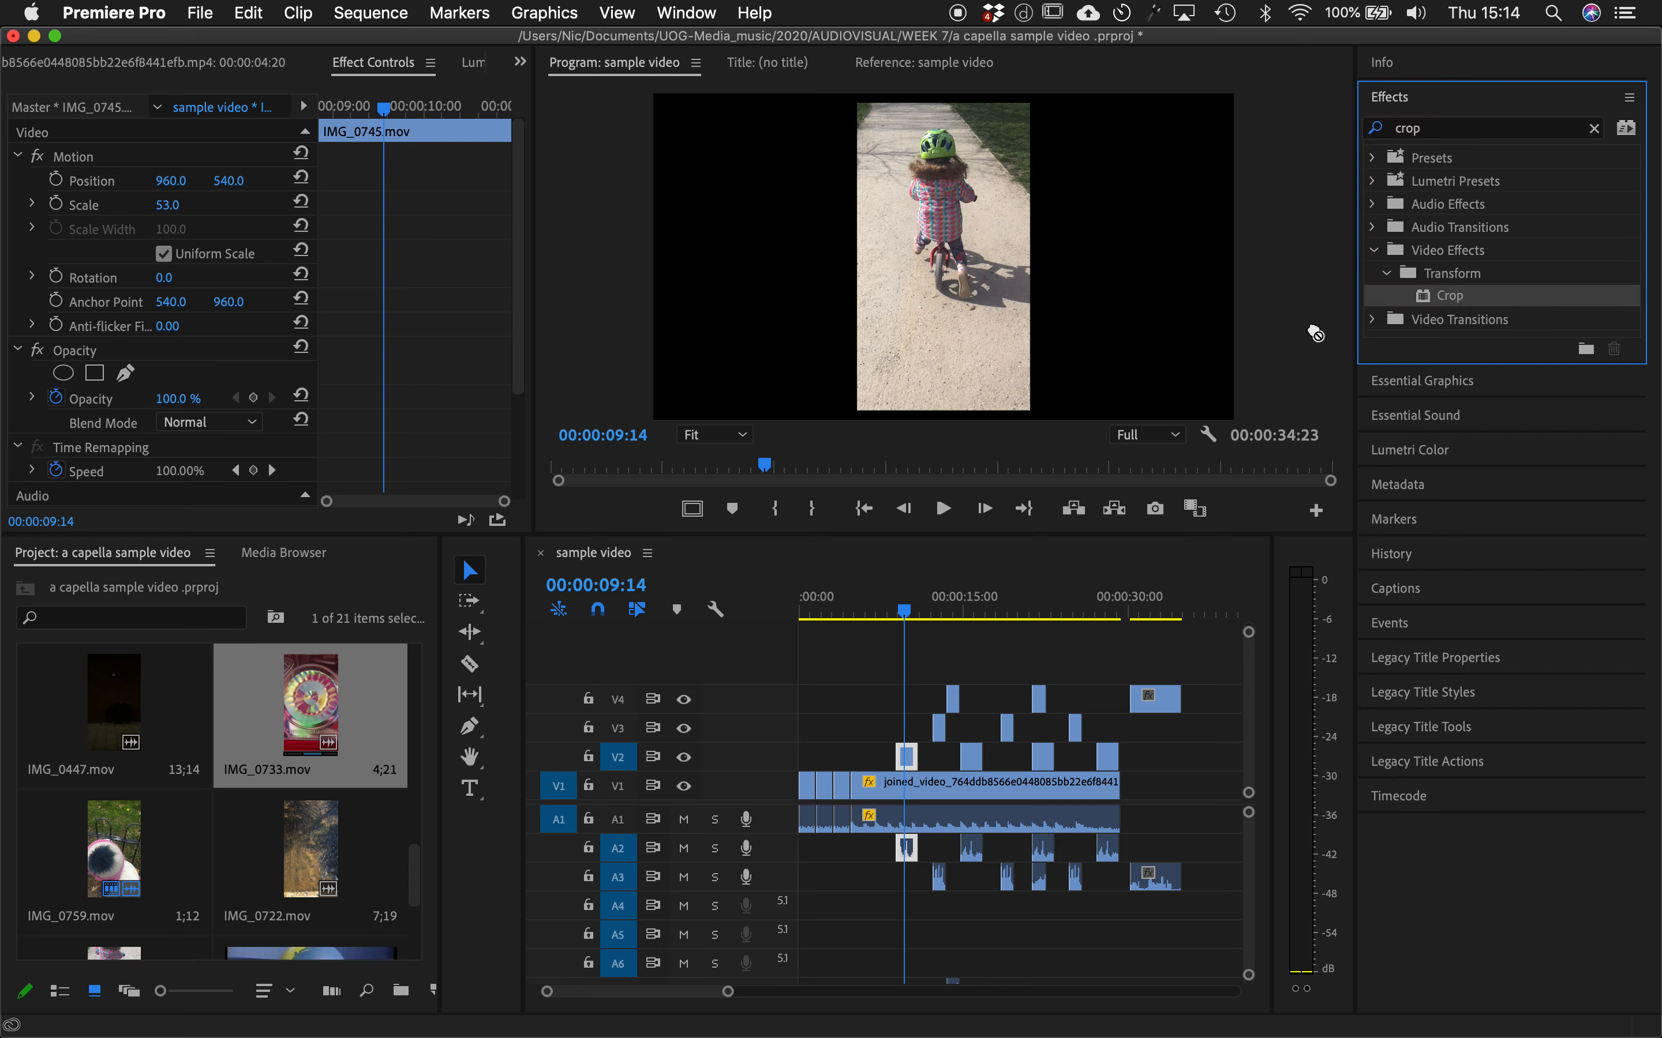
pyautogui.moveTo(975, 592); pyautogui.dragTo(909, 756)
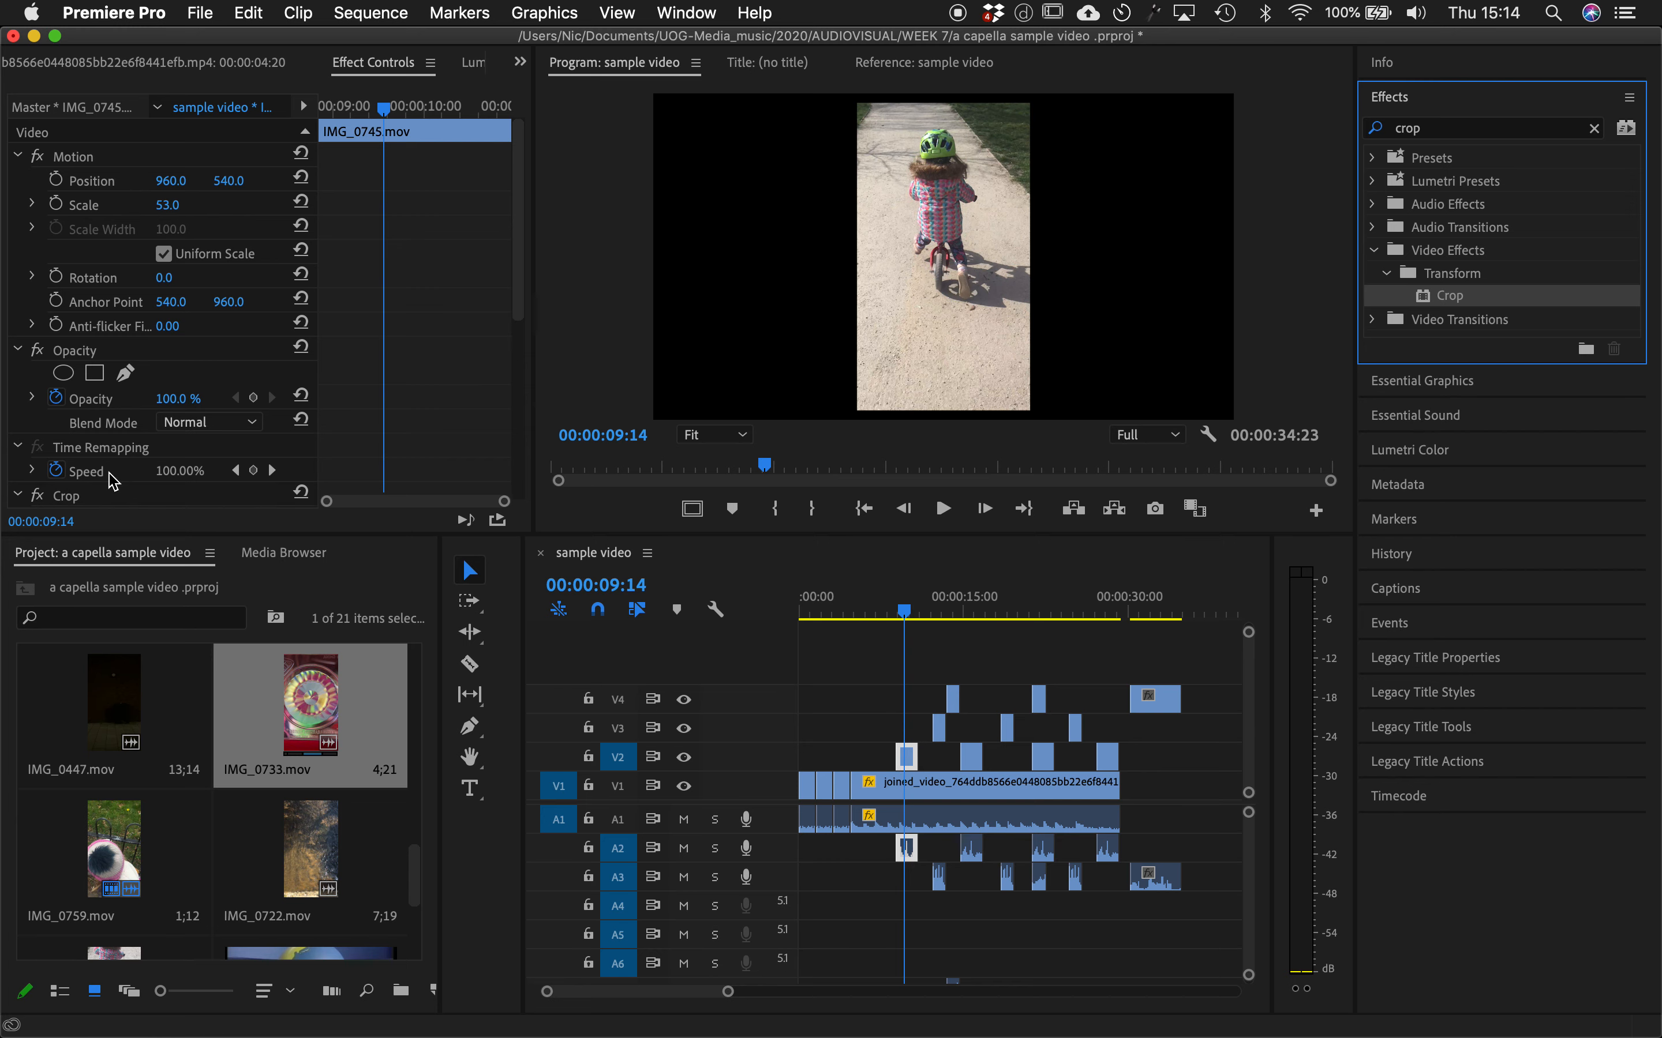
# - Set the Crop effect's Bottom value to 20% on the first IMG_0745.mov clip
pyautogui.scroll(-5, 113, 483)
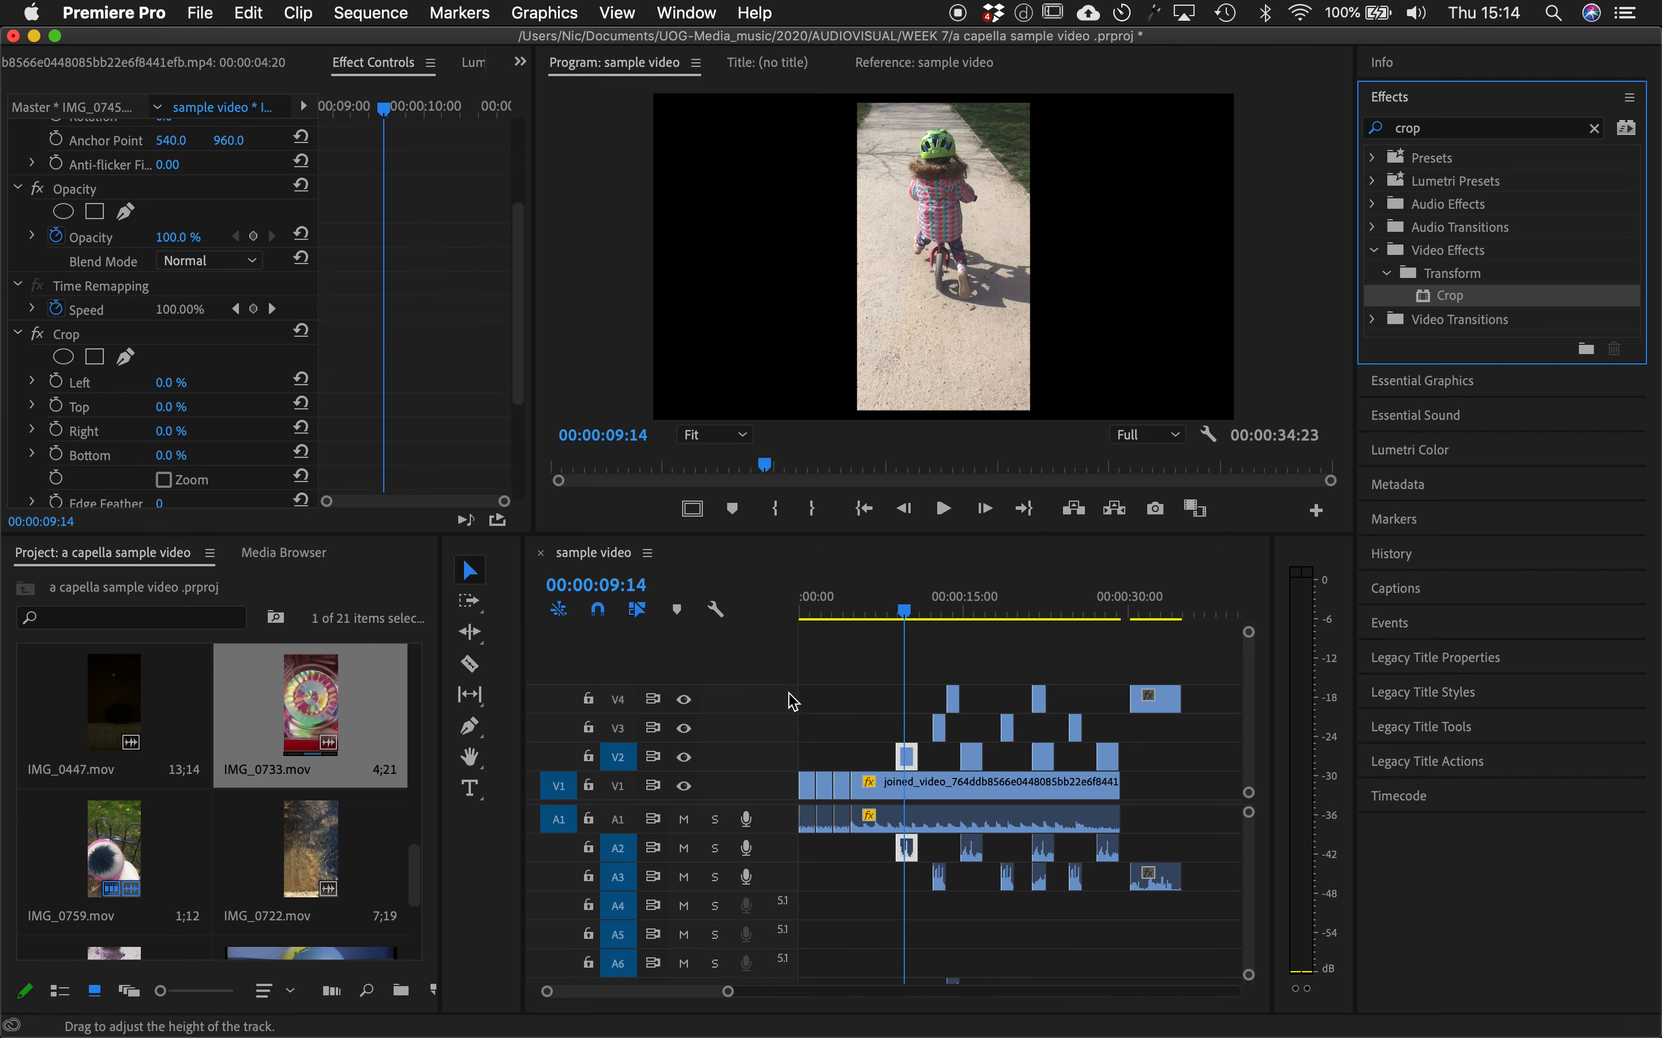
pyautogui.click(877, 711)
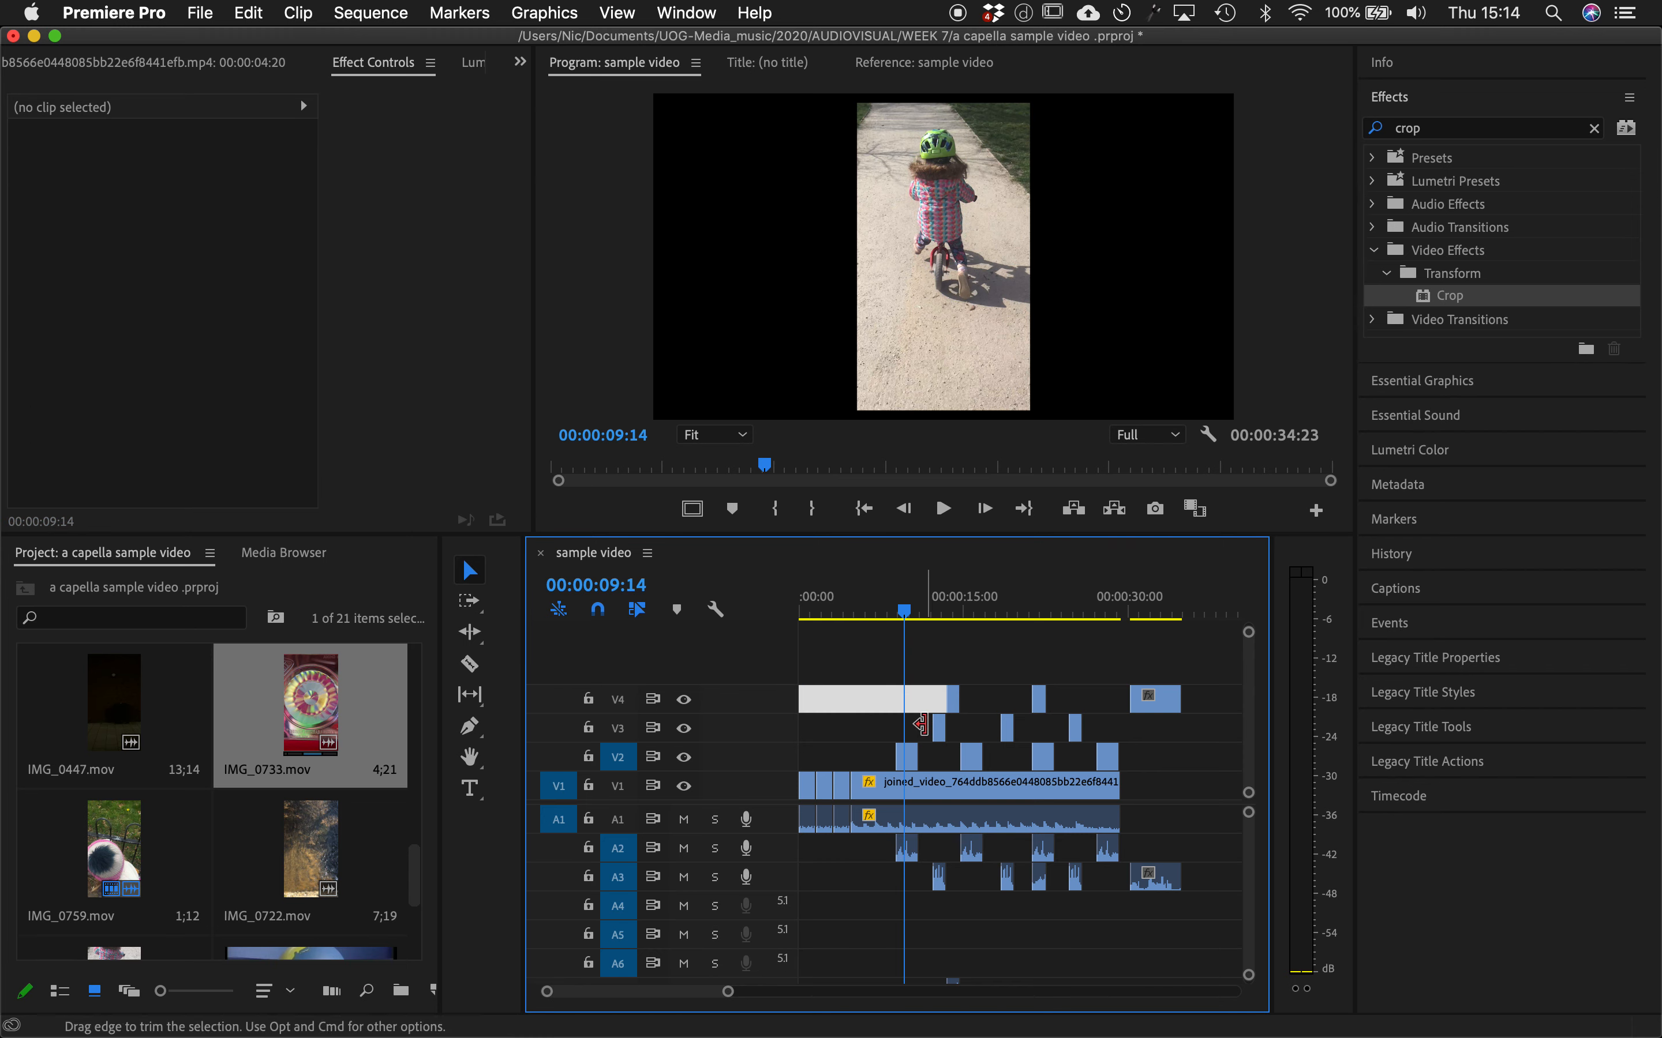
pyautogui.click(906, 760)
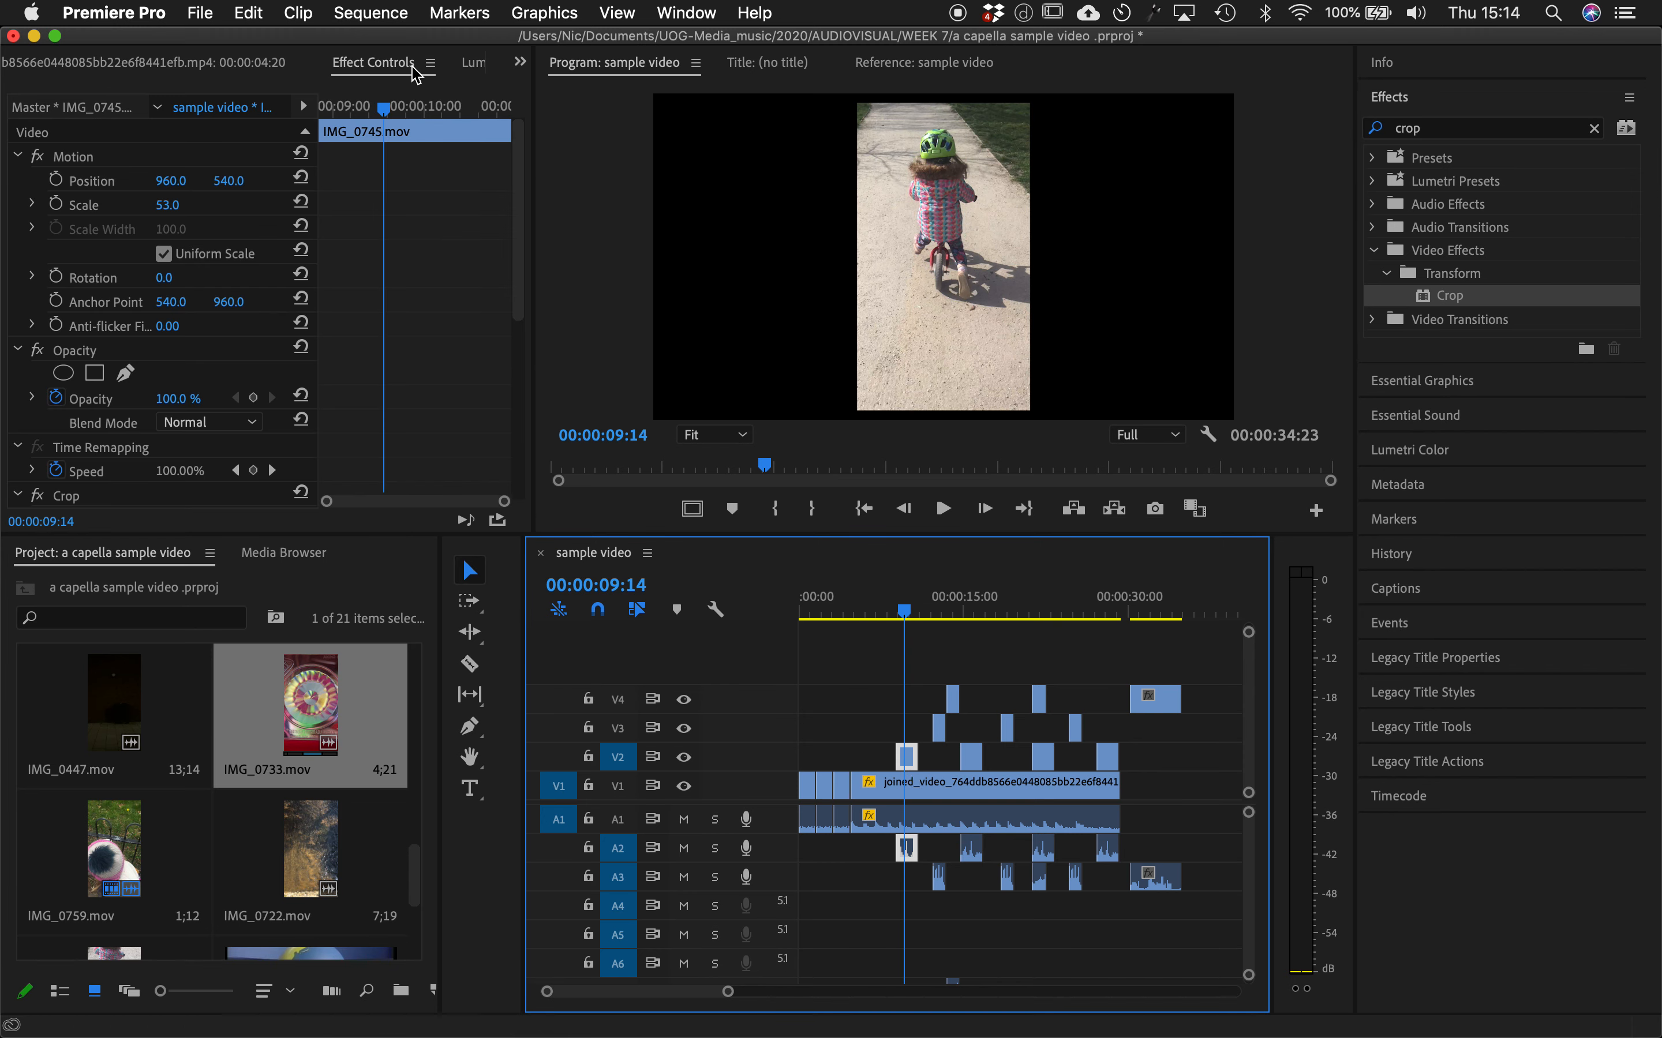
pyautogui.click(520, 62)
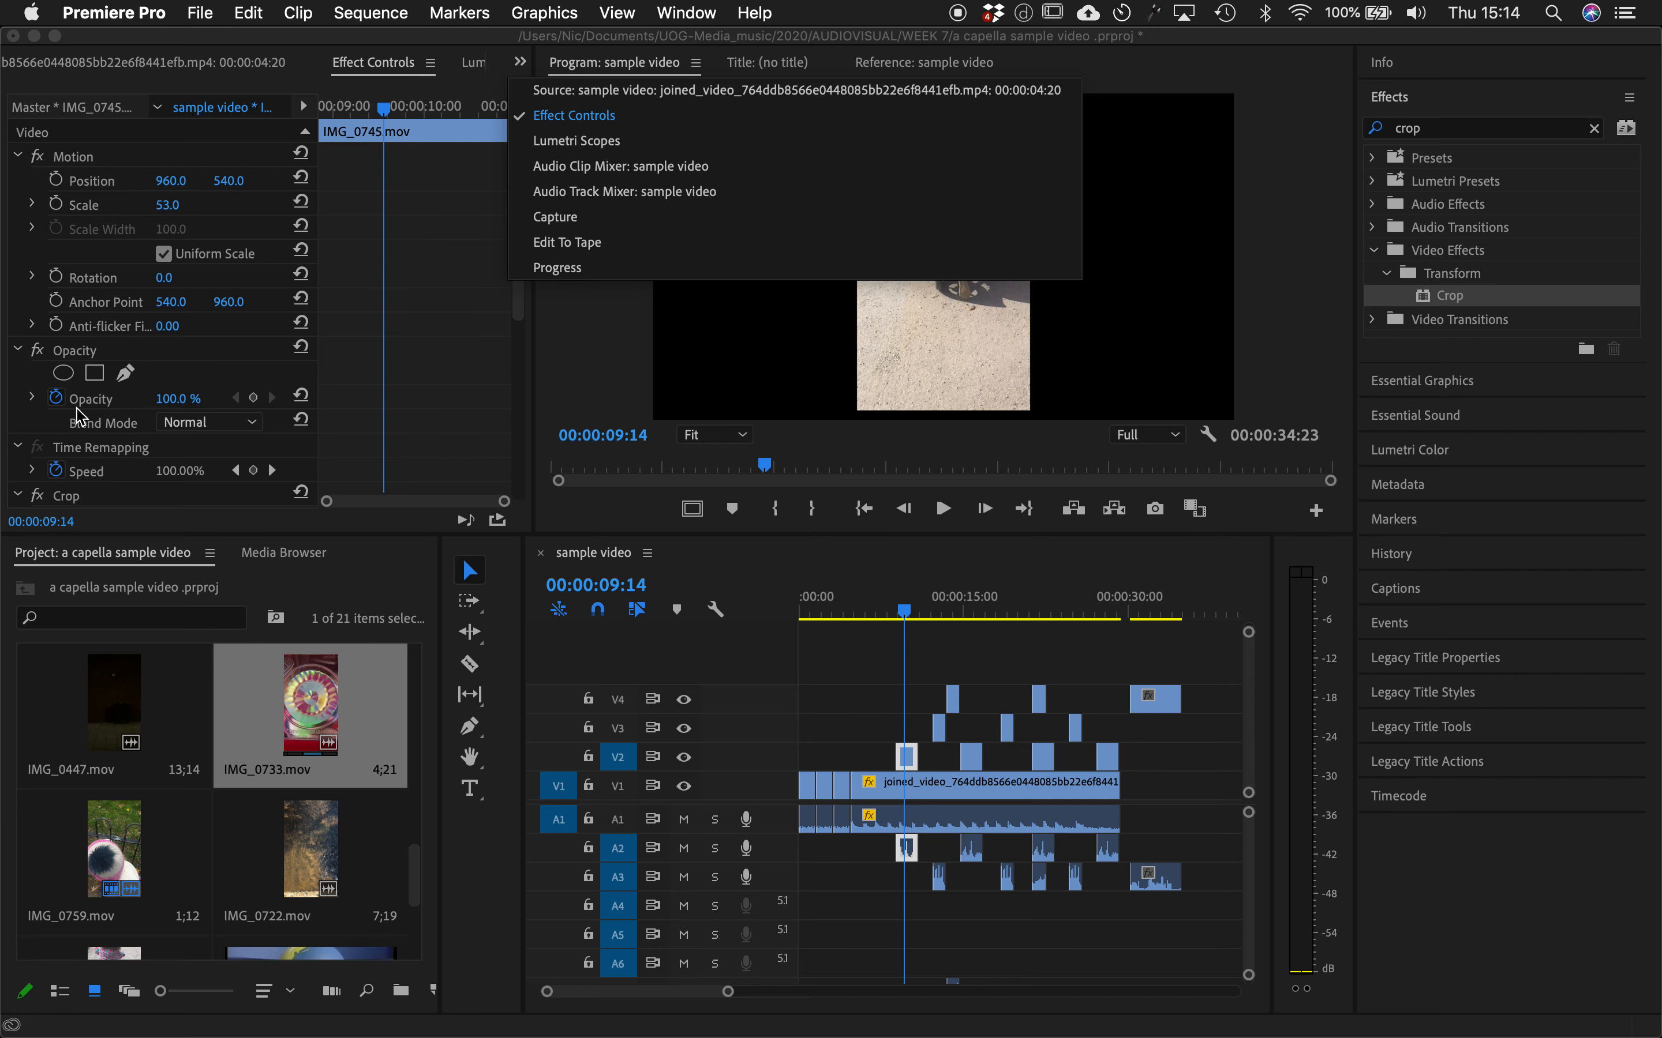
pyautogui.click(87, 440)
pyautogui.scroll(-2, 87, 440)
pyautogui.scroll(-4, 87, 440)
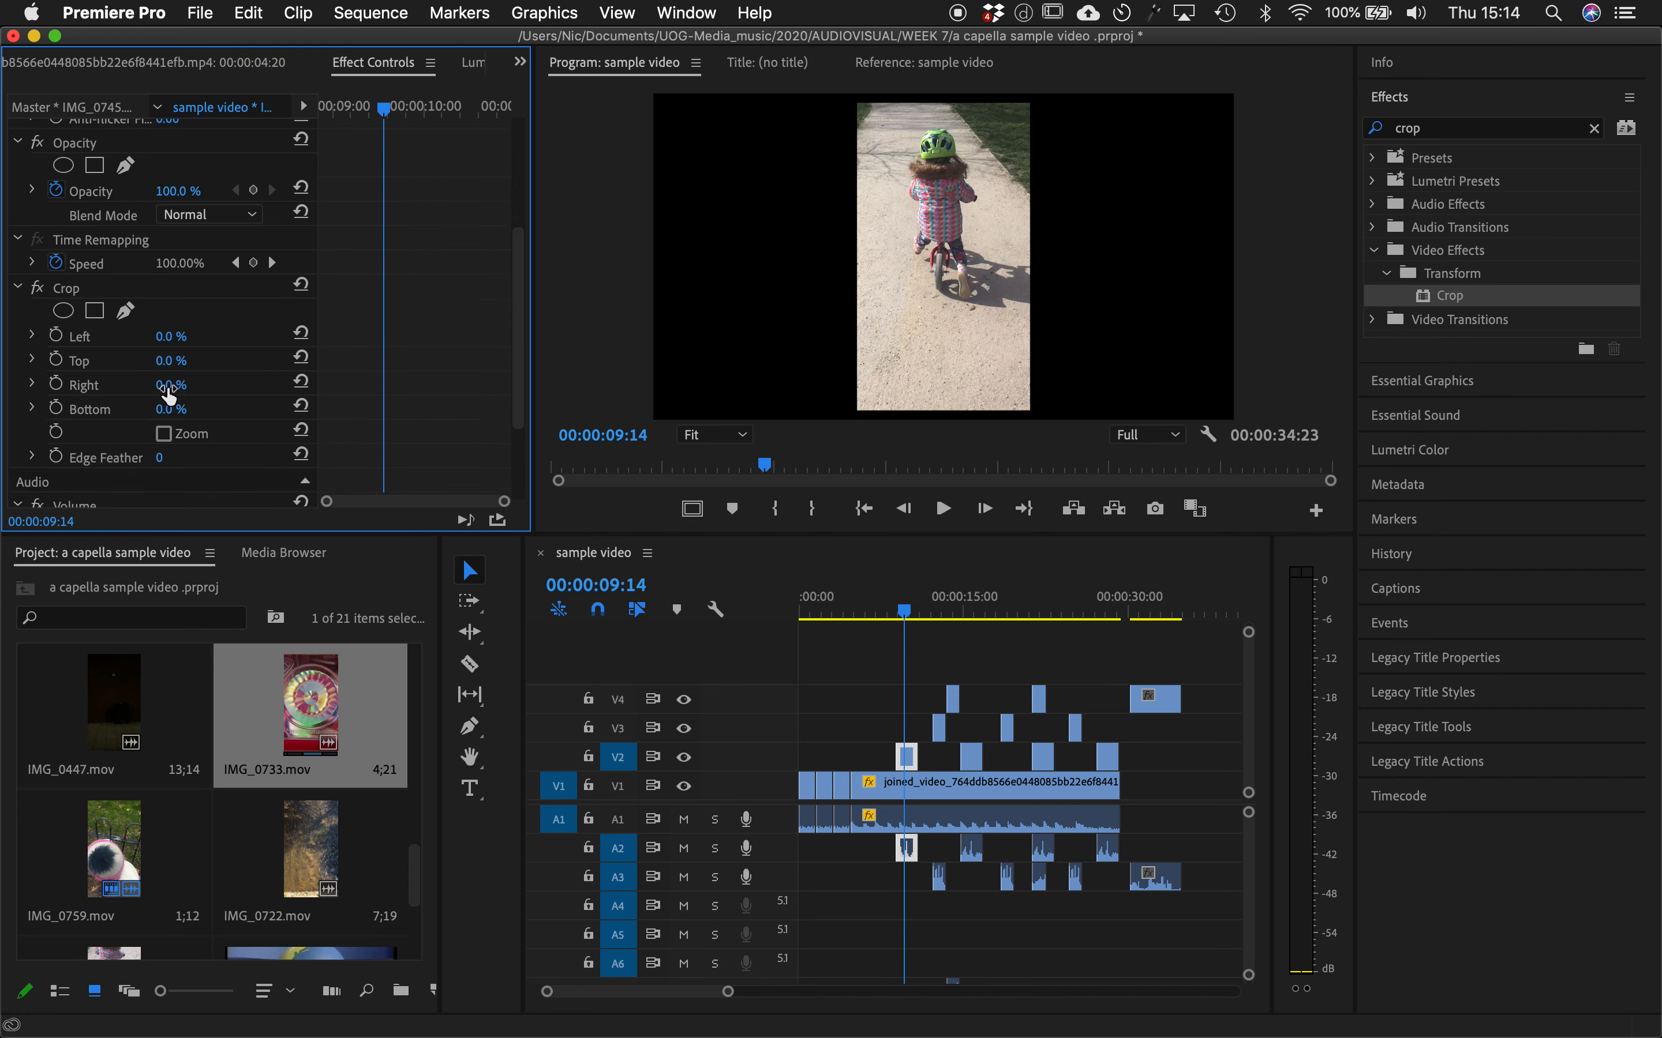
pyautogui.moveTo(171, 409)
pyautogui.mouseDown()
pyautogui.moveTo(286, 409)
pyautogui.moveTo(195, 409)
pyautogui.mouseUp()
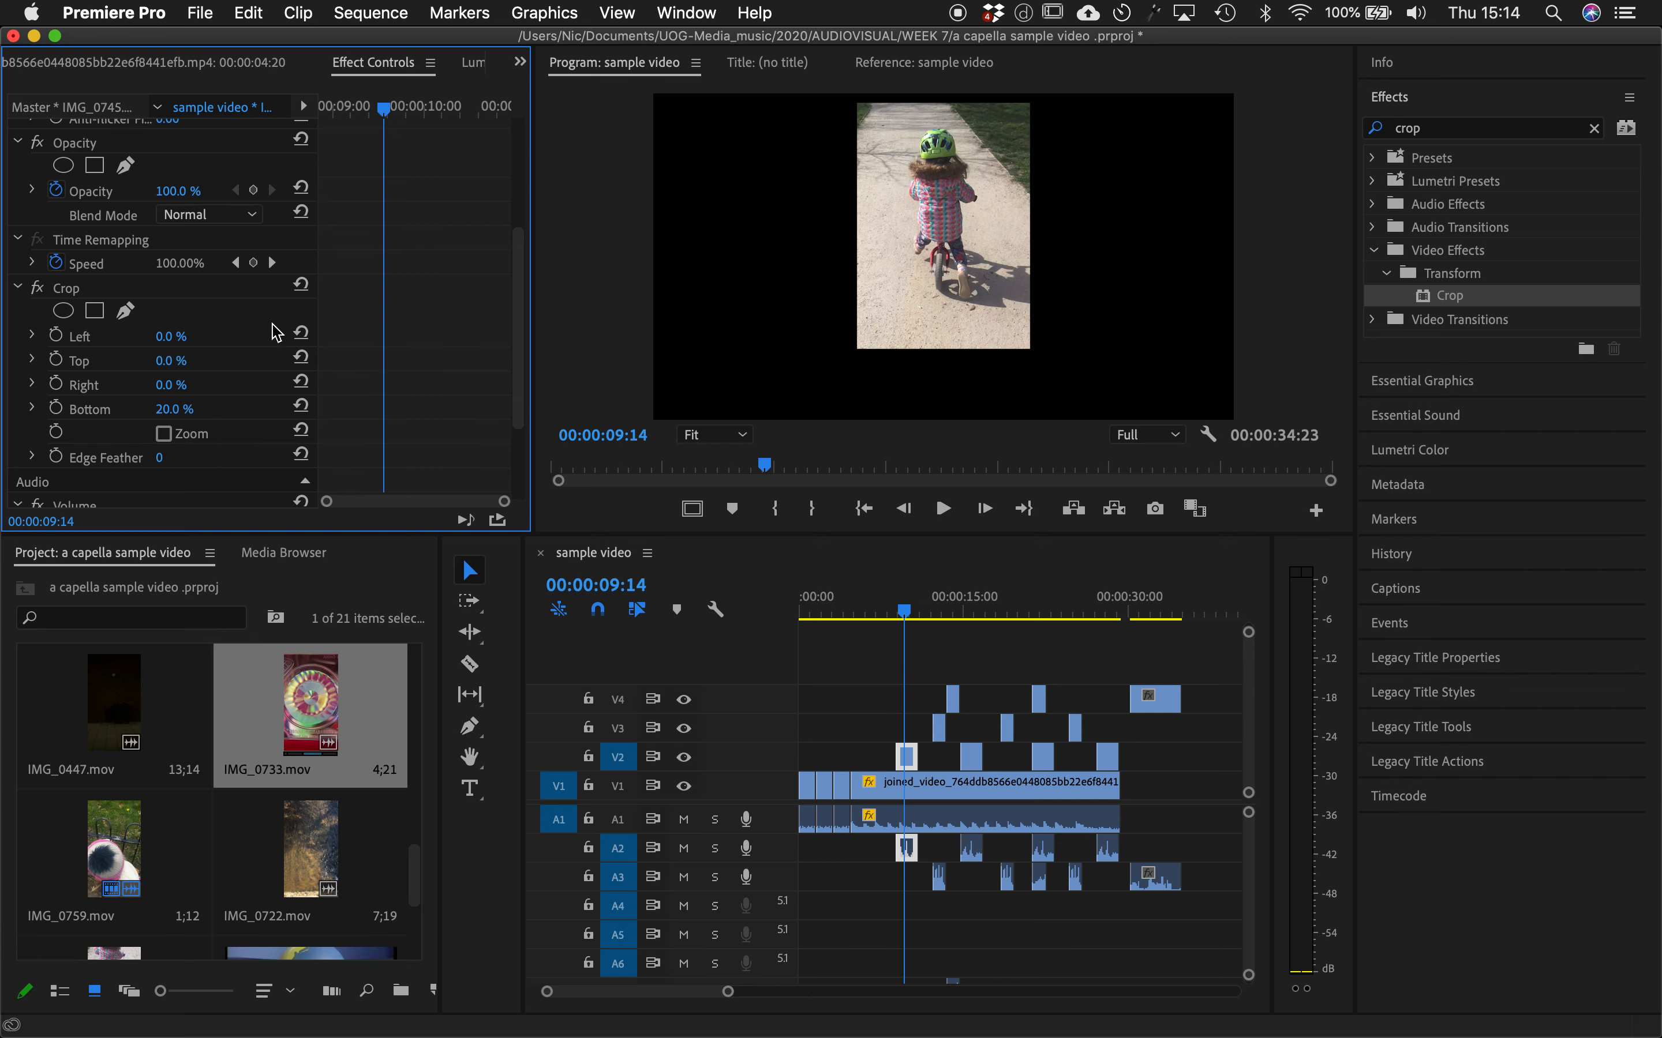
# - Copy the Crop effect from the first IMG_0745.mov clip on V2 and paste it onto the second IMG_0745.mov clip on V2
pyautogui.scroll(5, 277, 333)
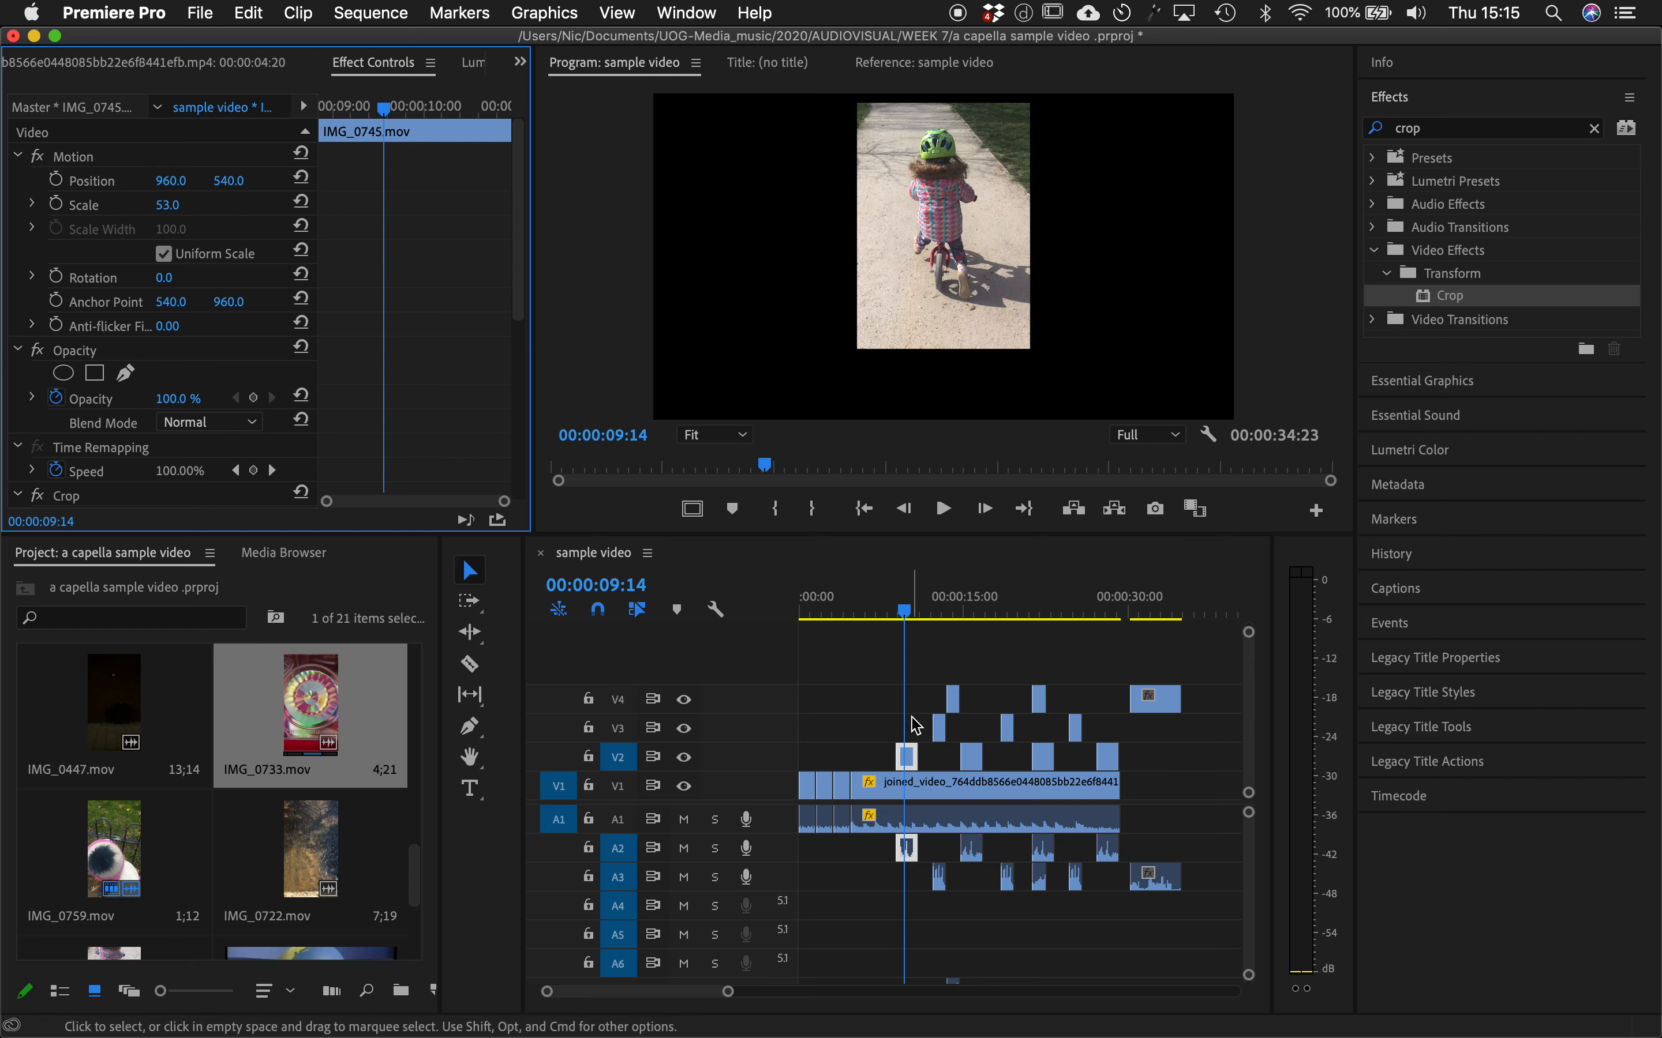
pyautogui.scroll(-9, 206, 422)
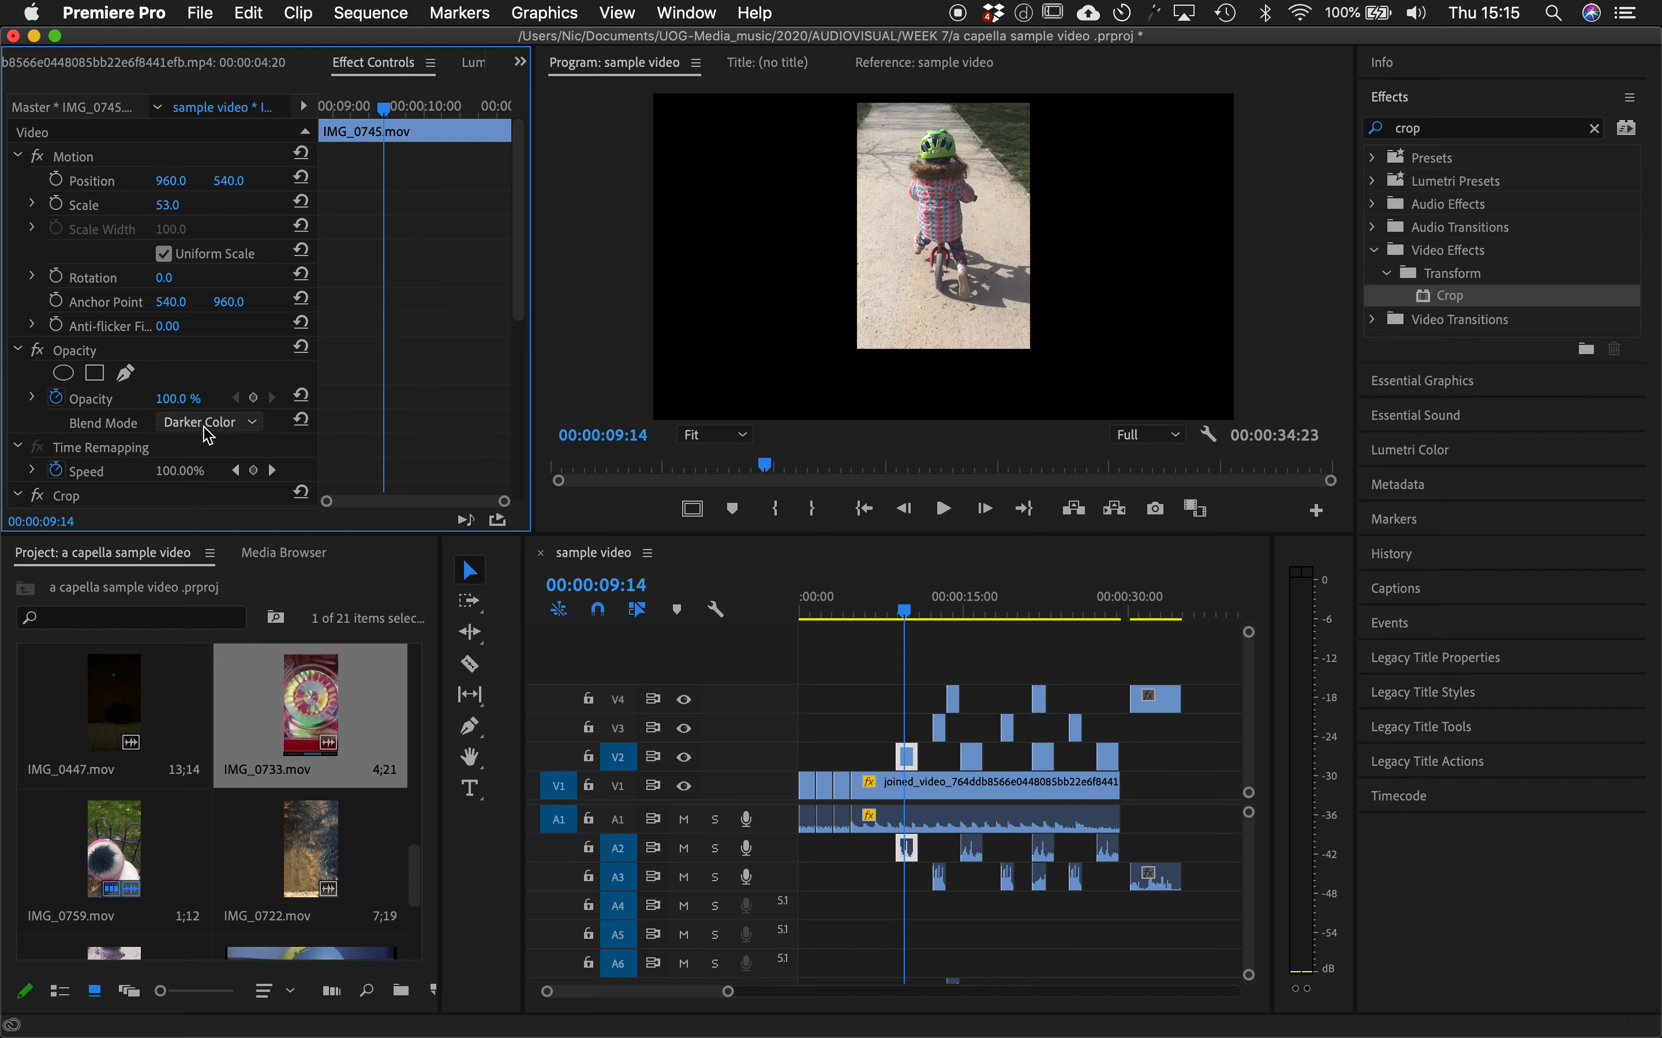
pyautogui.click(72, 498)
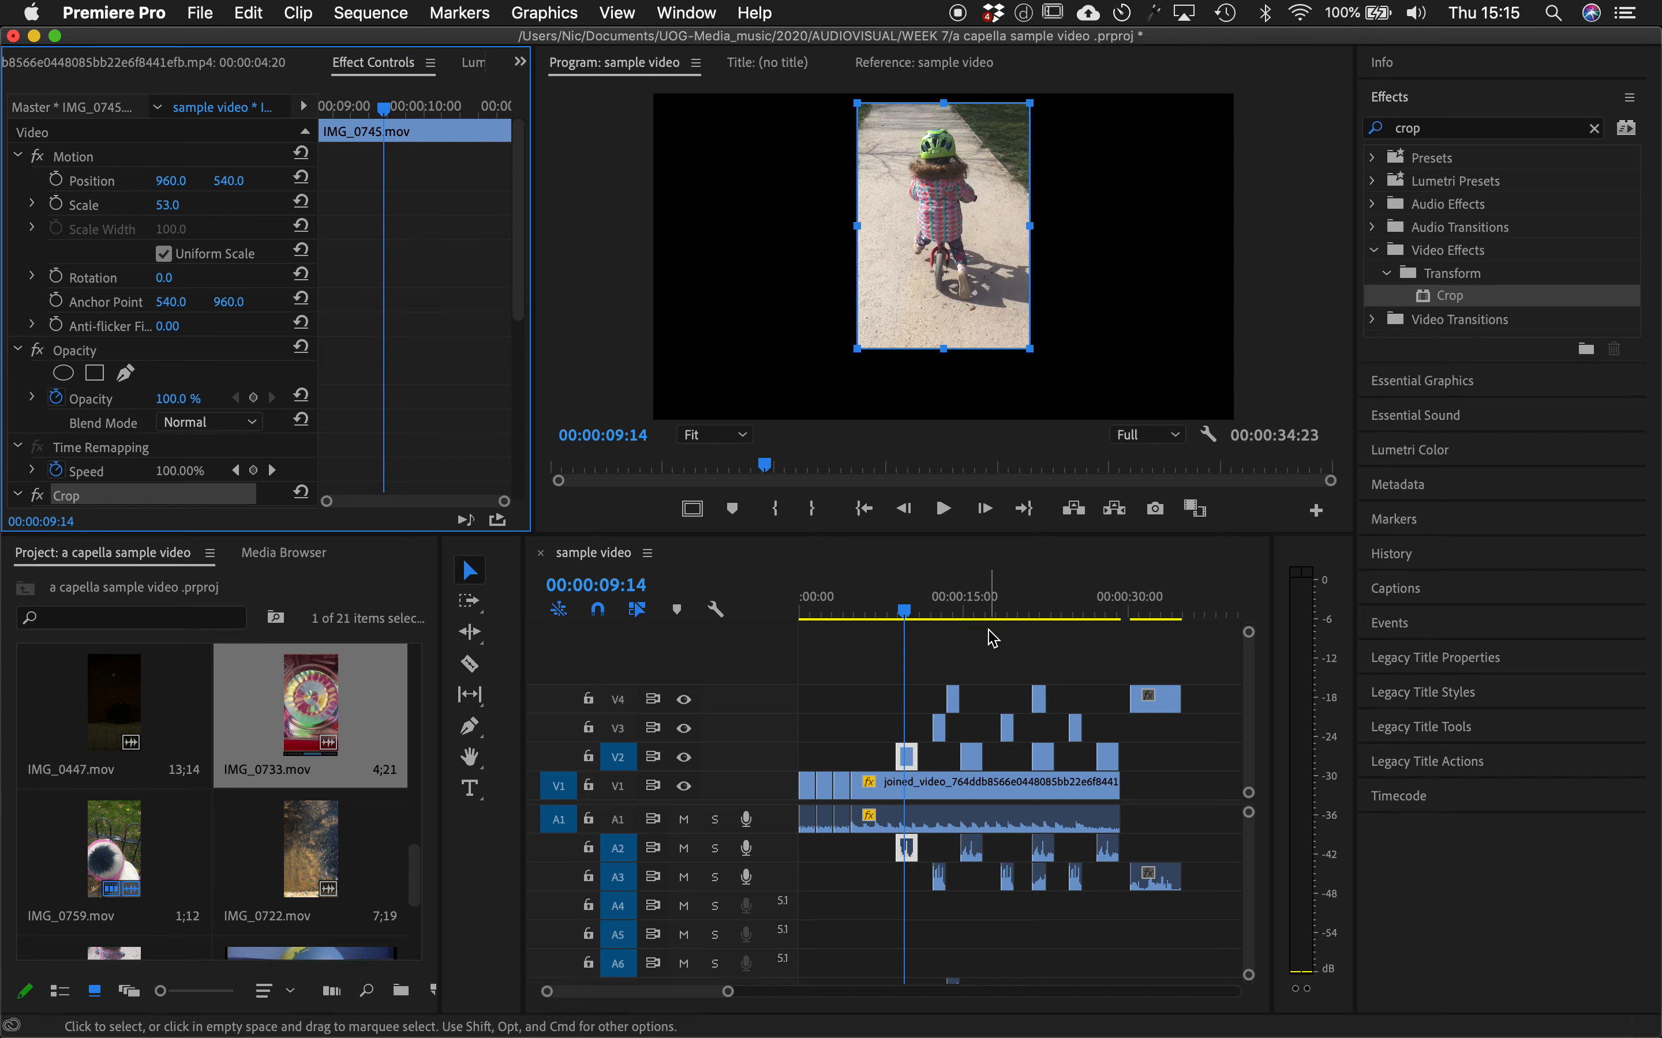
pyautogui.click(964, 615)
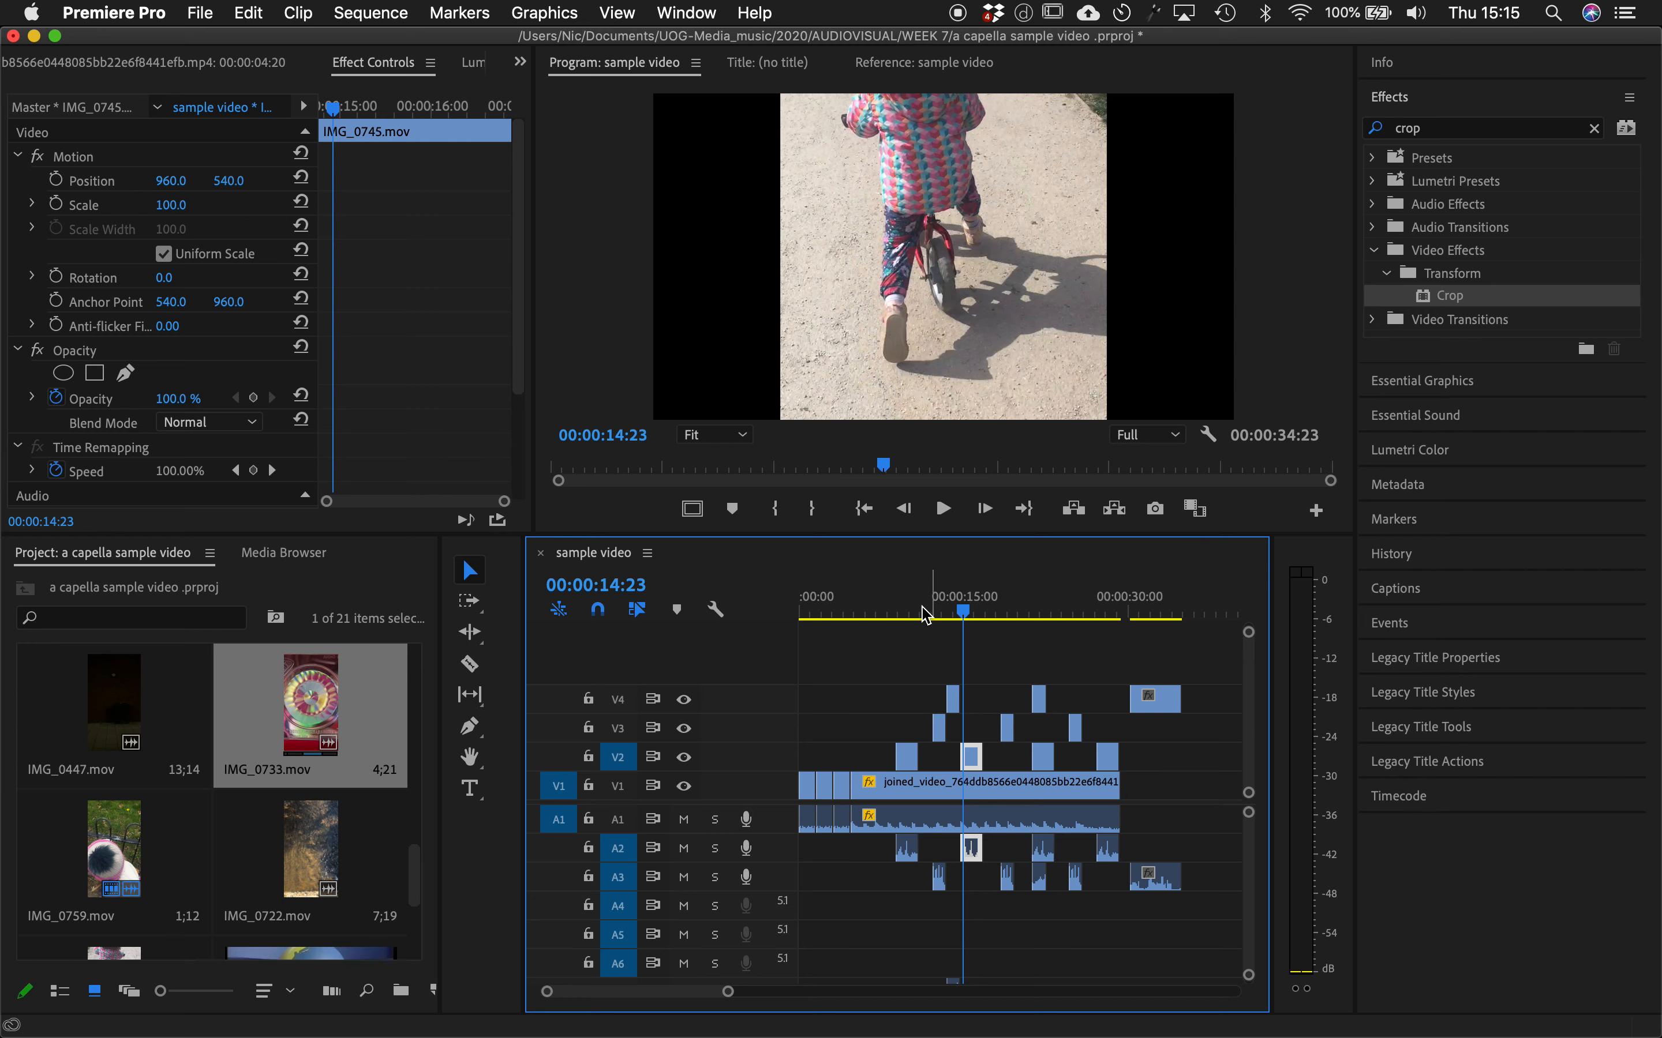
pyautogui.moveTo(900, 605); pyautogui.dragTo(905, 605)
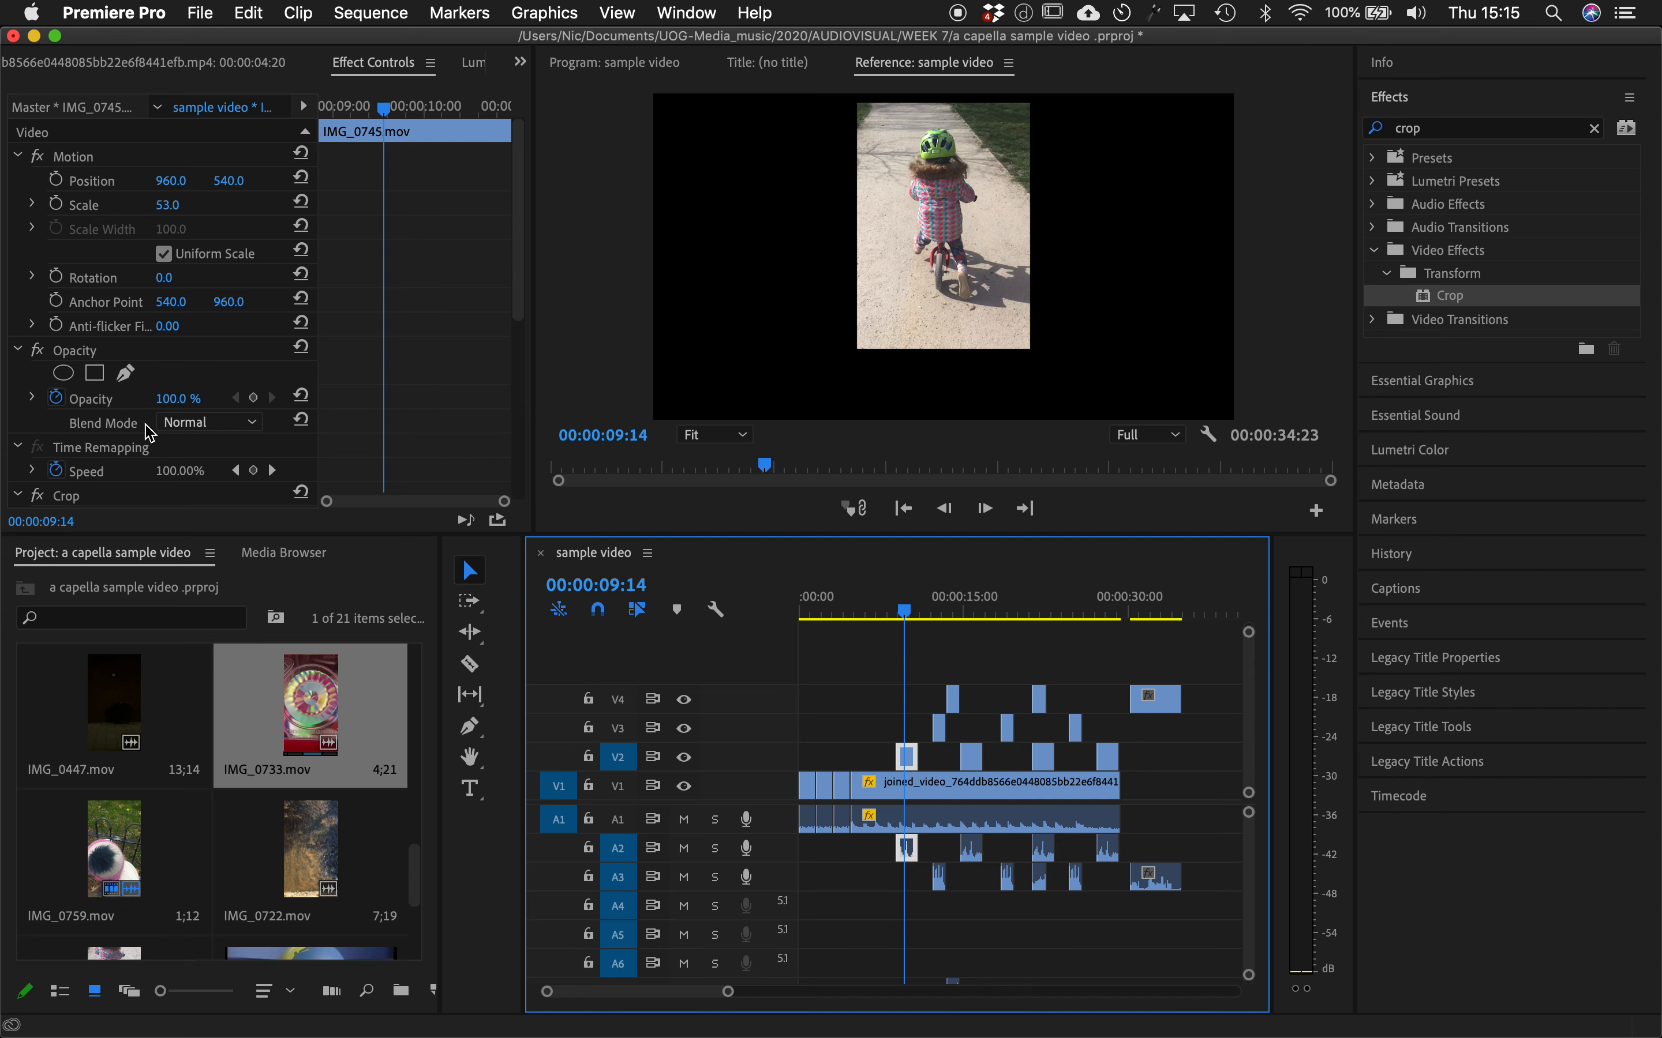
pyautogui.click(69, 497)
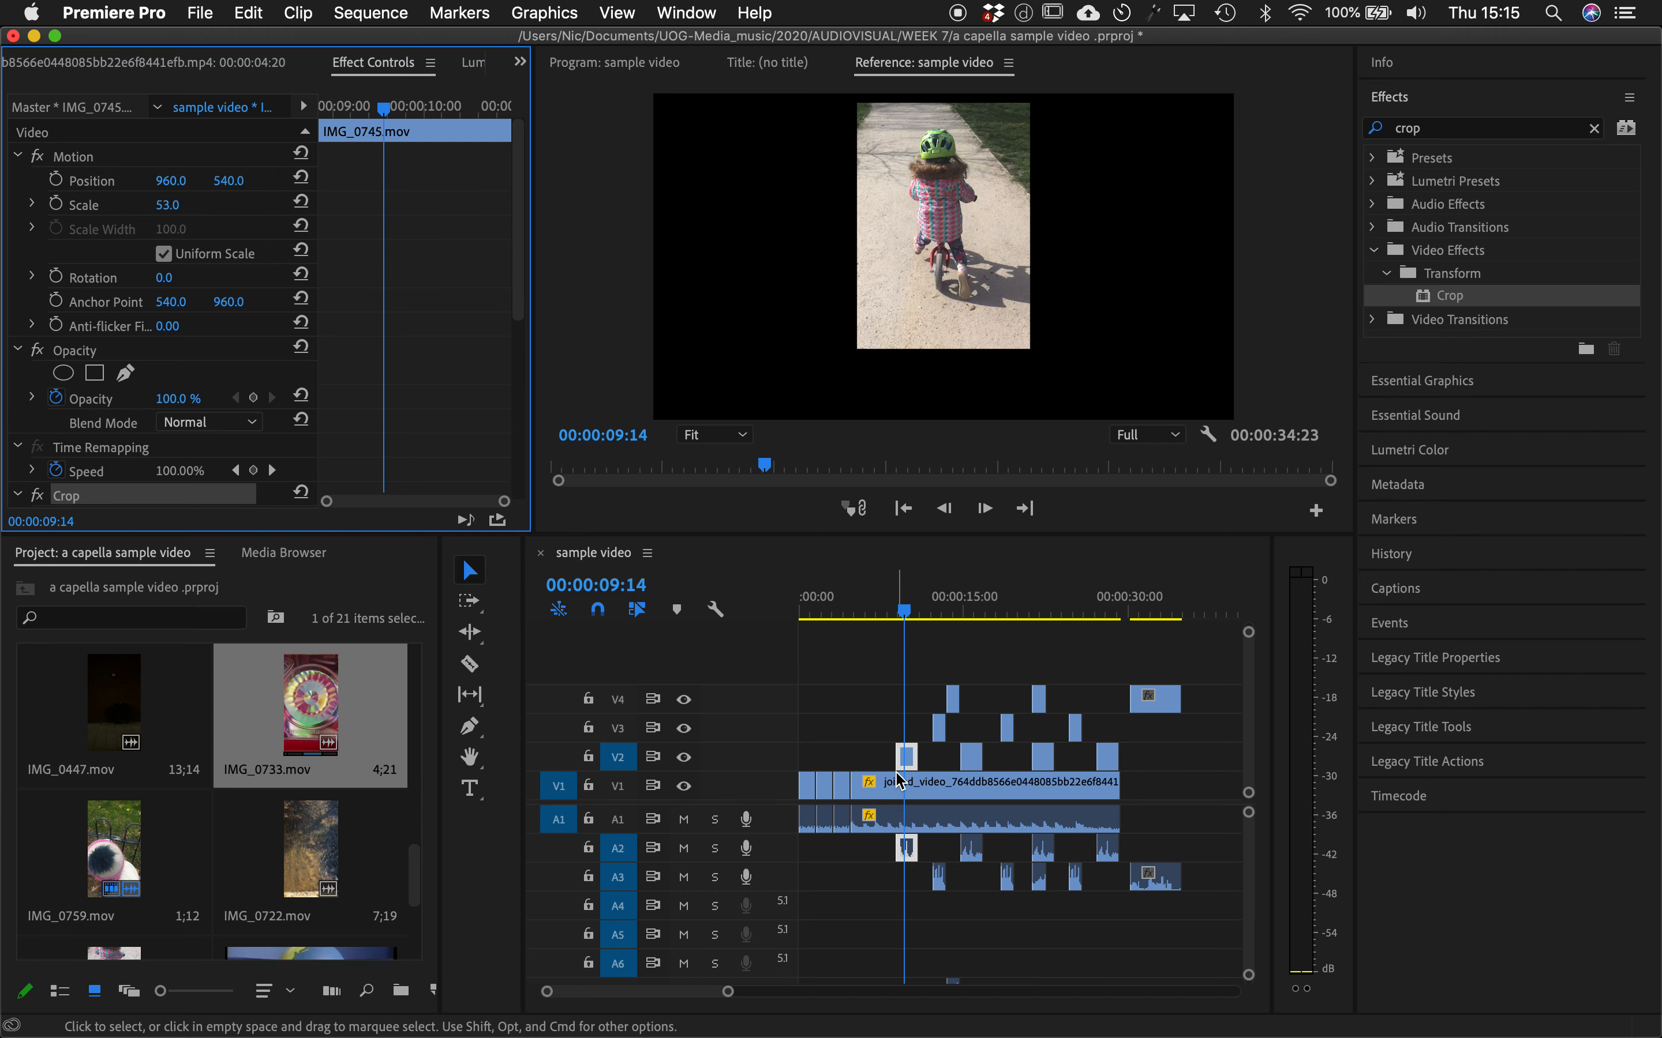
pyautogui.click(972, 755)
pyautogui.click(968, 607)
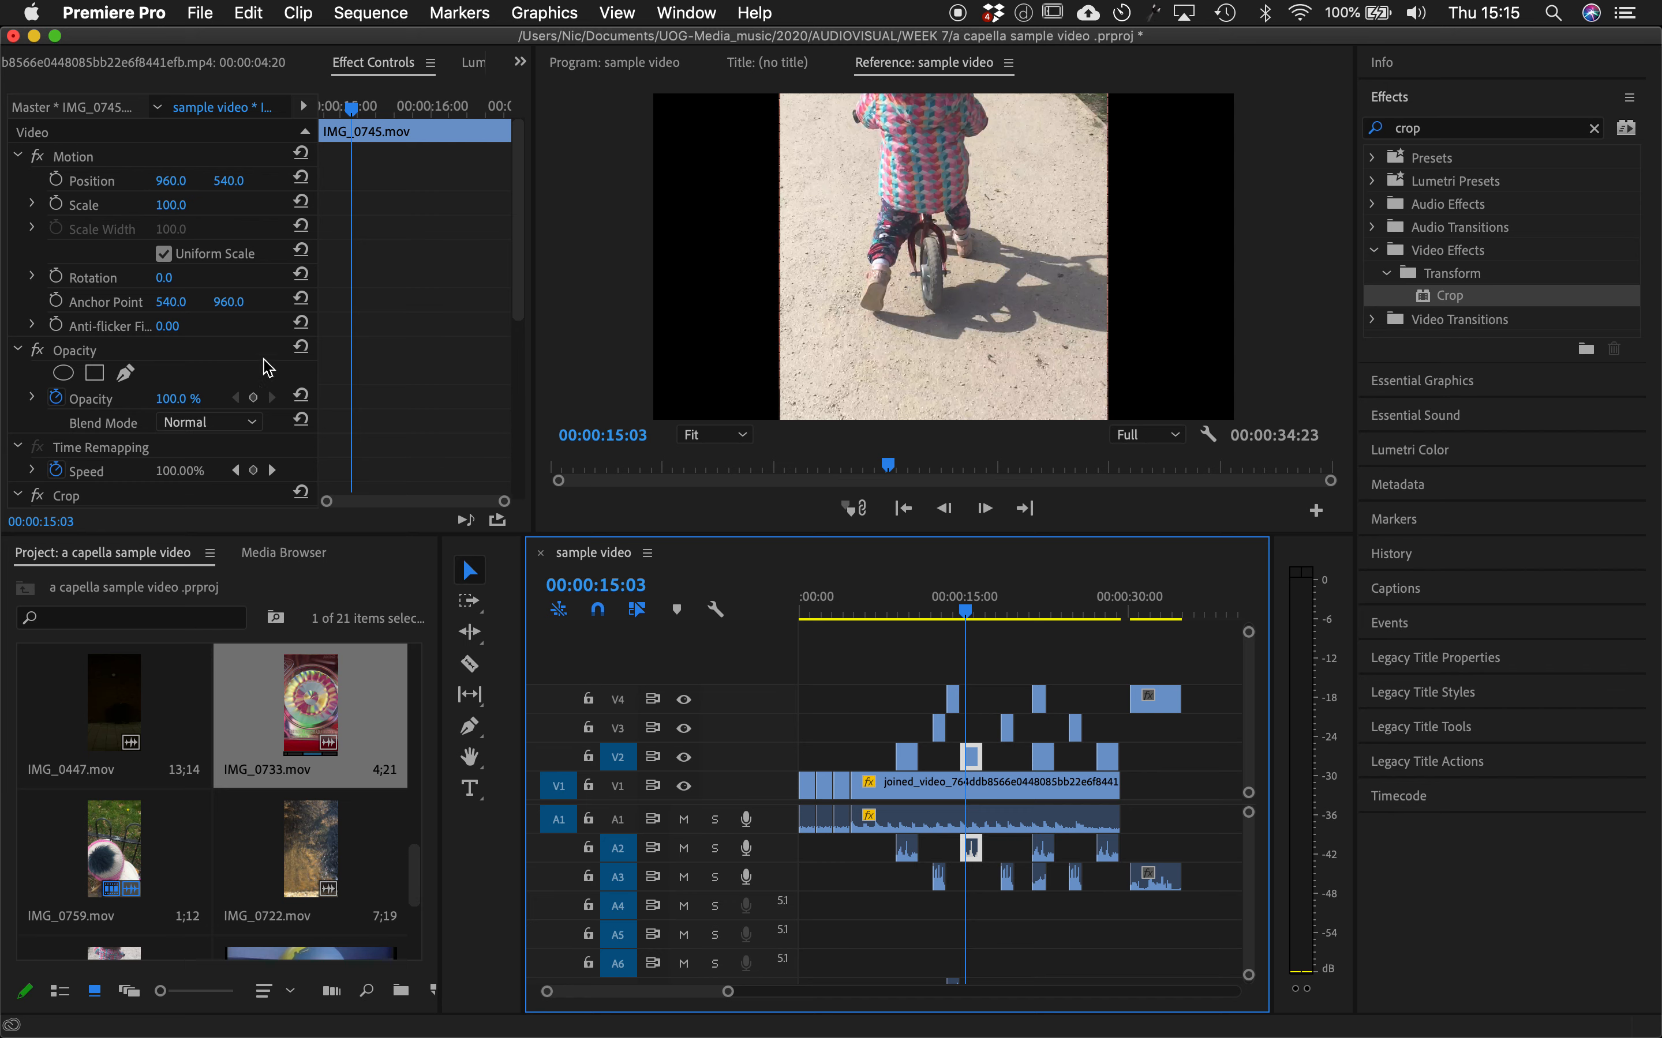
# - Try to copy the Scale property from the first IMG_0745.mov clip on V2 to the second one
pyautogui.click(94, 210)
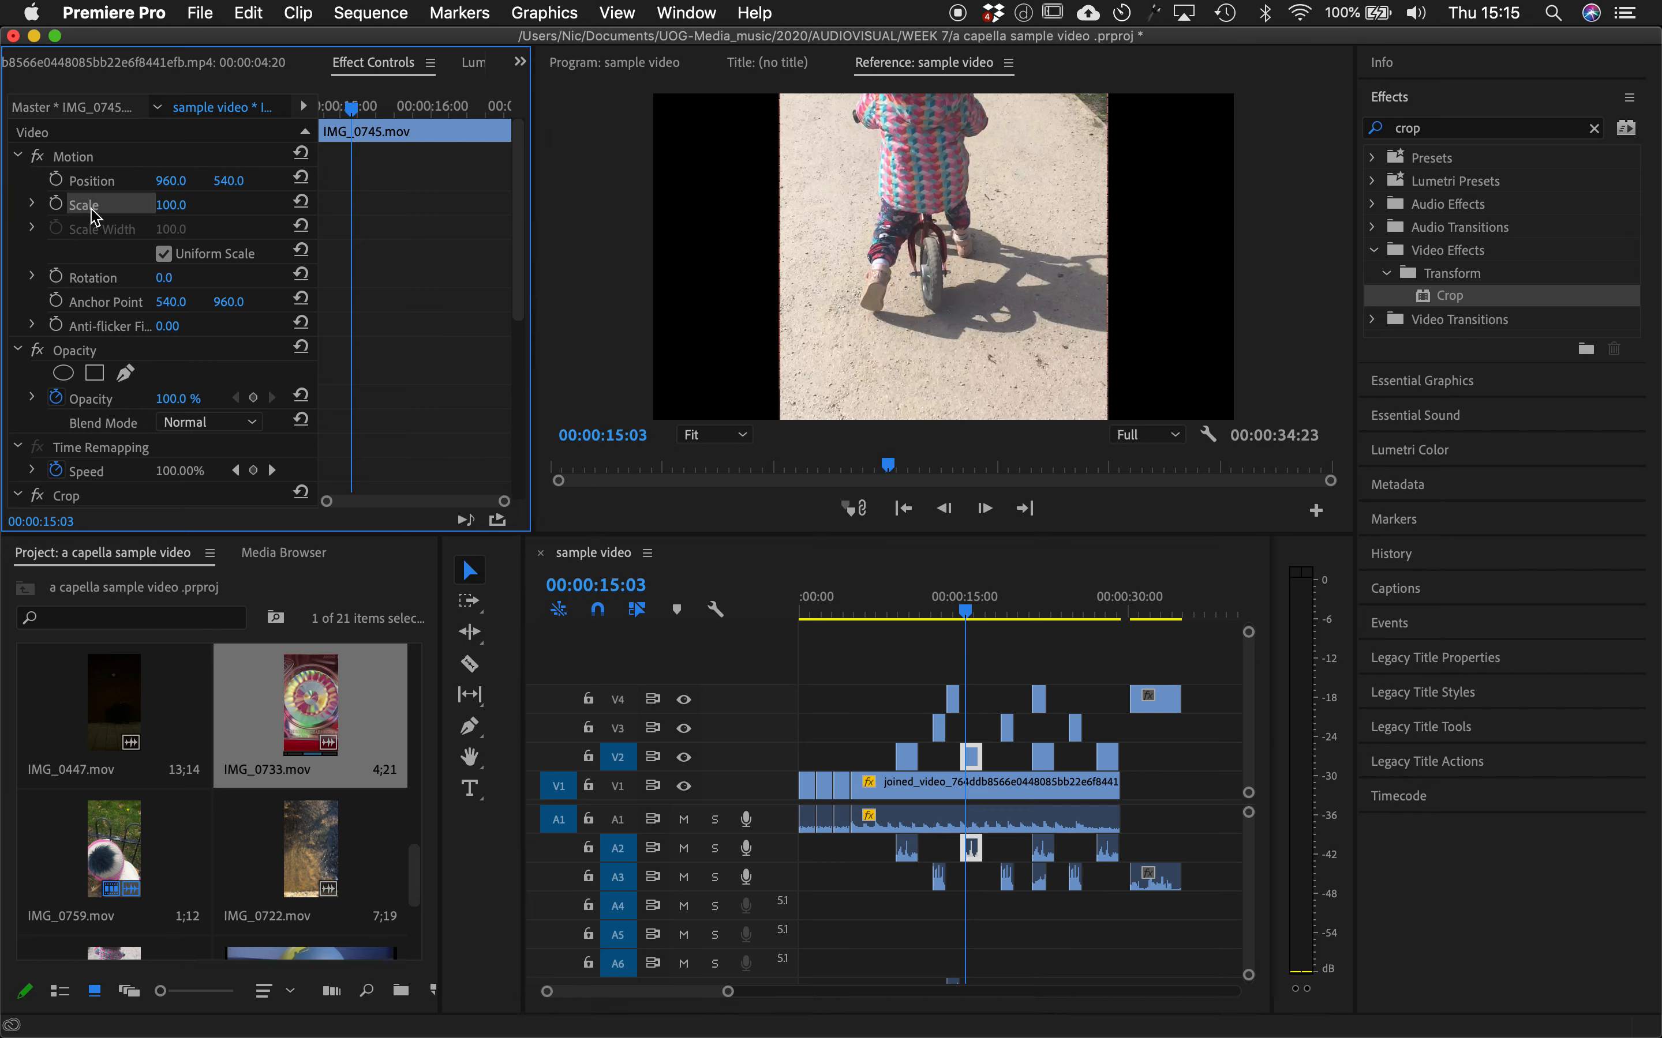
pyautogui.click(909, 596)
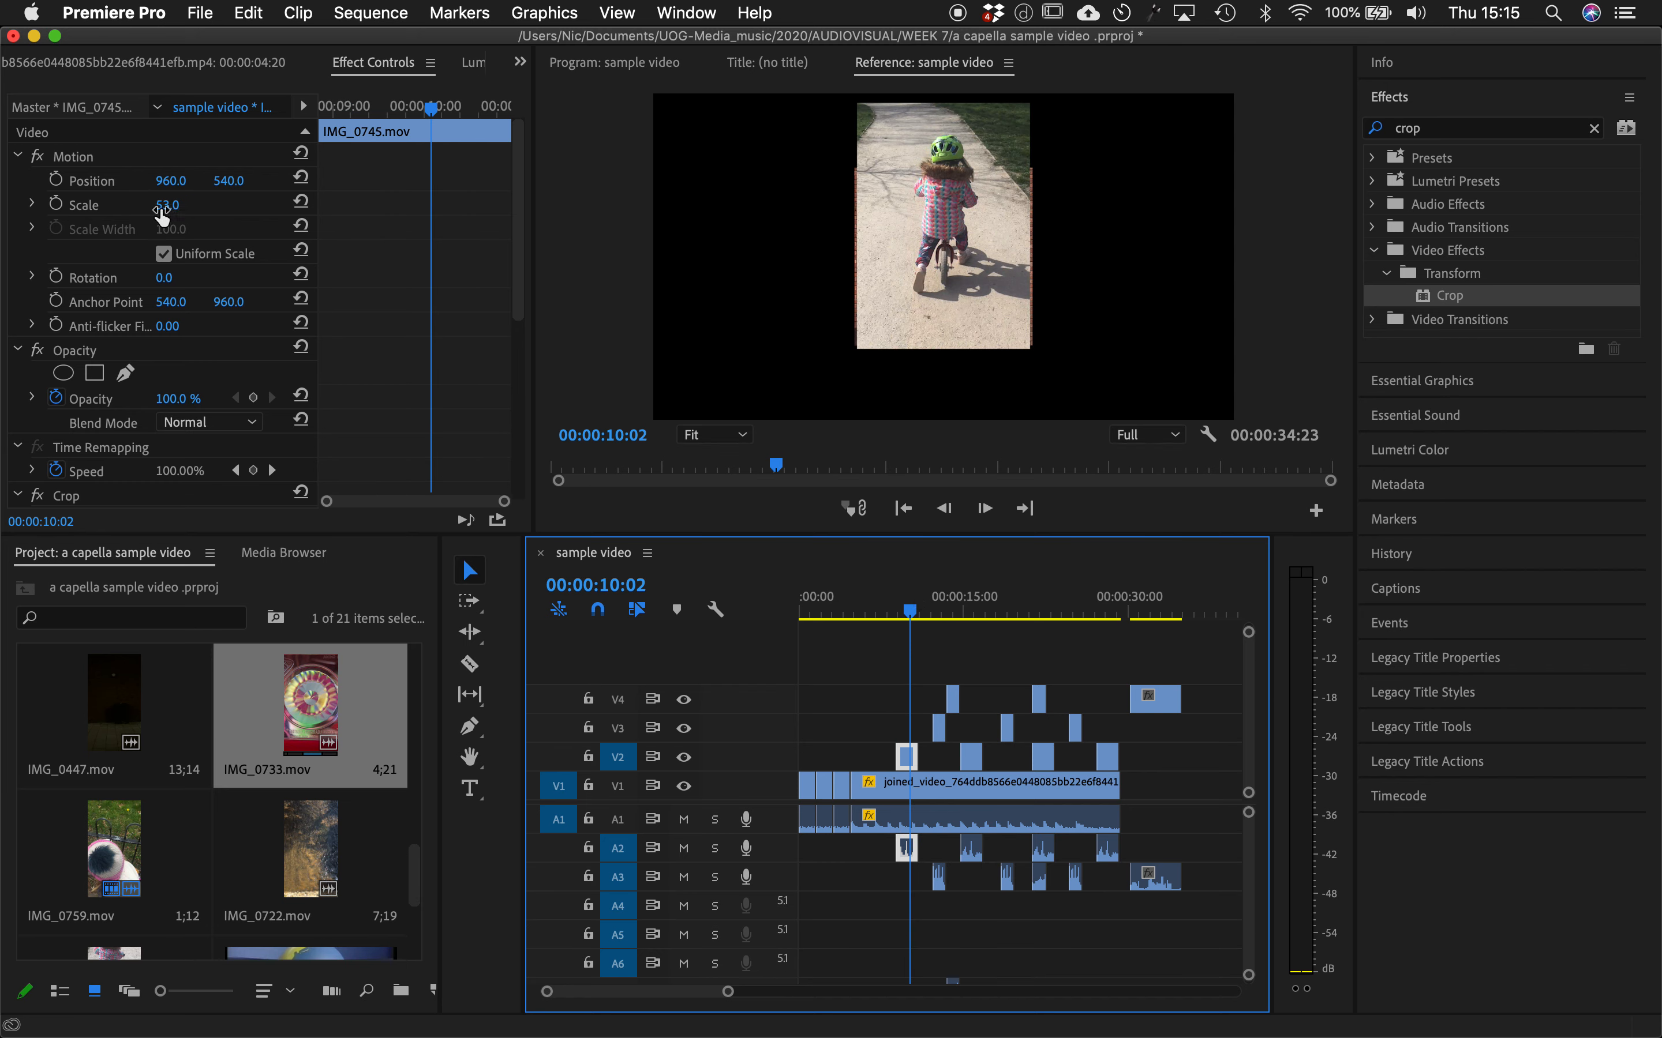
pyautogui.click(89, 201)
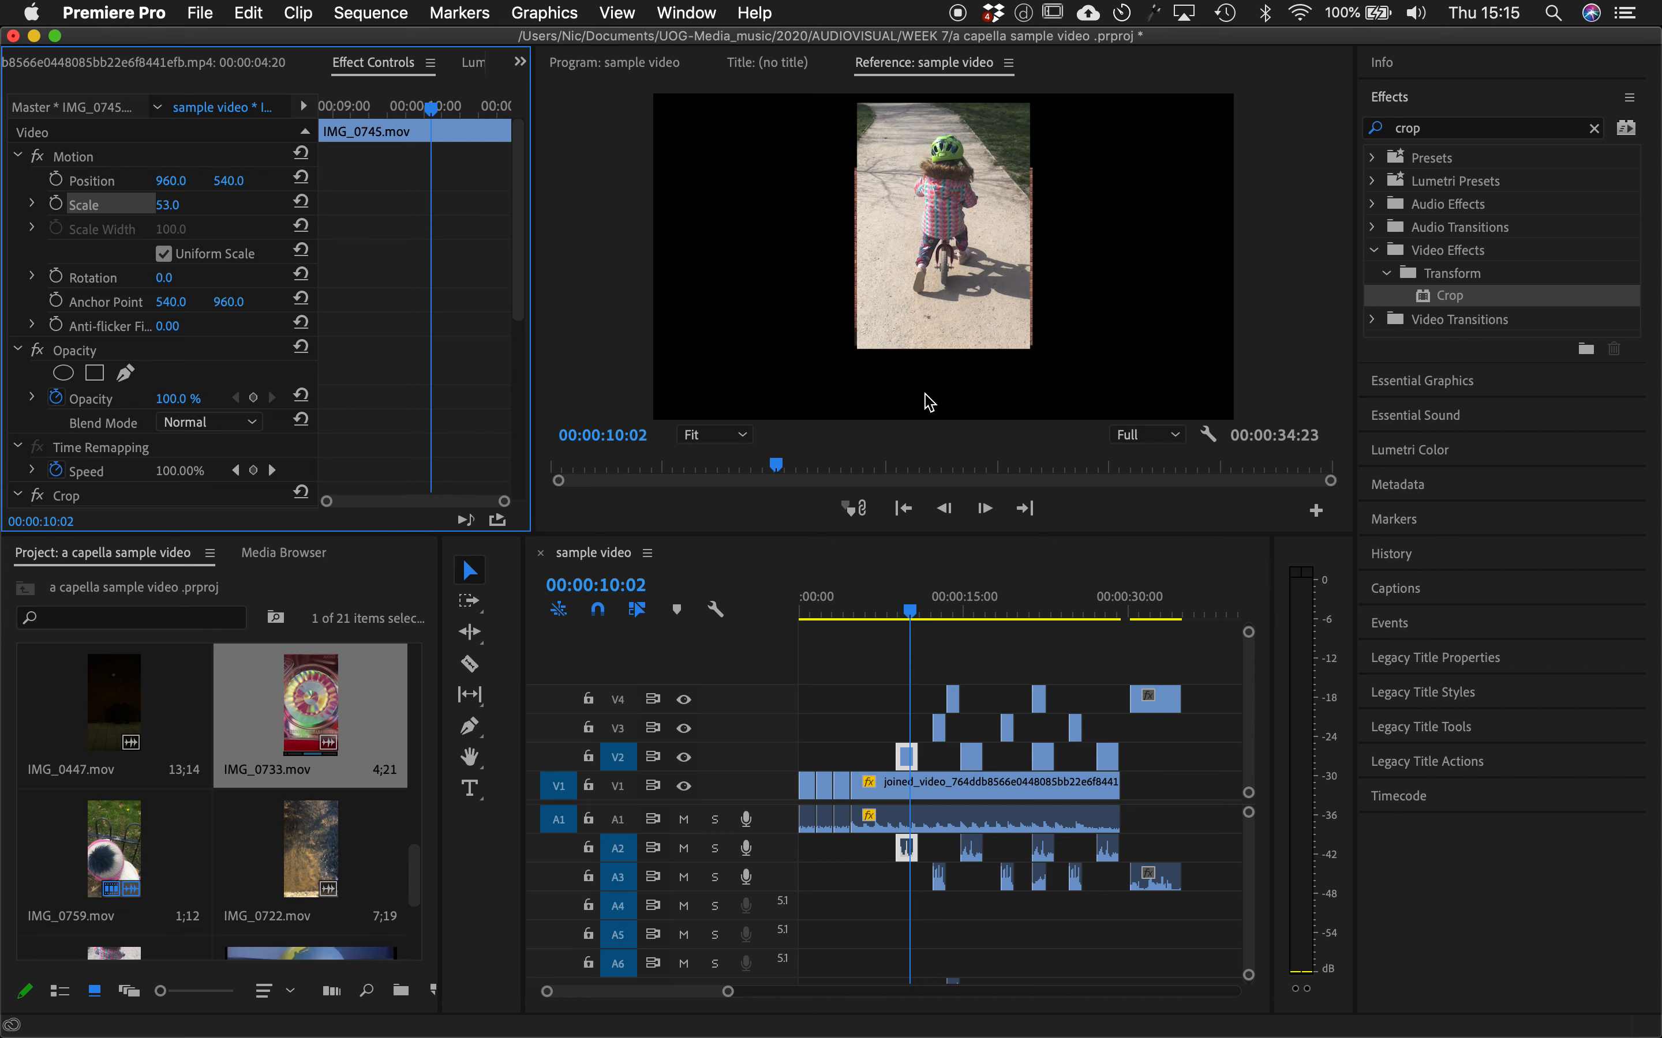
pyautogui.click(974, 595)
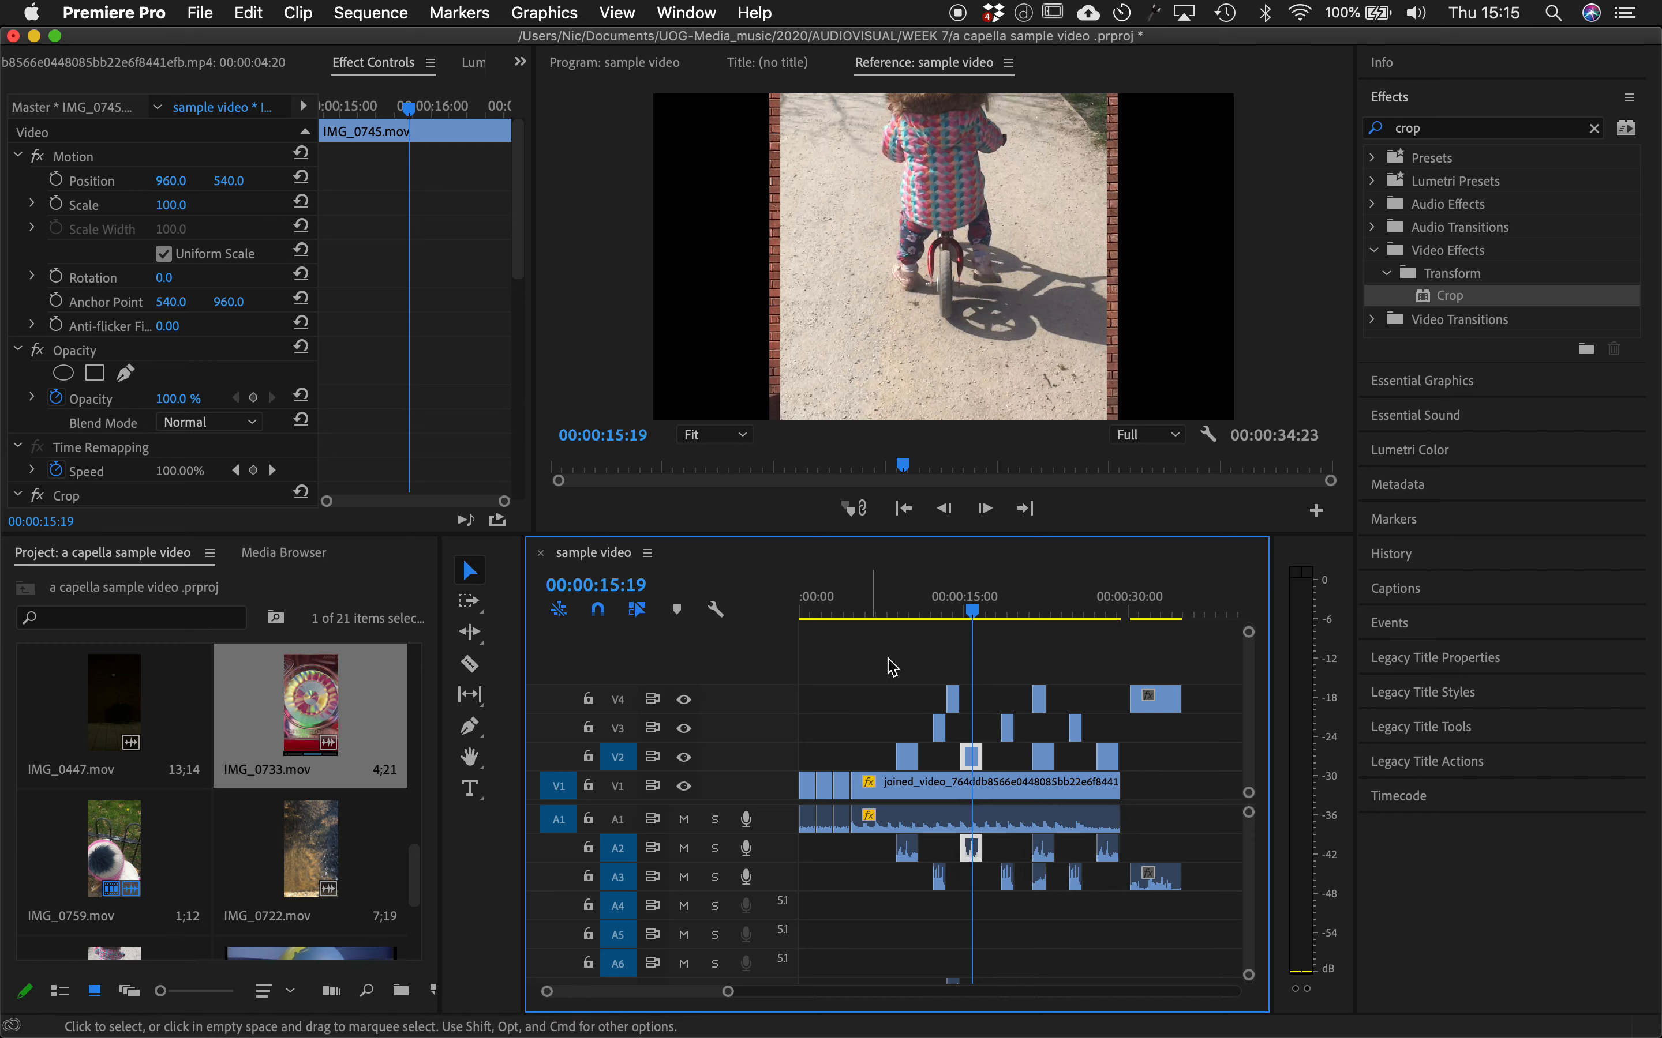
# - Set the Scale of the first IMG_0745.mov clip on V2 to 50
pyautogui.click(898, 604)
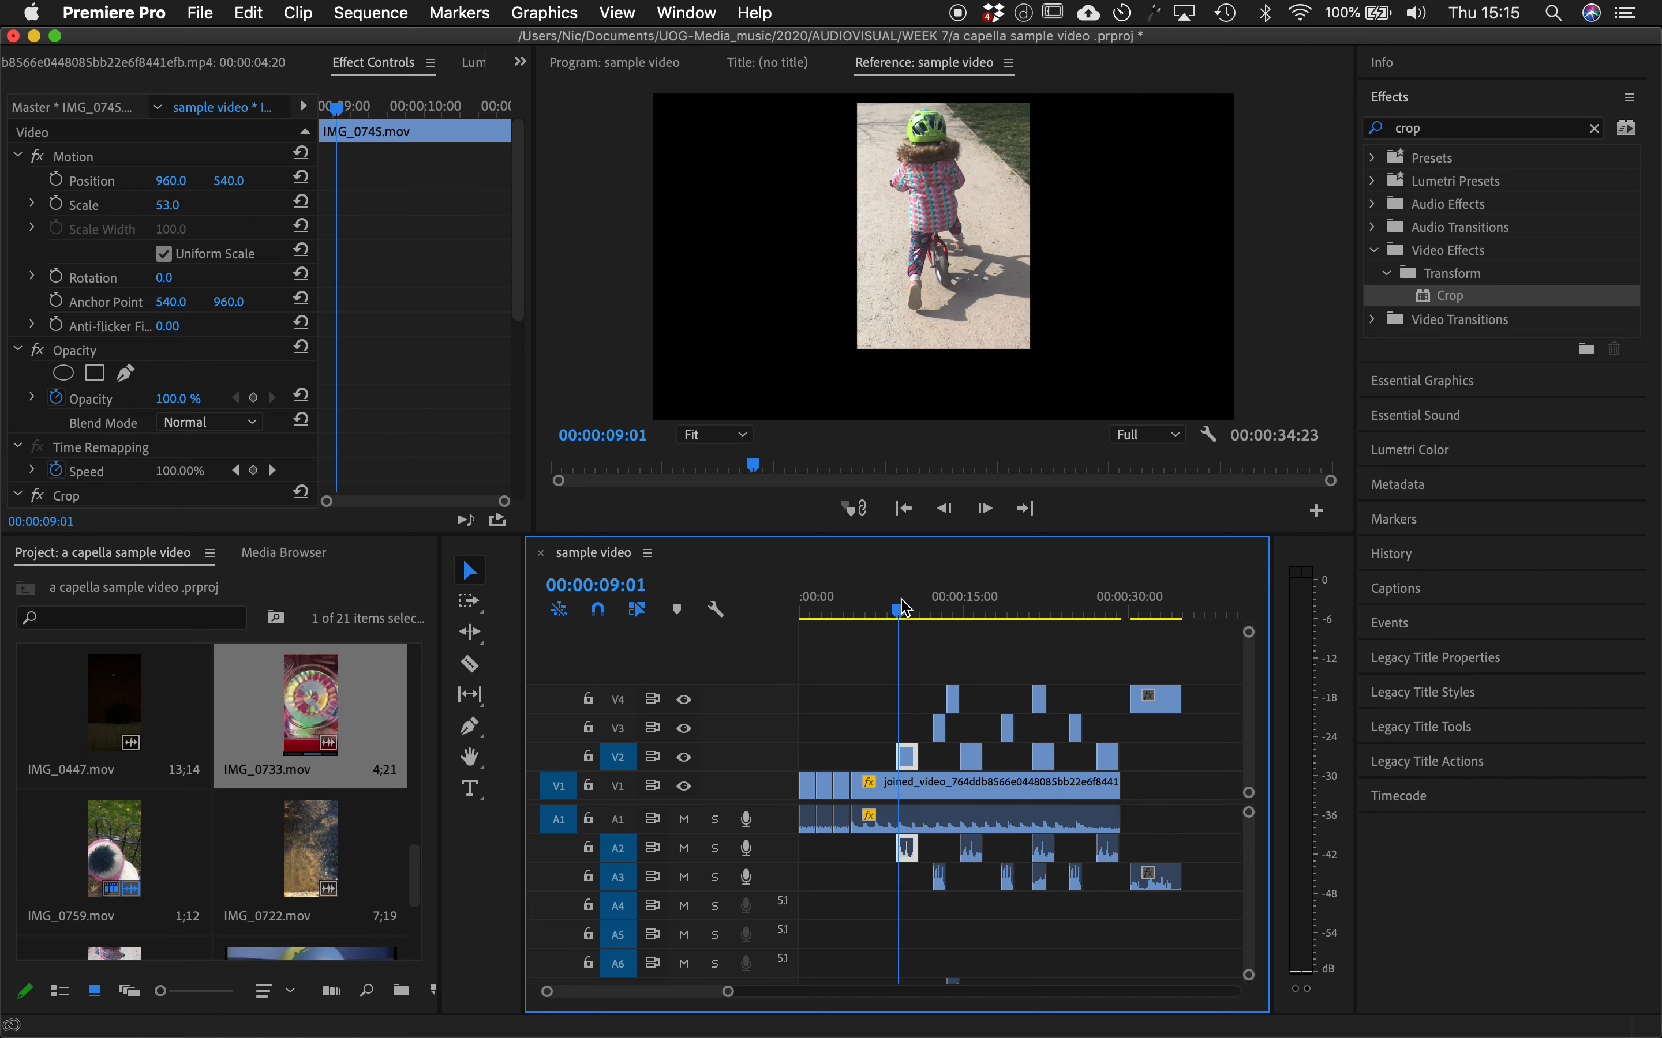
pyautogui.click(168, 206)
pyautogui.write('54')
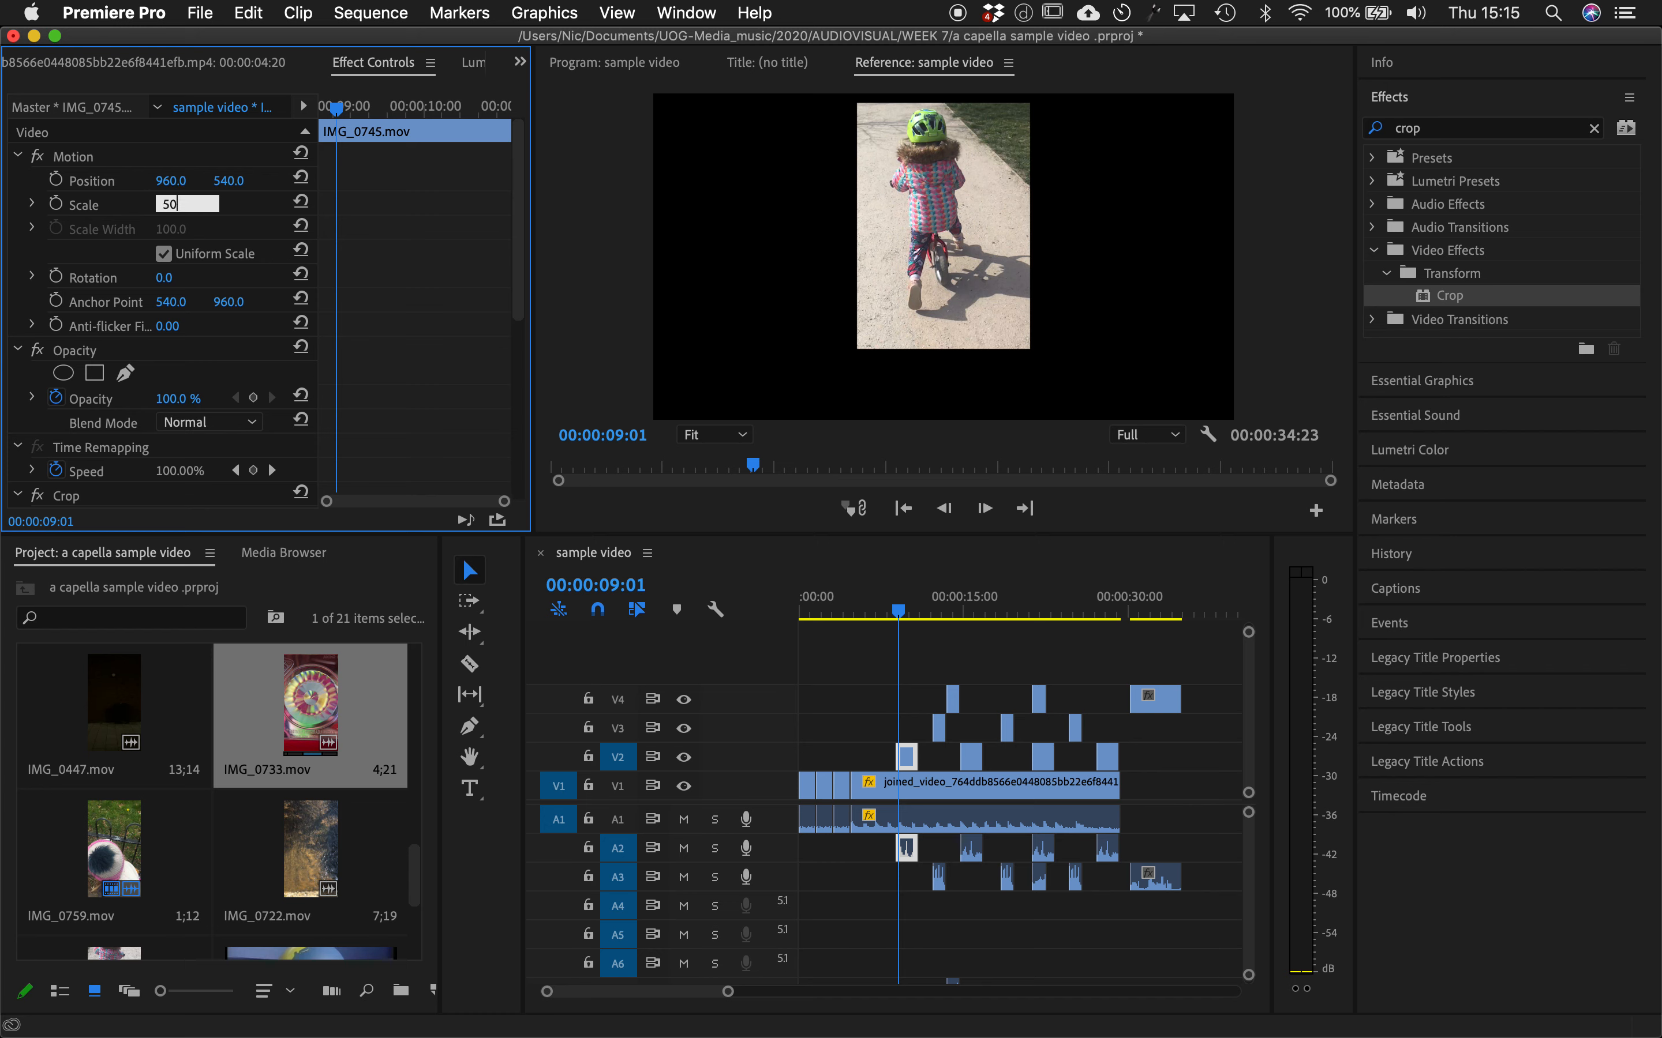
pyautogui.write('0')
pyautogui.press('Return')
# - Set the Scale of the second IMG_0745.mov clip on V2 to 50
pyautogui.click(973, 757)
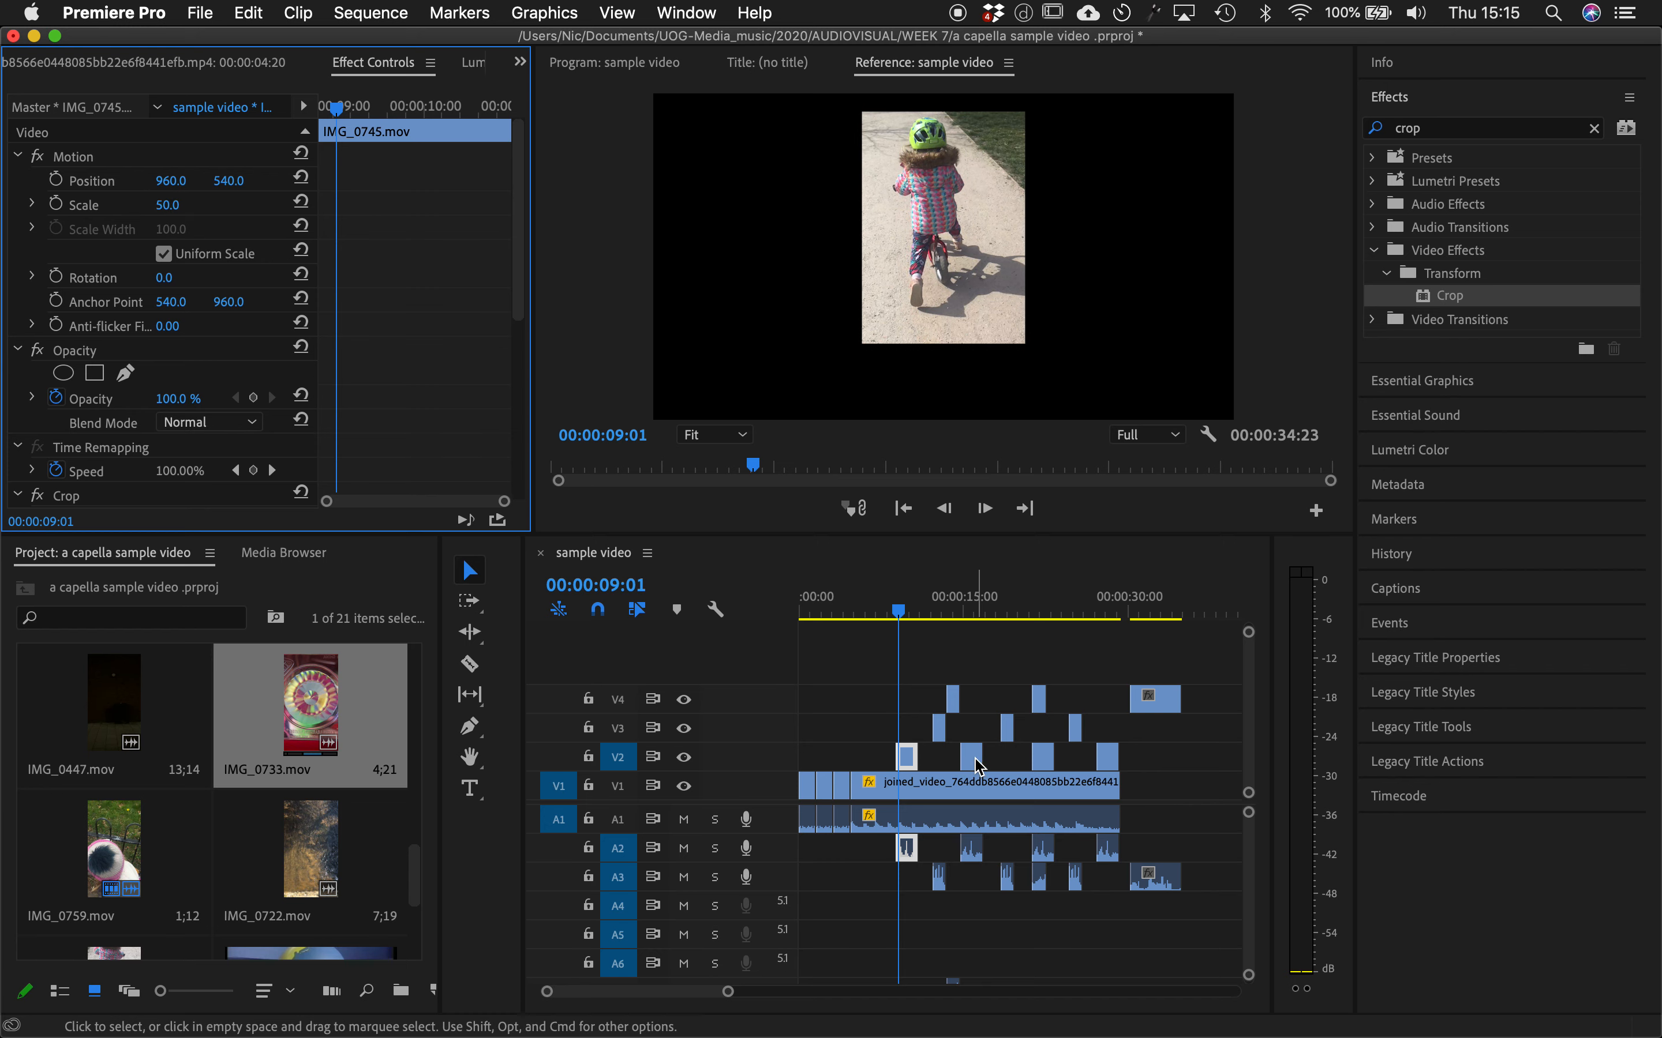
pyautogui.click(970, 592)
pyautogui.click(188, 203)
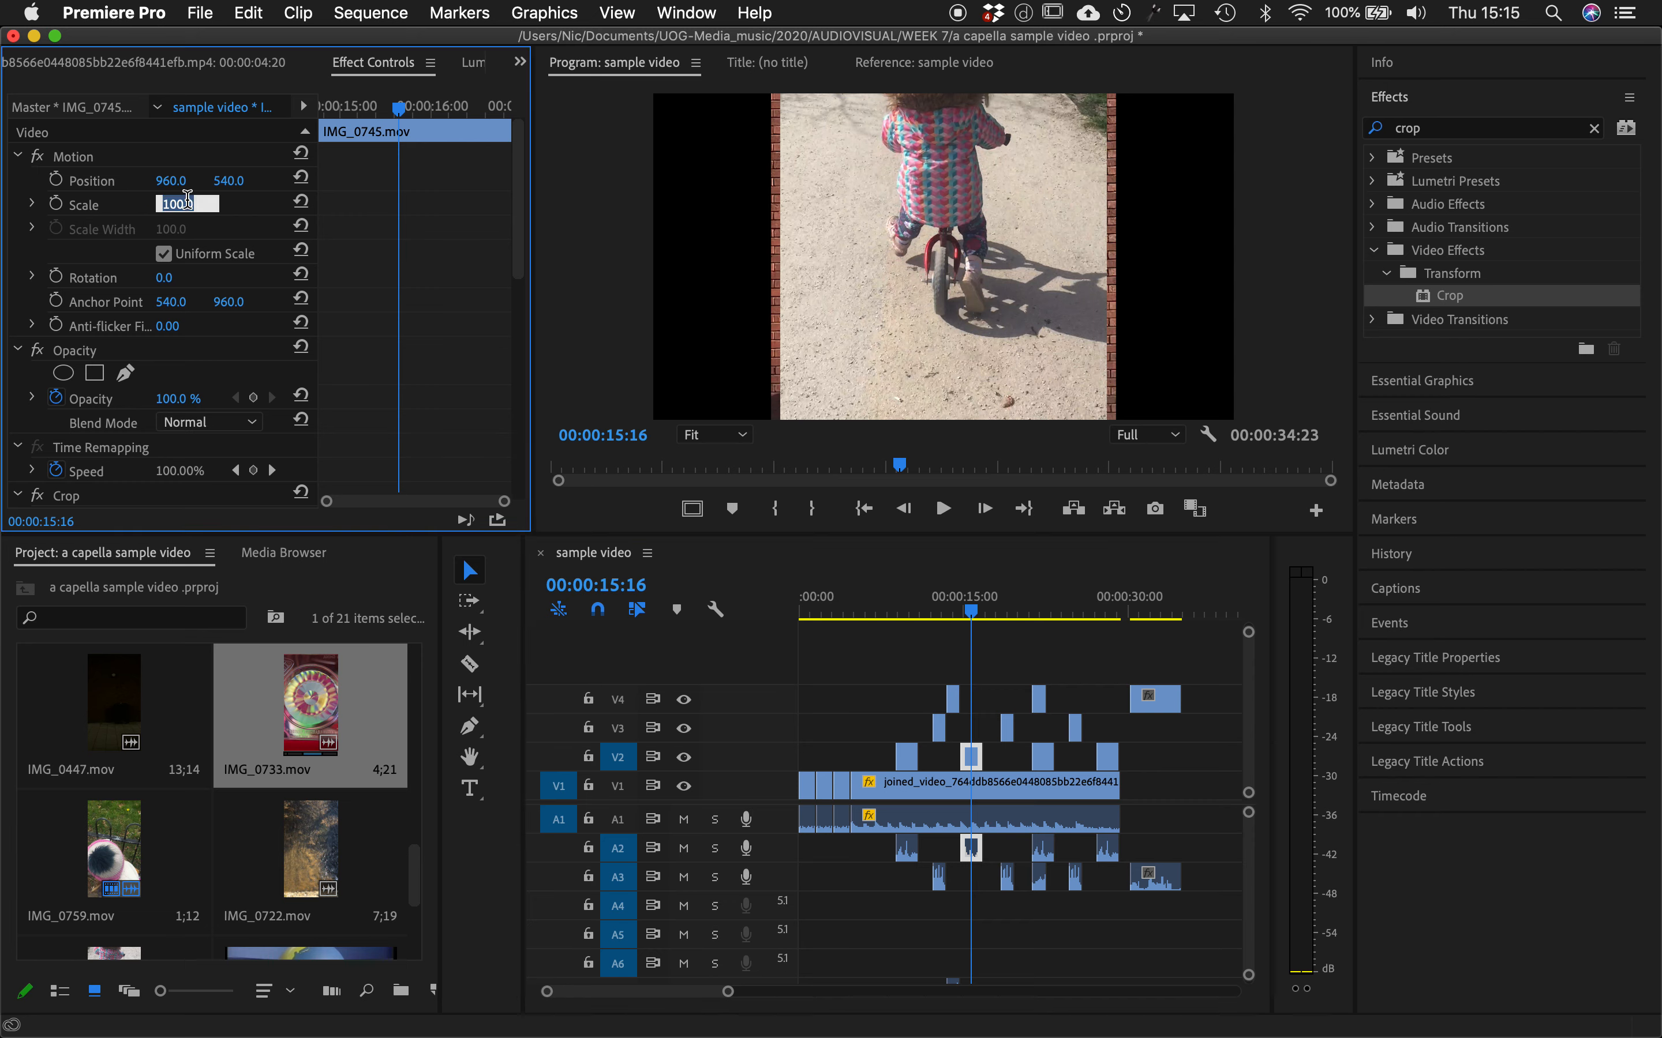
pyautogui.write('50')
pyautogui.press('Return')
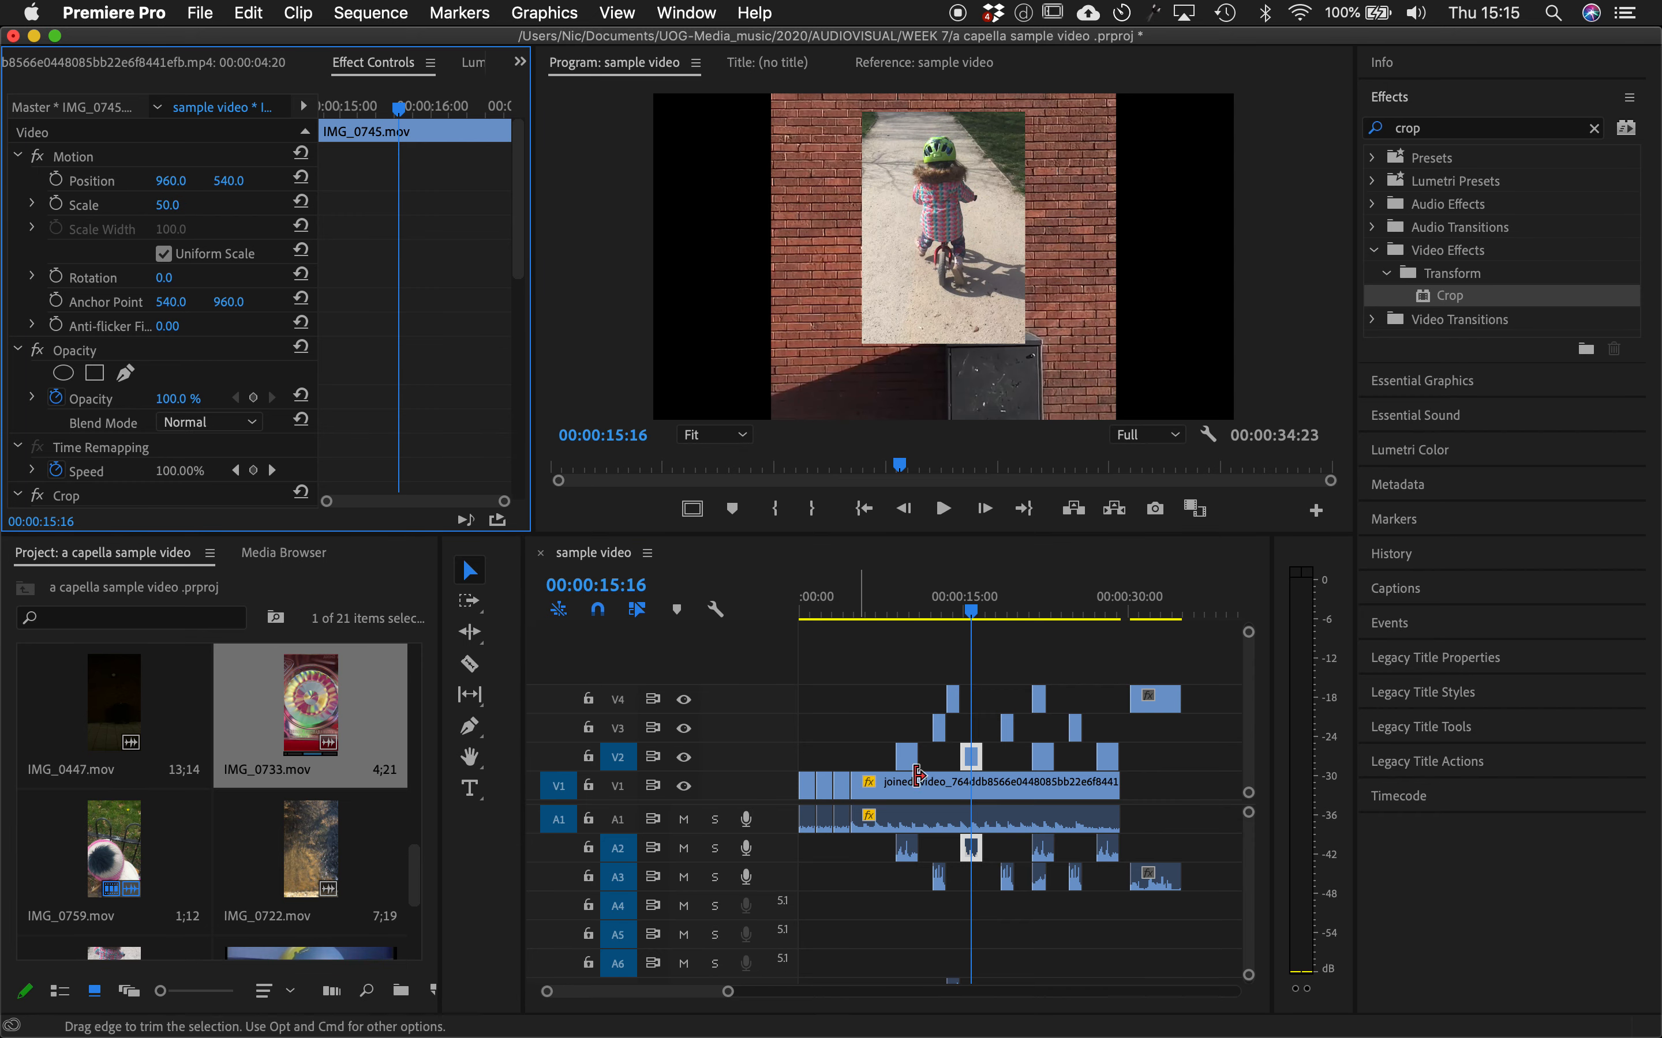
# - Set the Scale of the third IMG_0745.mov clip on V2 to 50
pyautogui.click(1036, 609)
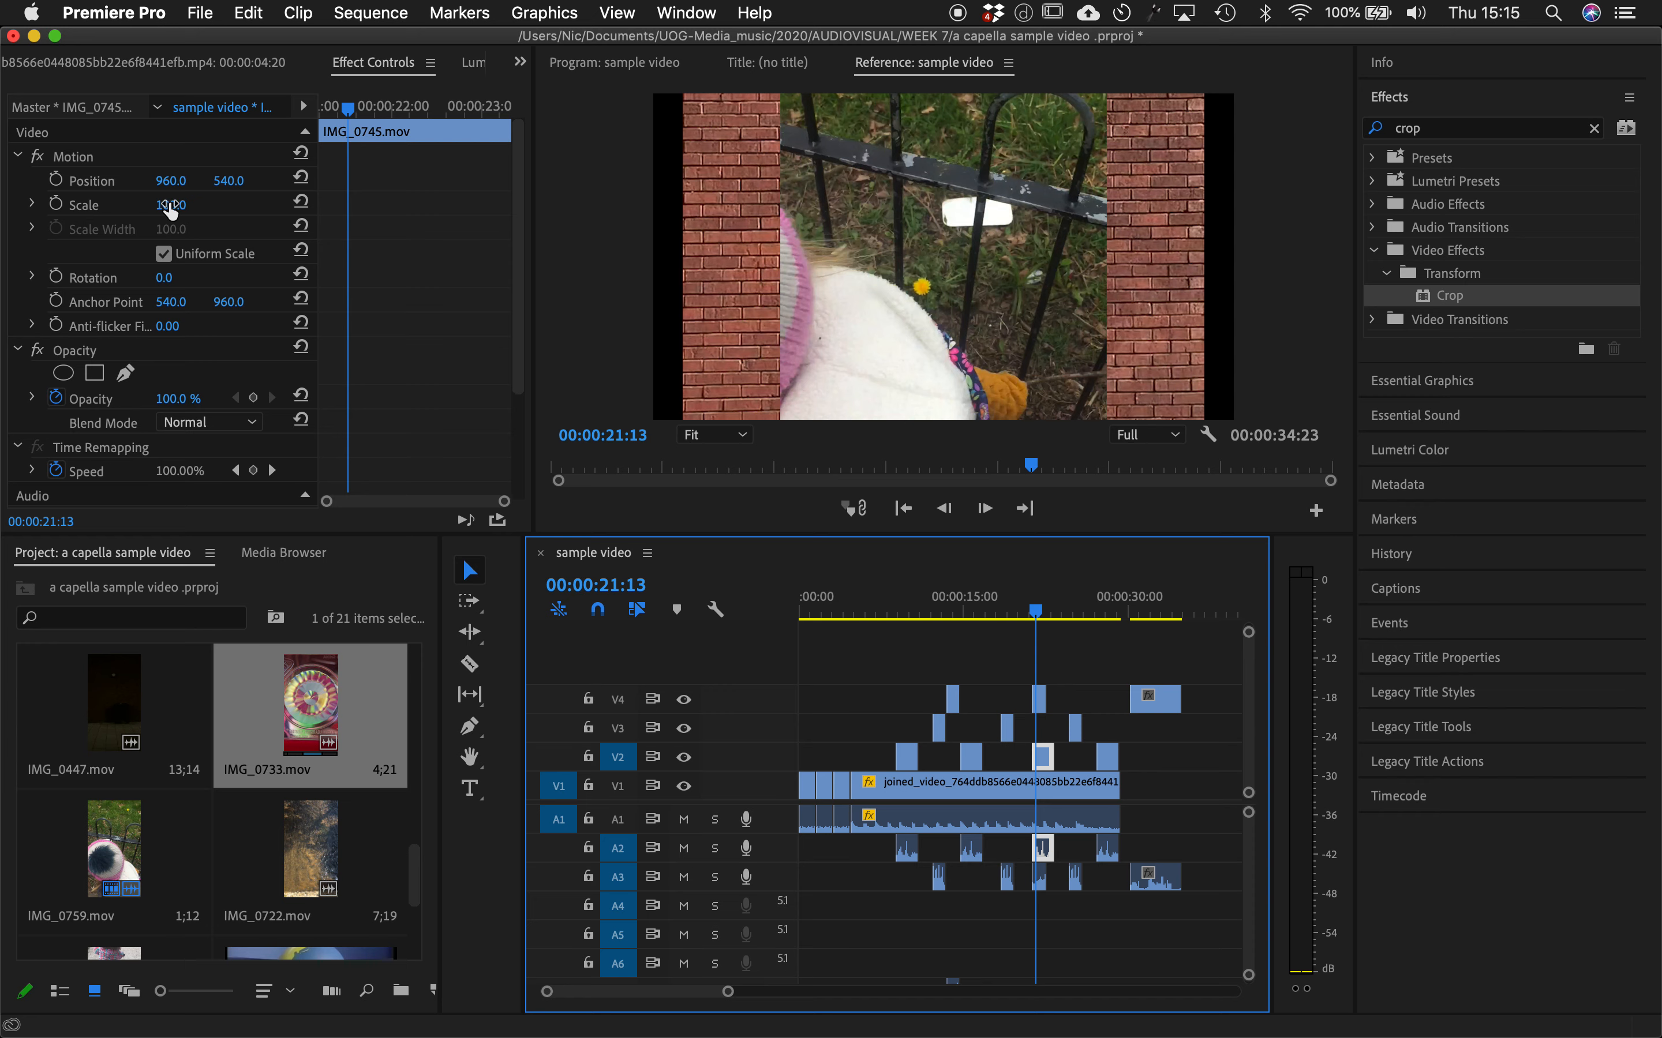
pyautogui.click(170, 205)
pyautogui.write('50')
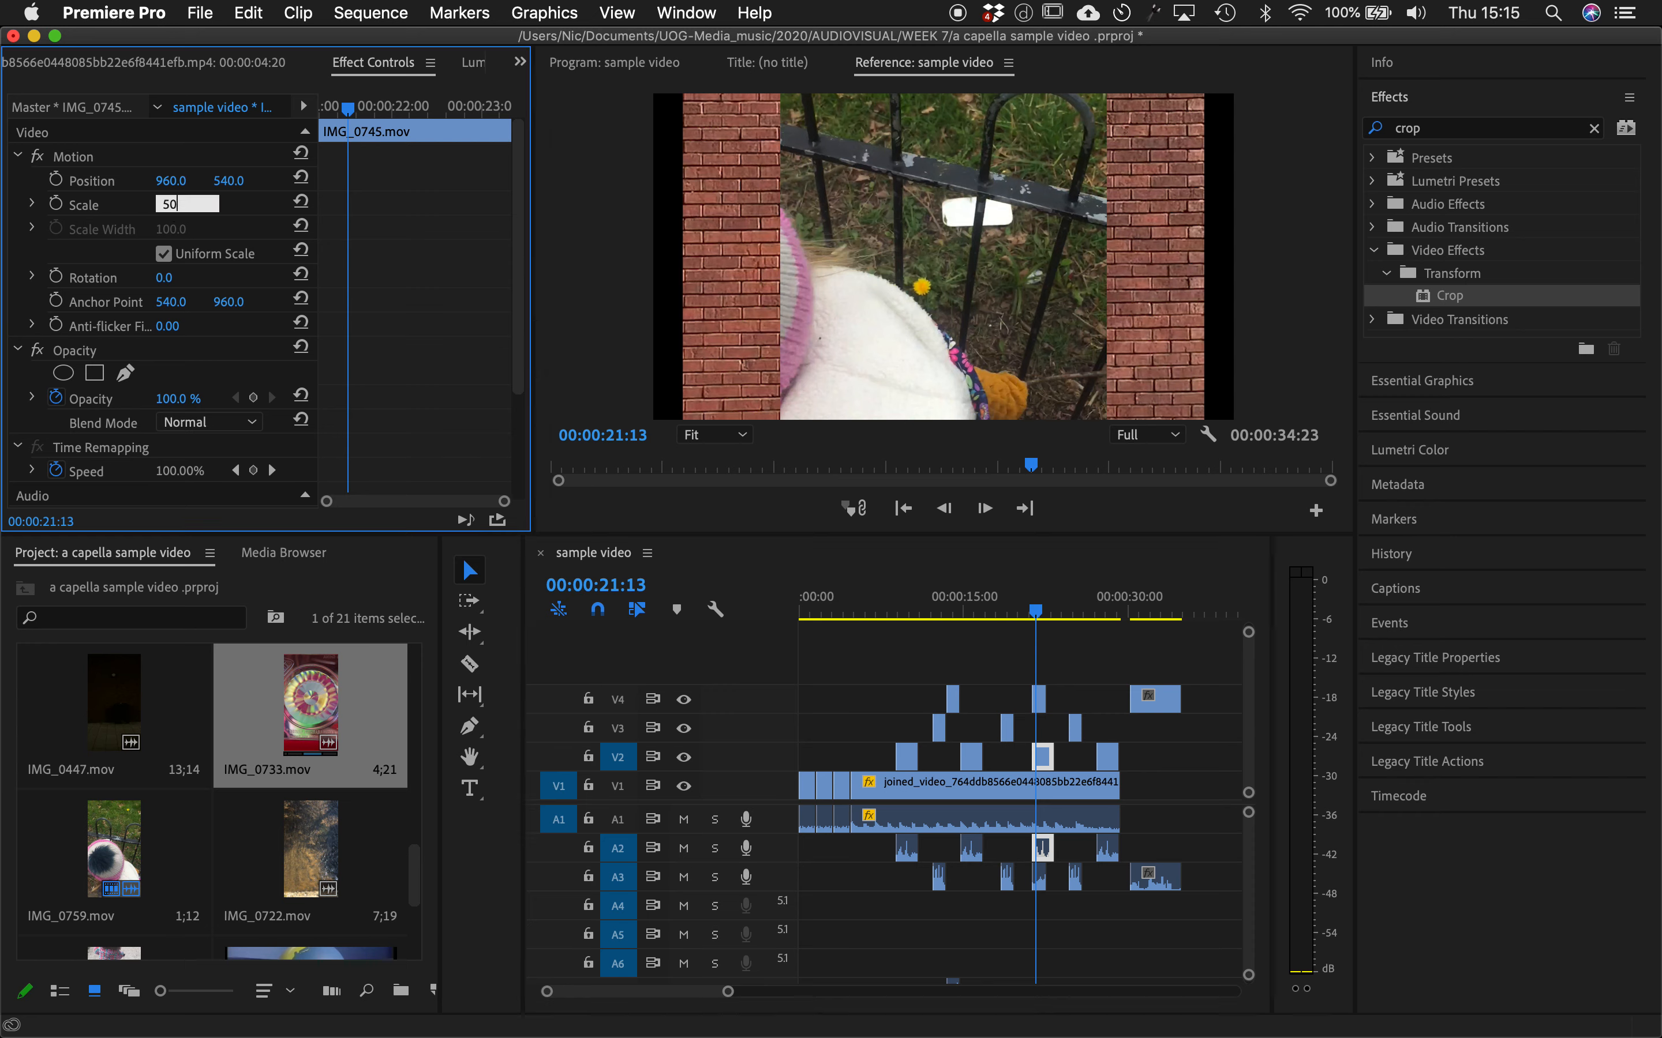
pyautogui.press('Return')
# - Copy the Crop effect from the second IMG_0745.mov clip on V2 and paste it onto the third and fourth clips
pyautogui.click(963, 596)
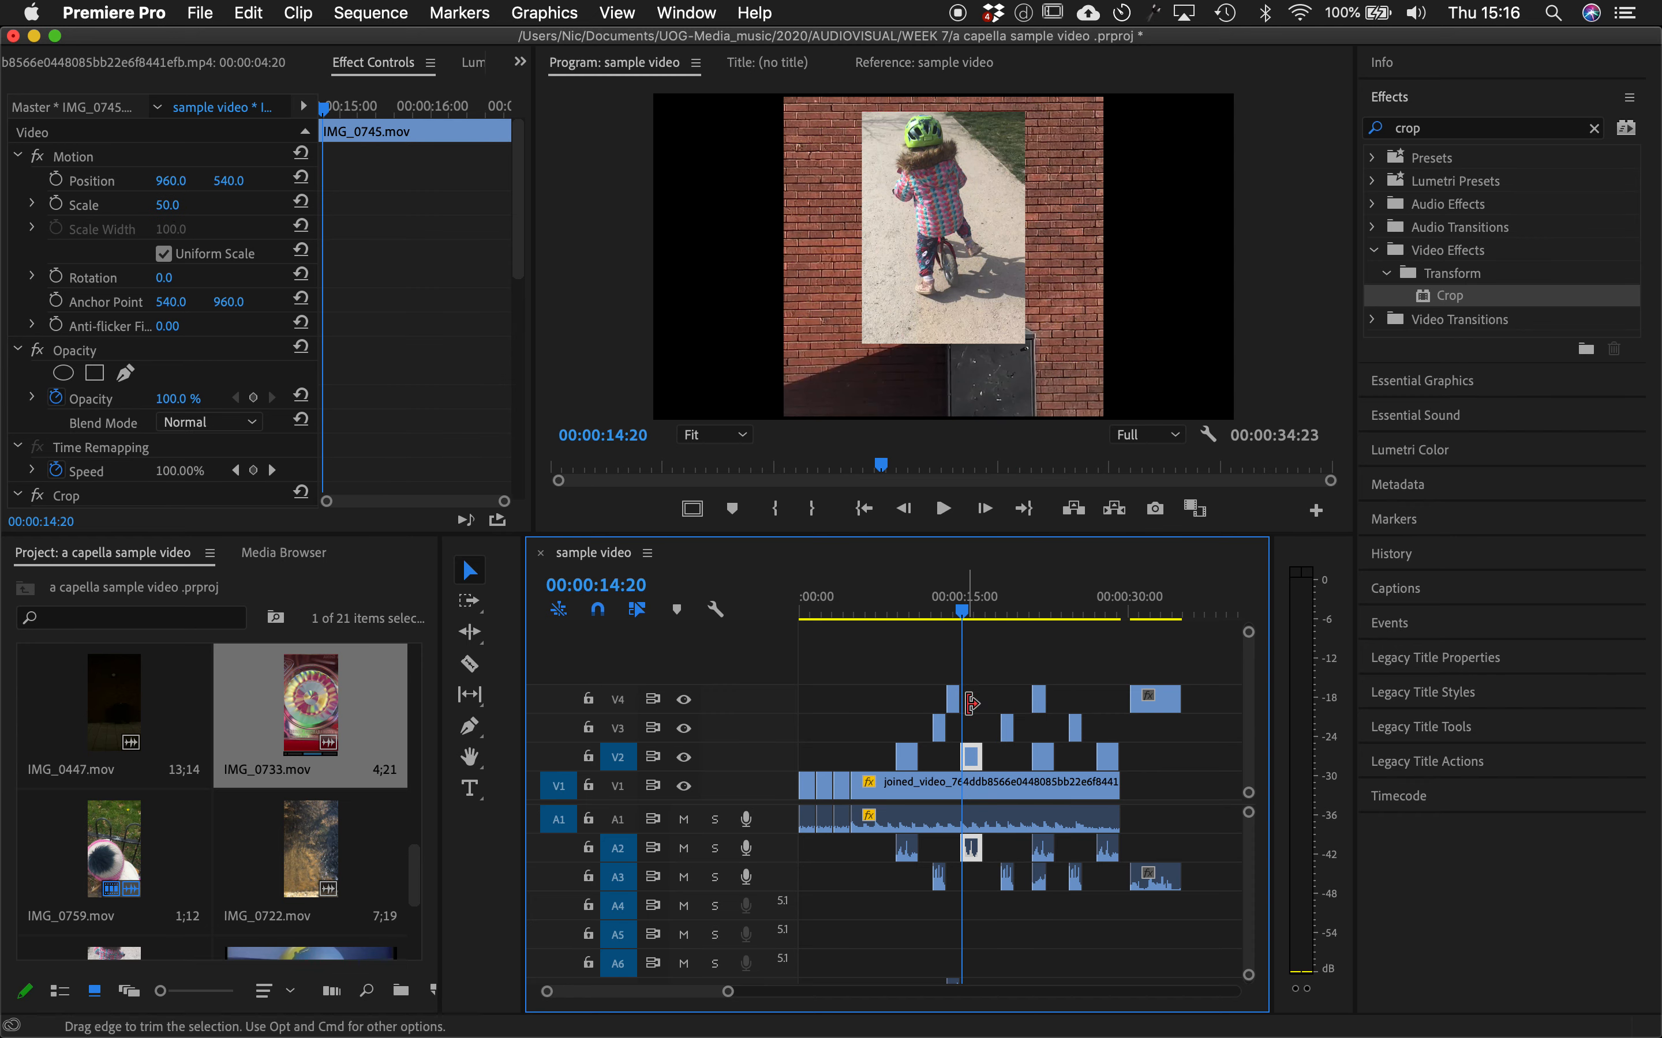
pyautogui.click(68, 496)
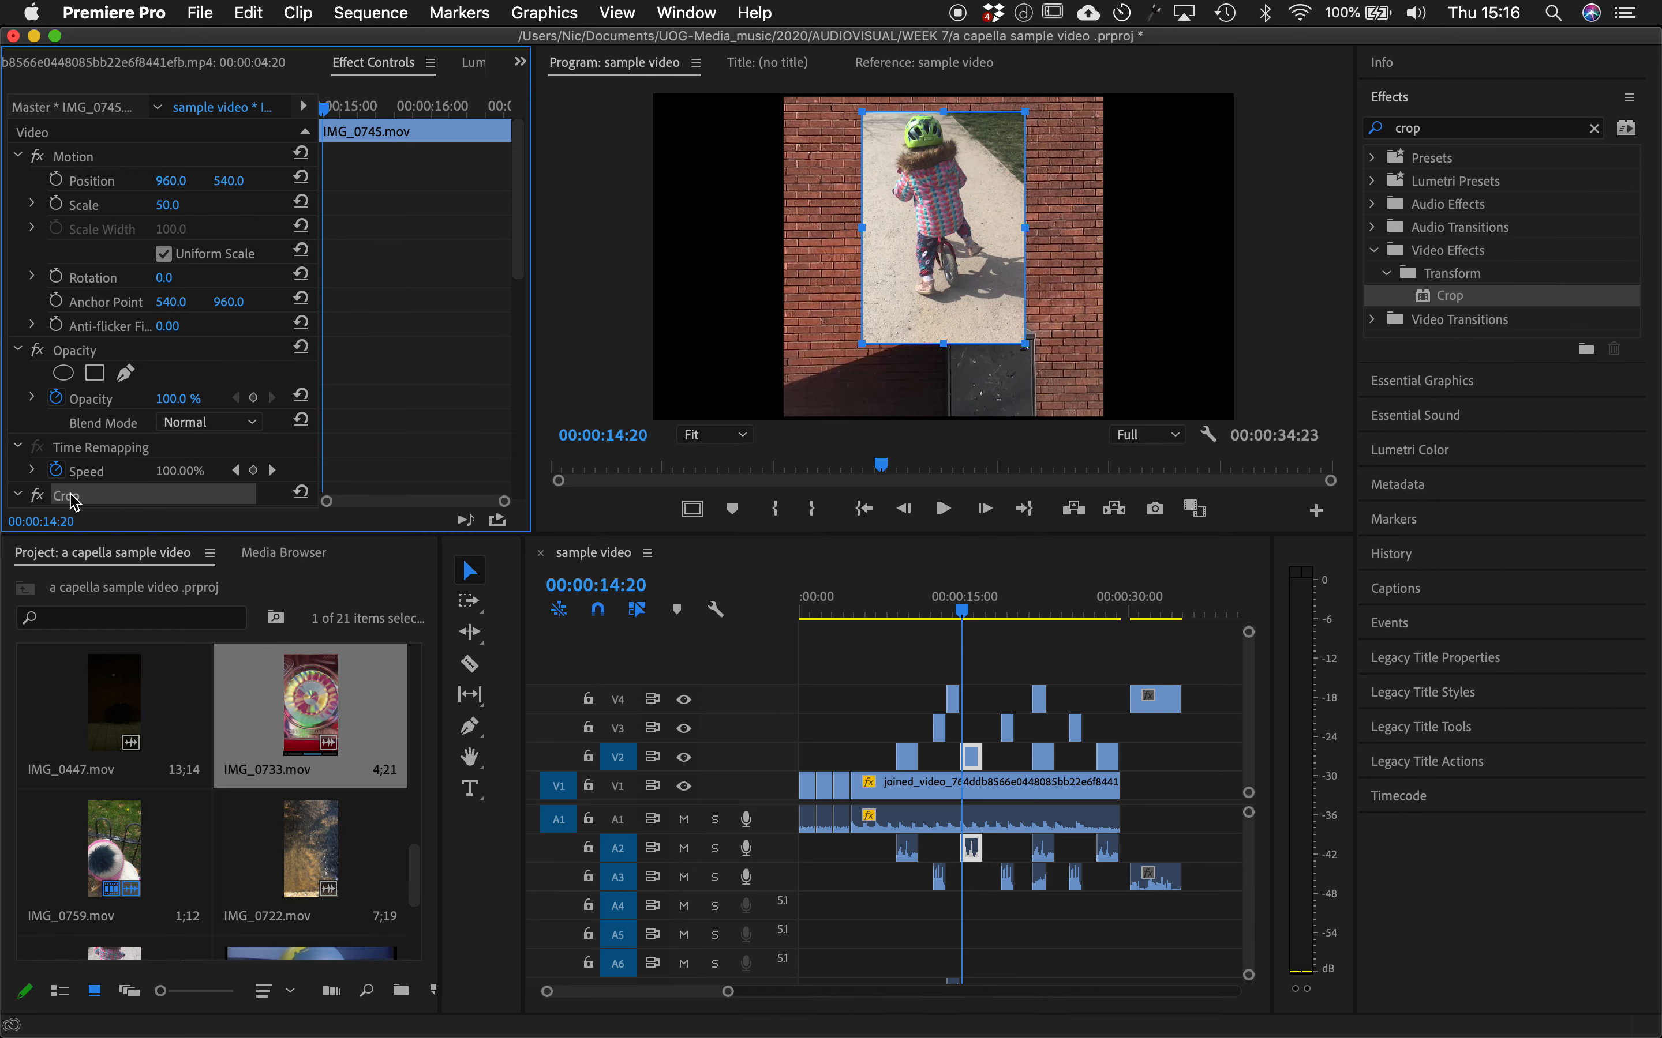
pyautogui.click(1033, 596)
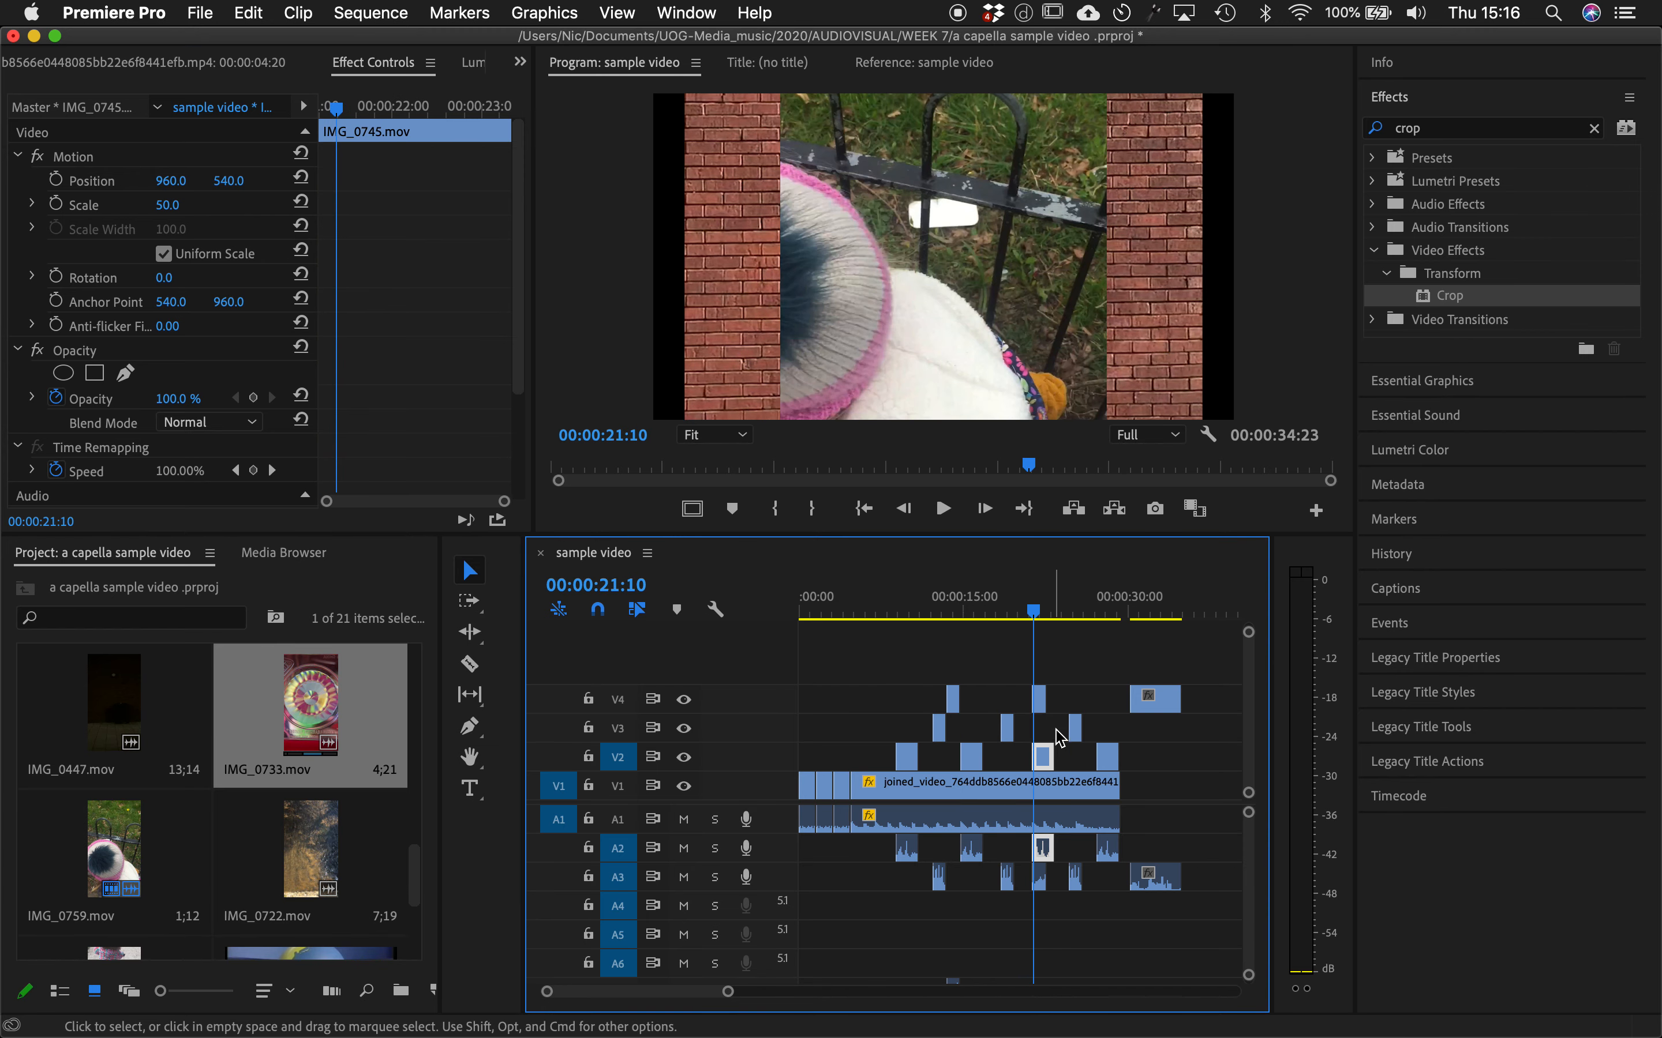
pyautogui.keyDown('shift'); pyautogui.click(1102, 758); pyautogui.keyUp('shift')
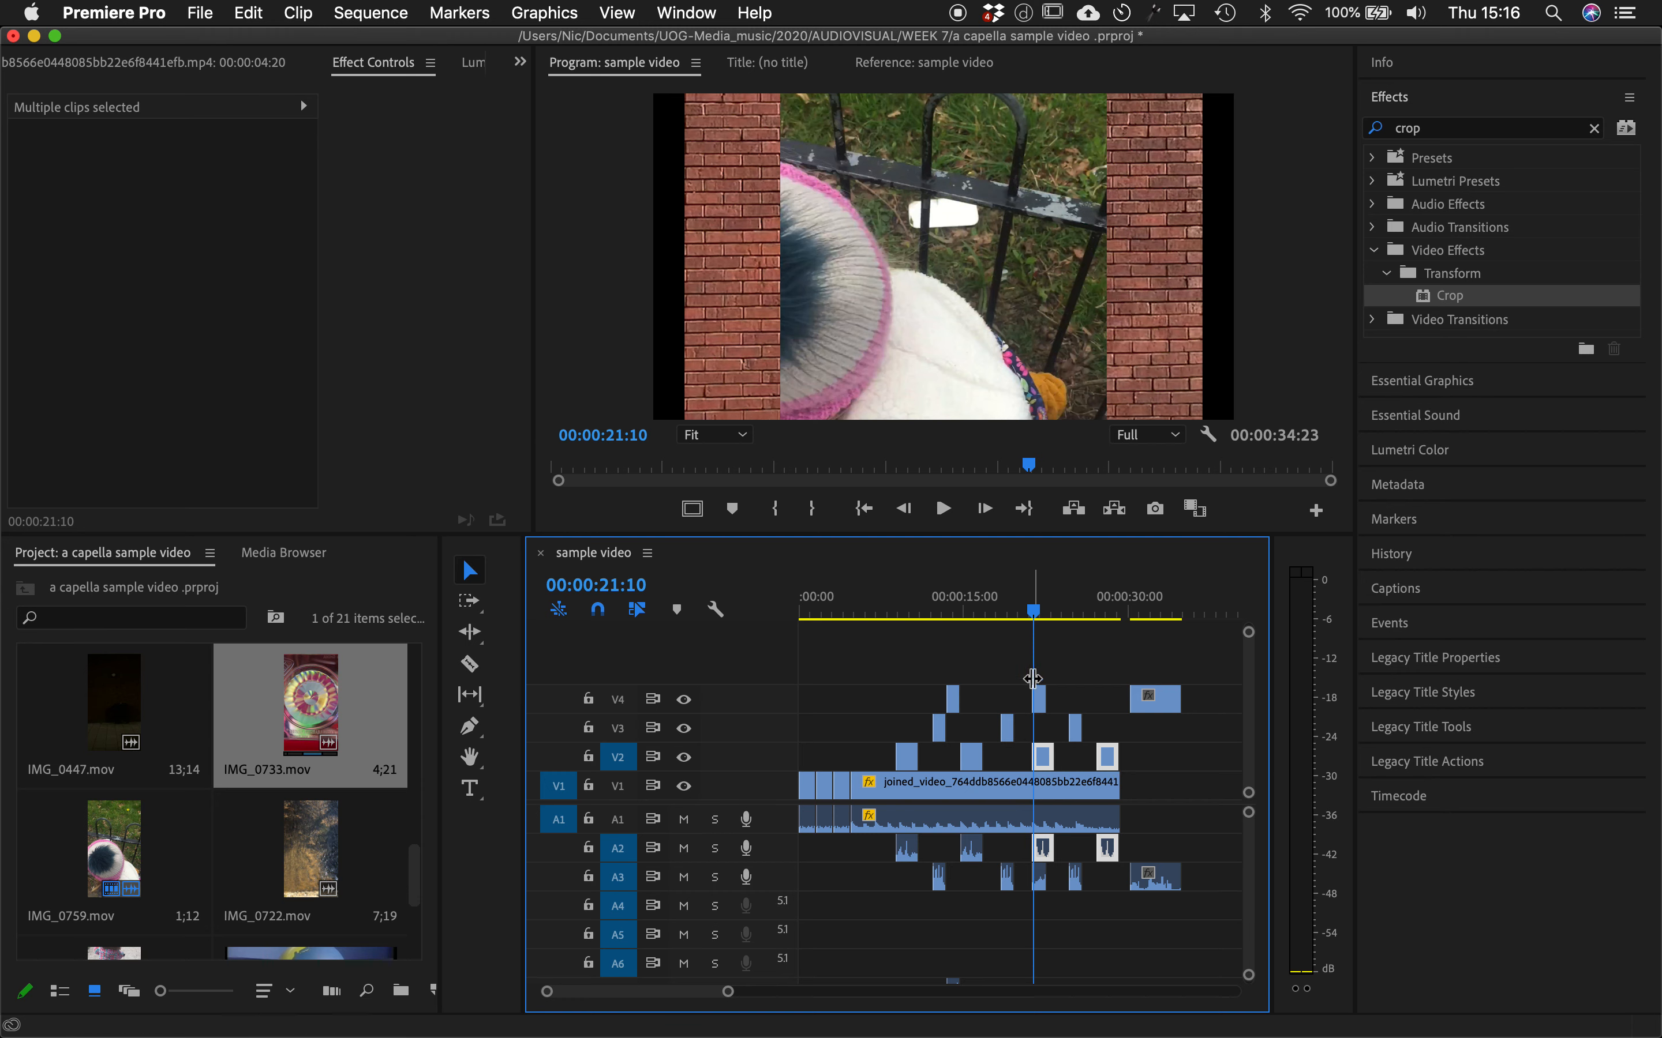
pyautogui.click(1047, 677)
pyautogui.click(1045, 757)
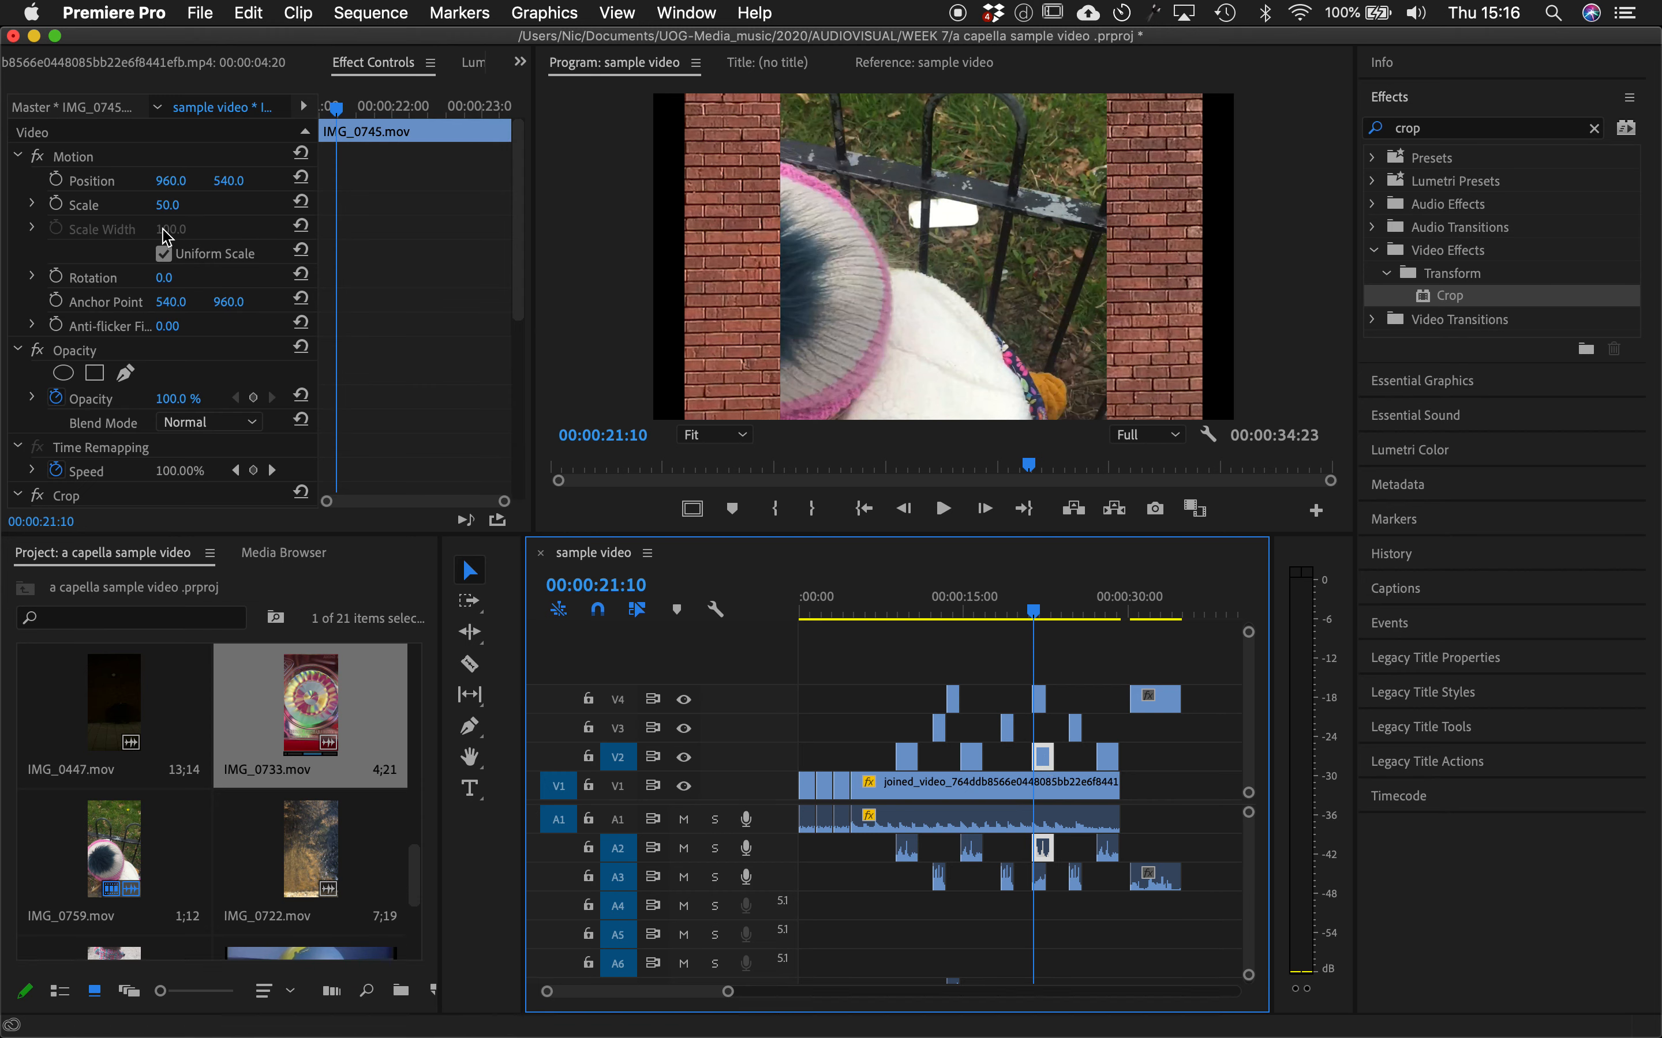
# - Set the Scale of the fourth IMG_0745.mov clip on V2 to 50
pyautogui.click(185, 204)
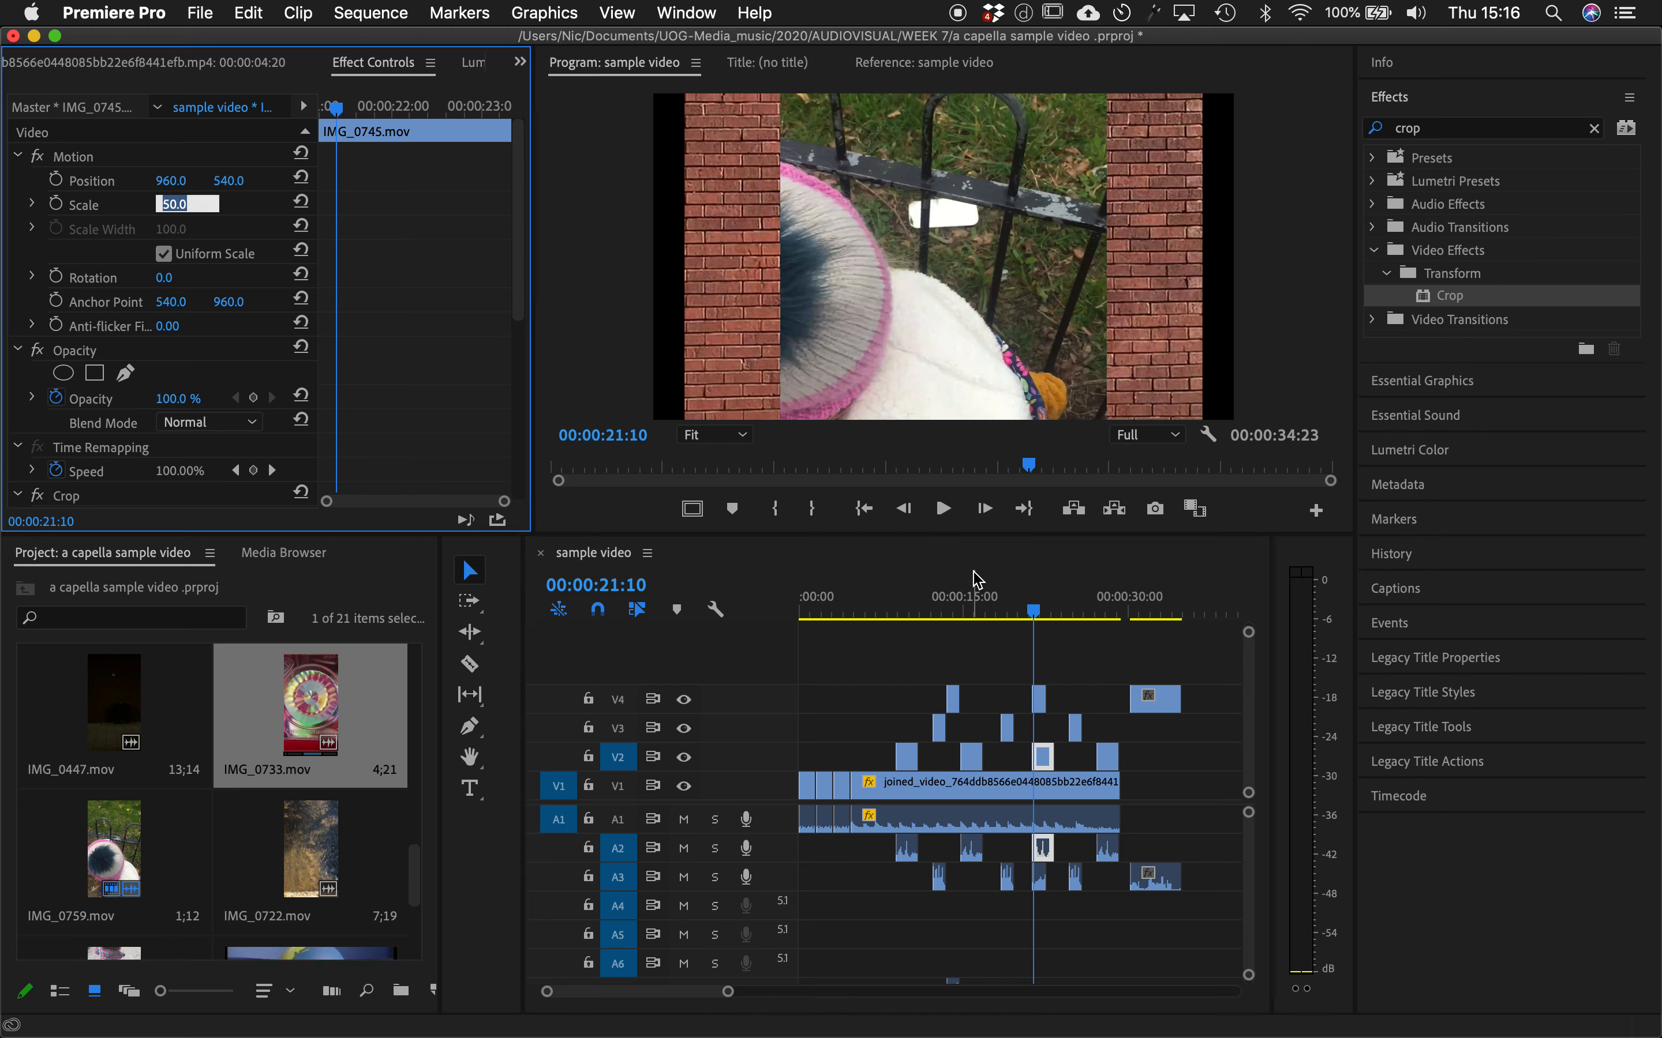
pyautogui.click(1108, 608)
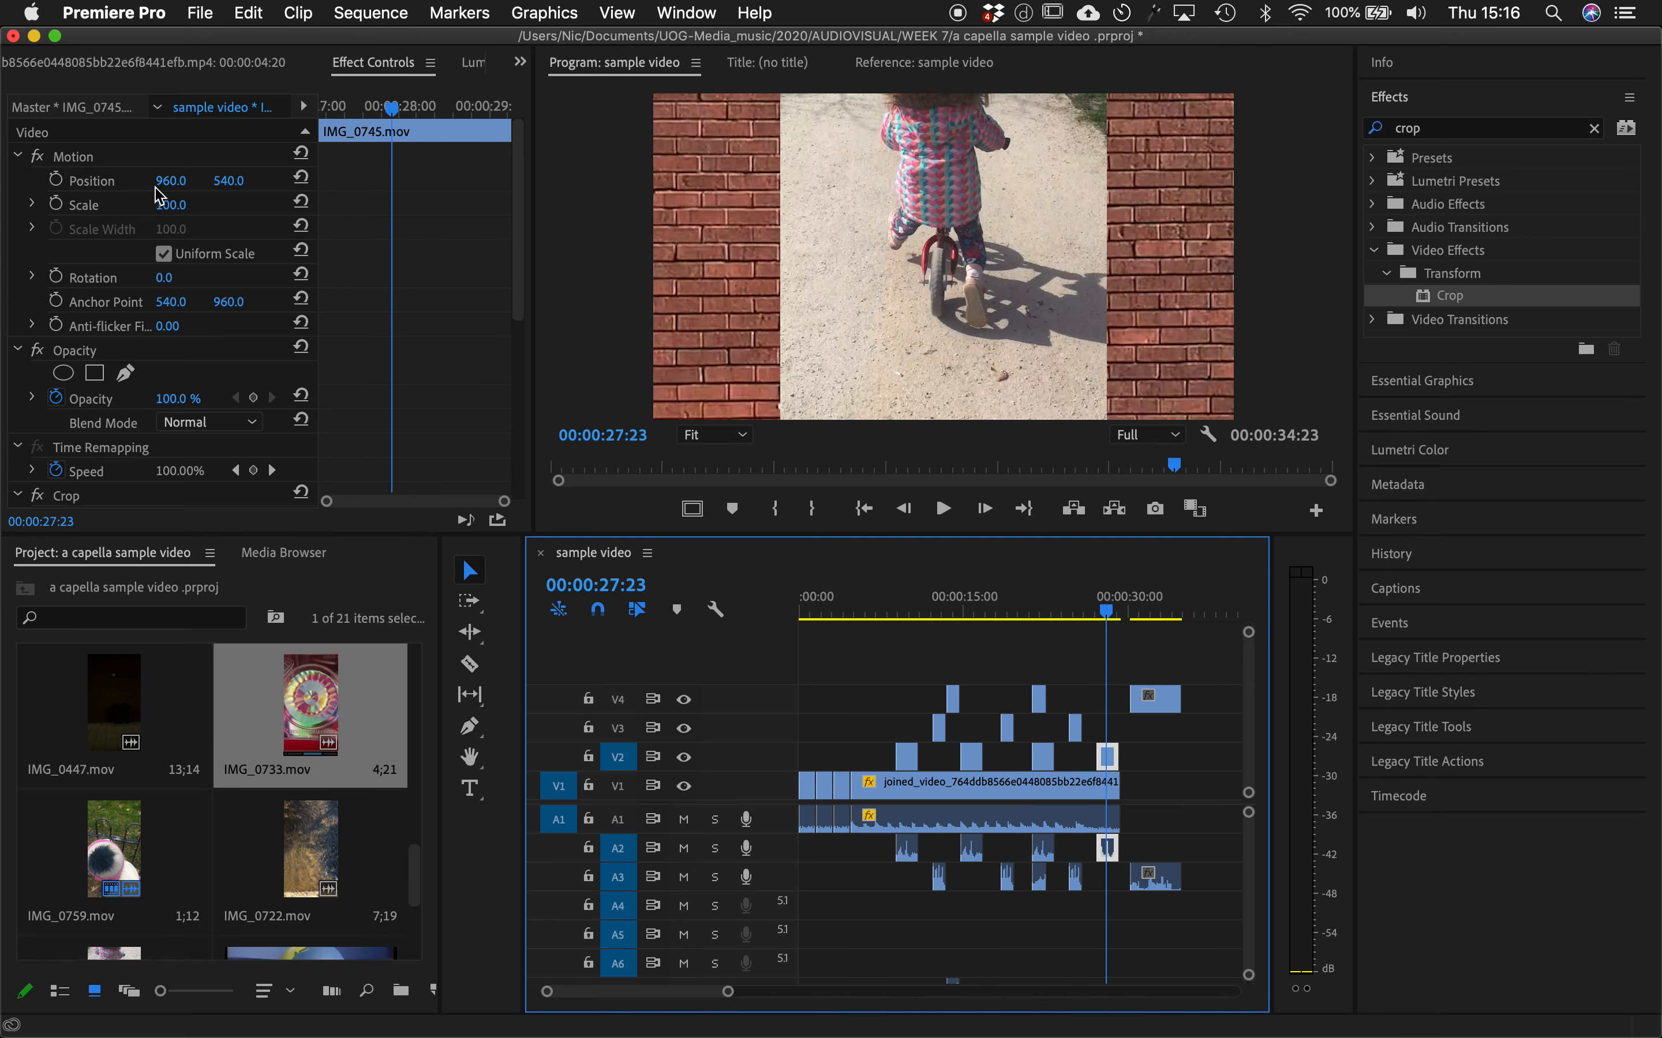
pyautogui.click(188, 201)
pyautogui.write('50')
pyautogui.press('Return')
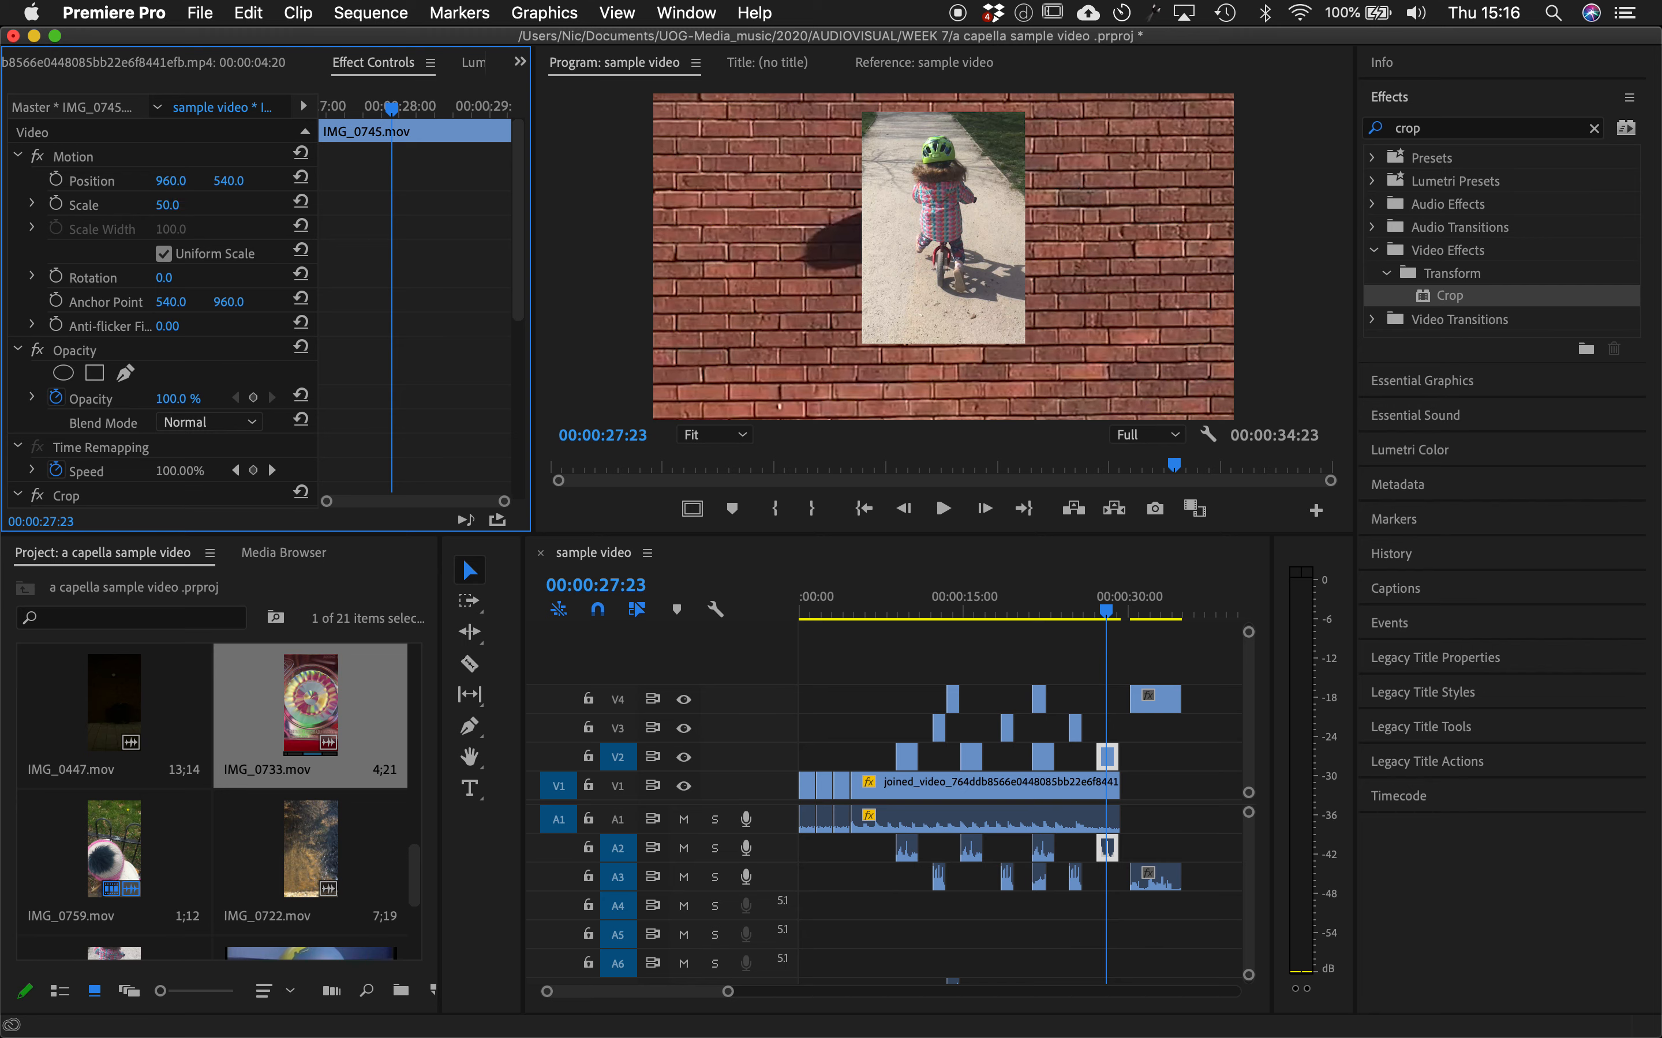
# - Scale the first clip on V3, IMG_0731.mov, to 56 while previewing it at 00:00:12:17
pyautogui.moveTo(1105, 608); pyautogui.dragTo(938, 615)
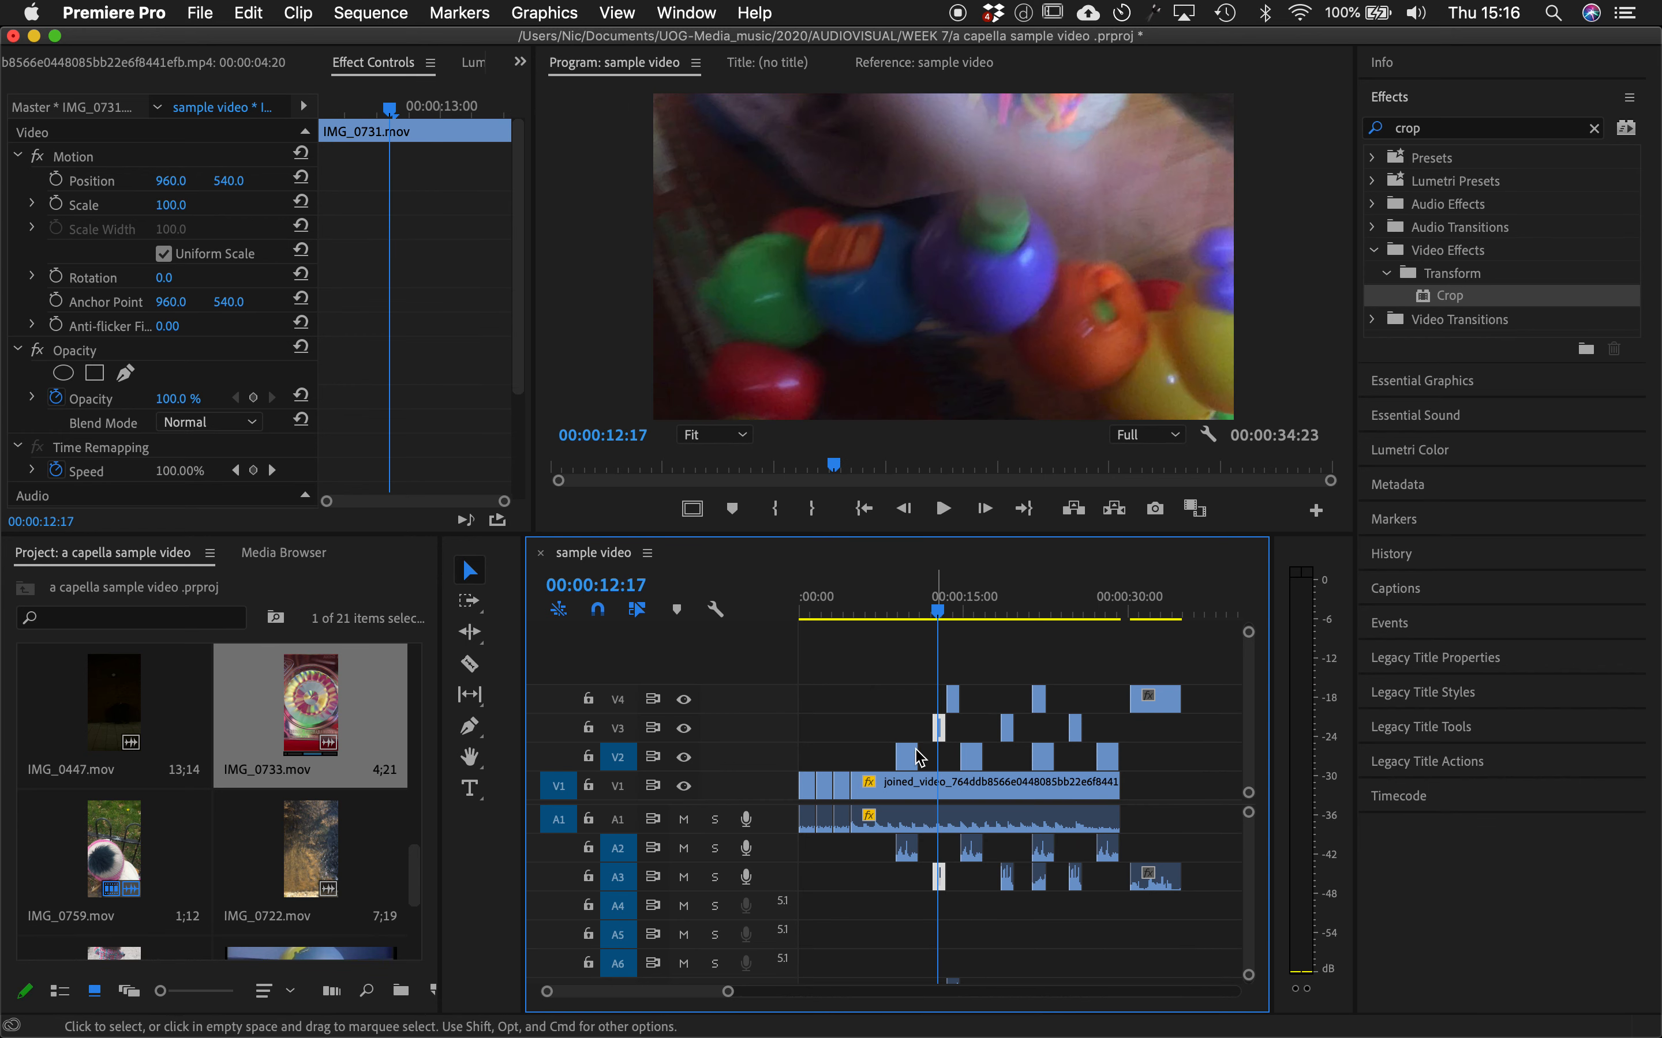
pyautogui.click(936, 701)
pyautogui.click(940, 728)
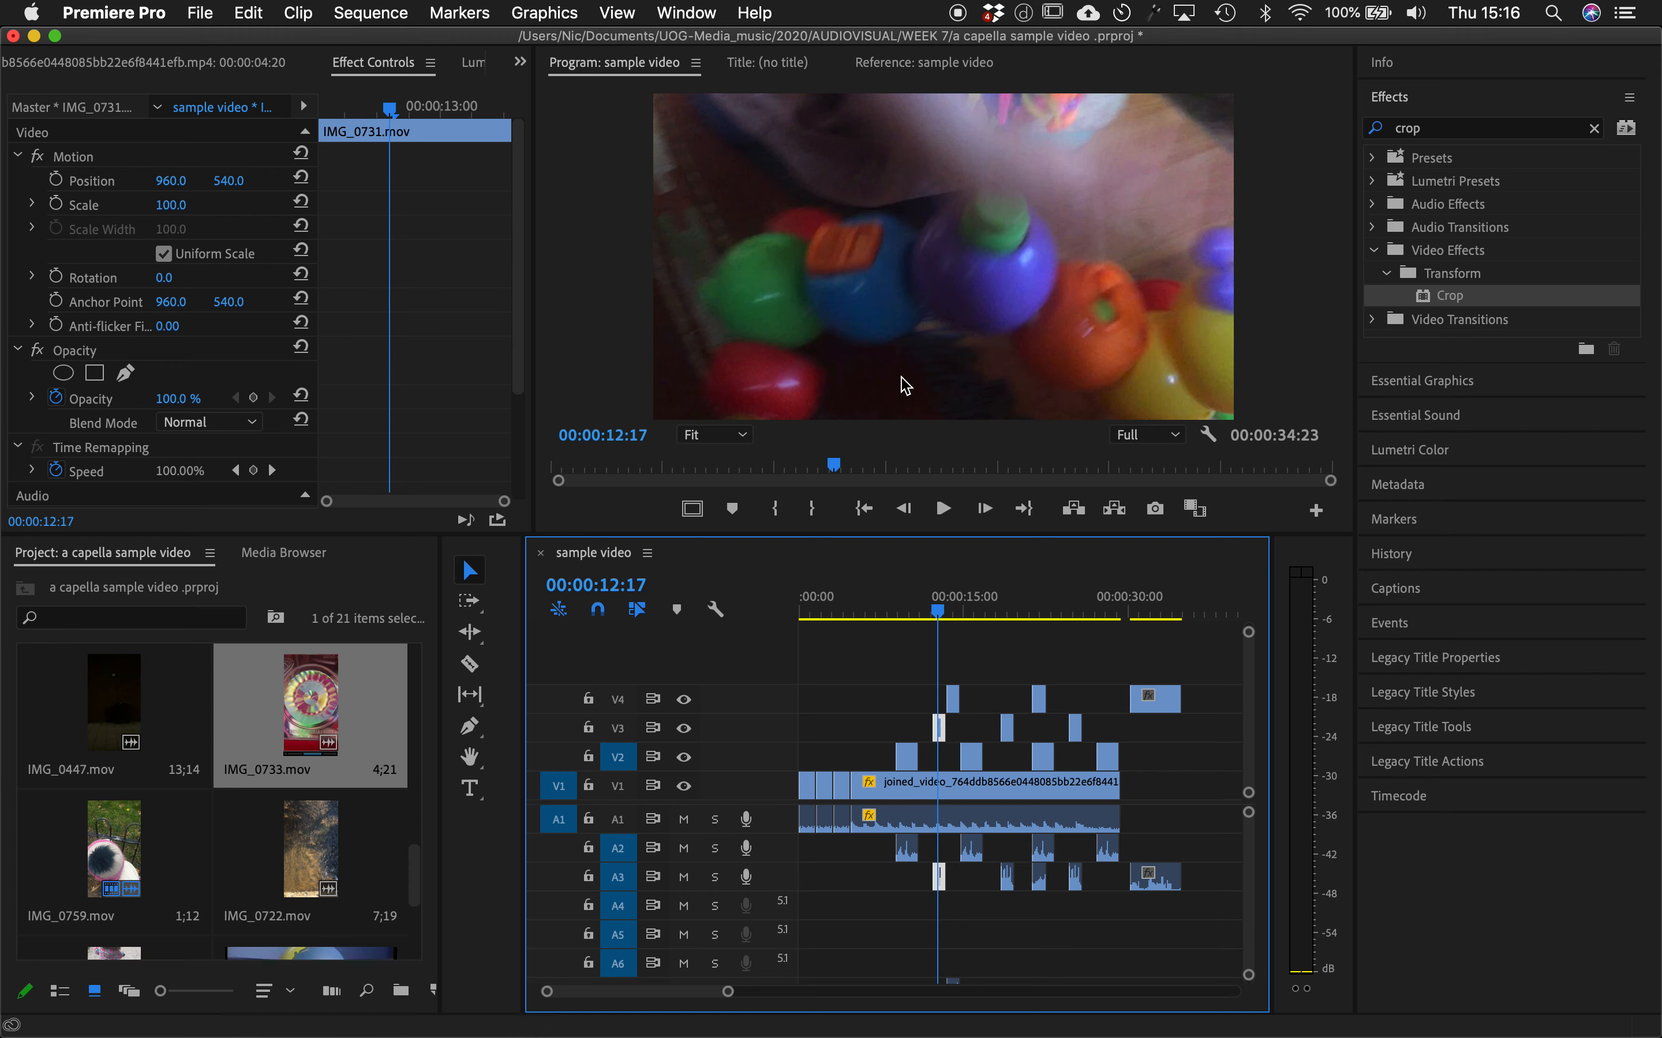
pyautogui.moveTo(177, 209); pyautogui.dragTo(138, 210)
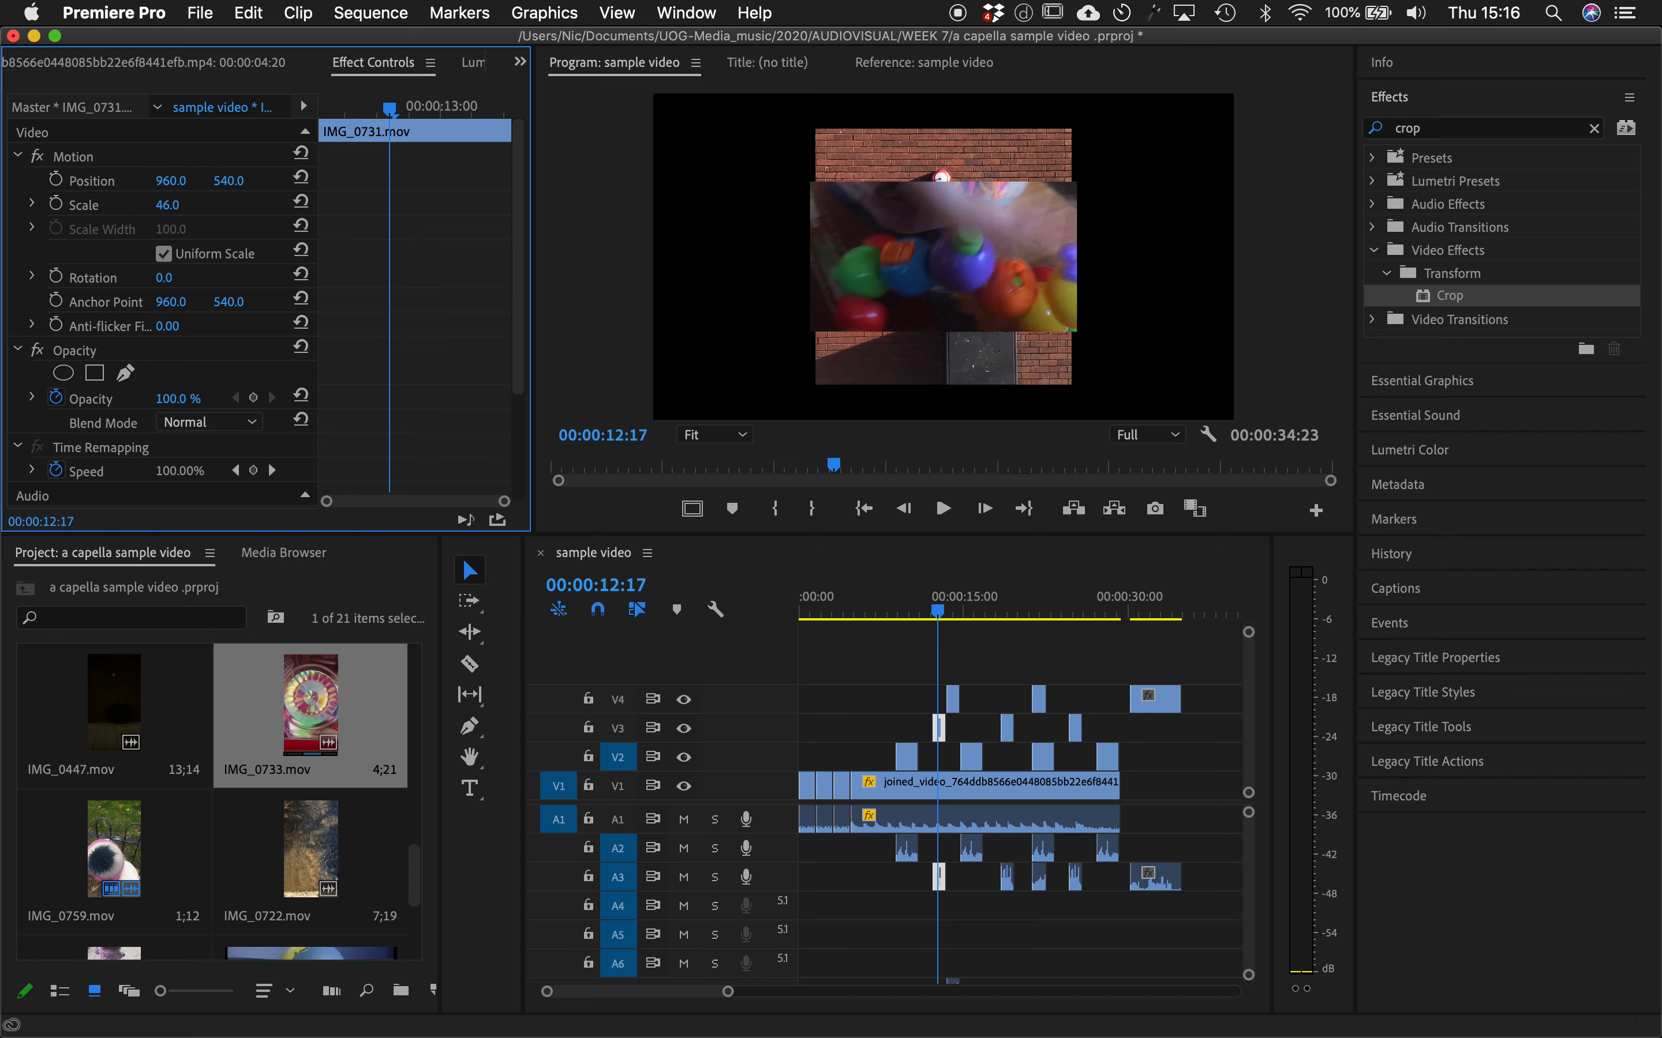
pyautogui.moveTo(138, 209); pyautogui.dragTo(146, 210)
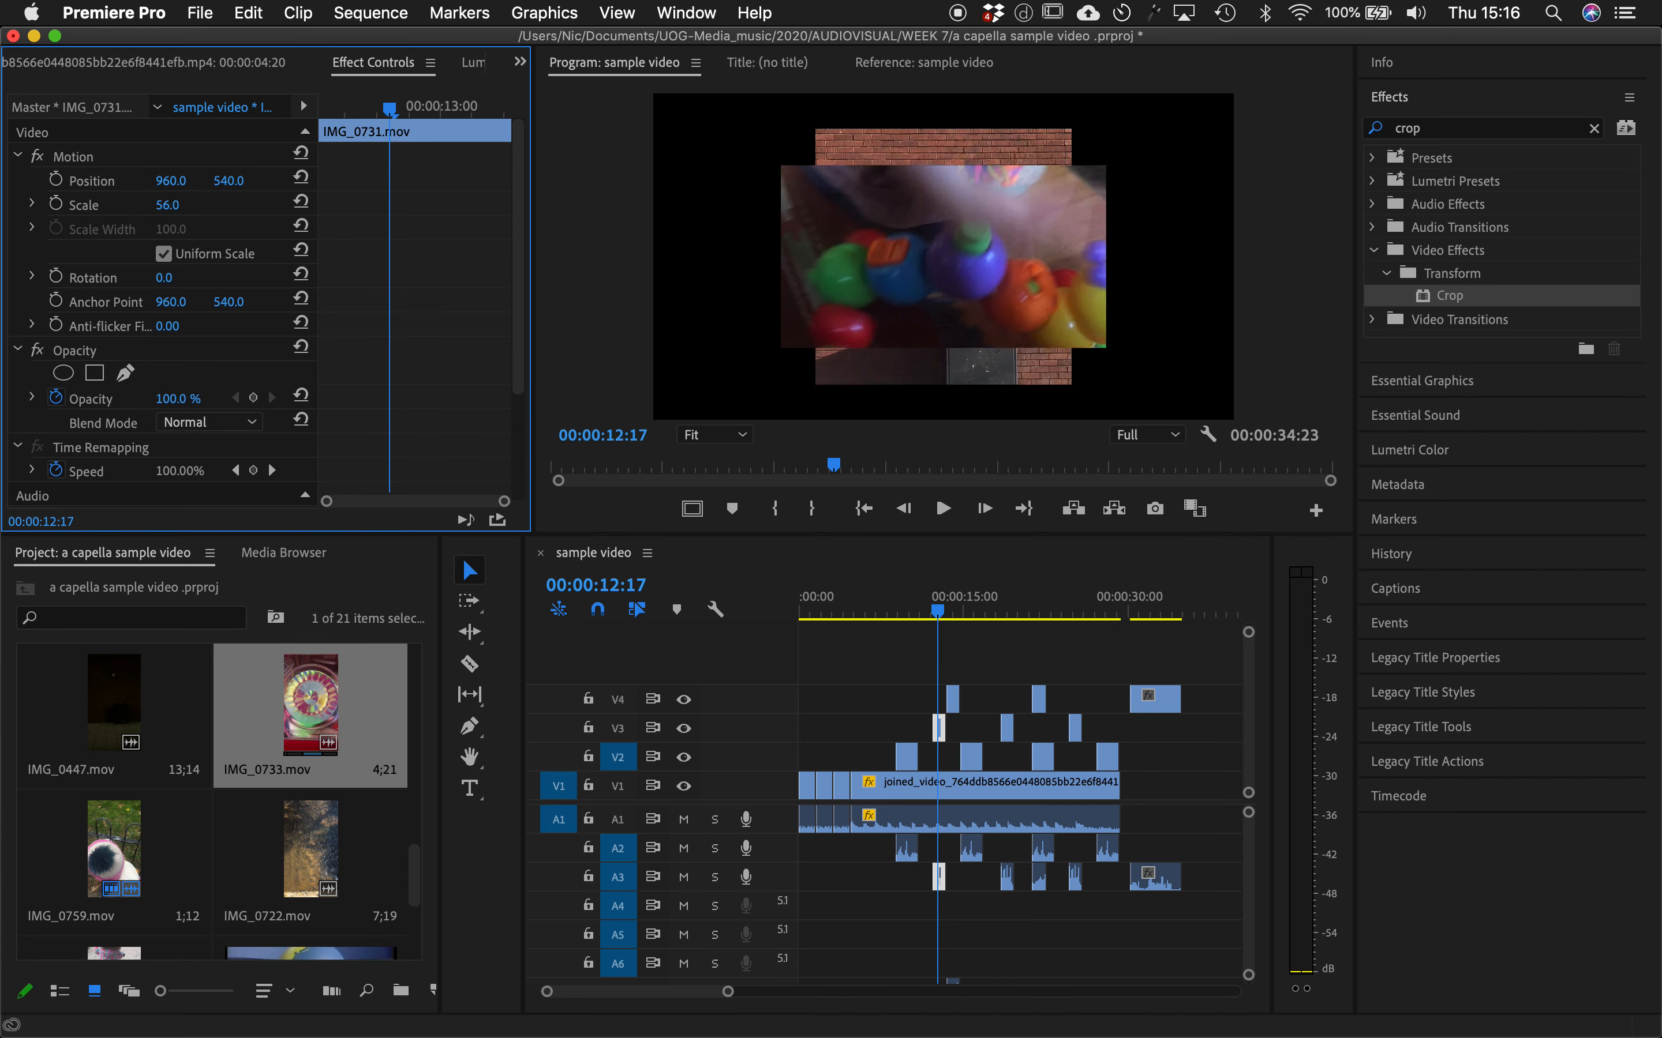
# - Turn on Rotation keyframing for the IMG_0731.mov clip on V3 at its start, 00:00:12:06, with a value of 0
pyautogui.moveTo(939, 614); pyautogui.dragTo(940, 617)
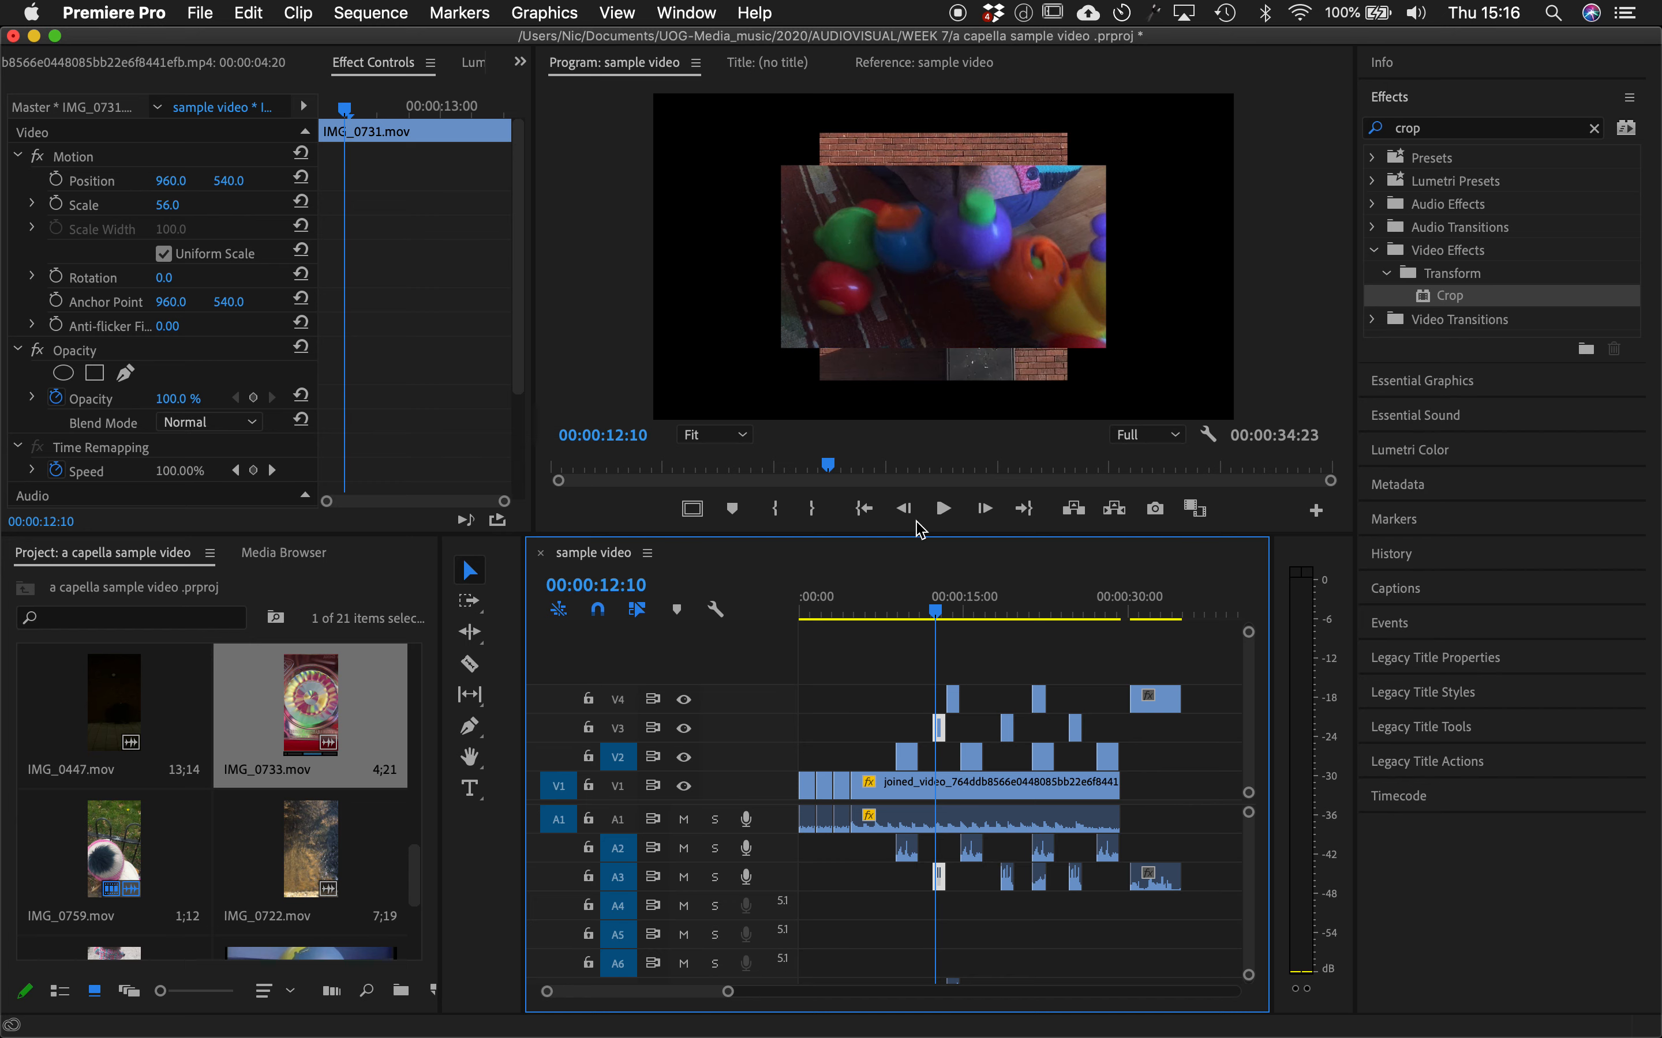
pyautogui.moveTo(936, 612); pyautogui.dragTo(932, 611)
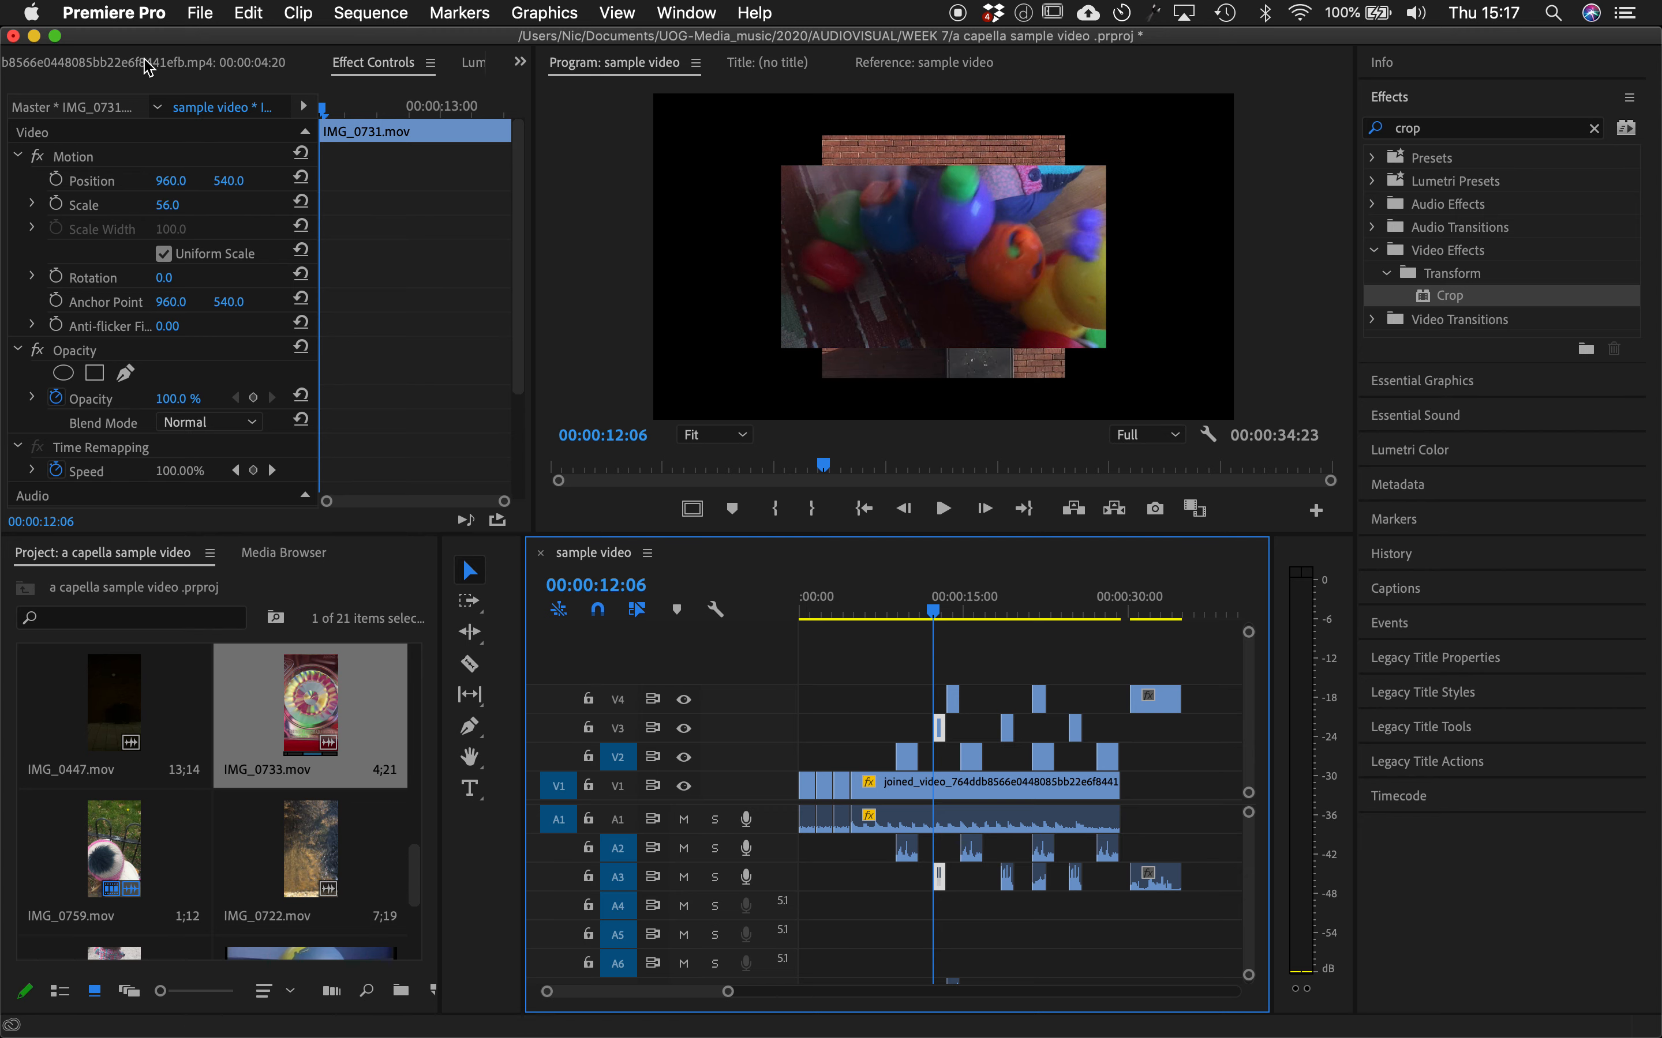
pyautogui.doubleClick(939, 729)
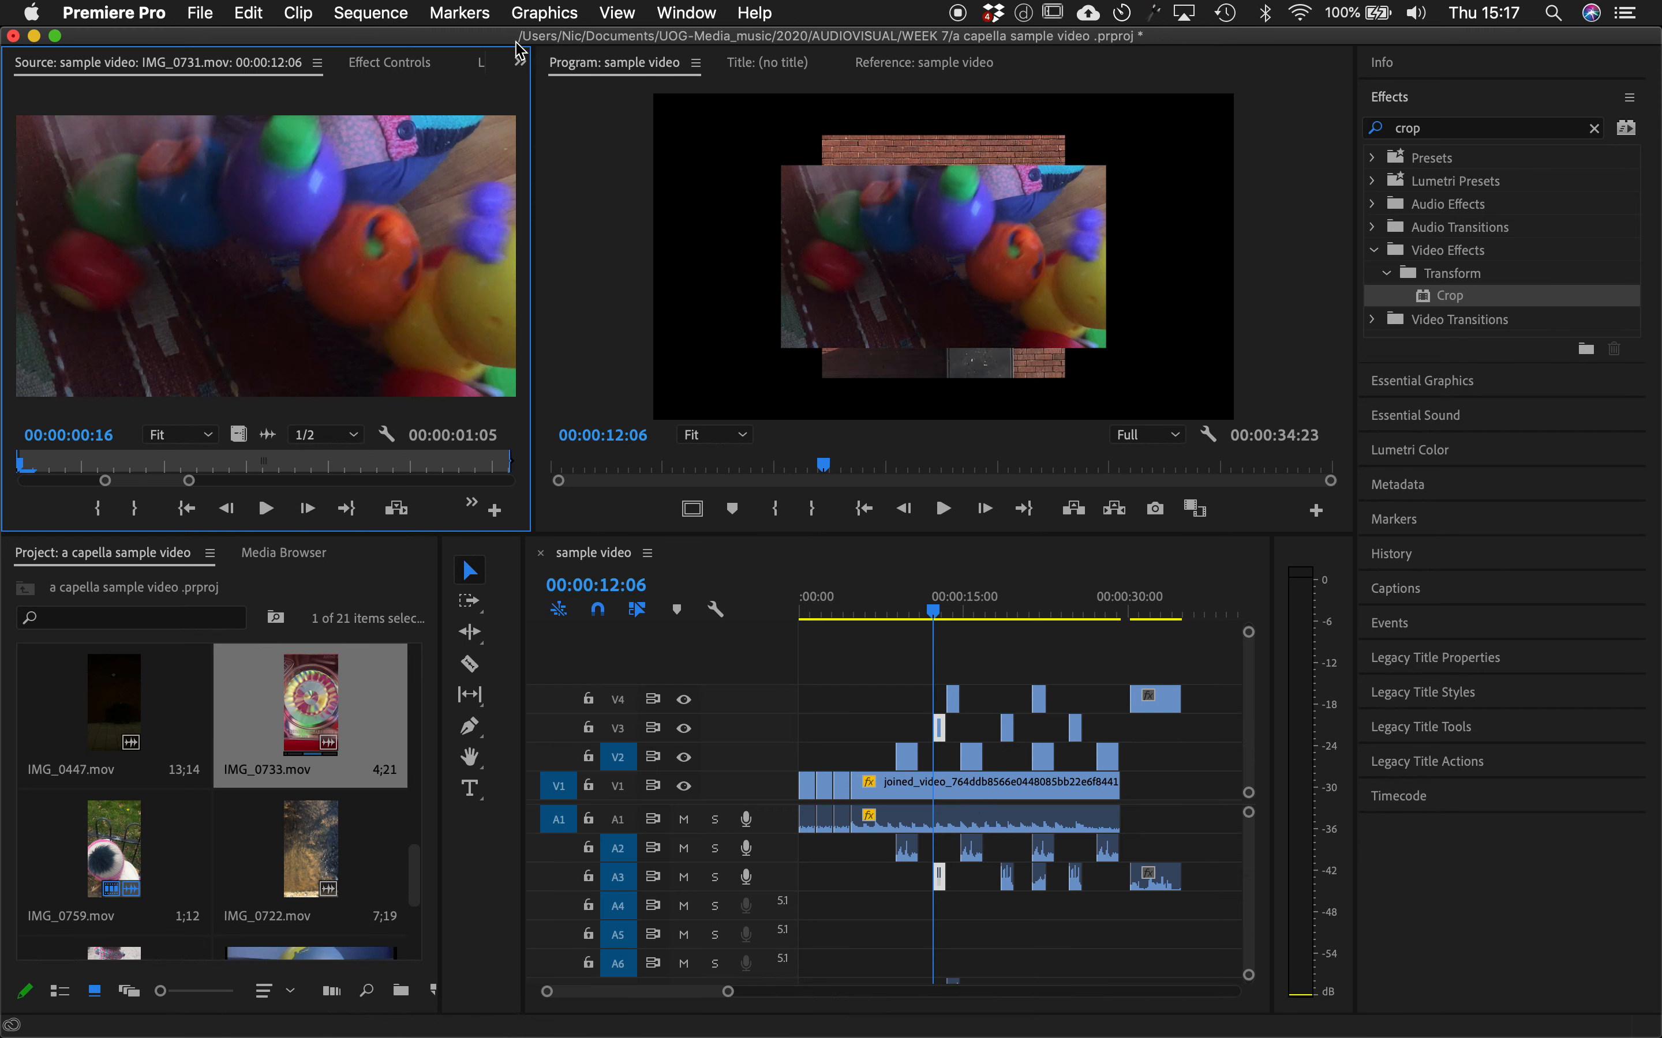
pyautogui.click(520, 62)
pyautogui.click(553, 112)
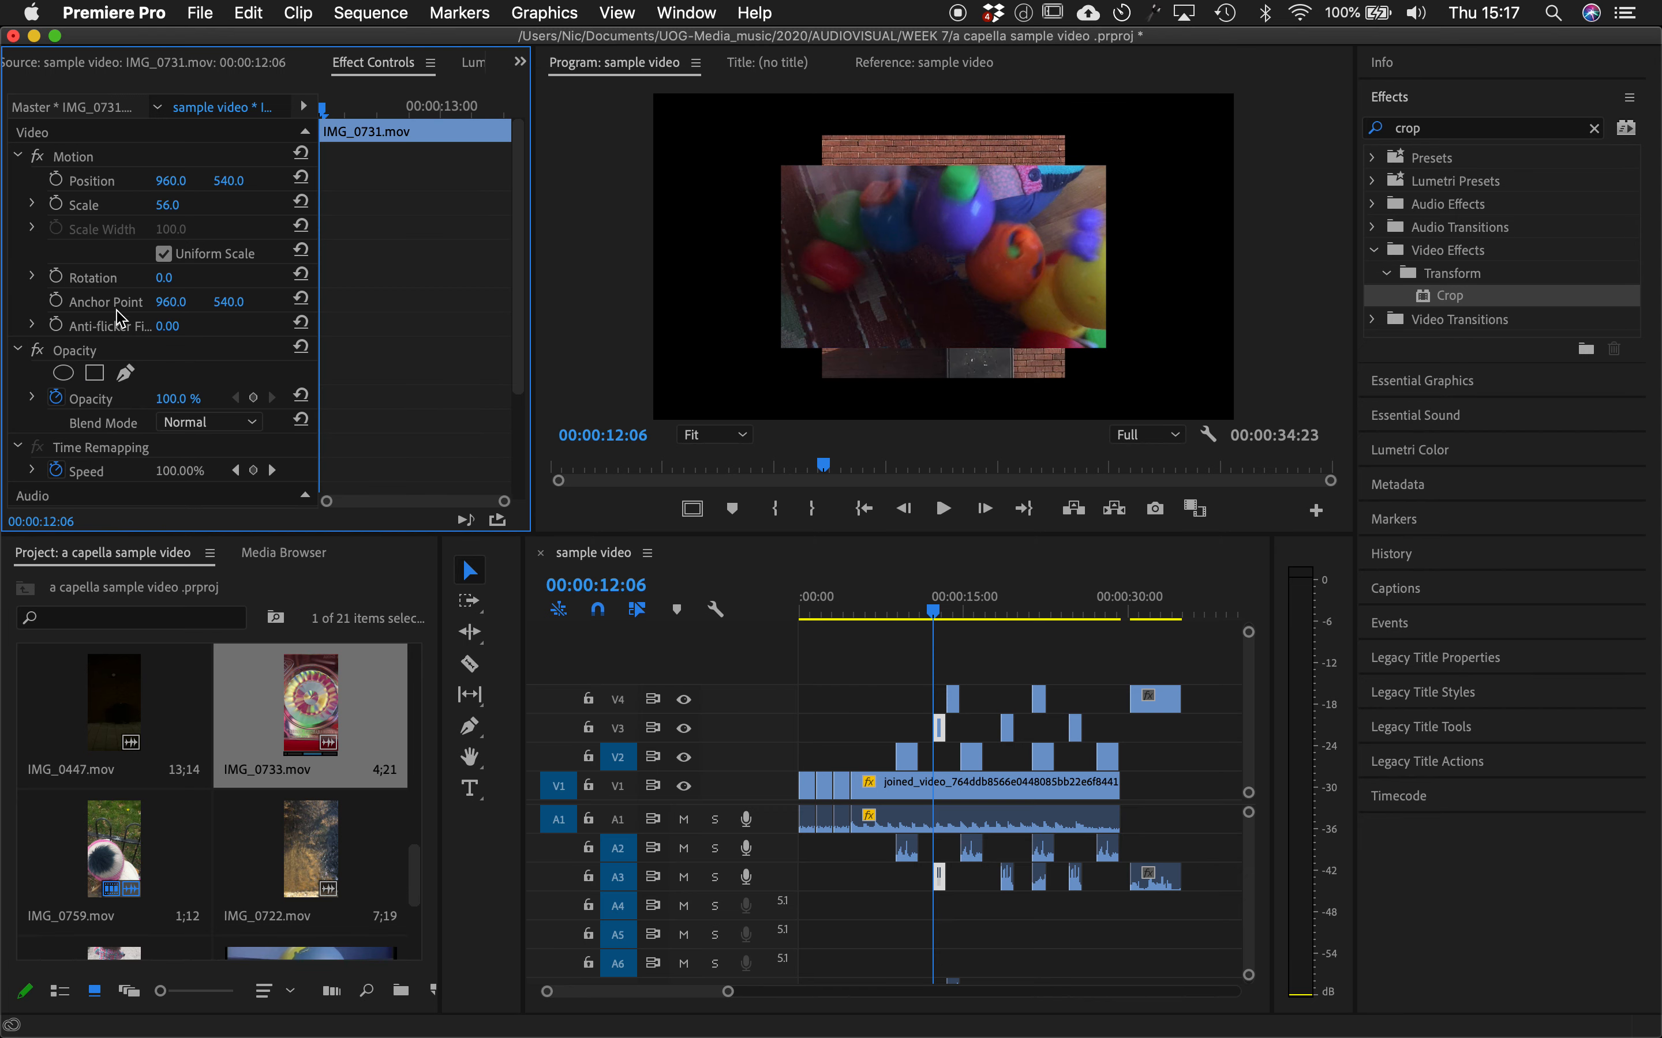
pyautogui.click(57, 277)
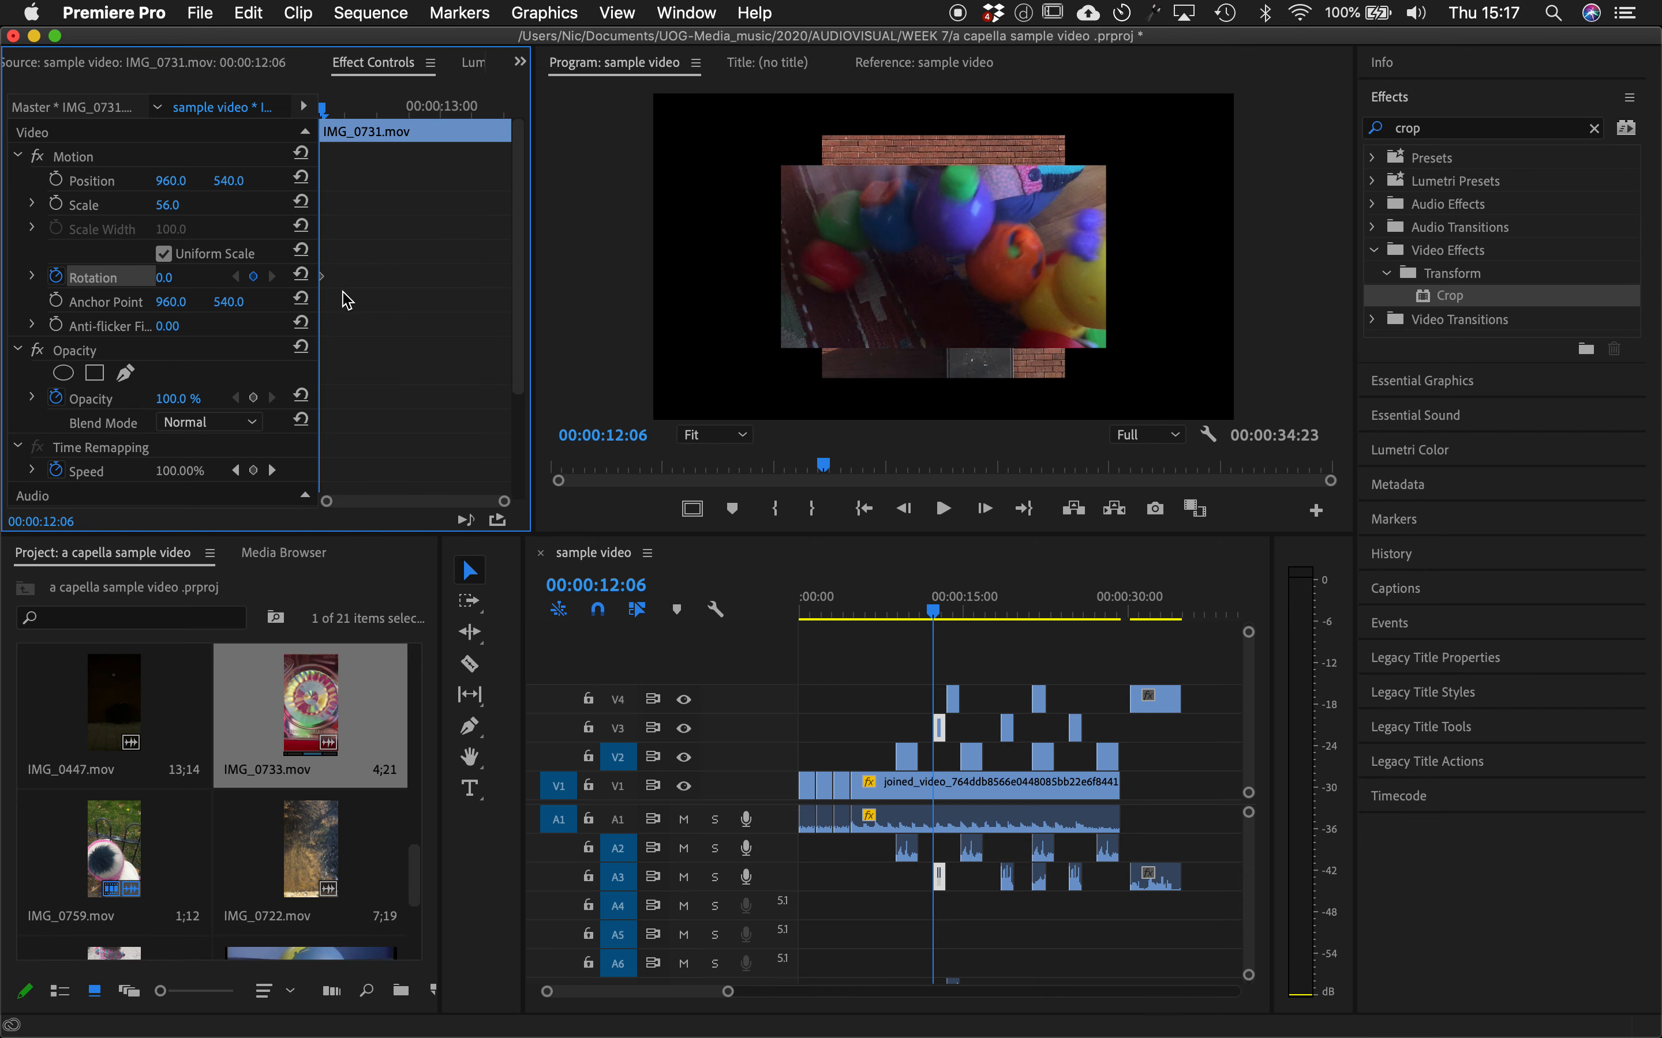
# - Add a Rotation keyframe of 360 at the end of the first V3 clip, at 00:00:13:10
pyautogui.moveTo(934, 613); pyautogui.dragTo(945, 607)
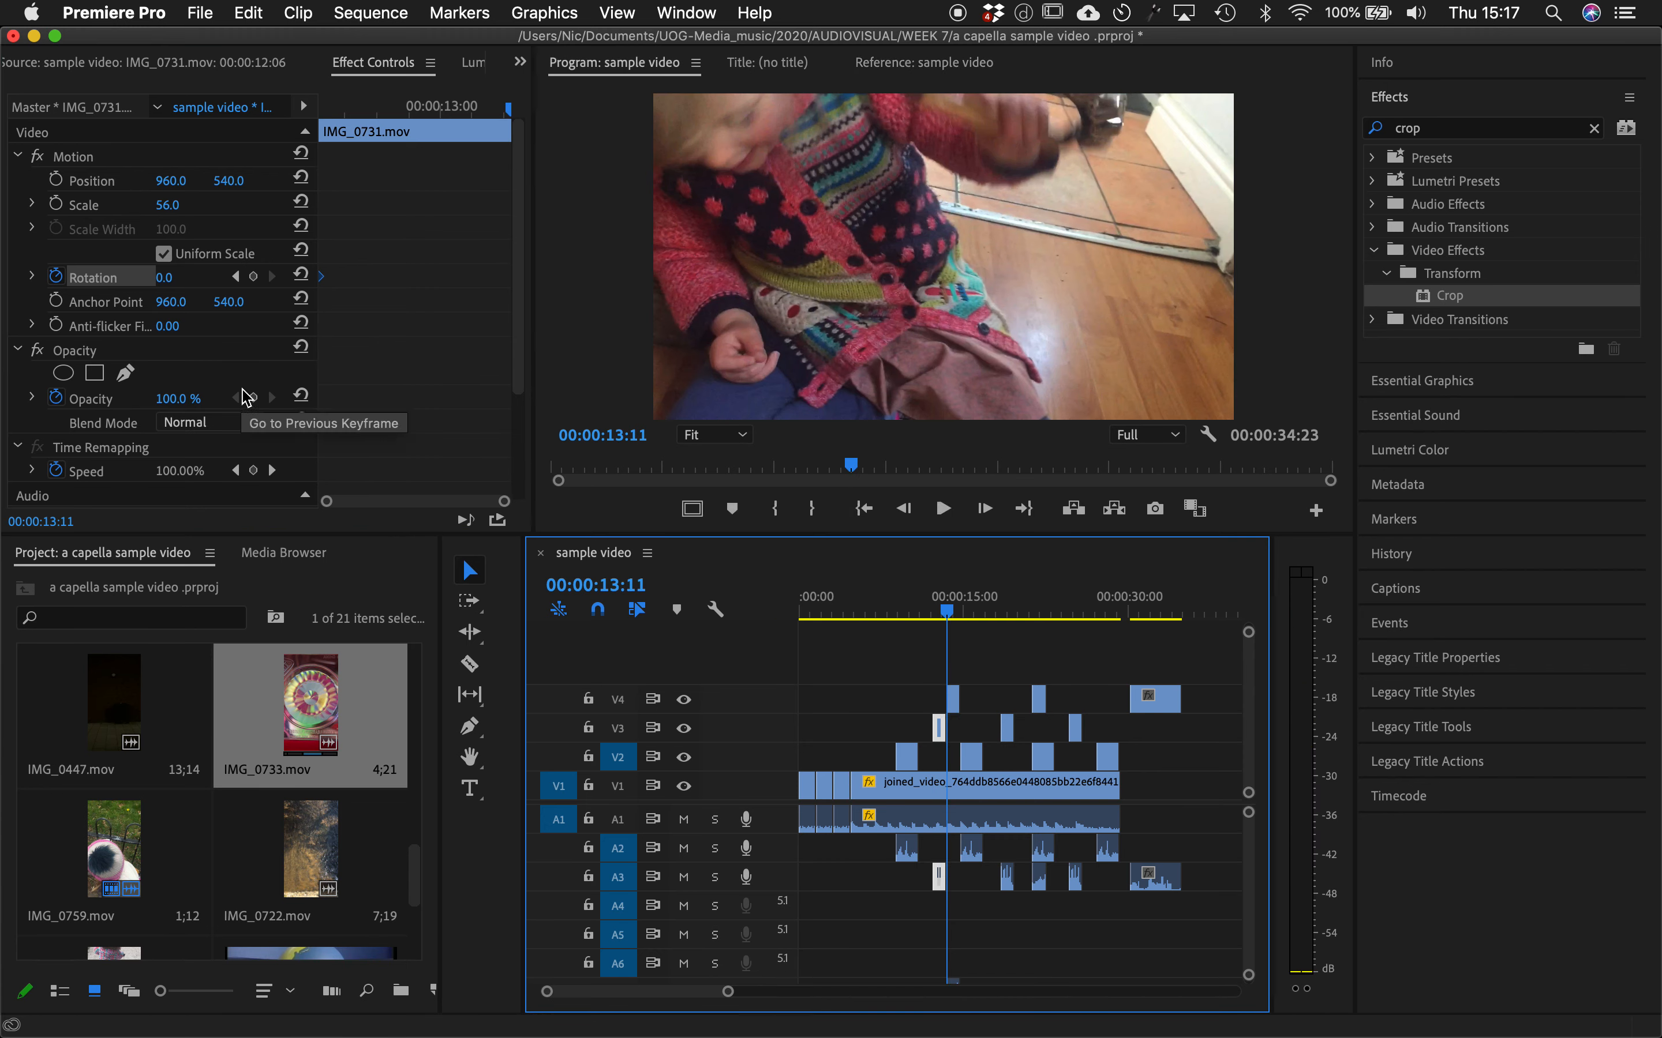
pyautogui.click(245, 398)
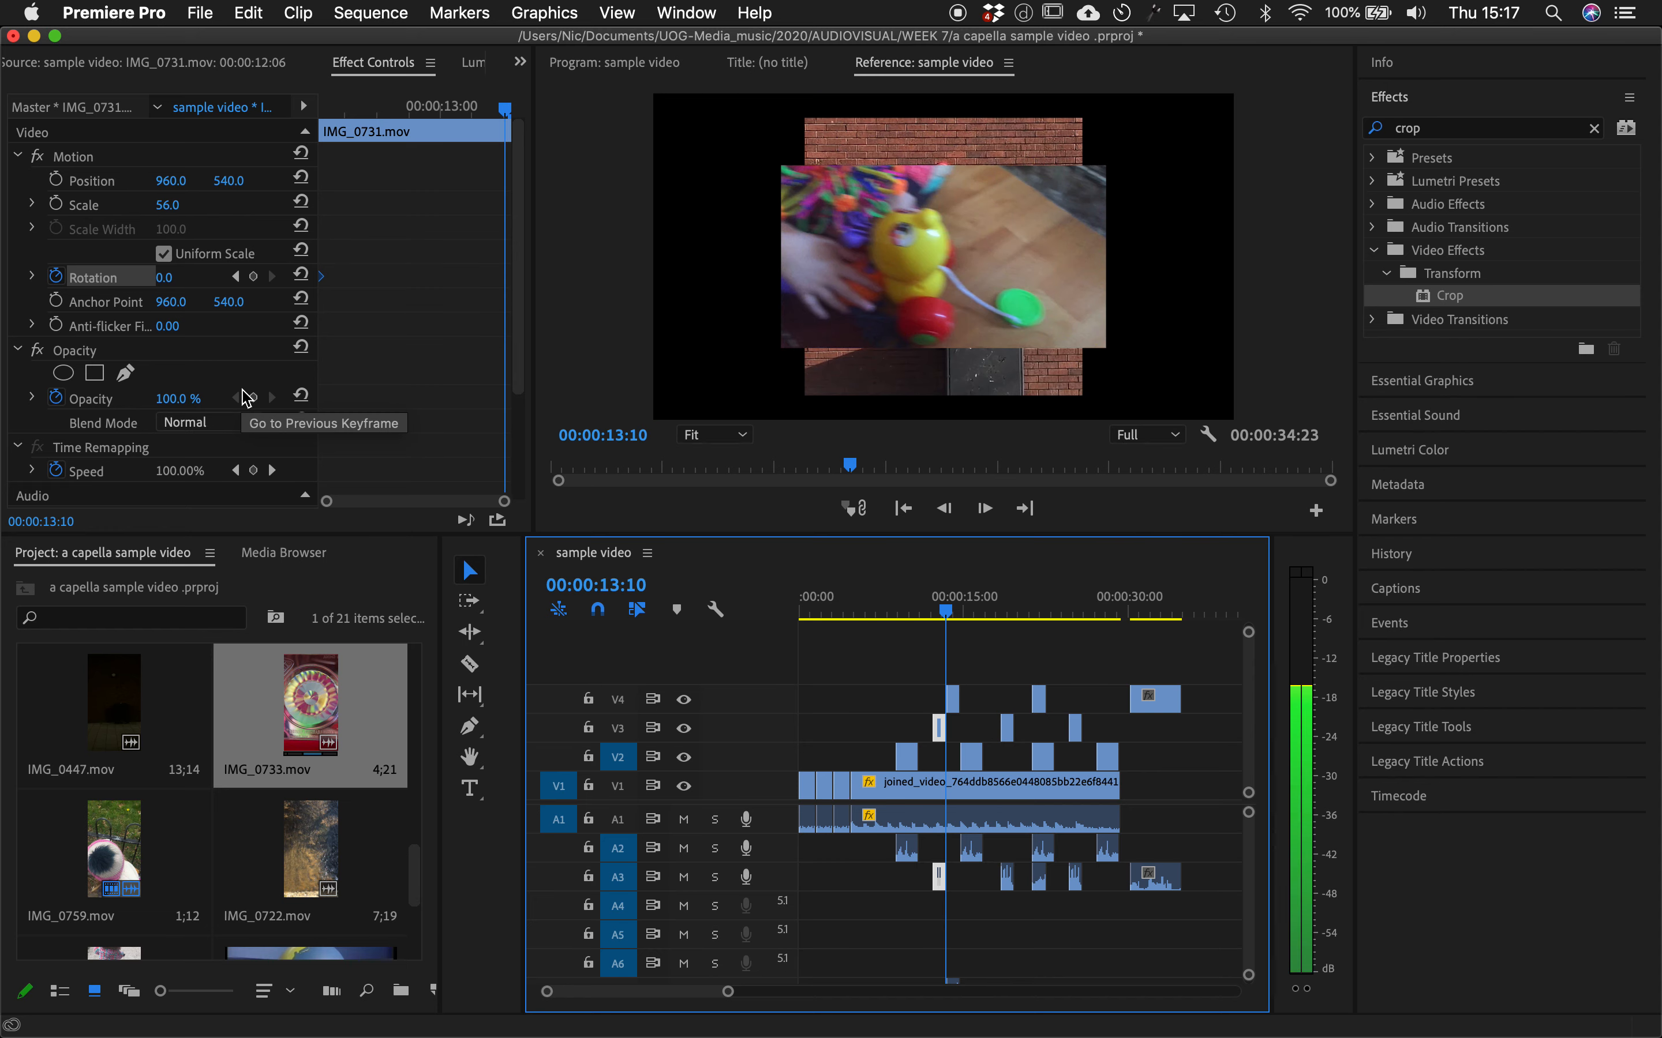
pyautogui.click(180, 275)
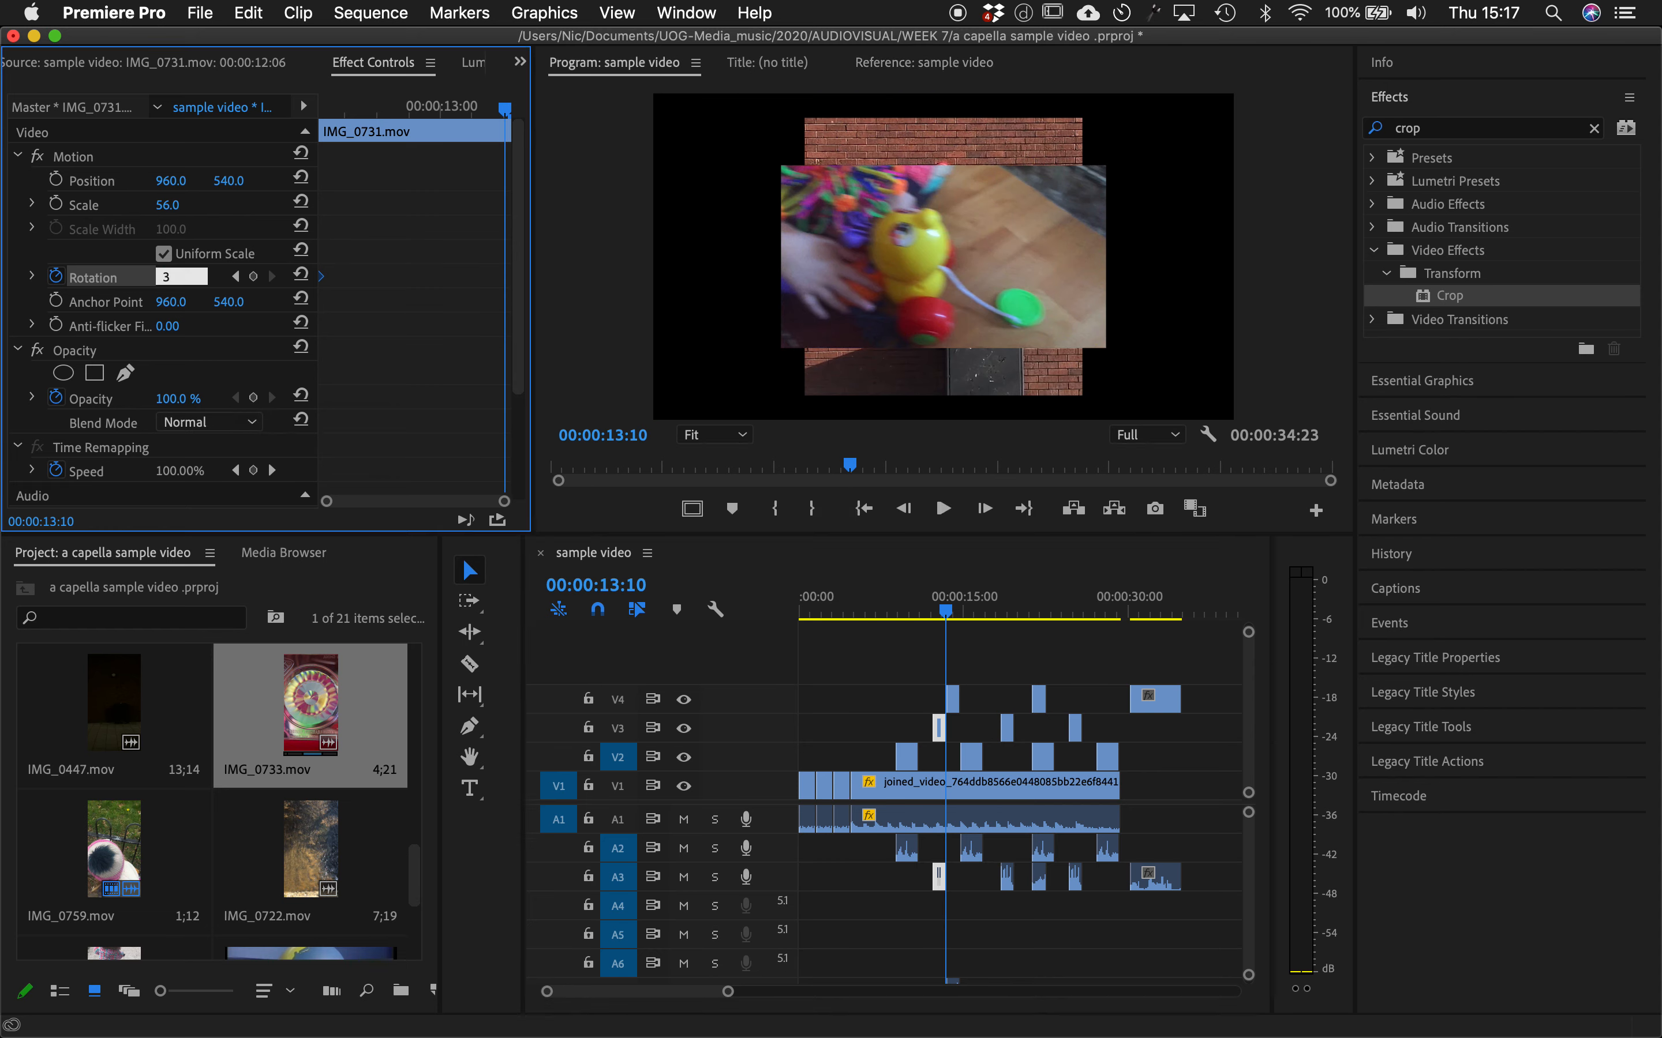
pyautogui.write('360')
pyautogui.press('Return')
# - Play and scrub through the first V3 clip to check its rotation animation, and inspect its start and end Rotation keyframes
pyautogui.moveTo(948, 611); pyautogui.dragTo(904, 613)
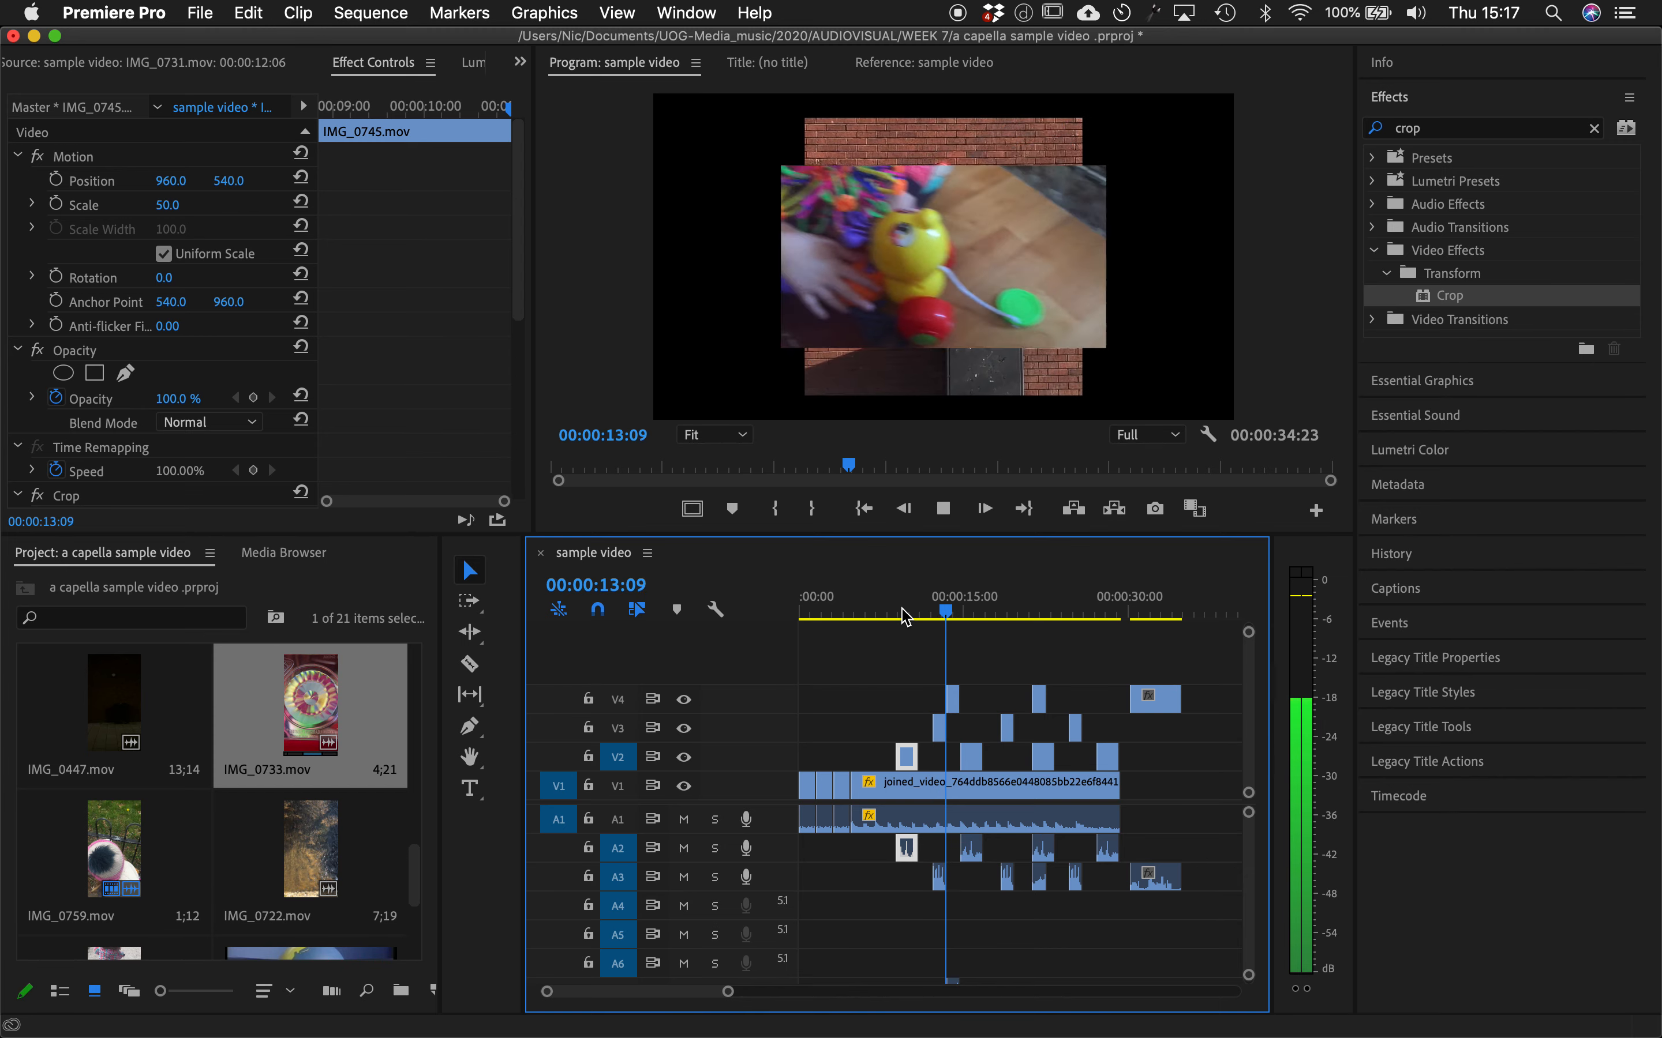
pyautogui.press('space')
pyautogui.moveTo(931, 613)
pyautogui.mouseDown()
pyautogui.moveTo(951, 612)
pyautogui.moveTo(873, 621)
pyautogui.moveTo(962, 618)
pyautogui.moveTo(974, 634)
pyautogui.moveTo(949, 641)
pyautogui.mouseUp()
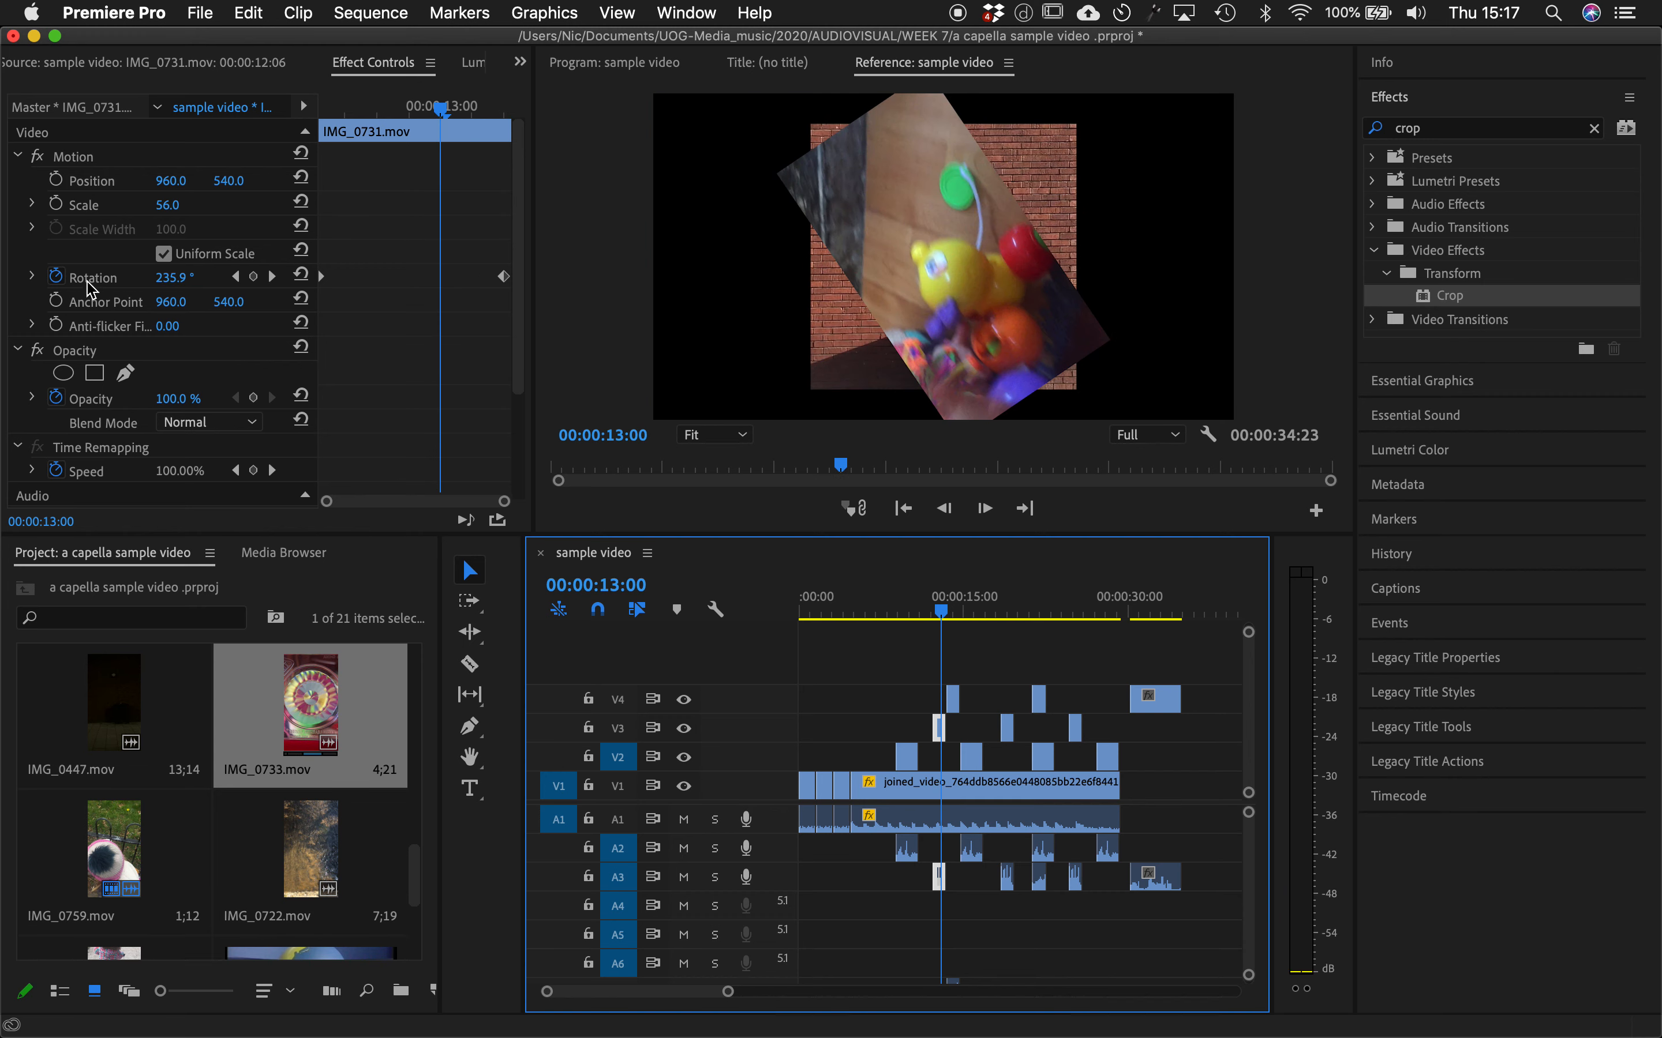
pyautogui.moveTo(505, 302); pyautogui.dragTo(329, 276)
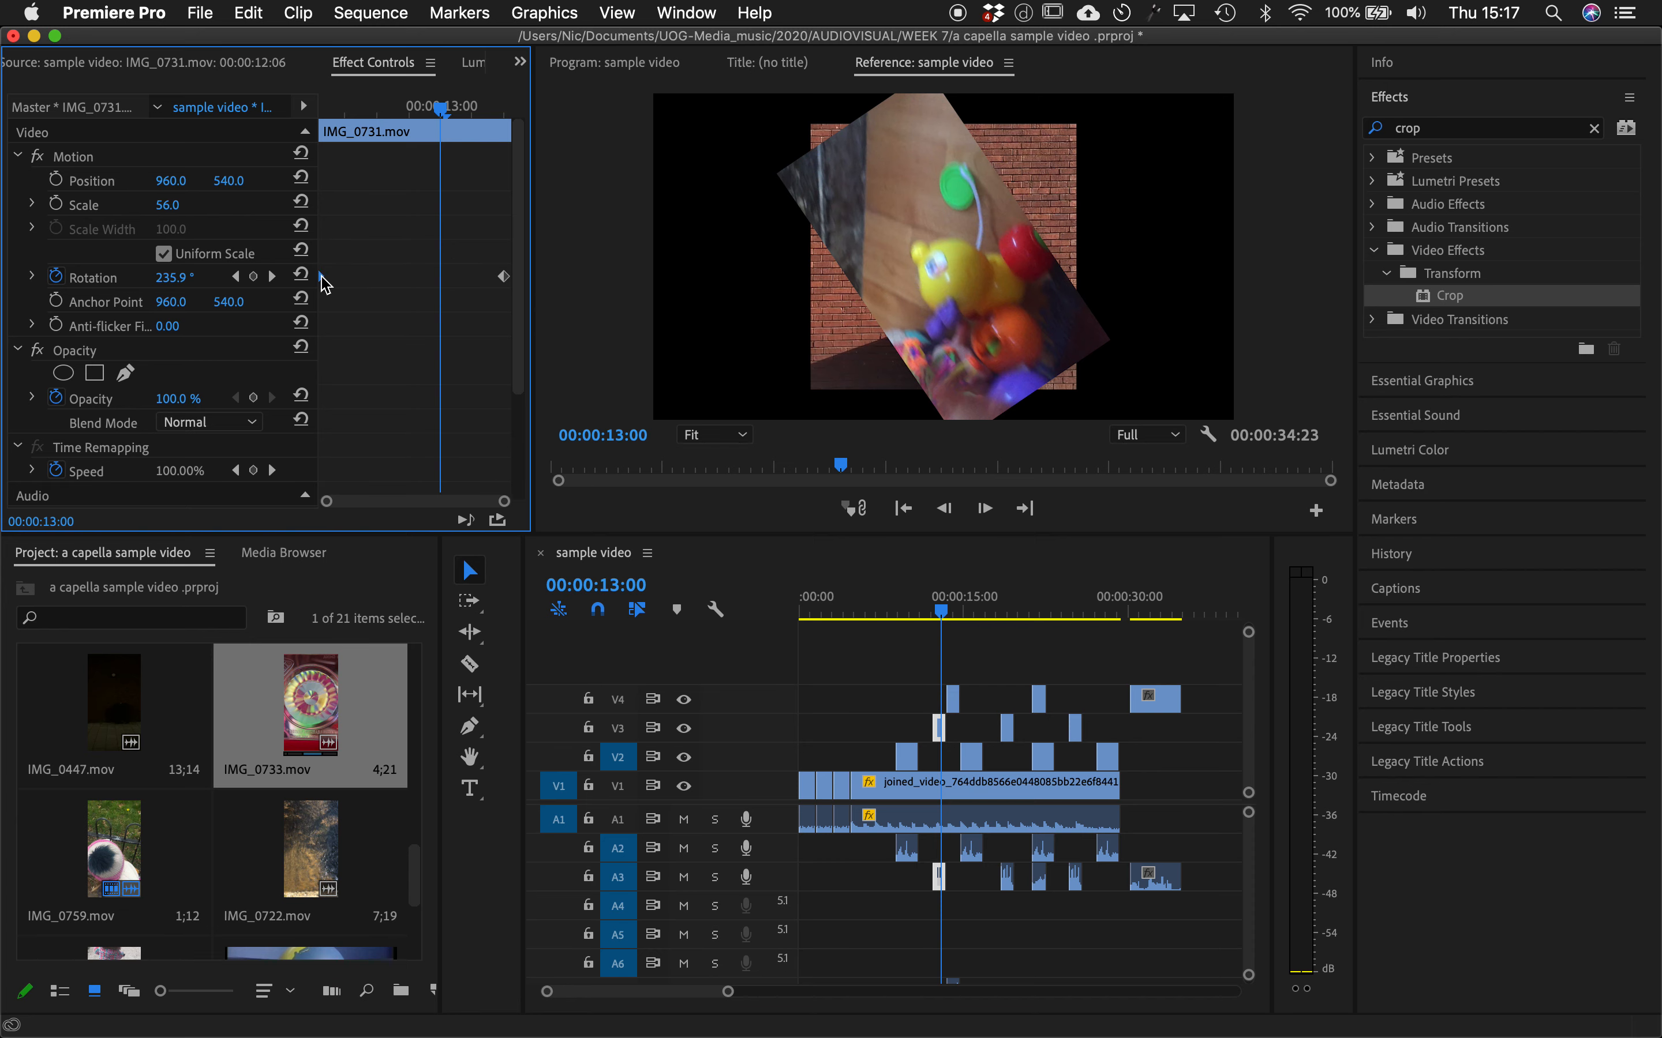
pyautogui.click(505, 277)
# - Keyframe Rotation on the second V3 clip, IMG_0731.mov, from 0 at 00:00:18:11 to 360 at 00:00:19:15
pyautogui.click(999, 595)
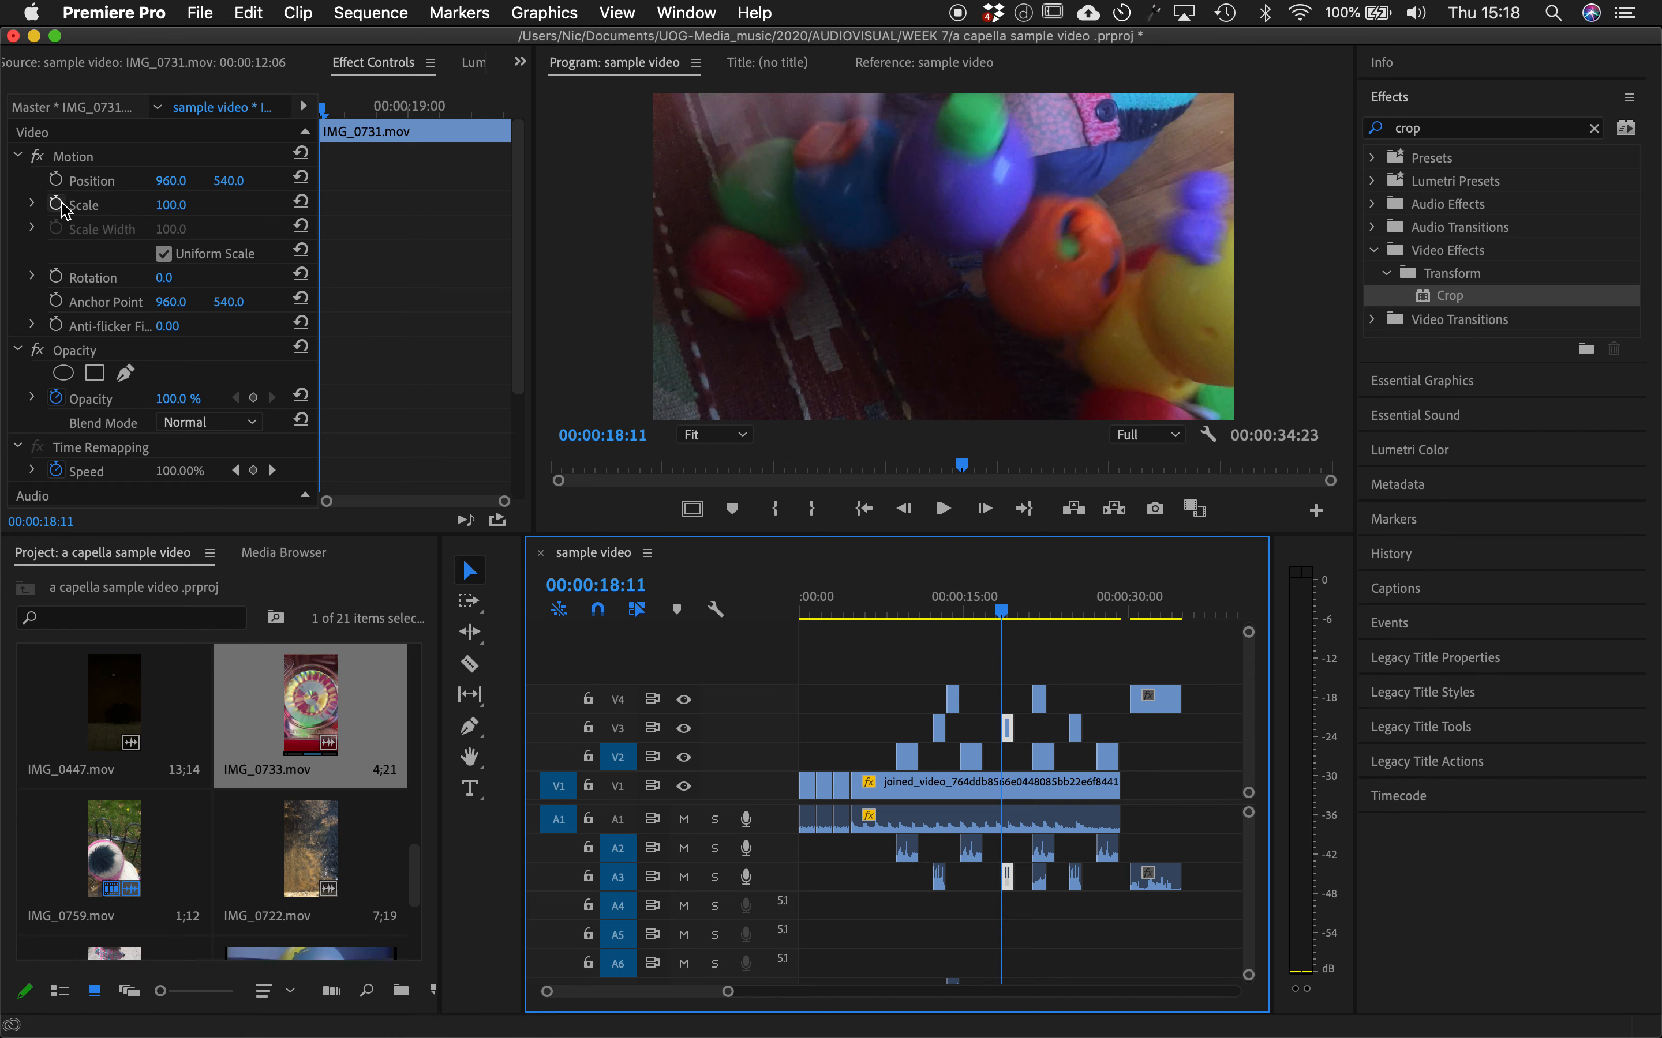
pyautogui.click(56, 278)
pyautogui.click(1003, 609)
pyautogui.moveTo(1005, 610); pyautogui.dragTo(1017, 615)
pyautogui.press('Left')
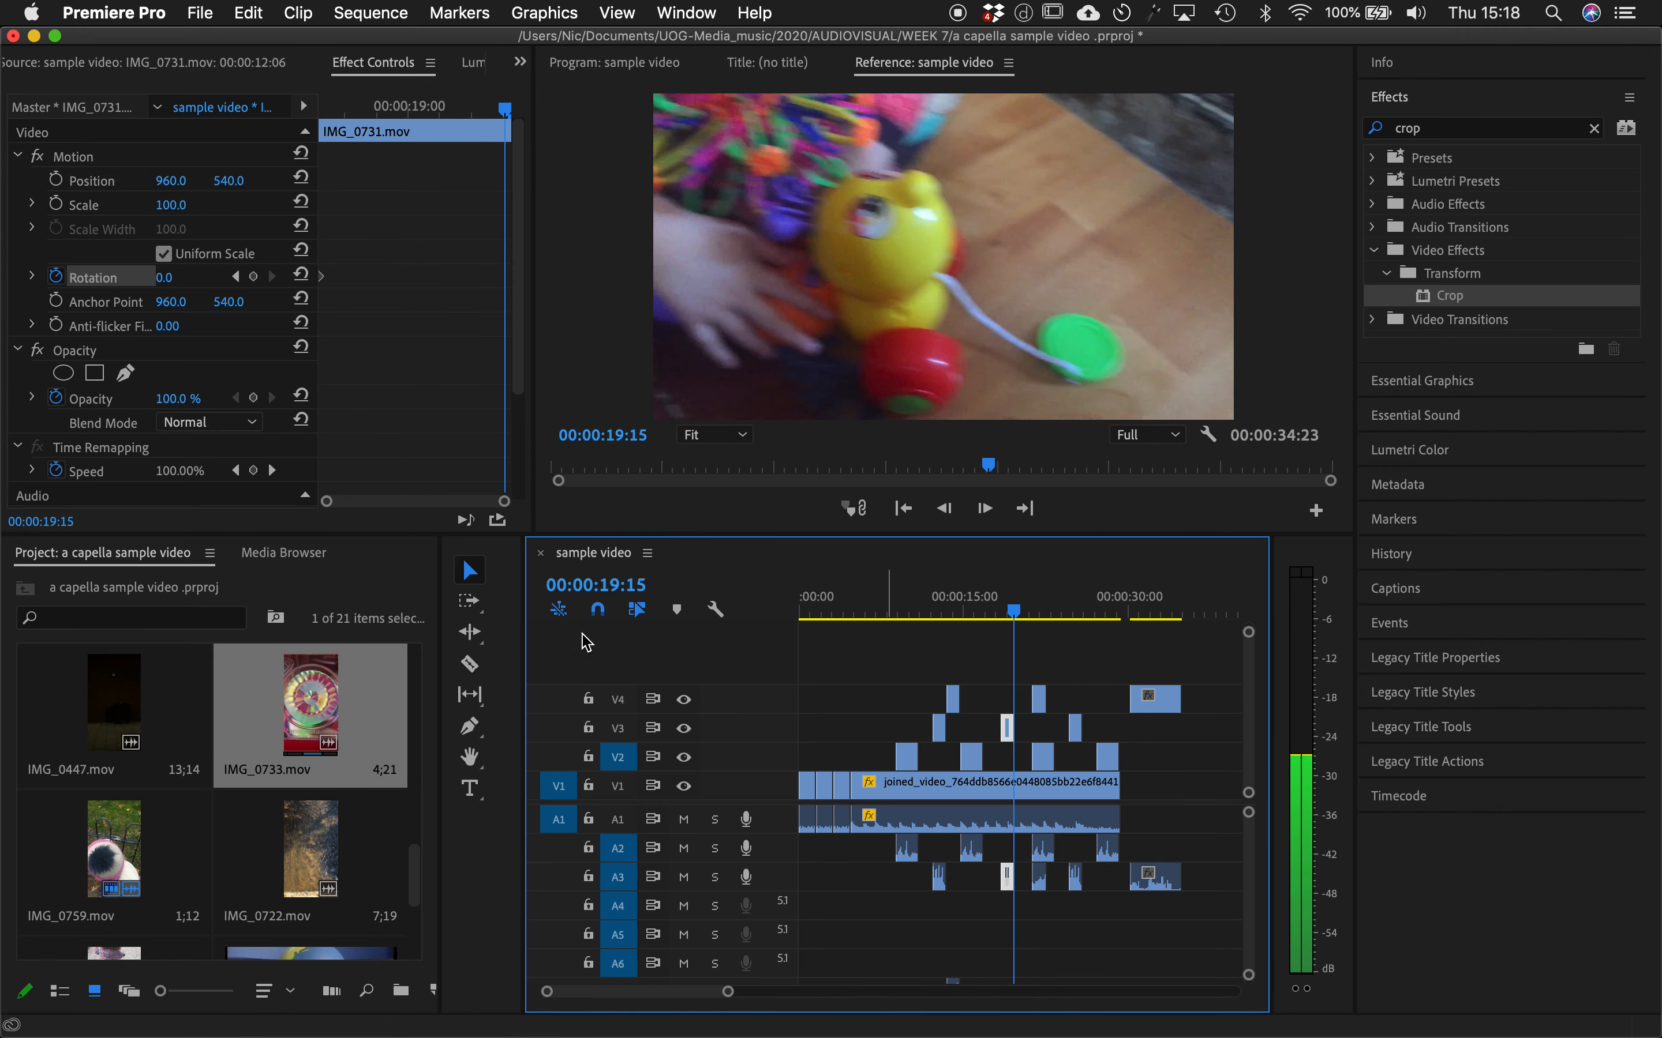
pyautogui.click(180, 276)
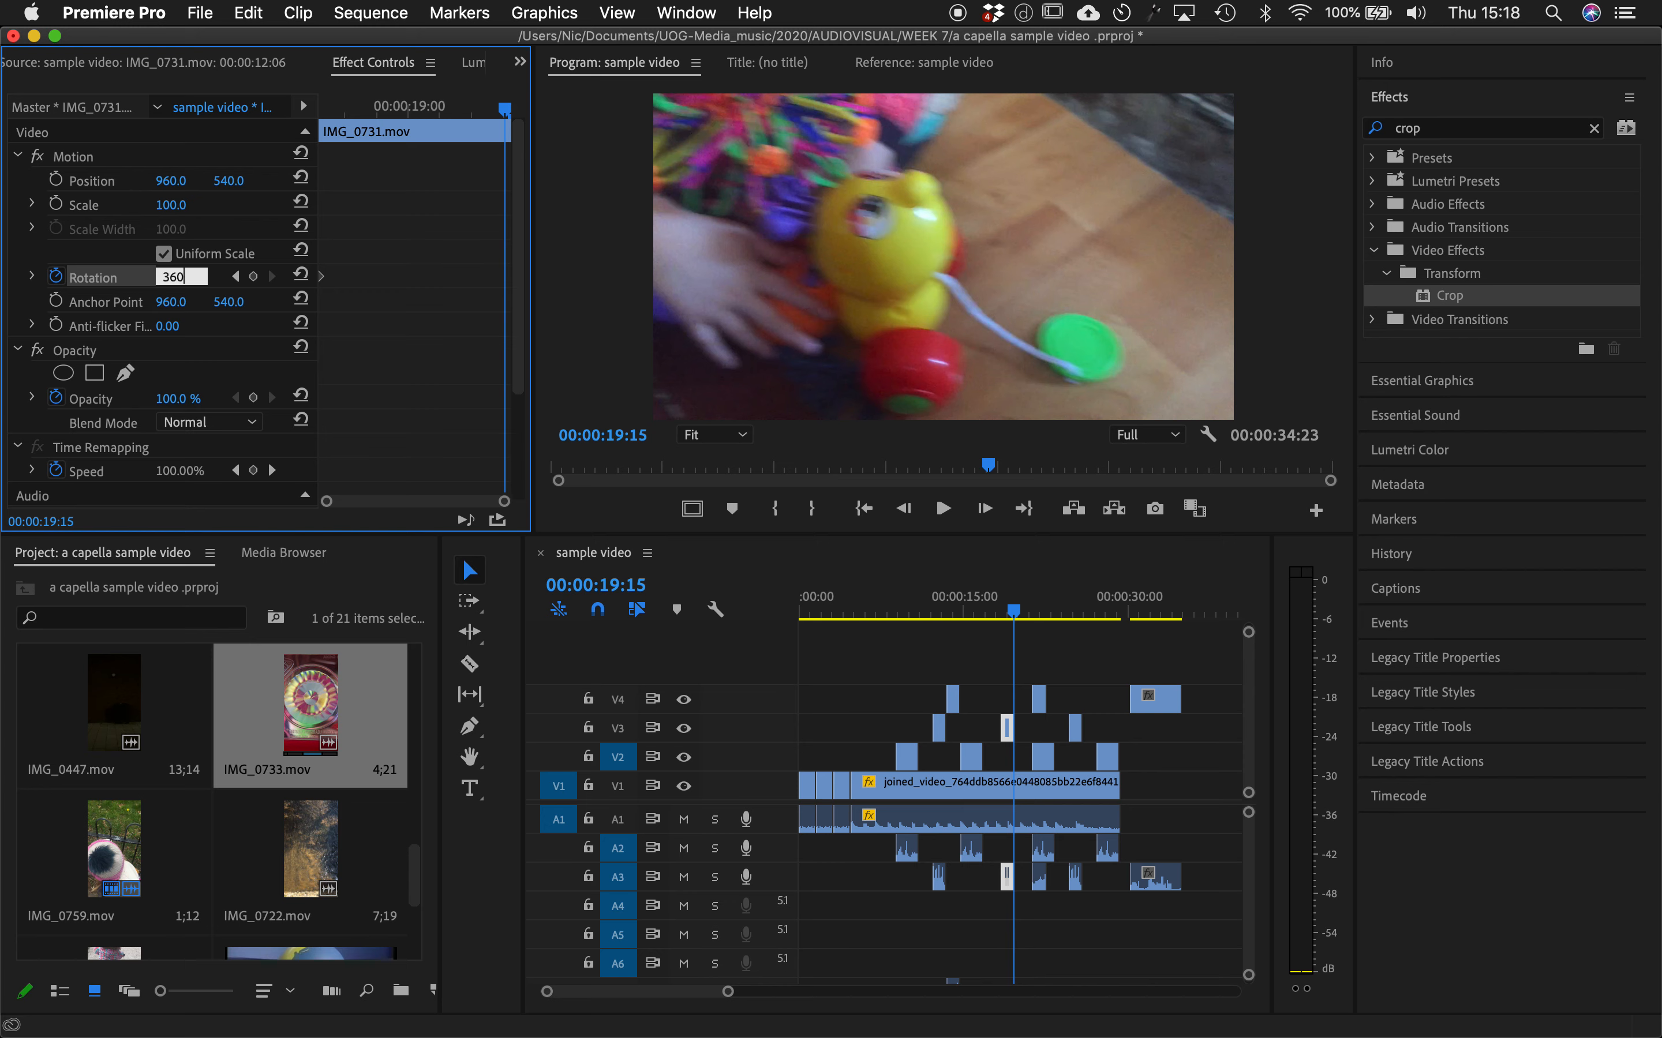
pyautogui.write('360')
pyautogui.press('Return')
# - Set the Scale of the first IMG_0731.mov clip on V3 to 50 while previewing it mid-rotation at 00:00:12:15
pyautogui.moveTo(1017, 617); pyautogui.dragTo(938, 614)
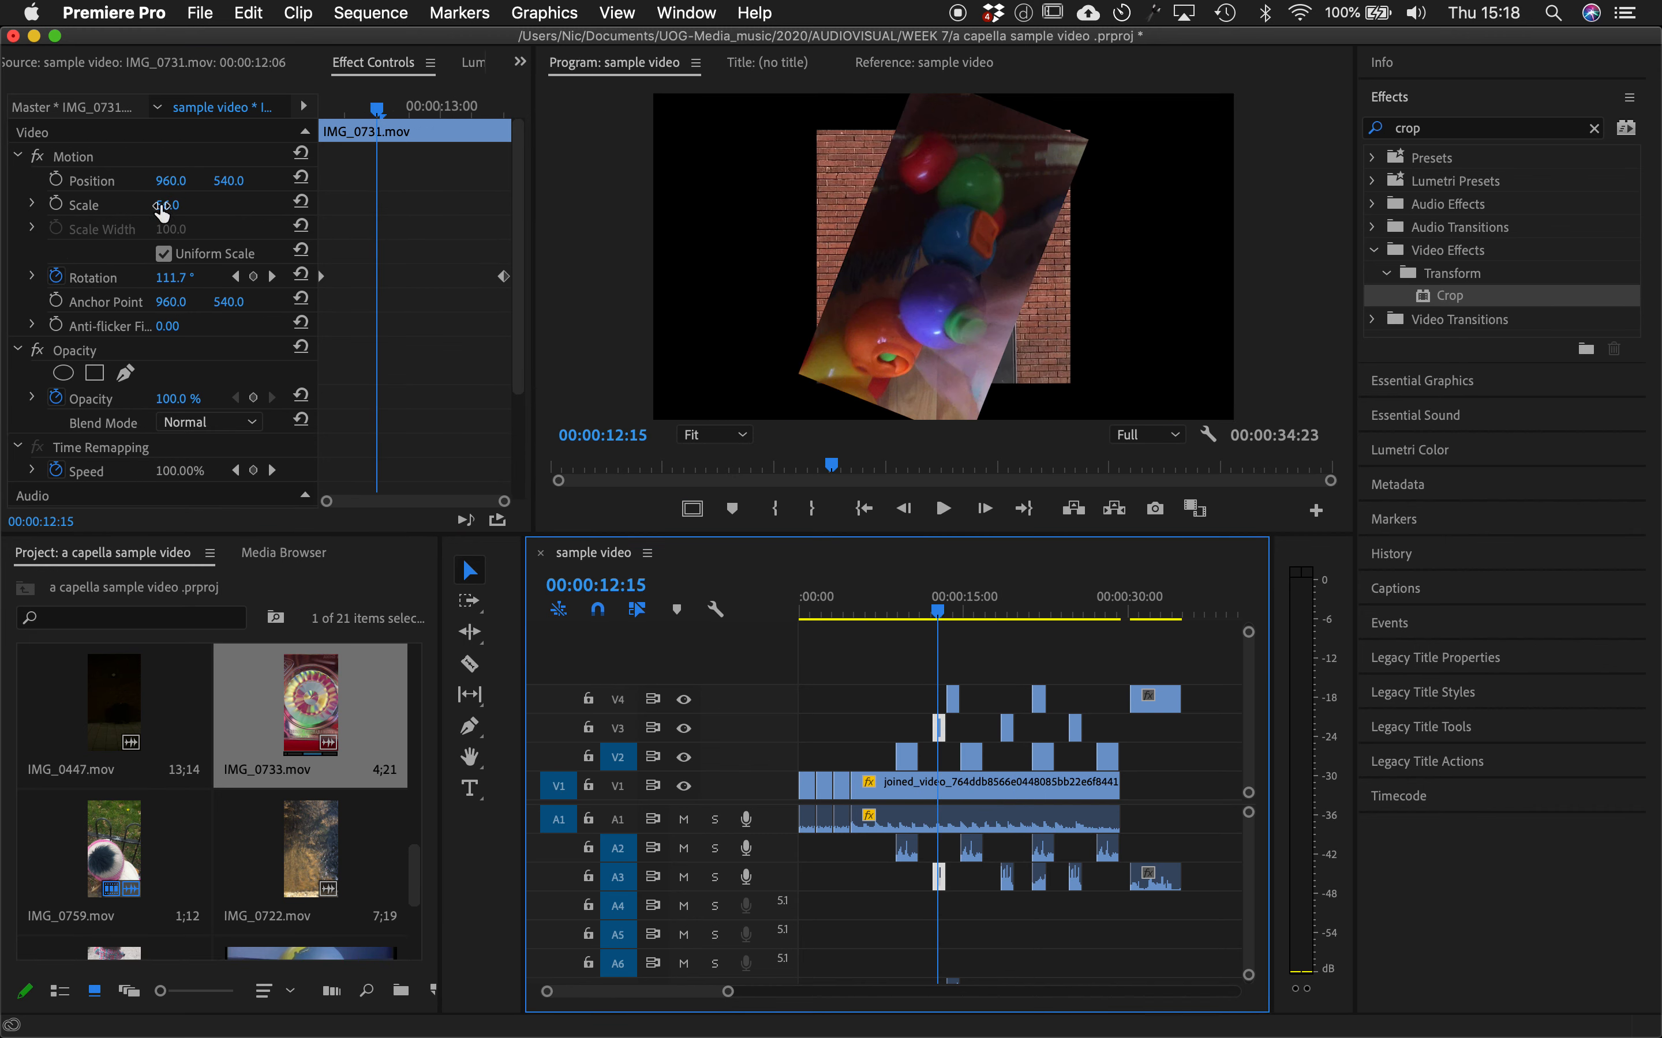
pyautogui.click(187, 203)
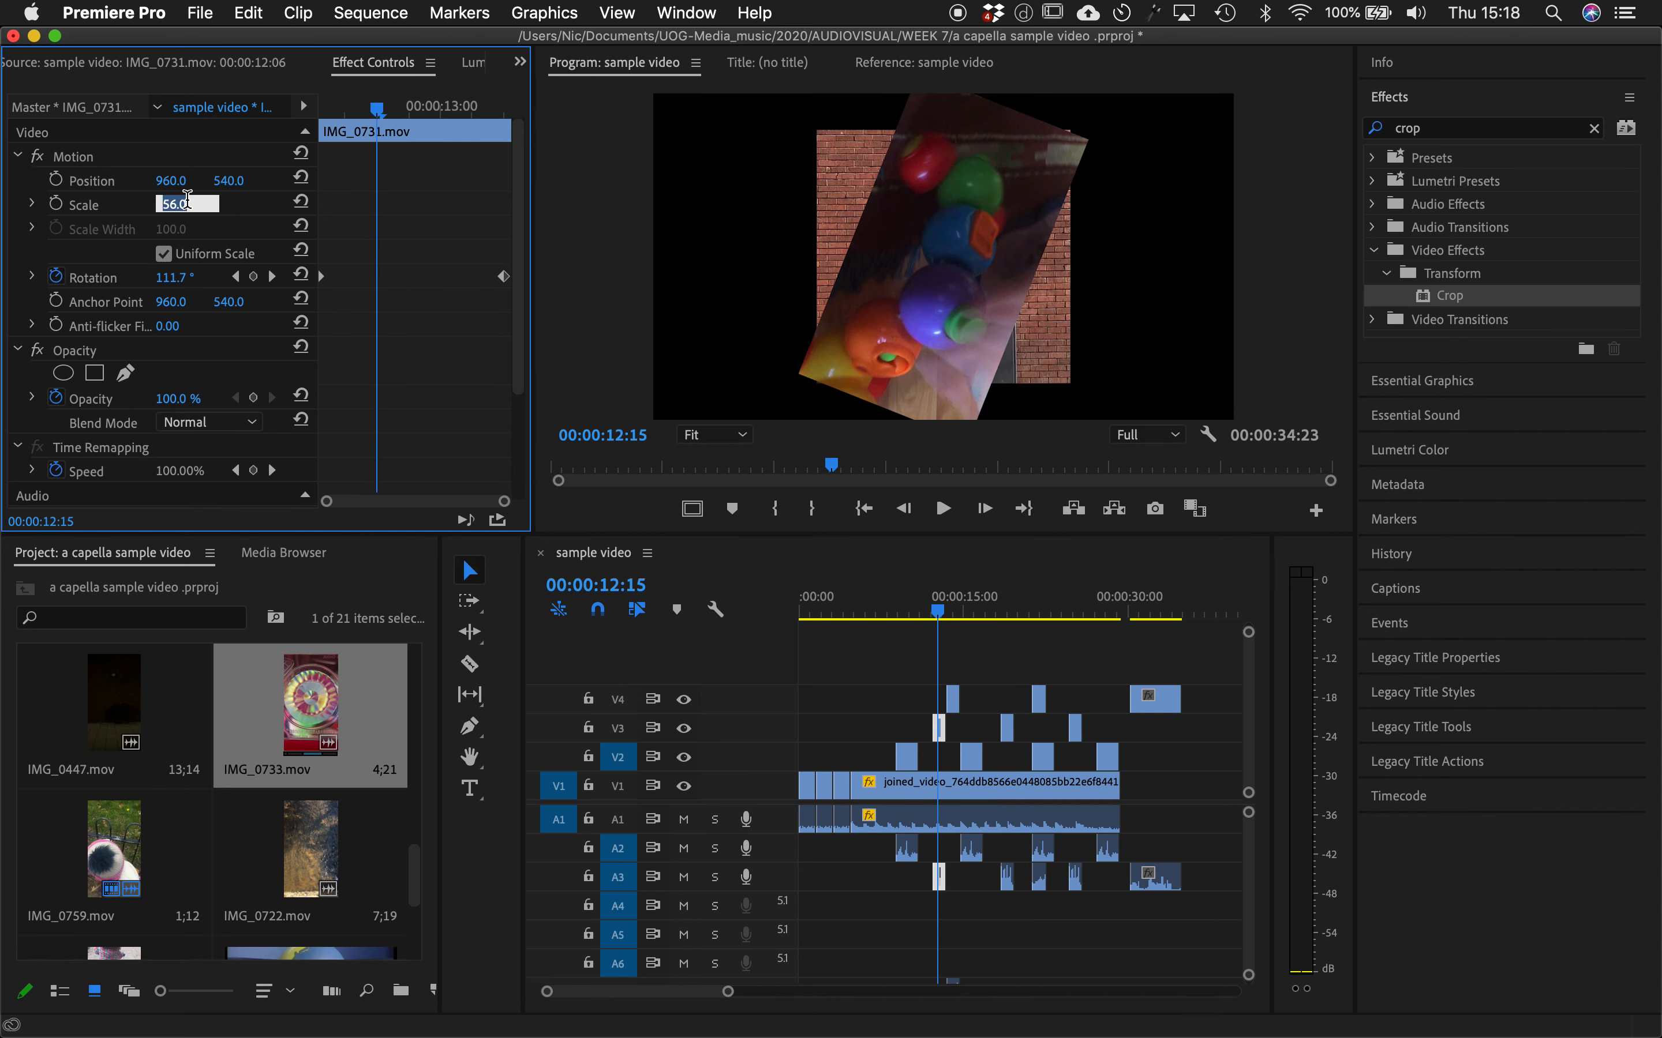
pyautogui.write('50')
pyautogui.press('Return')
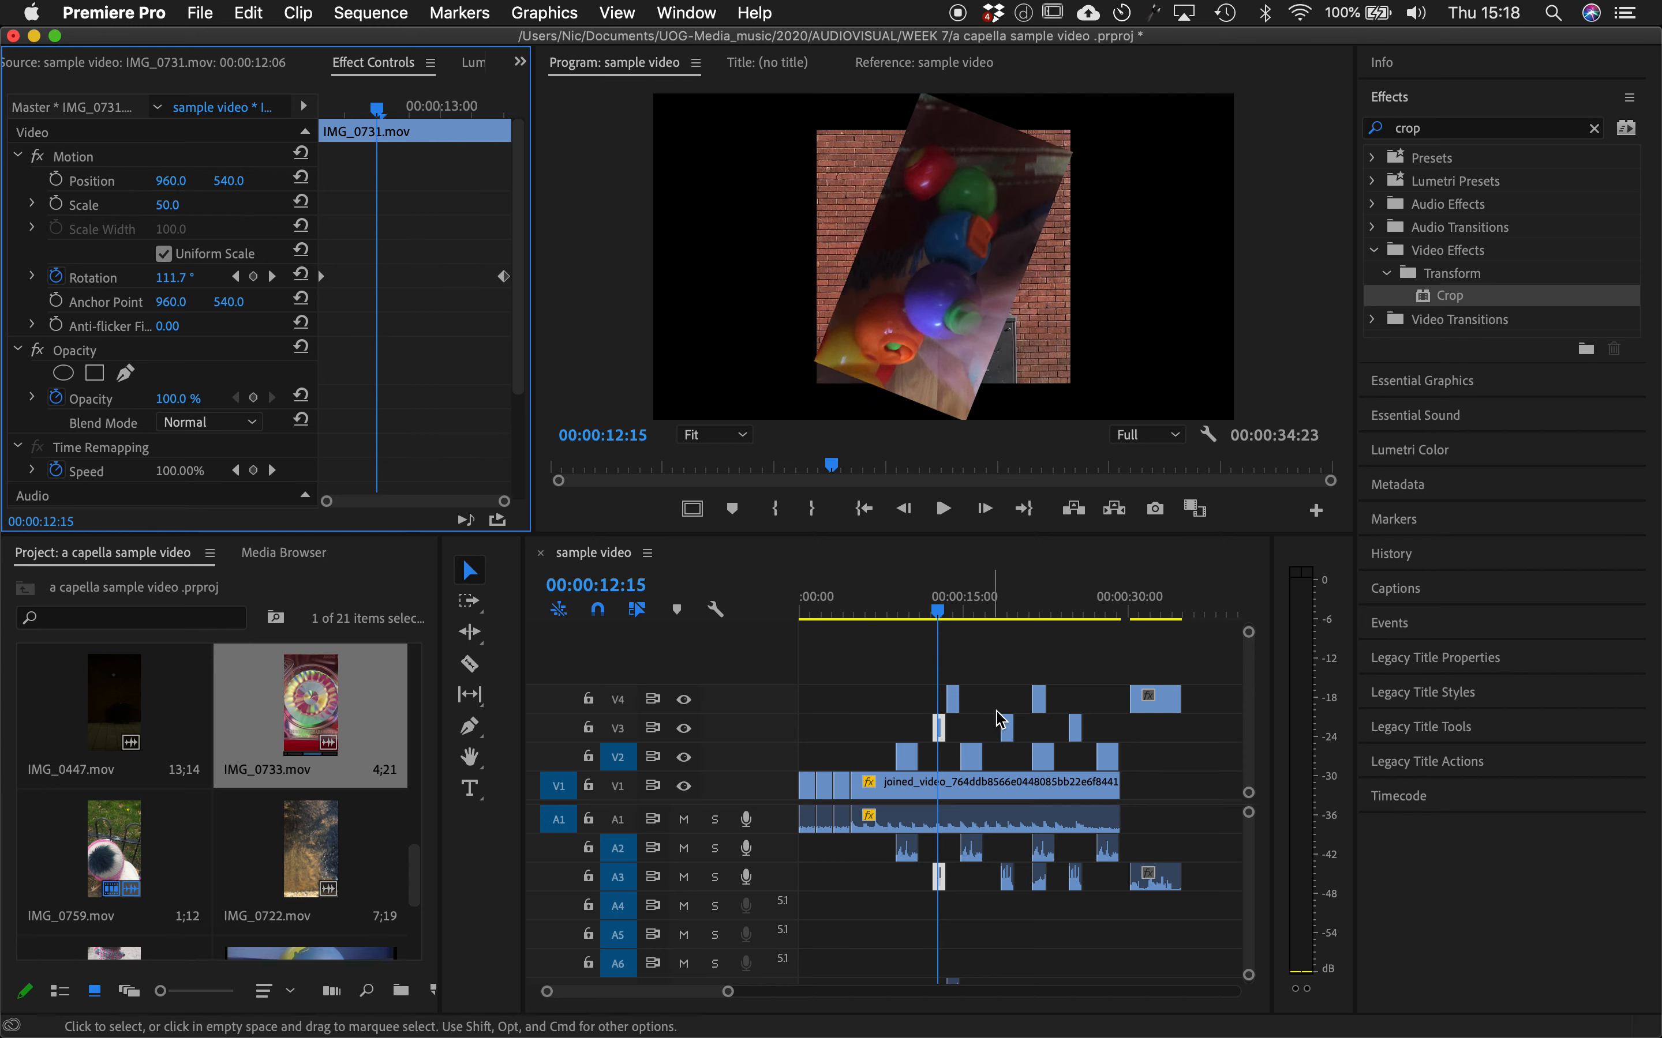
# - Set the Scale of the second IMG_0731.mov clip on V3 to 50
pyautogui.click(1006, 727)
pyautogui.click(1005, 606)
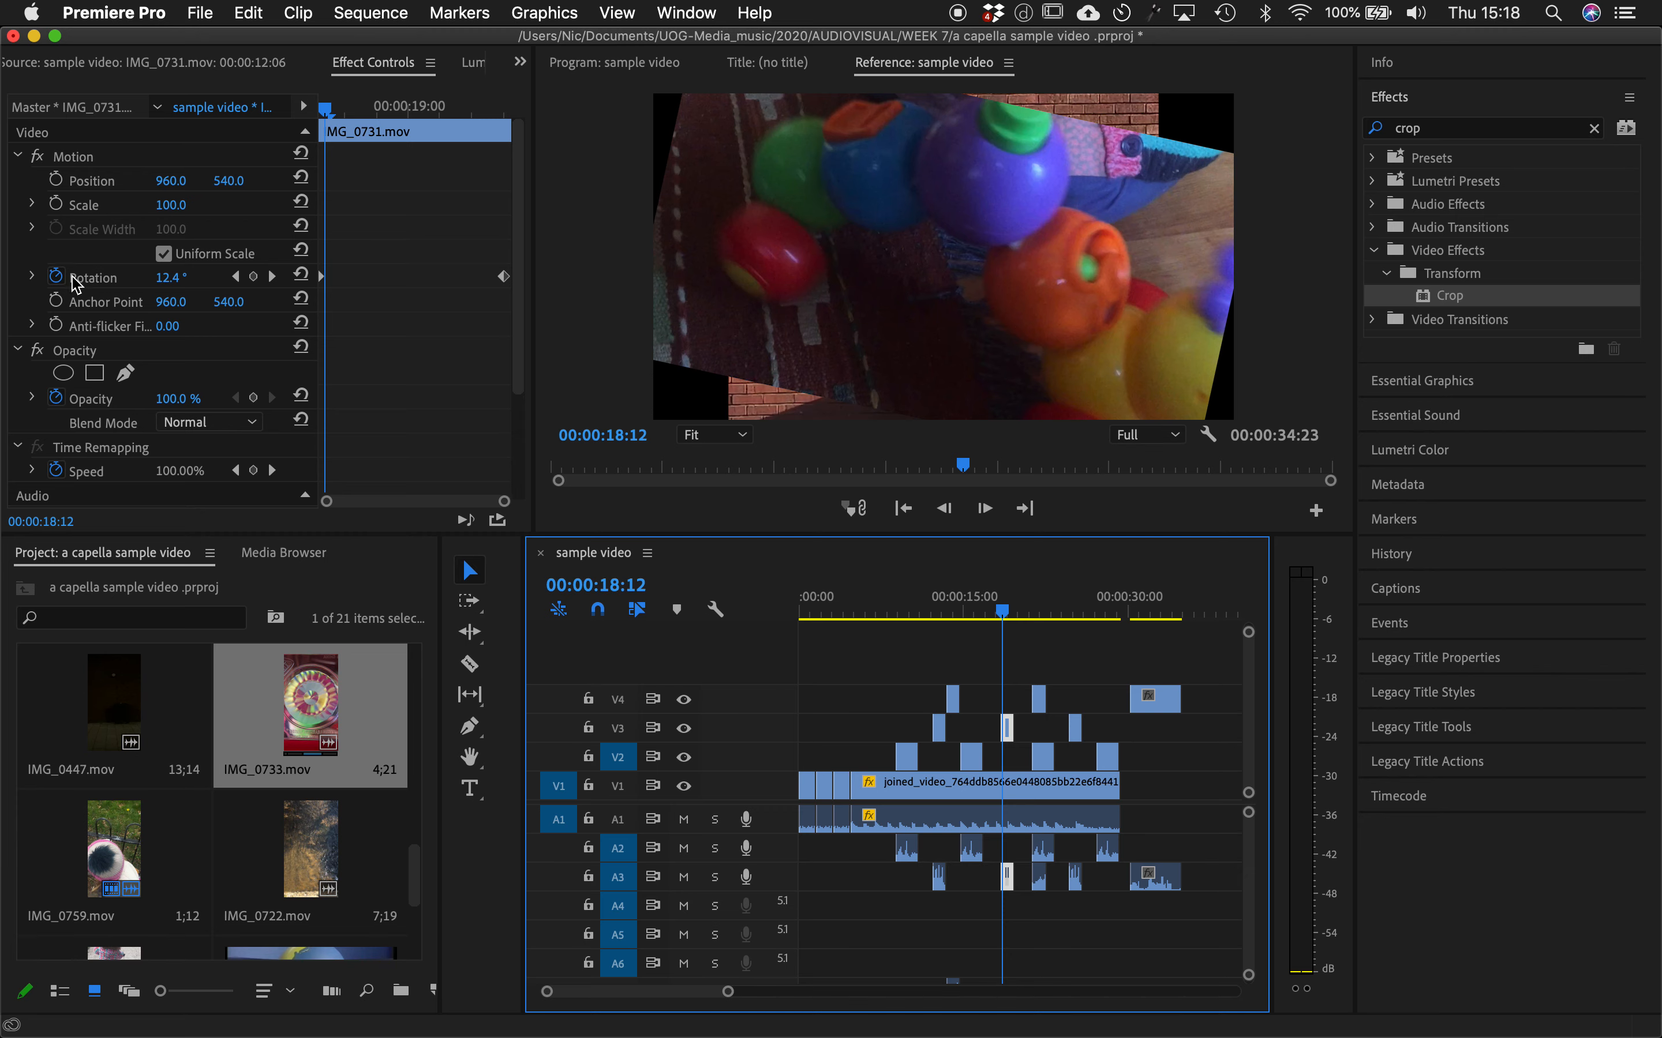
pyautogui.click(166, 204)
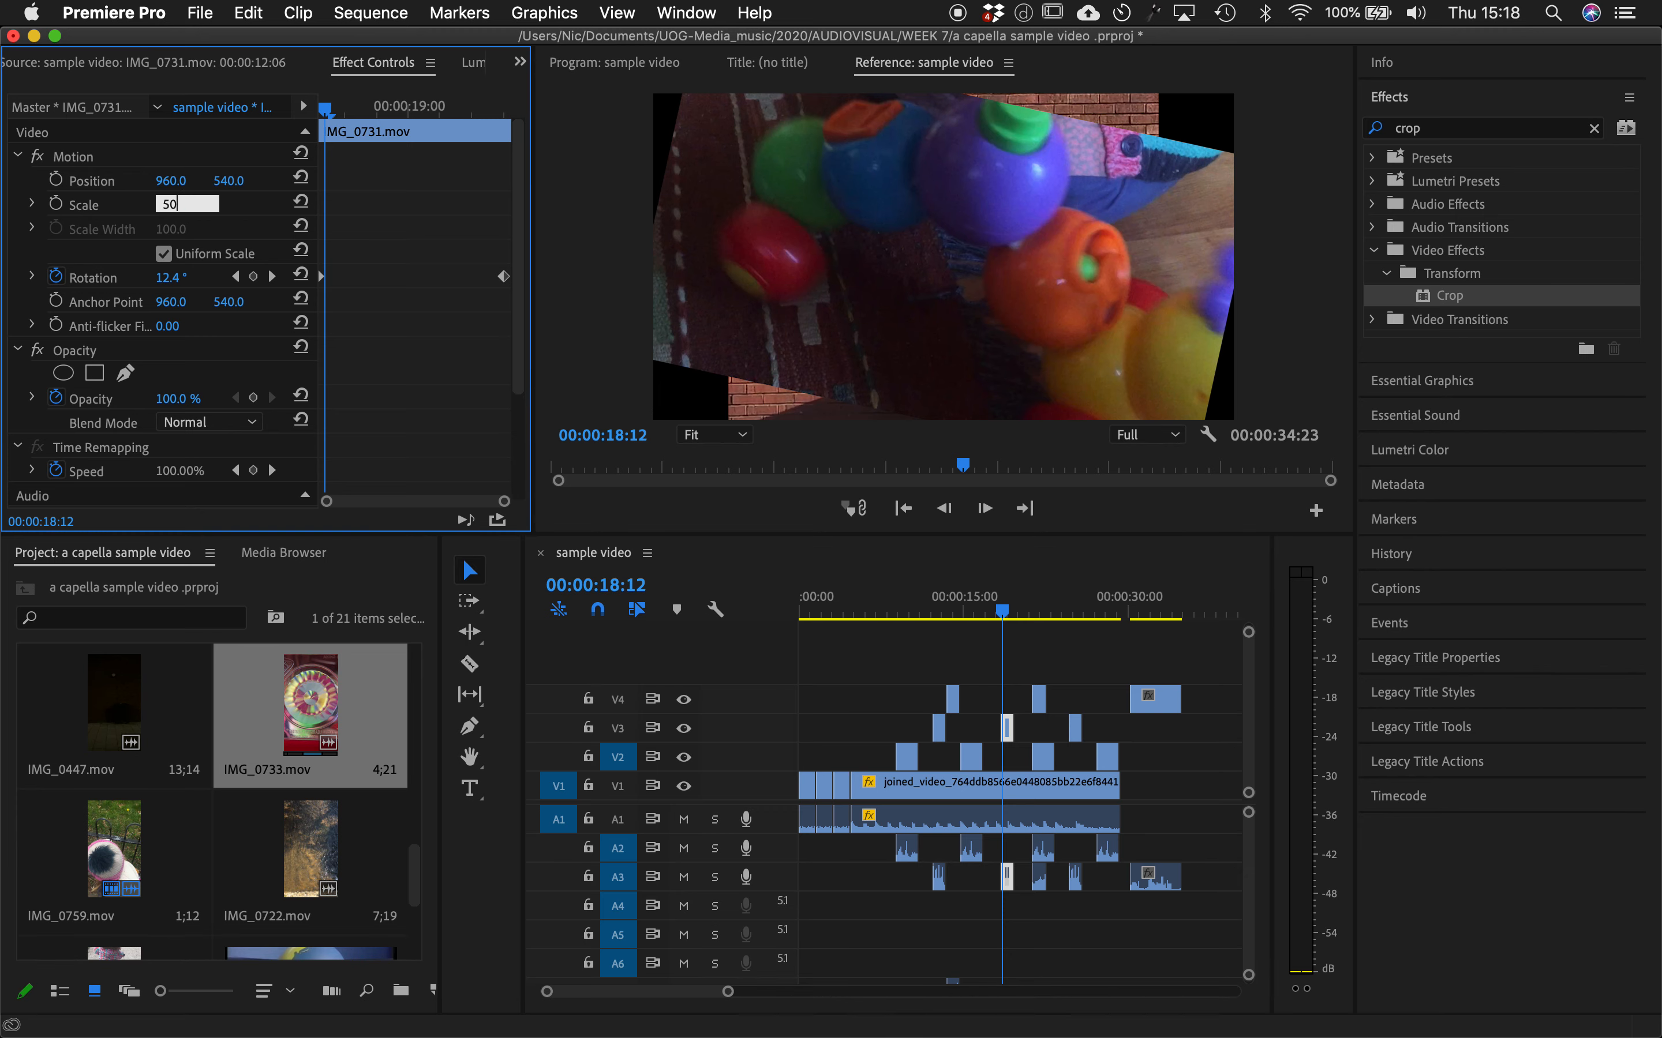
pyautogui.write('50')
pyautogui.press('Return')
# - Set the Scale of the third IMG_0731.mov clip on V3 to 50
pyautogui.click(1069, 605)
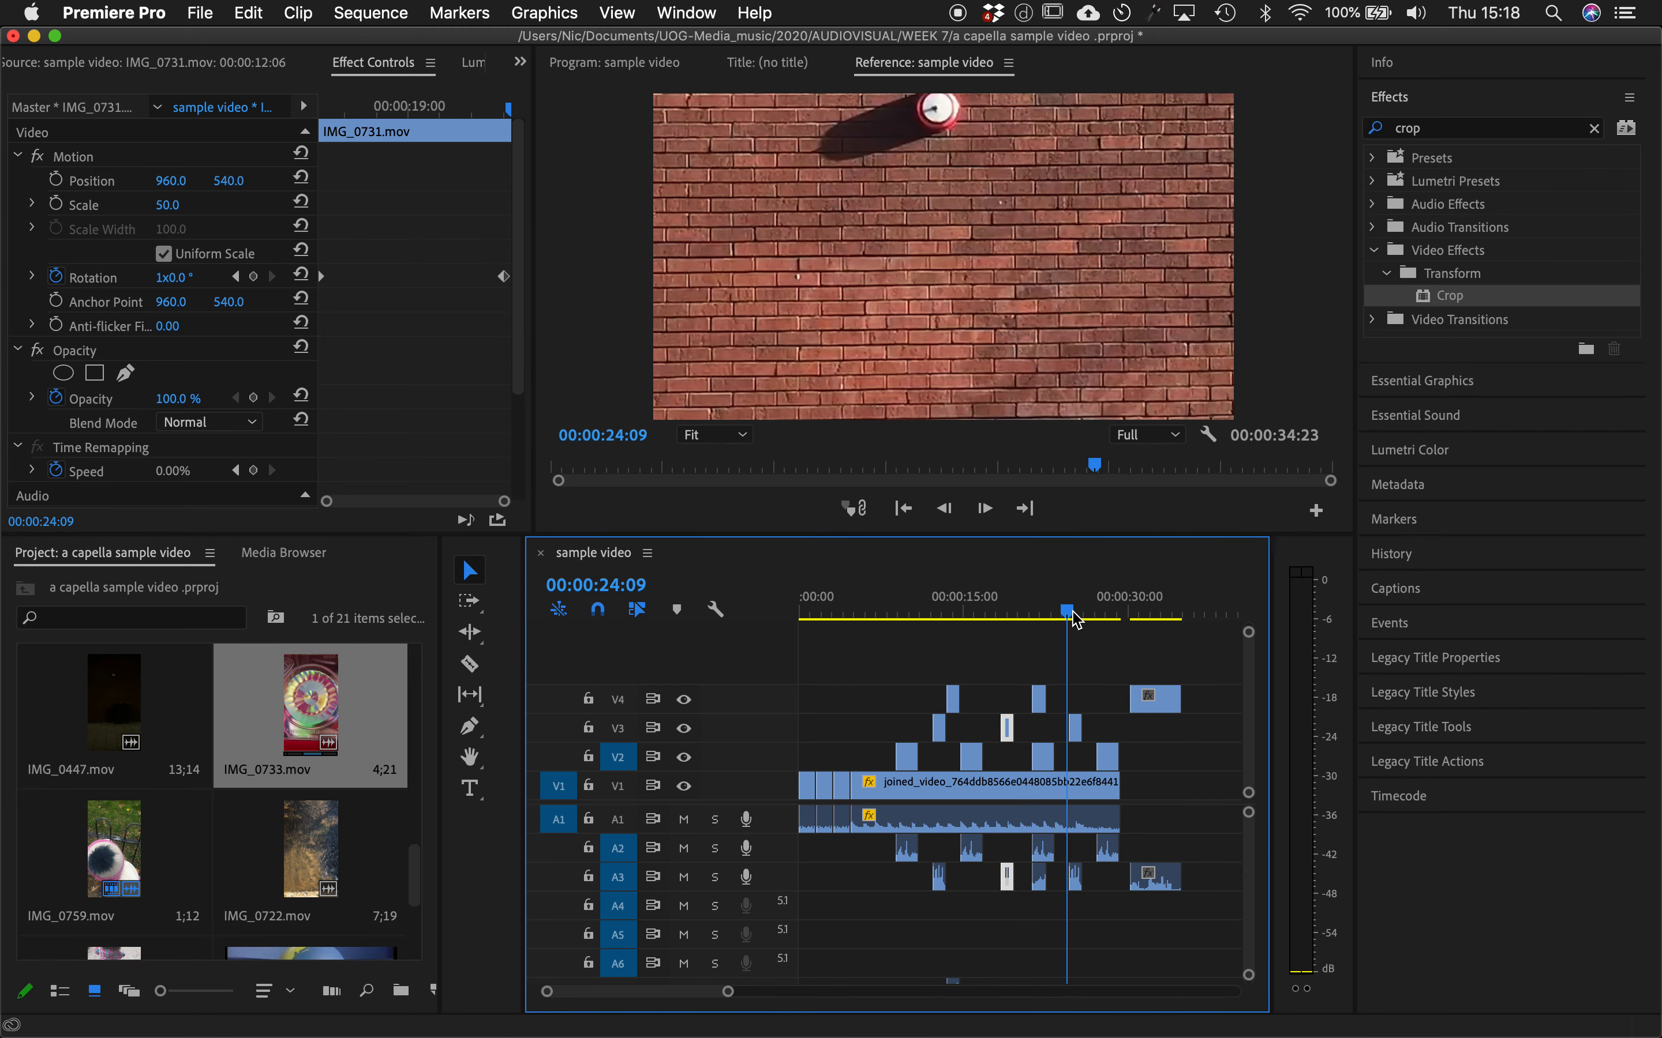
pyautogui.click(1076, 728)
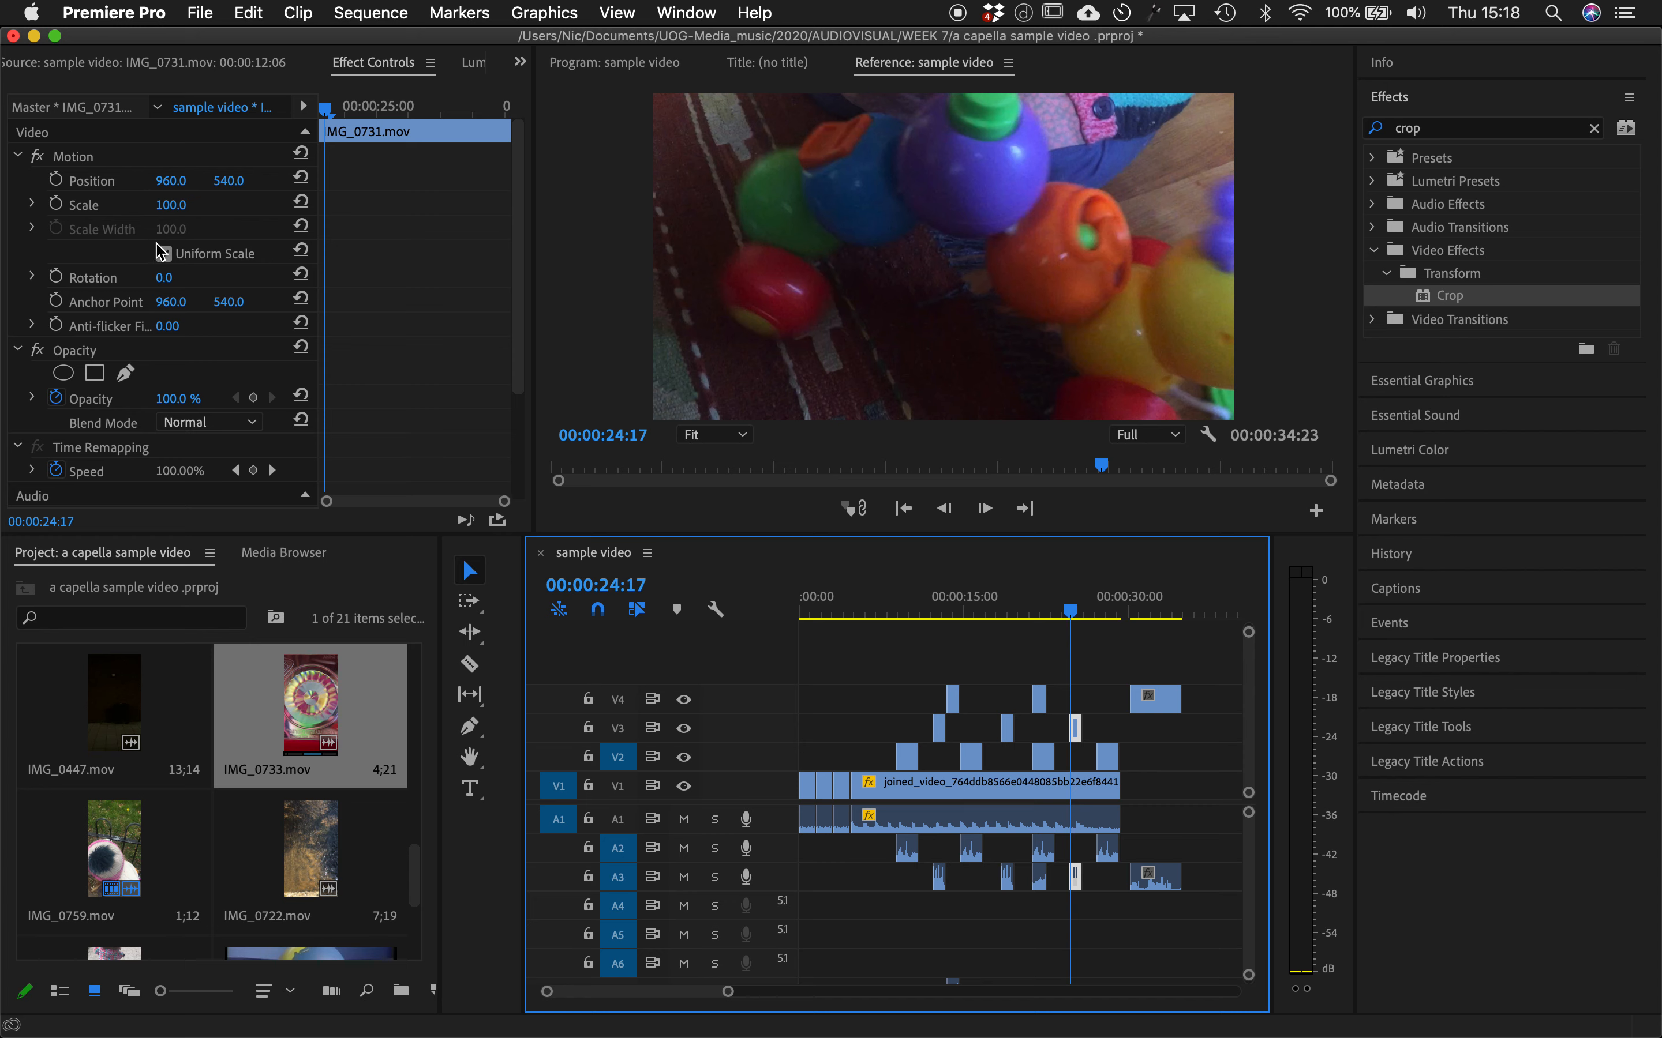
pyautogui.click(178, 221)
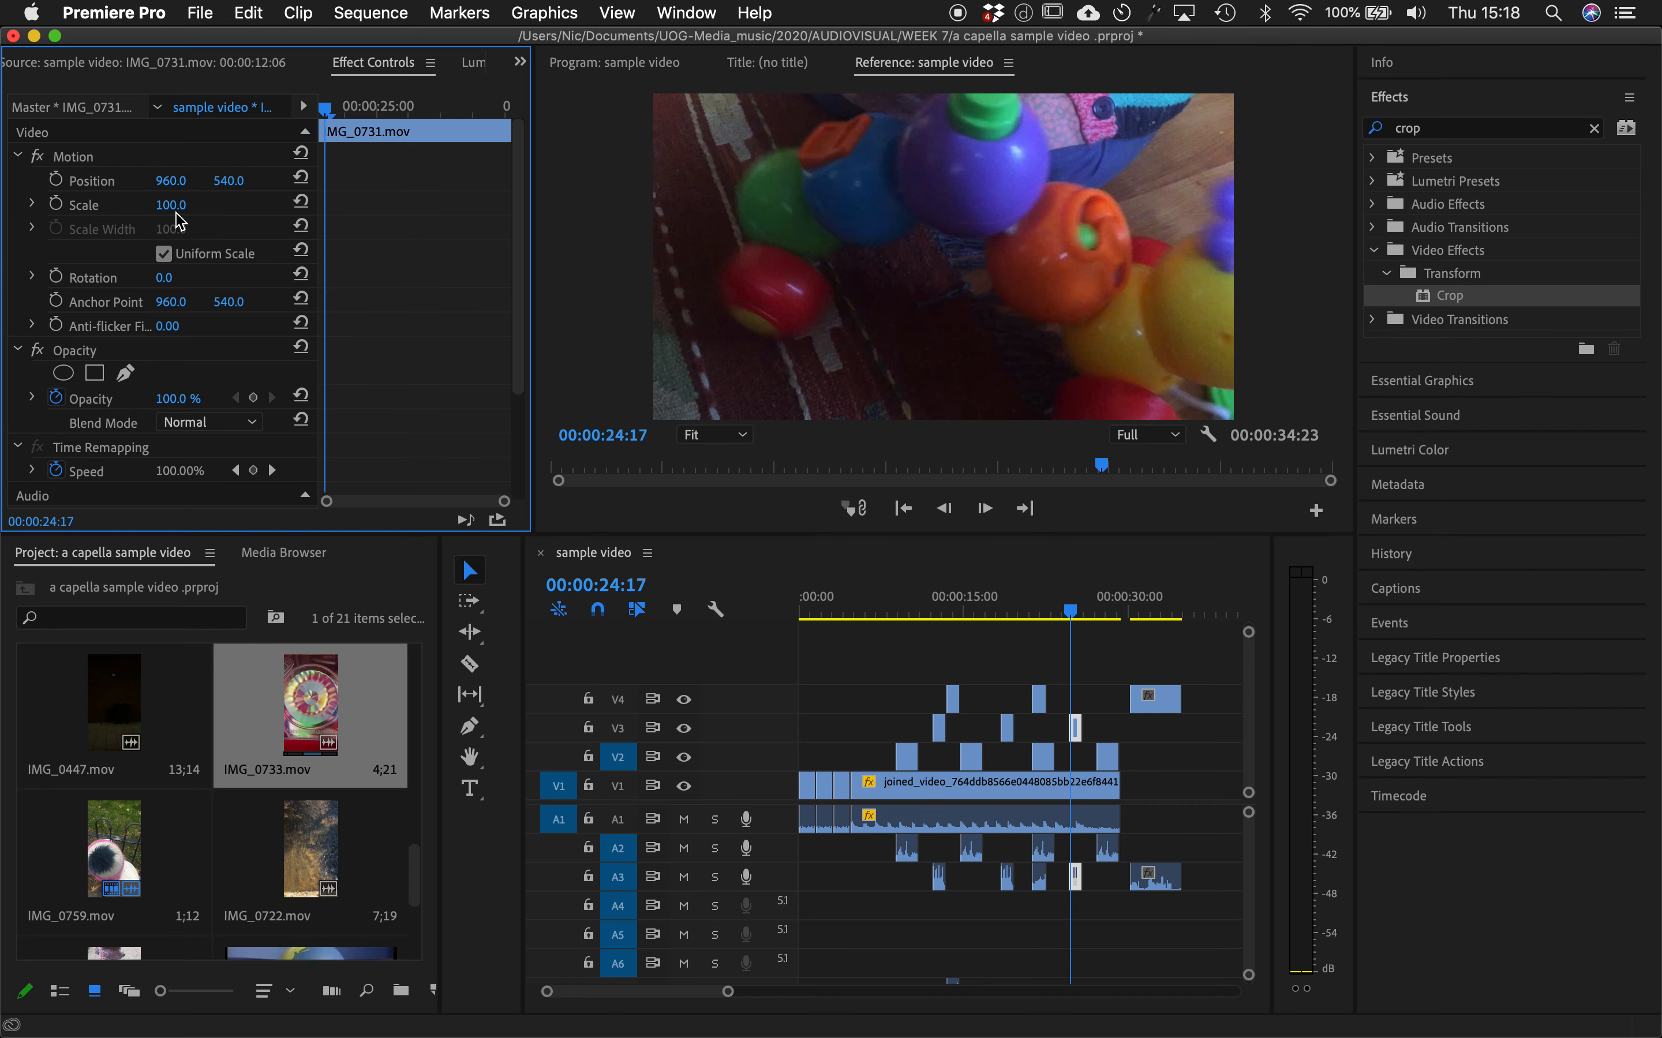
pyautogui.click(187, 203)
pyautogui.write('50')
pyautogui.press('Return')
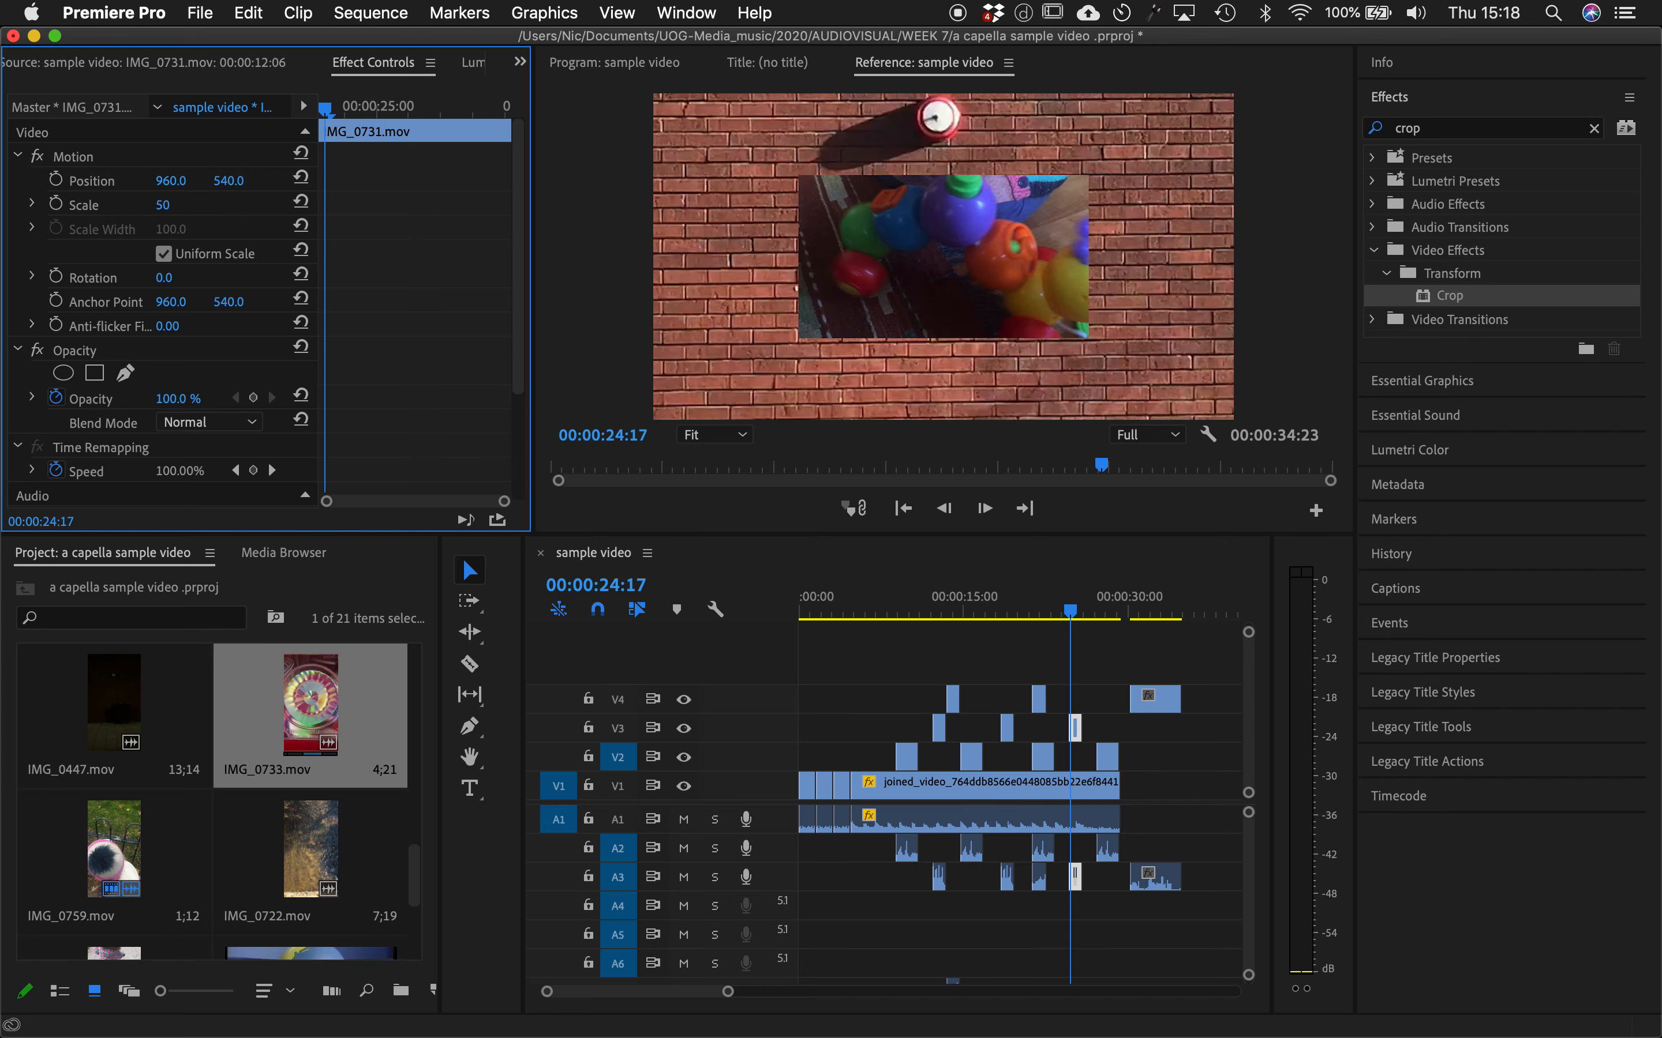
# - Keyframe Rotation on the third V3 clip from 0 at 00:00:24:16 to 360 at 00:00:25:21
pyautogui.moveTo(1073, 609); pyautogui.dragTo(1069, 613)
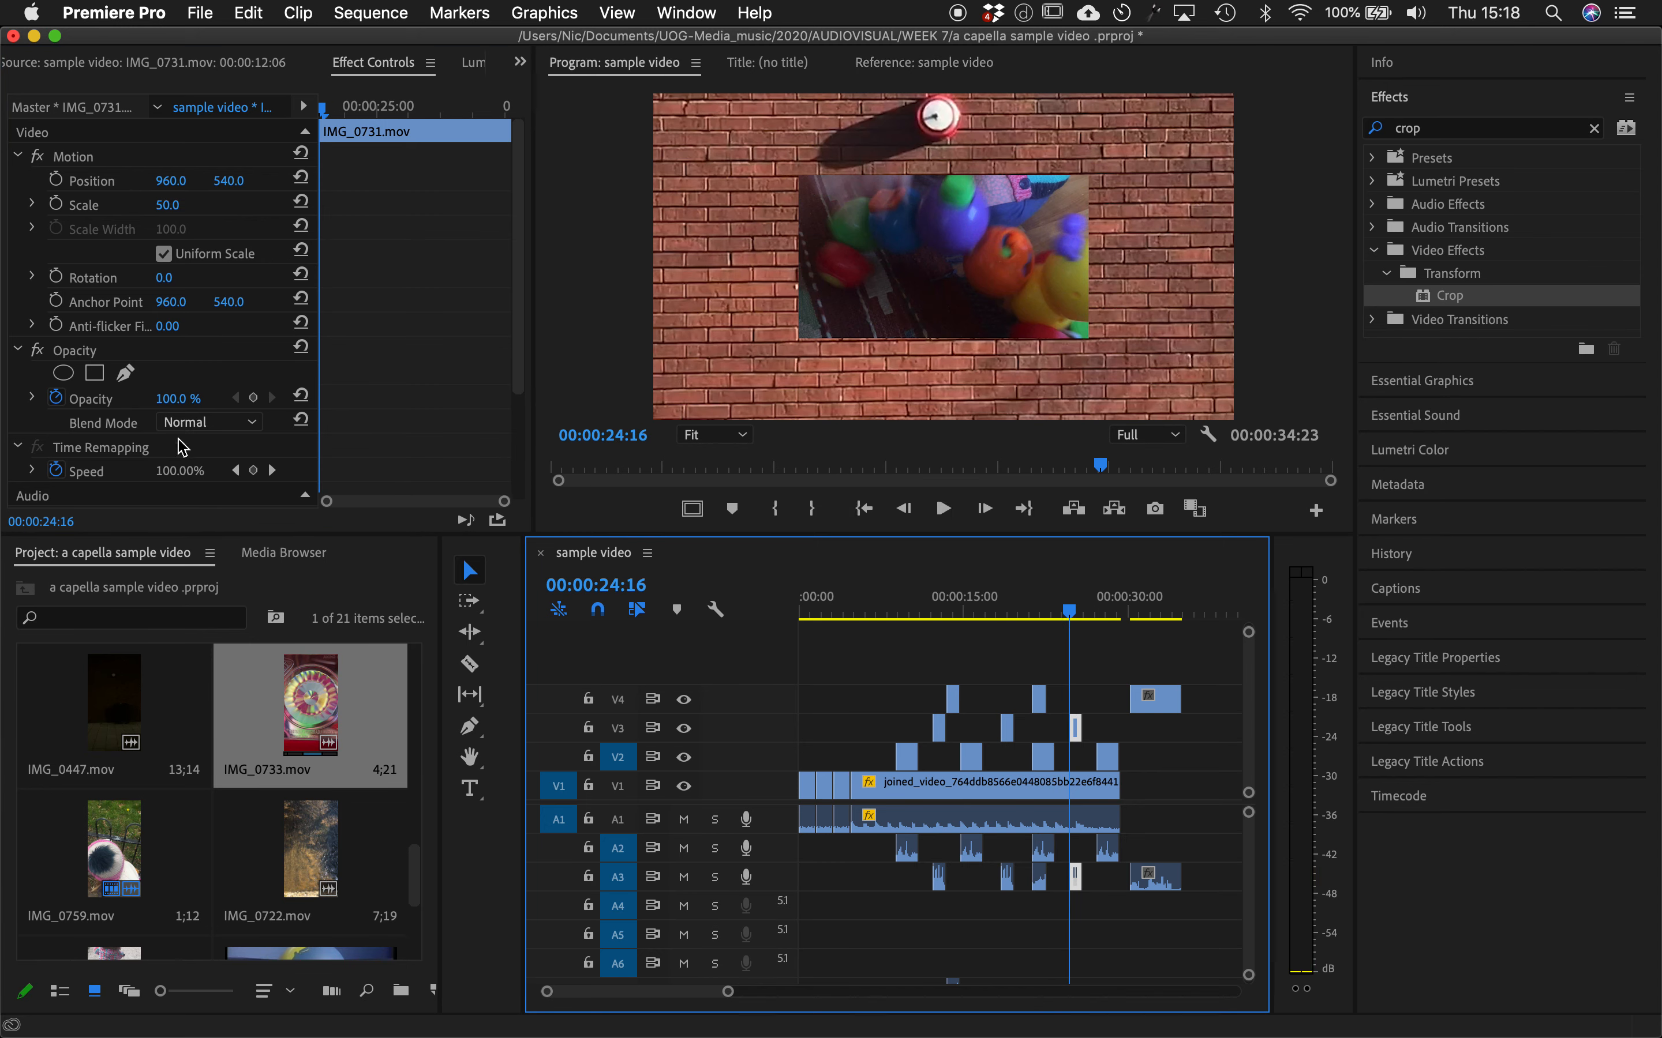
pyautogui.click(181, 275)
pyautogui.click(55, 275)
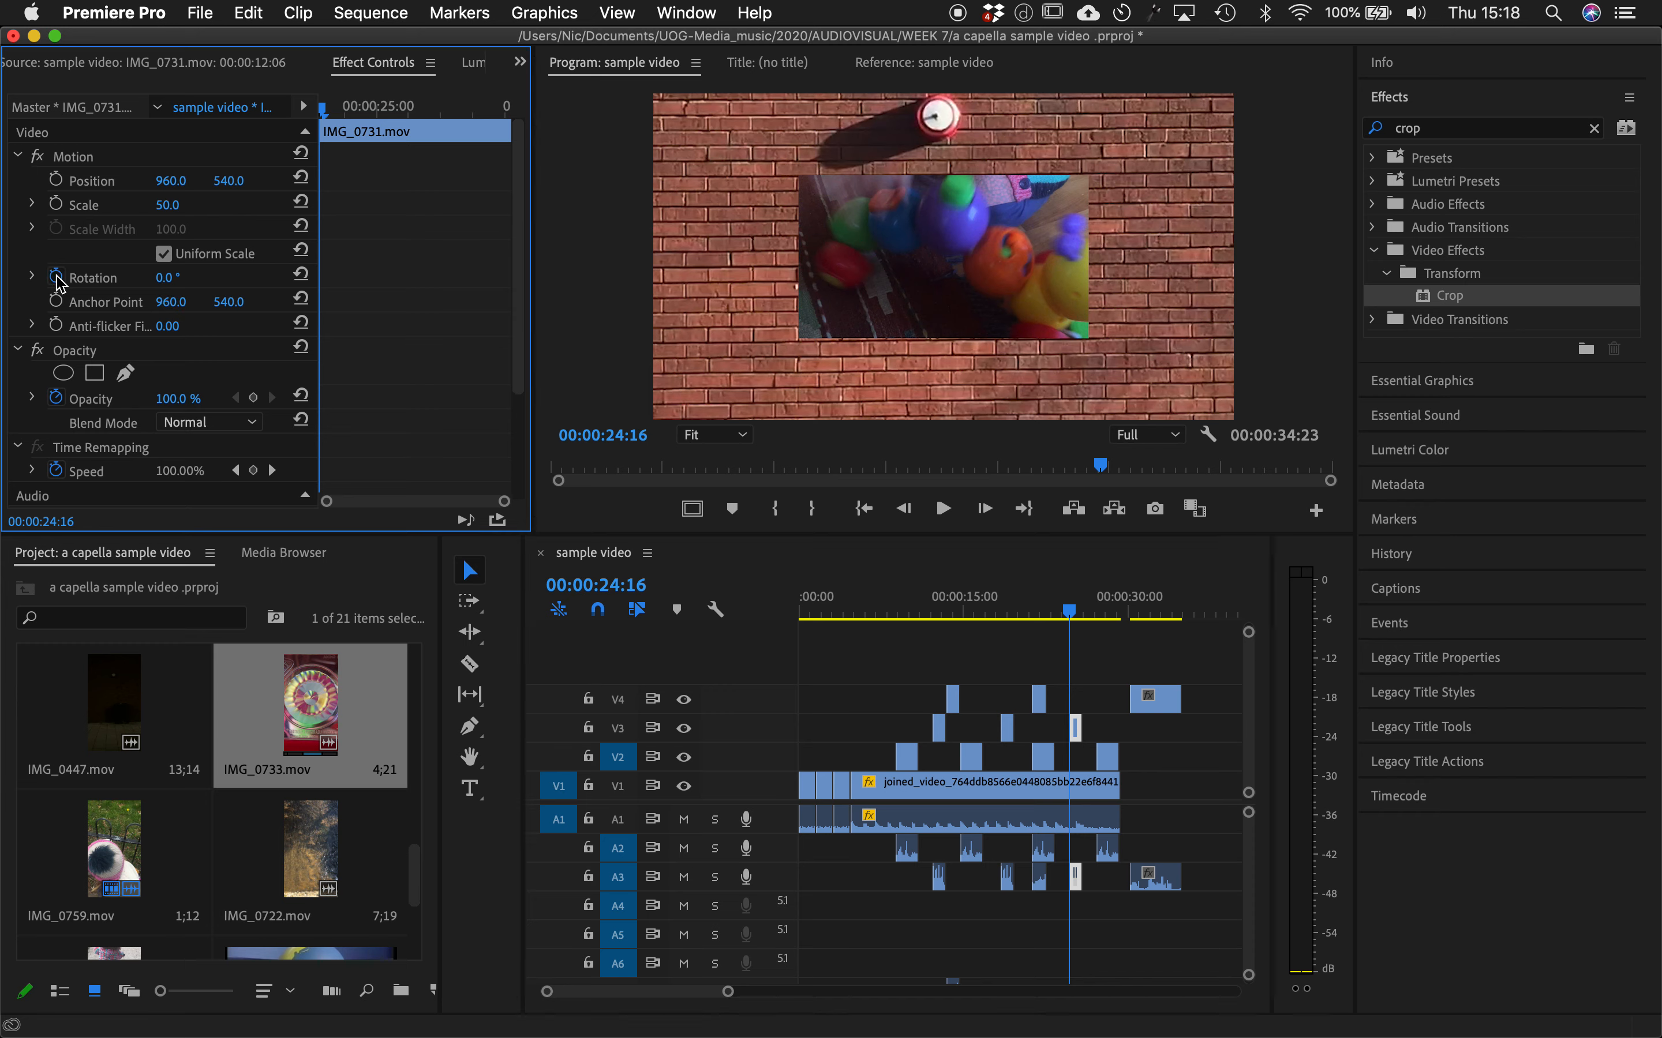
pyautogui.click(1083, 616)
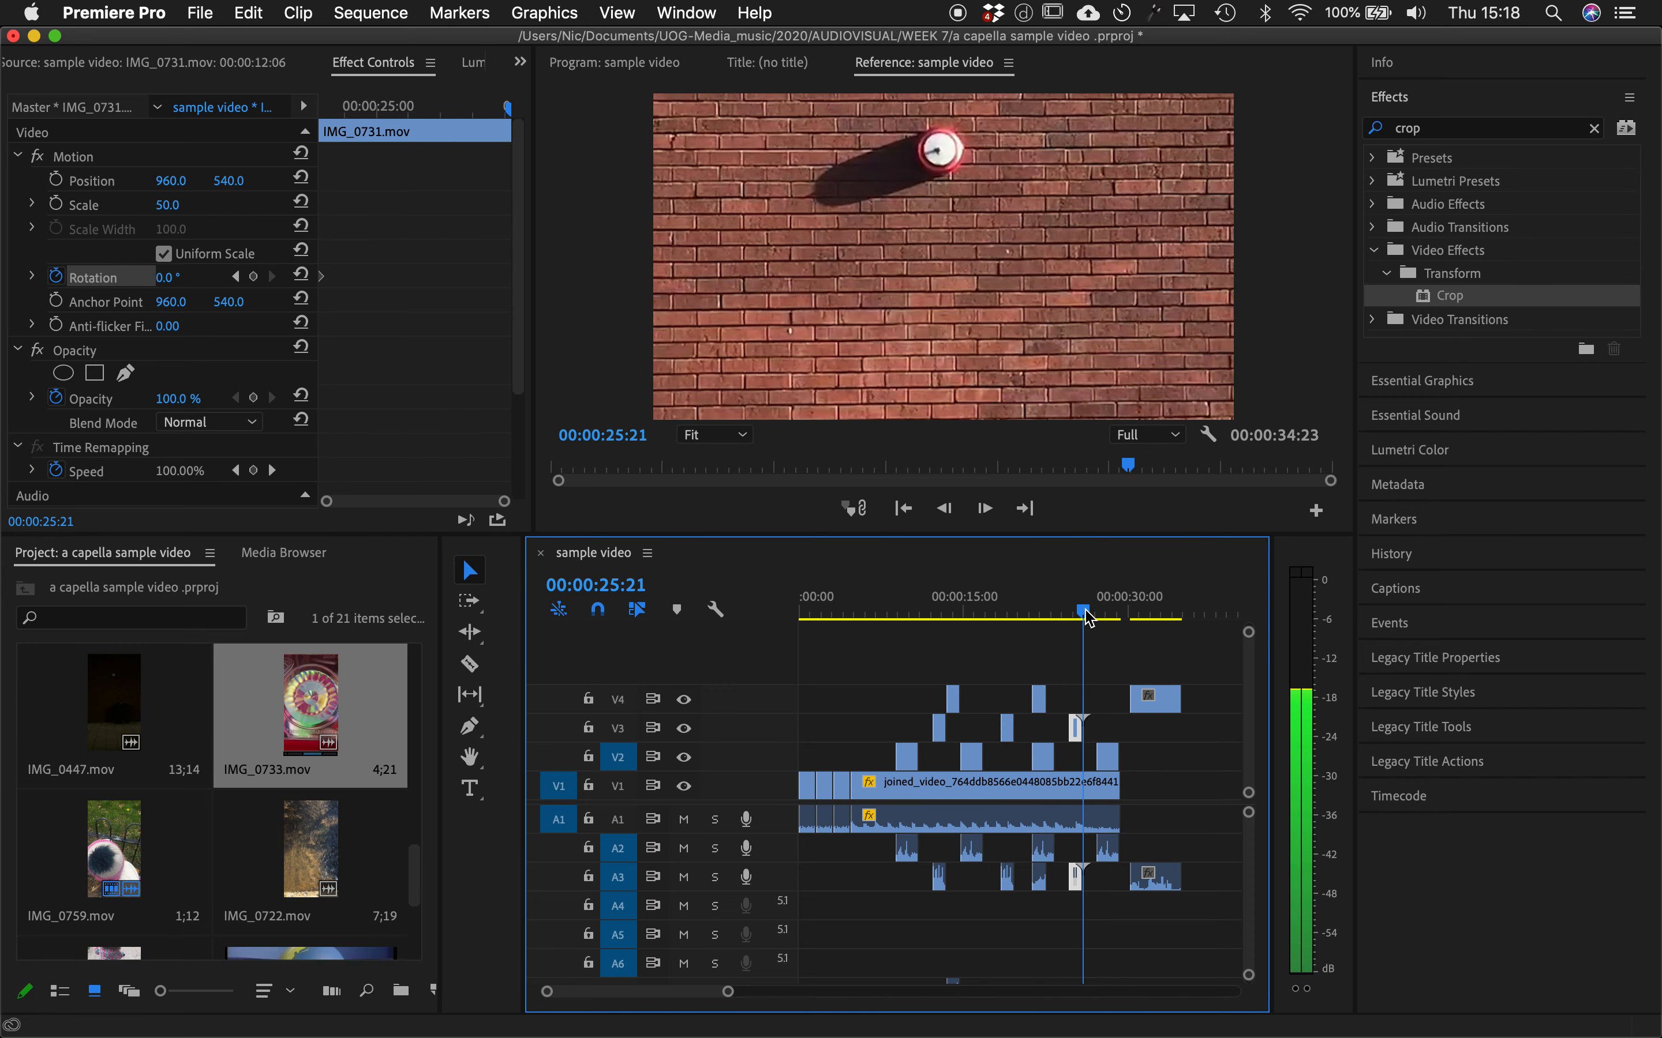
pyautogui.click(182, 275)
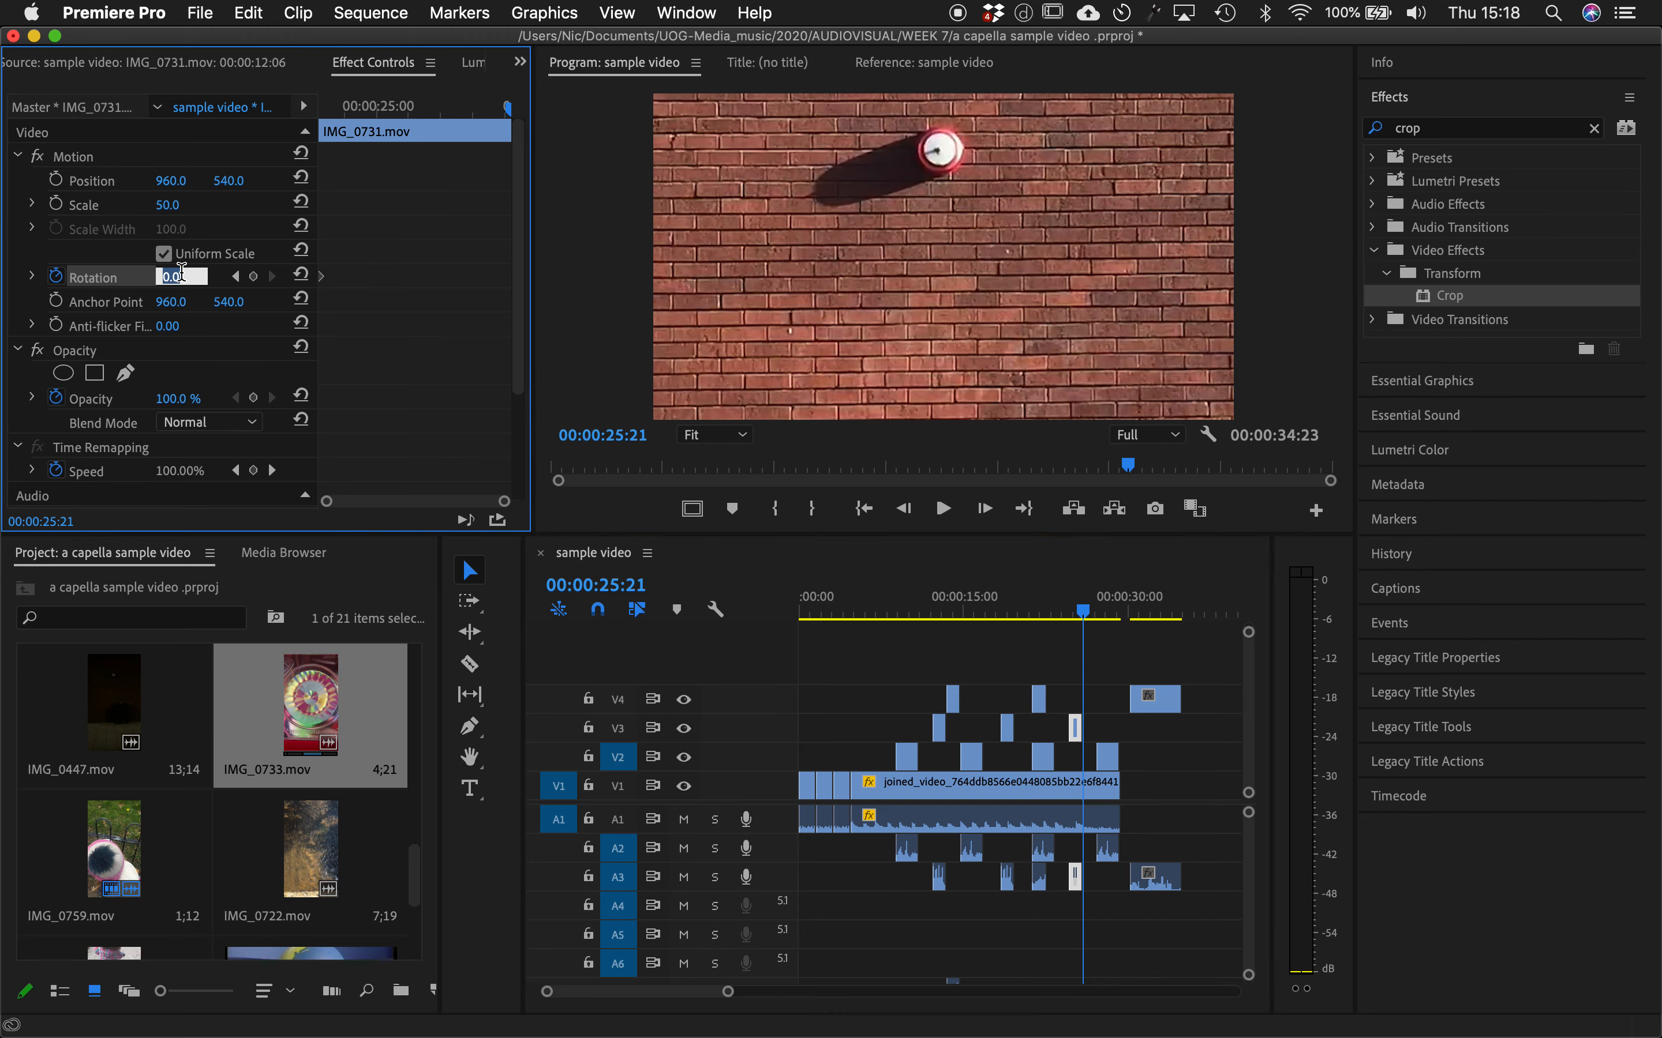
pyautogui.write('360')
pyautogui.press('Return')
# - Preview the first V4 clip, IMG_0732.mov, at 00:00:14:02 and locate its linked audio in the lower audio tracks
pyautogui.moveTo(1083, 608); pyautogui.dragTo(965, 602)
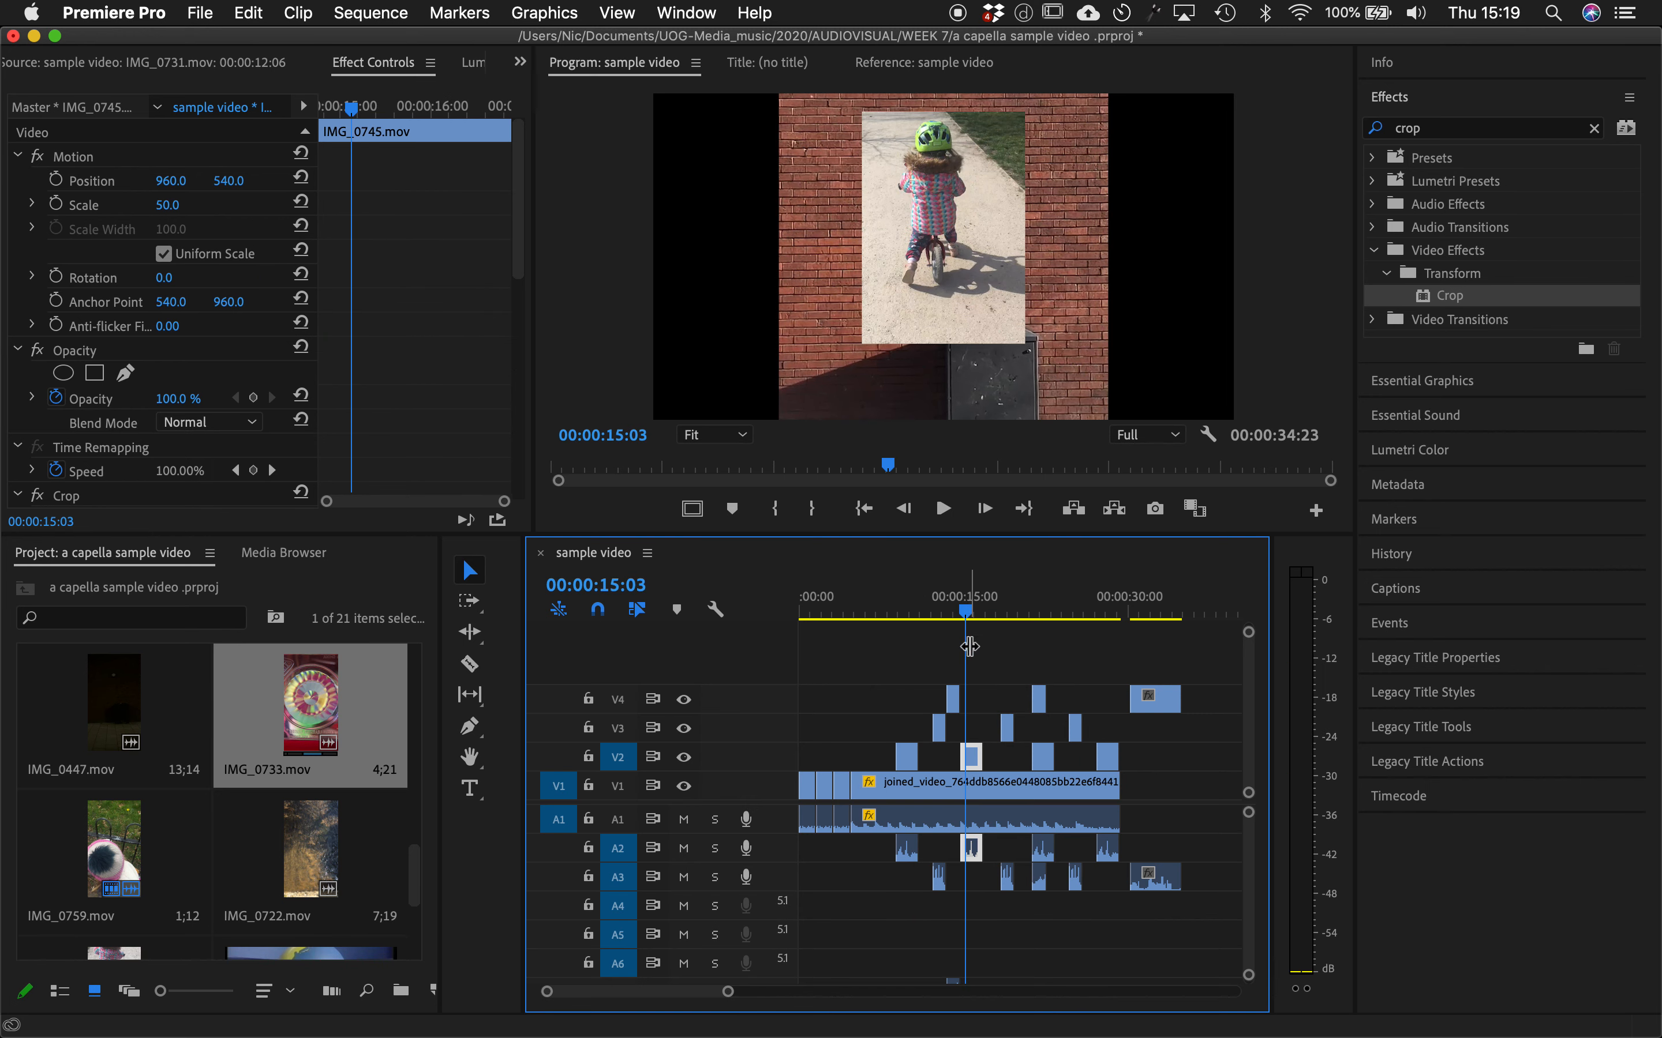
pyautogui.click(956, 604)
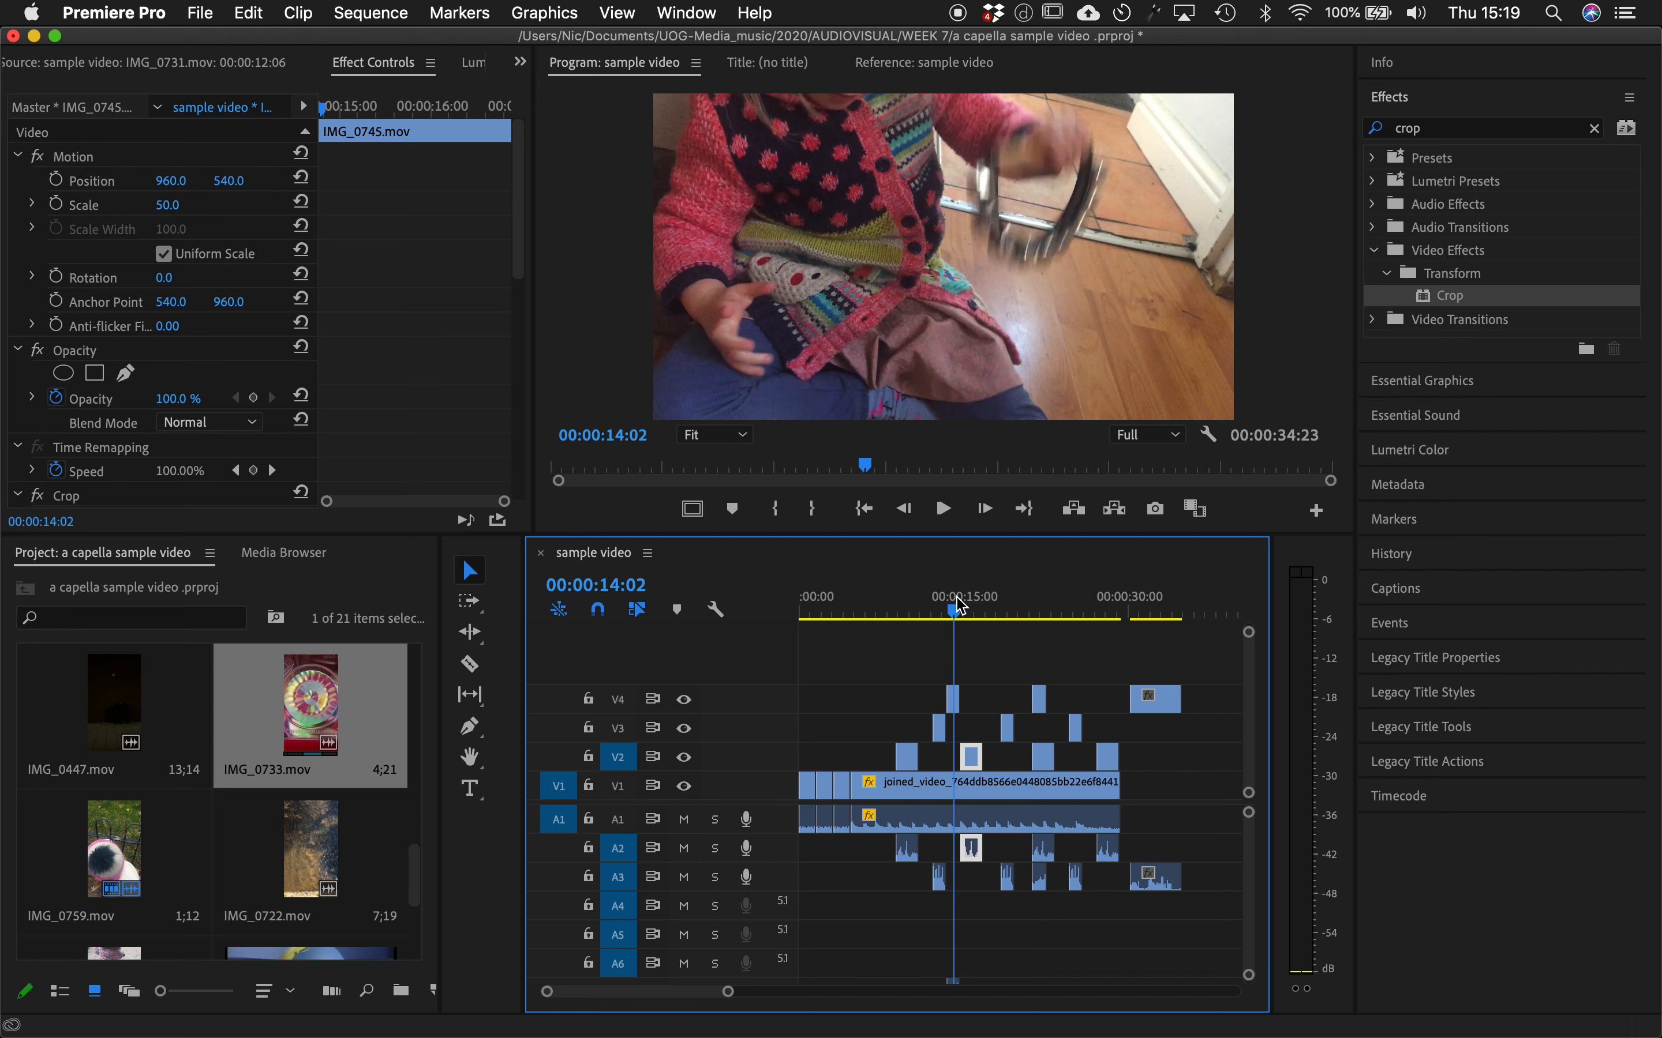
pyautogui.click(953, 700)
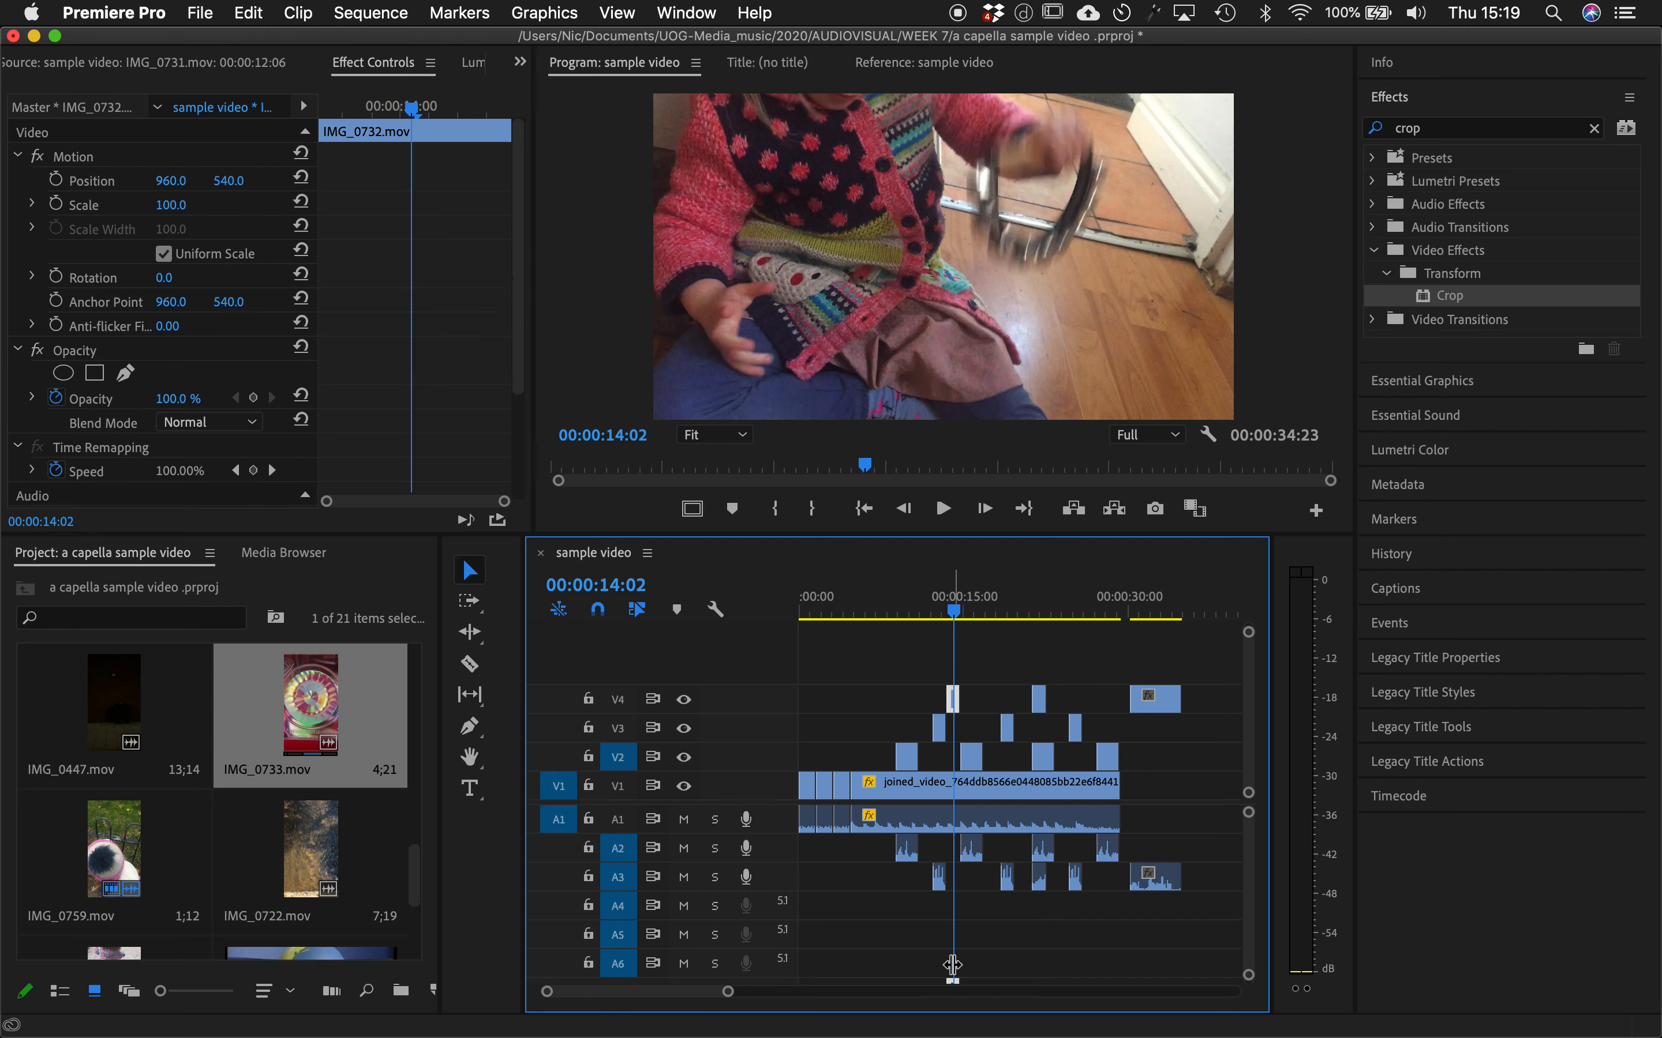
pyautogui.hscroll(2, 1045, 935)
pyautogui.scroll(-1, 1045, 934)
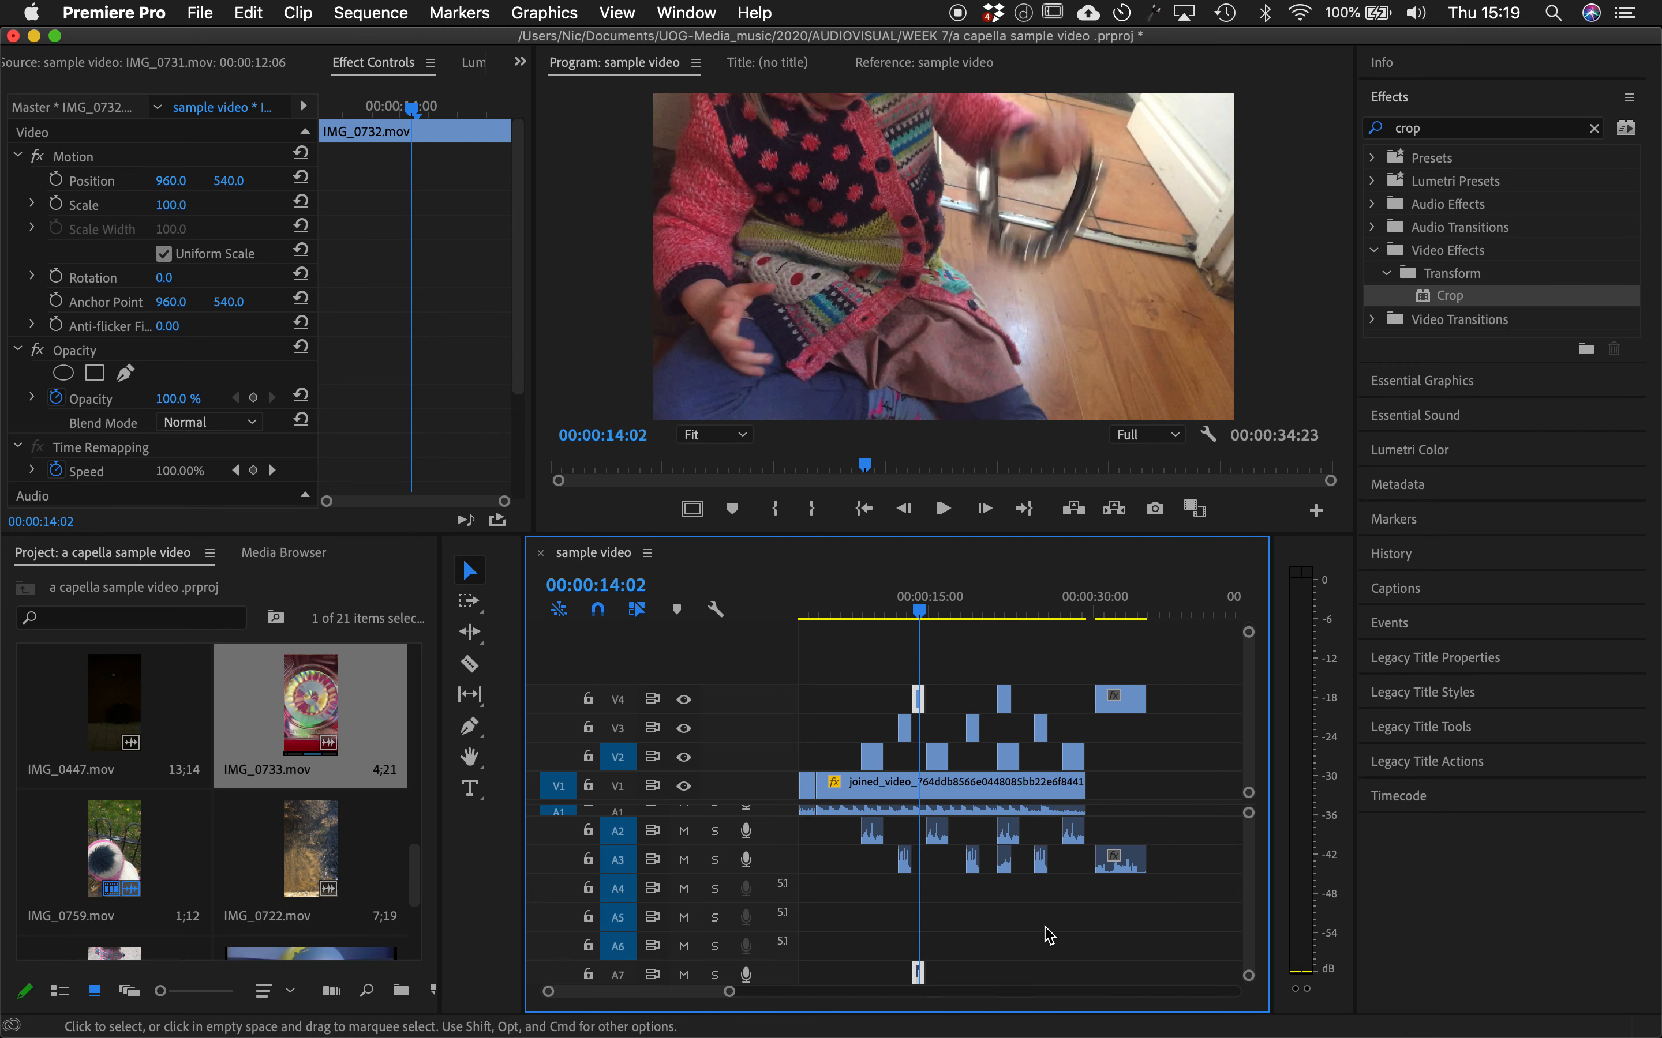
# - Move the IMG_0759.mov clip on V4, with its linked audio, to the empty area after the last clip in the sequence
pyautogui.click(1004, 613)
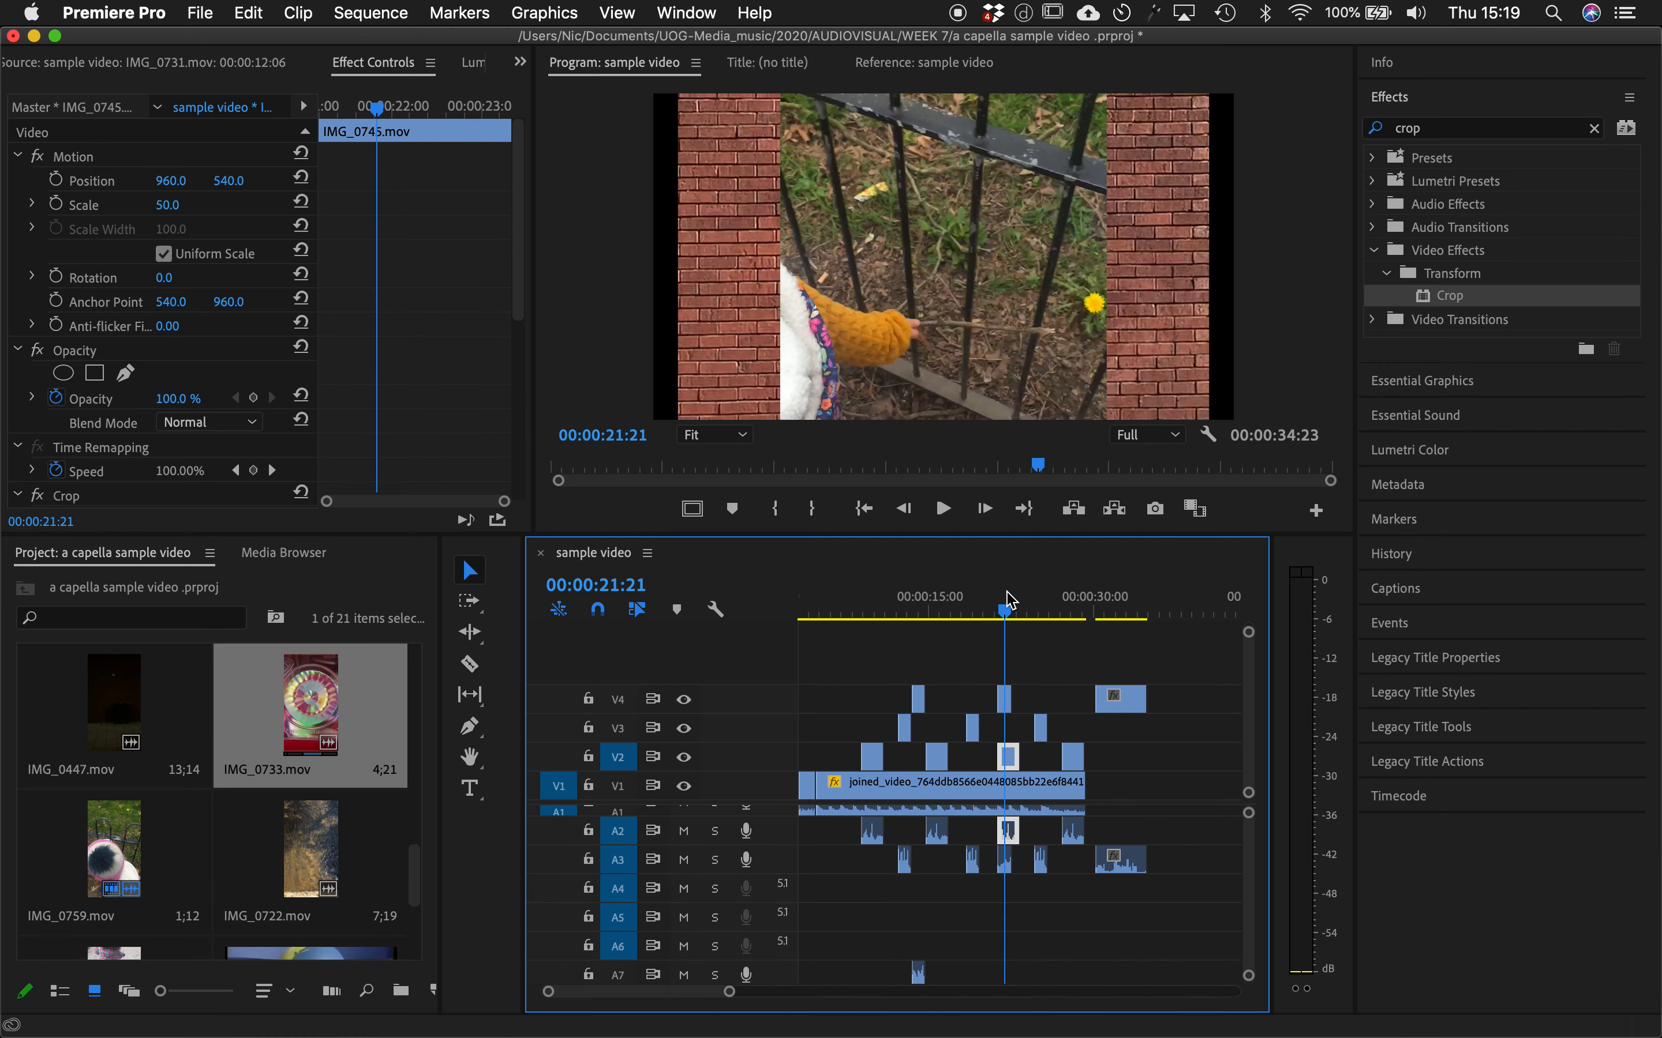
pyautogui.click(1005, 704)
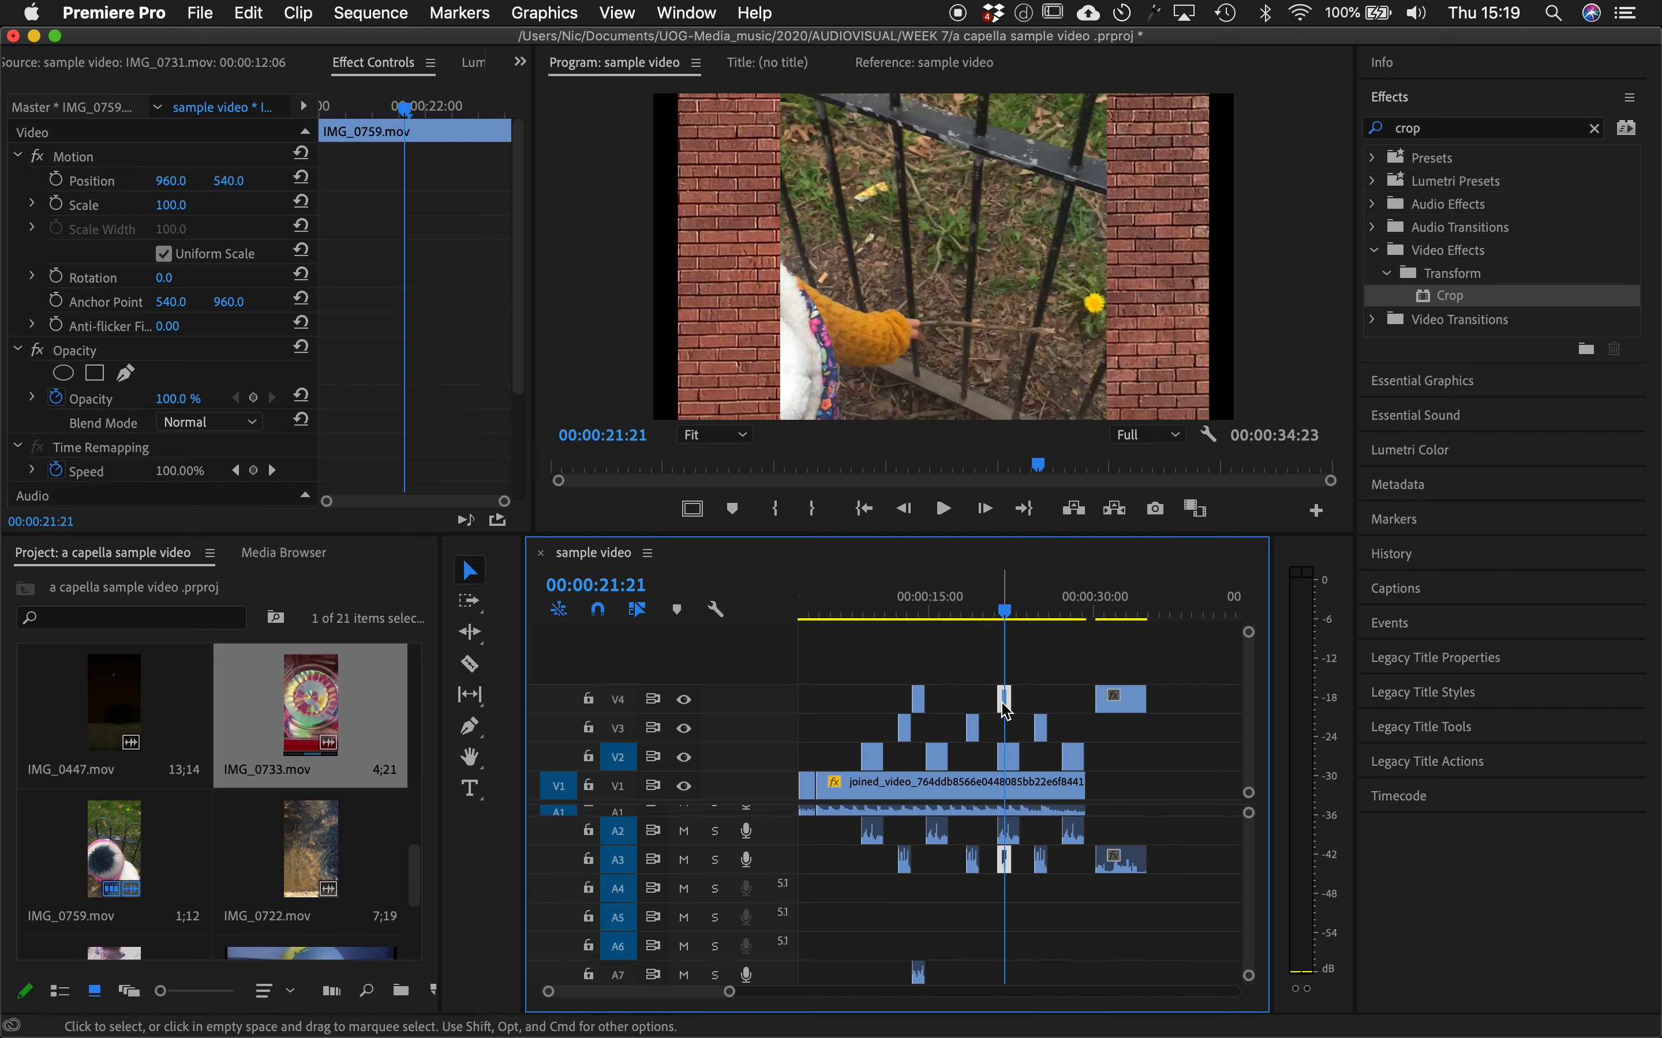
pyautogui.moveTo(1010, 710); pyautogui.dragTo(1196, 700)
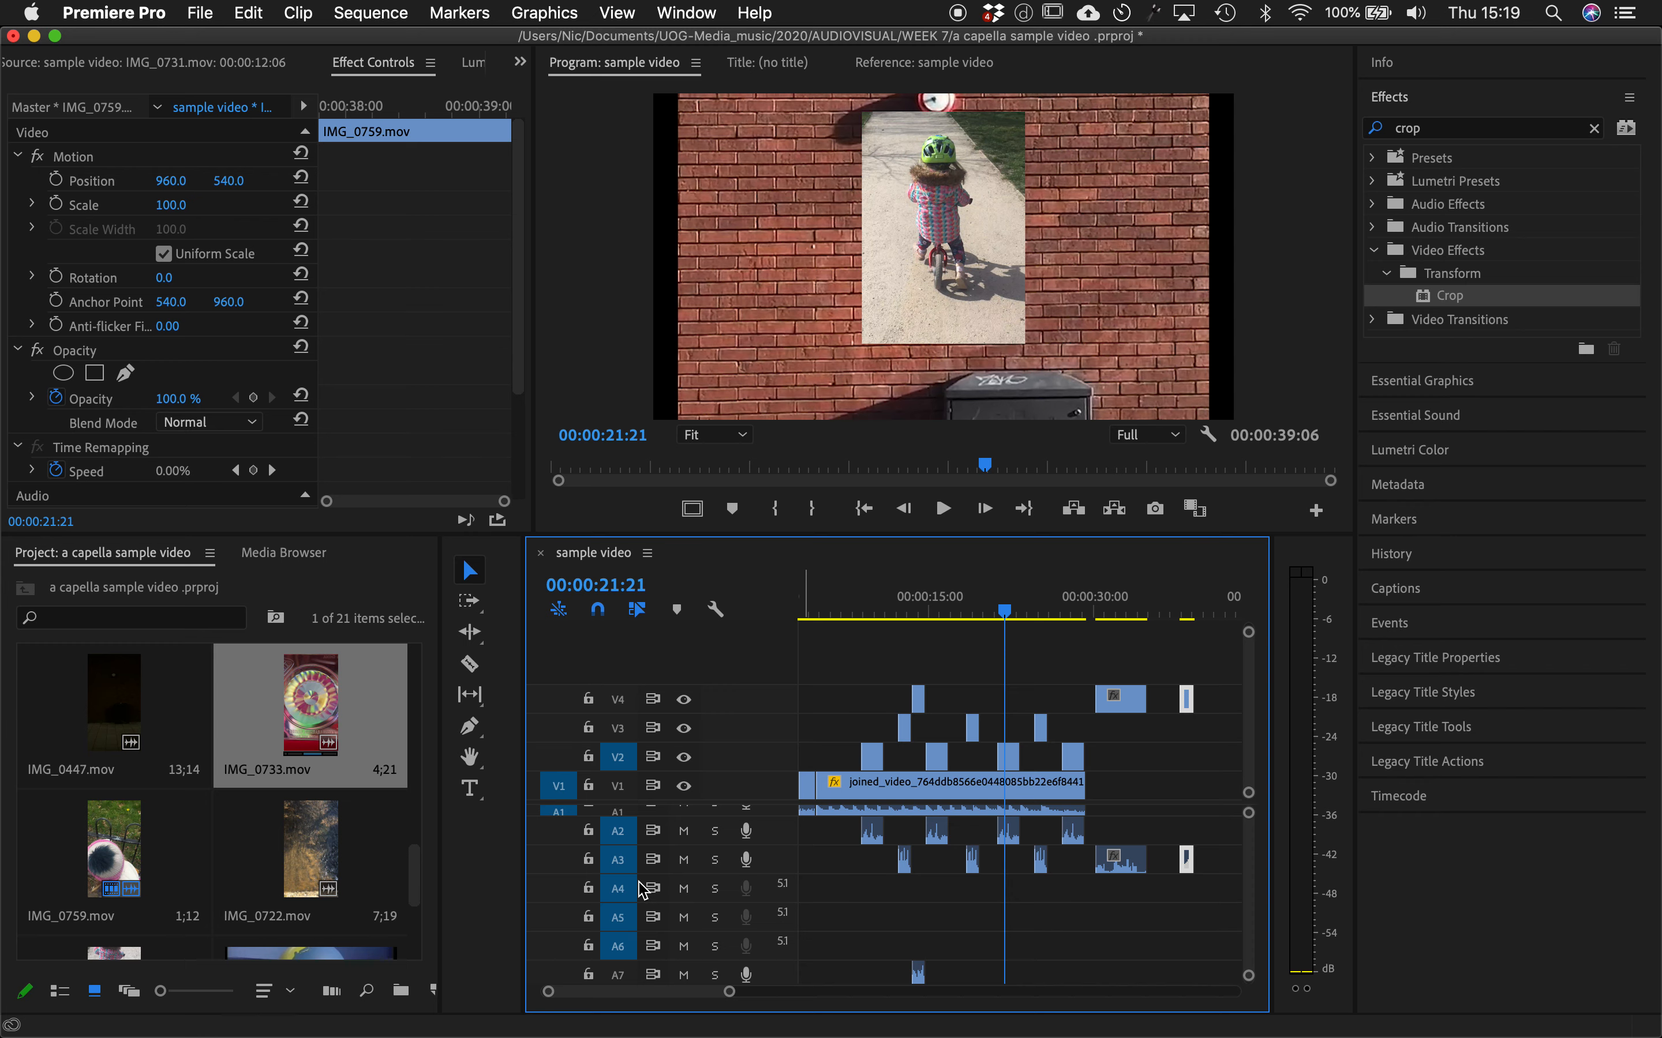
# - Turn off targeting for audio tracks A2 to A6 and select the IMG_0732.mov clip
pyautogui.click(616, 893)
pyautogui.click(618, 919)
pyautogui.click(618, 948)
pyautogui.click(618, 862)
pyautogui.moveTo(920, 974)
pyautogui.mouseDown()
pyautogui.moveTo(920, 941)
pyautogui.moveTo(920, 972)
pyautogui.mouseUp()
# - Patch source audio A1 to track A7 and target A7, leaving A4 unsoloed and no clip selected
pyautogui.click(715, 894)
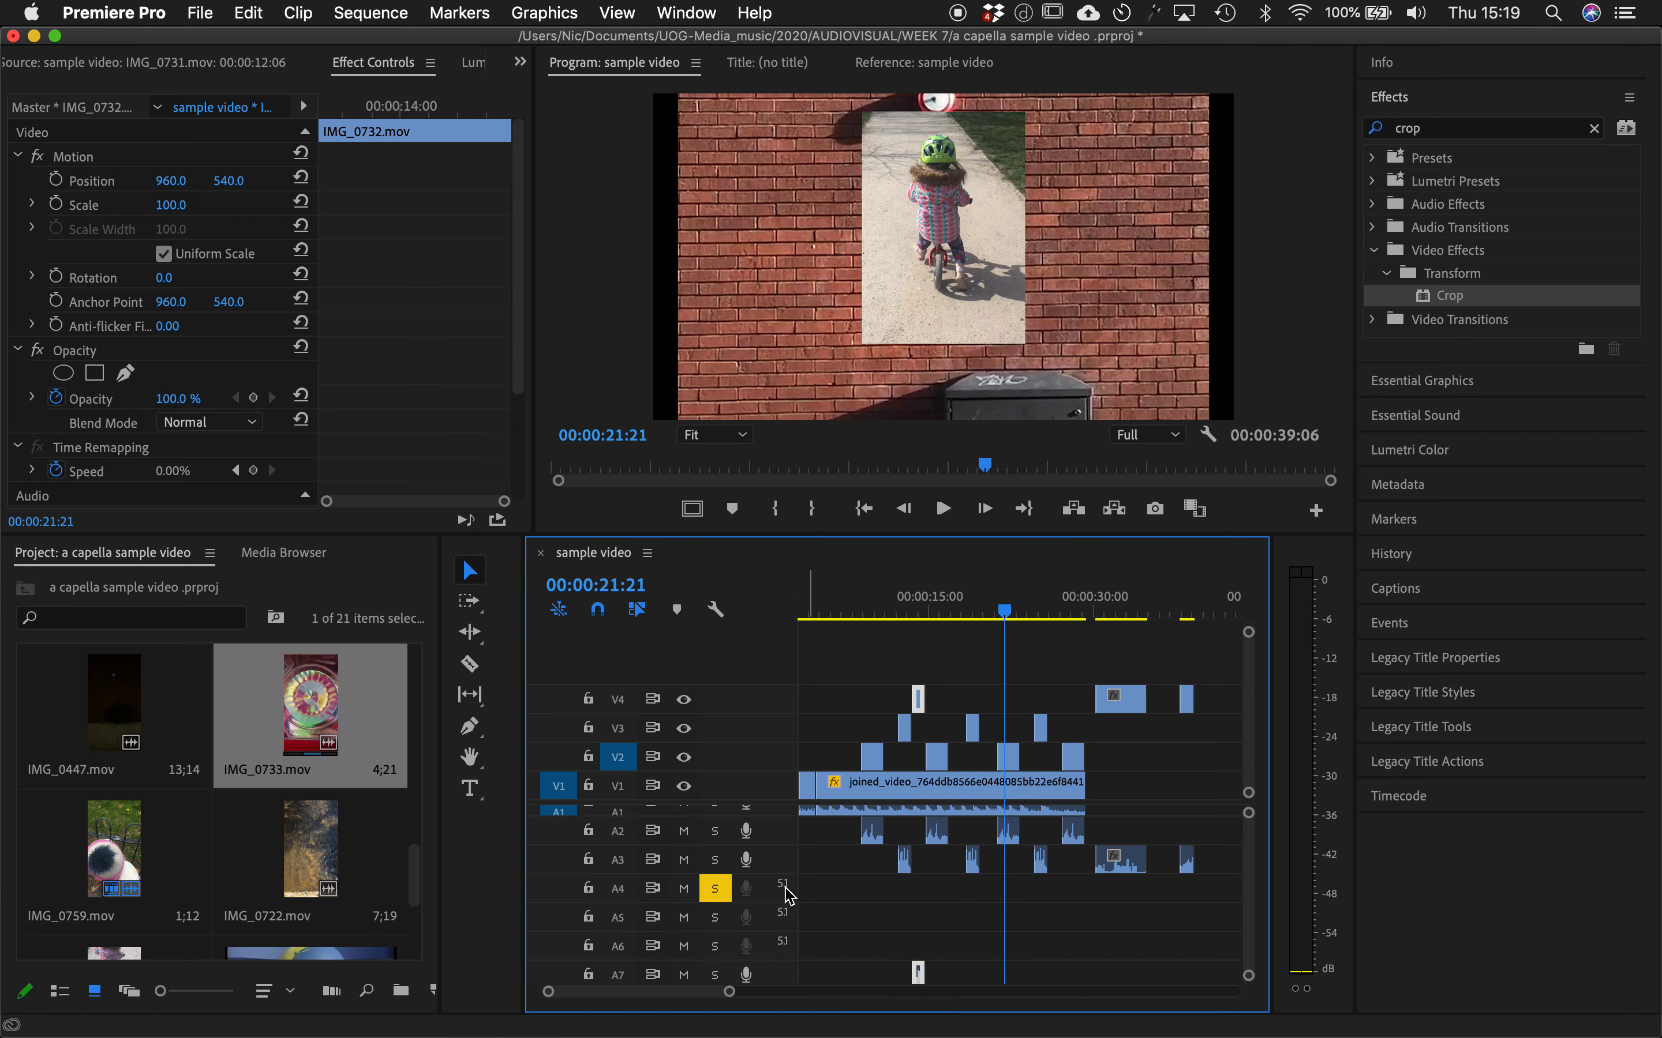
pyautogui.click(561, 975)
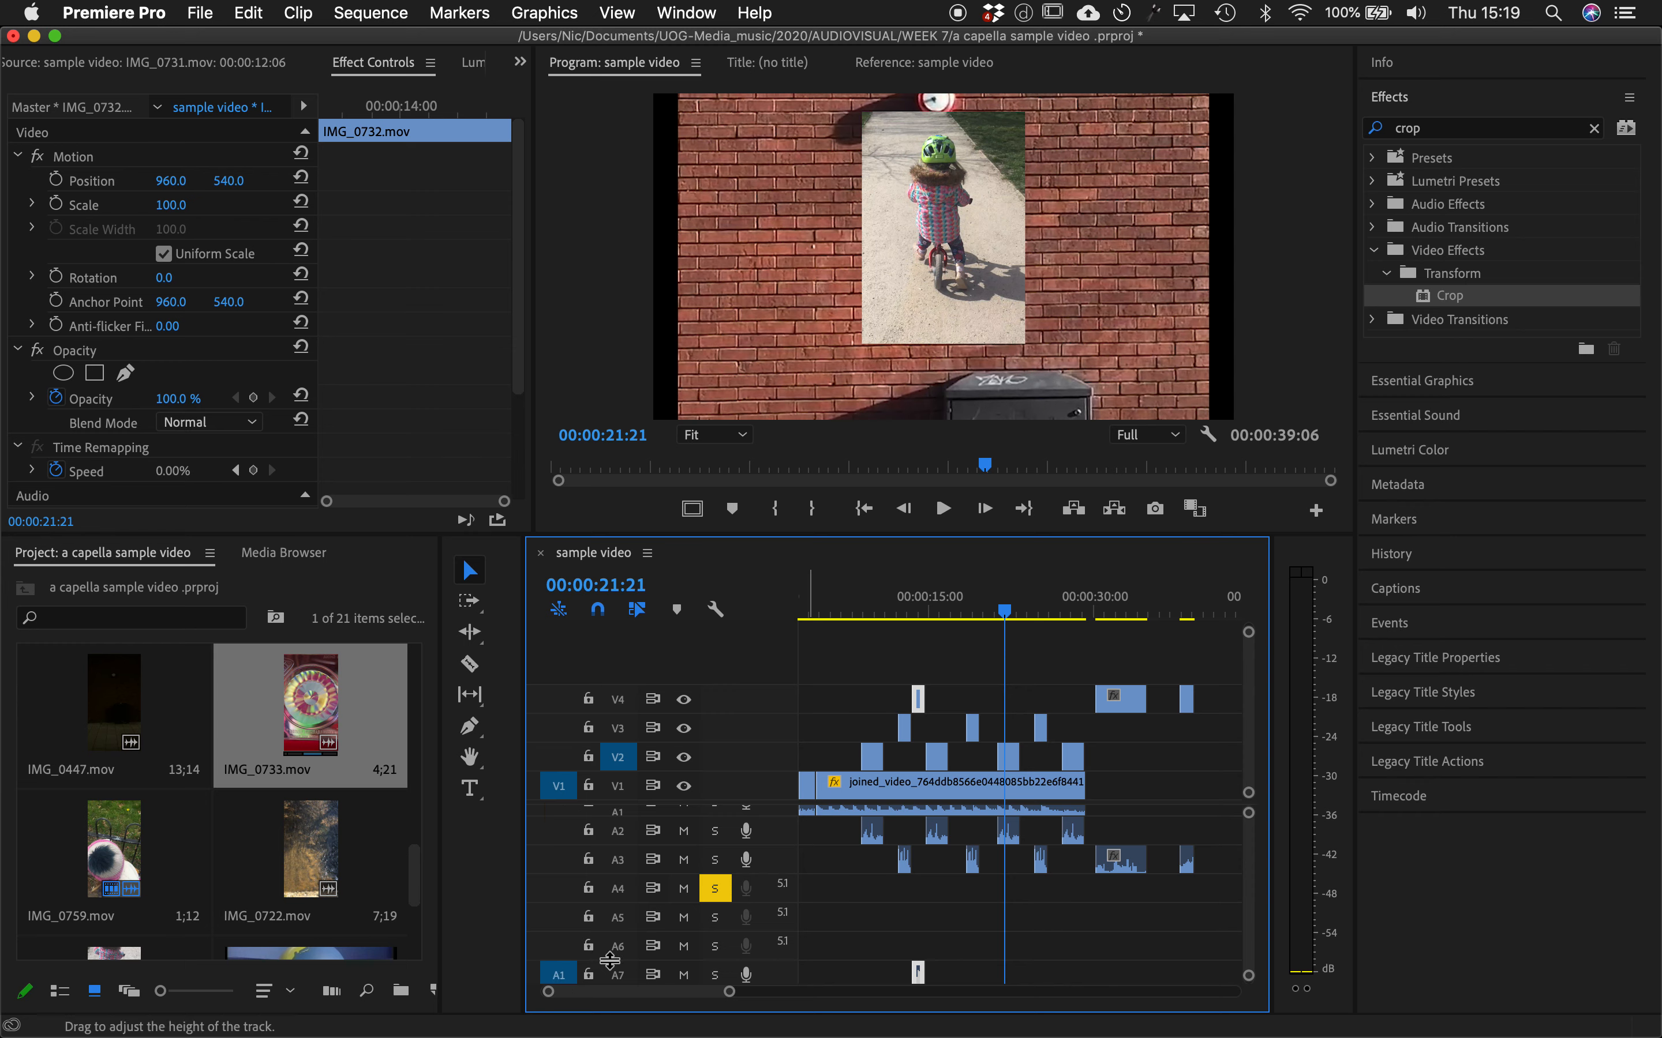
pyautogui.click(817, 965)
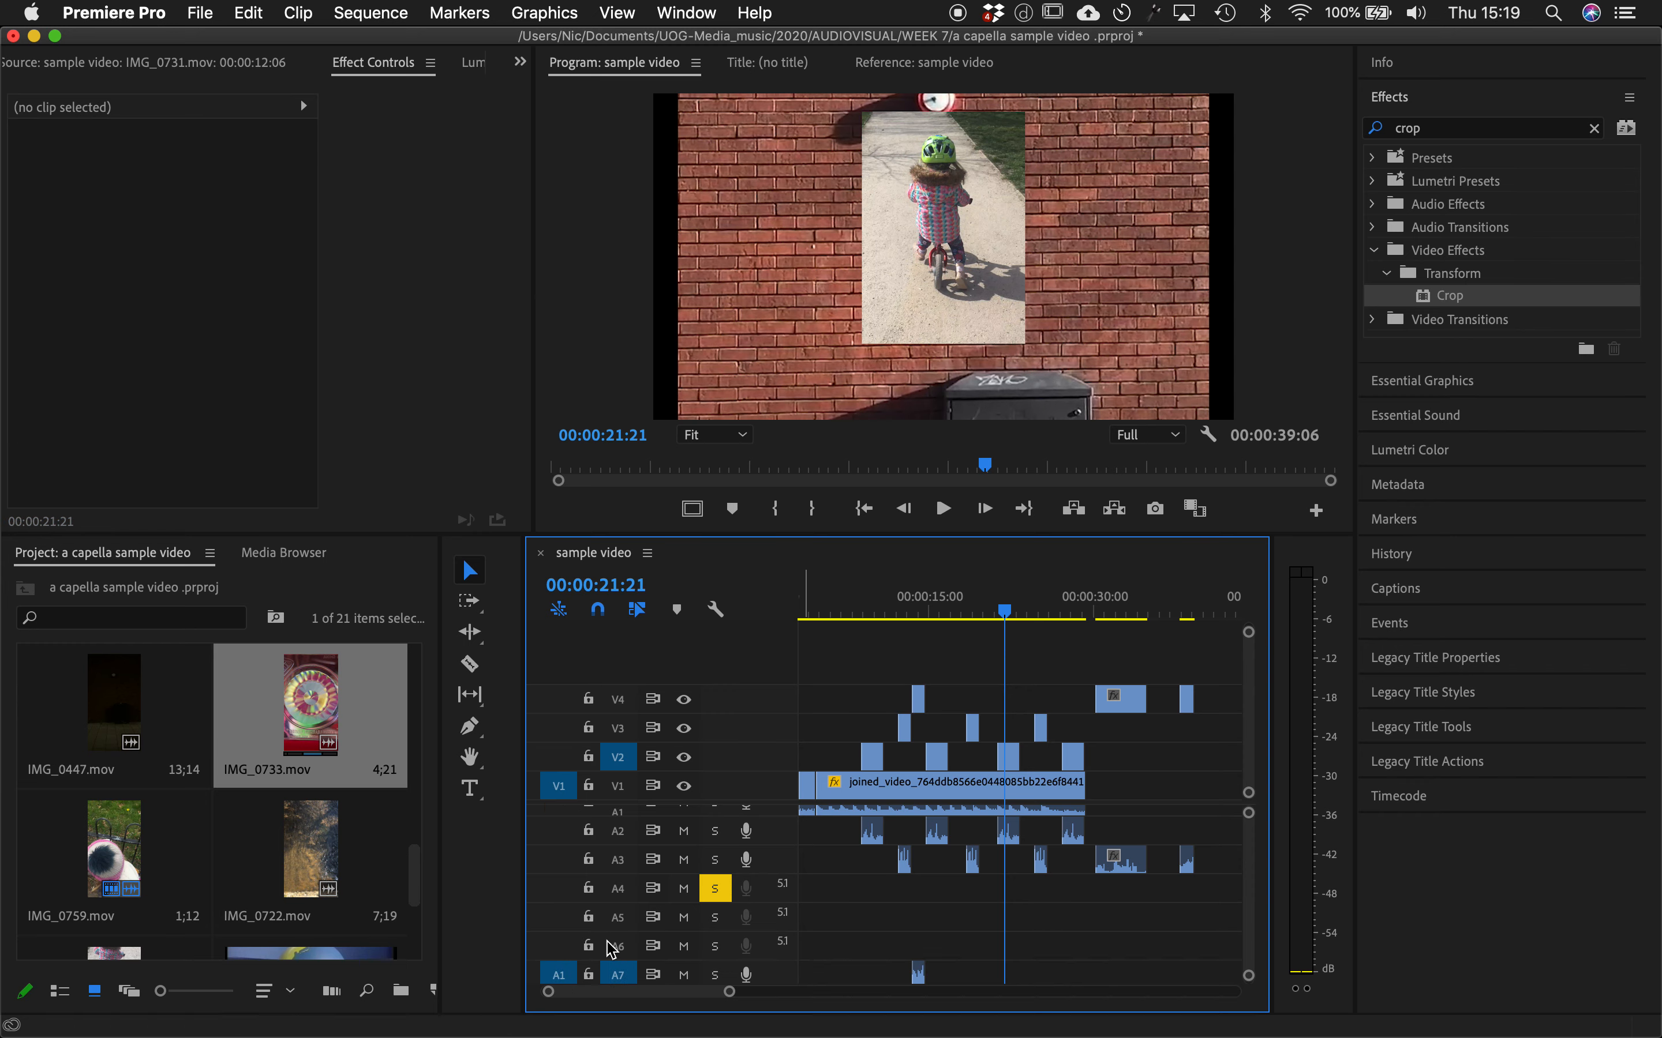
pyautogui.click(719, 891)
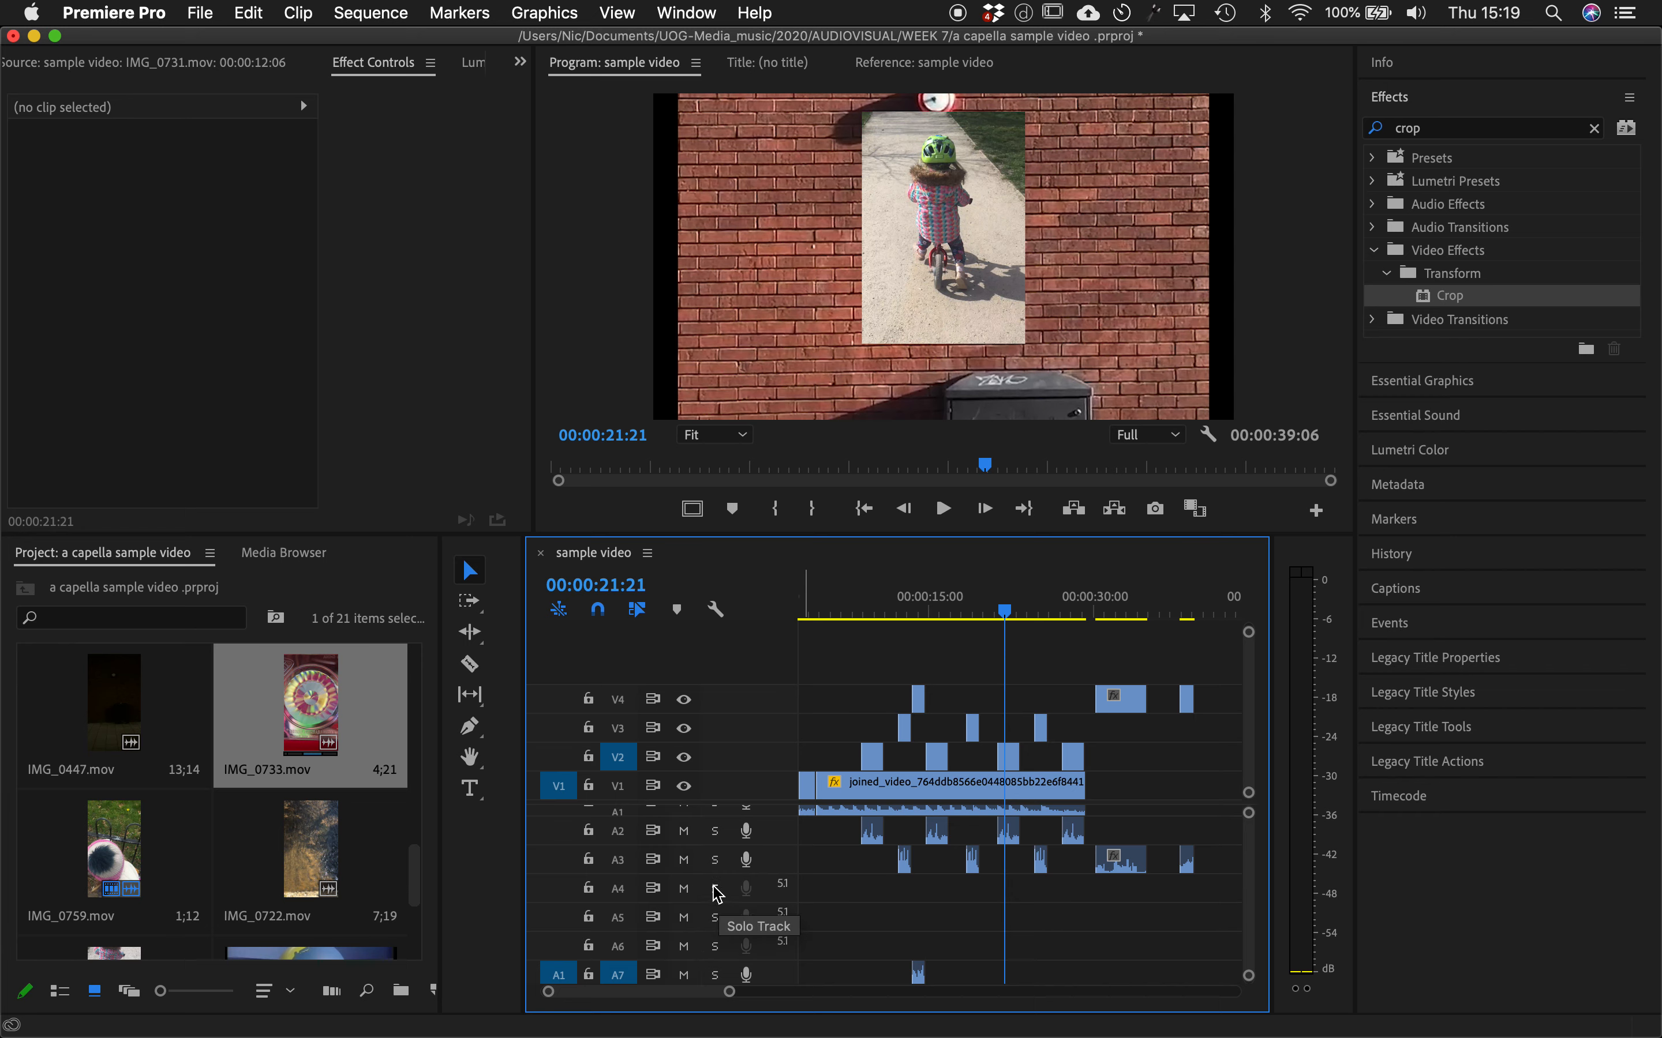
pyautogui.rightClick(781, 891)
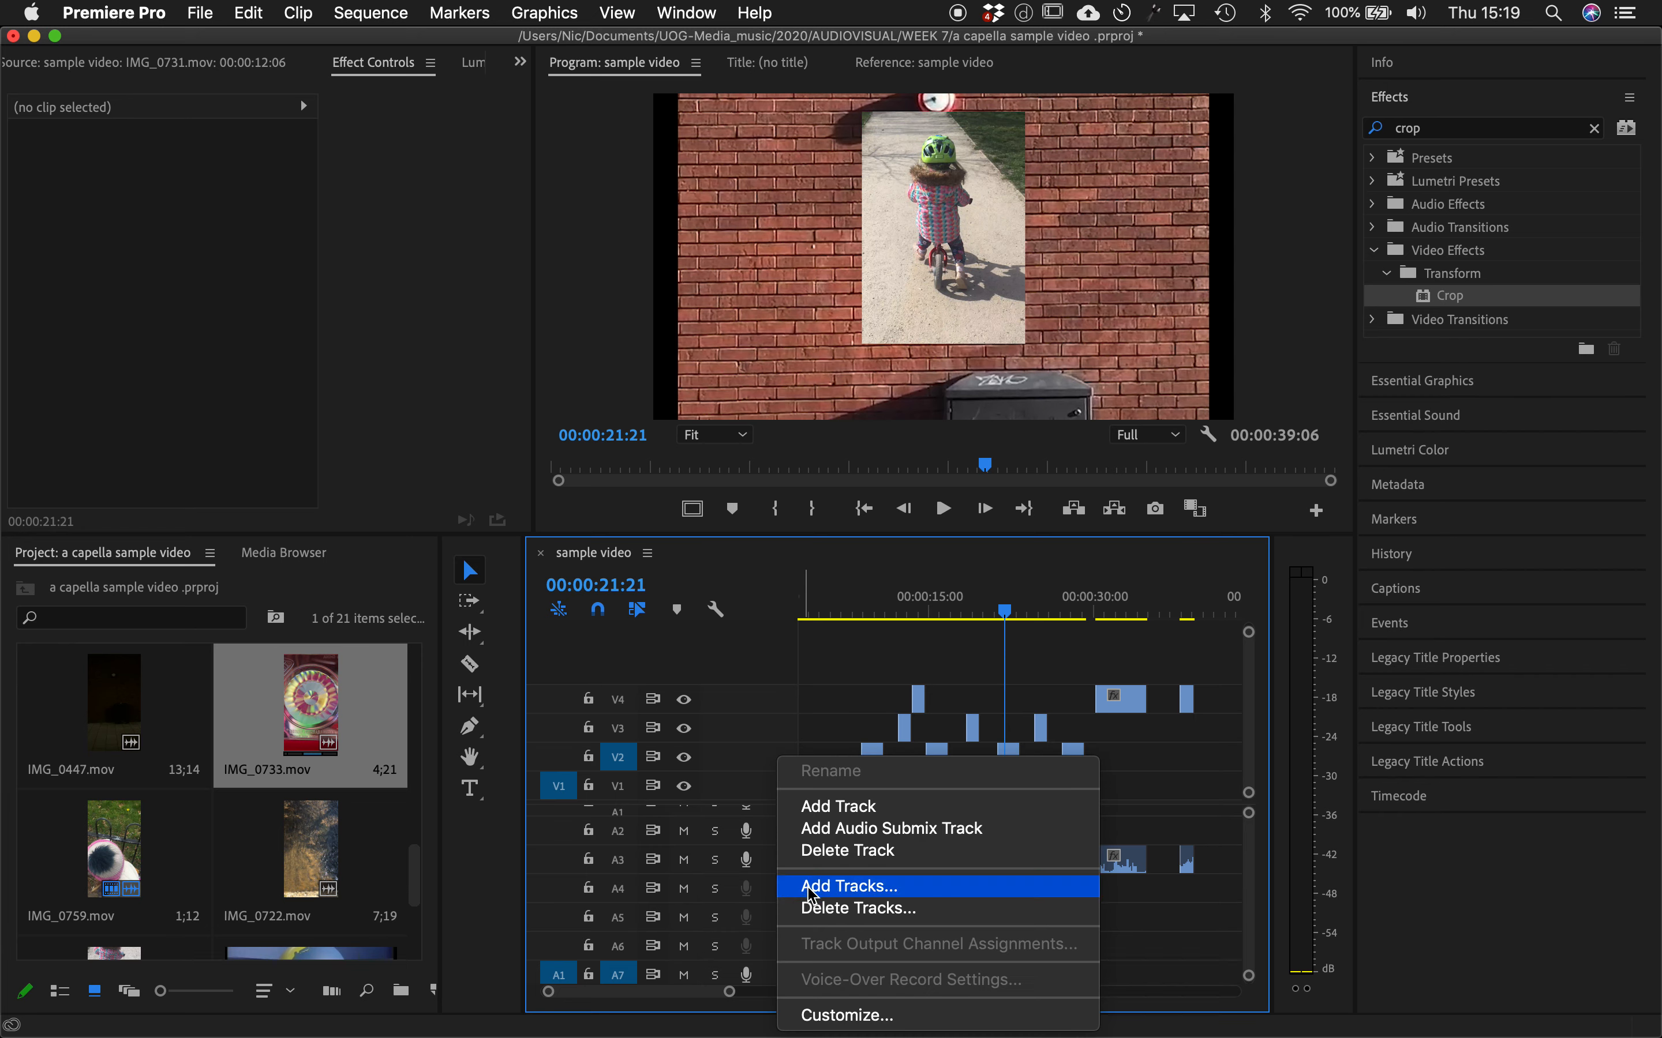
pyautogui.click(739, 900)
pyautogui.press('Escape')
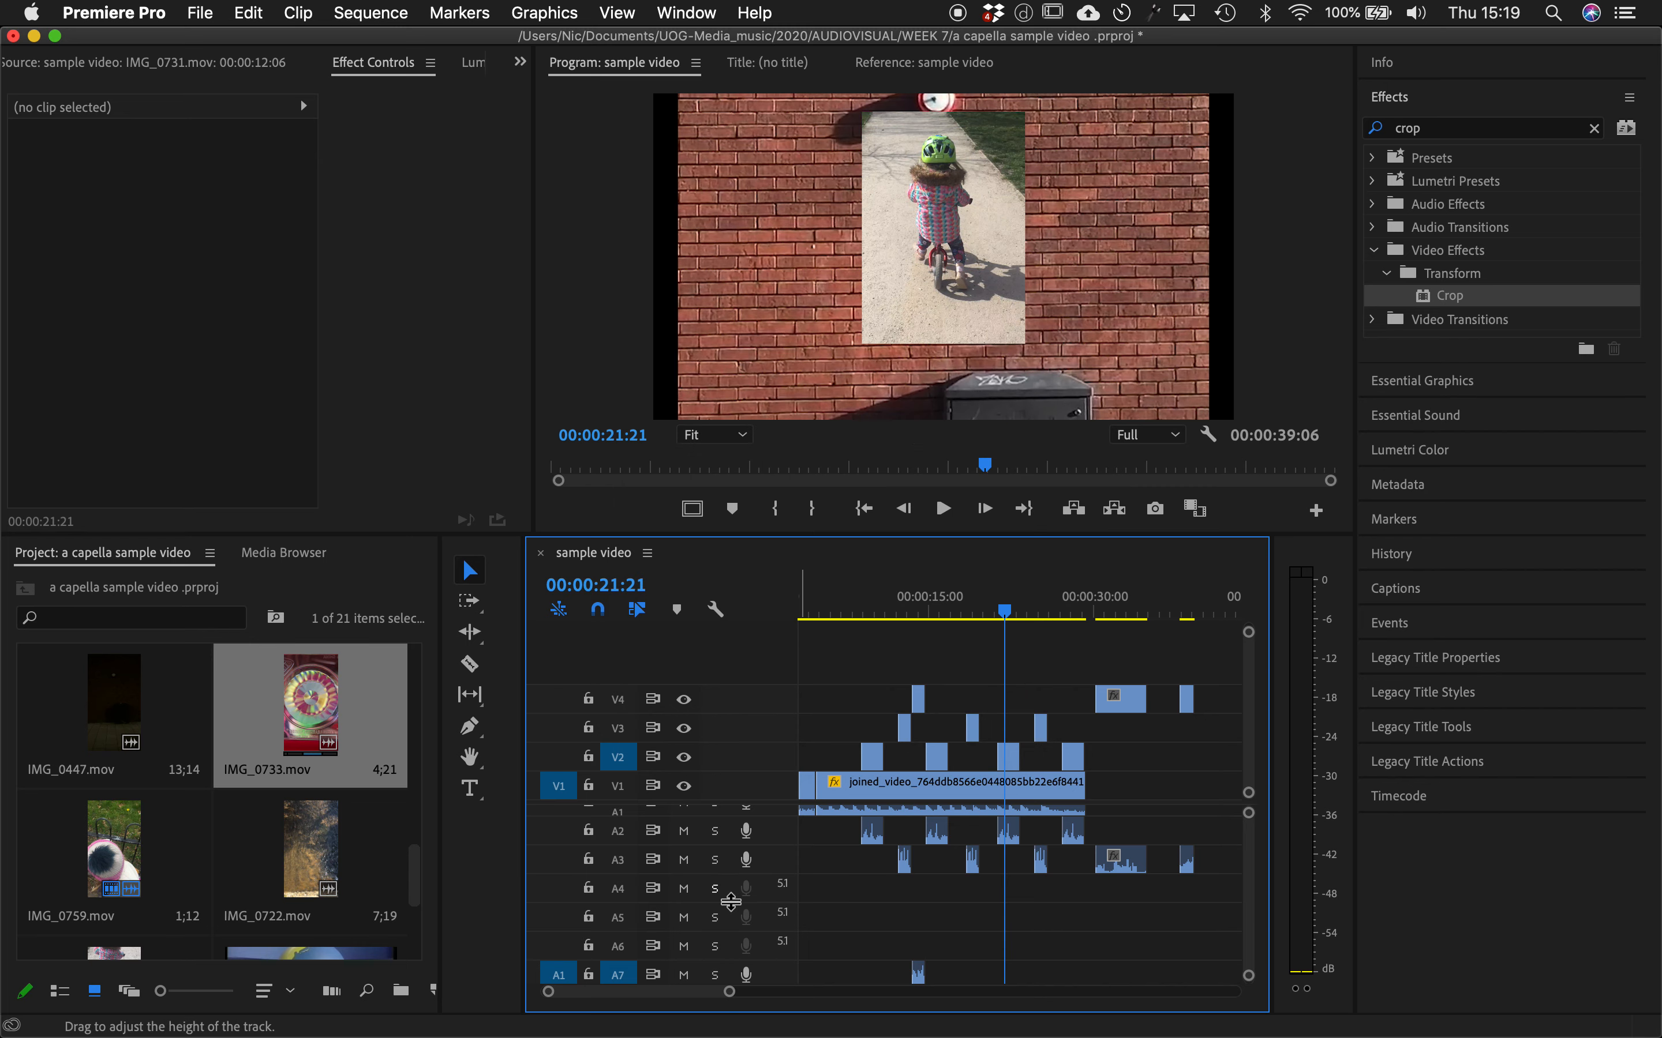
pyautogui.press('super+z')
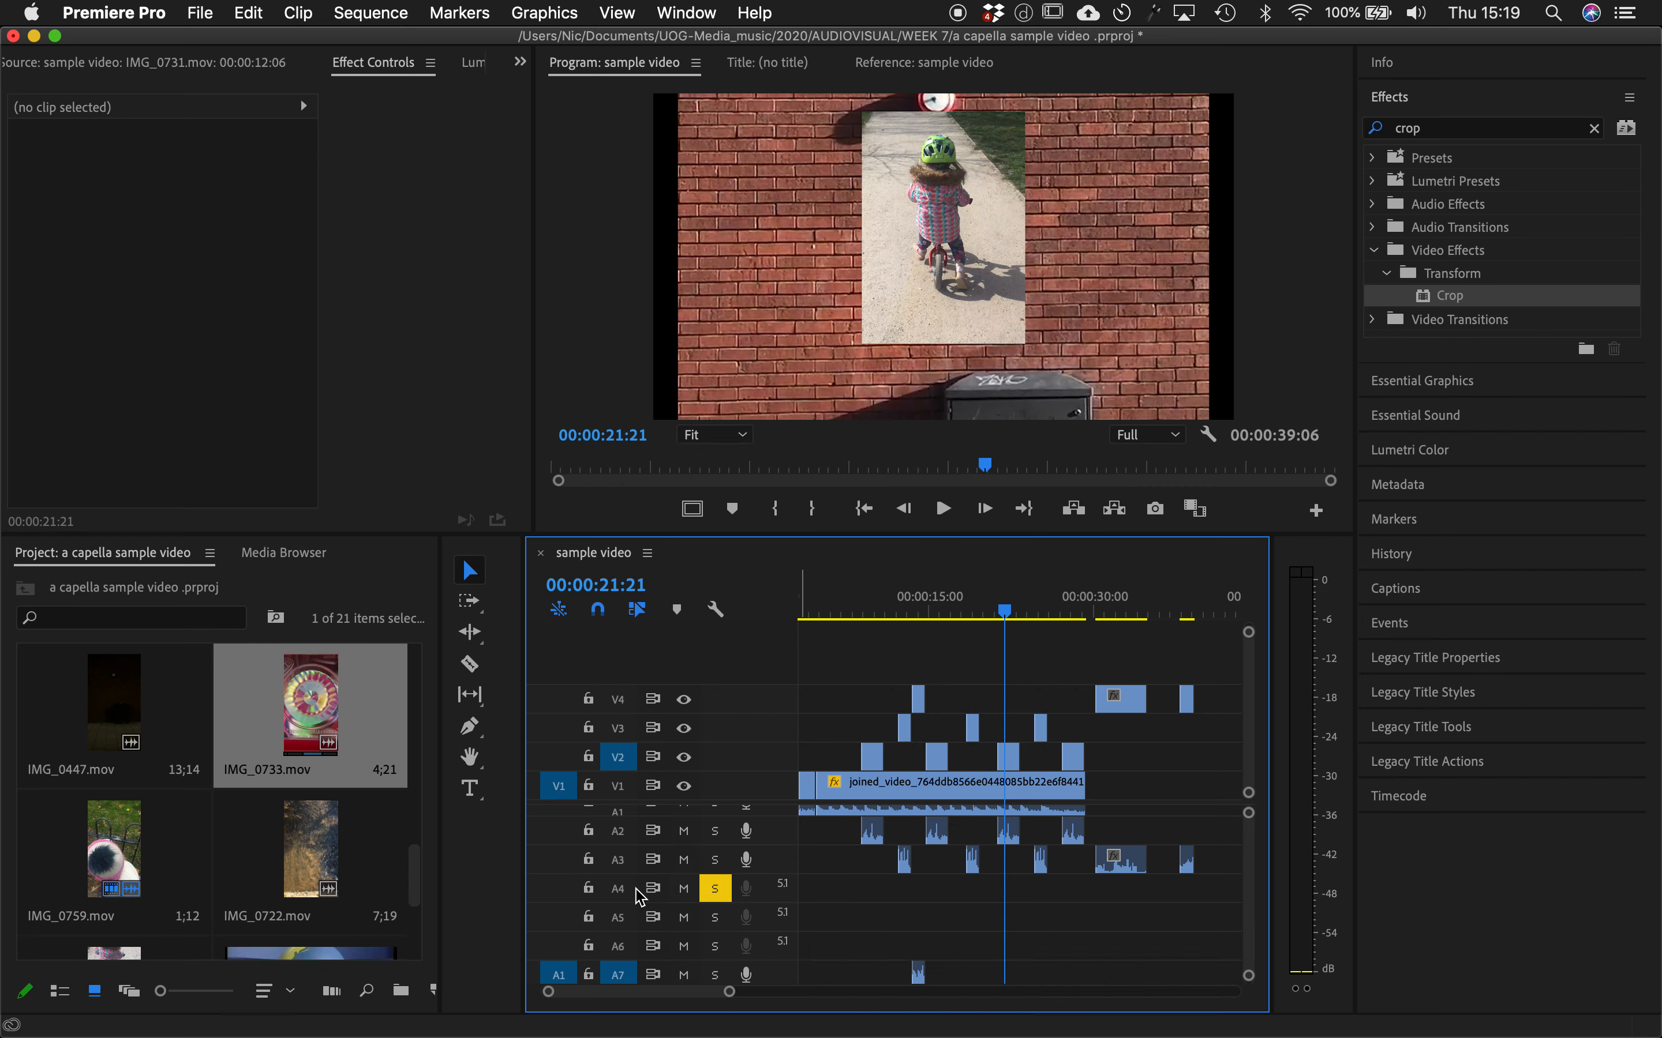
pyautogui.rightClick(776, 897)
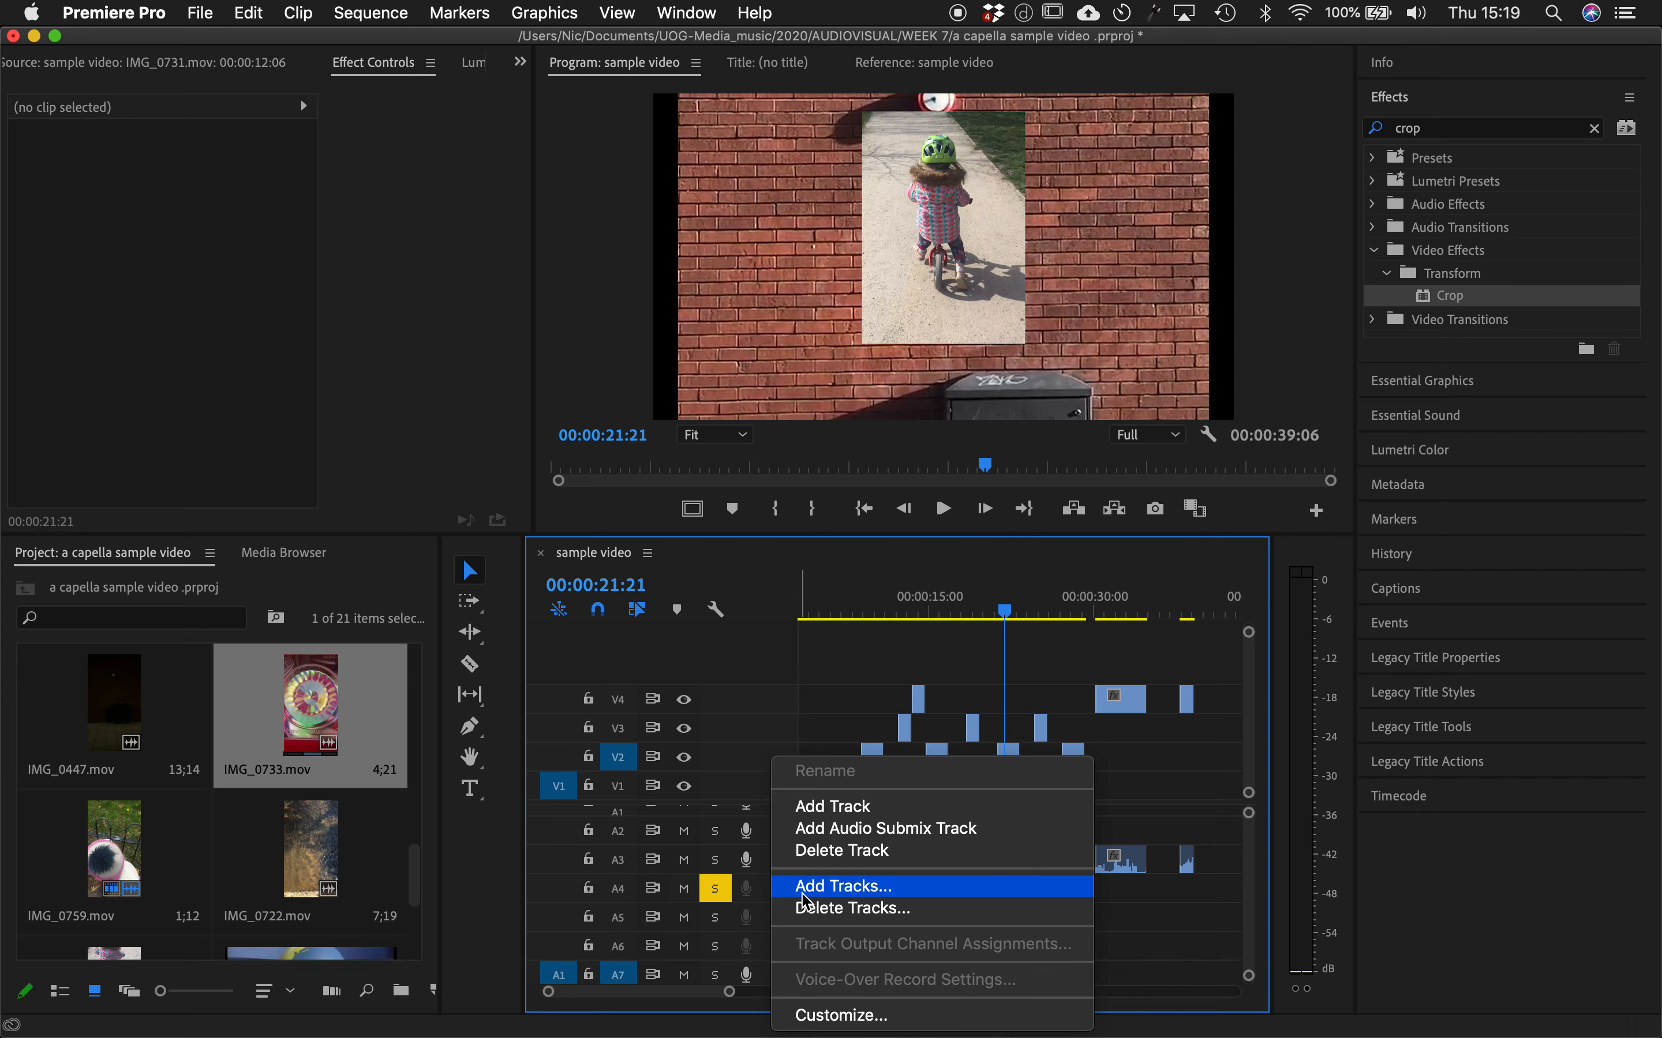
pyautogui.click(812, 1017)
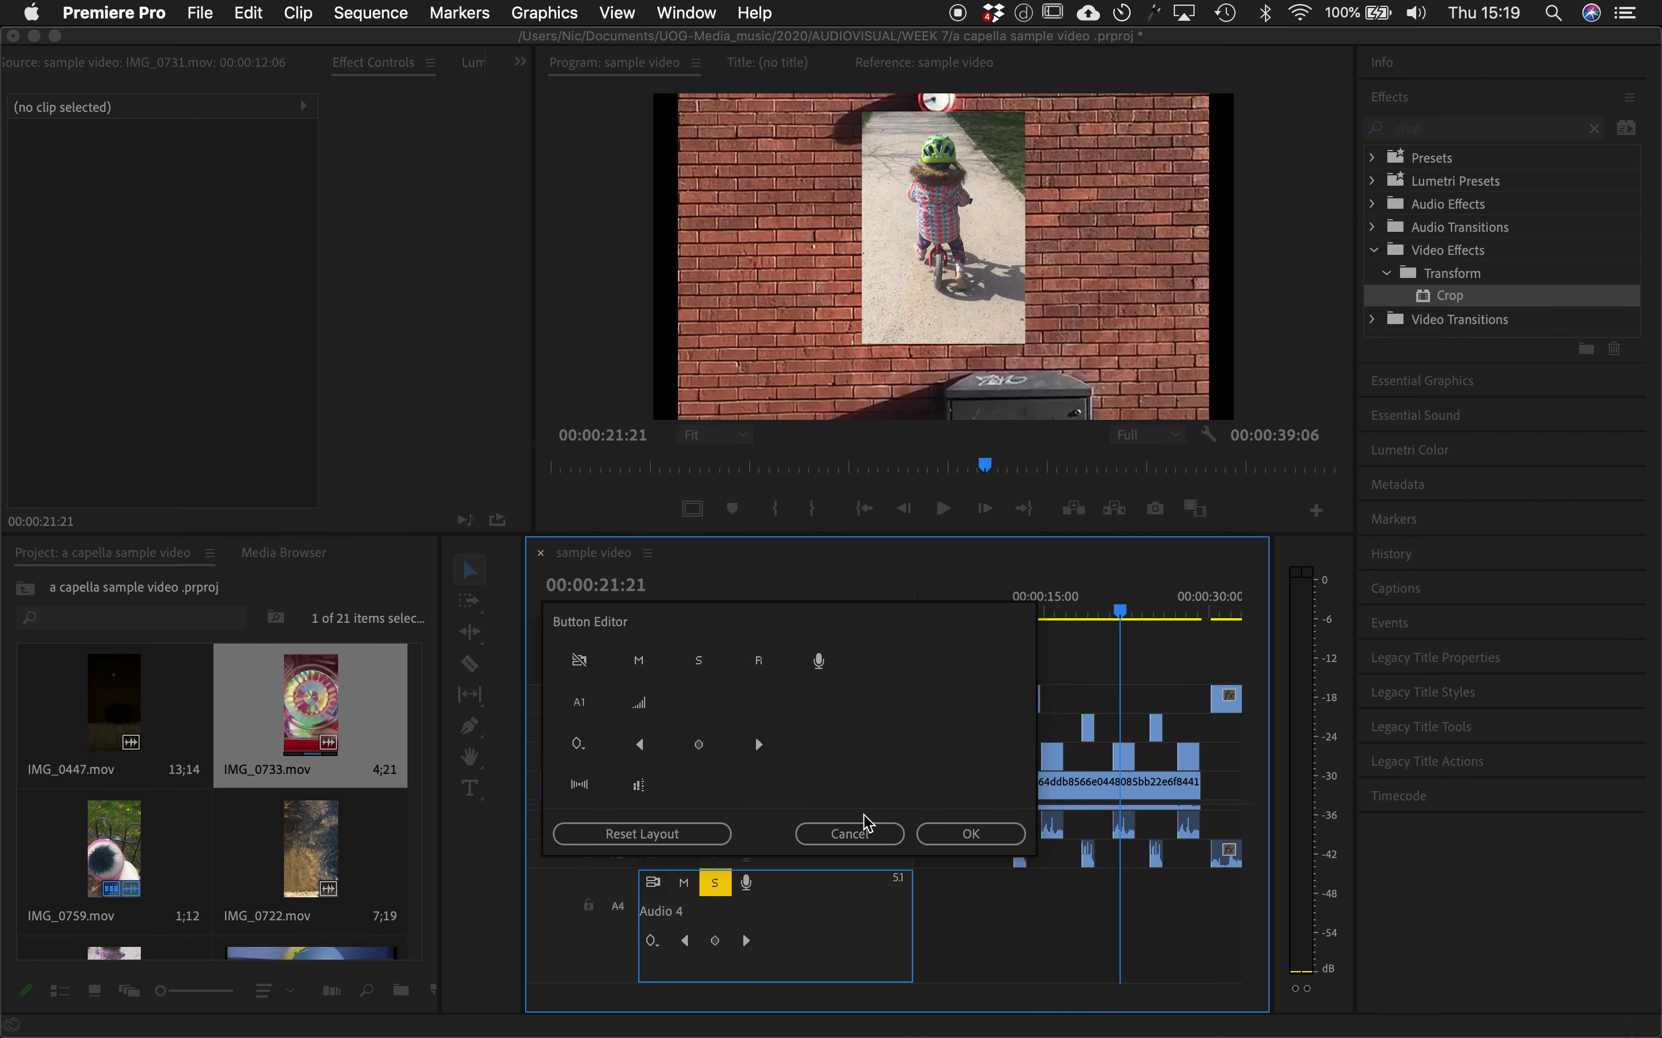
pyautogui.click(863, 833)
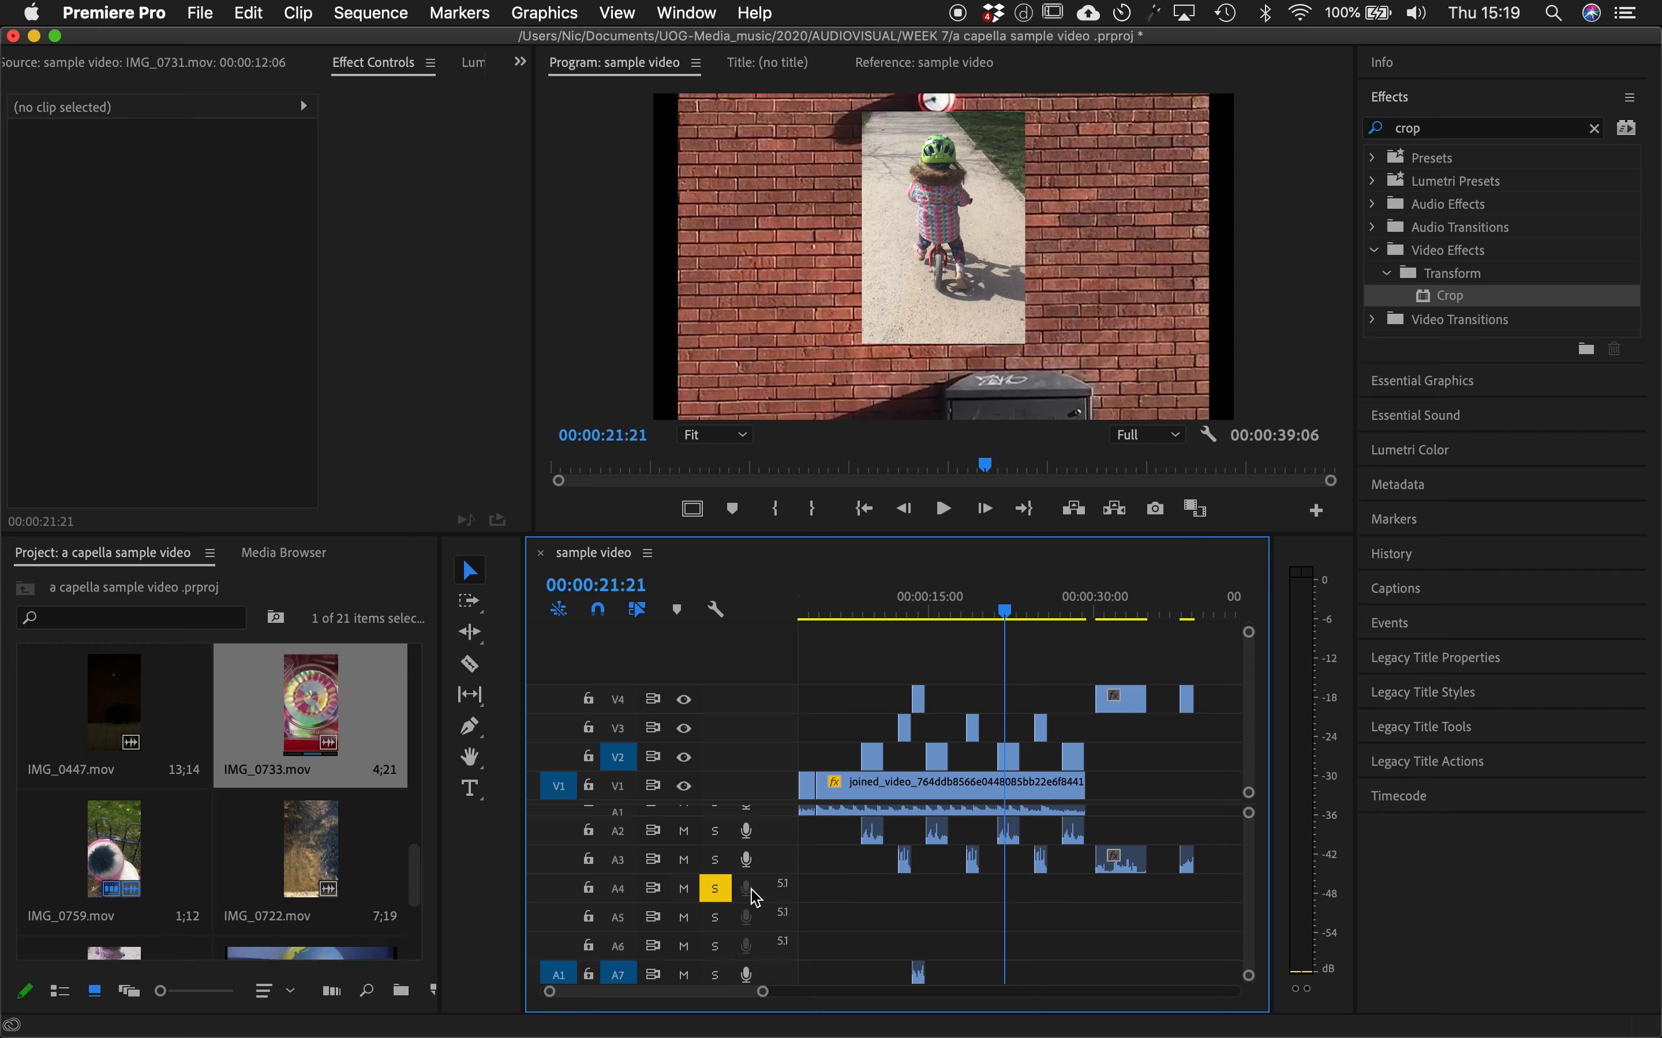
pyautogui.click(719, 889)
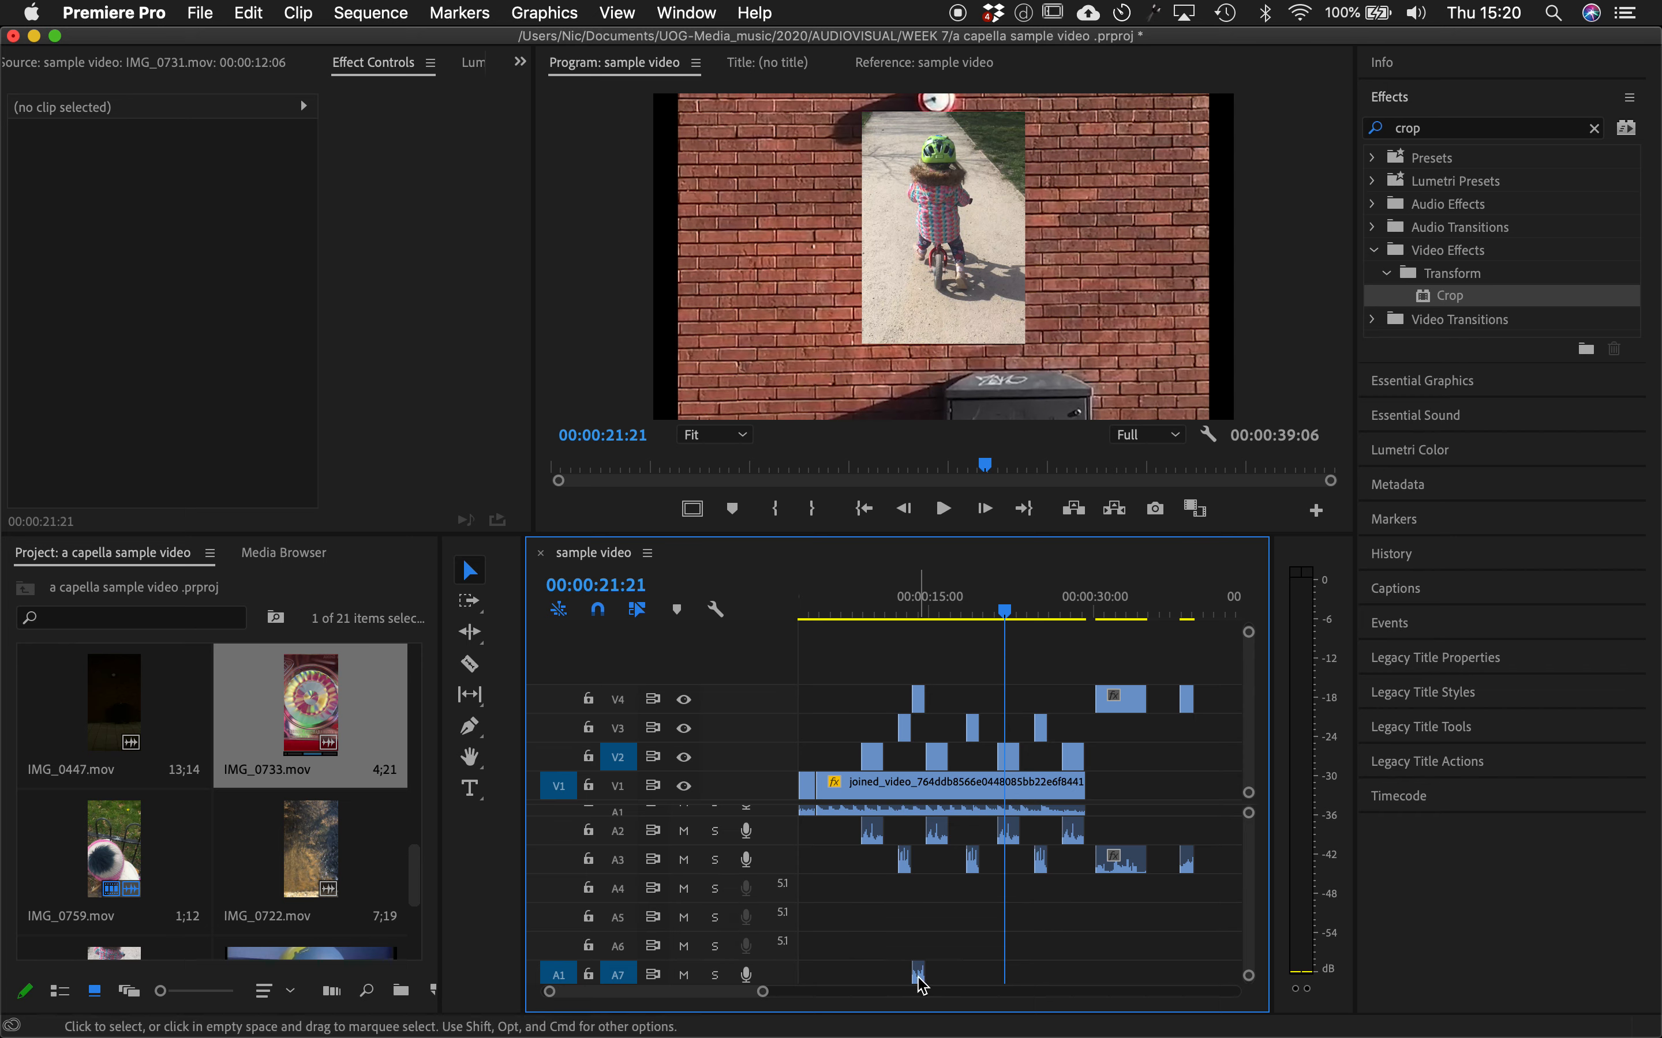
# - Move the IMG_0732.mov clip from V4 down to V3 and its linked audio from A7 up to A3
pyautogui.moveTo(922, 986); pyautogui.dragTo(922, 873)
pyautogui.moveTo(918, 699); pyautogui.dragTo(924, 732)
pyautogui.moveTo(907, 596); pyautogui.dragTo(932, 596)
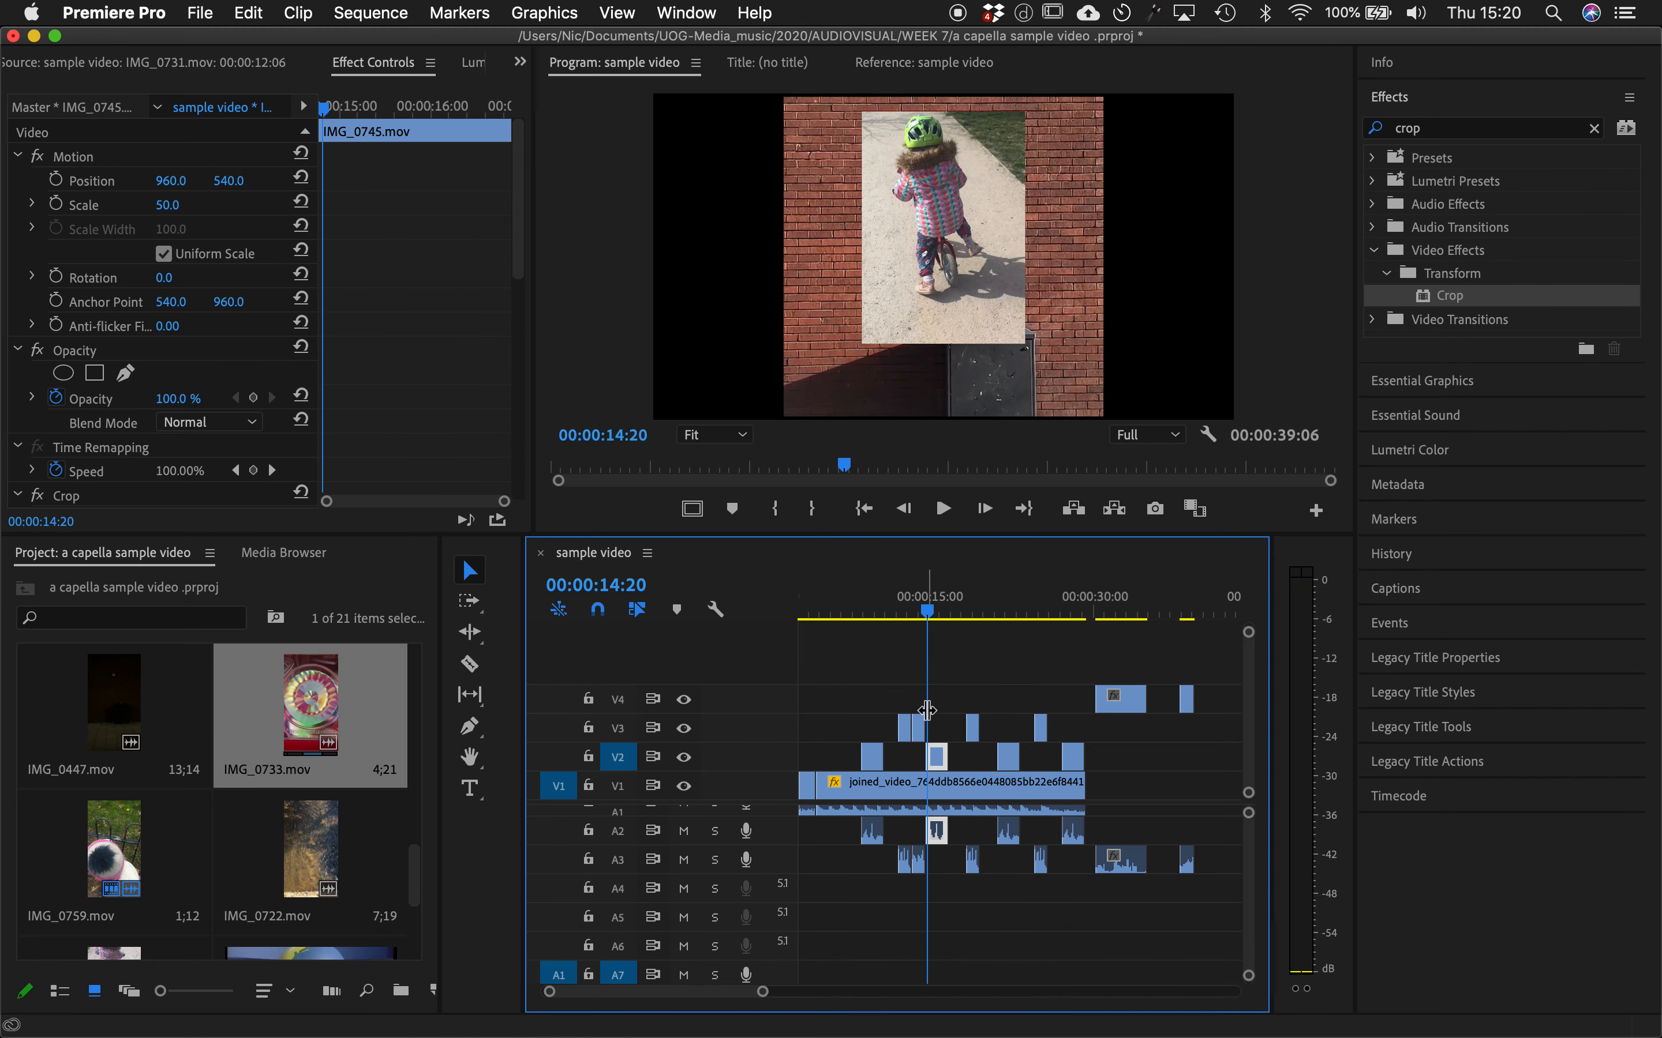
pyautogui.moveTo(926, 623); pyautogui.dragTo(978, 614)
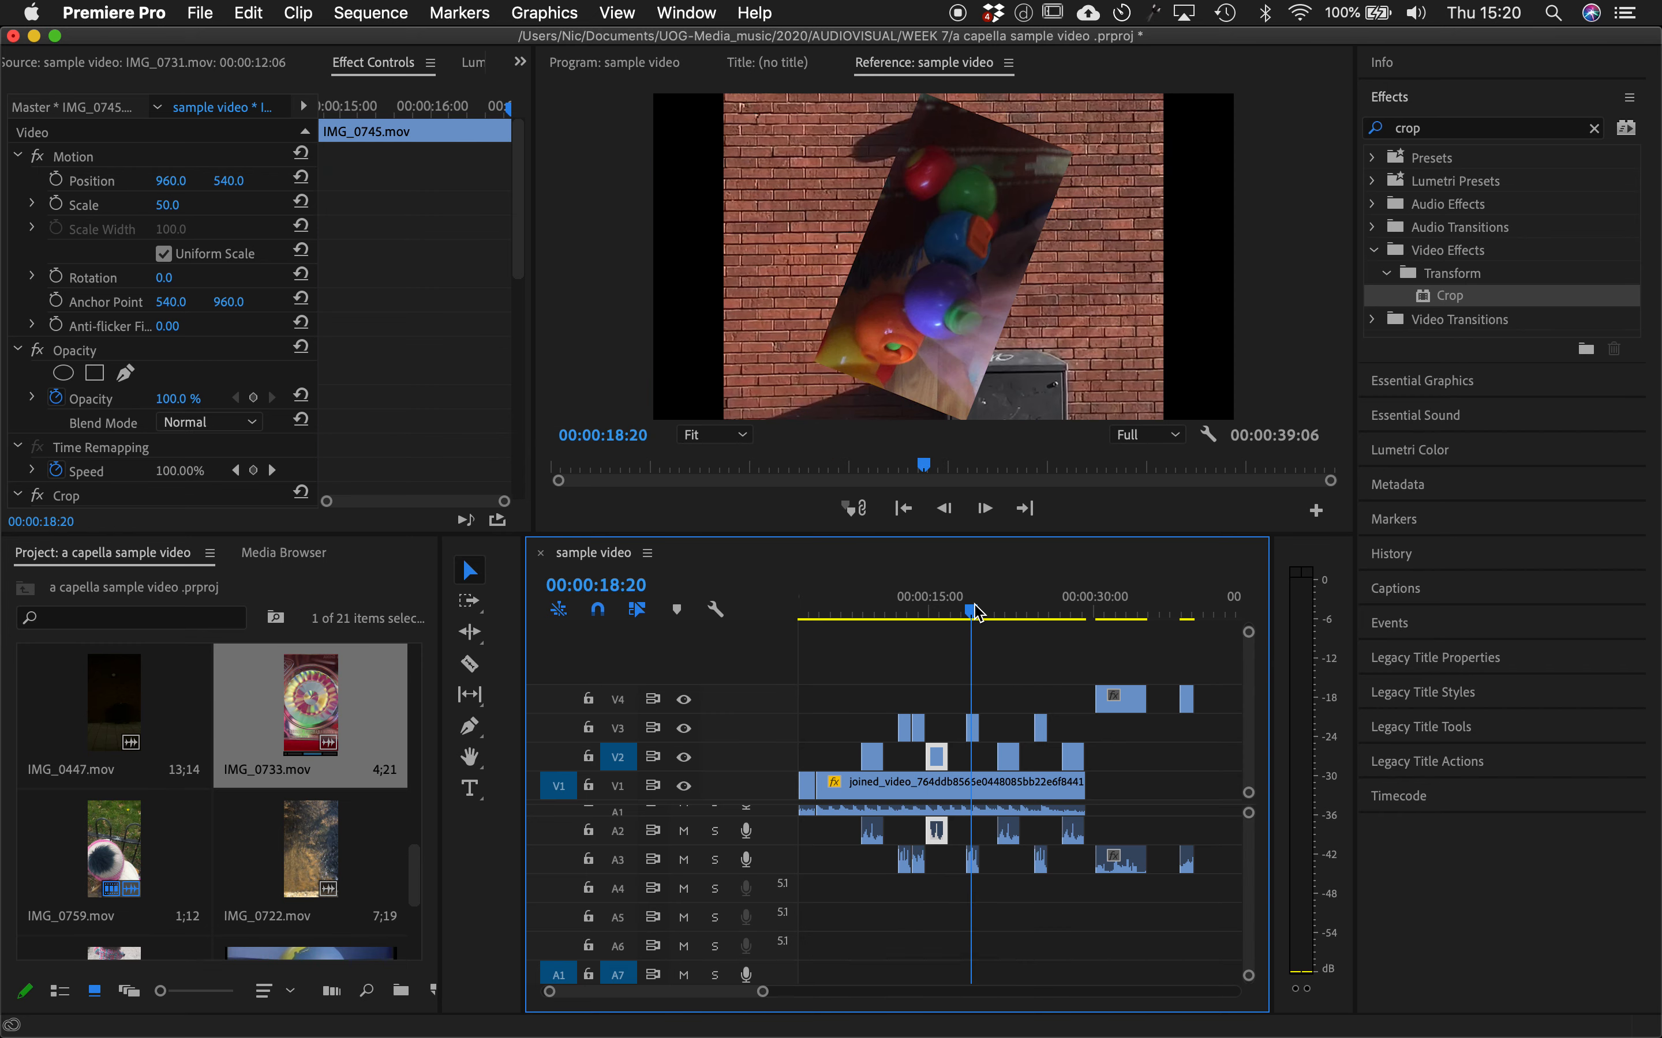
# - Set the scale of the IMG_0732.mov clip on V3 to 50, previewing it at 00:00:13:24
pyautogui.click(918, 732)
pyautogui.click(920, 610)
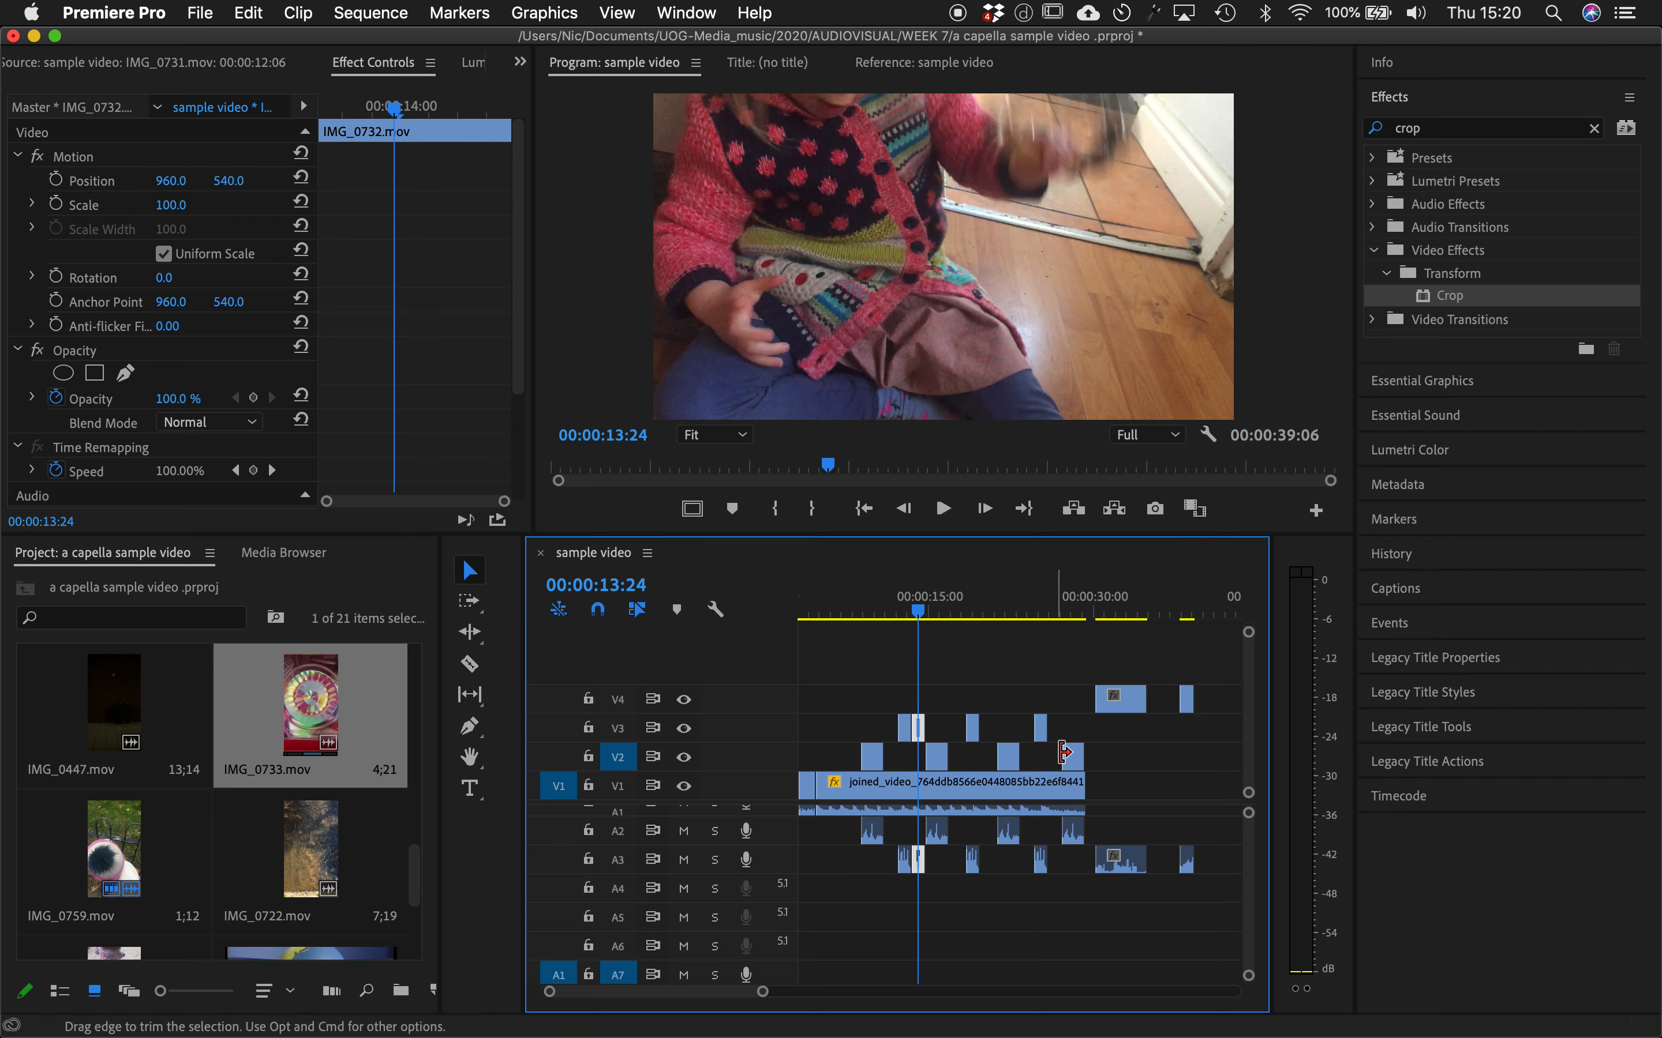
pyautogui.press('=')
pyautogui.press('=')
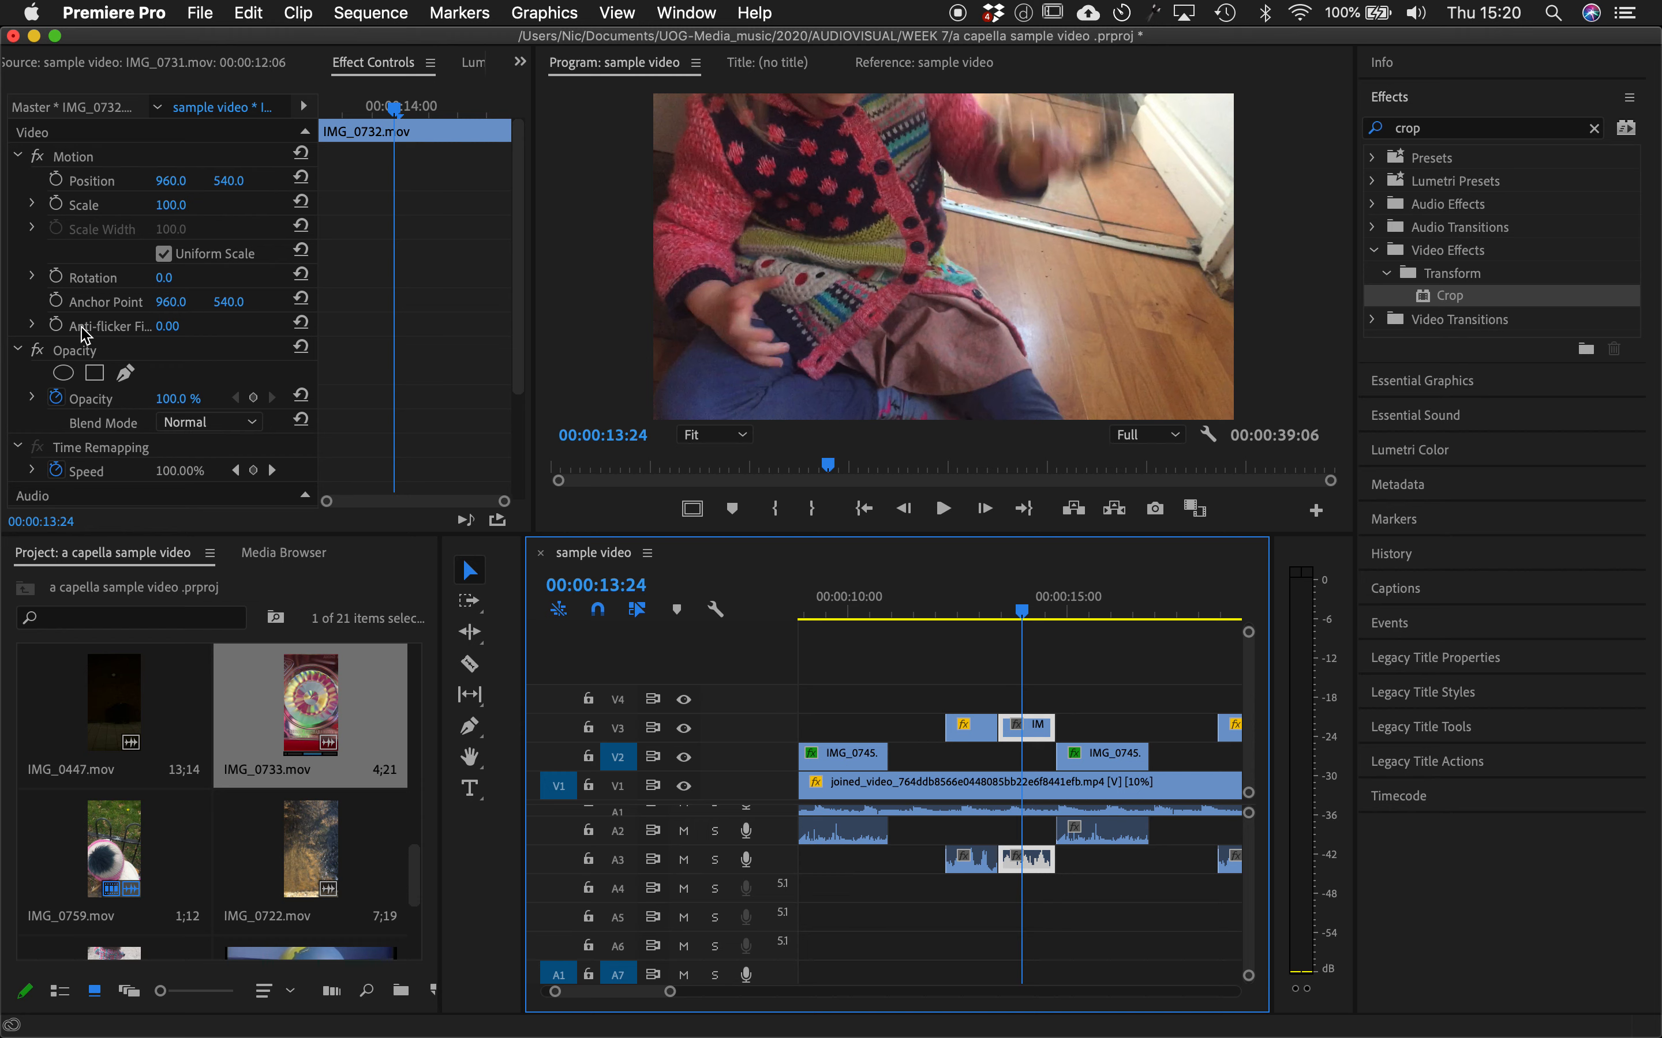
pyautogui.click(188, 202)
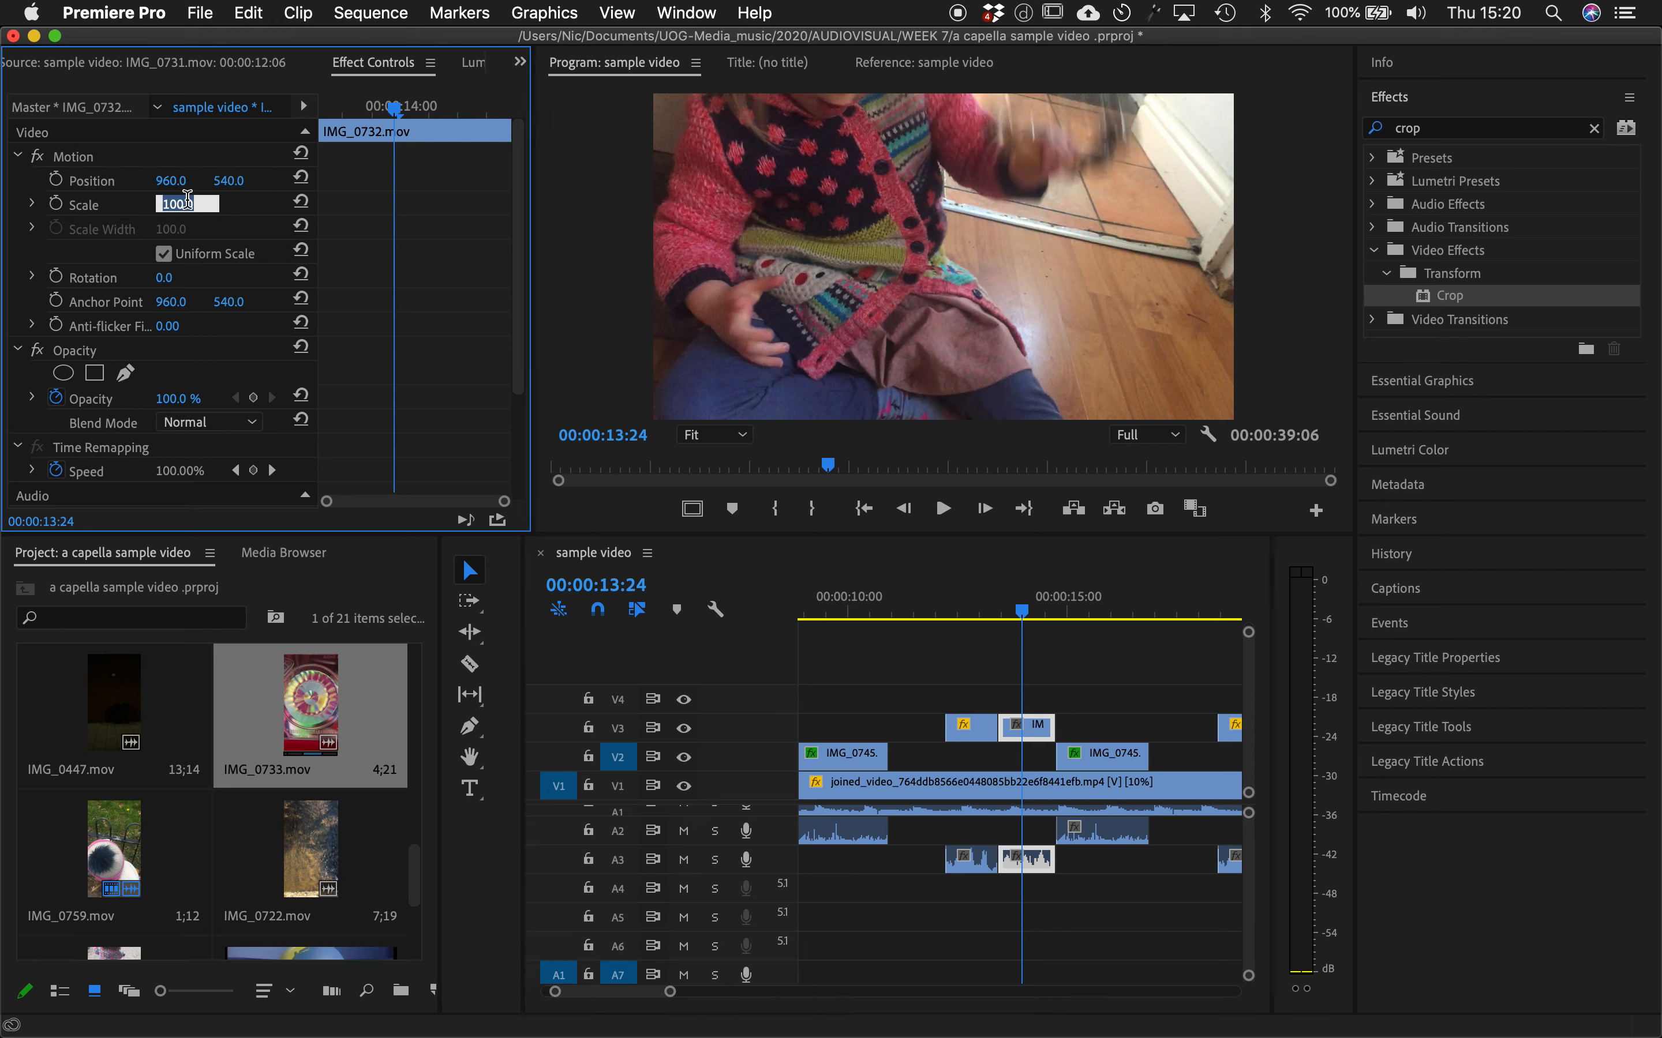
pyautogui.write('50')
pyautogui.press('Return')
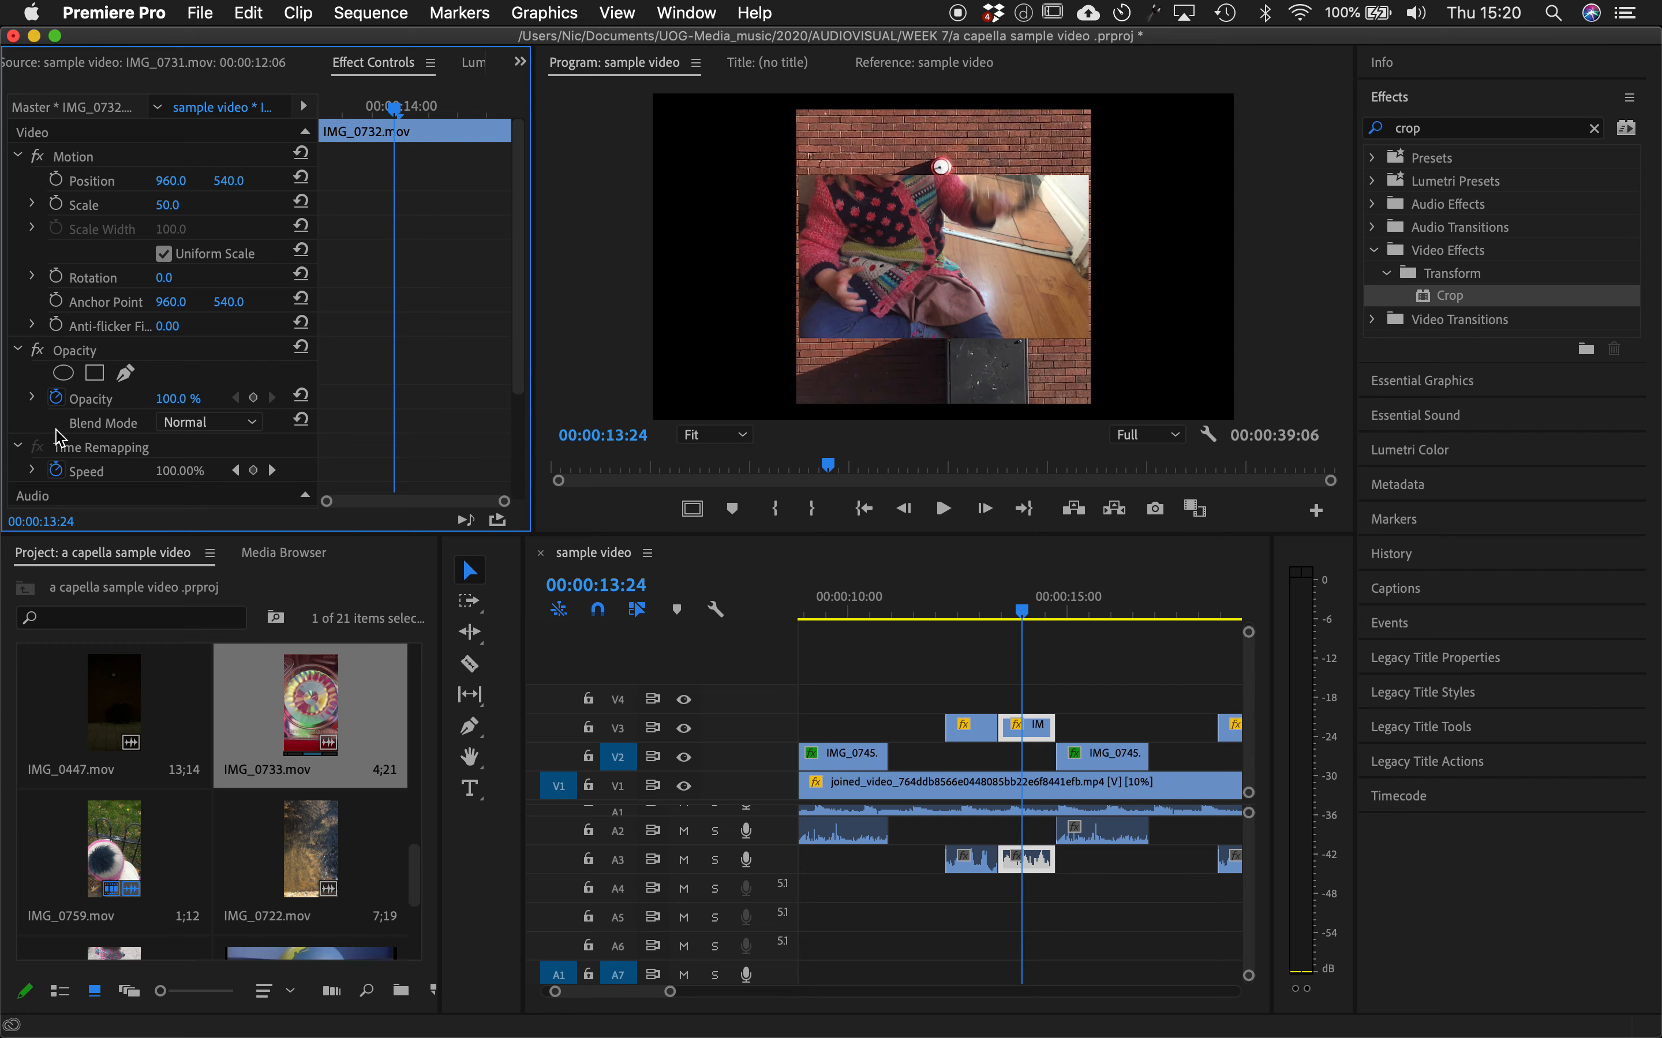
# - Clear the crop search from the effects library and expand the full Video Effects category
pyautogui.scroll(-3, 61, 437)
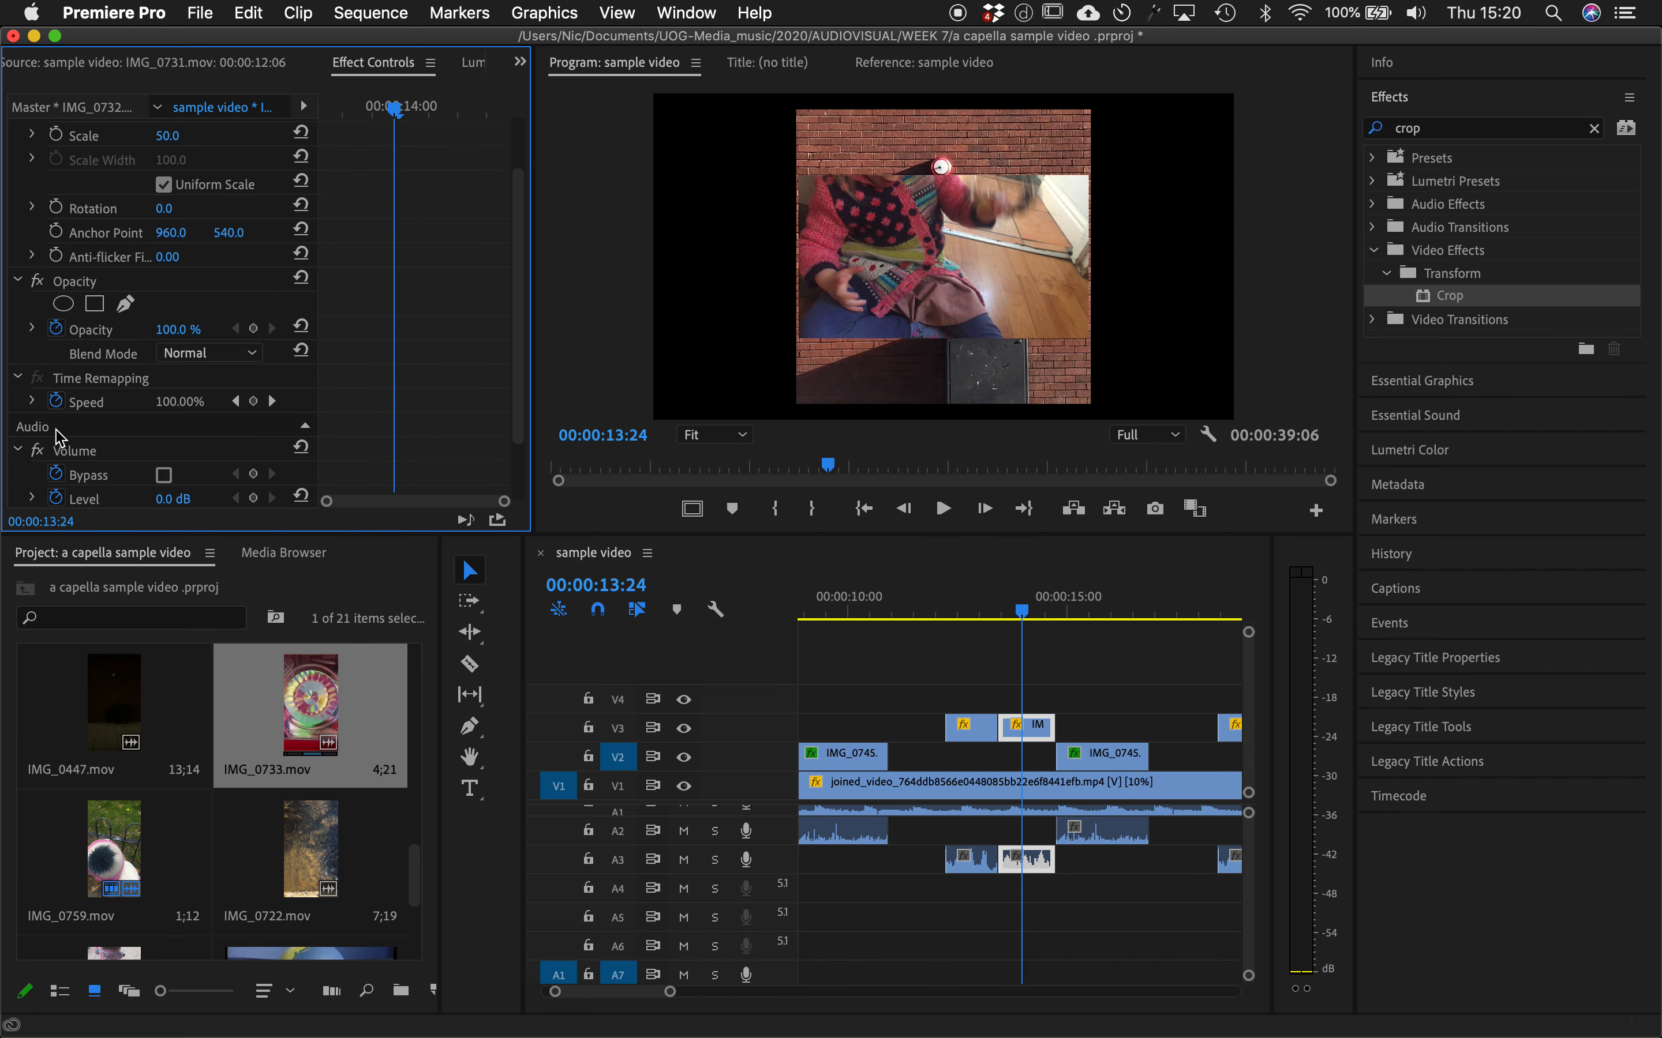
pyautogui.scroll(-2, 60, 438)
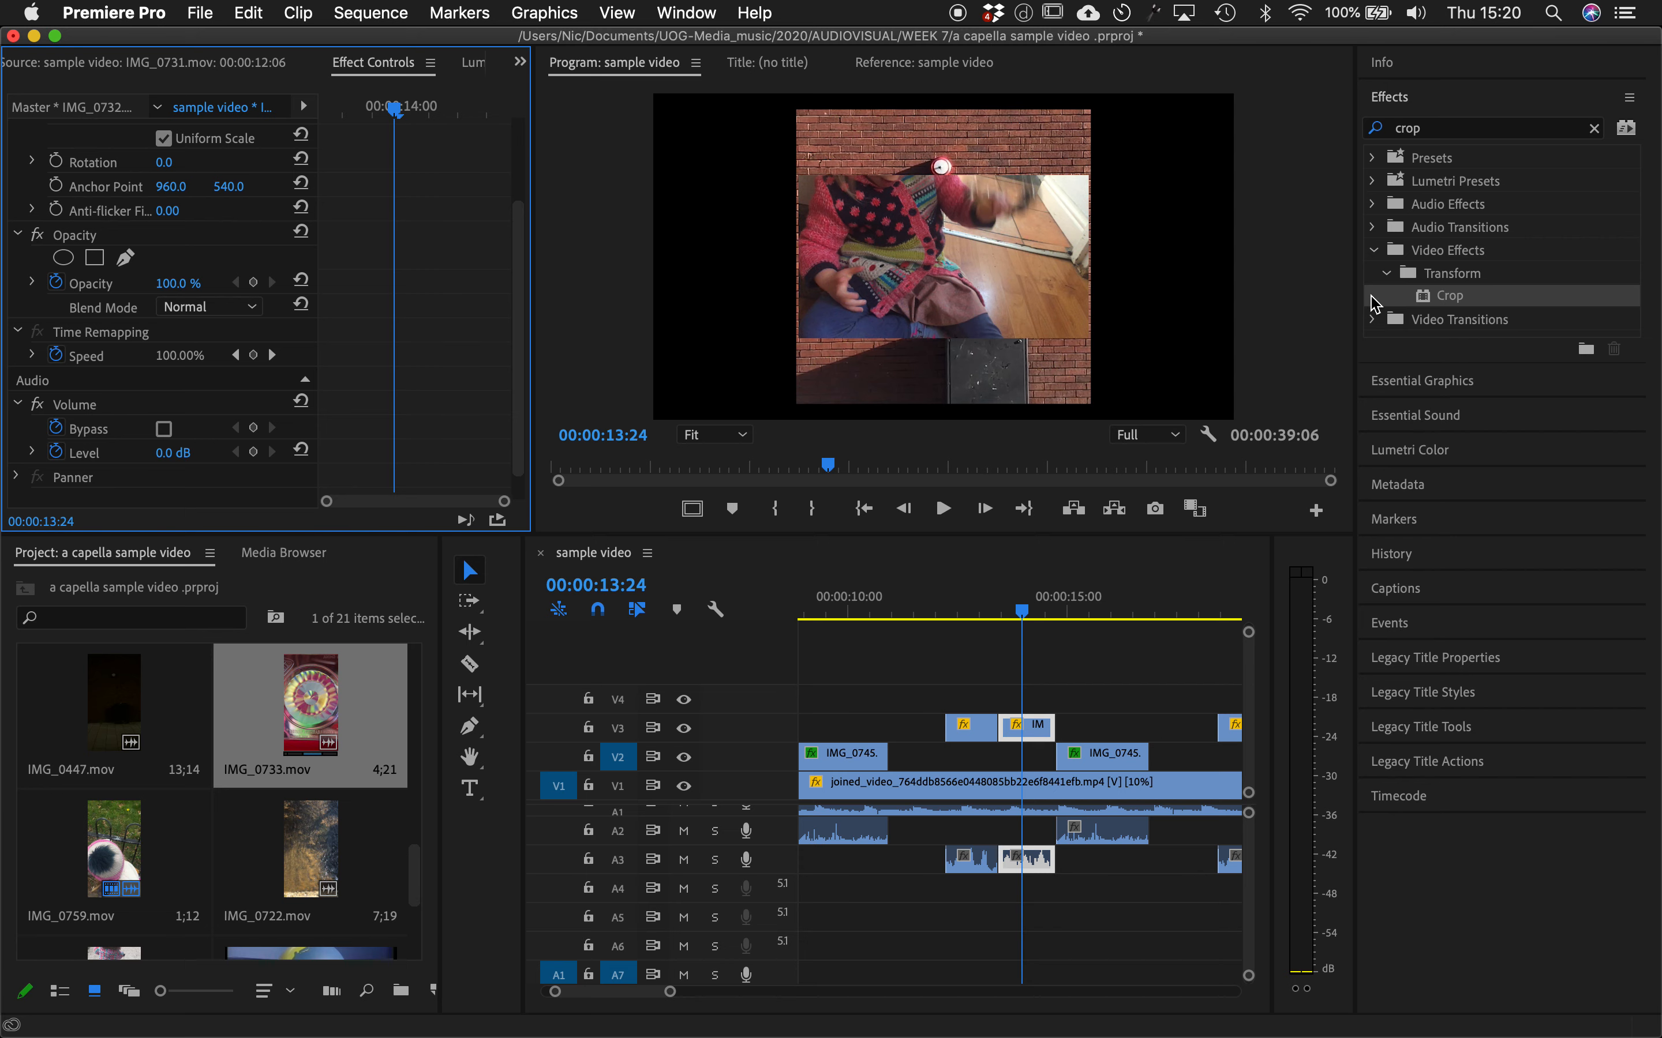
pyautogui.click(1378, 259)
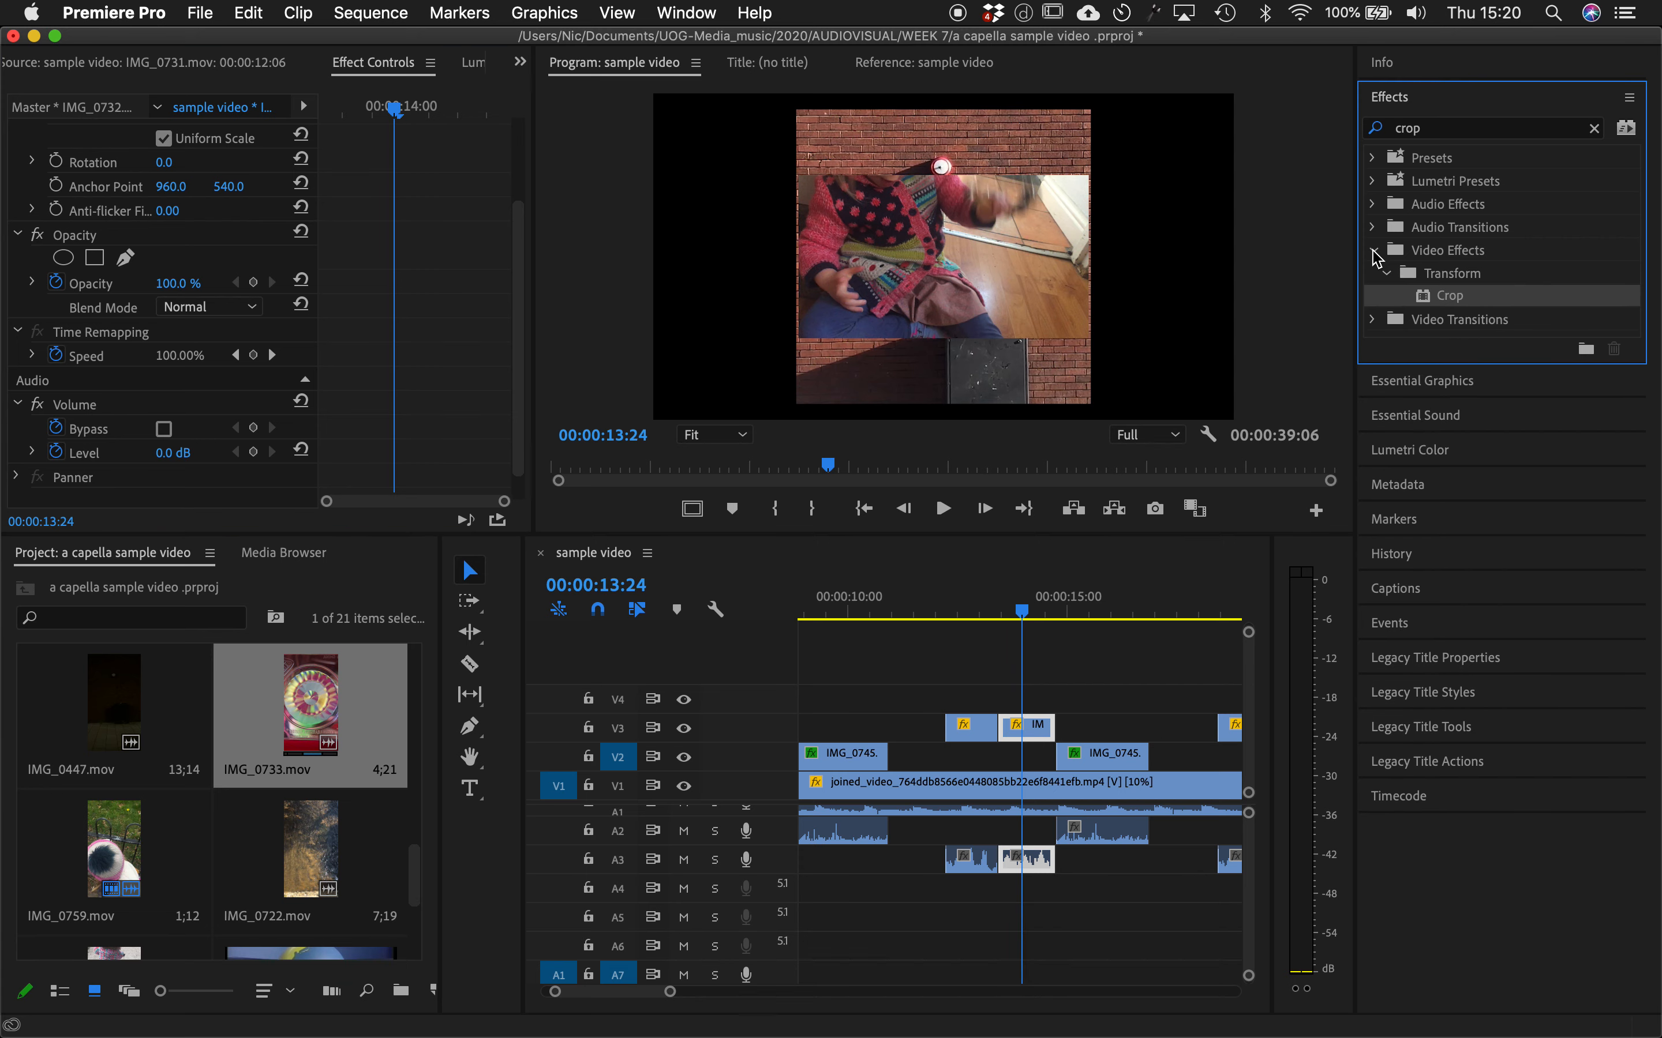
pyautogui.click(1387, 275)
pyautogui.click(1595, 128)
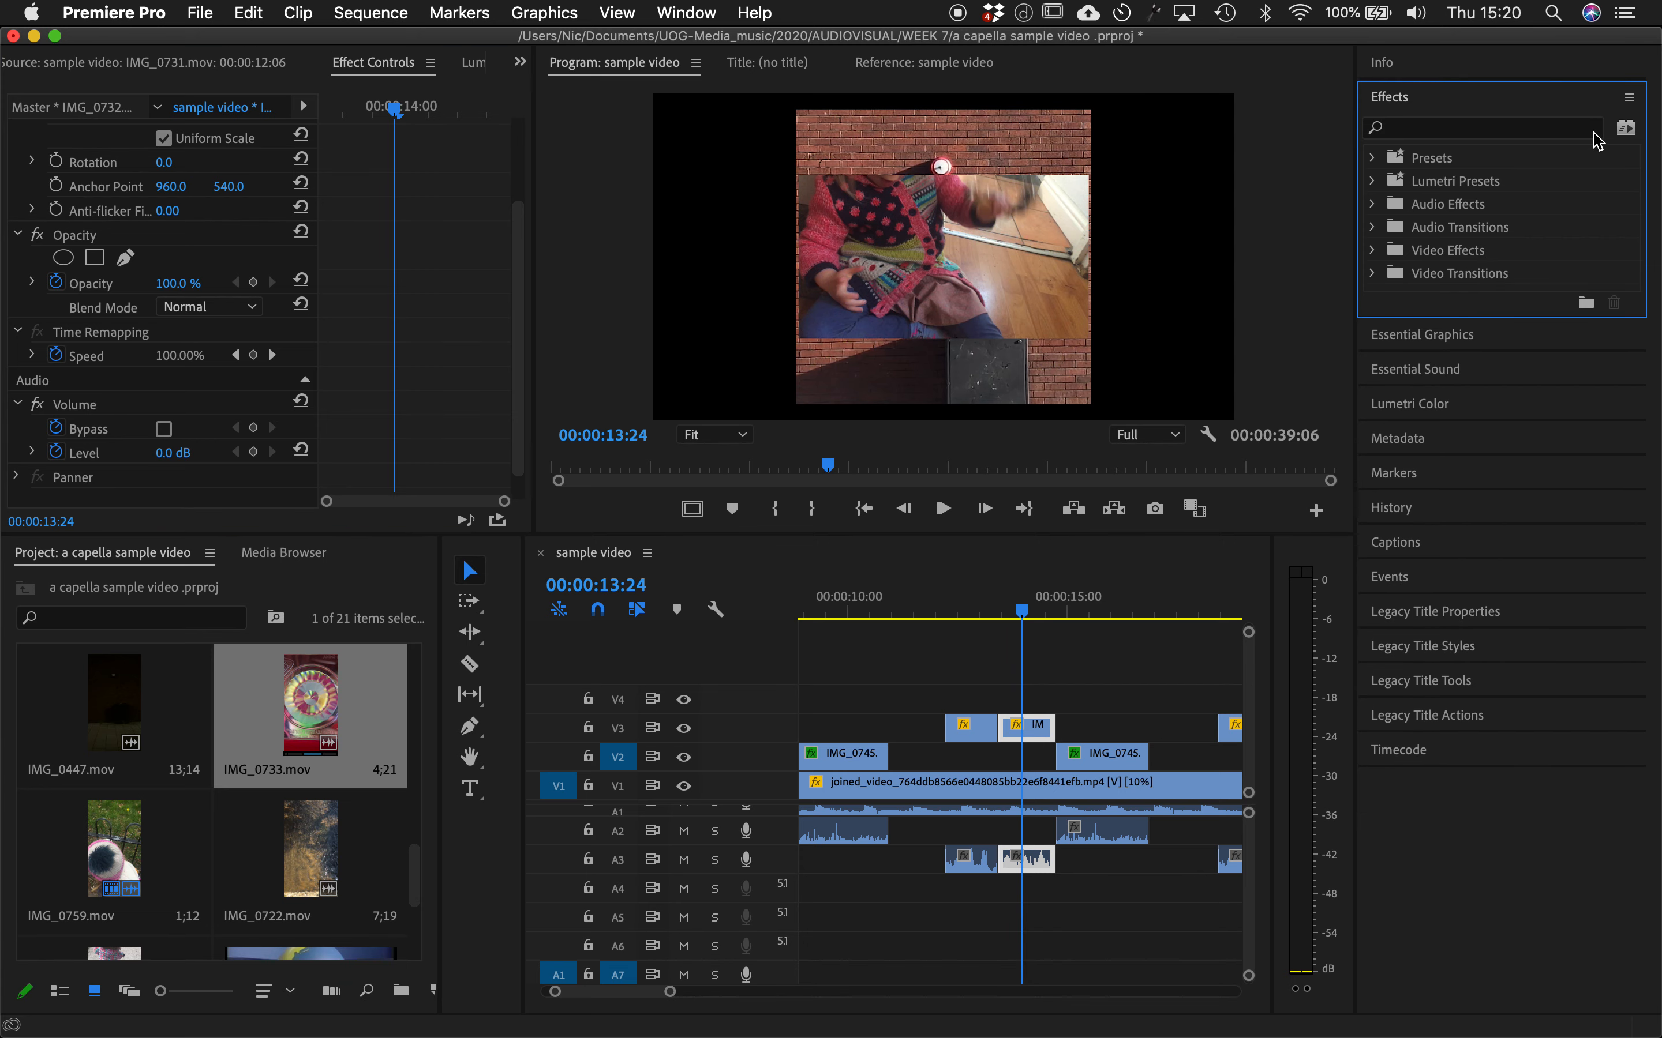
pyautogui.click(1375, 251)
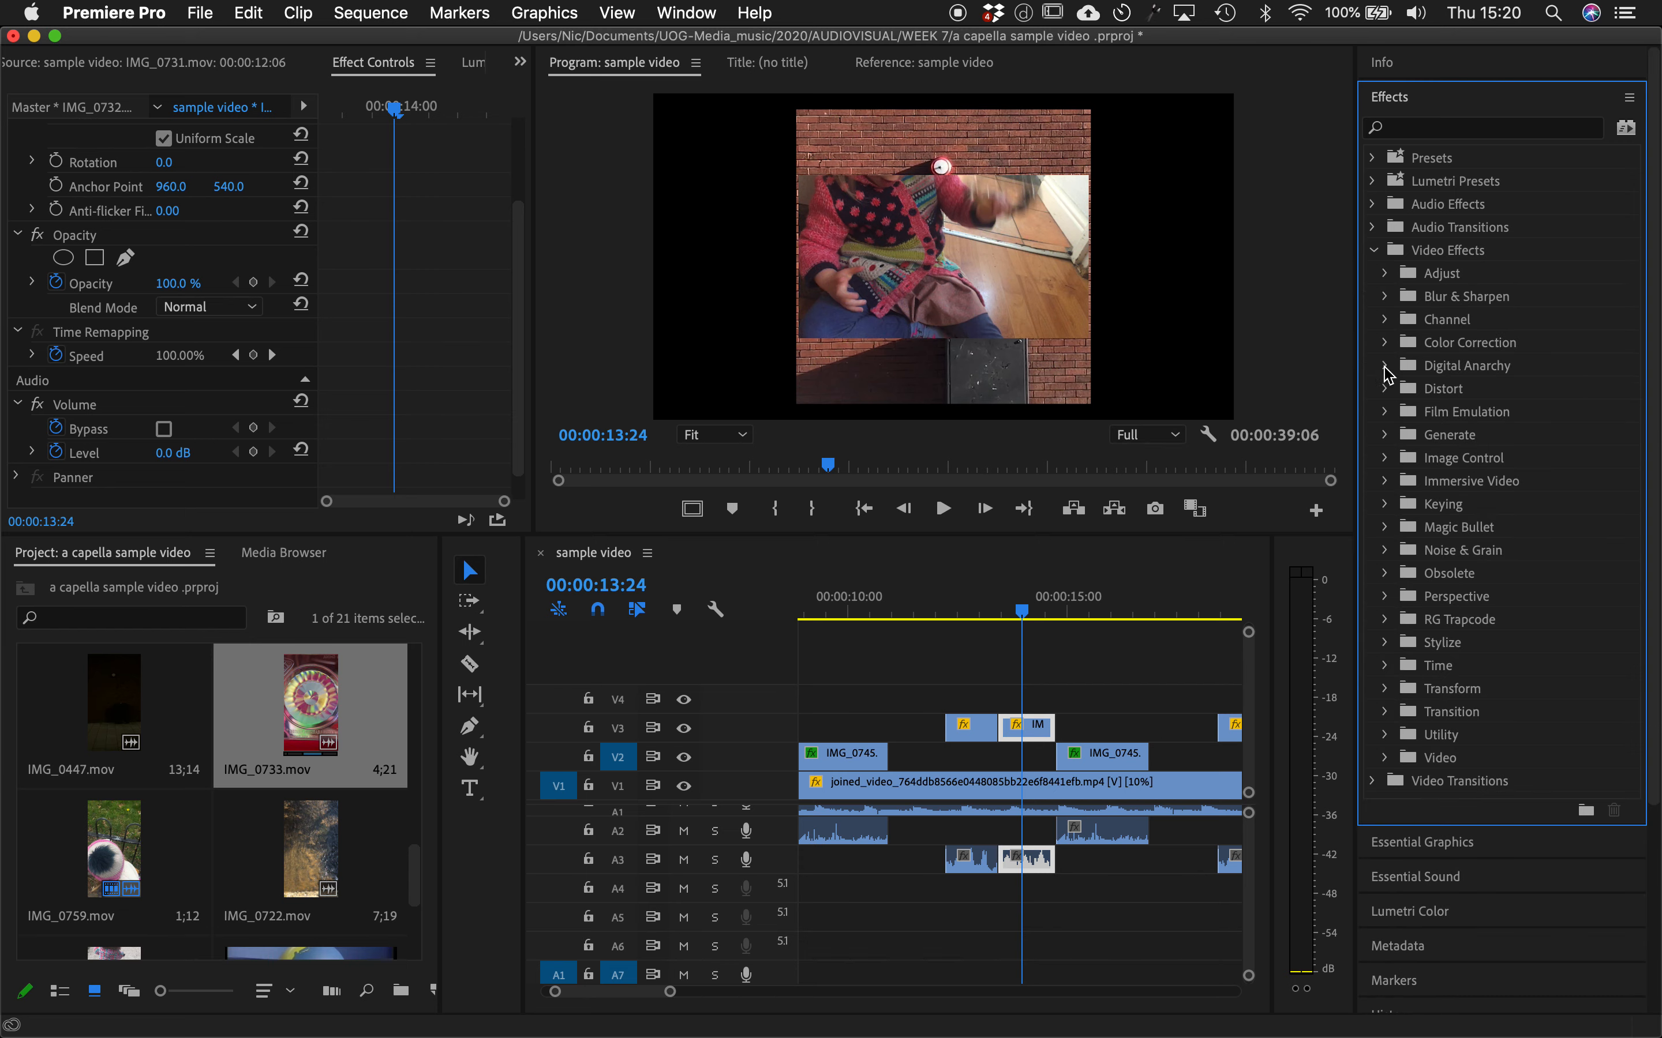
# - Apply the Wave Warp effect from the Distort group to the IMG_0732.mov clip on V3
pyautogui.click(1386, 367)
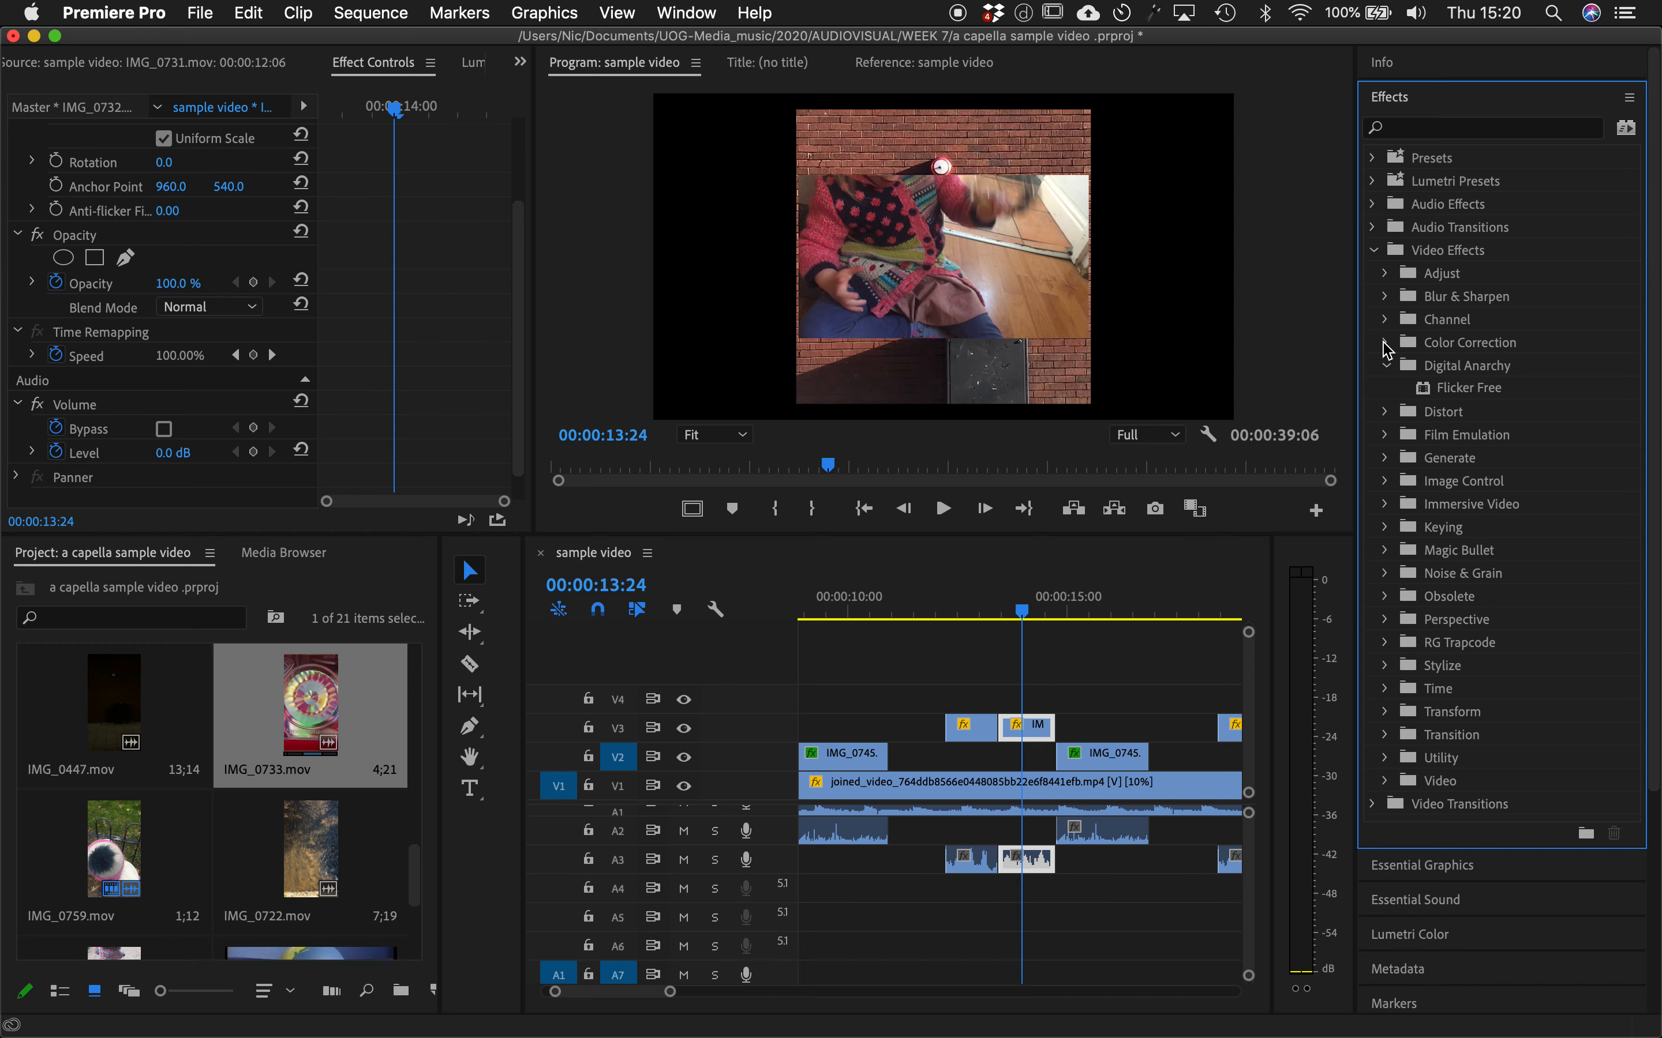
pyautogui.click(1385, 343)
pyautogui.click(1387, 344)
pyautogui.click(1385, 412)
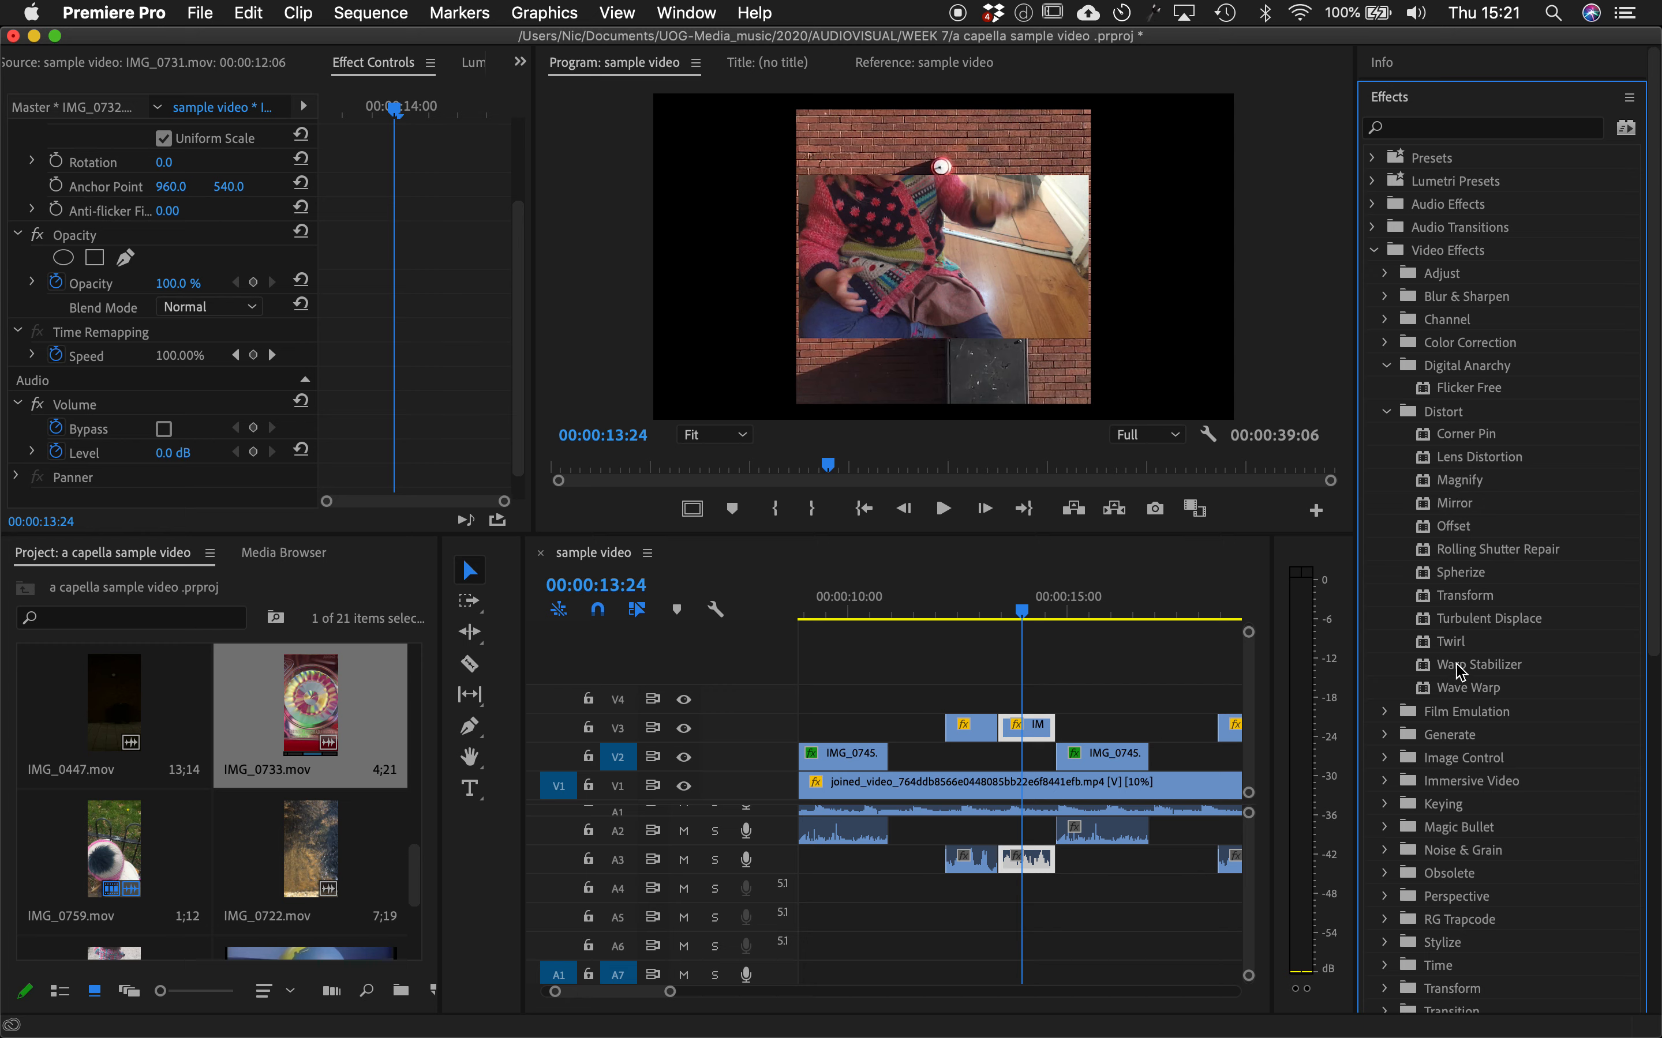
pyautogui.moveTo(1462, 693); pyautogui.dragTo(1028, 726)
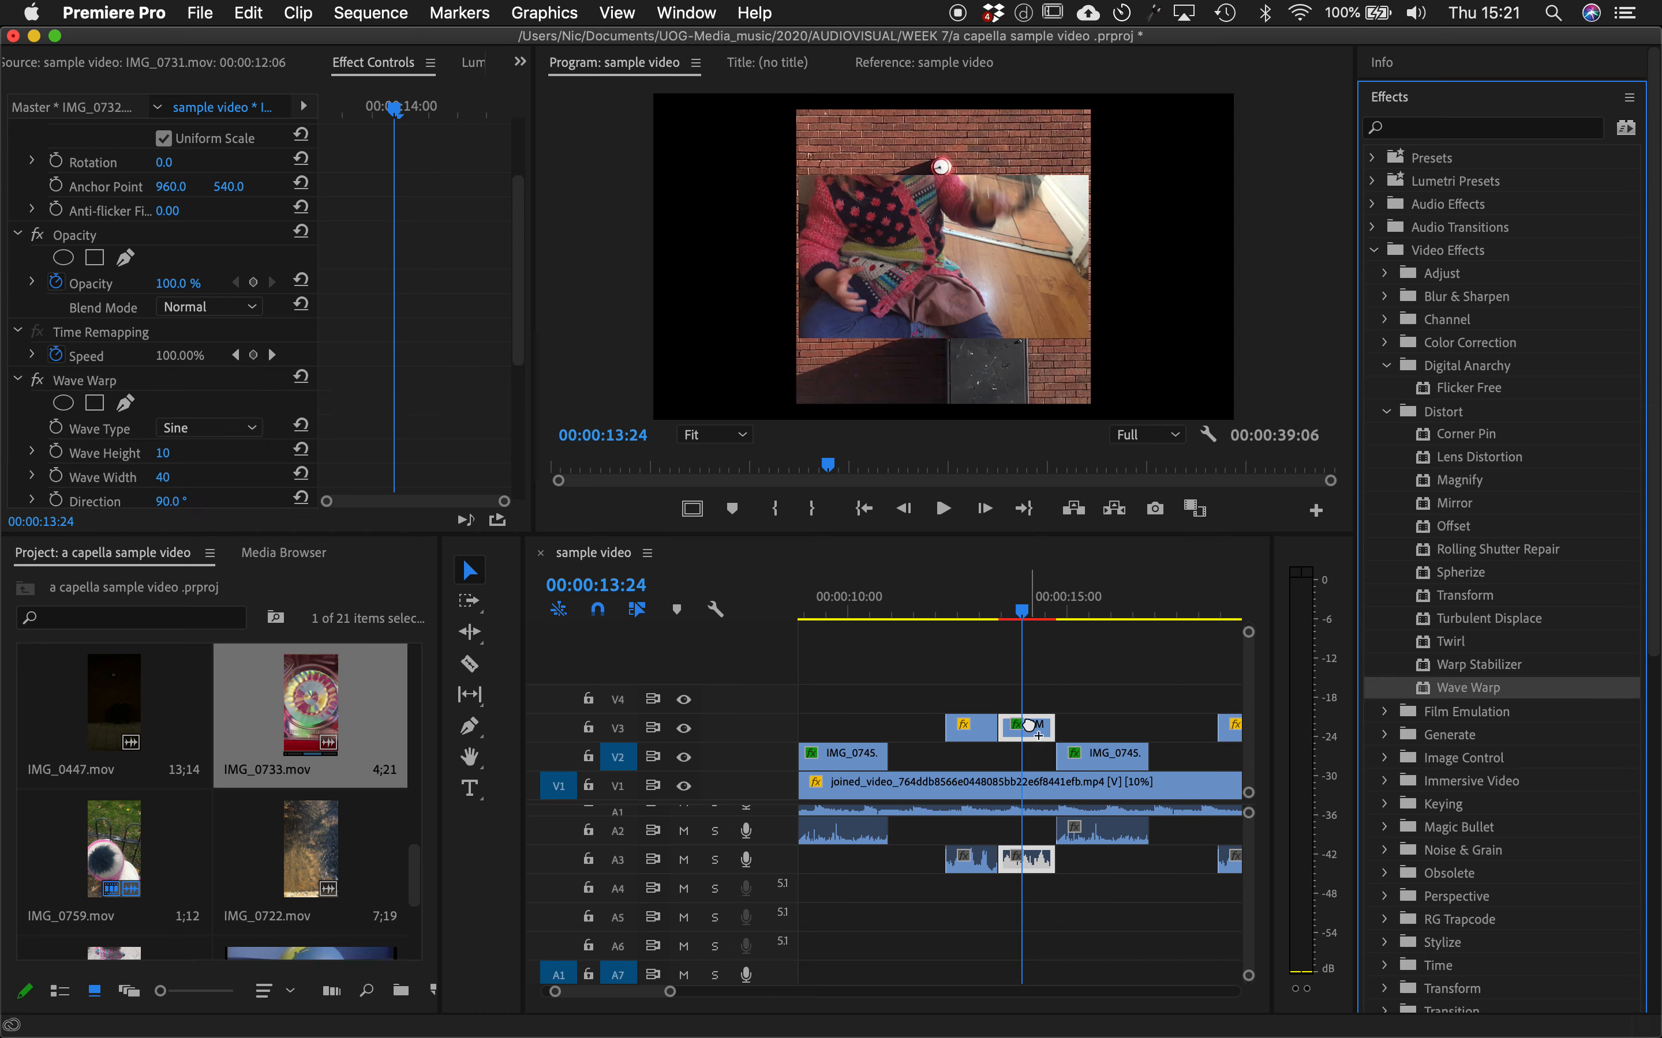
# - Reduce the Wave Warp effect's Wave Height to 2 on the IMG_0732.mov clip
pyautogui.scroll(-3, 194, 410)
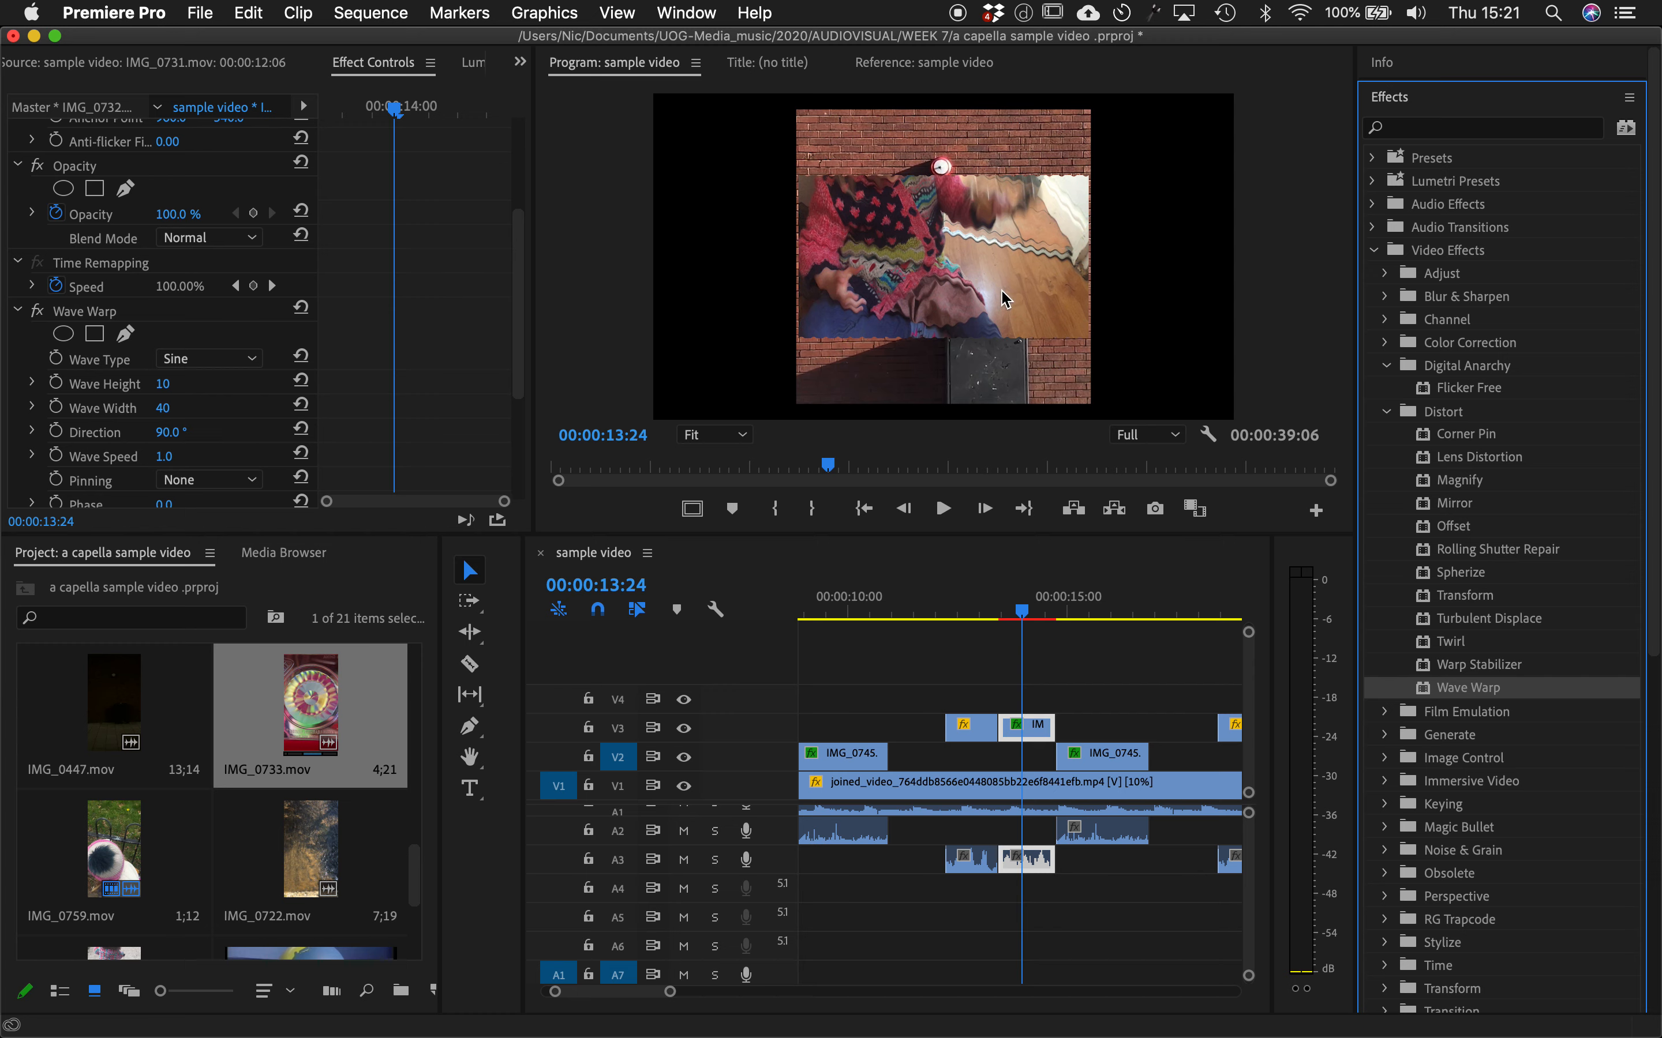
pyautogui.scroll(-4, 80, 323)
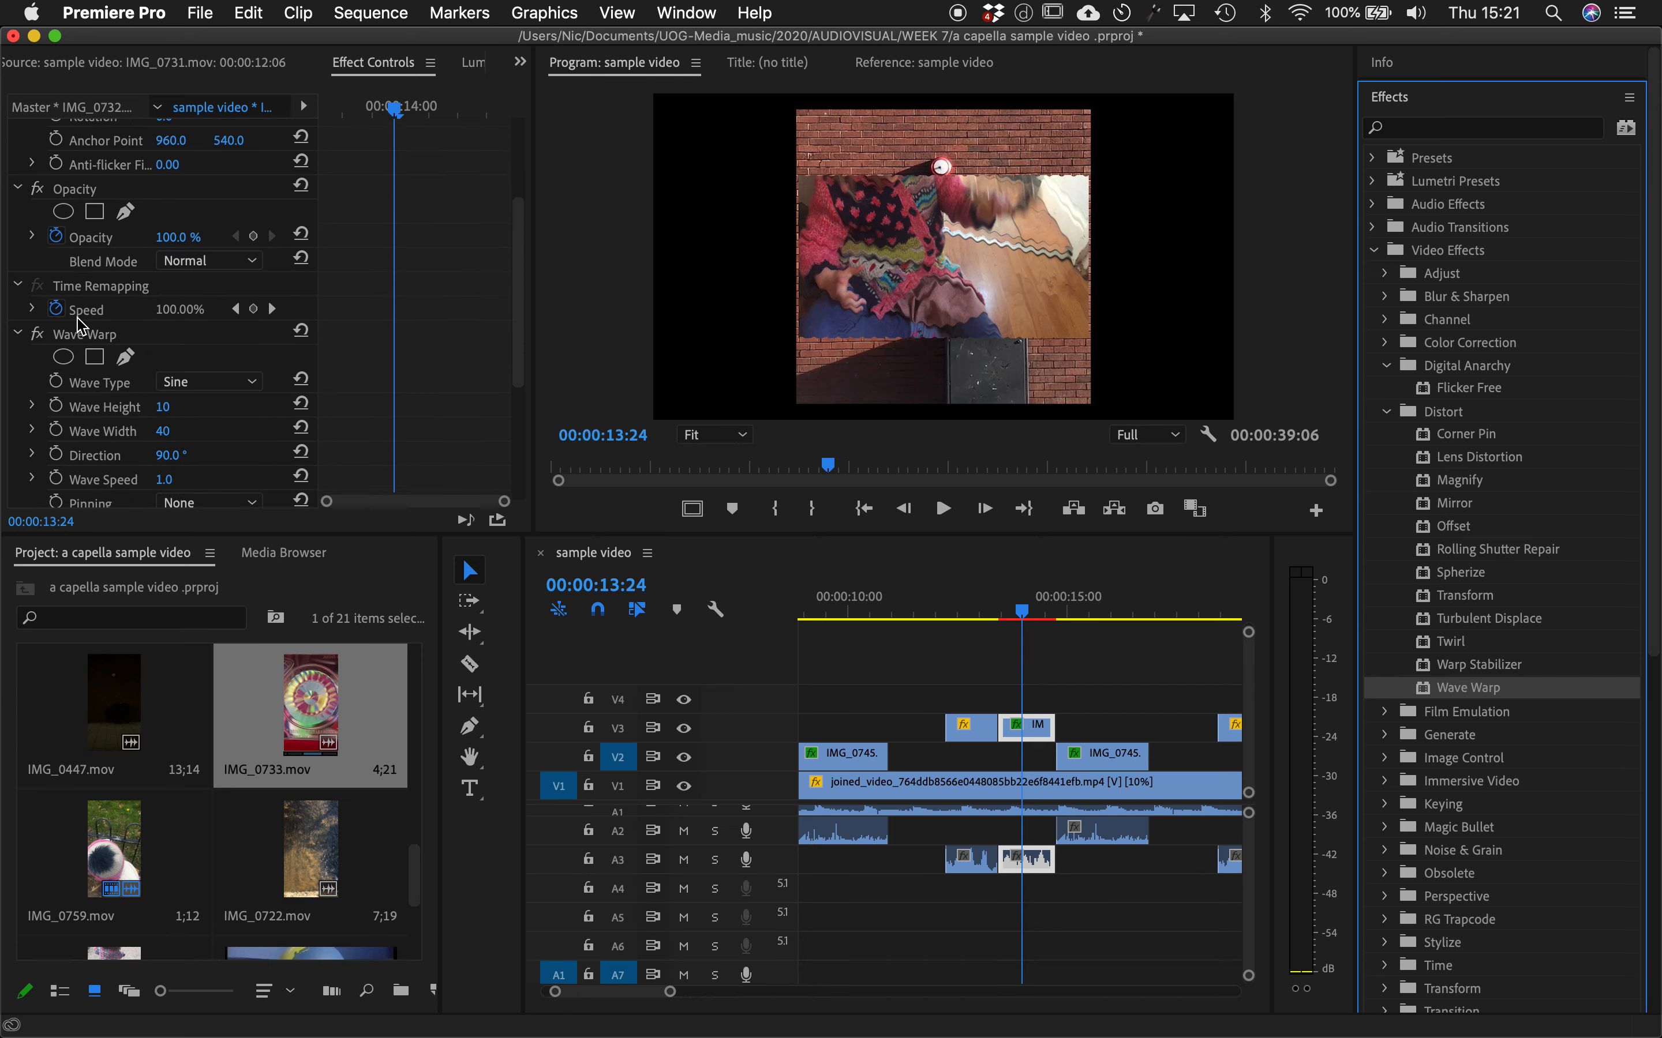
pyautogui.moveTo(163, 292)
pyautogui.mouseDown()
pyautogui.moveTo(268, 291)
pyautogui.moveTo(147, 291)
pyautogui.moveTo(163, 295)
pyautogui.mouseUp()
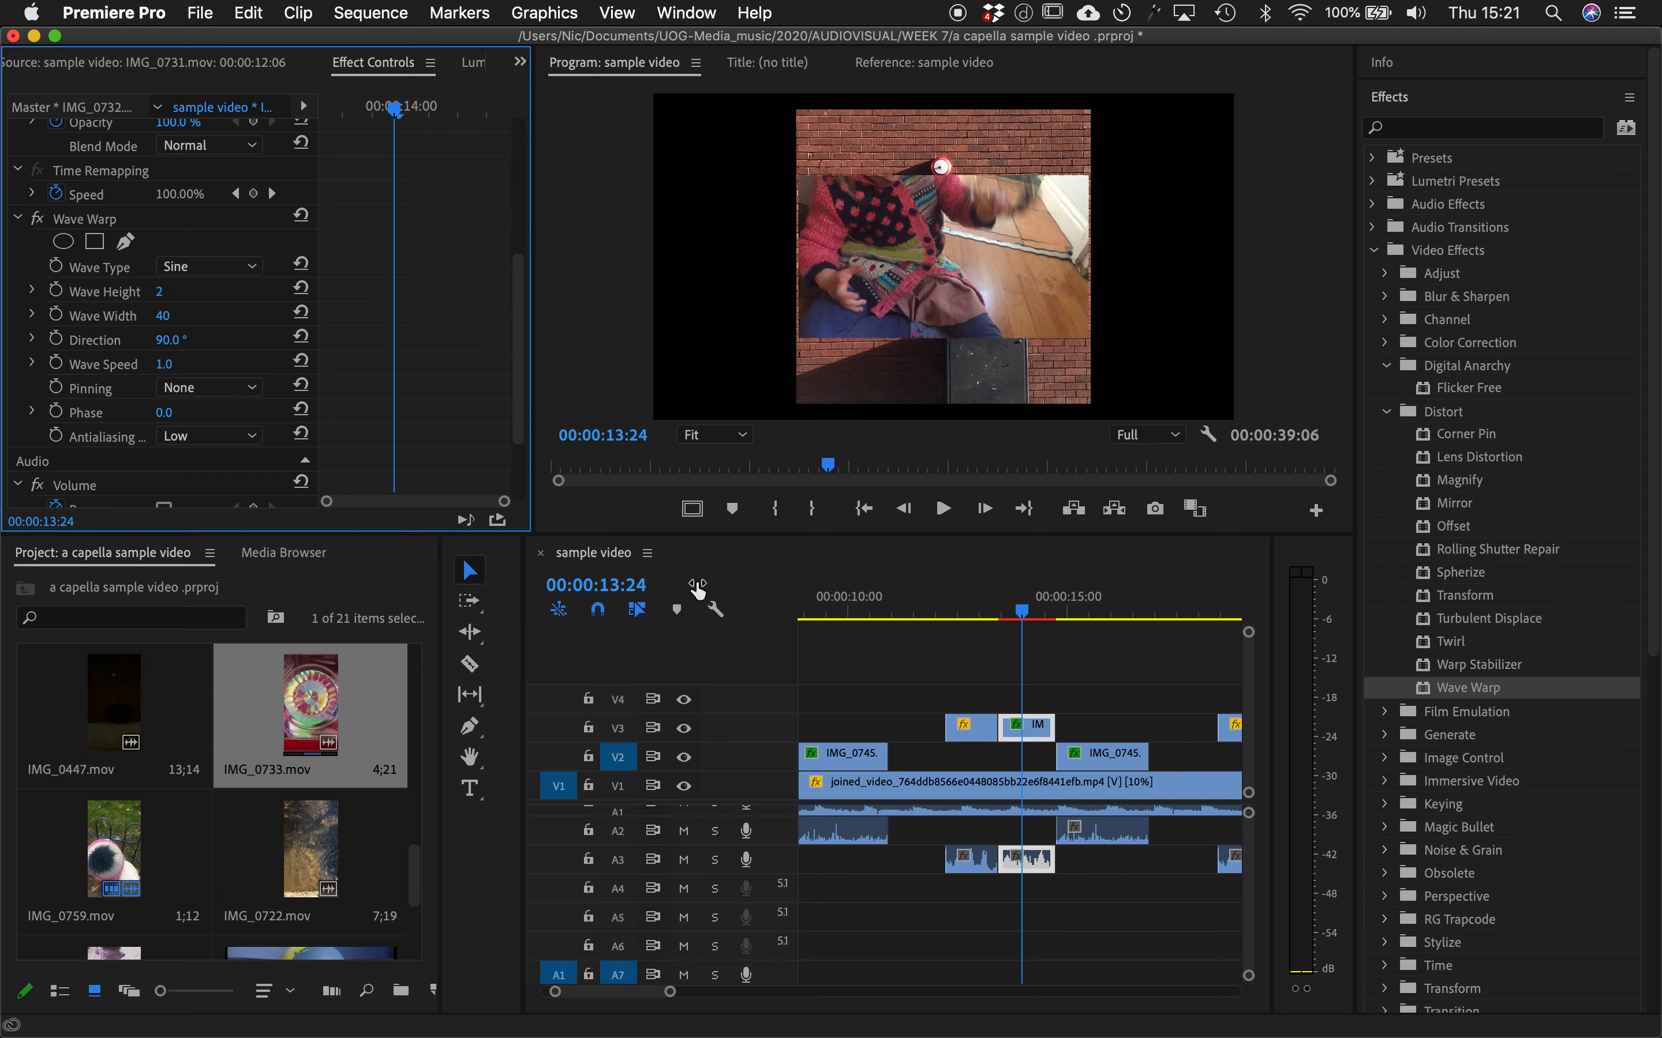
# - At 00:00:13:11, set Wave Height to 0 and Wave Width to 1 on the IMG_0732.mov clip and enable keyframing for both
pyautogui.moveTo(1023, 612); pyautogui.dragTo(1000, 612)
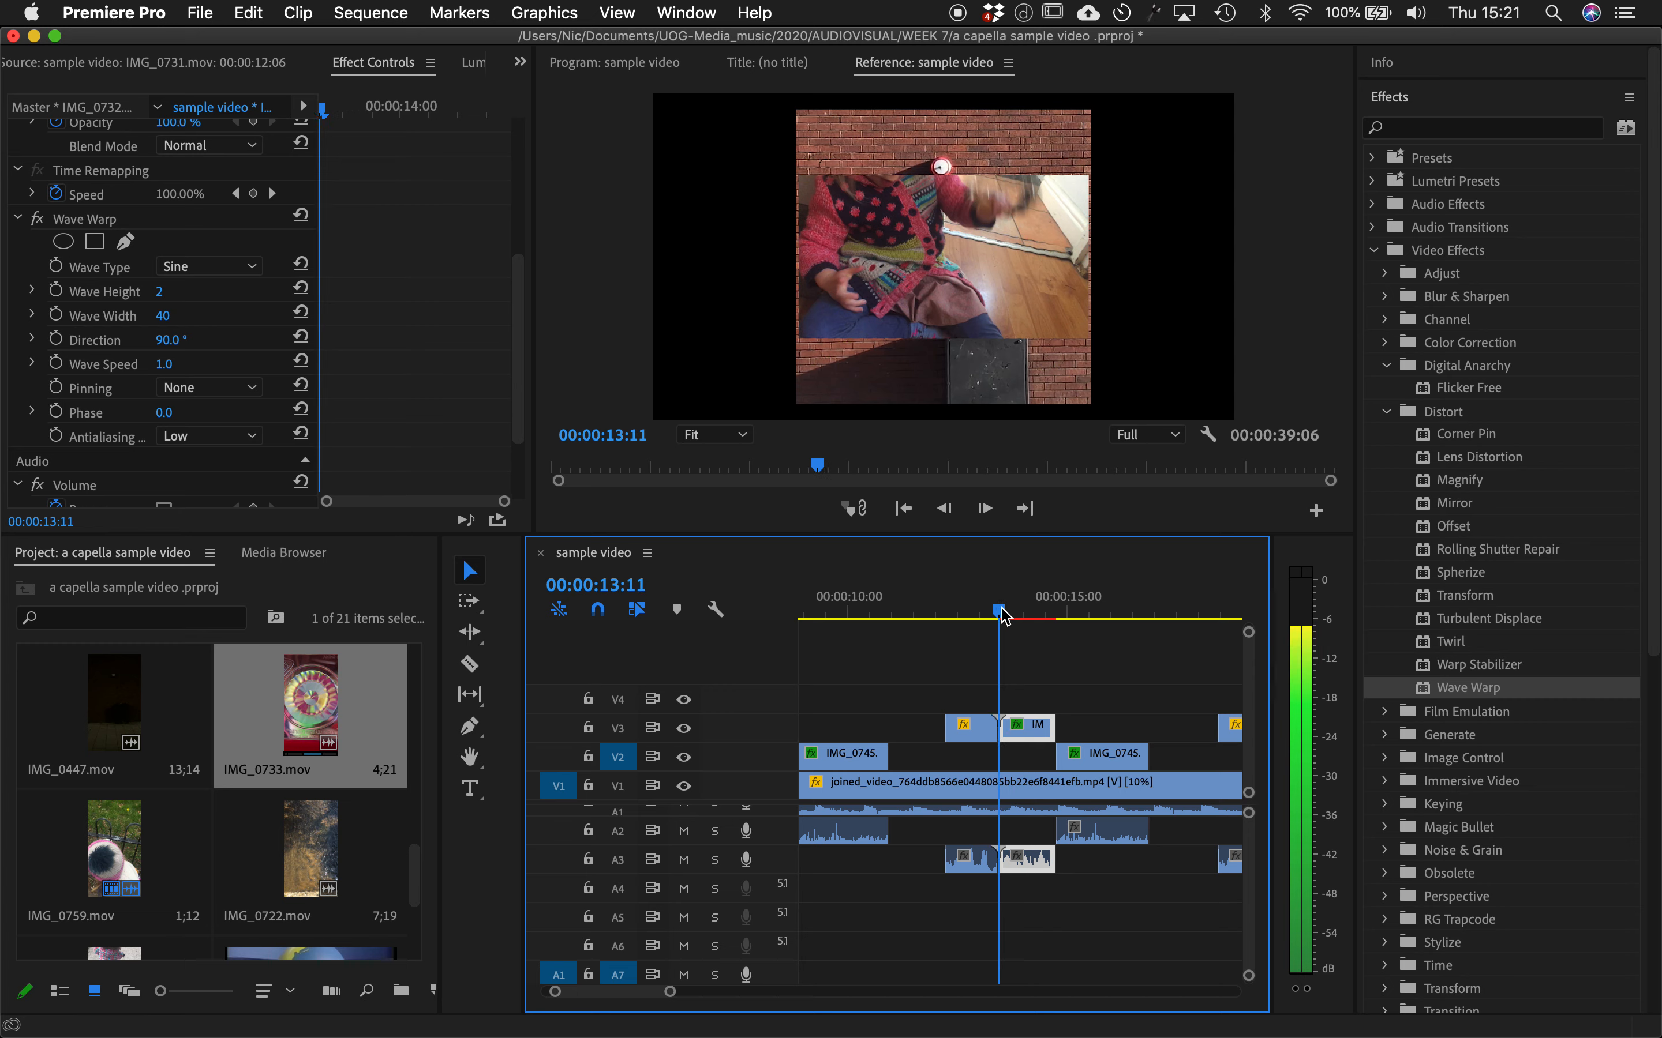
pyautogui.click(188, 289)
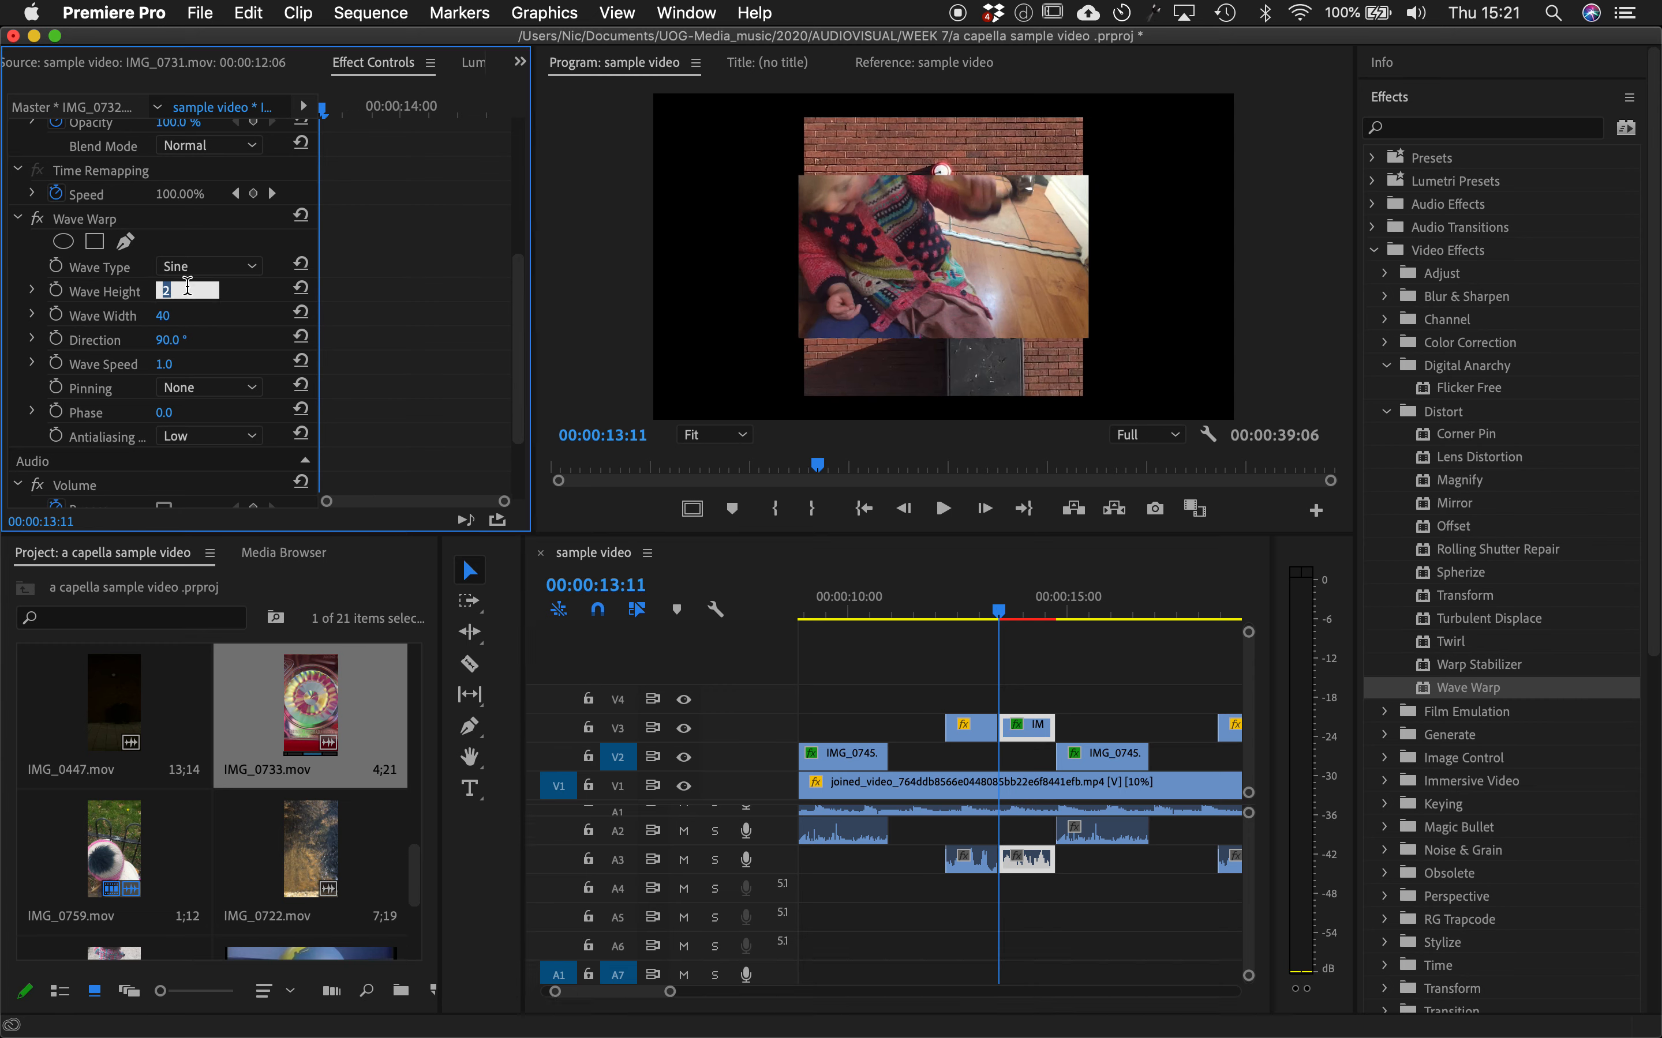
pyautogui.write('0')
pyautogui.click(188, 315)
pyautogui.write('0')
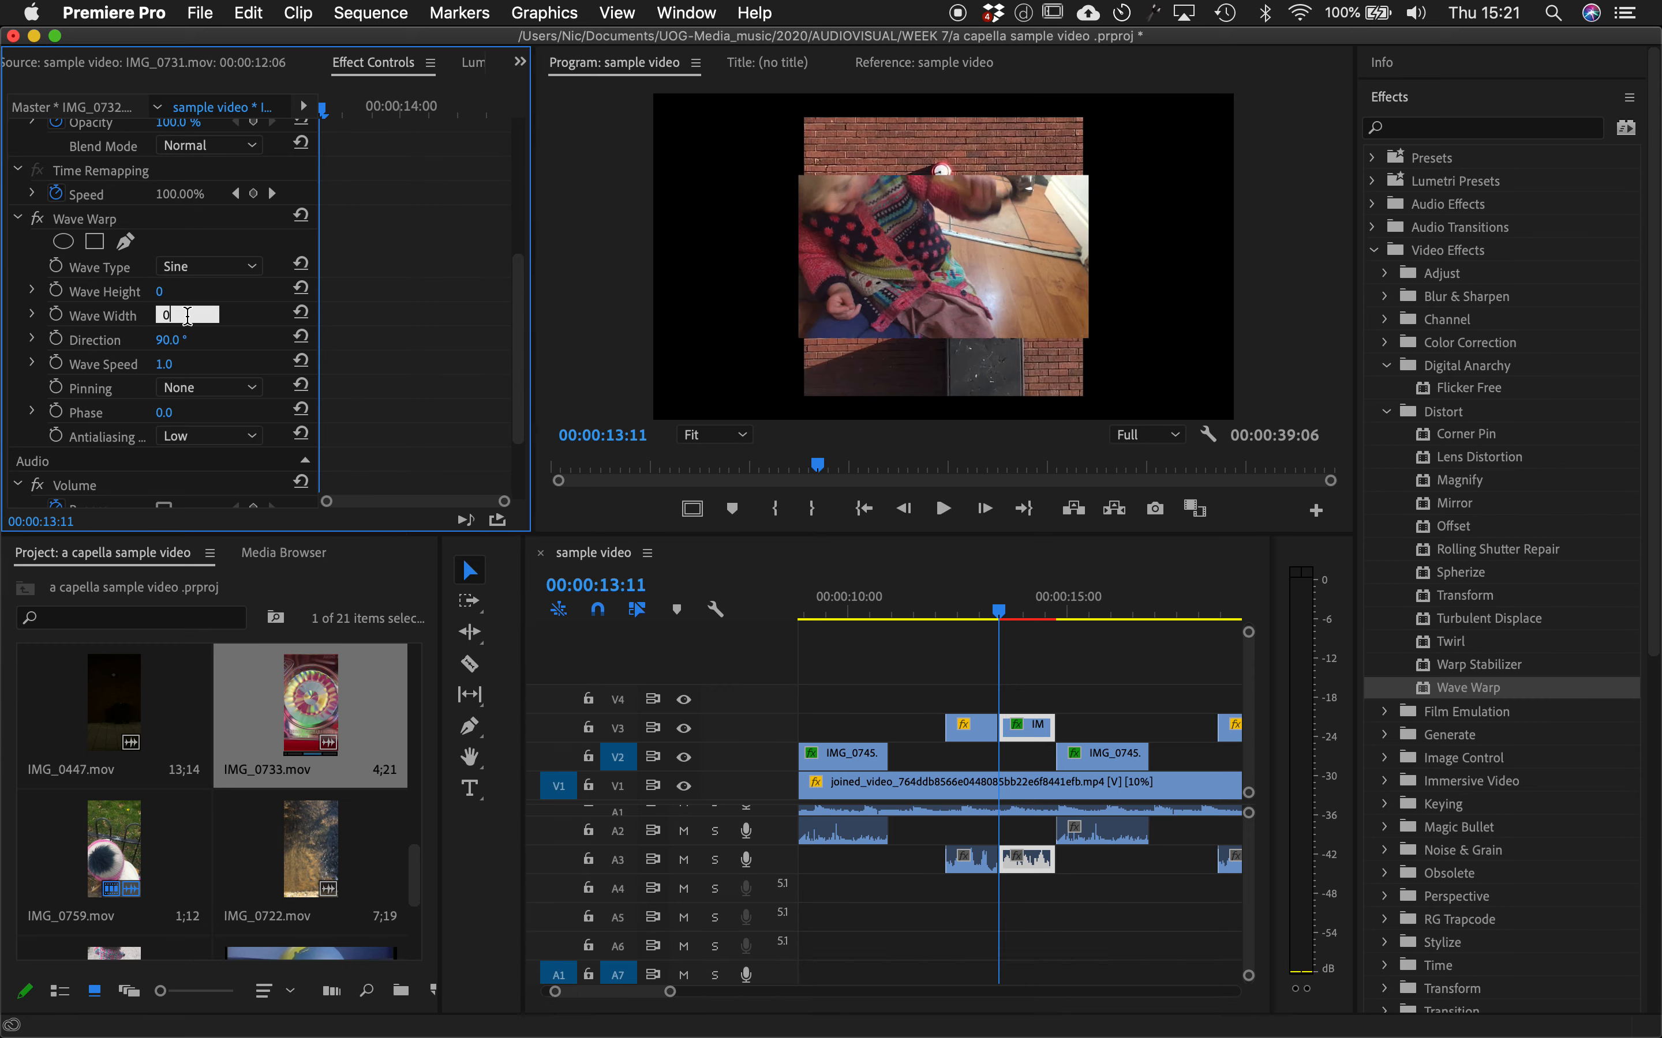
pyautogui.press('Return')
pyautogui.click(55, 289)
pyautogui.click(57, 317)
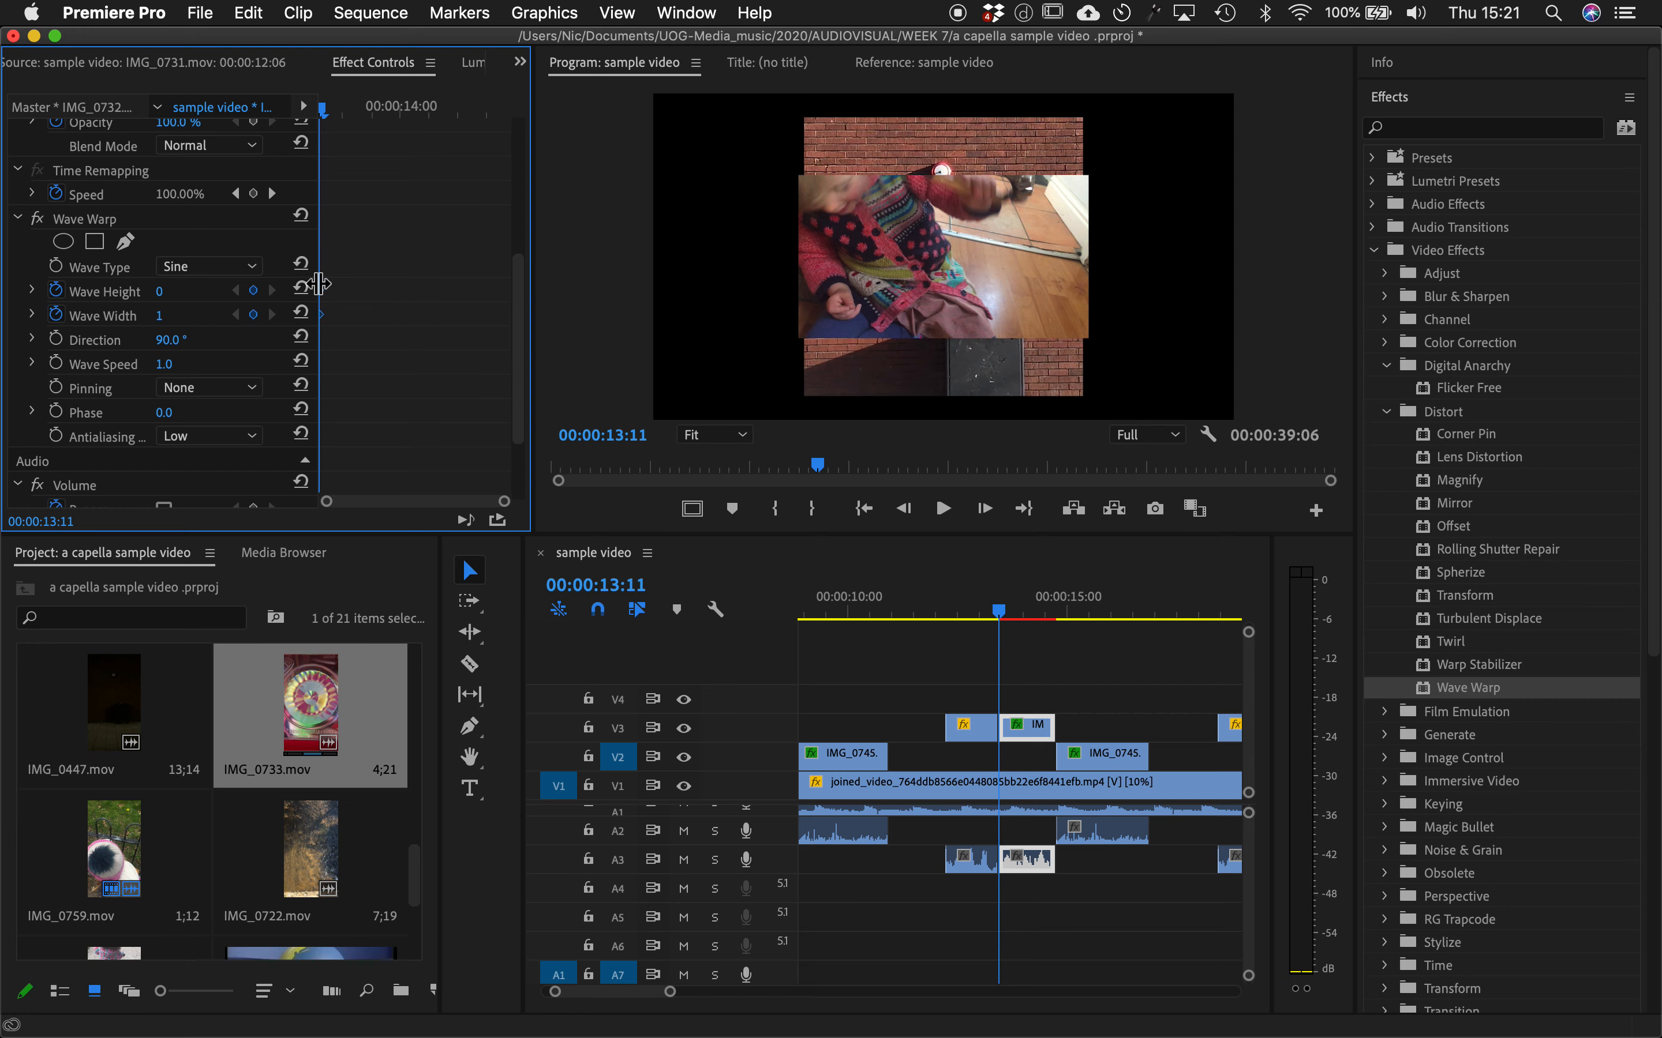
# - Copy the Wave Height and Wave Width keyframes from the start of the IMG_0732.mov clip and paste them at 00:00:14:18
pyautogui.moveTo(430, 113); pyautogui.dragTo(296, 114)
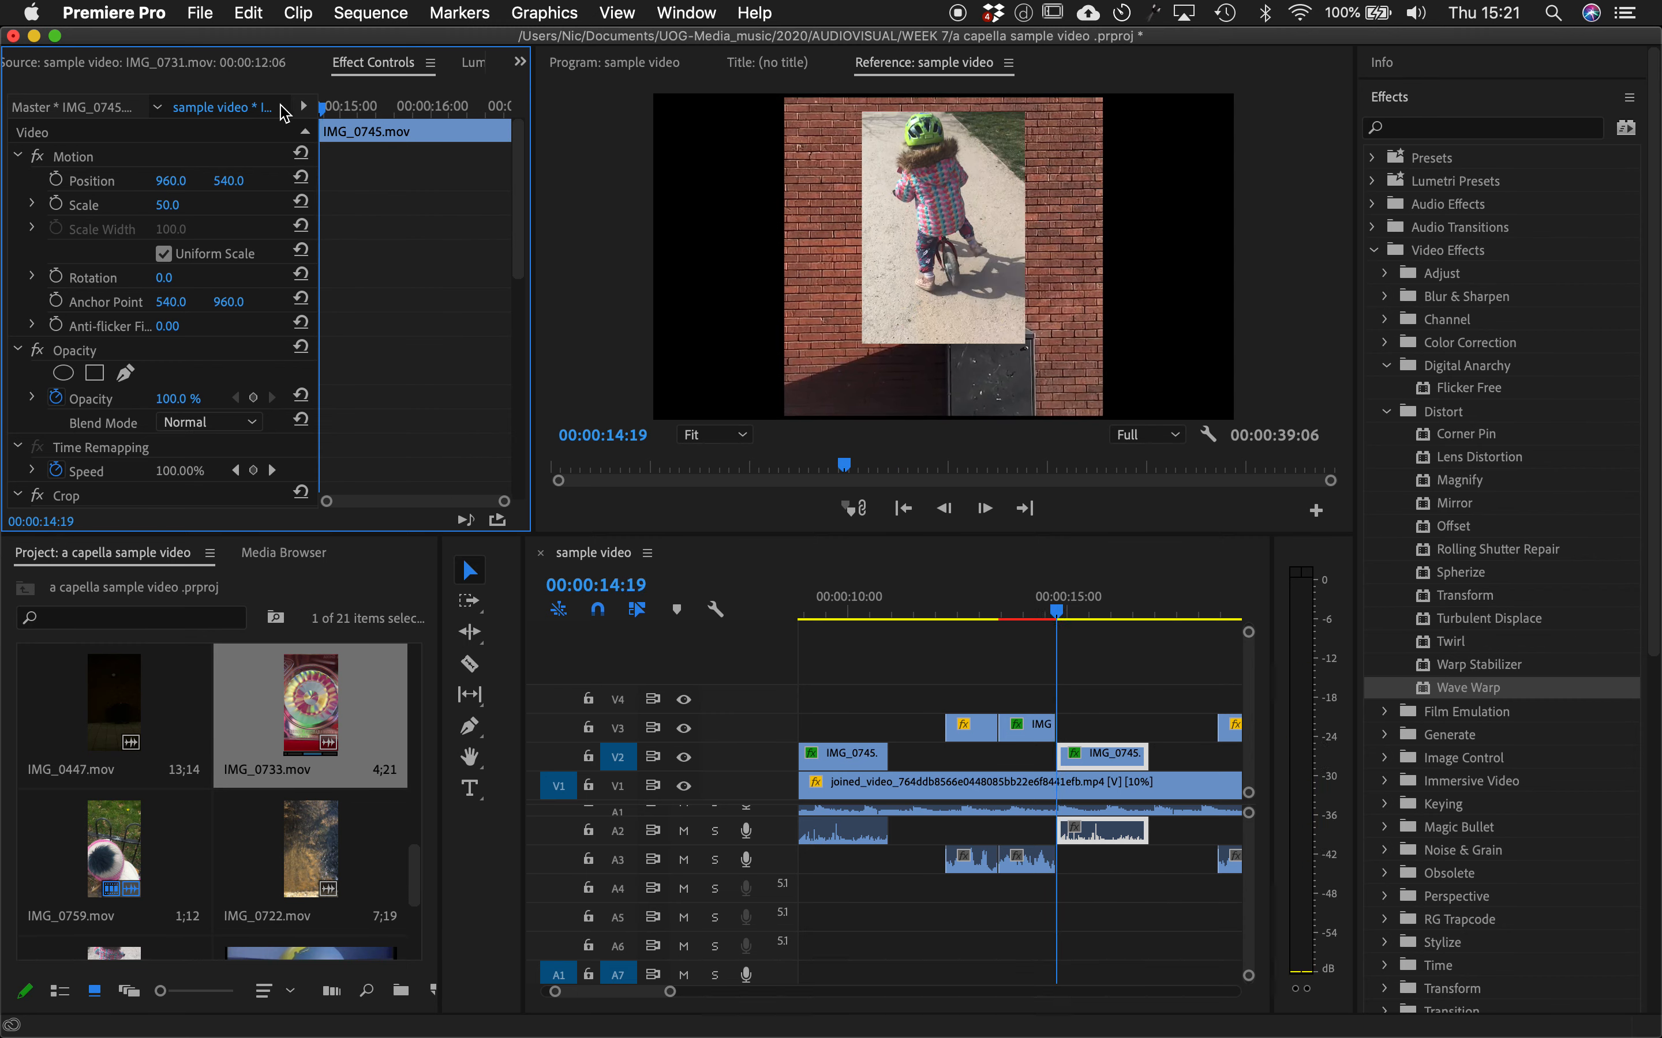
pyautogui.click(1025, 599)
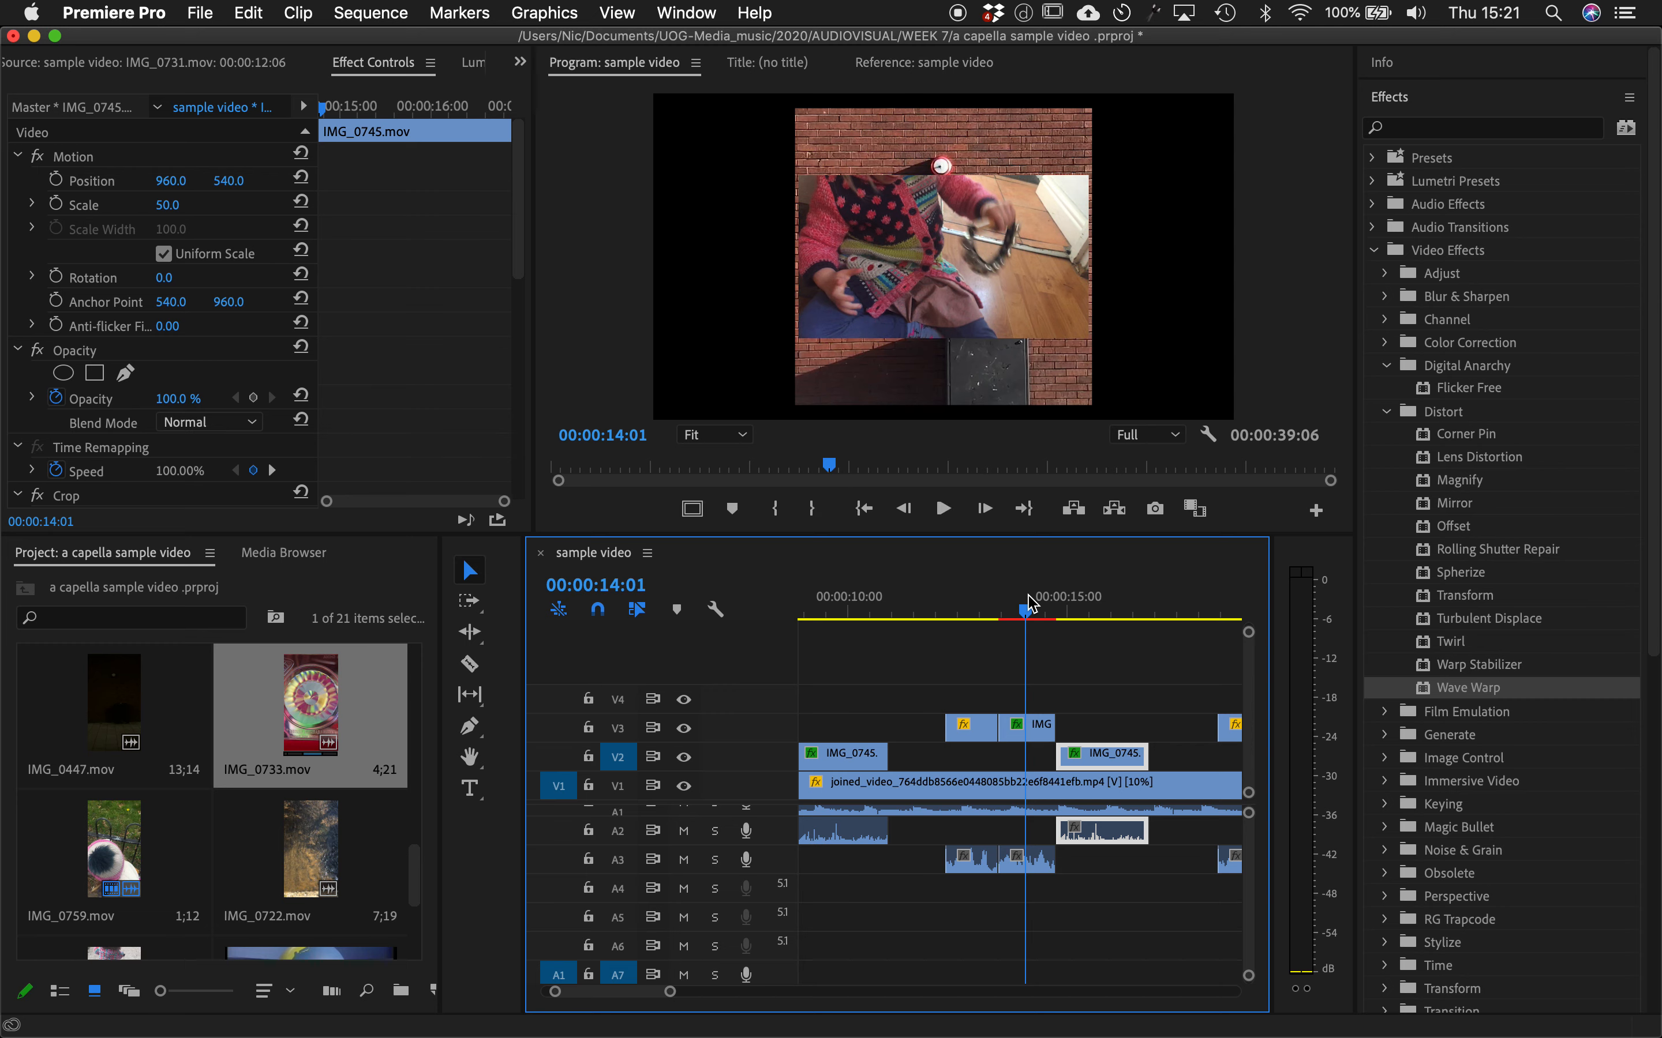
pyautogui.scroll(-10, 432, 489)
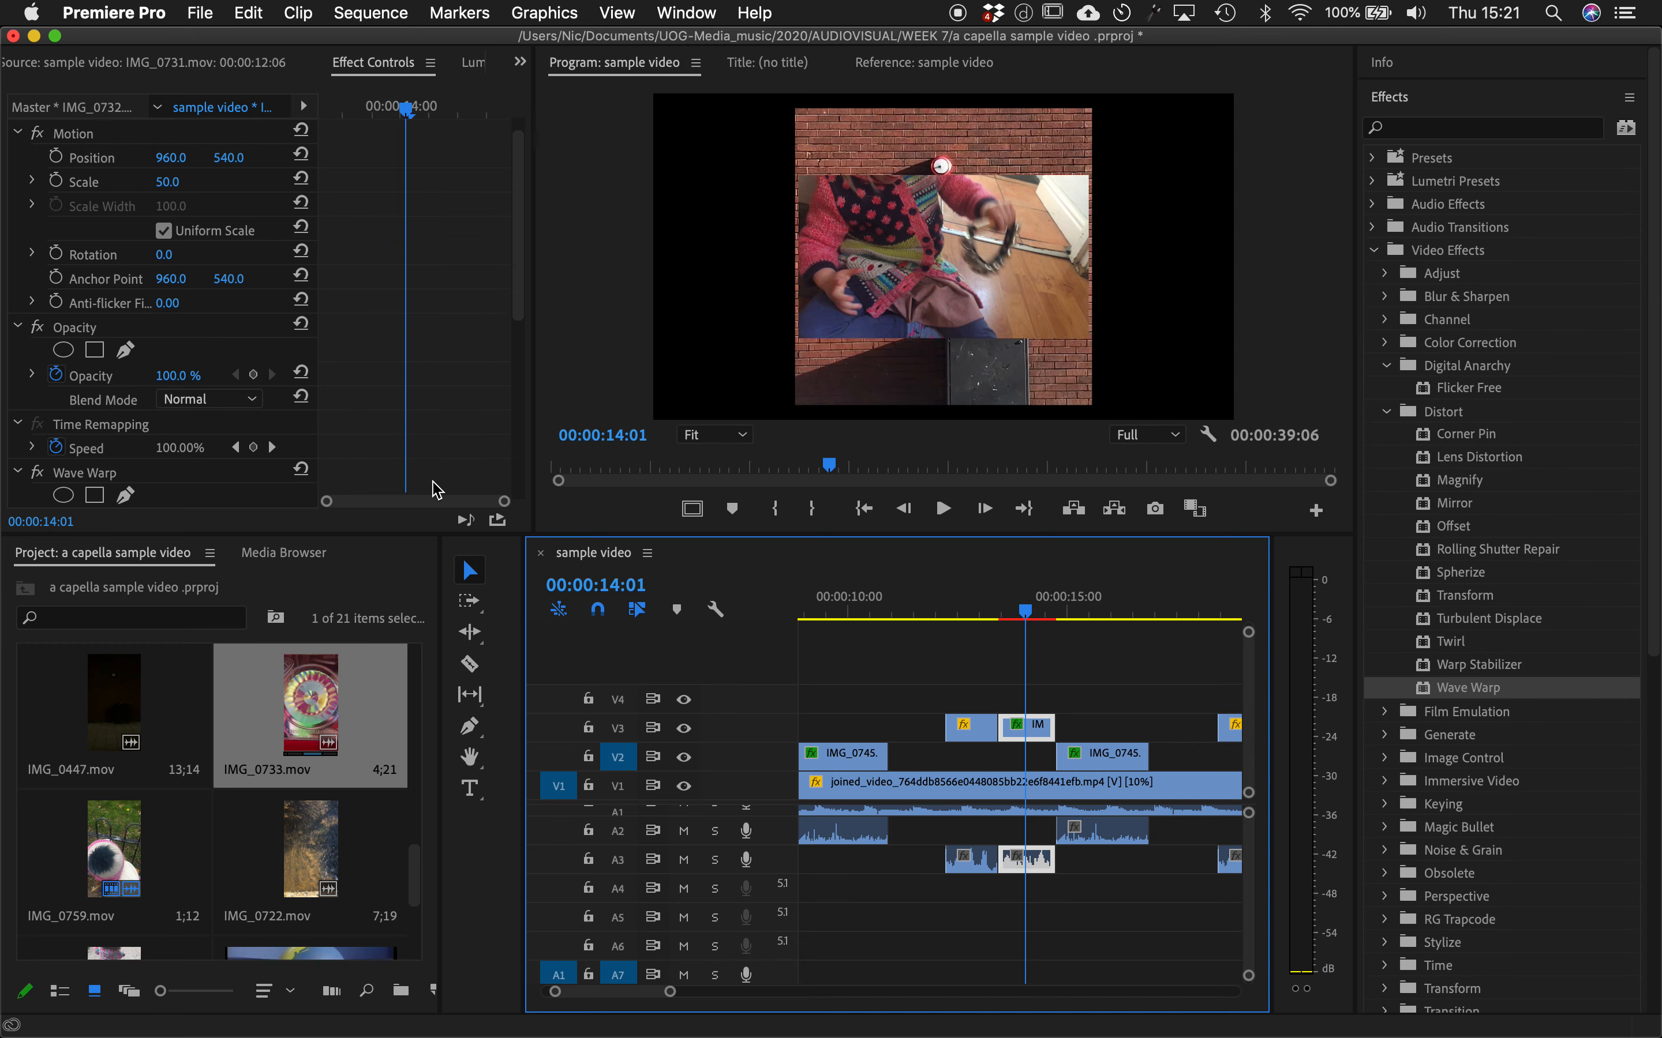
pyautogui.scroll(2, 437, 489)
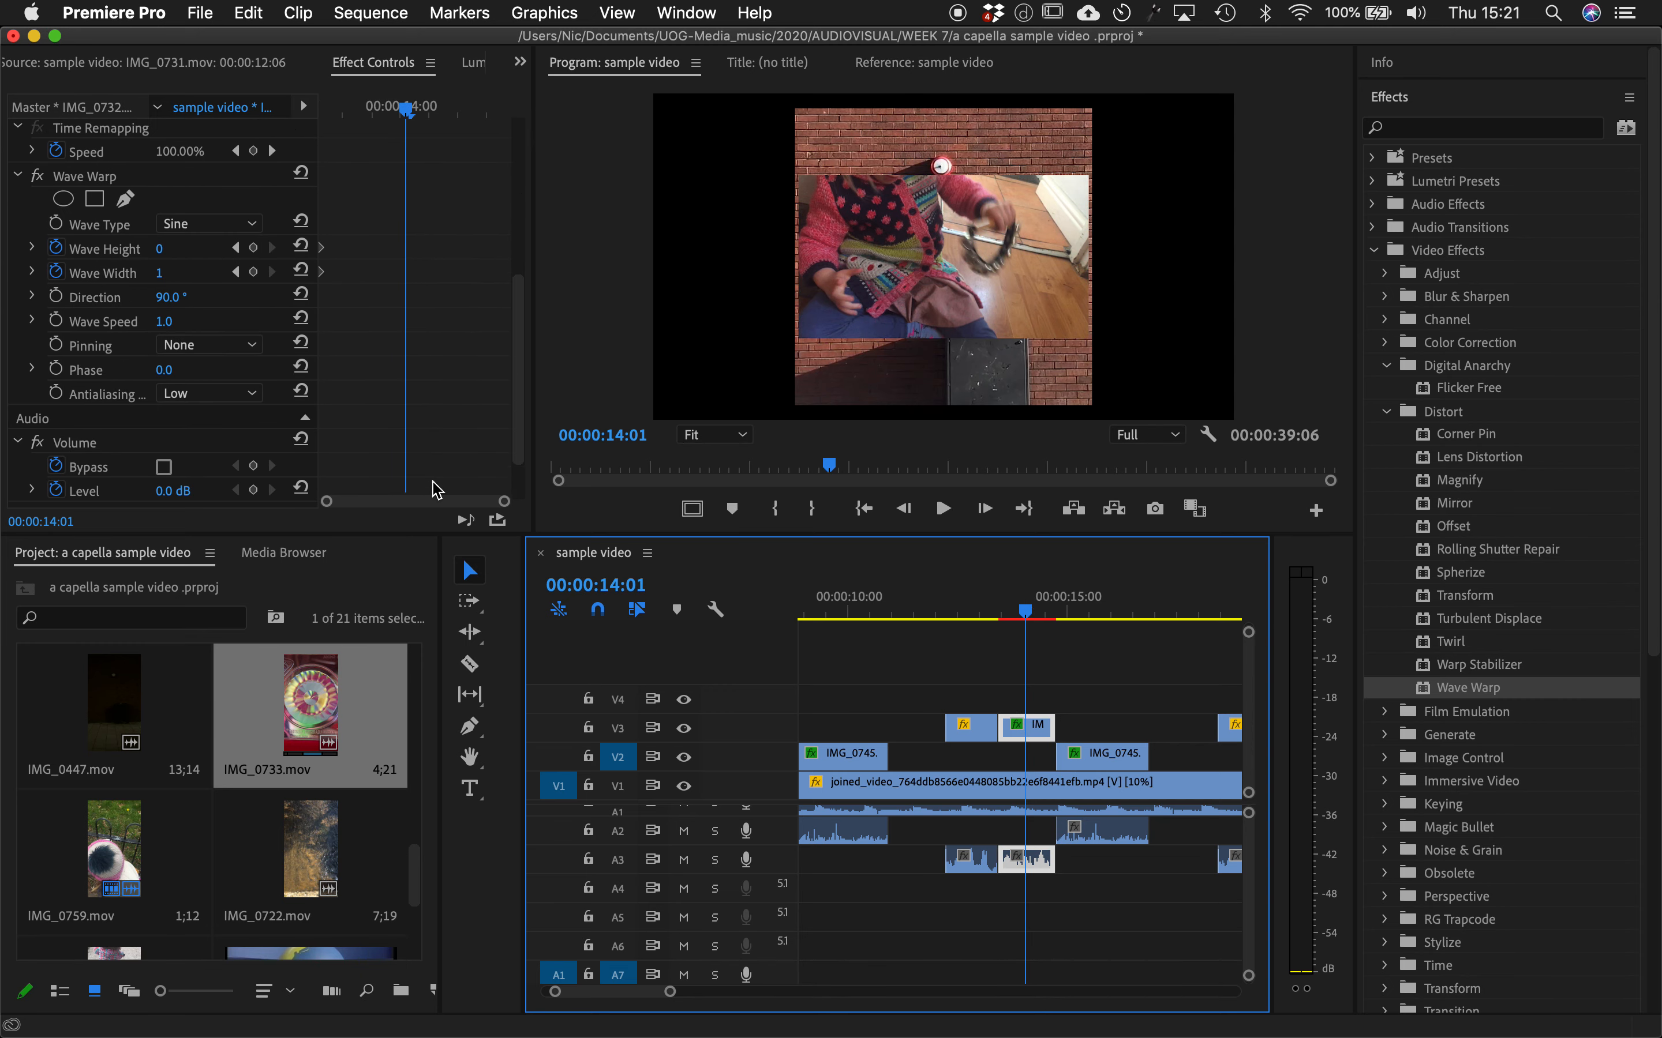
pyautogui.click(327, 282)
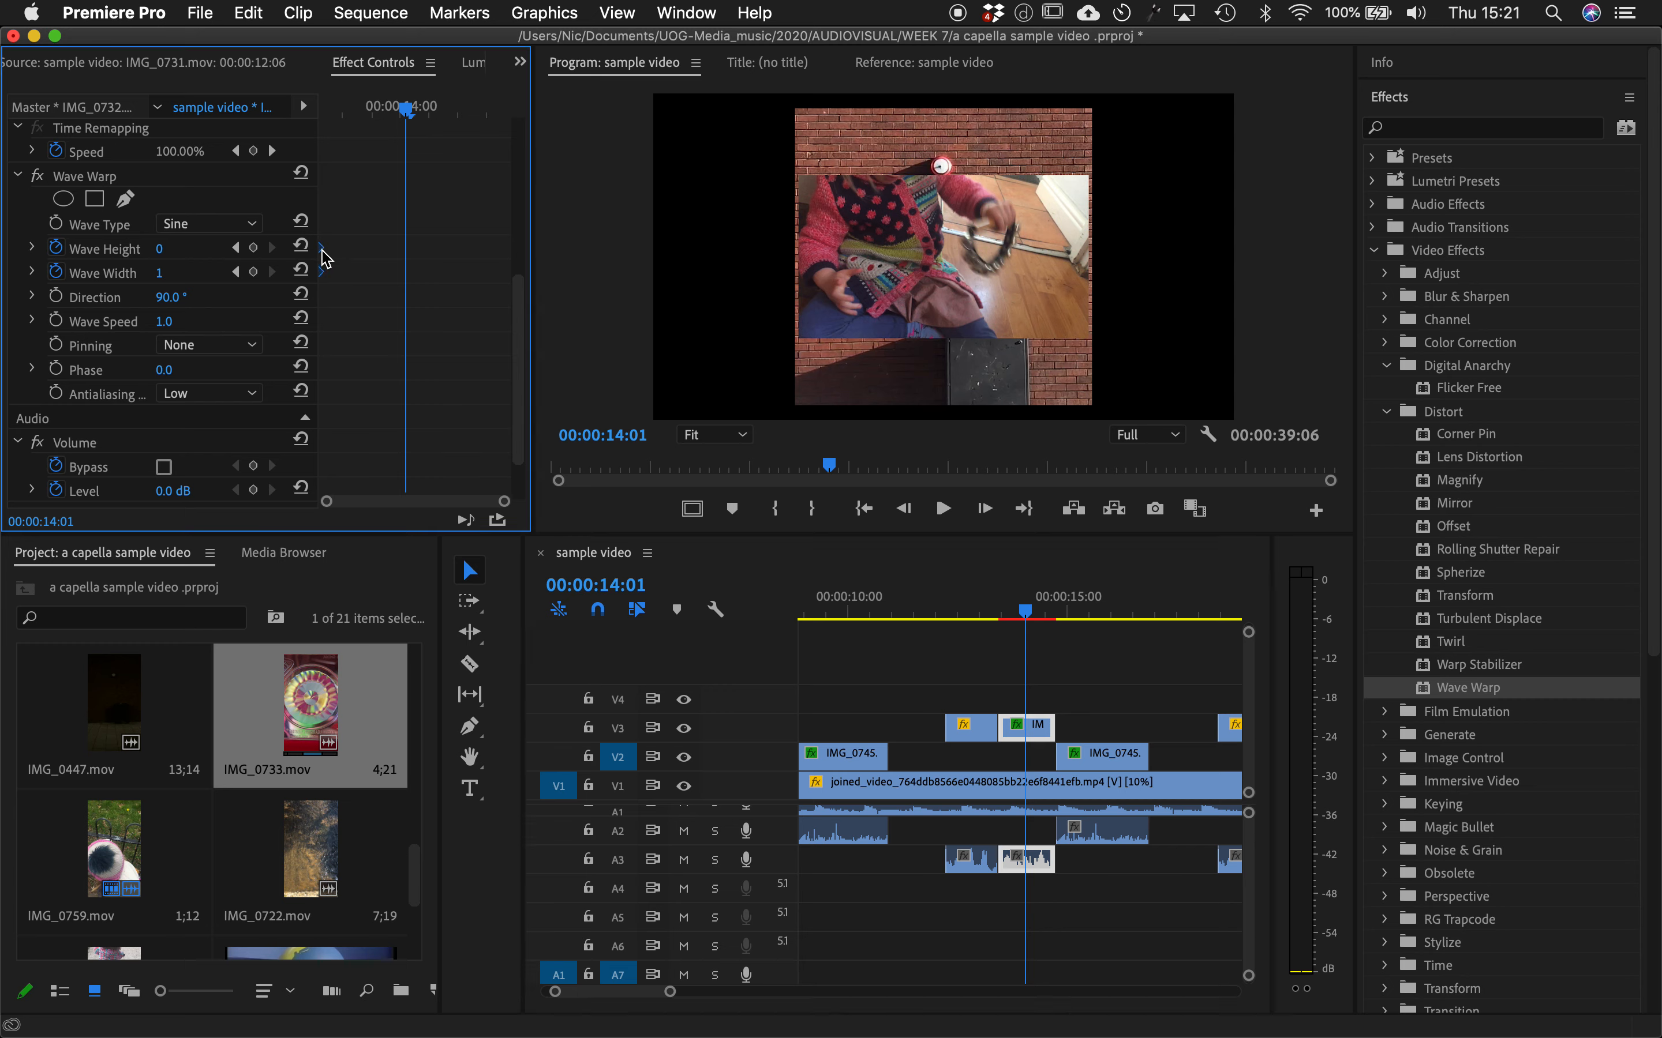
pyautogui.click(1057, 614)
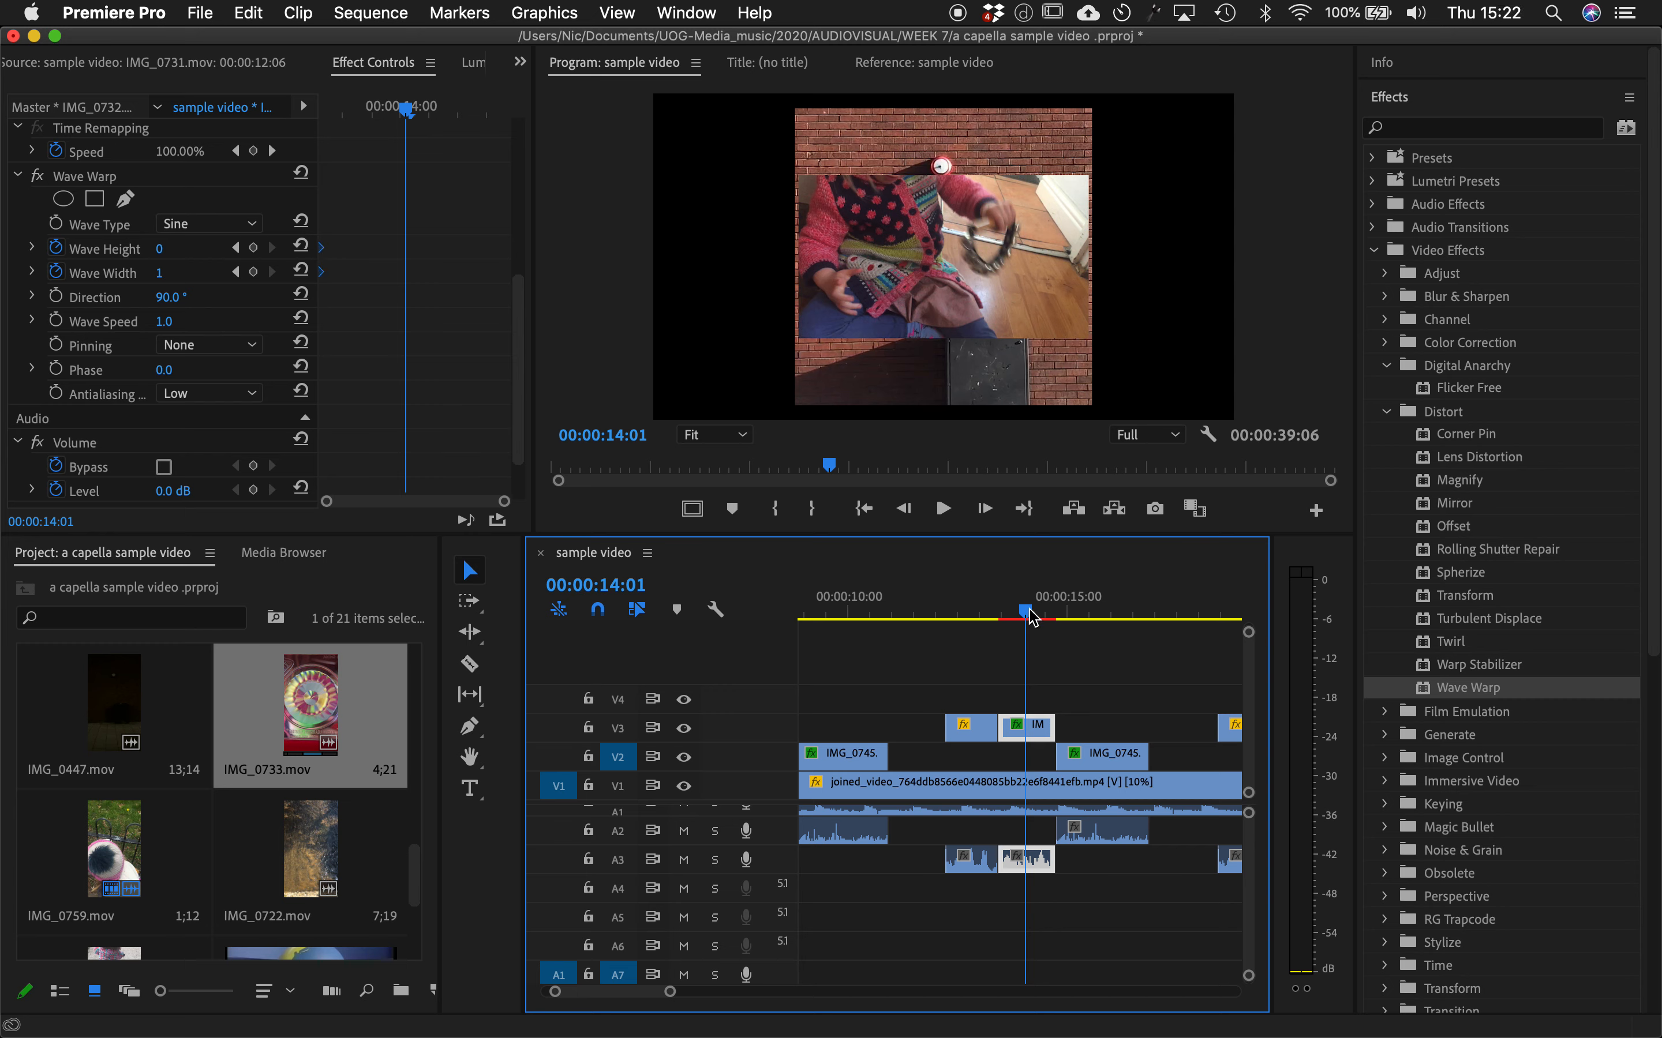
pyautogui.click(1042, 730)
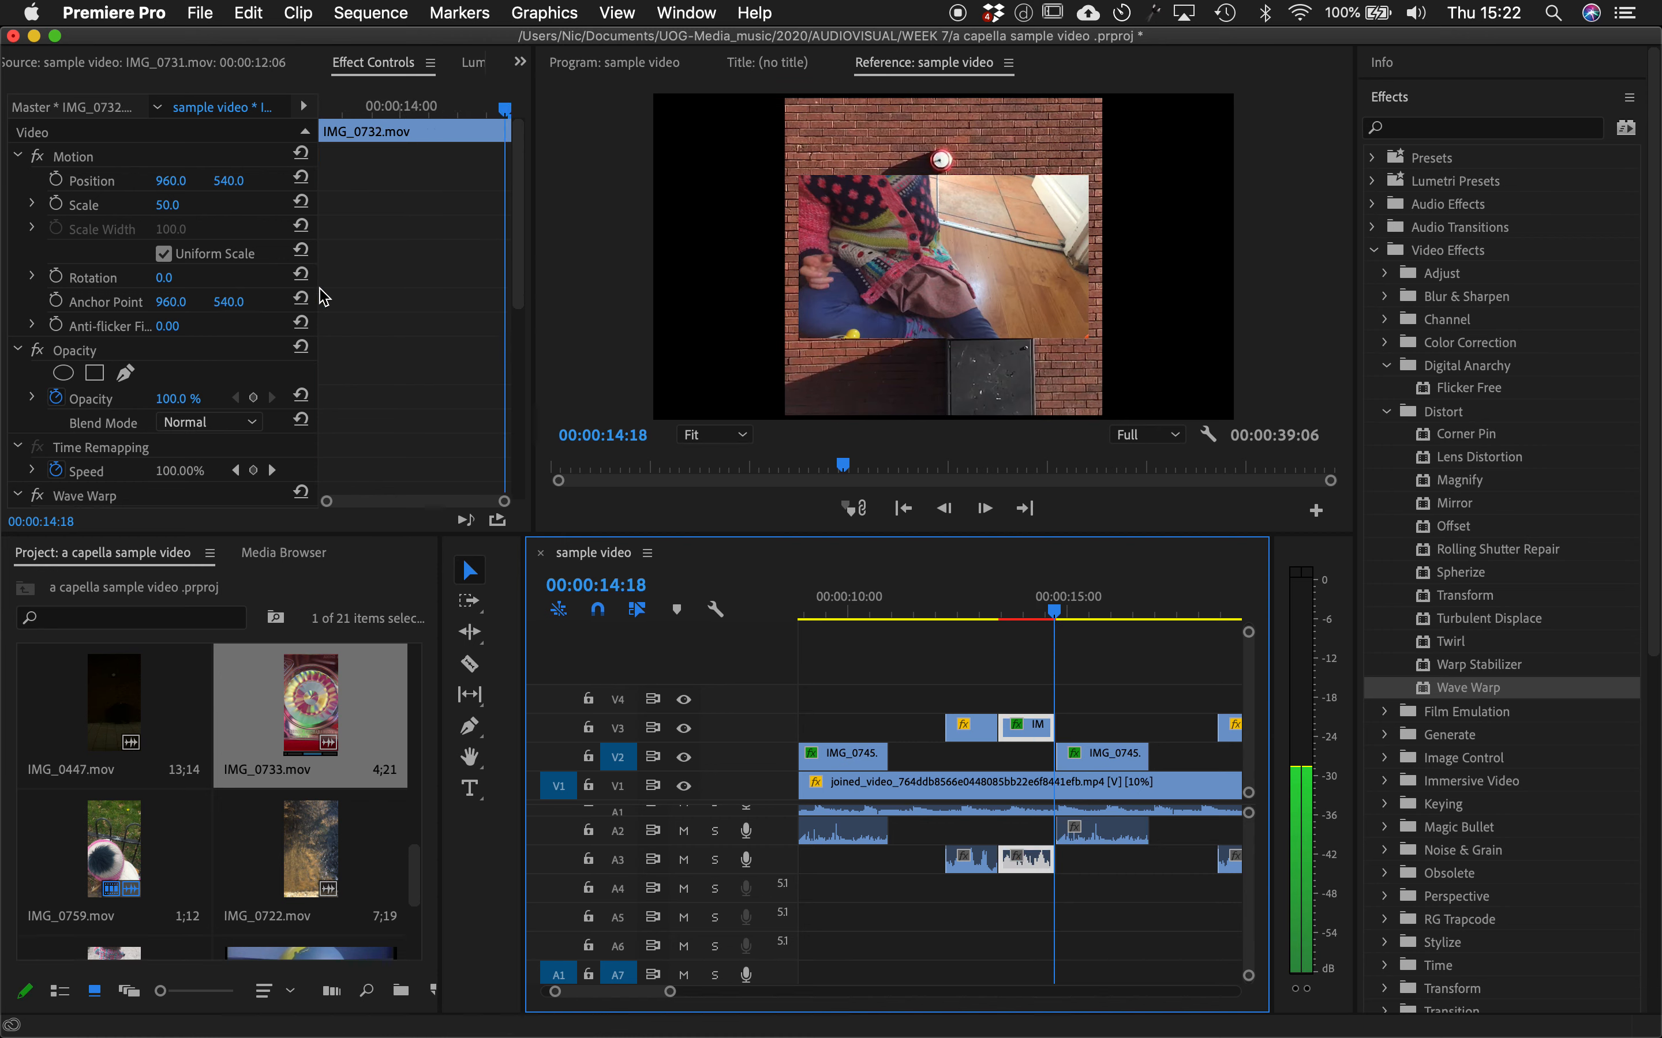
pyautogui.scroll(-10, 371, 381)
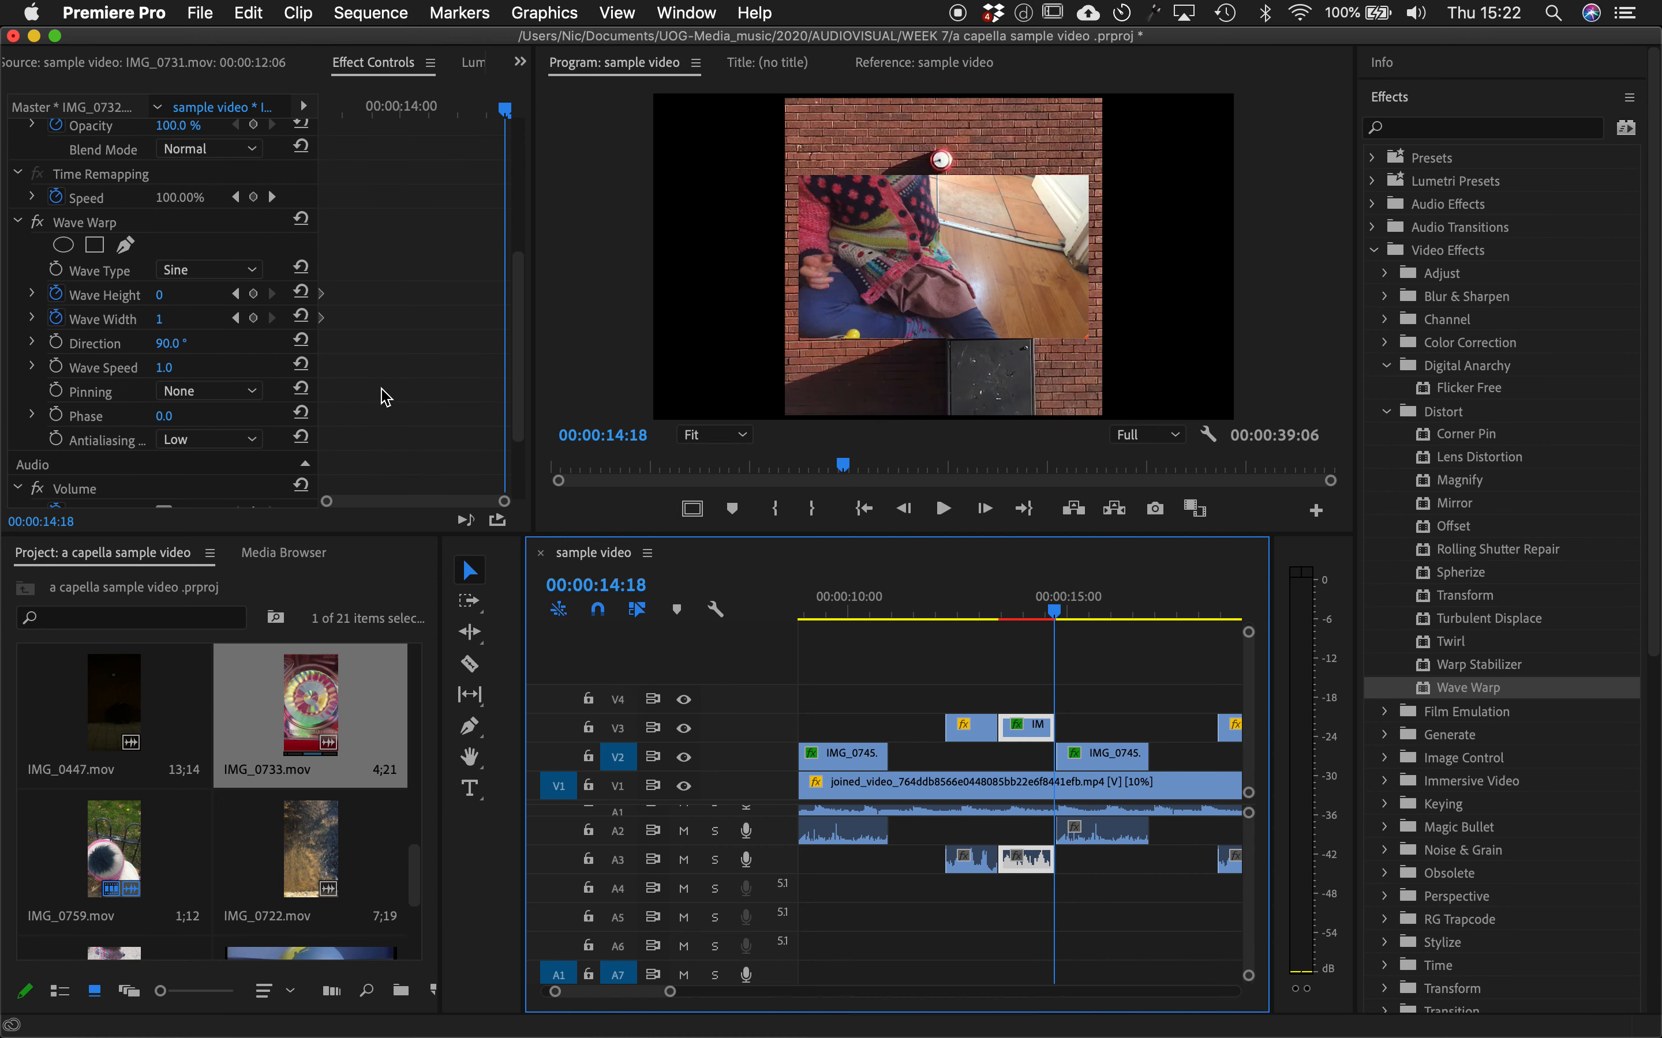
pyautogui.click(325, 328)
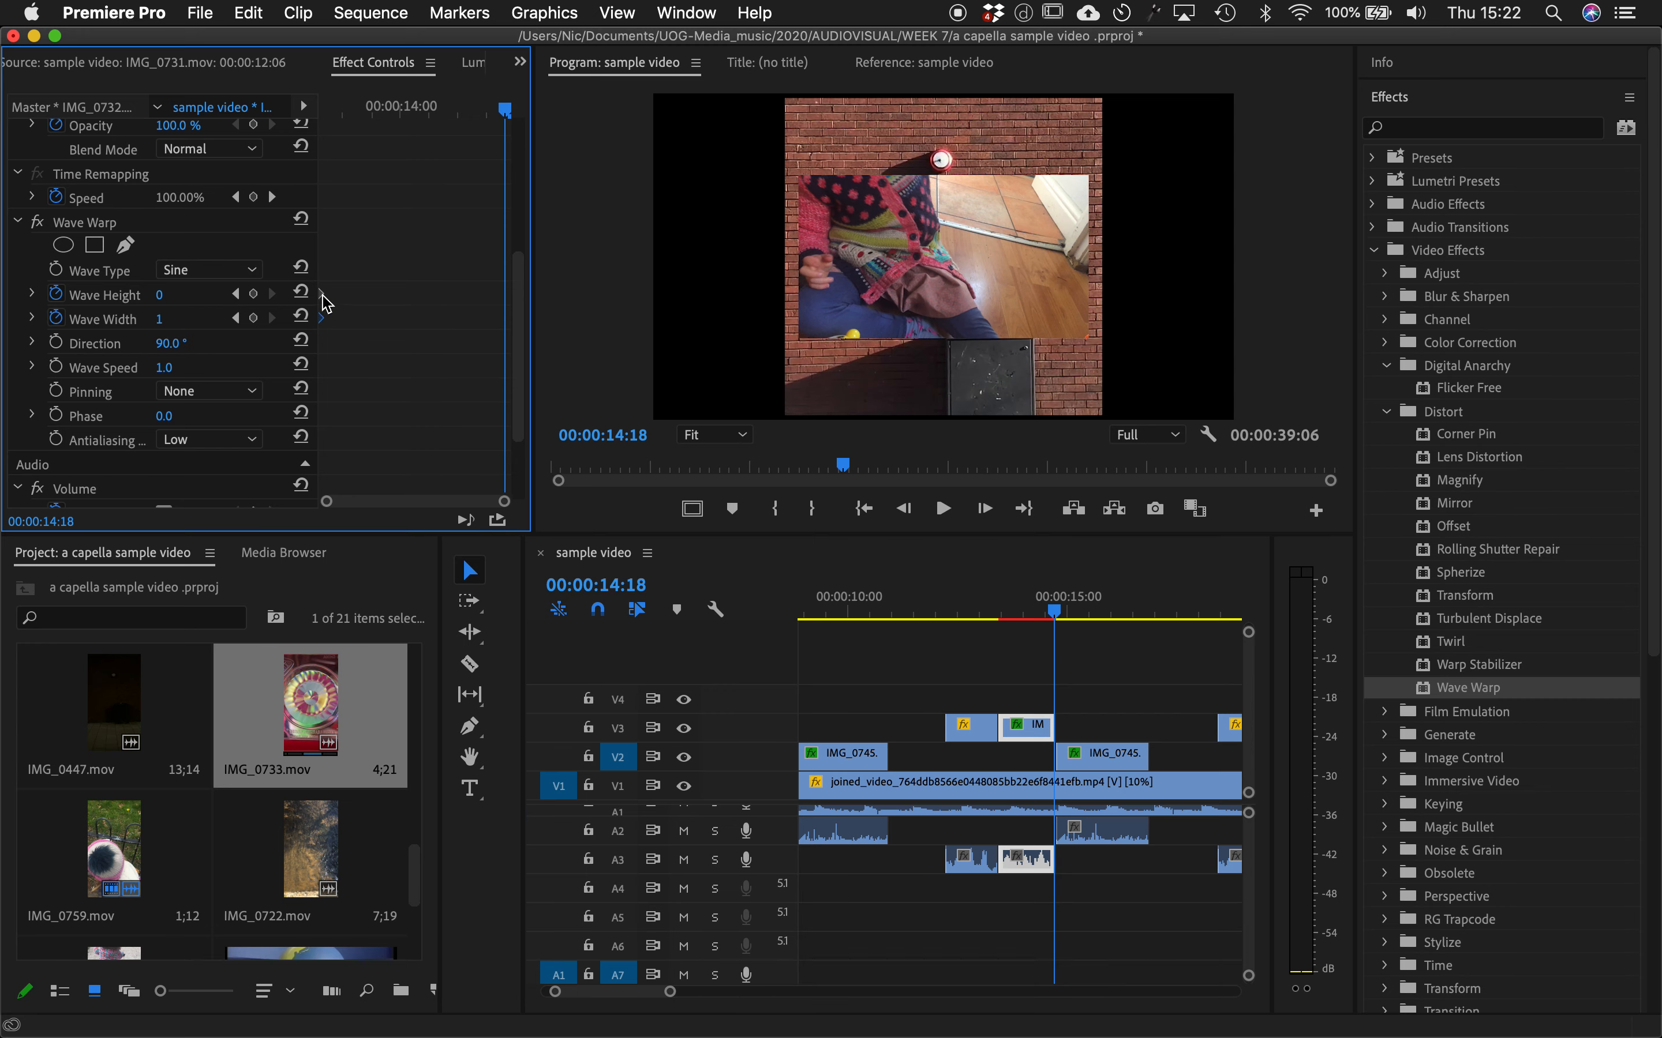
pyautogui.press('super+v')
pyautogui.click(505, 294)
# - At 00:00:14:00, set Wave Height to 417 and Wave Width to 191 on the IMG_0732.mov clip
pyautogui.moveTo(505, 110); pyautogui.dragTo(401, 110)
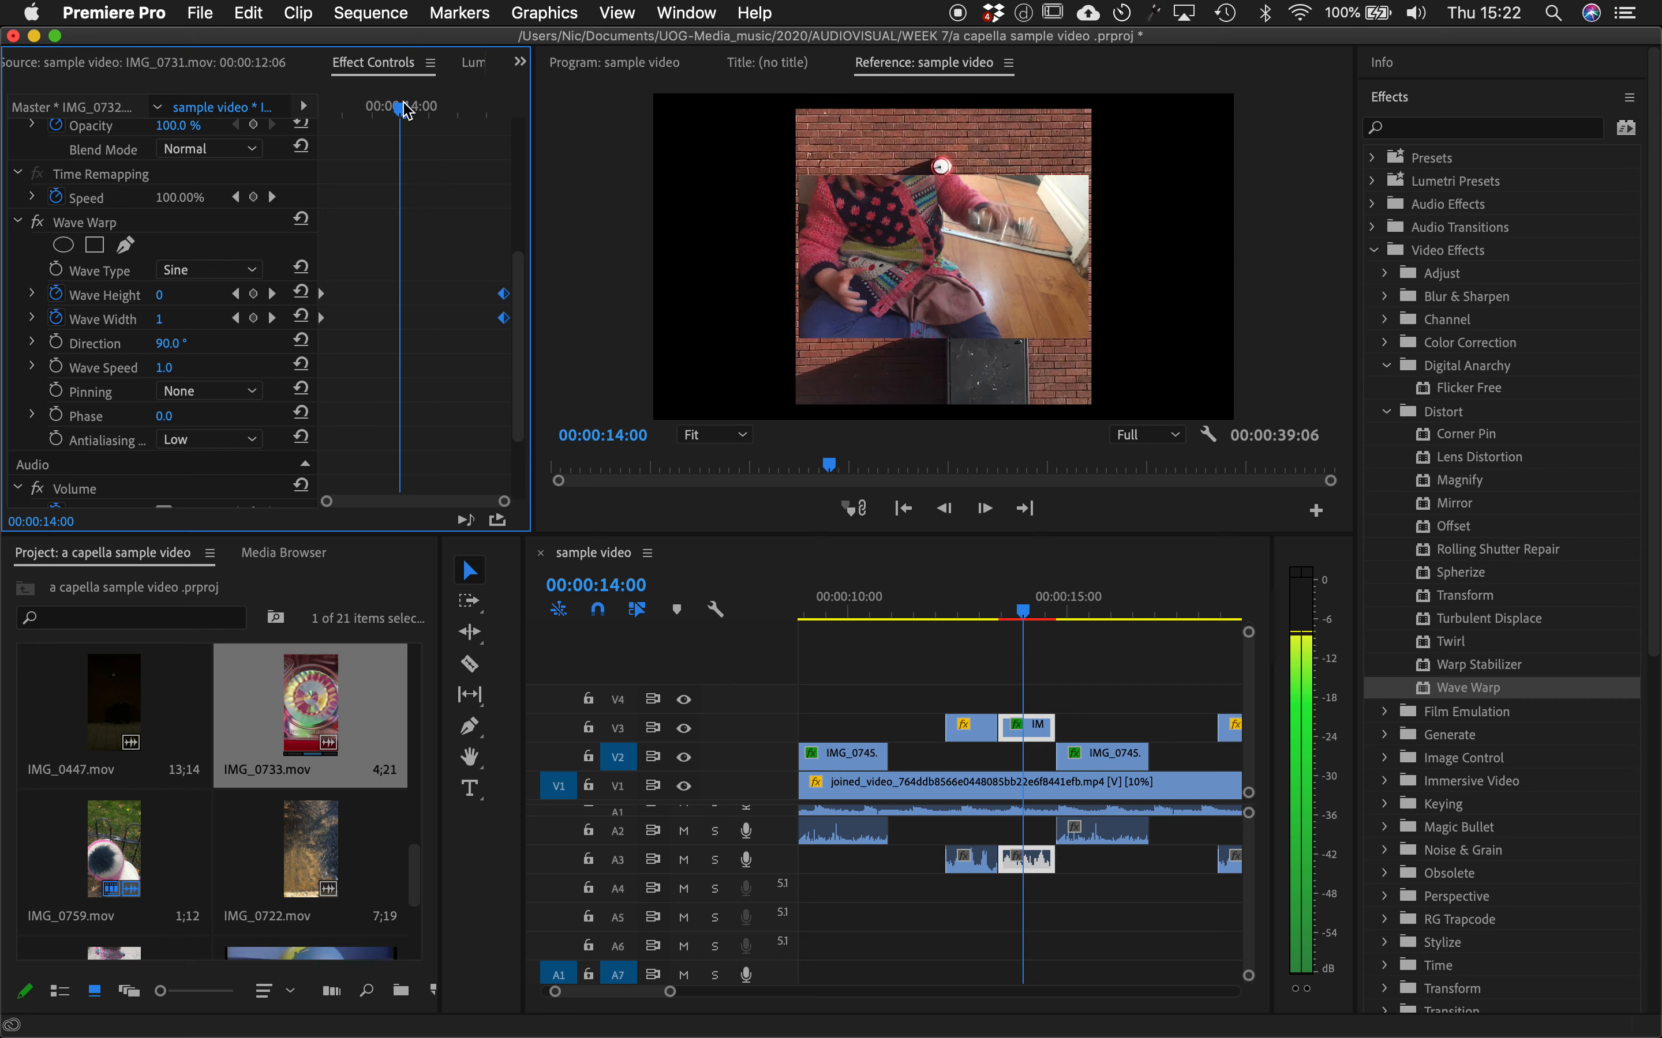
pyautogui.click(156, 296)
pyautogui.write('86')
pyautogui.press('Return')
pyautogui.moveTo(165, 295); pyautogui.dragTo(186, 296)
pyautogui.click(159, 318)
pyautogui.write('191')
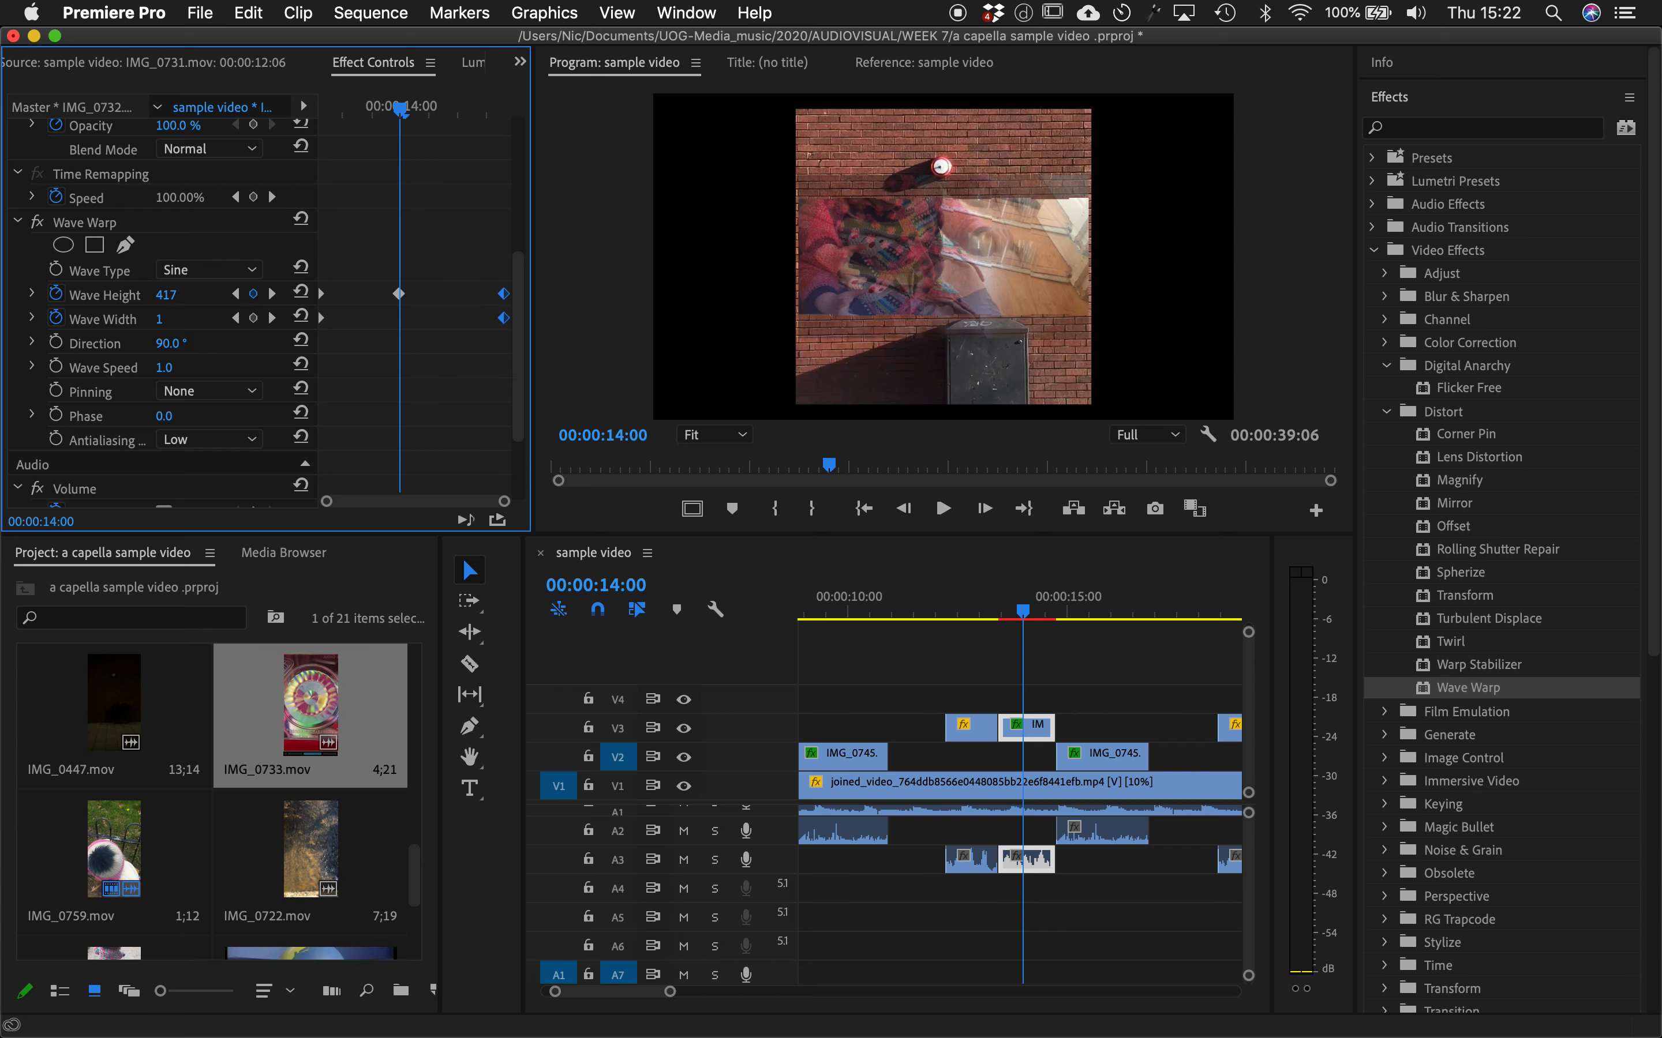
pyautogui.press('Return')
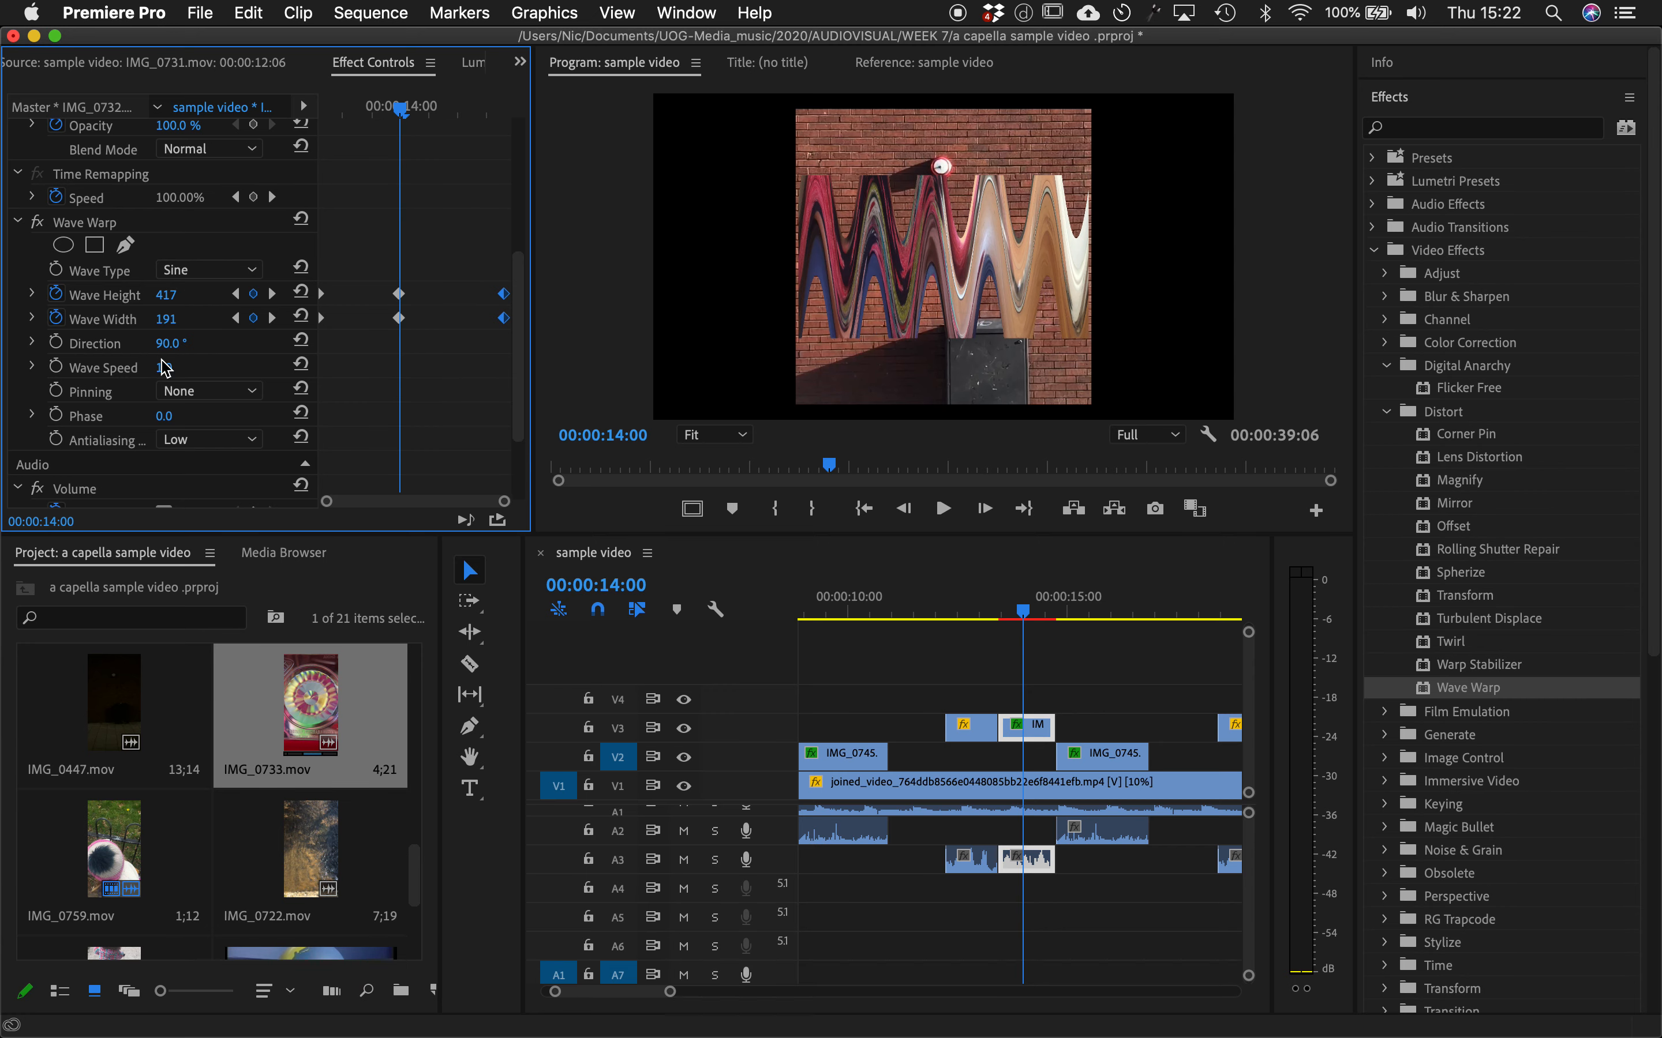
# - Play back the Wave Warp animation on IMG_0732.mov from about 00:00:13:09 and scrub through the neighbouring overlay clips
pyautogui.moveTo(1009, 614); pyautogui.dragTo(999, 615)
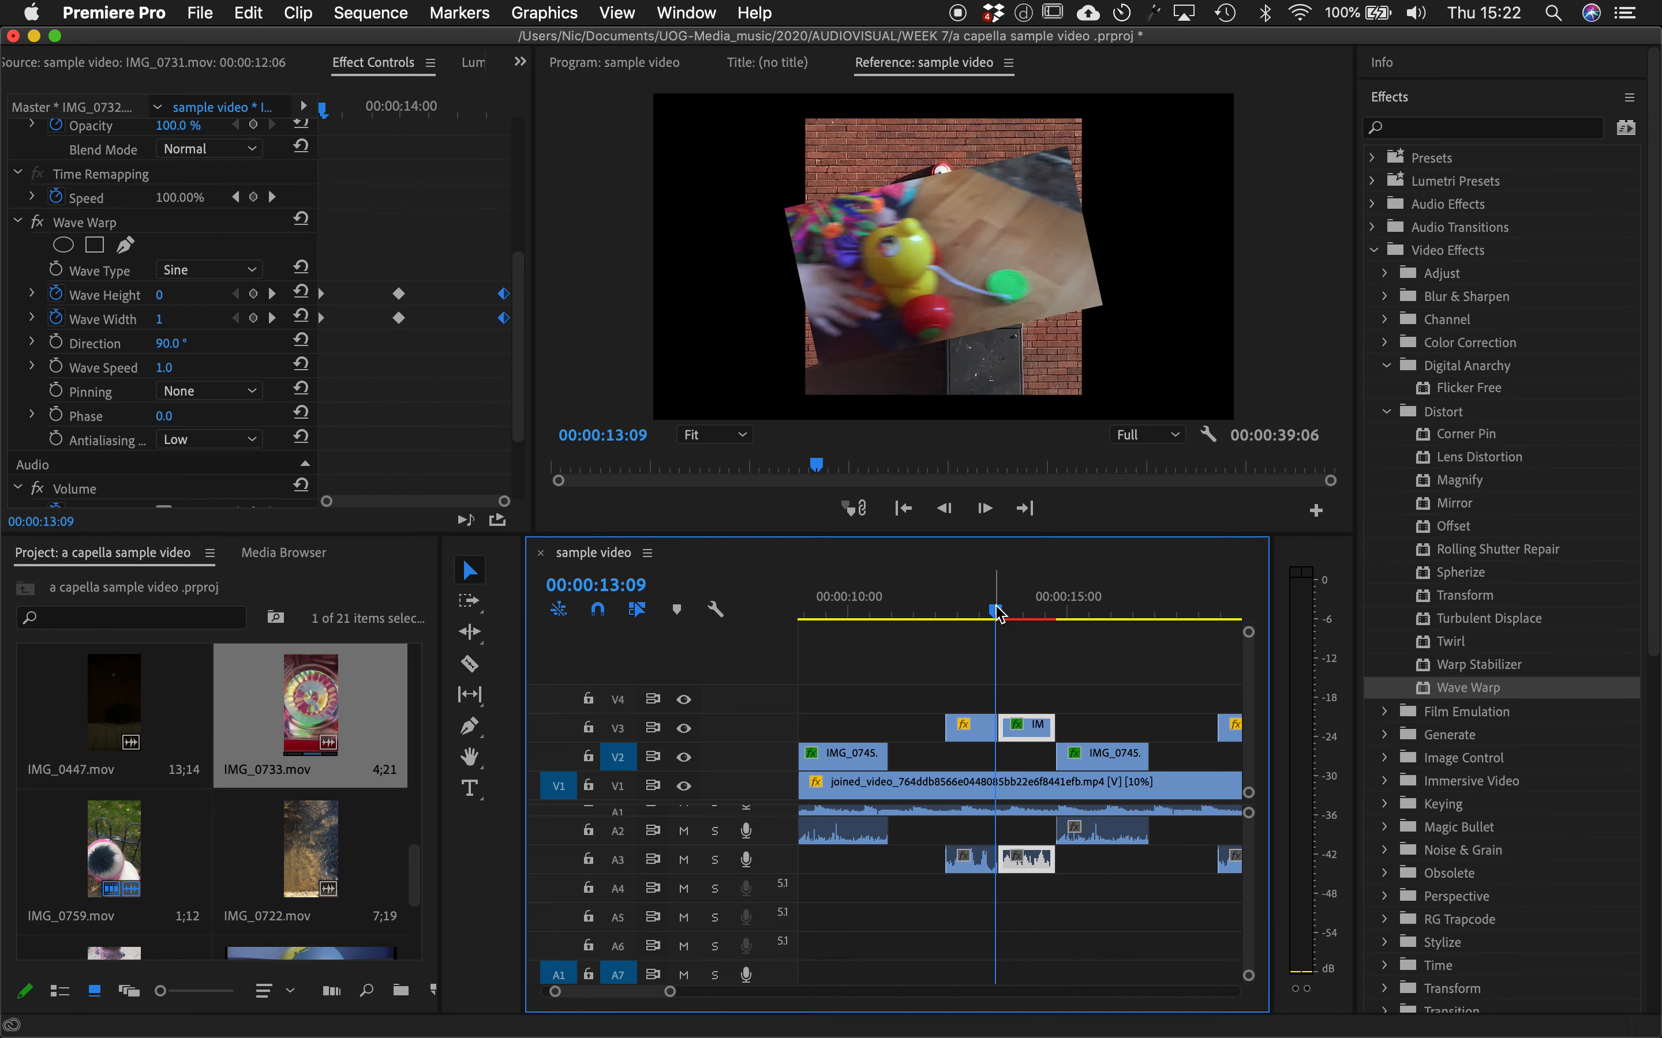
pyautogui.press('space')
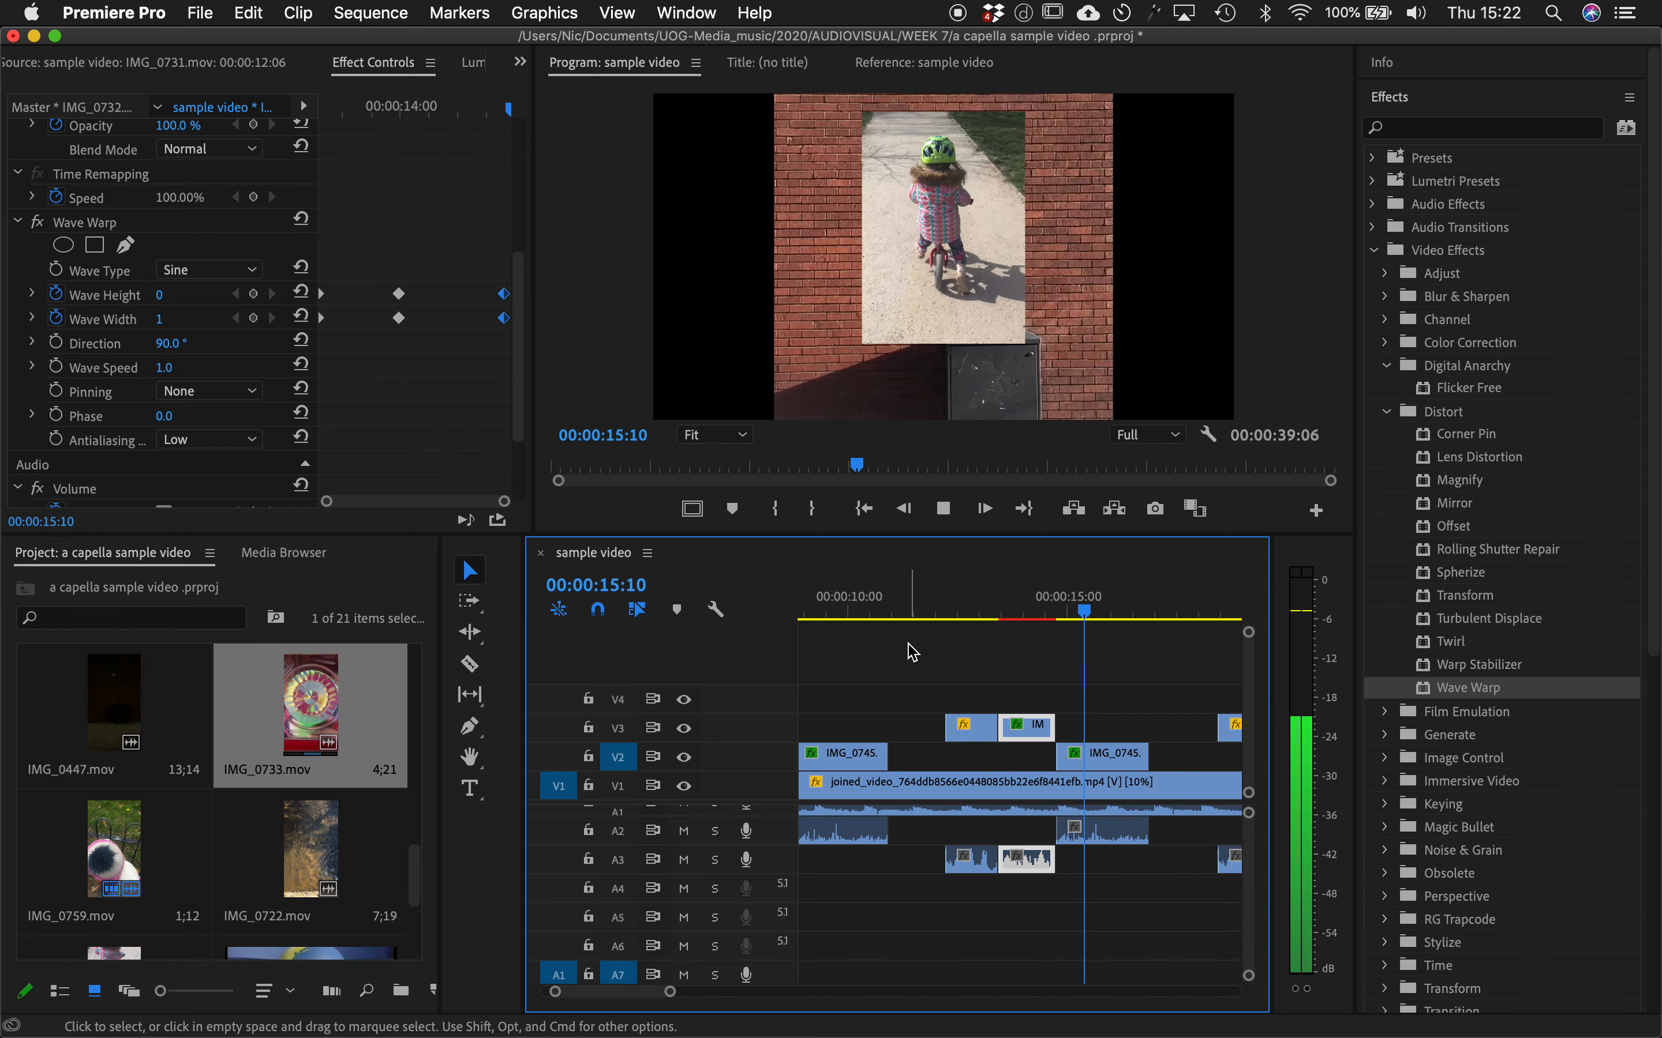
pyautogui.press('space')
pyautogui.moveTo(1071, 612); pyautogui.dragTo(993, 609)
pyautogui.press('space')
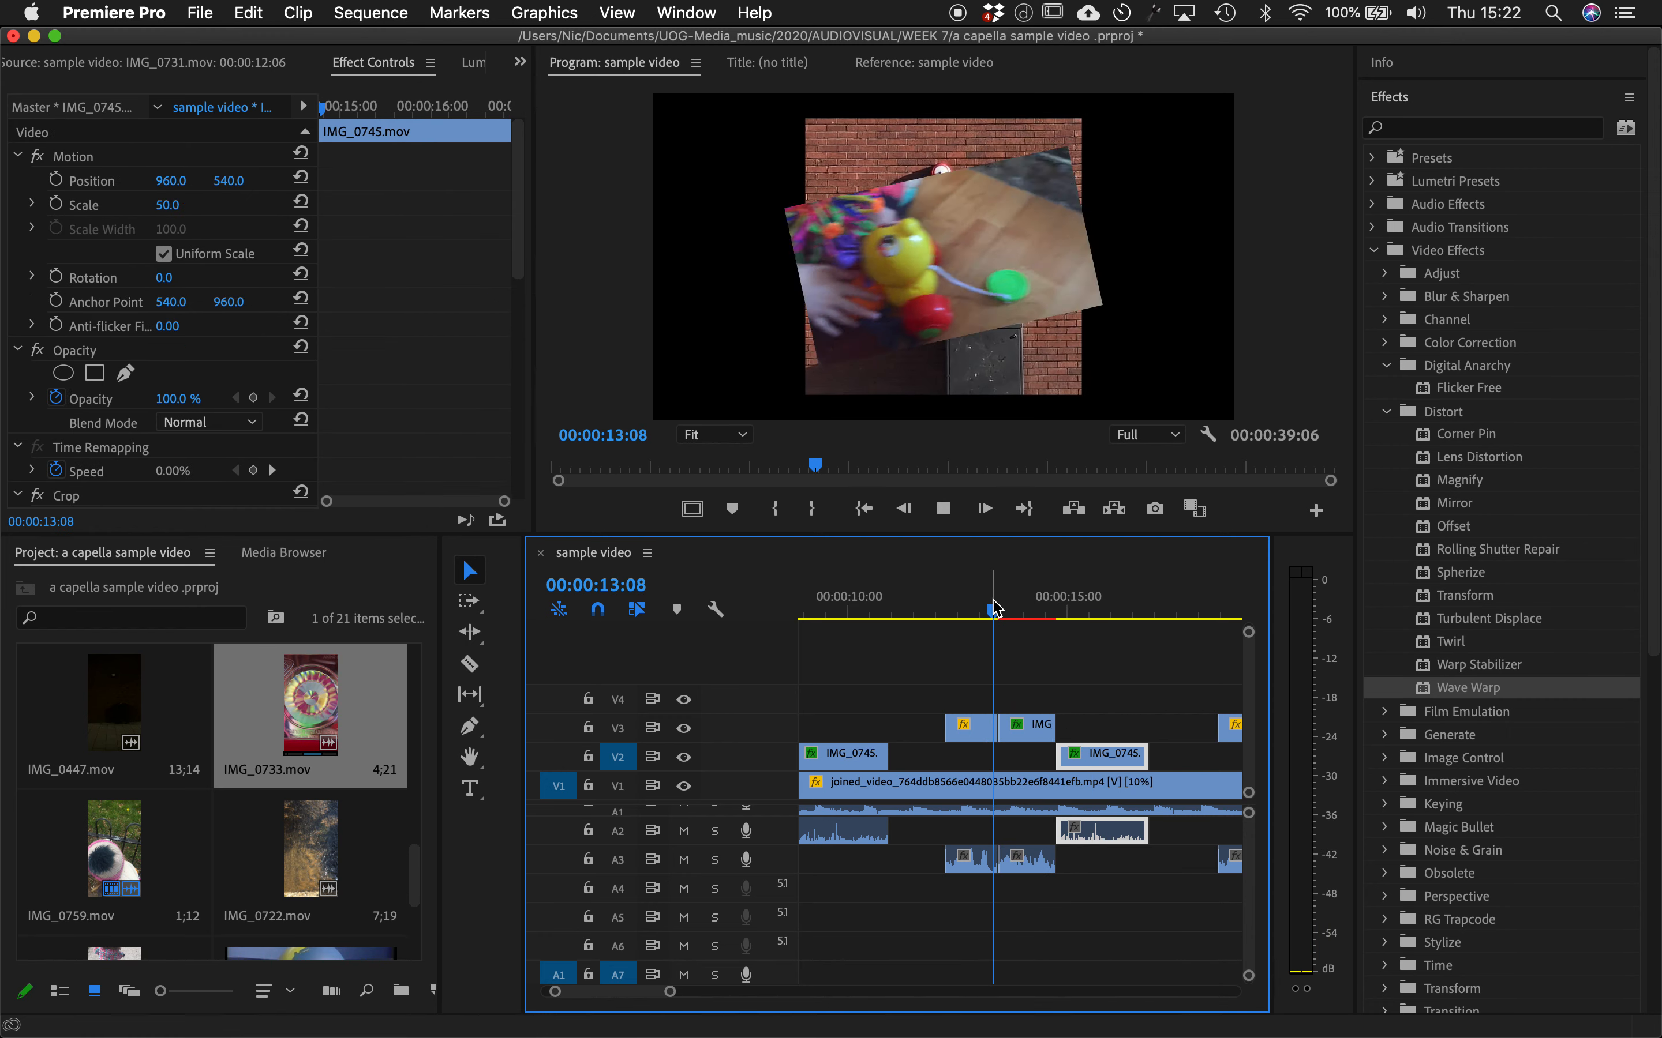
pyautogui.press('space')
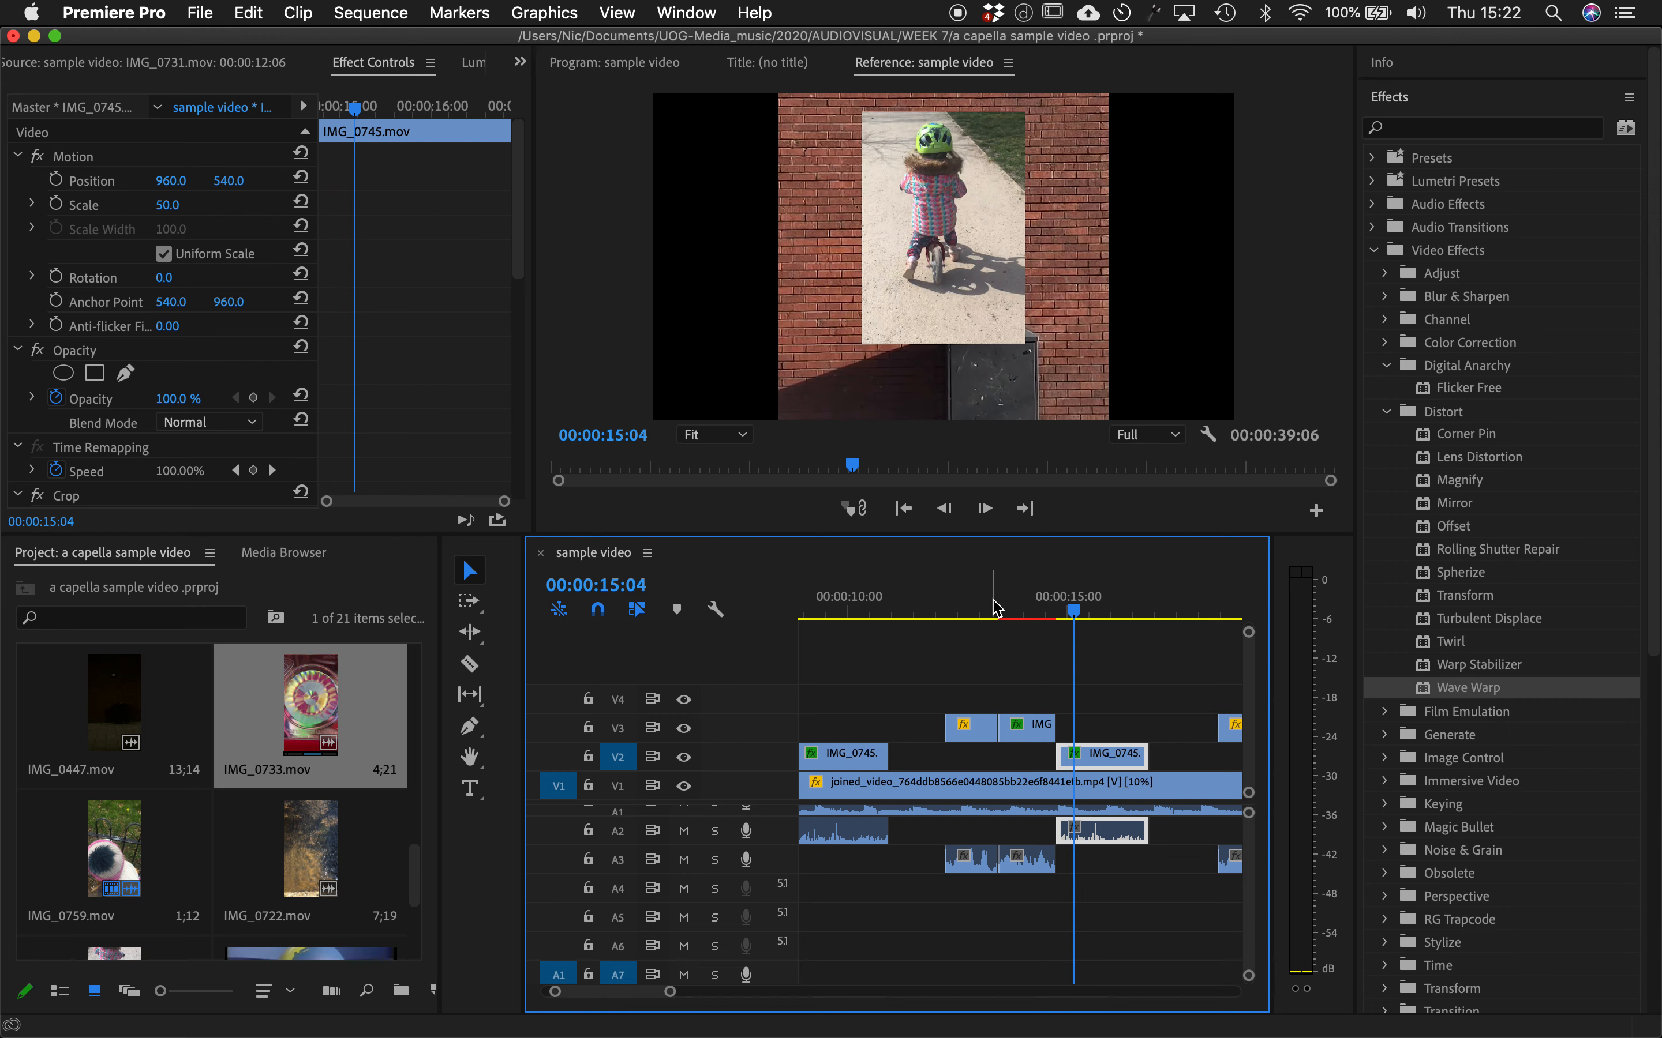
pyautogui.click(1091, 611)
pyautogui.moveTo(1078, 613); pyautogui.dragTo(1035, 615)
pyautogui.press('space')
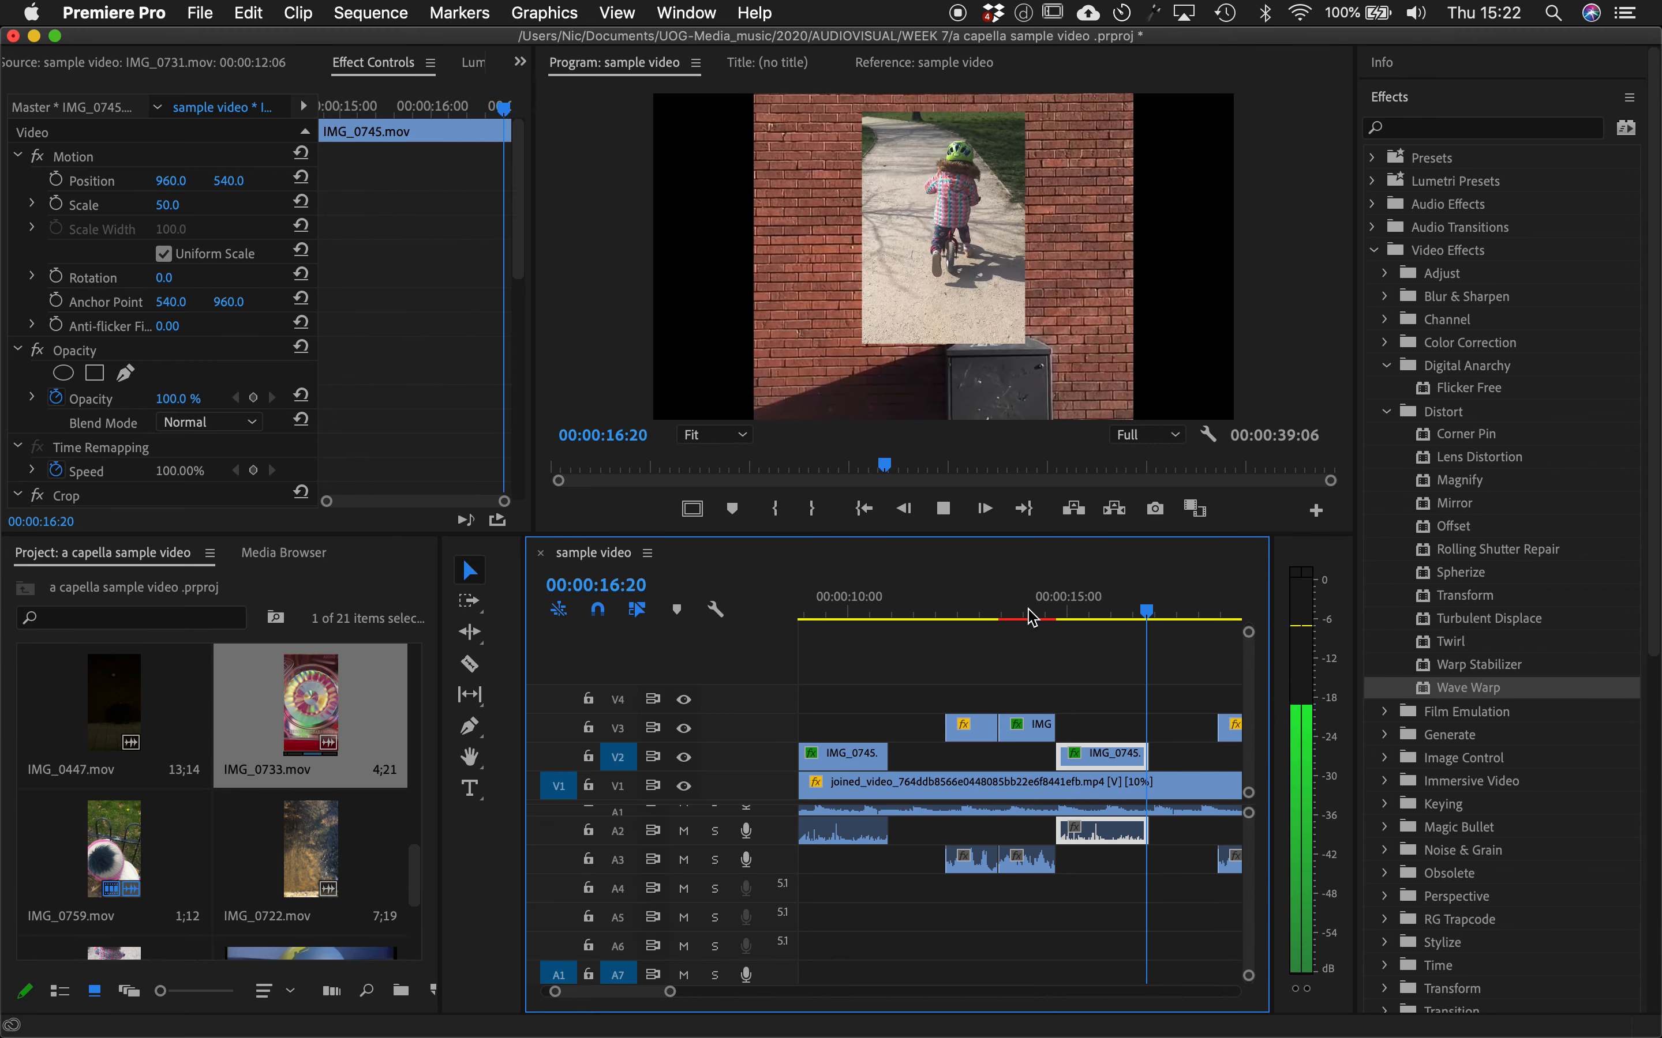
pyautogui.press('space')
pyautogui.click(888, 614)
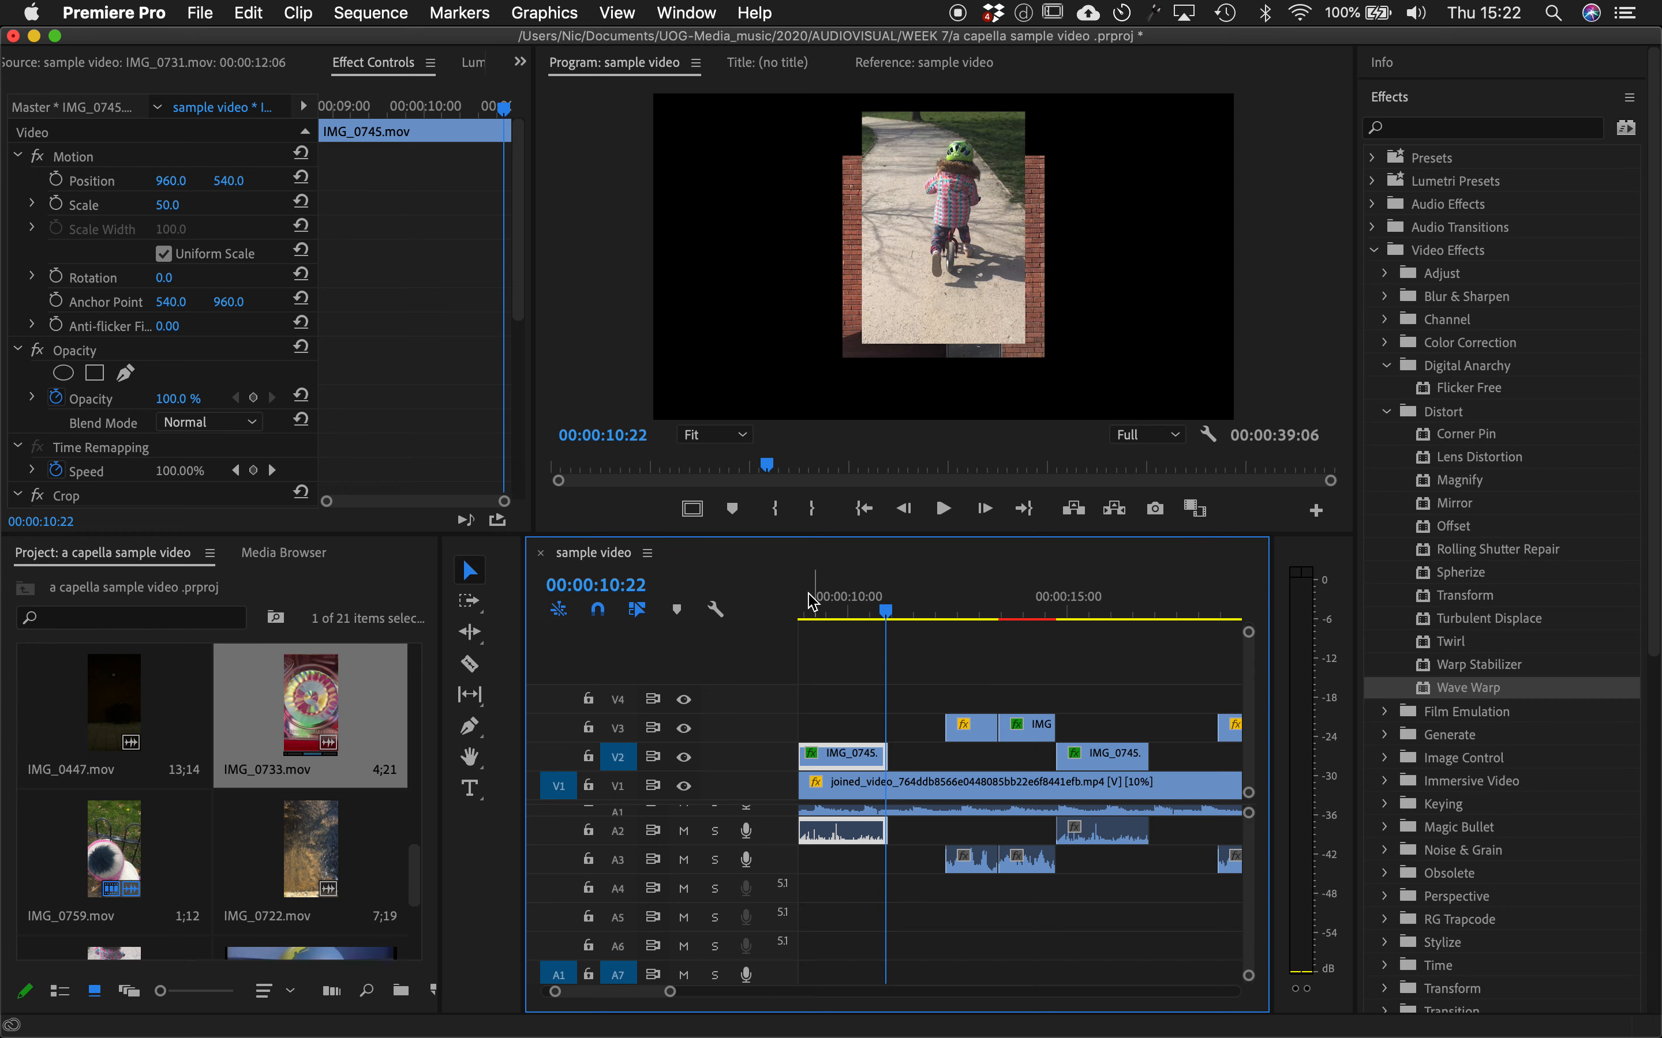
pyautogui.click(808, 599)
pyautogui.click(841, 605)
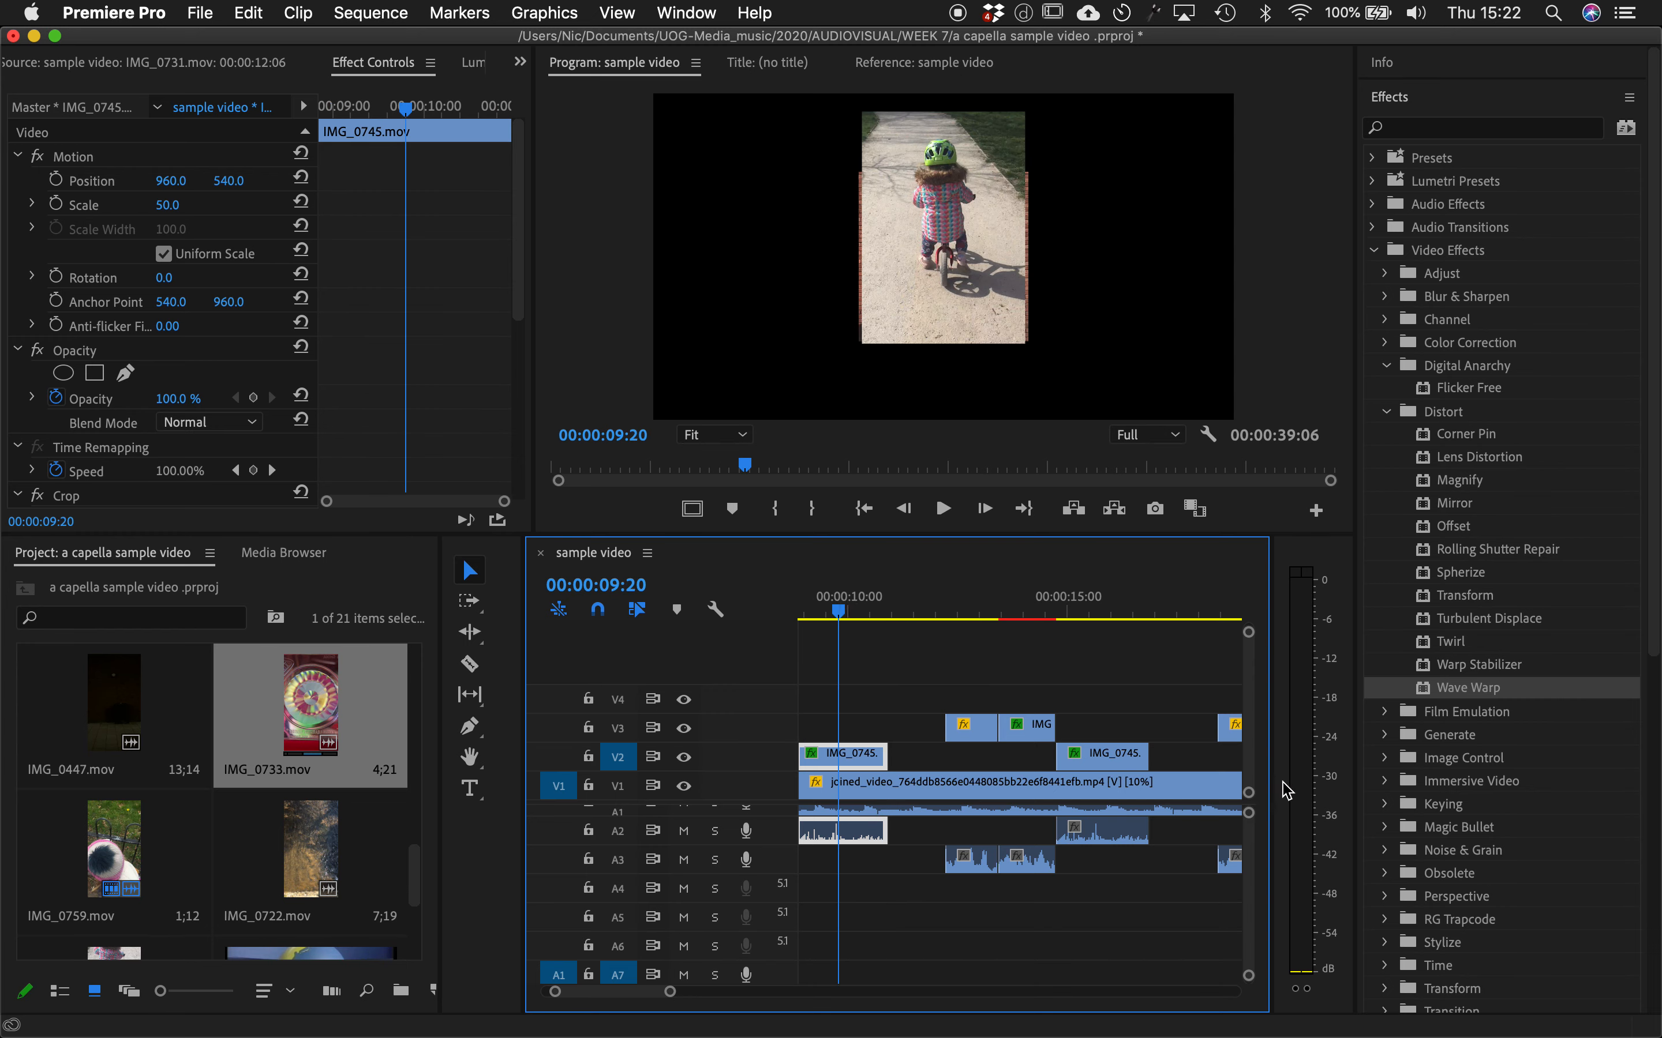
pyautogui.click(981, 607)
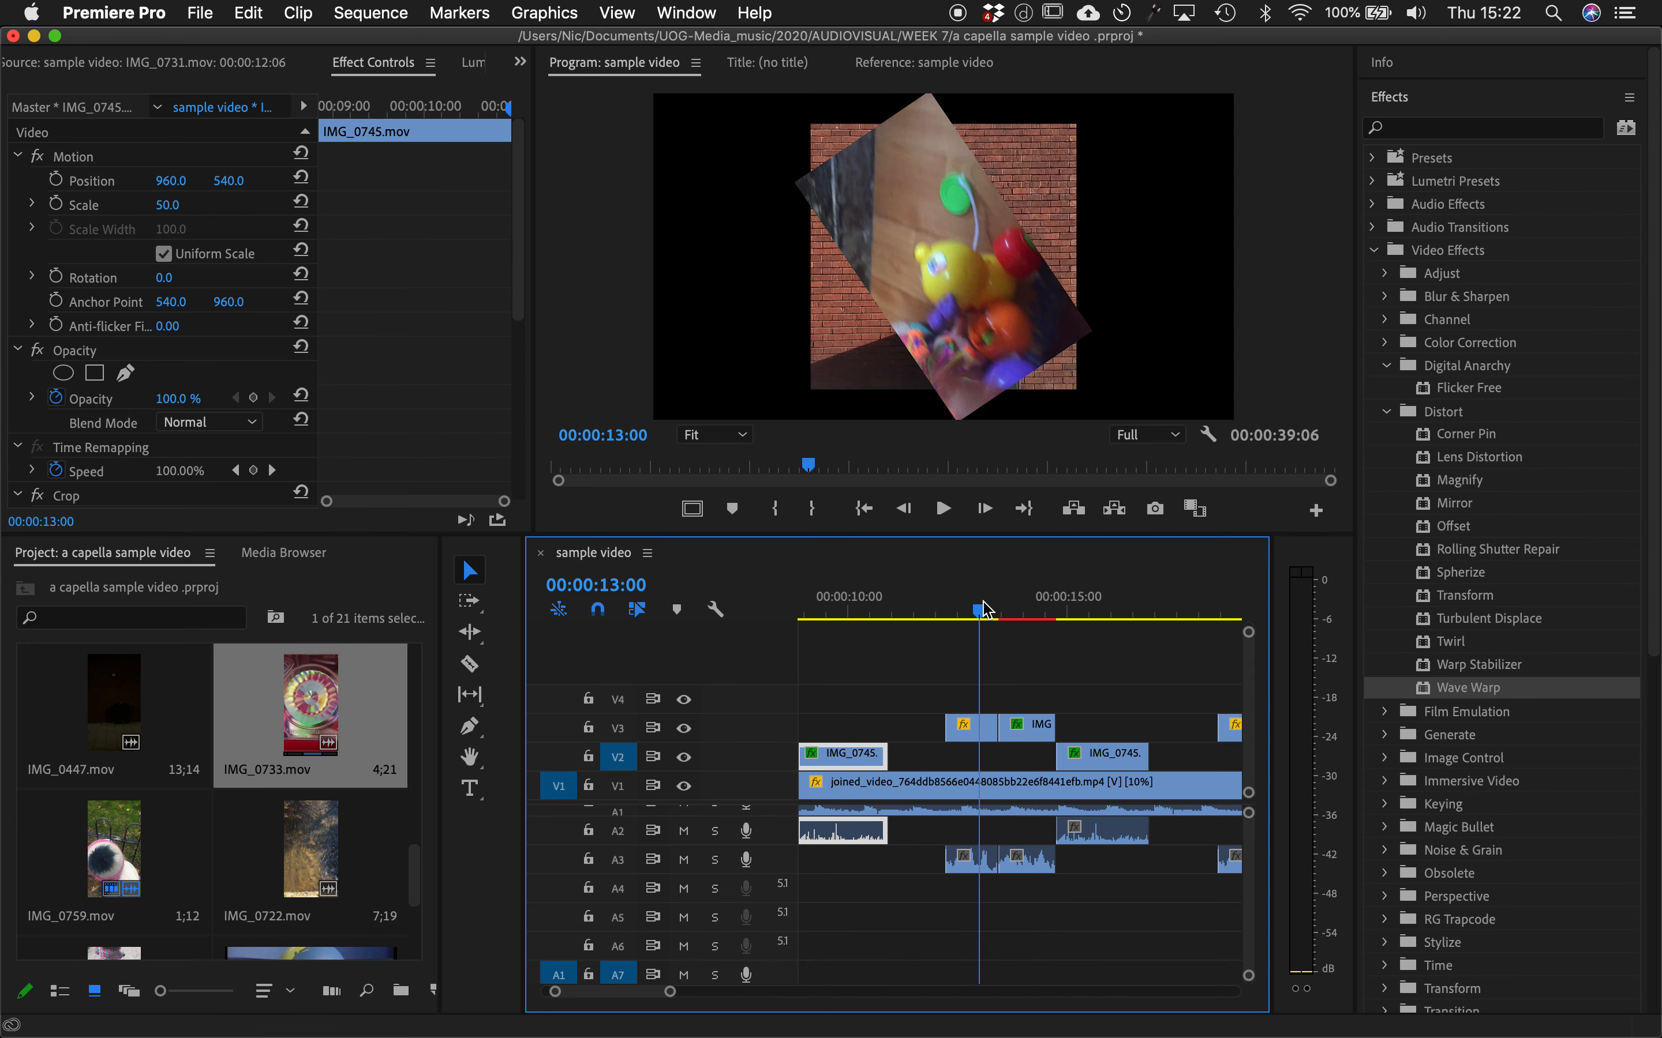
pyautogui.click(1040, 609)
# - Duplicate the wave-warped IMG_0732.mov clip directly after each of the next two V3 clips, butting the intervening IMG_0745.mov clip on V2 against its end
pyautogui.click(1032, 722)
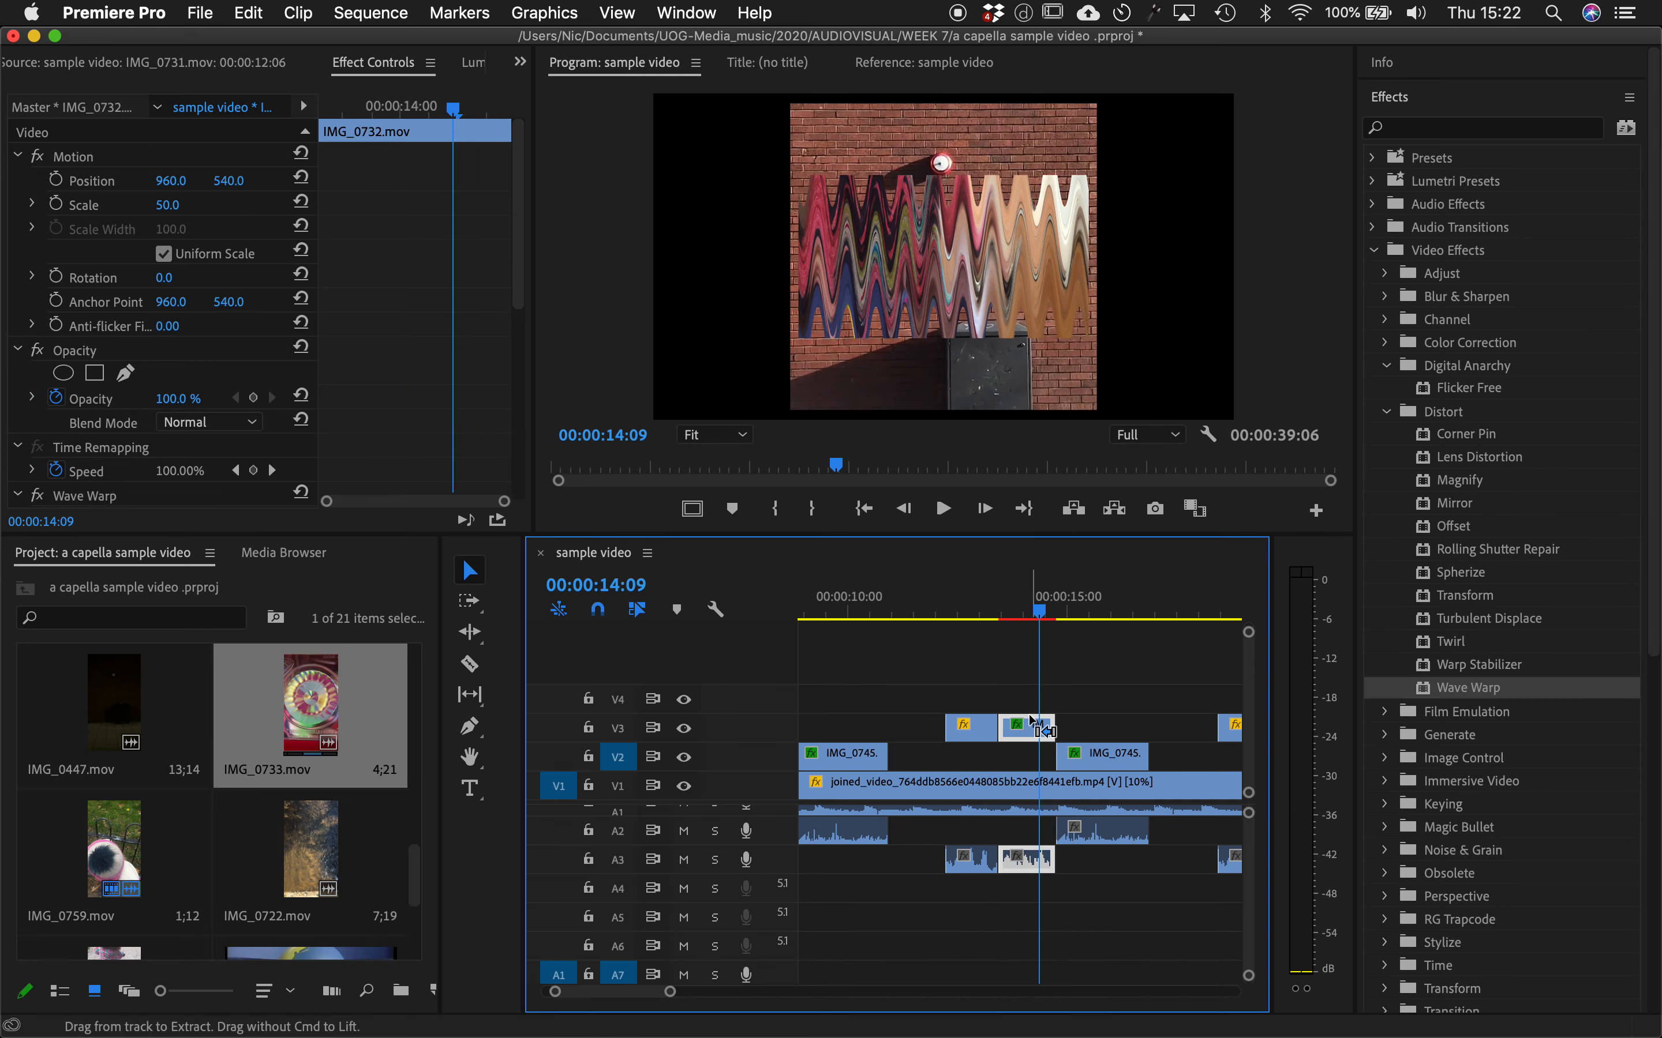
pyautogui.hscroll(5, 1032, 724)
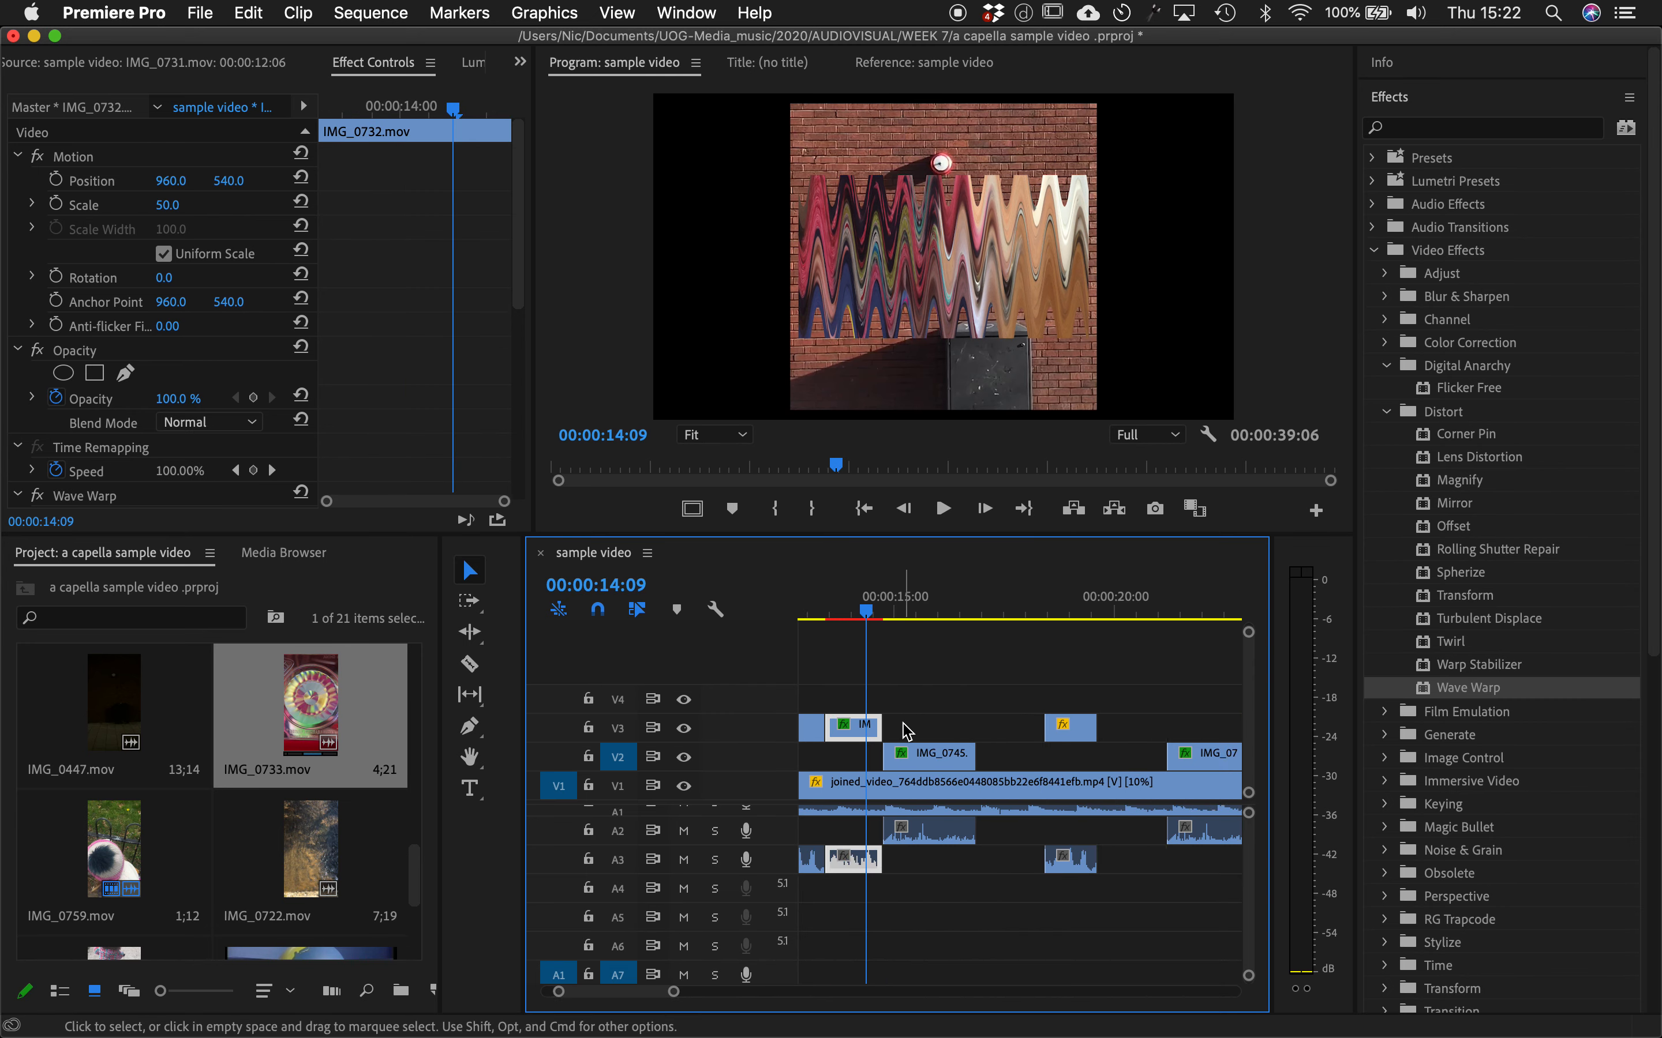
pyautogui.moveTo(864, 732); pyautogui.dragTo(1134, 732)
pyautogui.hscroll(3, 1088, 762)
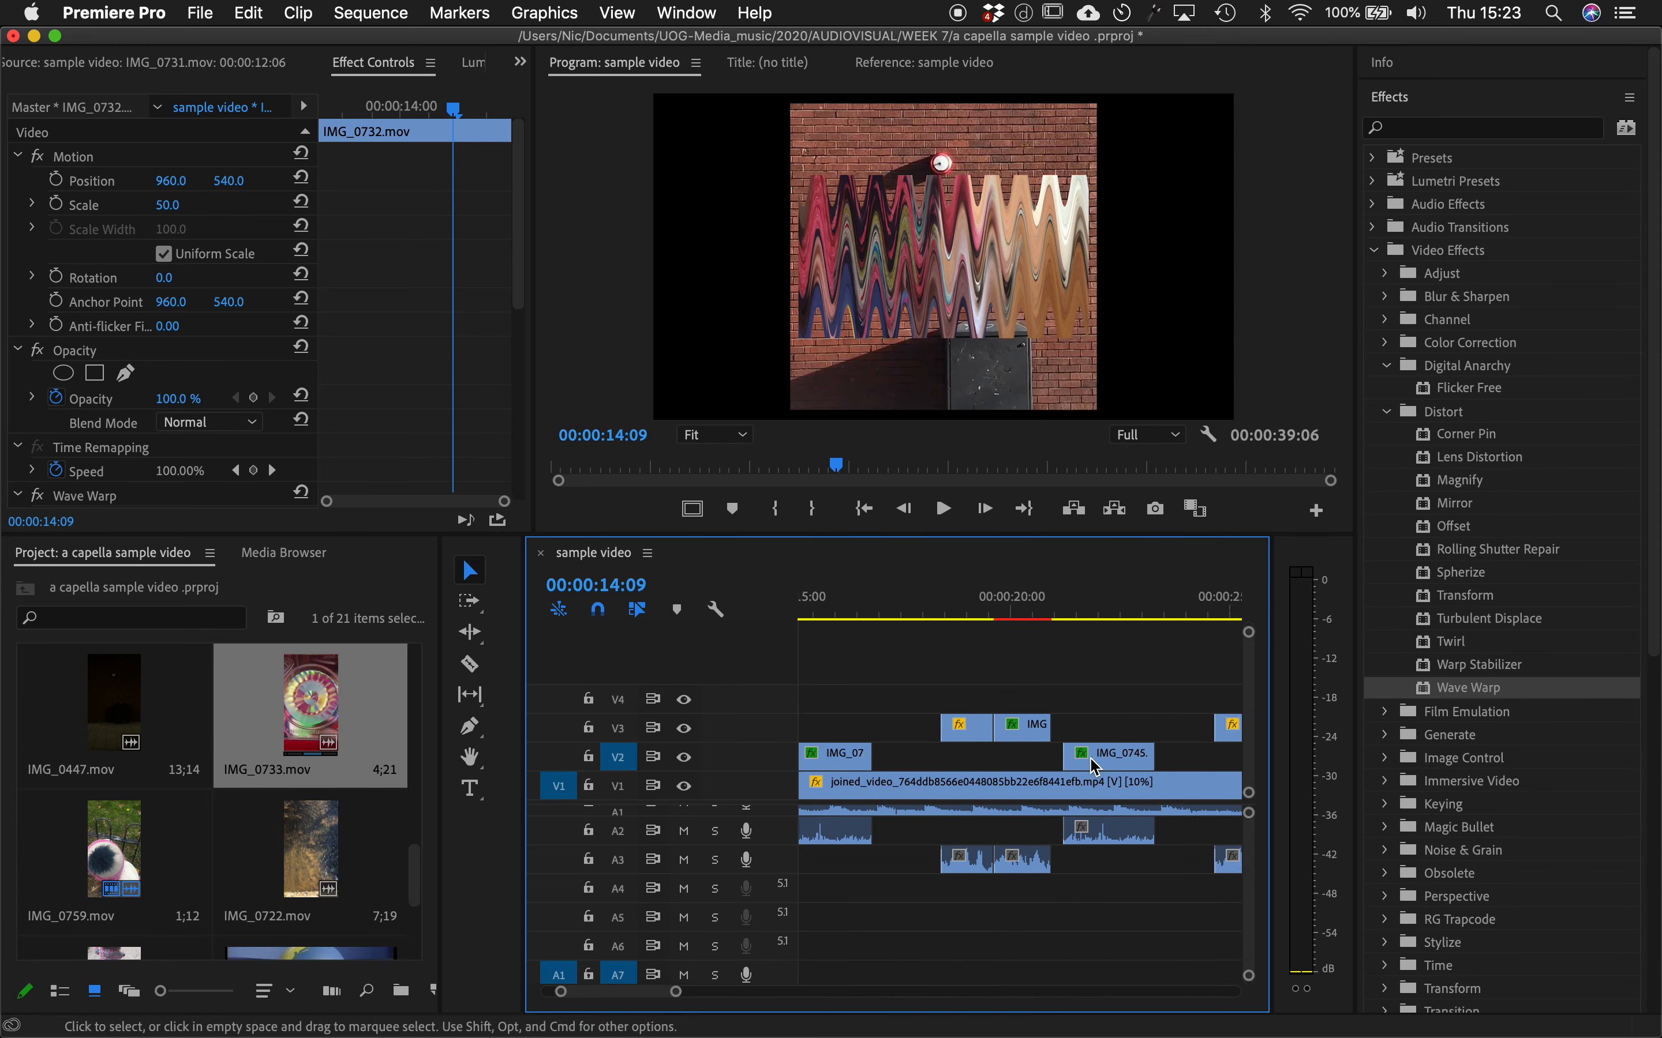
pyautogui.moveTo(1100, 763); pyautogui.dragTo(1090, 757)
pyautogui.hscroll(3, 1023, 752)
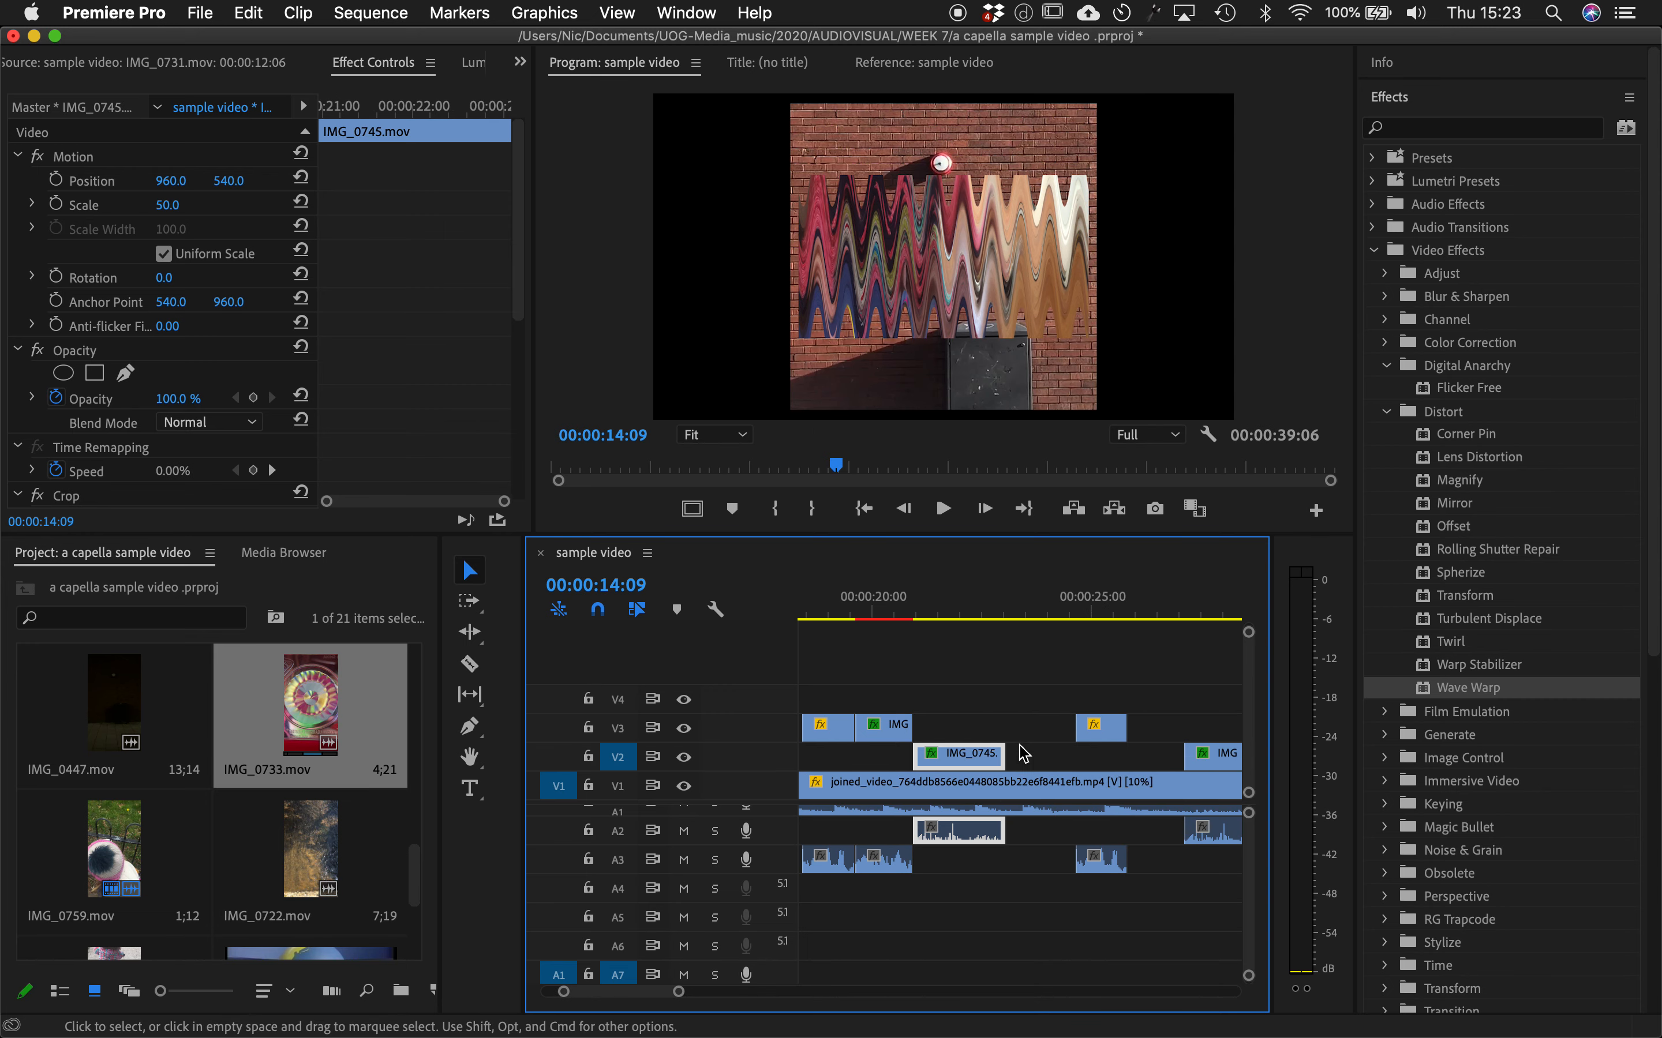
pyautogui.moveTo(885, 728); pyautogui.dragTo(1158, 732)
# - Delete the leftover IMG_0733.mov clip on V4 beyond the end of the main video
pyautogui.hscroll(6, 1127, 769)
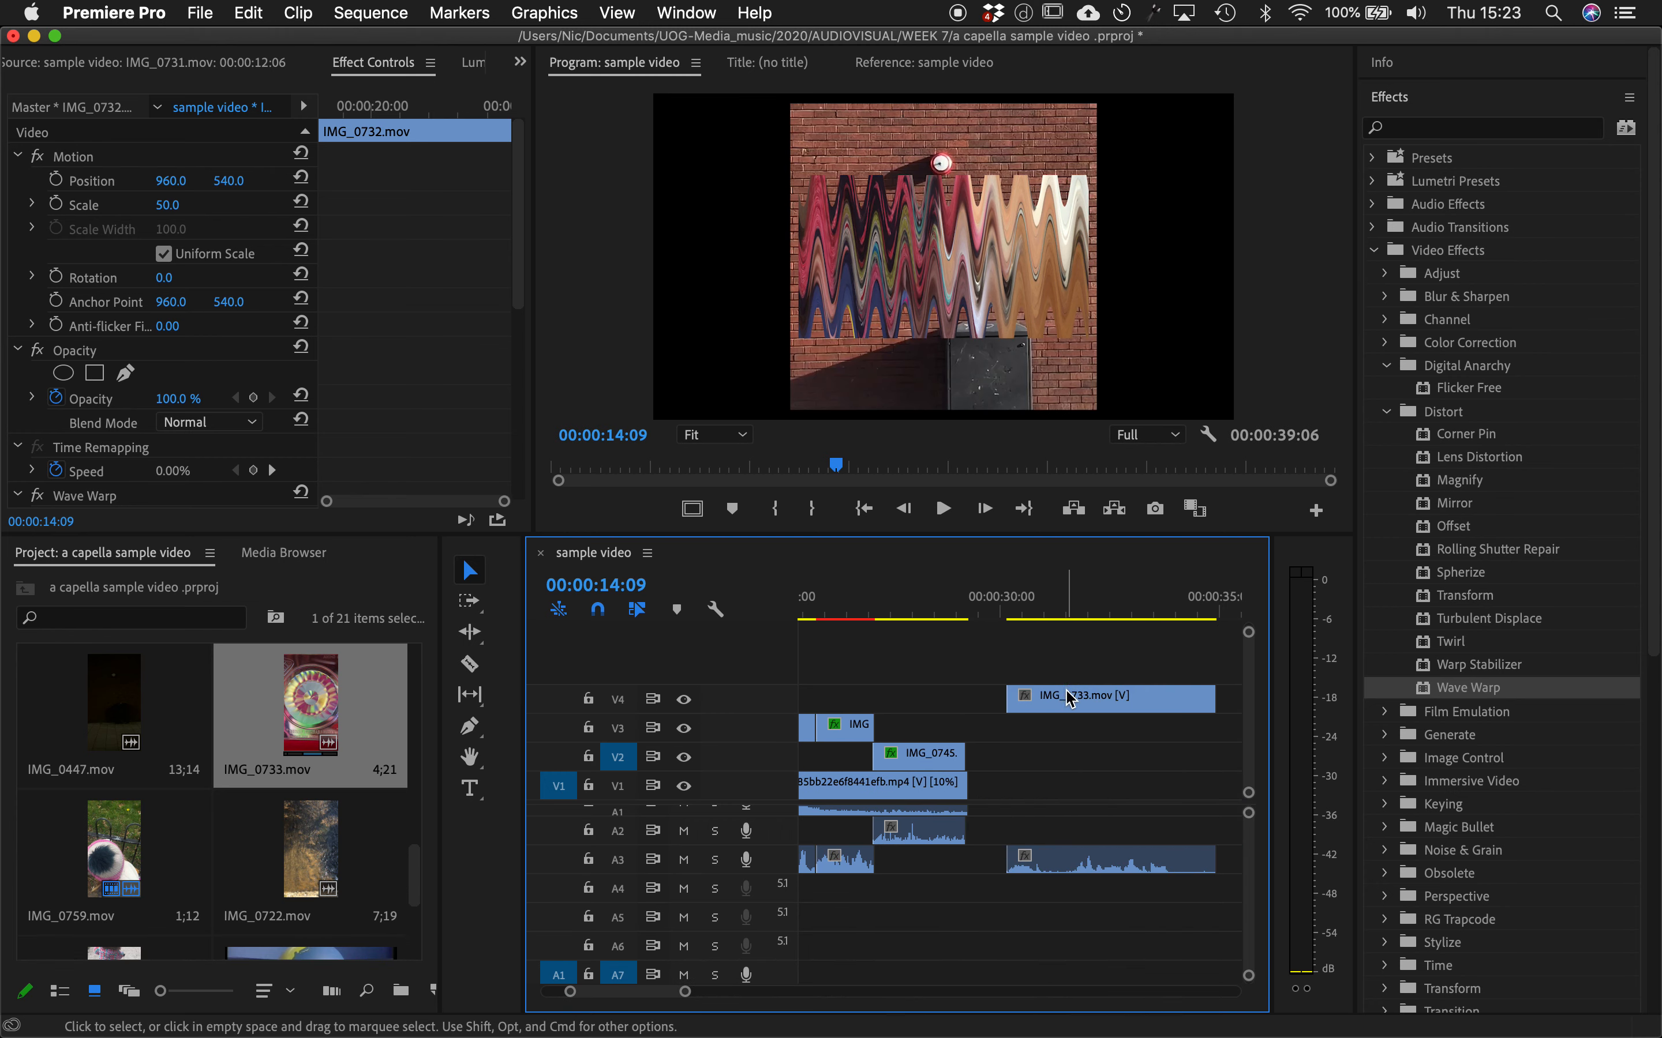
pyautogui.click(1062, 622)
pyautogui.click(1081, 699)
pyautogui.press('Delete')
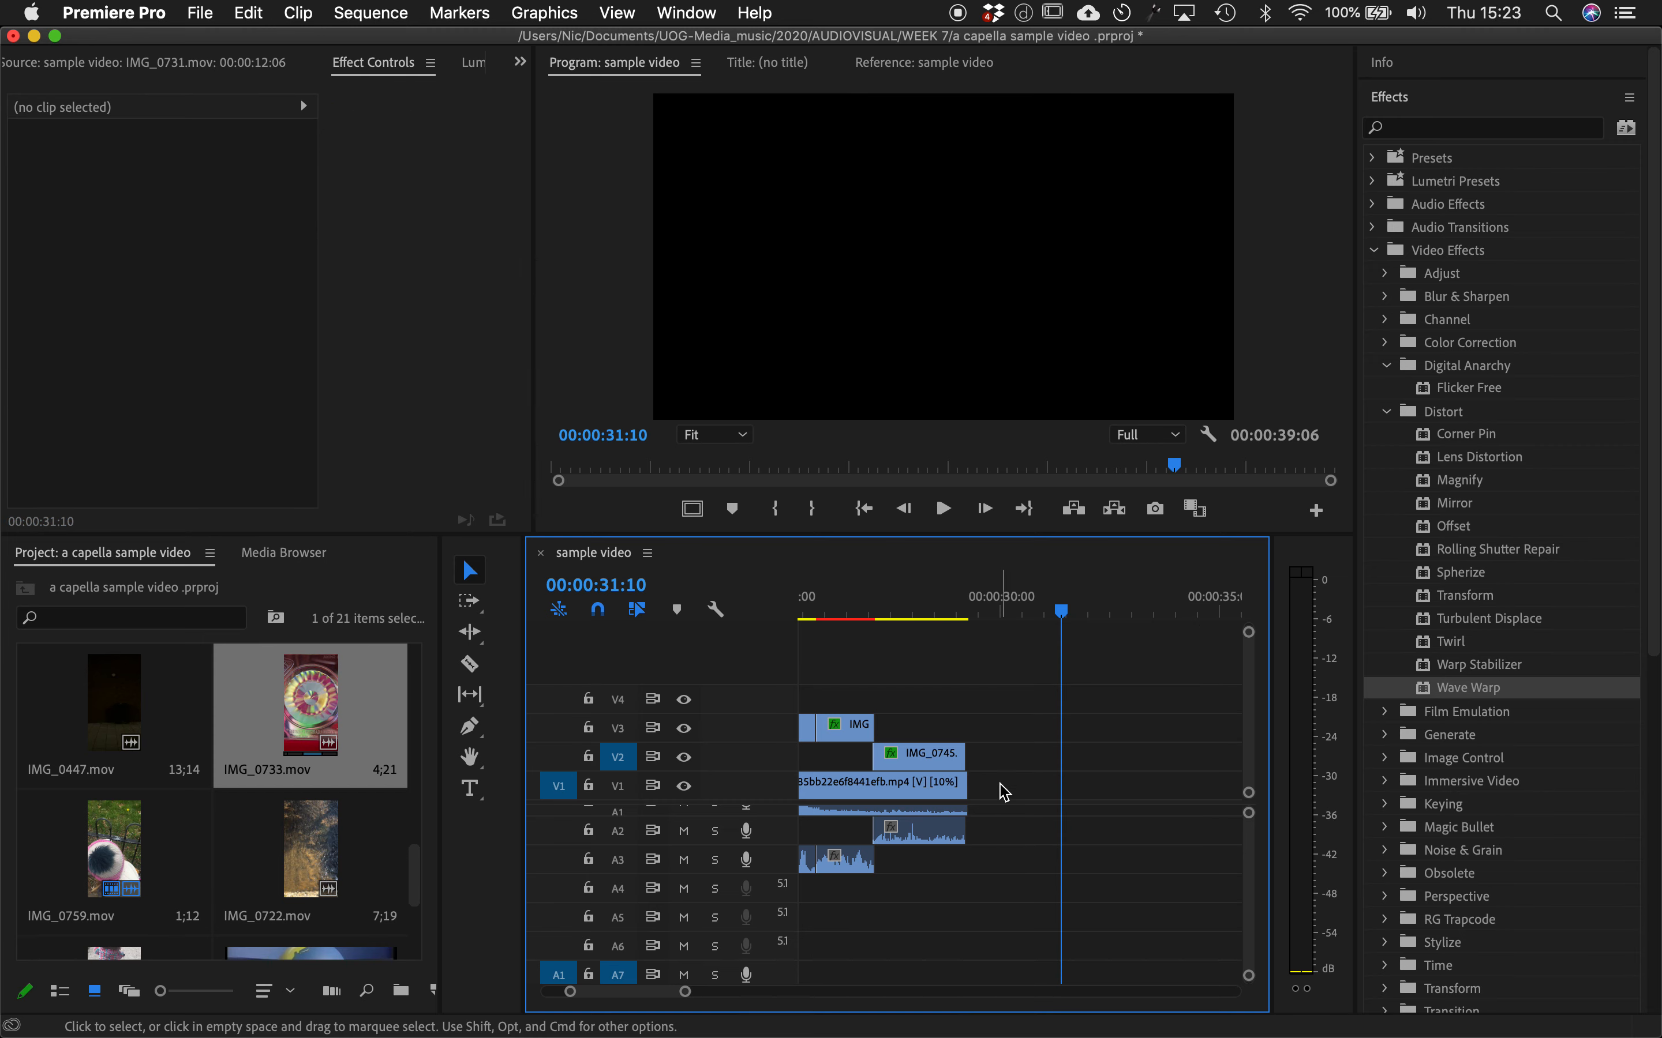
# - Scrub through the sequence to review the overlay clips on V2 and V3, including the frame at 00:00:21:21
pyautogui.hscroll(-13, 1000, 790)
pyautogui.hscroll(-1, 1000, 786)
pyautogui.moveTo(927, 589); pyautogui.dragTo(1098, 605)
pyautogui.hscroll(4, 1066, 596)
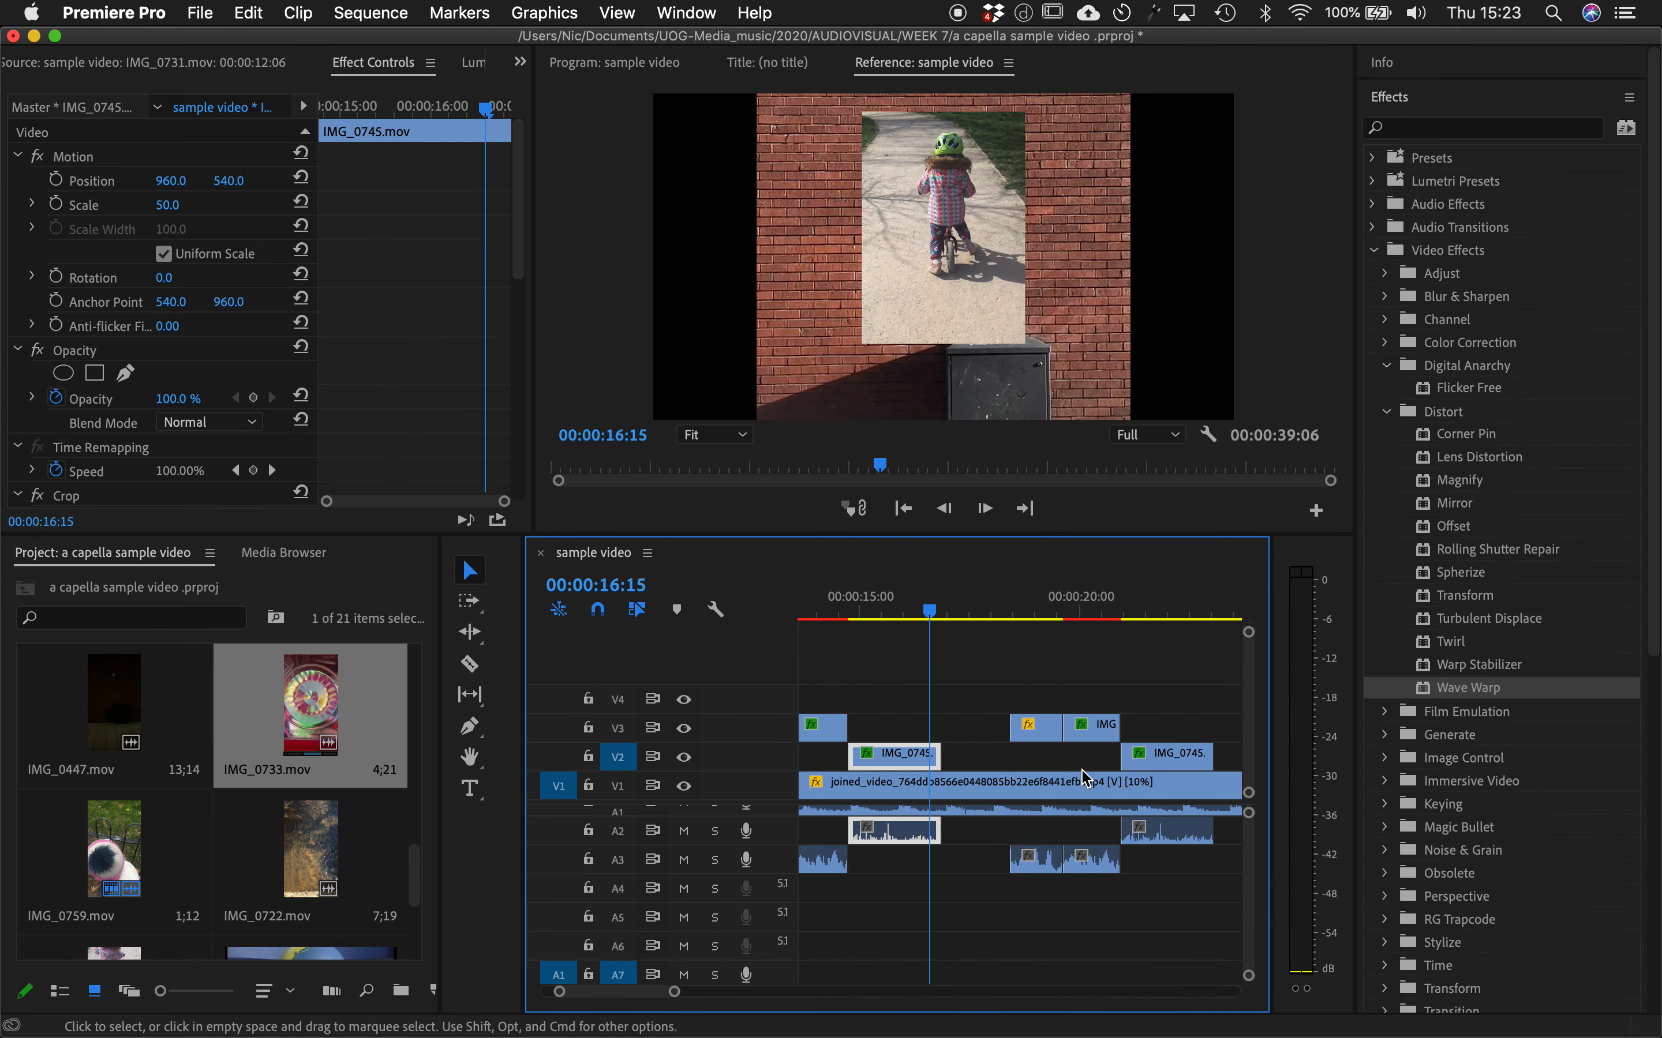
pyautogui.click(1058, 597)
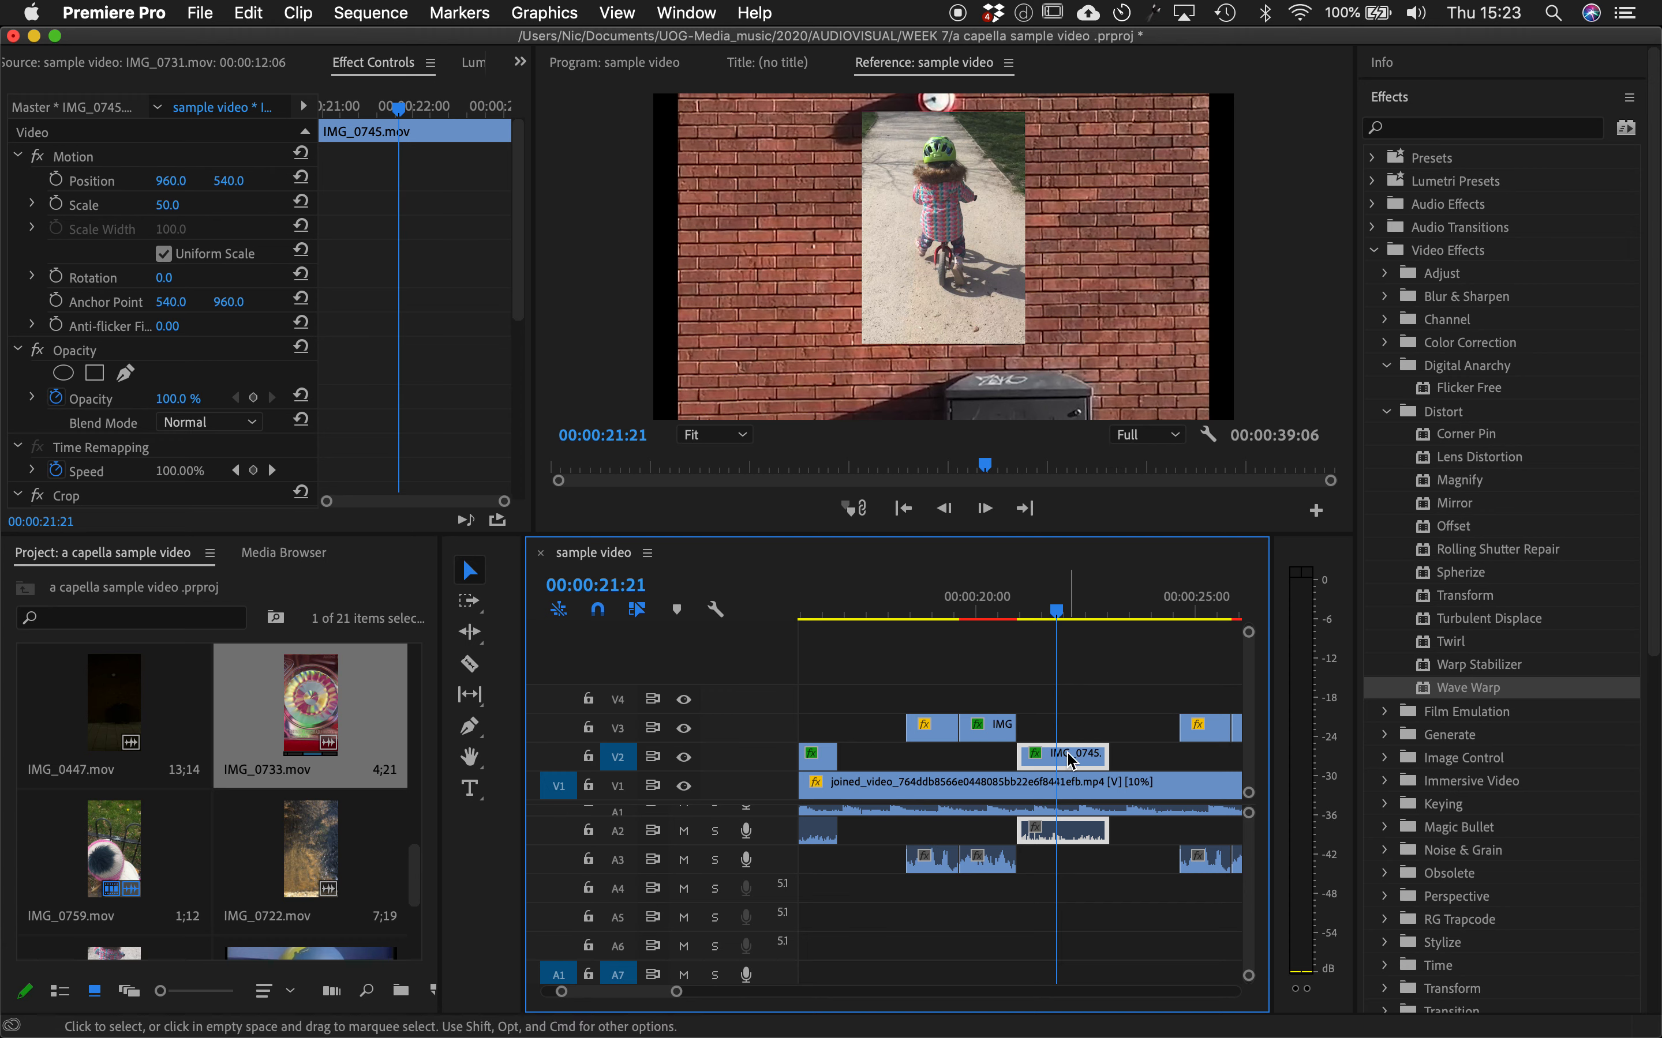
pyautogui.hscroll(-3, 1001, 763)
pyautogui.hscroll(-2, 1000, 762)
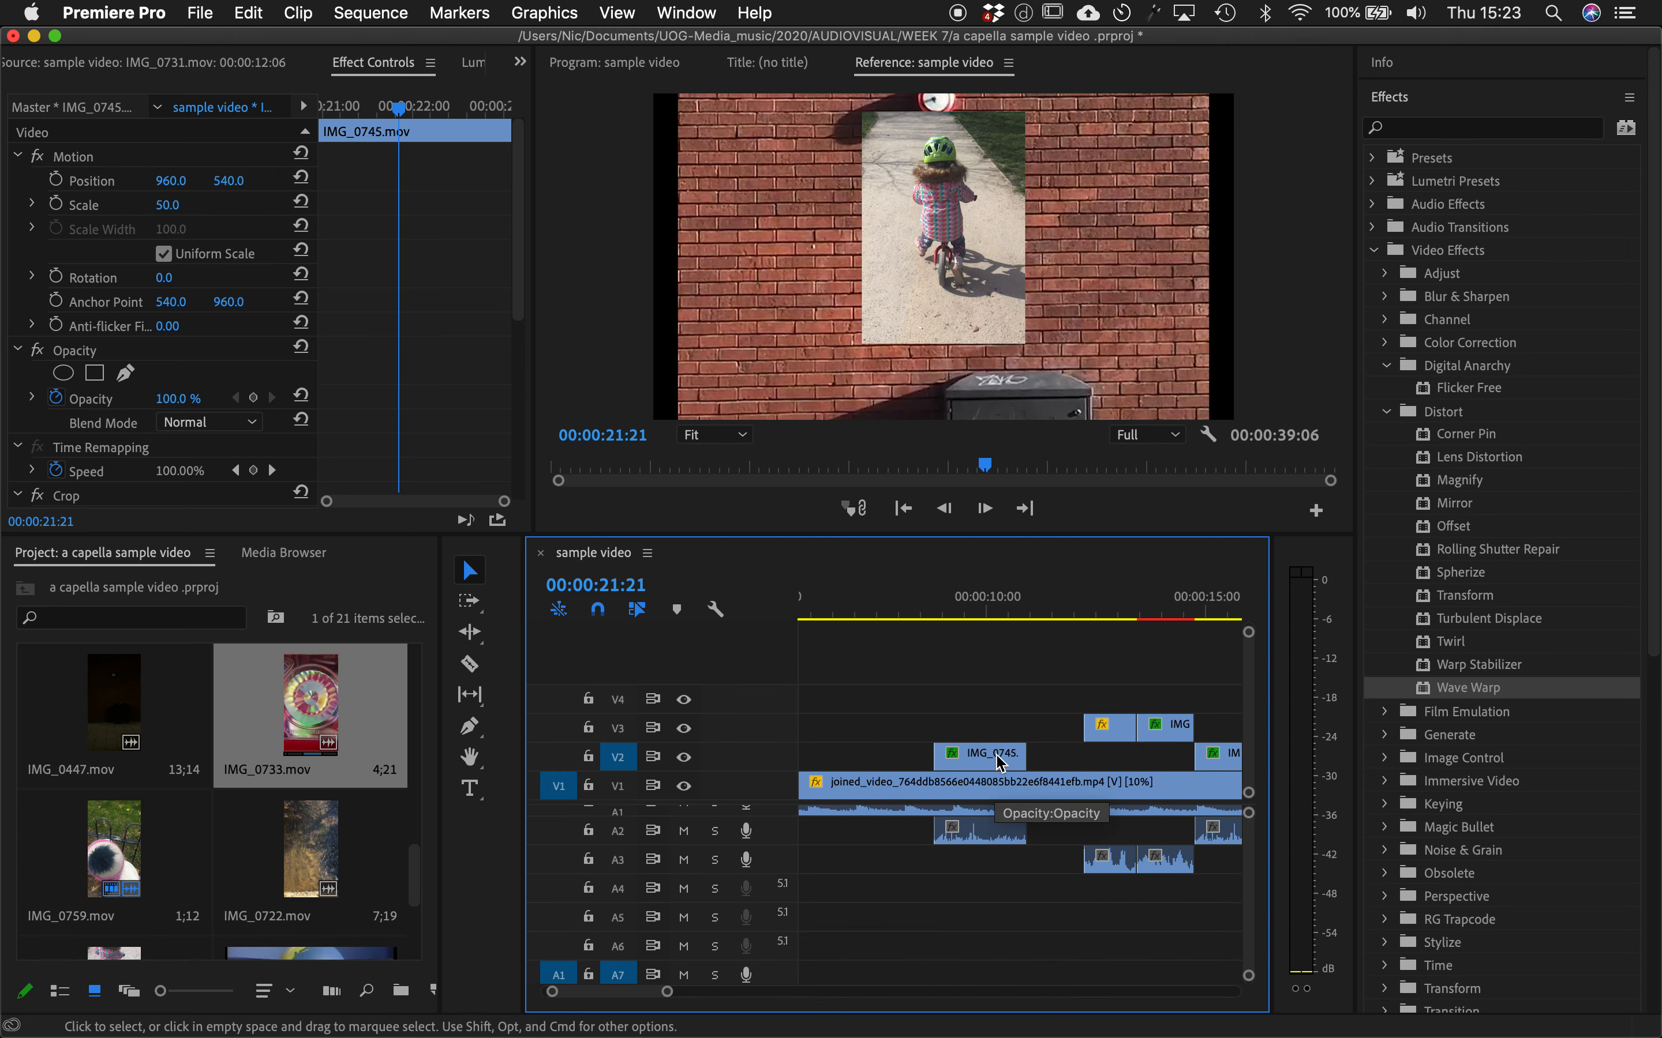
# - At 00:00:09:22, try the Dissolve and Multiply blend modes on the IMG_0745.mov clip on V2, then set it to Lighten
pyautogui.click(961, 595)
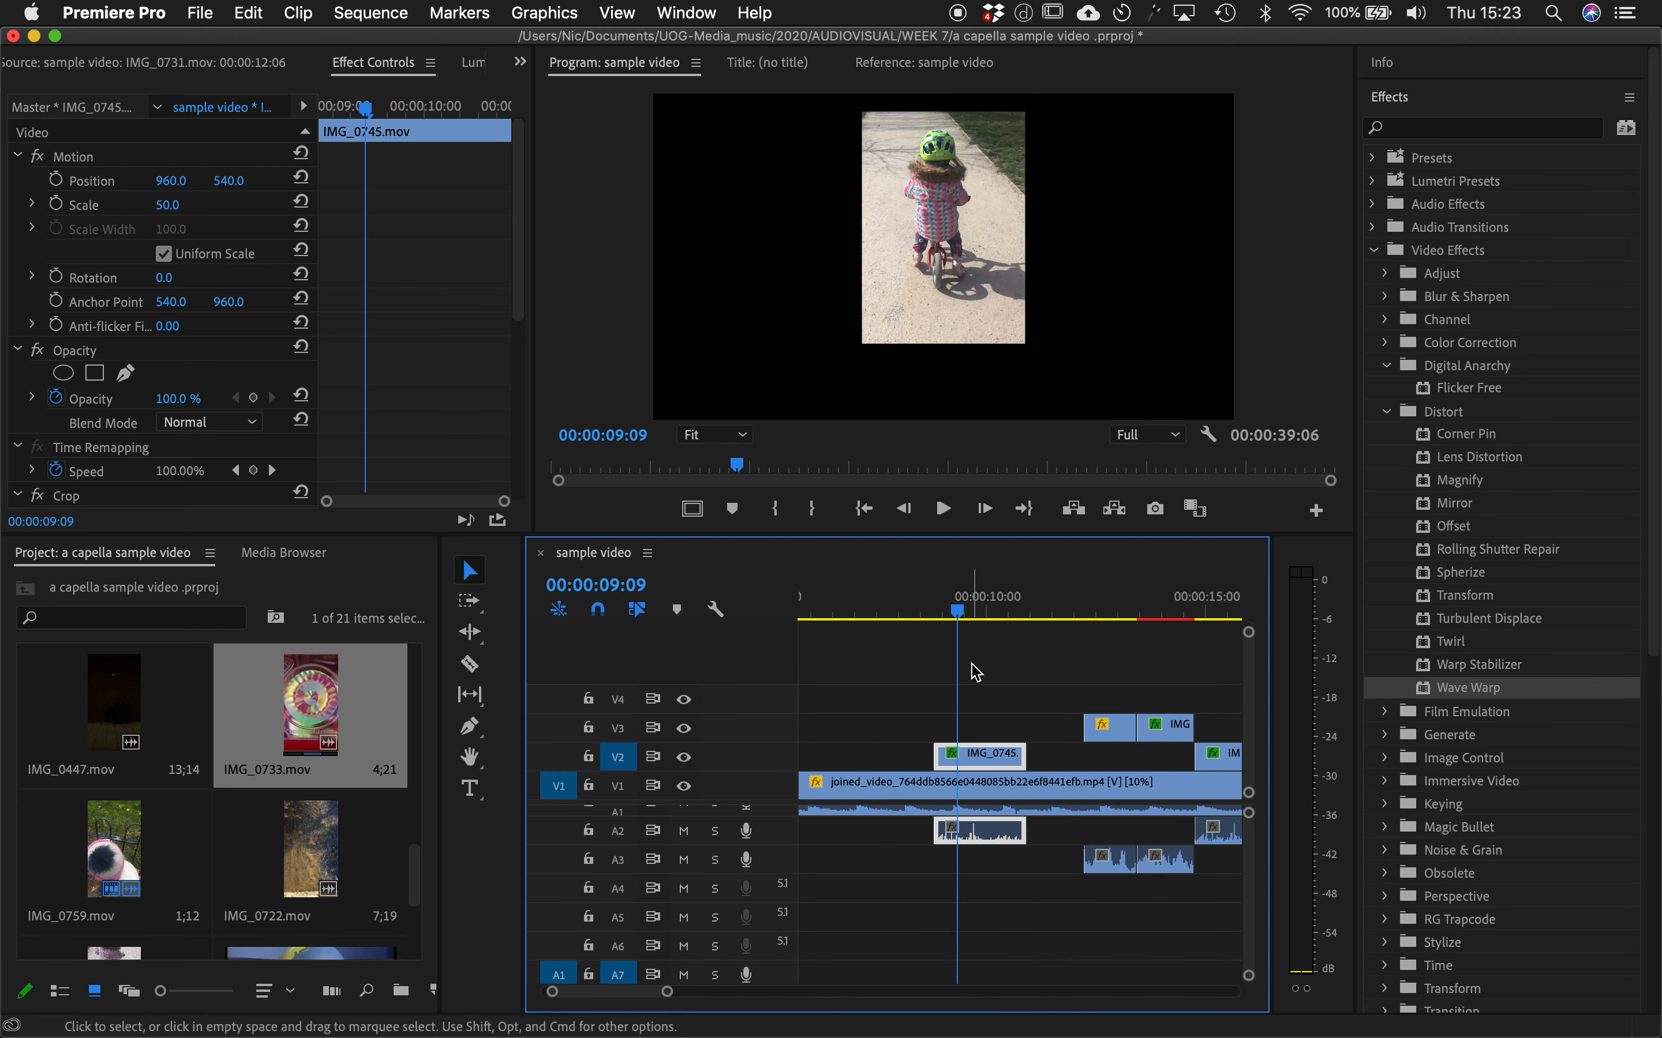
pyautogui.click(903, 706)
pyautogui.click(983, 596)
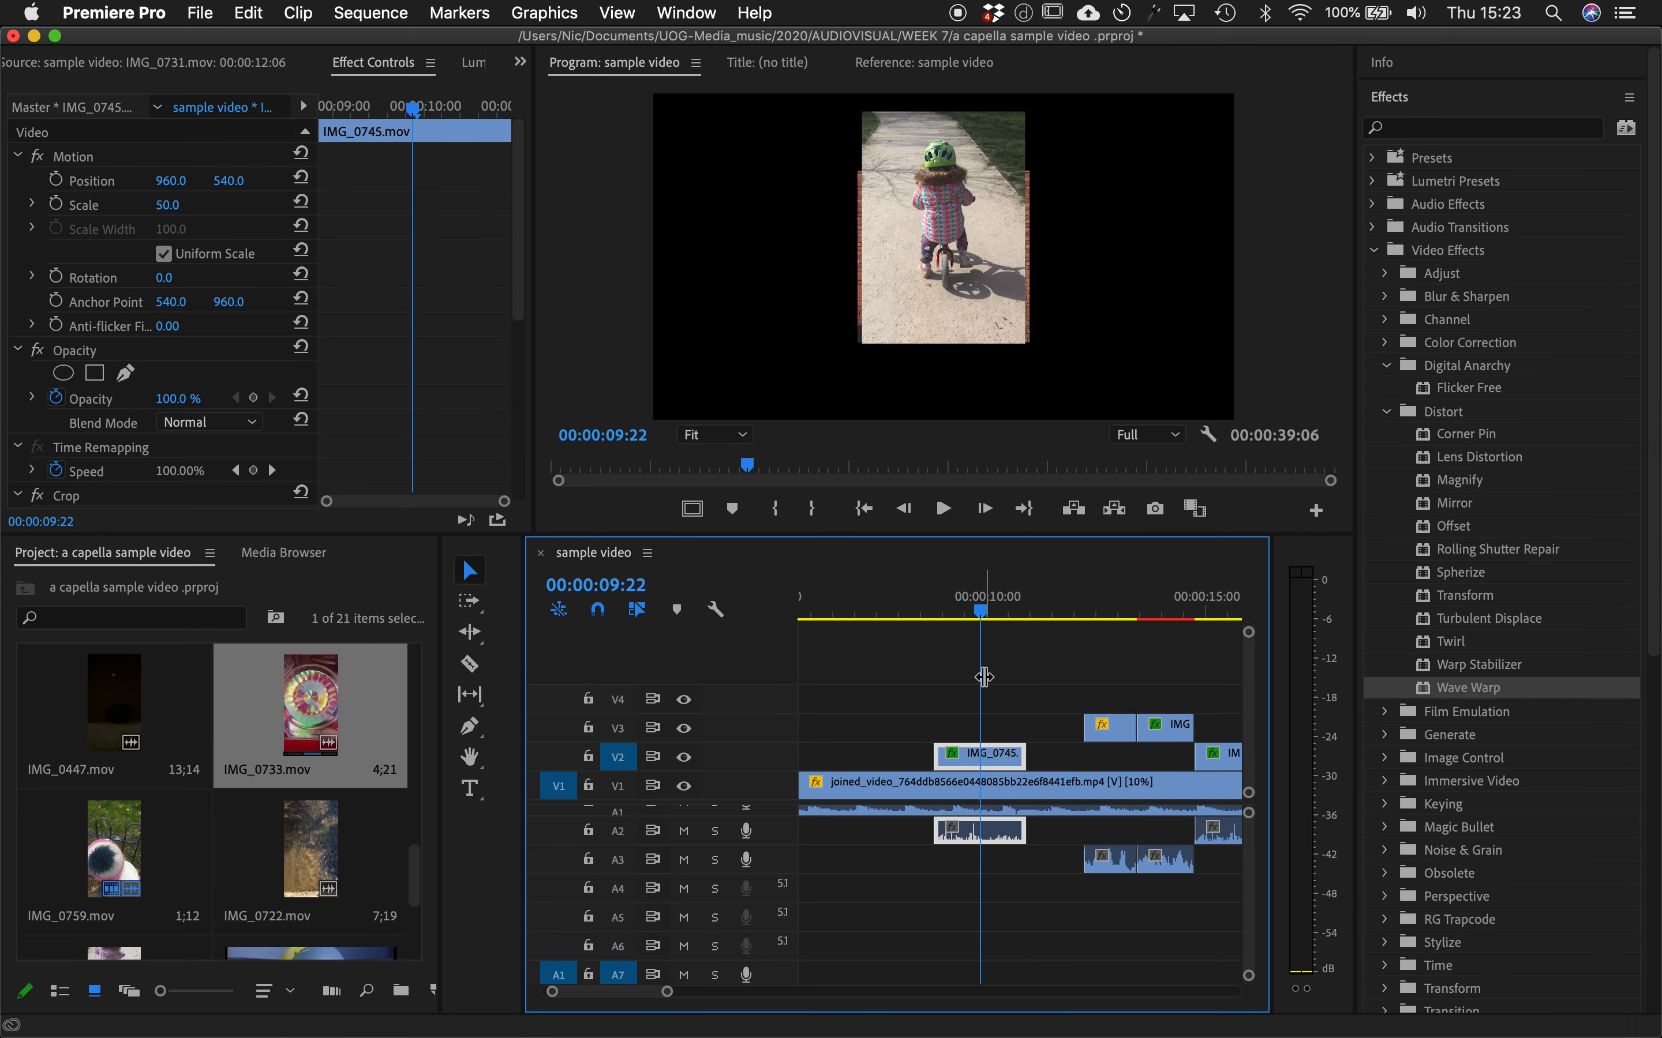
pyautogui.hscroll(5, 997, 742)
pyautogui.hscroll(-5, 997, 742)
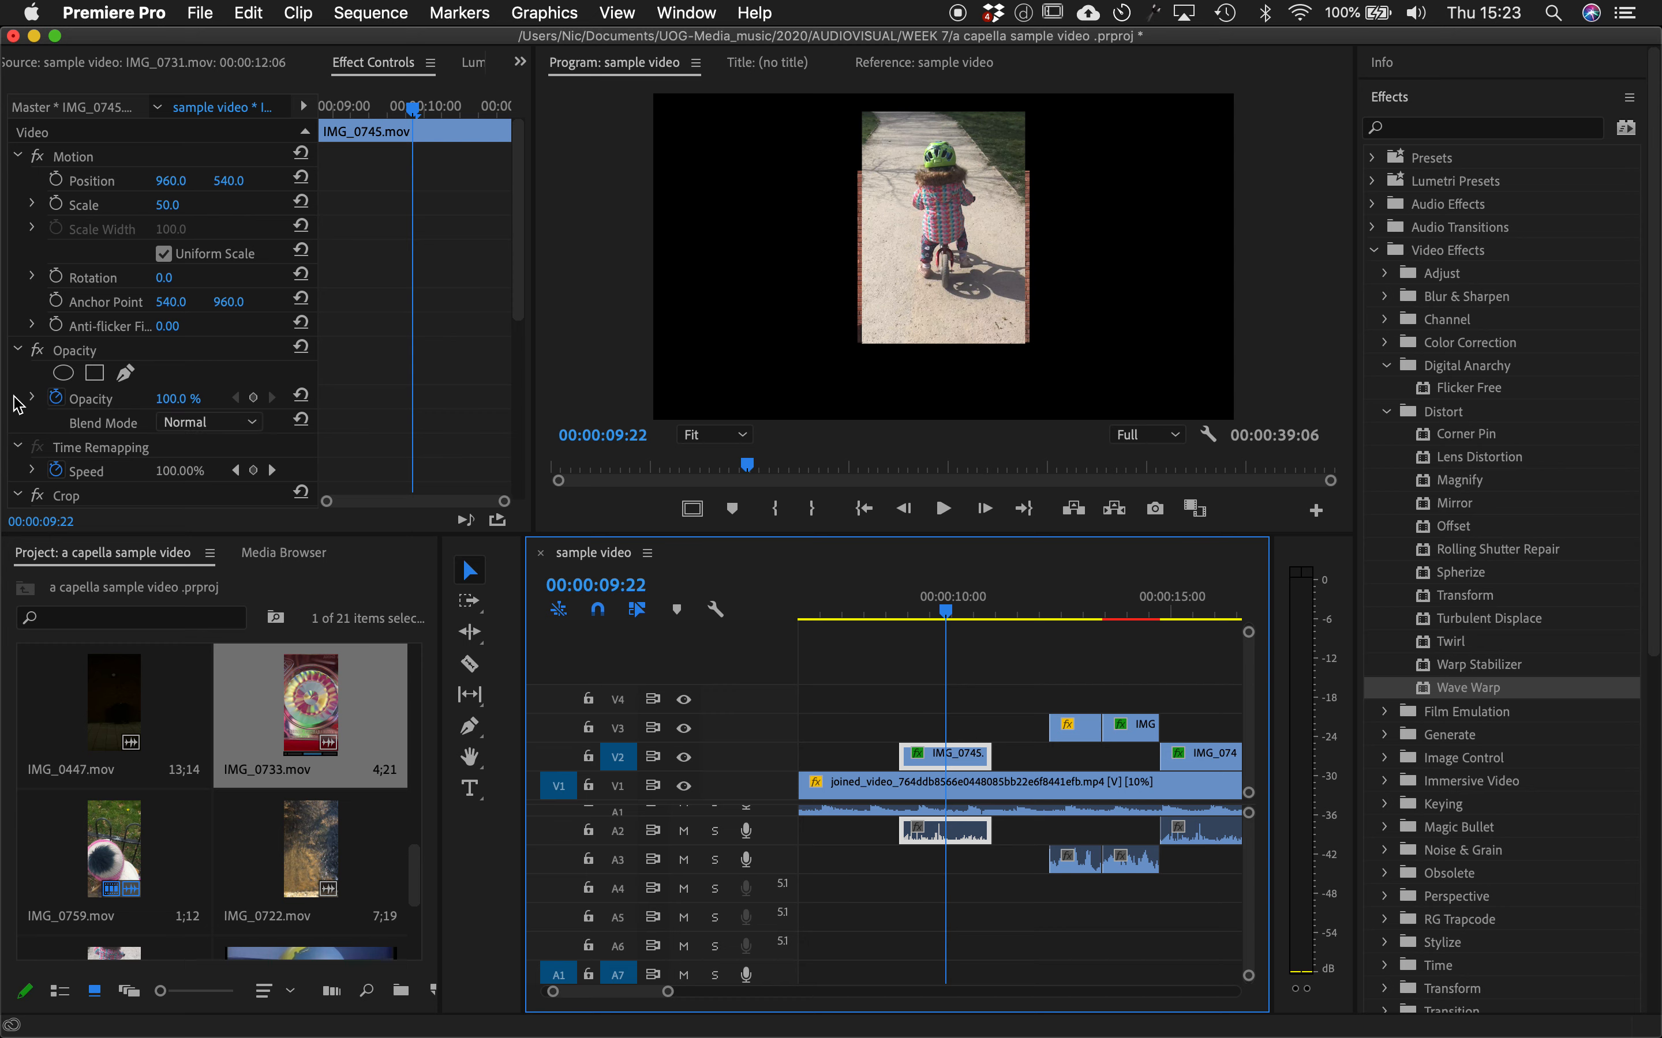
pyautogui.click(258, 423)
pyautogui.click(216, 475)
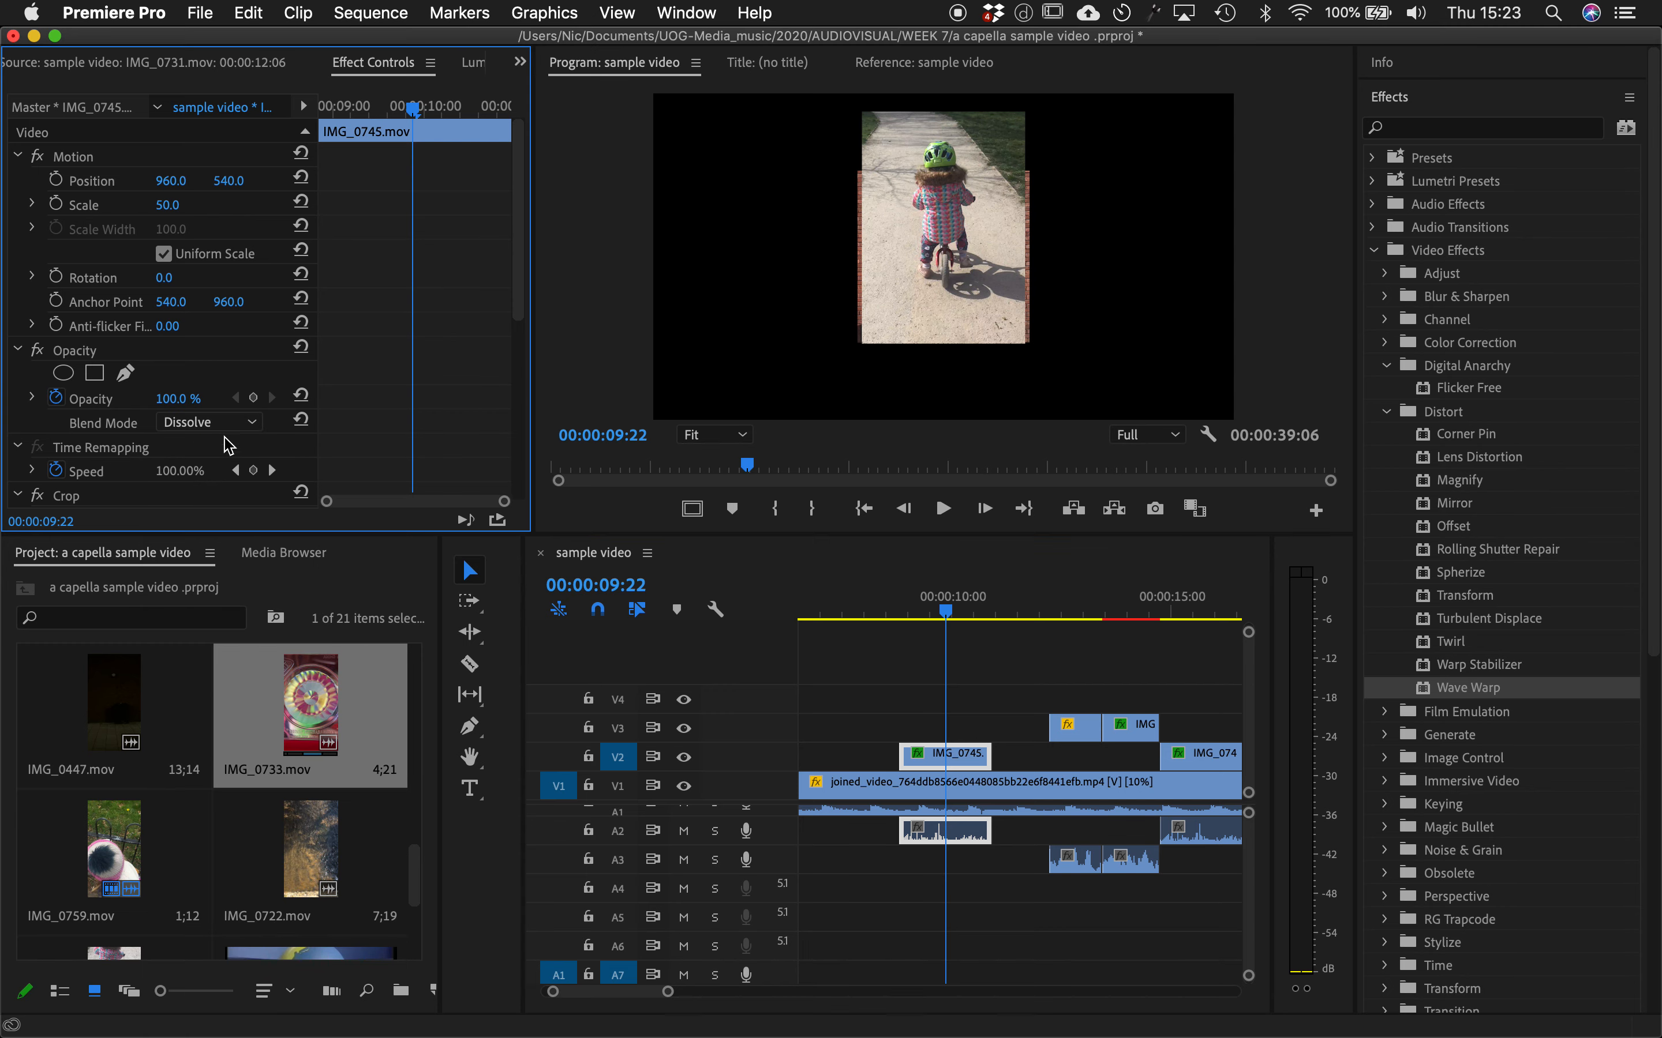
pyautogui.click(226, 422)
pyautogui.click(220, 501)
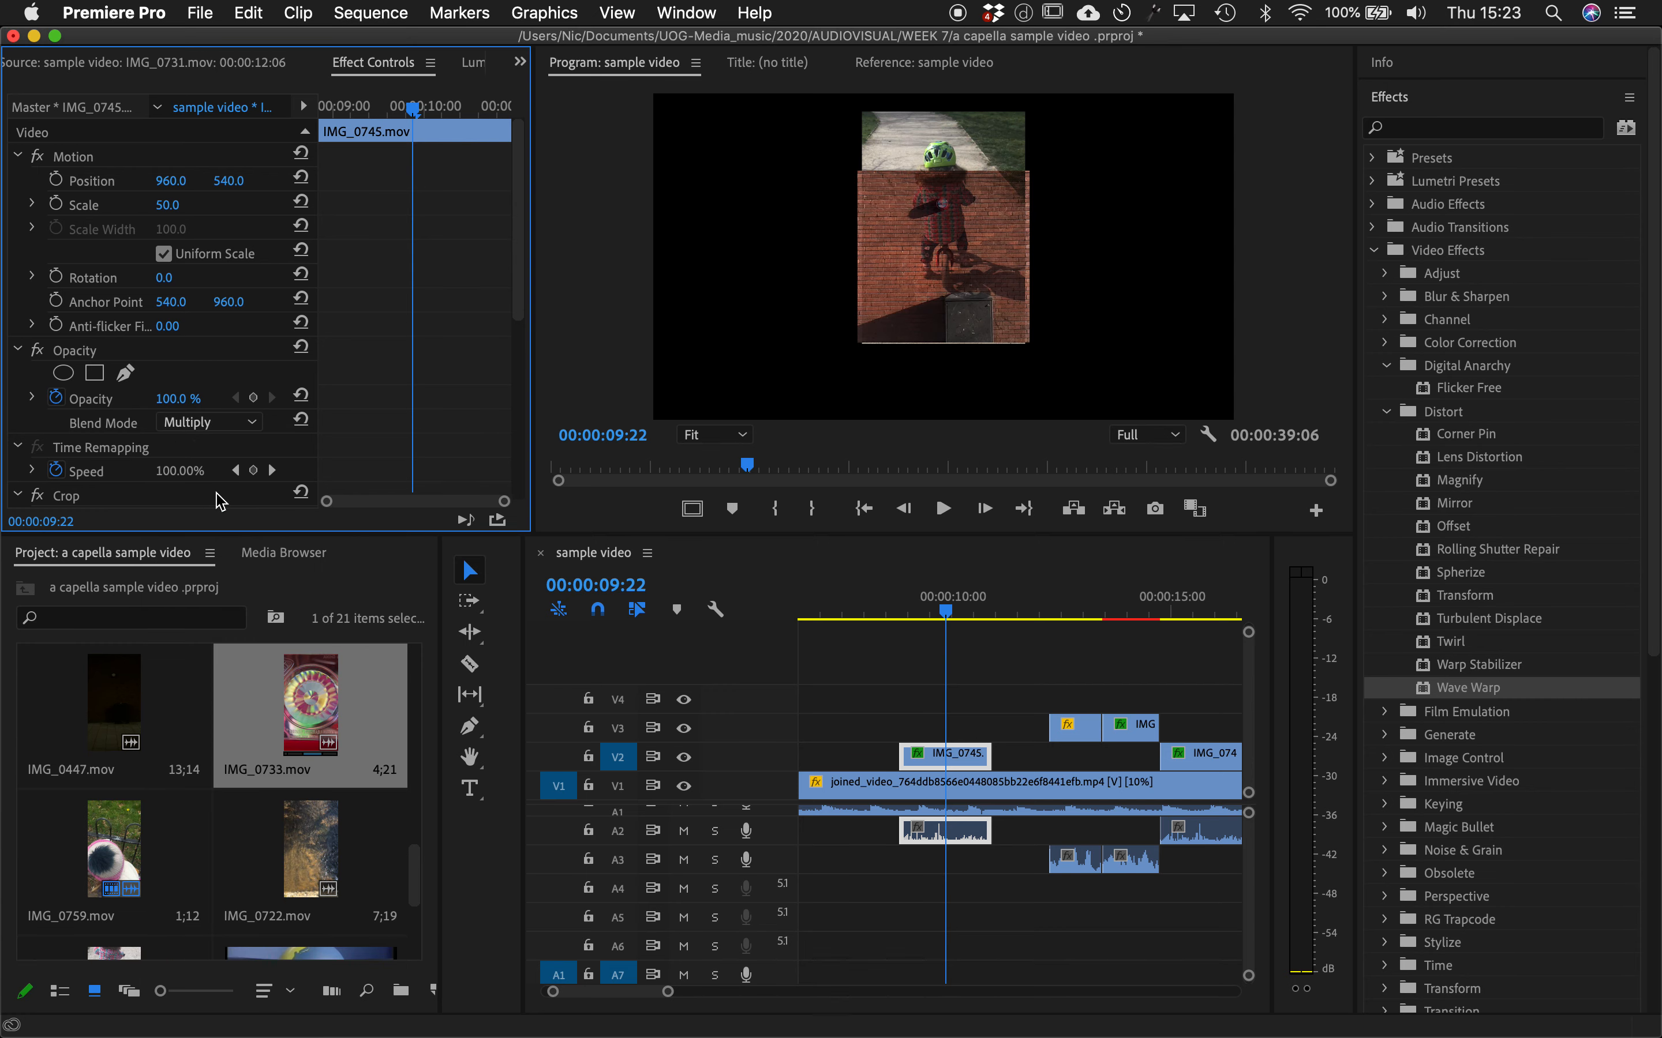
pyautogui.click(223, 431)
pyautogui.click(210, 559)
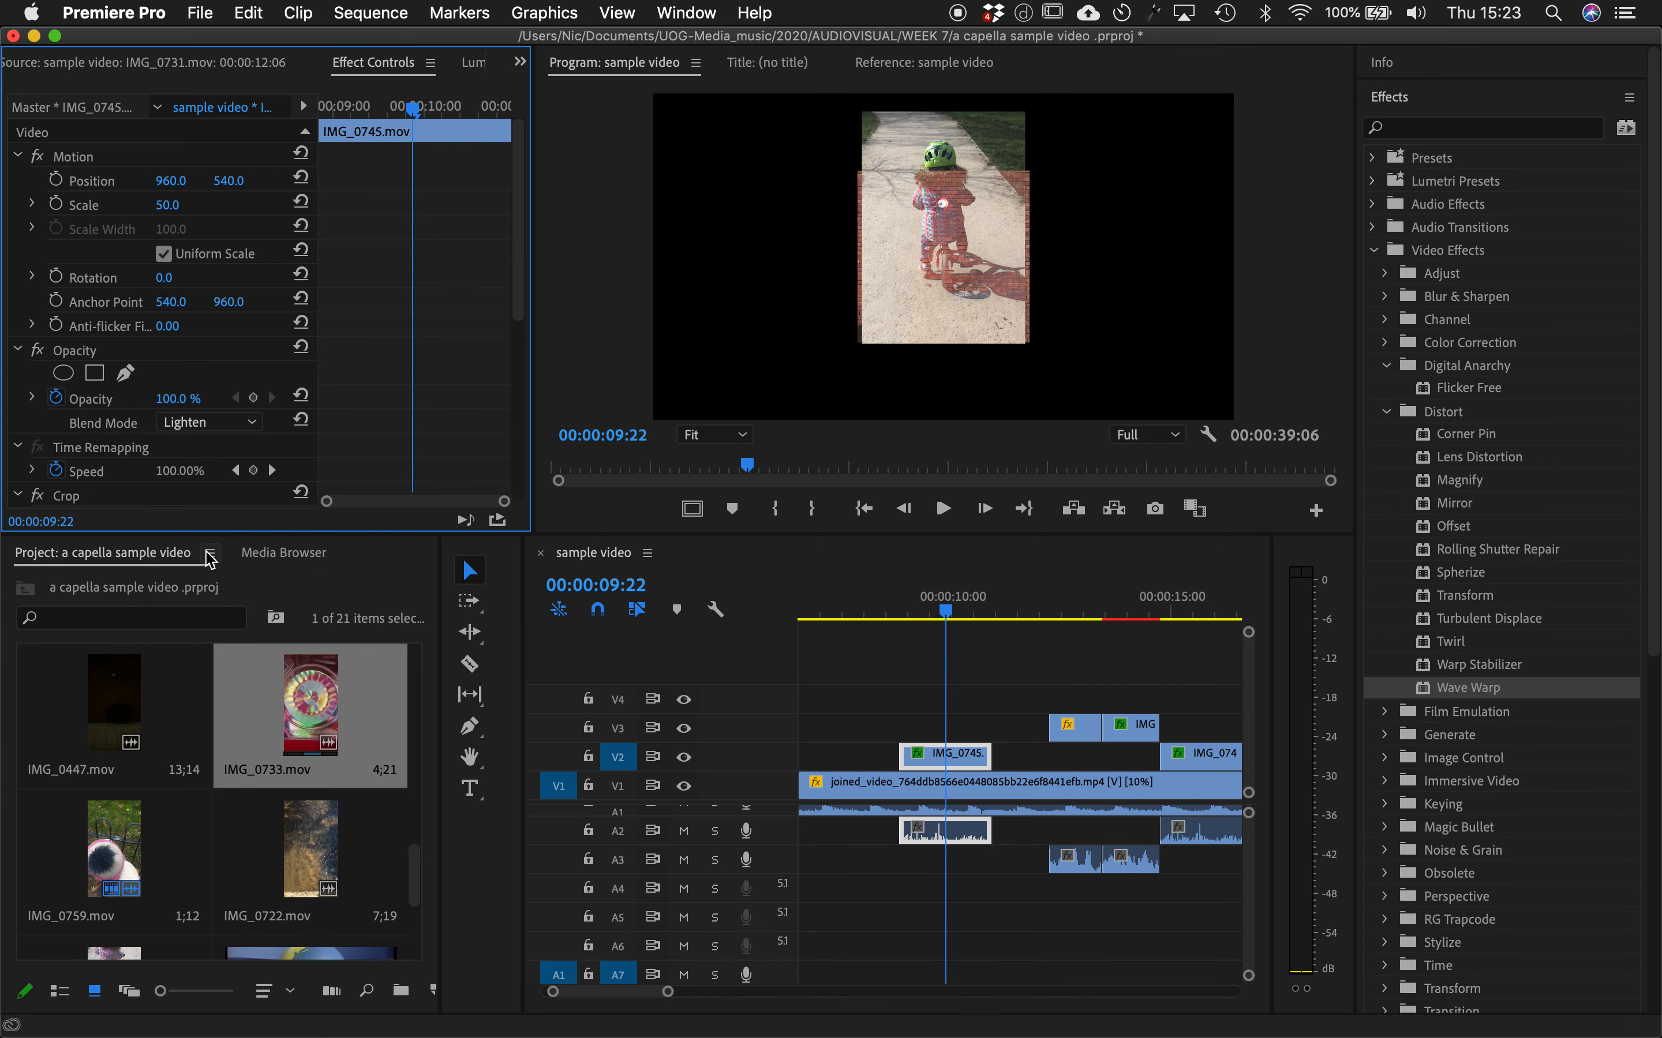
# - Try the Color Dodge, Lighter Color, Overlay and Soft Light blend modes on the IMG_0745.mov clip at 00:00:09:22
pyautogui.click(216, 423)
pyautogui.click(216, 576)
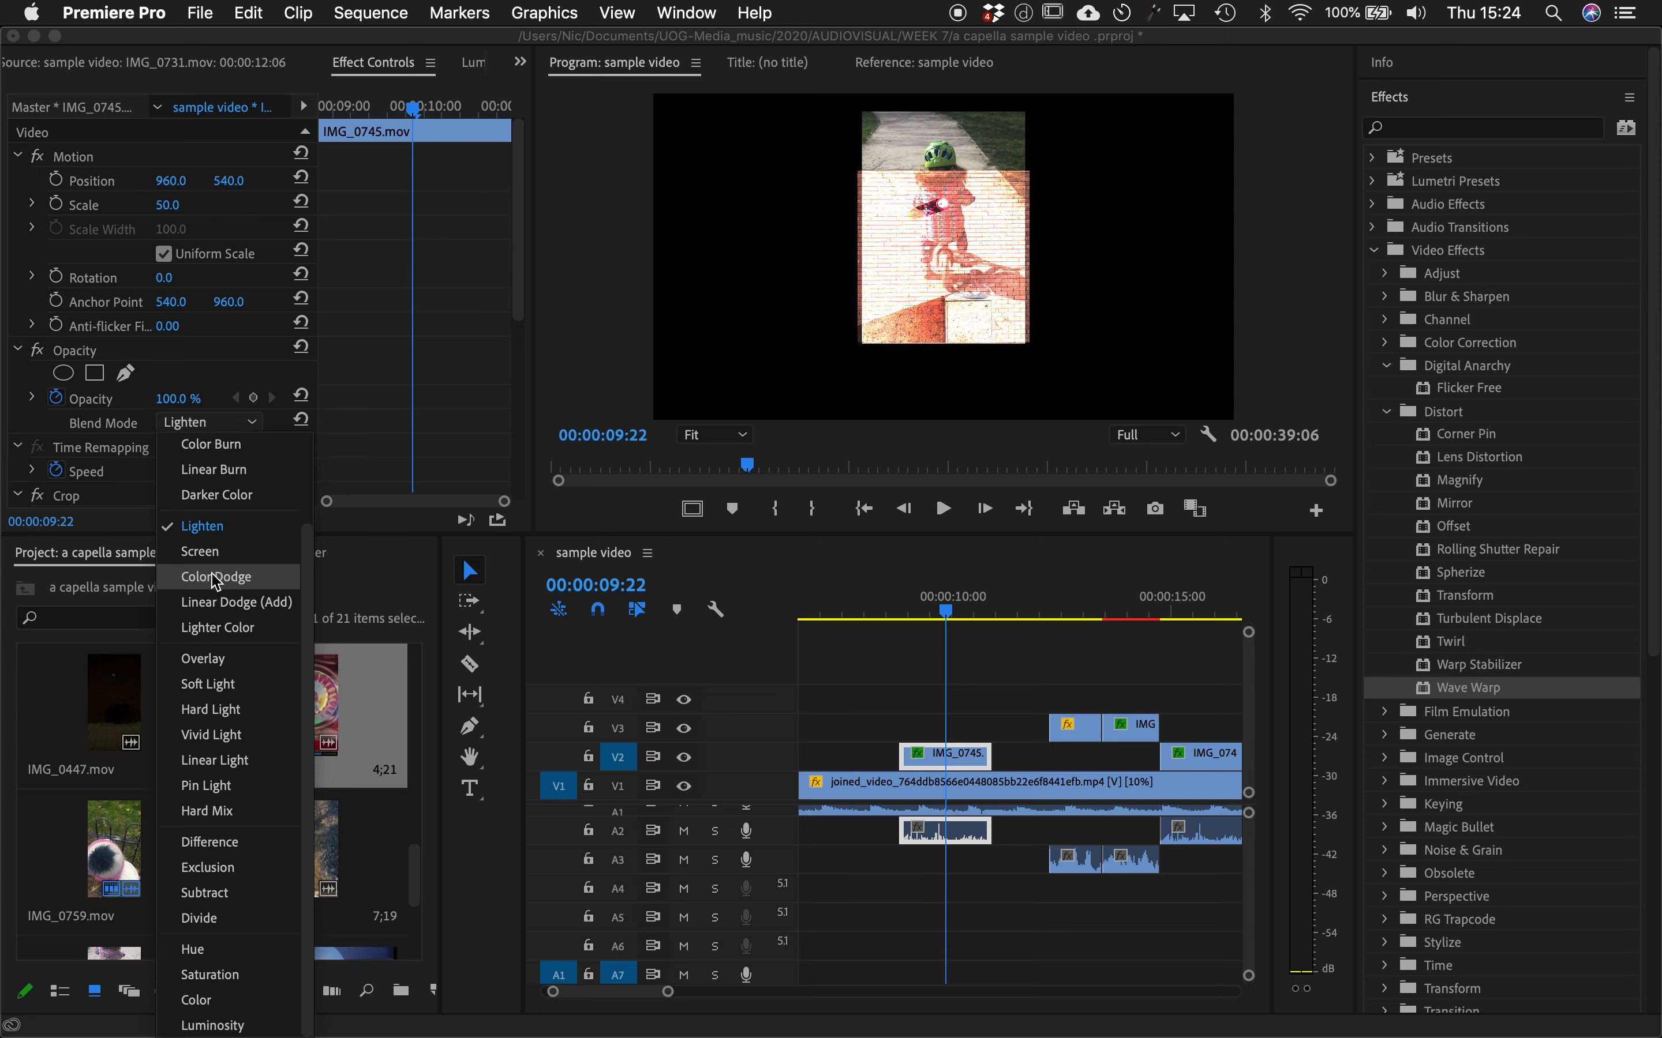
pyautogui.click(217, 424)
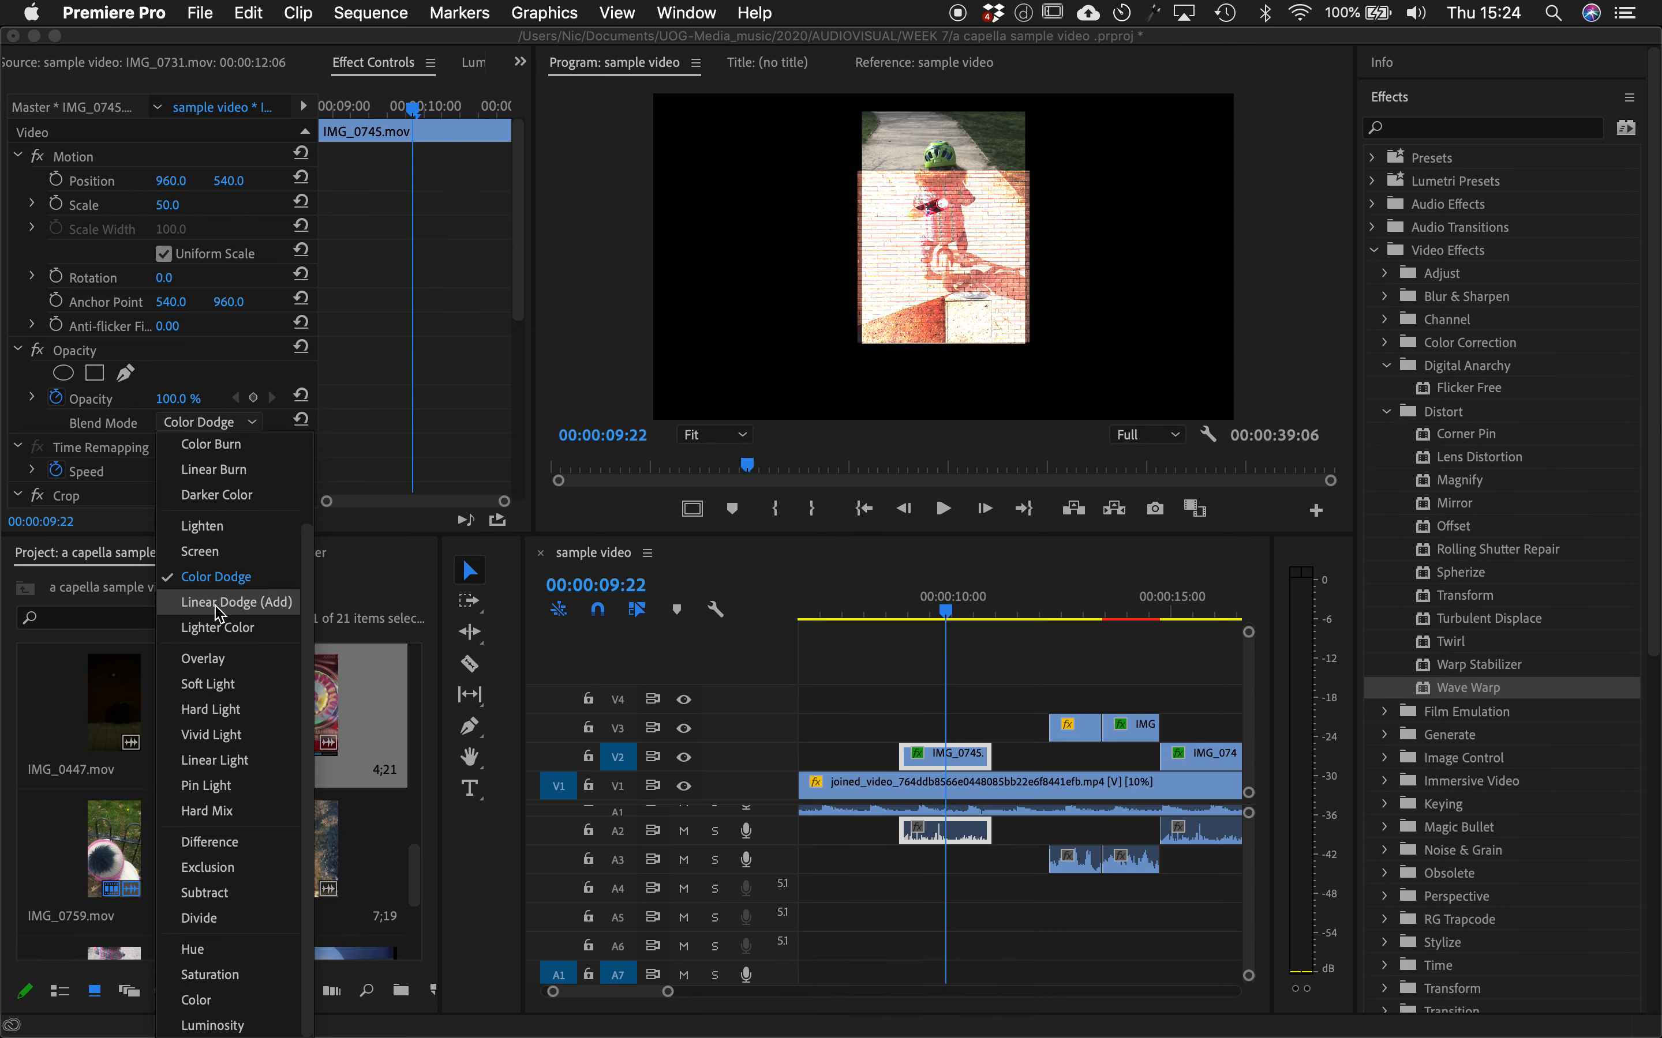
pyautogui.click(214, 629)
pyautogui.click(209, 425)
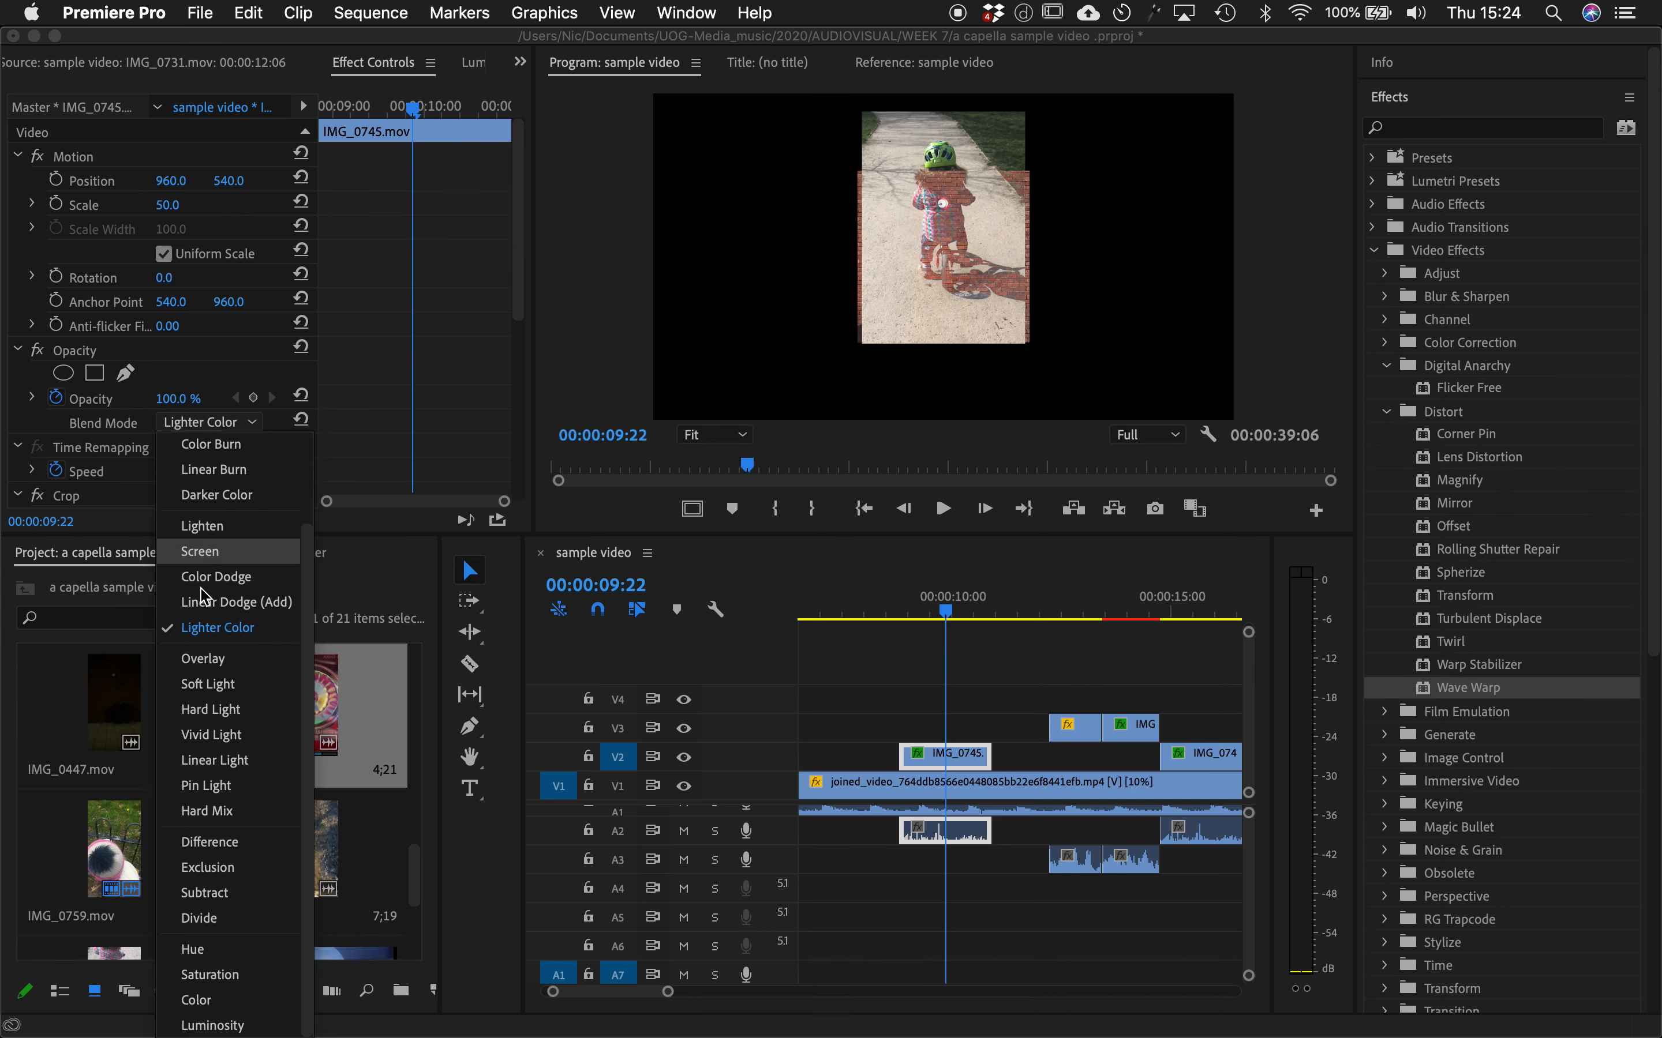
pyautogui.click(205, 664)
pyautogui.click(206, 423)
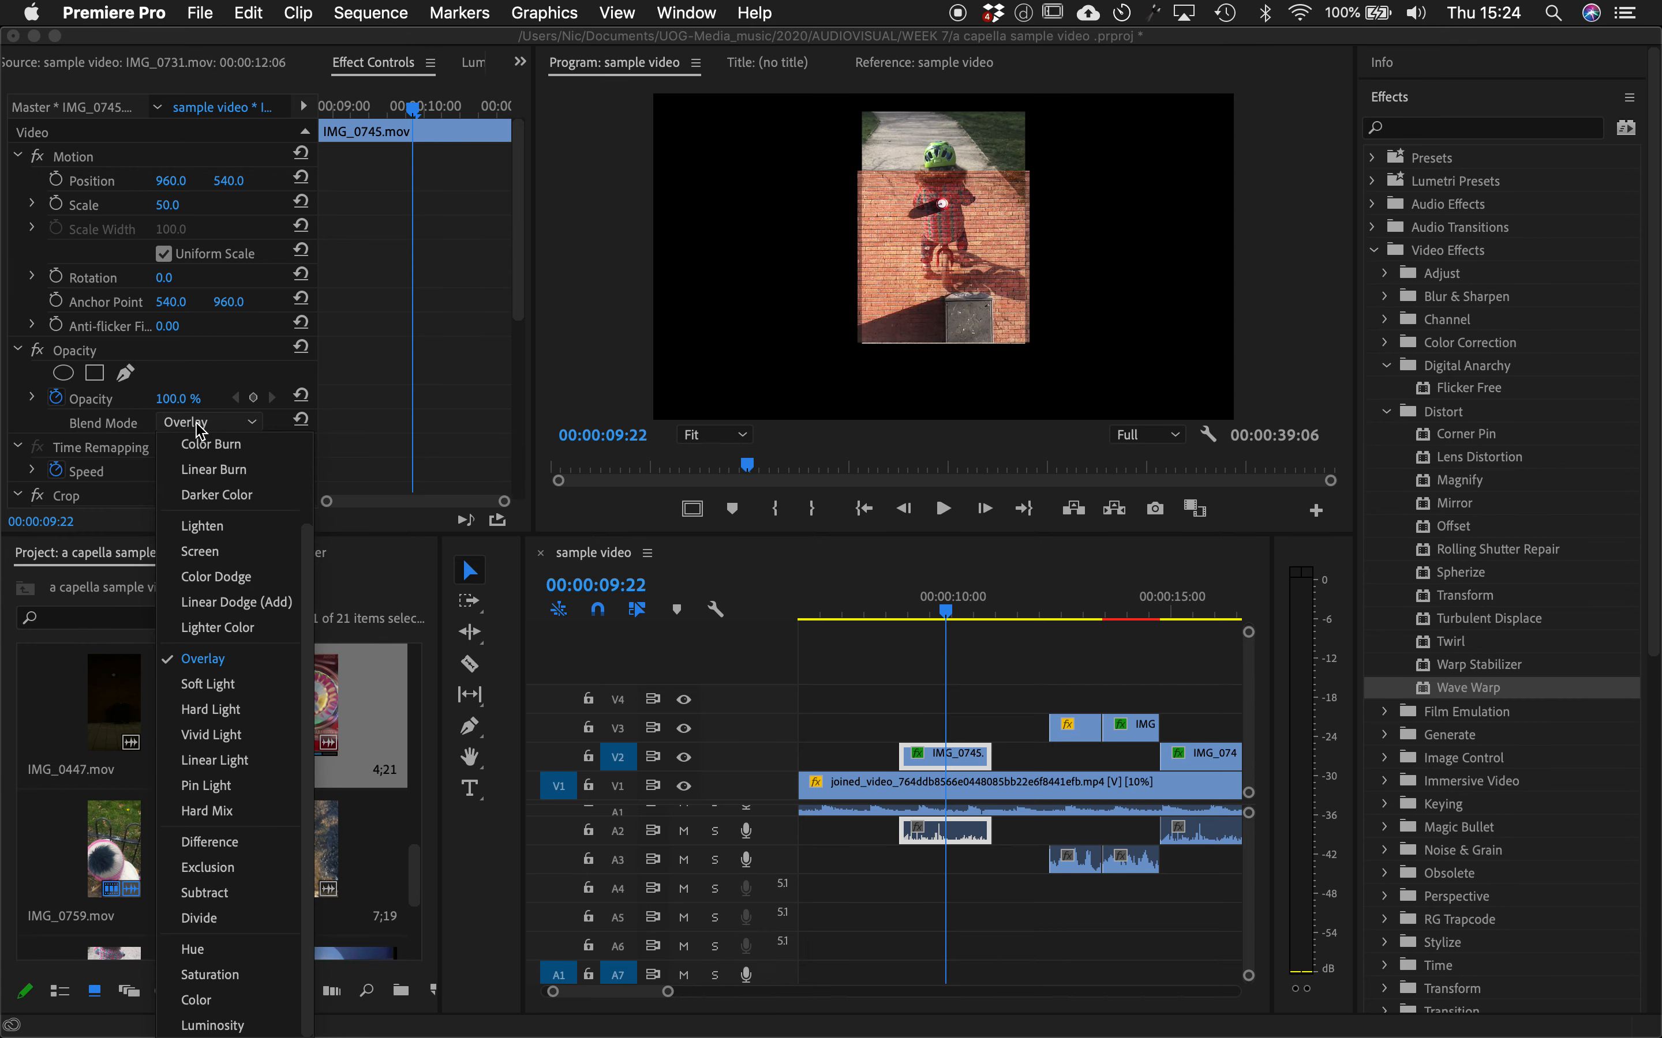
pyautogui.click(209, 683)
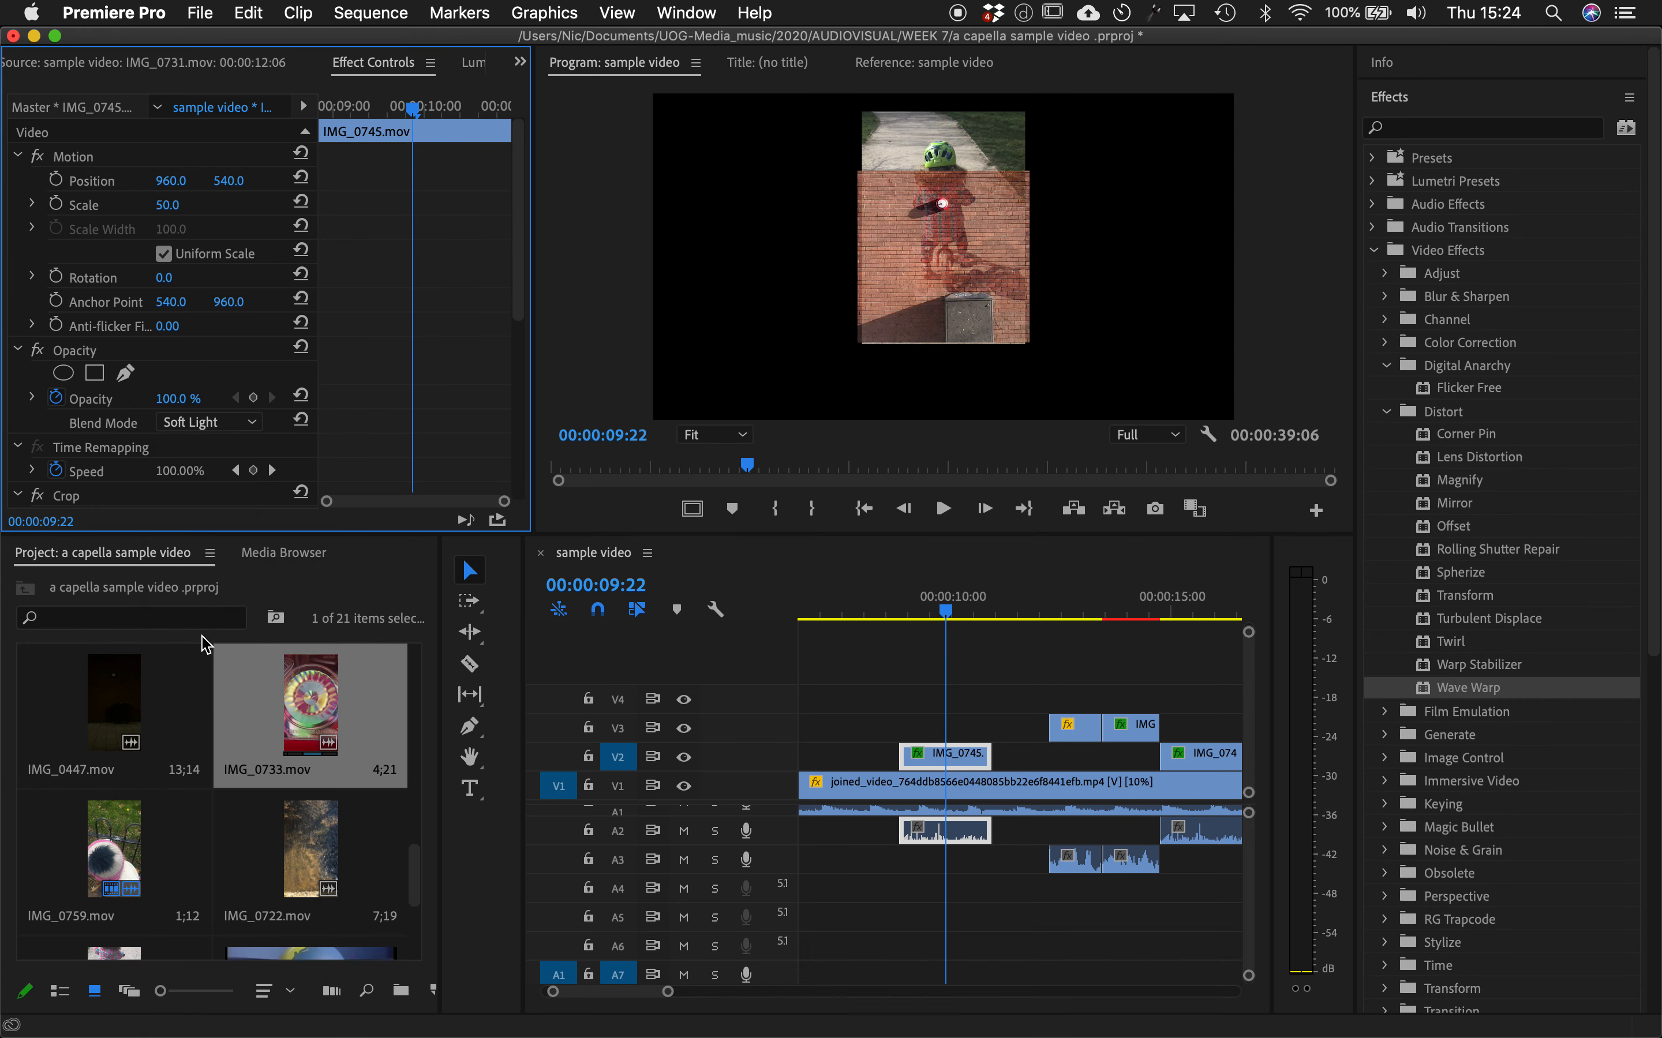
# - Try the Linear Light blend mode on the first IMG_0745.mov clip on V2, then set it to Hard Mix
pyautogui.click(190, 425)
pyautogui.click(197, 772)
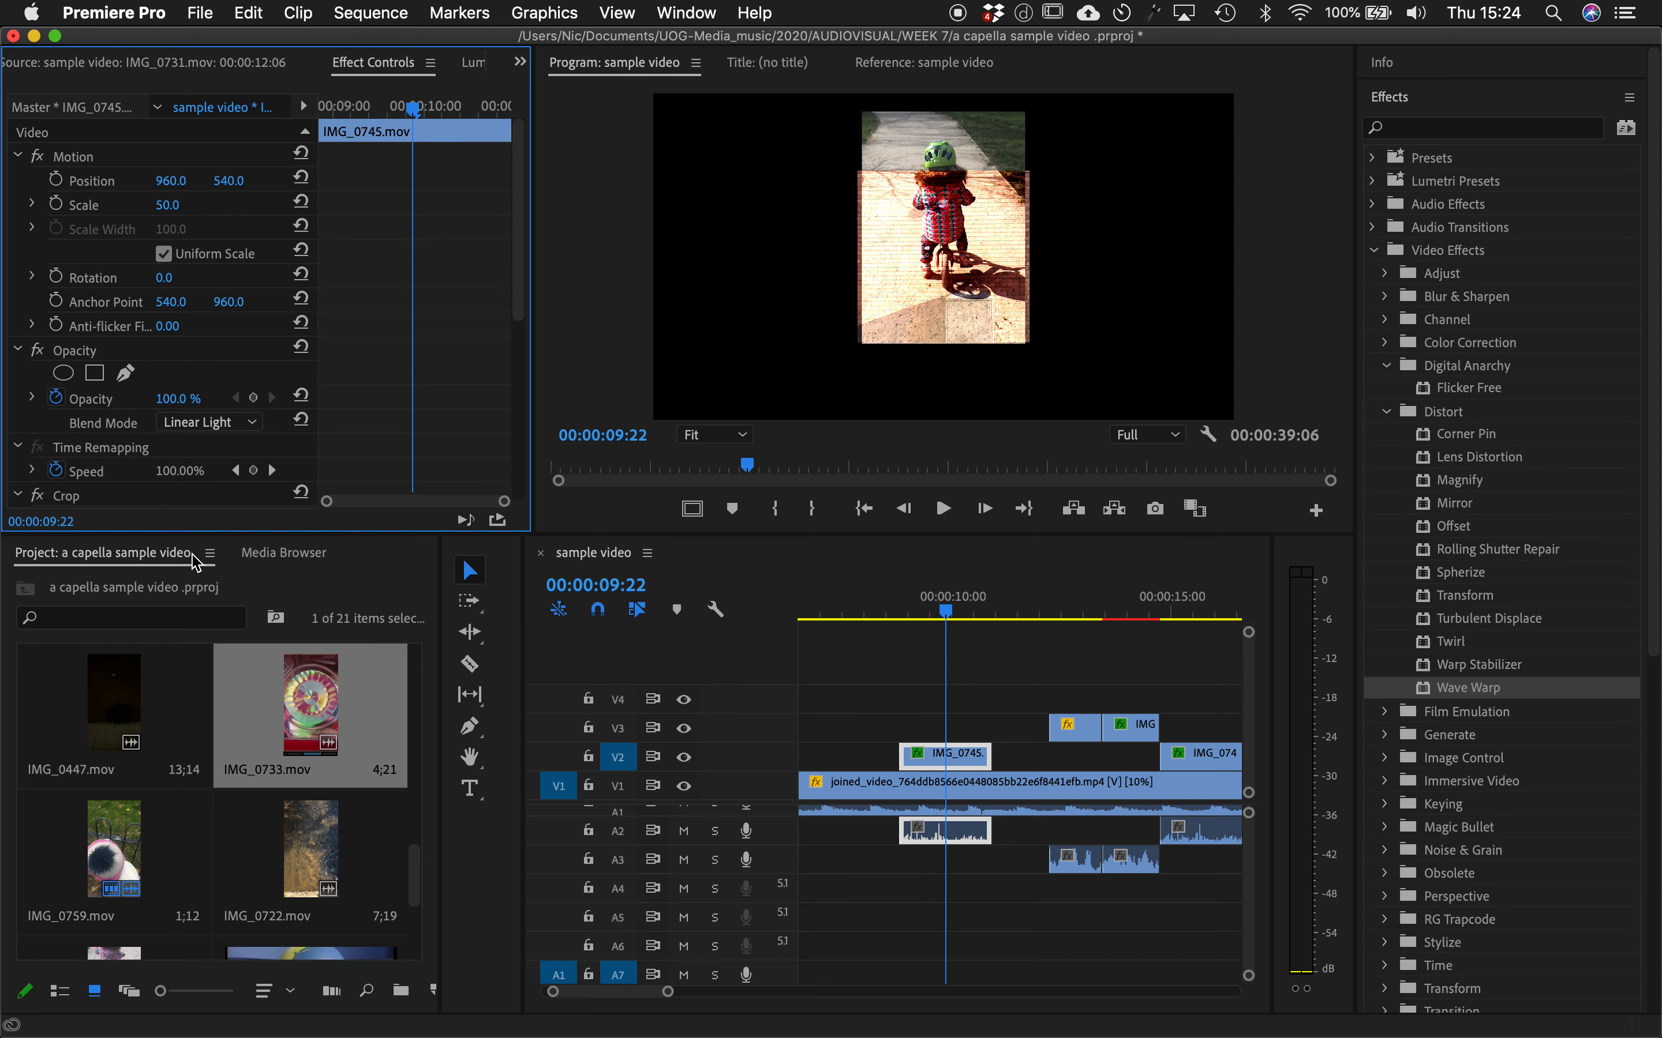
pyautogui.click(206, 423)
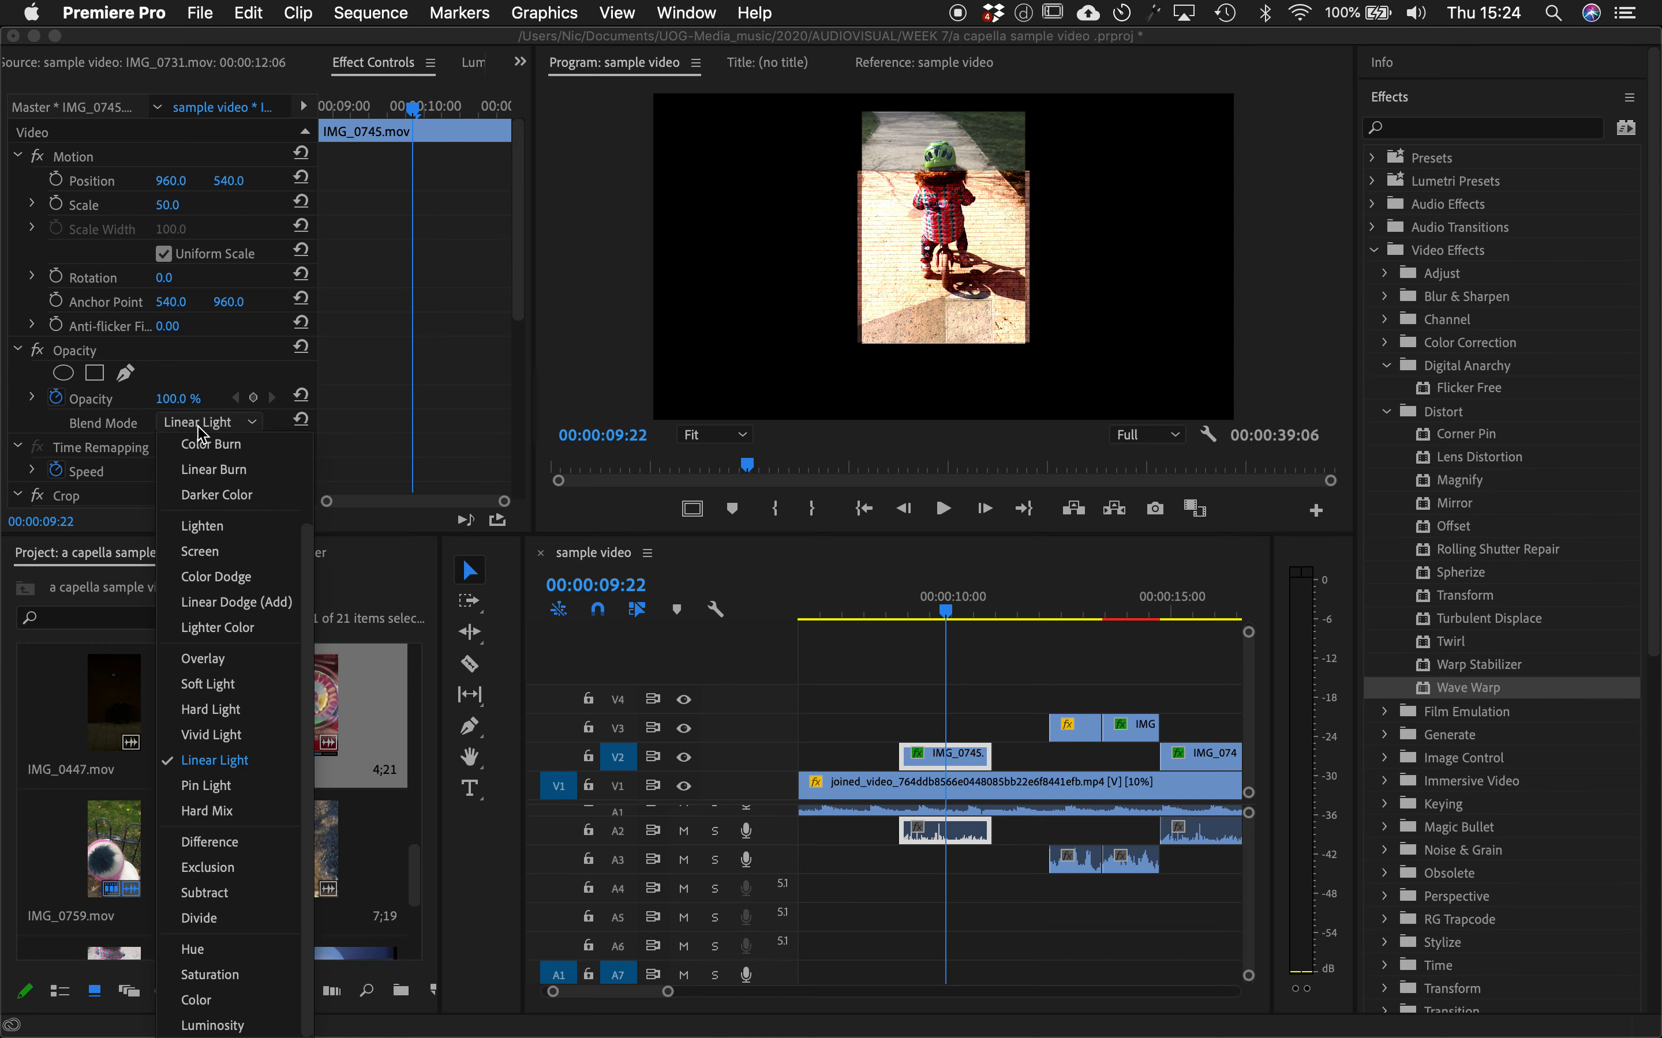
pyautogui.click(205, 813)
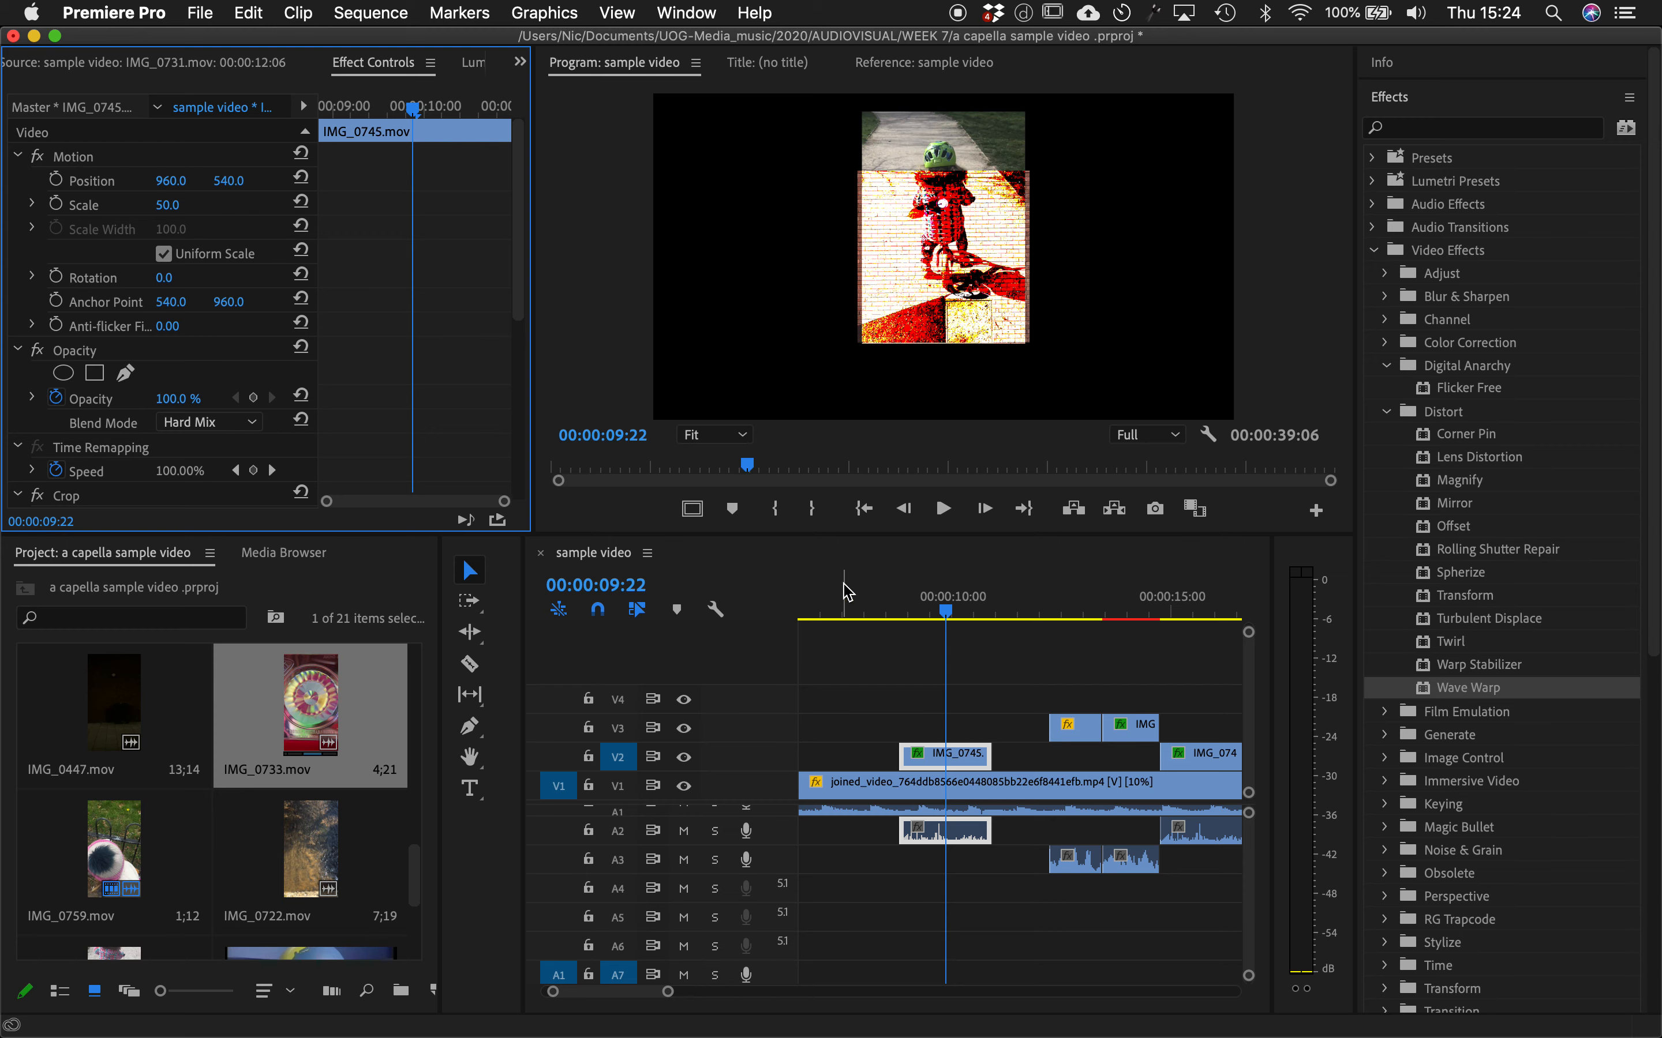
# - Set the blend mode of the IMG_0745.mov clip on V2 at 00:00:16:01 to Hard Mix
pyautogui.moveTo(960, 614); pyautogui.dragTo(1218, 617)
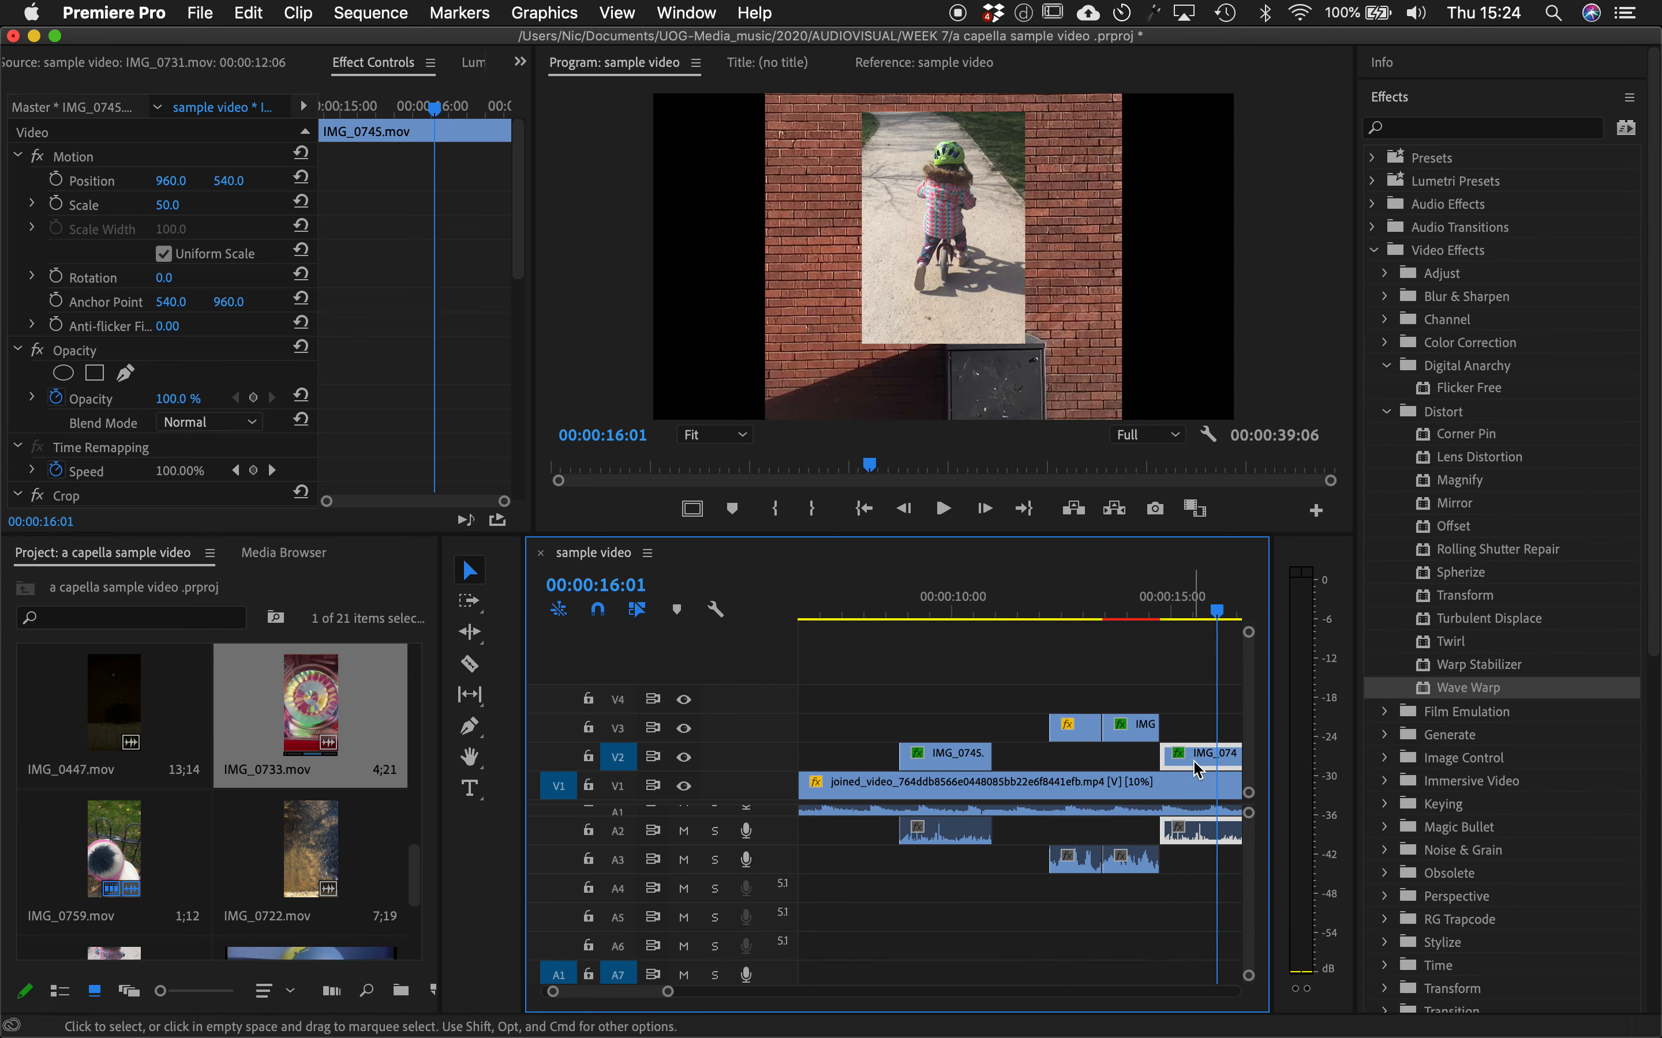
pyautogui.click(237, 426)
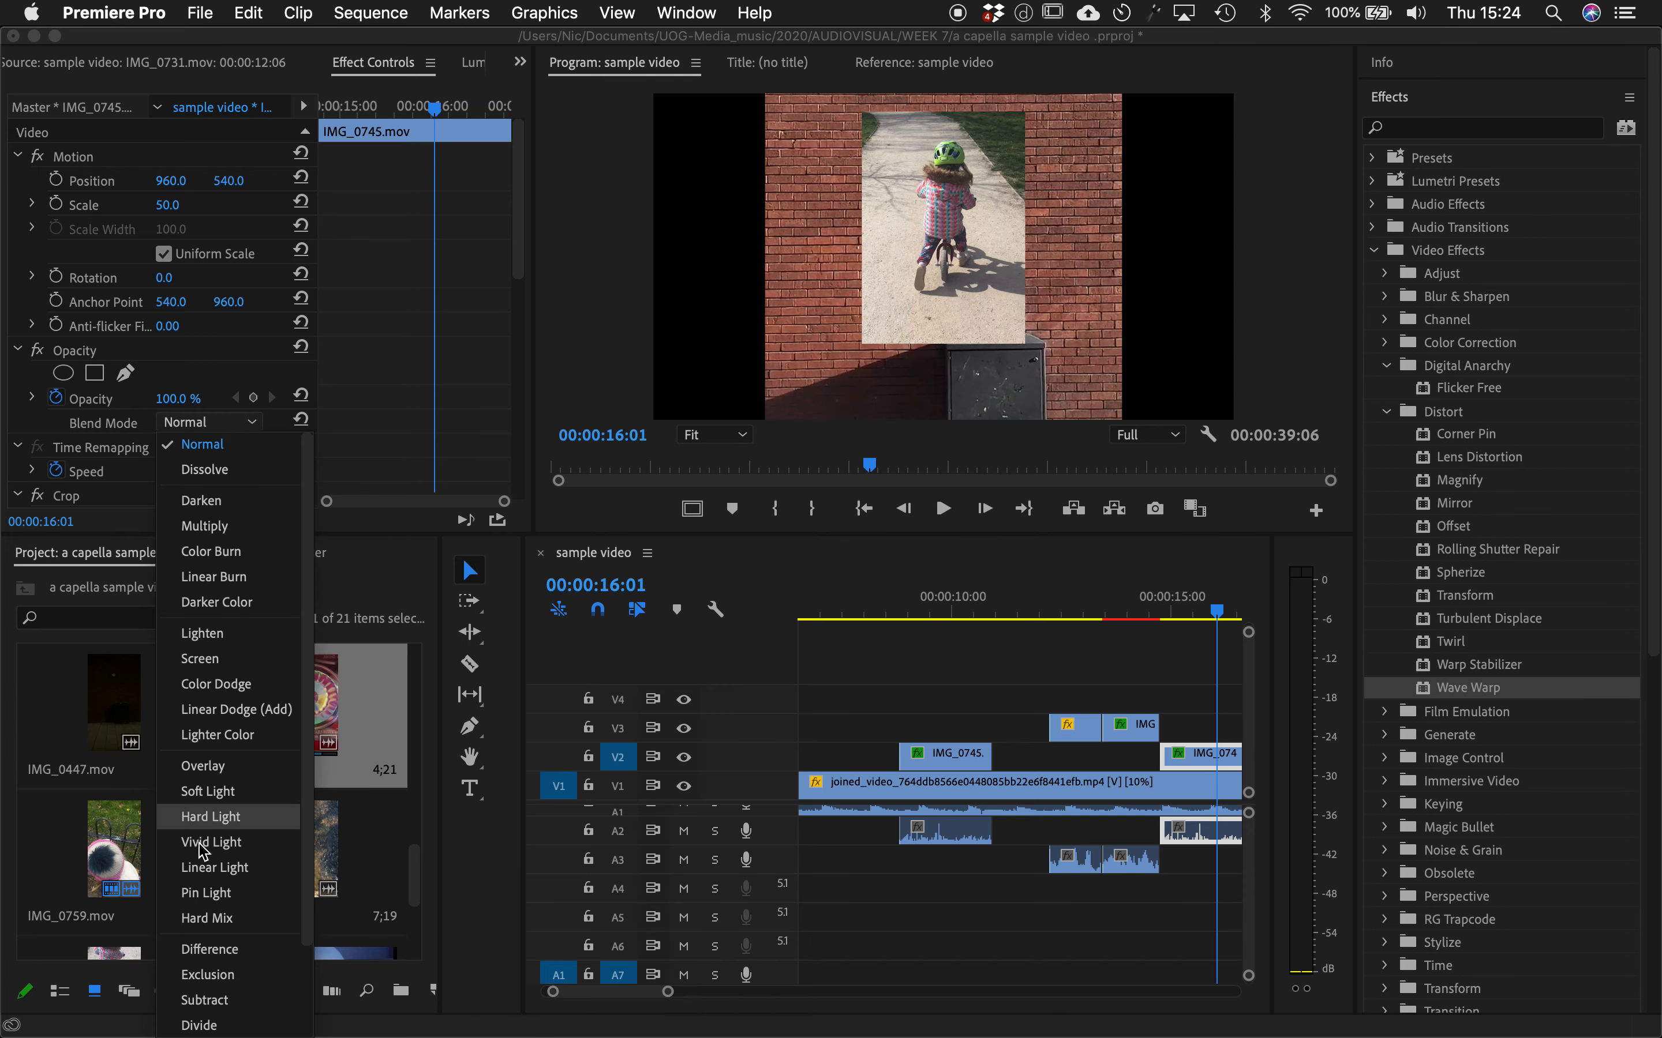
pyautogui.click(206, 919)
# - Set the blend mode of the IMG_0745.mov clip on V2 at 00:00:22:07 to Hard Mix
pyautogui.hscroll(4, 951, 864)
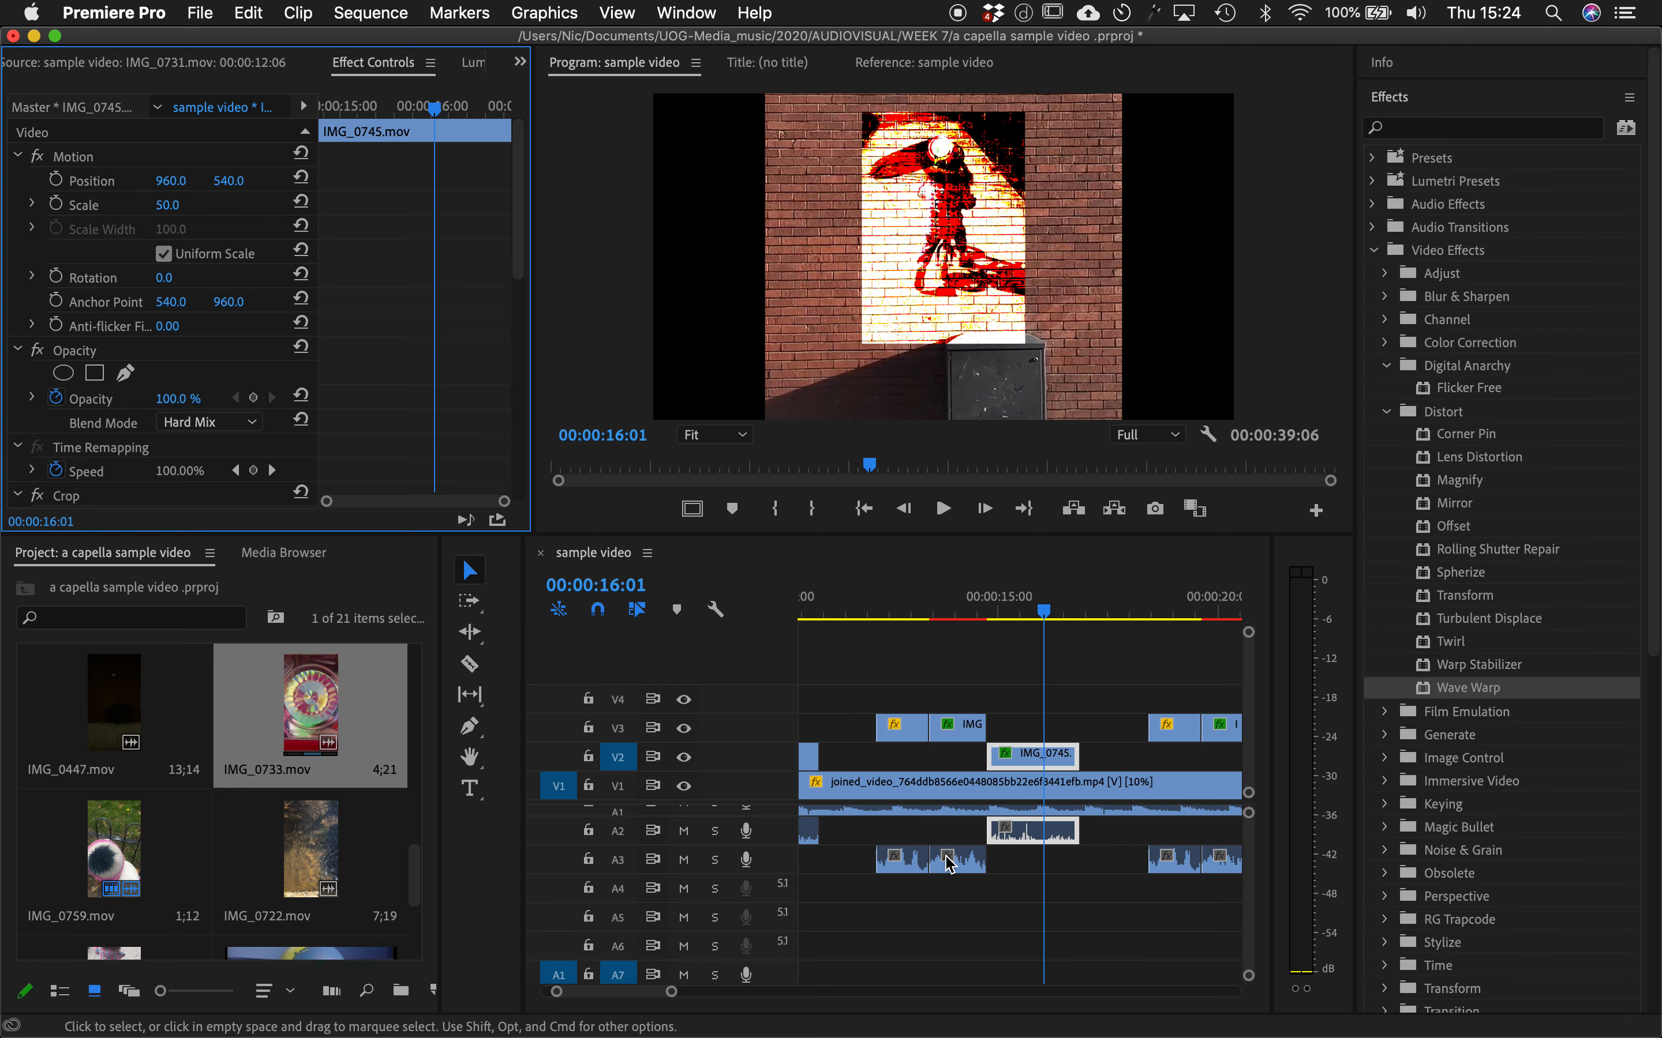
pyautogui.hscroll(3, 951, 864)
pyautogui.click(1145, 608)
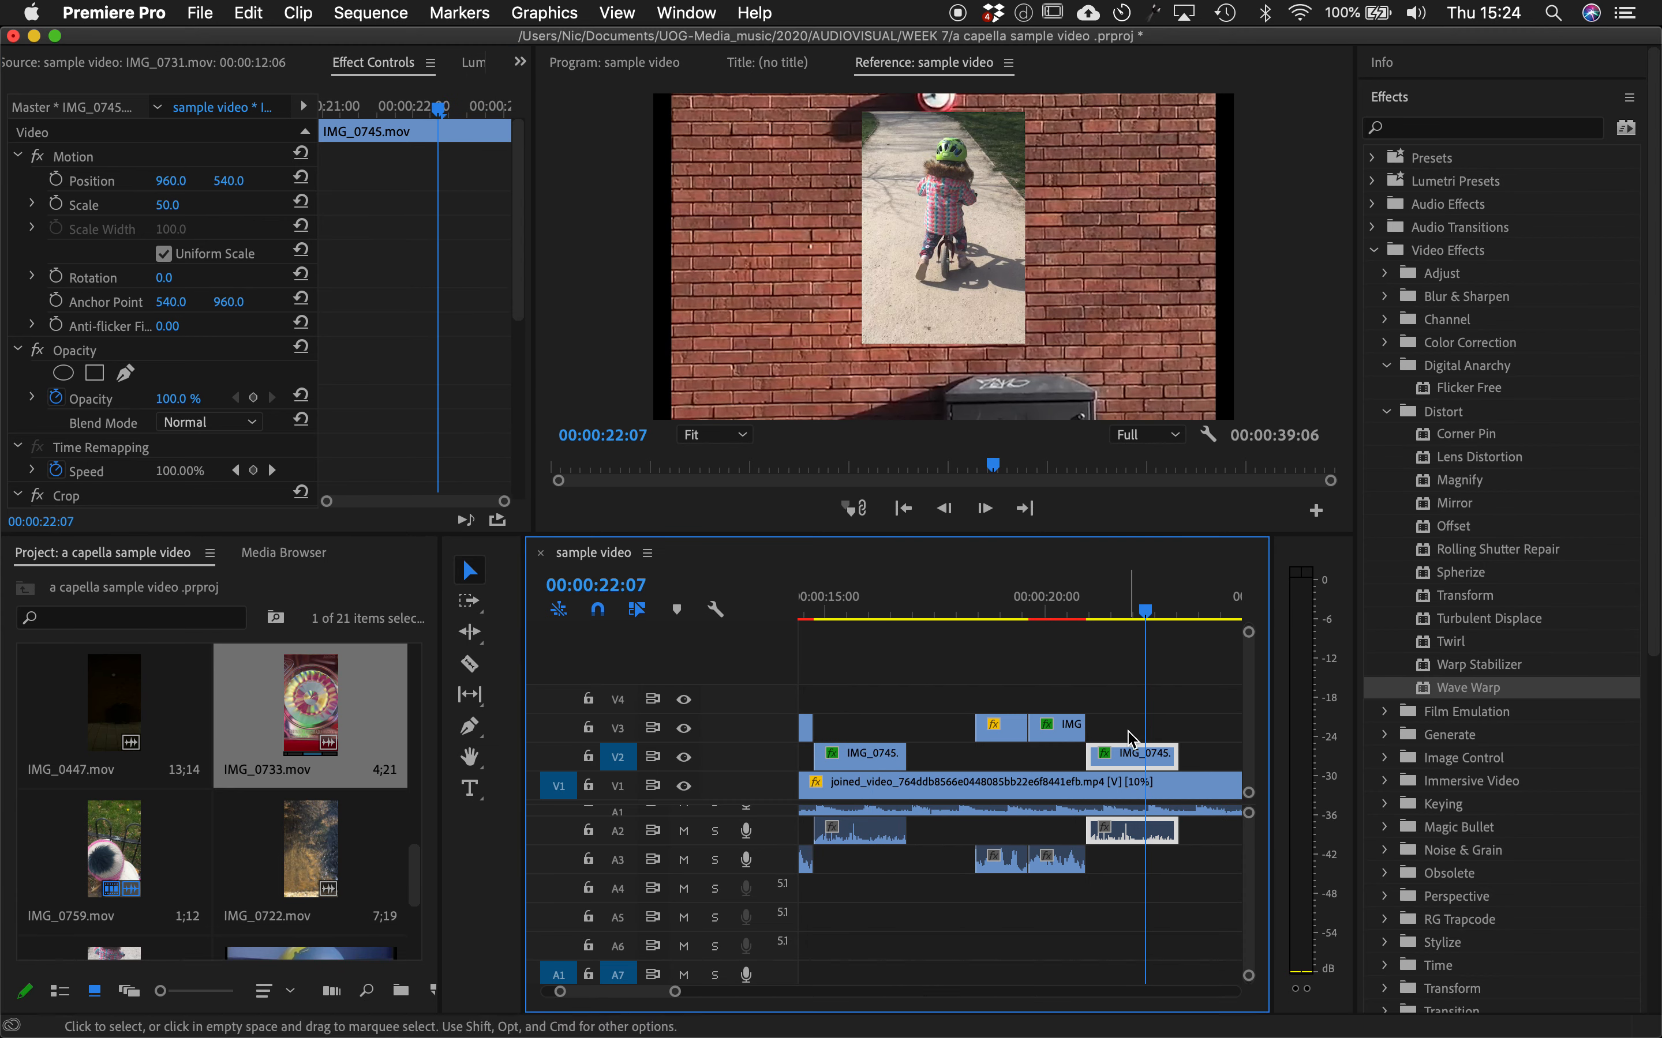
pyautogui.click(184, 423)
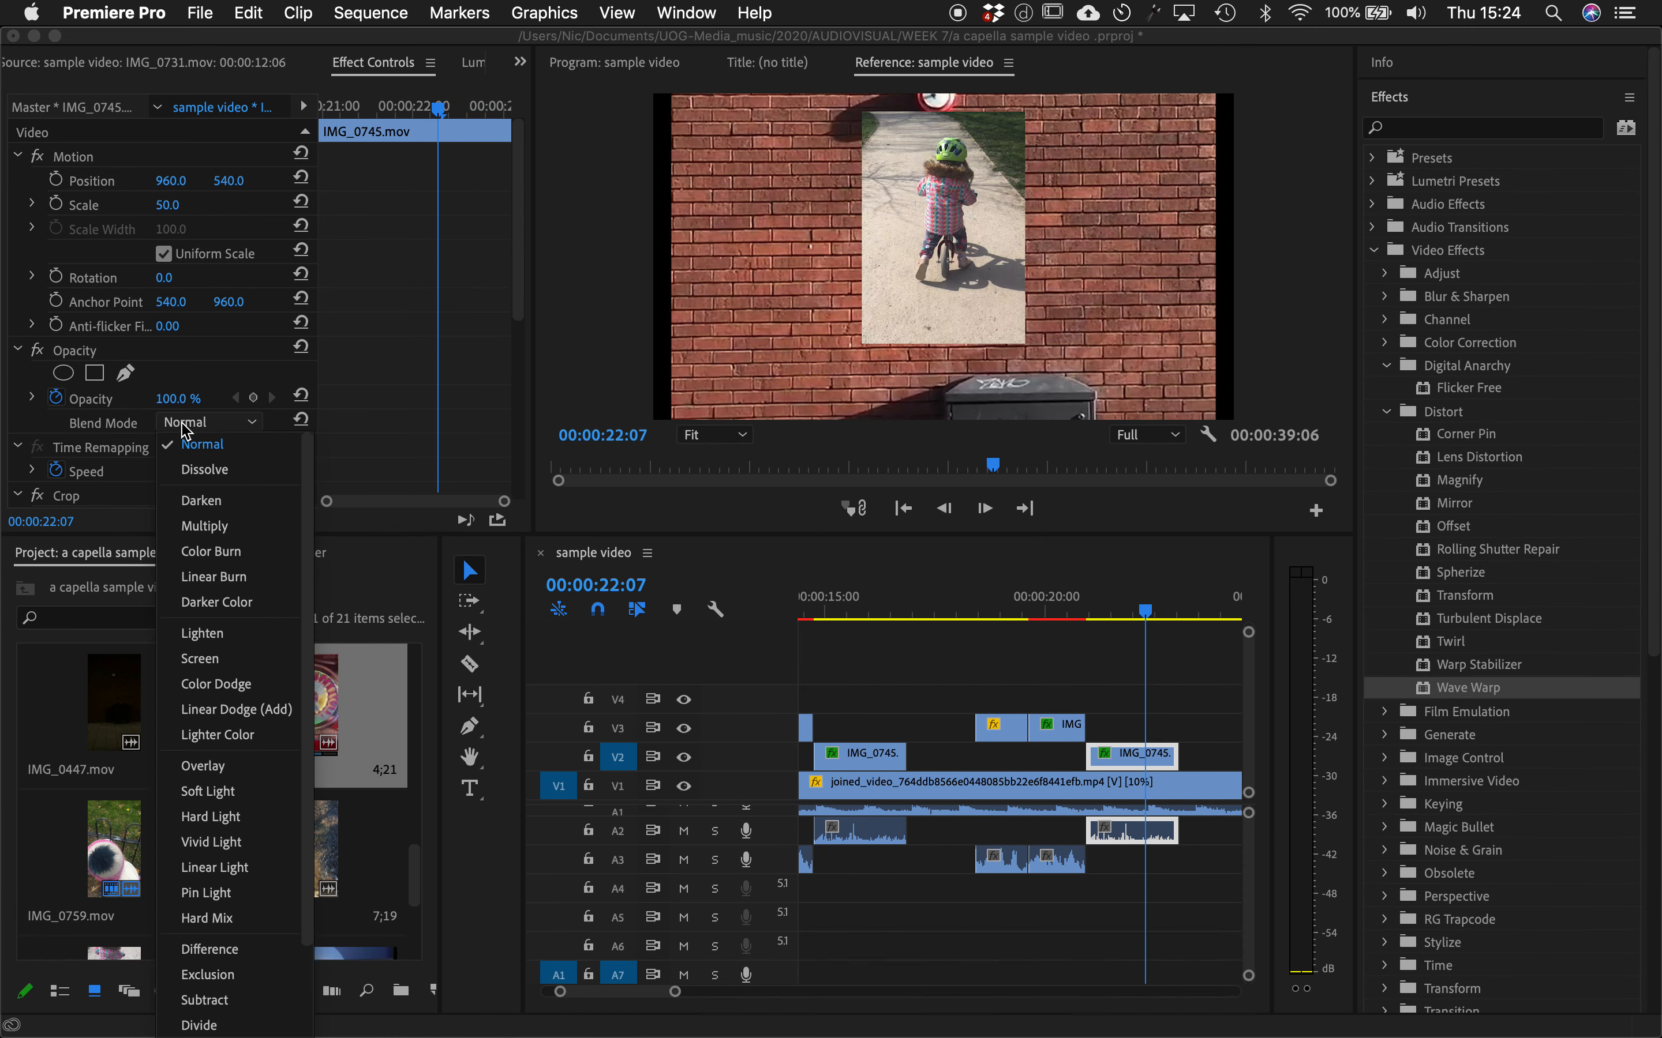
pyautogui.click(206, 919)
# - Set the blend mode of the last IMG_0745.mov clip on V2, at the end of the main video, to Hard Mix
pyautogui.hscroll(5, 1023, 879)
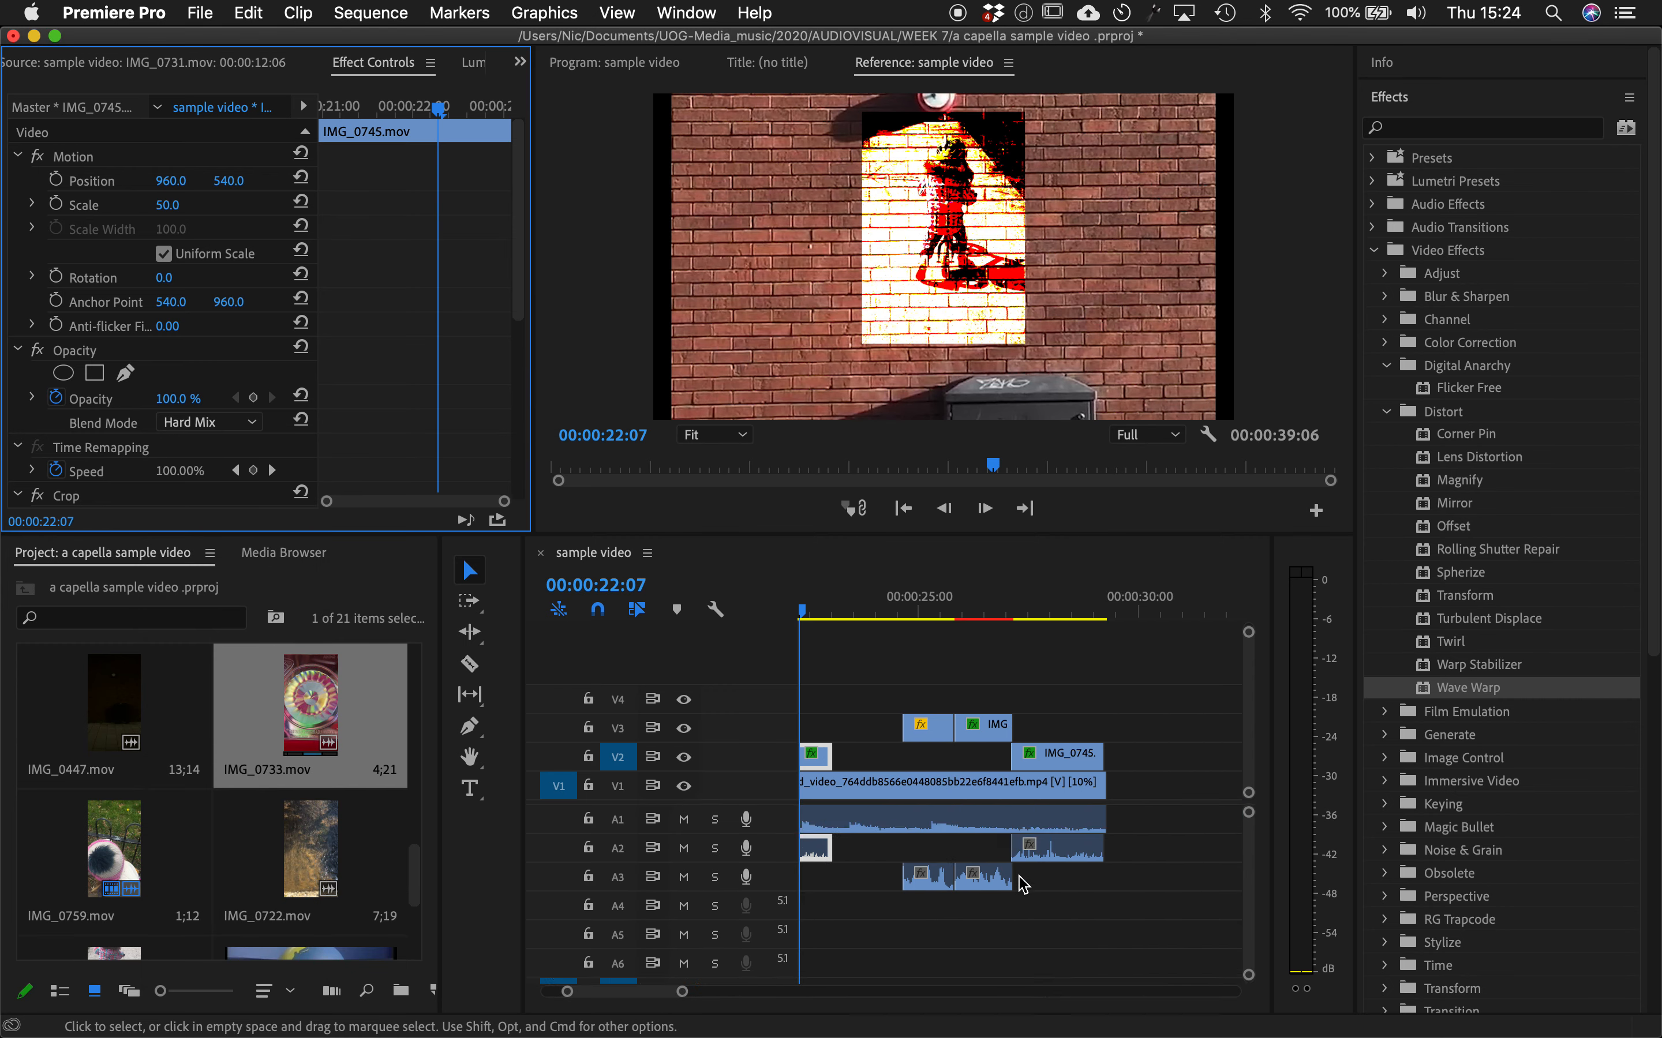
pyautogui.click(1045, 764)
pyautogui.click(187, 422)
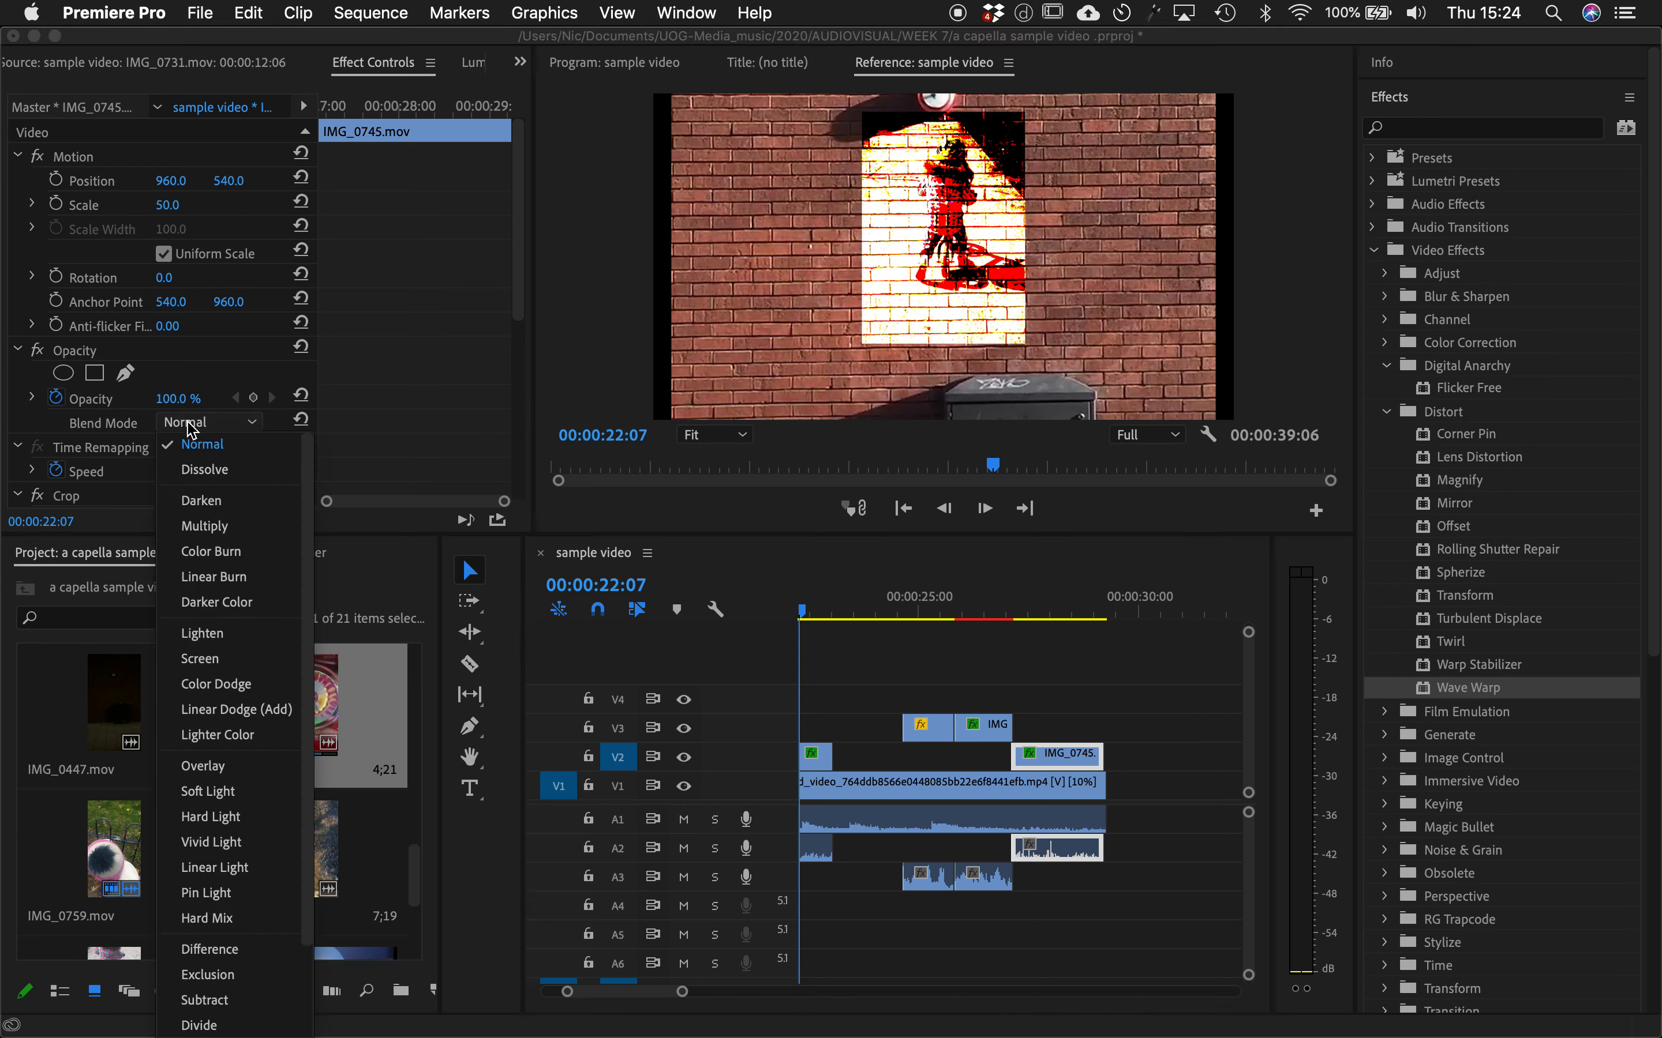
pyautogui.click(207, 919)
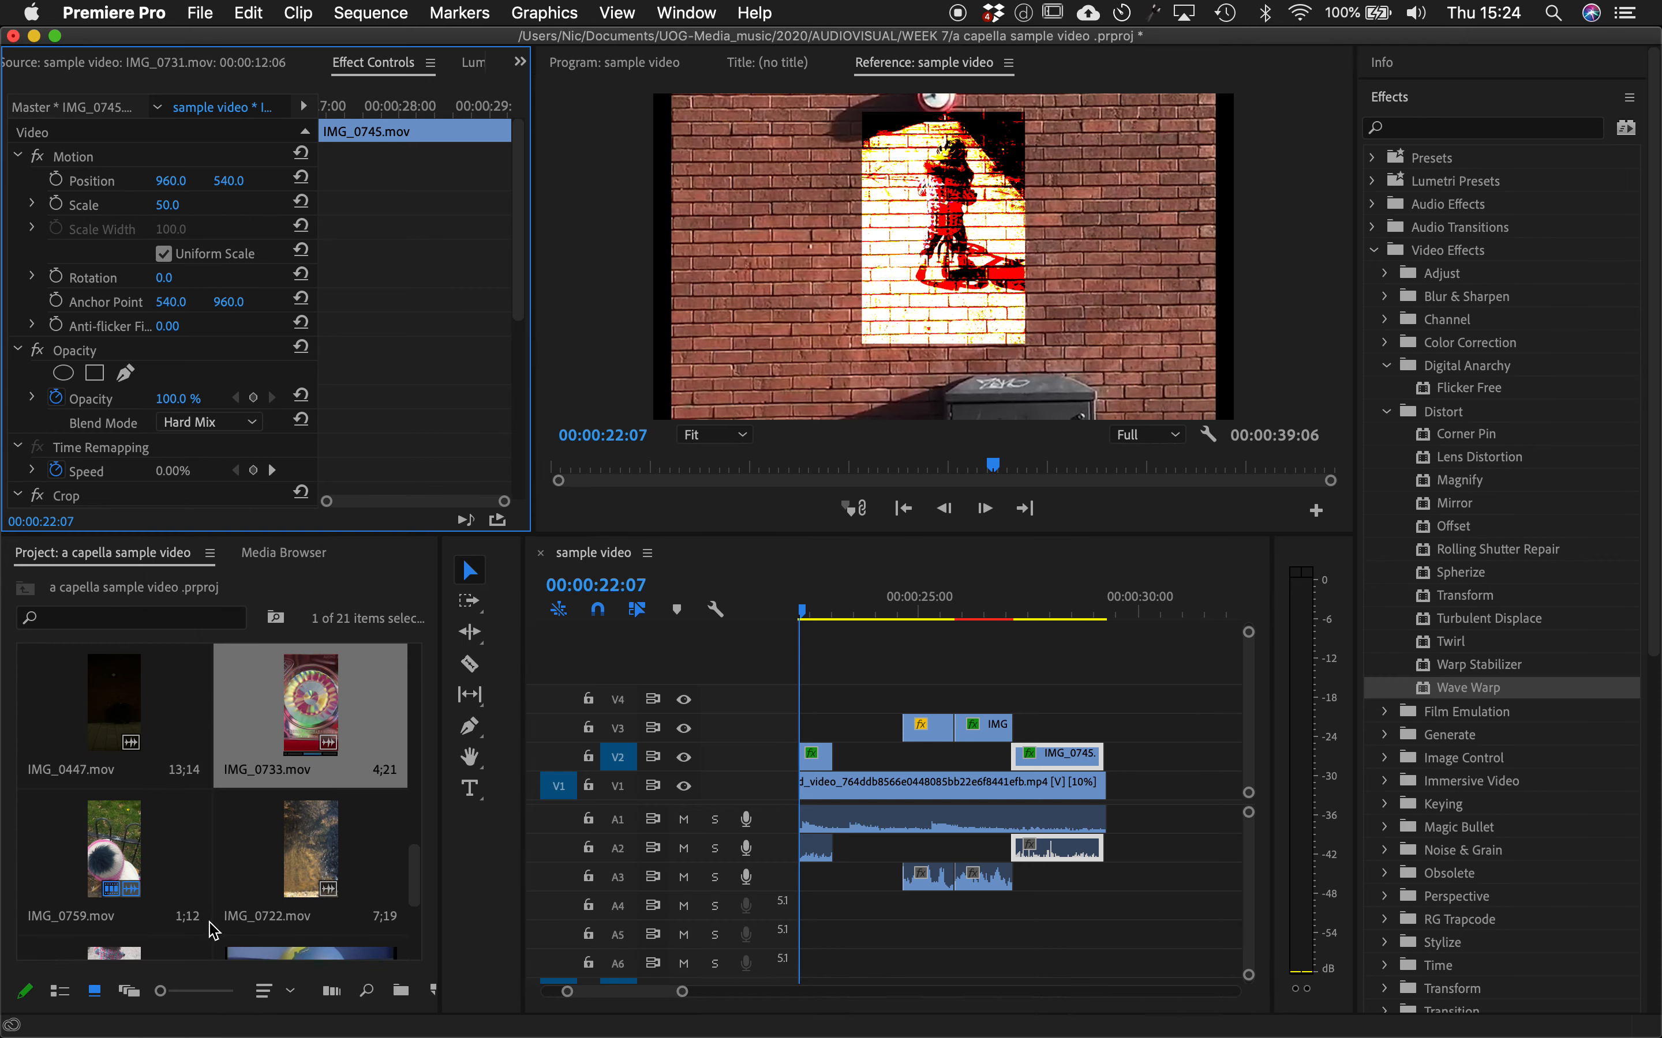
# - Move the stray IMG_0759.mov clip on V4 at 00:00:38:05 back over the end of the main video
pyautogui.moveTo(936, 621)
pyautogui.mouseDown()
pyautogui.moveTo(1134, 613)
pyautogui.moveTo(936, 618)
pyautogui.moveTo(929, 655)
pyautogui.mouseUp()
pyautogui.press('-')
pyautogui.press('-')
pyautogui.press('-')
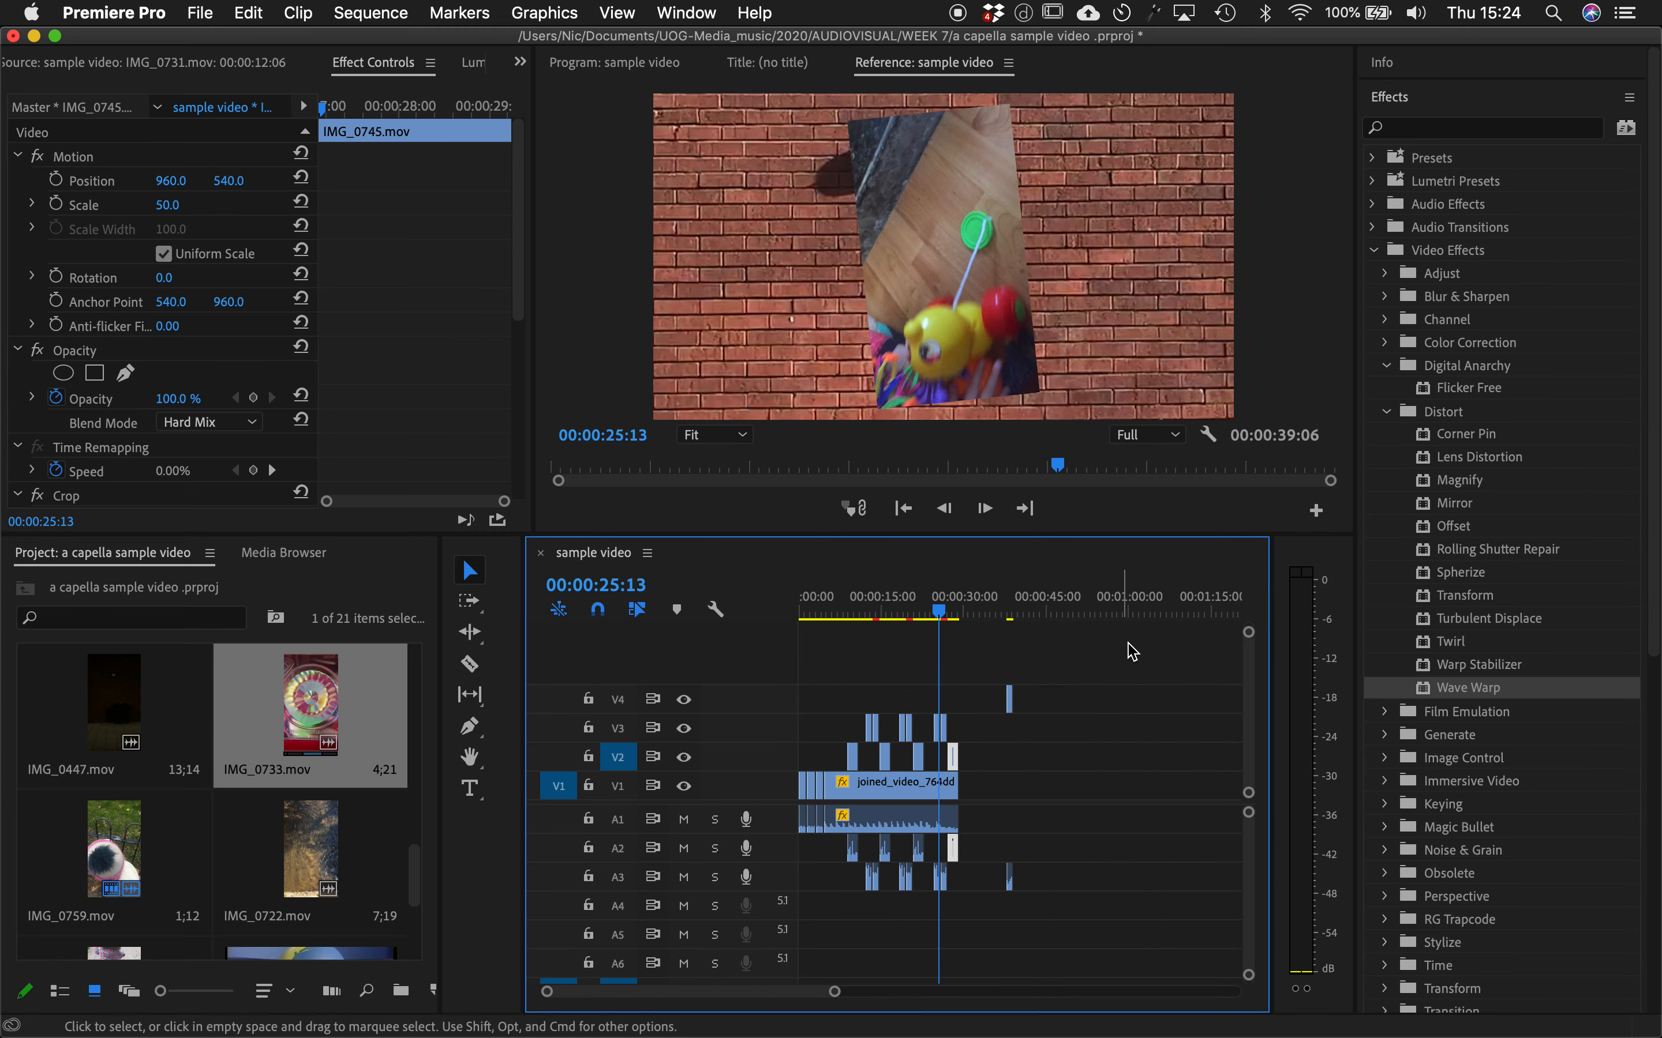
pyautogui.click(1016, 610)
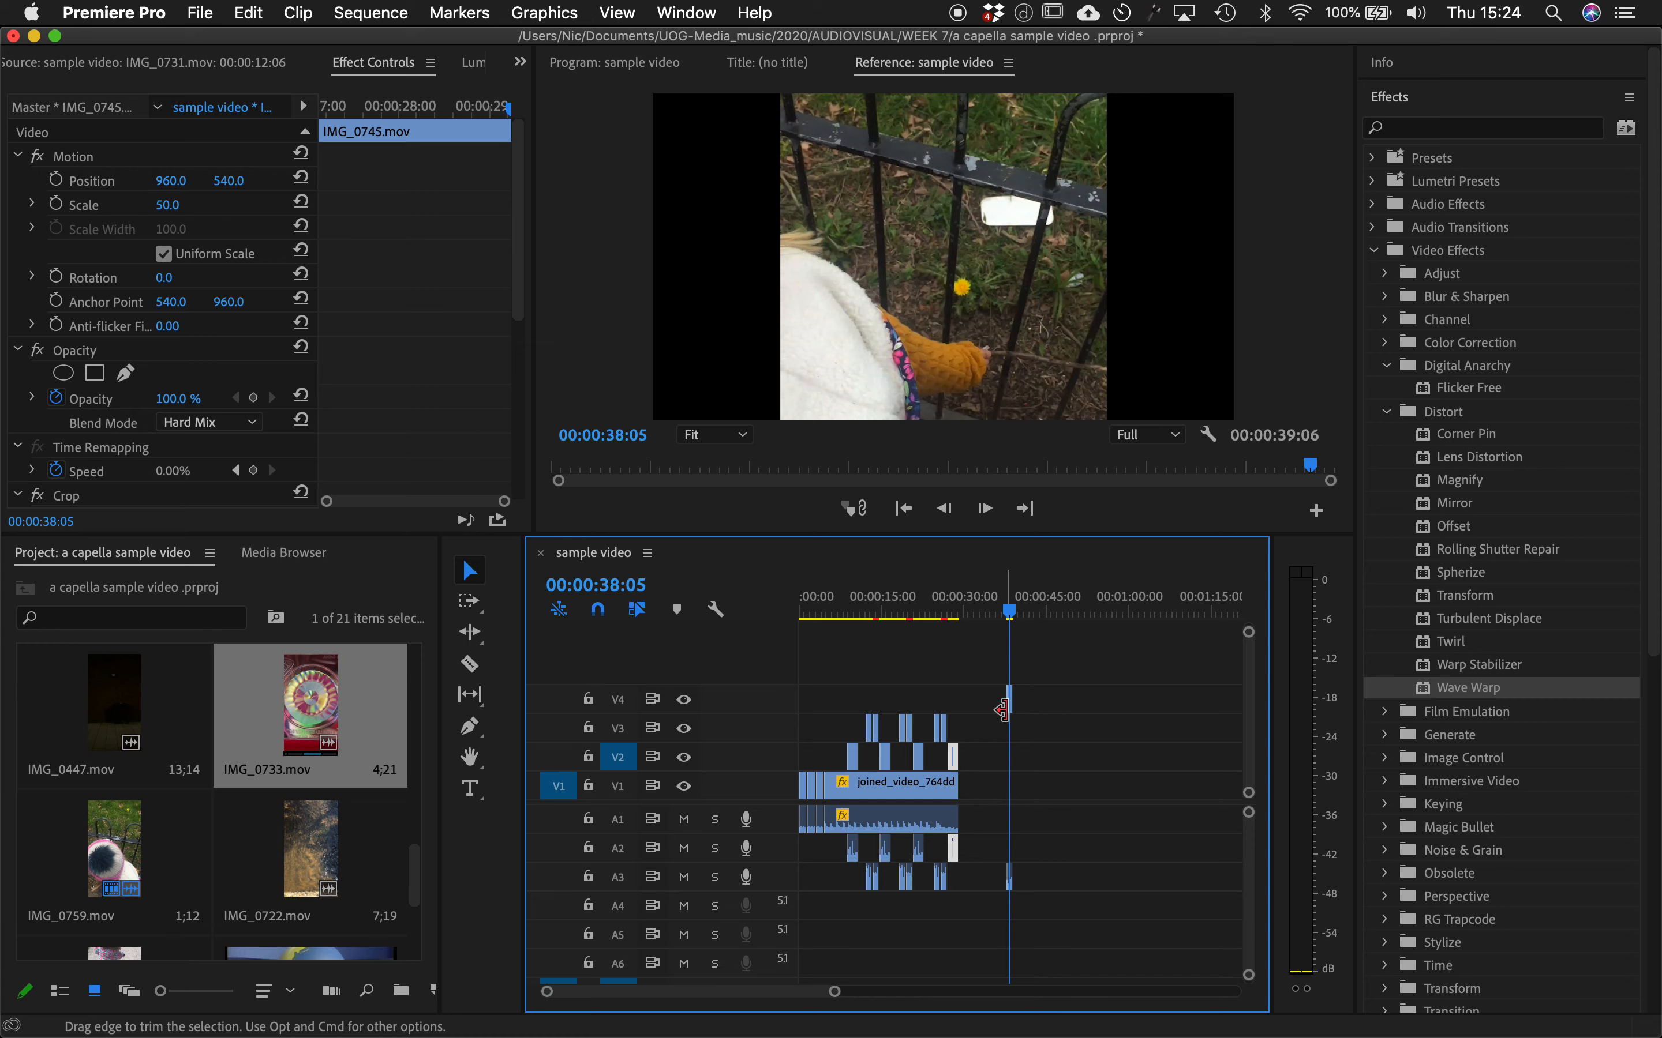
pyautogui.moveTo(1016, 709)
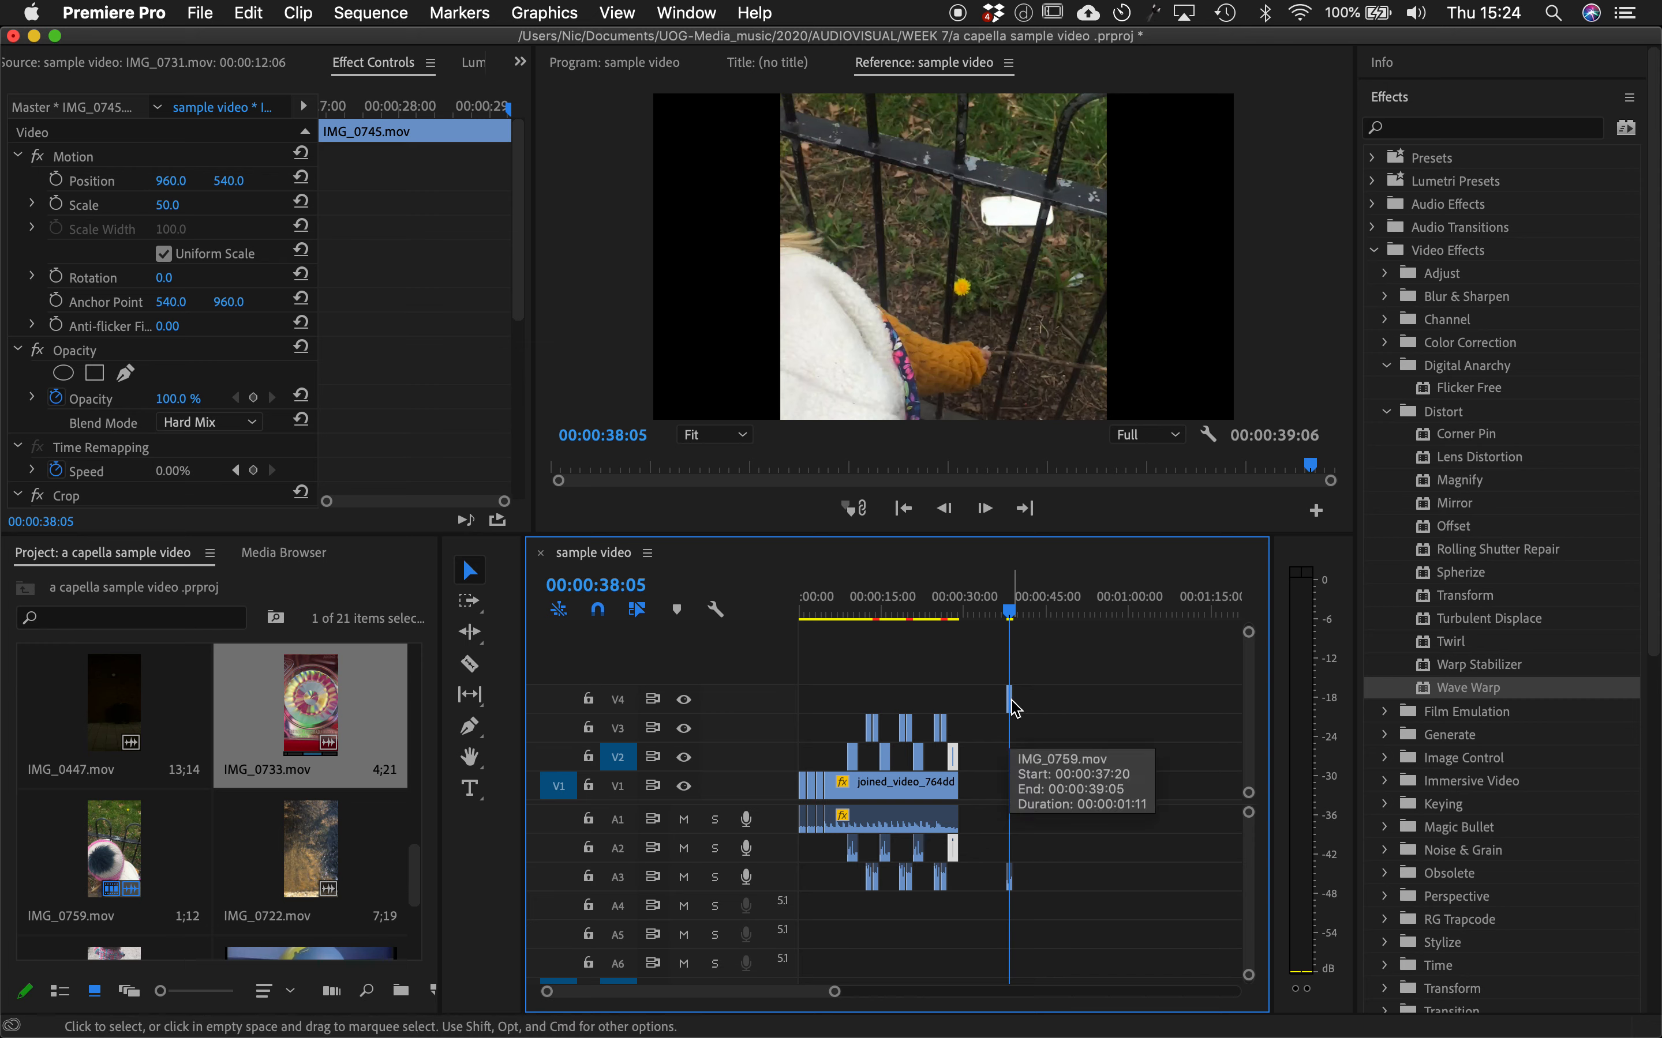
pyautogui.moveTo(1016, 709); pyautogui.dragTo(954, 704)
# - Move the IMG_0759.mov clip from the end of the sequence to V5, just before the first pair of V3 clips
pyautogui.press('=')
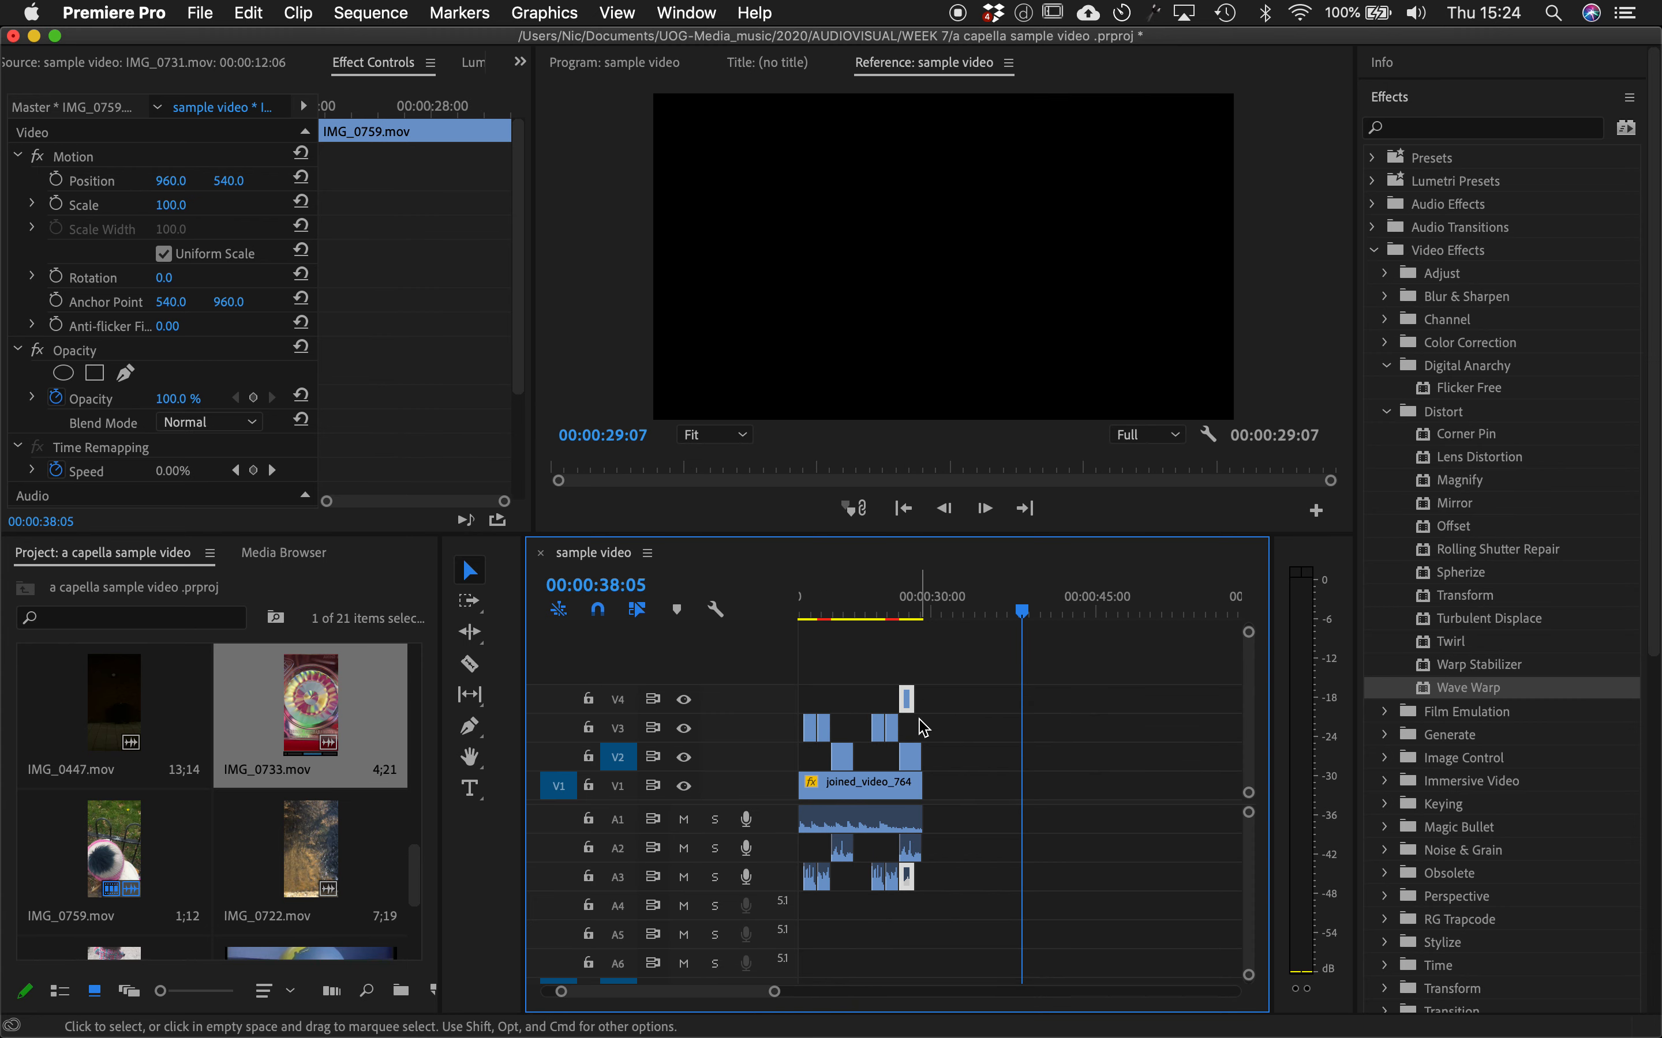
pyautogui.press('=')
pyautogui.press('=')
pyautogui.moveTo(693, 999)
pyautogui.mouseDown()
pyautogui.moveTo(754, 994)
pyautogui.moveTo(662, 994)
pyautogui.mouseUp()
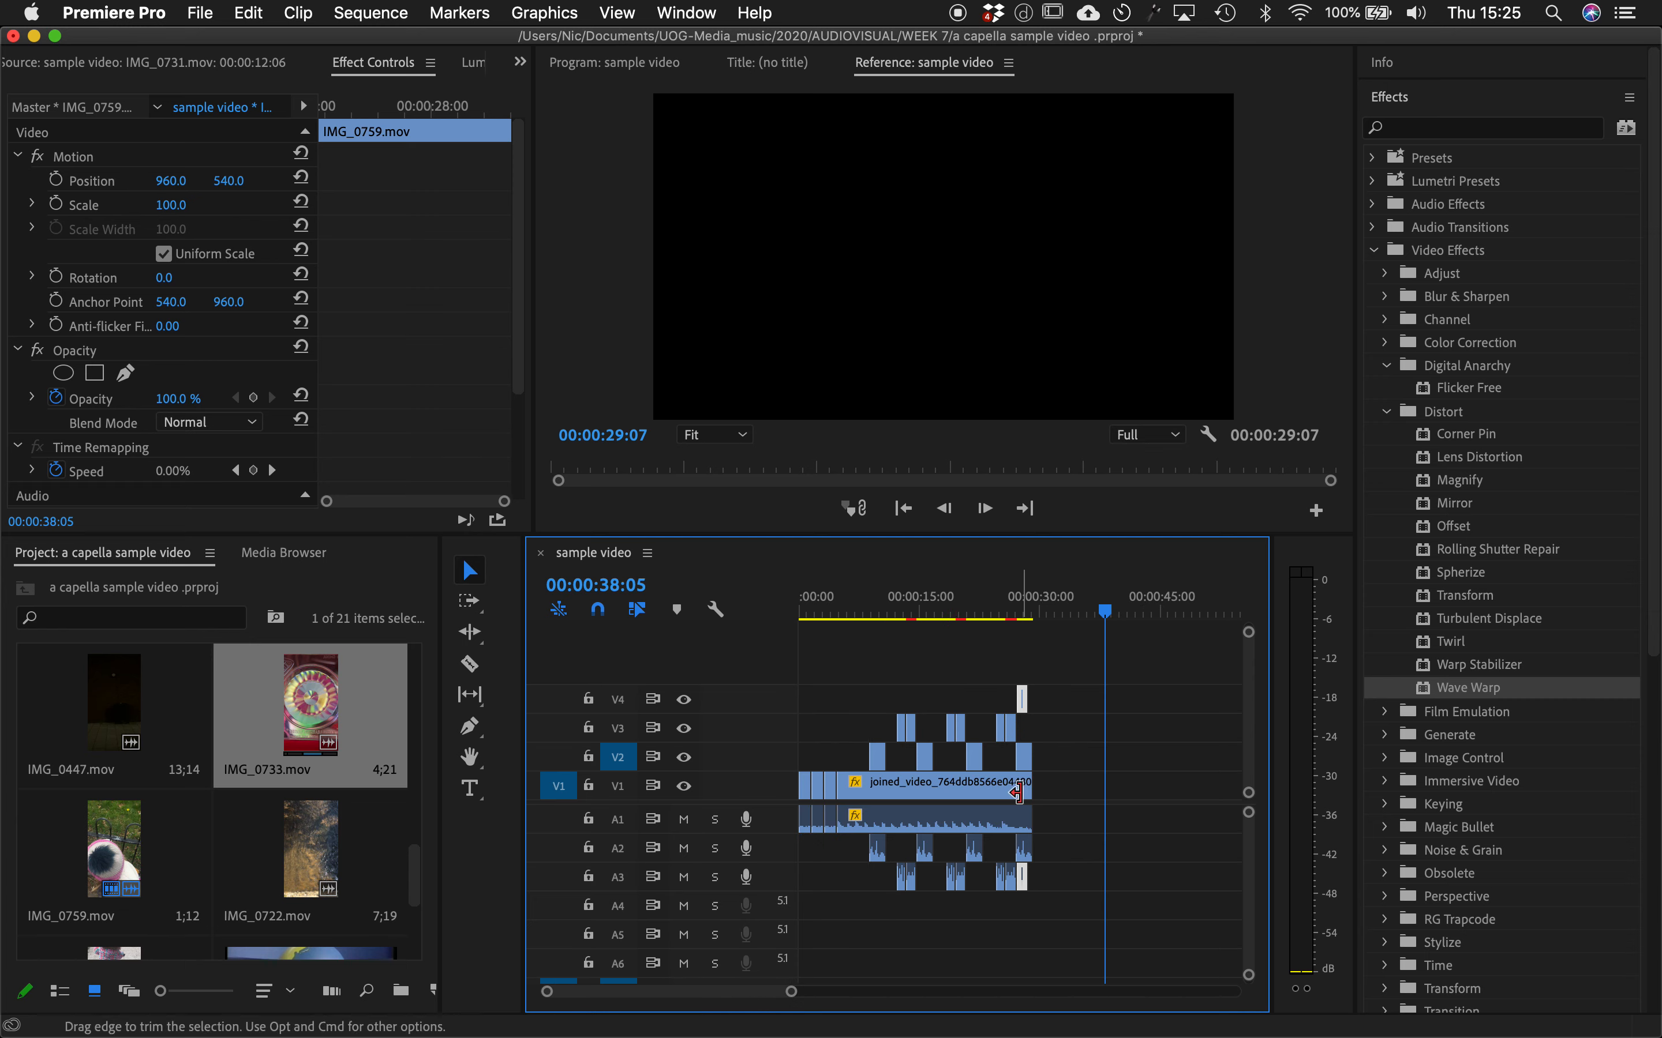
pyautogui.moveTo(1018, 608); pyautogui.dragTo(946, 606)
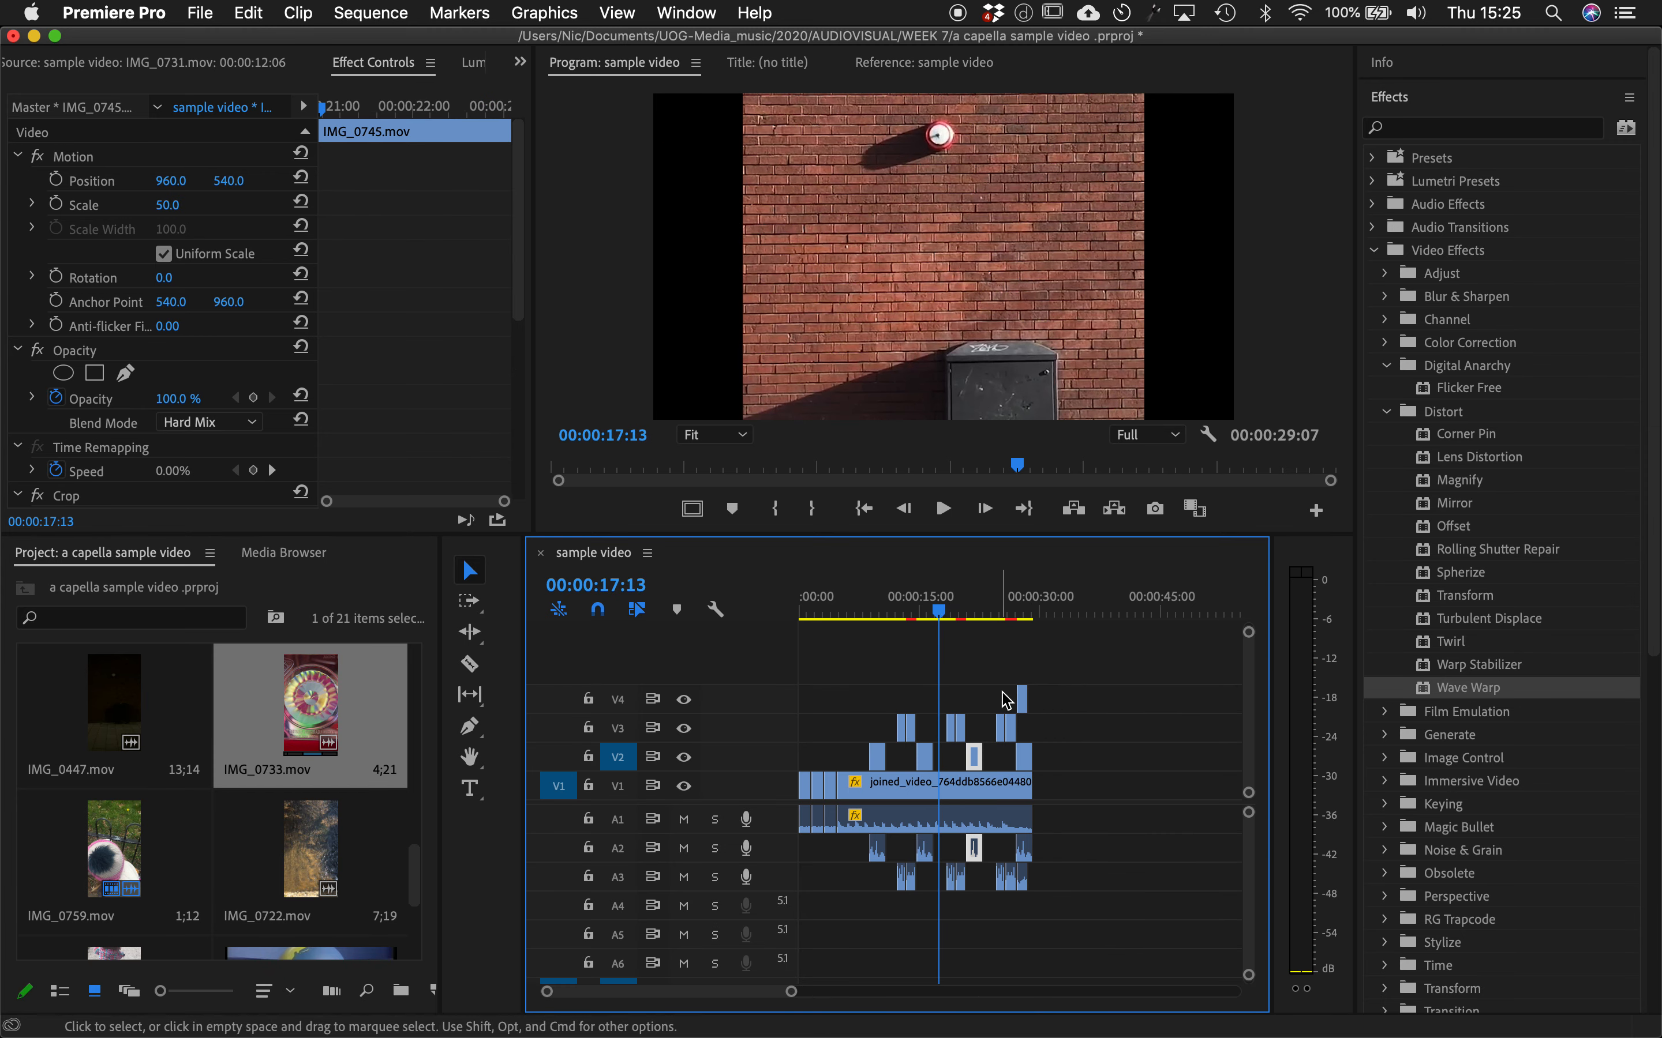
pyautogui.moveTo(1022, 700); pyautogui.dragTo(886, 676)
# - Place the IMG_0759.mov clip on V3 directly before the first V3 clips and trim its start to the end of the IMG_0745.mov clip on V2
pyautogui.moveTo(875, 587); pyautogui.dragTo(896, 594)
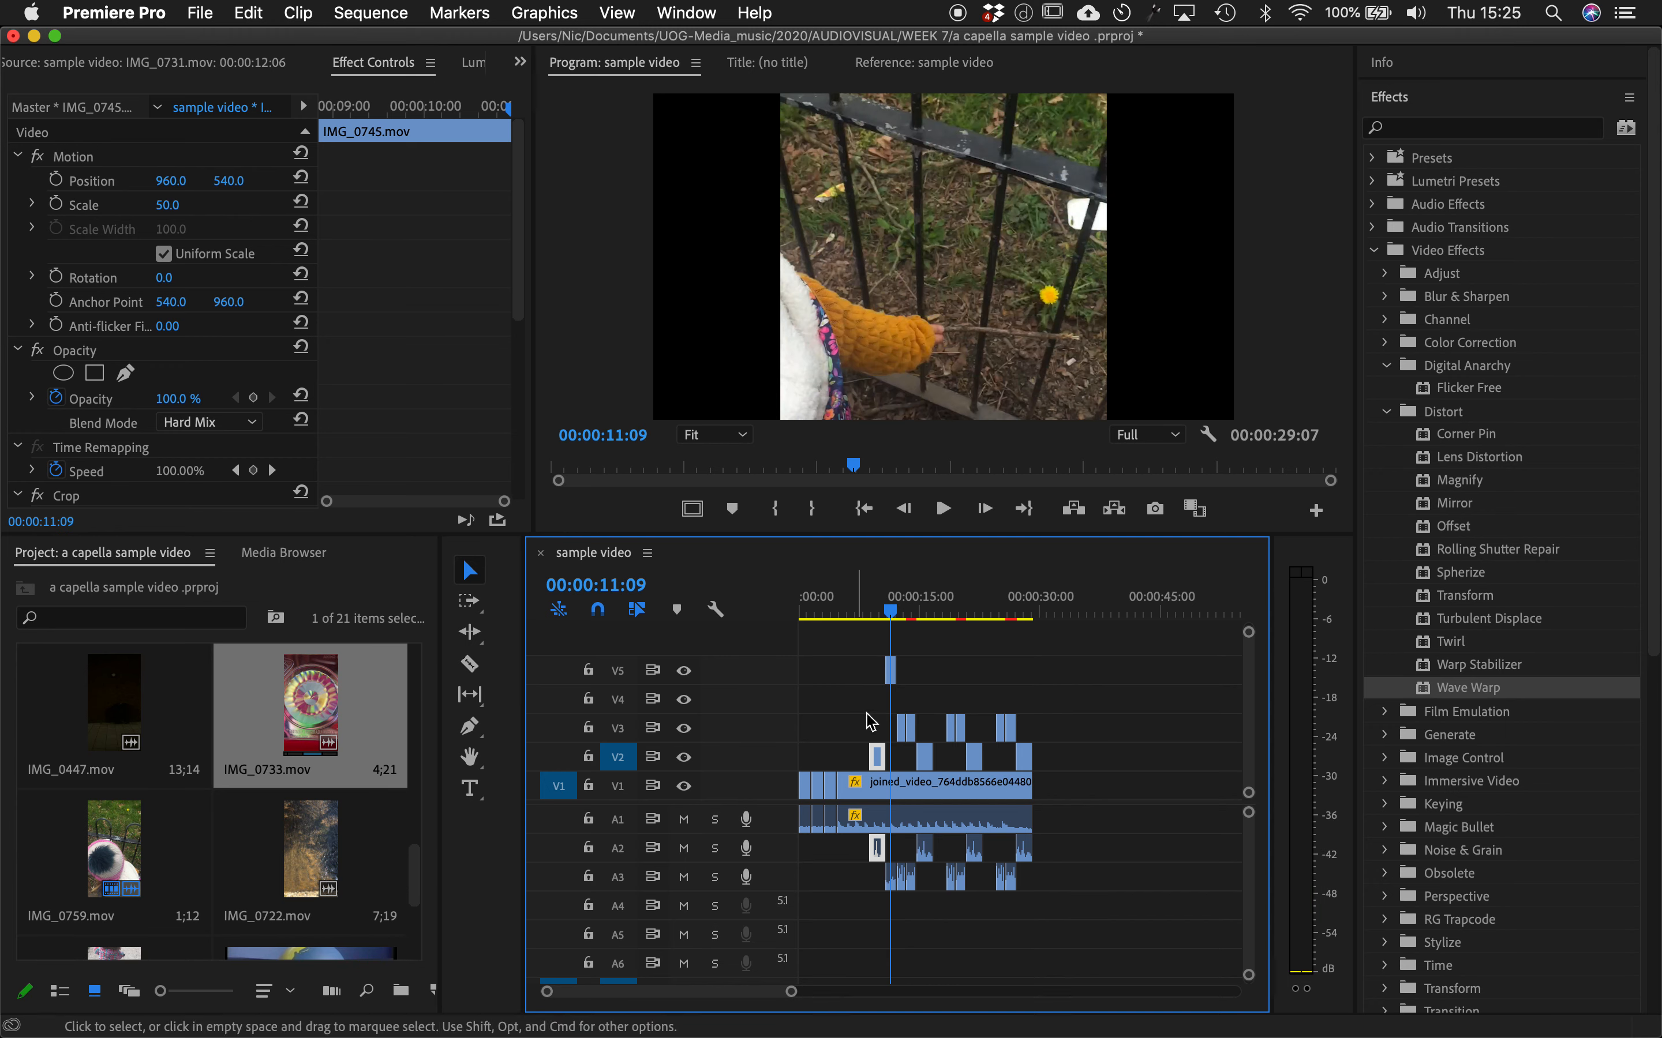
pyautogui.moveTo(893, 677); pyautogui.dragTo(892, 725)
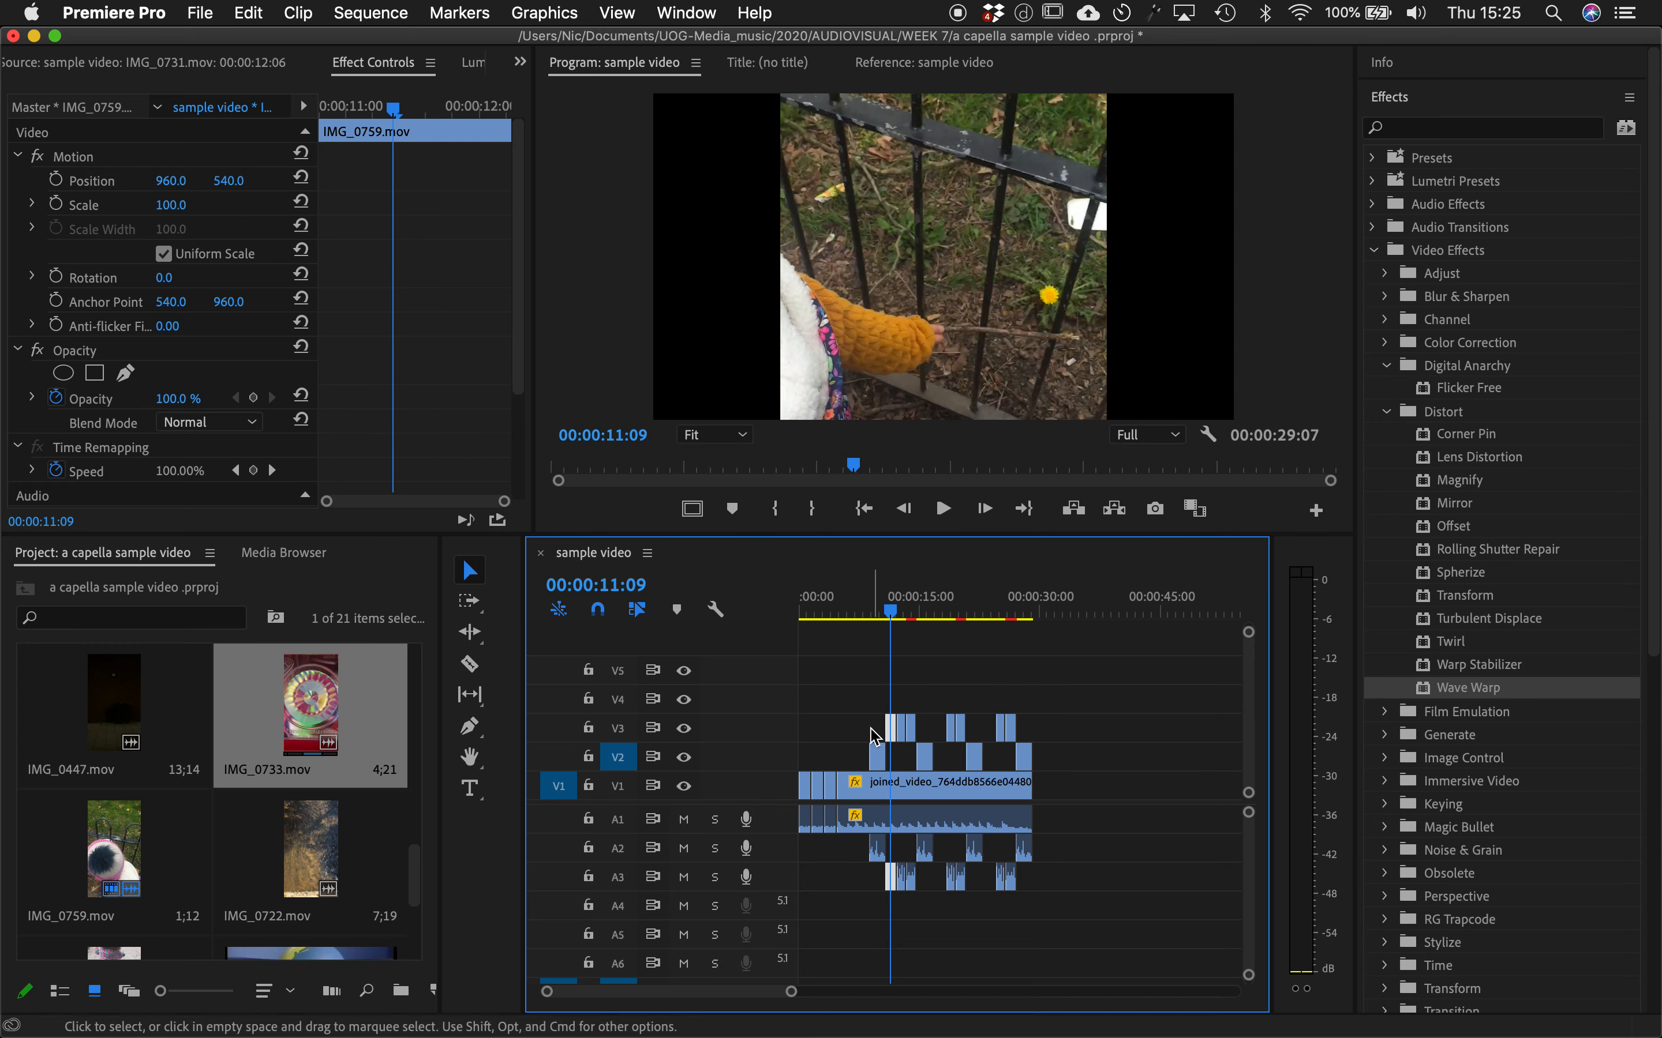
pyautogui.scroll(5, 875, 736)
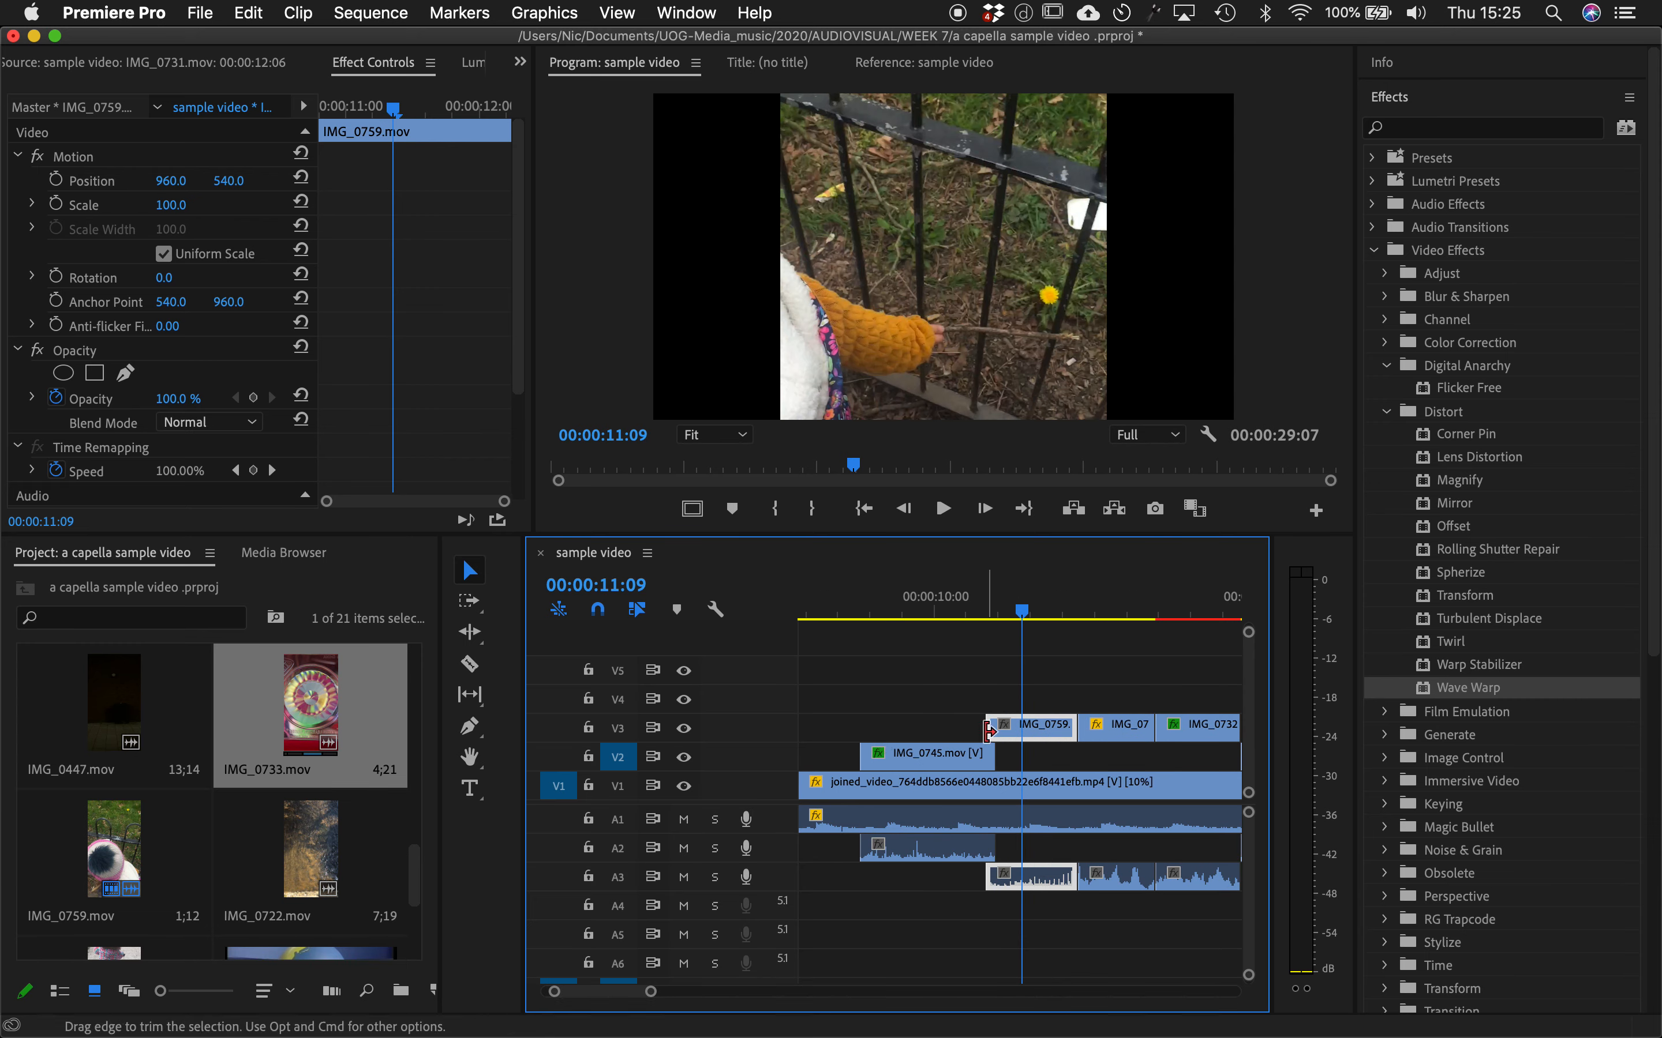
pyautogui.moveTo(989, 728); pyautogui.dragTo(997, 728)
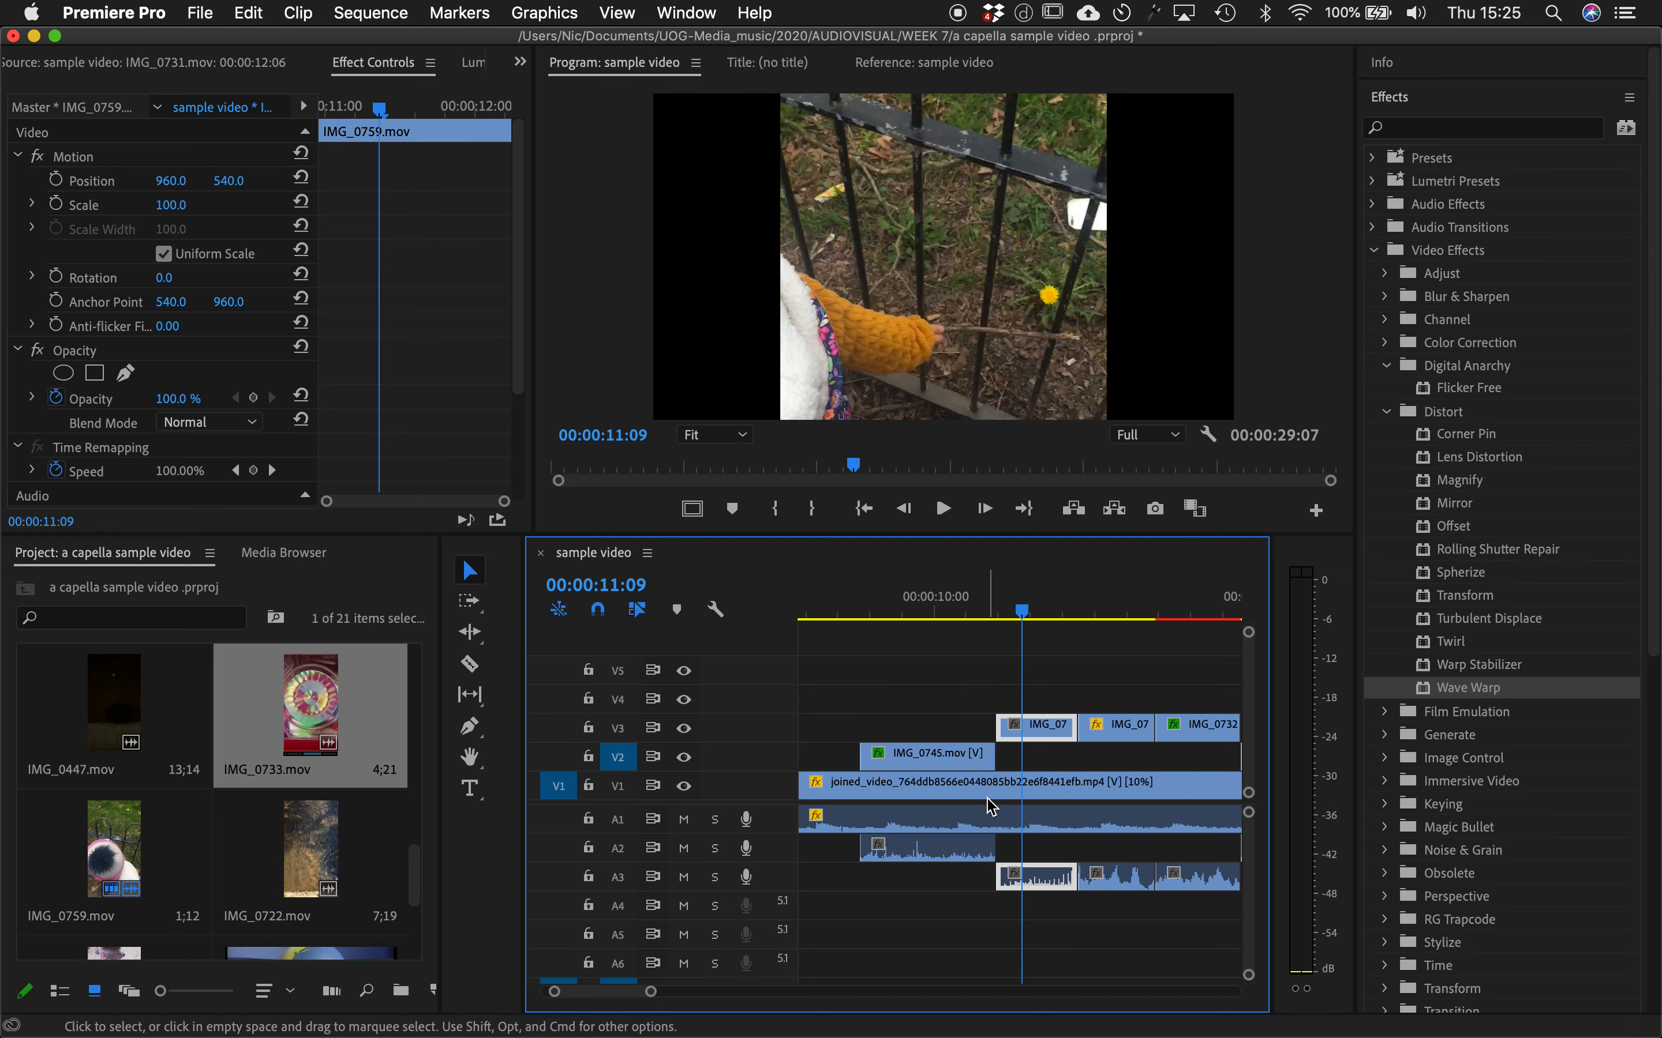
# - Set the blend mode of the IMG_0759.mov clip on V3 to Difference and play back that section
pyautogui.scroll(-2, 991, 804)
pyautogui.moveTo(919, 611)
pyautogui.mouseDown()
pyautogui.moveTo(970, 617)
pyautogui.moveTo(938, 612)
pyautogui.mouseUp()
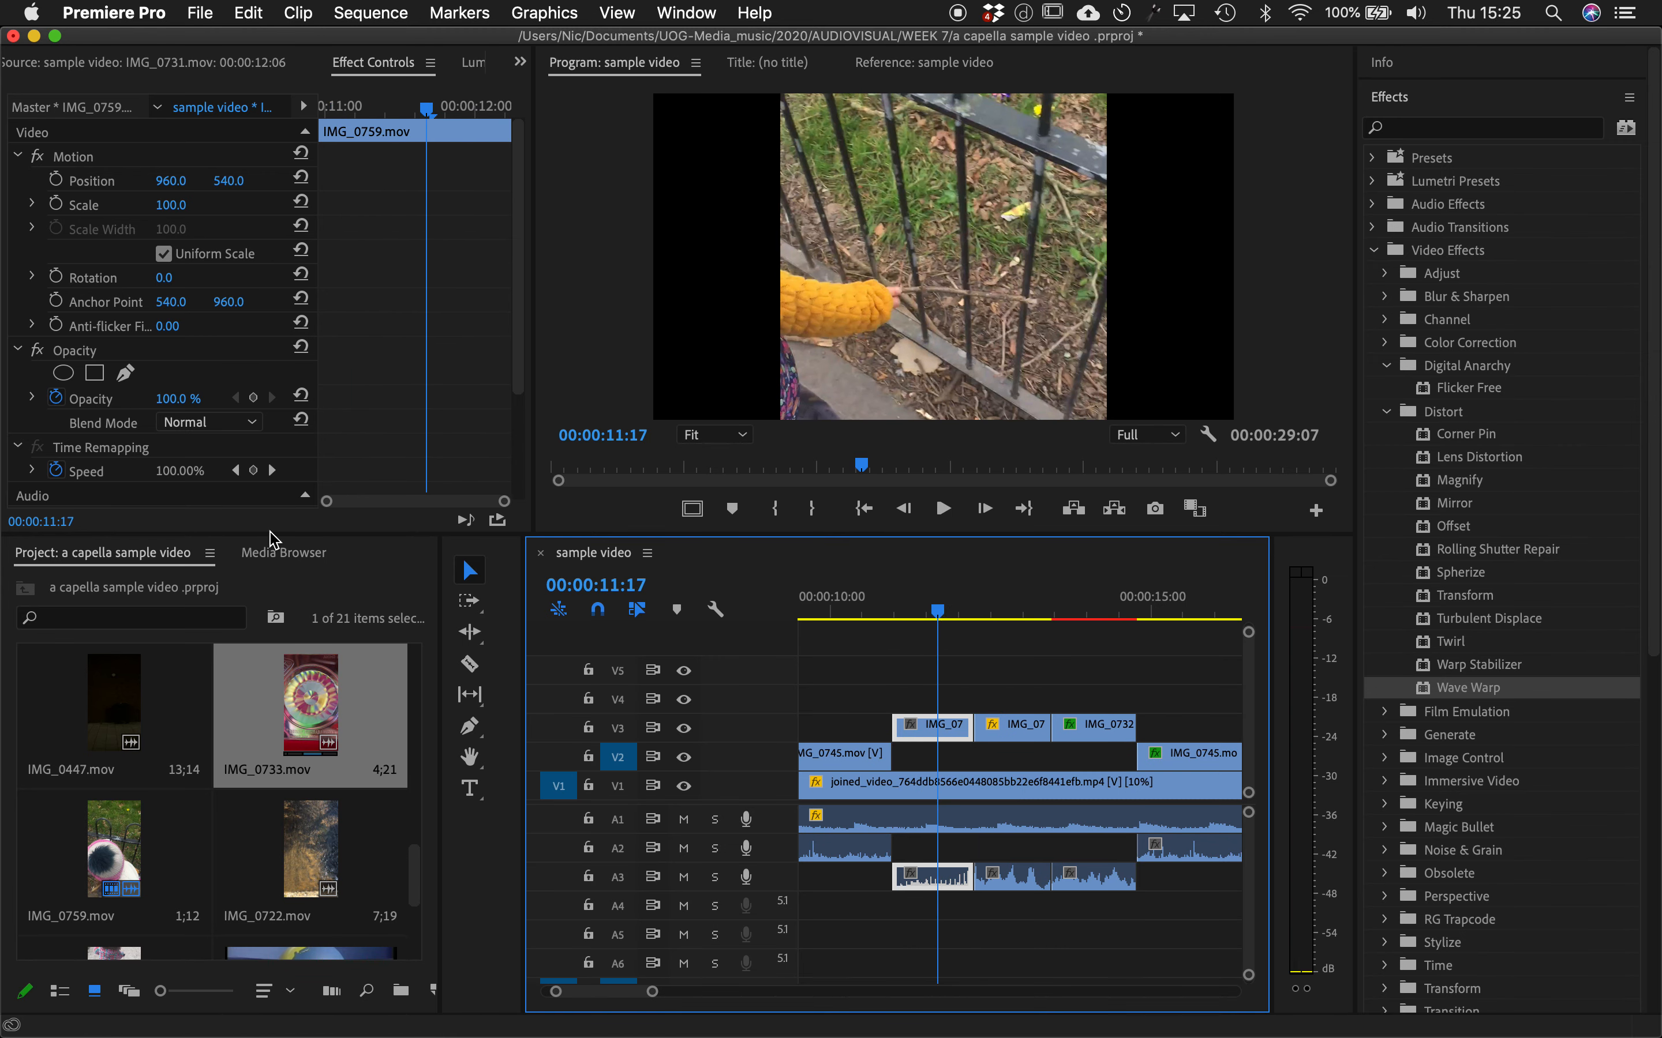
pyautogui.click(194, 423)
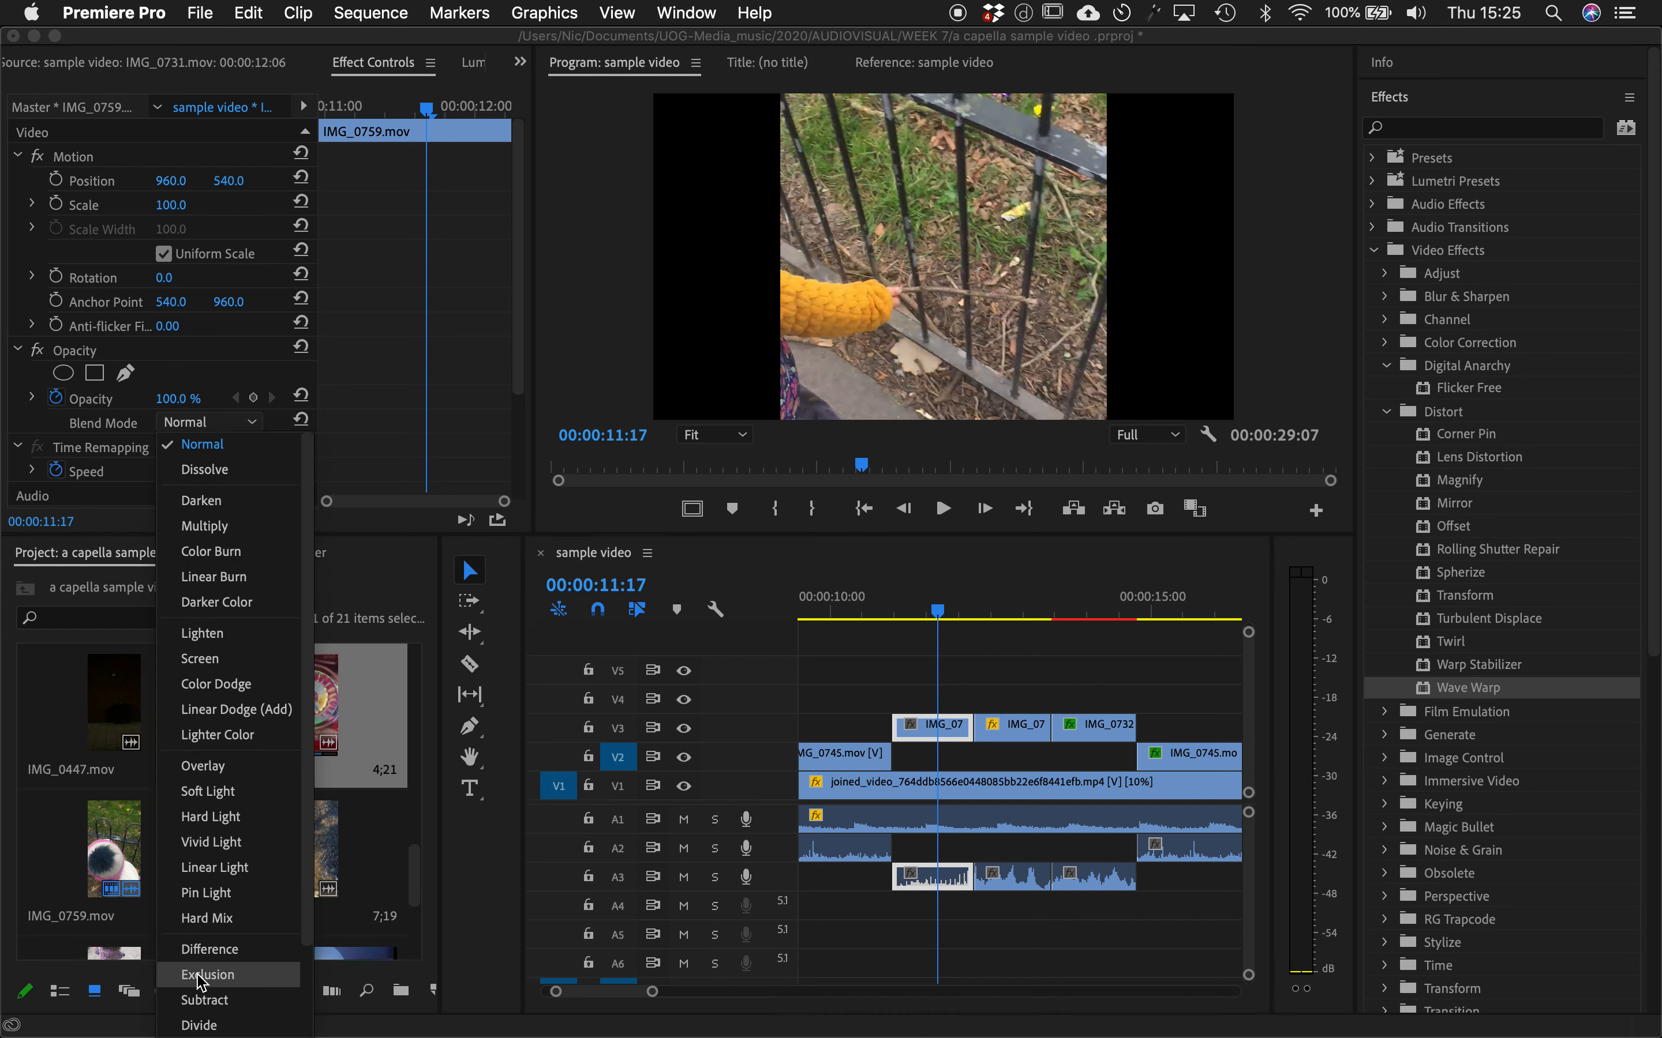
pyautogui.click(202, 955)
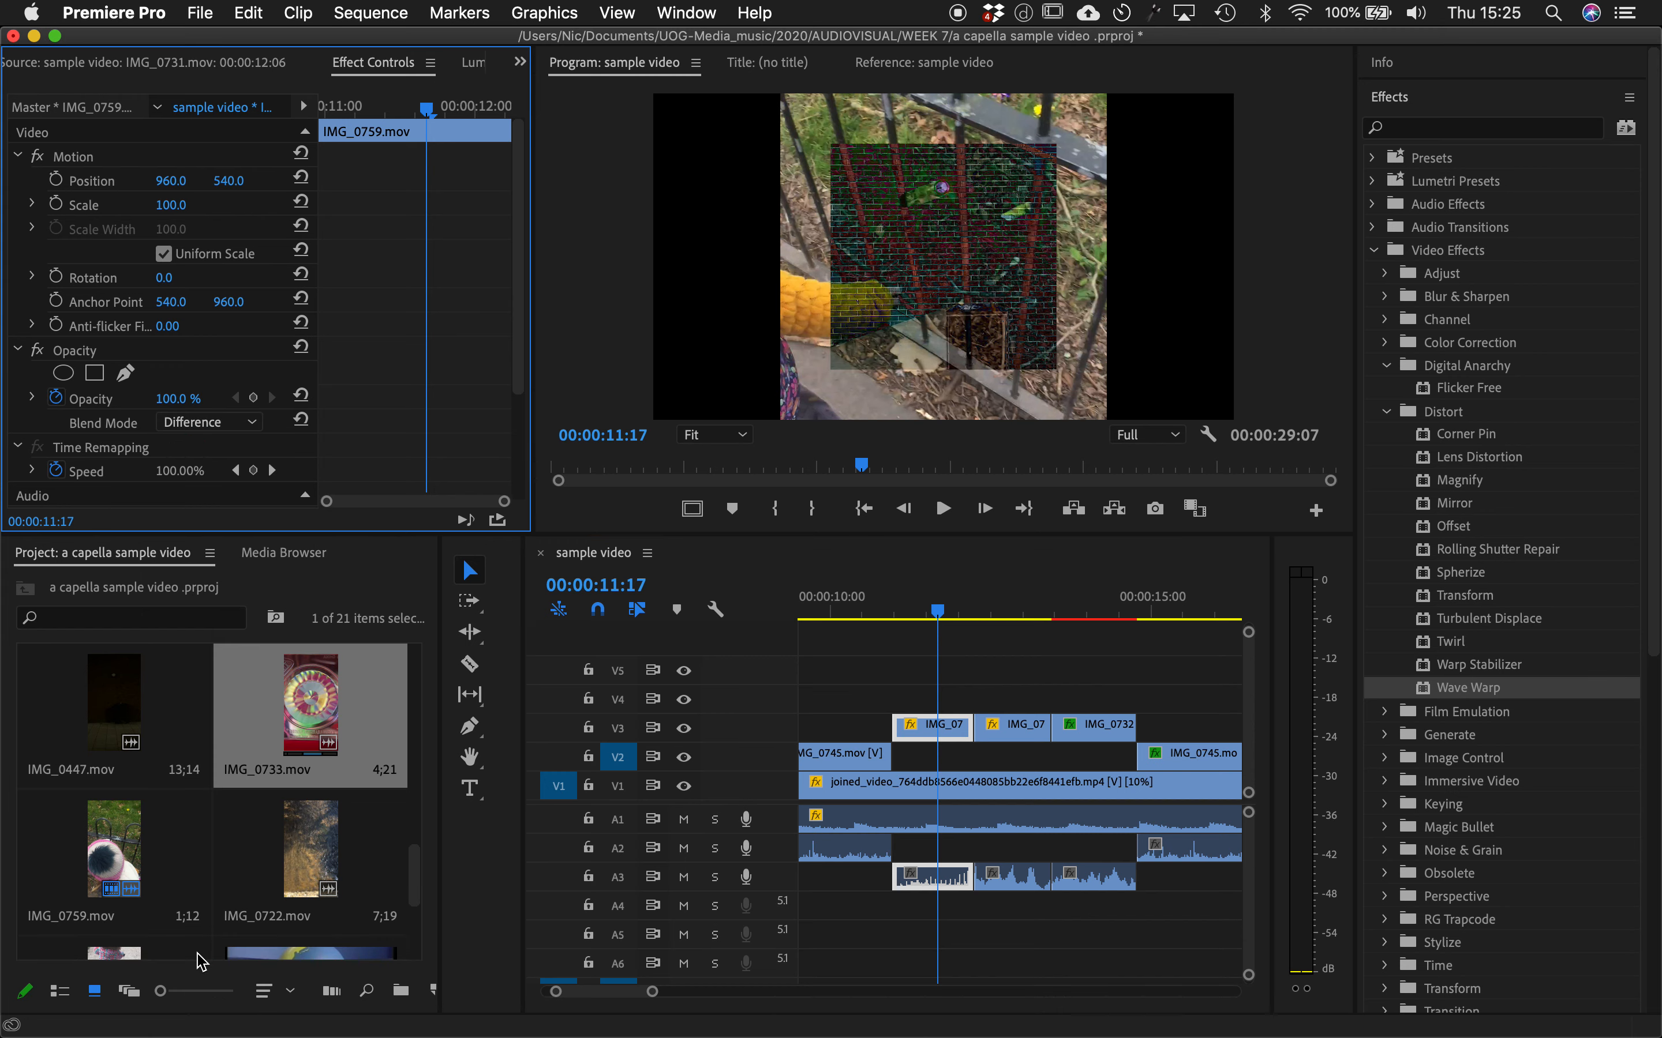
pyautogui.press('space')
pyautogui.press('space')
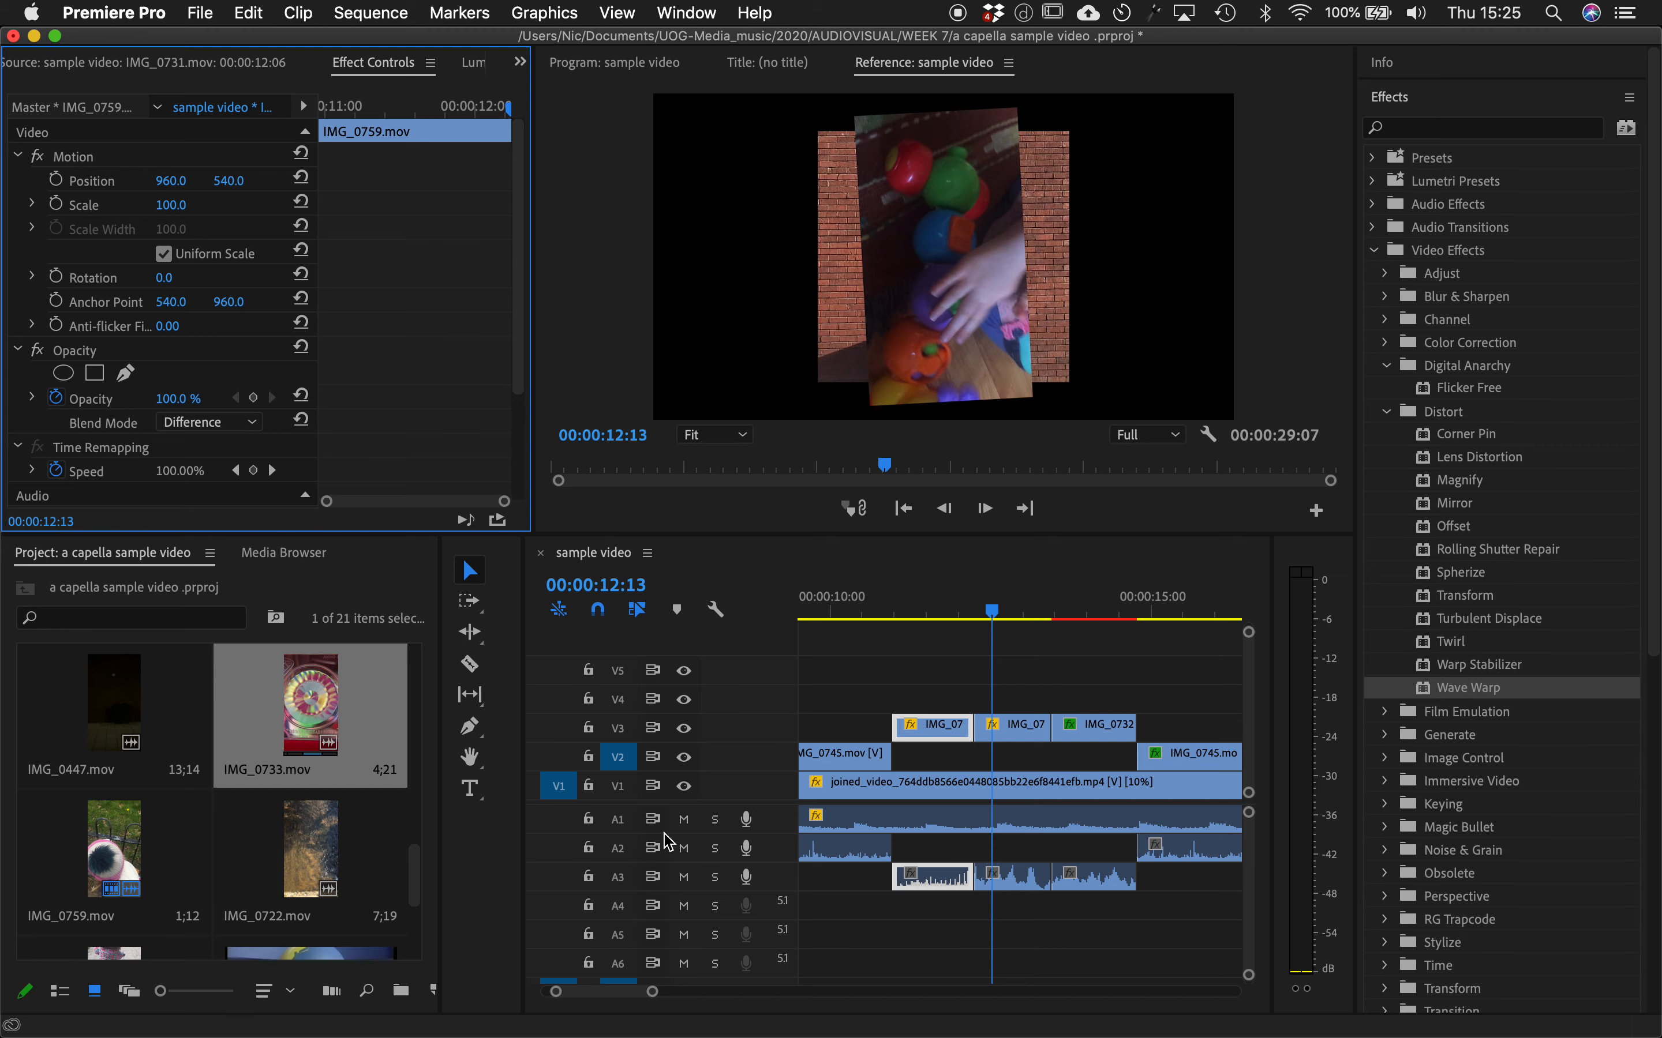
pyautogui.moveTo(910, 598)
pyautogui.mouseDown()
pyautogui.moveTo(900, 610)
pyautogui.moveTo(1057, 618)
pyautogui.moveTo(931, 622)
pyautogui.mouseUp()
# - Duplicate the IMG_0759.mov clip with its audio on V3, directly before the second group of overlay clips
pyautogui.moveTo(653, 1000); pyautogui.dragTo(660, 998)
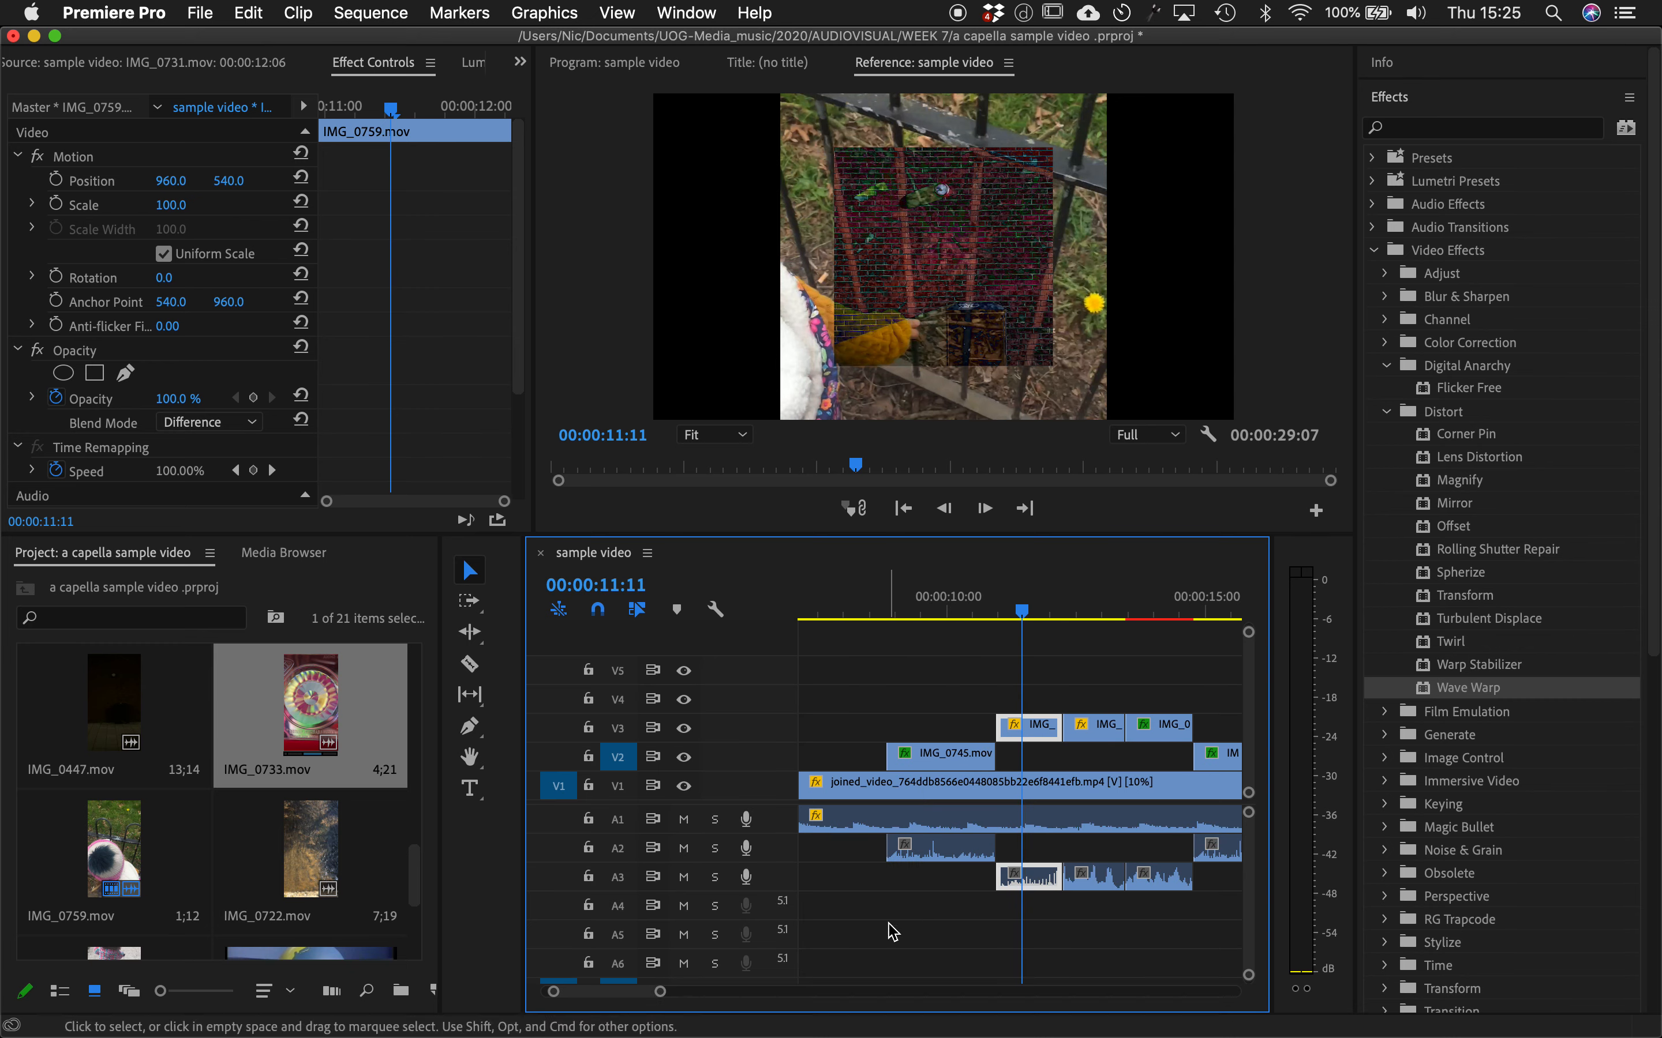
pyautogui.hscroll(3, 893, 932)
pyautogui.hscroll(3, 892, 932)
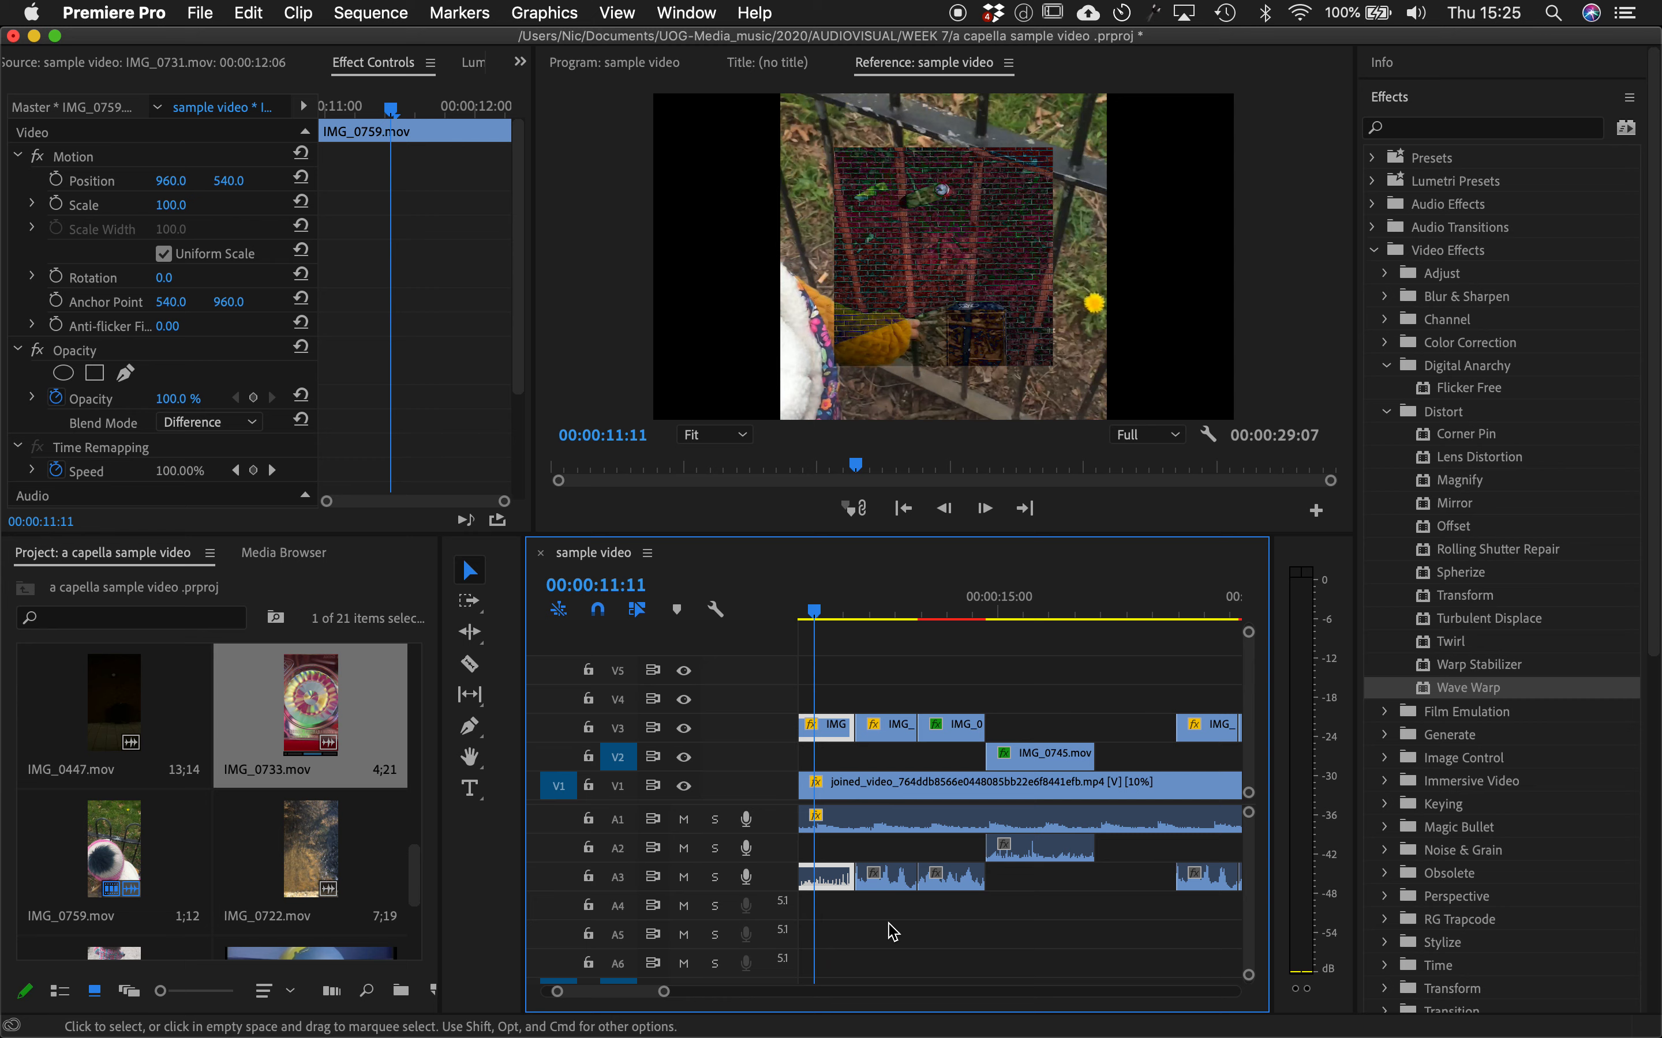
pyautogui.moveTo(827, 886); pyautogui.dragTo(1146, 893)
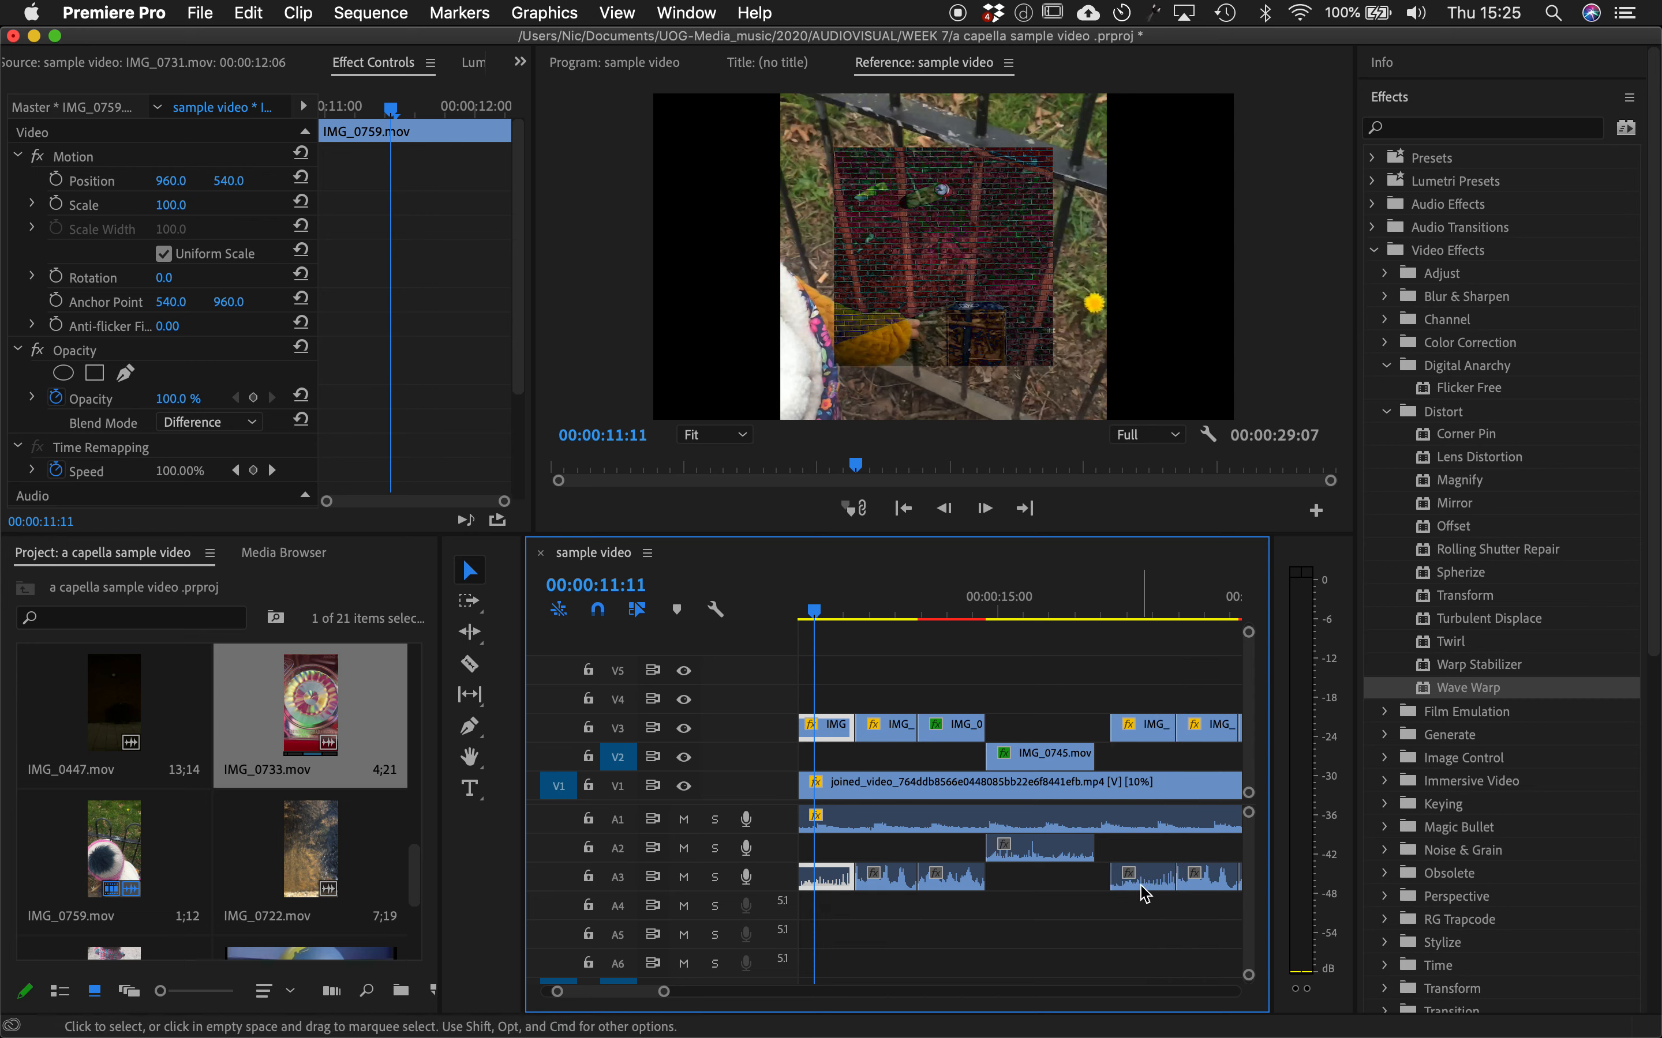
pyautogui.scroll(3, 1084, 936)
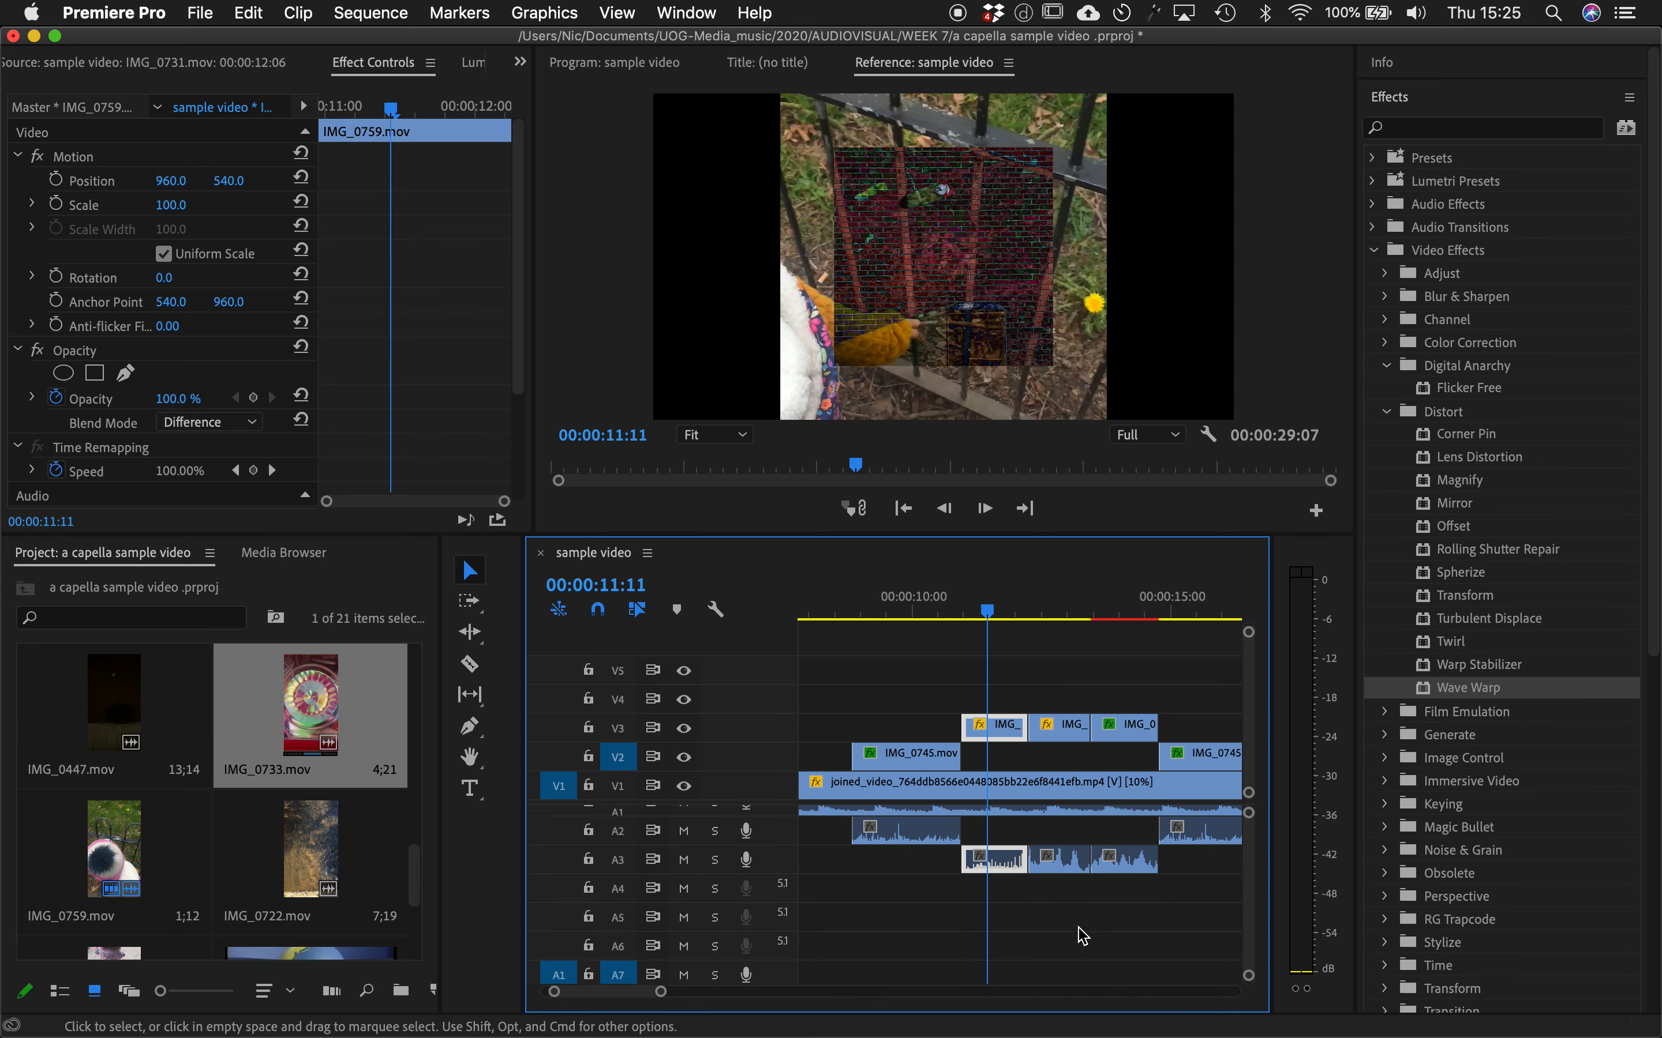
pyautogui.scroll(-4, 1083, 937)
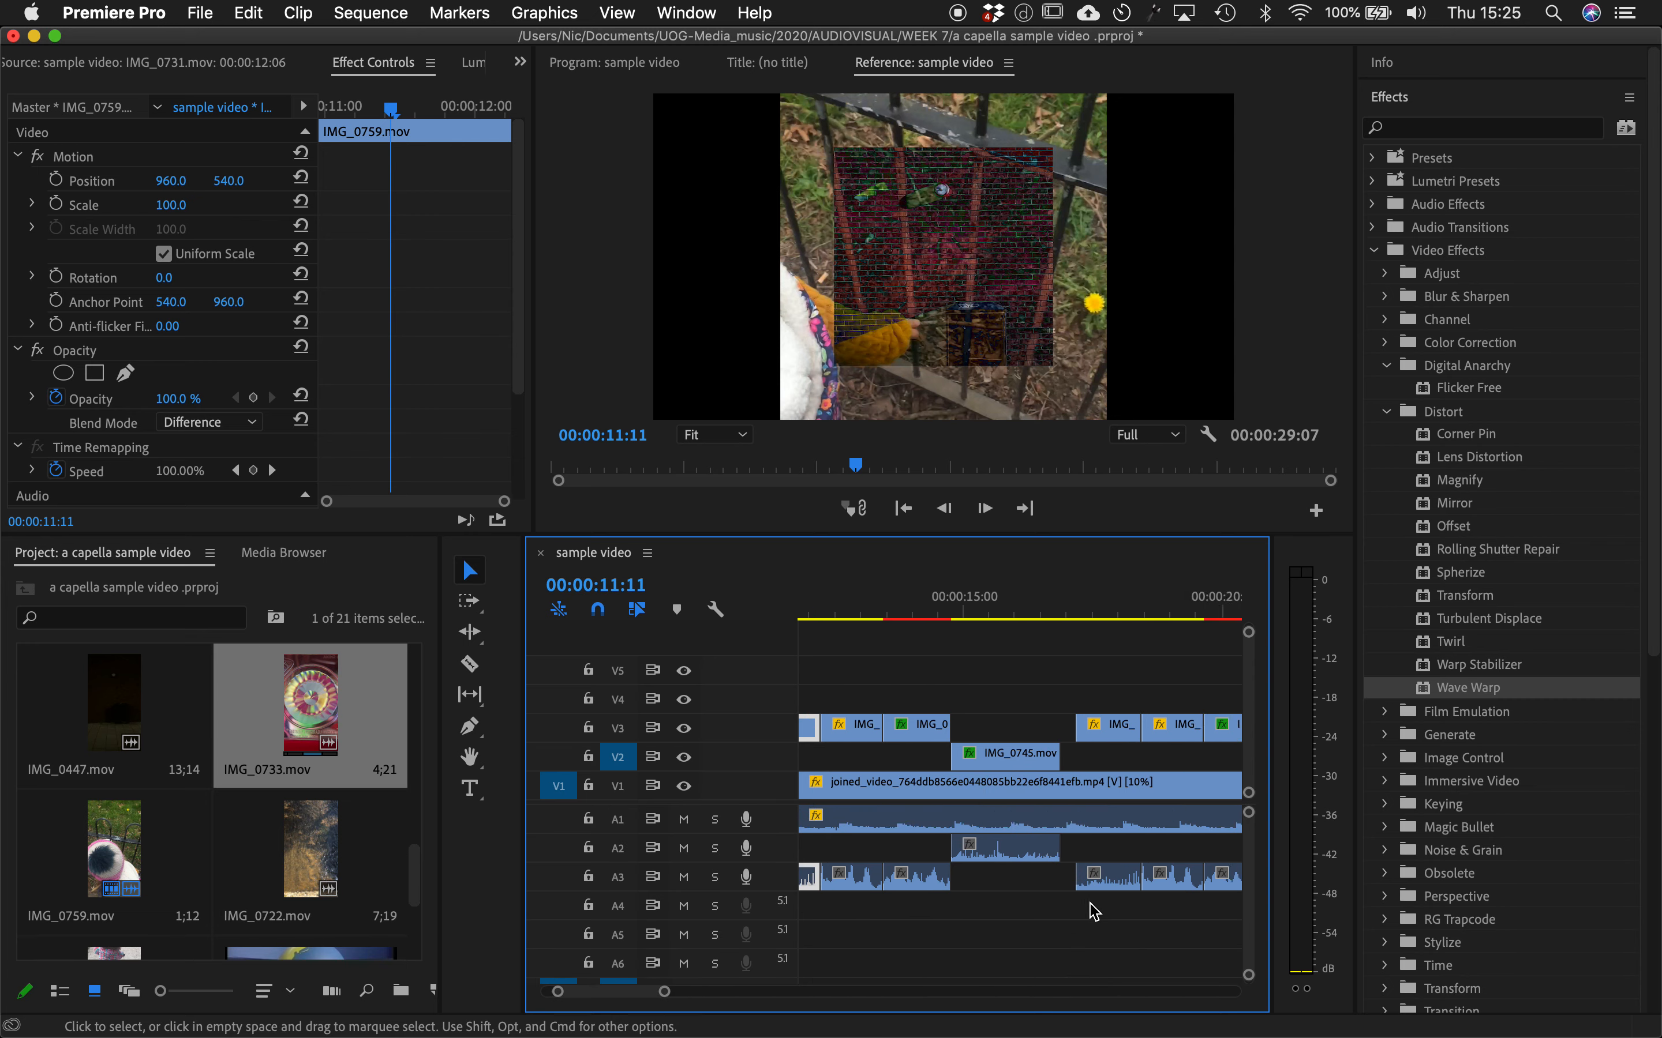
# - Duplicate the IMG_0759.mov clip with its audio on V3, directly before the third group of overlay clips
pyautogui.scroll(-2, 1092, 912)
pyautogui.scroll(-2, 937, 879)
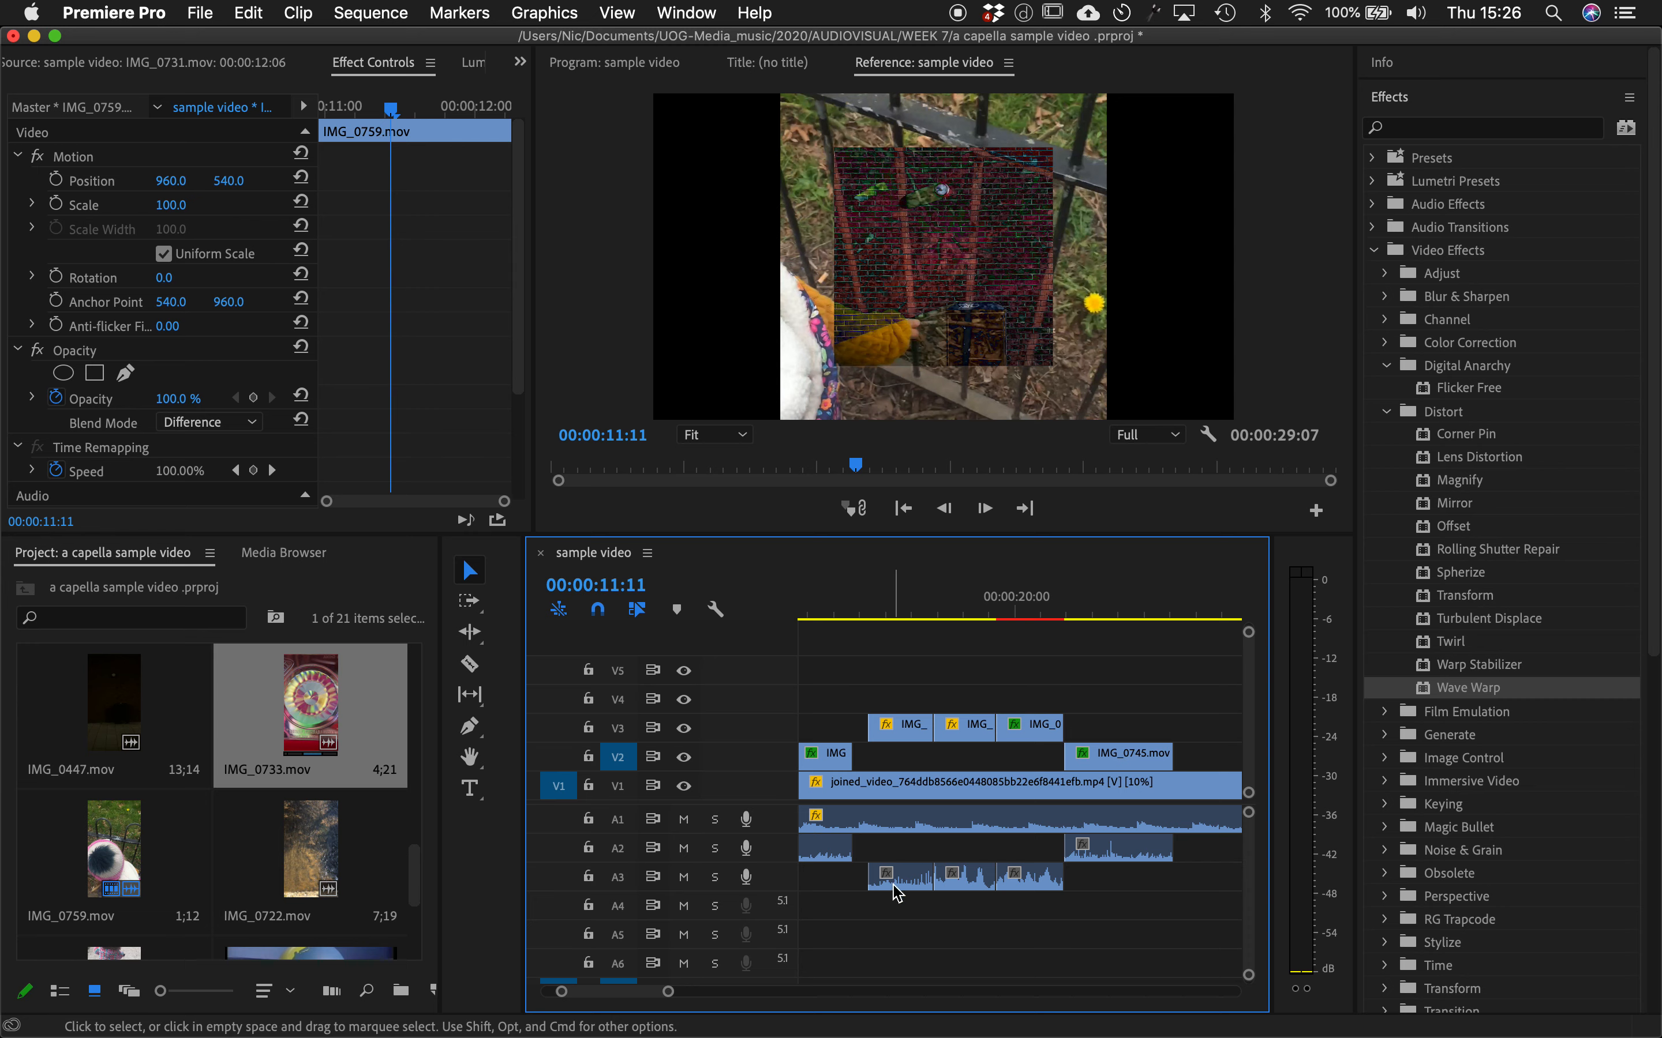
pyautogui.scroll(-1, 900, 890)
pyautogui.moveTo(837, 890)
pyautogui.mouseDown()
pyautogui.moveTo(996, 891)
pyautogui.moveTo(838, 890)
pyautogui.moveTo(840, 867)
pyautogui.mouseUp()
pyautogui.click(834, 736)
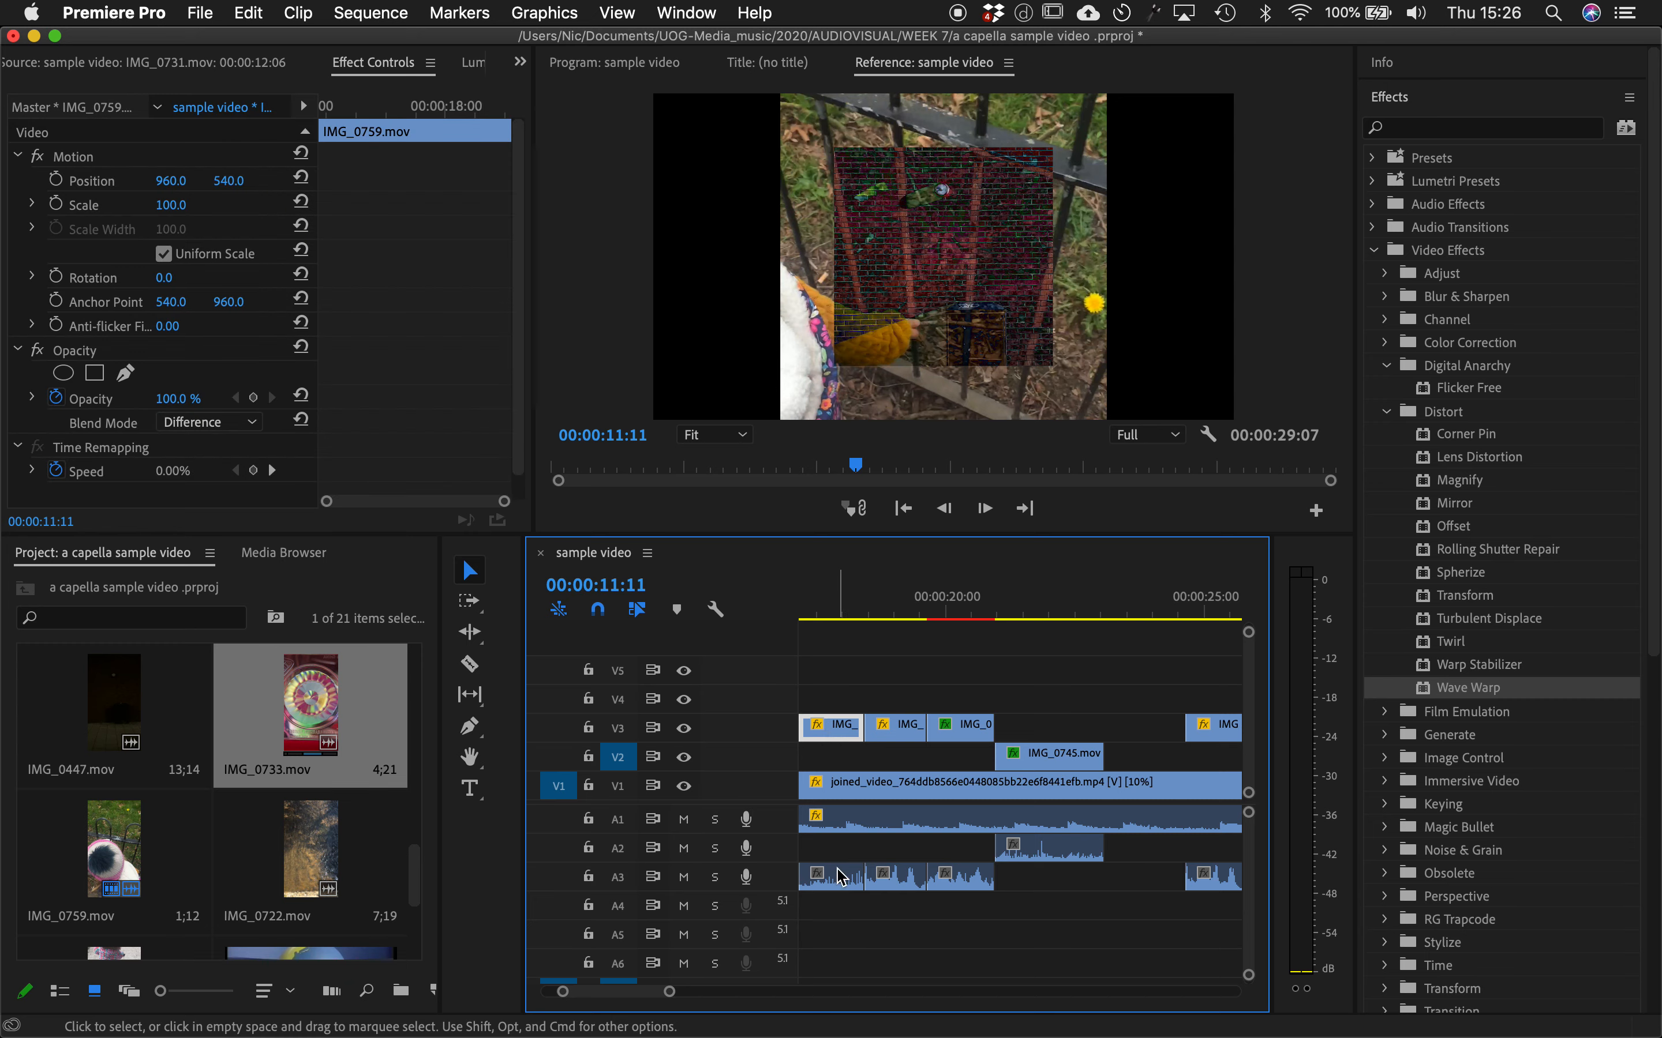
pyautogui.click(843, 883)
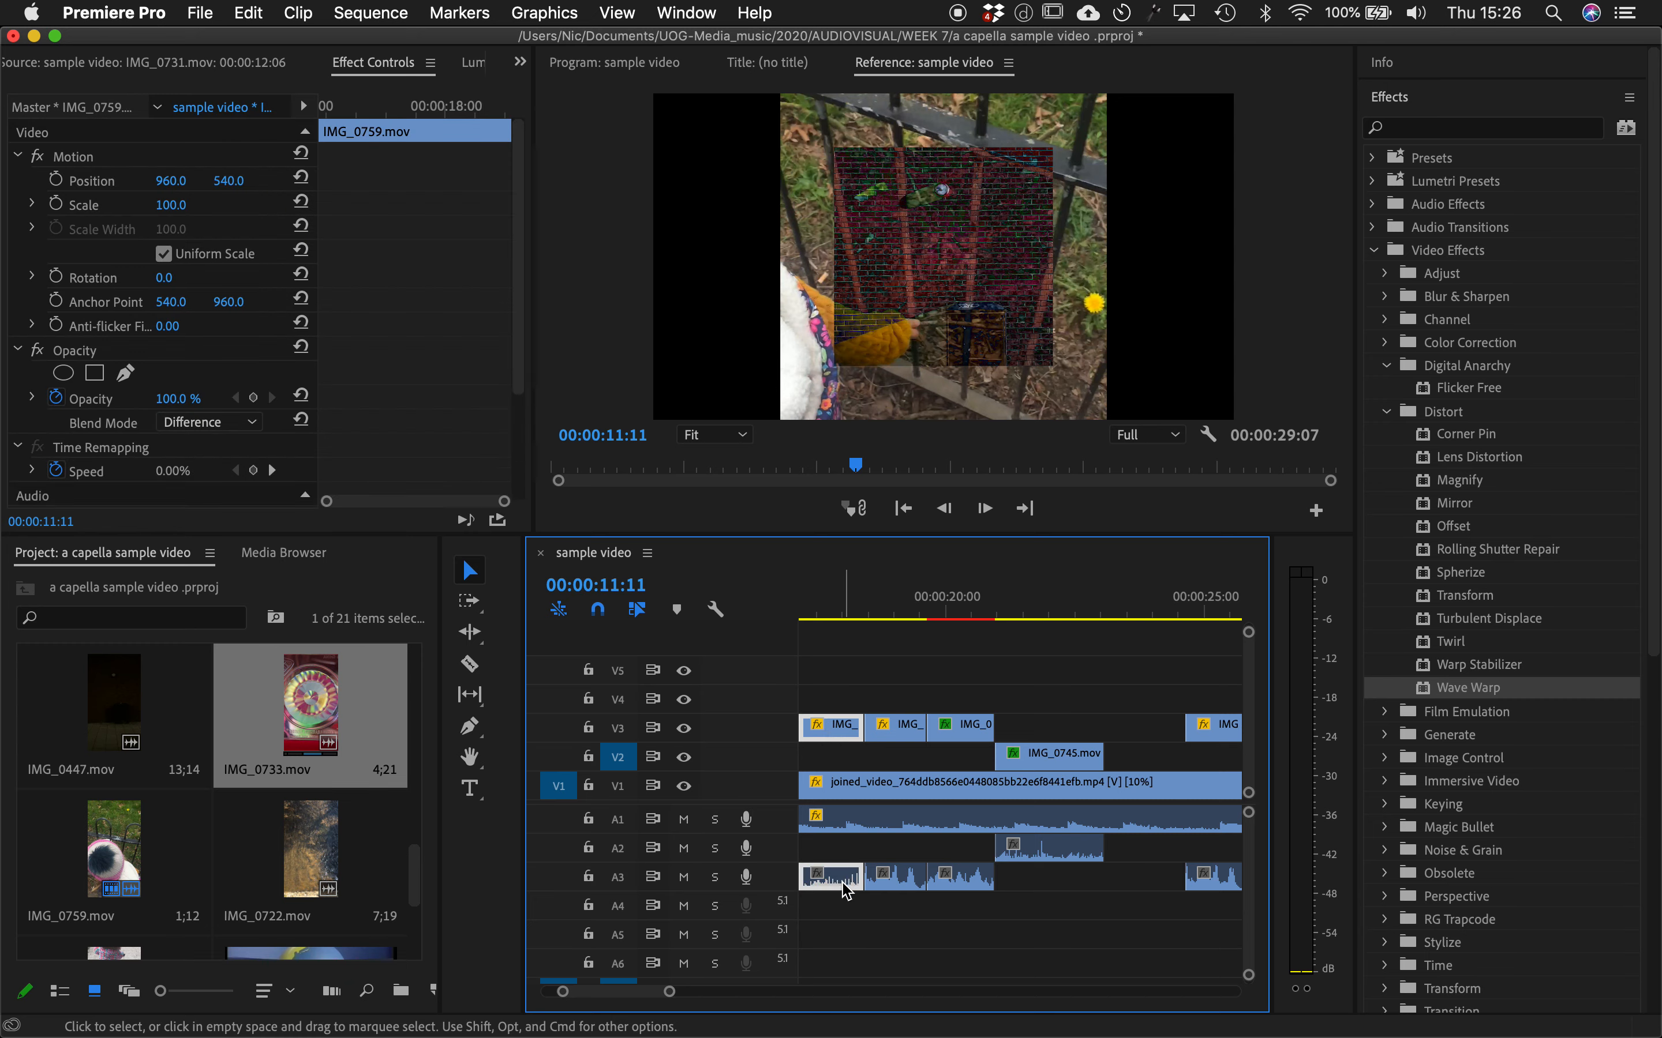
pyautogui.click(839, 687)
pyautogui.click(841, 728)
pyautogui.moveTo(839, 740); pyautogui.dragTo(1157, 750)
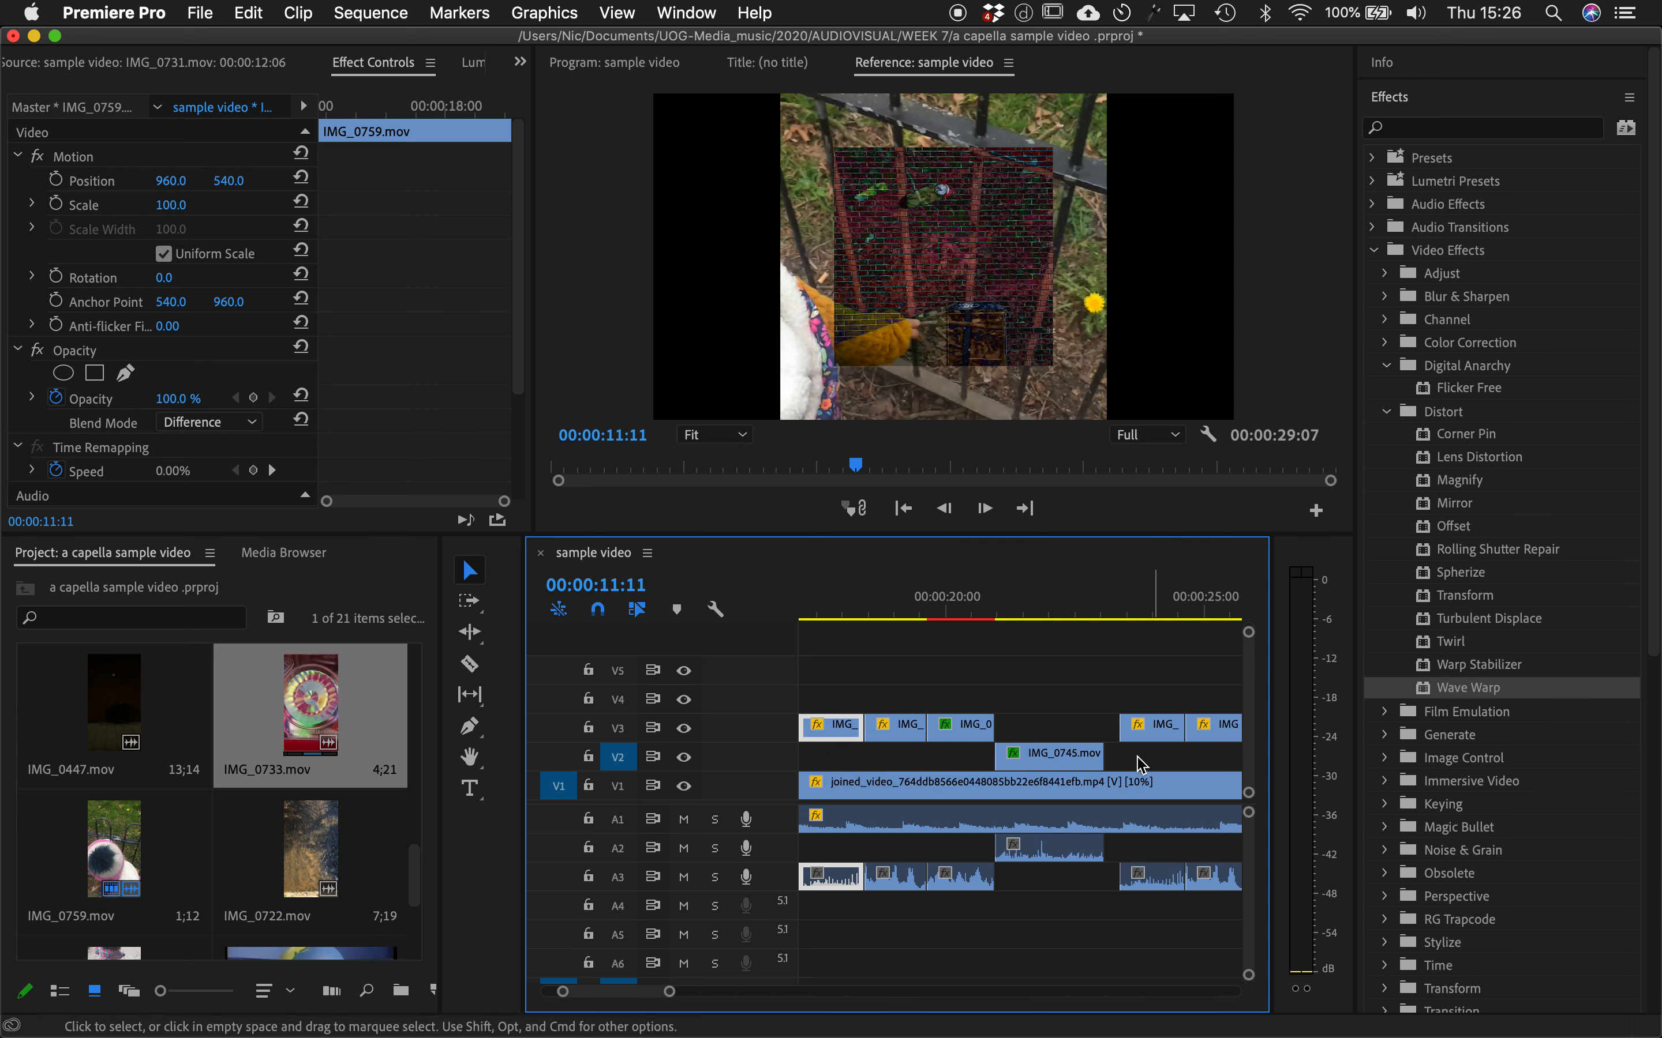
# - With snapping off, nudge the IMG_0745.mov clips on V2 so small gaps separate them from the neighbouring V3 clips
pyautogui.hscroll(3, 1102, 814)
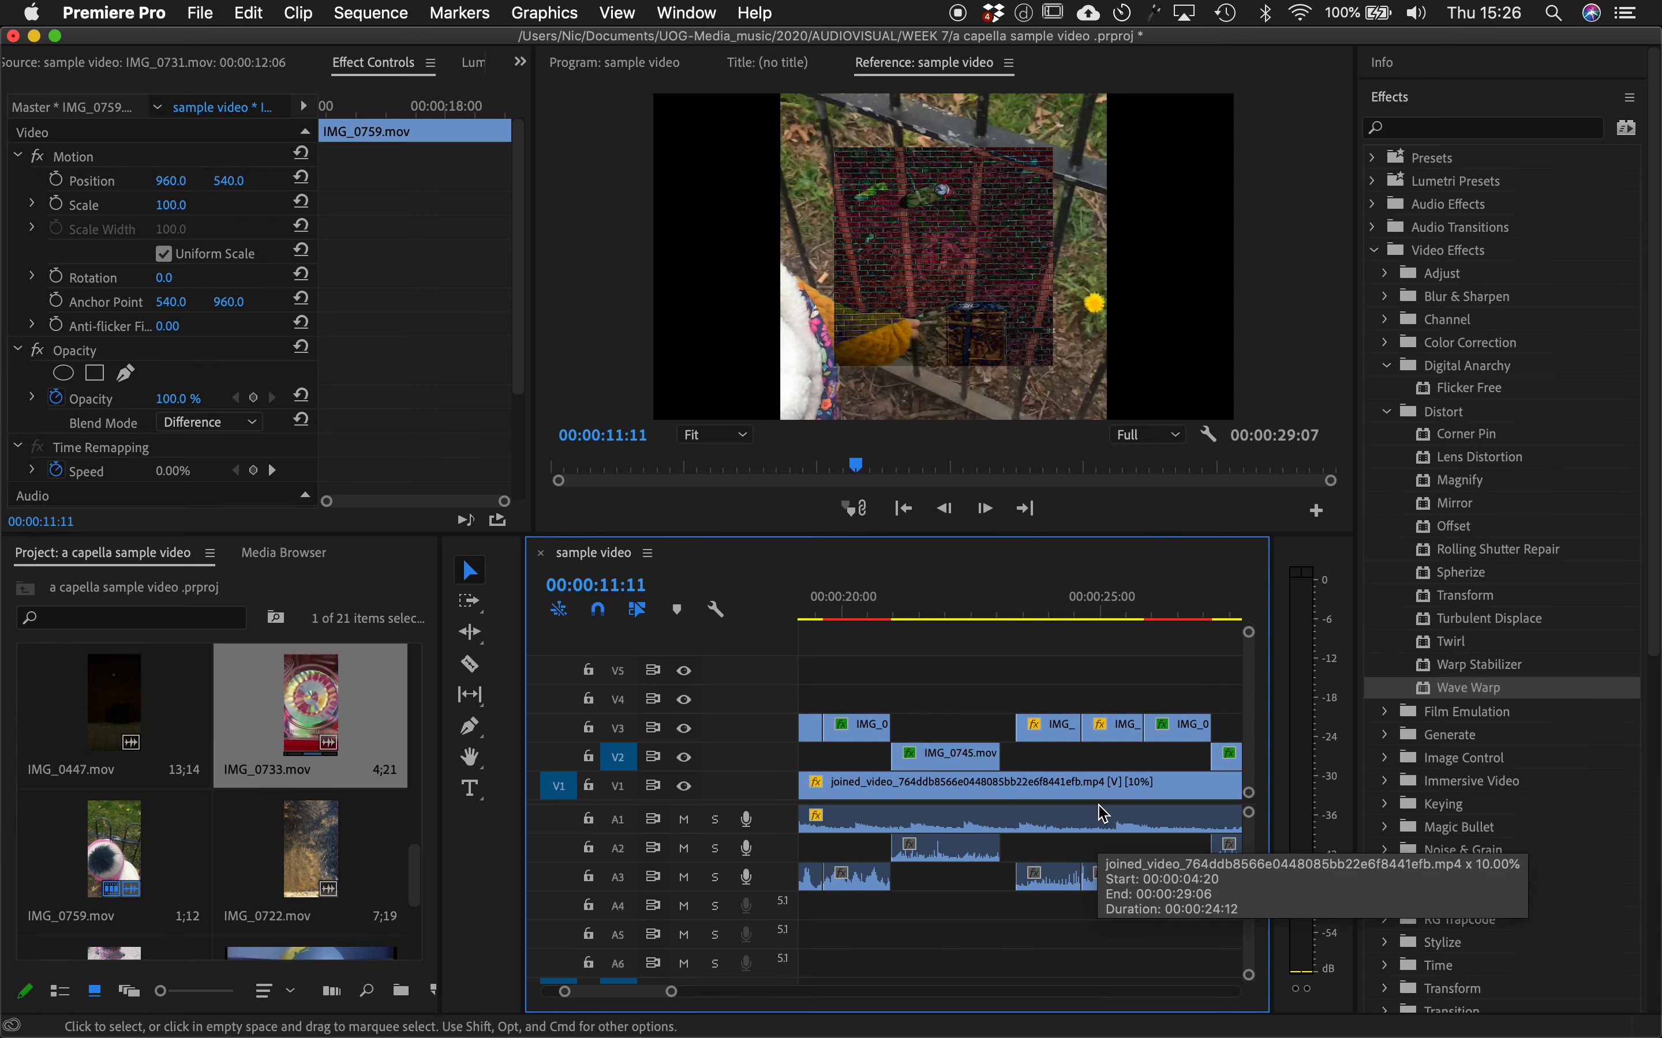
pyautogui.moveTo(946, 754); pyautogui.dragTo(1036, 759)
pyautogui.hscroll(-3, 948, 789)
pyautogui.hscroll(-8, 957, 826)
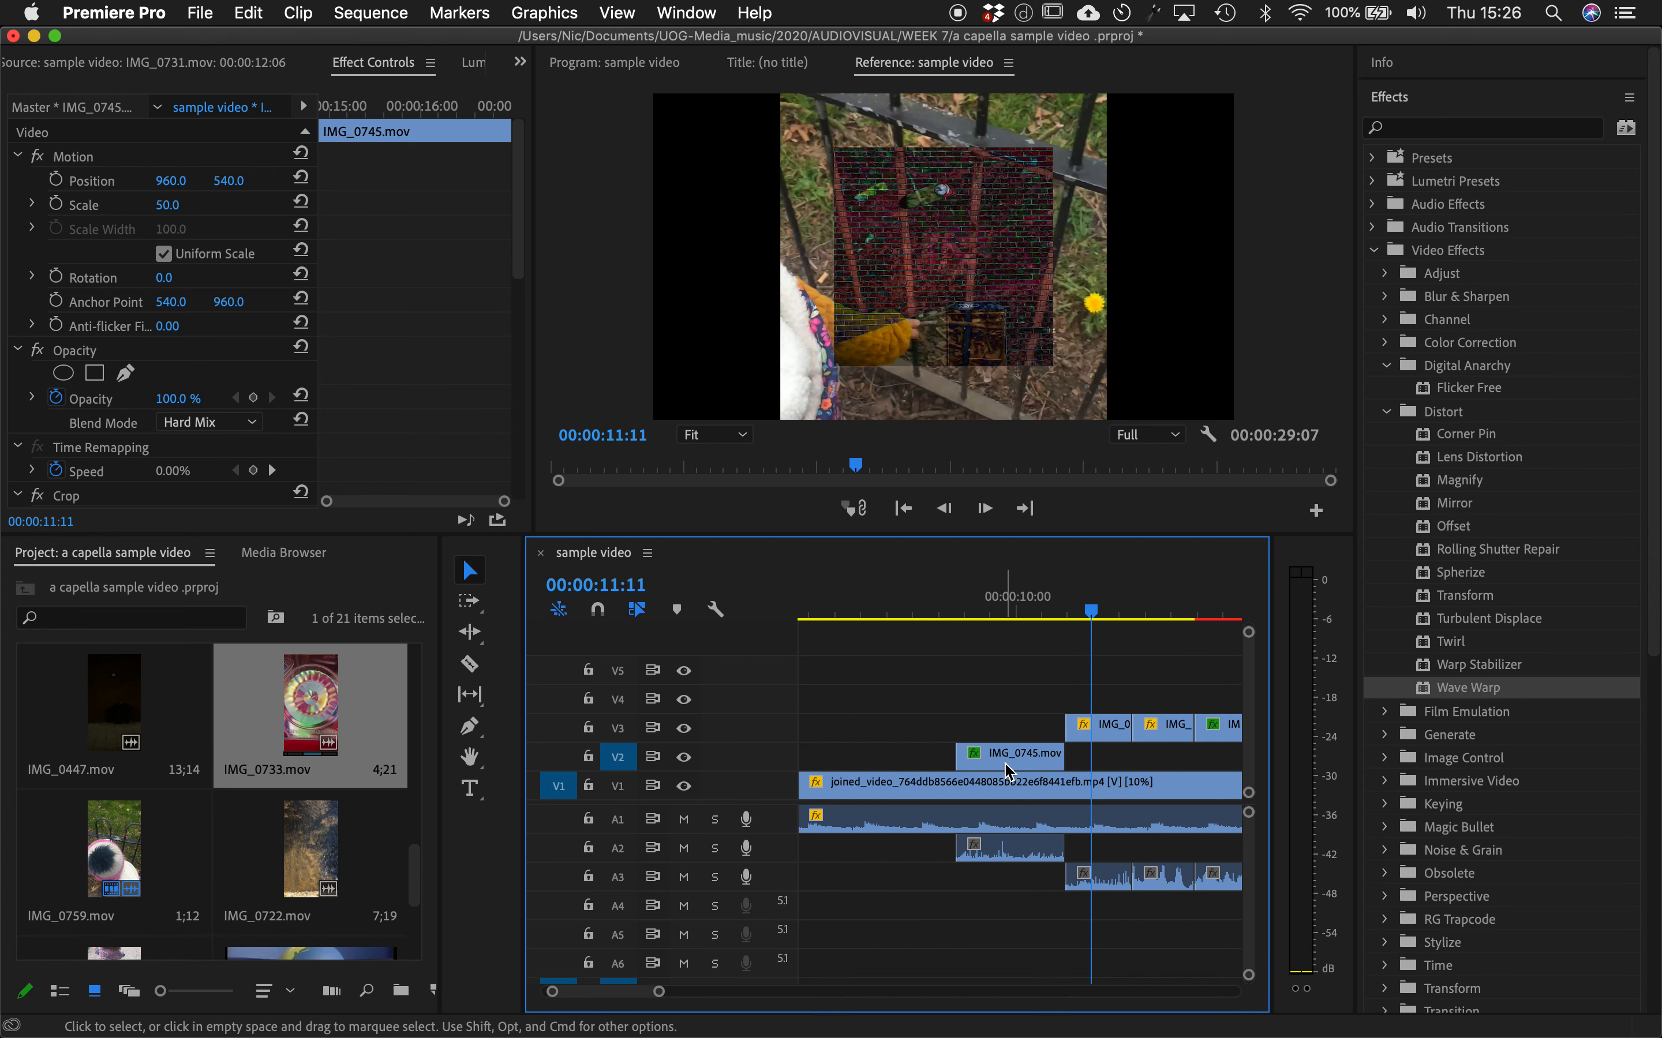
pyautogui.hscroll(-3, 988, 783)
pyautogui.moveTo(1104, 757); pyautogui.dragTo(1088, 783)
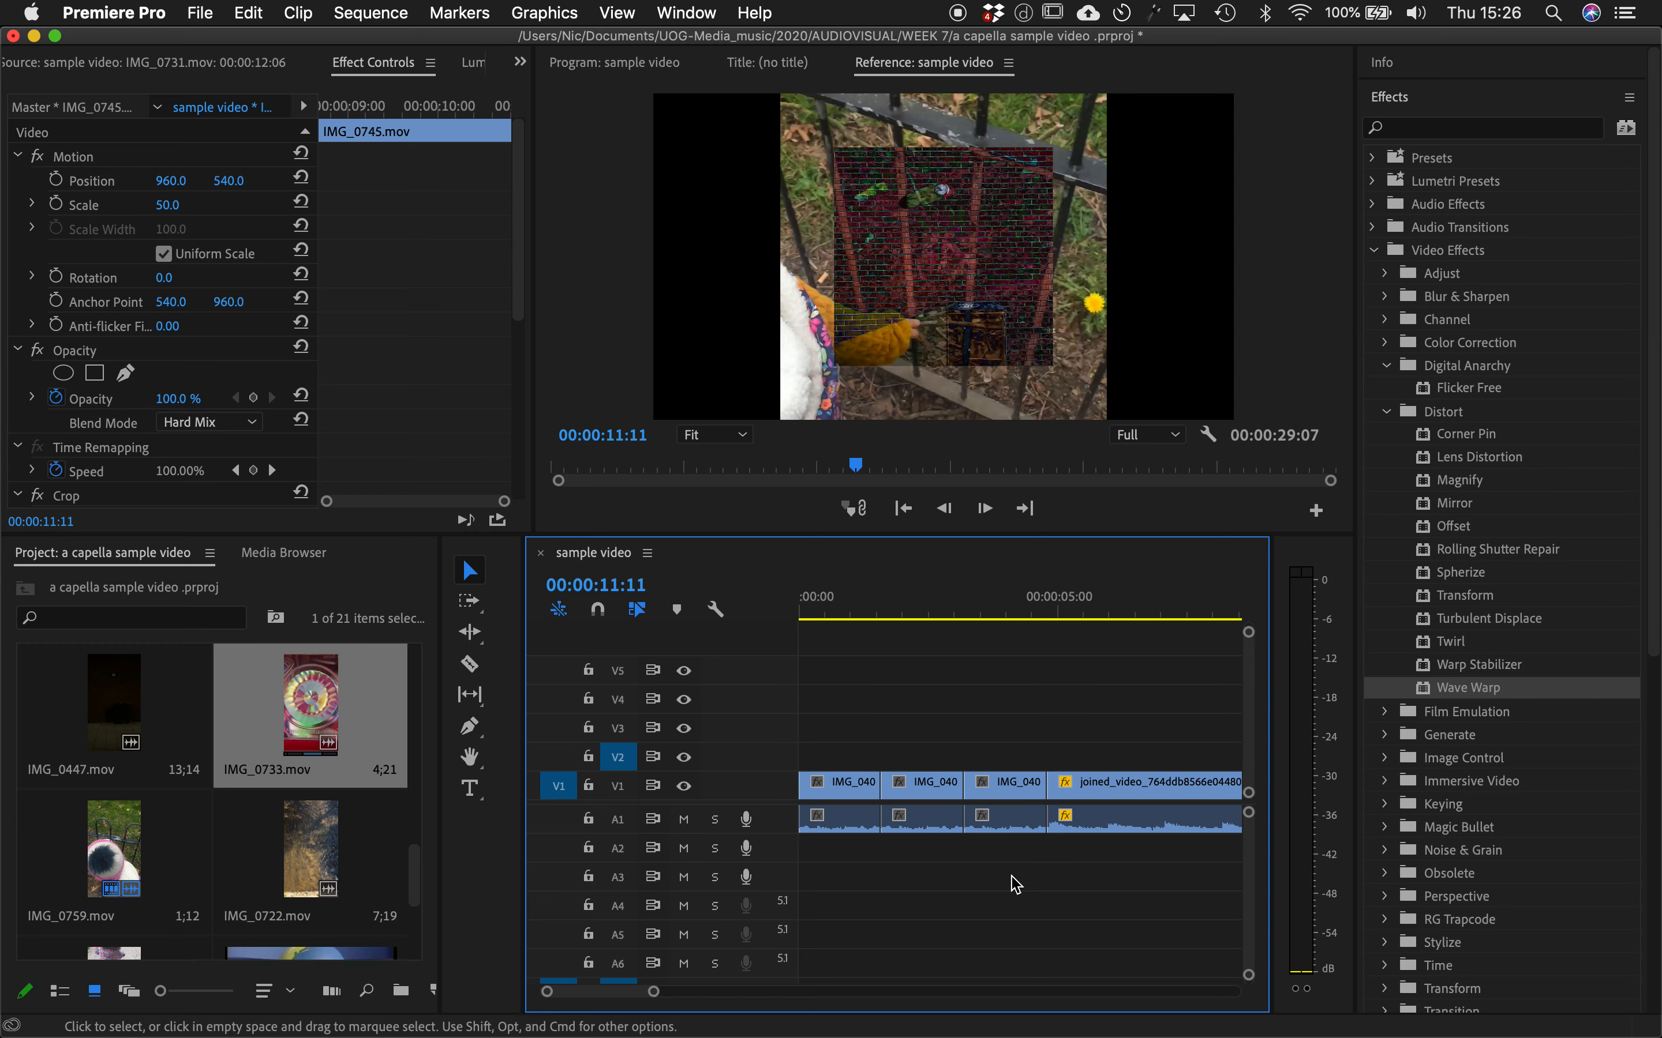
pyautogui.hscroll(2, 1015, 884)
pyautogui.hscroll(3, 942, 900)
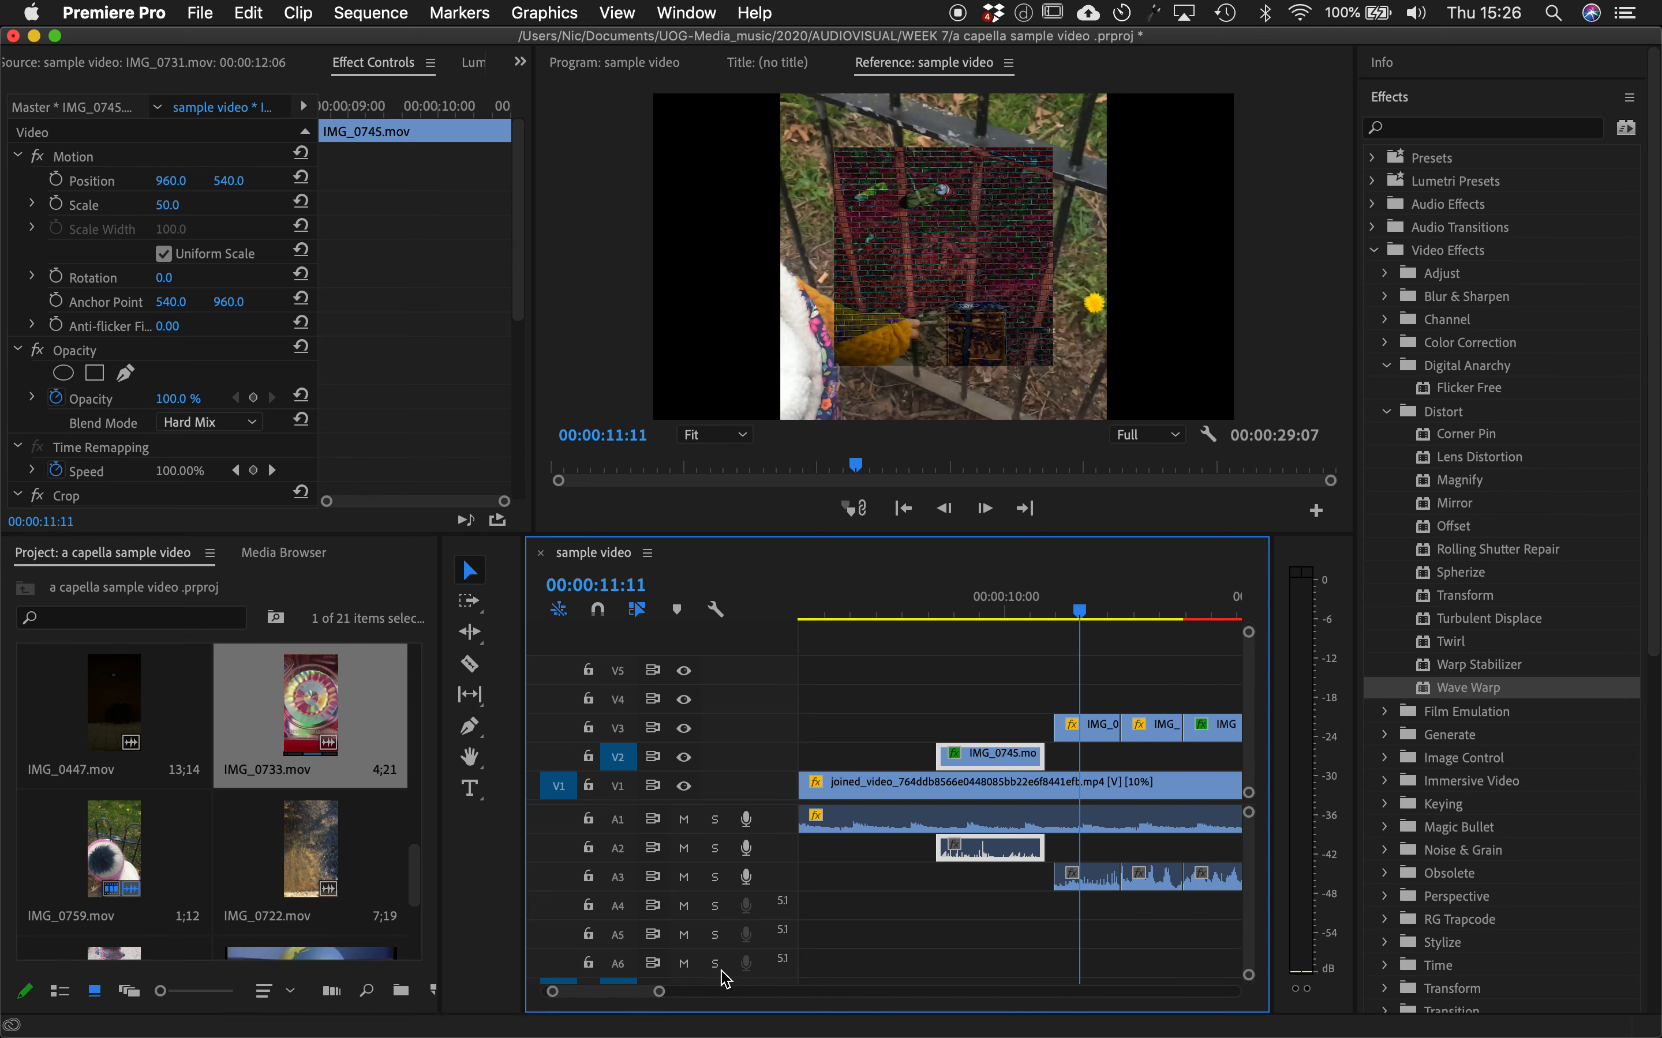
# - Trim the end of the joined video clip on V1 to the end of the last IMG_0745.mov clip on V2
pyautogui.moveTo(658, 998); pyautogui.dragTo(616, 991)
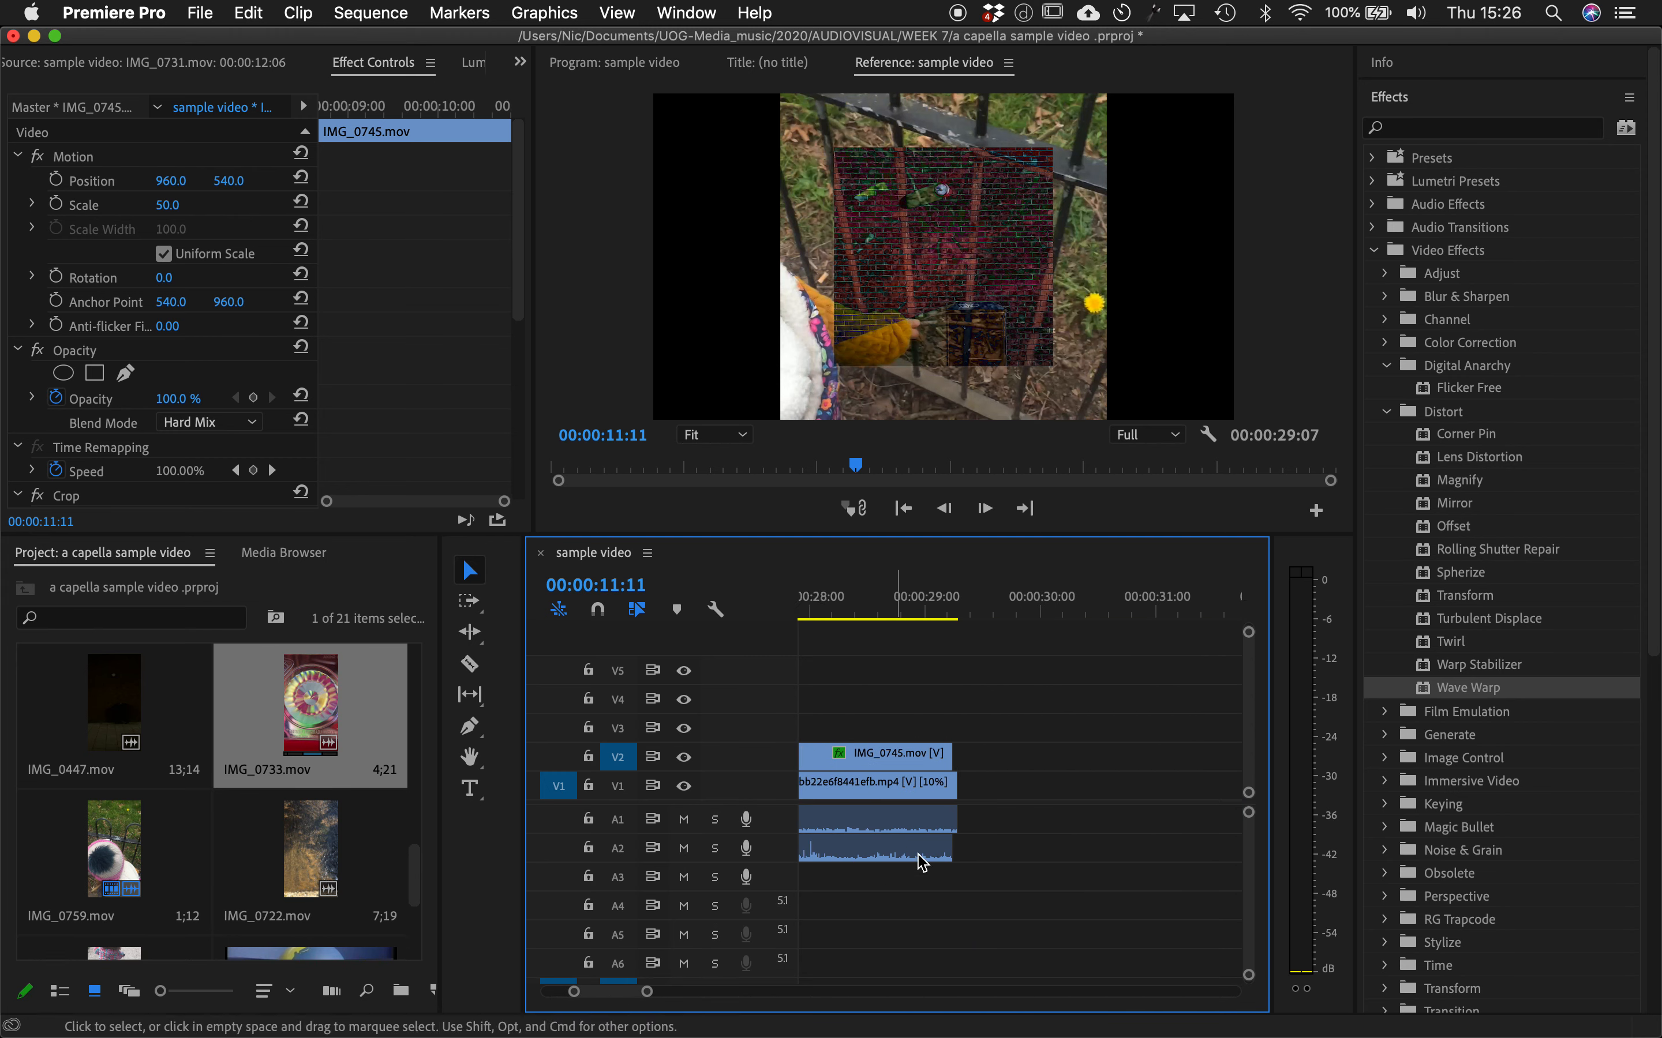
pyautogui.click(954, 792)
pyautogui.moveTo(954, 793); pyautogui.dragTo(954, 784)
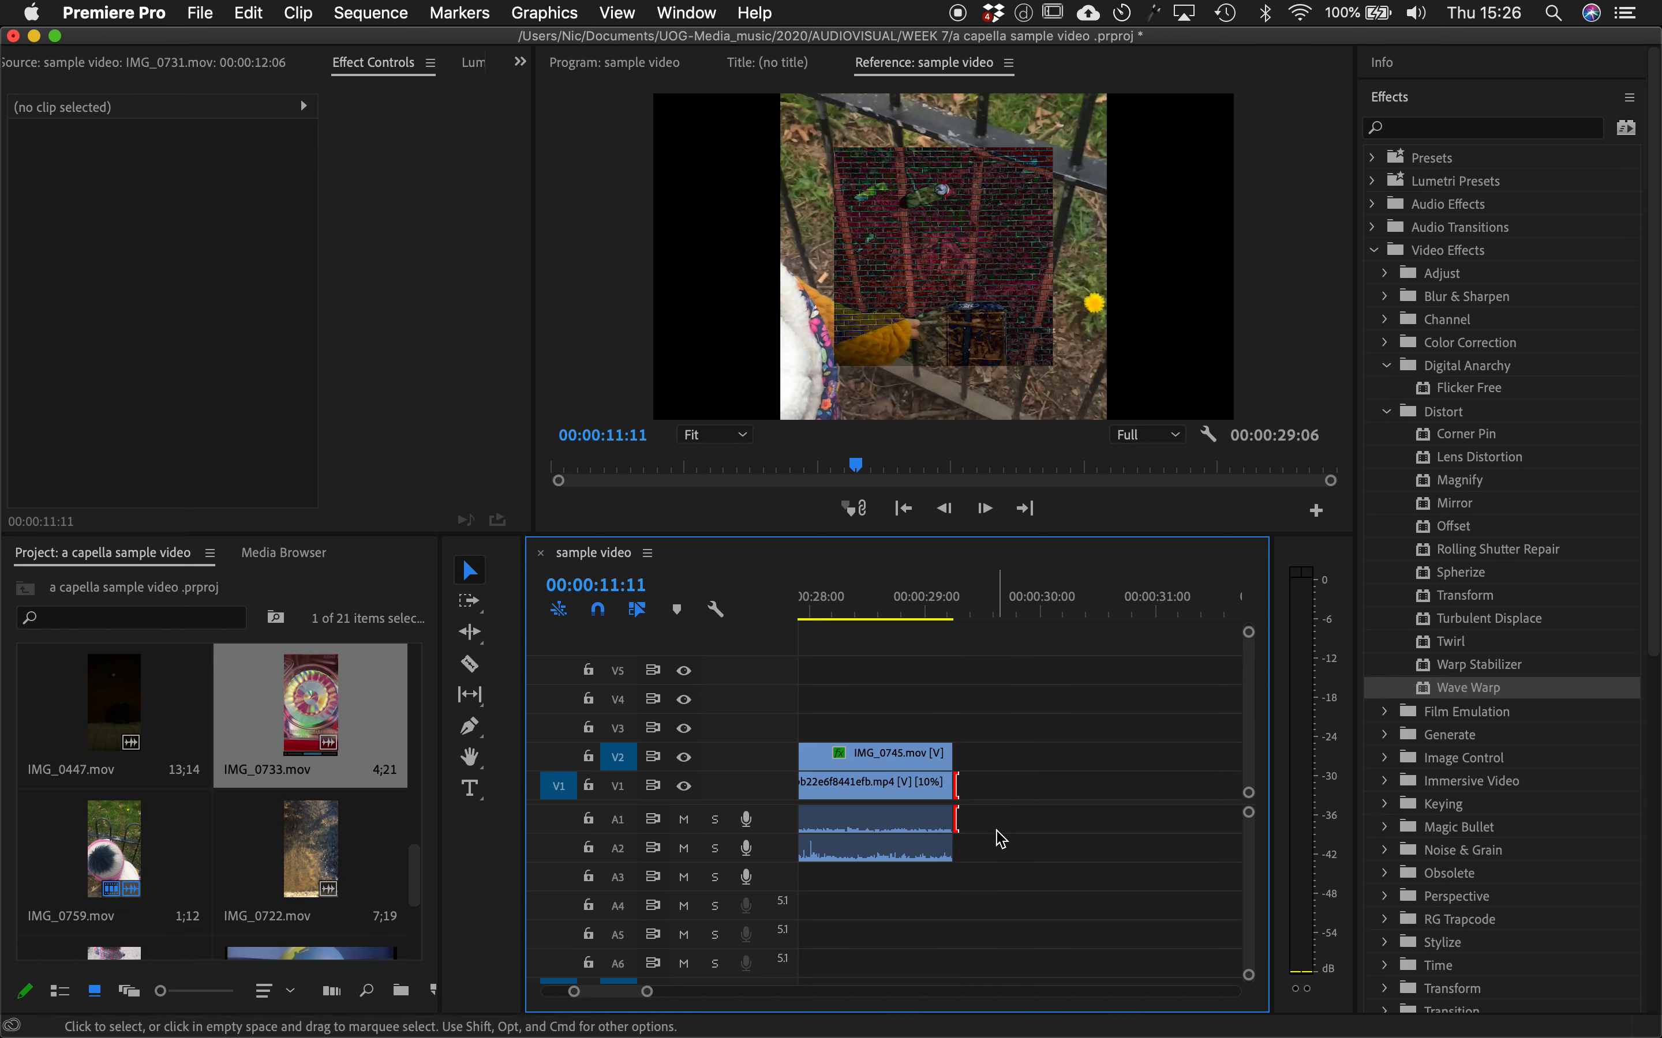
# - Play back the end of the sequence and return the playhead to the start at 00:00:00:00
pyautogui.scroll(3, 976, 843)
pyautogui.scroll(-5, 966, 863)
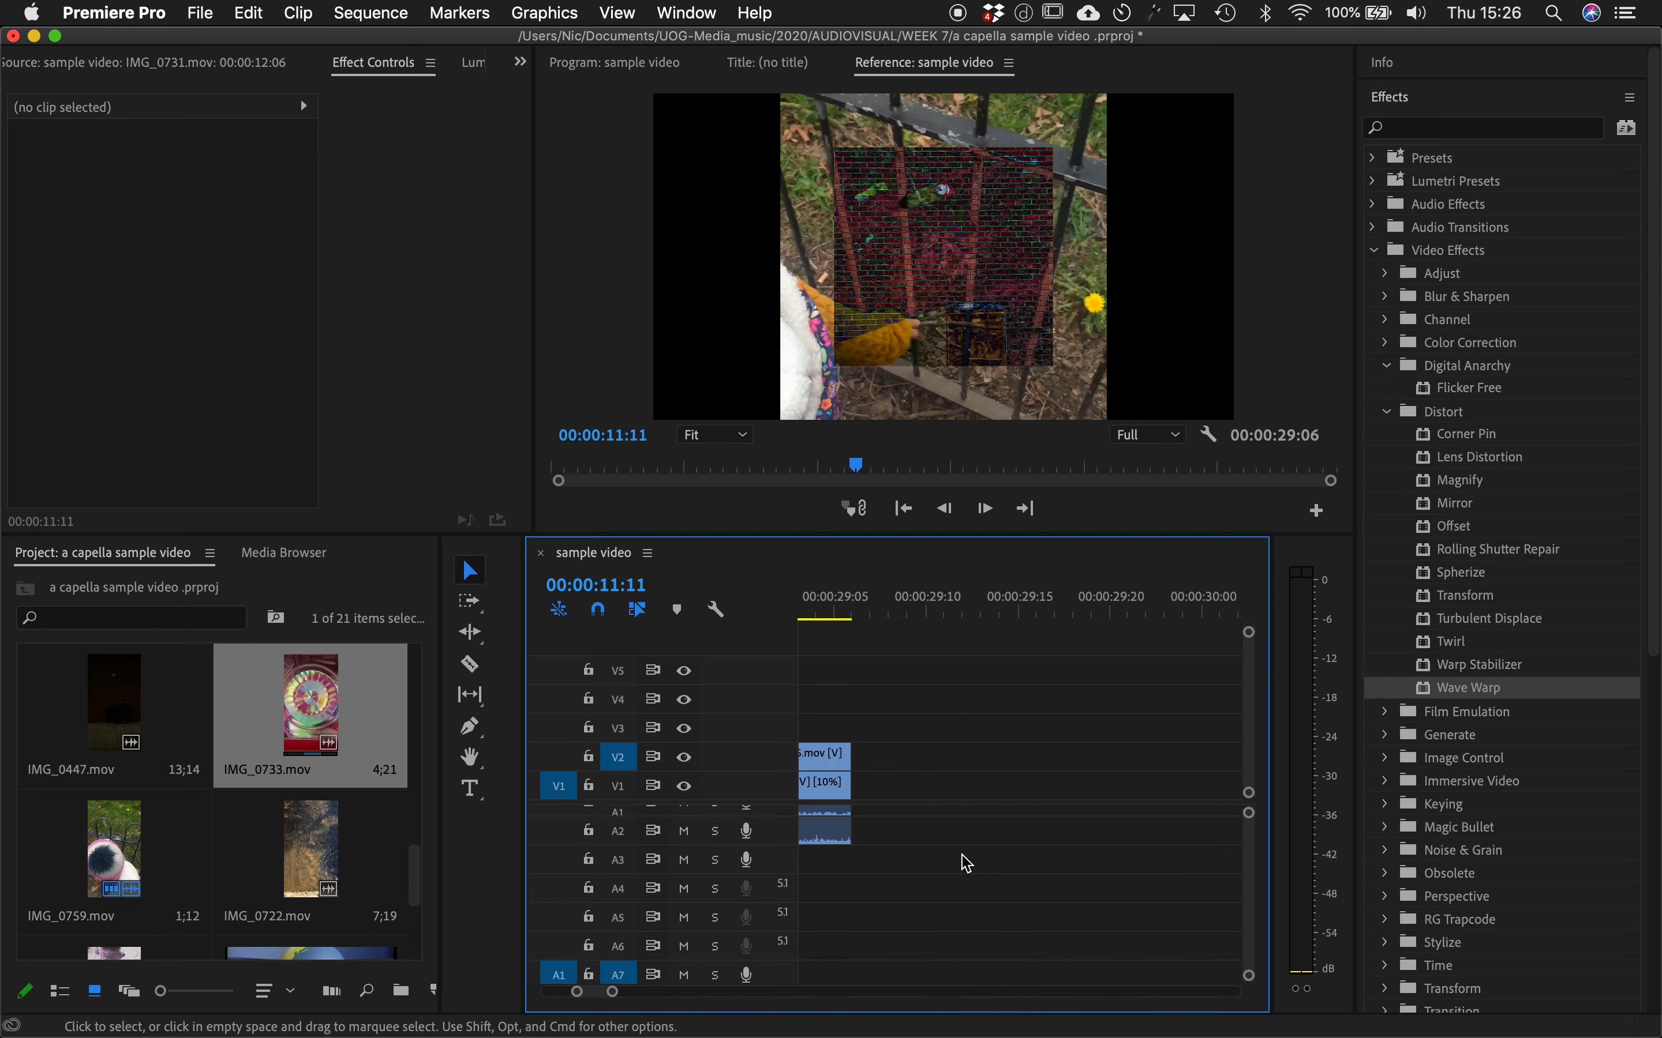
pyautogui.scroll(-3, 935, 922)
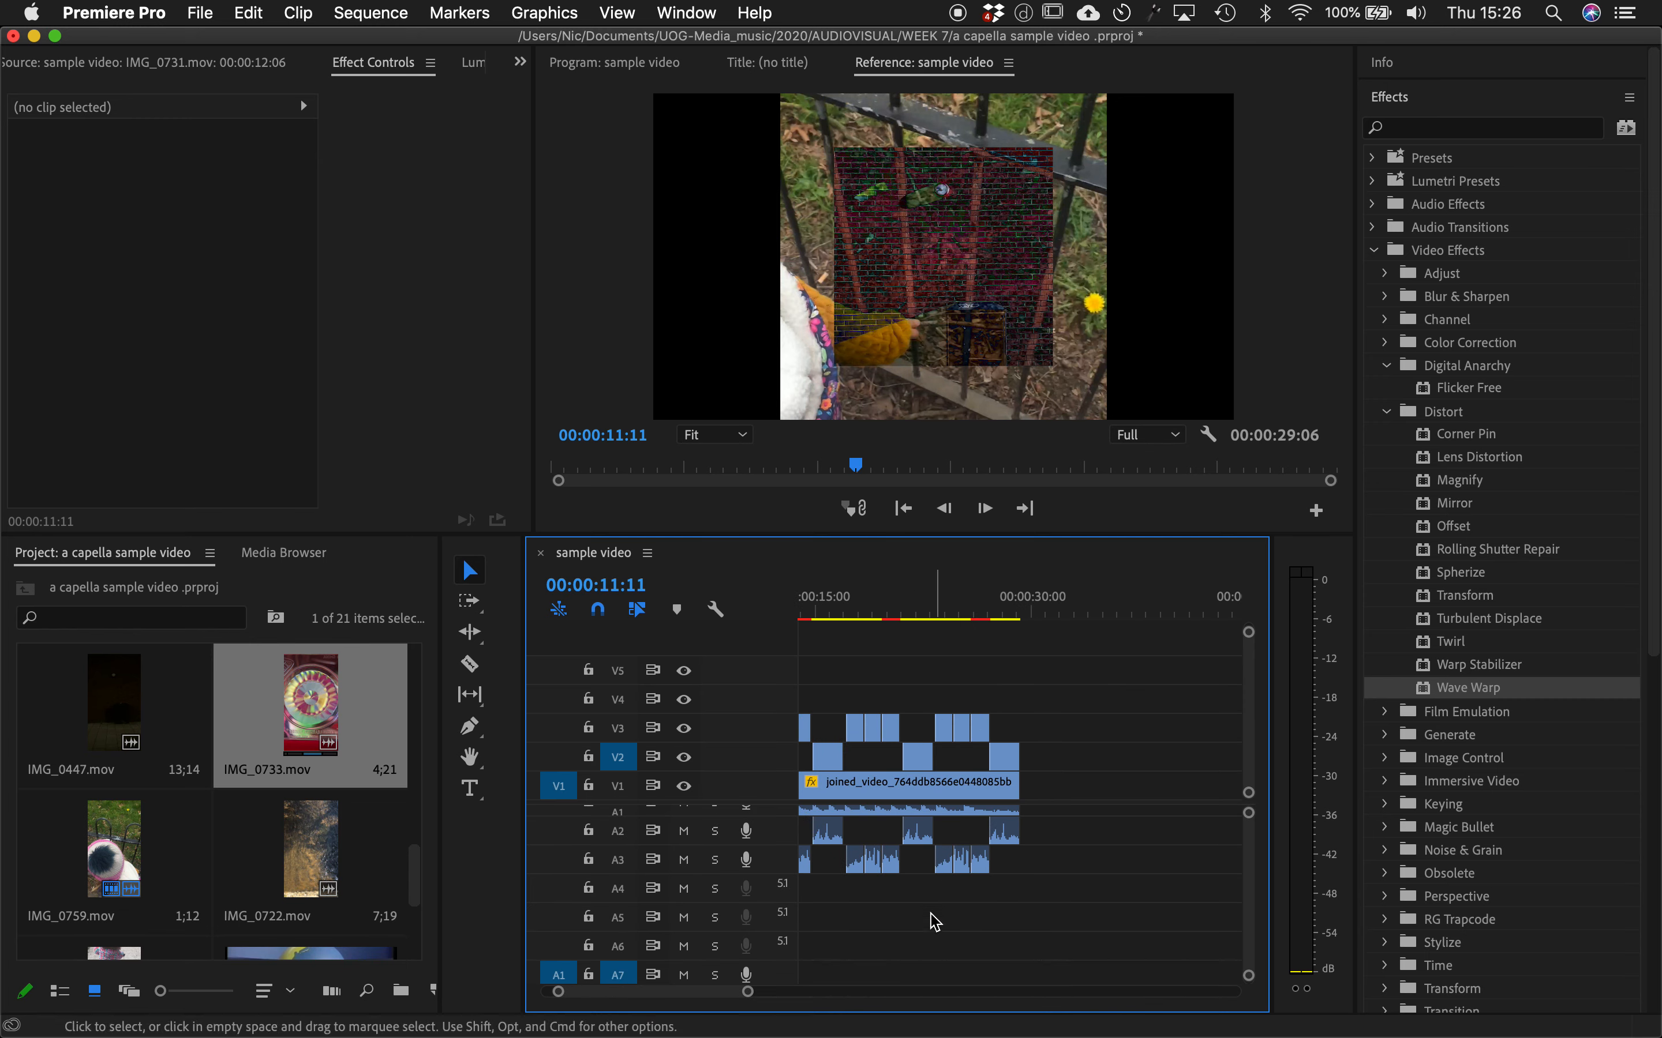
pyautogui.scroll(3, 897, 984)
pyautogui.moveTo(915, 608); pyautogui.dragTo(1221, 678)
pyautogui.press('space')
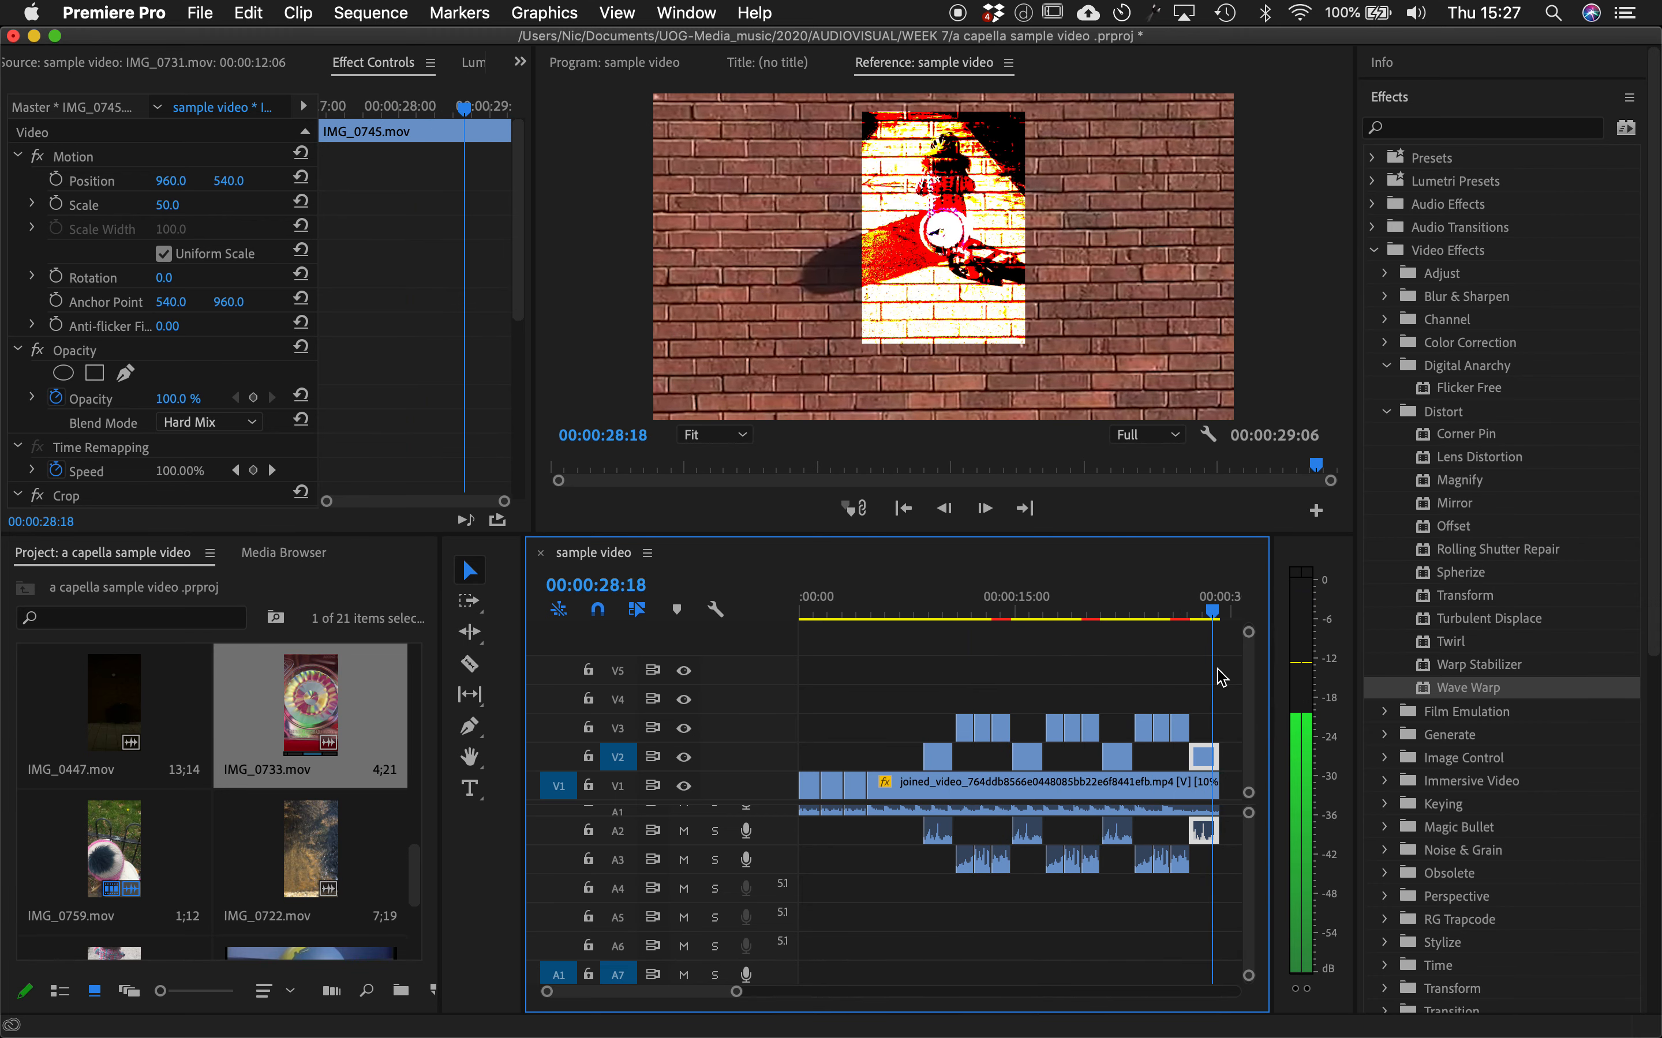
pyautogui.moveTo(1198, 607); pyautogui.dragTo(1020, 696)
pyautogui.moveTo(963, 691); pyautogui.dragTo(795, 727)
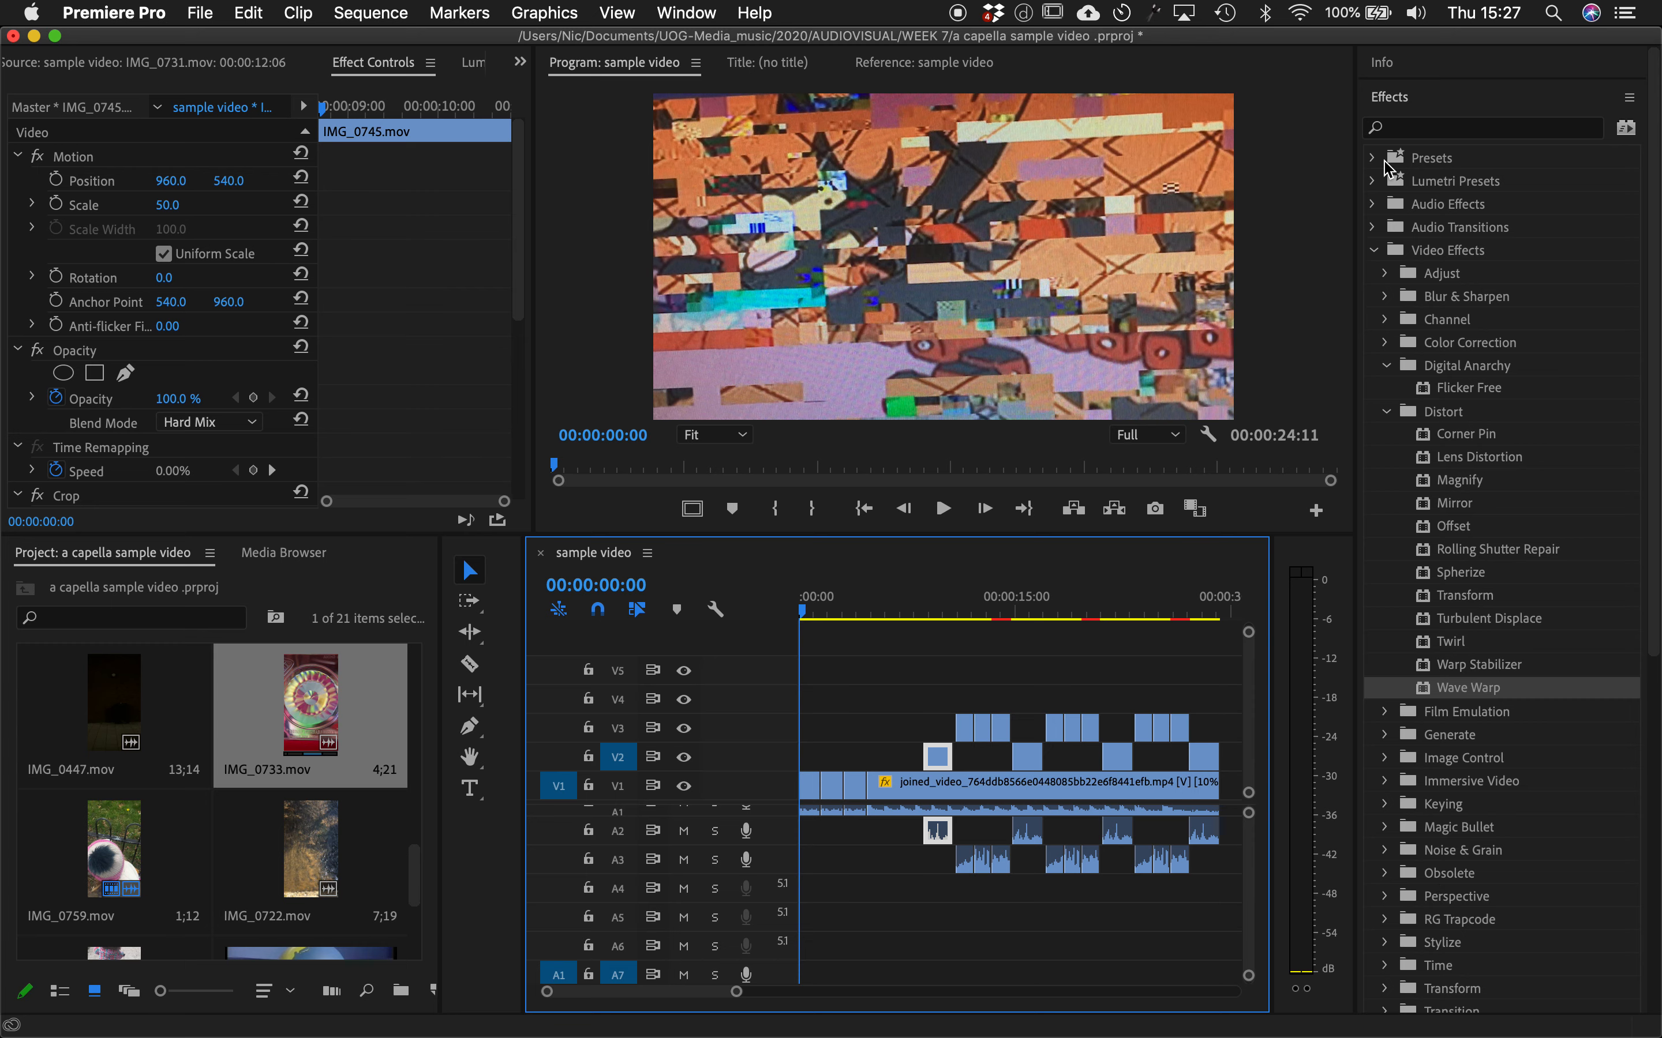
# - Apply the default Cross Dissolve transition to the start of the first clip on V1 and its audio
pyautogui.click(1385, 412)
pyautogui.click(1375, 251)
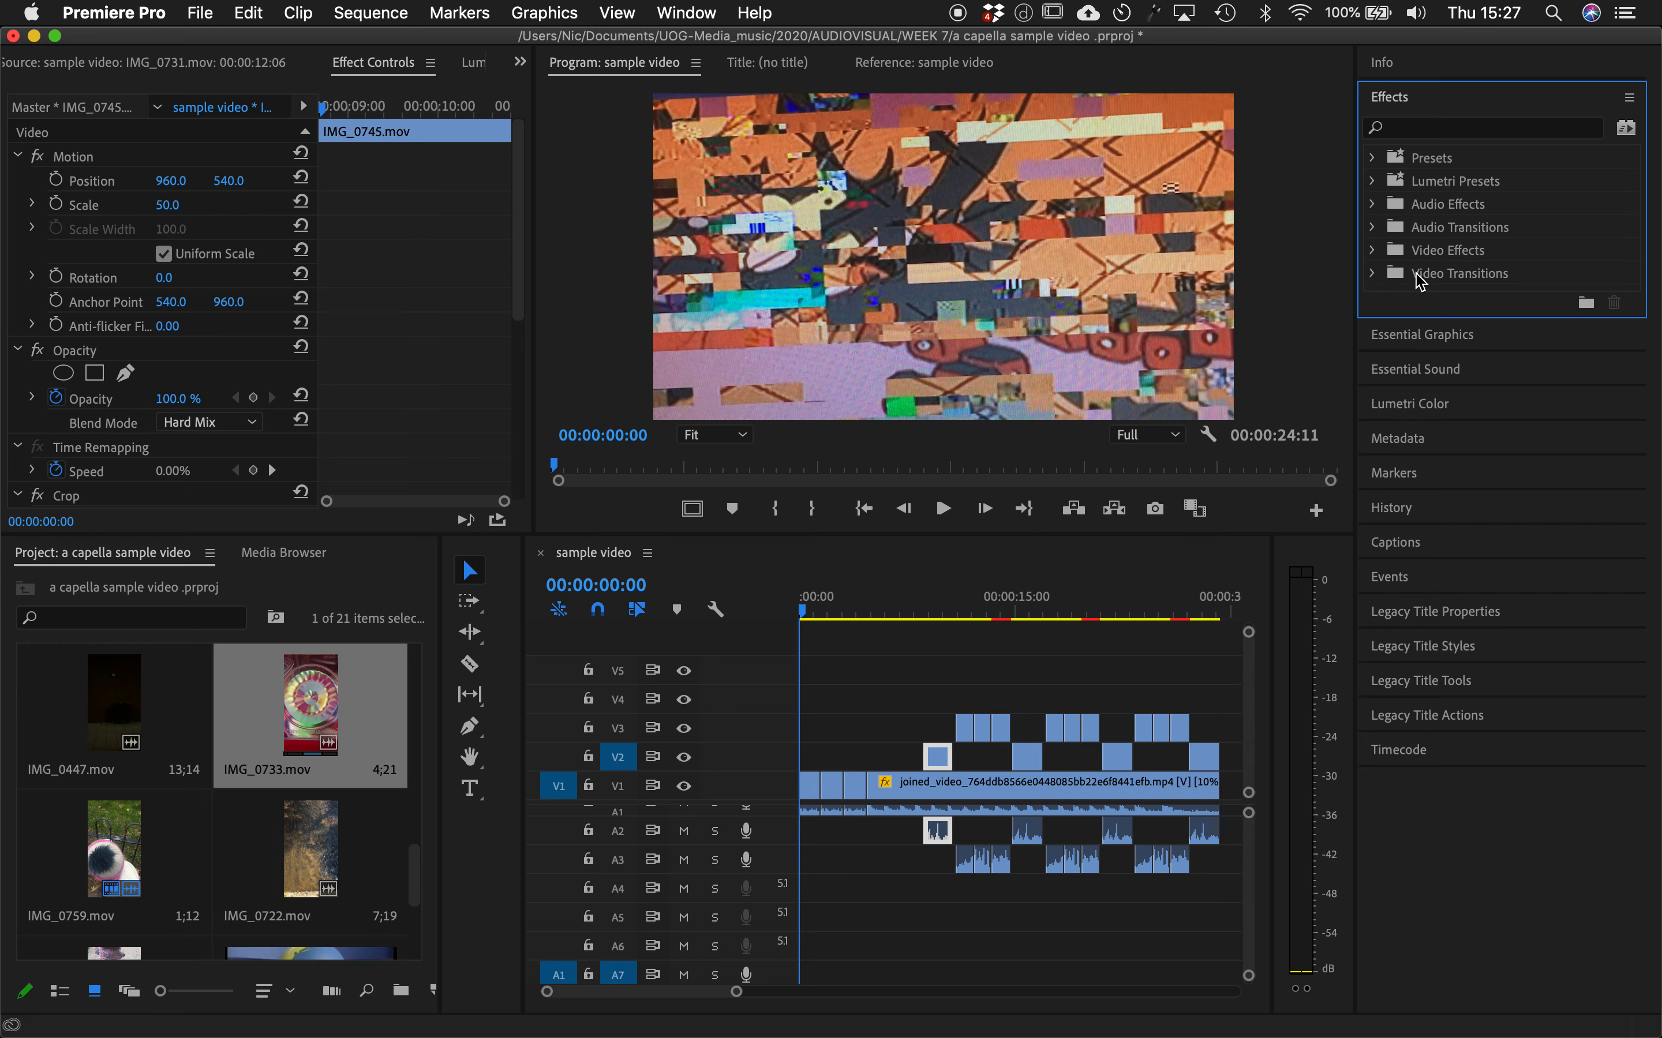
pyautogui.click(1374, 274)
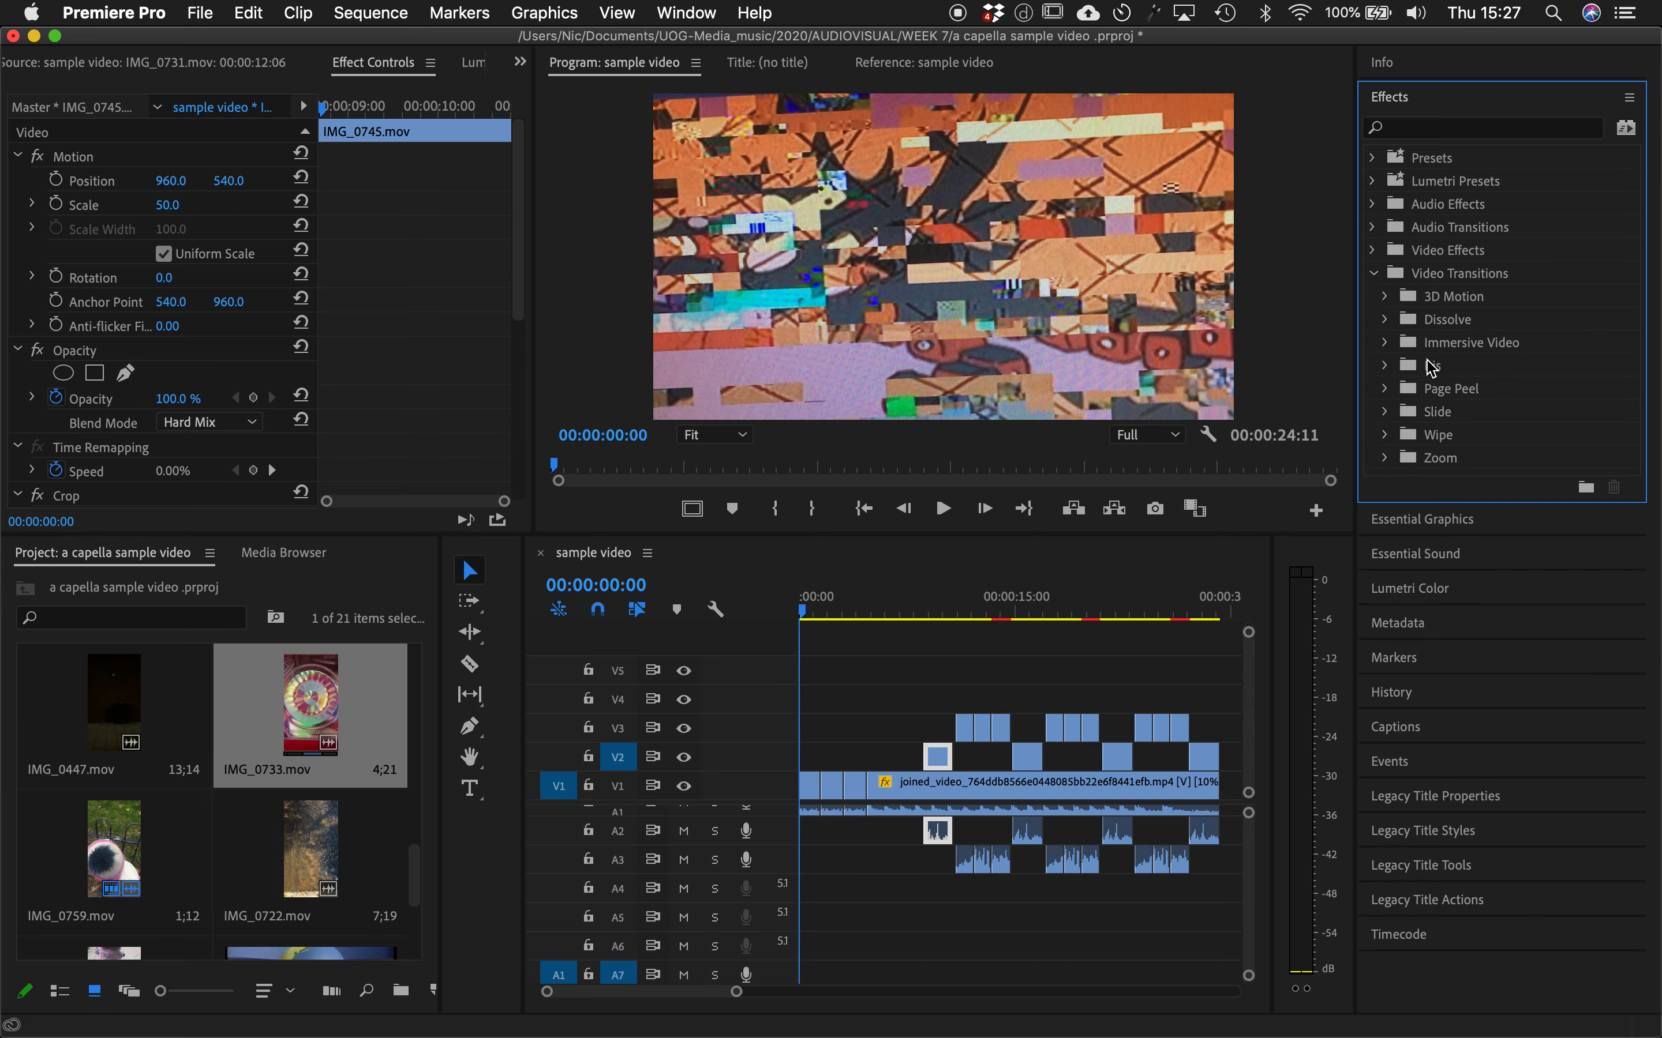
pyautogui.rightClick(806, 781)
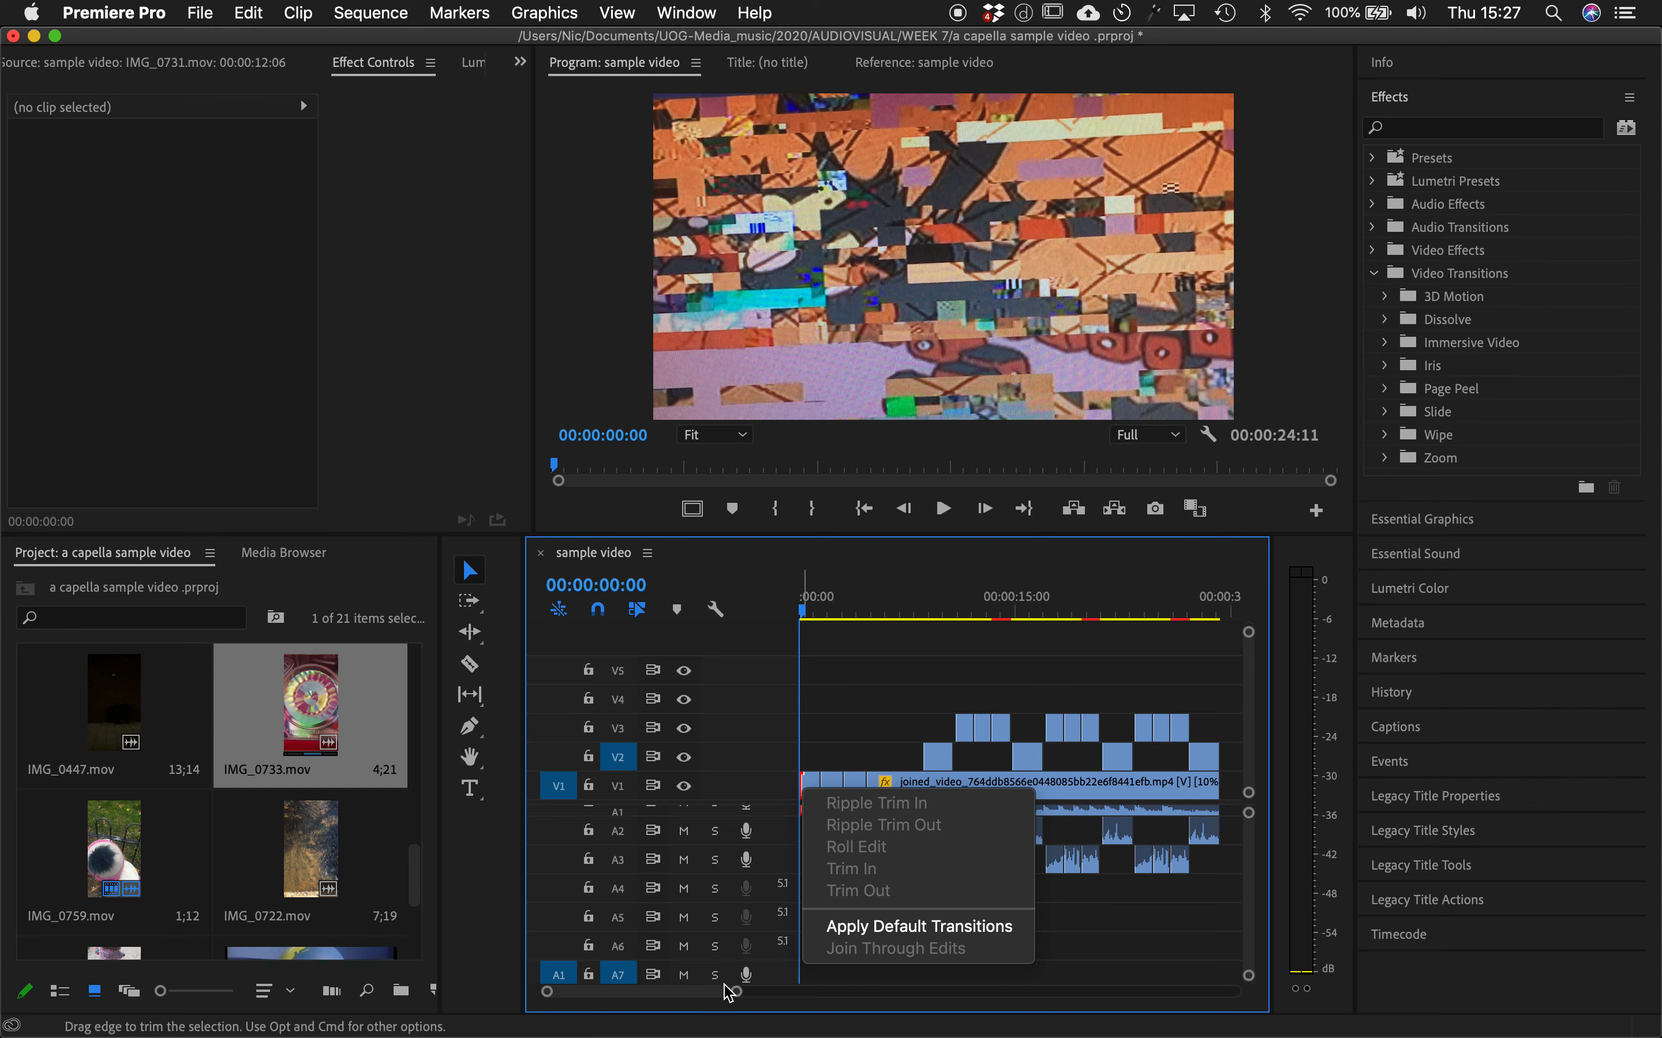
pyautogui.click(745, 1002)
pyautogui.moveTo(737, 992); pyautogui.dragTo(716, 1001)
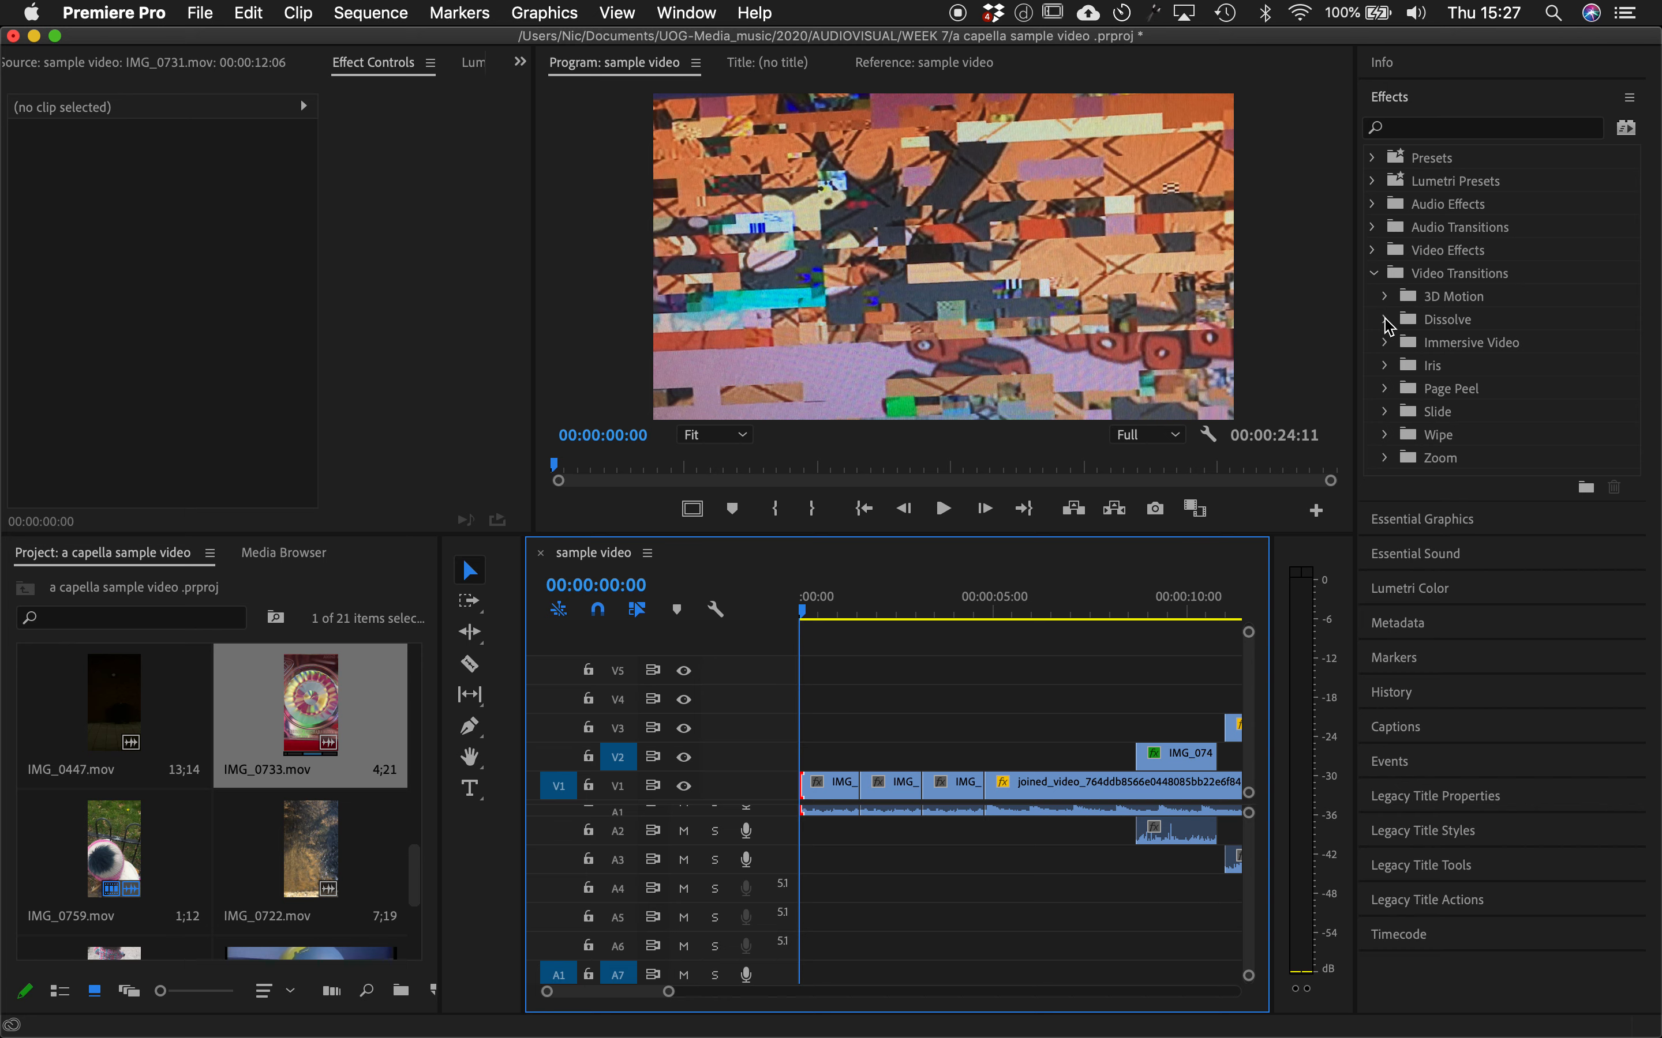
pyautogui.click(1386, 321)
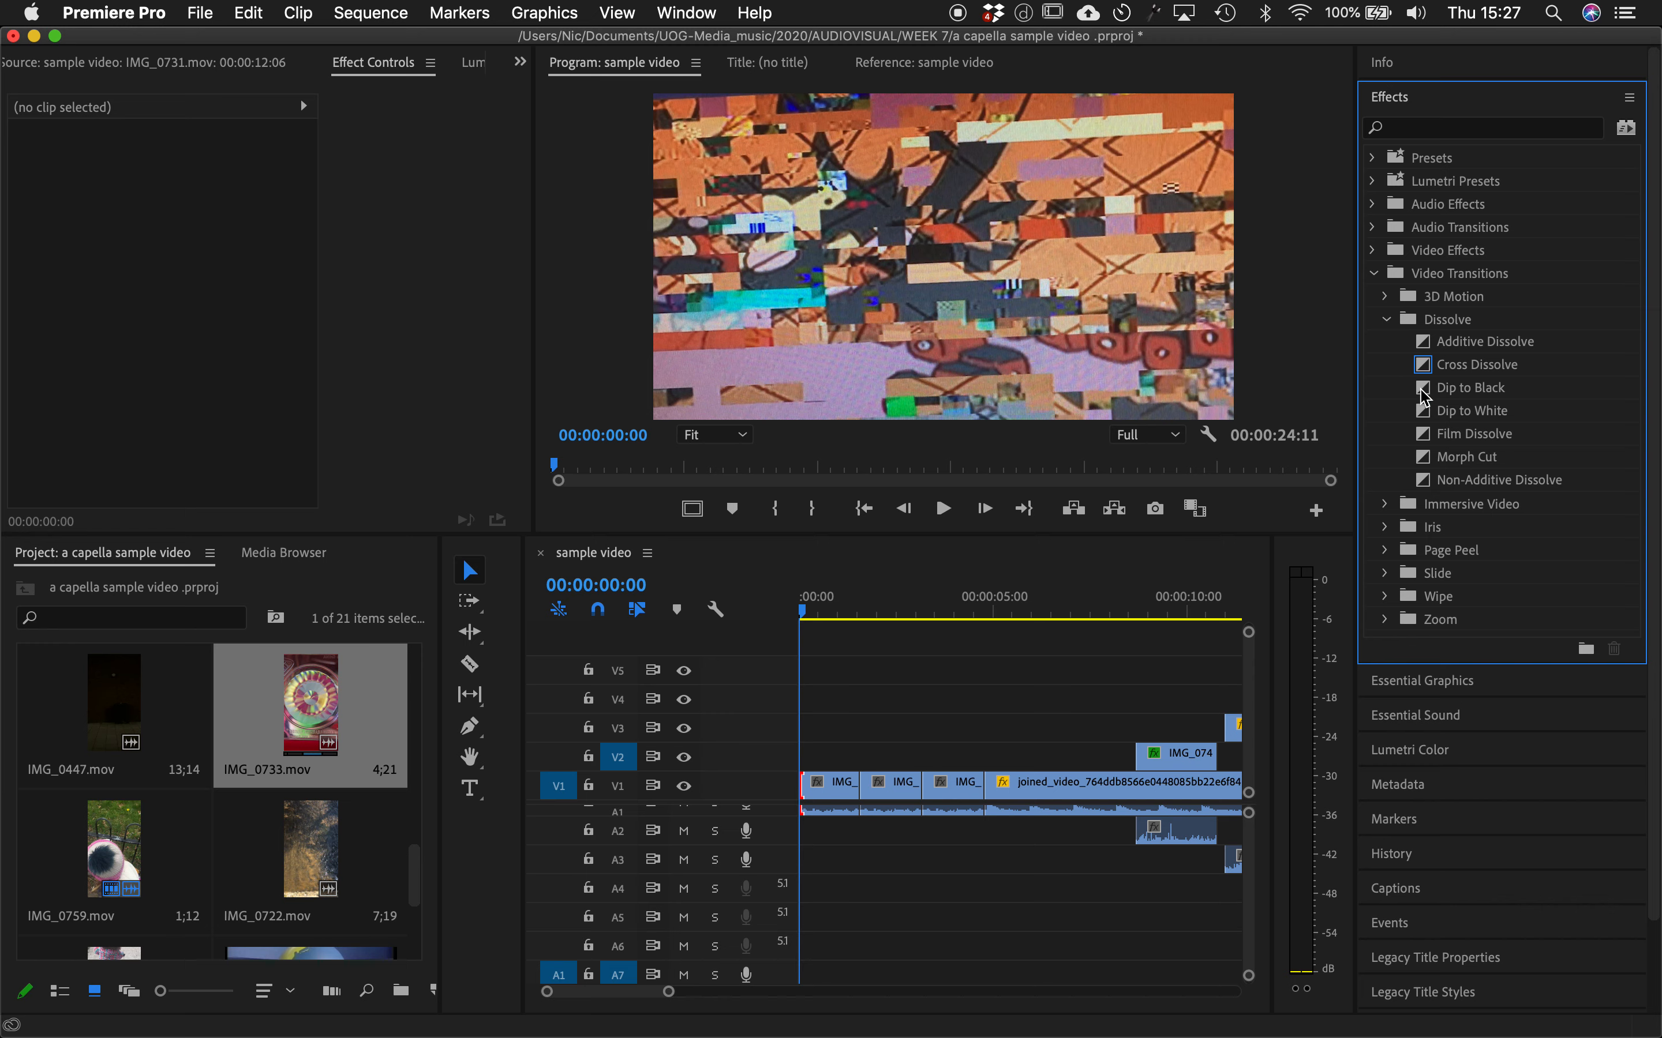
pyautogui.click(1419, 363)
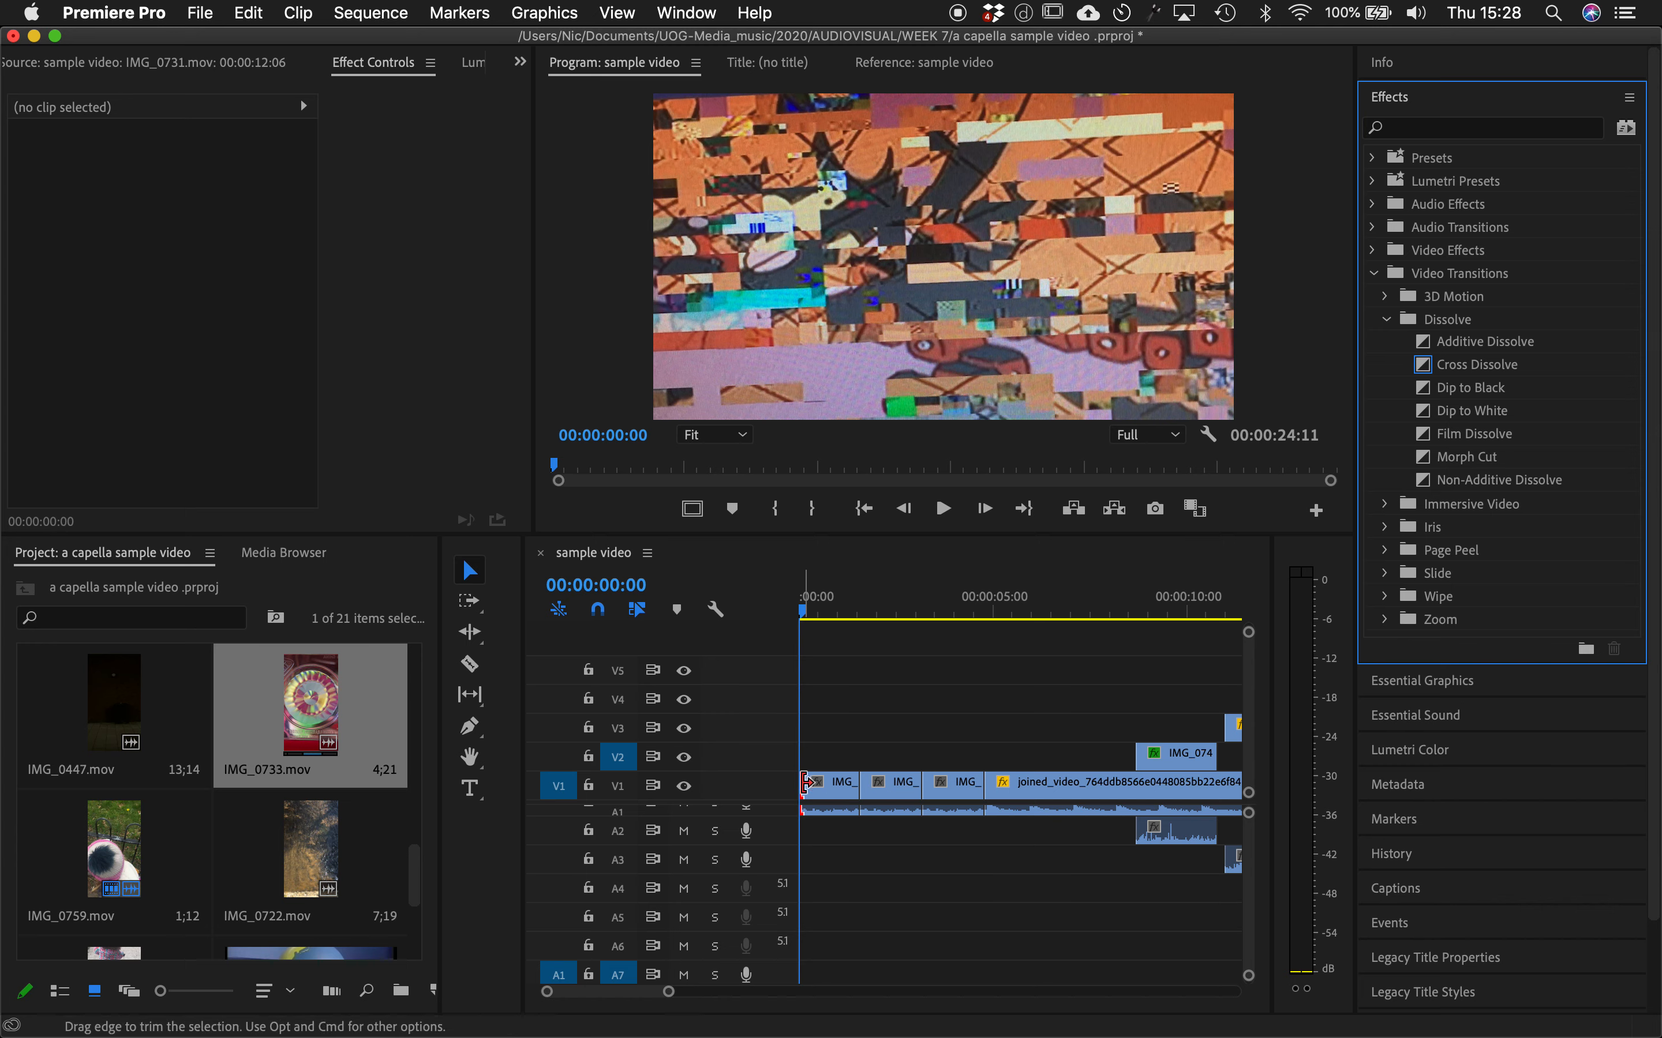
pyautogui.rightClick(809, 783)
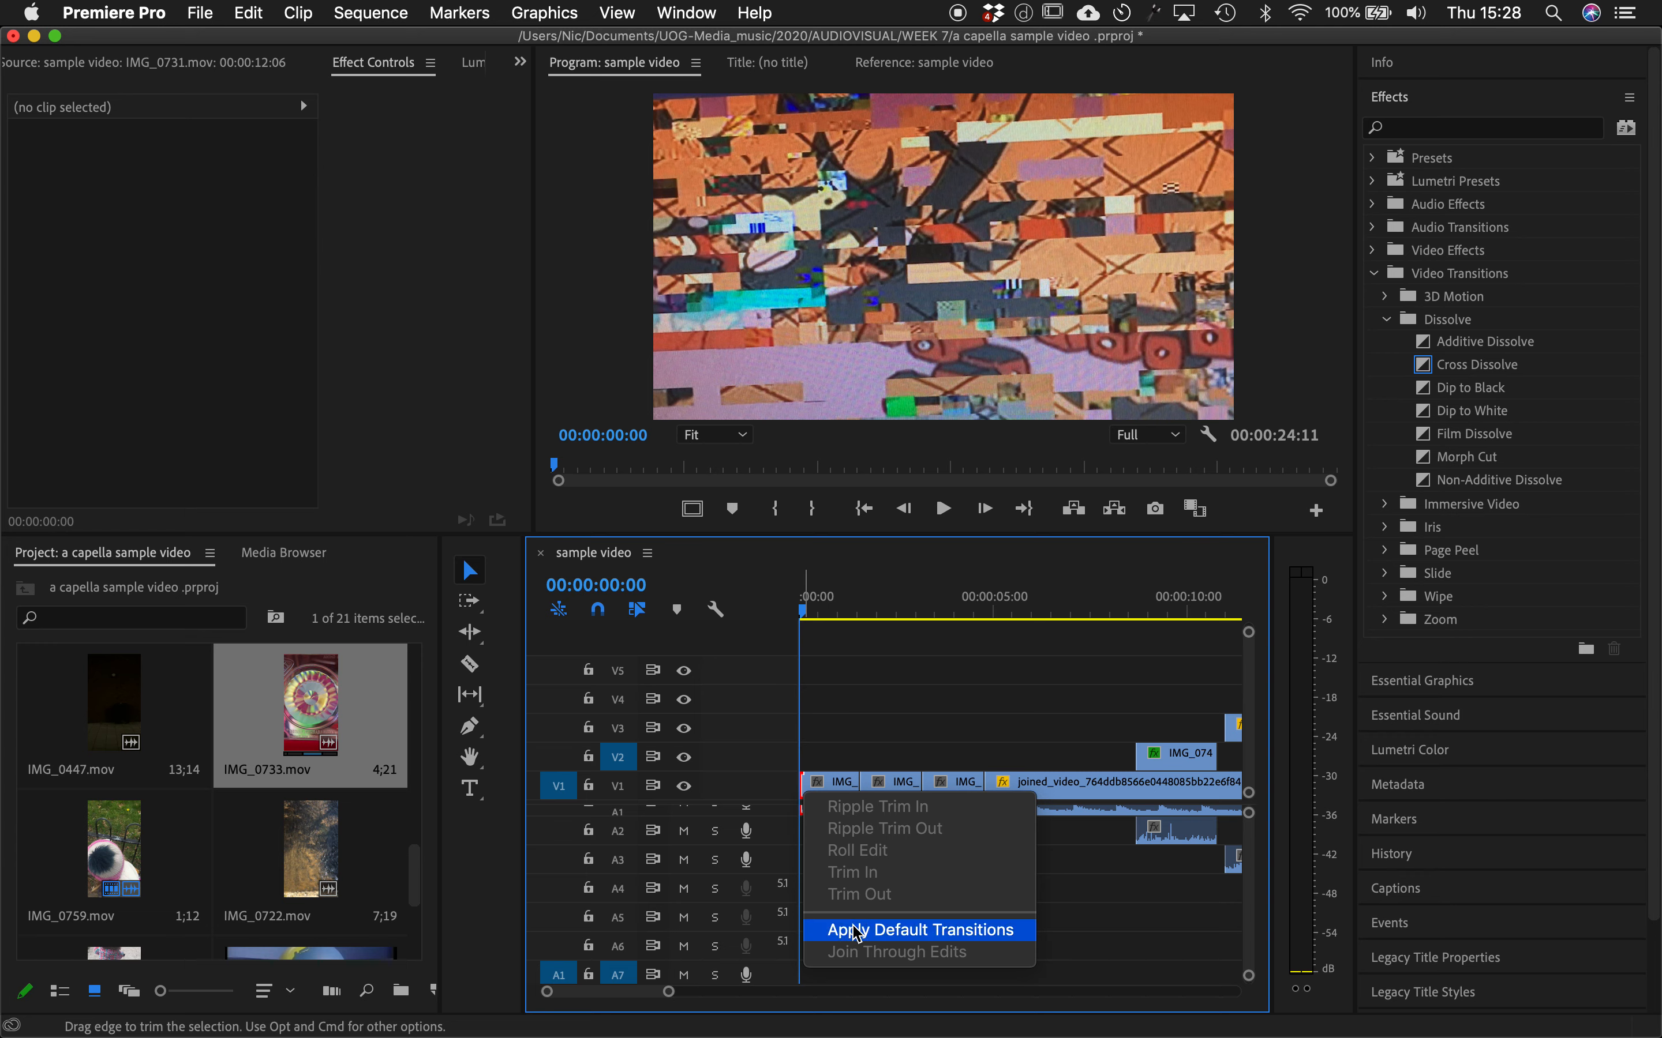
pyautogui.click(857, 932)
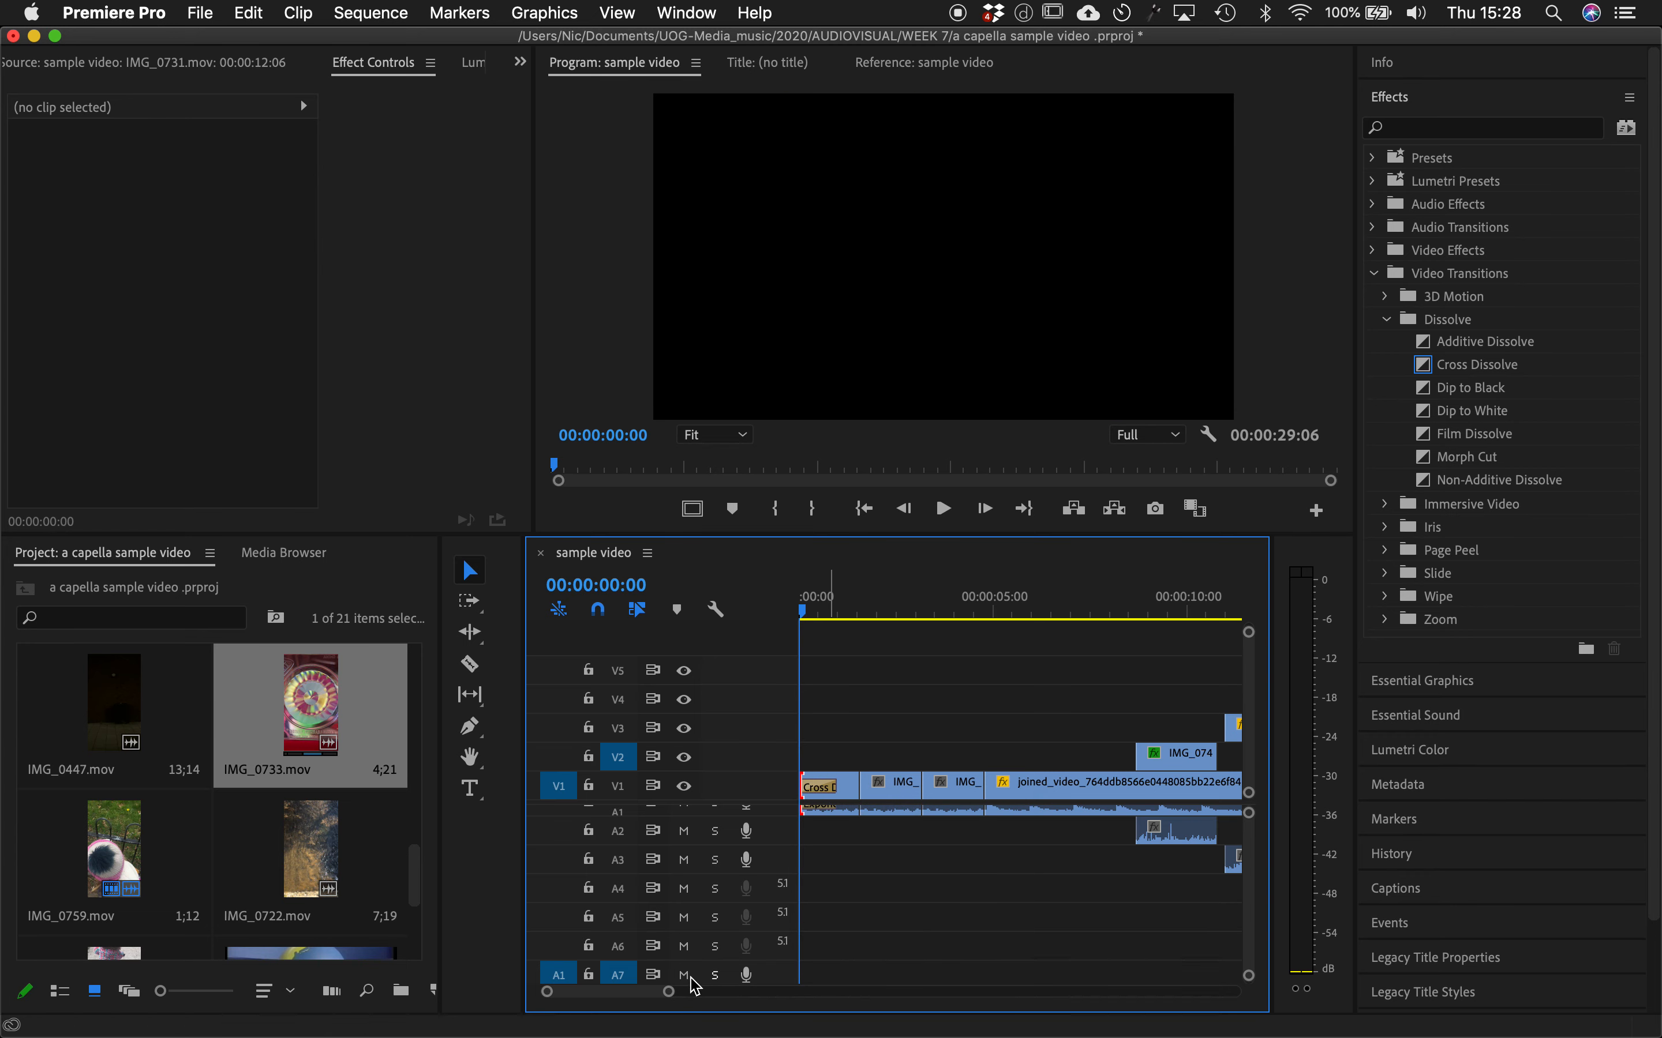
# - Shorten the opening Cross Dissolve on V1 to 5 frames and the Exponential Fade on A1 to 6 frames
pyautogui.moveTo(664, 997); pyautogui.dragTo(656, 997)
pyautogui.press('space')
pyautogui.press('space')
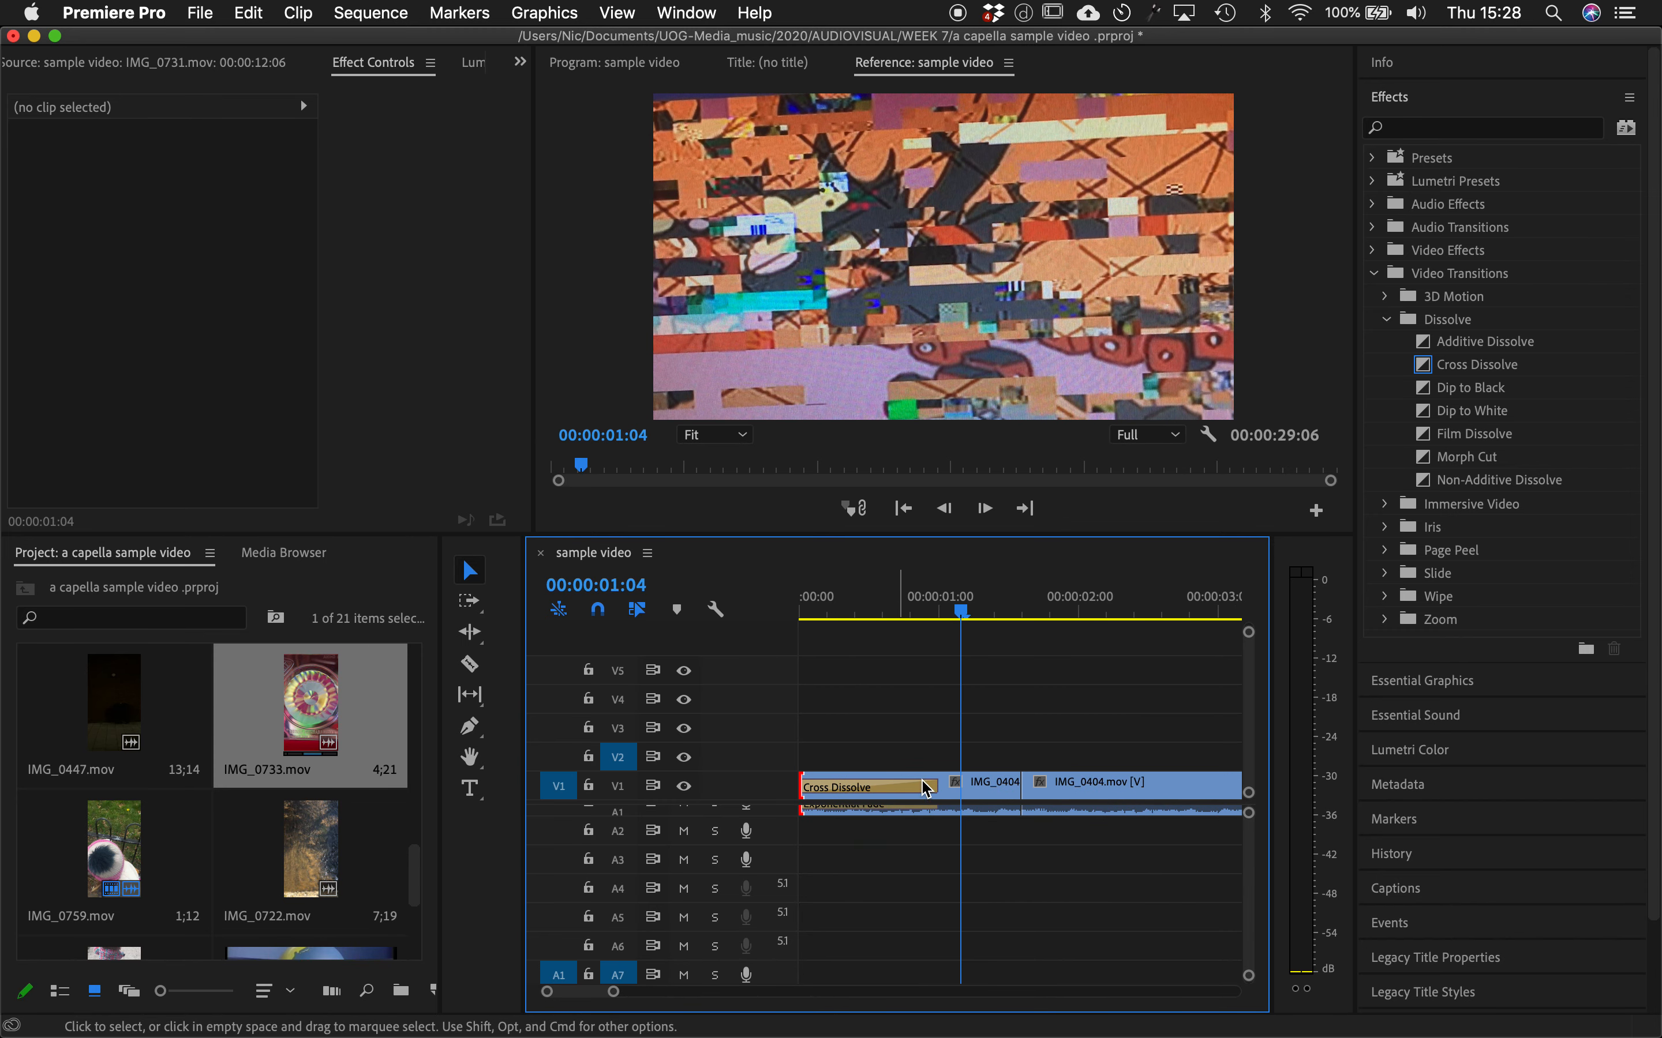
pyautogui.moveTo(944, 790); pyautogui.dragTo(826, 787)
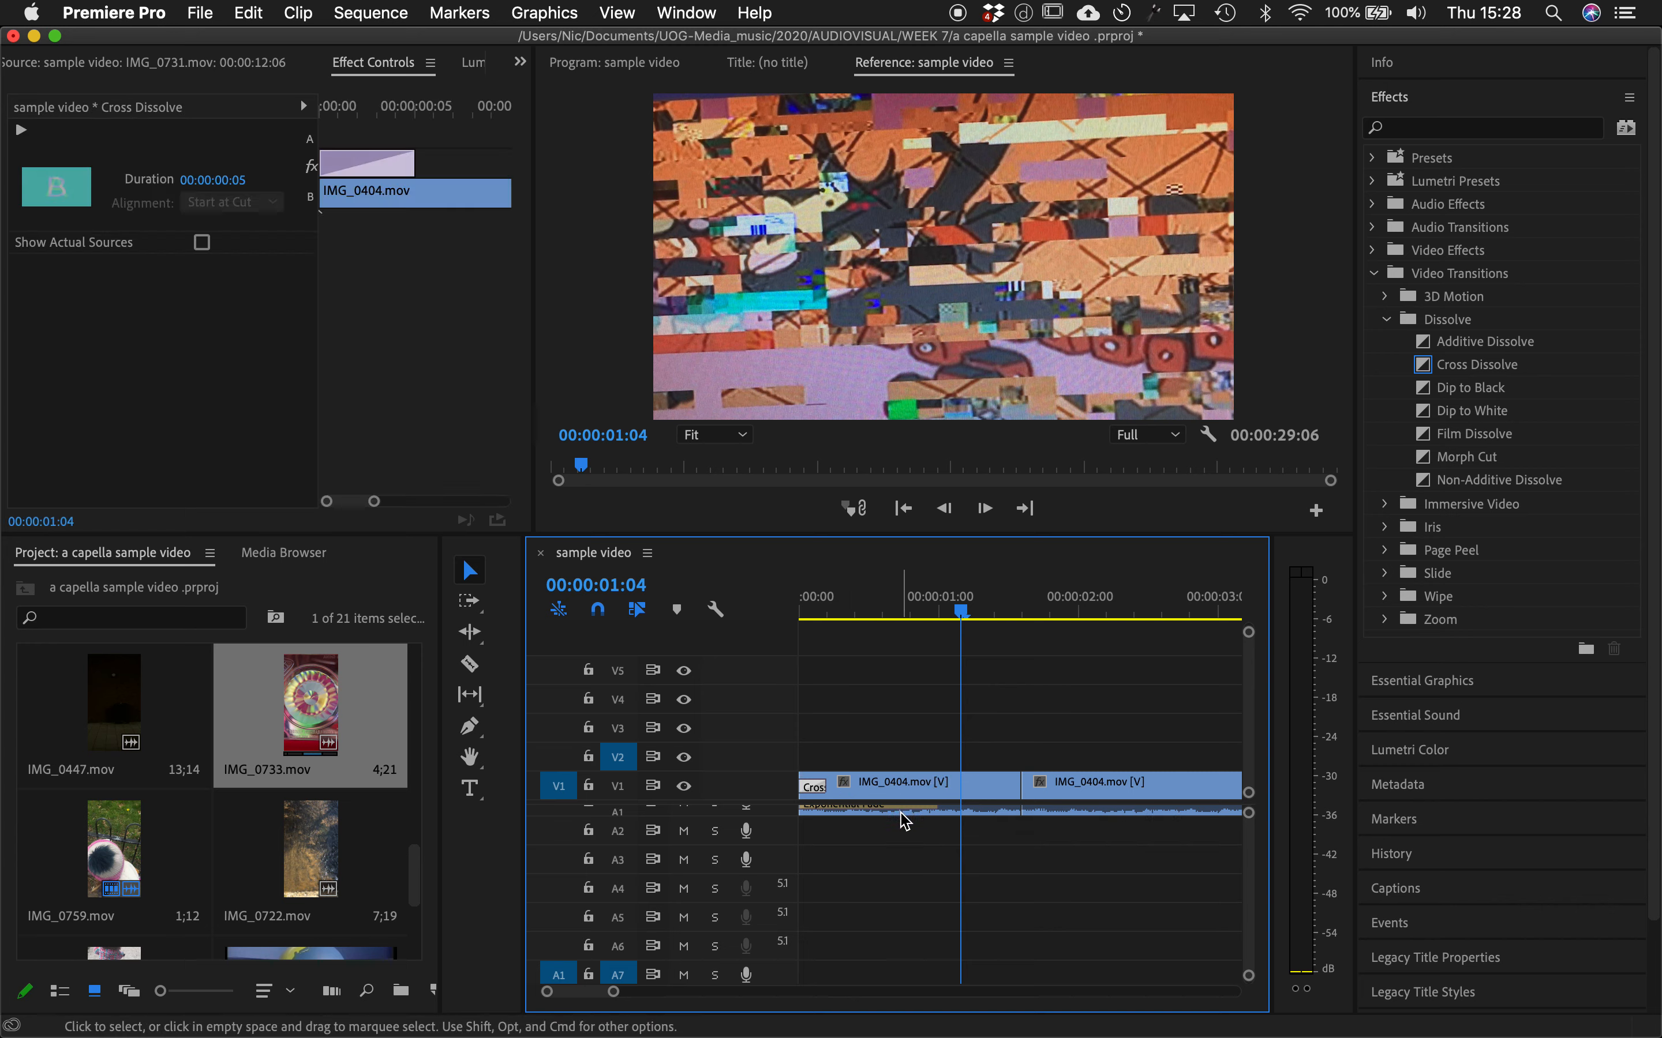
pyautogui.scroll(1, 901, 816)
pyautogui.moveTo(935, 821); pyautogui.dragTo(830, 819)
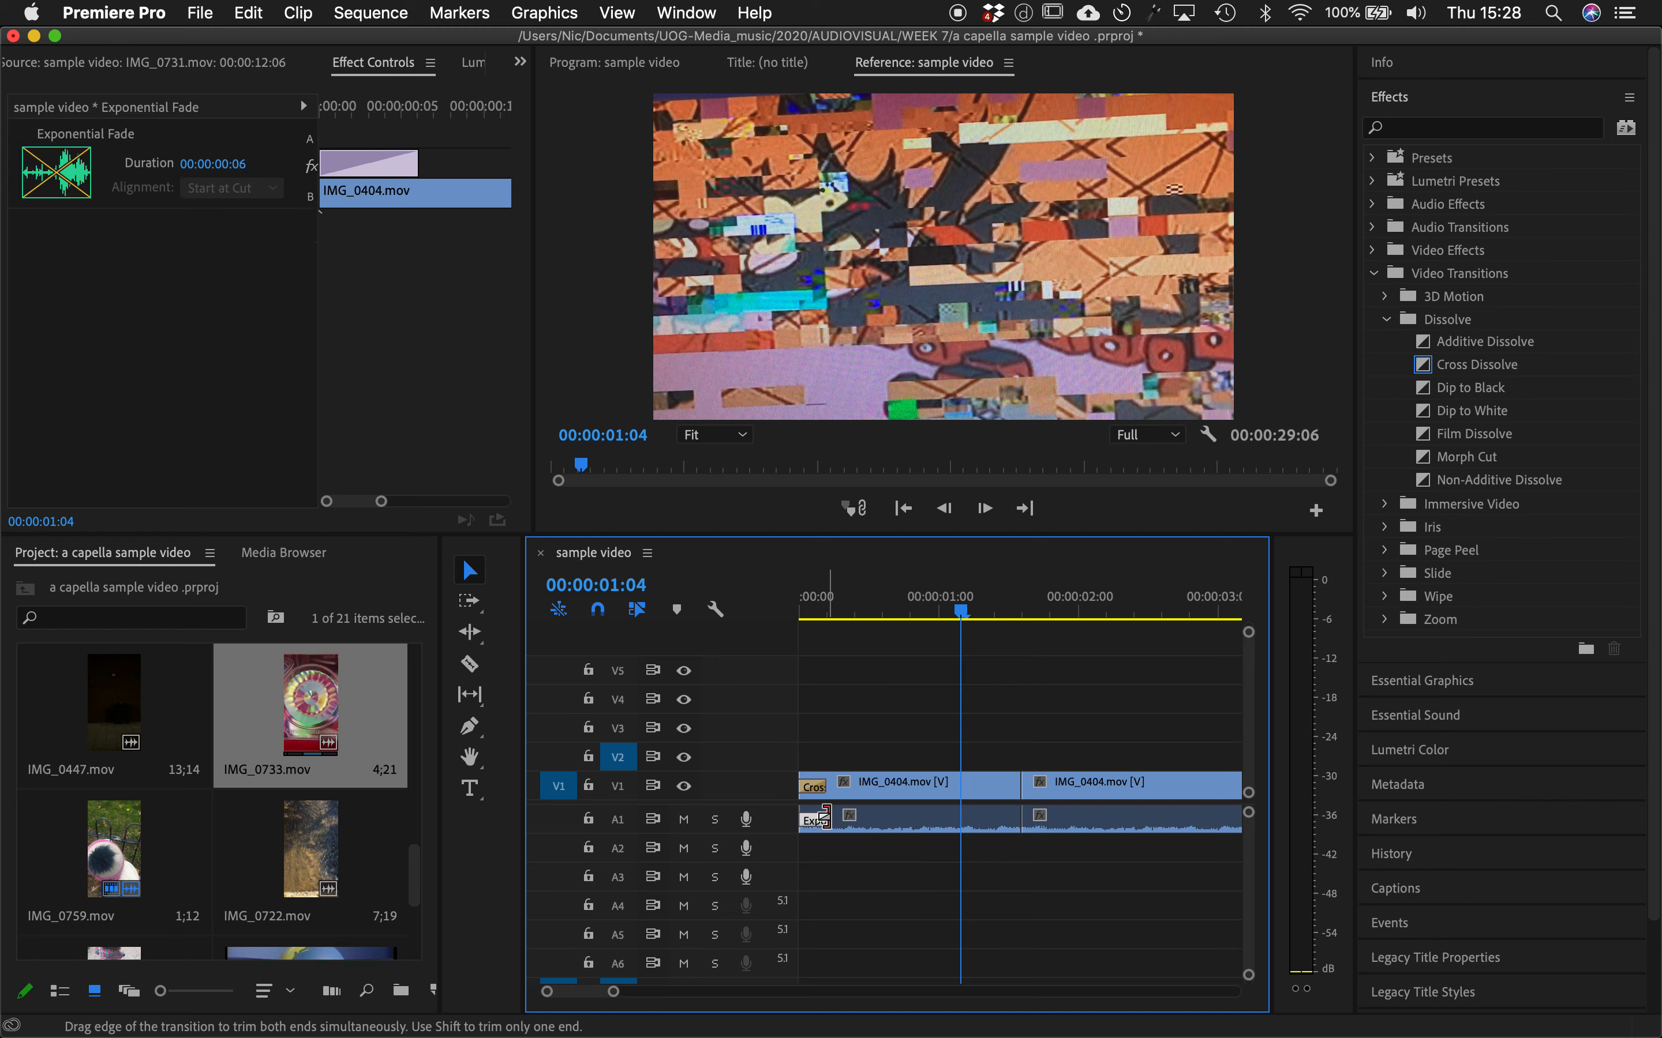
# - Play back the opening from the start of the sequence to check the shortened fade-in
pyautogui.click(832, 879)
pyautogui.moveTo(814, 605); pyautogui.dragTo(763, 601)
pyautogui.press('space')
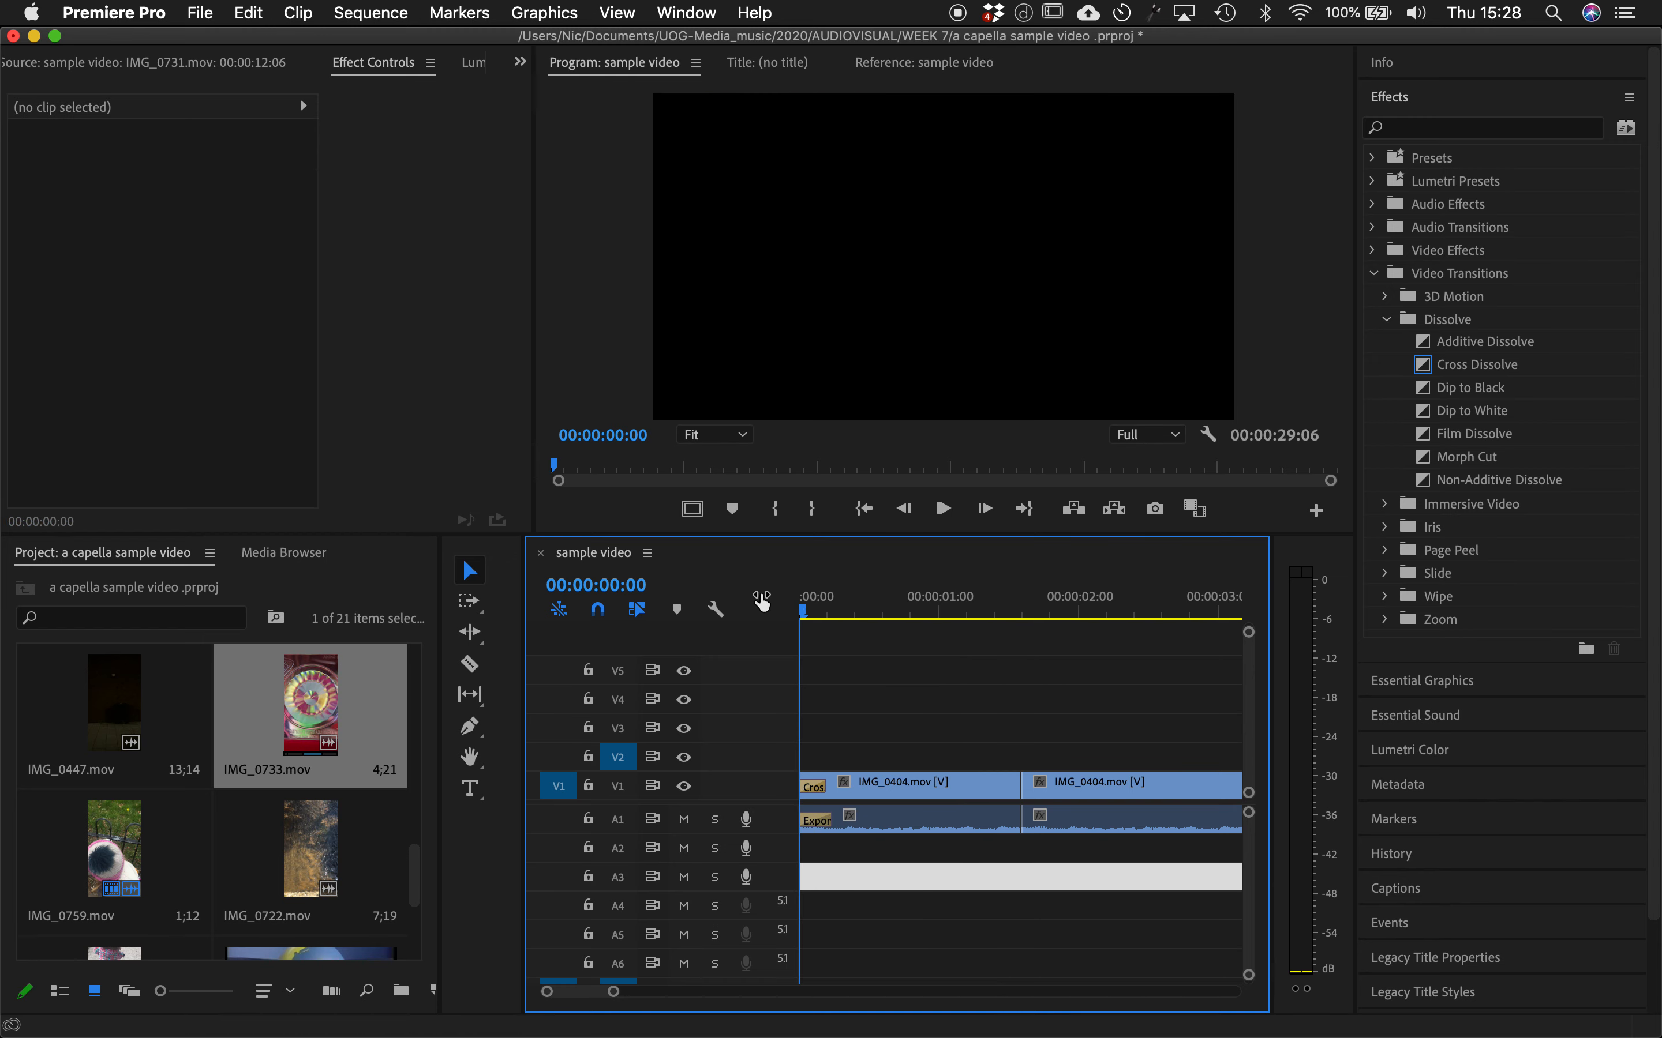
pyautogui.press('space')
# - Show the whole sequence and examine the Lumetri Color settings for the first IMG_0745.mov clip and the joined video clip
pyautogui.moveTo(613, 993); pyautogui.dragTo(805, 1002)
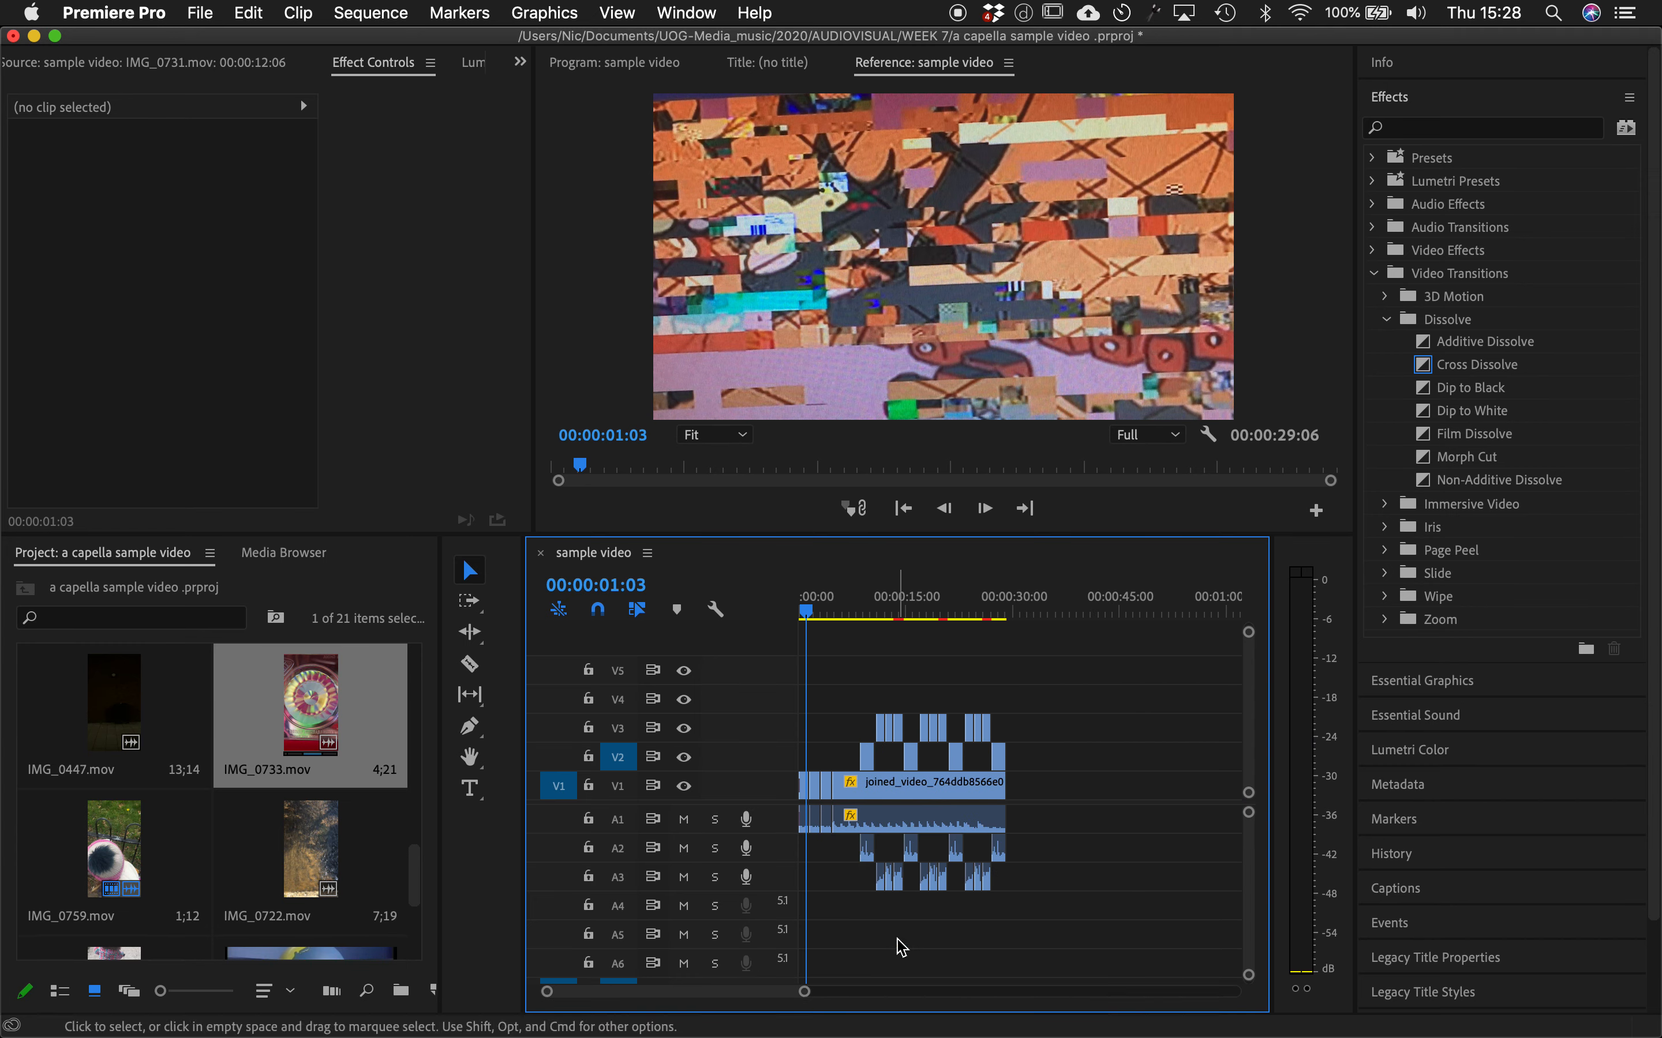
pyautogui.click(1416, 749)
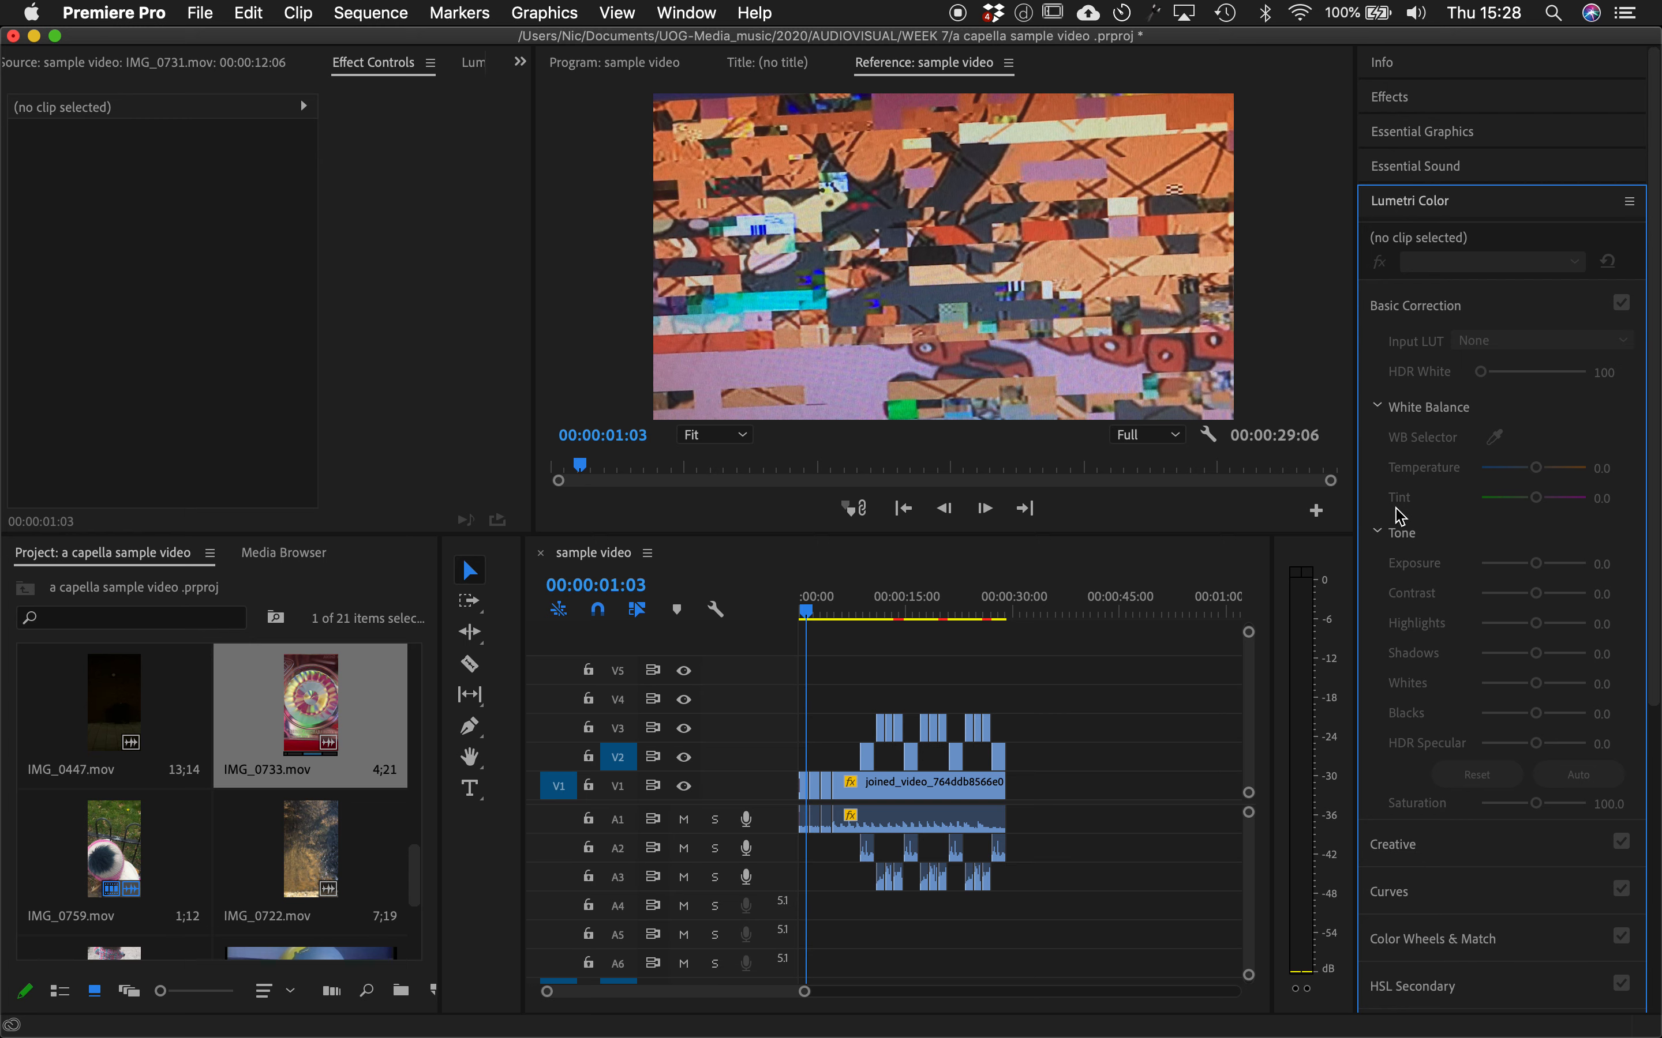
pyautogui.click(827, 680)
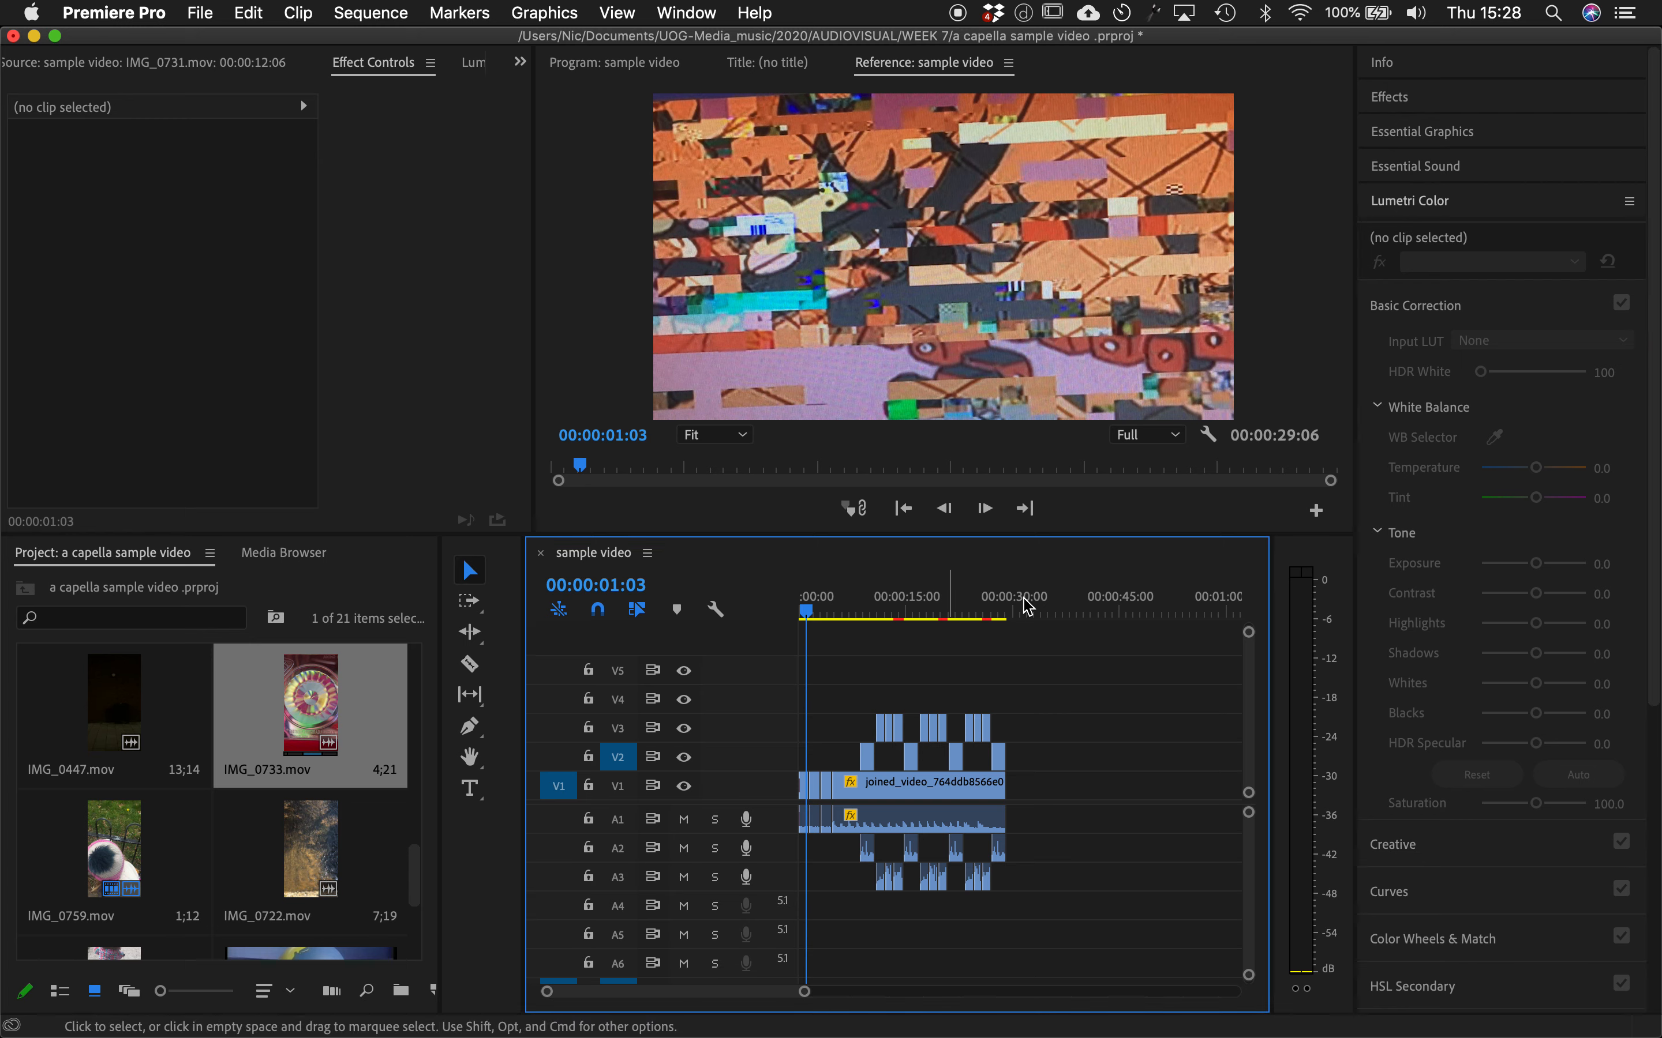
pyautogui.click(871, 761)
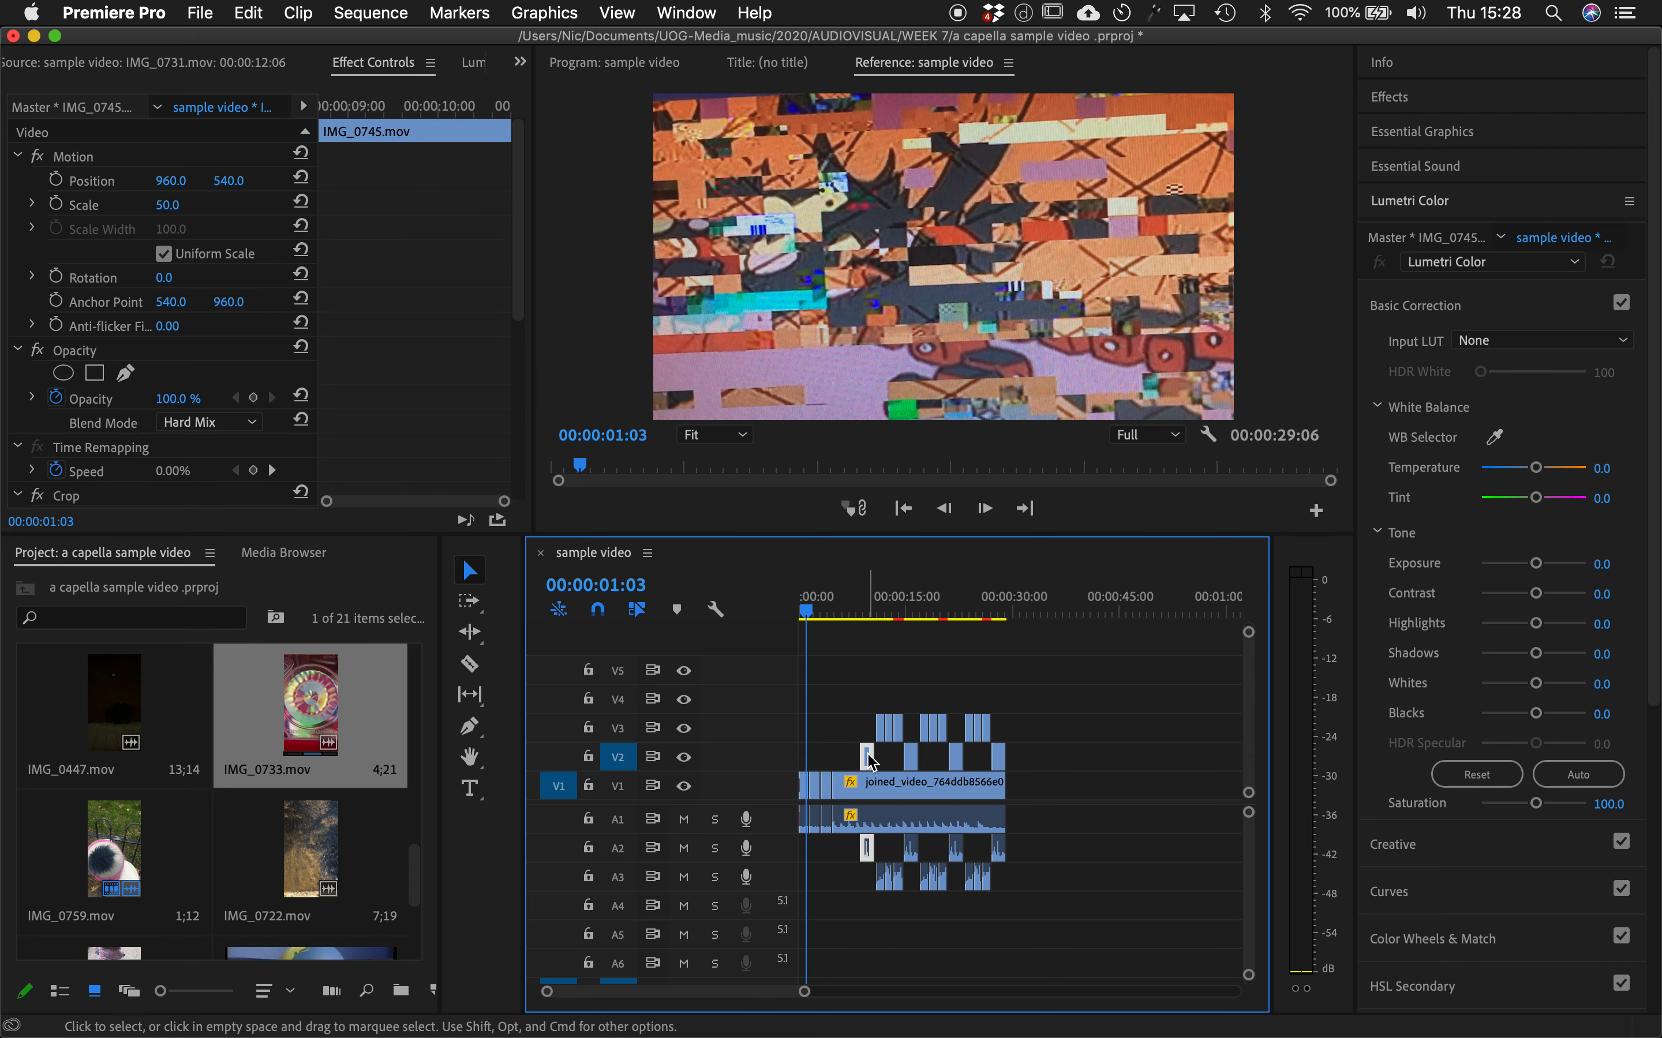
pyautogui.click(888, 787)
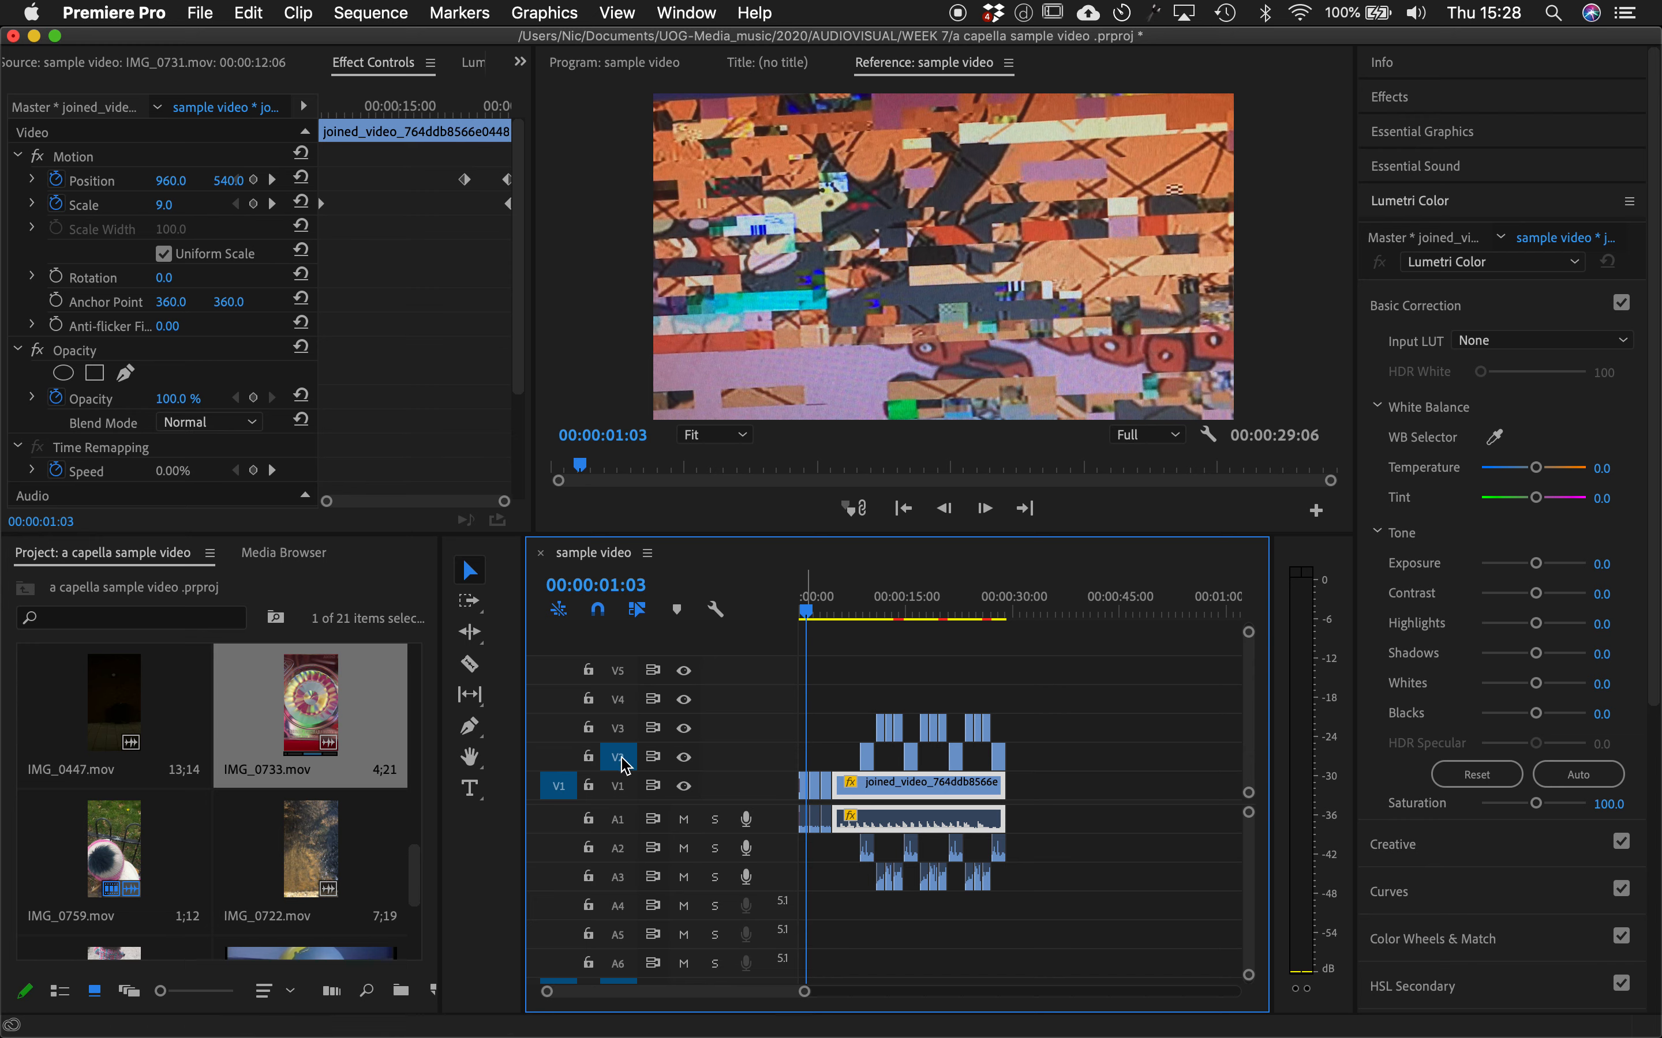
# - Widen the project panel and create an adjustment layer of 1920 × 1080 at 25.00 fps with square pixels
pyautogui.moveTo(415, 858); pyautogui.dragTo(470, 929)
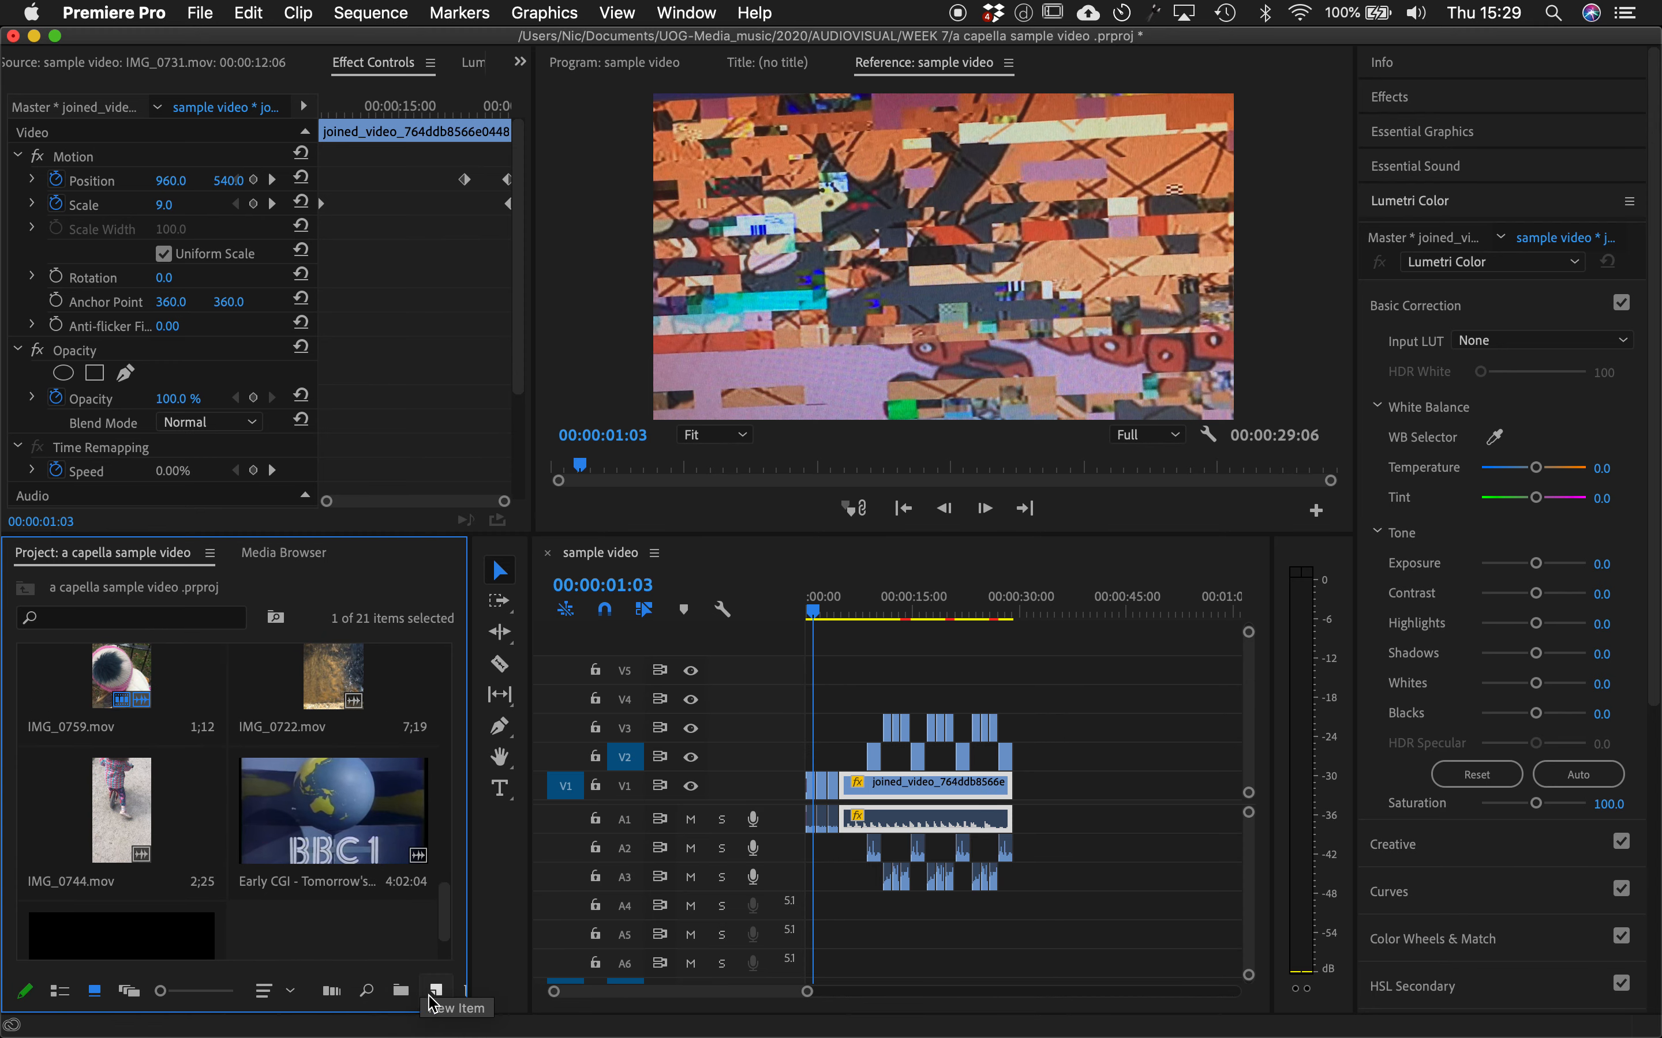
pyautogui.moveTo(469, 966); pyautogui.dragTo(491, 964)
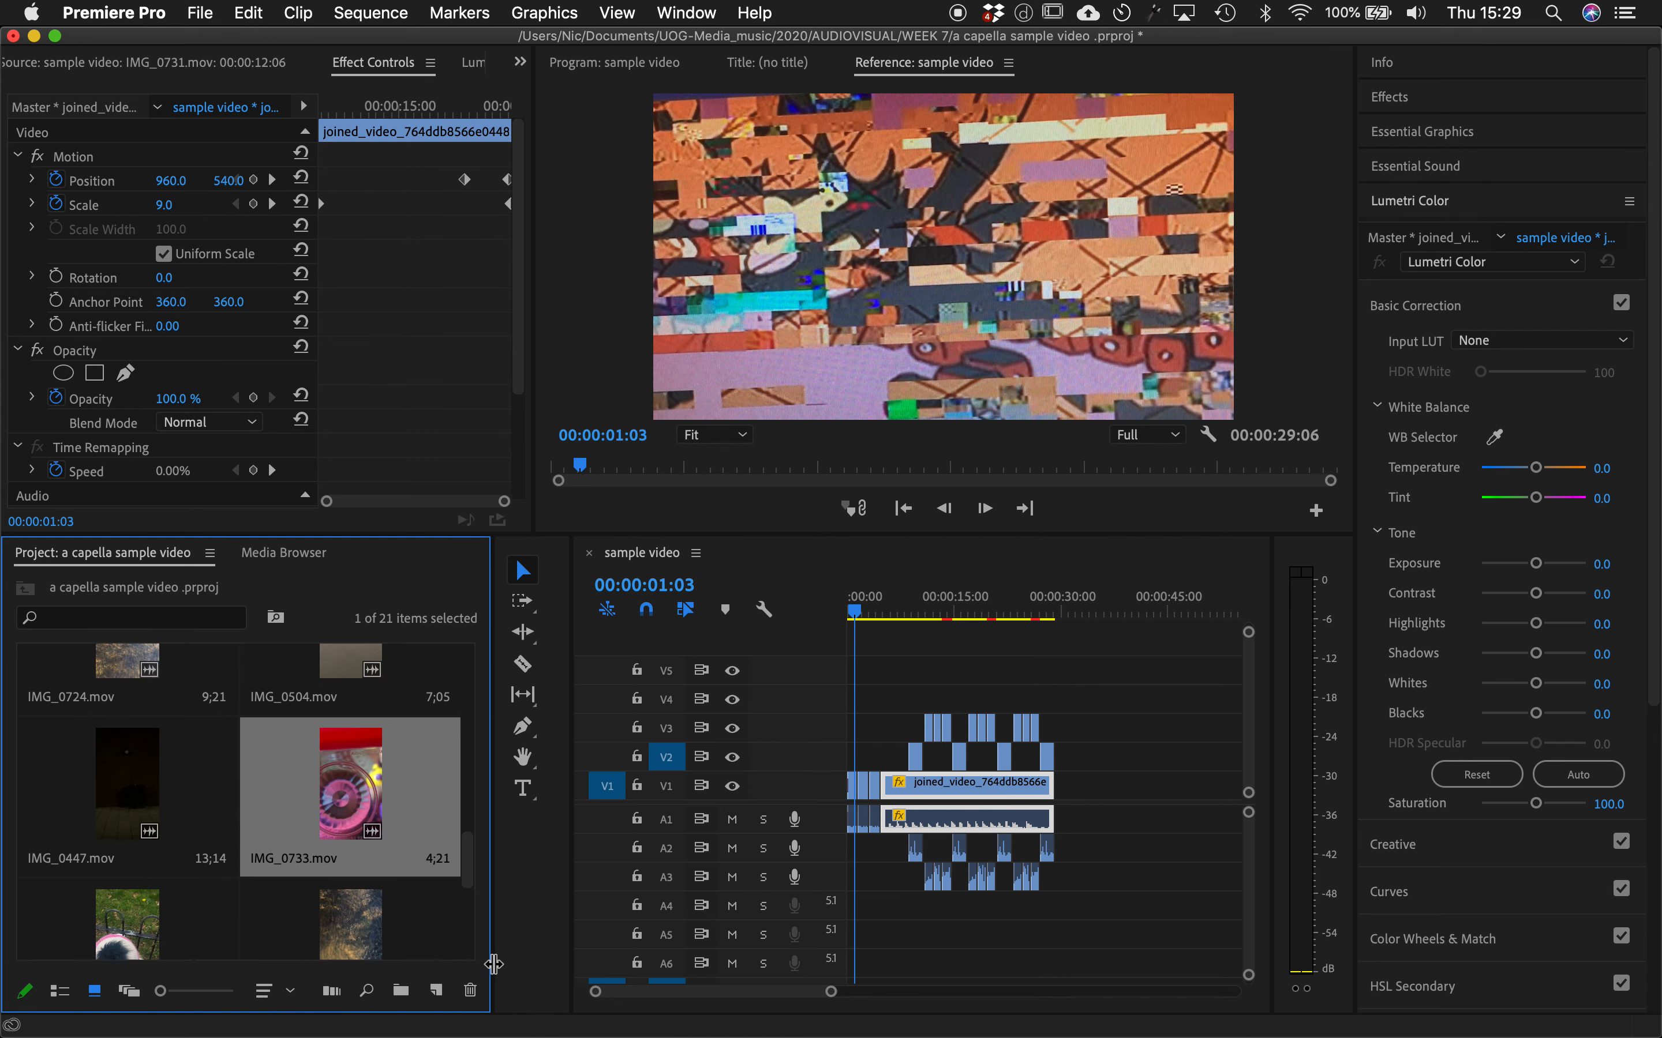
pyautogui.click(437, 991)
pyautogui.click(469, 784)
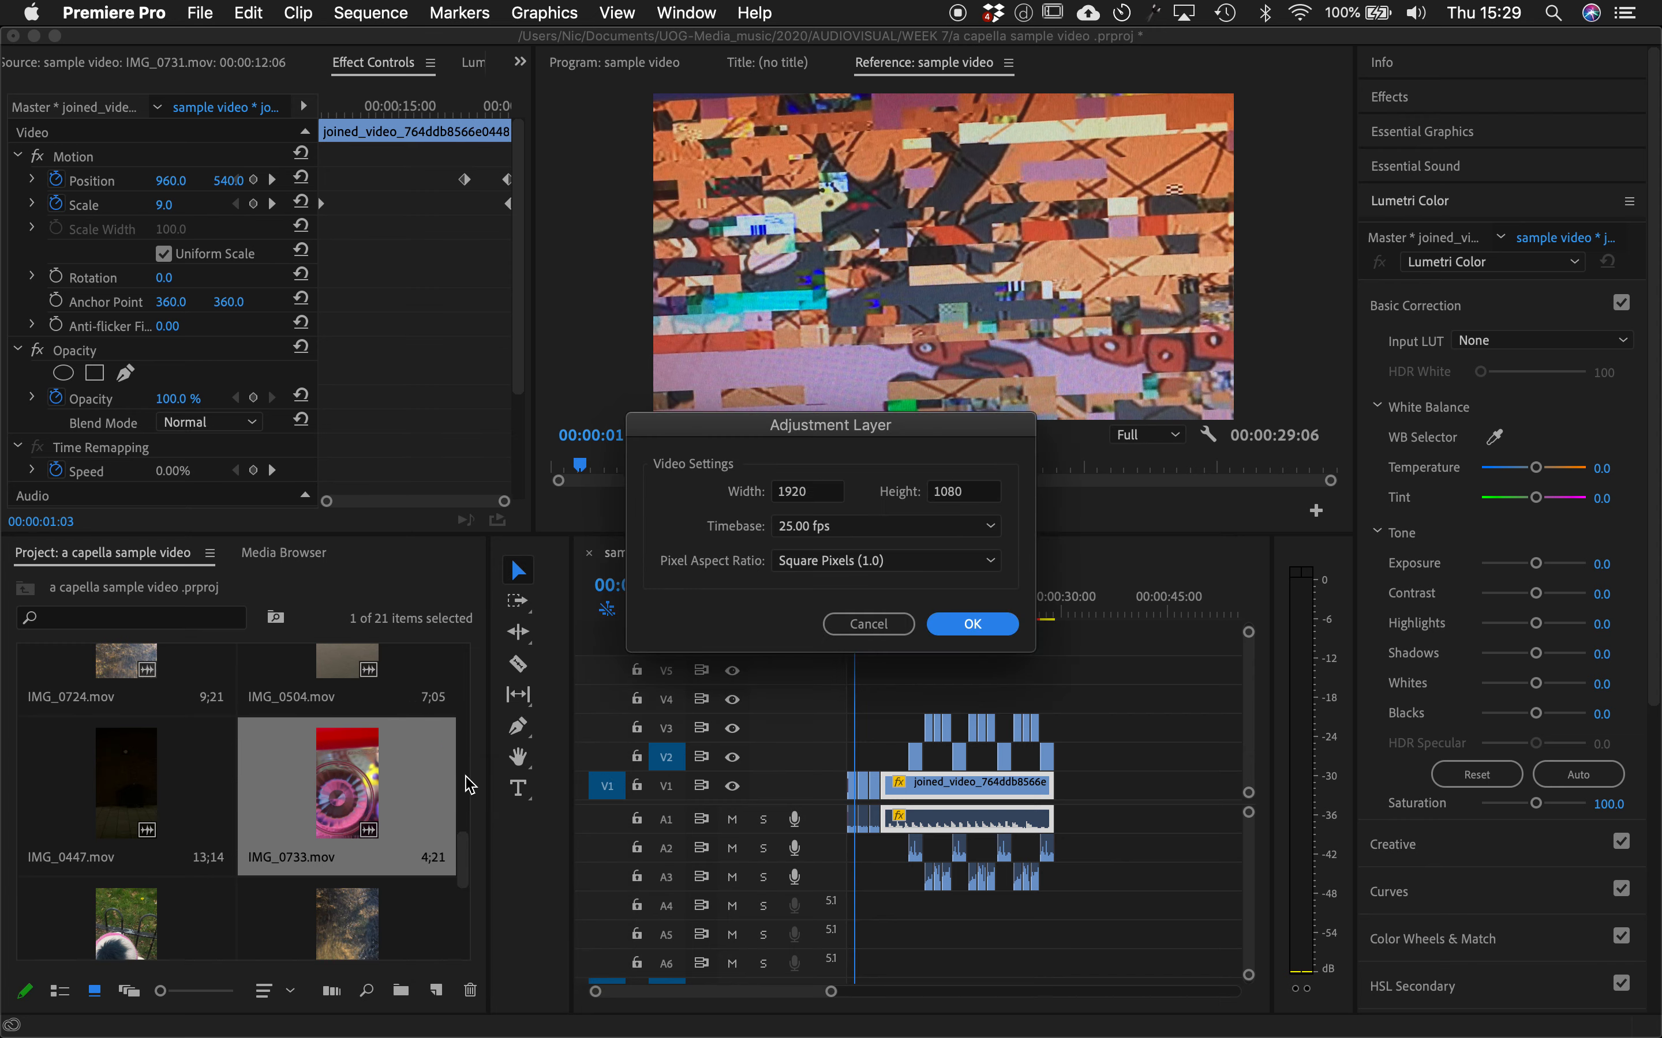
pyautogui.click(961, 625)
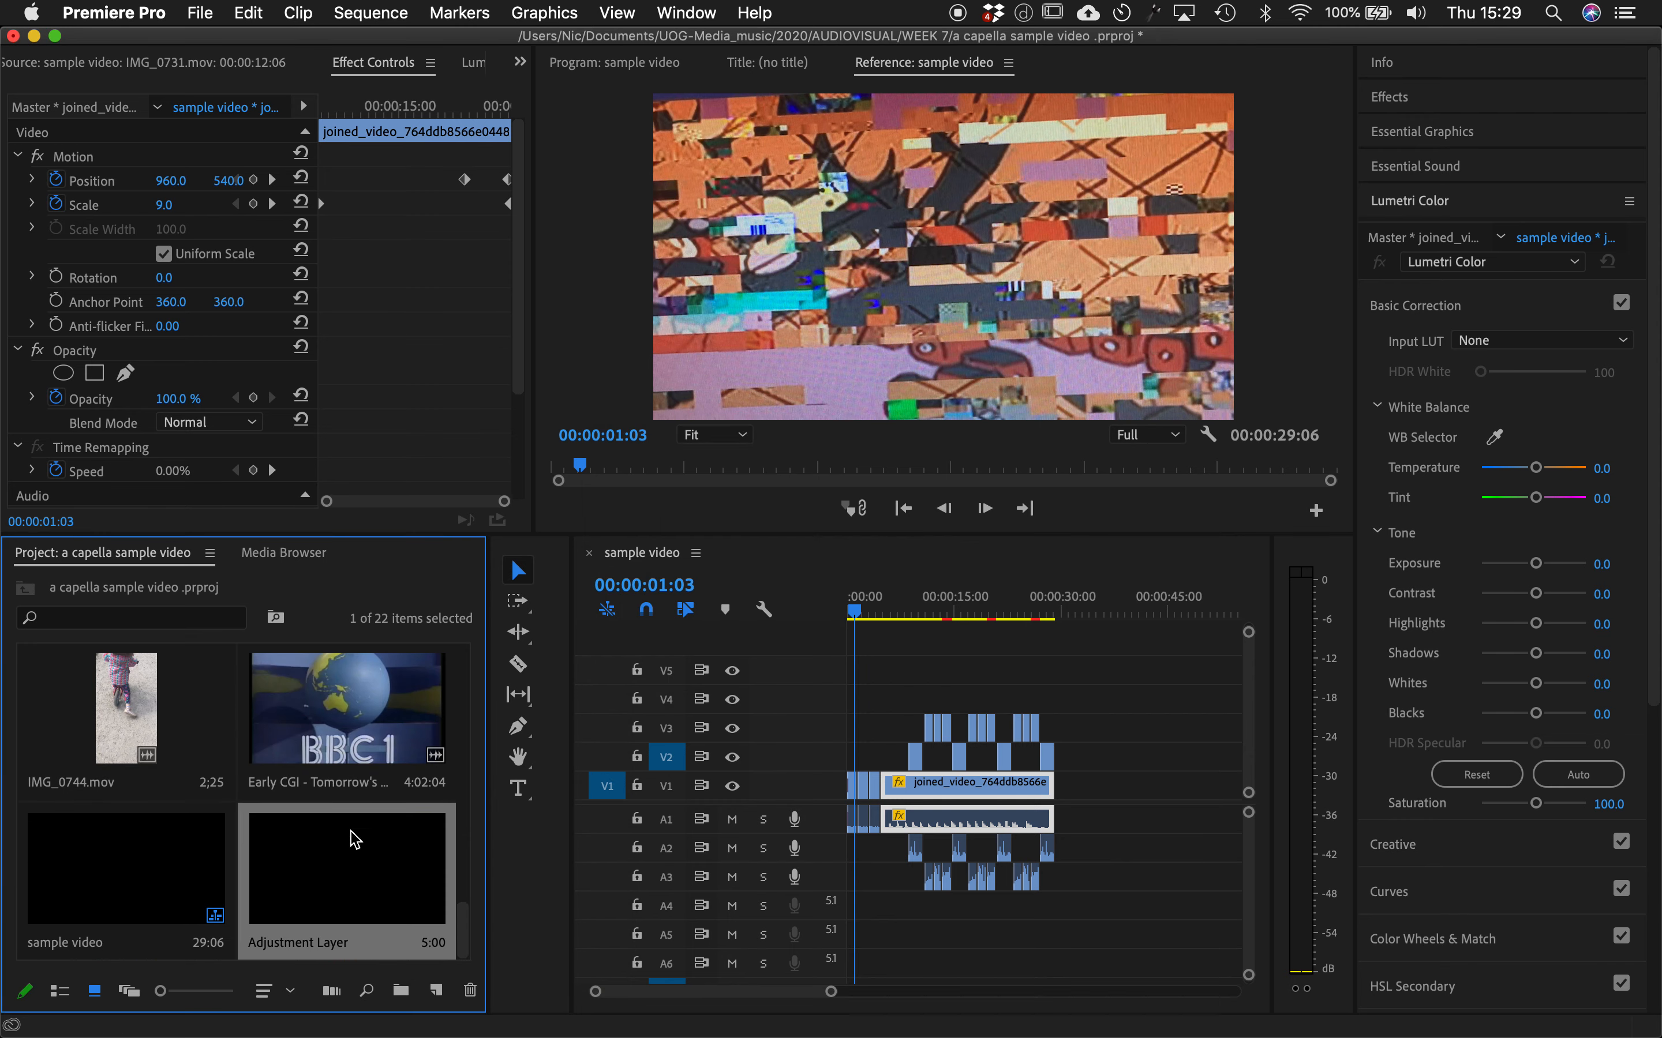
# - Place the Adjustment Layer on V4 across the full length of the sequence and move the playhead to 00:00:08:19
pyautogui.click(321, 923)
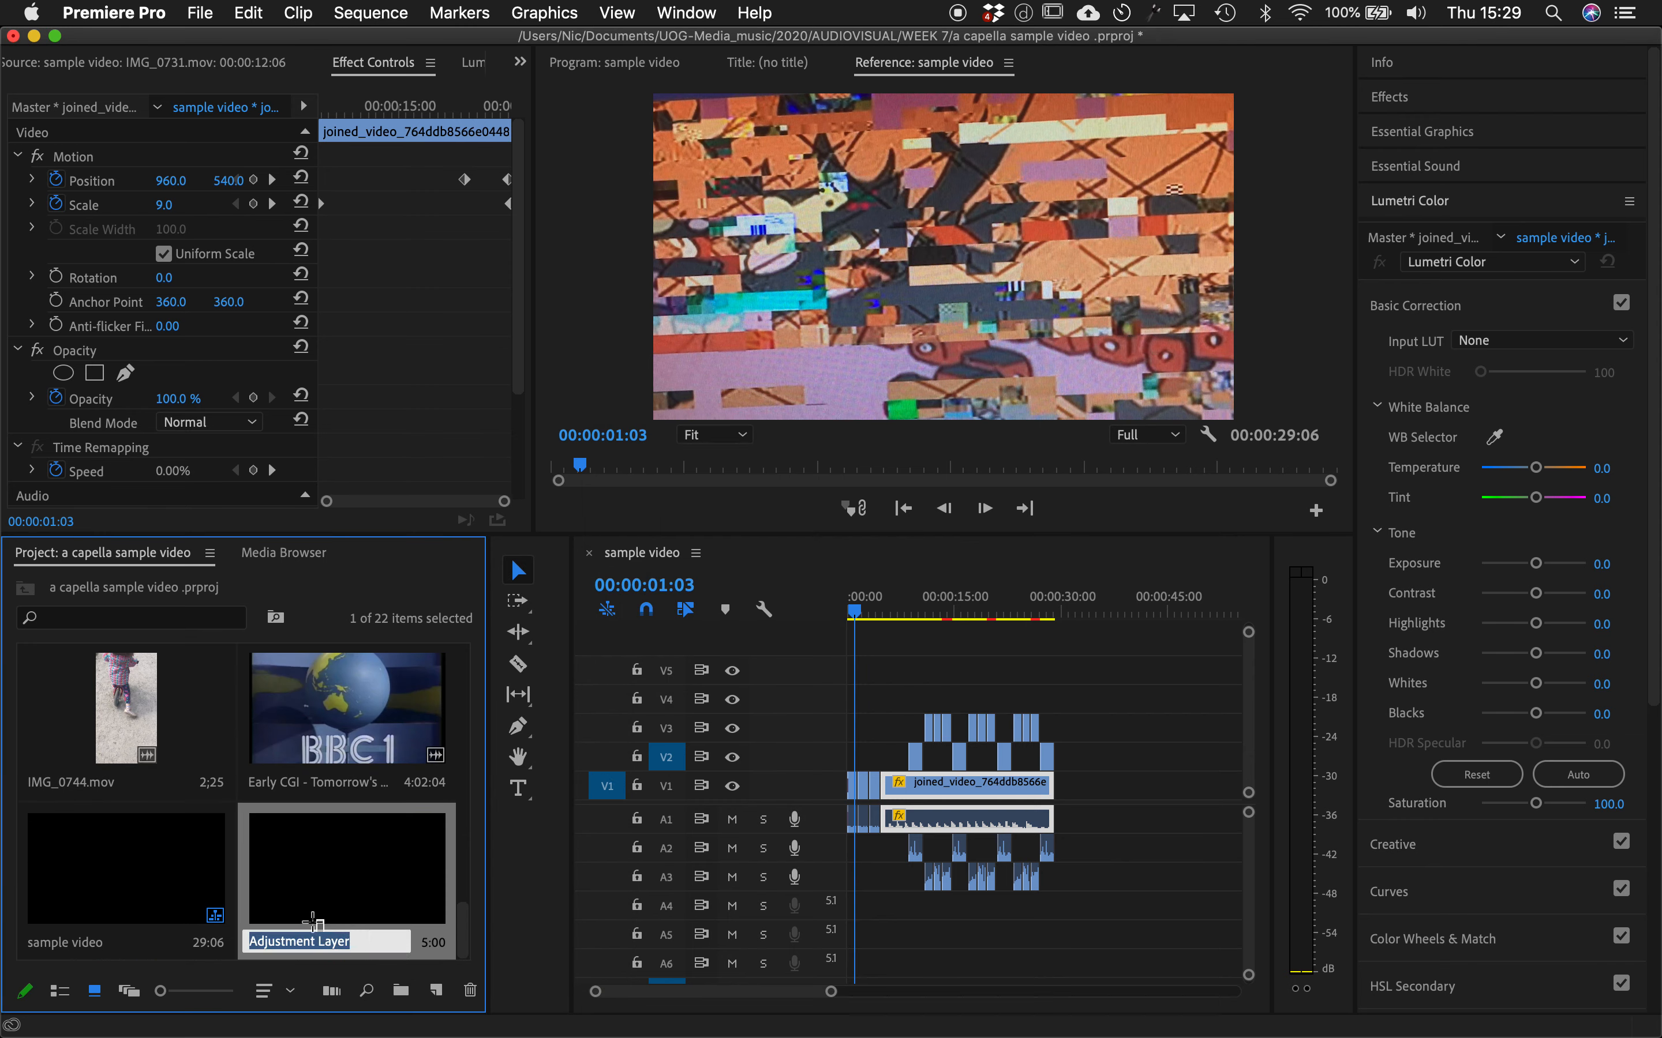
pyautogui.press('Return')
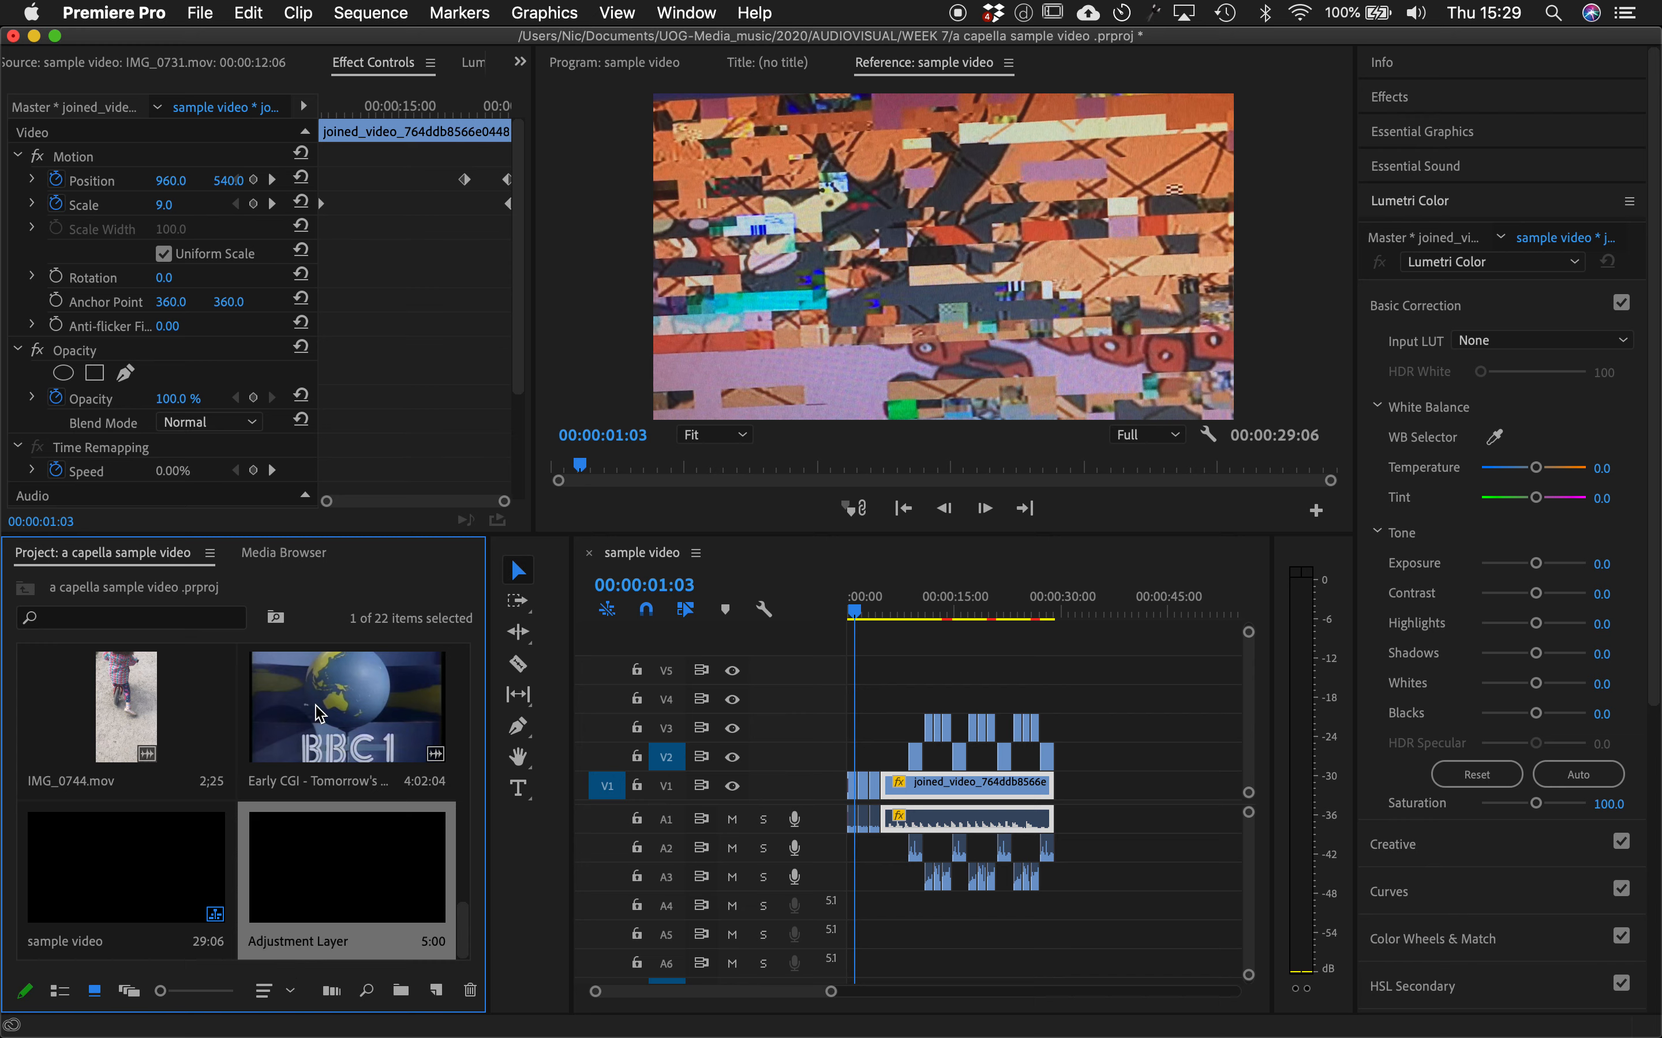
pyautogui.moveTo(352, 880); pyautogui.dragTo(1044, 692)
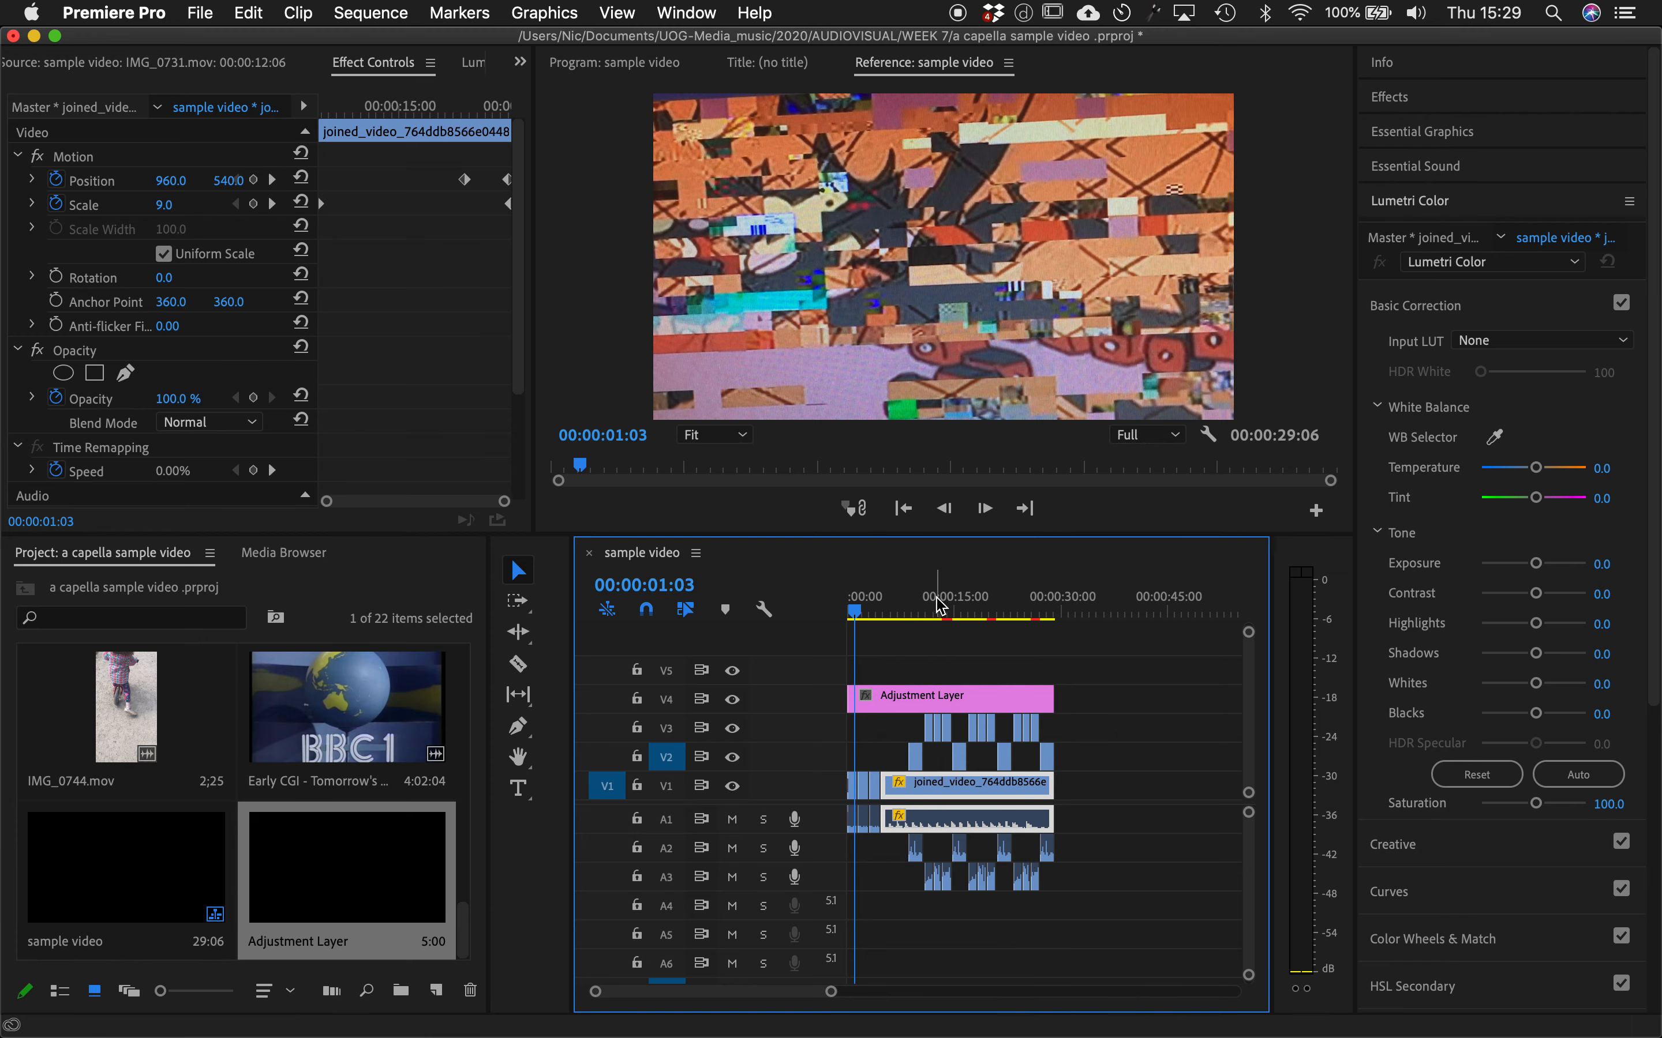
pyautogui.click(907, 612)
pyautogui.moveTo(908, 610)
pyautogui.mouseDown()
pyautogui.moveTo(866, 610)
pyautogui.moveTo(910, 610)
pyautogui.mouseUp()
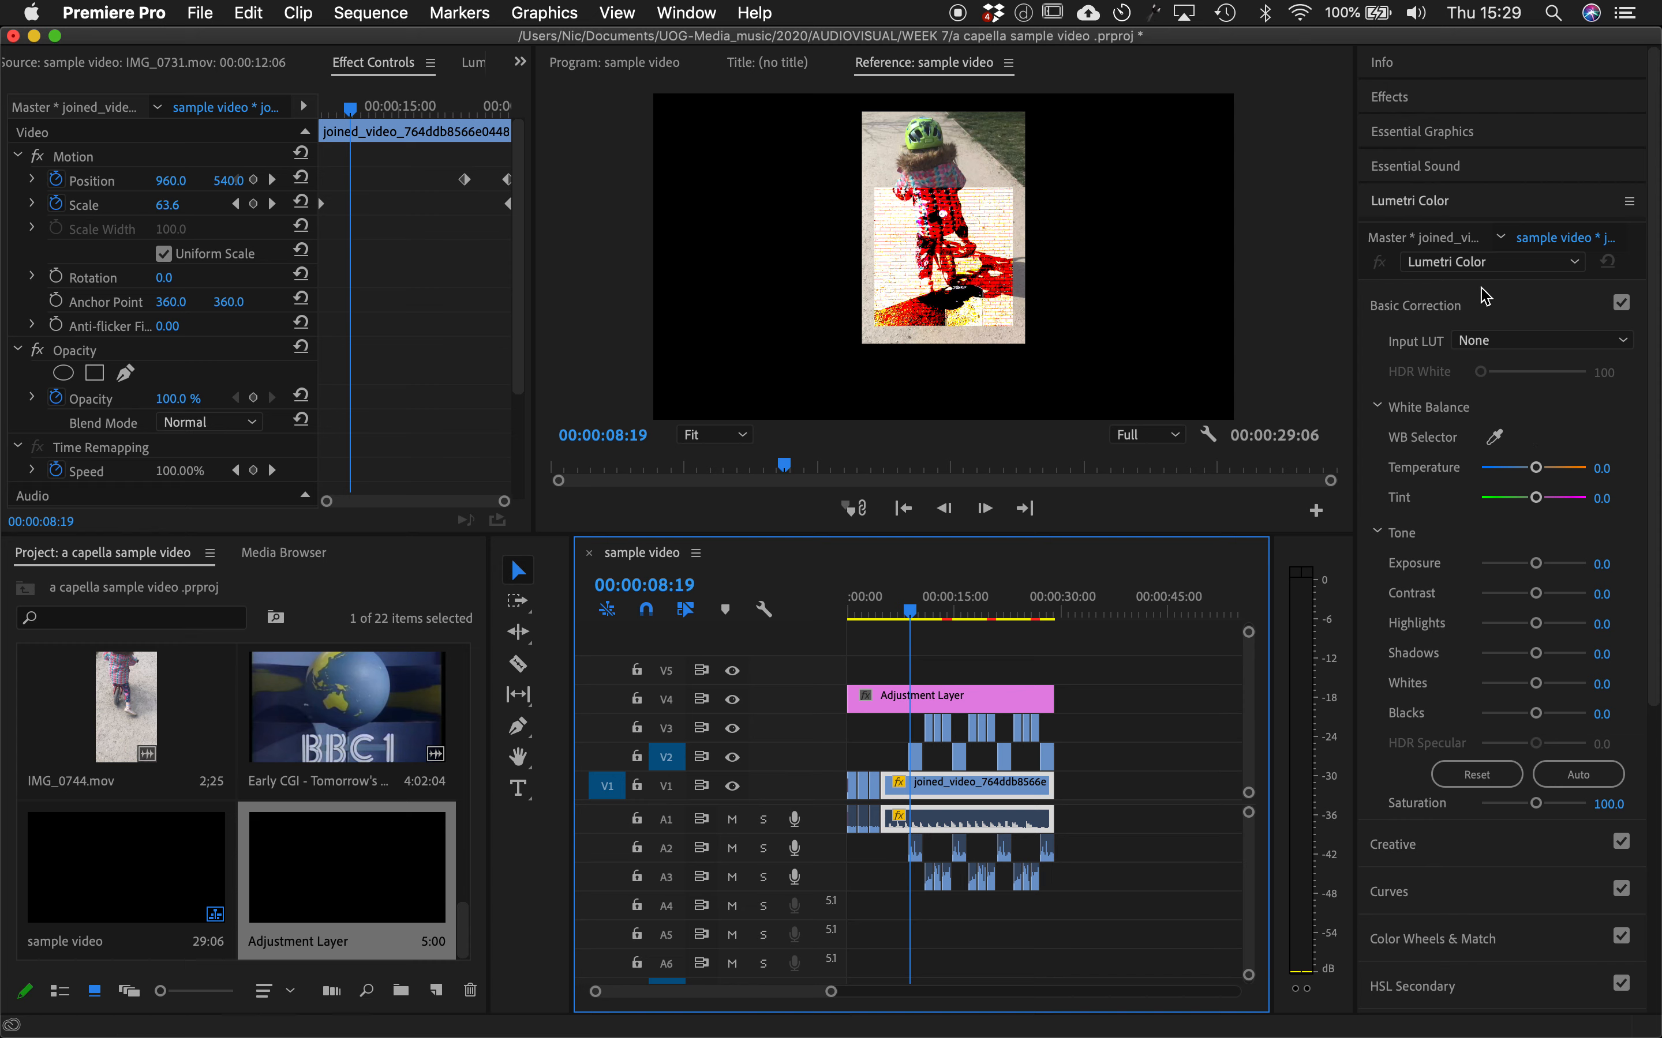
pyautogui.click(1538, 563)
pyautogui.moveTo(1539, 570)
pyautogui.mouseDown()
pyautogui.moveTo(1576, 570)
pyautogui.moveTo(1489, 569)
pyautogui.moveTo(1541, 569)
pyautogui.moveTo(1506, 574)
pyautogui.mouseUp()
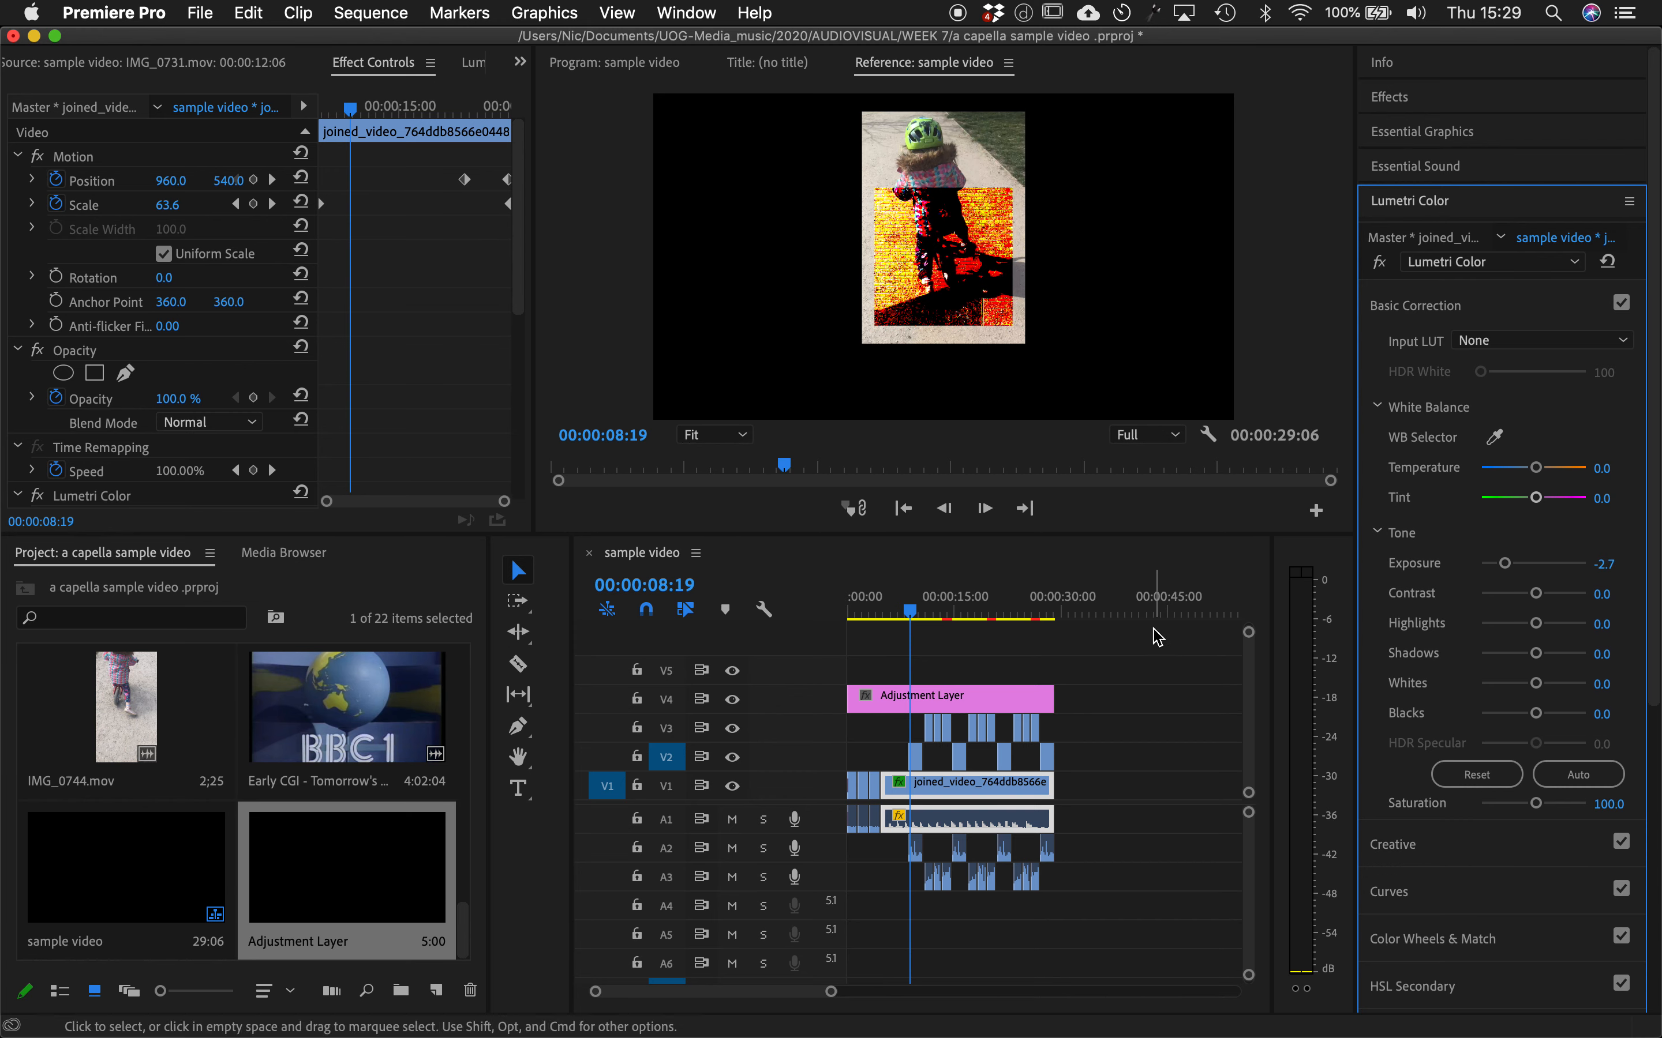
pyautogui.press('super+z')
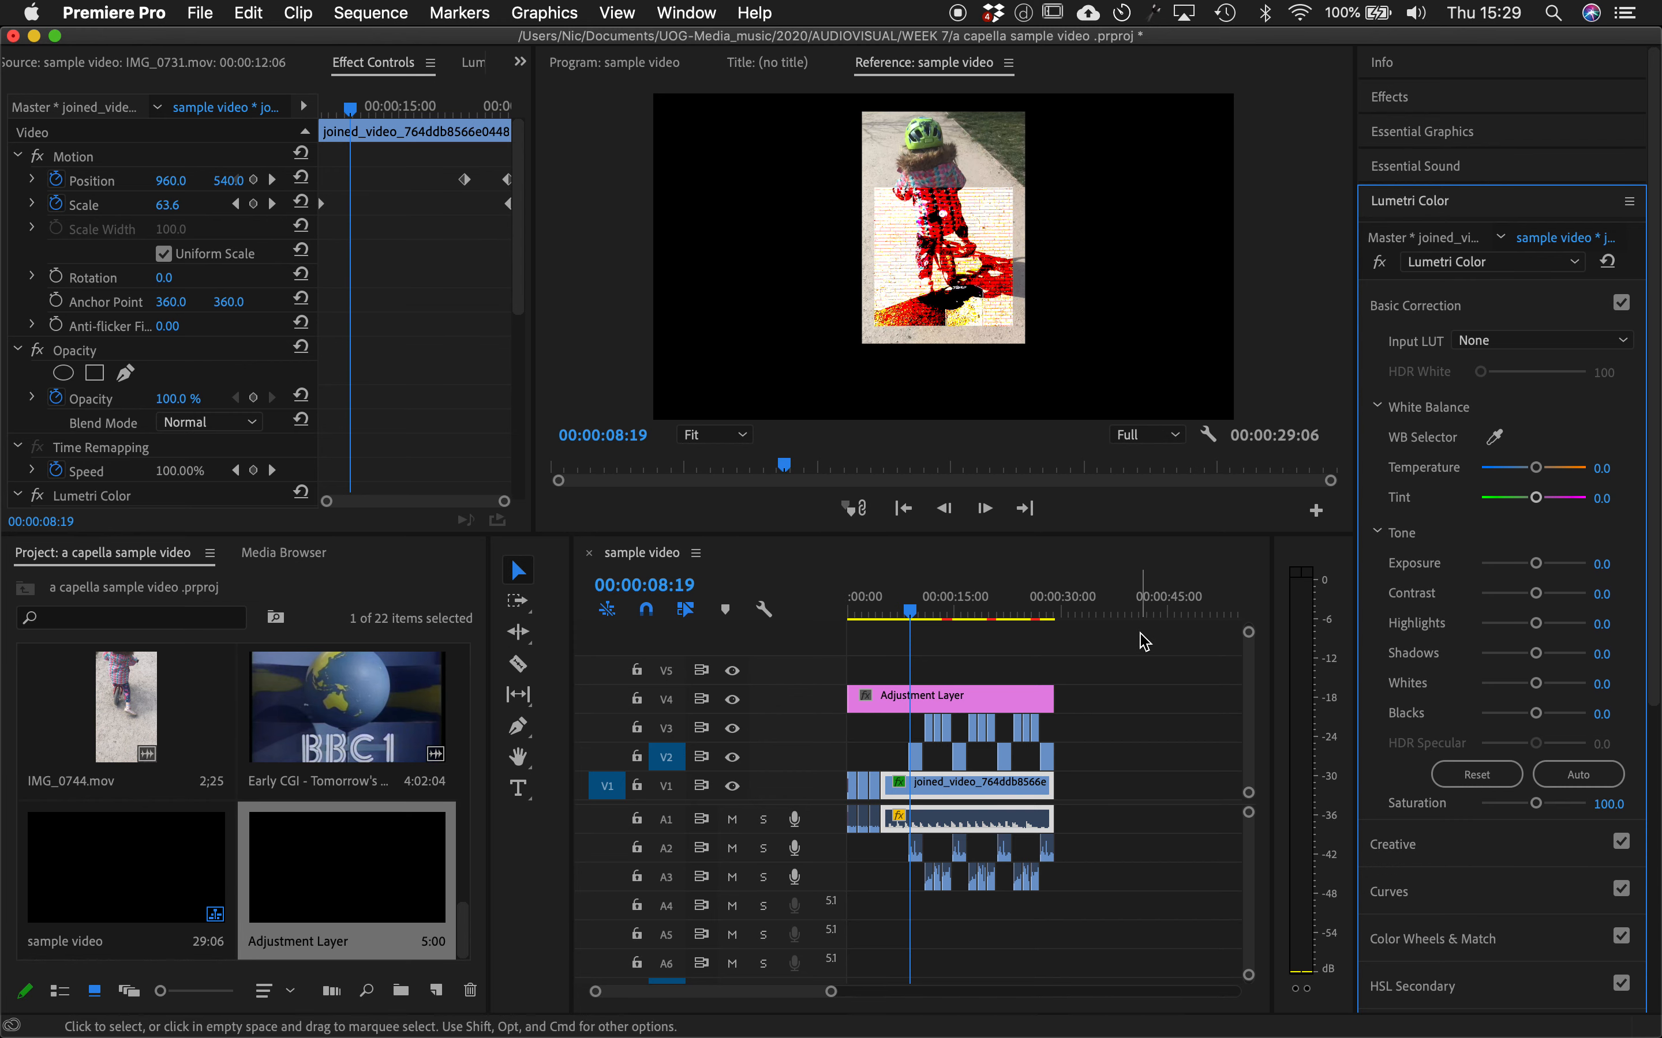
# - Set the adjustment layer's Basic Correction to Exposure 0.4, Contrast 100, Highlights 23.9, Shadows -76.1 and Whites 8.7, judged on an enlarged preview at 00:00:13:03
pyautogui.click(908, 702)
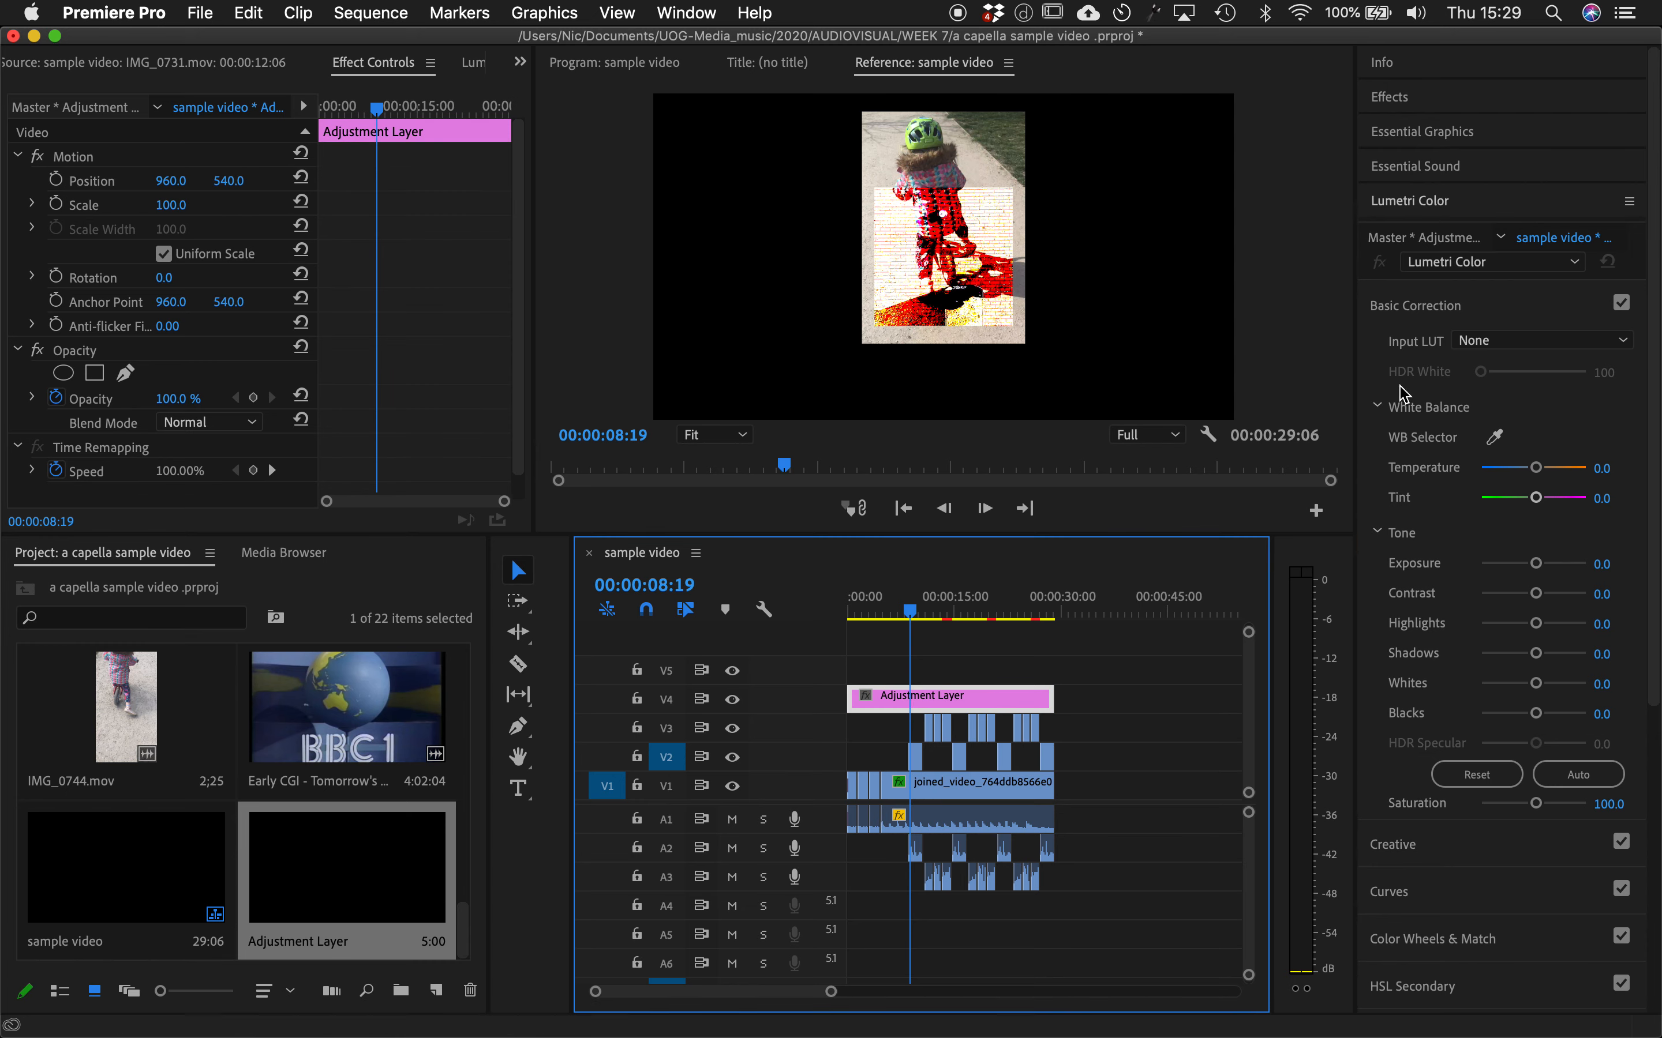
pyautogui.moveTo(1538, 563); pyautogui.dragTo(1580, 595)
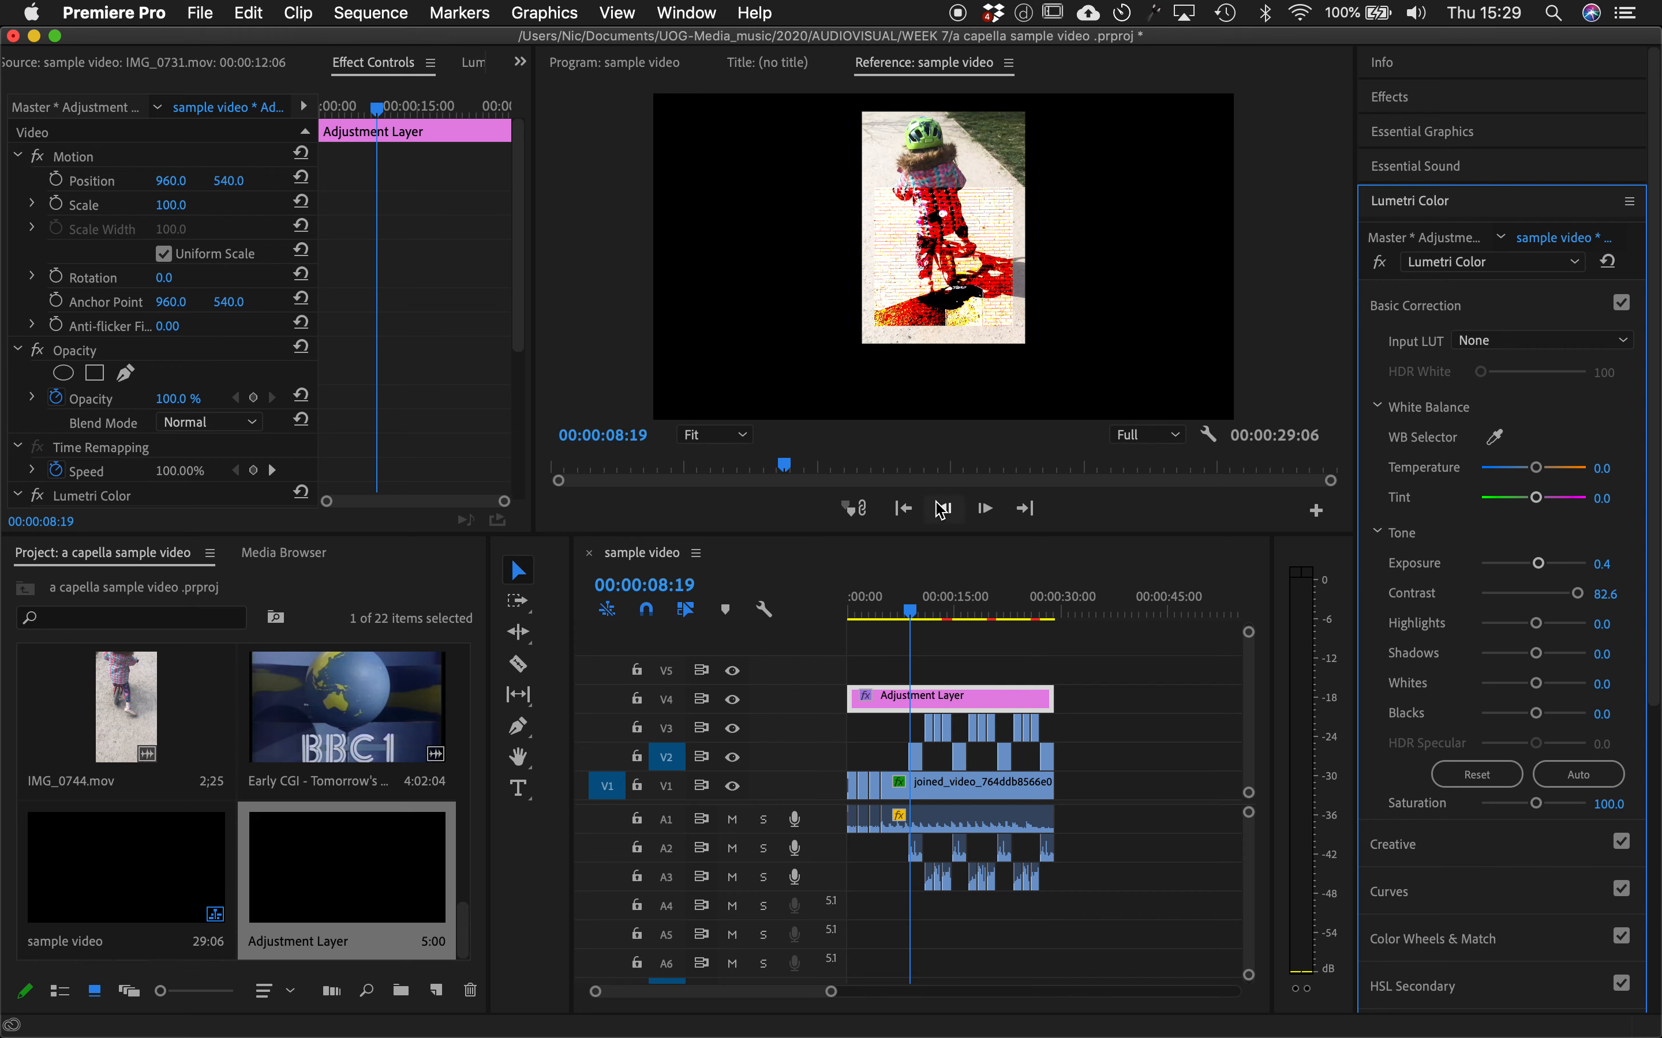
pyautogui.moveTo(938, 612); pyautogui.dragTo(945, 611)
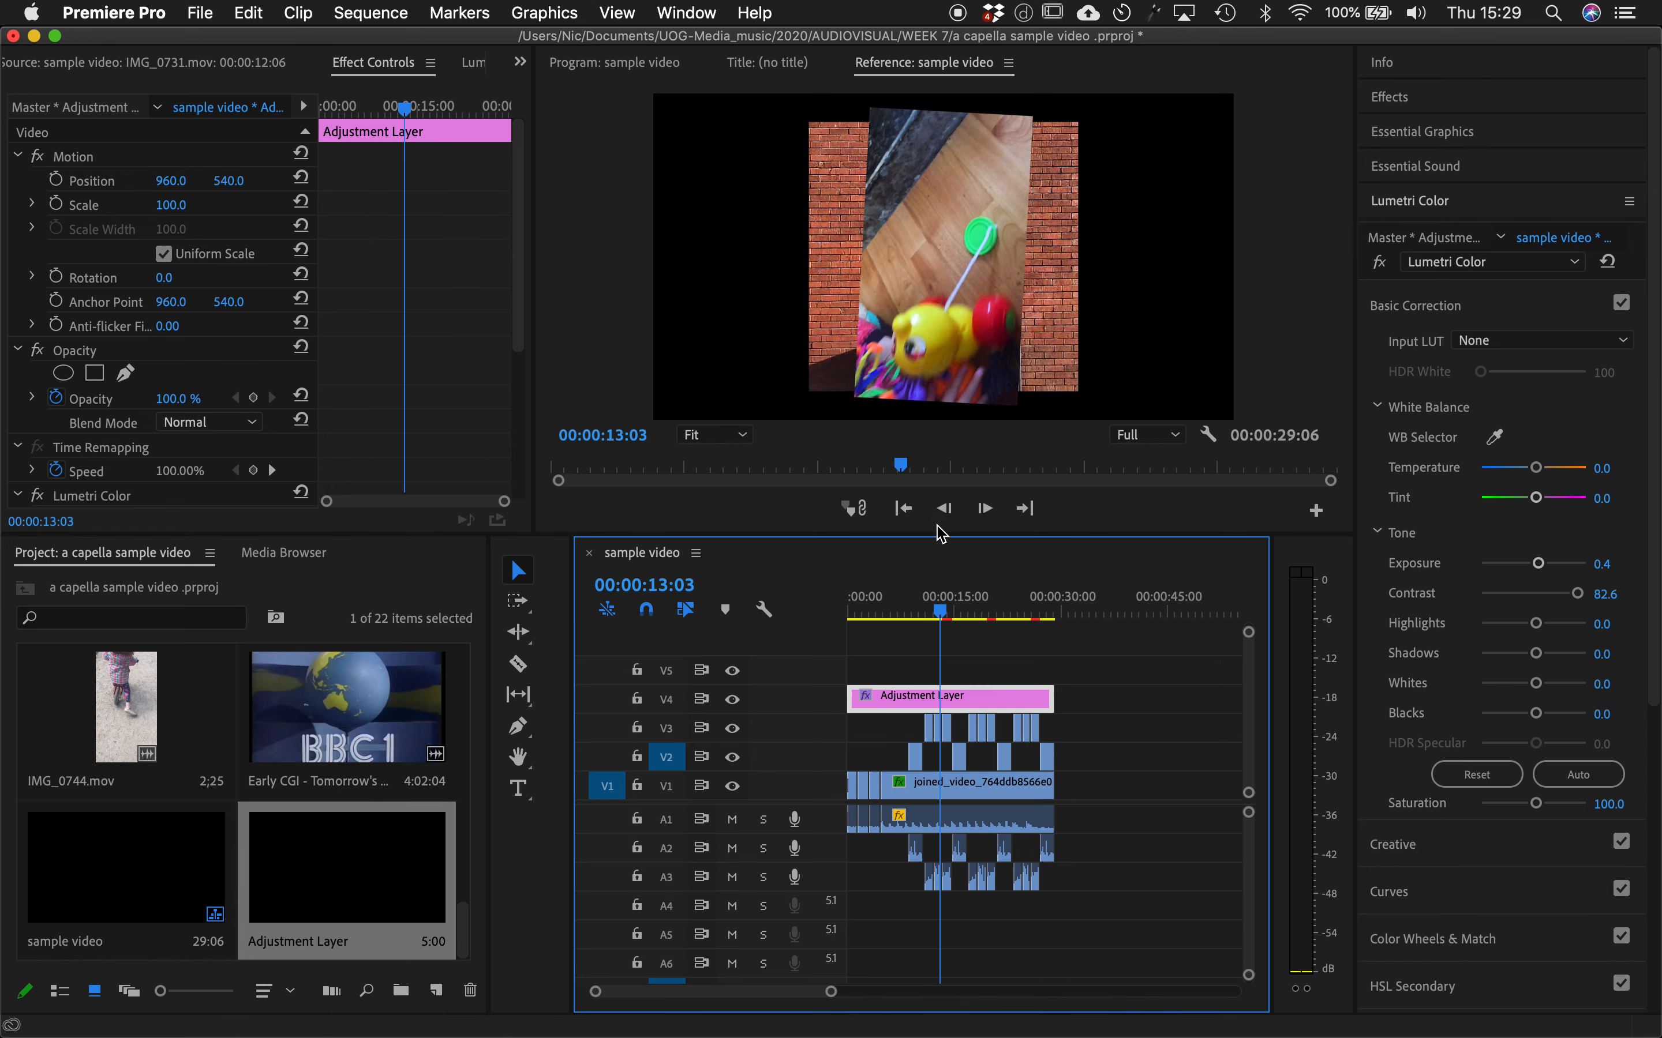
pyautogui.moveTo(937, 534); pyautogui.dragTo(939, 667)
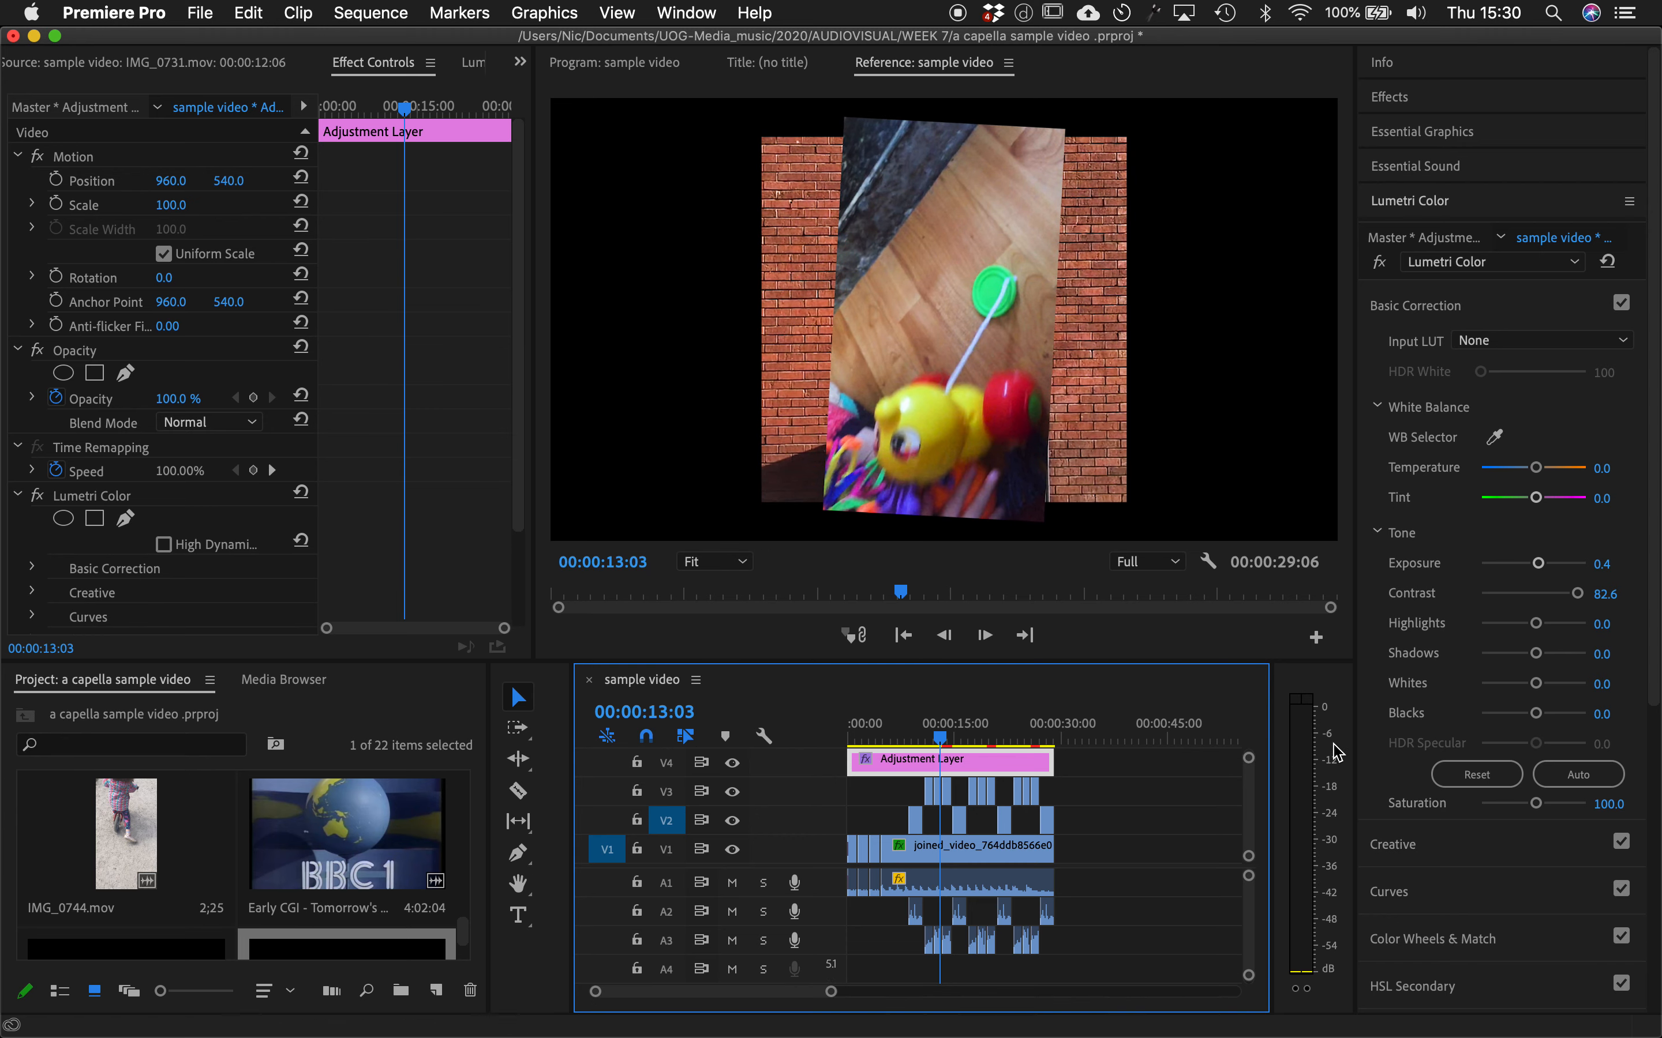
pyautogui.moveTo(1578, 594); pyautogui.dragTo(1588, 594)
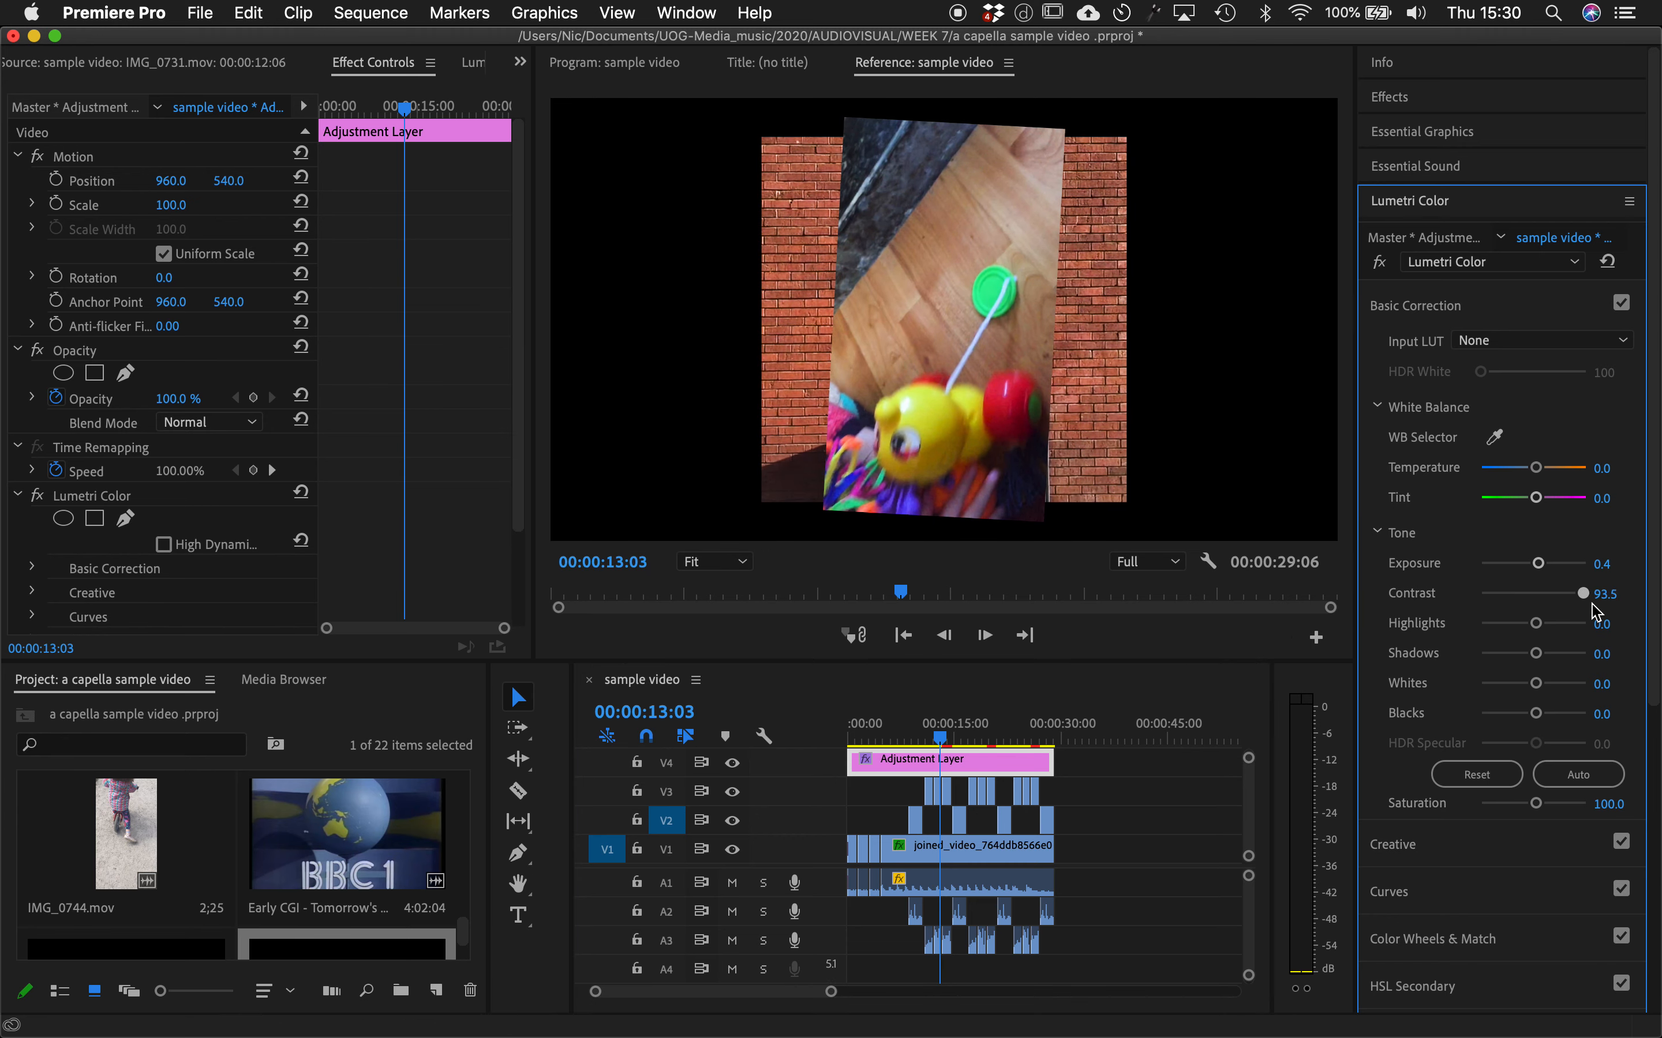
pyautogui.moveTo(1538, 622); pyautogui.dragTo(1546, 690)
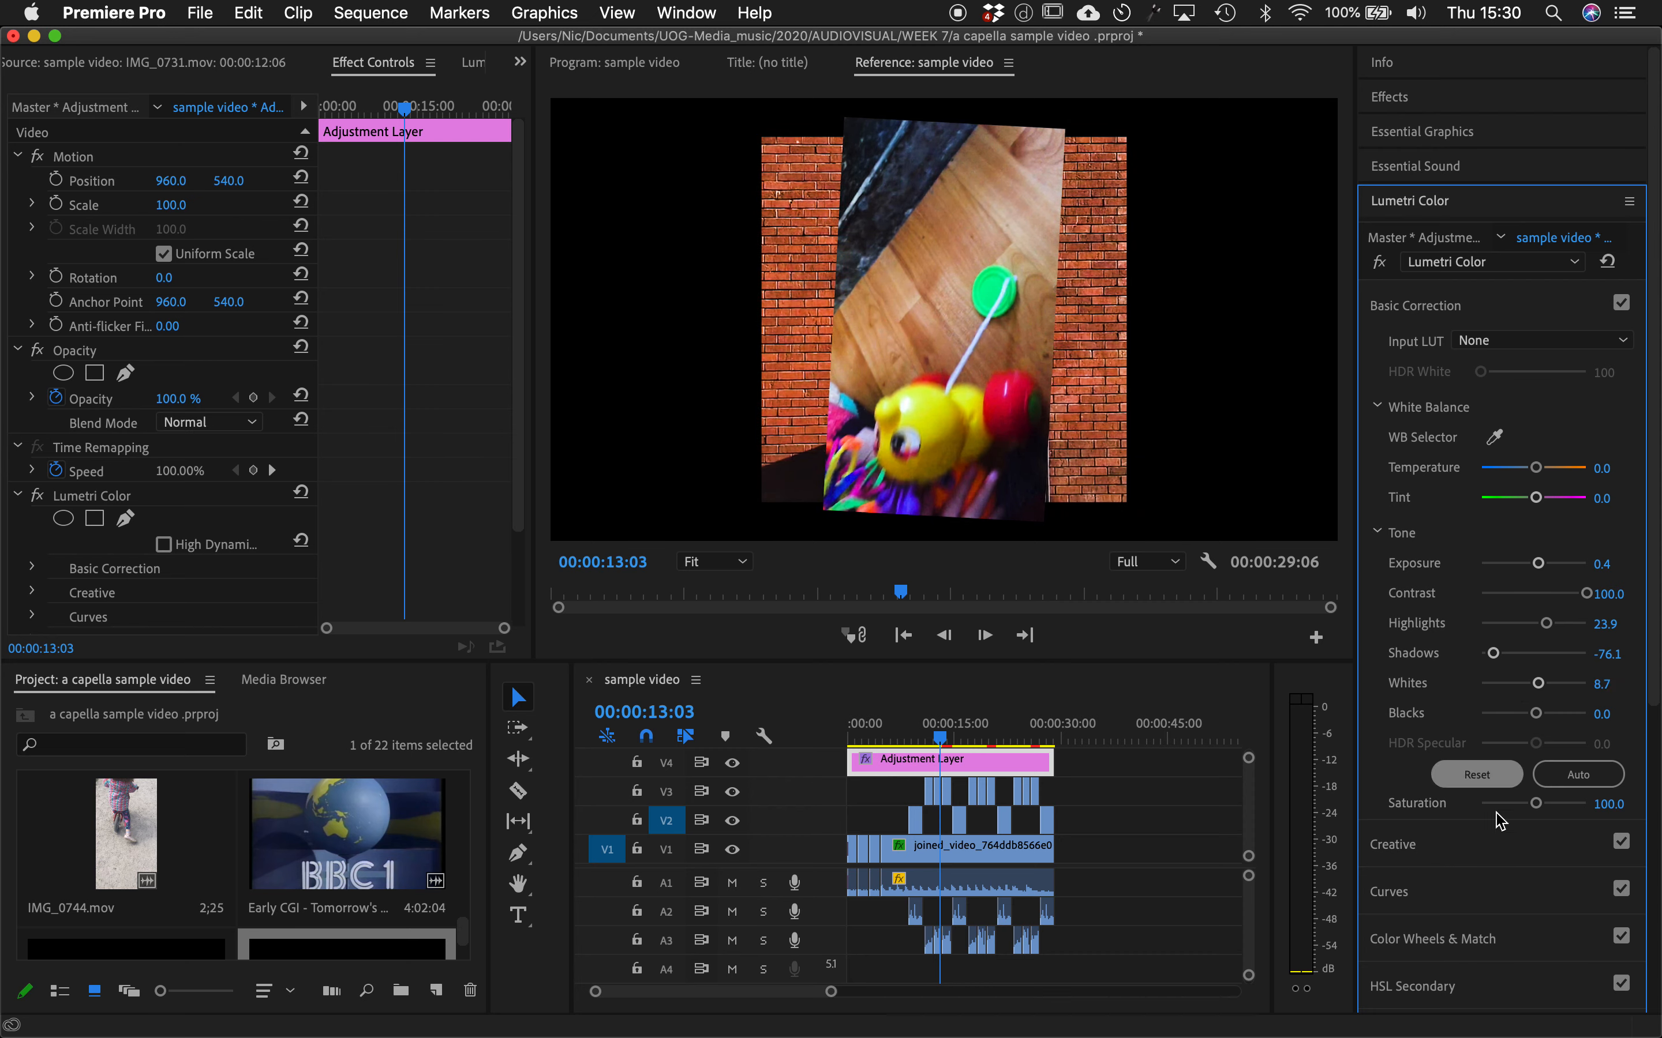
# - In the adjustment layer's Creative settings, set Faded Film to 47.8 and Vibrance to 58.7
pyautogui.click(1470, 847)
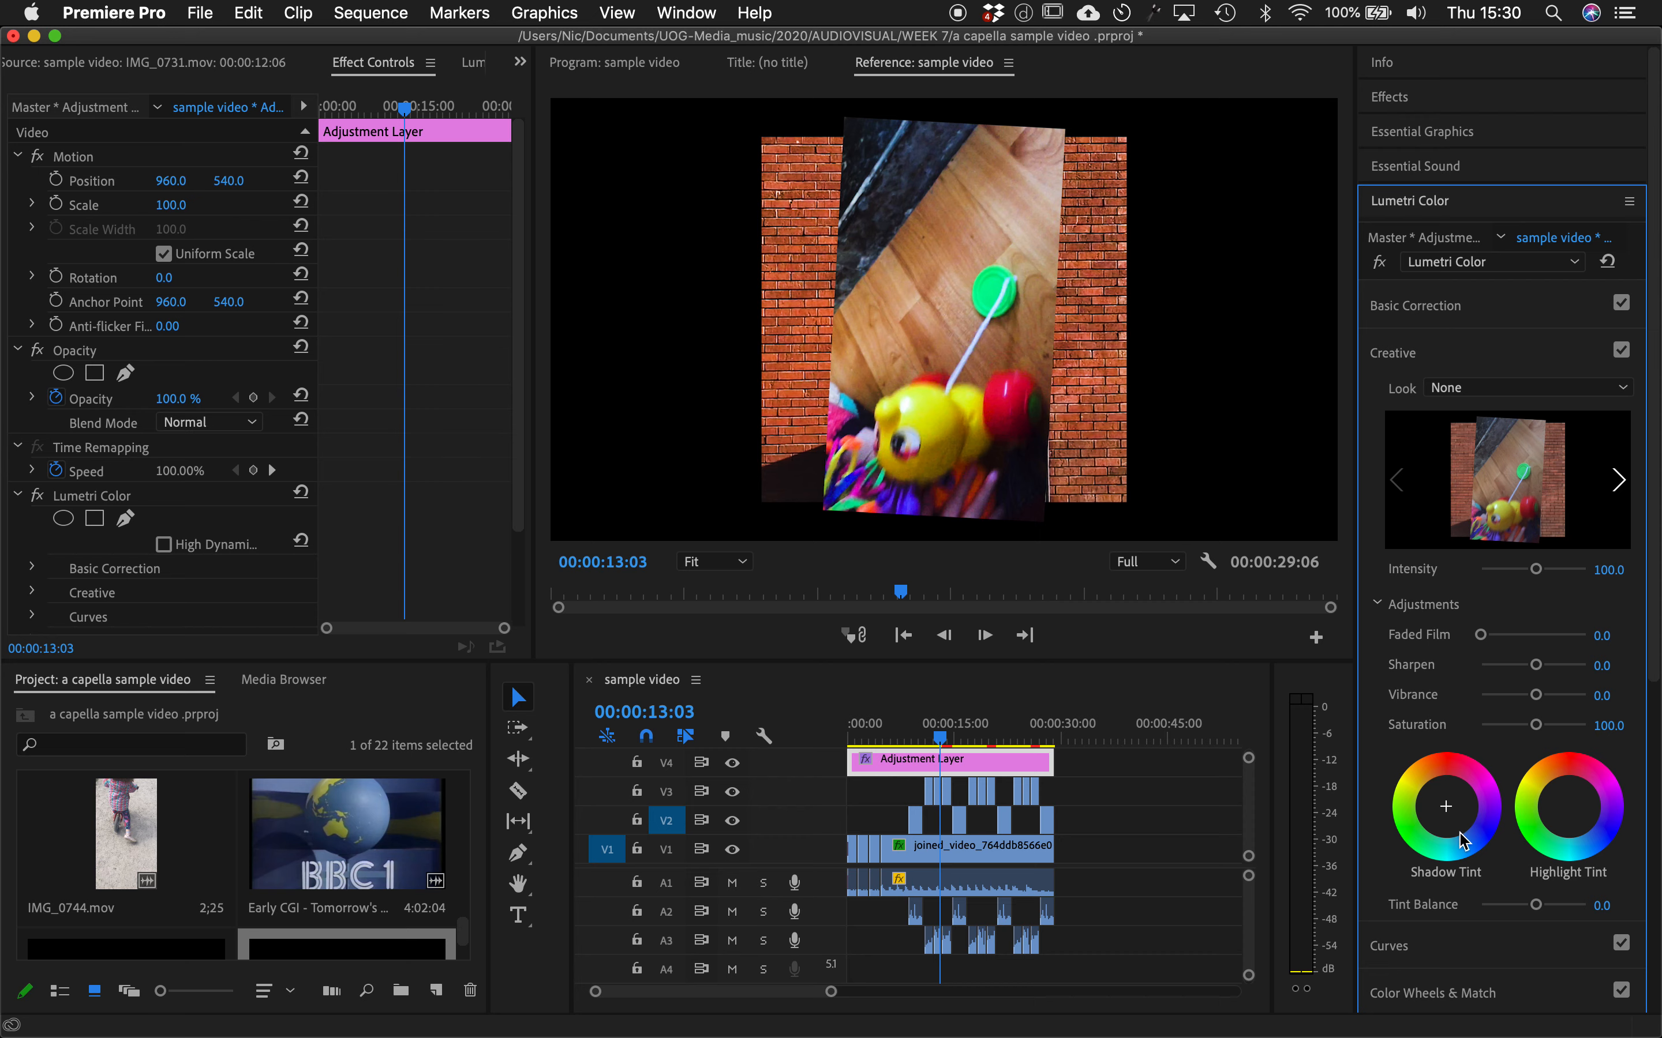
pyautogui.moveTo(1481, 636); pyautogui.dragTo(1532, 646)
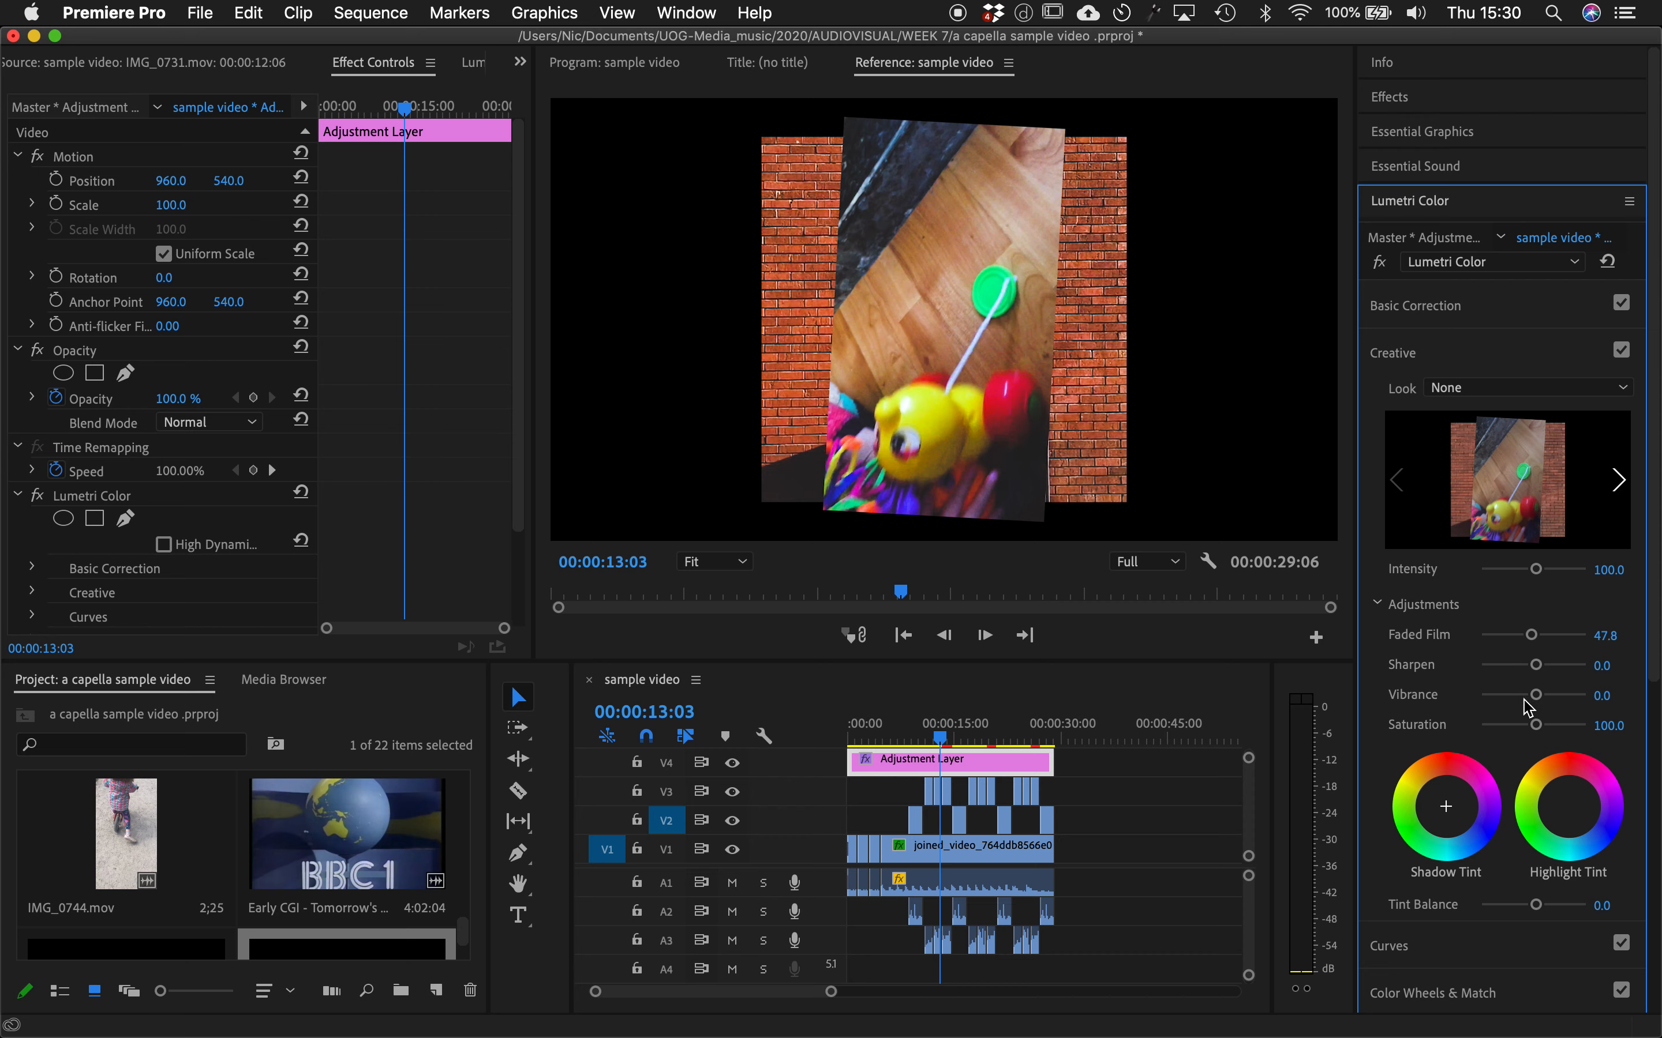
pyautogui.moveTo(1536, 695)
pyautogui.mouseDown()
pyautogui.moveTo(1586, 696)
pyautogui.moveTo(1564, 695)
pyautogui.mouseUp()
# - Tint the adjustment layer's shadows slightly toward blue and its highlights toward yellow-orange
pyautogui.scroll(-3, 1523, 814)
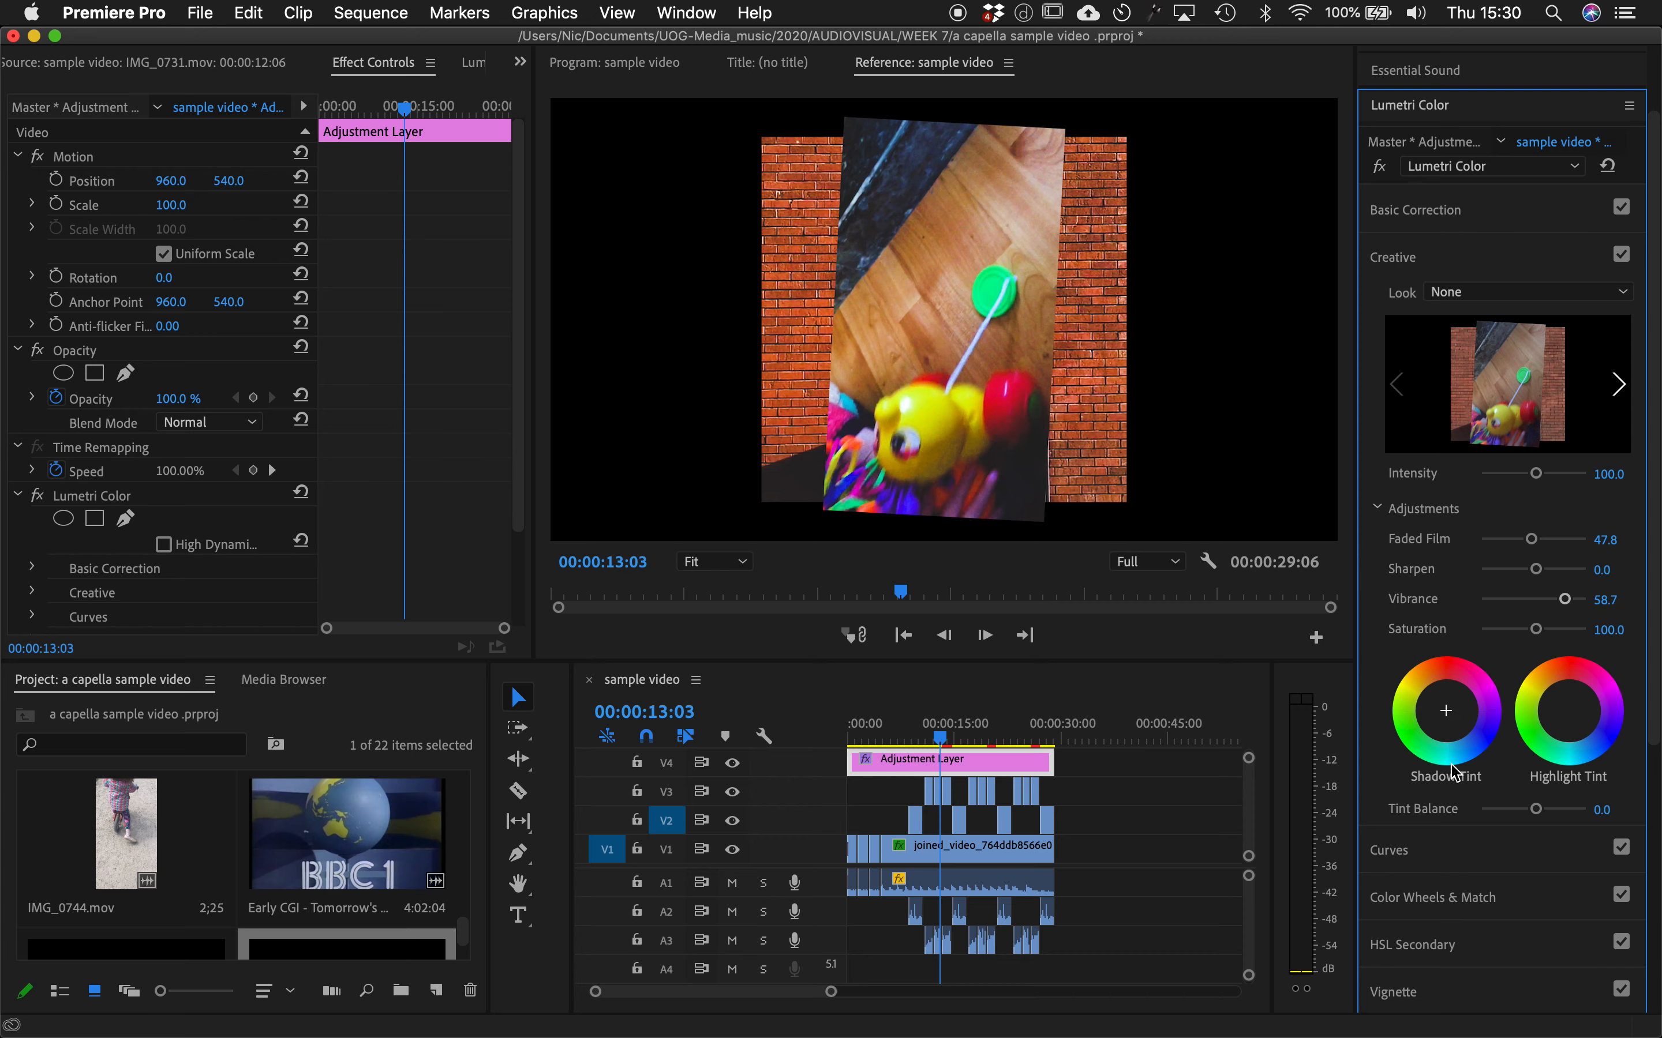
pyautogui.click(1445, 711)
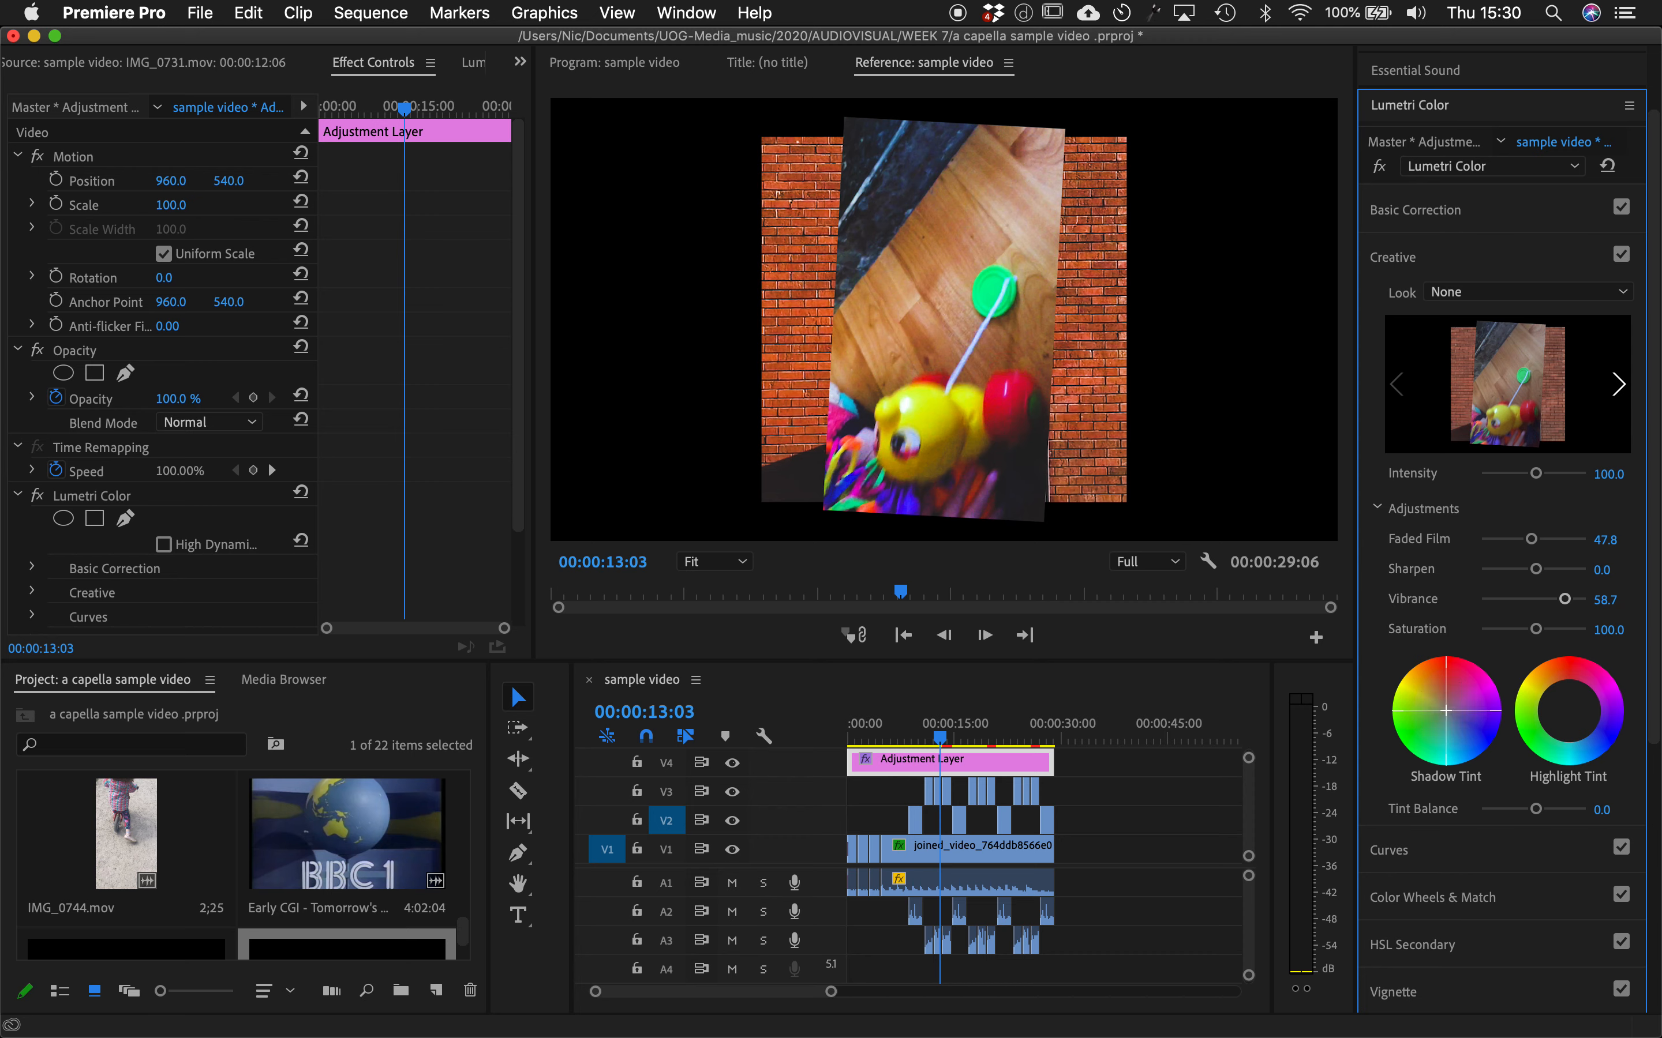
pyautogui.moveTo(1452, 717); pyautogui.dragTo(1457, 722)
pyautogui.moveTo(1458, 722); pyautogui.dragTo(1459, 725)
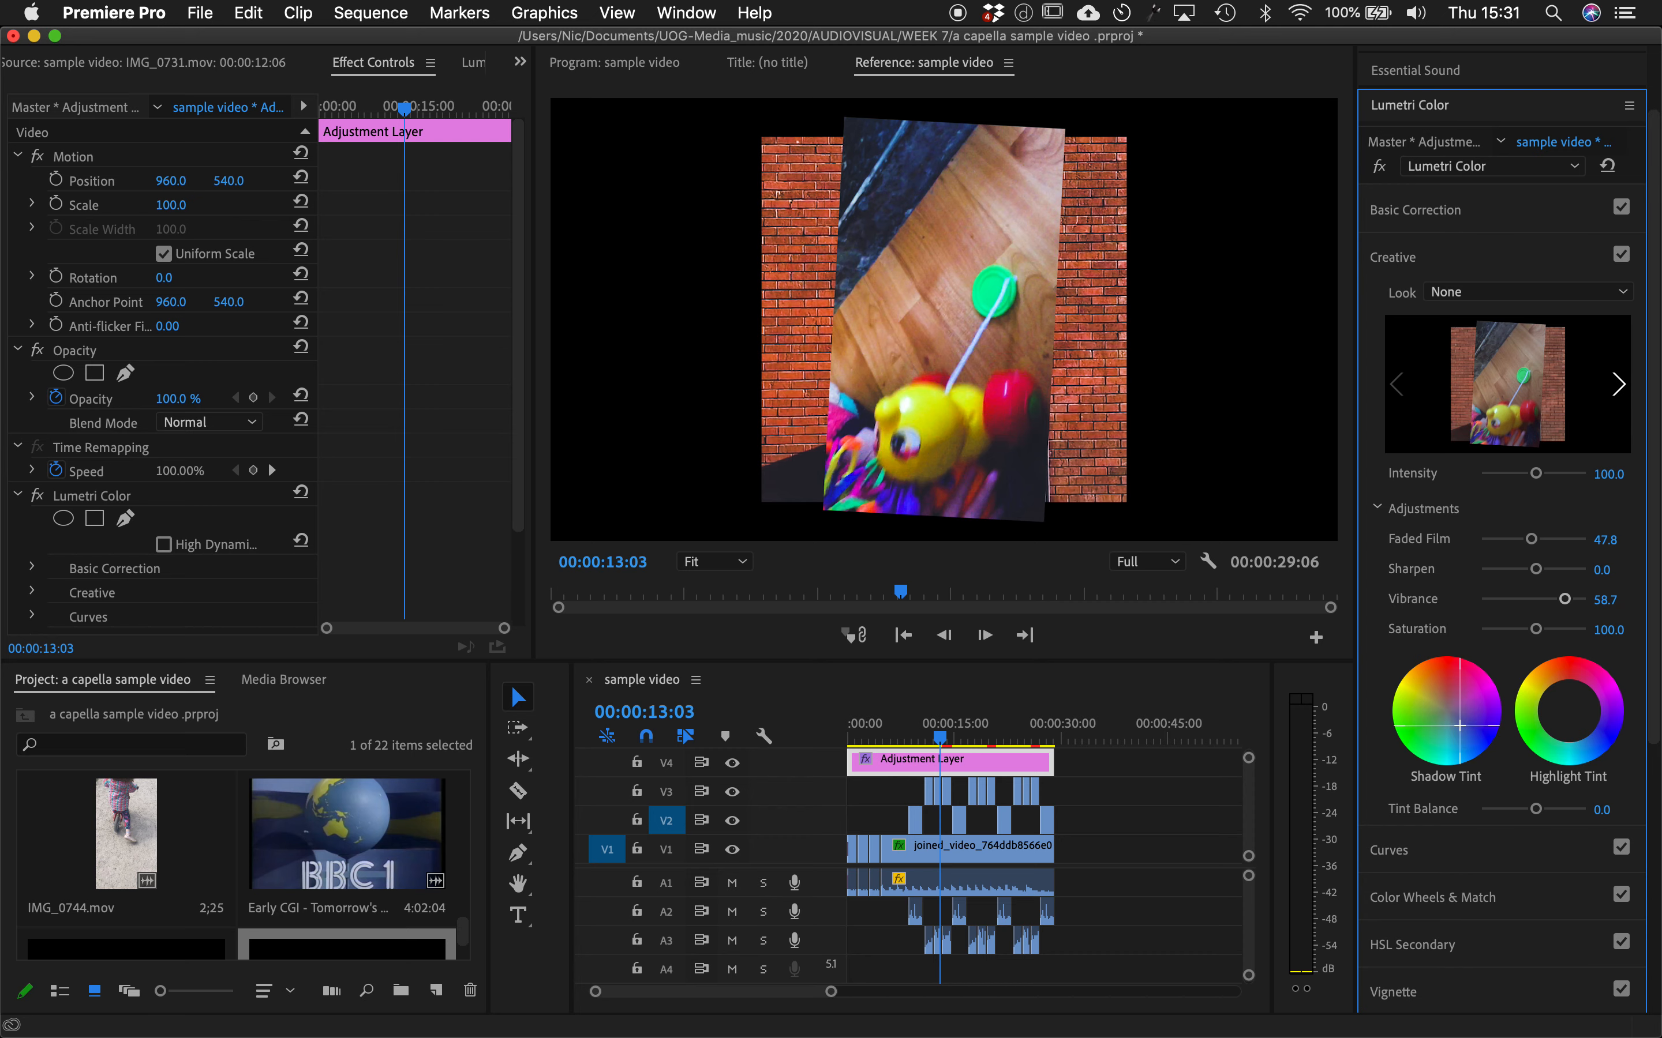
pyautogui.moveTo(1460, 724); pyautogui.dragTo(1460, 729)
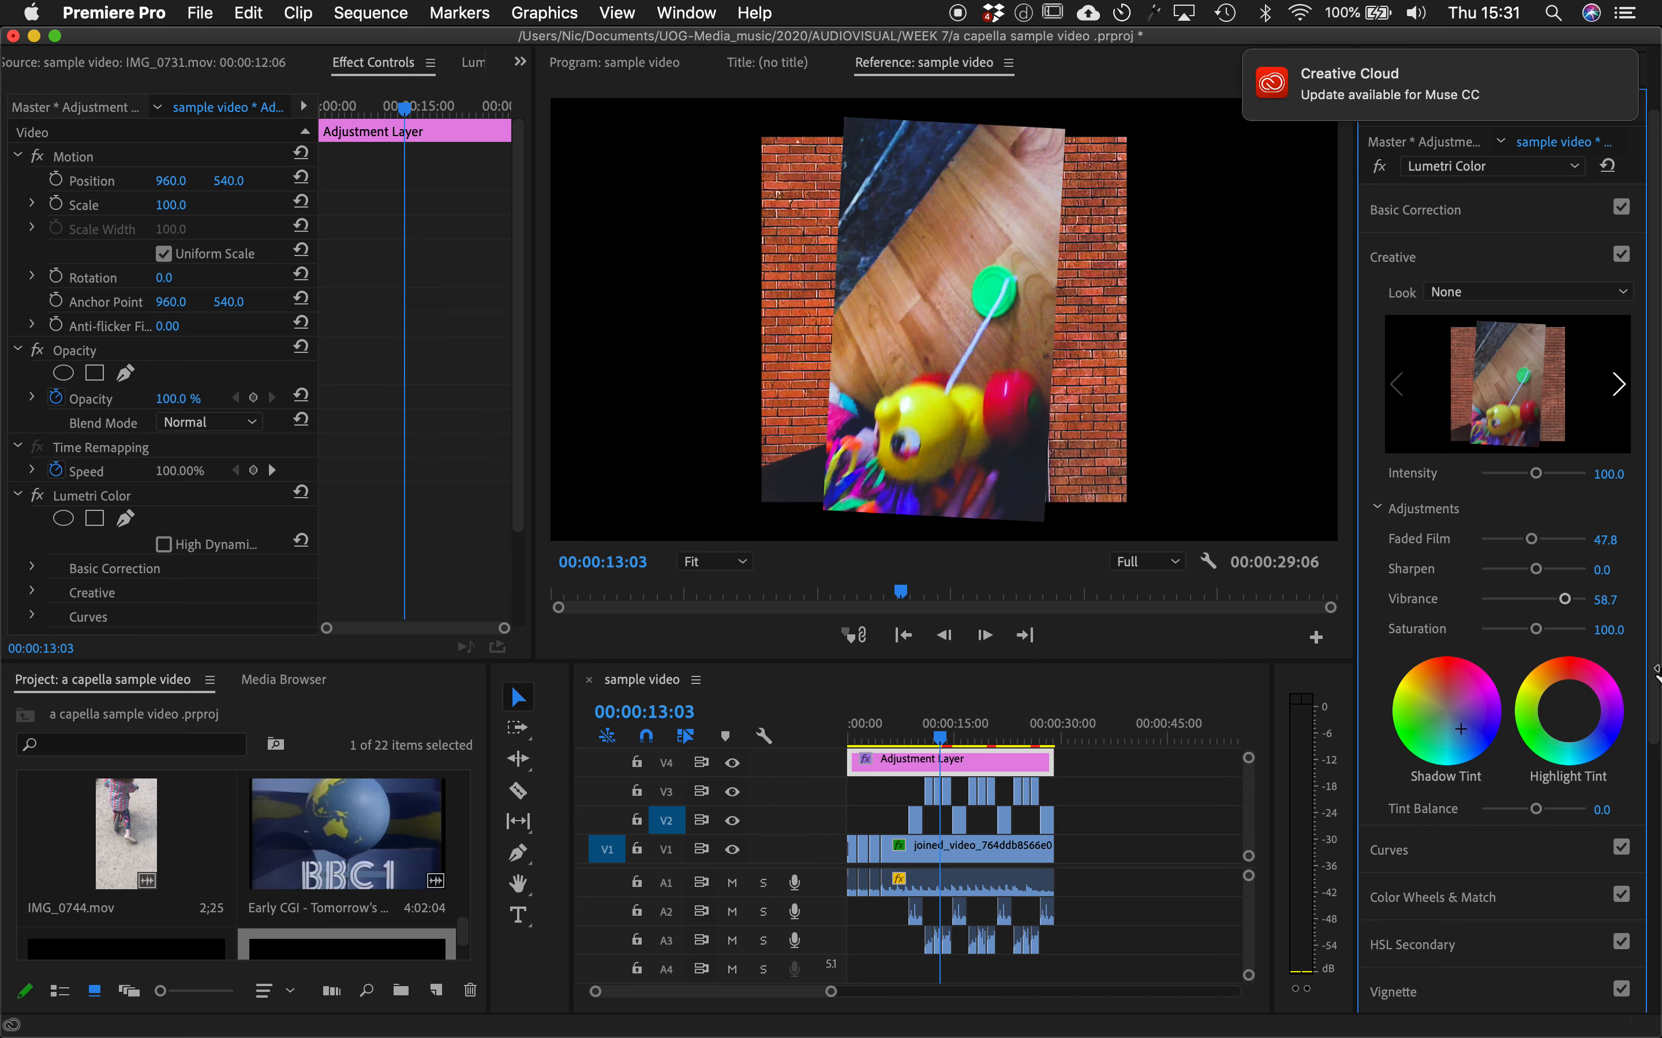
pyautogui.moveTo(1568, 710); pyautogui.dragTo(1553, 691)
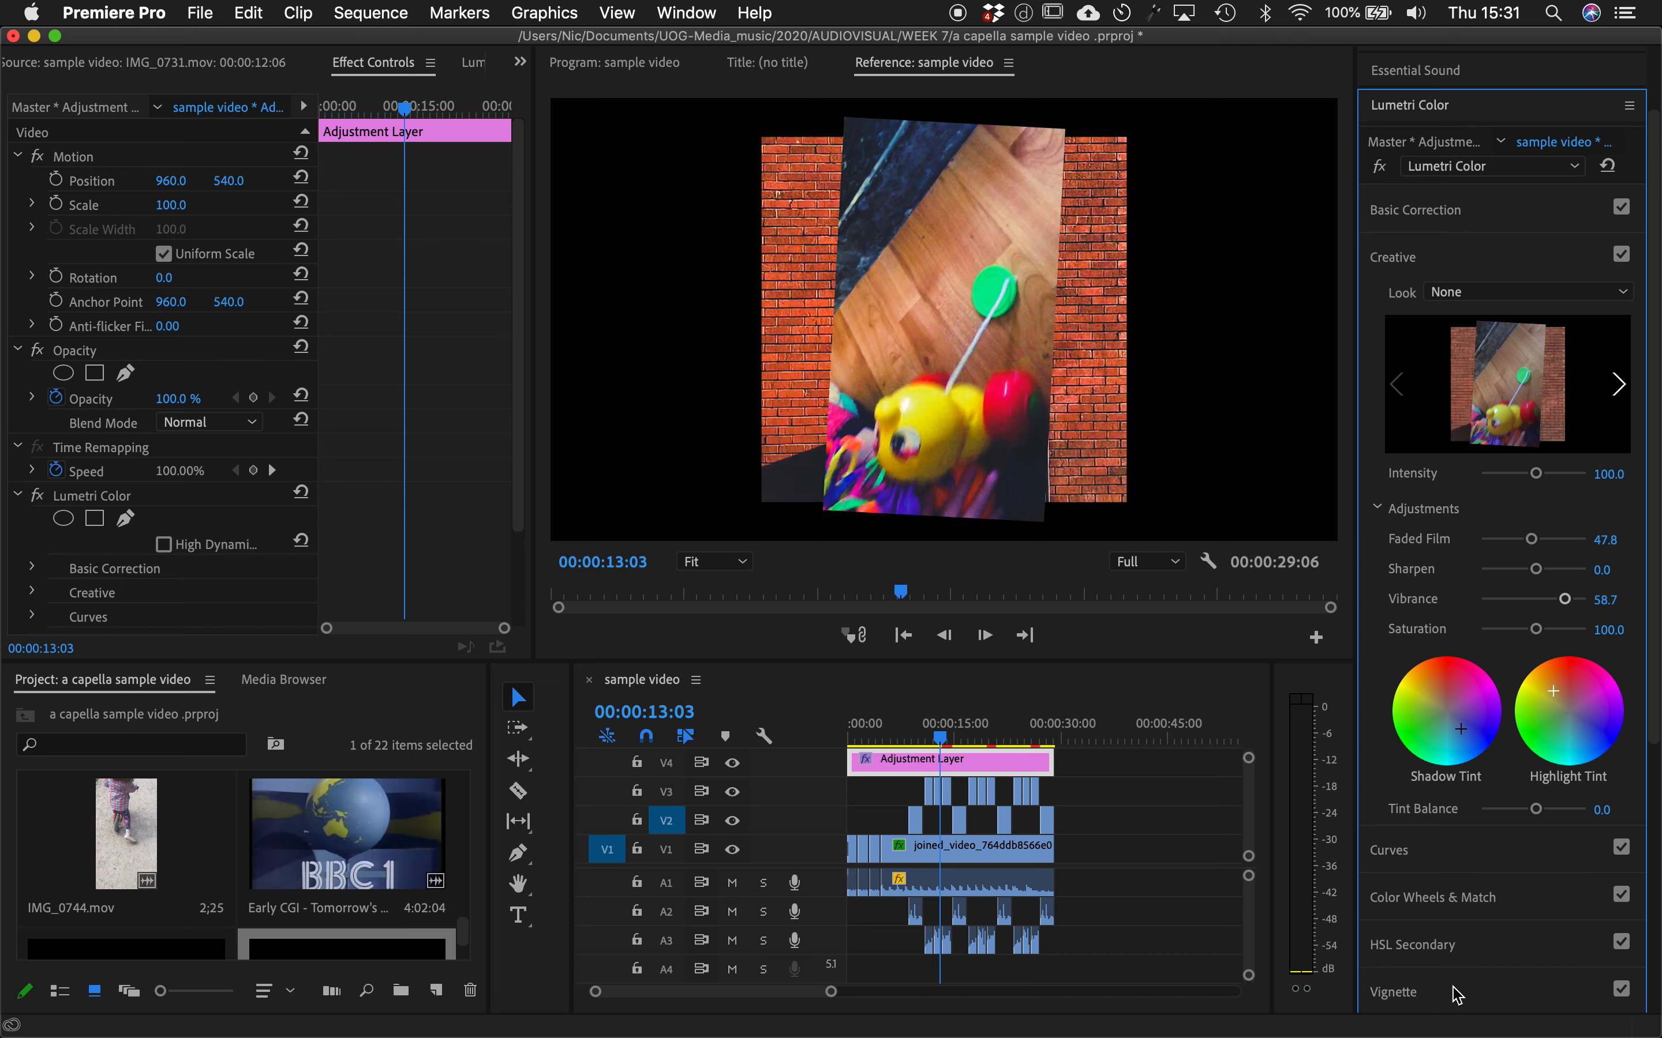
# - Browse the creative Look previews for the adjustment layer and bring up Fuji REALA 500D Kodak 2393 (by Adobe)
pyautogui.scroll(2, 1455, 577)
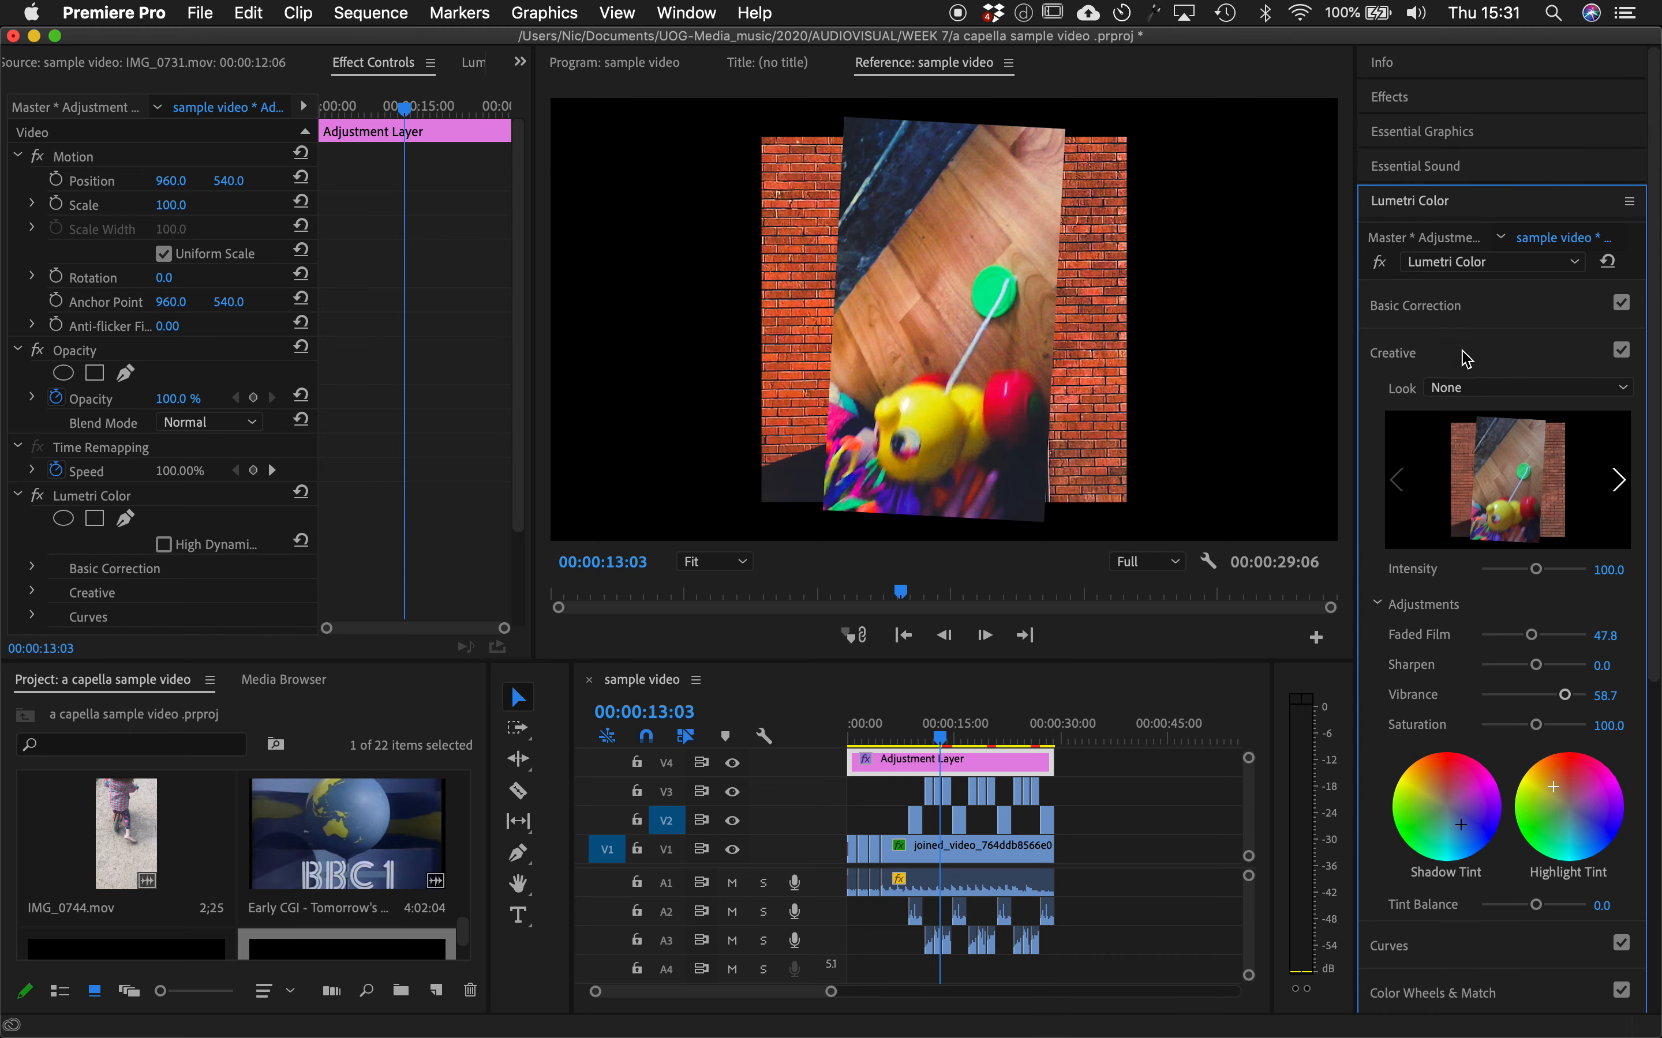
pyautogui.click(1470, 389)
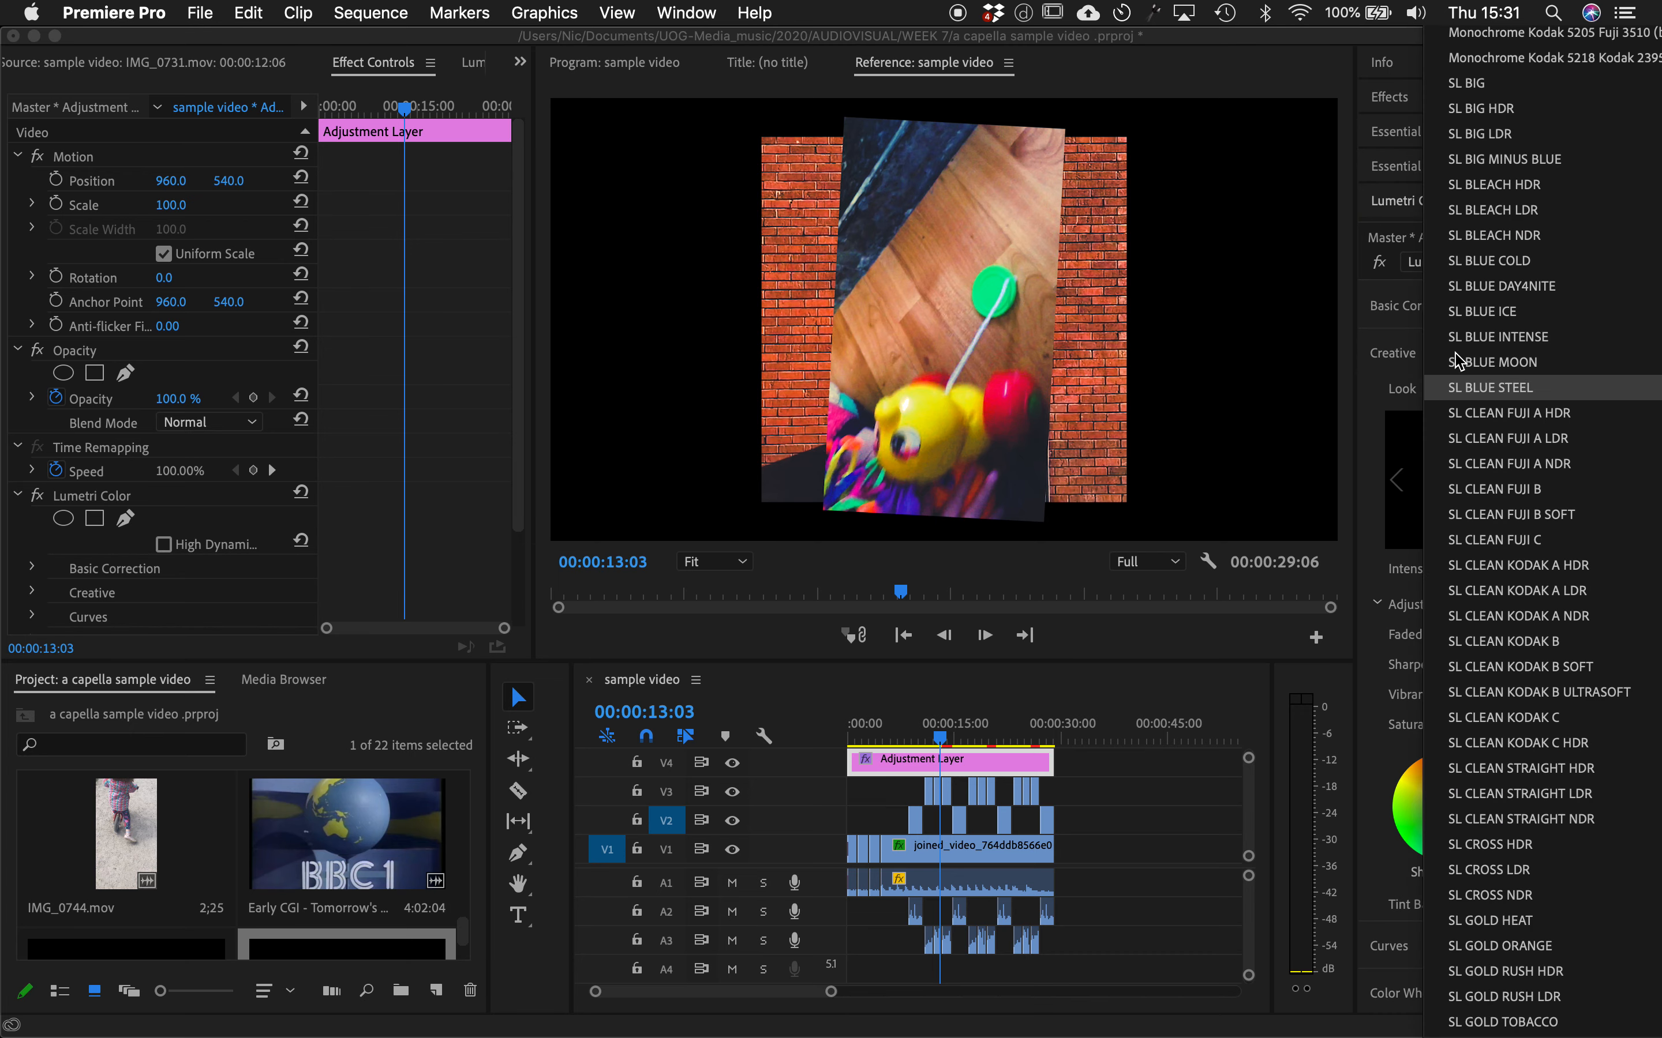
pyautogui.click(1376, 398)
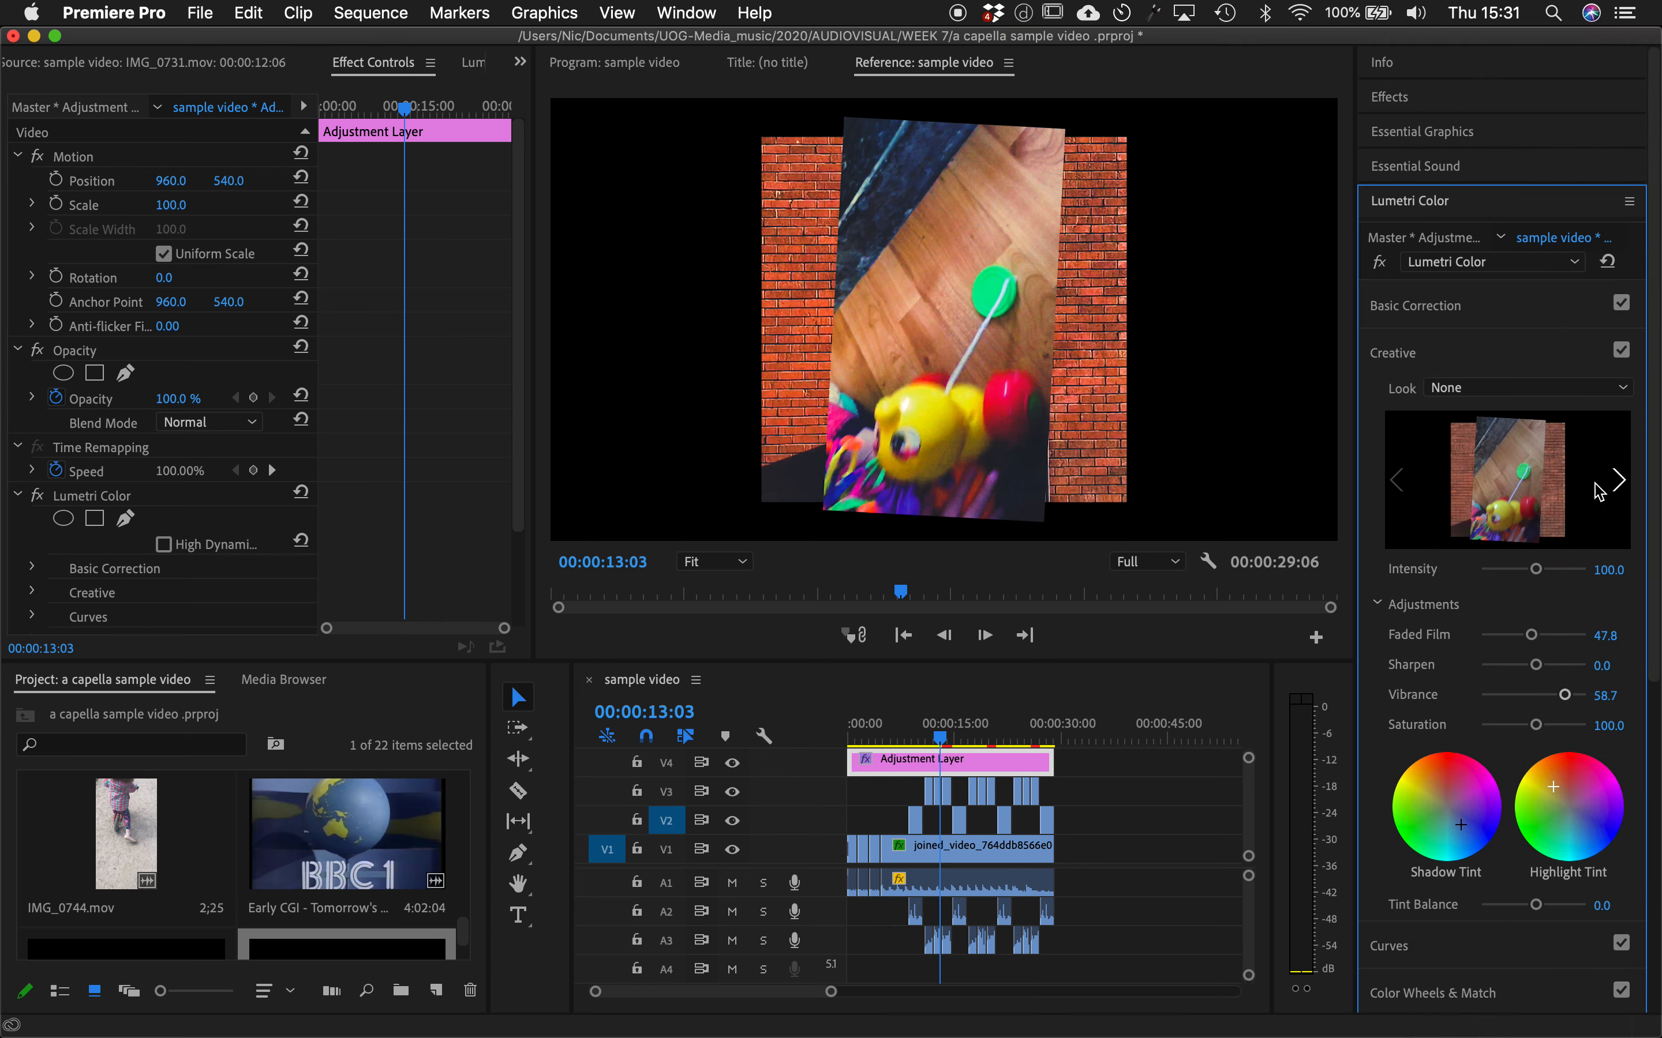
pyautogui.click(1618, 483)
pyautogui.click(1618, 483)
pyautogui.click(1617, 483)
pyautogui.click(1618, 483)
pyautogui.click(1617, 482)
pyautogui.click(1404, 483)
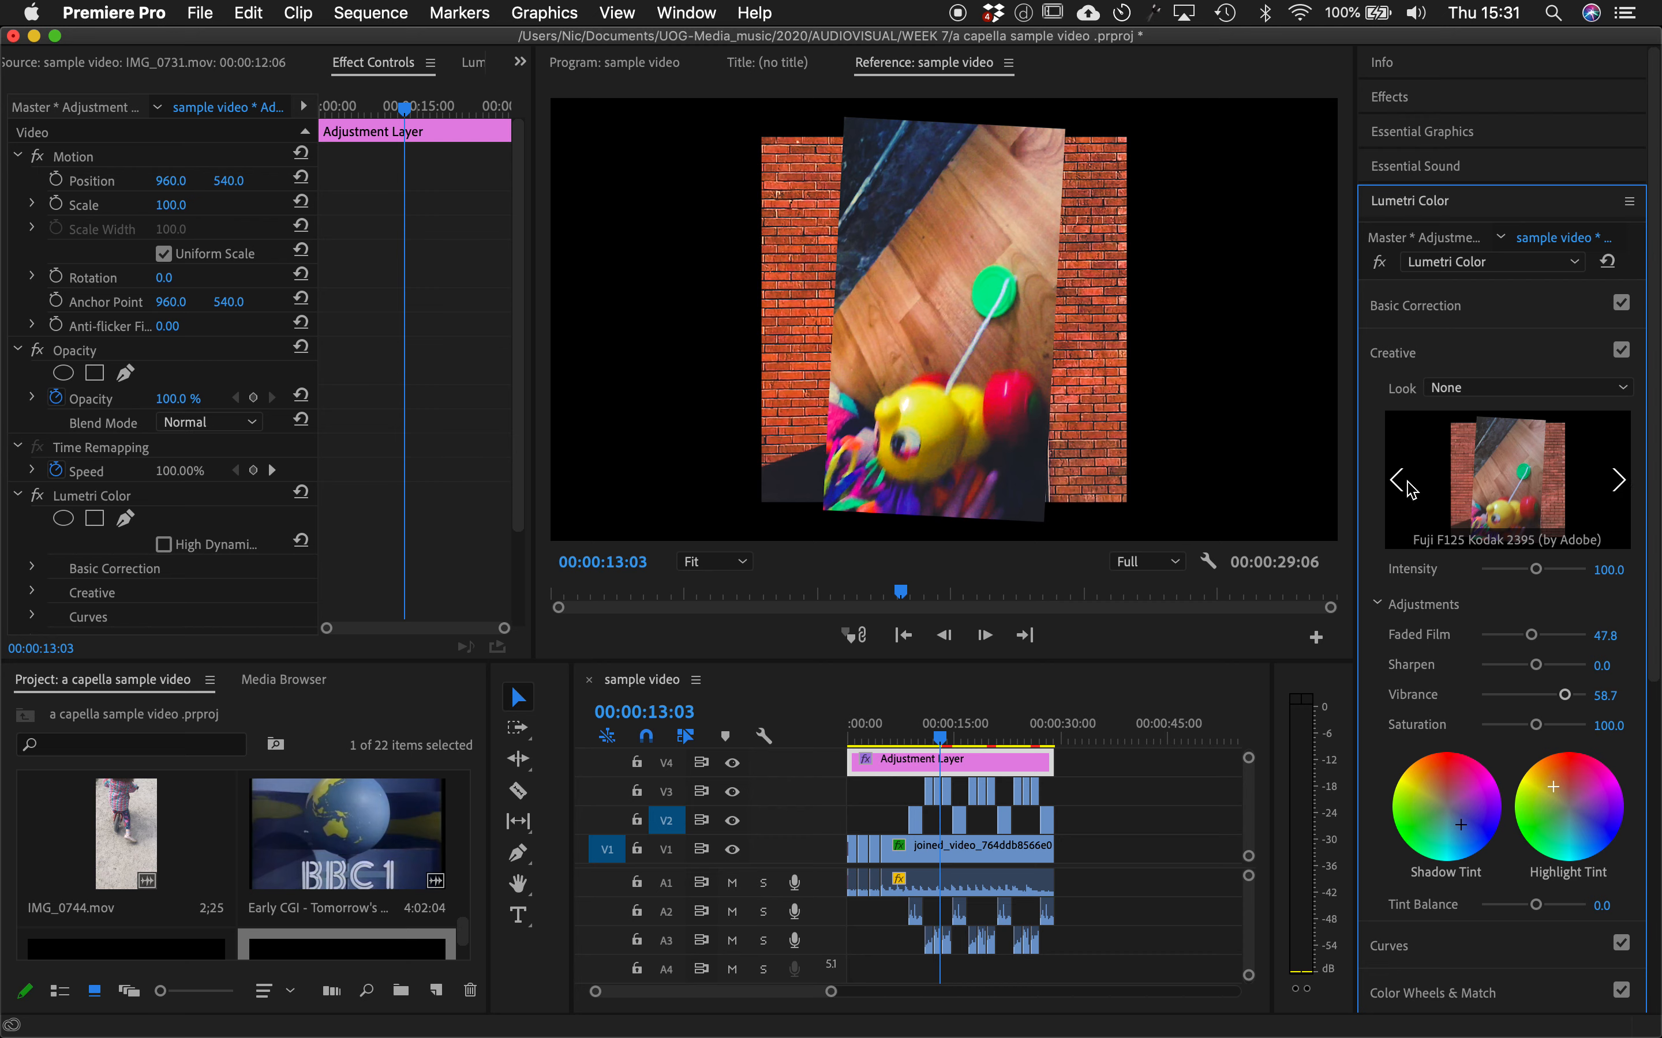
pyautogui.click(1621, 483)
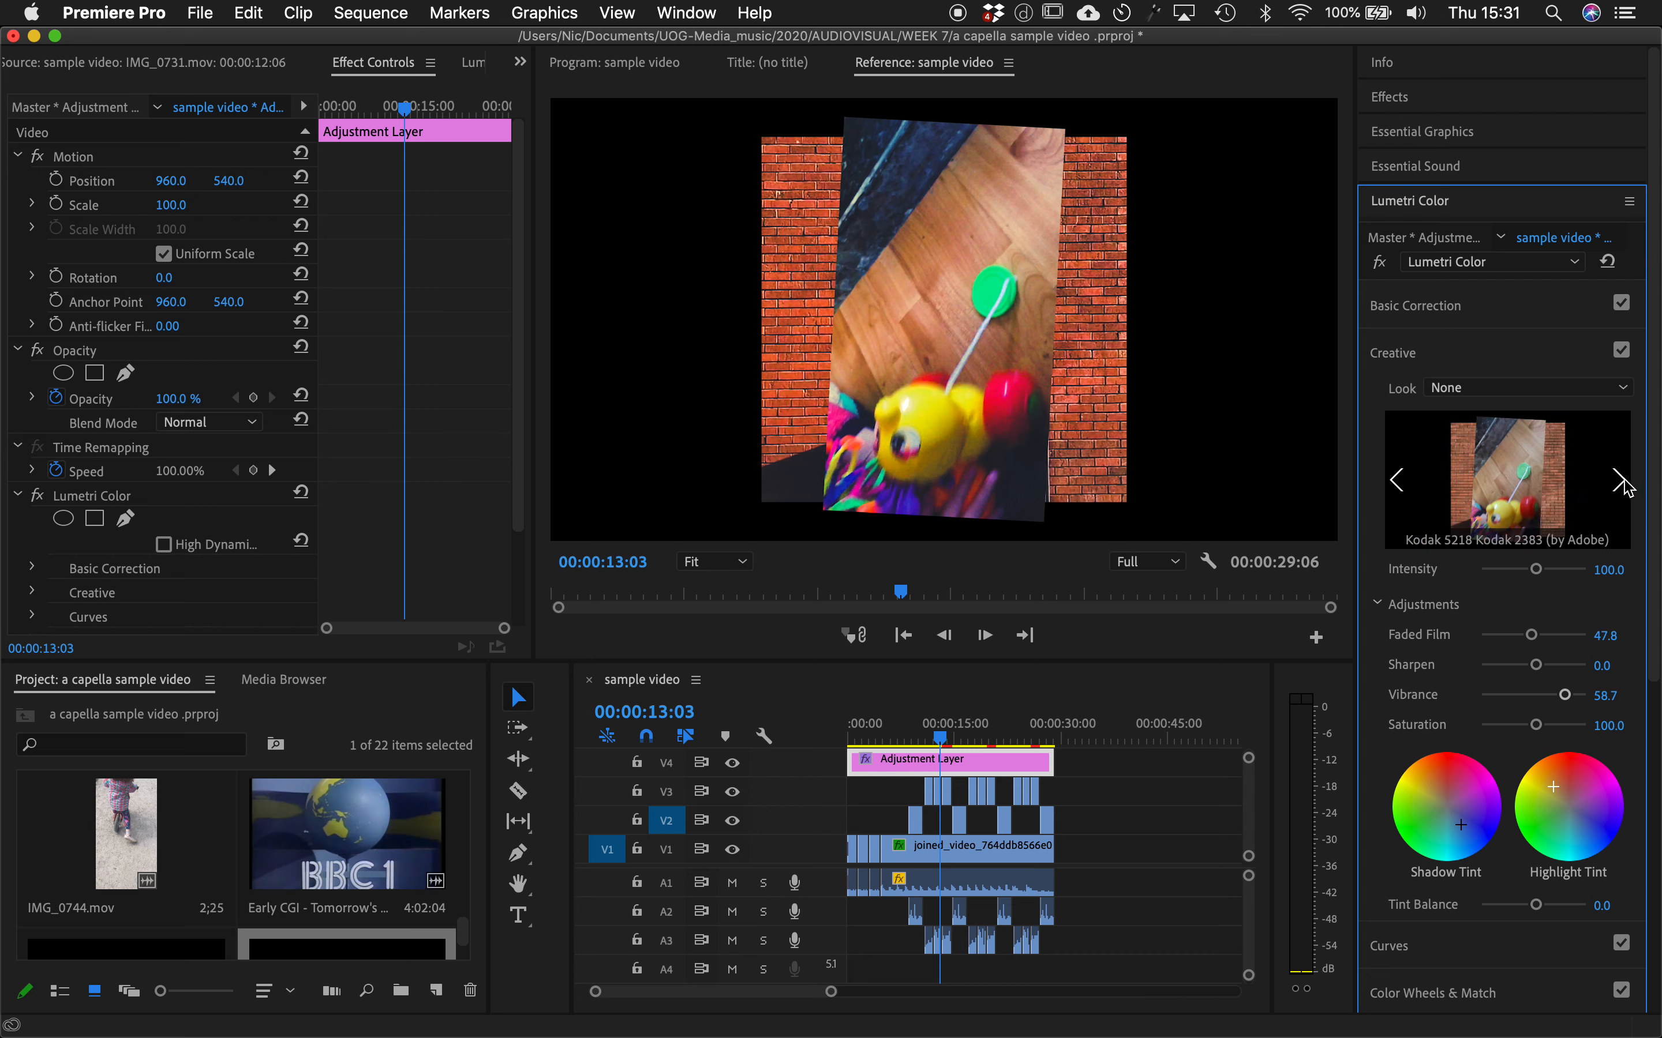
pyautogui.click(1399, 484)
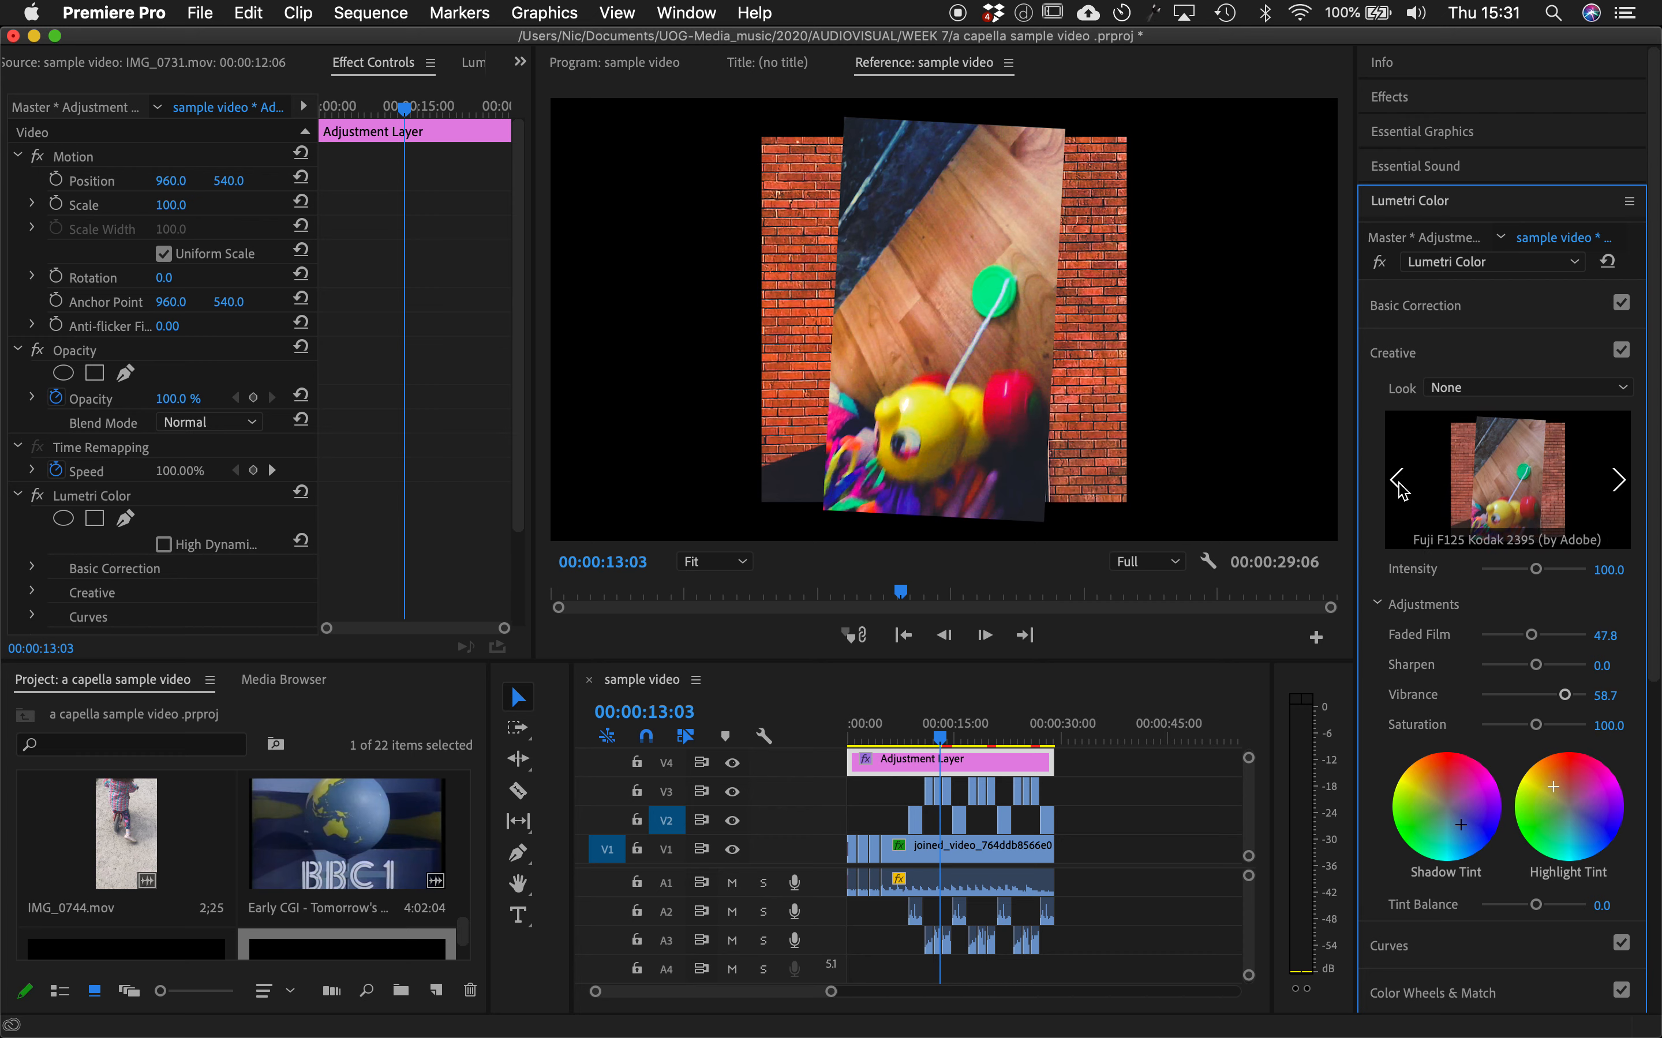
pyautogui.click(1621, 480)
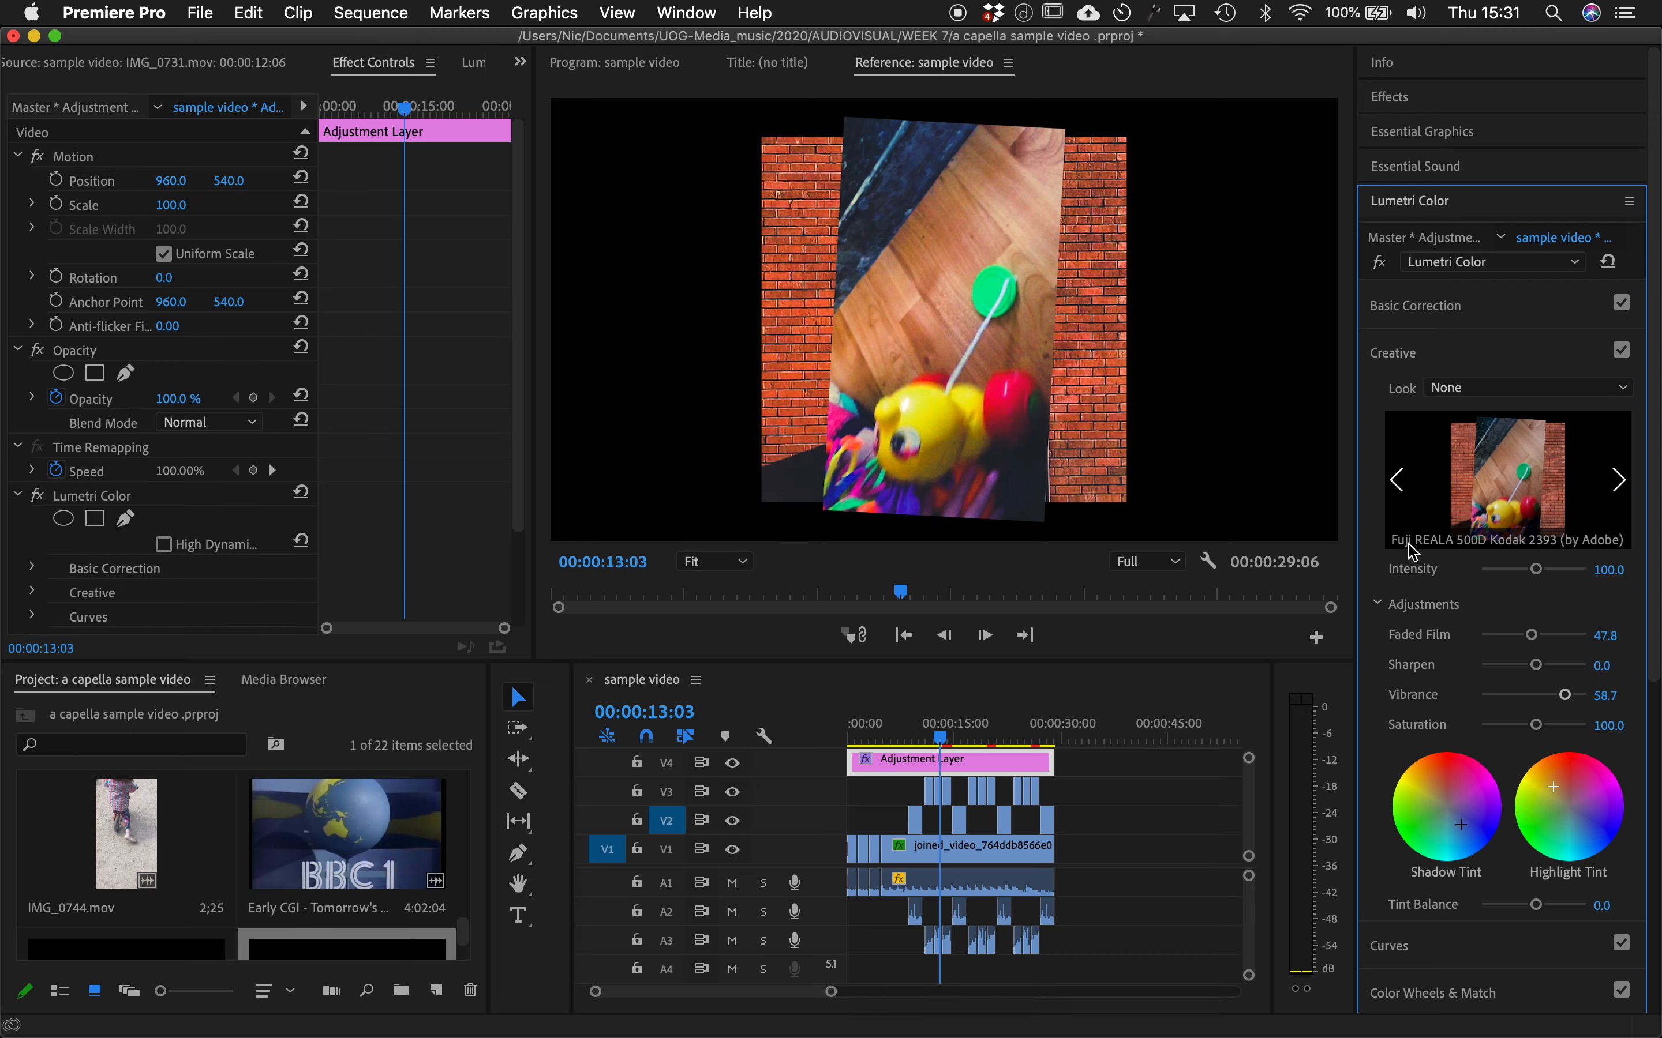
# - Look through the list of available Looks, then apply the previewed Fuji REALA 500D Kodak 2393 look to the adjustment layer
pyautogui.click(1472, 389)
pyautogui.click(1484, 389)
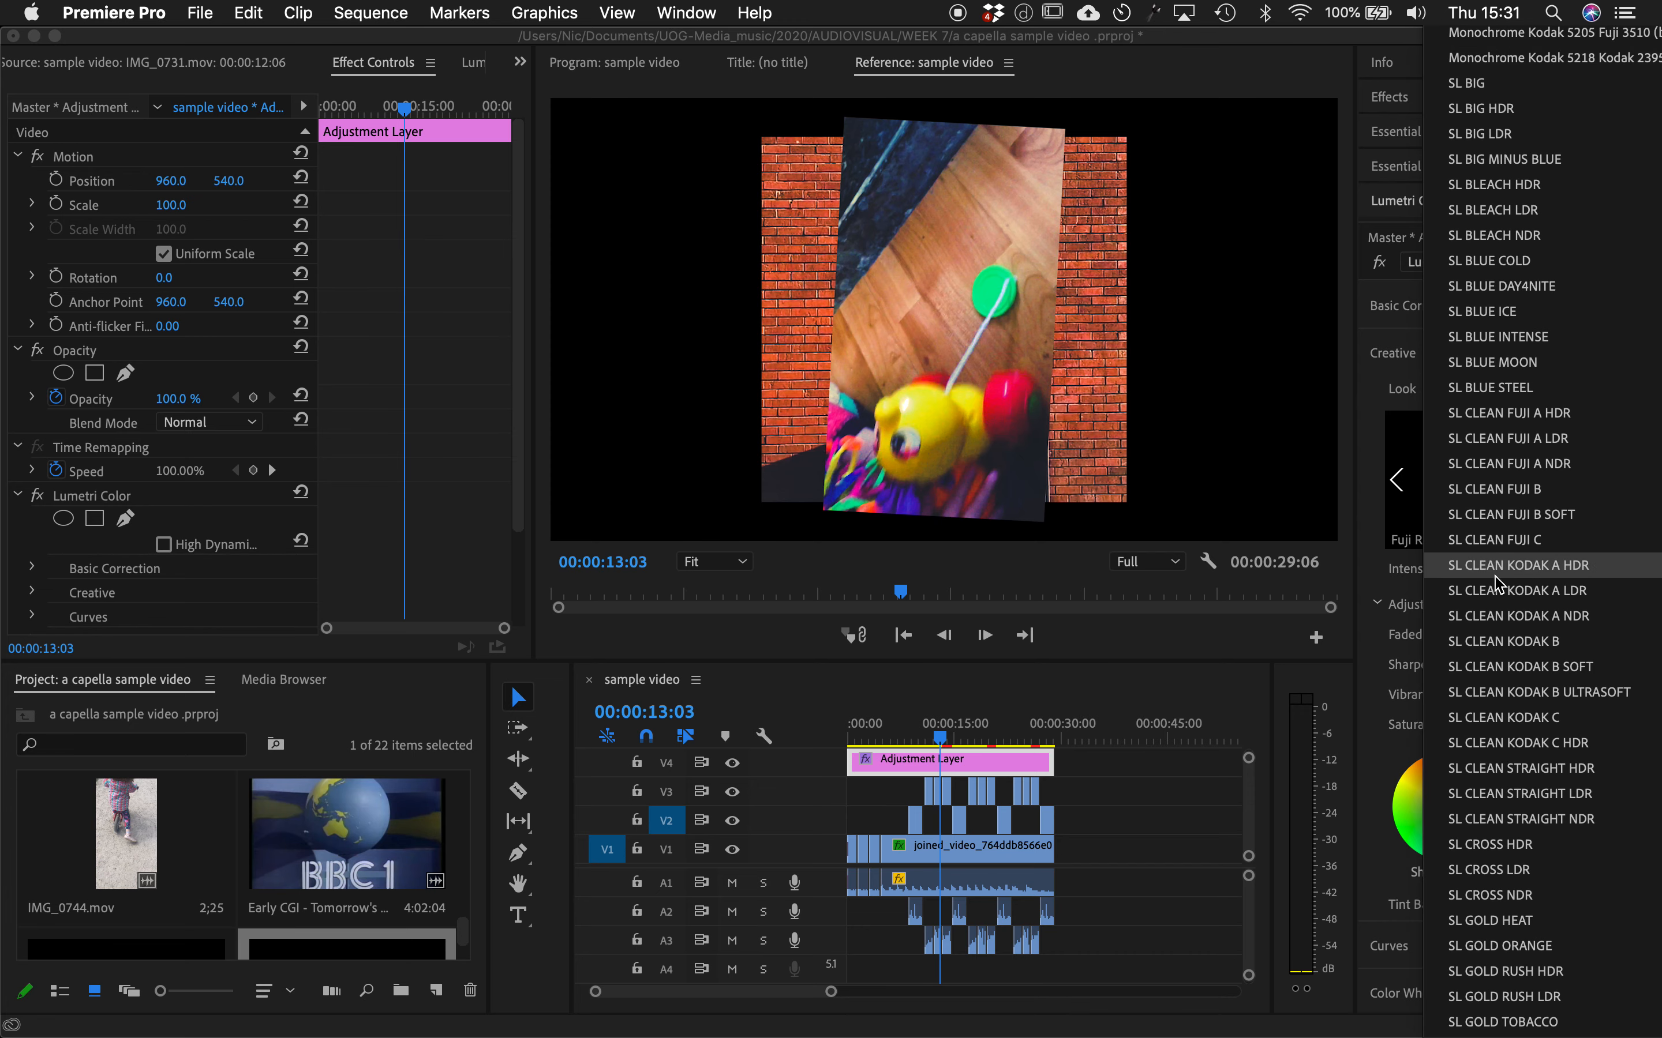
pyautogui.scroll(-5, 1499, 584)
pyautogui.scroll(5, 1499, 584)
pyautogui.click(1357, 236)
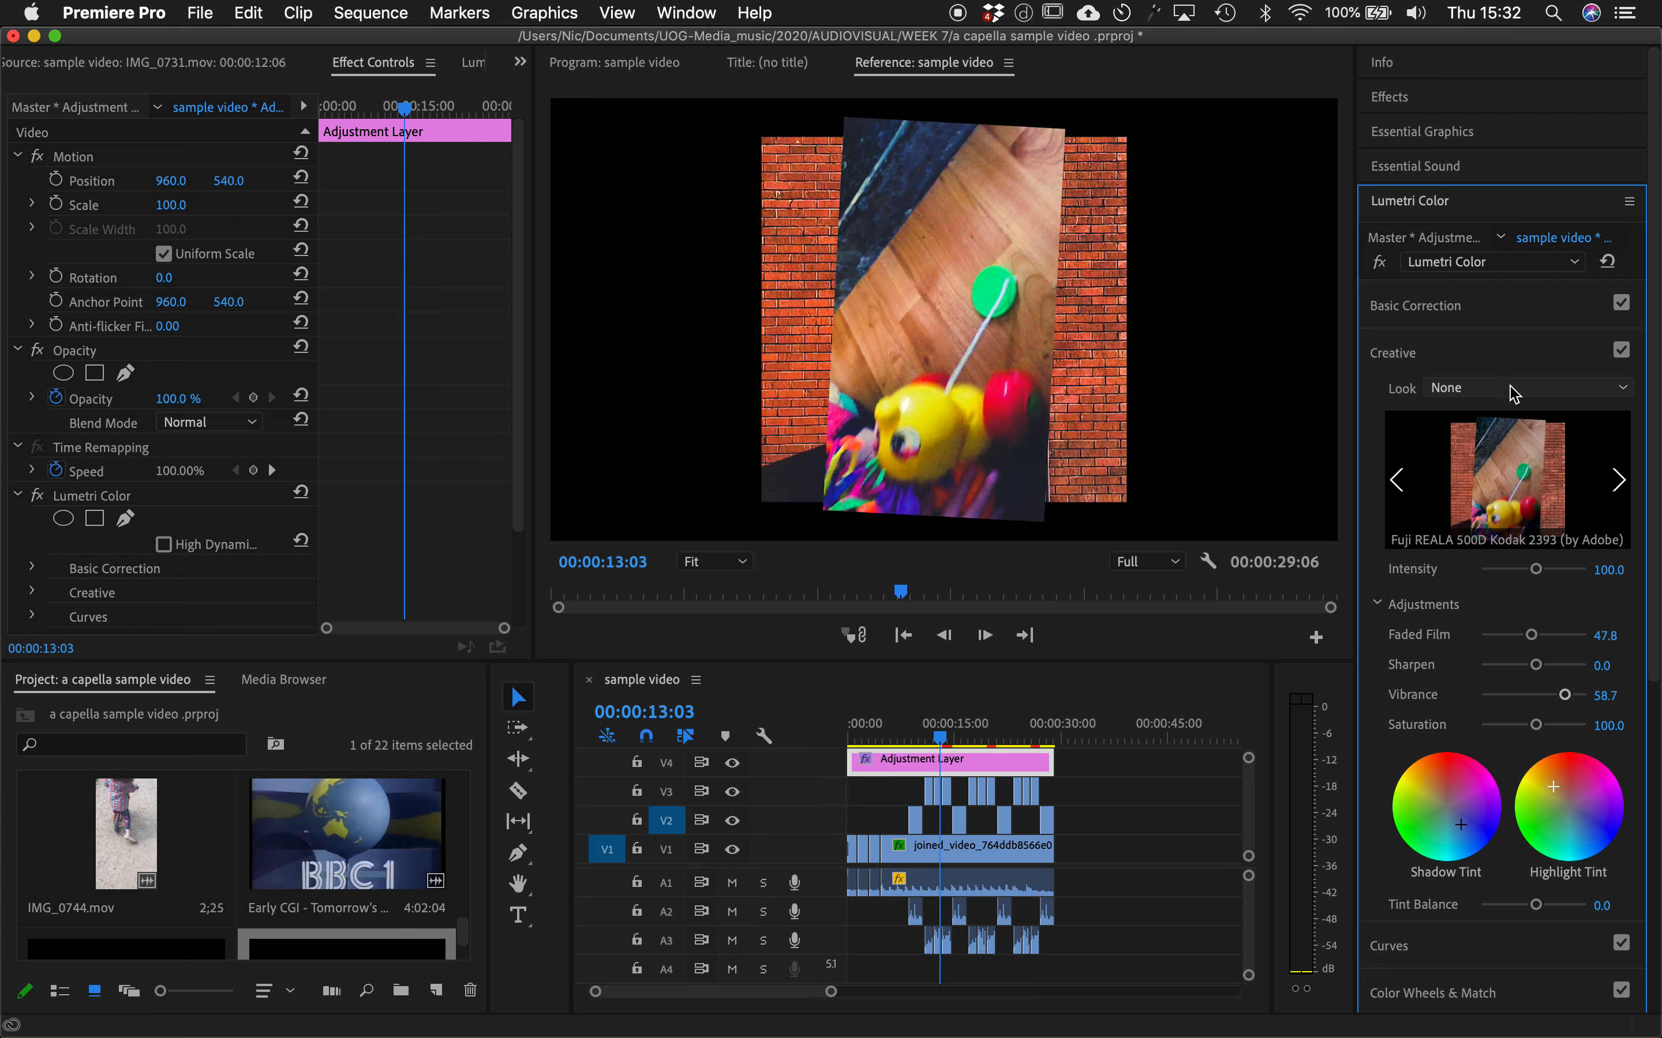
pyautogui.click(1514, 469)
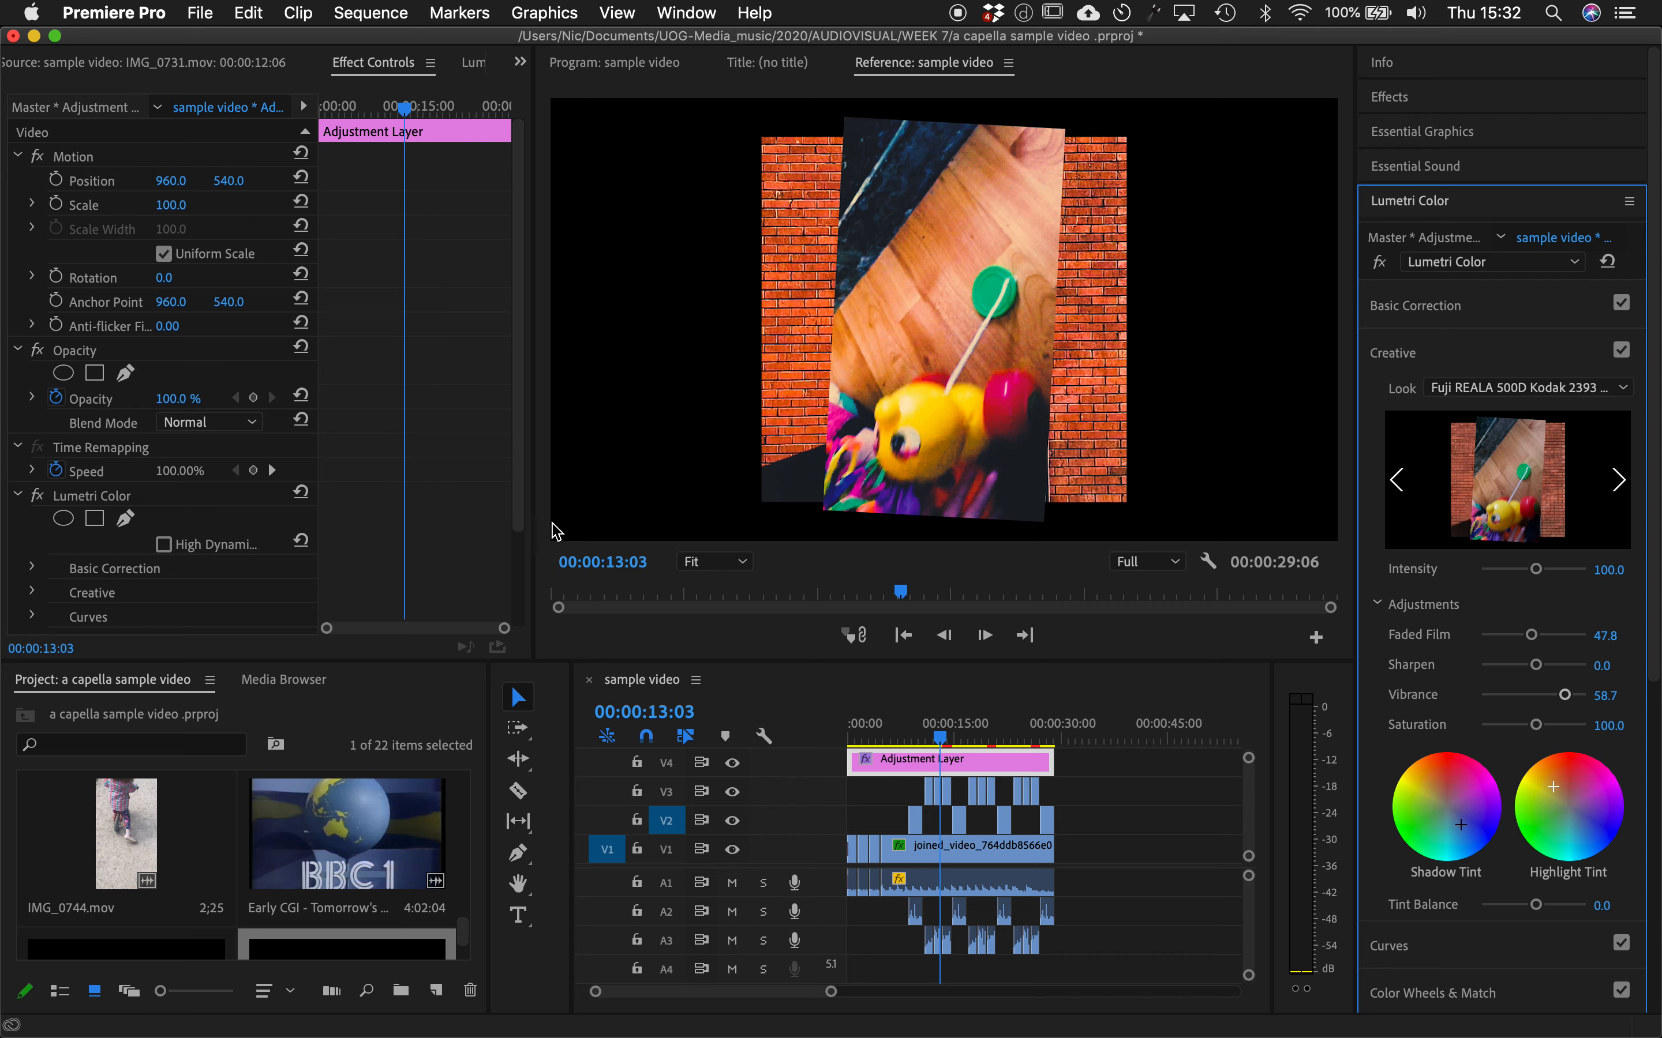
# - Return the playhead to the sequence start, select all clips including the adjustment layer and shift them about 14 frames later with snapping off
pyautogui.moveTo(940, 740); pyautogui.dragTo(850, 743)
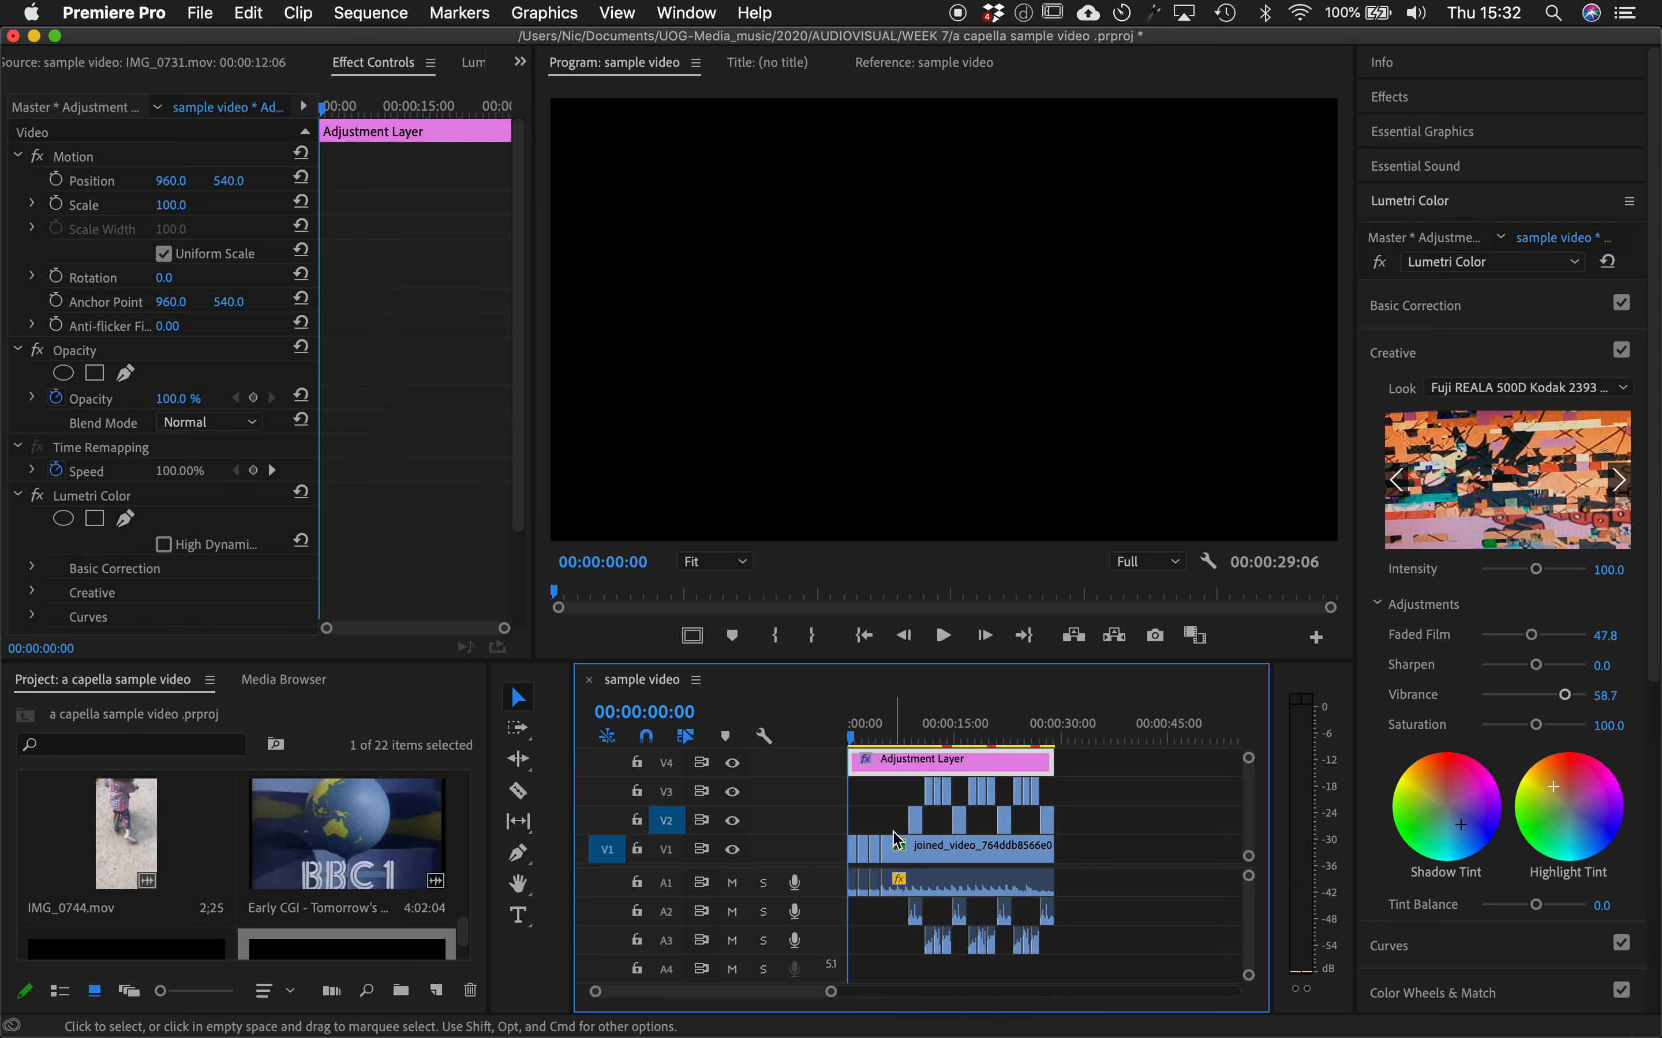
pyautogui.moveTo(1111, 954); pyautogui.dragTo(787, 681)
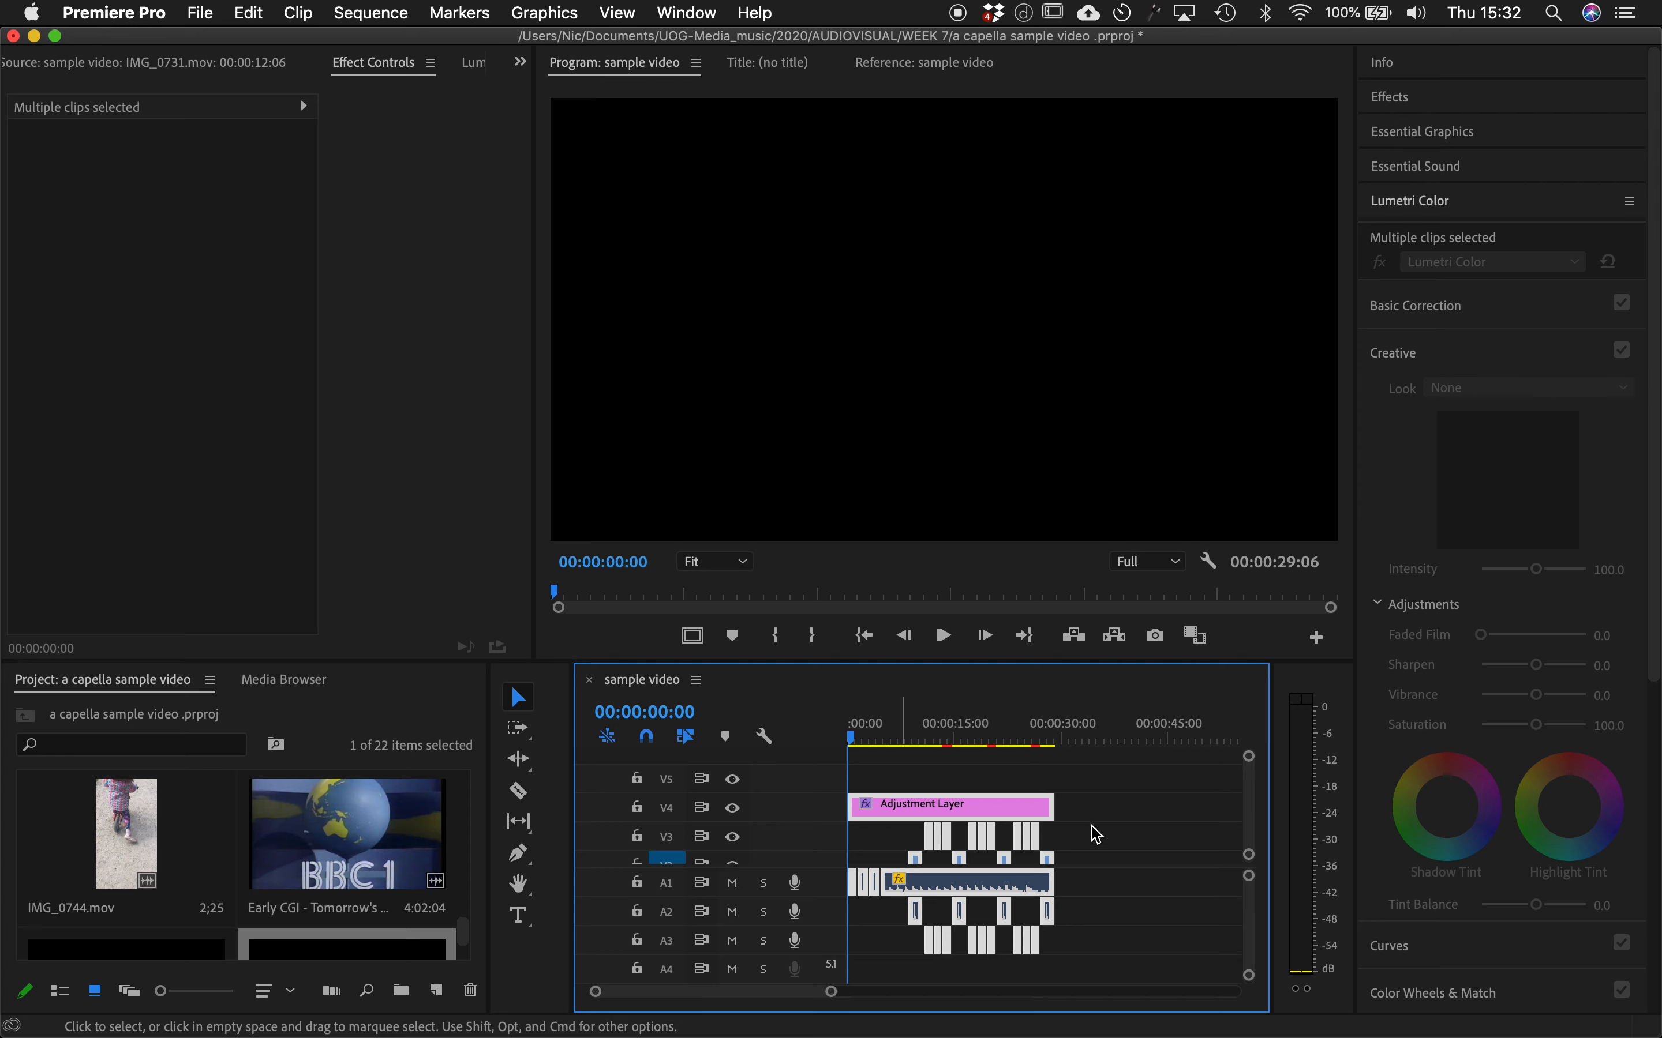
pyautogui.scroll(-2, 1252, 858)
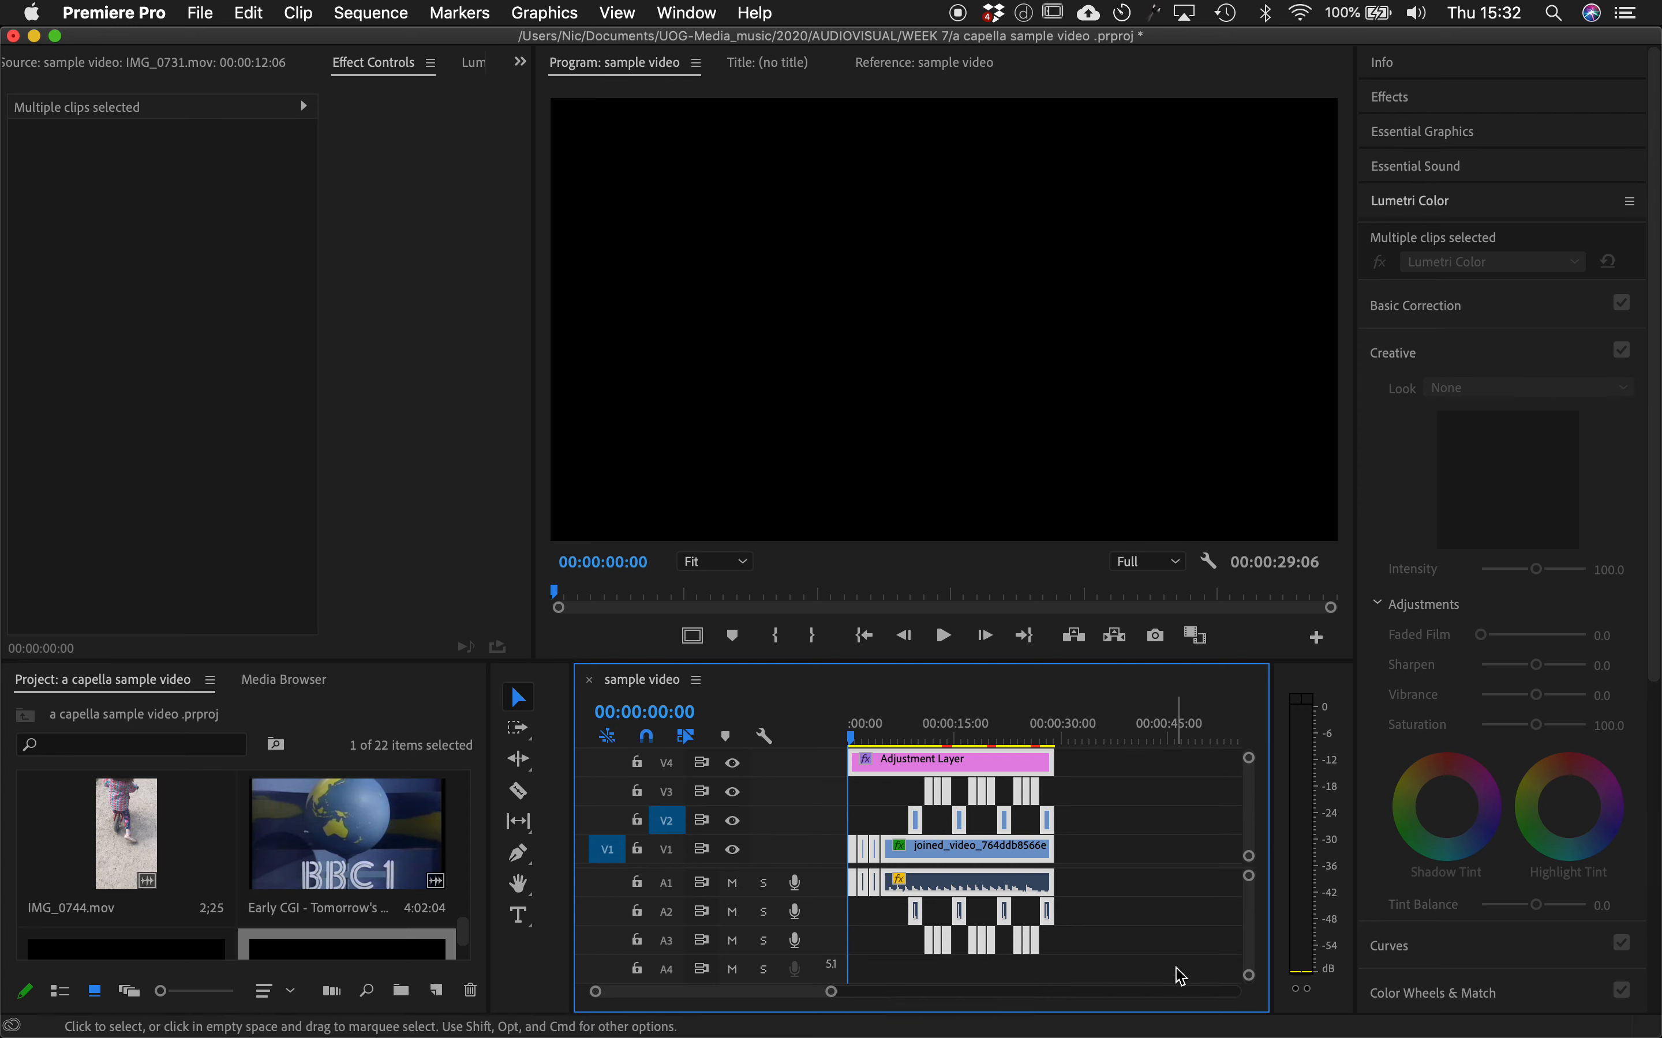
pyautogui.press('=')
pyautogui.press('=')
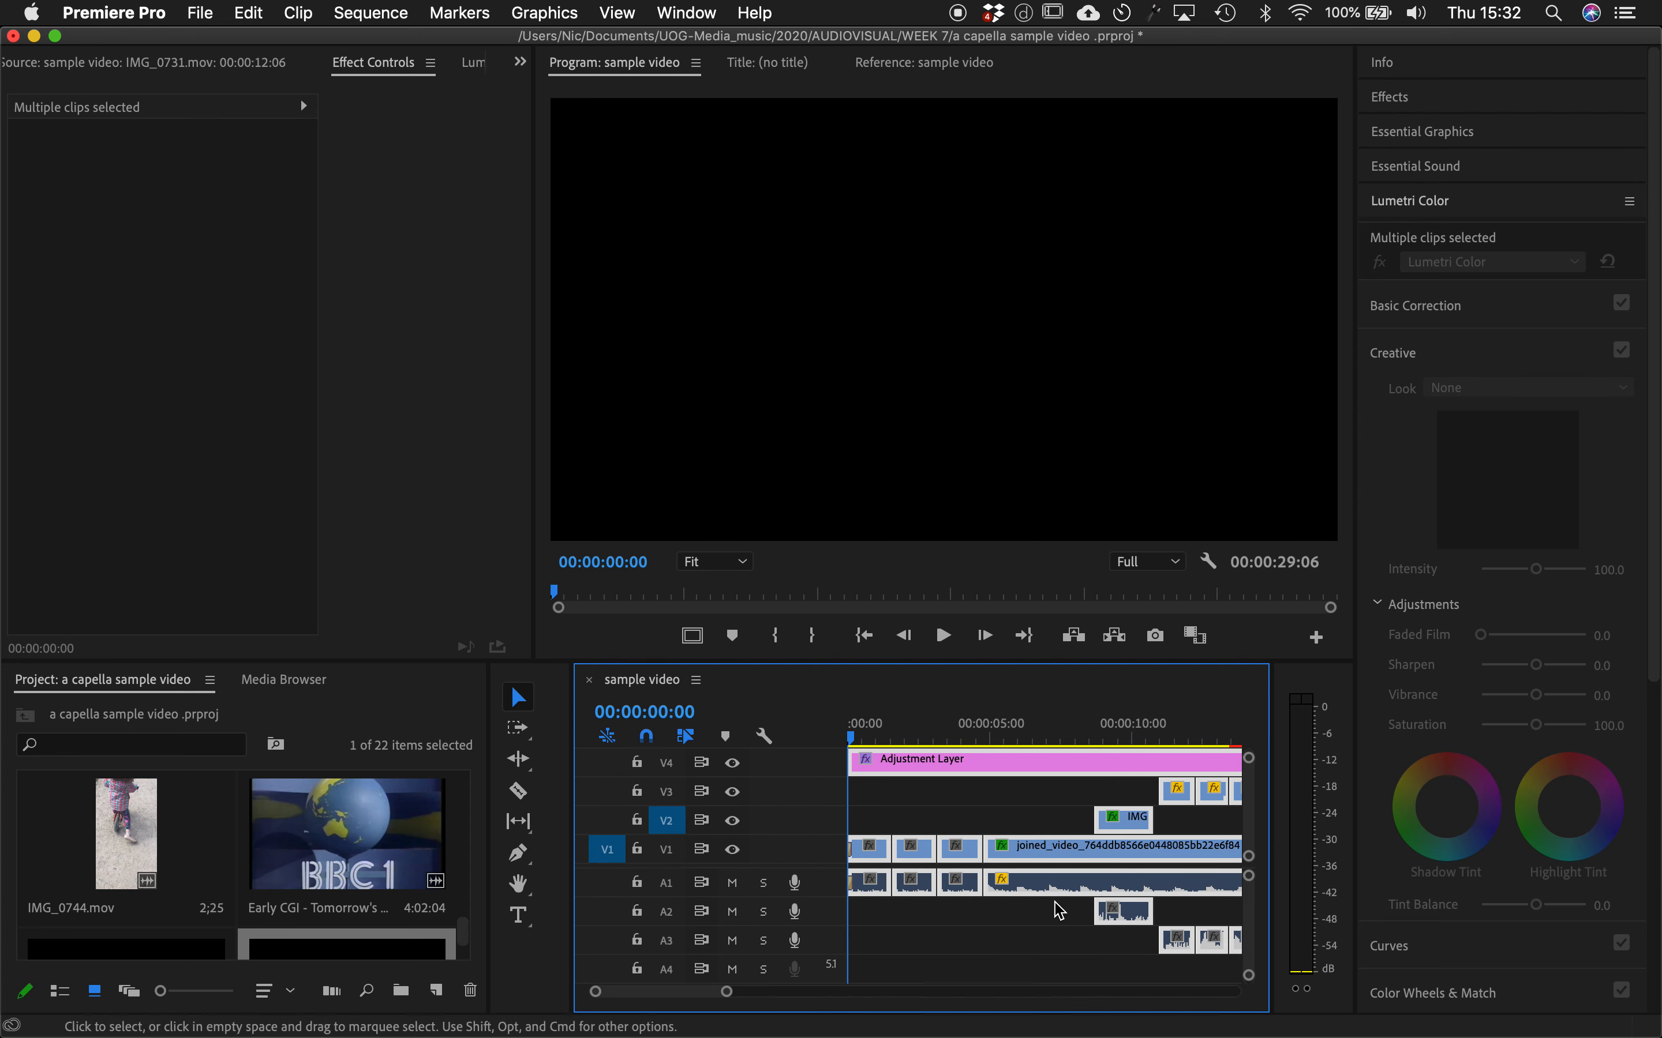
pyautogui.press('-')
pyautogui.press('-')
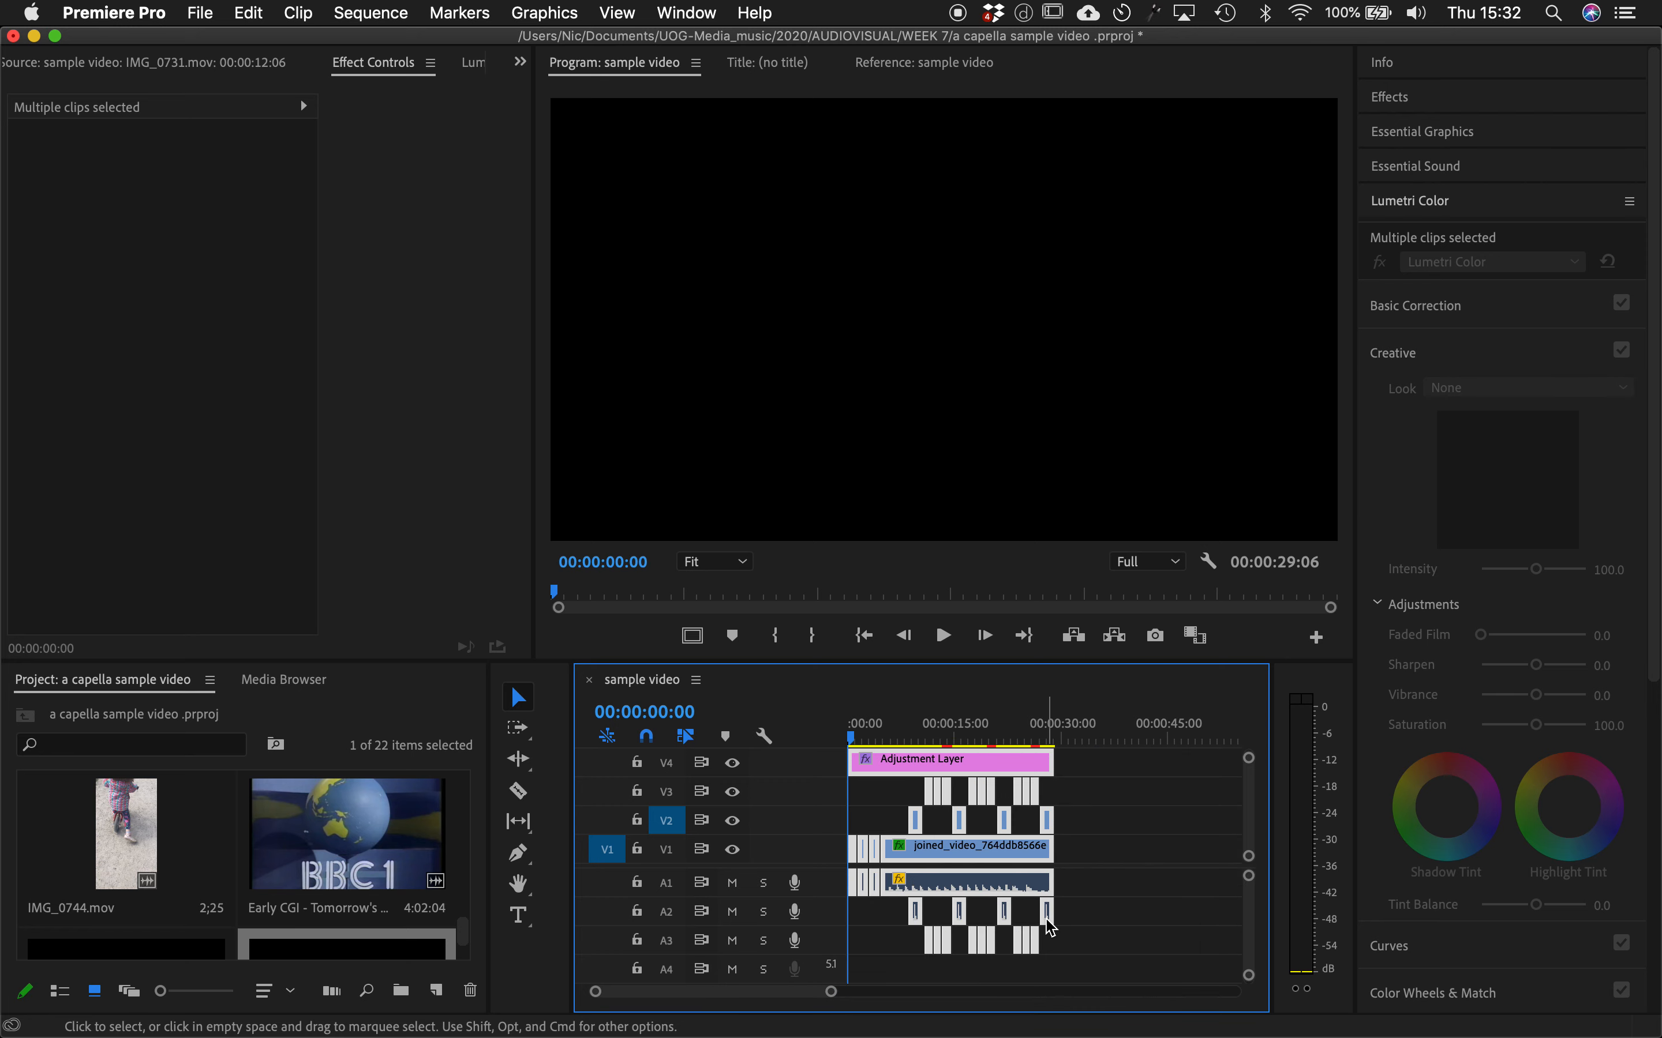
pyautogui.moveTo(925, 858)
pyautogui.mouseDown()
pyautogui.moveTo(943, 858)
pyautogui.moveTo(922, 855)
pyautogui.mouseUp()
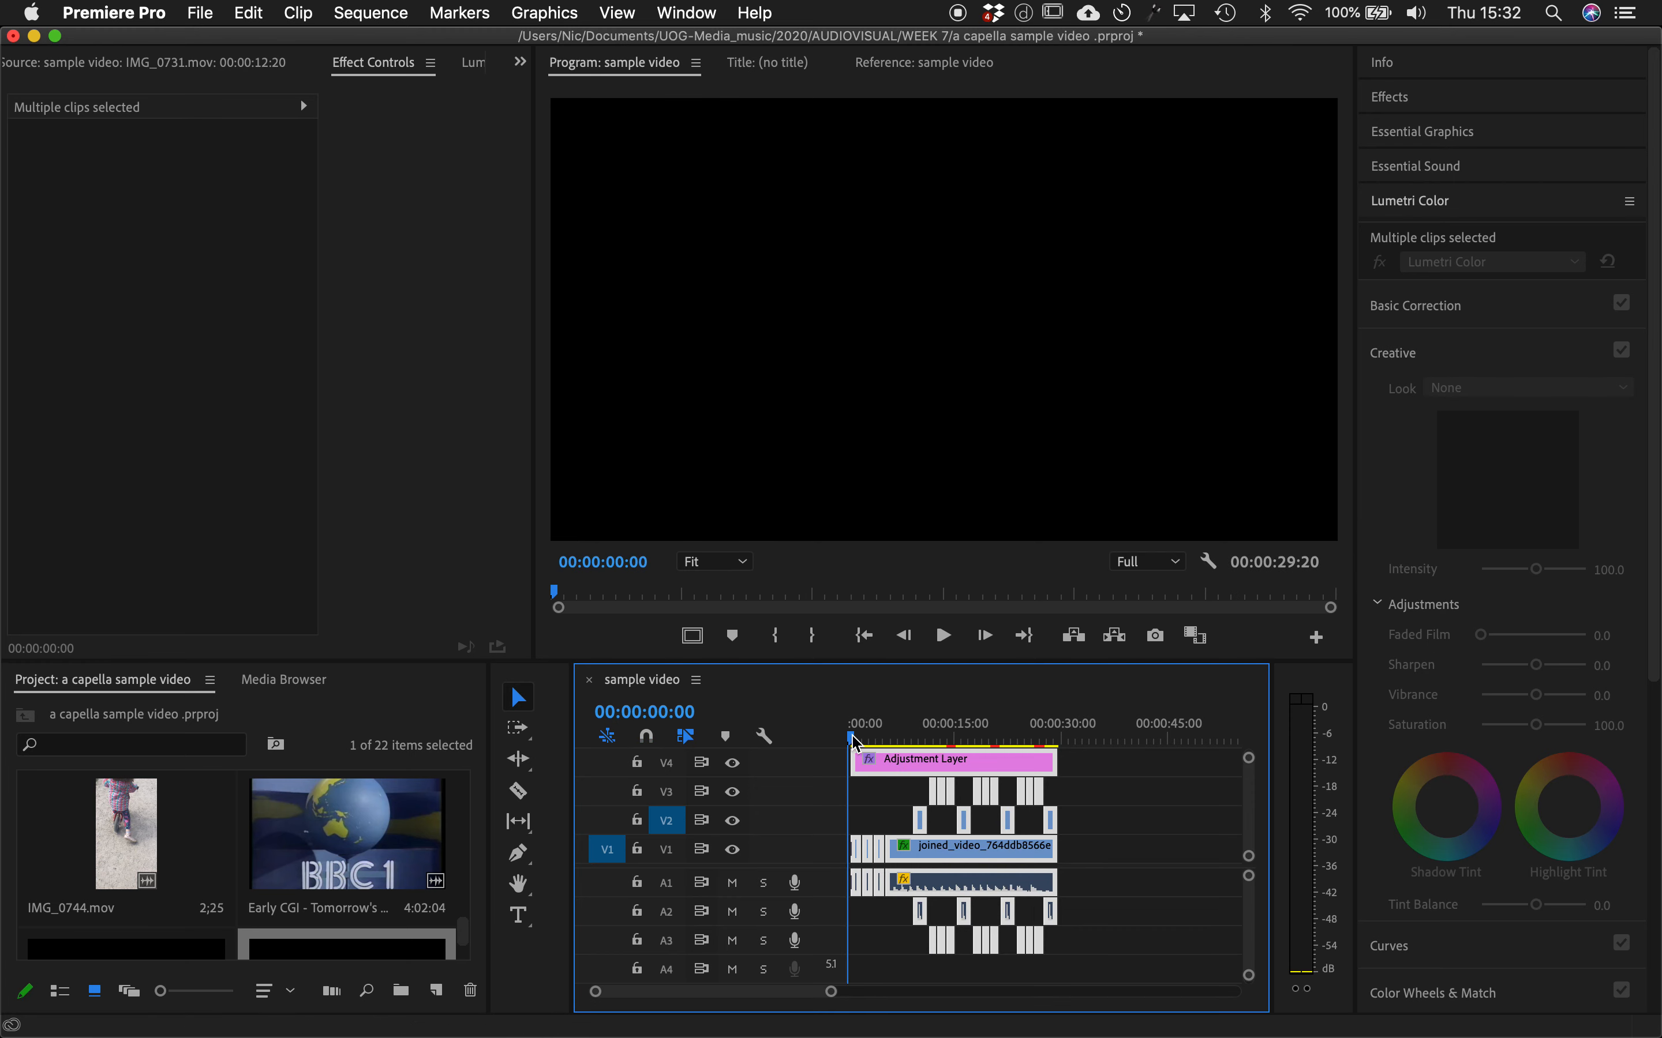
# - Shift all the selected clips about another 16 frames later and play the opening to check the gap
pyautogui.press('space')
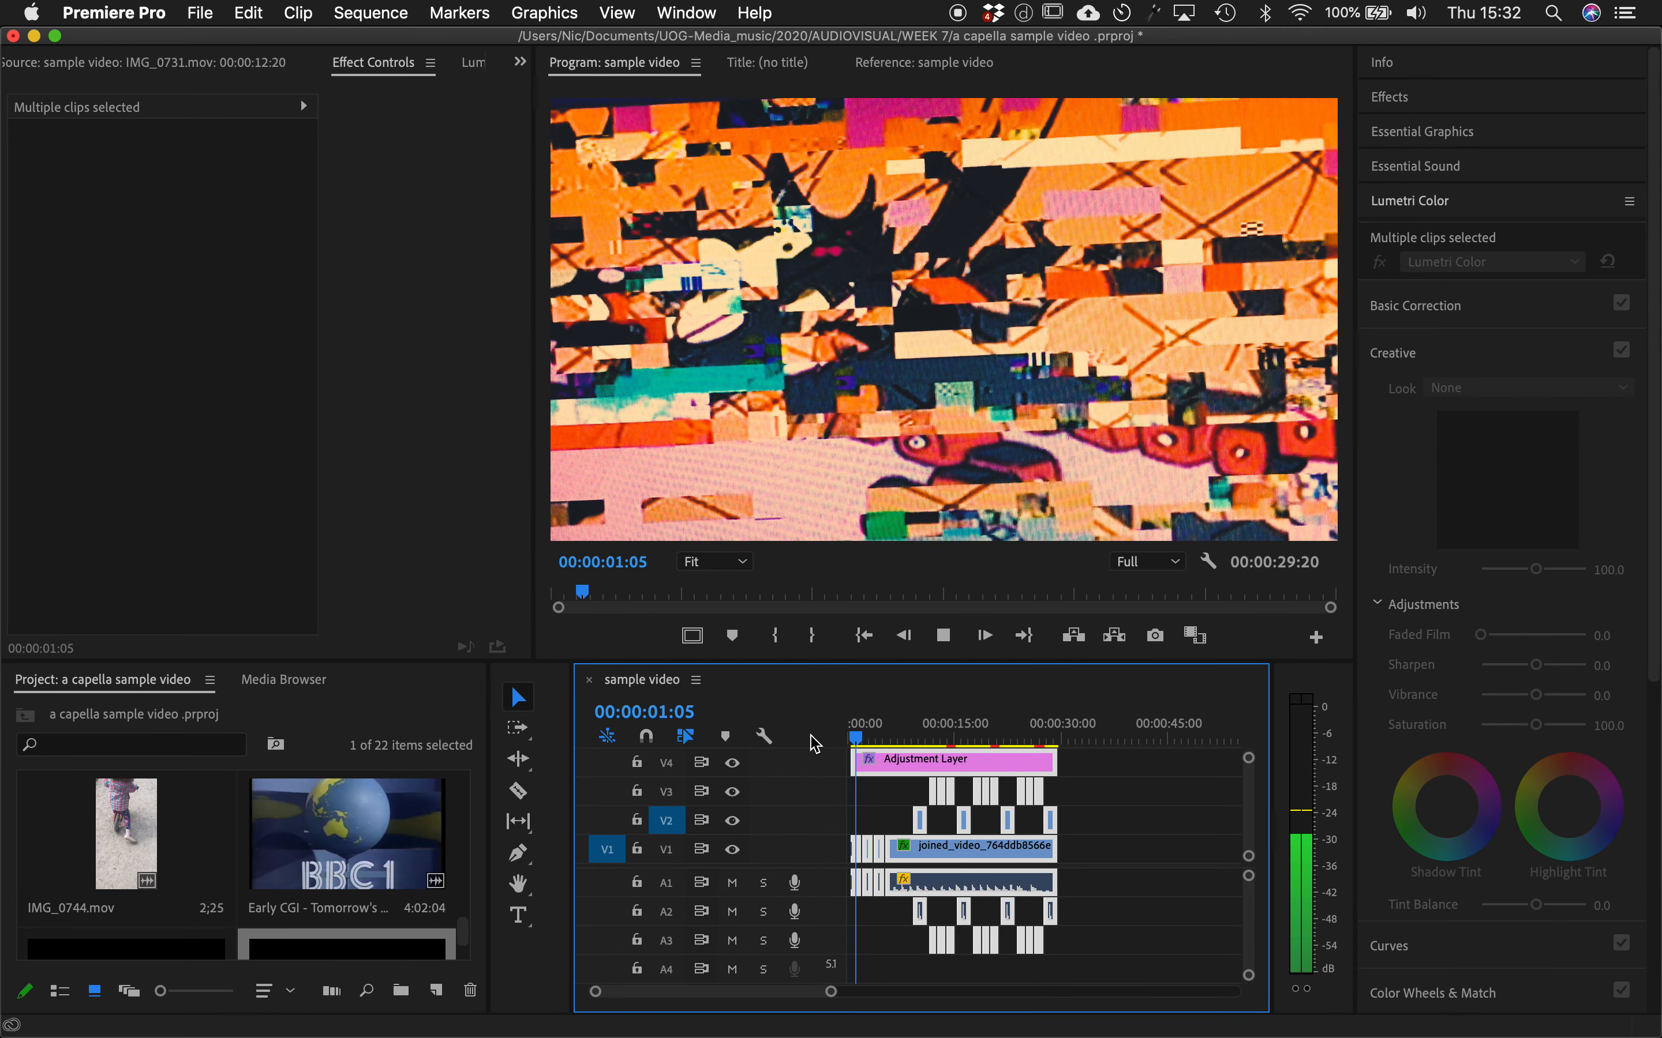
pyautogui.press('space')
pyautogui.moveTo(891, 769); pyautogui.dragTo(896, 769)
pyautogui.click(857, 740)
pyautogui.press('space')
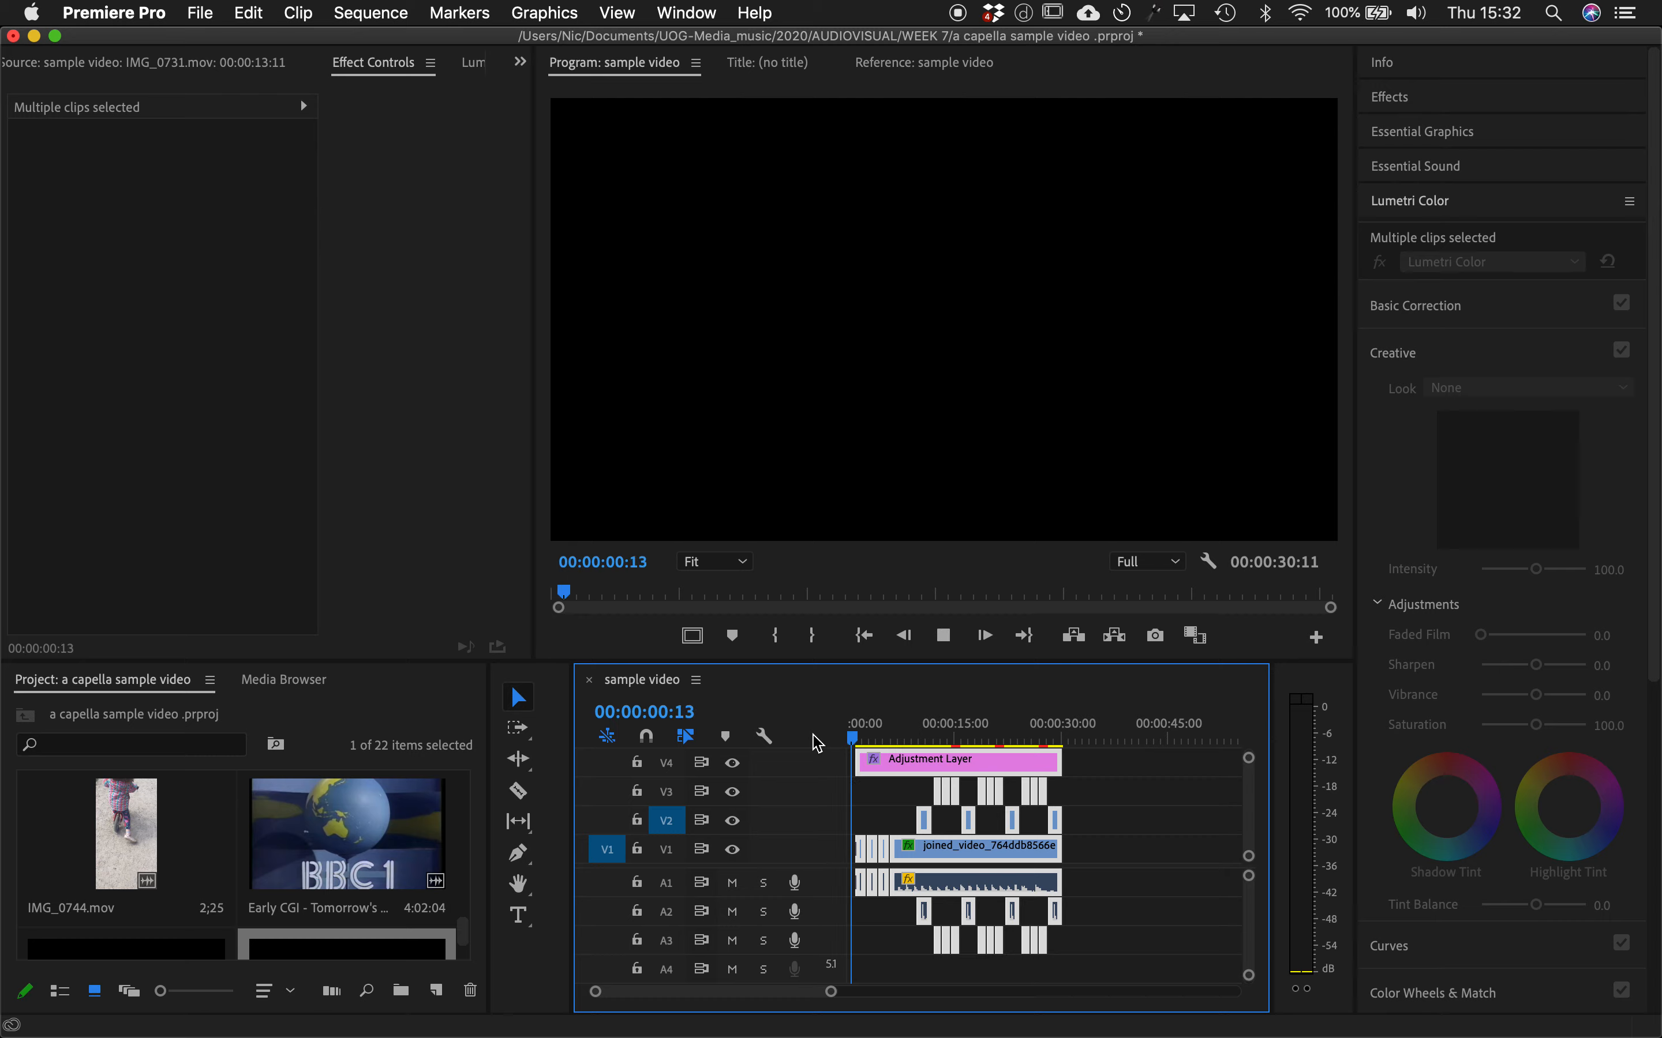
pyautogui.press('space')
# - Place the playhead at 00:00:00:10 in the opening gap and draw a large text box with the Type tool across most of the frame
pyautogui.moveTo(831, 992); pyautogui.dragTo(769, 1000)
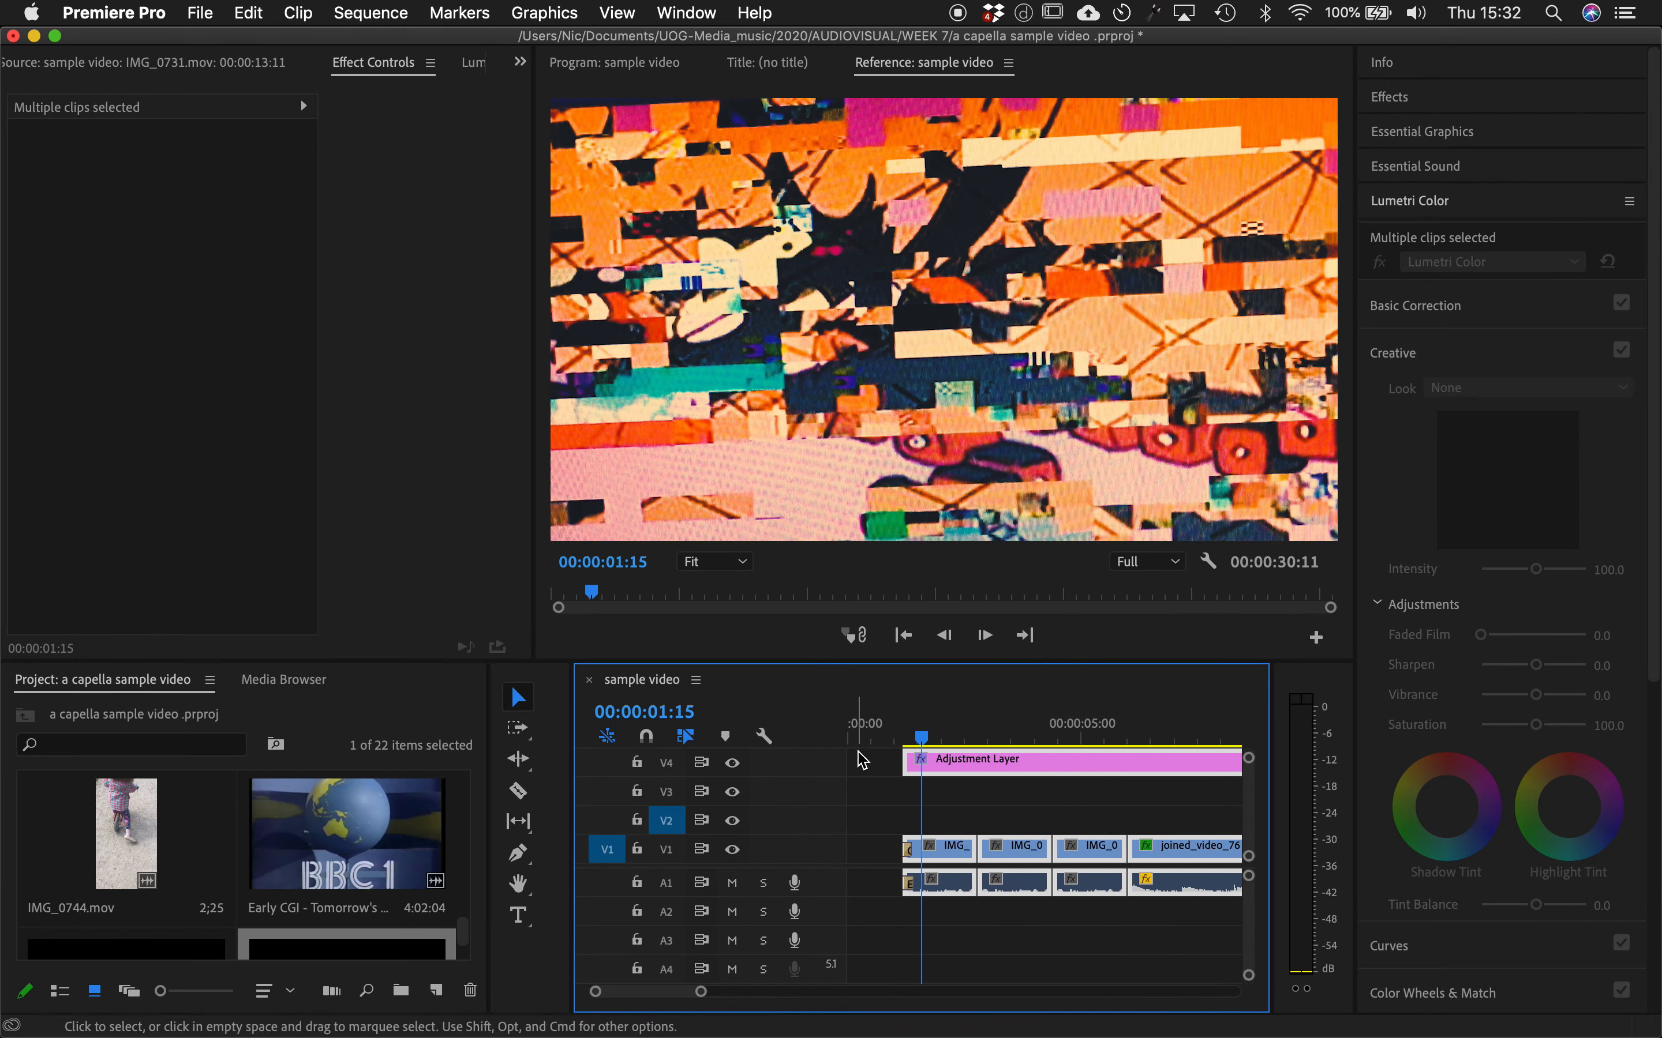
pyautogui.click(865, 735)
pyautogui.scroll(2, 891, 846)
pyautogui.scroll(-2, 889, 846)
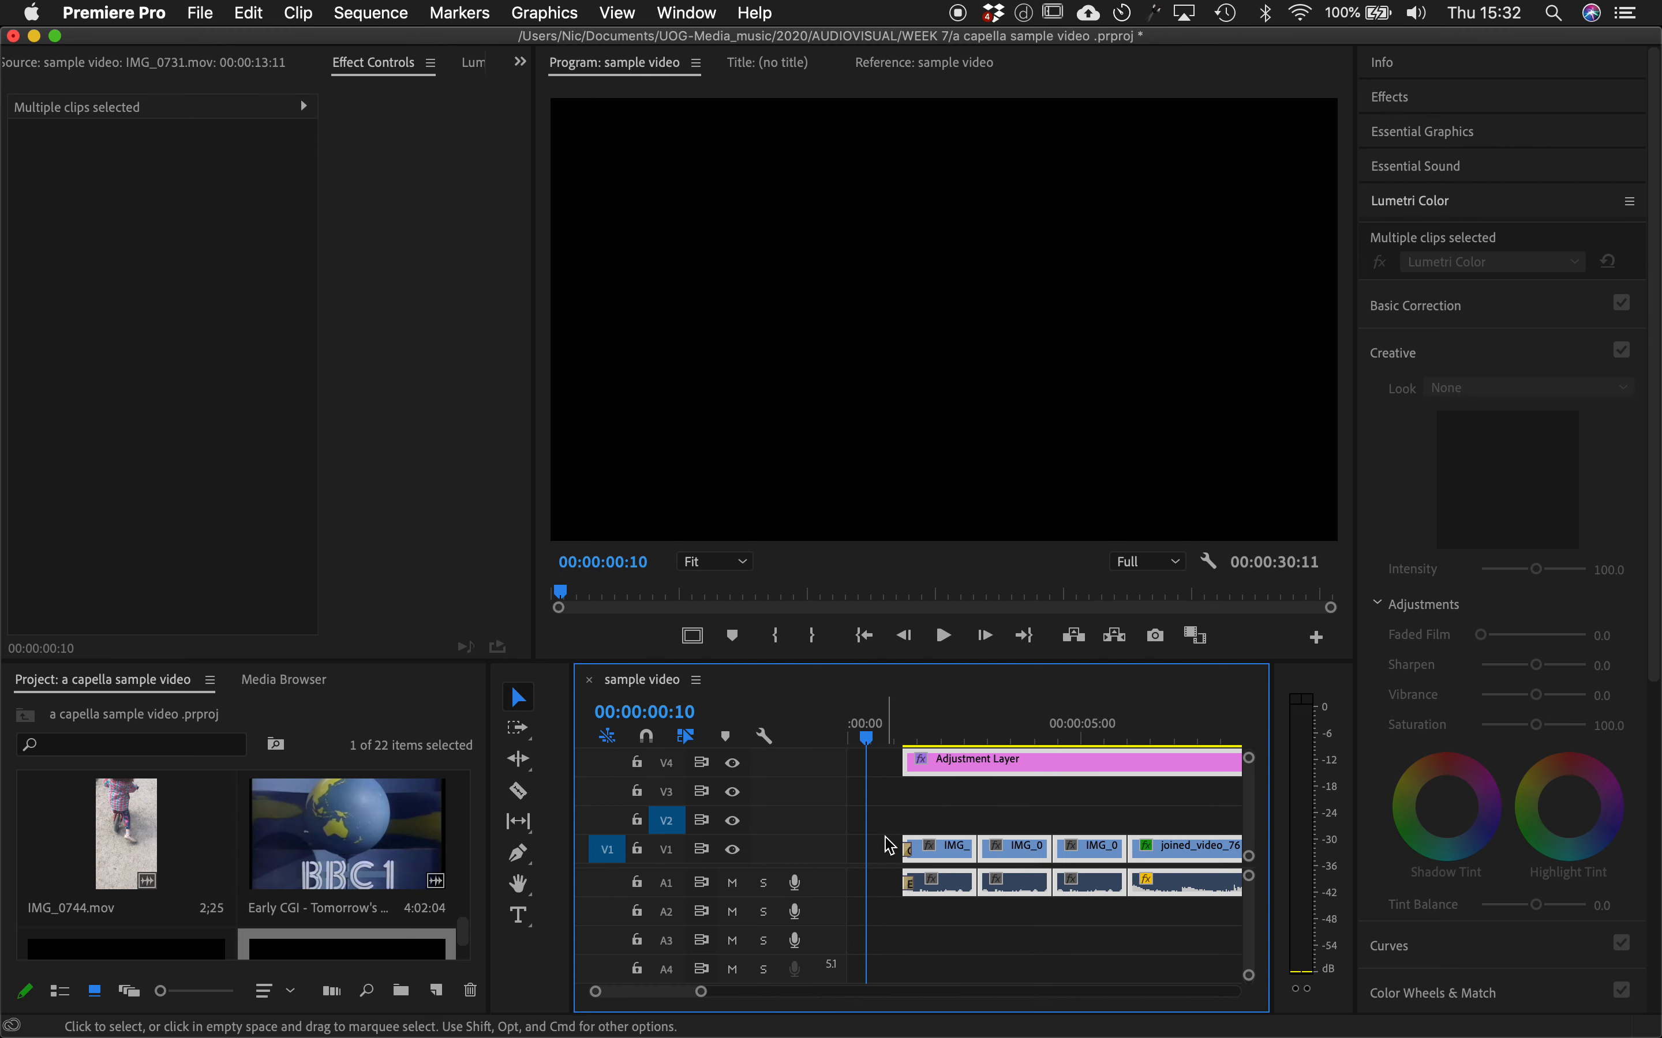
pyautogui.click(519, 915)
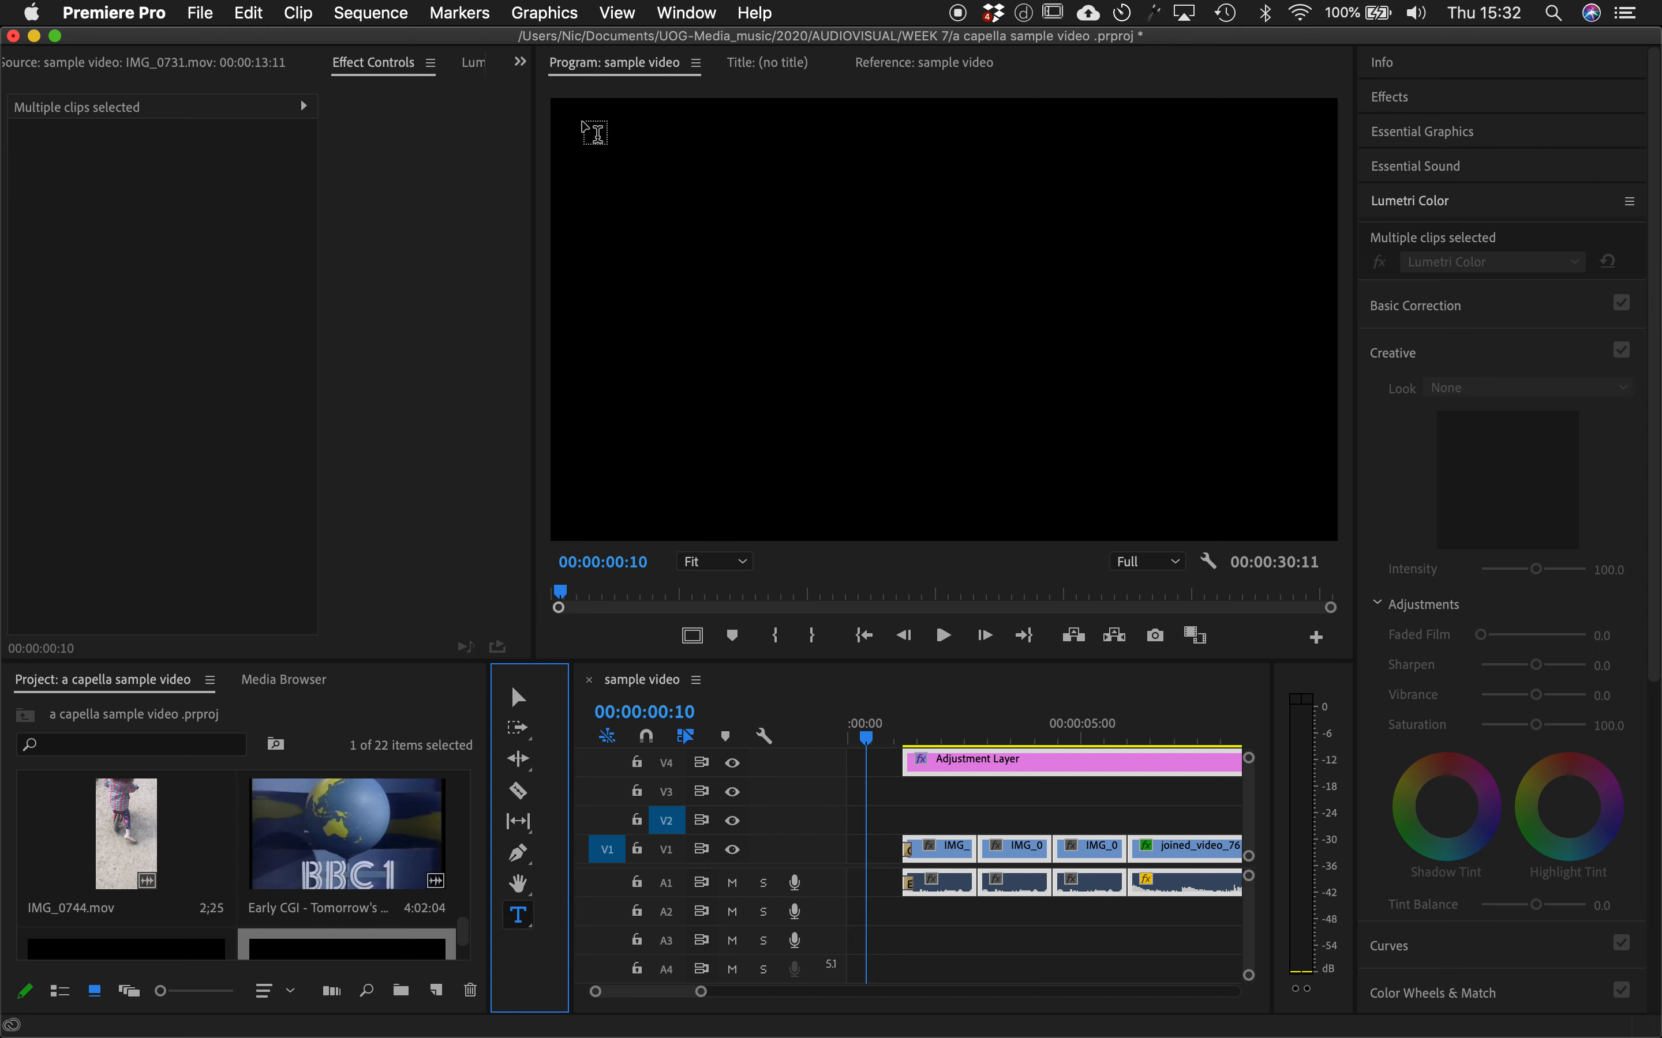
pyautogui.moveTo(629, 145); pyautogui.dragTo(1271, 494)
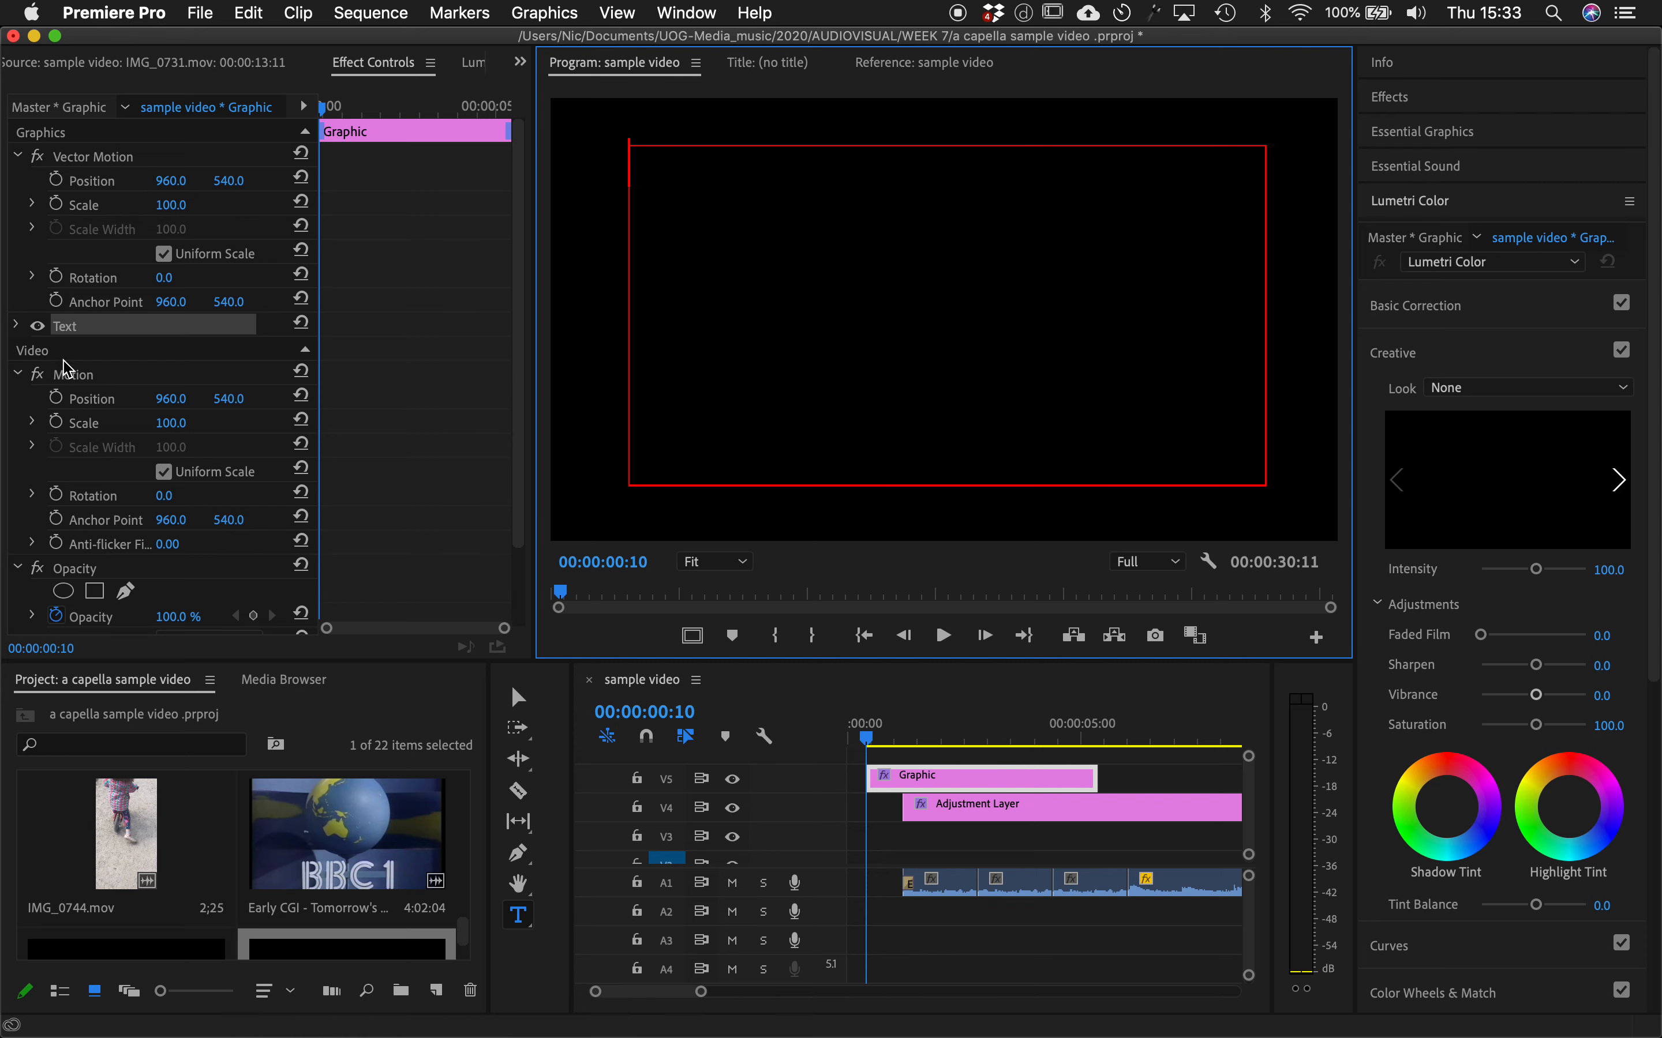
# - Expand the new text layer's source text settings and place the text cursor in the empty text box
pyautogui.scroll(-3, 110, 548)
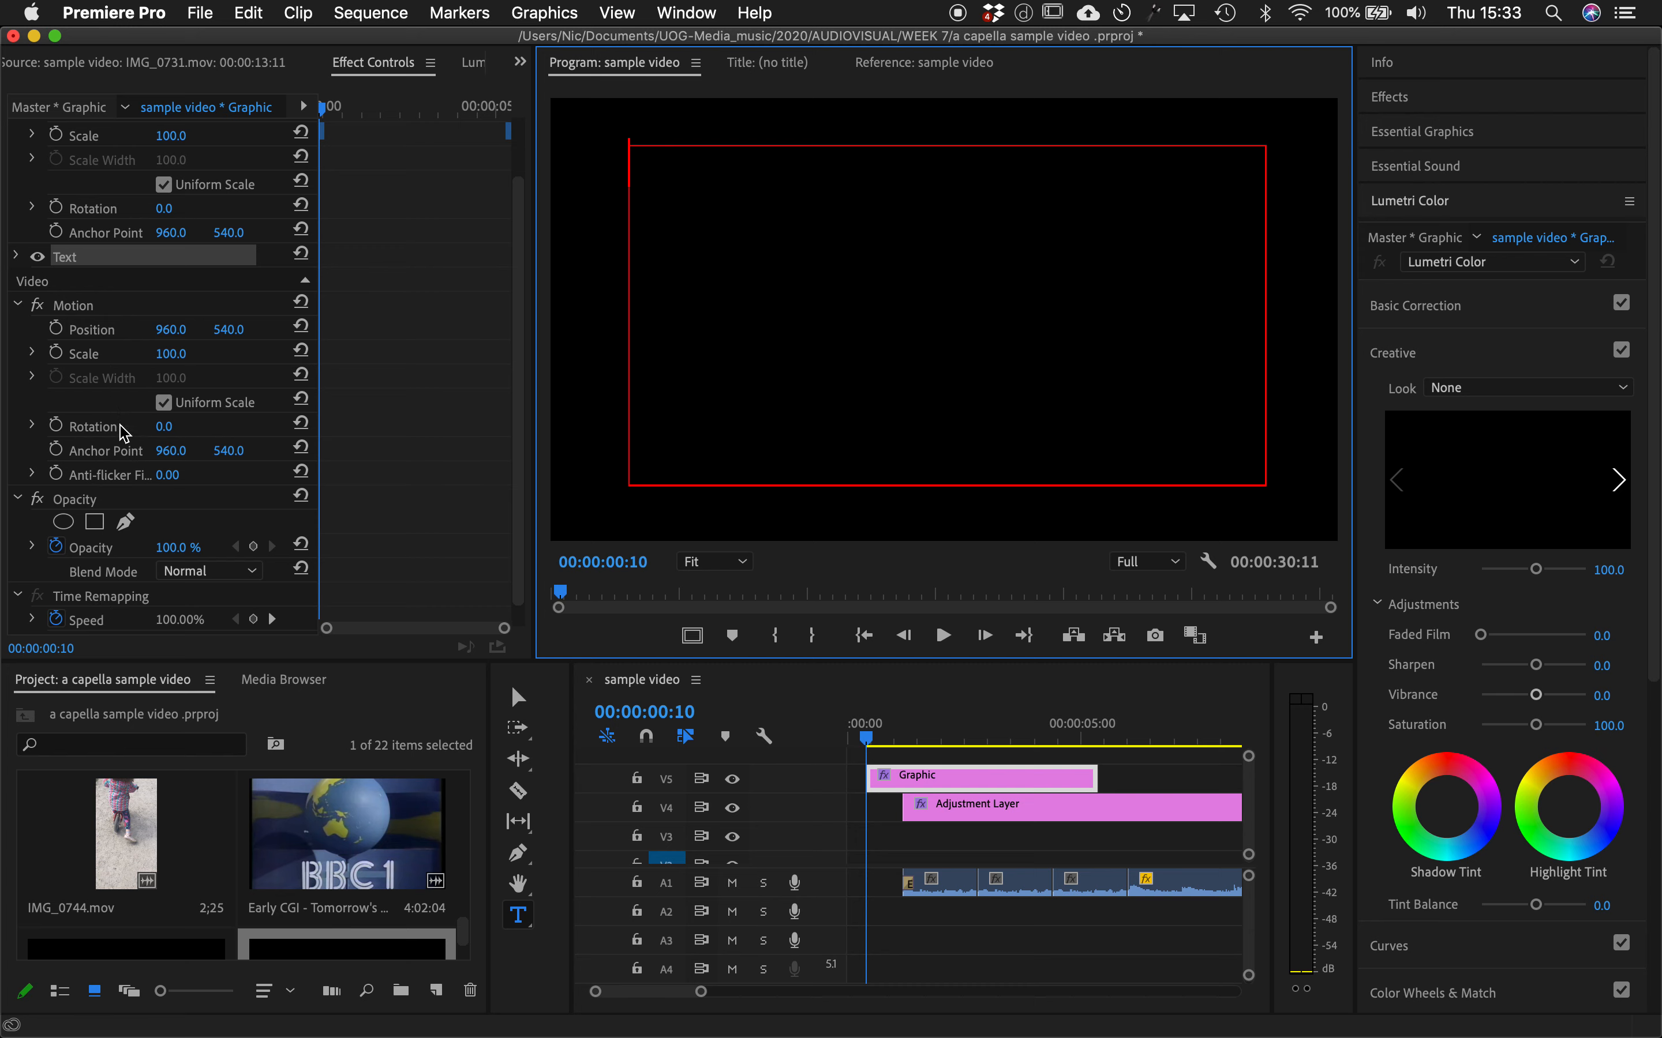
pyautogui.scroll(2, 123, 433)
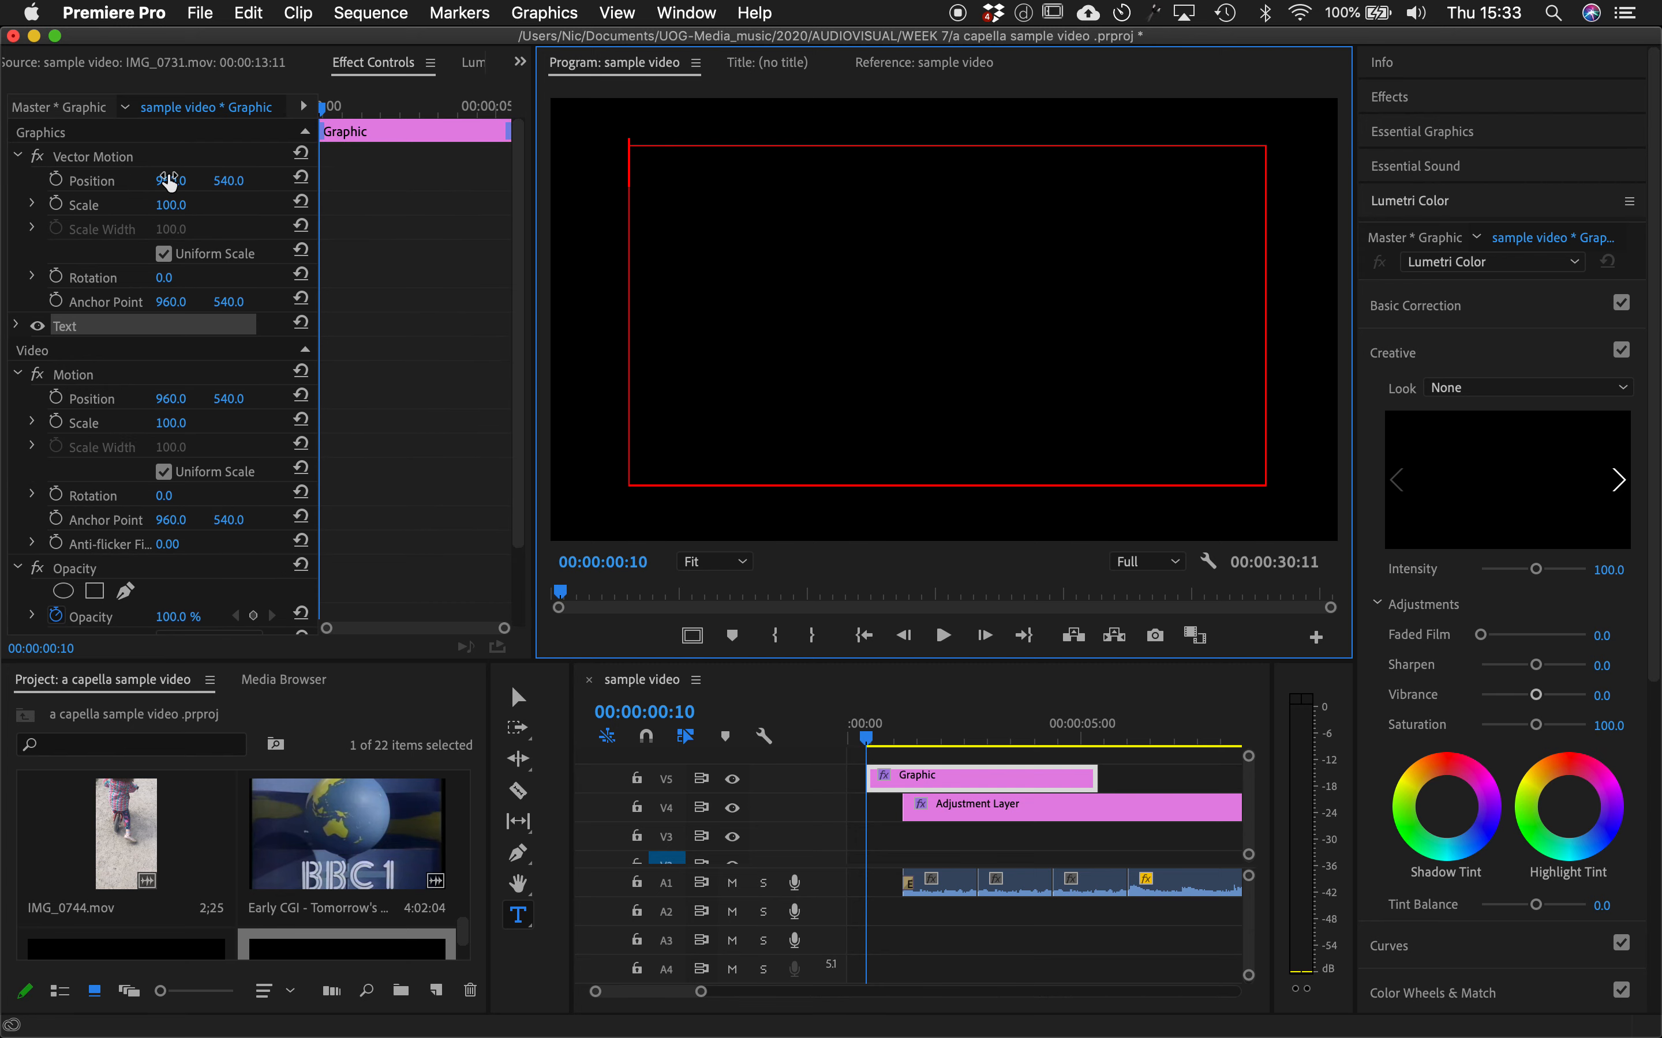
pyautogui.scroll(-1, 115, 511)
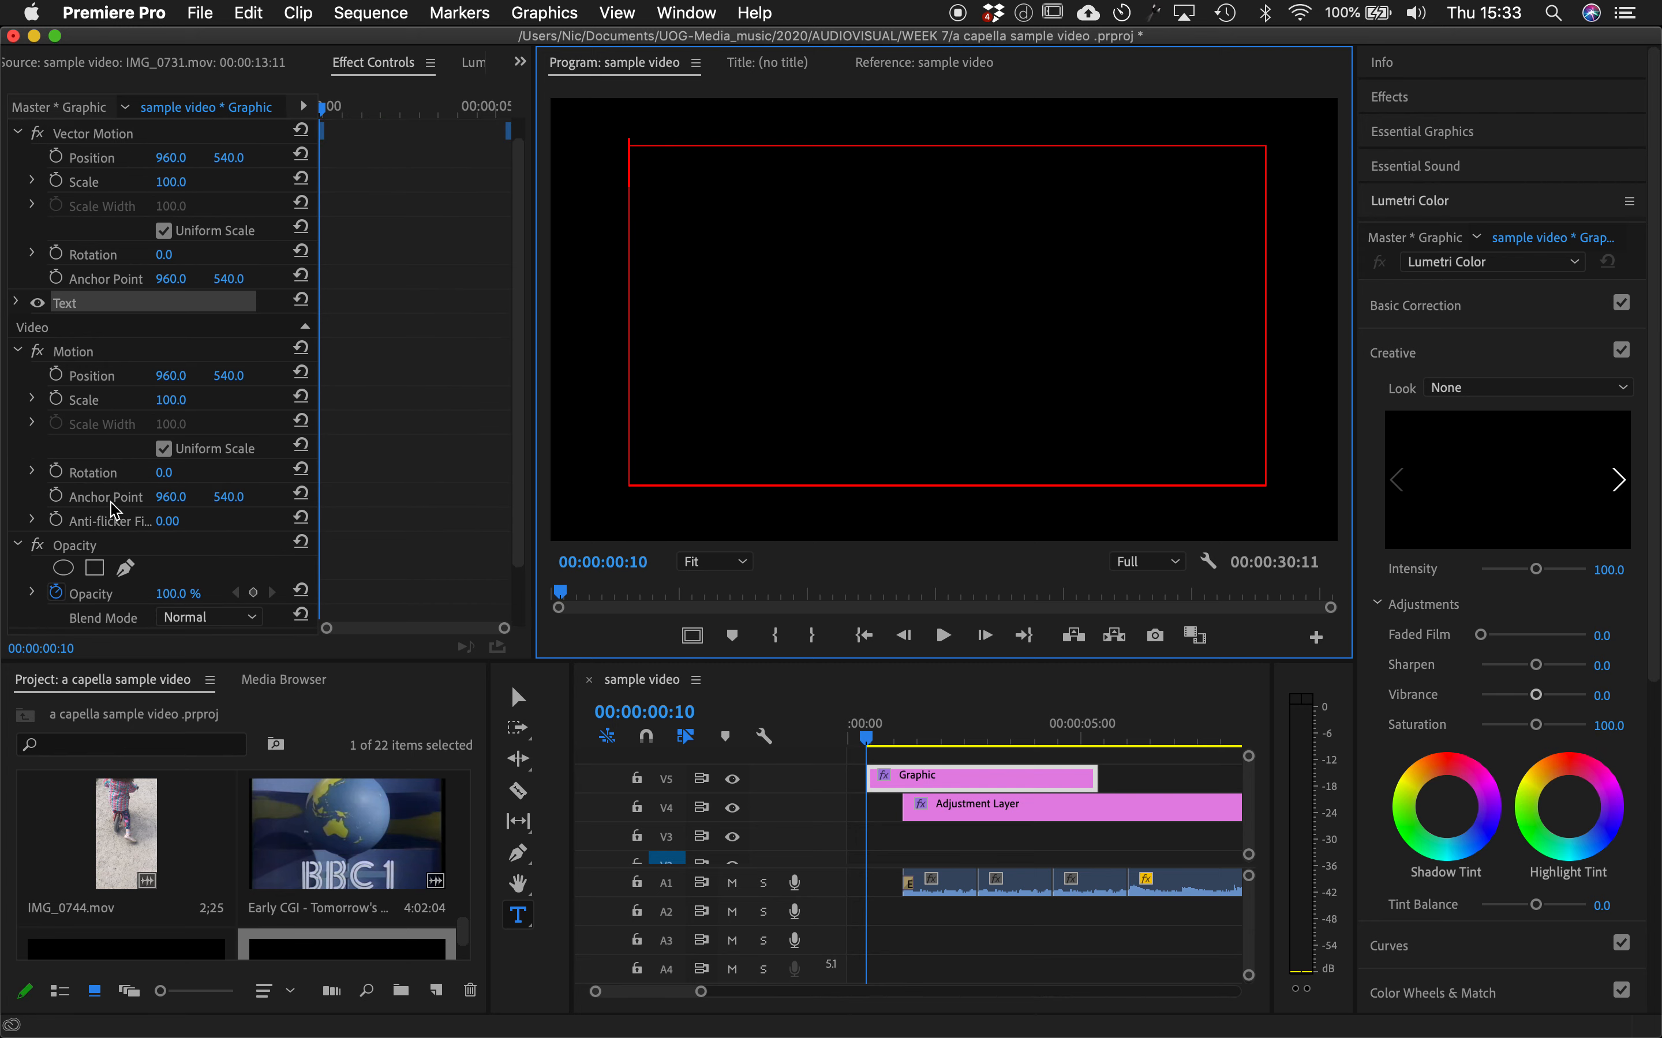
pyautogui.click(17, 303)
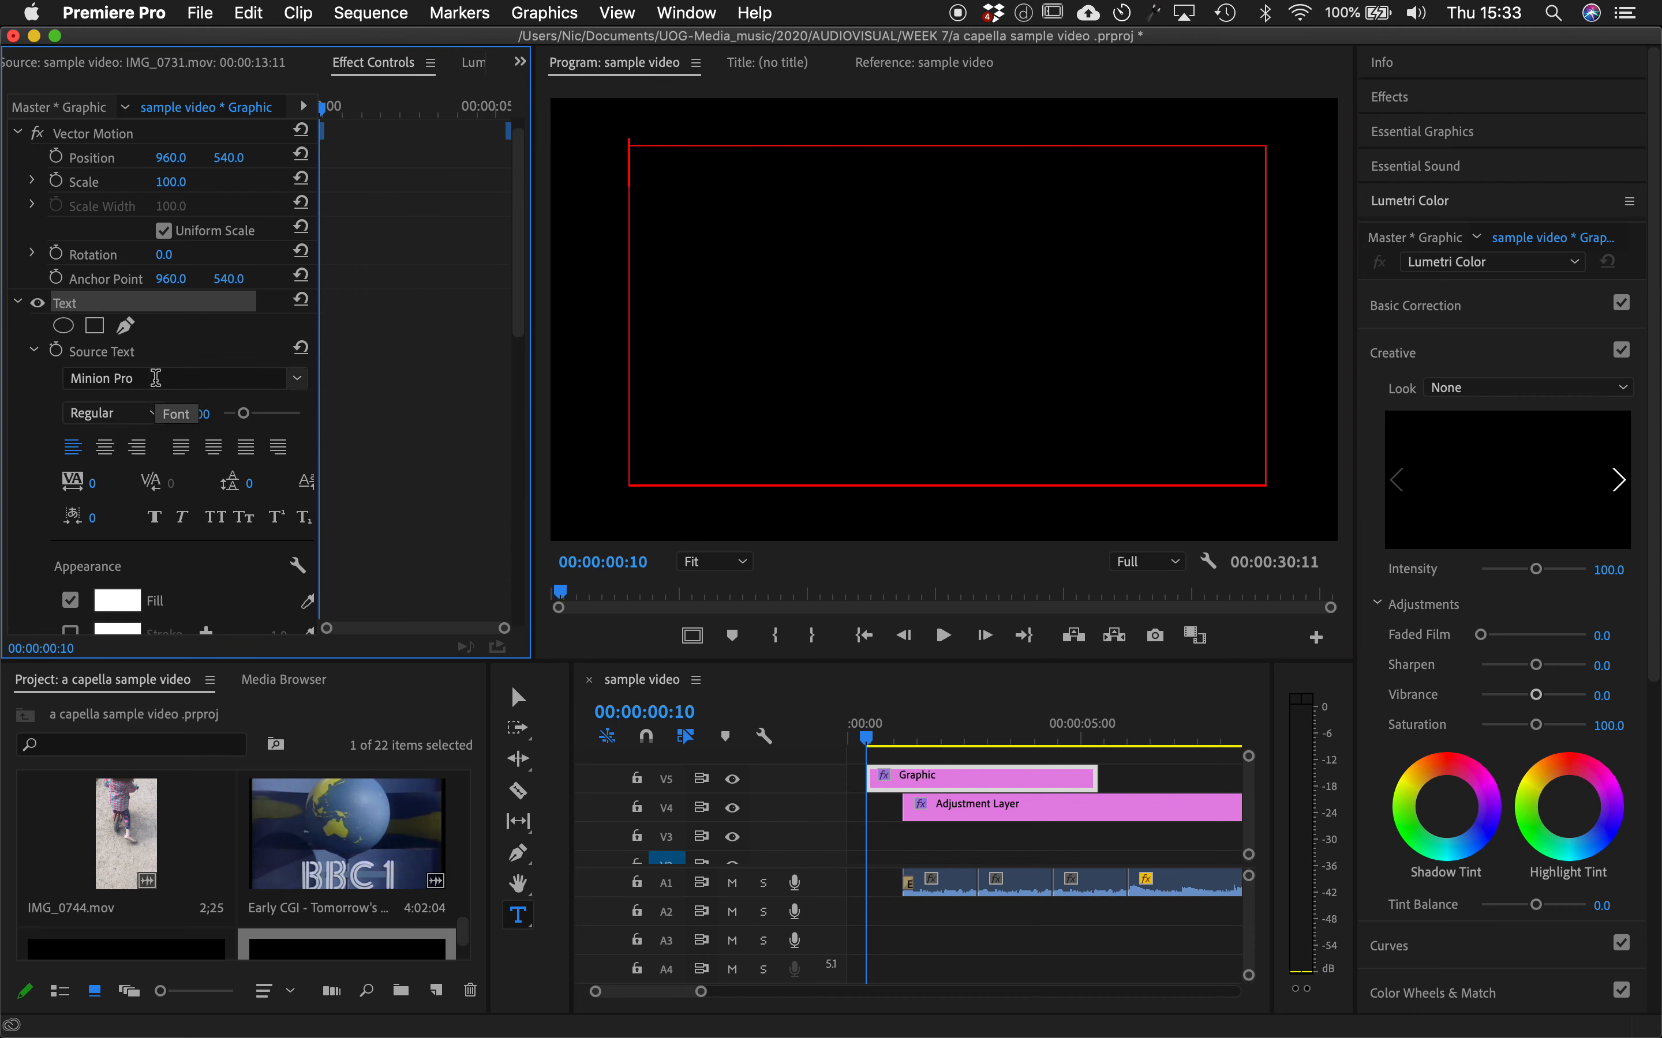
pyautogui.click(813, 188)
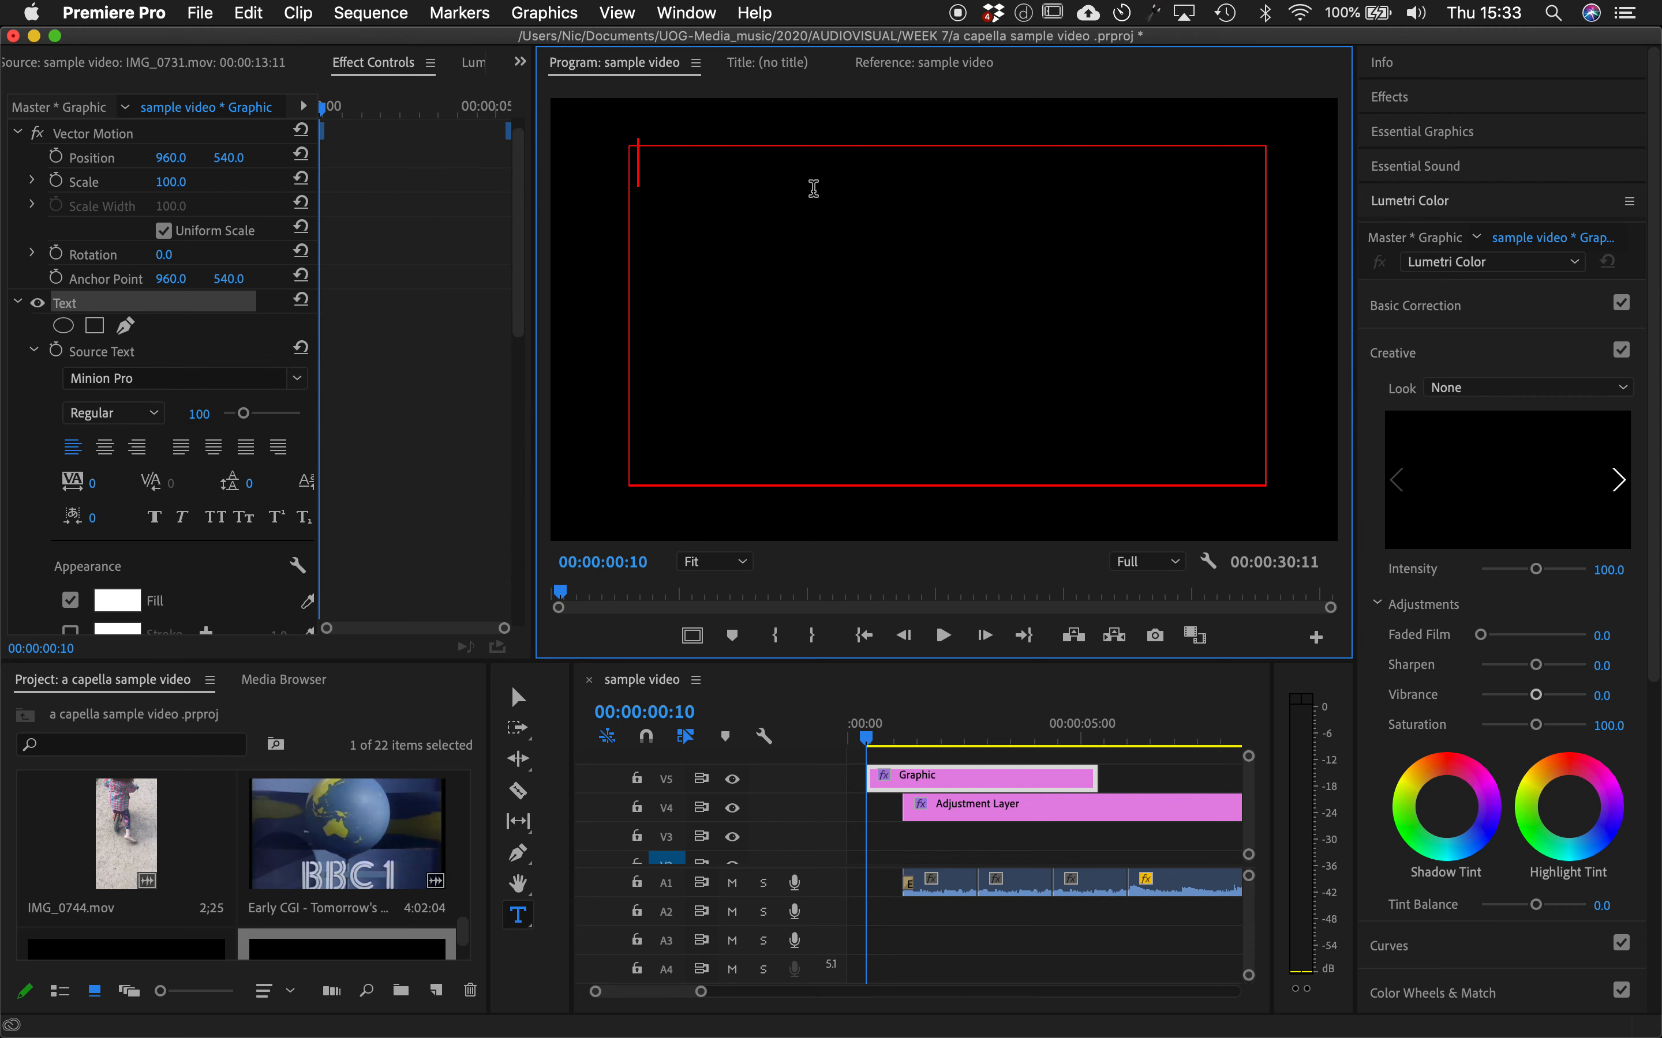
pyautogui.press('BackSpace')
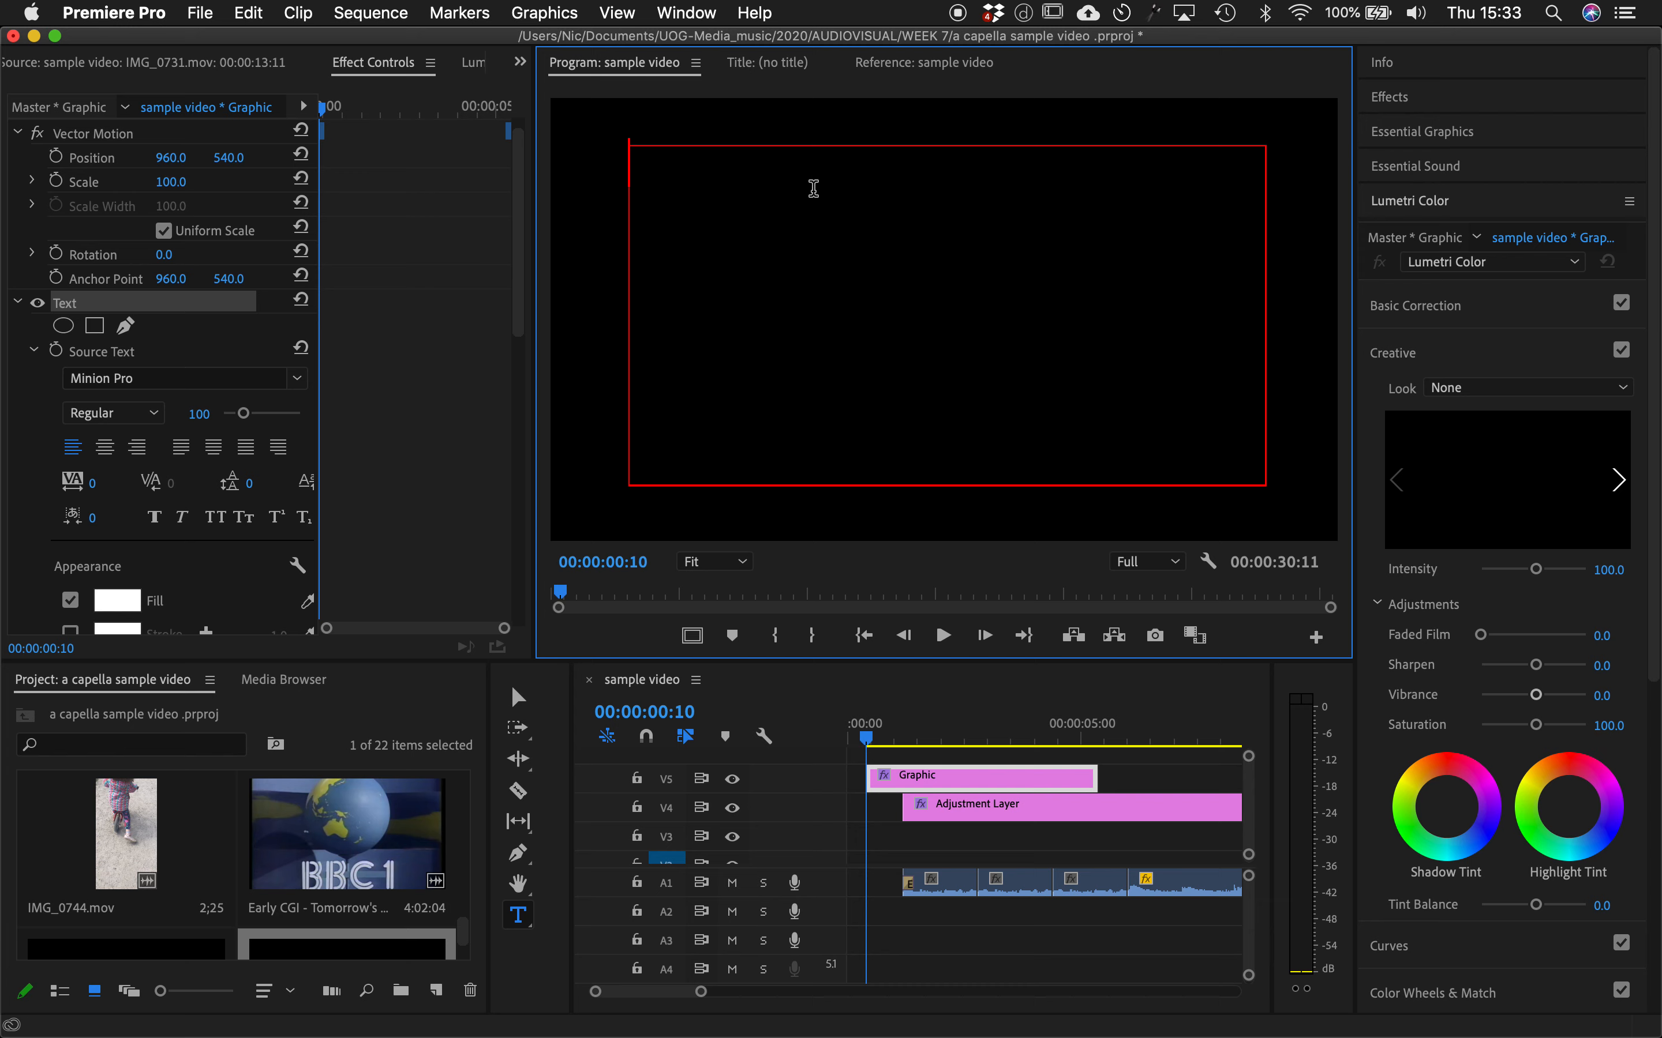
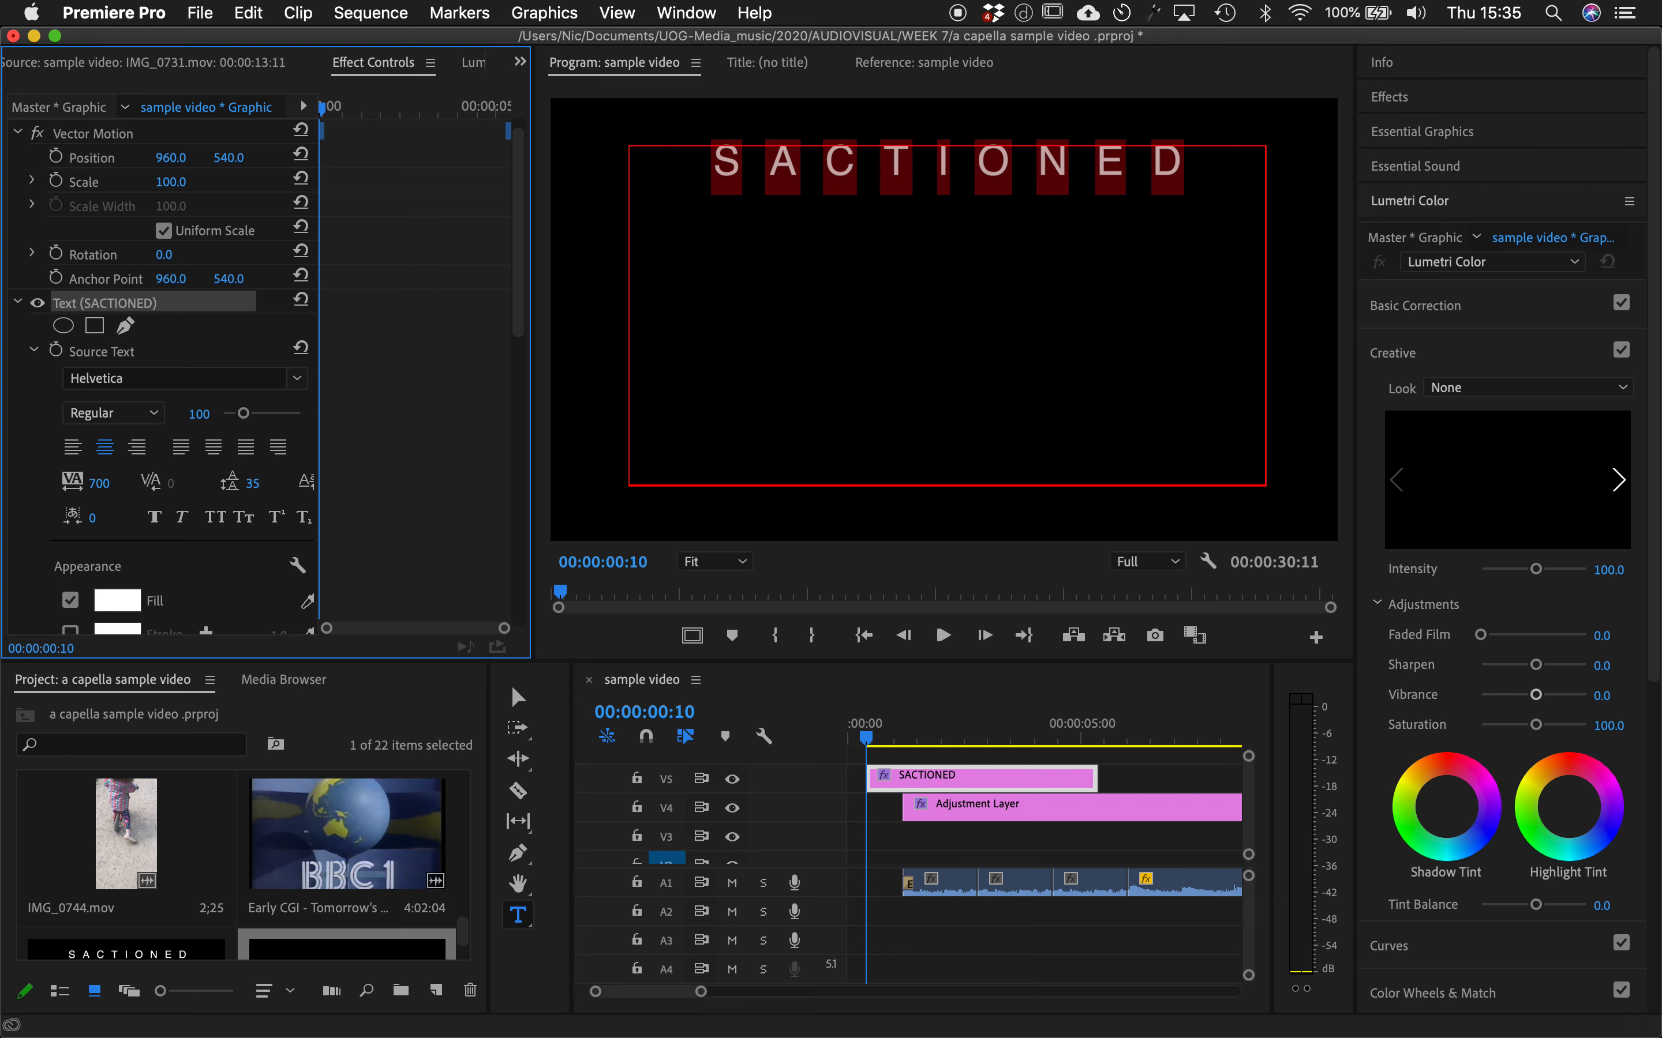
# - Set the title's leading to 71 and font size to 247, and correct its spelling to SANCTIONED
pyautogui.moveTo(257, 482); pyautogui.dragTo(148, 540)
pyautogui.moveTo(243, 413)
pyautogui.mouseDown()
pyautogui.moveTo(407, 426)
pyautogui.moveTo(273, 419)
pyautogui.mouseUp()
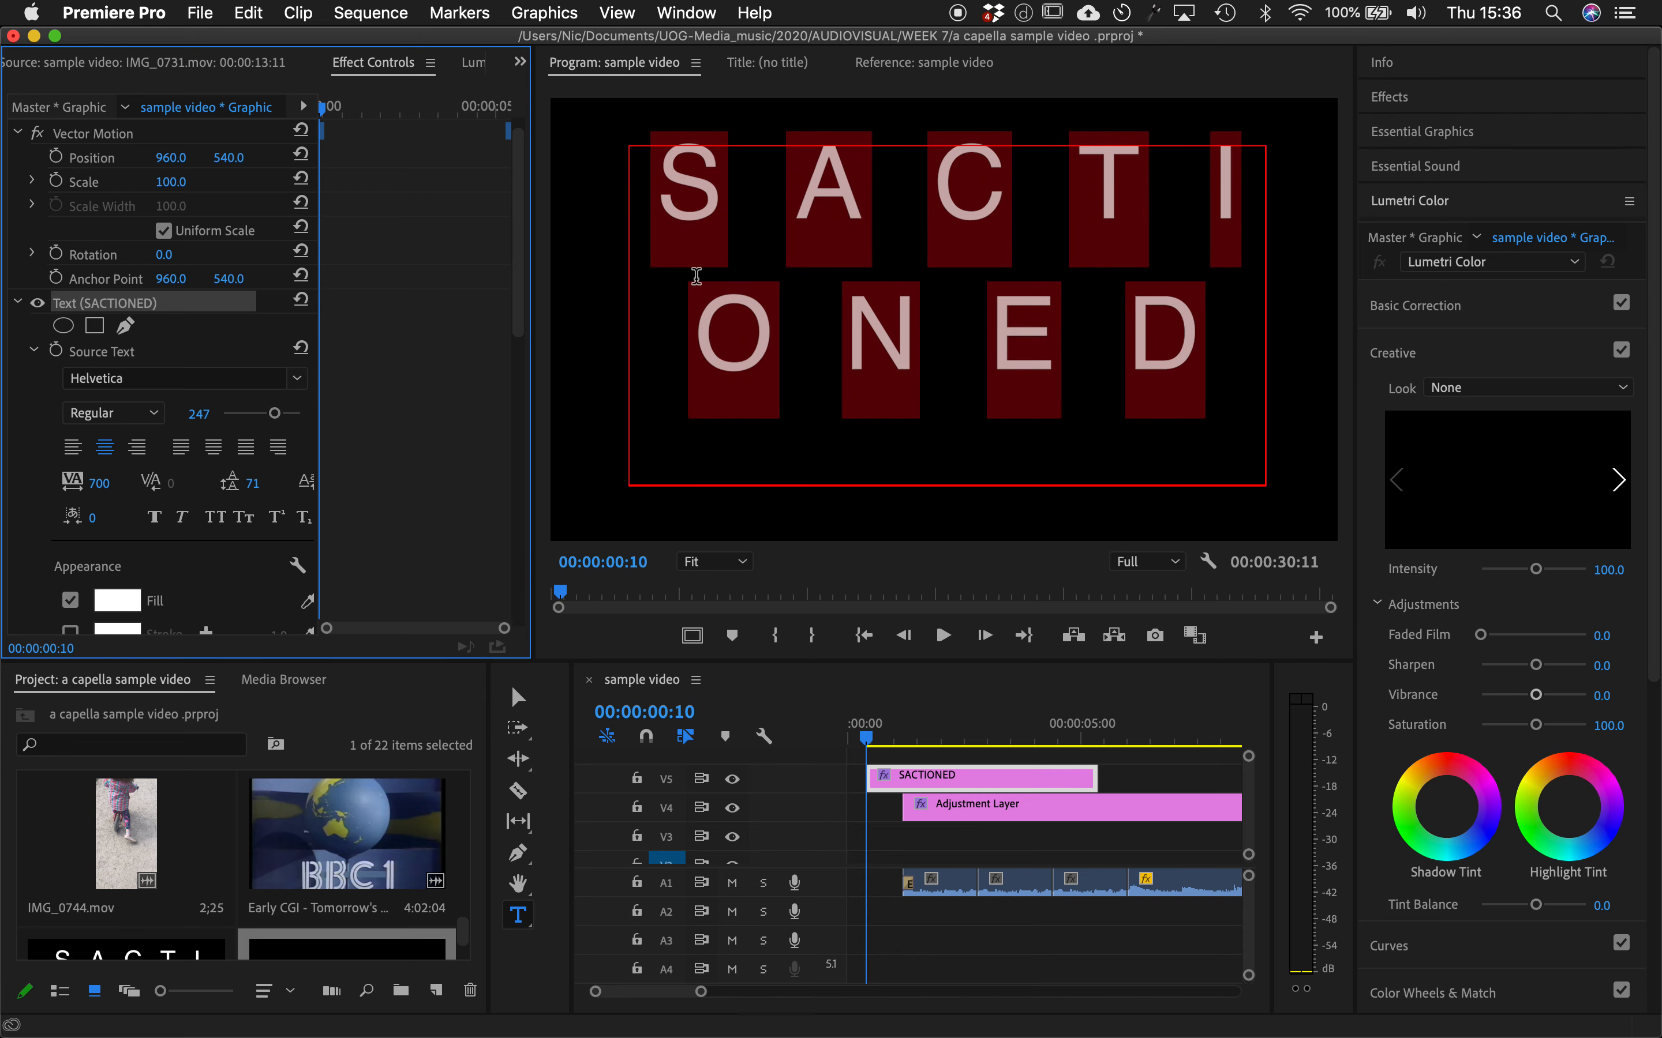
pyautogui.click(906, 187)
pyautogui.write('n')
pyautogui.press('BackSpace')
pyautogui.write('N')
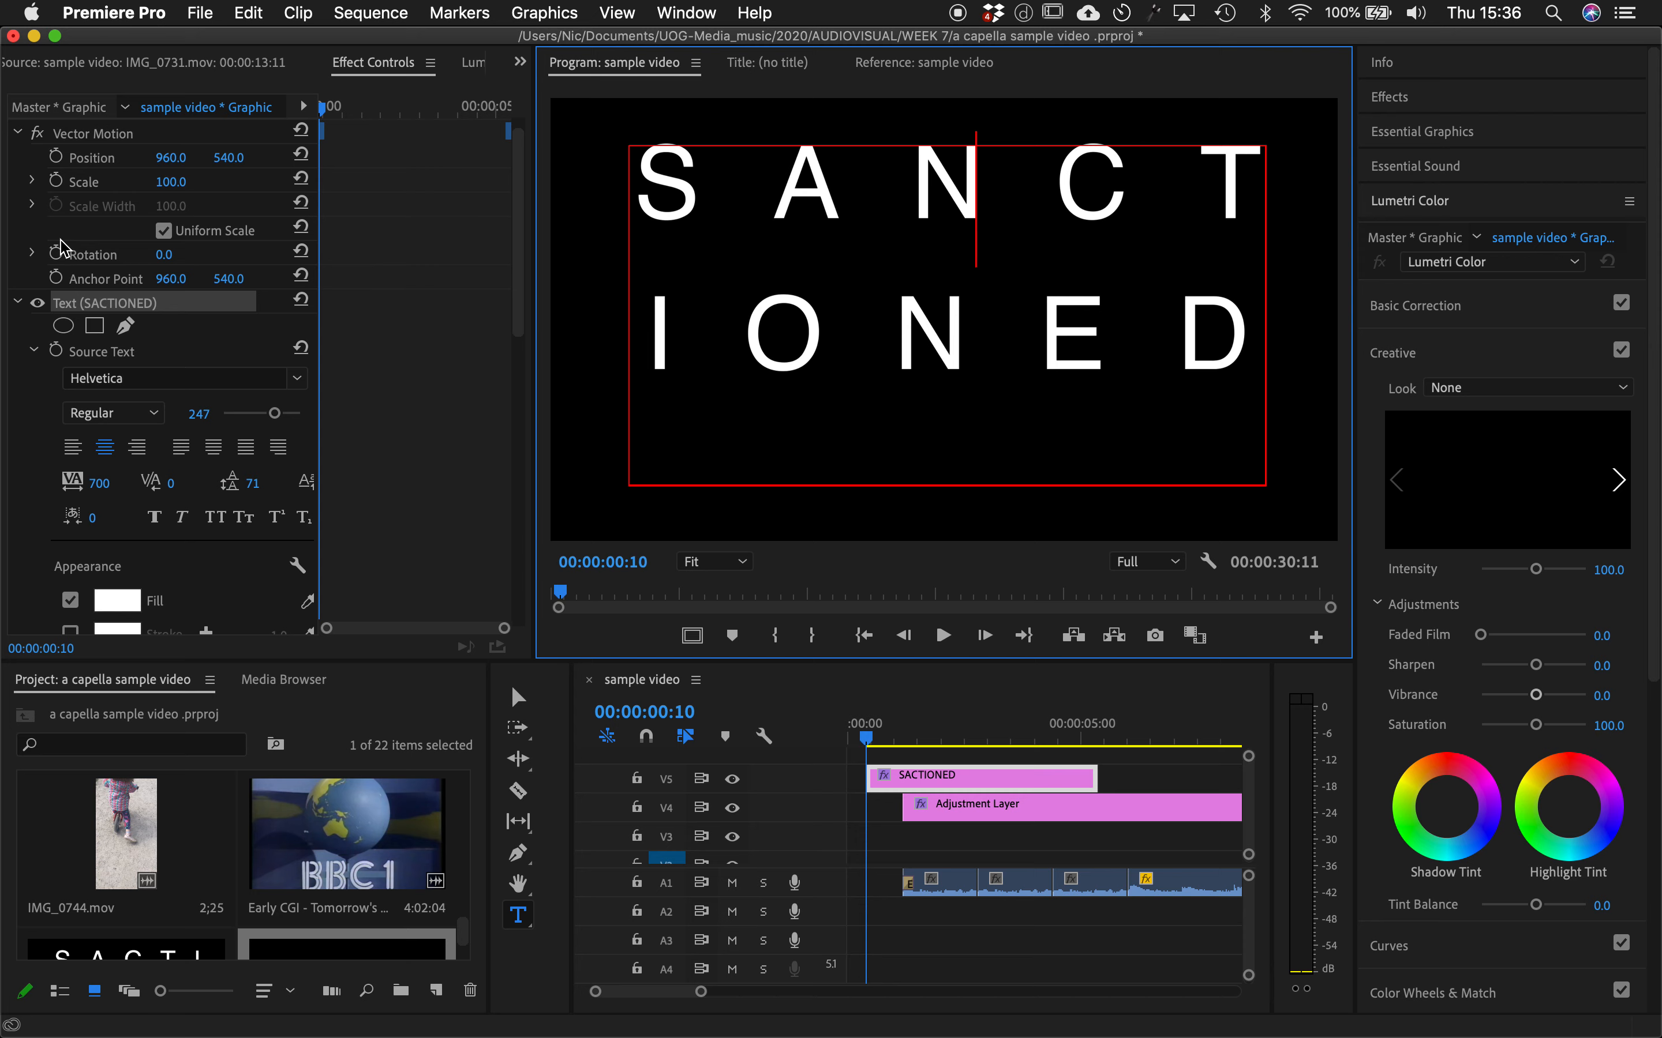
# - Move the SANCTIONED title down and slightly left to centre it in the frame, with the safe margins shown as a guide
pyautogui.click(519, 699)
pyautogui.moveTo(927, 347); pyautogui.dragTo(924, 380)
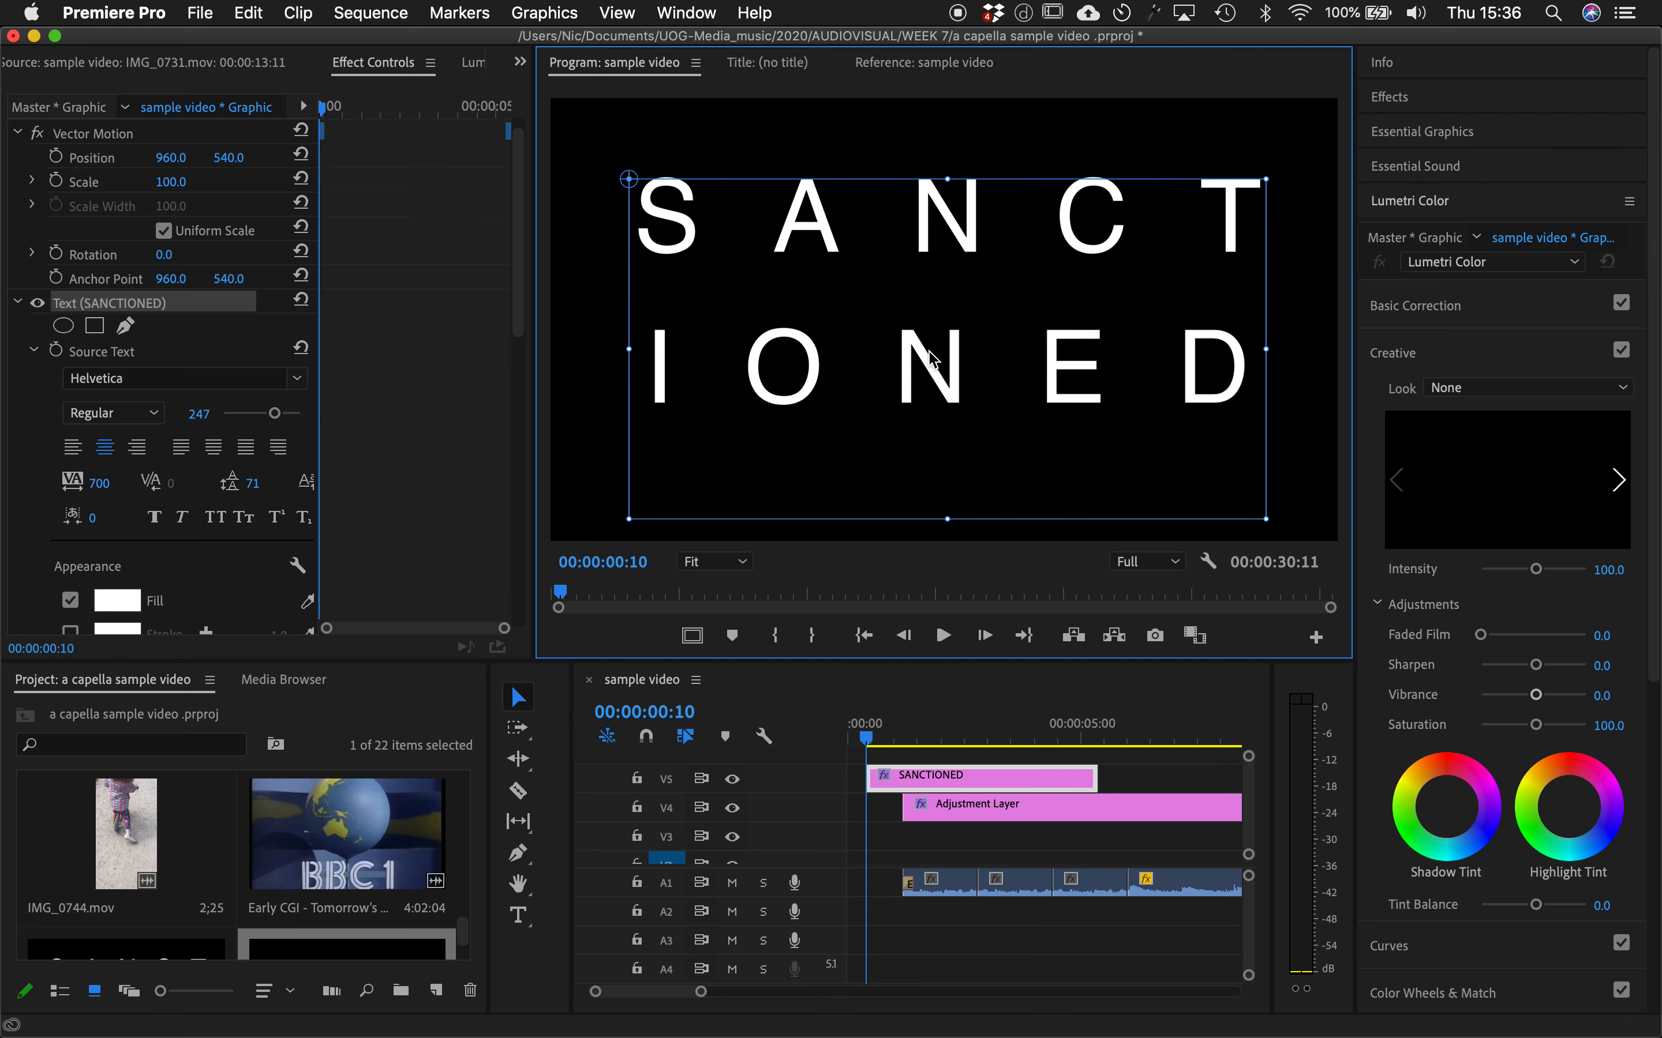
pyautogui.click(694, 640)
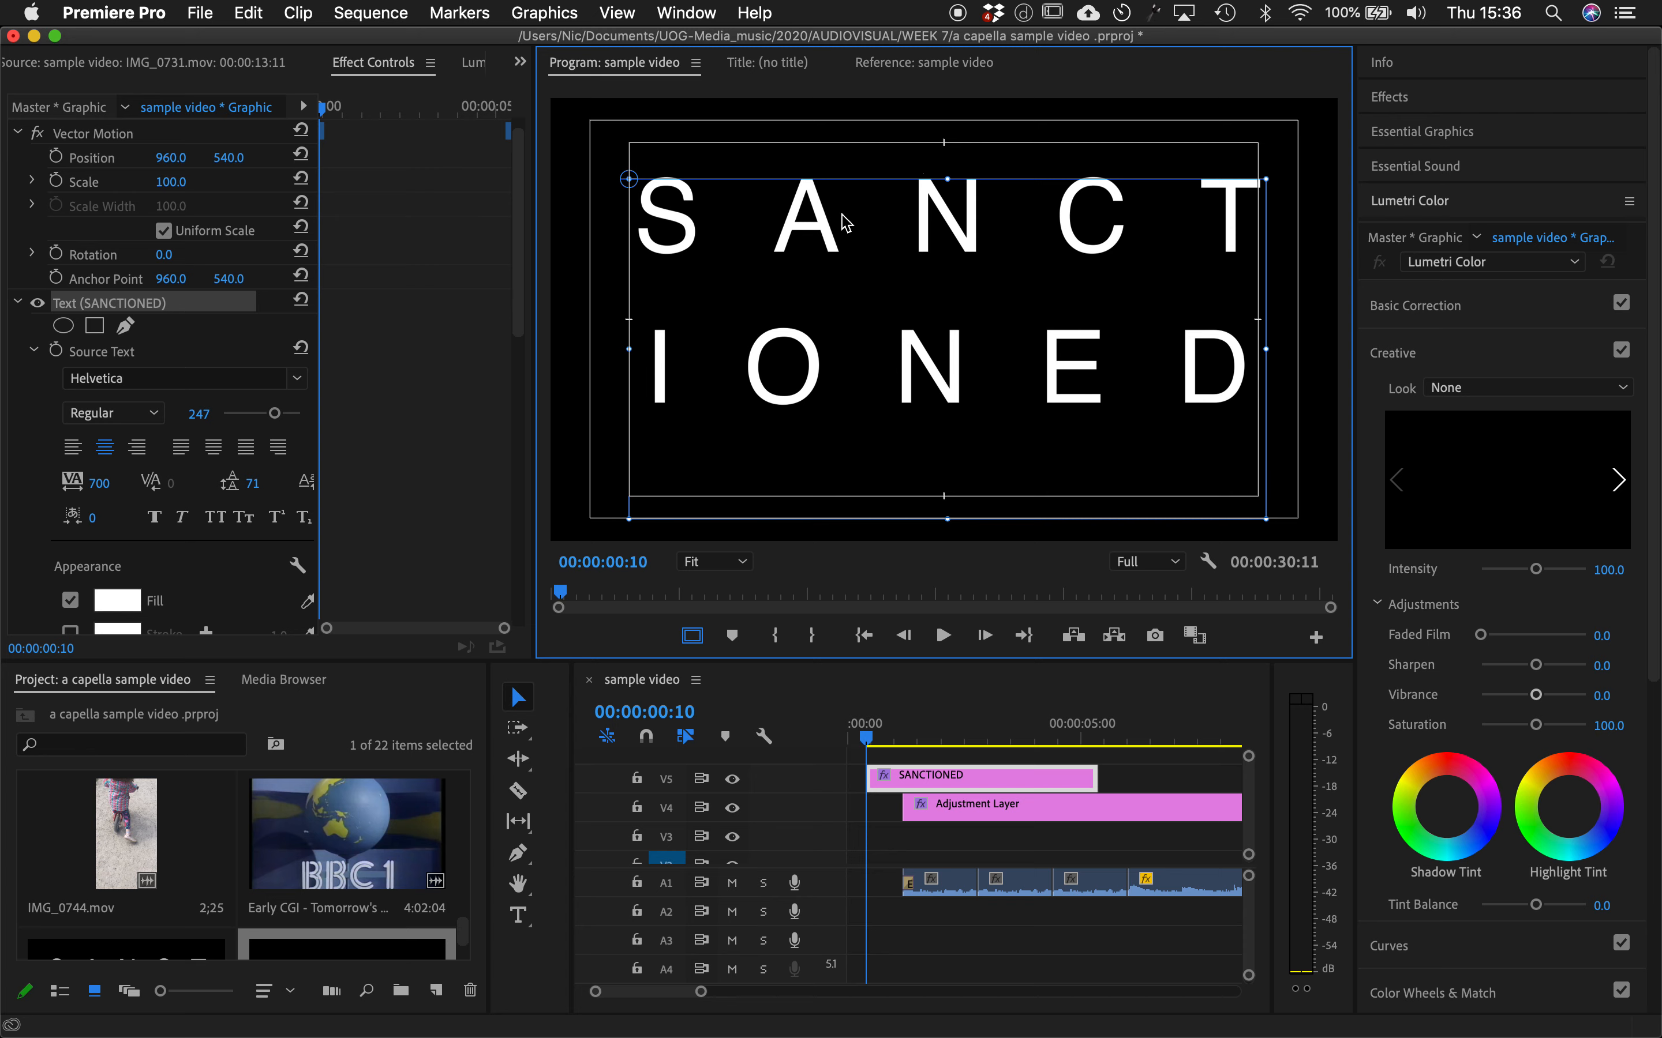
pyautogui.moveTo(943, 210); pyautogui.dragTo(936, 209)
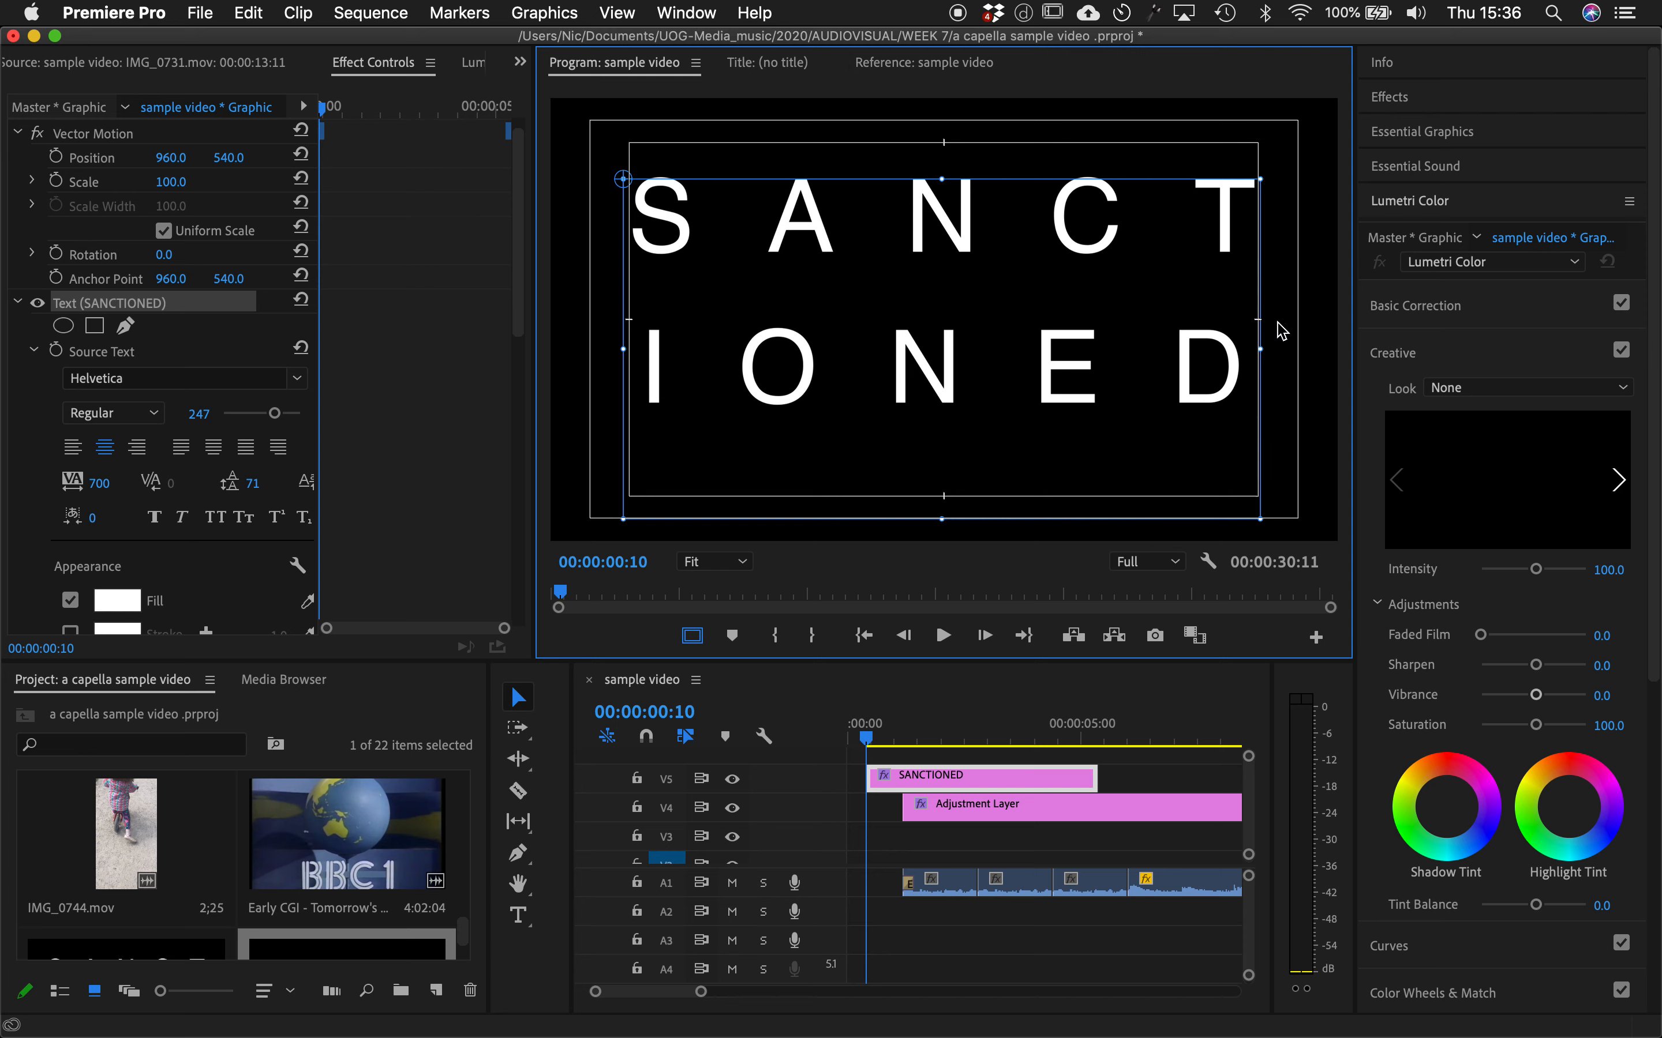
pyautogui.moveTo(947, 397); pyautogui.dragTo(951, 409)
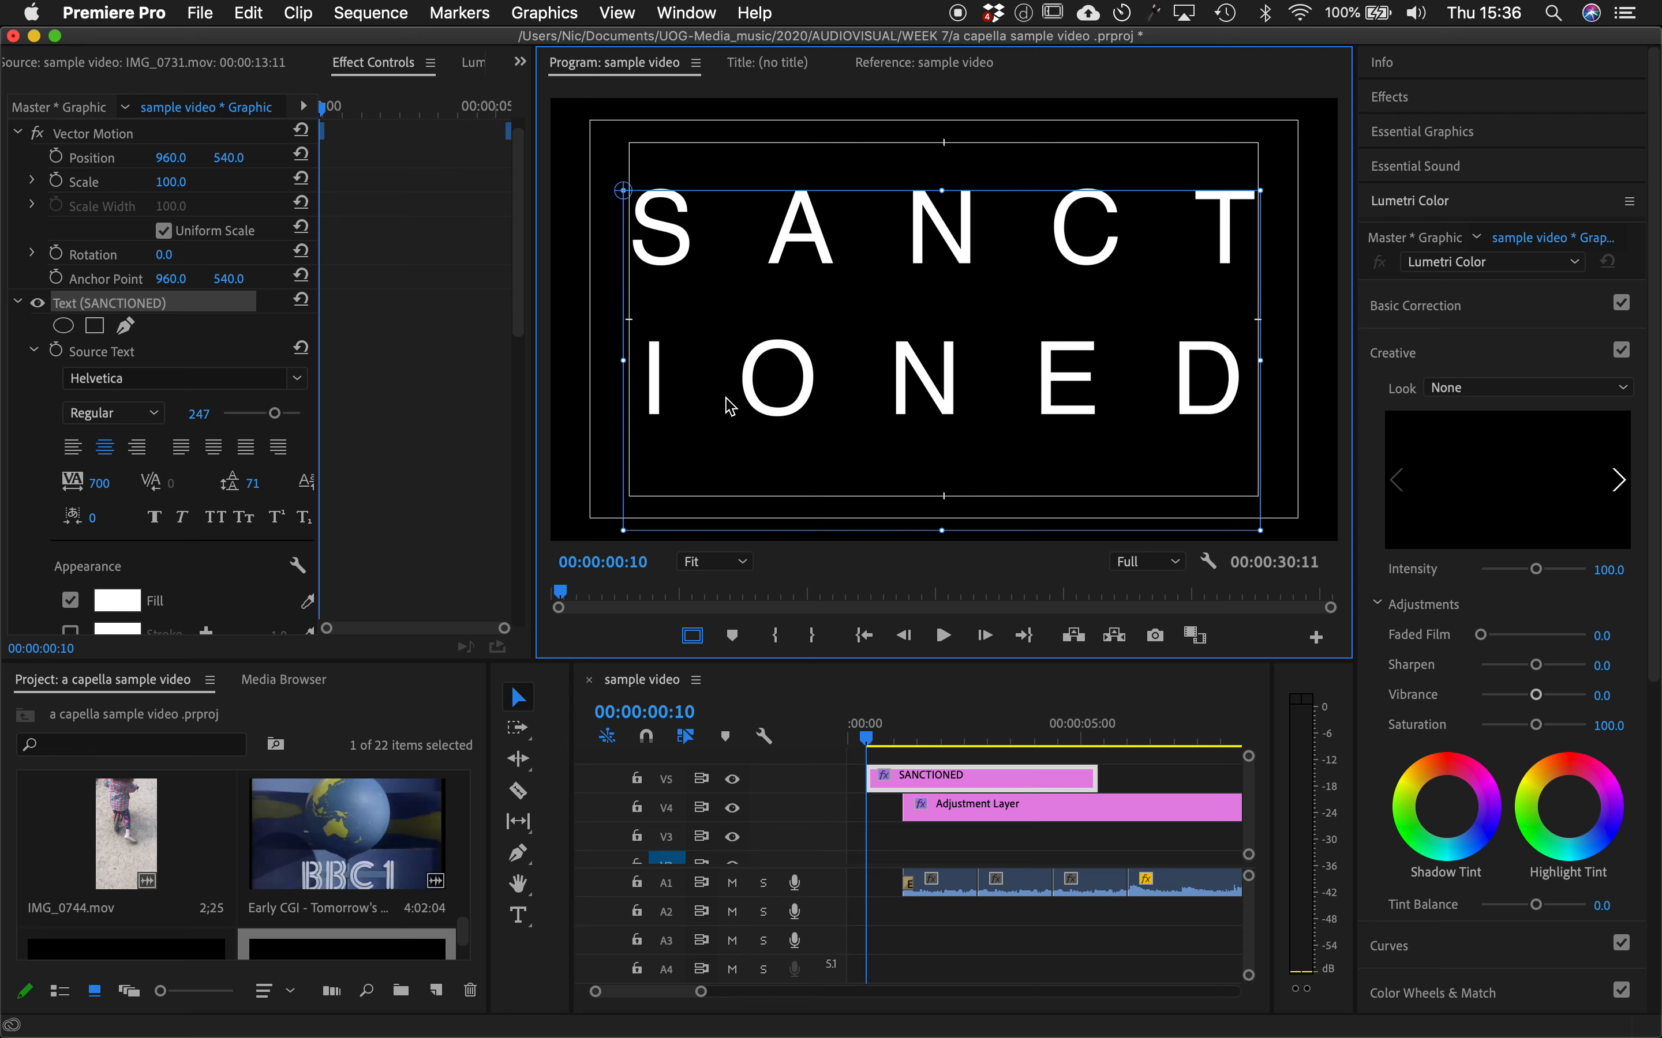
# - Justify all lines of the title and change its fill from the colour picker to bright green
pyautogui.click(246, 448)
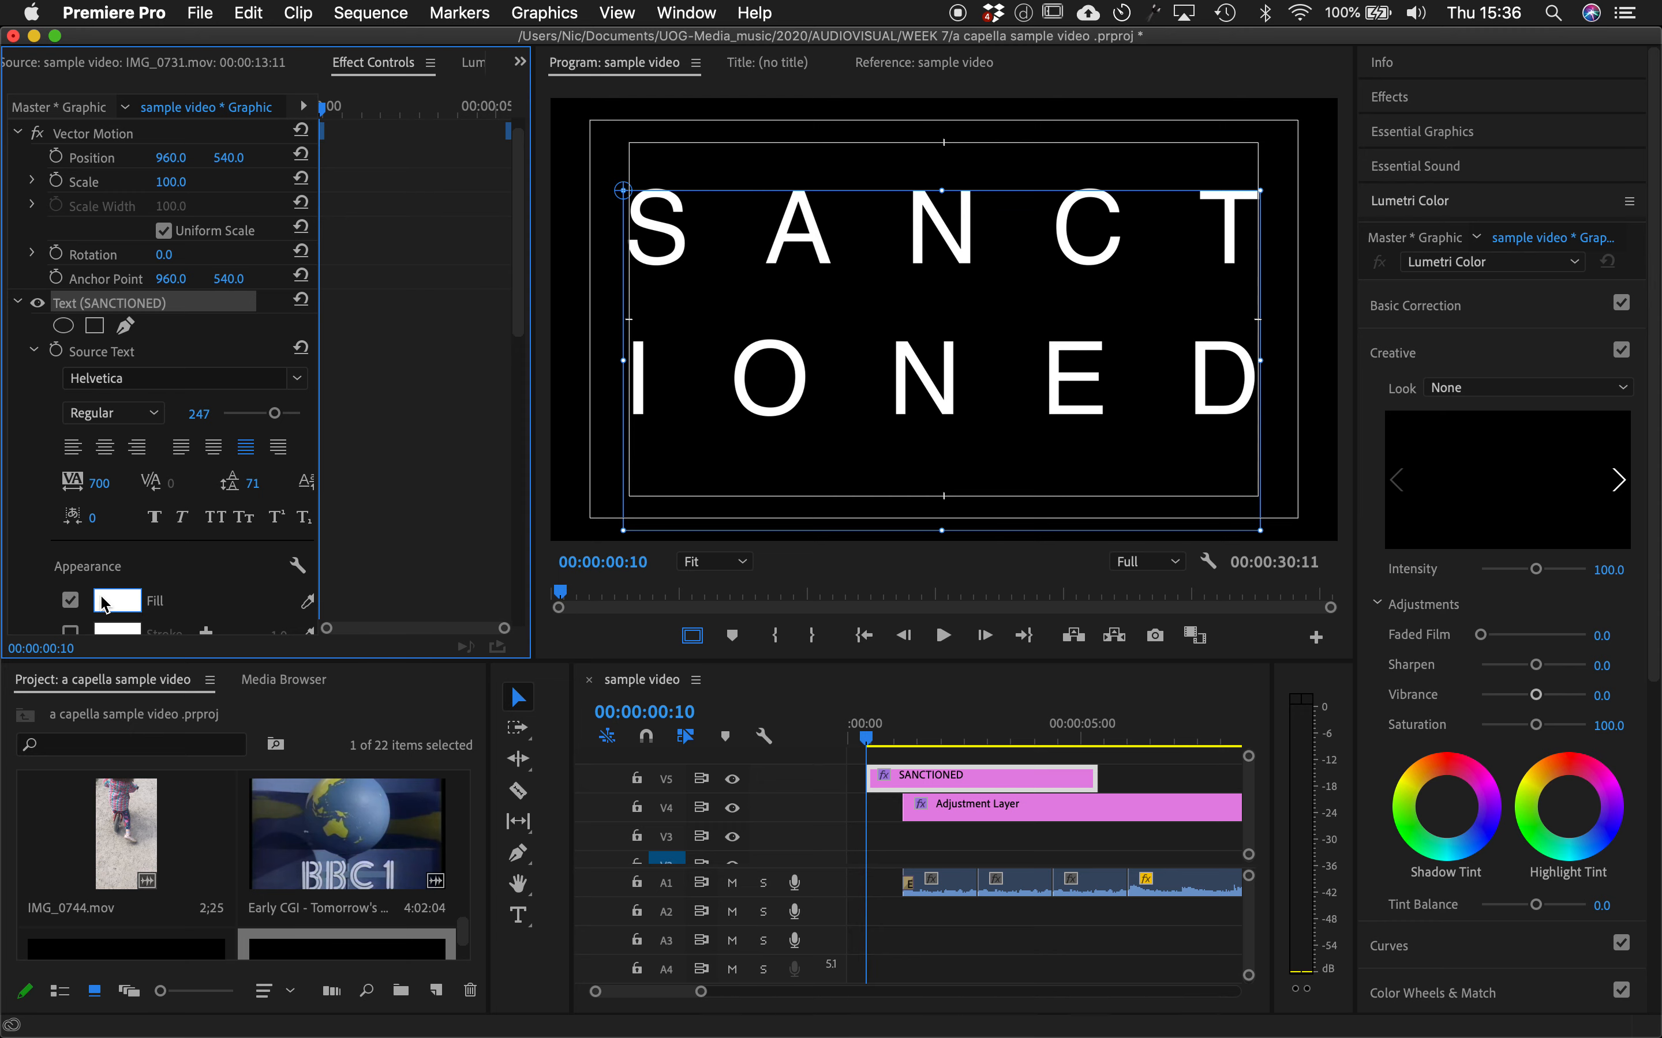
pyautogui.scroll(-1, 110, 604)
pyautogui.click(115, 589)
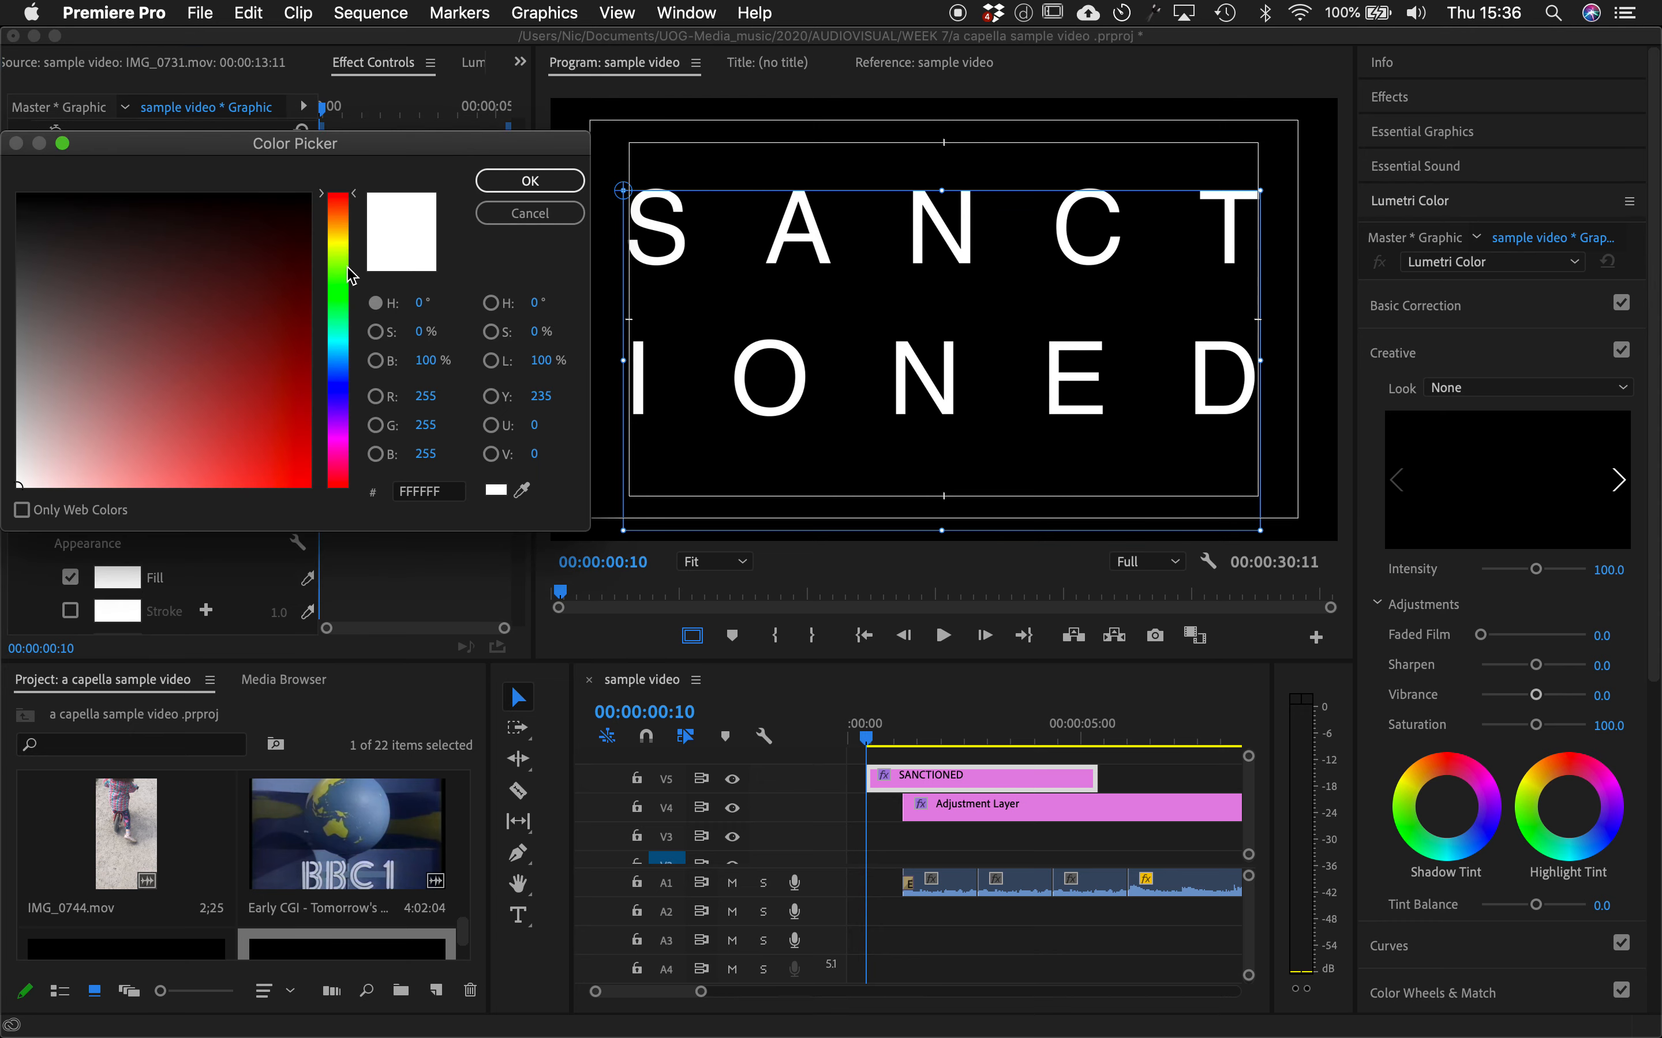
pyautogui.click(338, 316)
pyautogui.click(311, 472)
pyautogui.click(530, 180)
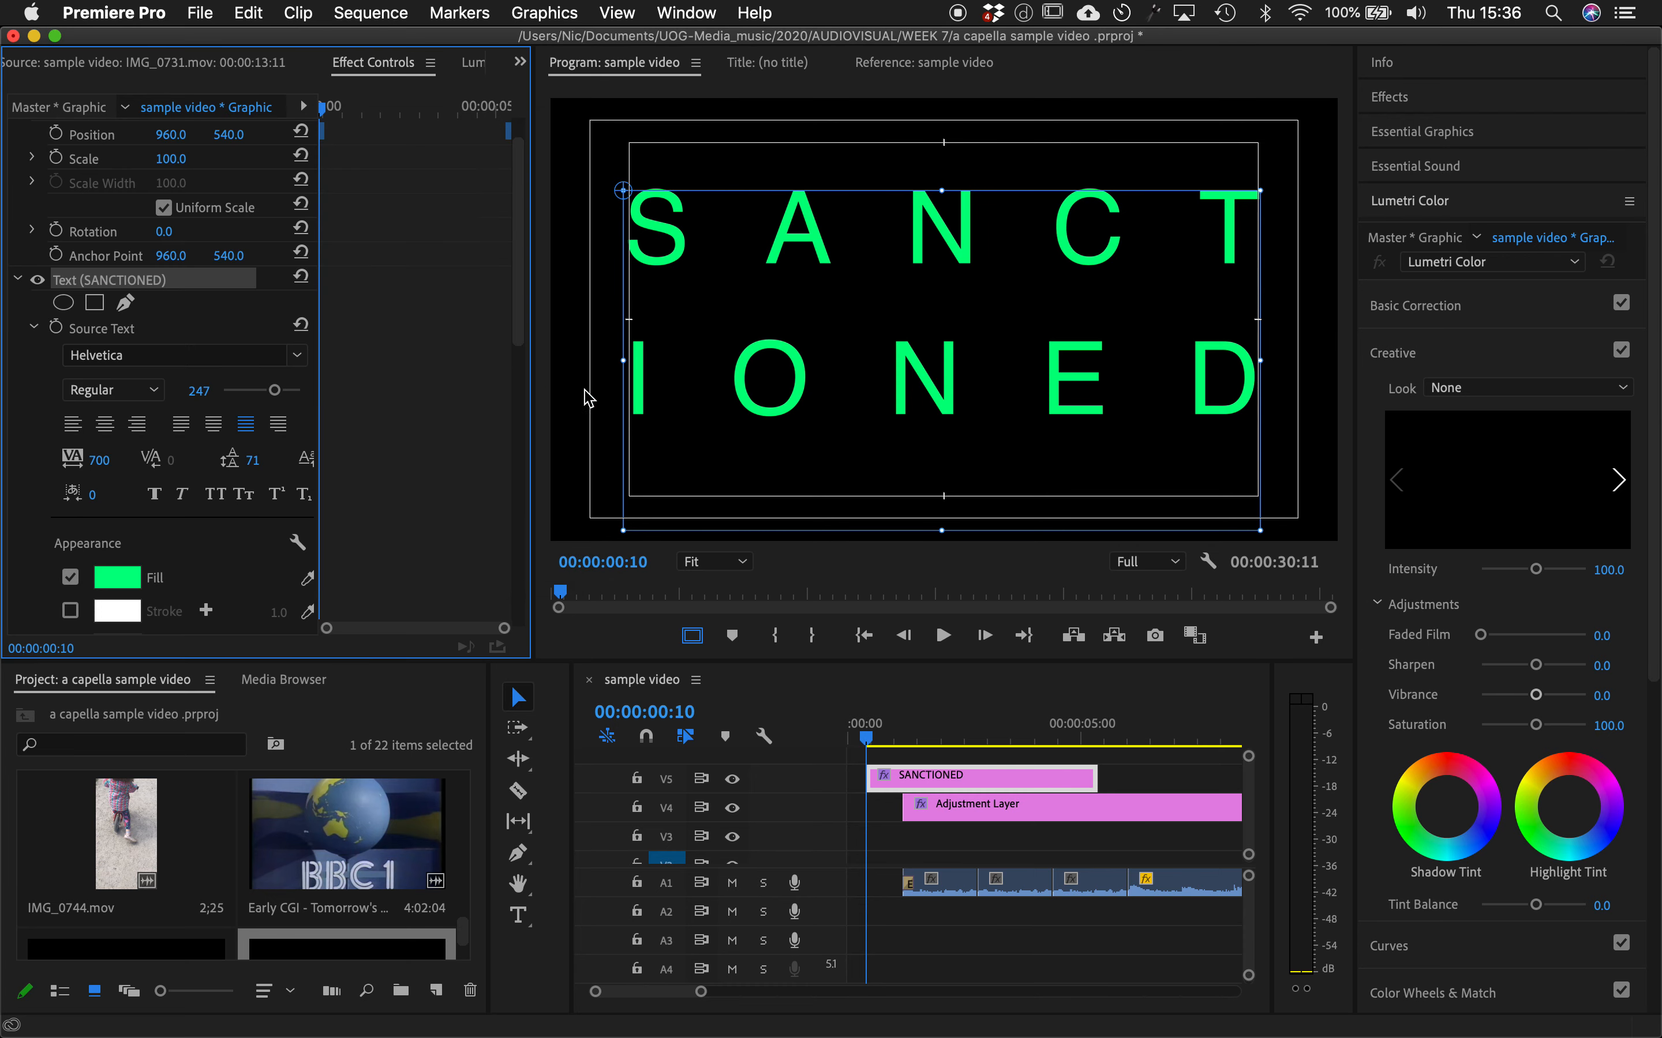
# - Hide the safe margins overlay on the program picture
pyautogui.click(546, 398)
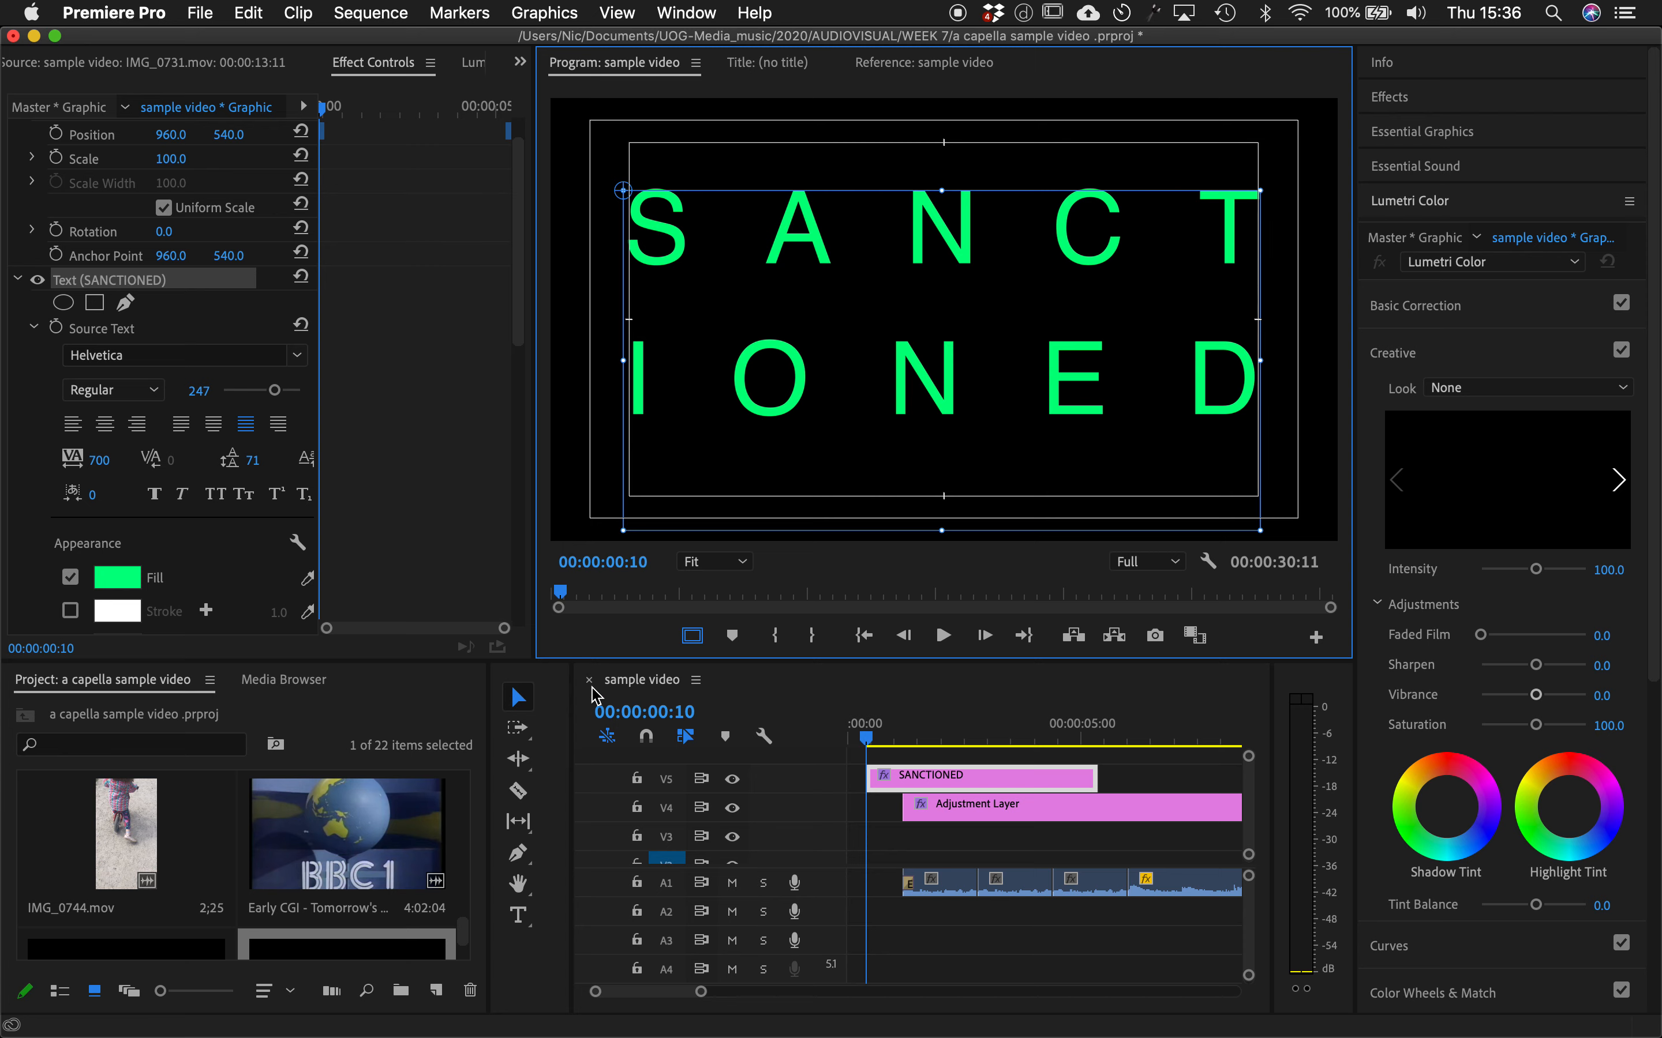
pyautogui.click(562, 720)
pyautogui.click(704, 638)
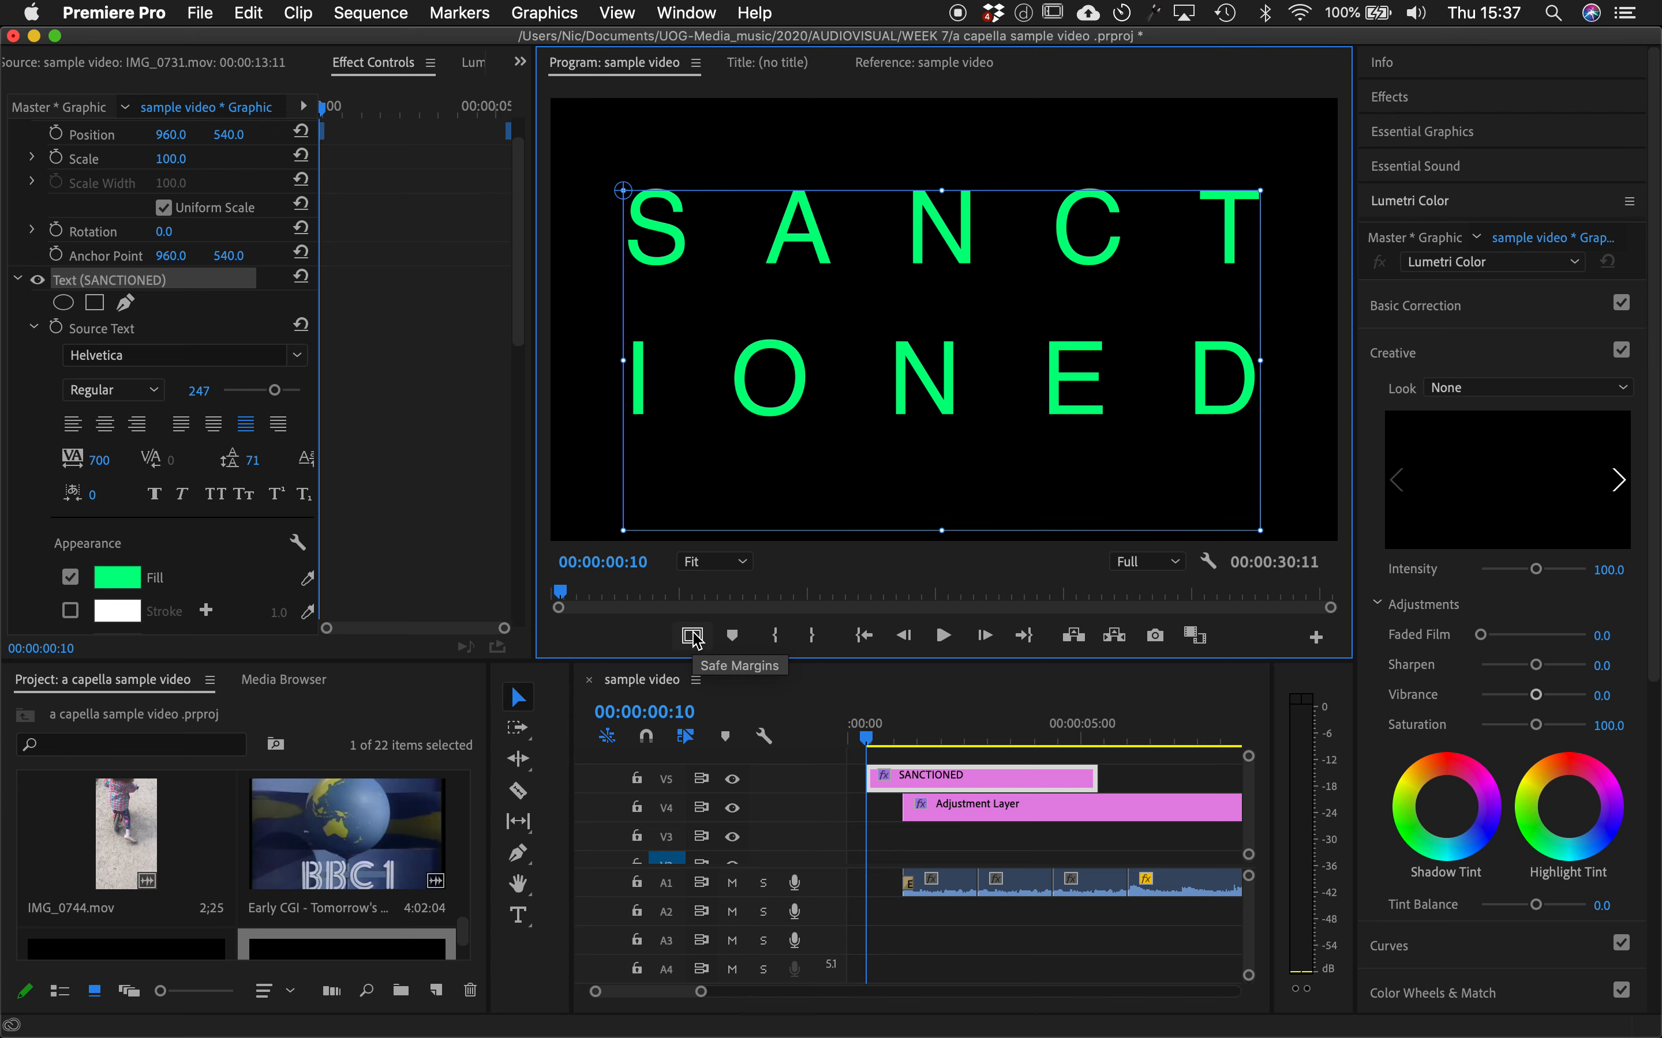
# - Fit the SANCTIONED title clip into the gap before the adjustment layer, trimming its start slightly, and play the sequence through to the end
pyautogui.moveTo(989, 776); pyautogui.dragTo(891, 774)
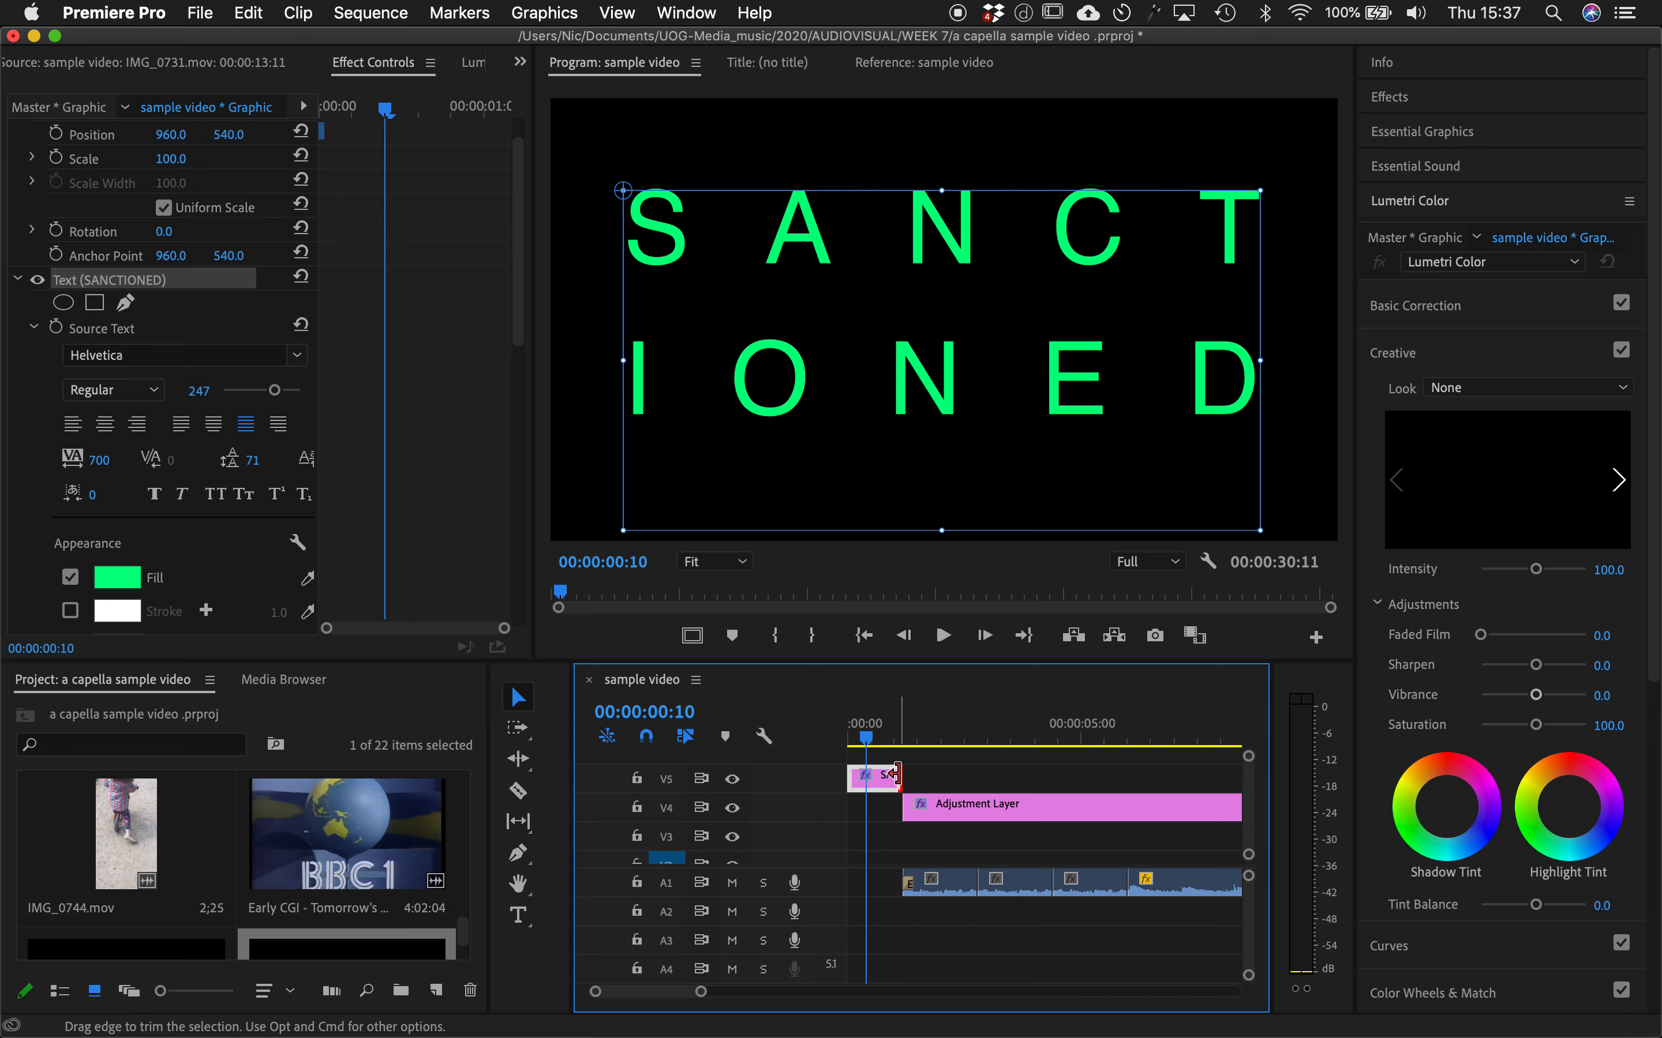
pyautogui.moveTo(893, 733); pyautogui.dragTo(857, 774)
pyautogui.click(853, 774)
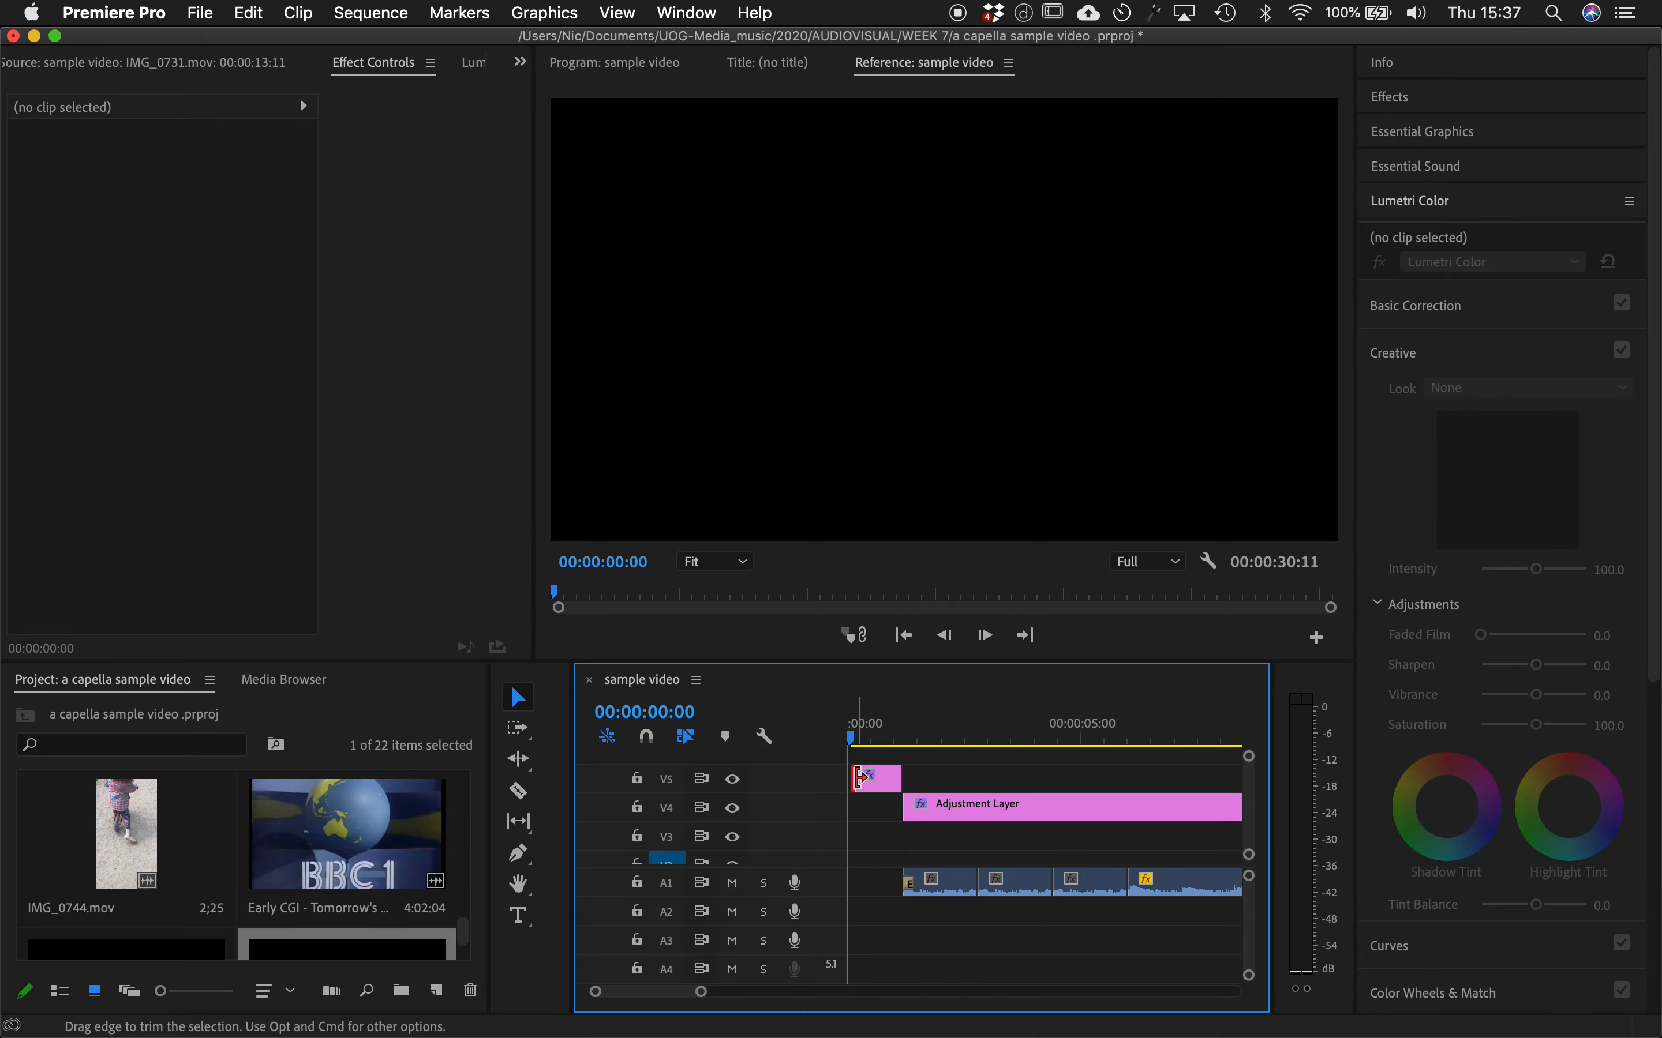
pyautogui.press('space')
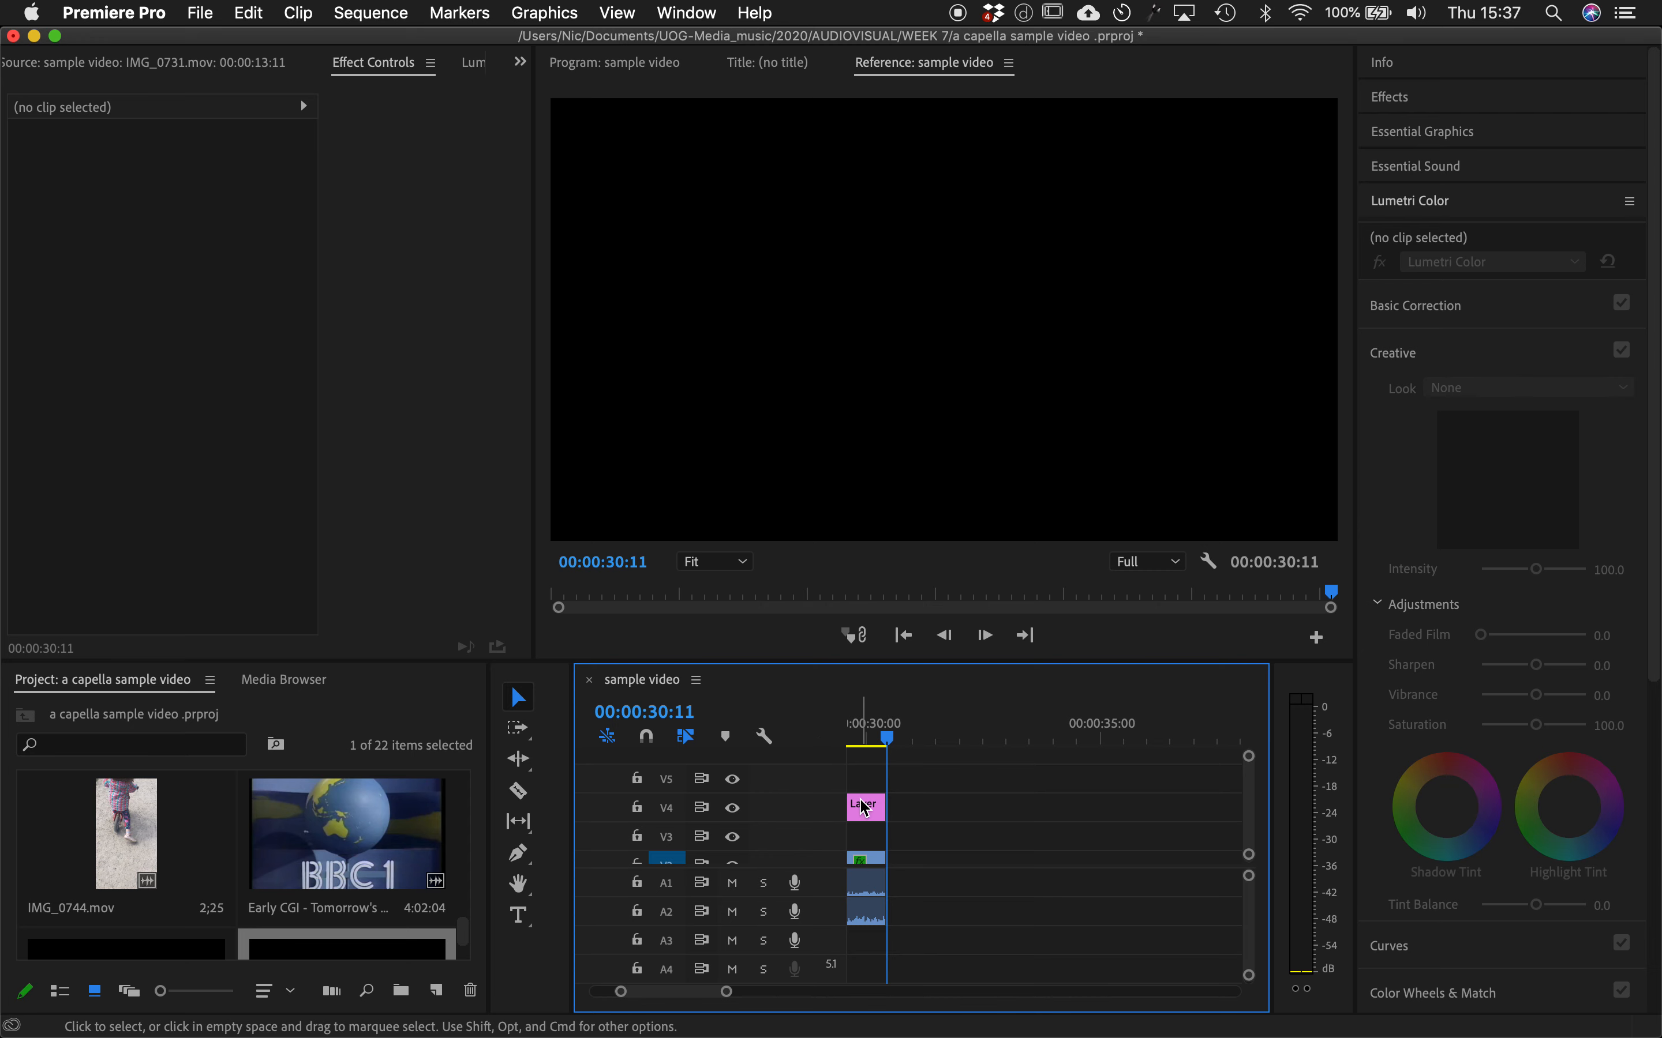
pyautogui.scroll(-2, 909, 855)
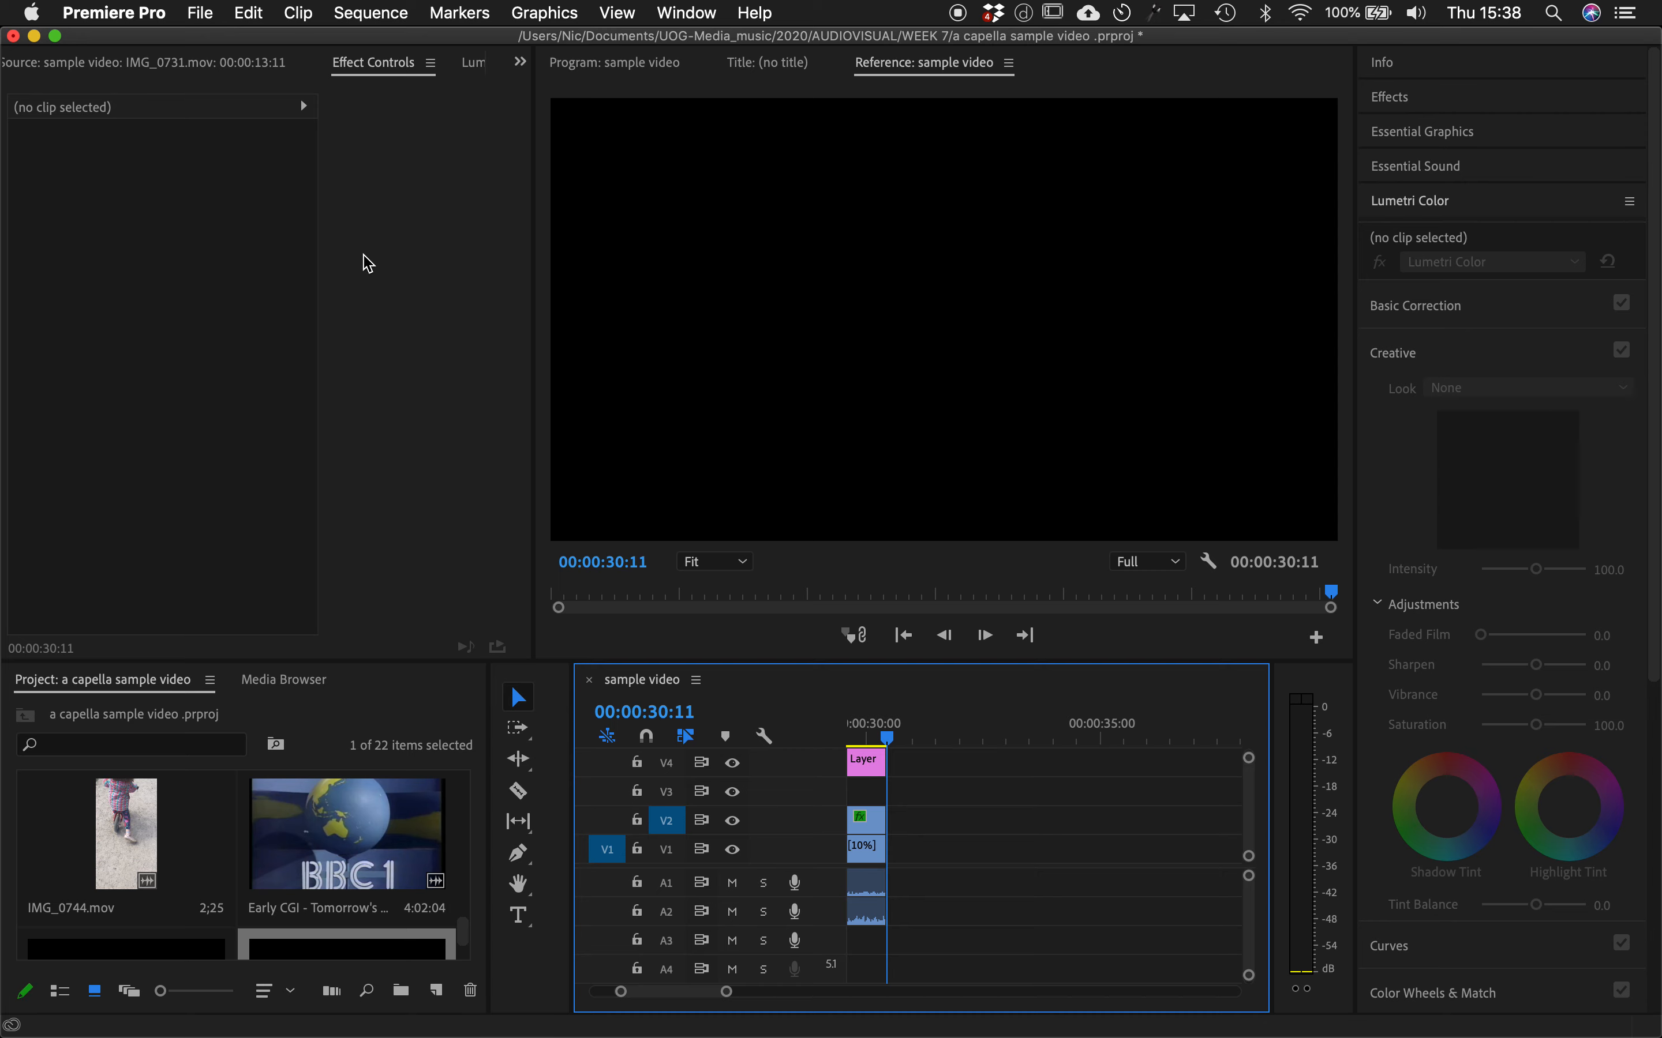
# - Save the project under its existing name, leaving the Save As dialog without making a new version
pyautogui.press('super+s')
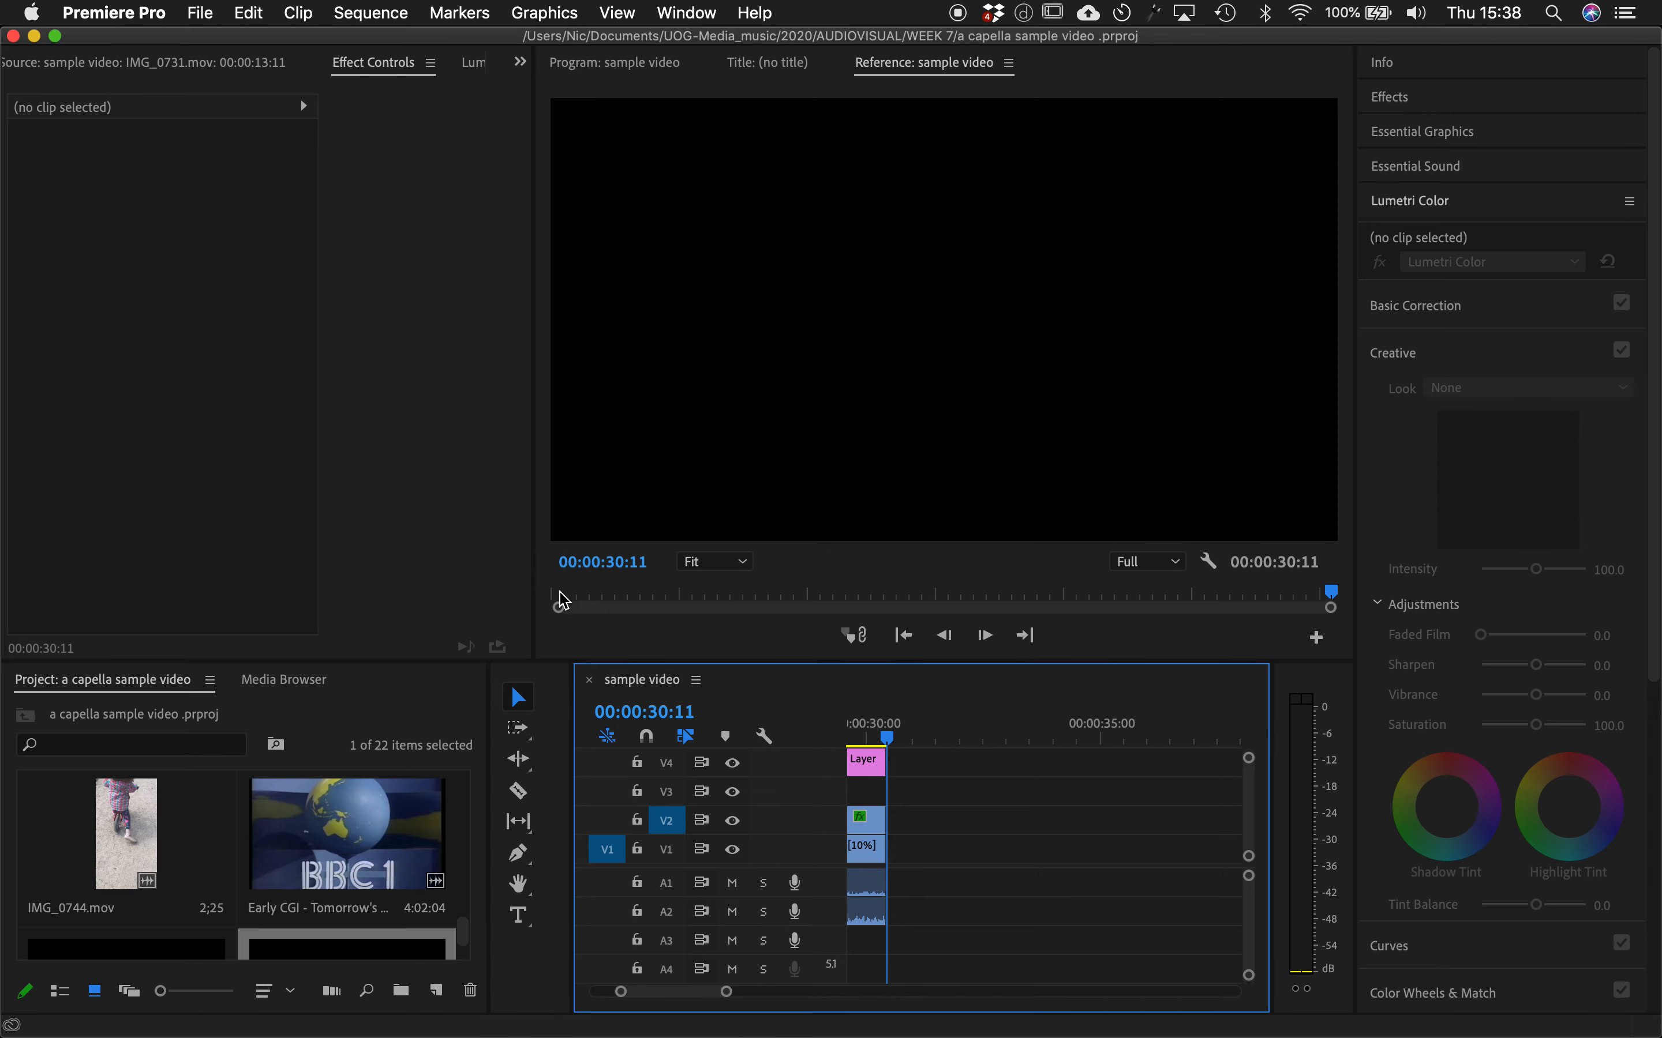
pyautogui.press('super+shift+s')
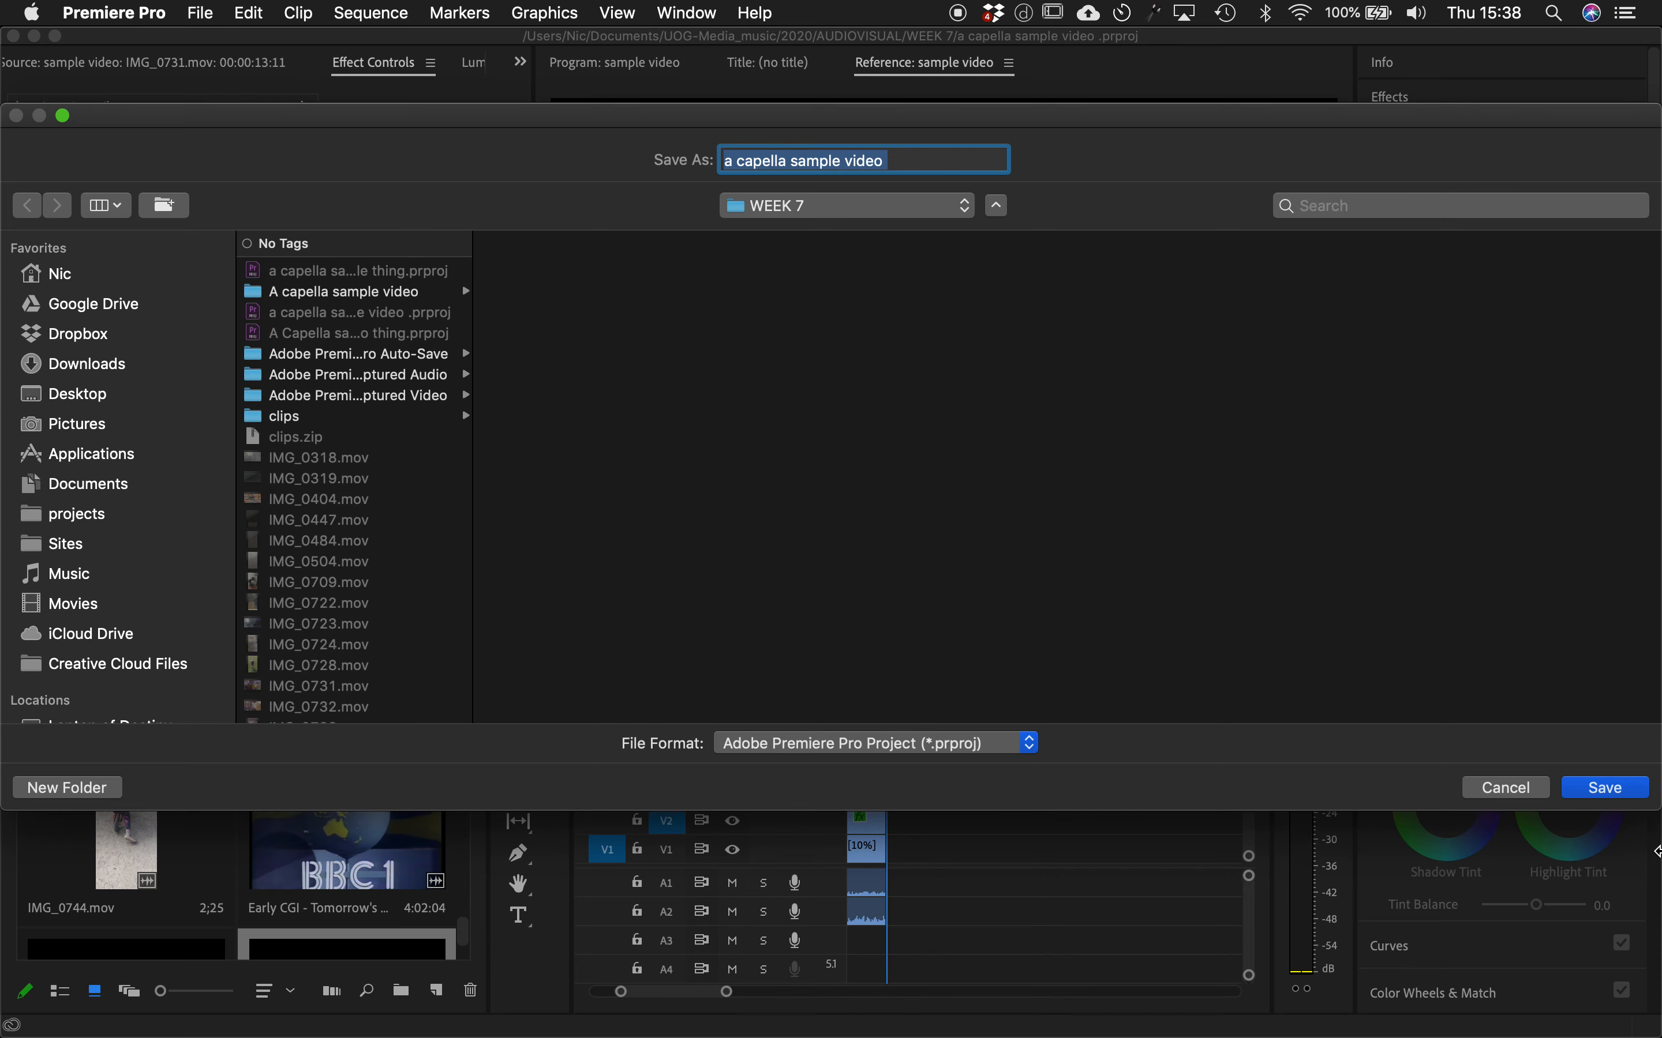
pyautogui.click(1499, 789)
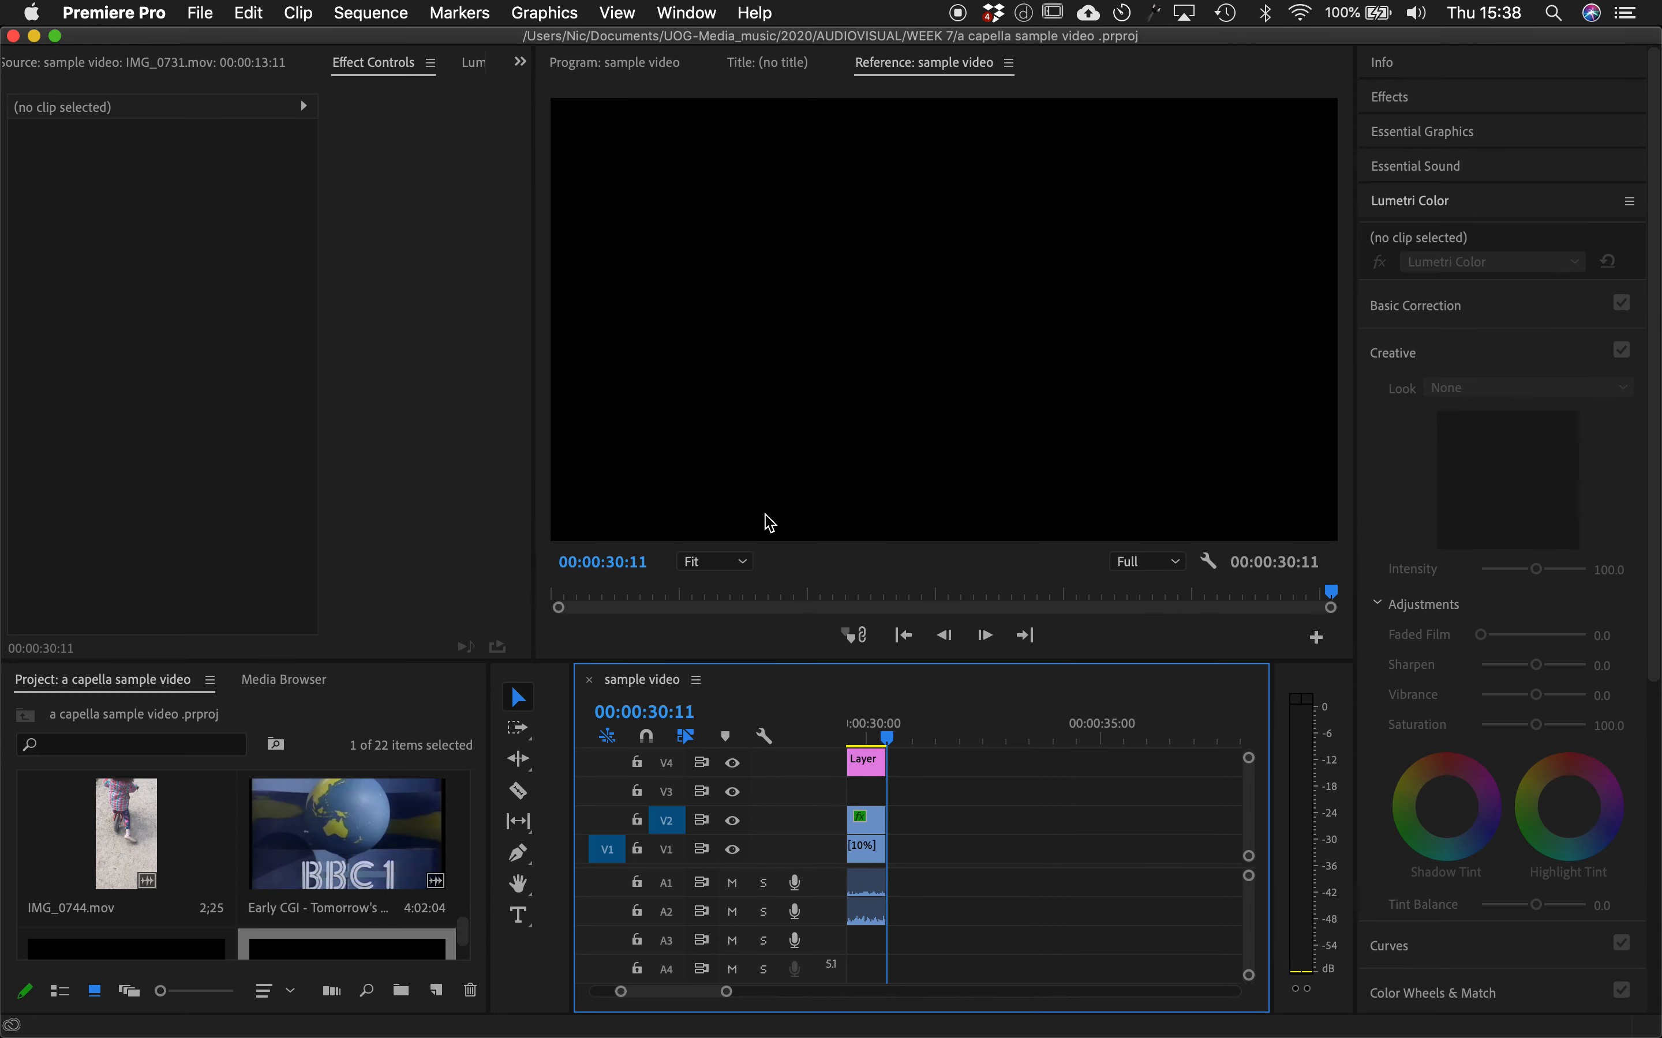
pyautogui.press('super+s')
pyautogui.press('super+s')
# - Make the sample video timeline active, open its media export settings and bring up the list of export formats
pyautogui.click(204, 12)
pyautogui.click(231, 67)
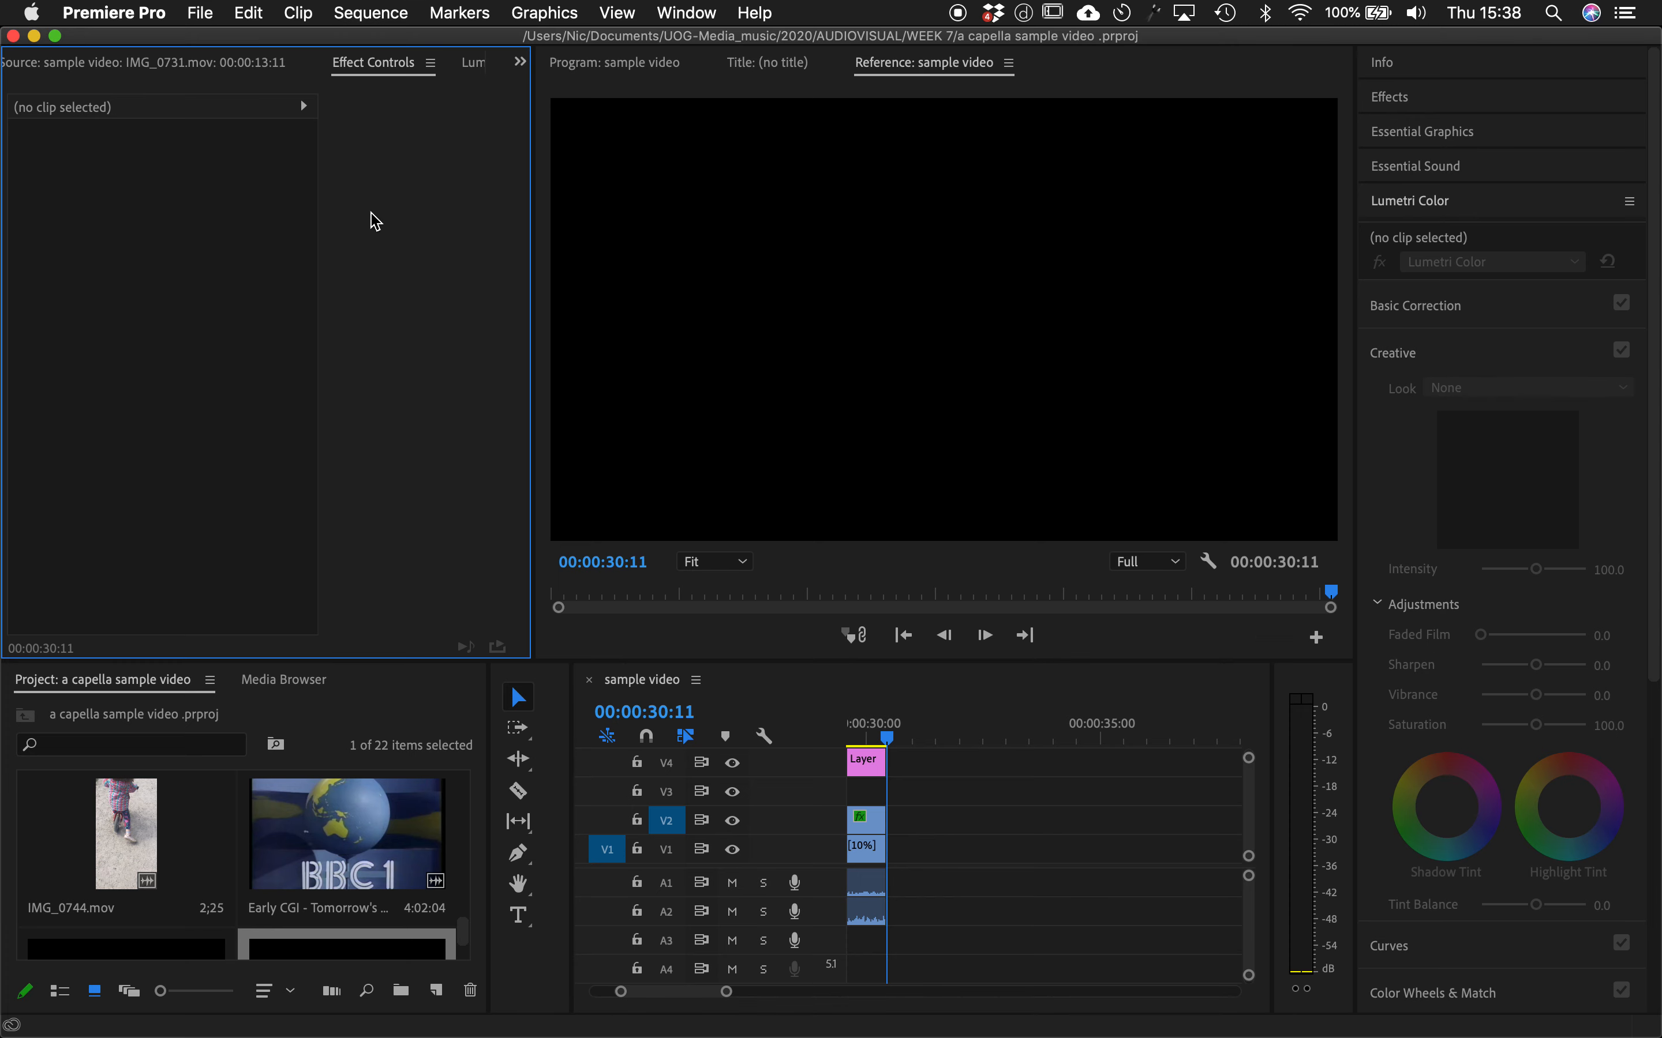
pyautogui.click(201, 12)
pyautogui.moveTo(250, 584)
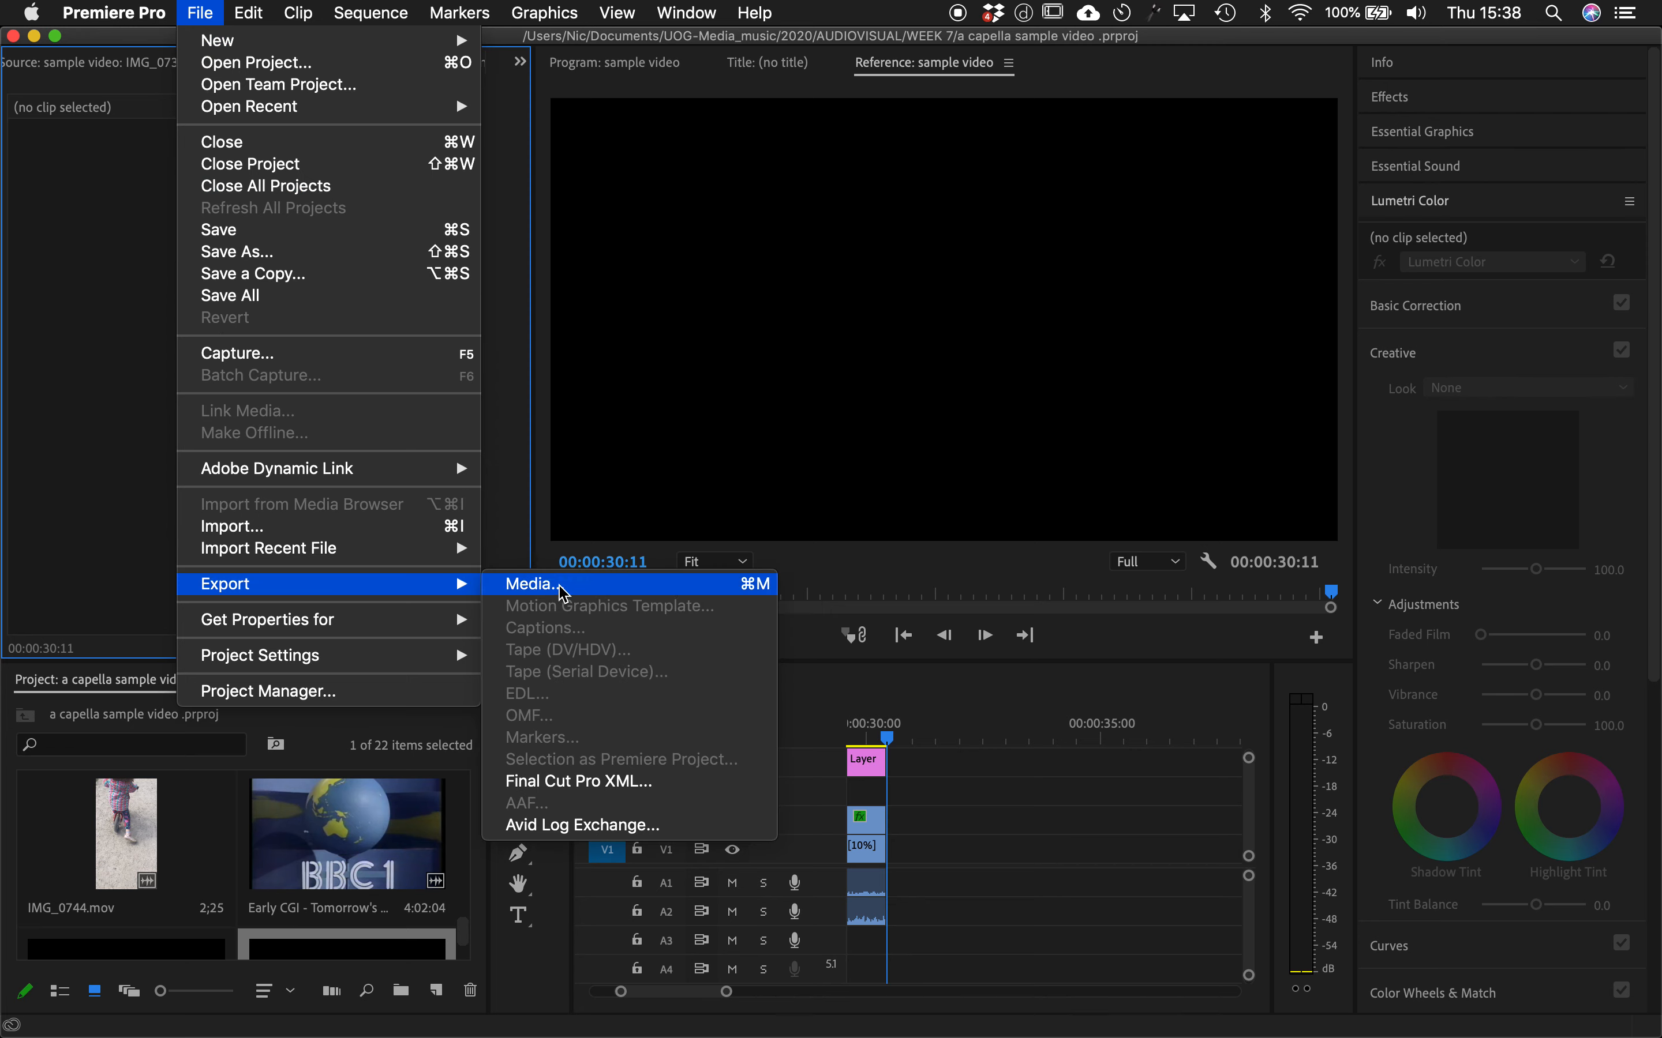
pyautogui.click(509, 584)
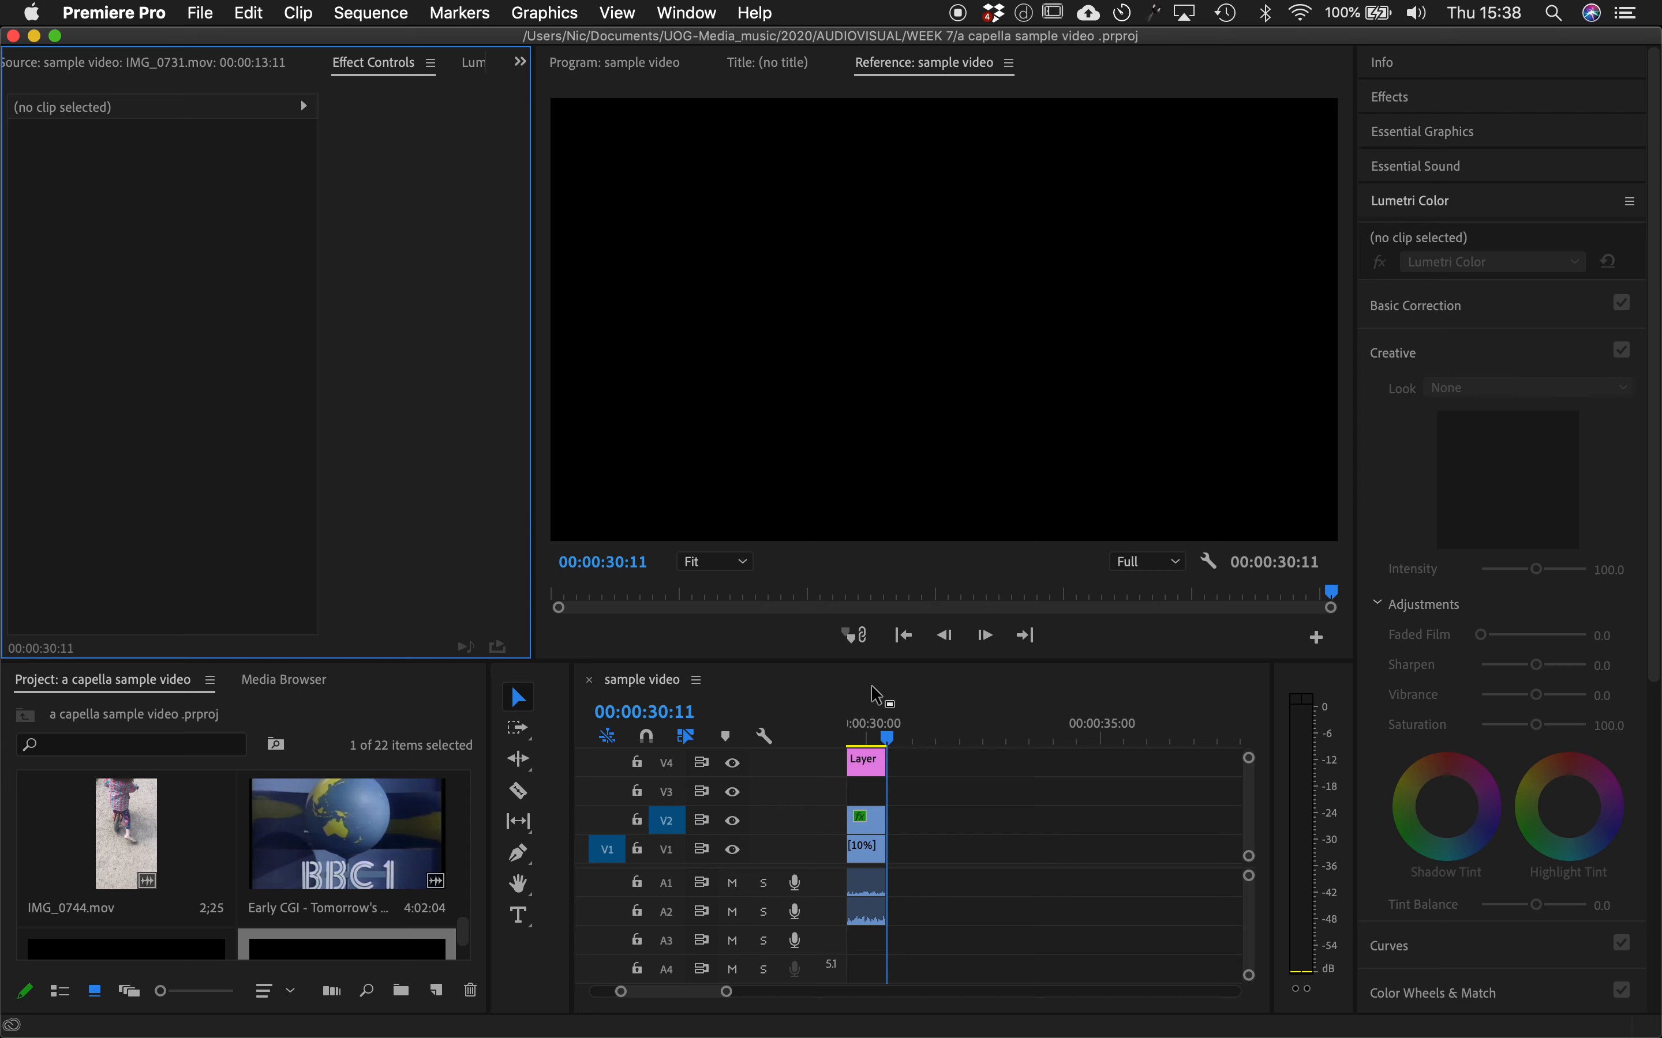
pyautogui.click(871, 685)
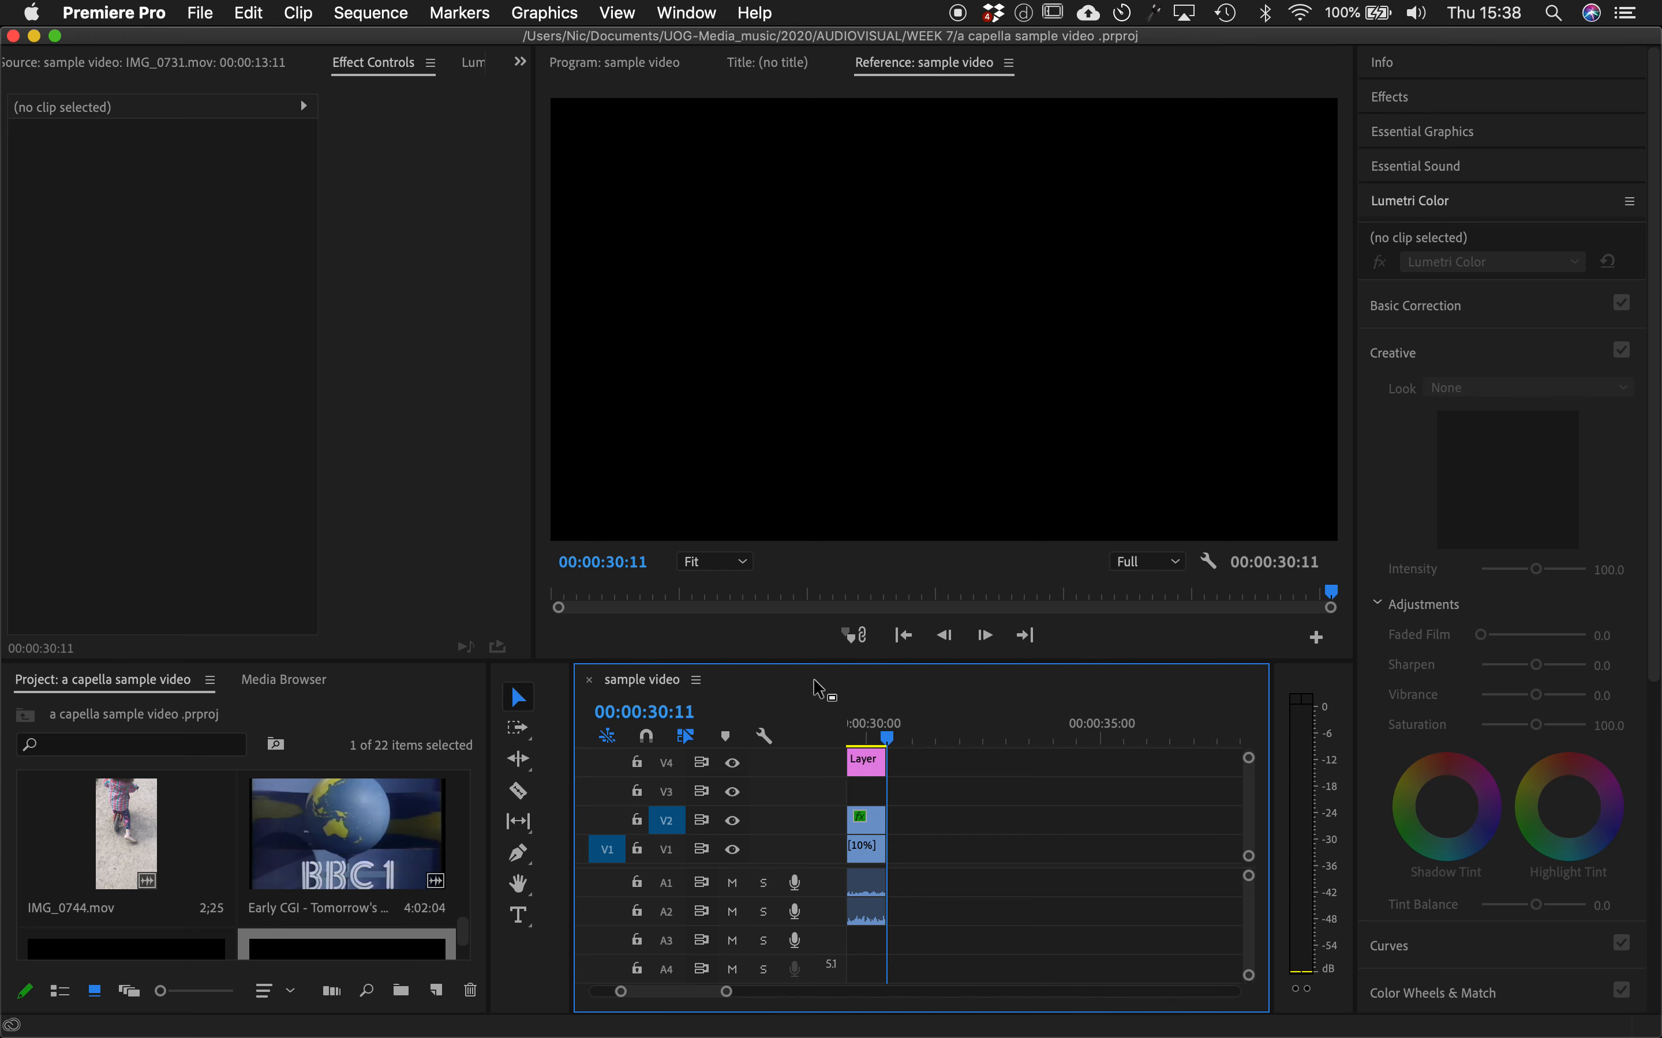
pyautogui.click(201, 12)
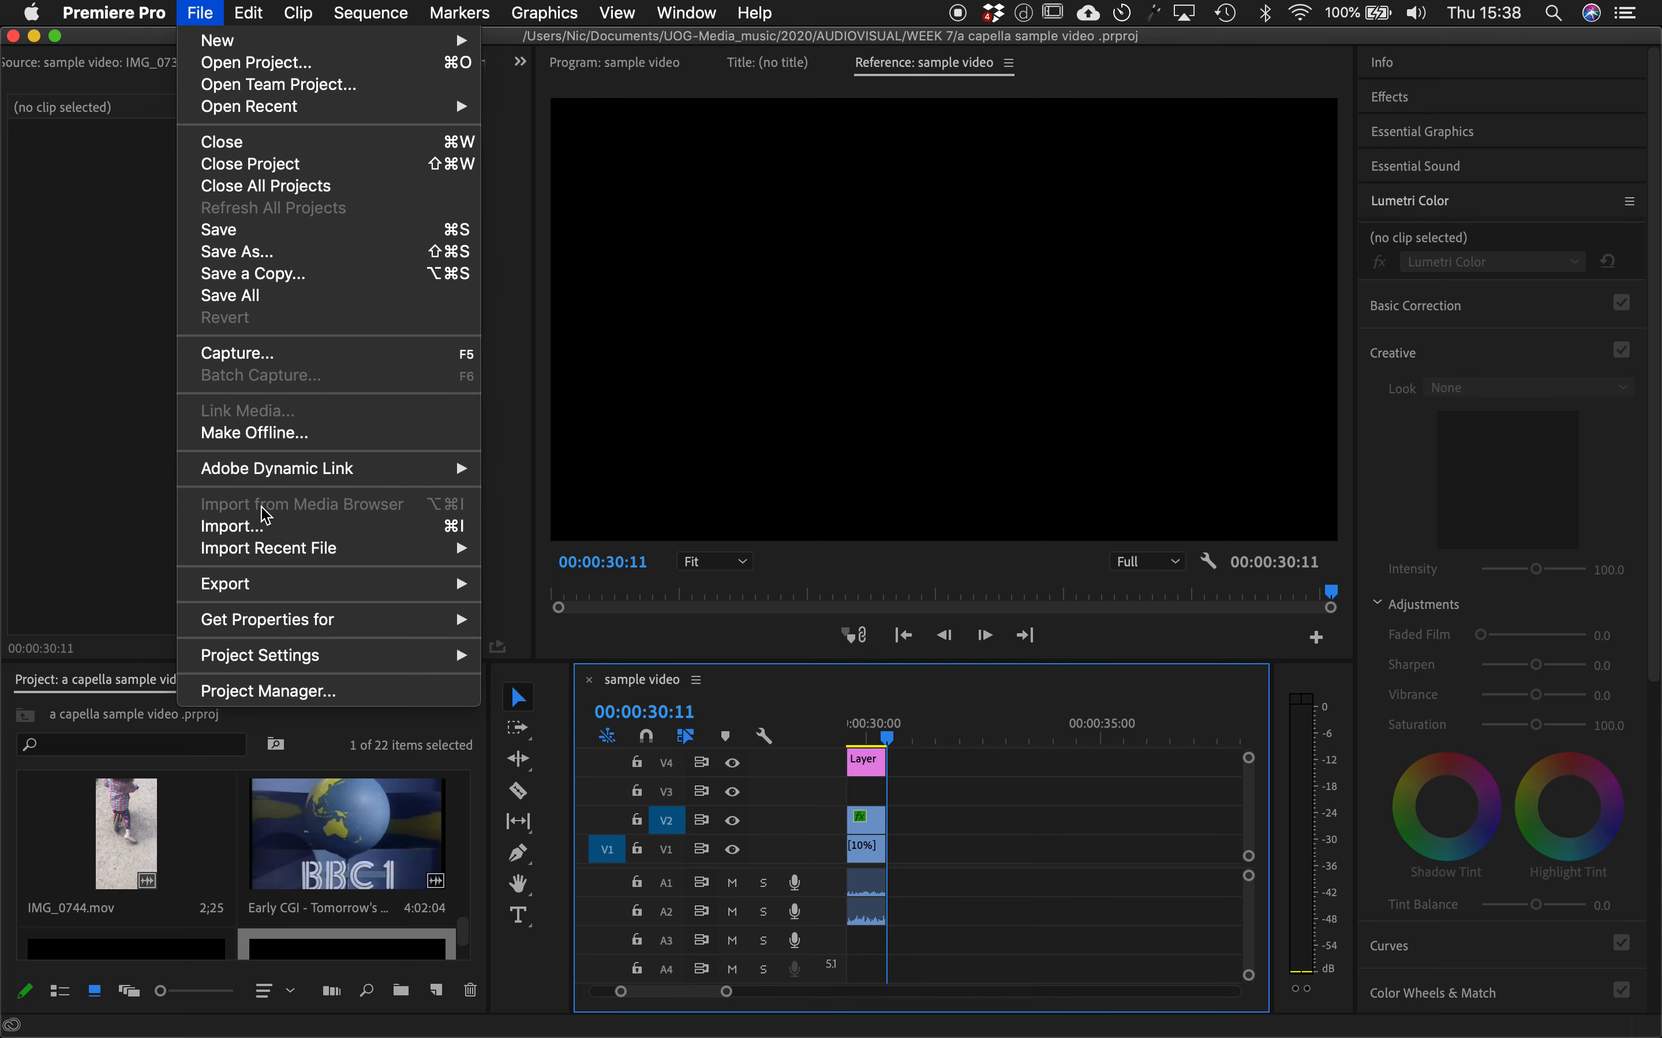
pyautogui.moveTo(271, 585)
pyautogui.click(540, 591)
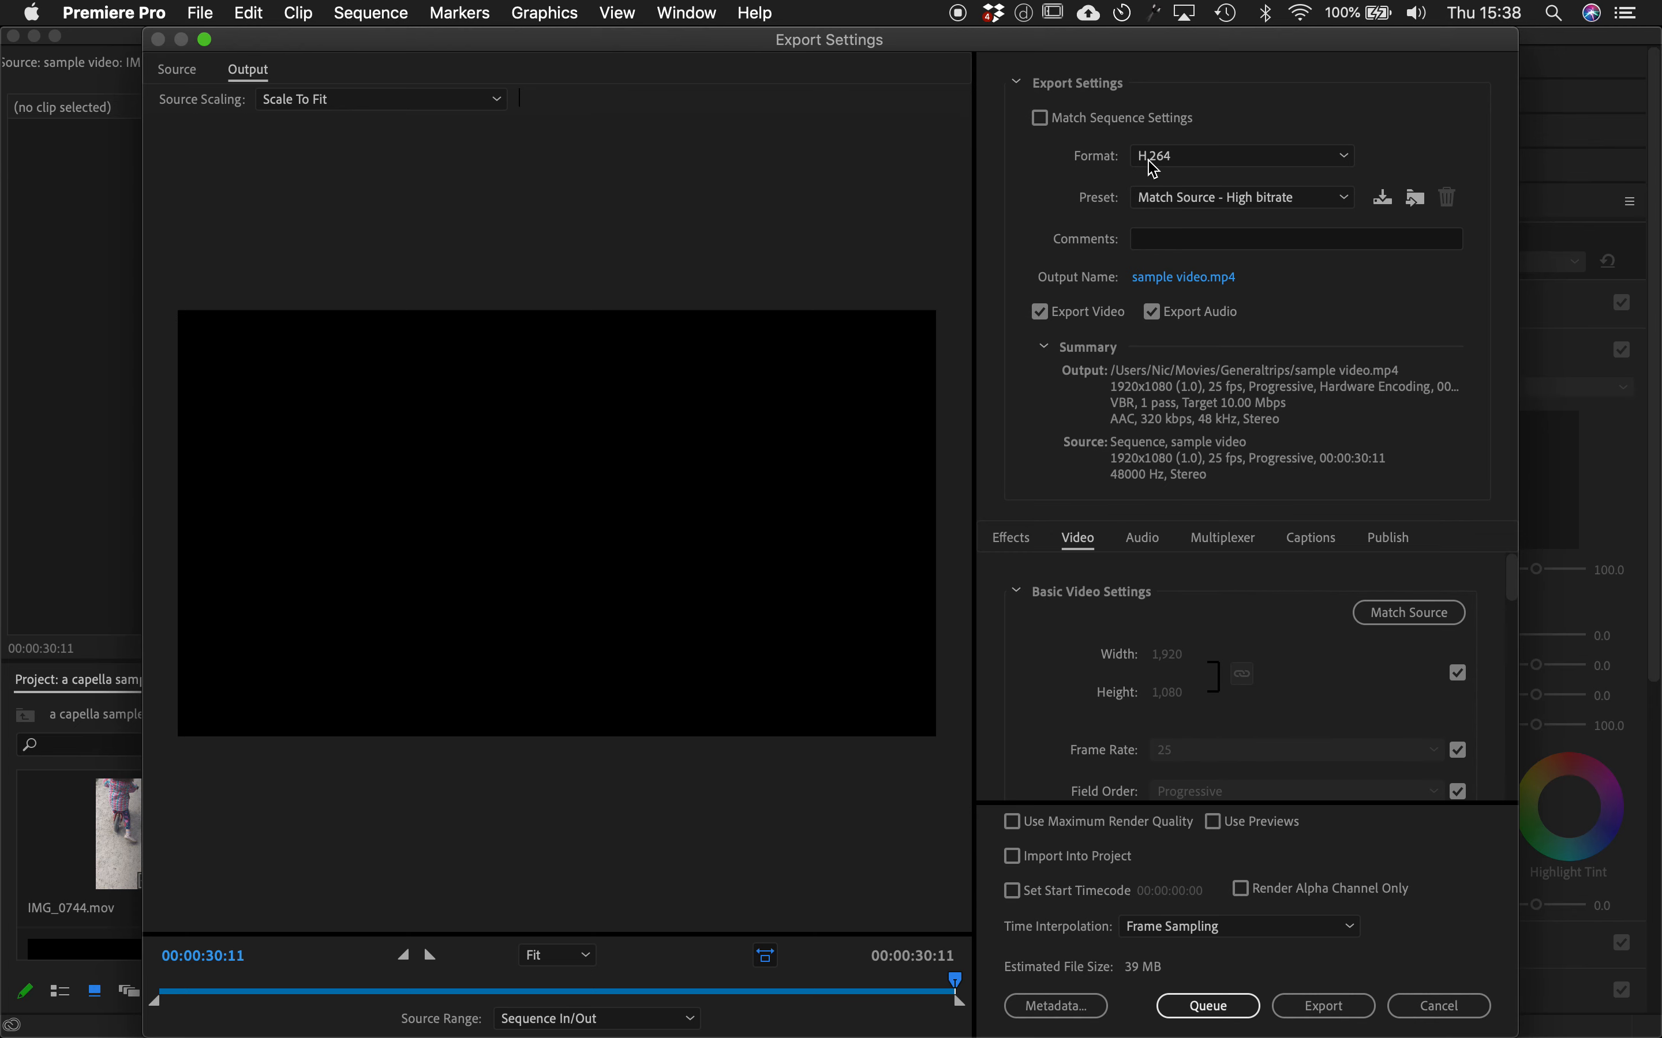
pyautogui.click(1334, 162)
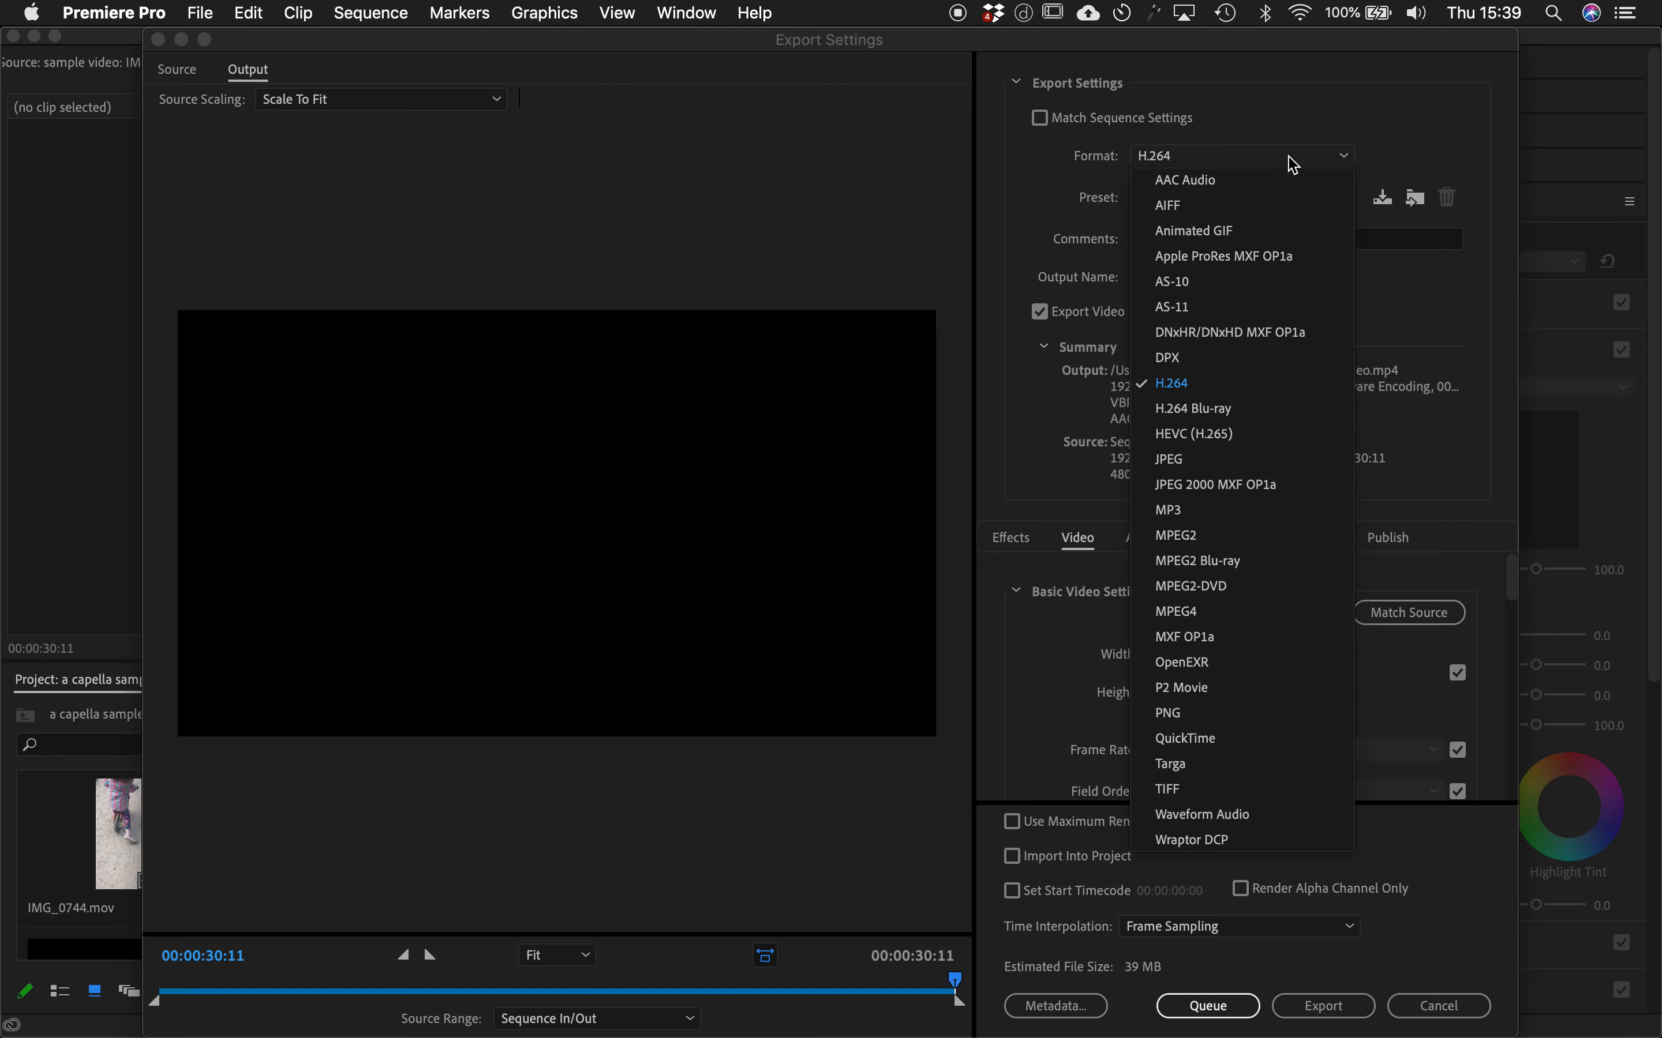